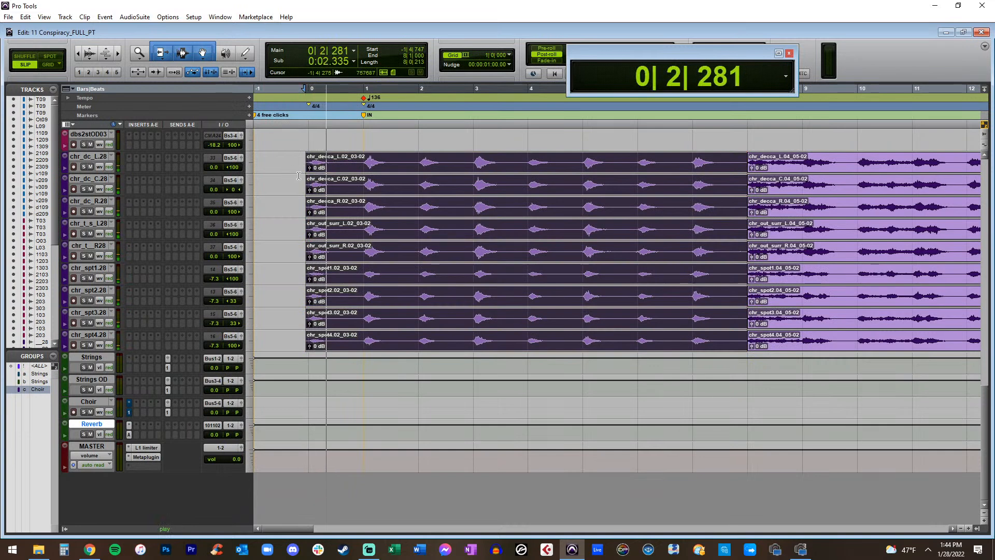
Route the outputs of all nine choir tracks directly to 1-2 (Stereo) and play from just before the first choir clips
key(space)
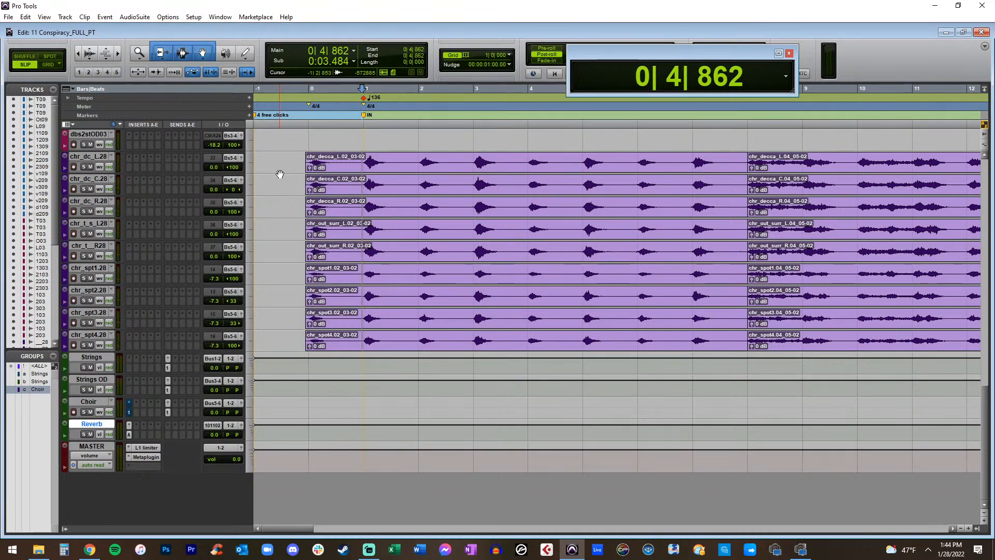
click(84, 160)
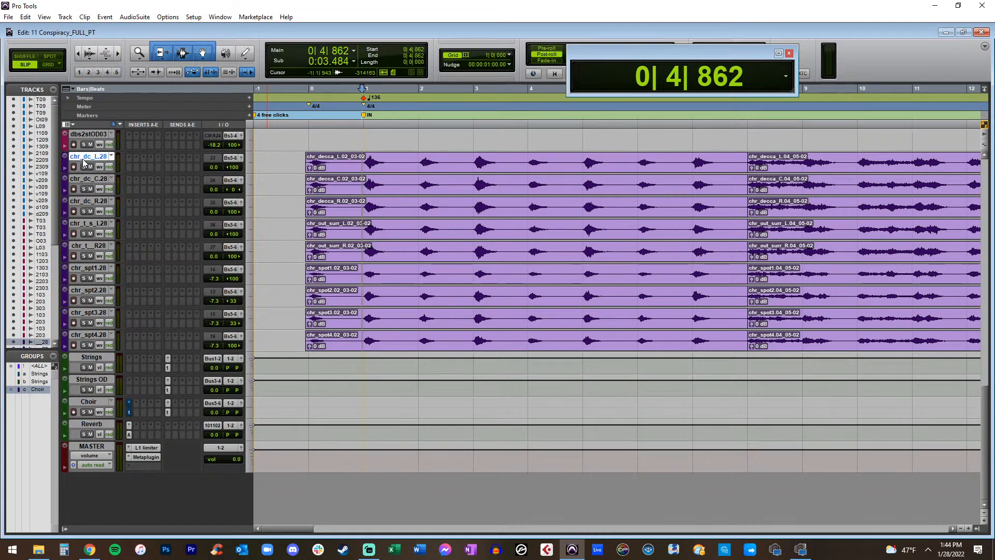
shift+click(95, 337)
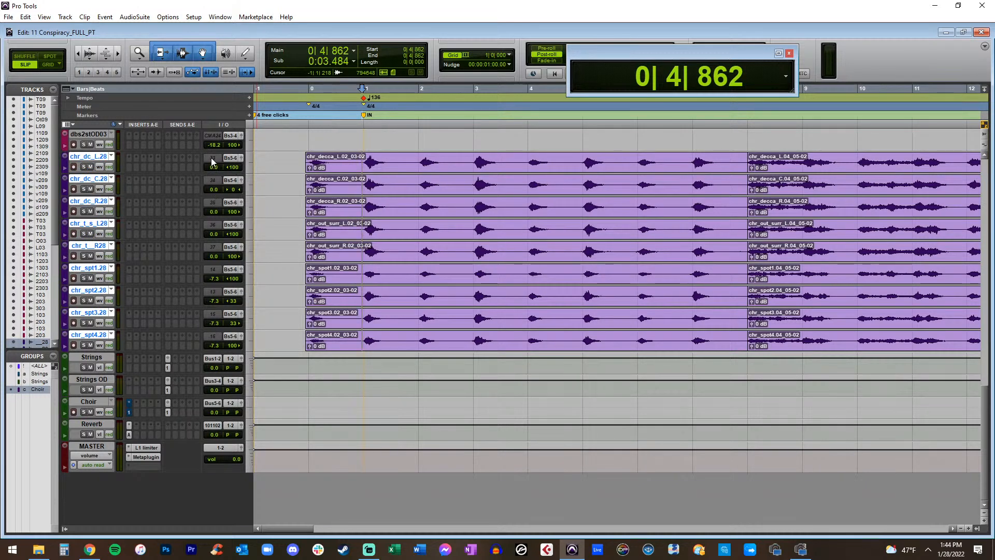
scroll(212, 163, up, 5)
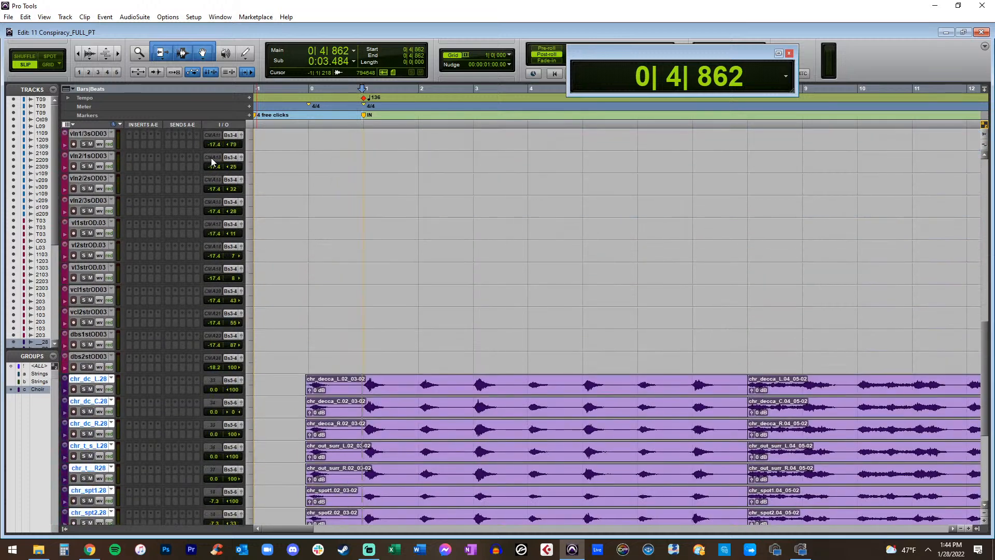
scroll(210, 158, down, 1)
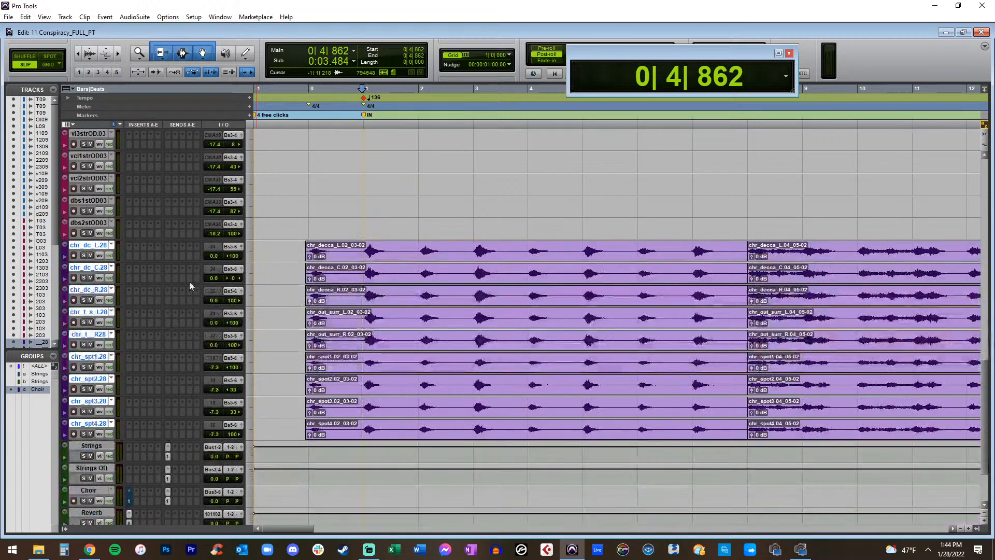
click(235, 249)
mouse_move(262, 263)
click(339, 23)
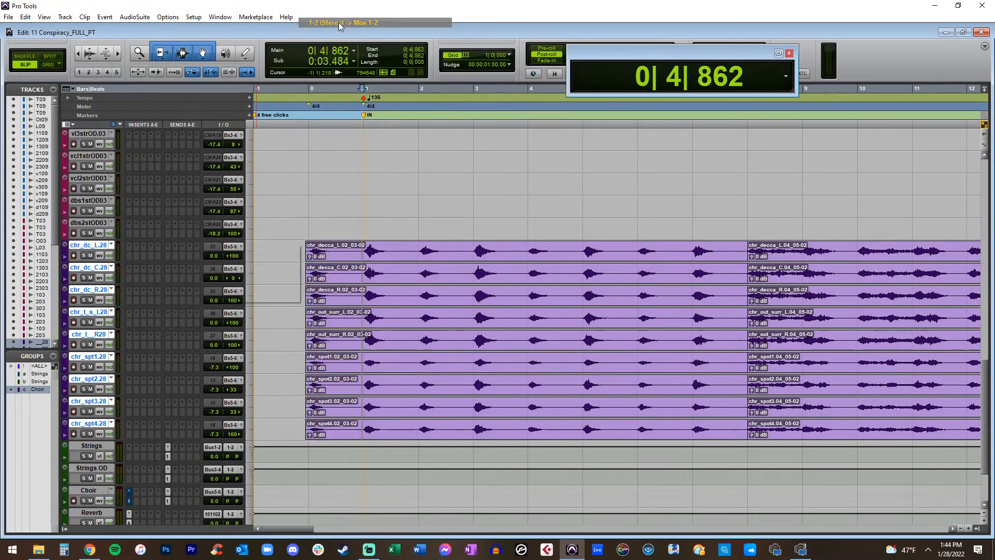
click(301, 245)
key(space)
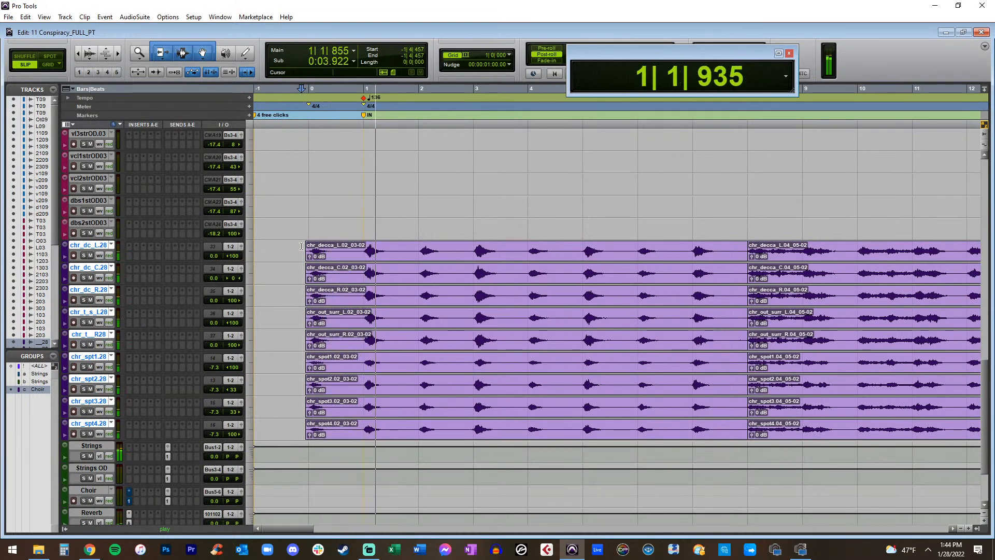
Select all clips on the choir tracks and move them about one bar later, so they start just before bar 1
key(ctrl+[)
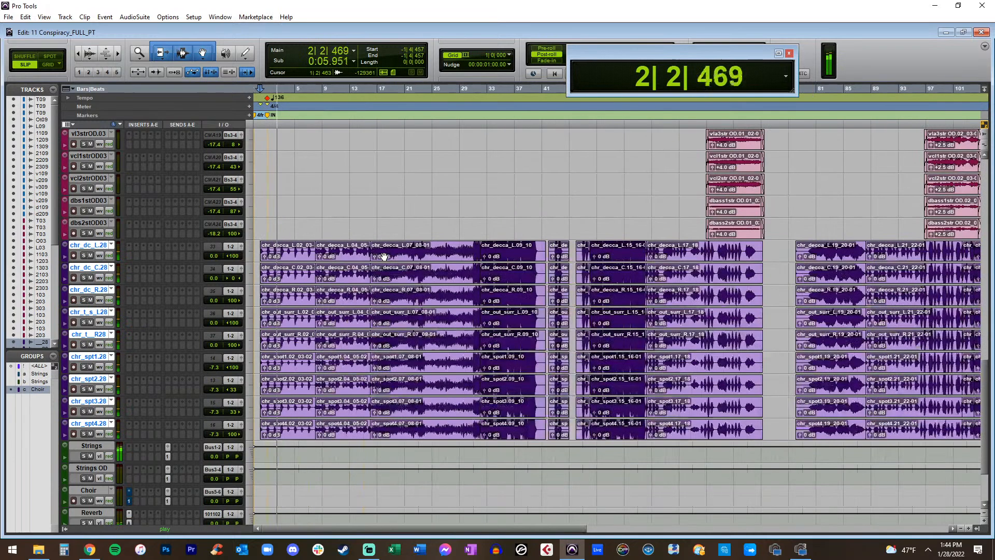
key(ctrl+[)
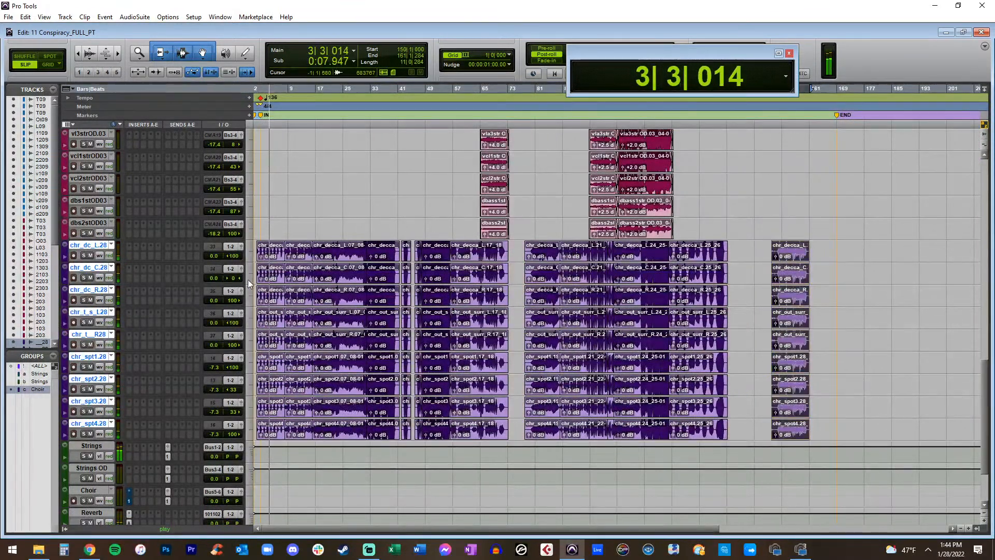
key(ctrl+])
key(ctrl+])
key(ctrl+])
key(ctrl+])
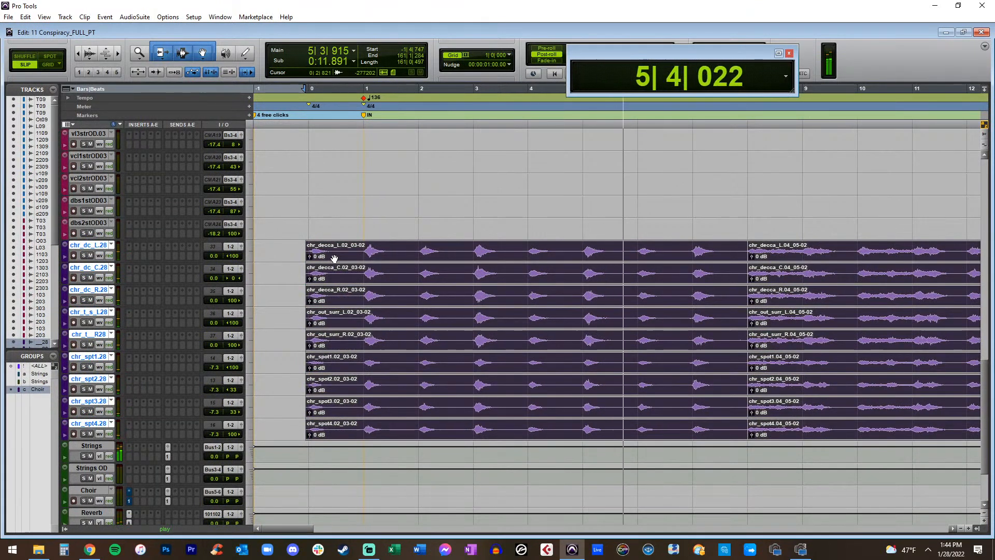
click(386, 259)
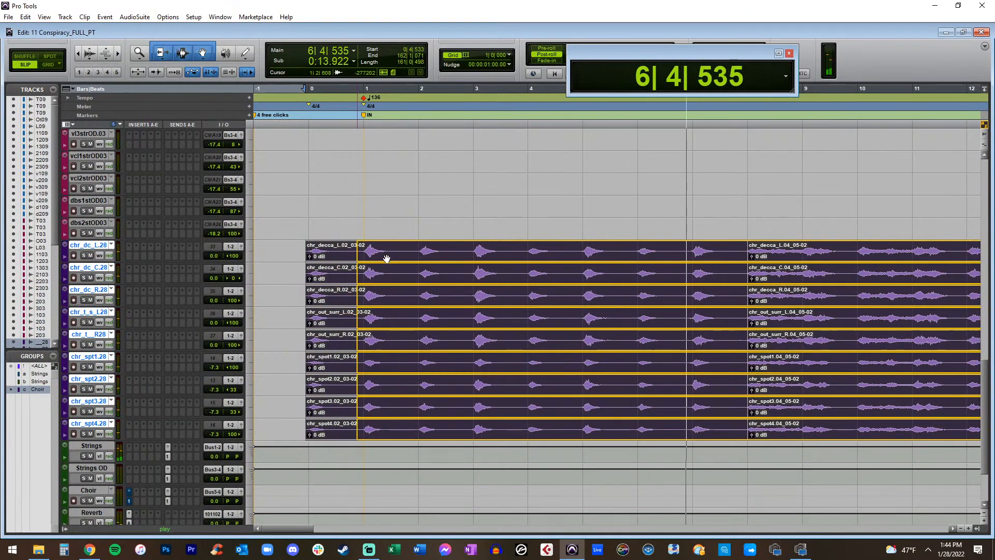
Fine-tune the position of the selected choir clips so they start at 0|4|524, and stop playback
key(ctrl+])
key(ctrl+])
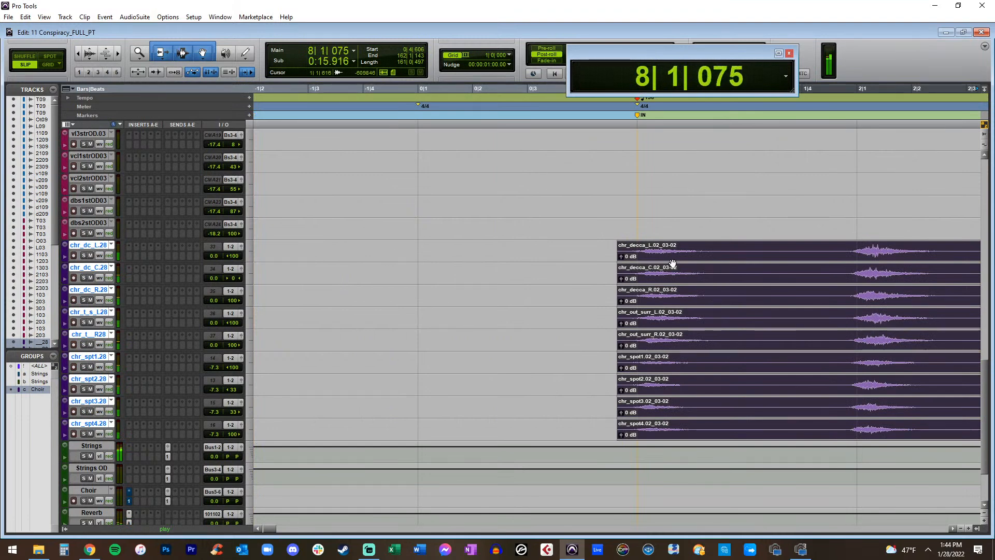
key(ctrl+[)
key(ctrl+[)
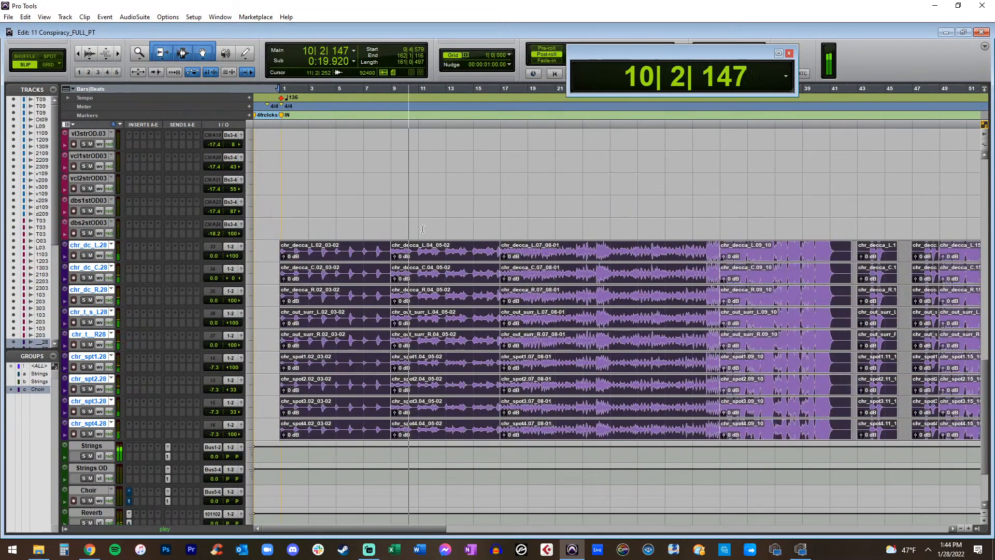
key(ctrl+])
key(ctrl+])
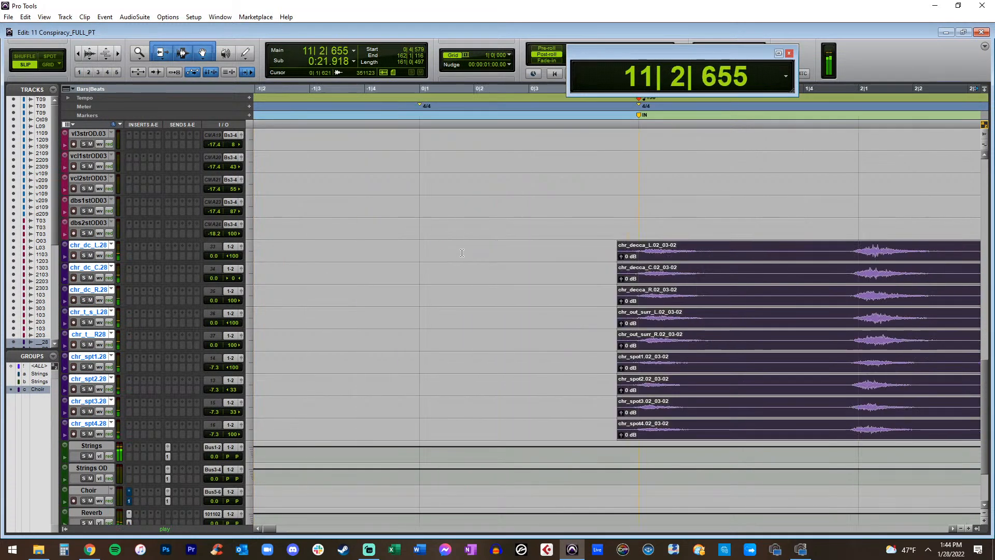
click(667, 259)
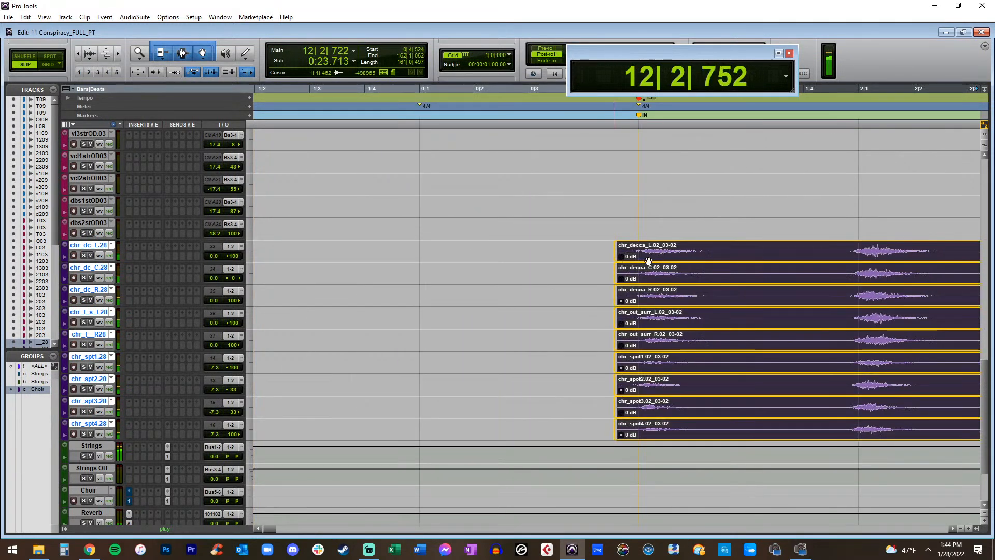
key(ctrl+[)
key(ctrl+[)
key(ctrl+[)
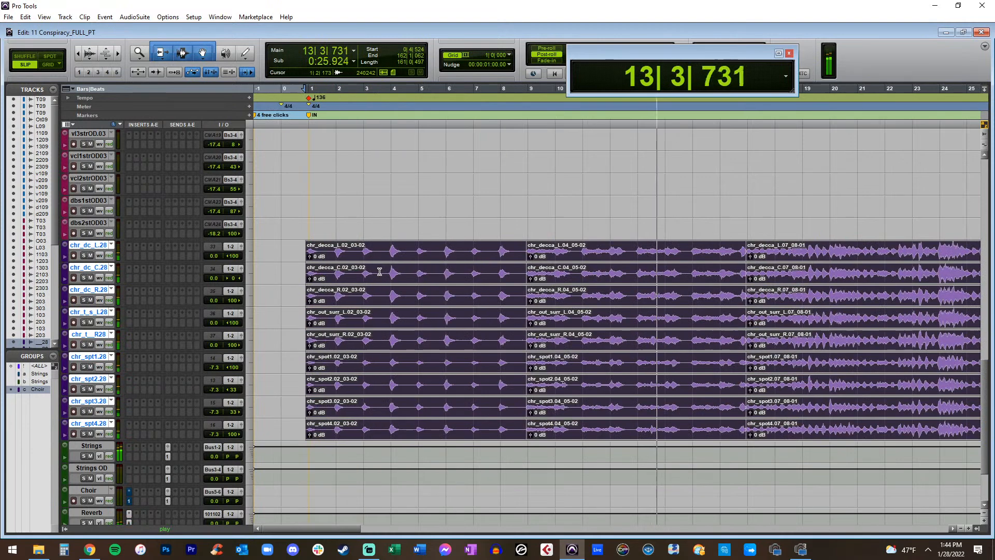
key(space)
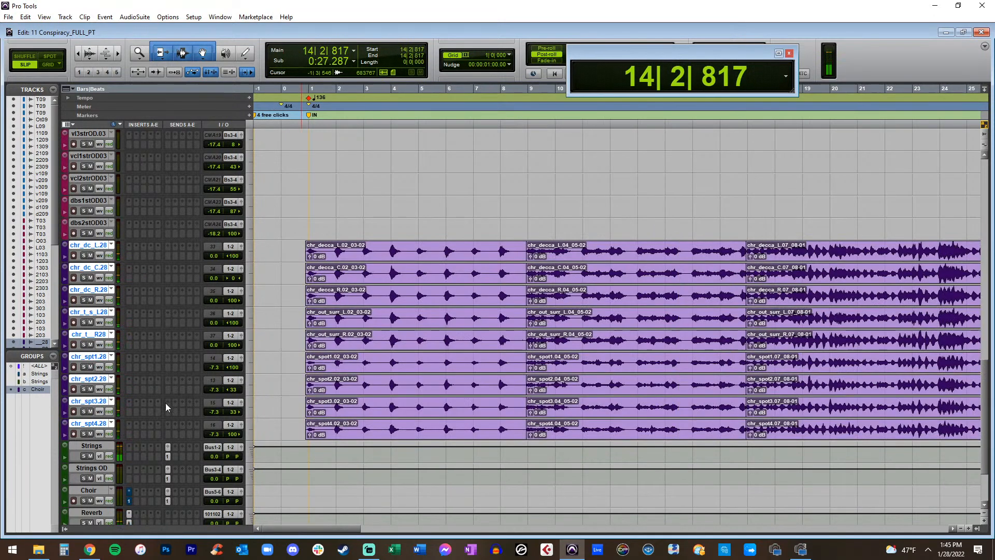
Route the outputs of the nine selected choir tracks to Bus 5-6 (Stereo)
scroll(165, 404, down, 2)
scroll(231, 261, up, 2)
click(233, 249)
mouse_move(260, 272)
mouse_move(332, 272)
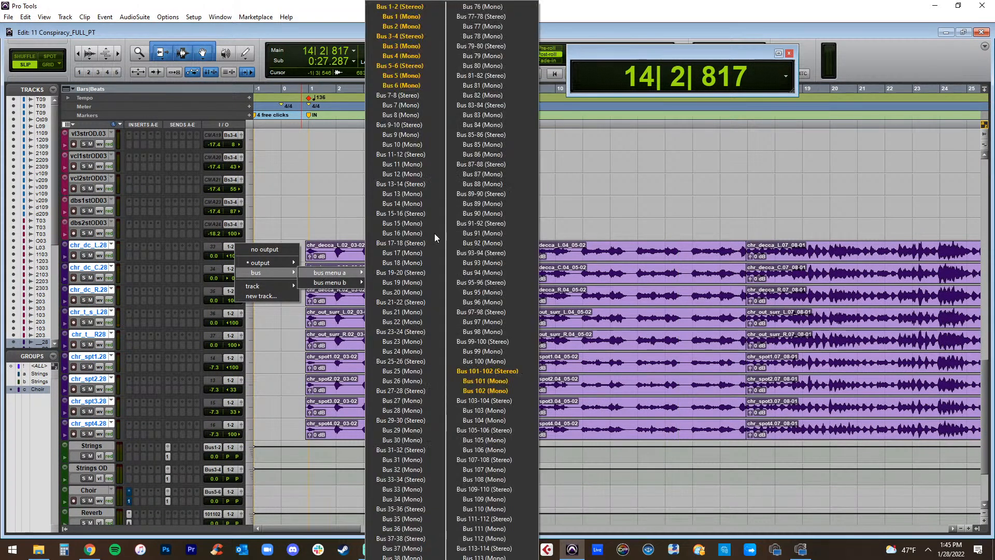
click(400, 66)
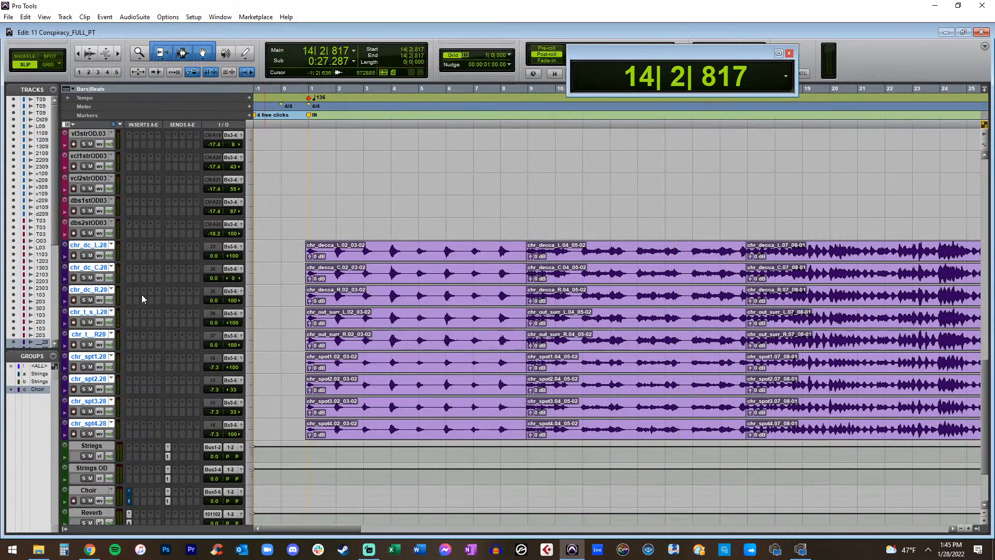
Check the input bus of the Choir submix track and the settings of its first send
scroll(88, 442, down, 1)
click(92, 469)
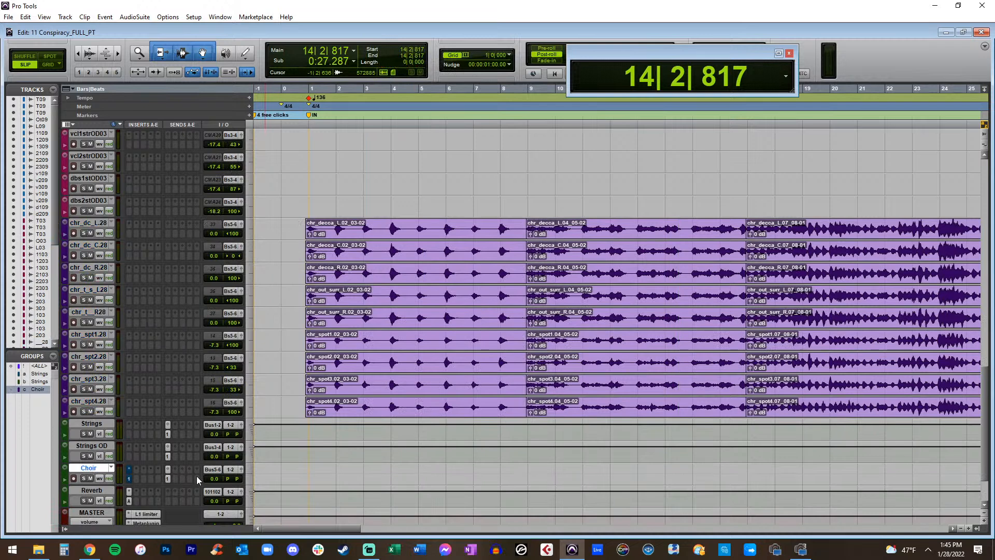
click(216, 471)
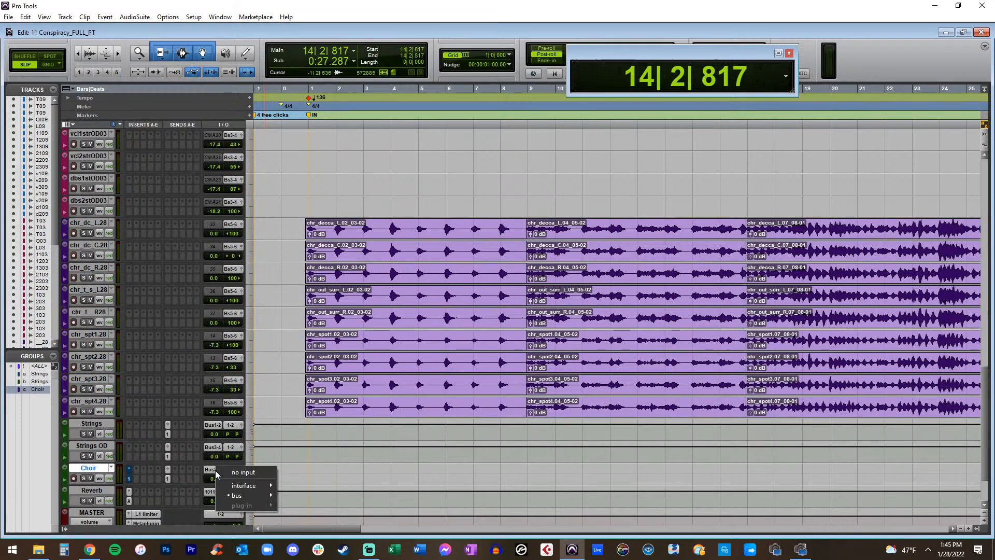
click(282, 466)
click(168, 478)
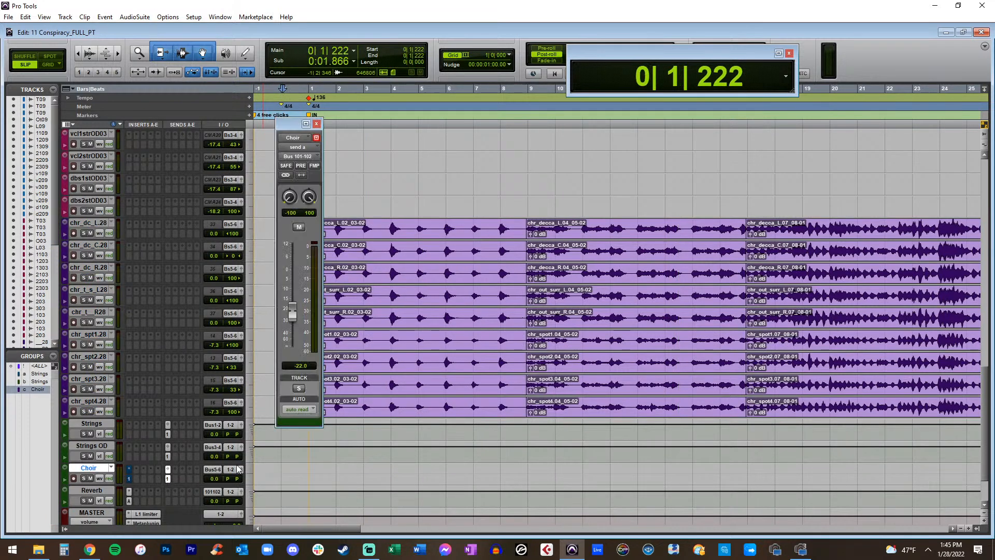
click(318, 125)
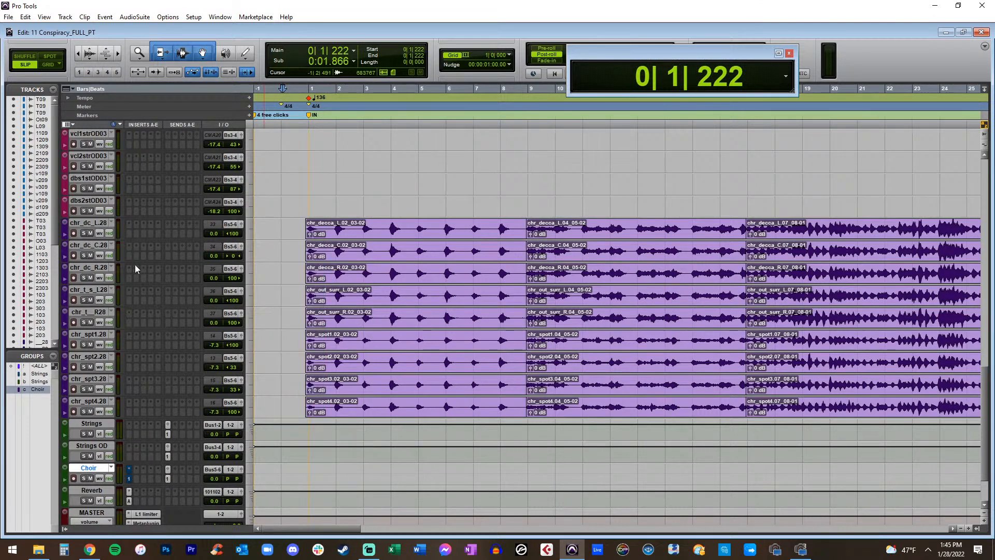
Play the session from the start of the choir clips to check the signal through the Choir and Reverb tracks
scroll(135, 264, down, 2)
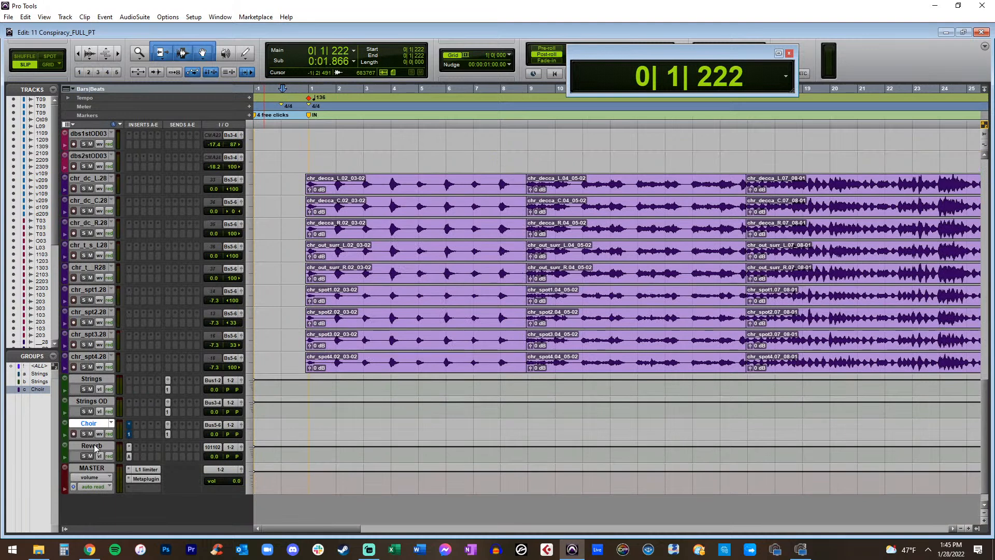
click(96, 447)
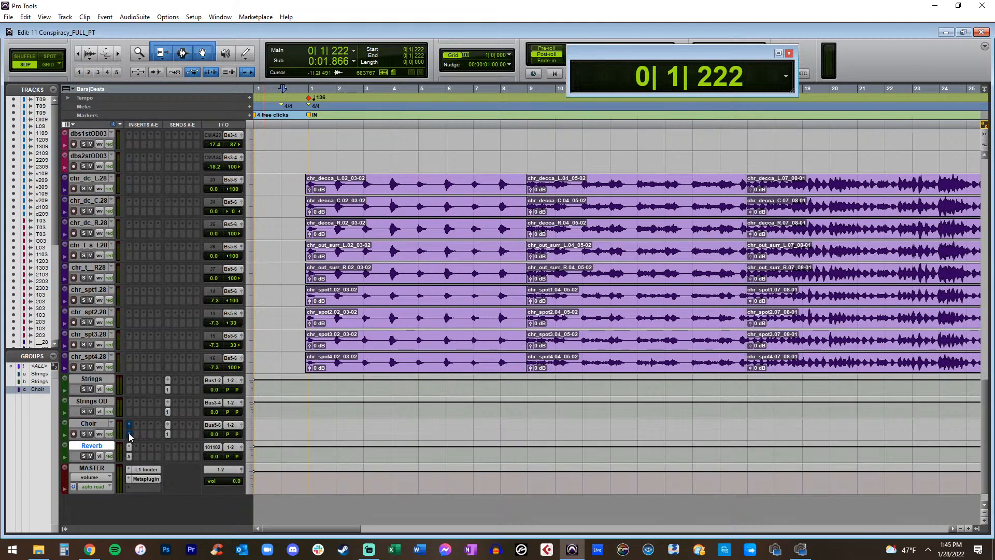
click(303, 181)
key(space)
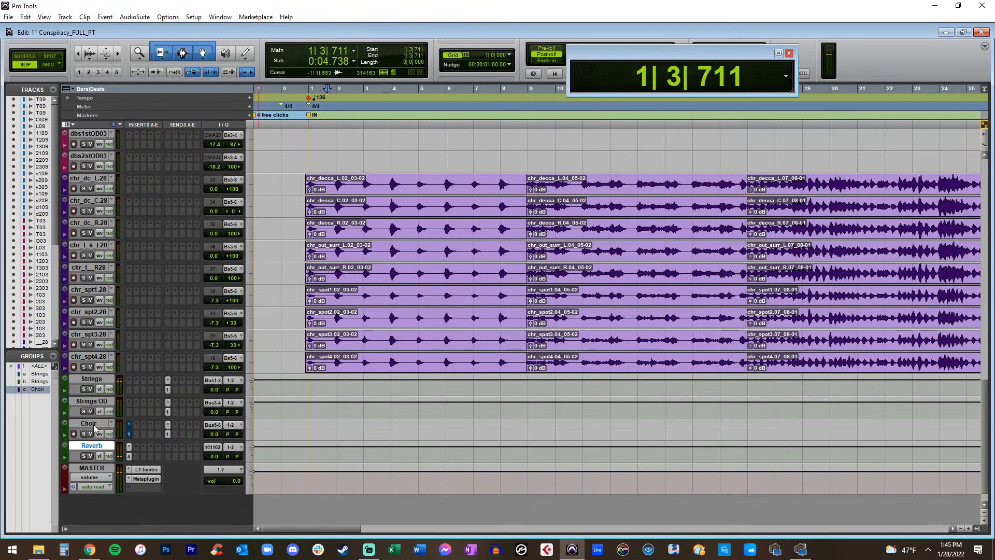
Delete the Choir submix track and create one new stereo Aux Input track
right_click(95, 427)
click(125, 507)
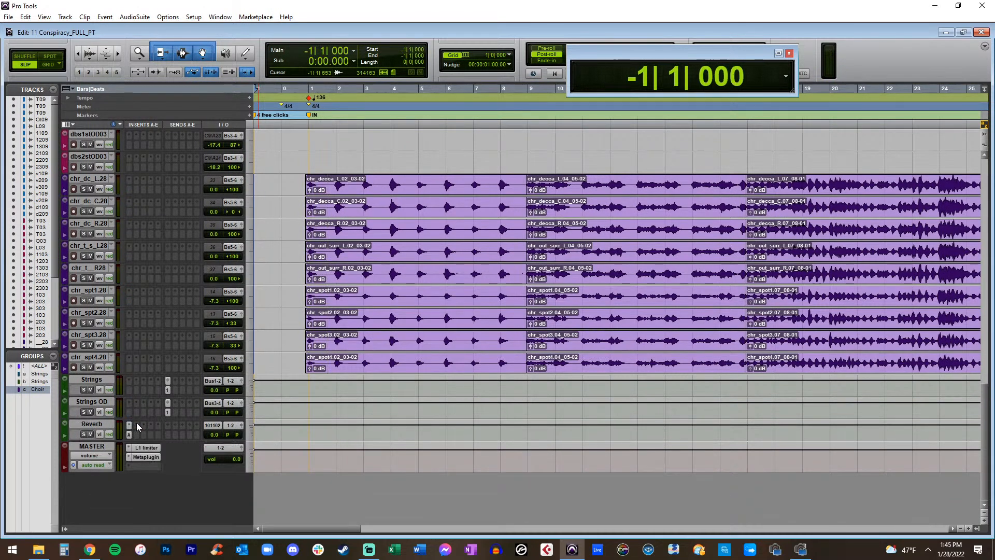
key(ctrl+shift+n)
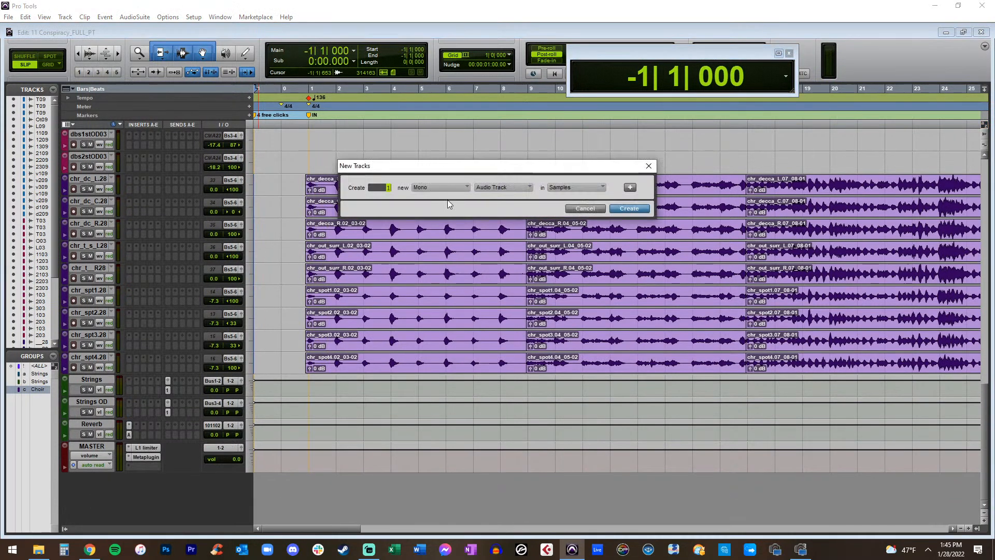
click(459, 188)
click(465, 199)
click(502, 187)
click(514, 201)
click(612, 209)
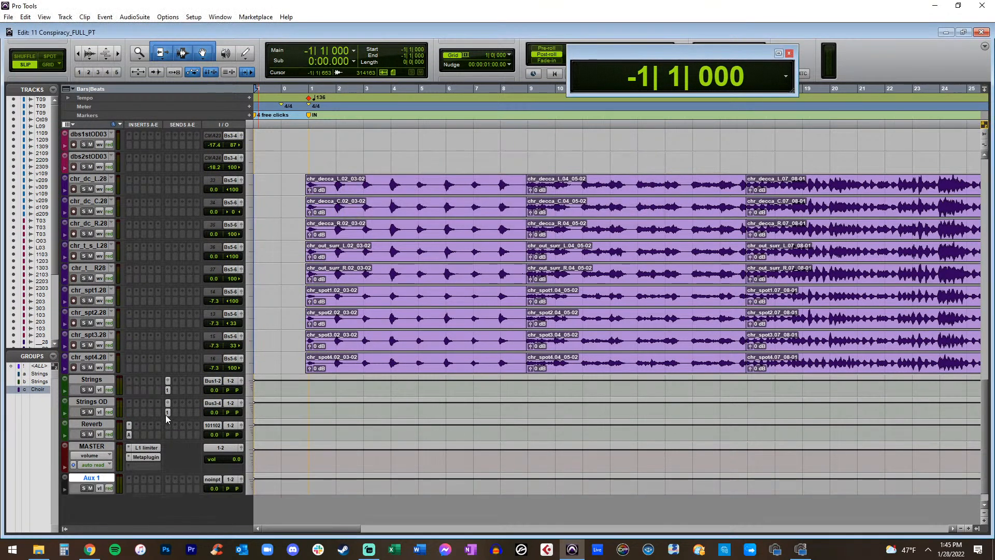
Place the new aux track between Strings OD and Reverb and rename it Choir
drag(95, 485, 97, 425)
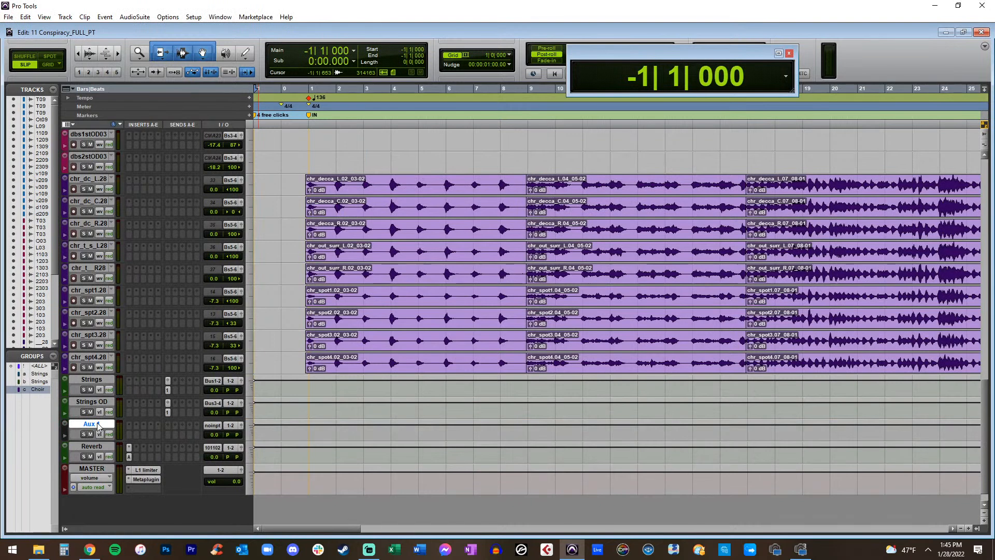
double_click(97, 425)
text(Choir)
key(Return)
Set the input of the new Choir aux track to Bus 5-6 (Stereo)
click(210, 426)
mouse_move(232, 452)
mouse_move(295, 452)
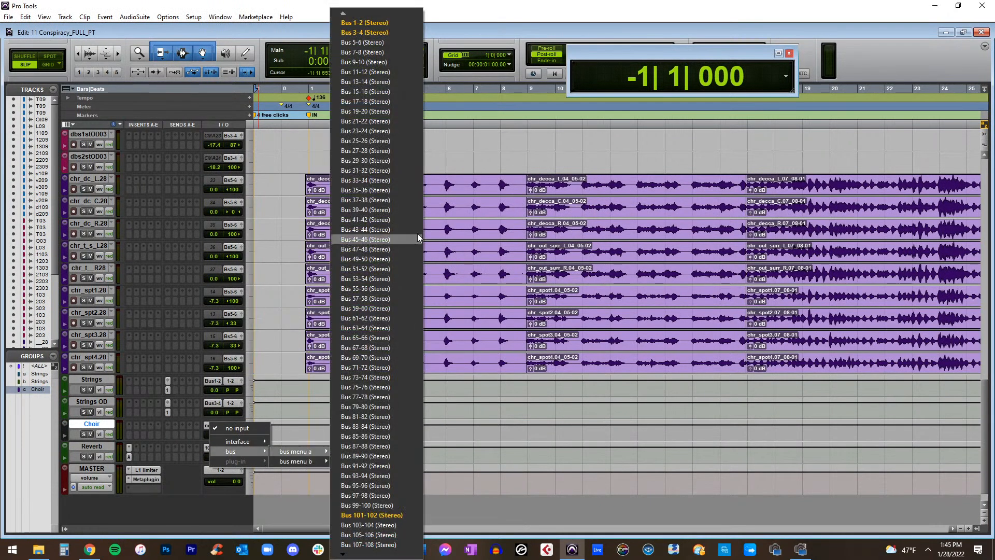
click(365, 42)
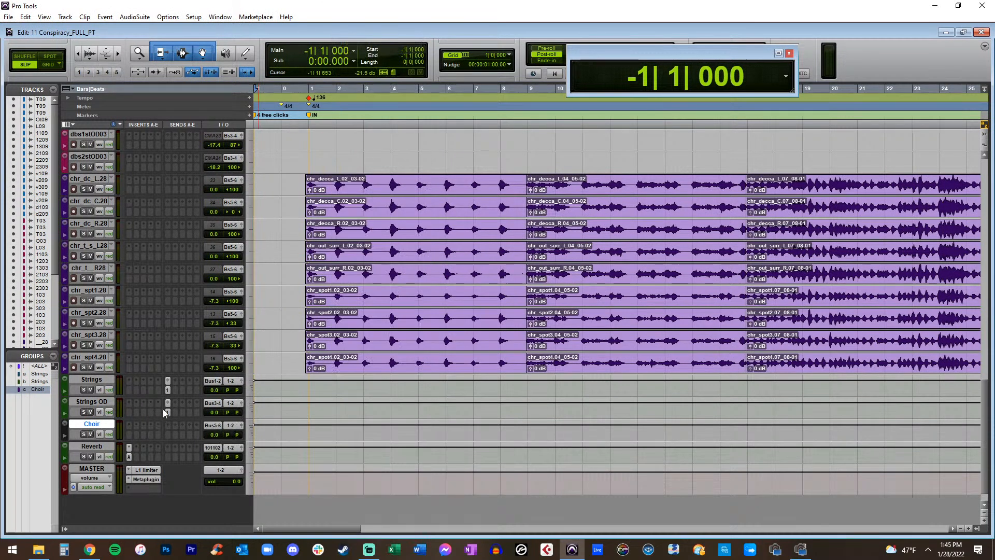
Play the opening choir clips to listen to them through the new Choir aux track
key(space)
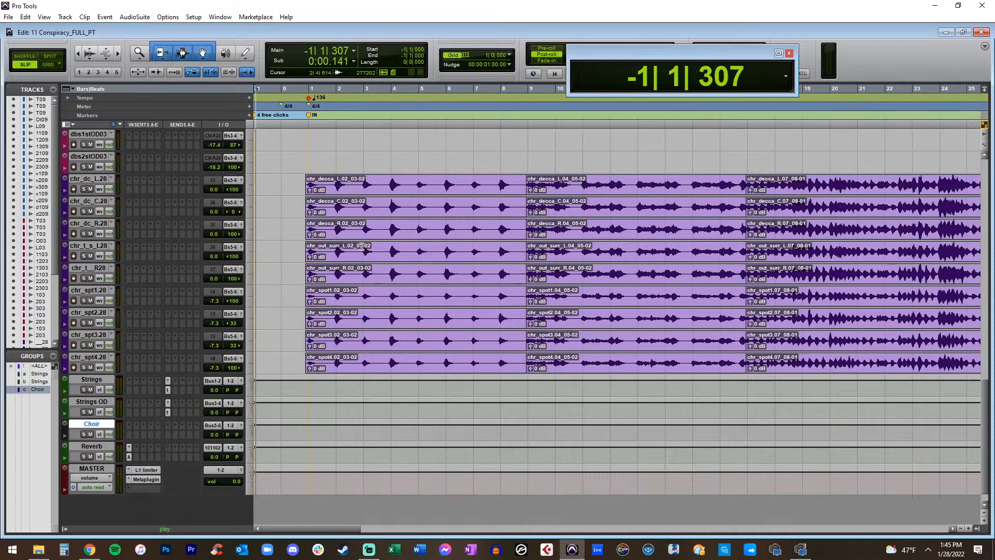
click(340, 208)
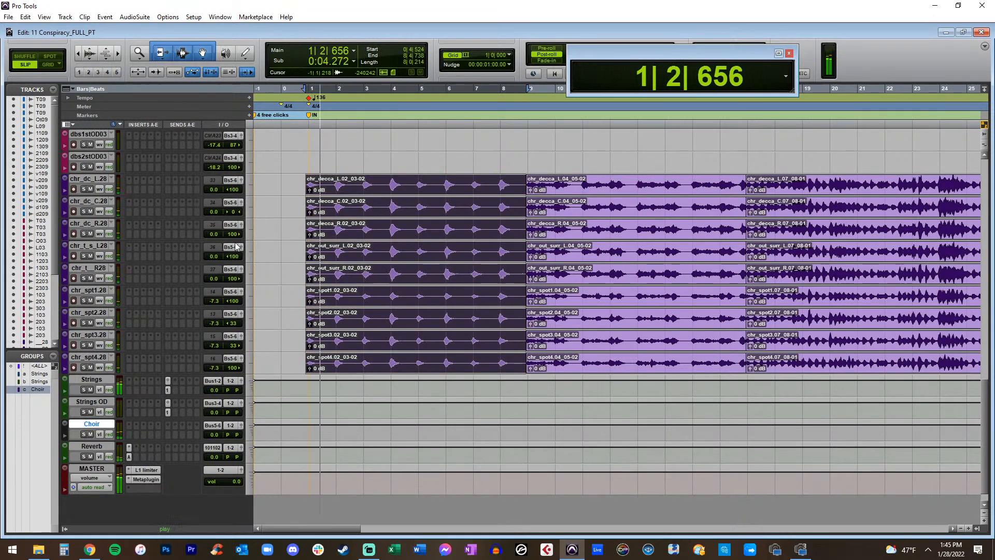
key(space)
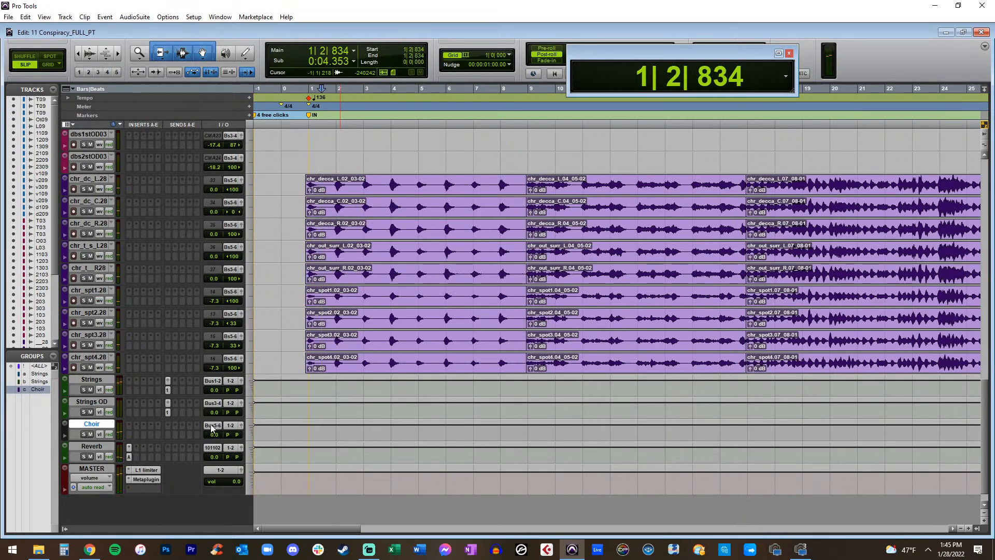
Send the Choir aux track to Bus 101-102 (Stereo) at -22.0 dB and colour the track green
click(167, 424)
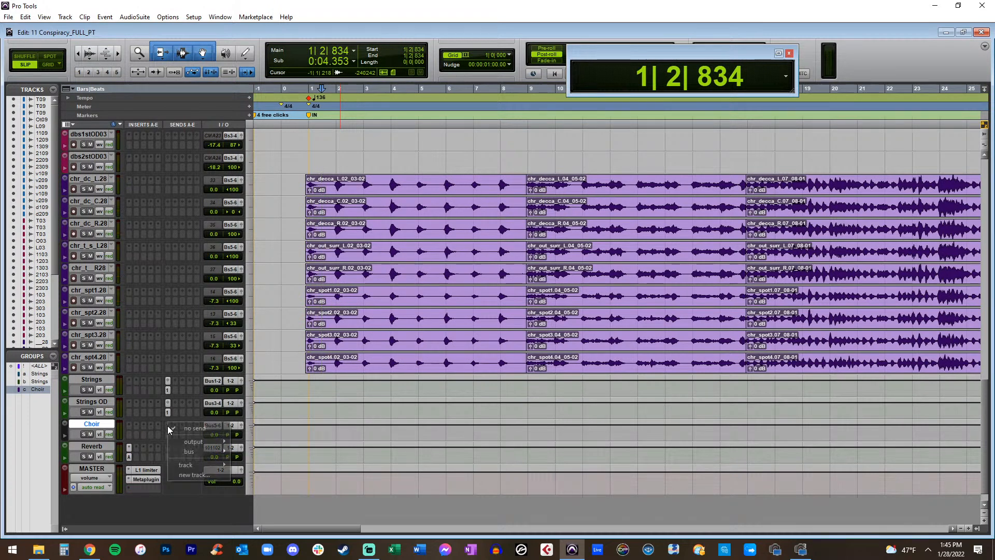
mouse_move(188, 453)
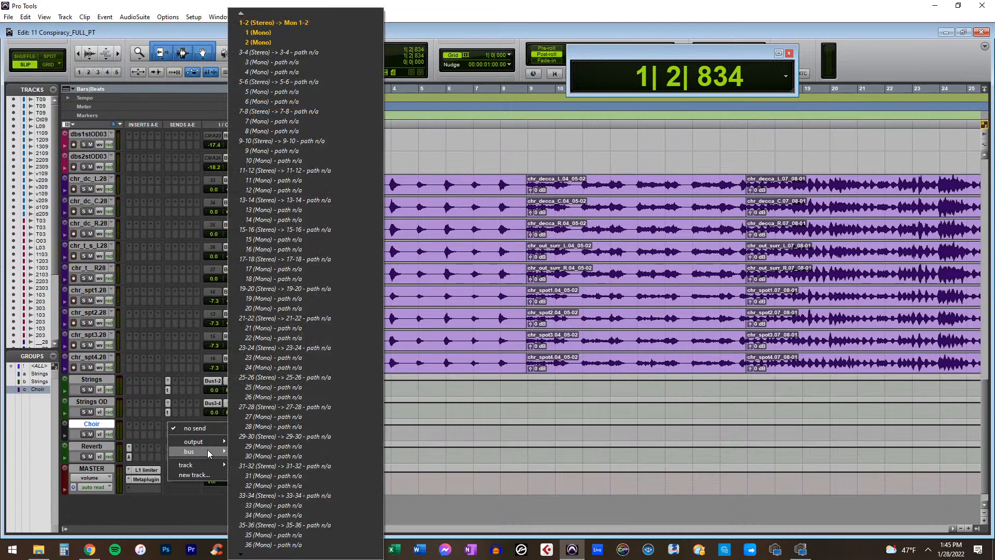
mouse_move(254, 451)
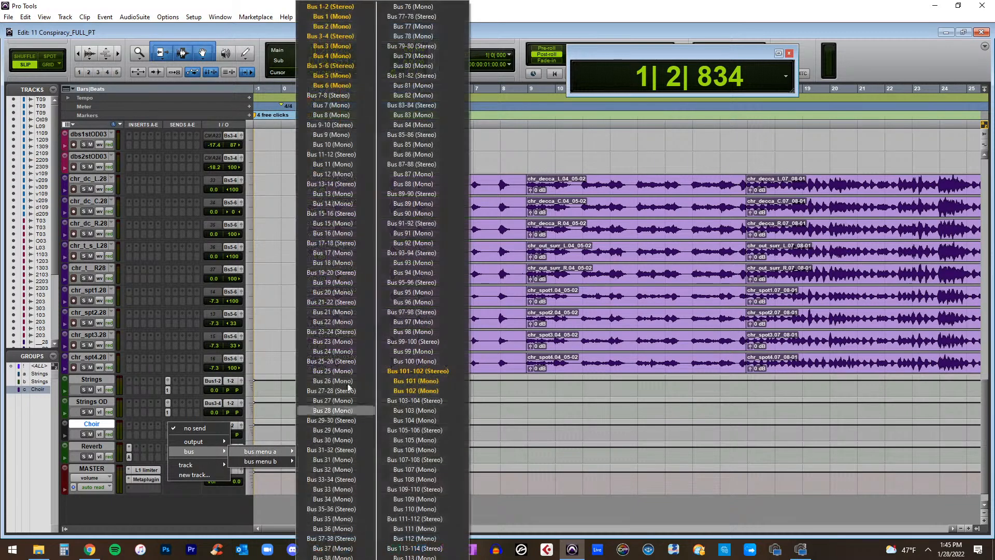
click(413, 372)
drag(300, 303, 300, 318)
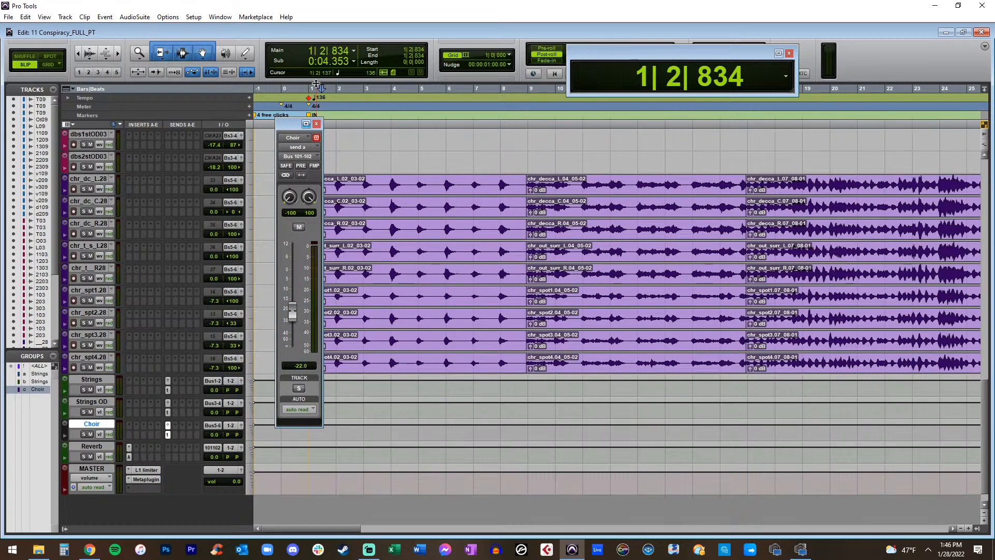
click(316, 124)
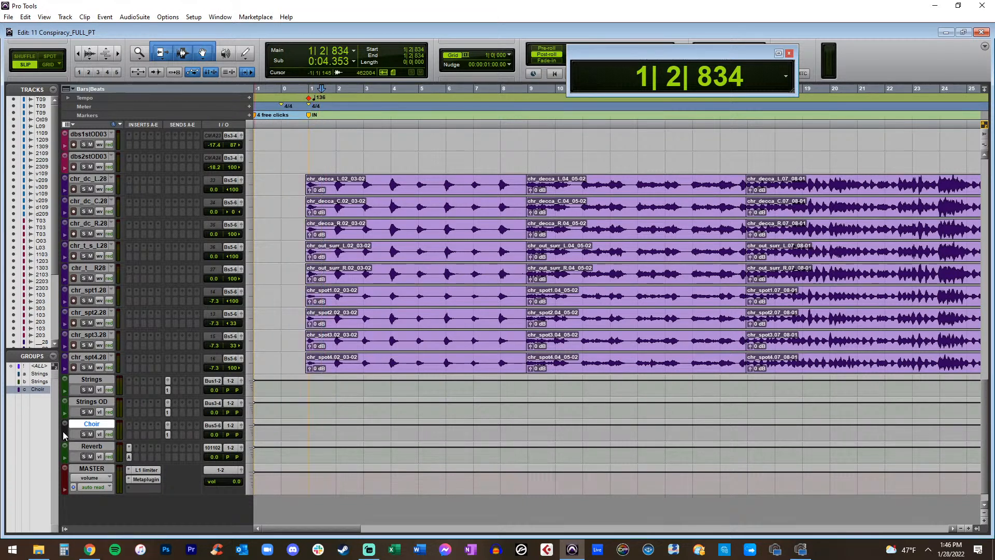
double_click(65, 435)
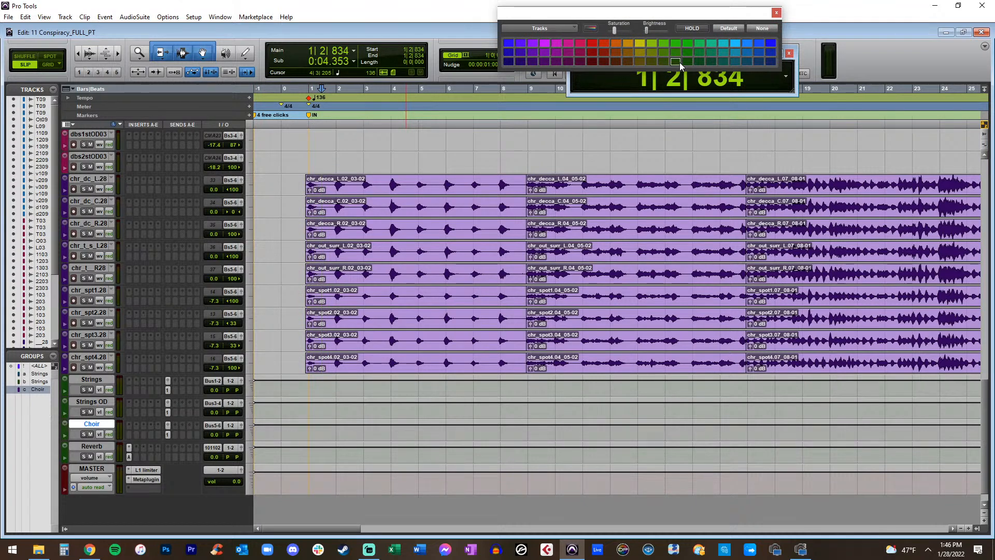
click(777, 12)
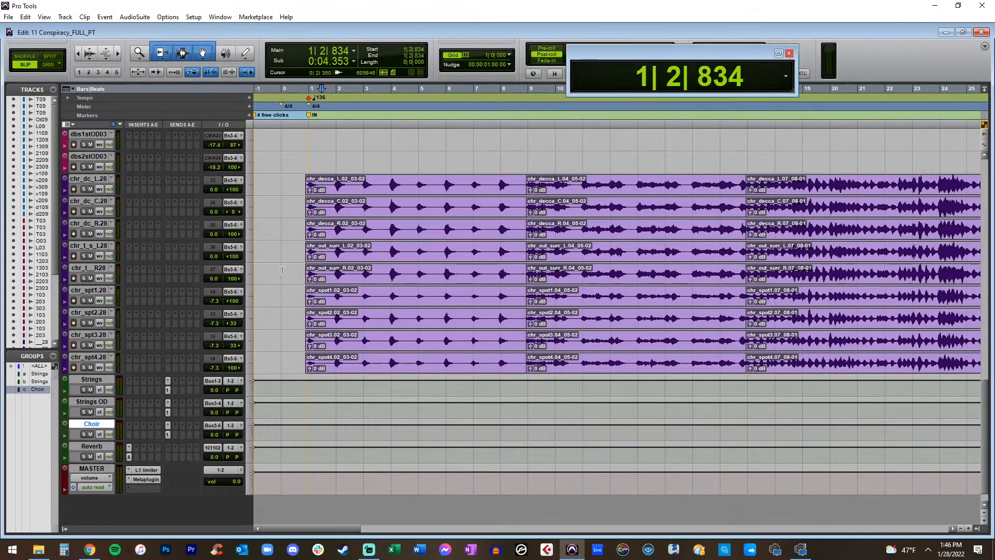
Play the song from just before the first choir clips to hear the choir with its reverb send
click(303, 182)
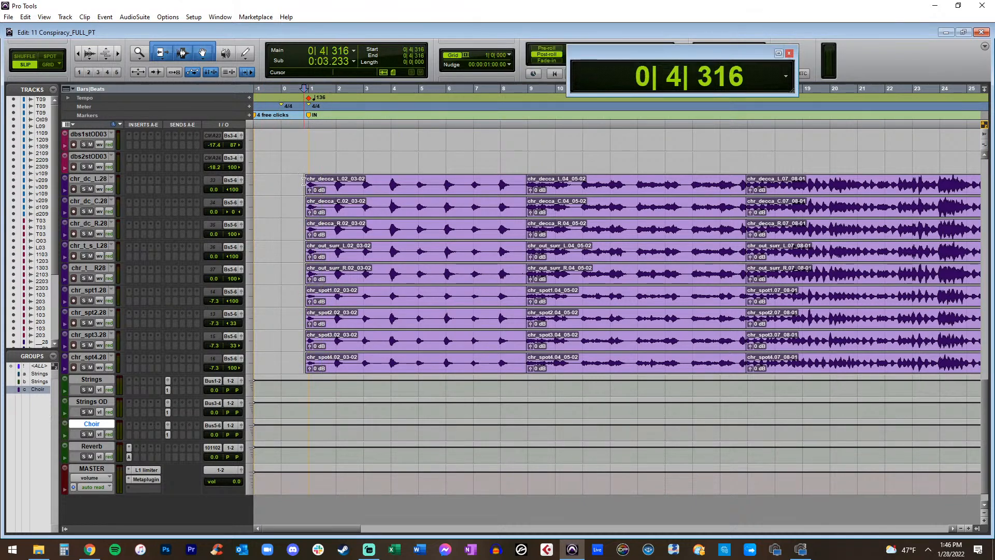
key(space)
key(space)
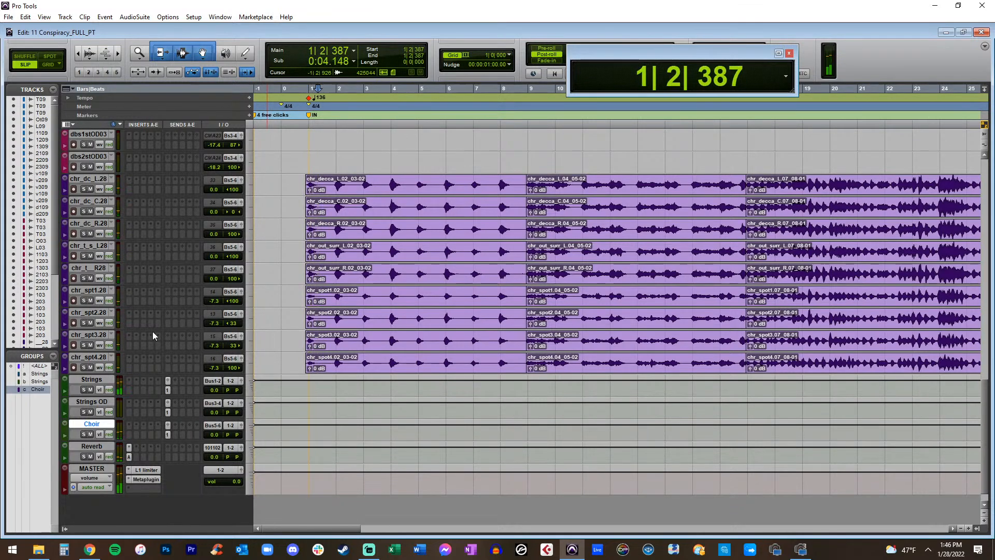
Solo the Choir aux, the Reverb track and all choir tracks from chr_dc_L.28 to chr_spt4.28
click(83, 435)
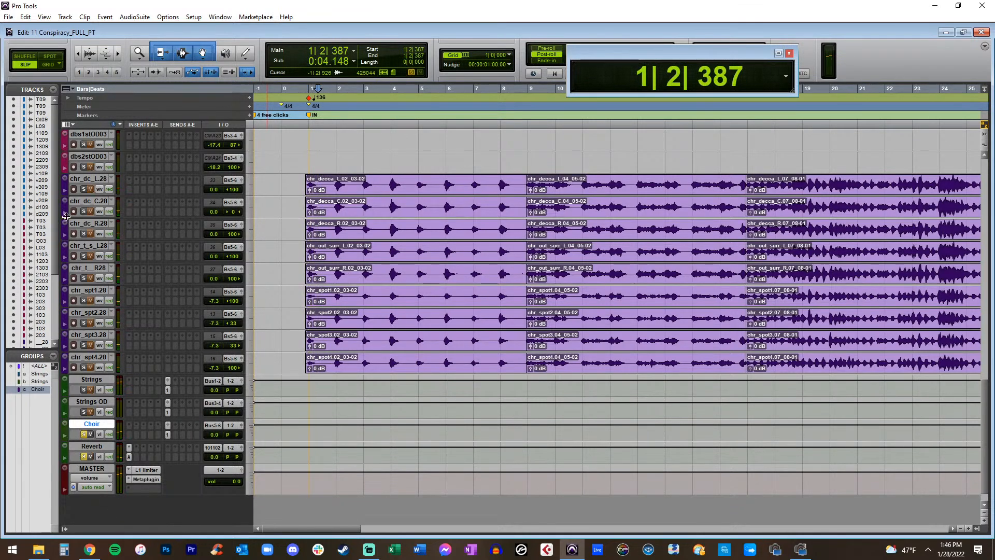
click(86, 181)
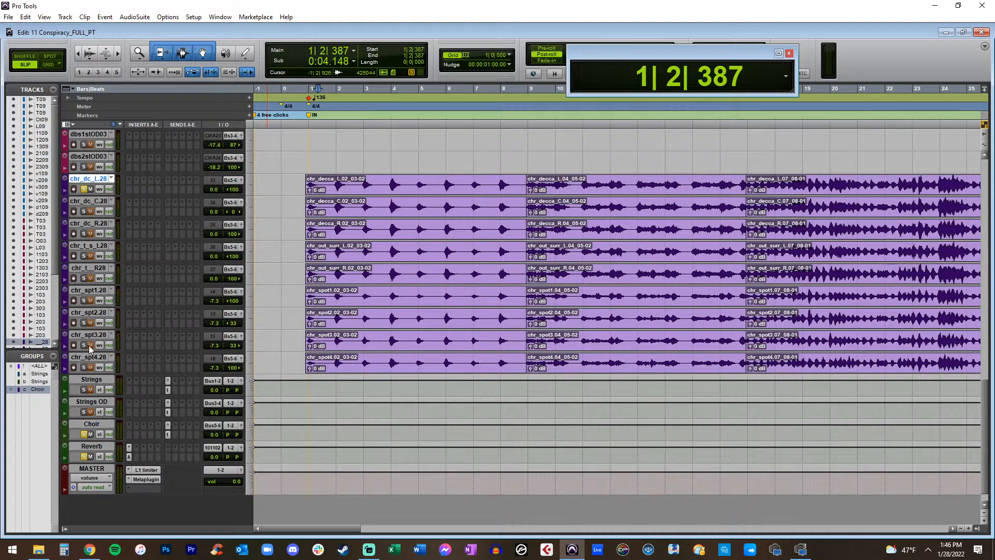
shift+click(88, 357)
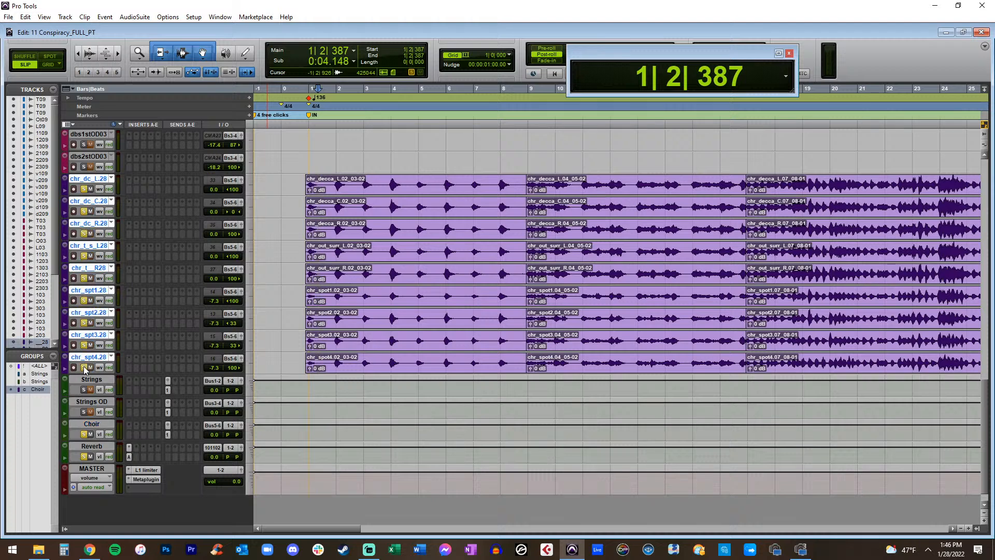
Audition the soloed choir from its start and raise the choir volumes together, to +8.4 dB on the main microphones and +1.1 dB on the spots
click(304, 180)
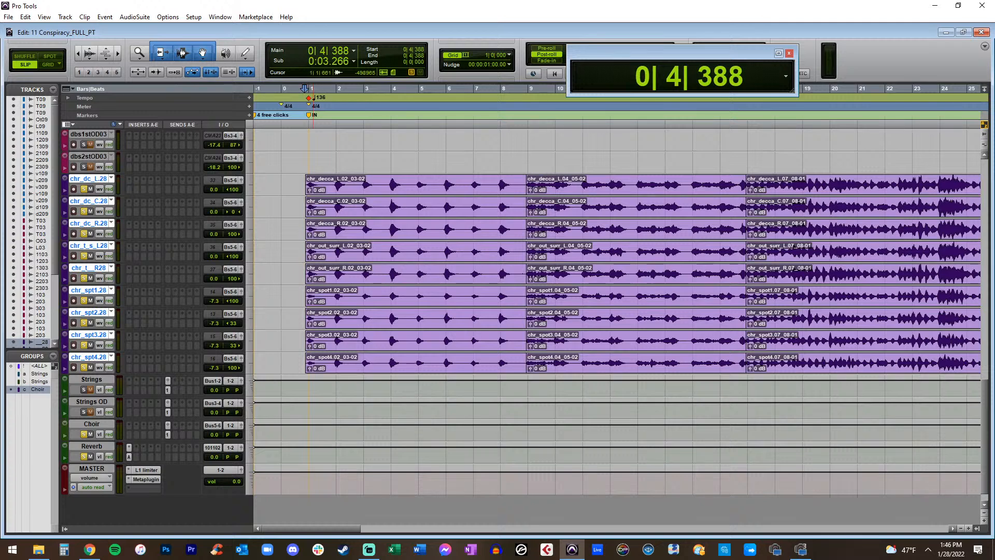
click(287, 182)
key(t)
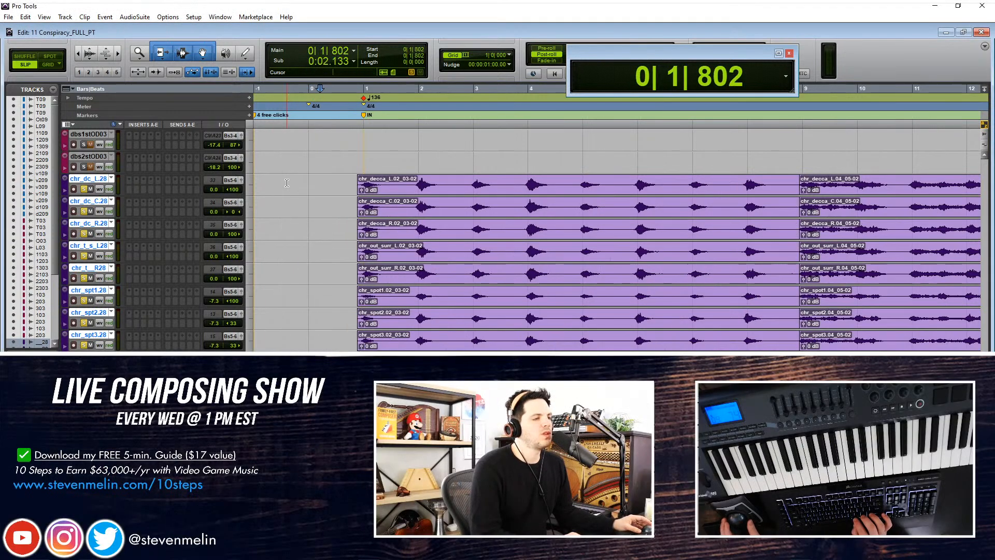
click(353, 181)
key(space)
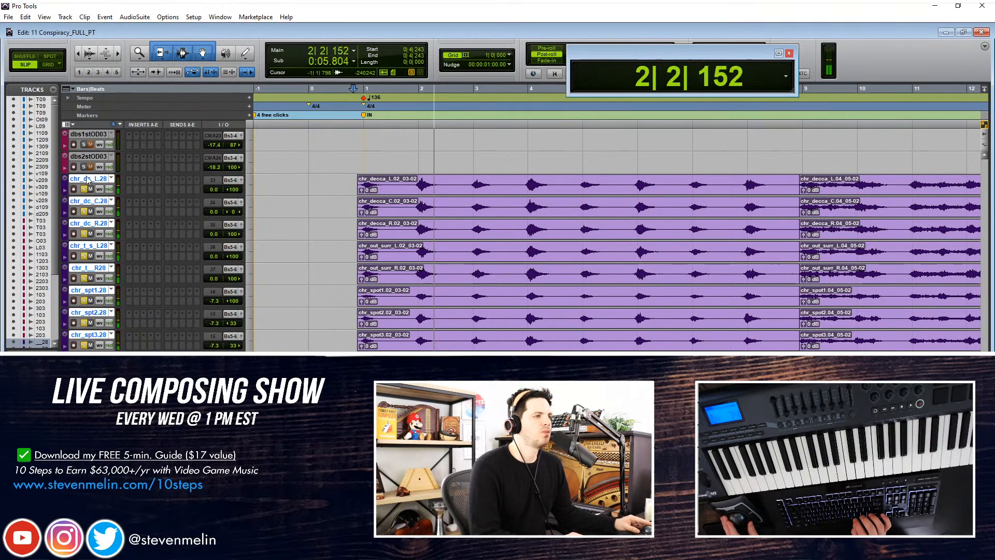
key(space)
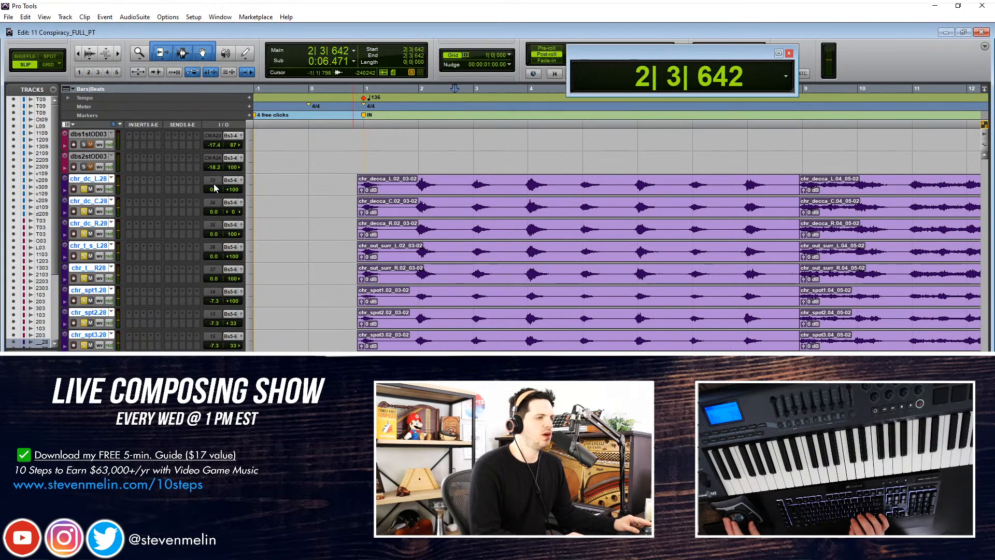
mouse_move(214, 191)
mouse_down()
mouse_move(209, 183)
mouse_move(212, 191)
mouse_up()
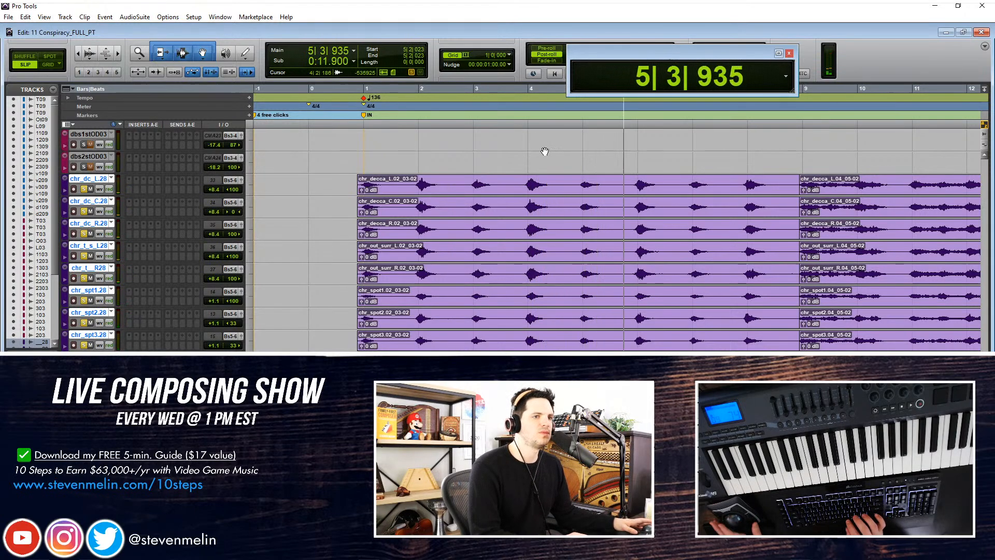
Crossfade the adjoining choir clips just before bar 9 and around bar 17 across all choir tracks
scroll(643, 166, down, 1)
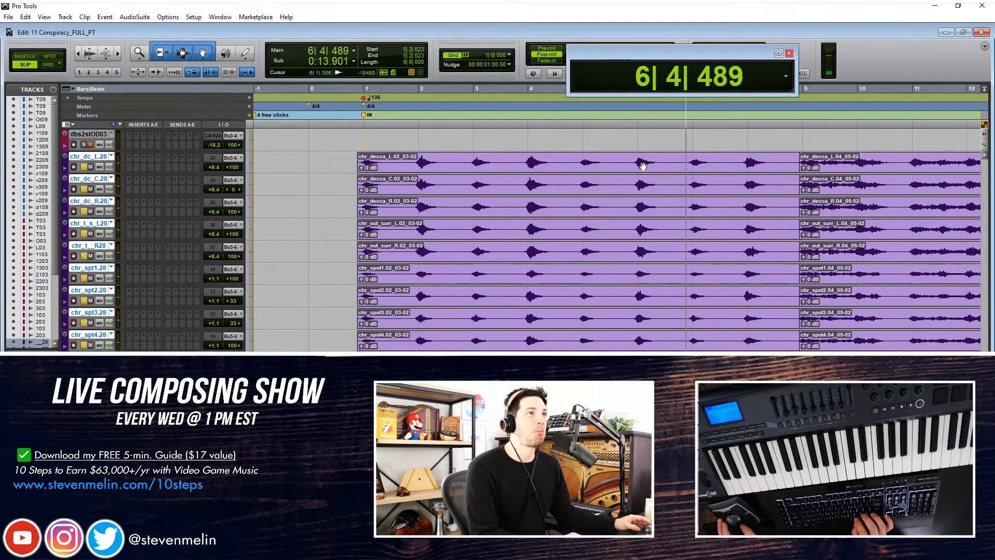
scroll(692, 199, up, 5)
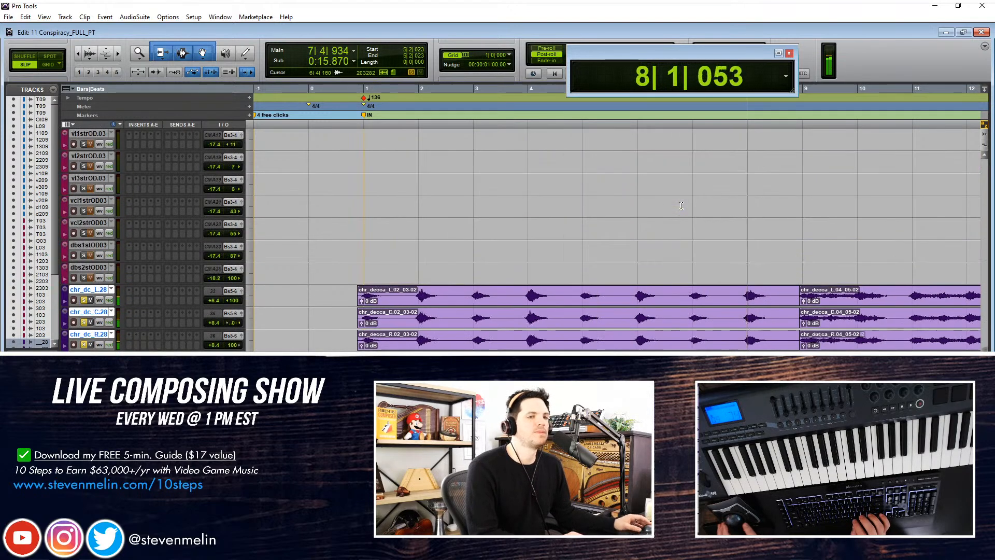
drag(802, 271, 798, 270)
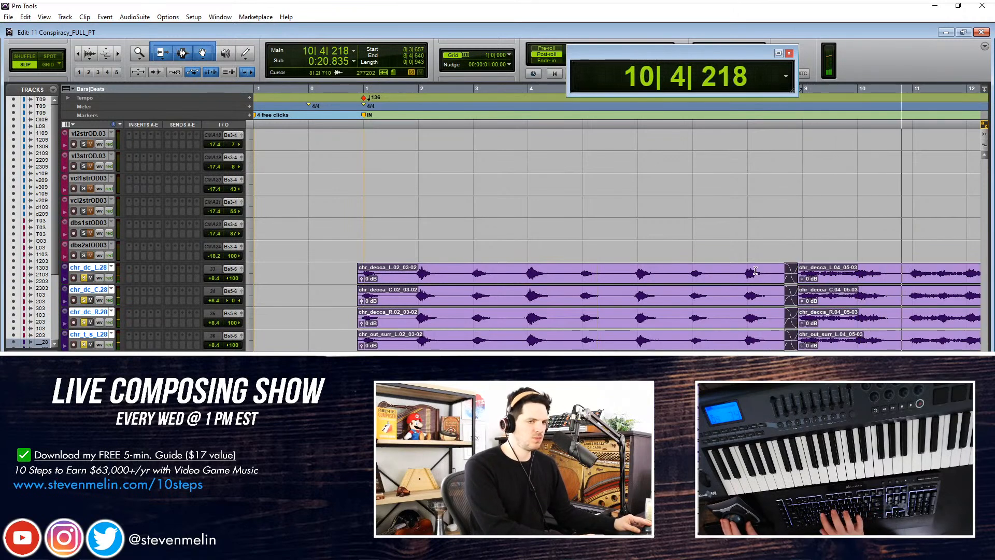
scroll(755, 270, right, 5)
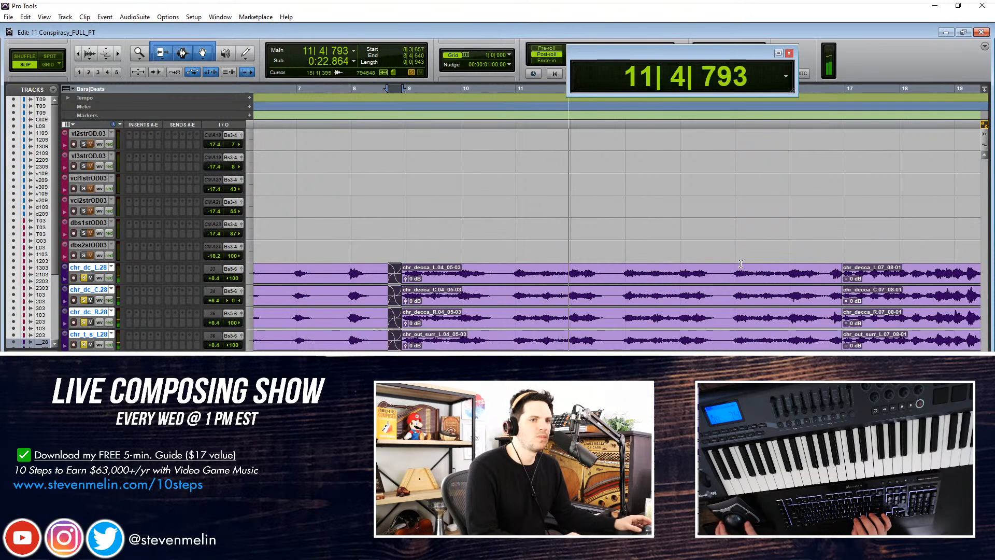
drag(829, 273, 850, 274)
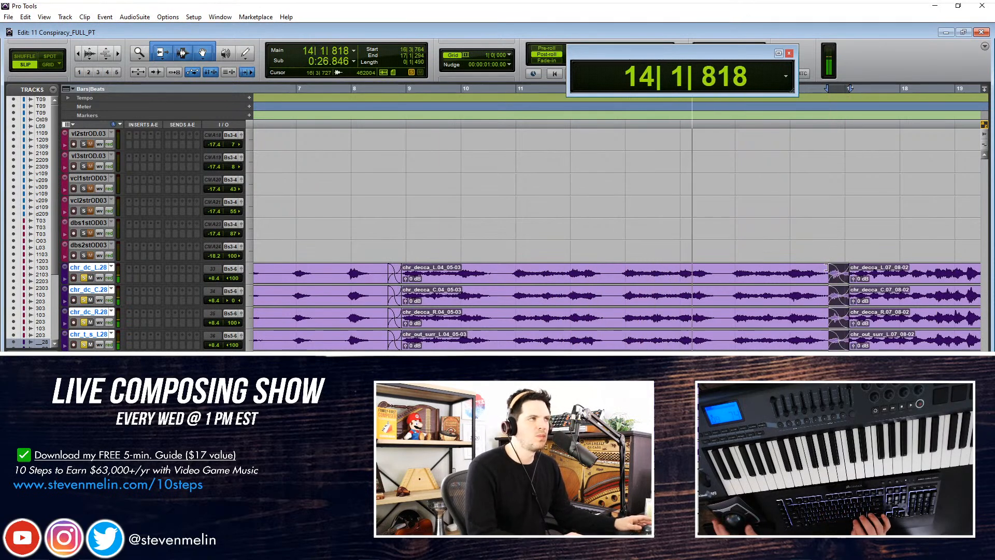
Listen to the choir through the crossfade around bar 17 and look over the surrounding clips back to the start
scroll(827, 268, down, 1)
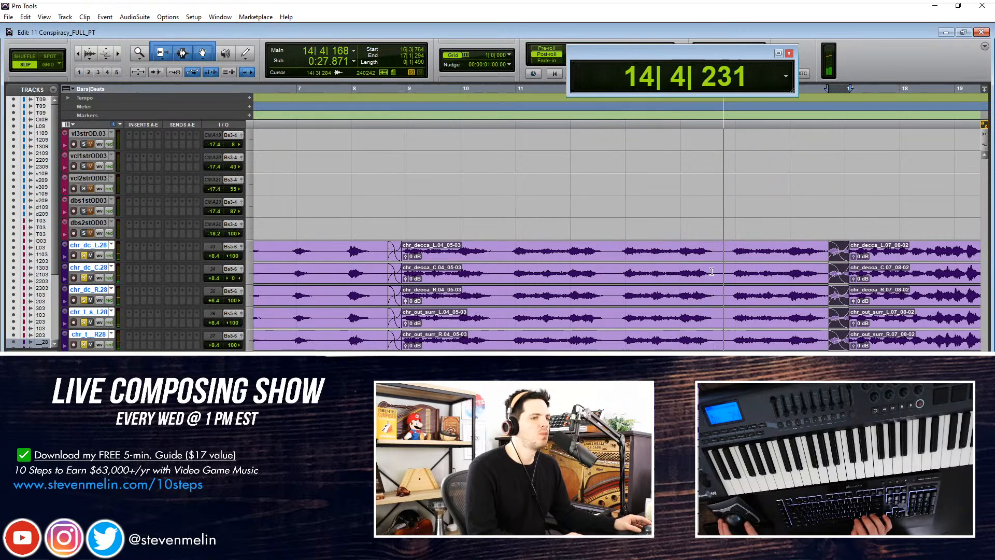
scroll(695, 268, left, 6)
scroll(676, 264, right, 7)
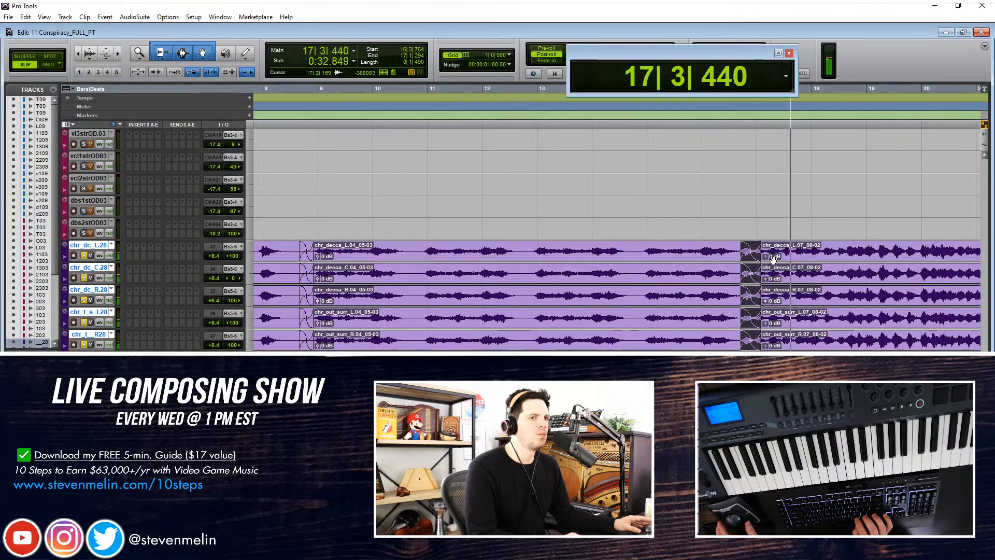
scroll(772, 257, down, 2)
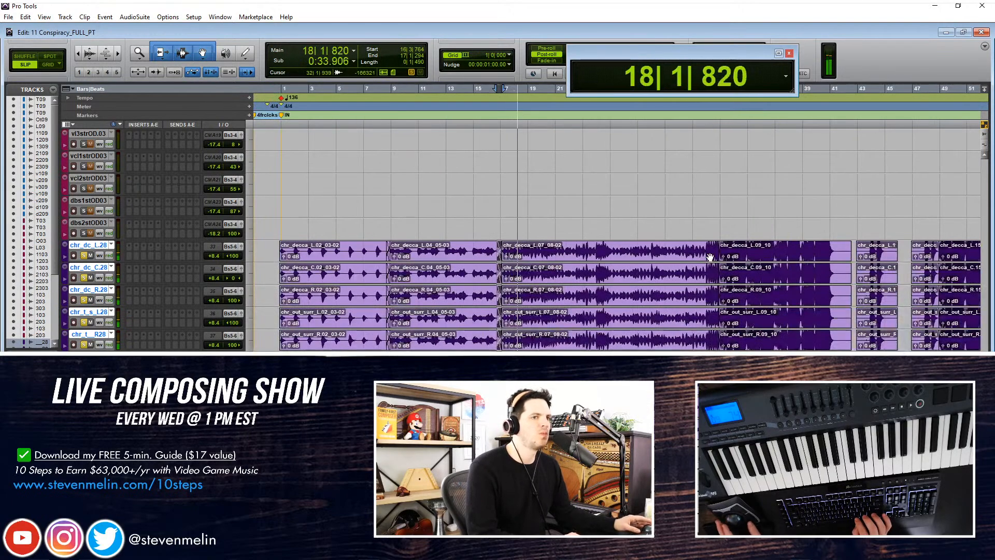
scroll(696, 254, up, 1)
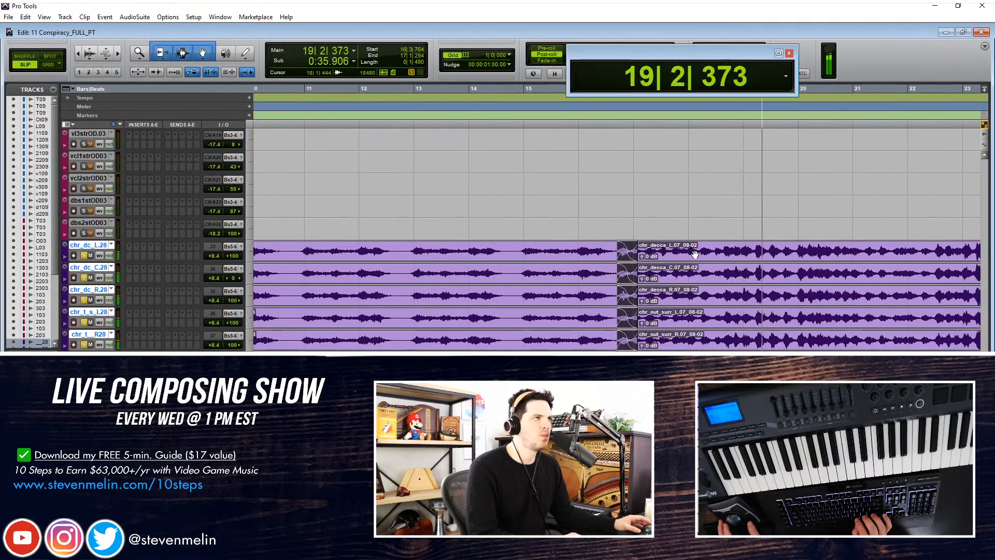
scroll(604, 259, up, 1)
scroll(580, 262, left, 3)
scroll(518, 272, right, 1)
scroll(509, 274, left, 3)
scroll(509, 274, up, 2)
scroll(344, 286, down, 4)
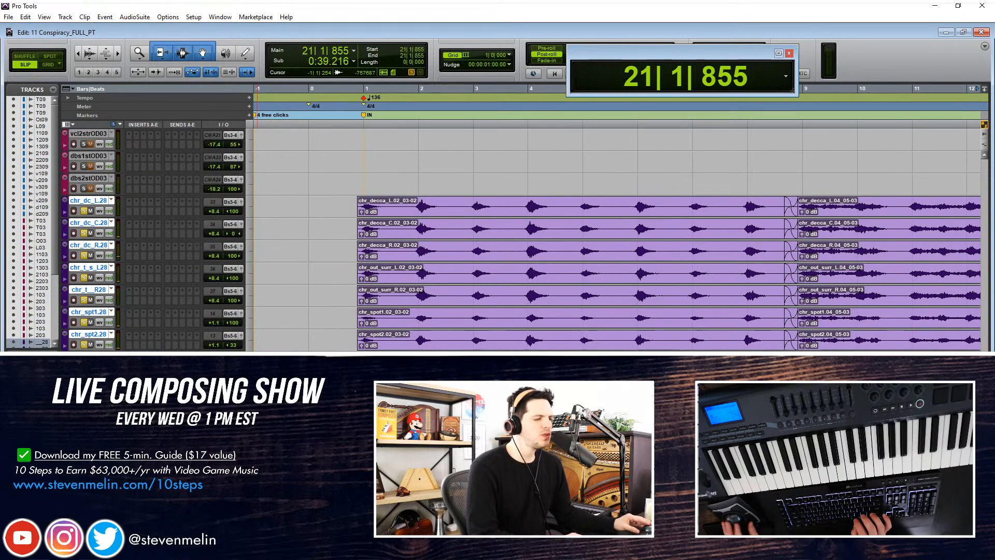
Insert the S1 Imager plug-in on the Choir aux track and set its width to 1.27
mouse_move(189, 410)
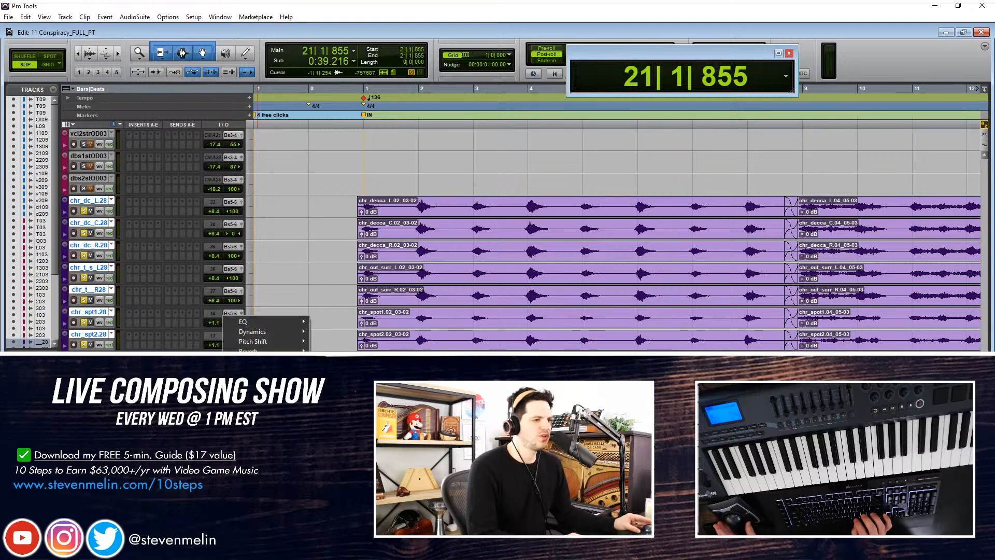
mouse_move(259, 400)
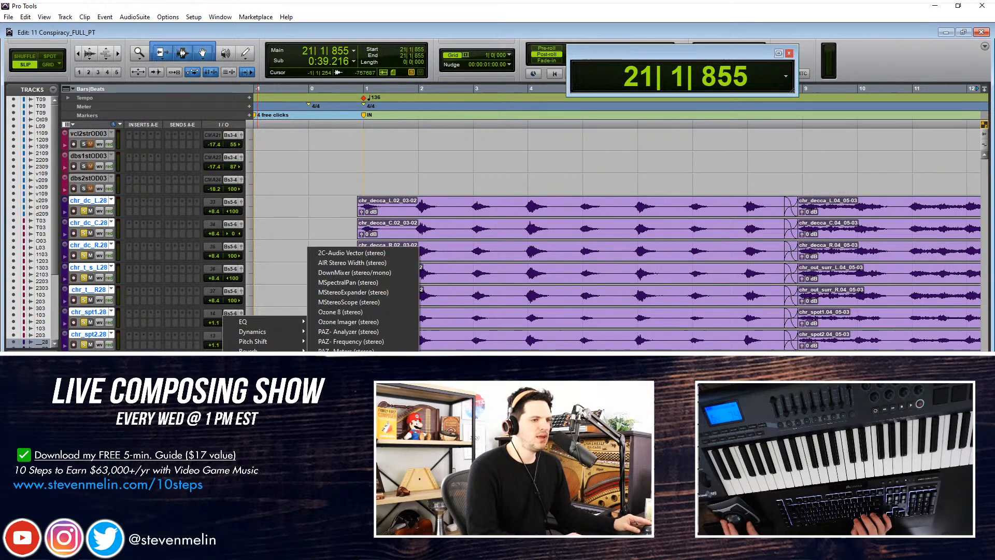
click(352, 371)
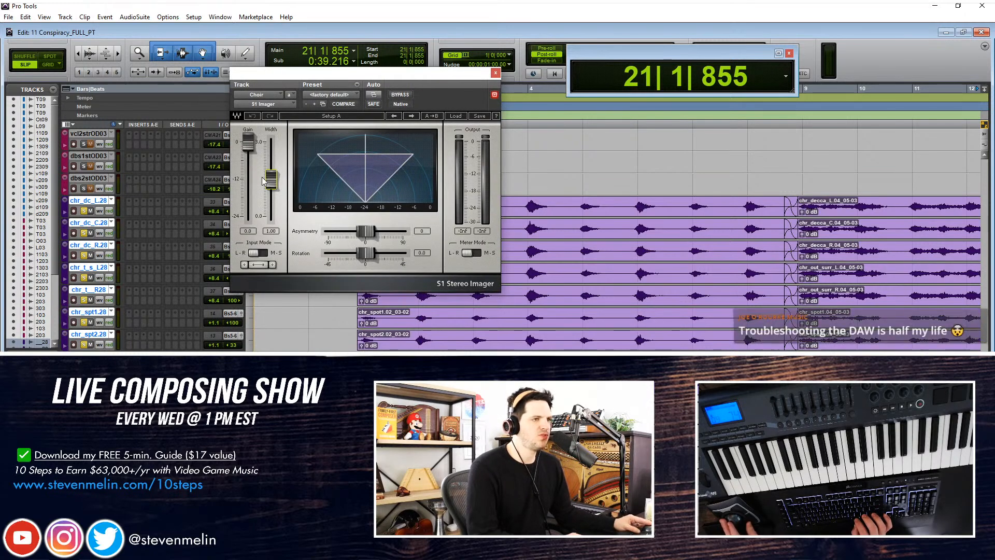
drag(276, 155, 276, 148)
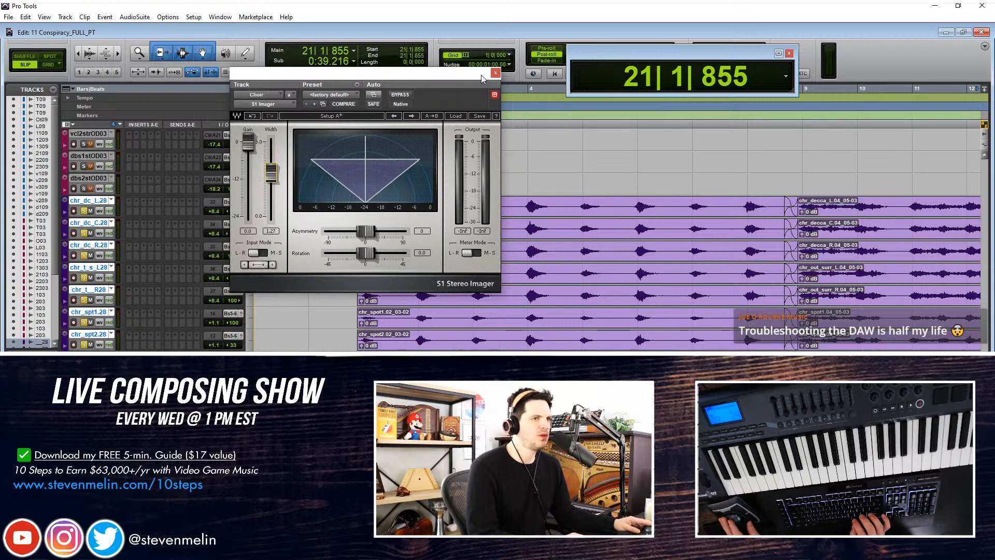
Move the S1 Imager window clear of the choir clips and play their opening to check the widened sound
drag(486, 78, 295, 66)
click(354, 195)
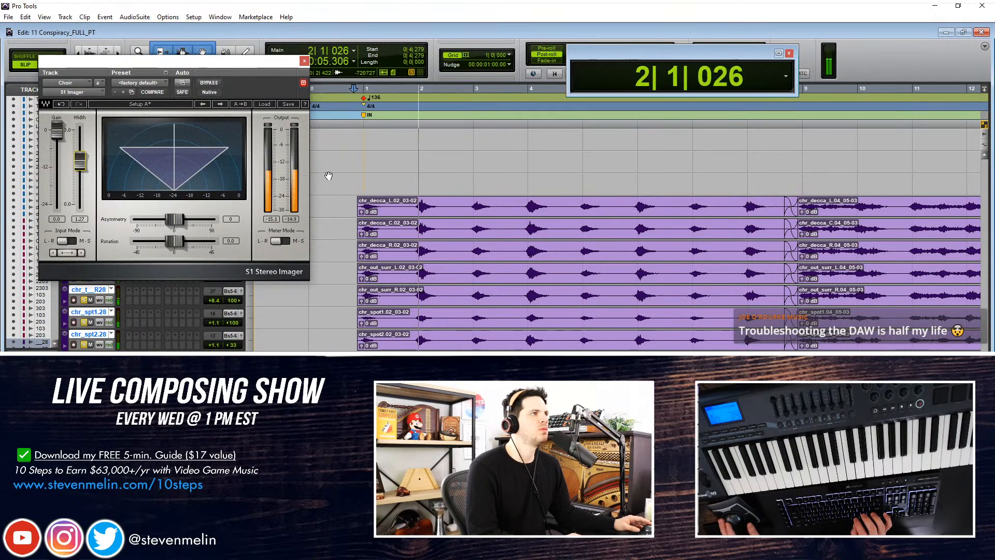
key(space)
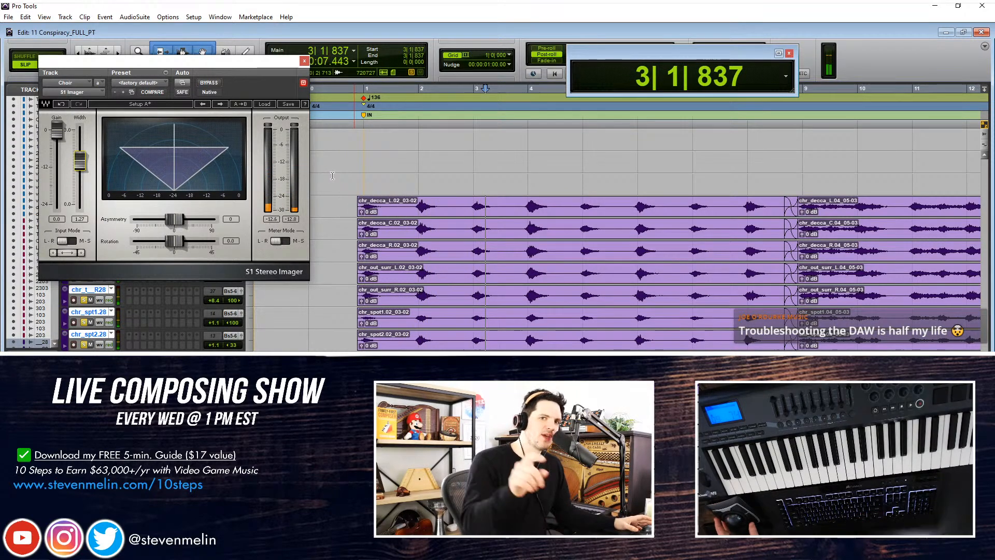
click(346, 206)
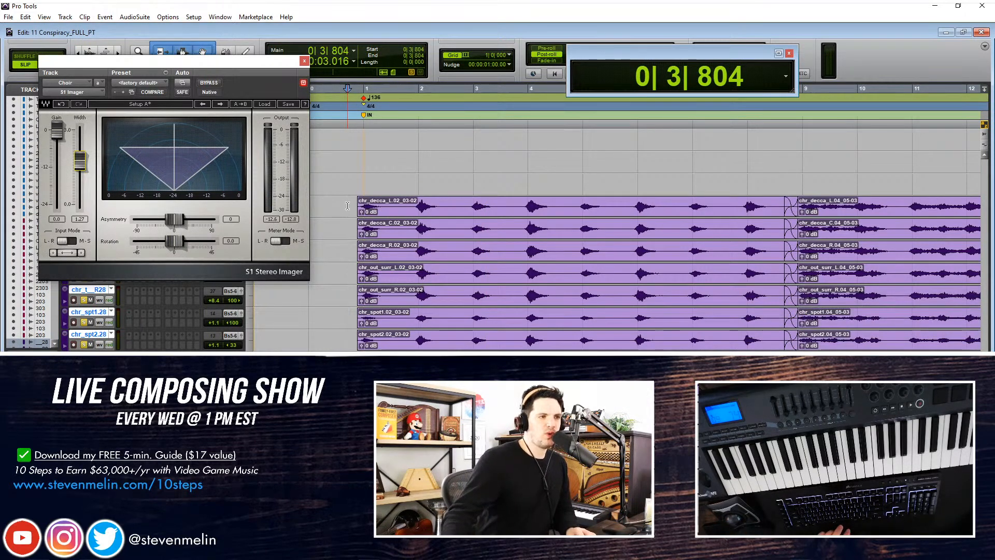
key(space)
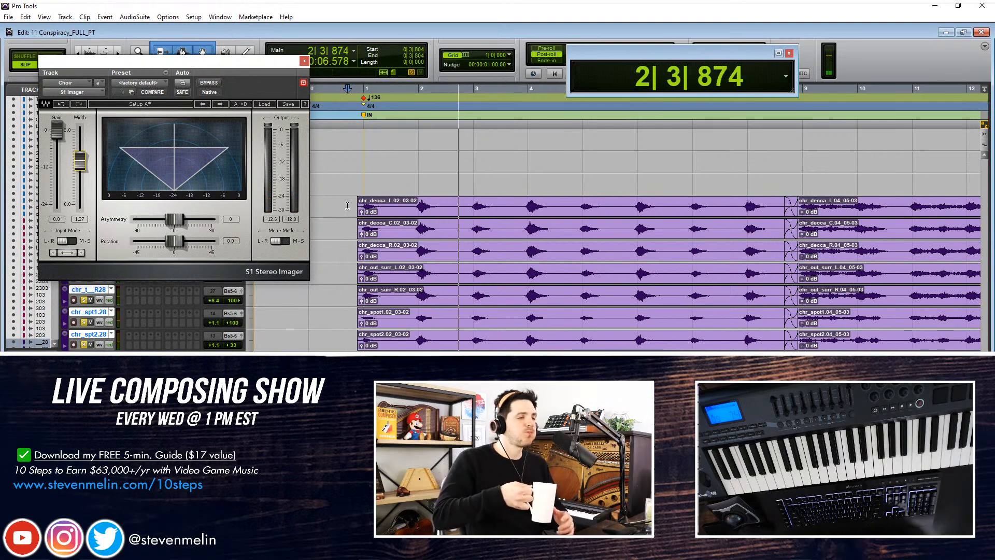
Close the S1 Imager window and take the choir tracks out of solo
key(space)
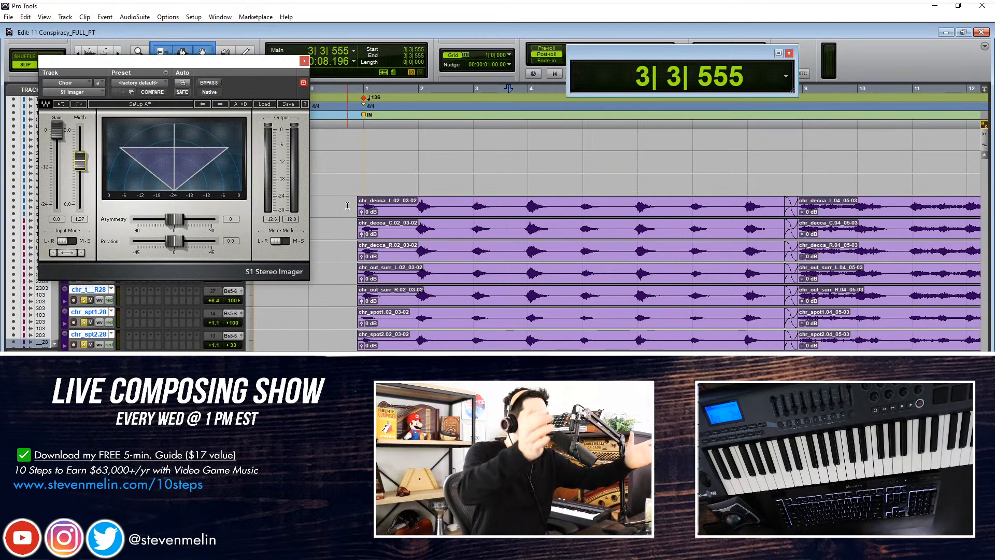
click(304, 61)
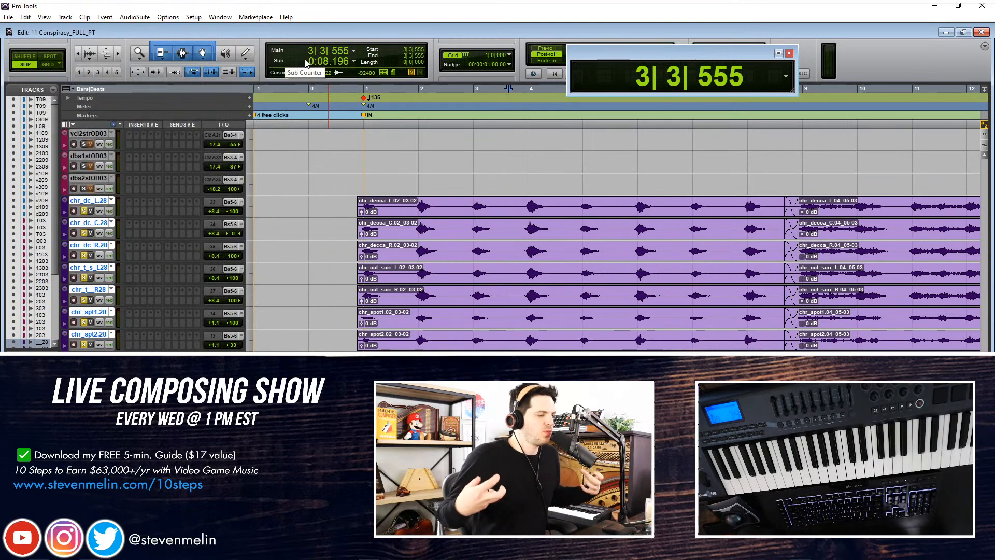
click(84, 211)
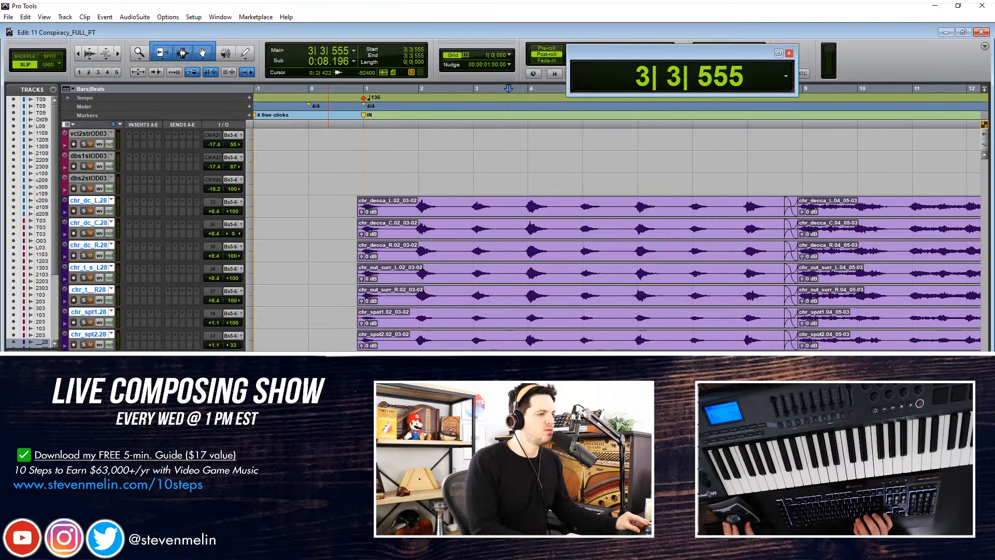
Listen to the opening choir clips in the full mix, starting just before bar 1
click(350, 204)
key(space)
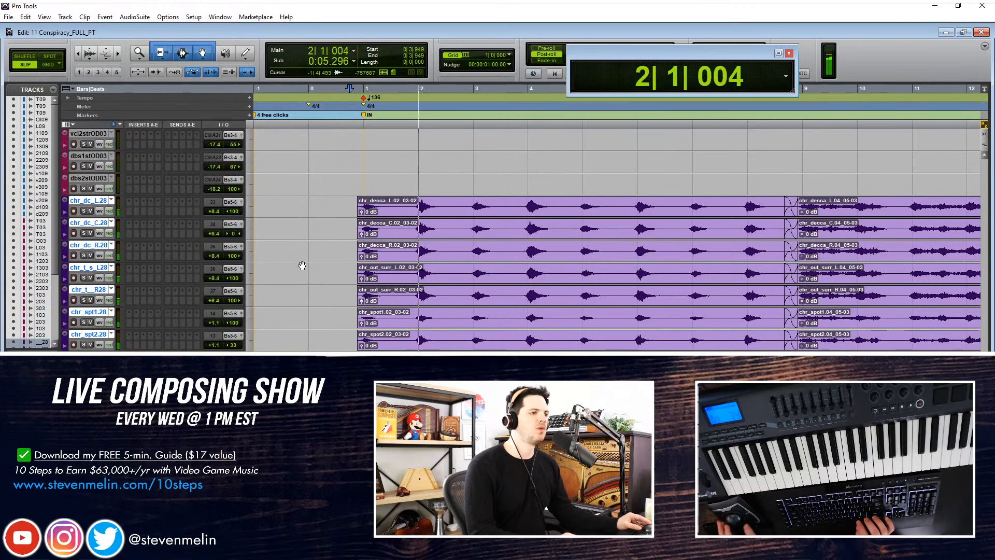
key(space)
click(404, 200)
key(space)
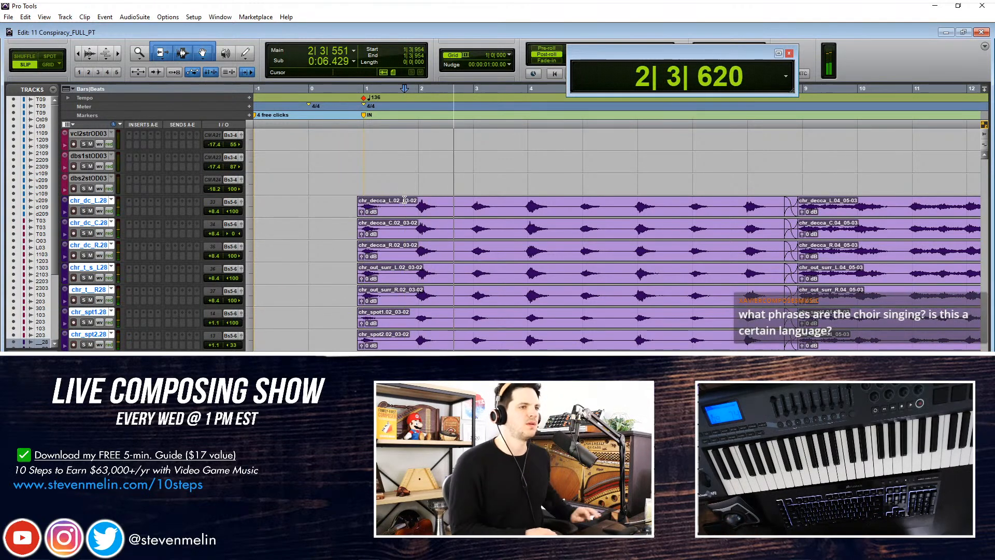
click(461, 214)
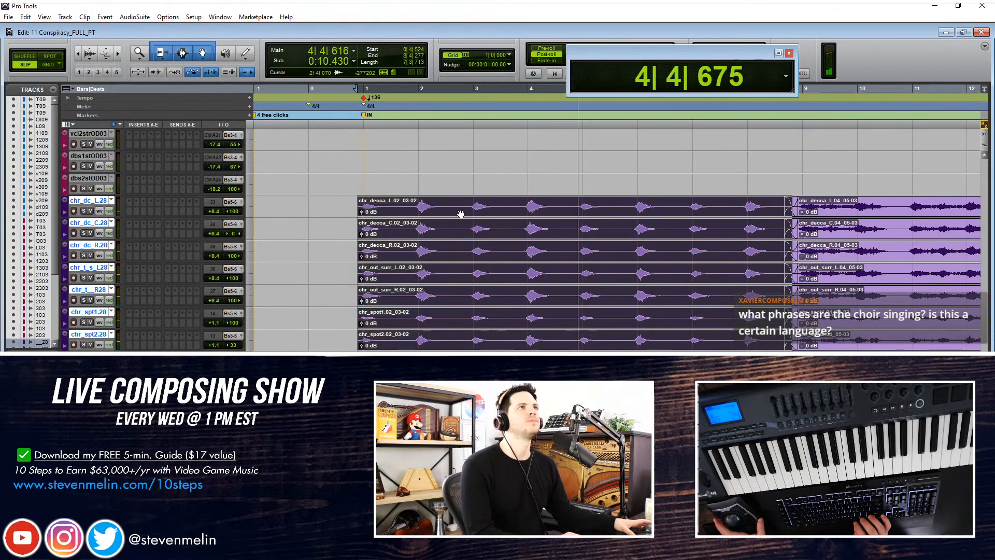
key(space)
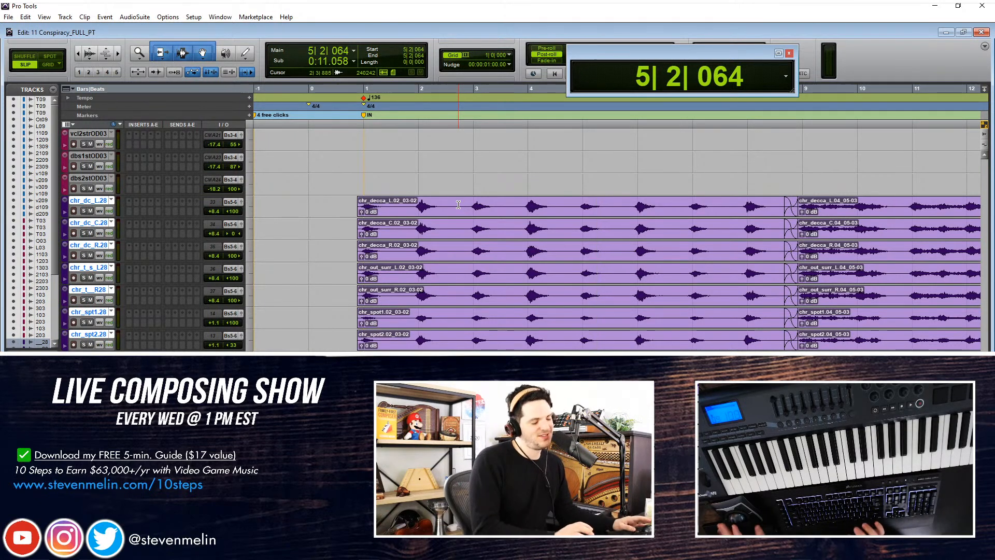
Trim the start of the opening choir clips just before bar 1 and give them a short fade-in on all choir tracks
click(354, 200)
key(ctrl+bracketright)
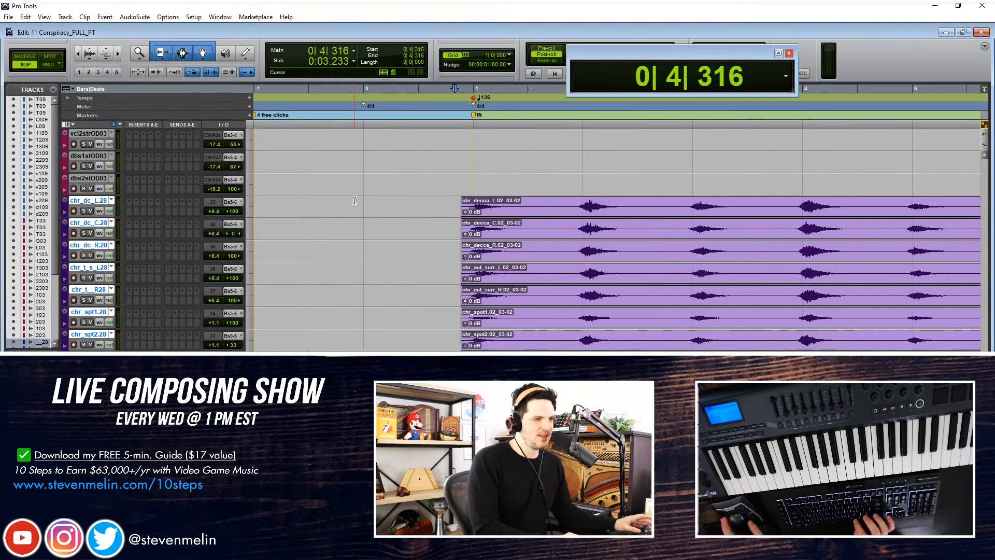
drag(463, 206, 467, 206)
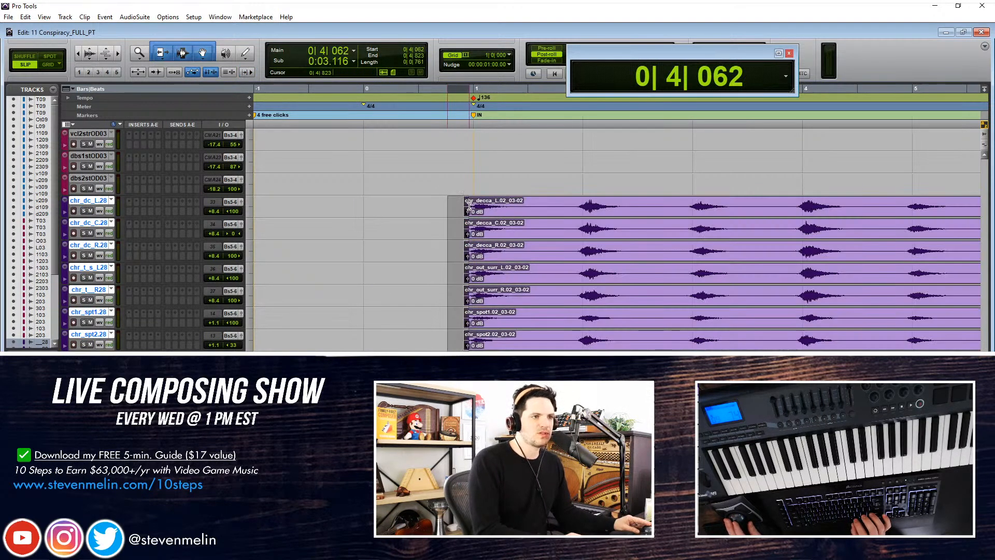
click(451, 204)
key(ctrl+bracketleft)
key(ctrl+bracketright)
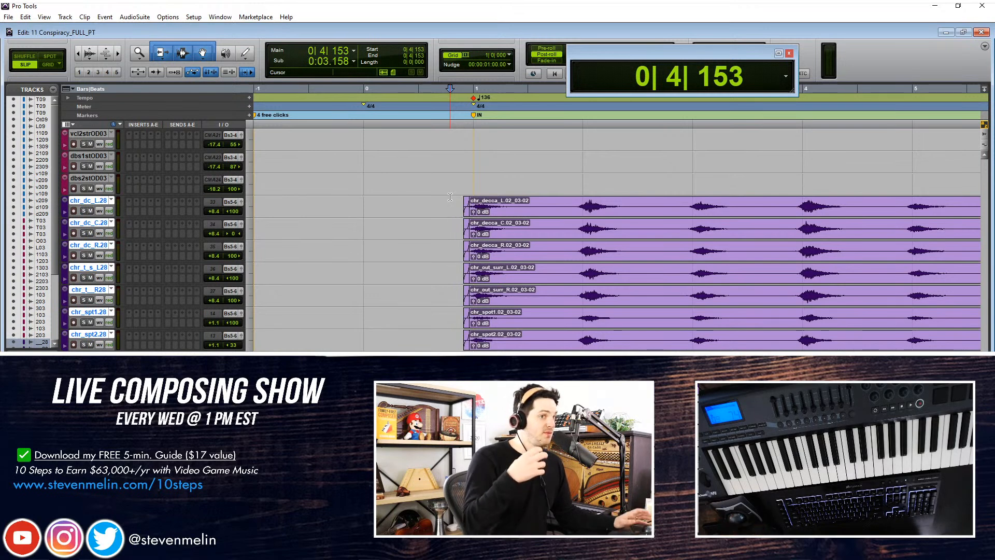
click(450, 200)
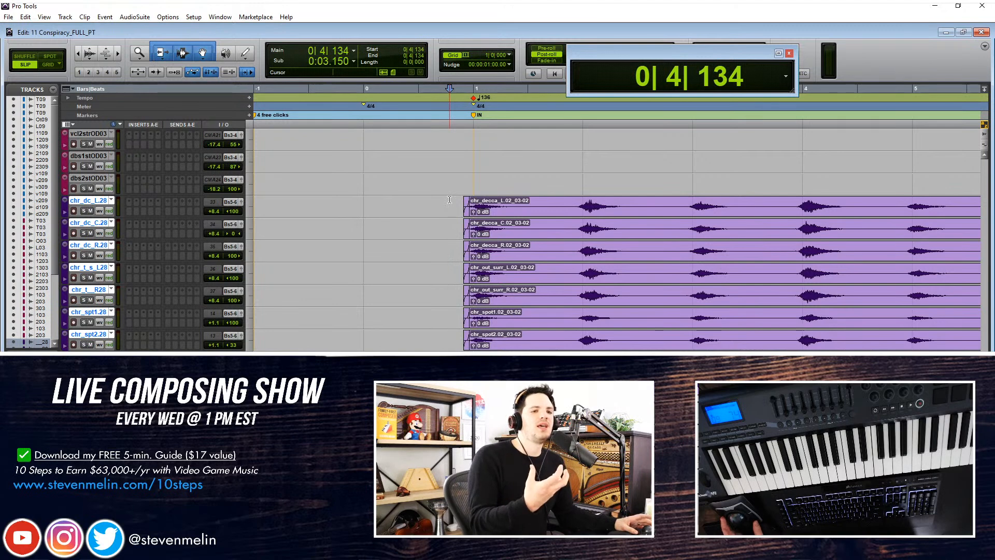
Play the choir opening from just before bar 1 to check the new fade-in
key(r)
click(337, 207)
click(352, 205)
key(space)
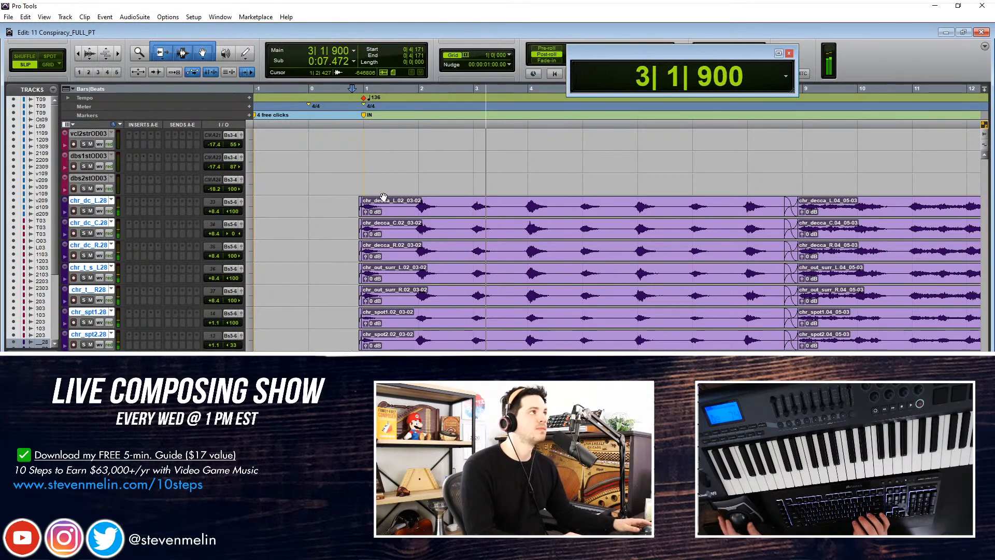
key(ctrl+bracketleft)
key(ctrl+bracketleft)
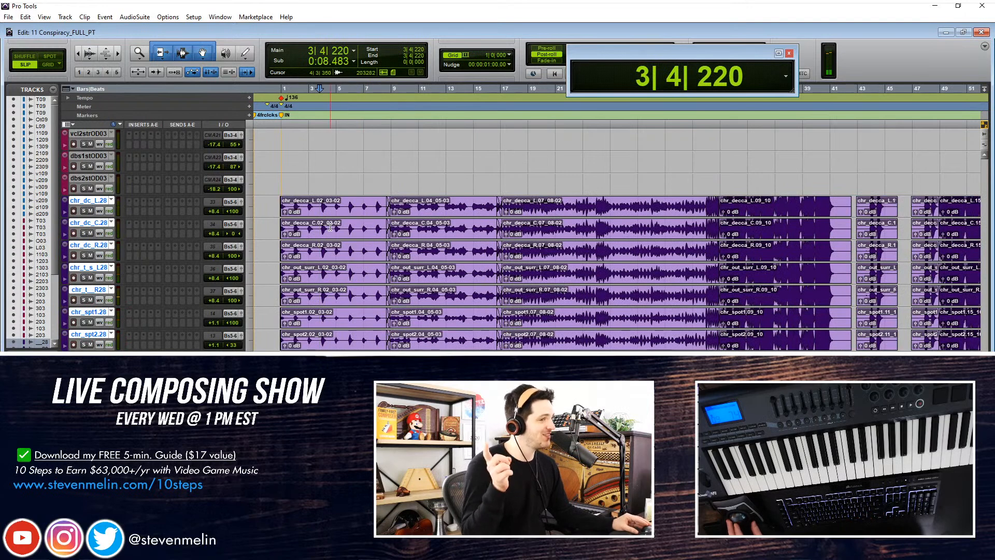
Cut the opening choir clips back to about bar 5 on all choir tracks, clearing the stretch up to the bar 9 entry
click(333, 205)
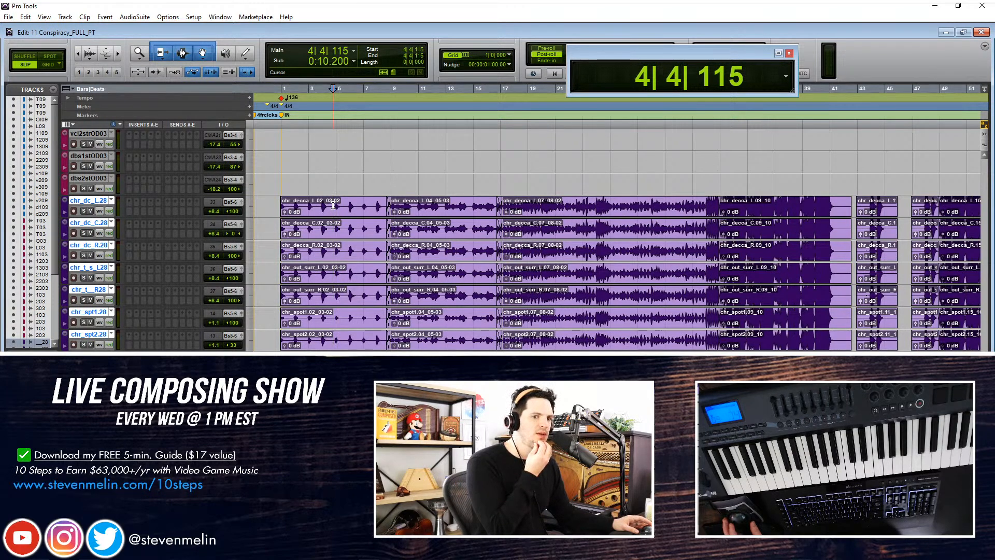
key(space)
click(336, 203)
key(space)
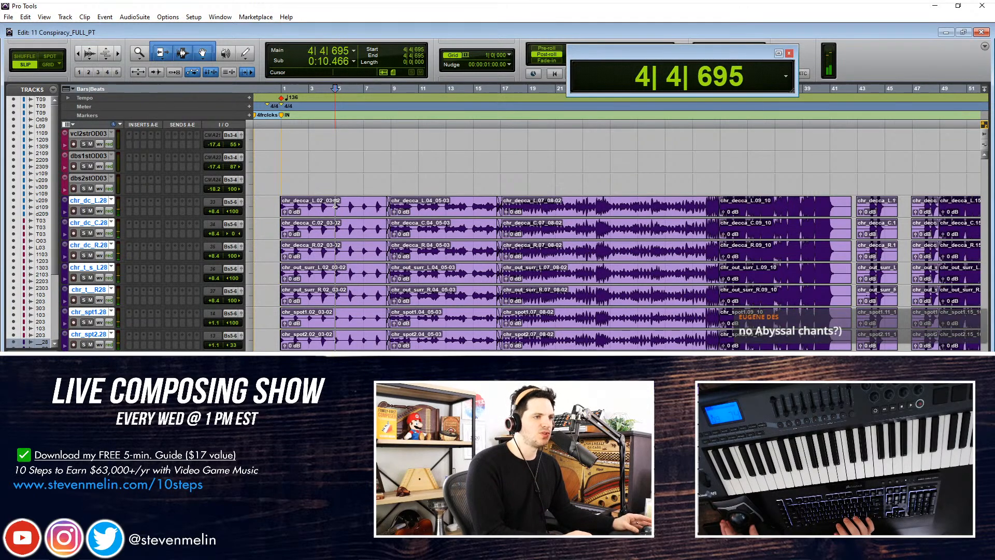
key(r)
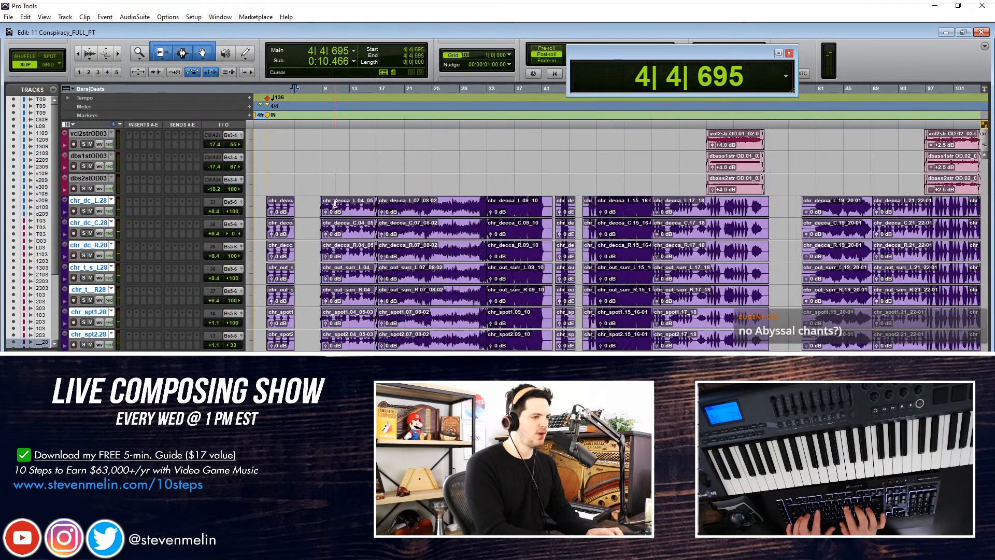
Search the computer for "conspiracy lyrics" and open LYRICS_Conspiracy_CHOIR_v02 (Sib 6) in Sibelius
key(super)
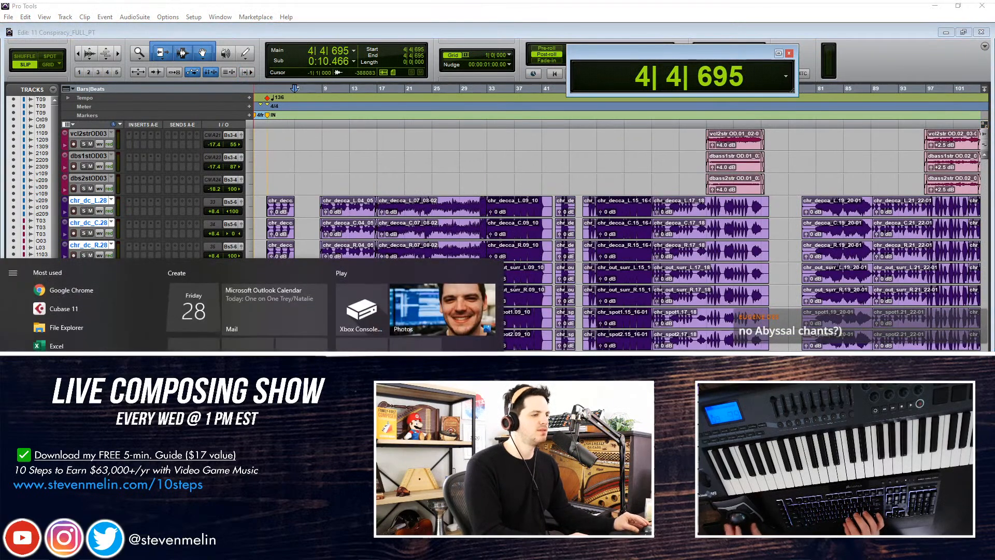
text(conspiracy lyrics)
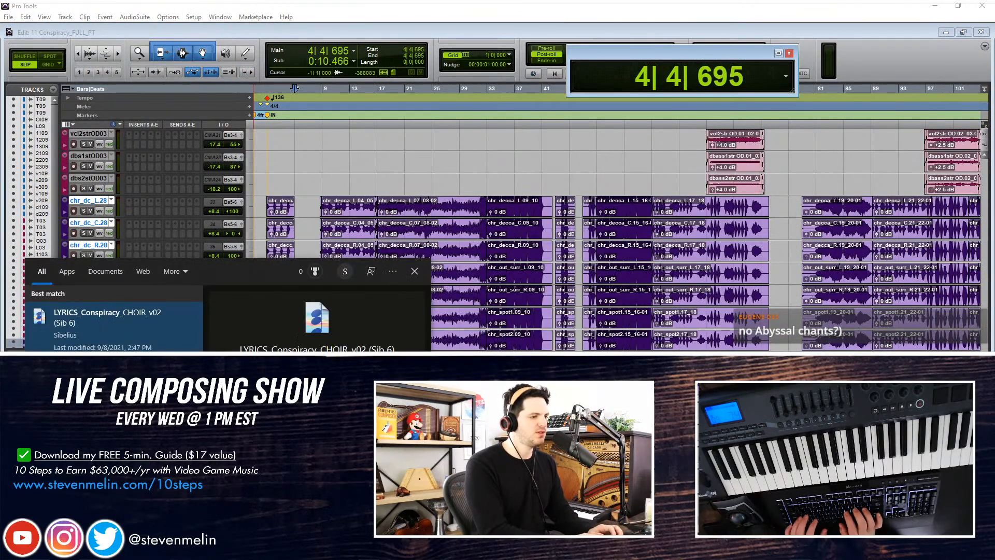
click(137, 340)
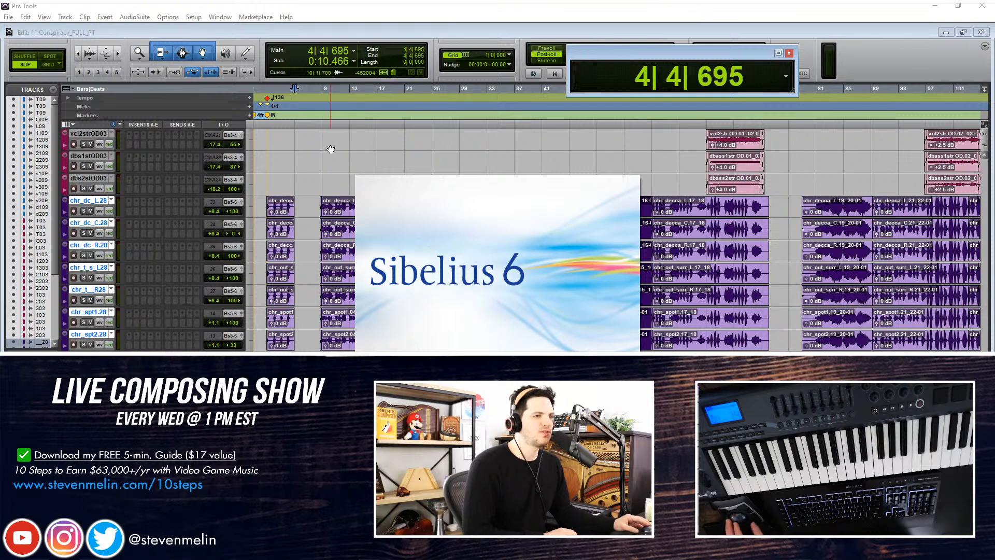
Play from bar 8 and raise the choir Decca and surround tracks to +9.6 dB and the spot tracks to +2.3 dB
click(262, 205)
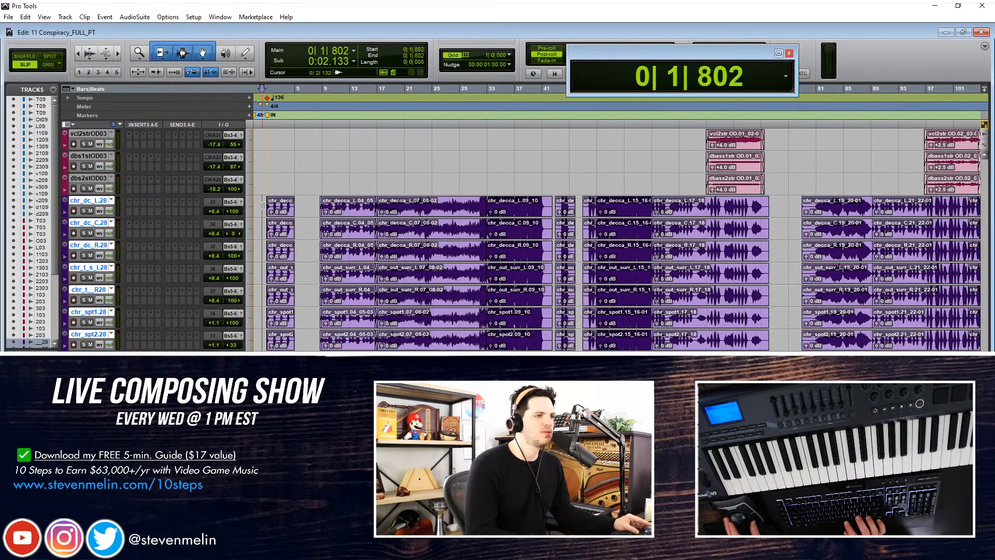
click(316, 202)
key(space)
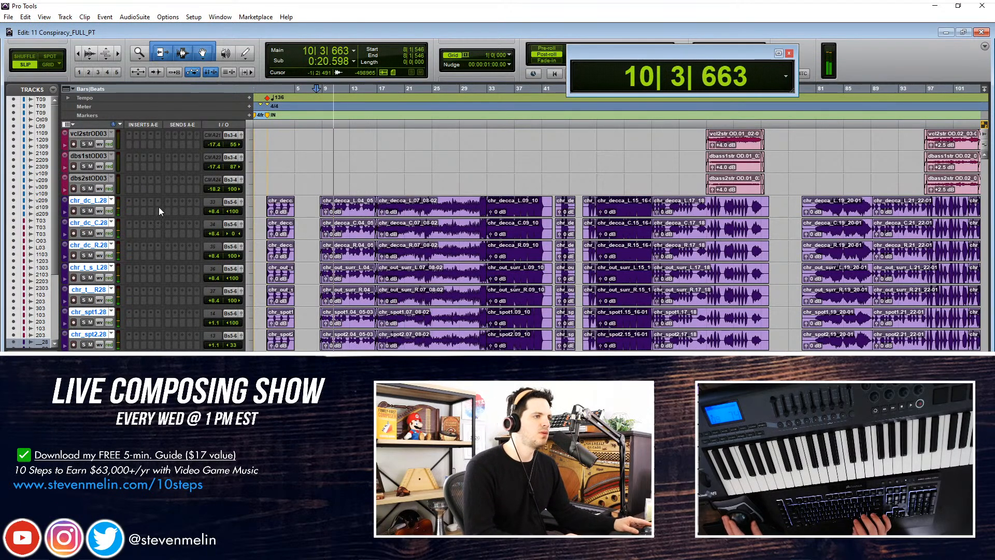
drag(210, 210, 214, 207)
key(ctrl+z)
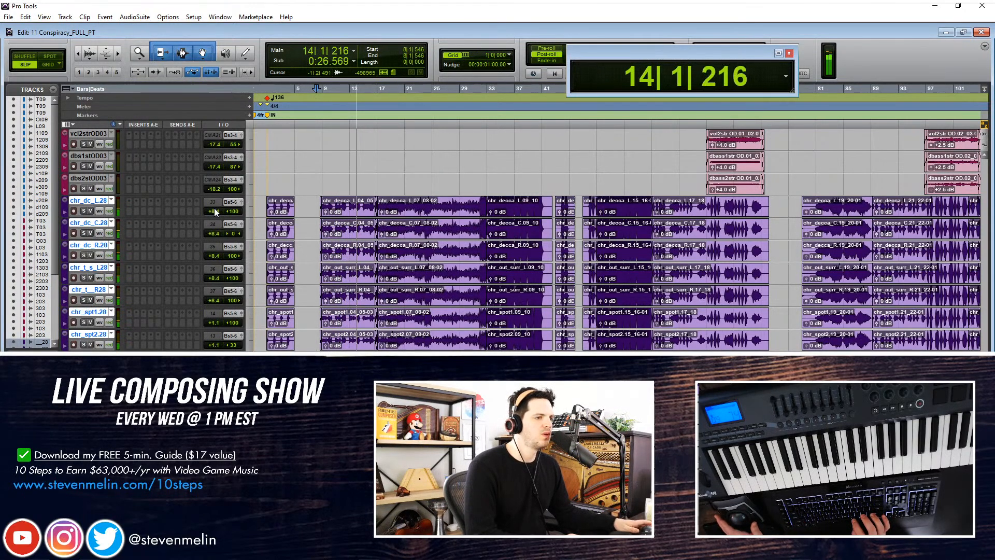
drag(213, 211, 212, 209)
Compare the choir with the string clips, select all choir clips through bar 162 and shift them slightly so they start at 0|4|642
scroll(396, 240, up, 10)
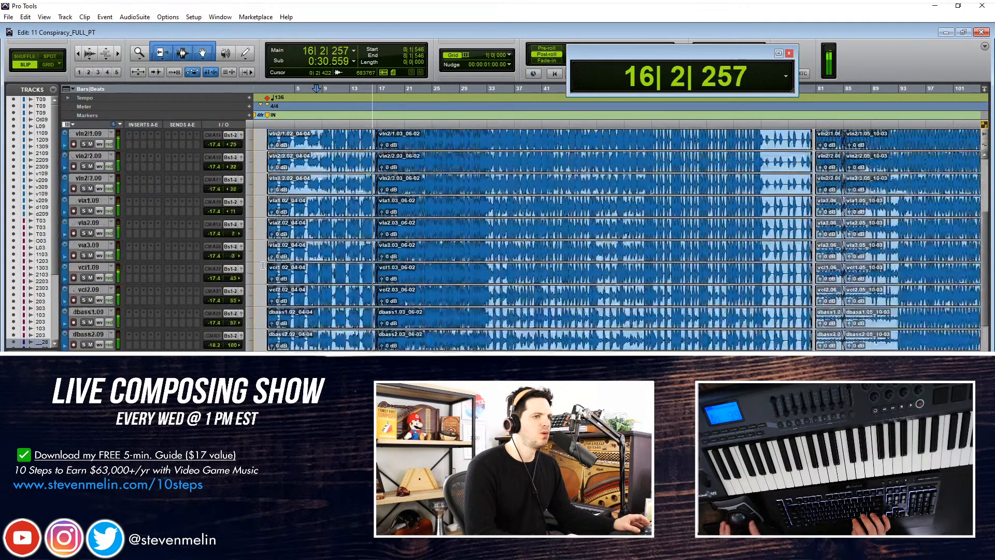
scroll(396, 240, up, 3)
scroll(417, 202, down, 2)
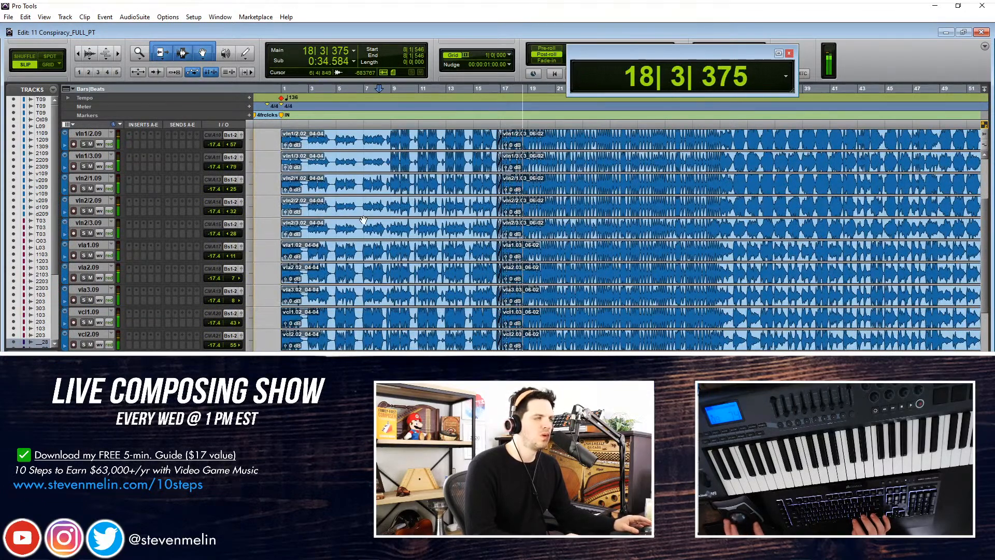
scroll(363, 220, down, 10)
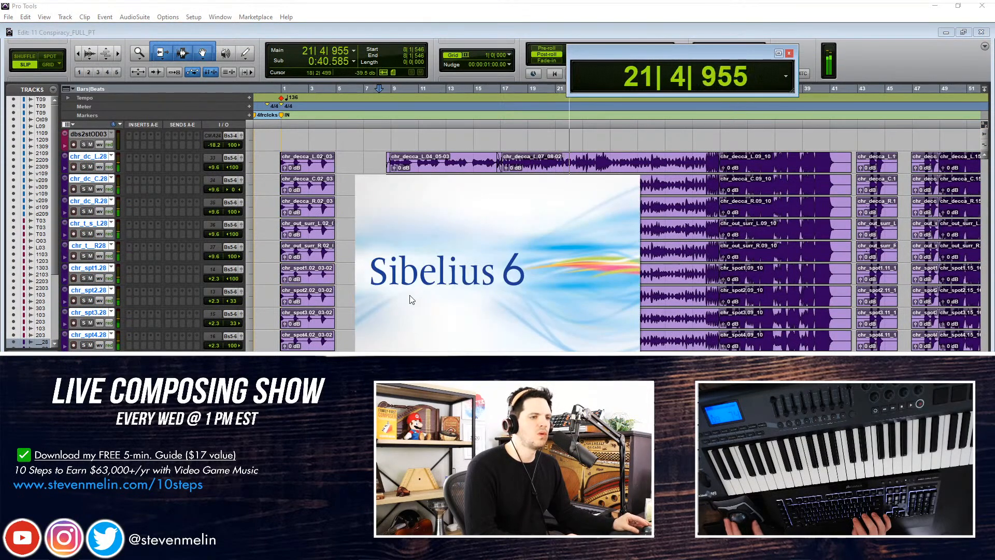
click(376, 170)
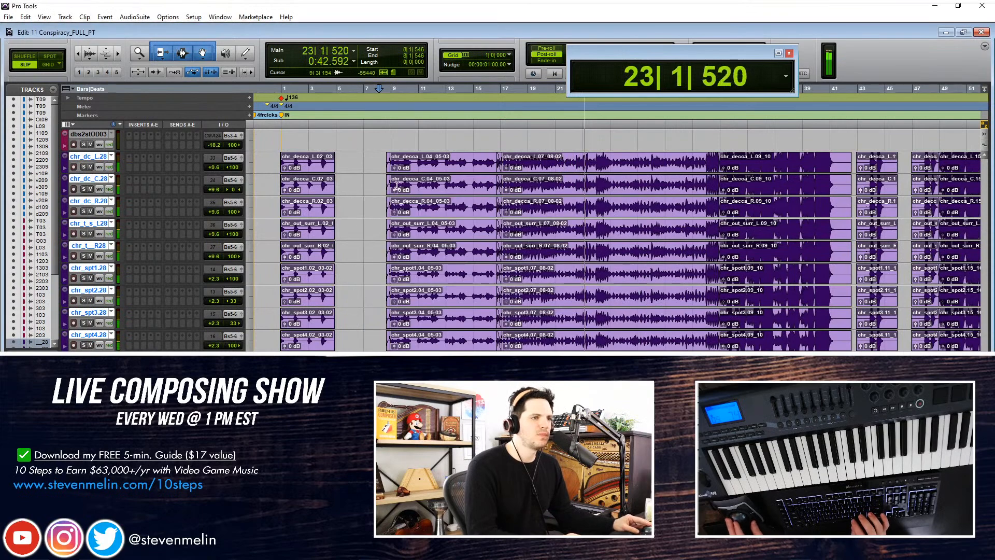
scroll(375, 170, right, 2)
scroll(419, 171, down, 2)
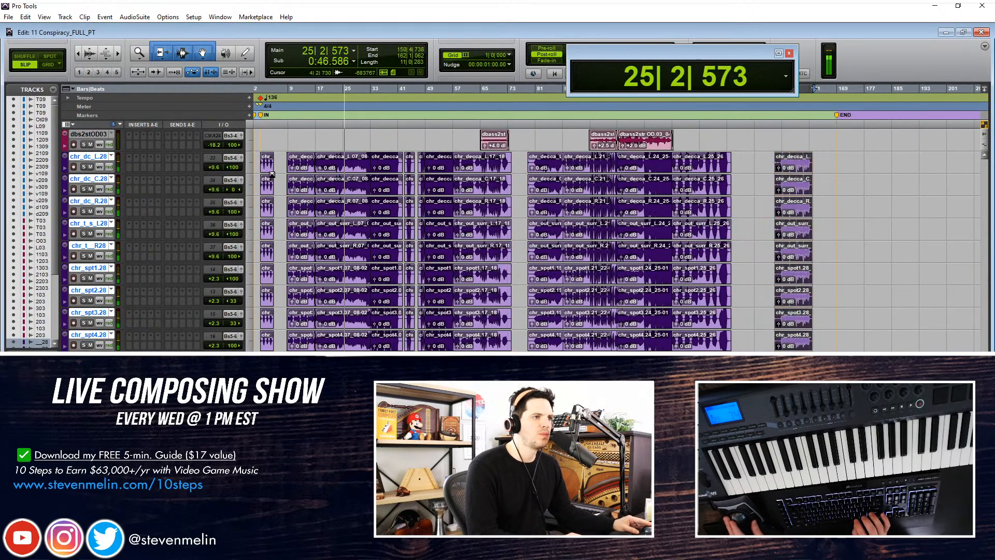
key(ctrl+a)
scroll(369, 170, up, 3)
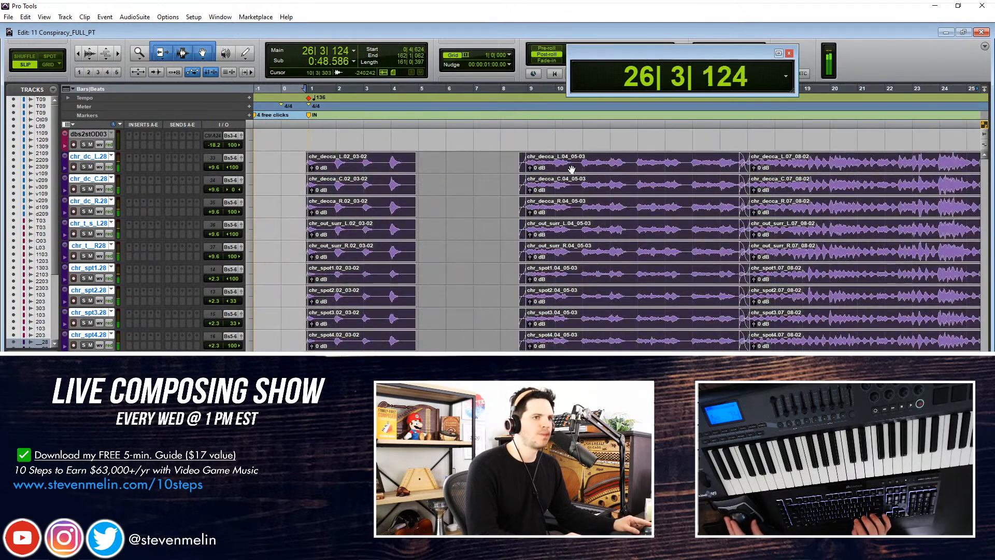
scroll(572, 169, up, 4)
drag(704, 170, 709, 170)
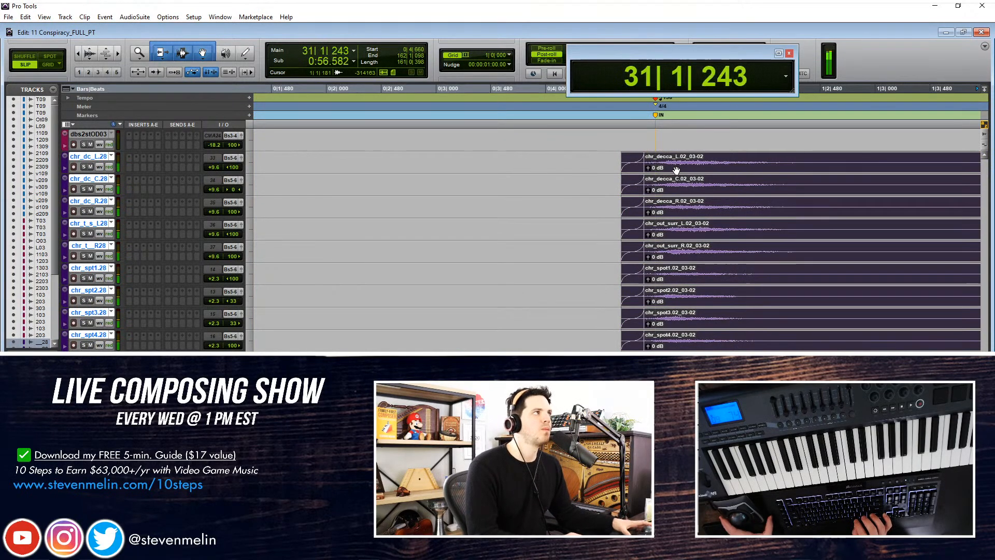
click(677, 170)
drag(674, 168, 675, 168)
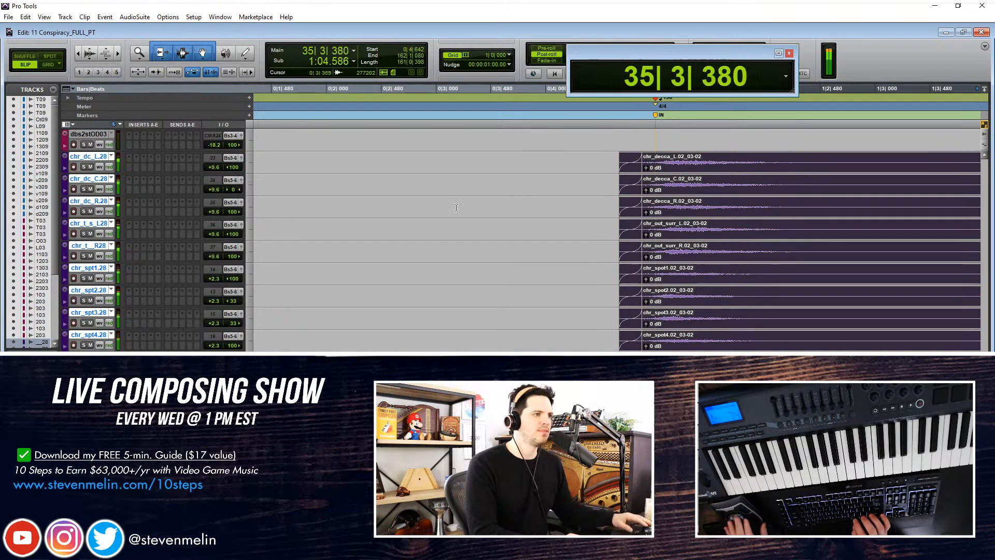
Lower the choir Decca and surround tracks to +5.4 dB and the spot tracks to -1.9 dB
drag(214, 170, 214, 172)
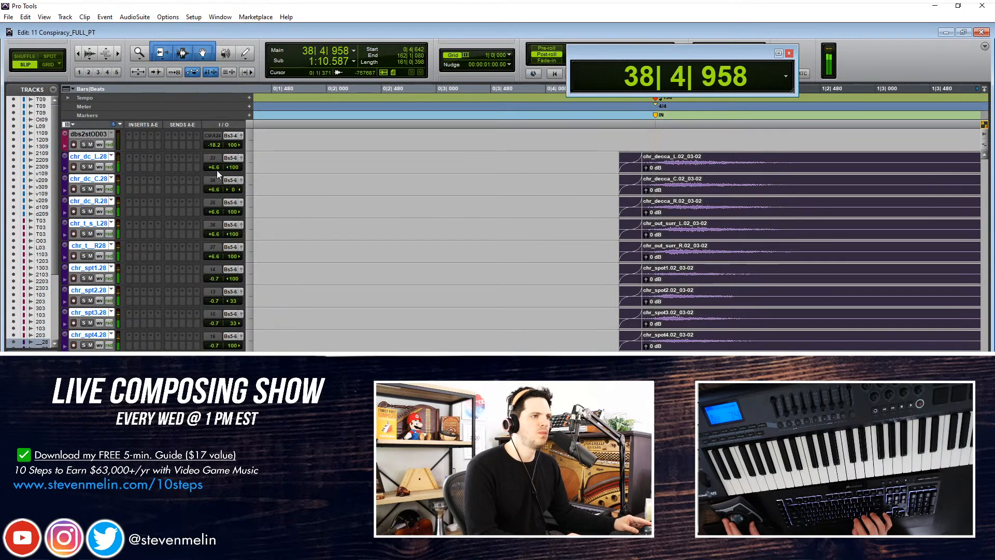
drag(214, 166, 214, 168)
Examine the choir gap between bars 5 and 9 and the string overdub tracks while the mix plays
key(ctrl+[)
key(ctrl+[)
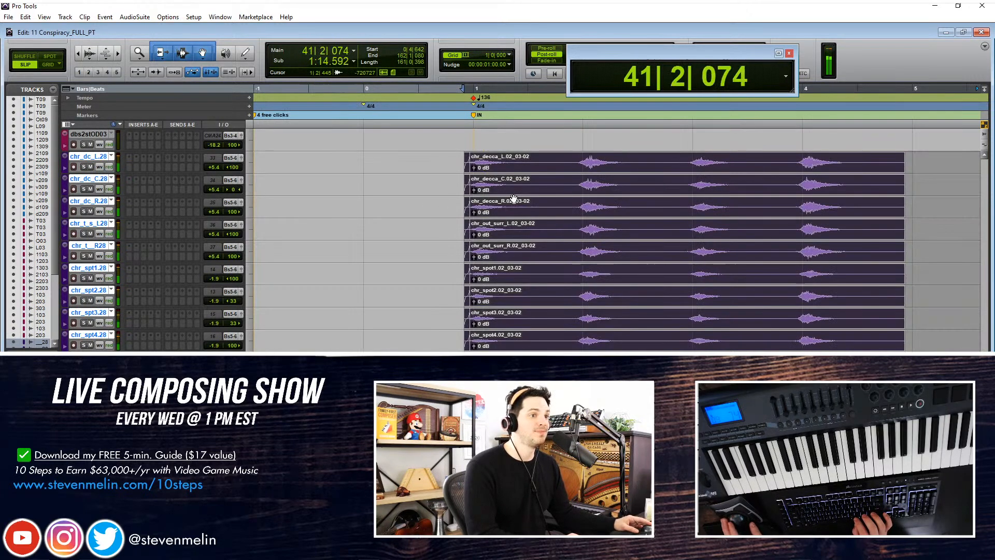
key(ctrl+[)
key(ctrl+[)
key(ctrl+[)
key(ctrl+[)
key(ctrl+[)
key(ctrl+[)
key(ctrl+[)
key(ctrl+[)
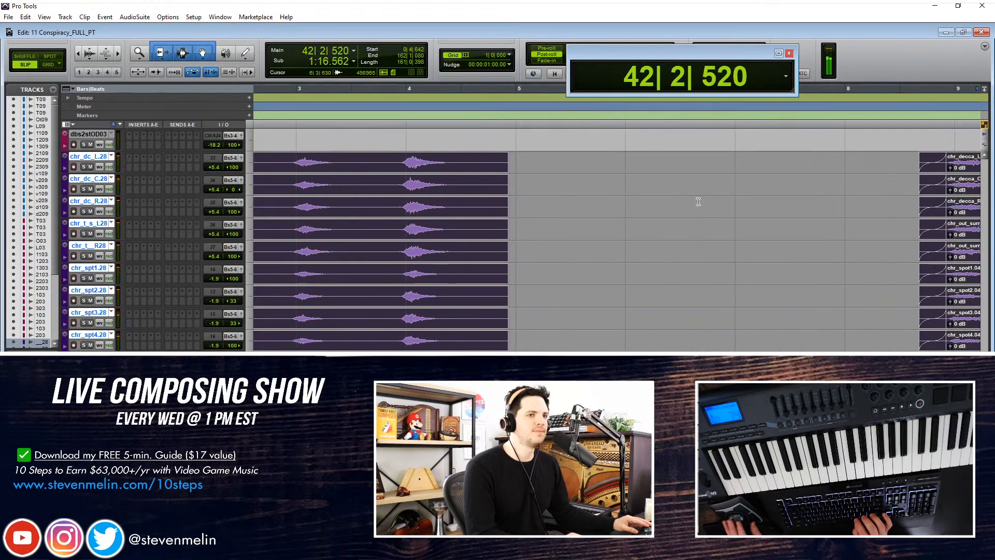
key(ctrl+])
key(ctrl+])
key(ctrl+])
scroll(399, 179, up, 10)
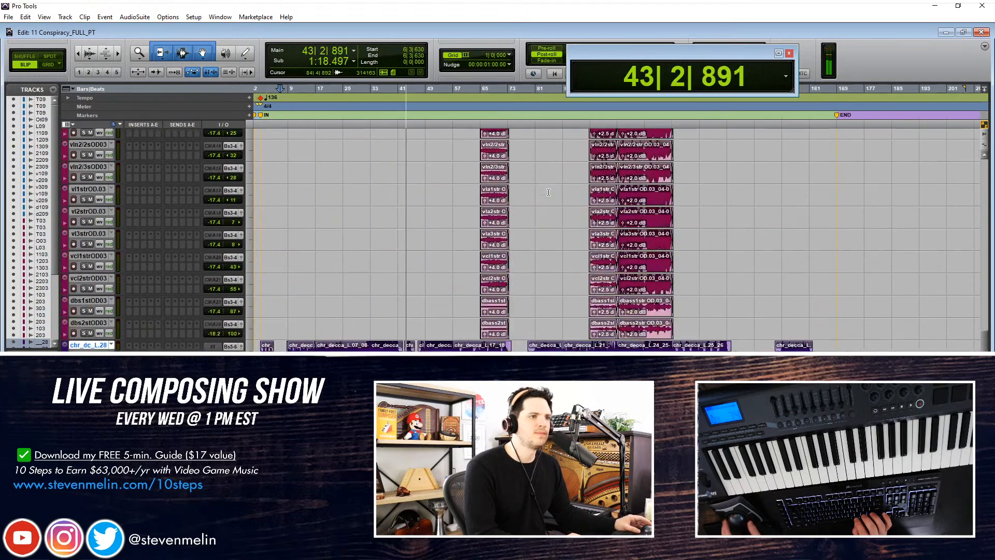
scroll(433, 300, down, 15)
key(ctrl+])
key(ctrl+])
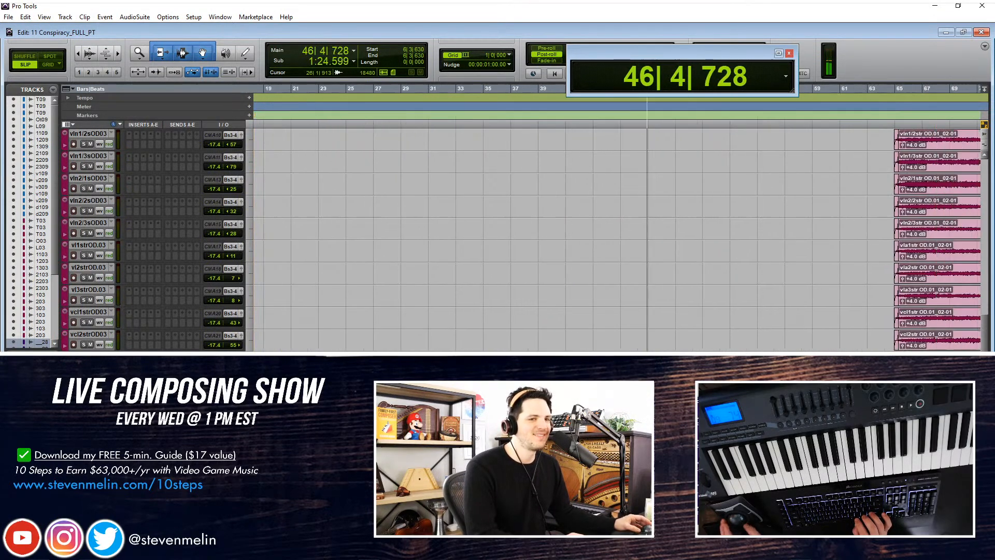
Move the selected choir clips slightly later so they start at 0|4|678
key(ctrl+])
key(ctrl+])
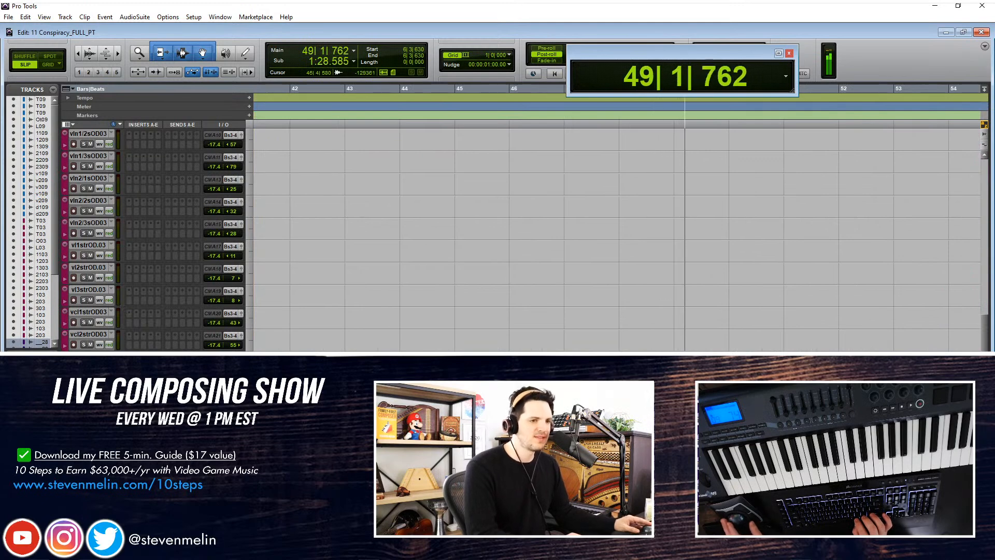
key(ctrl+[)
key(ctrl+[)
key(ctrl+[)
key(ctrl+[)
key(ctrl+[)
key(ctrl+[)
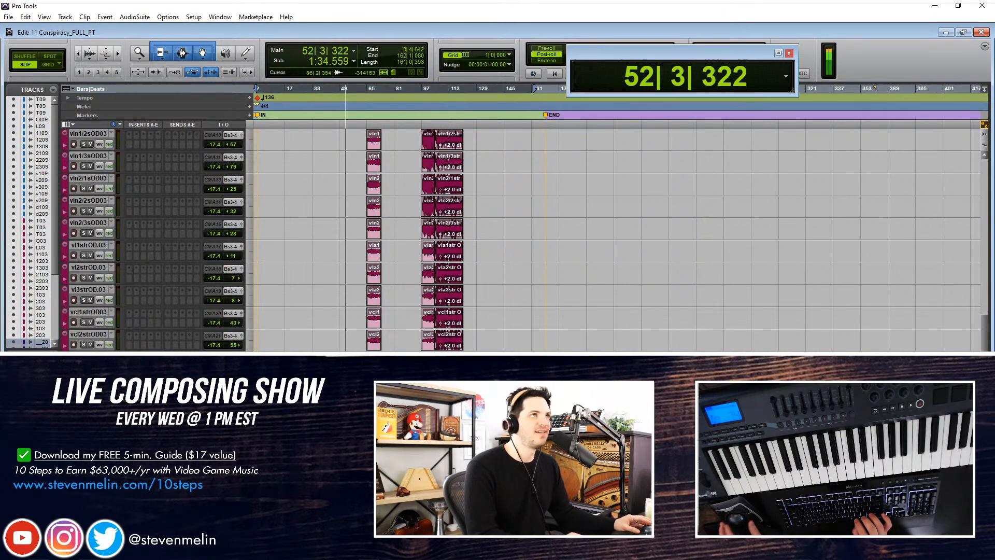
scroll(466, 306, down, 5)
key(ctrl+])
key(ctrl+])
key(ctrl+])
key(ctrl+])
key(ctrl+])
key(ctrl+])
key(ctrl+])
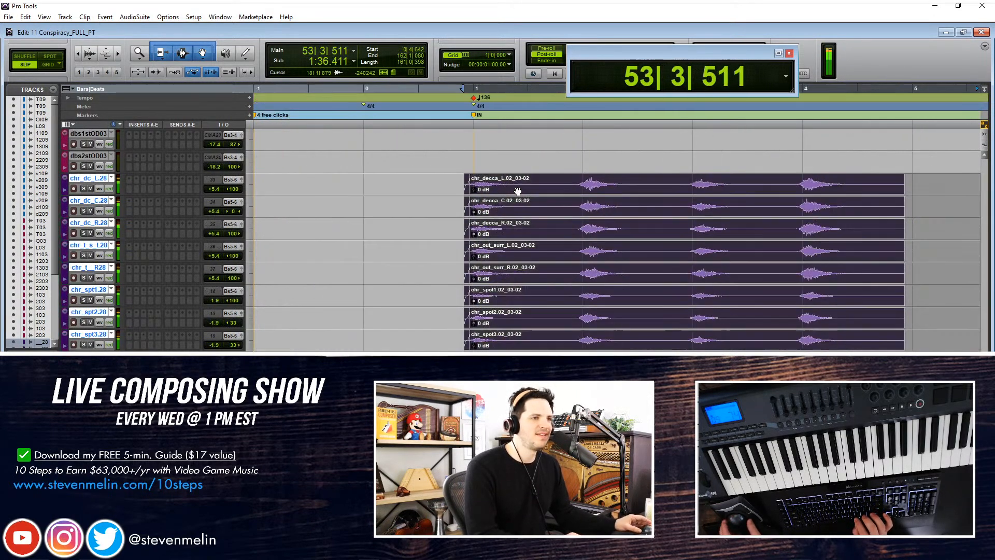
drag(636, 194, 645, 205)
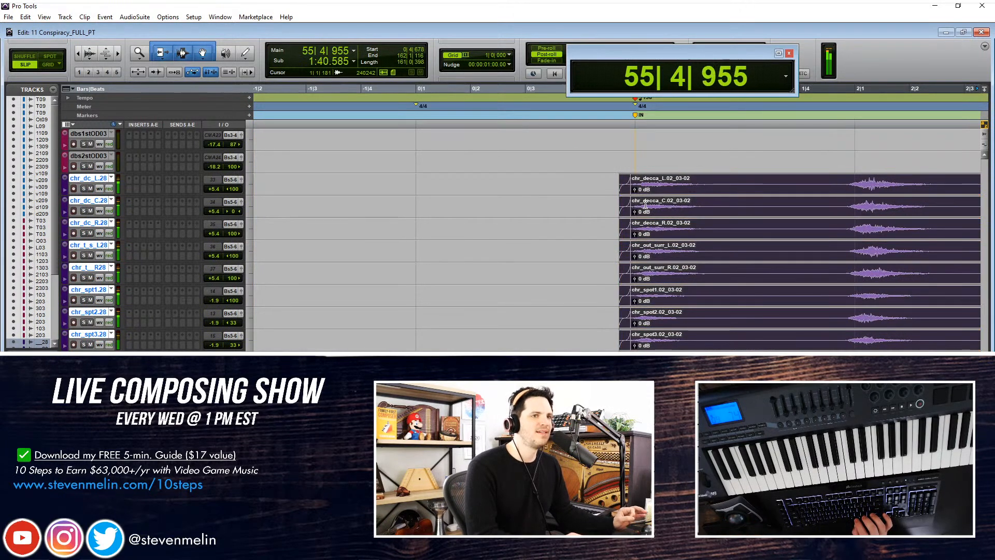
scroll(585, 181, right, 3)
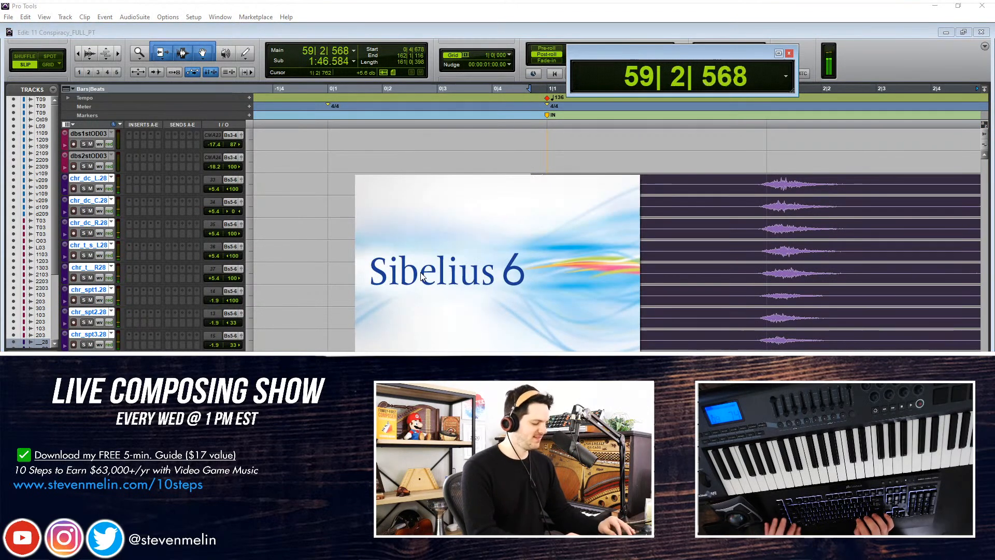
Stop playback at 0|2|957, search the computer for "conspiracy" and open 11 Conspiracy_SATB_Score.pdf in Adobe Acrobat
click(437, 158)
key(space)
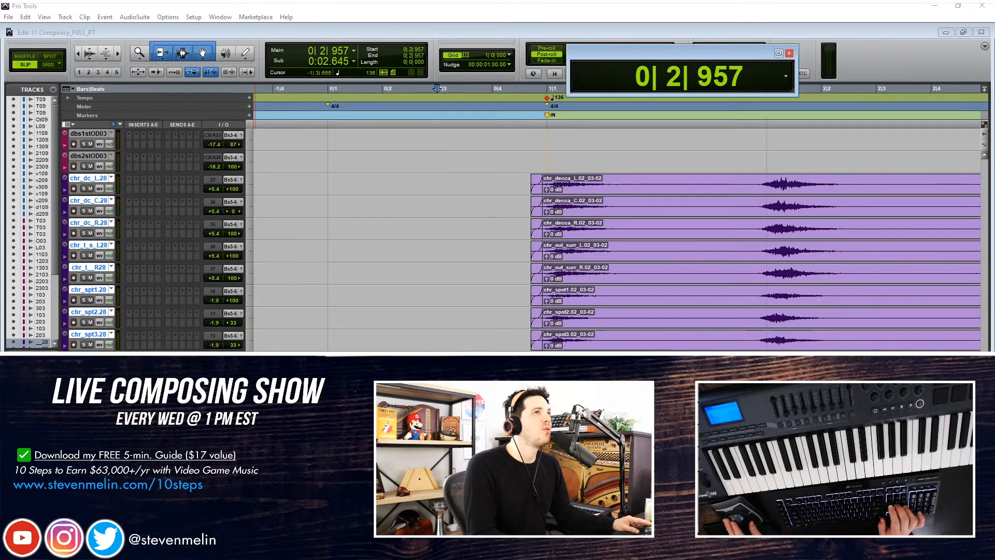
key(alt+Tab)
key(super)
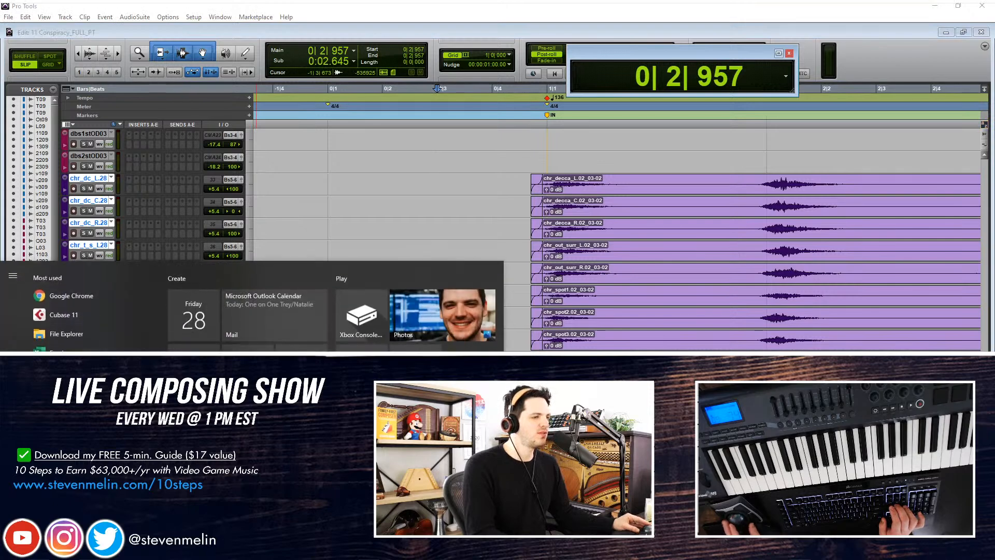
text(conspiracy)
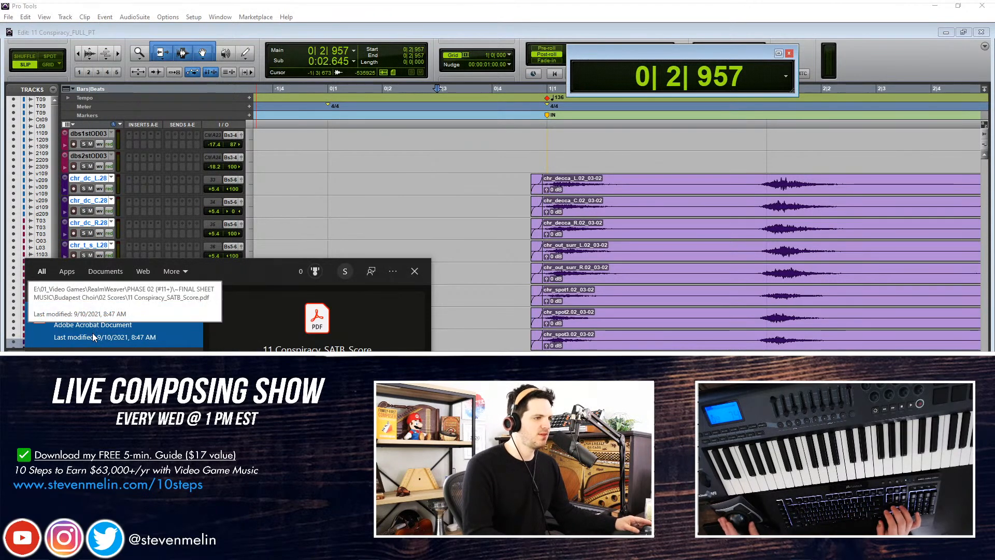
click(94, 337)
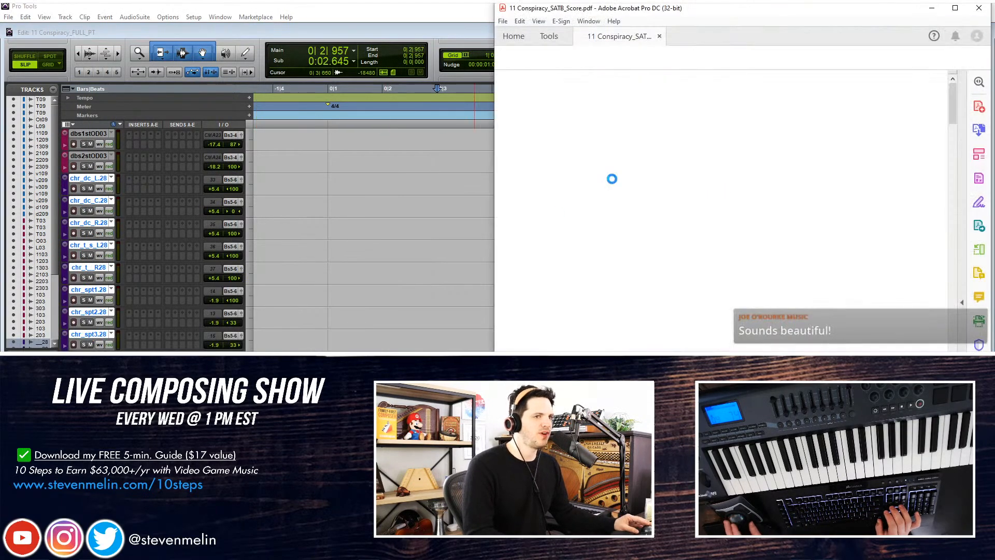
Reposition and widen the score window so the full width of the opening choir systems fits beside the choir track list
scroll(824, 184, down, 3)
drag(719, 12, 513, 11)
scroll(390, 289, up, 2)
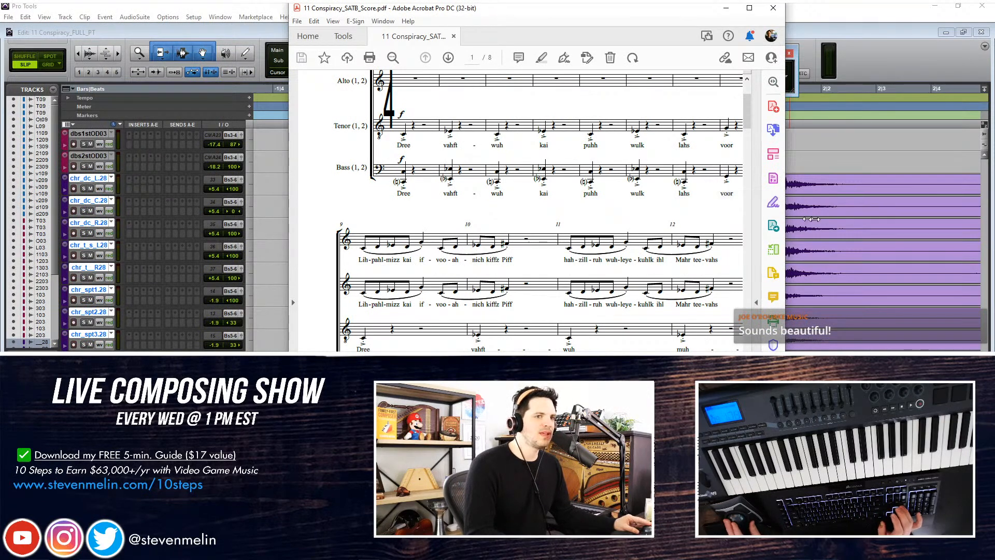
drag(794, 219, 934, 218)
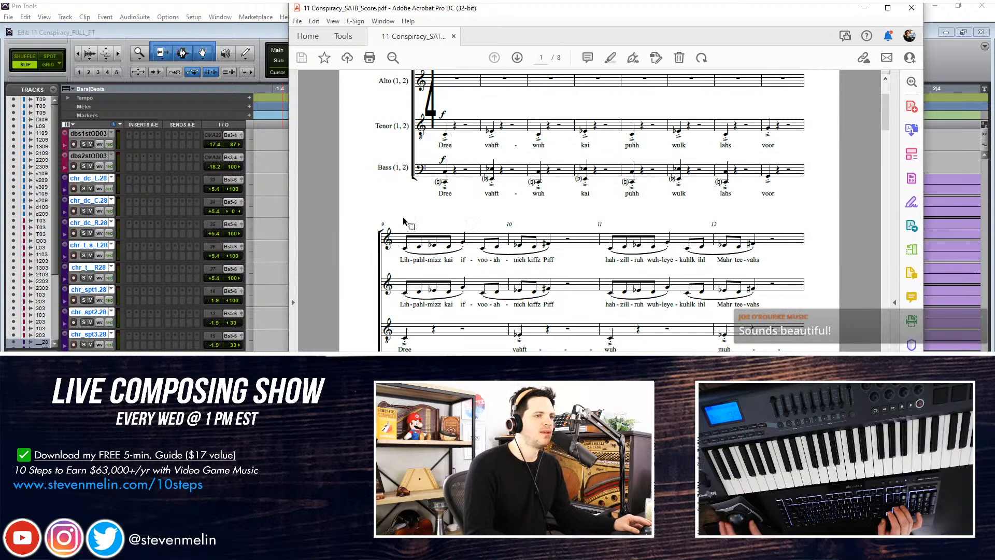
scroll(404, 222, up, 3)
scroll(404, 222, down, 4)
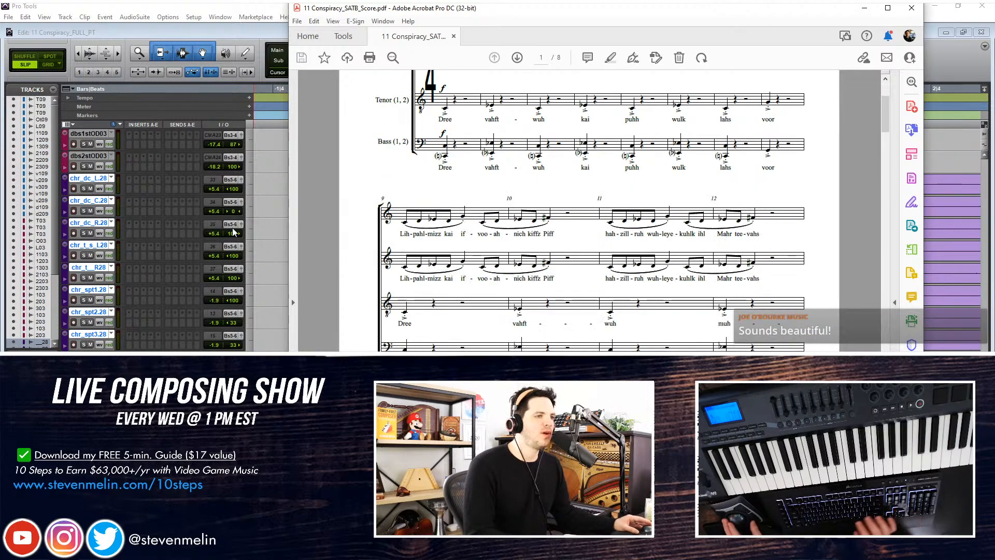
Play the mix from just before bar 1 and follow the choir score from its opening bars through bar 16
click(272, 222)
key(space)
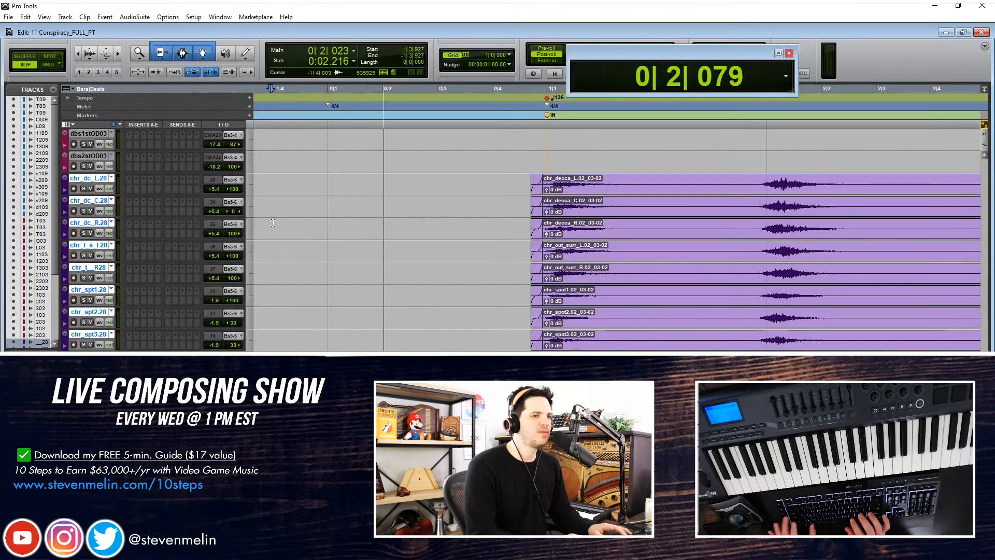
key(space)
key(alt+Tab)
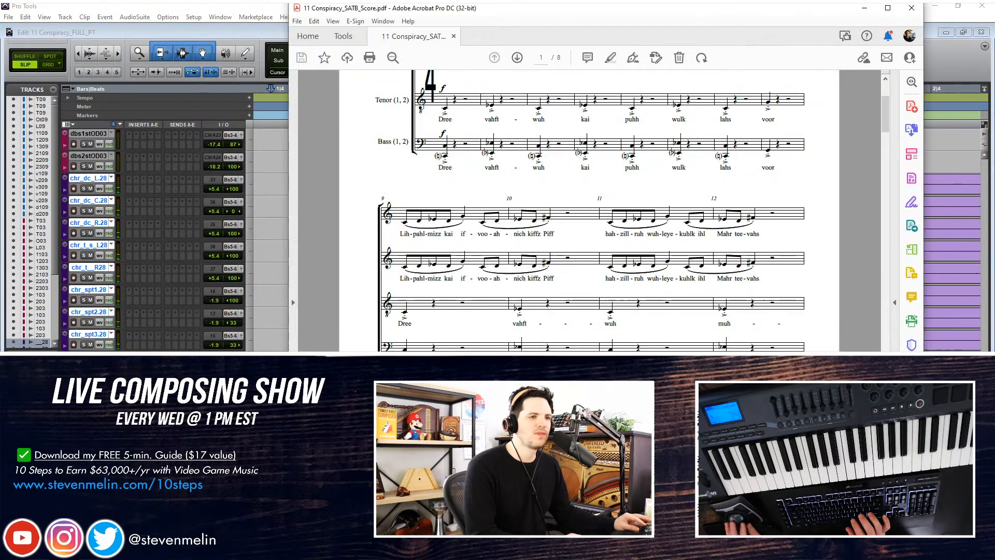
scroll(551, 221, up, 2)
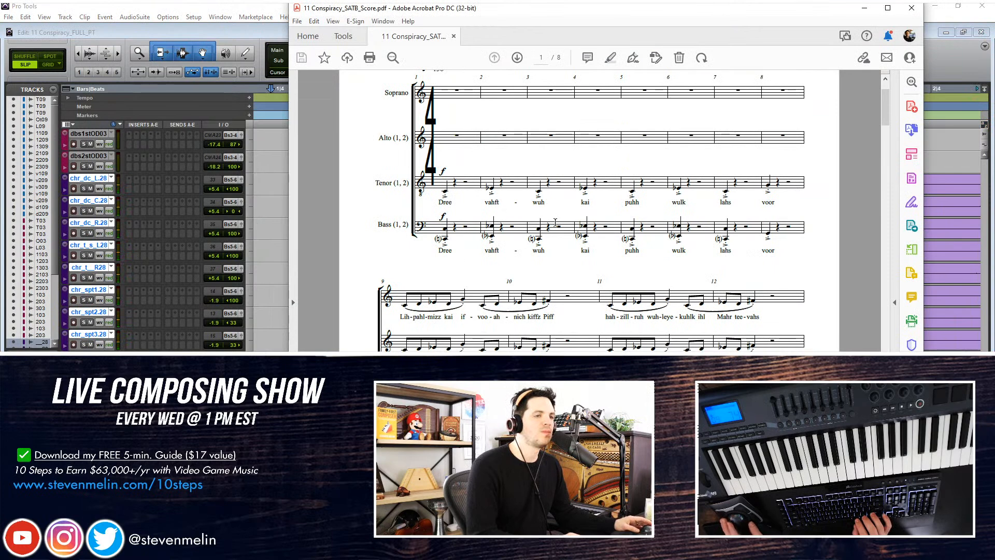
scroll(593, 242, up, 3)
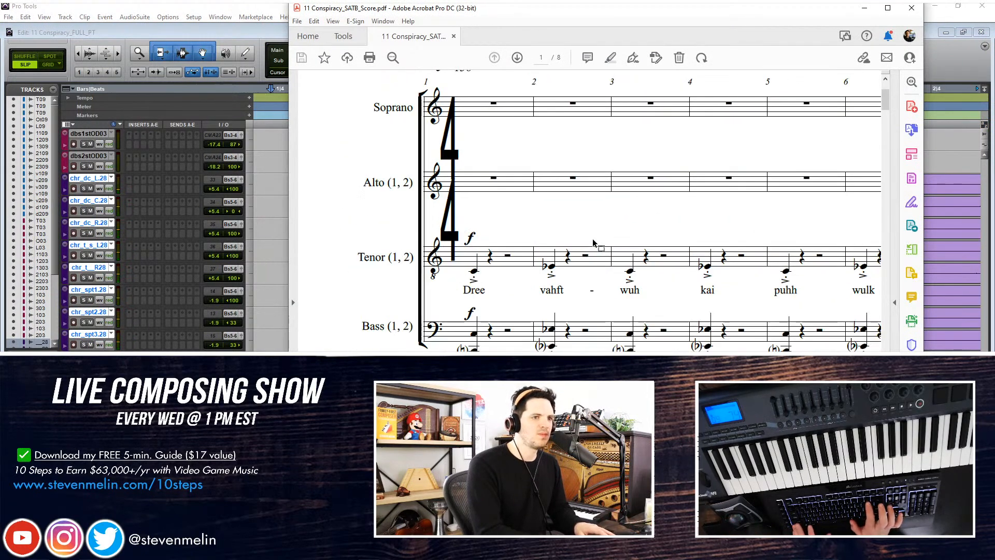
scroll(593, 242, right, 3)
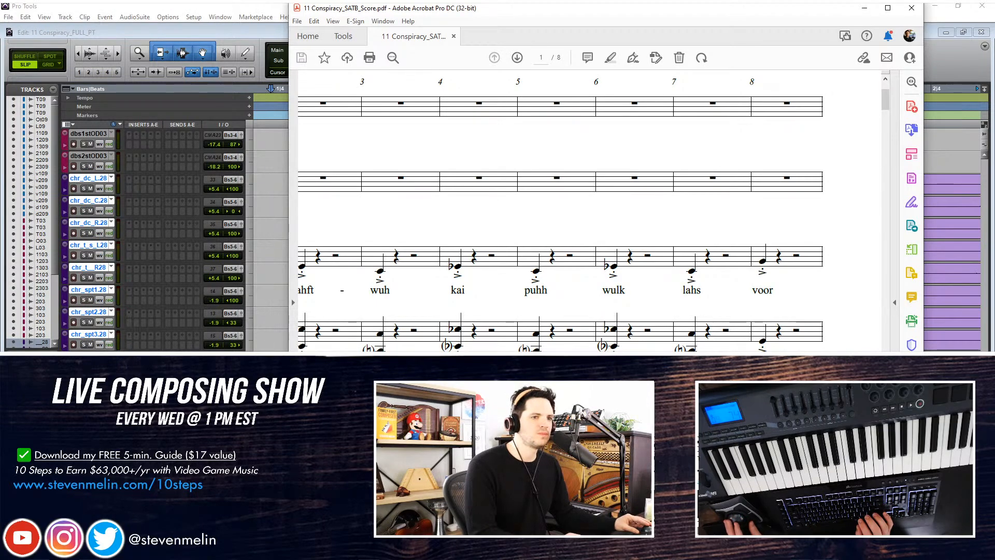
scroll(593, 242, left, 3)
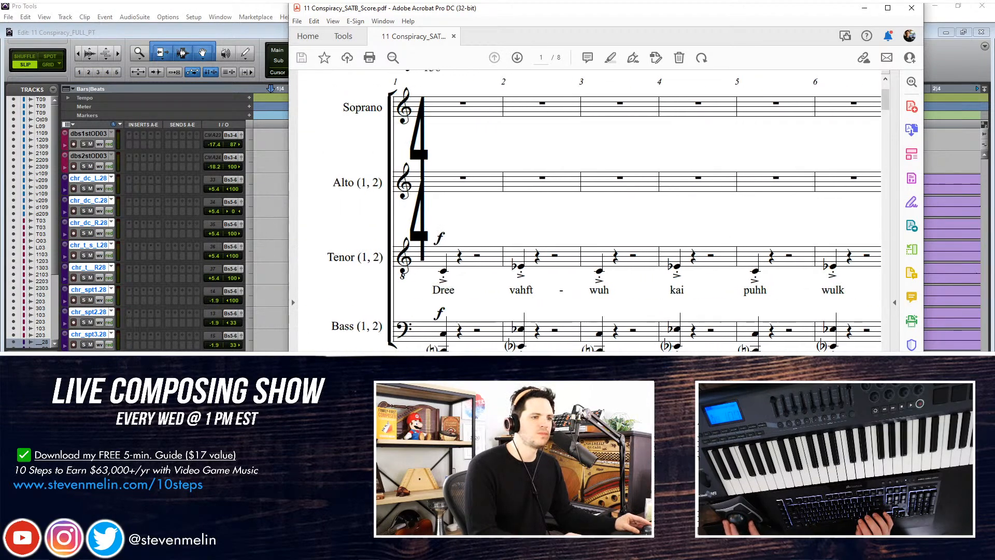
scroll(593, 242, down, 5)
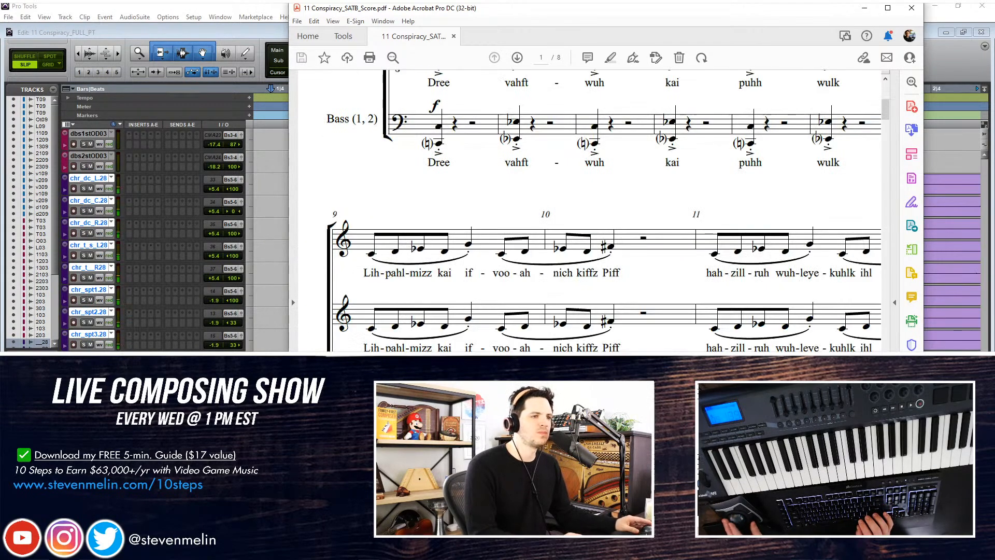
scroll(590, 210, right, 5)
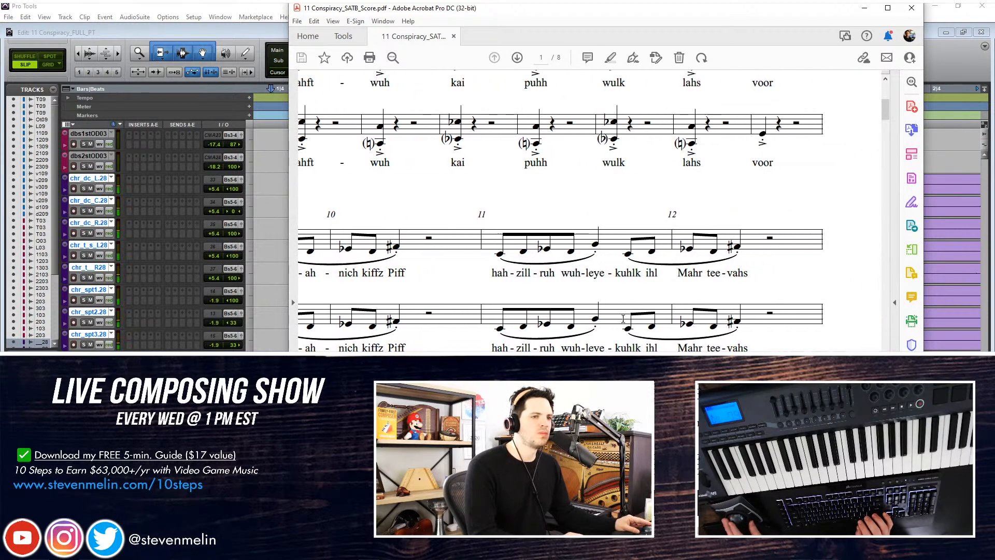
scroll(688, 334, down, 6)
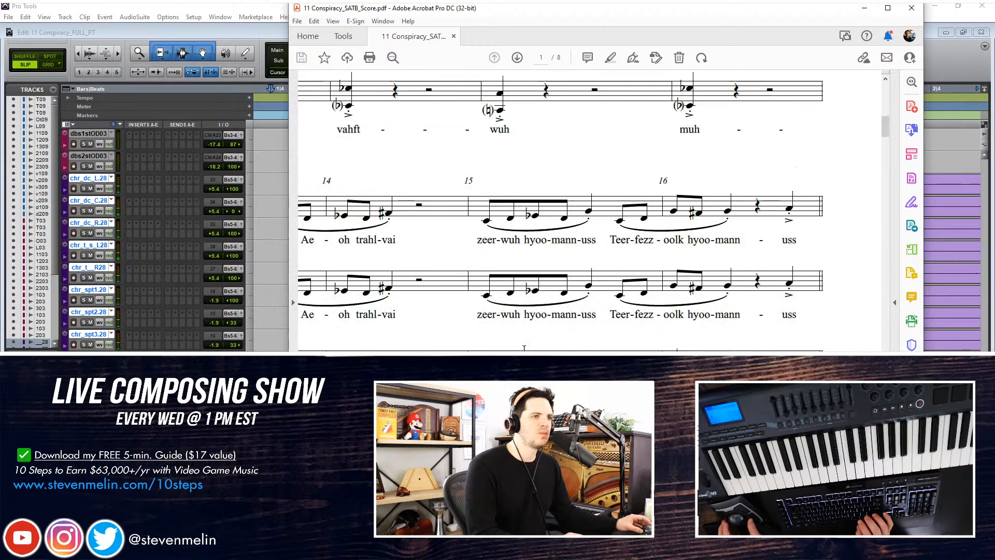
scroll(589, 210, left, 5)
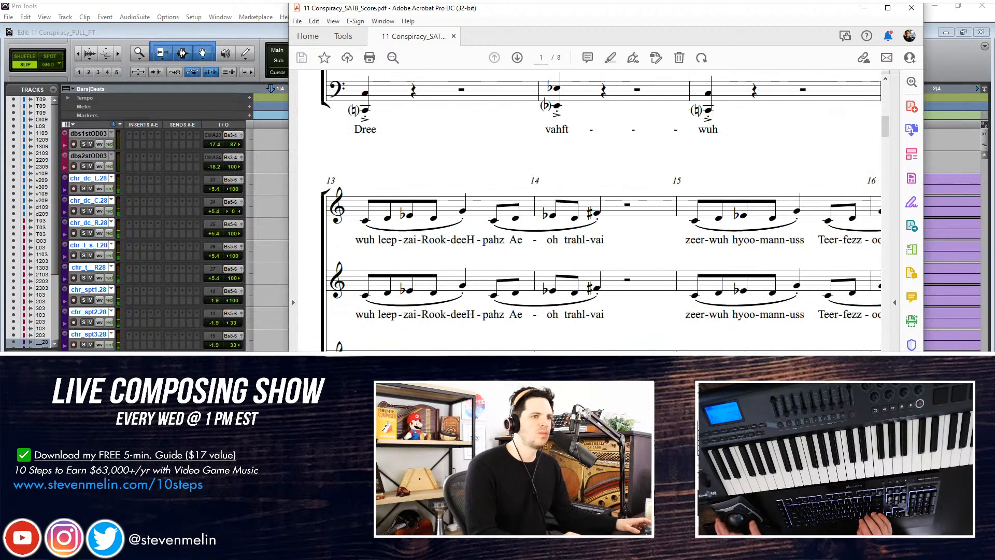
scroll(589, 210, right, 5)
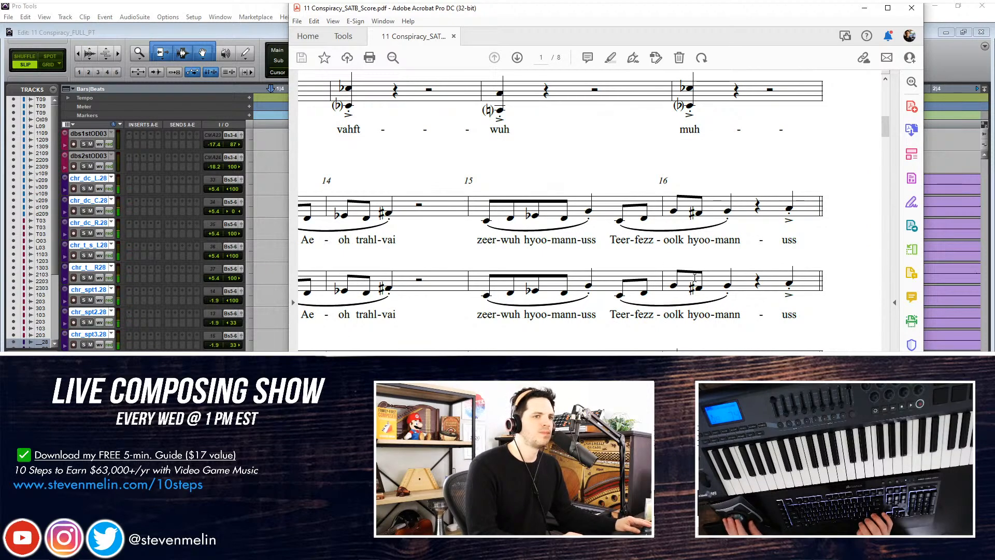
scroll(436, 297, down, 10)
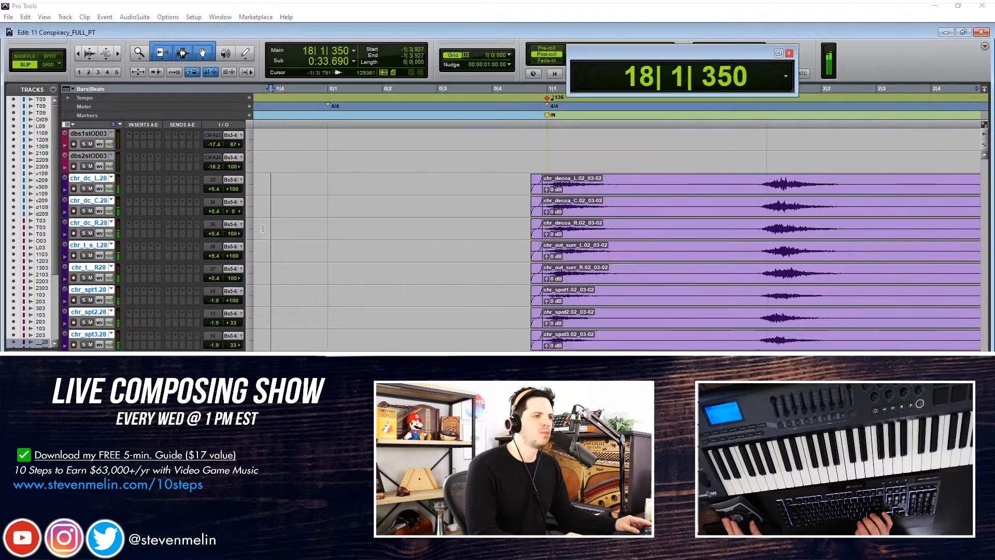
Select the choir clips from the start through bar 32 in Pro Tools and raise their clip gain to +6.0 dB
click(263, 229)
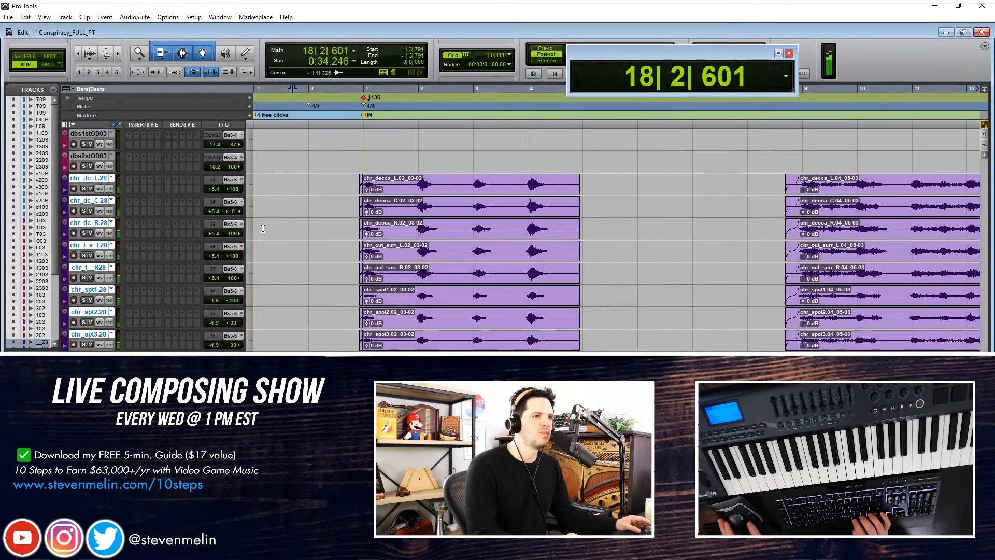
key(KP_Decimal)
key(KP_1)
key(KP_Decimal)
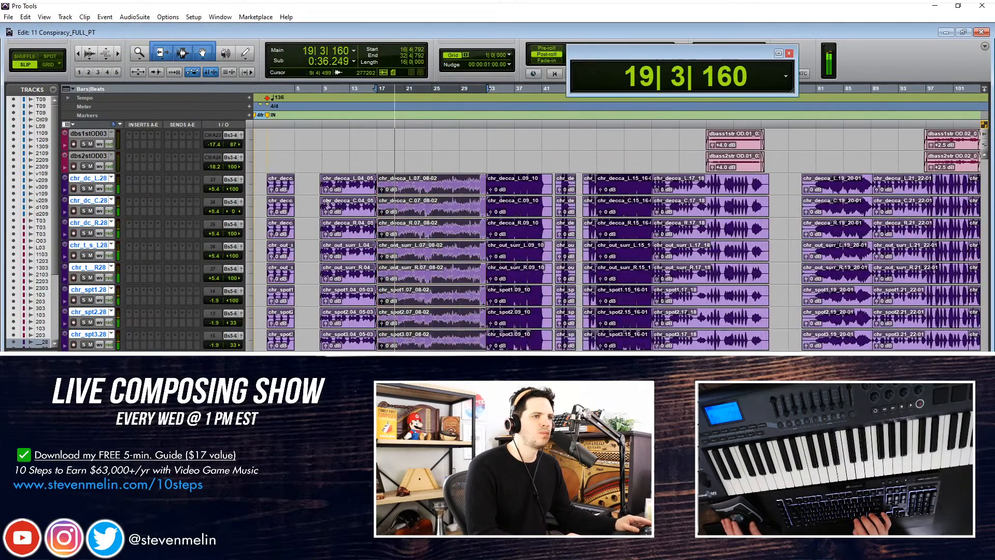
shift+click(287, 189)
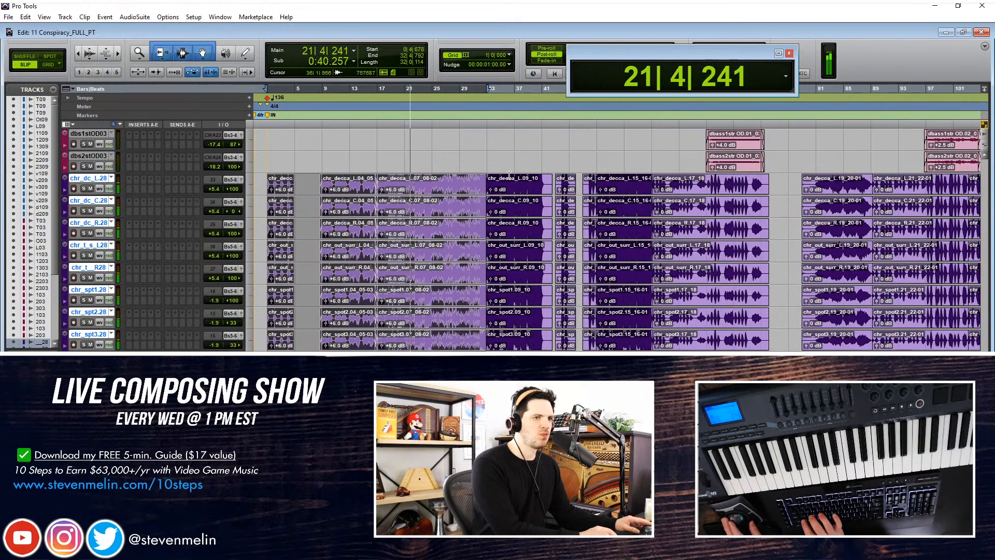
click(494, 156)
click(565, 190)
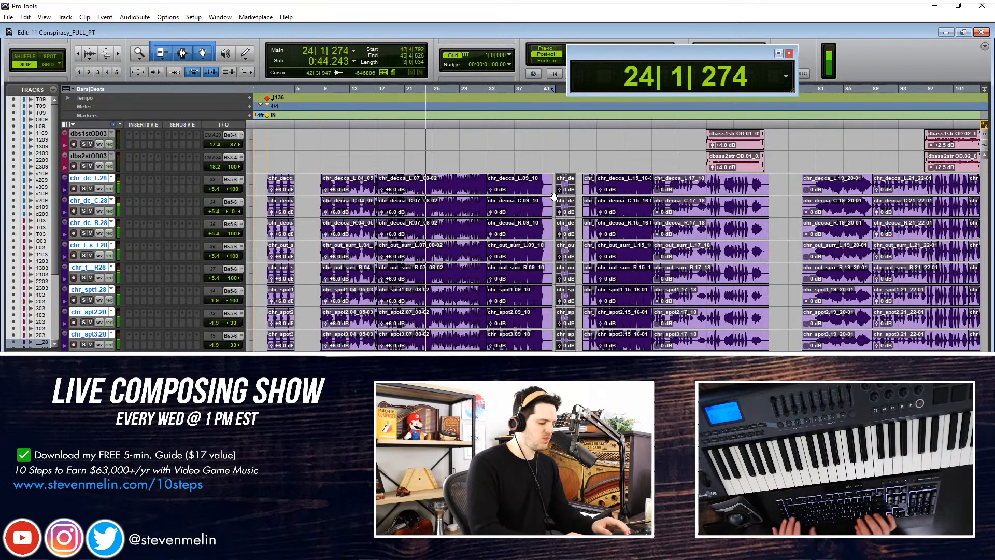
Switch back to the SATB score and follow the choir parts from bar 21 to bar 40 during playback
key(alt+Tab)
scroll(545, 251, down, 8)
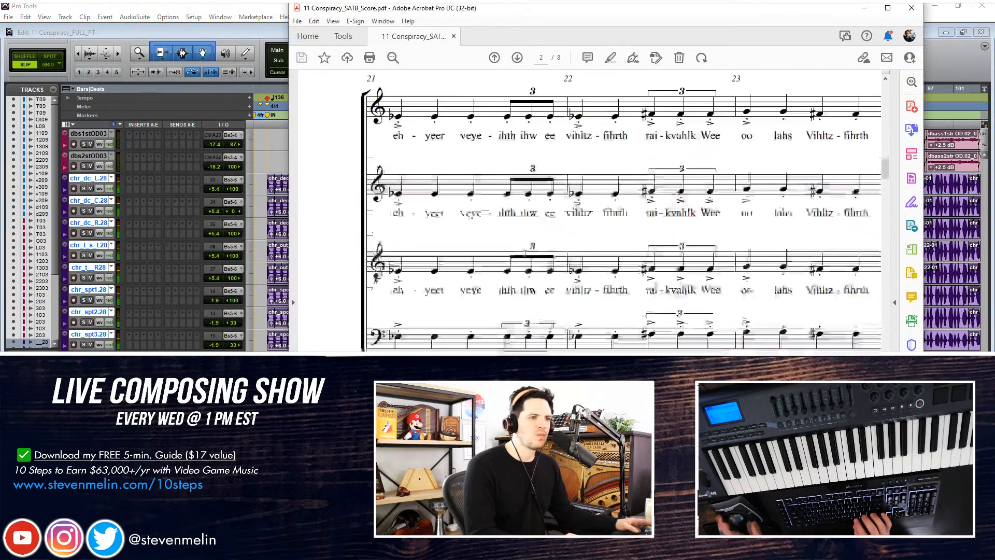
scroll(524, 253, down, 3)
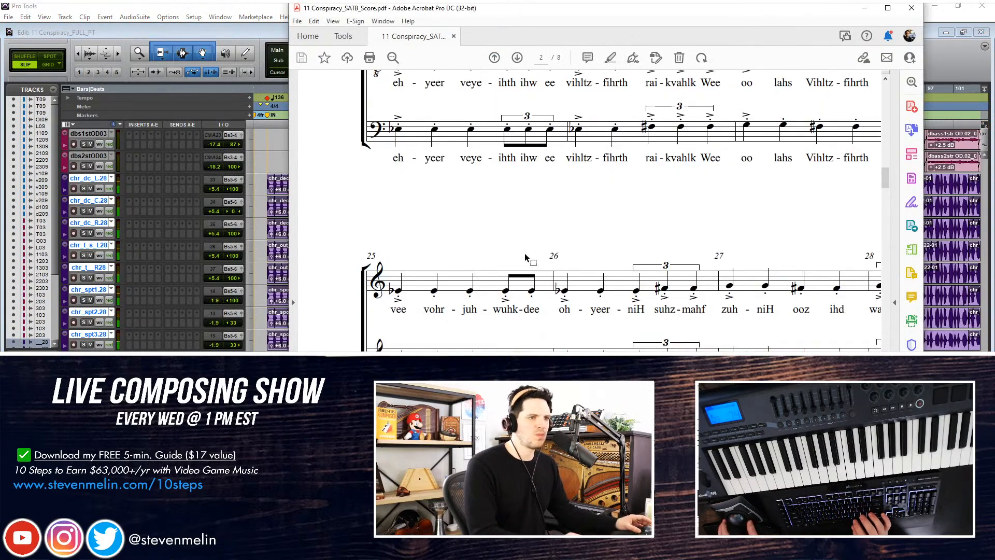
scroll(525, 253, down, 10)
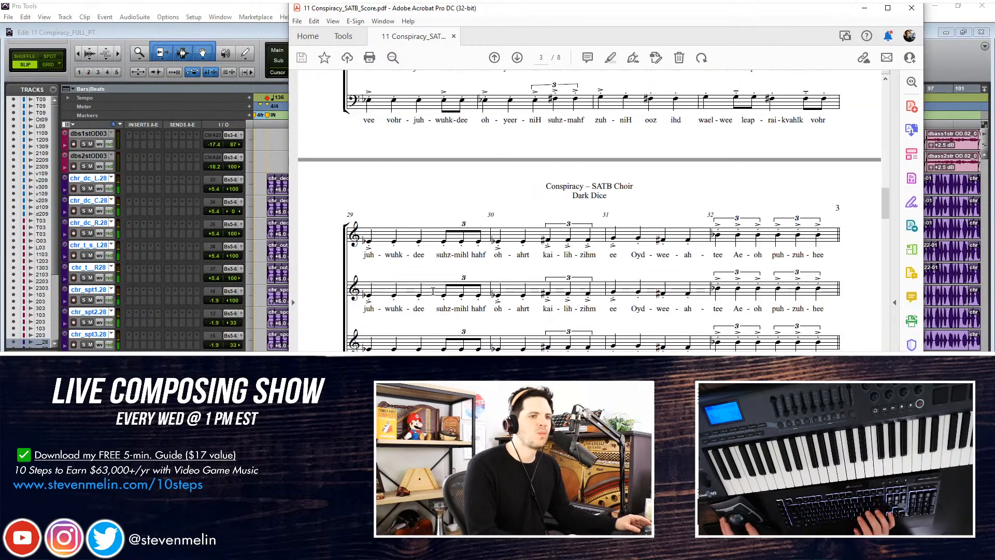
scroll(334, 332, down, 8)
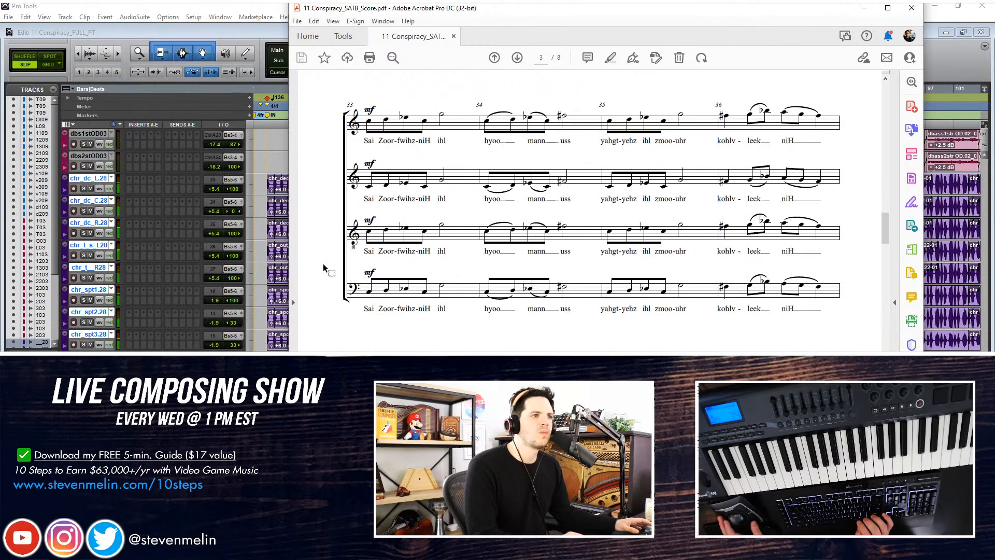
scroll(323, 268, up, 6)
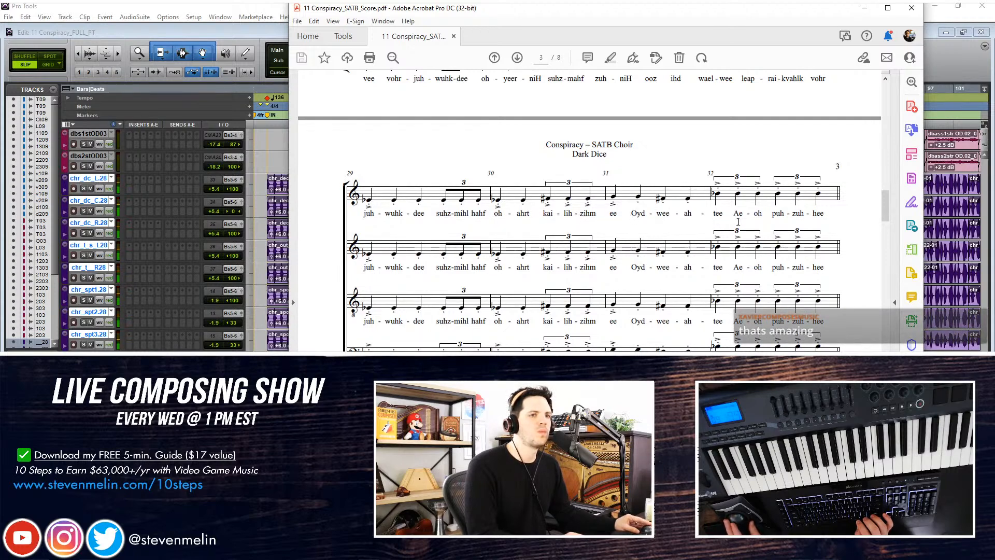
scroll(610, 236, down, 8)
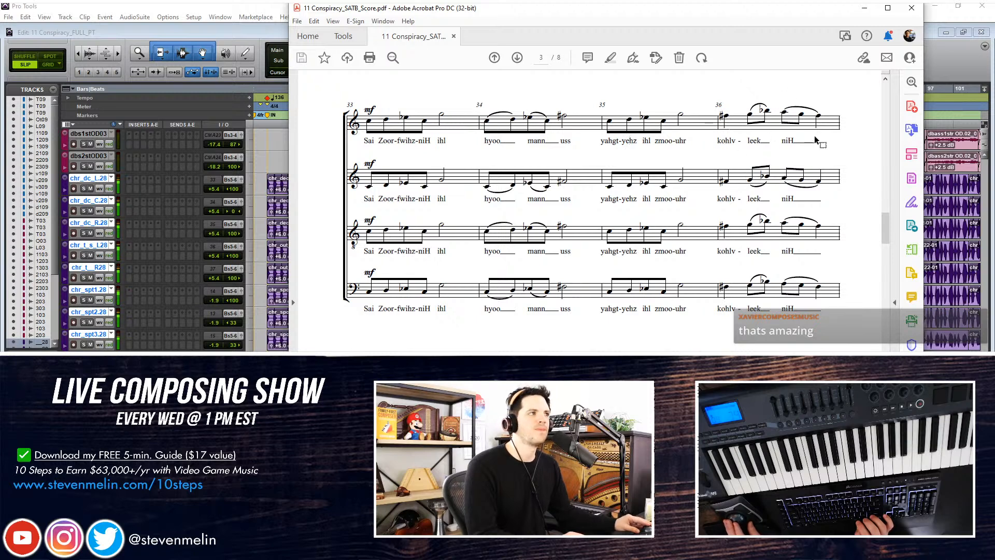
scroll(404, 297, down, 5)
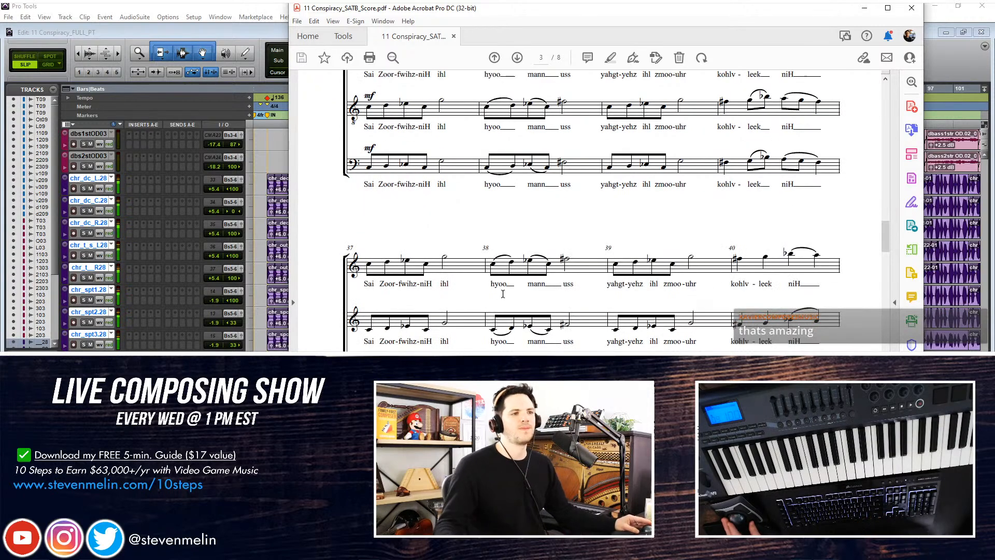
Follow the choir score from bar 37 to the entries at bars 44 and 48 during playback
scroll(655, 267, down, 3)
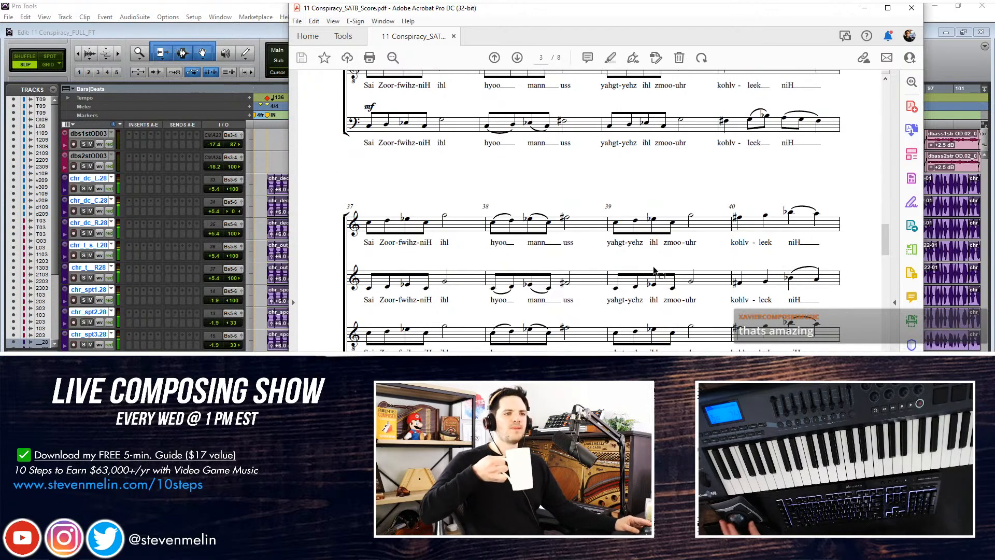
scroll(715, 231, down, 2)
scroll(451, 279, down, 3)
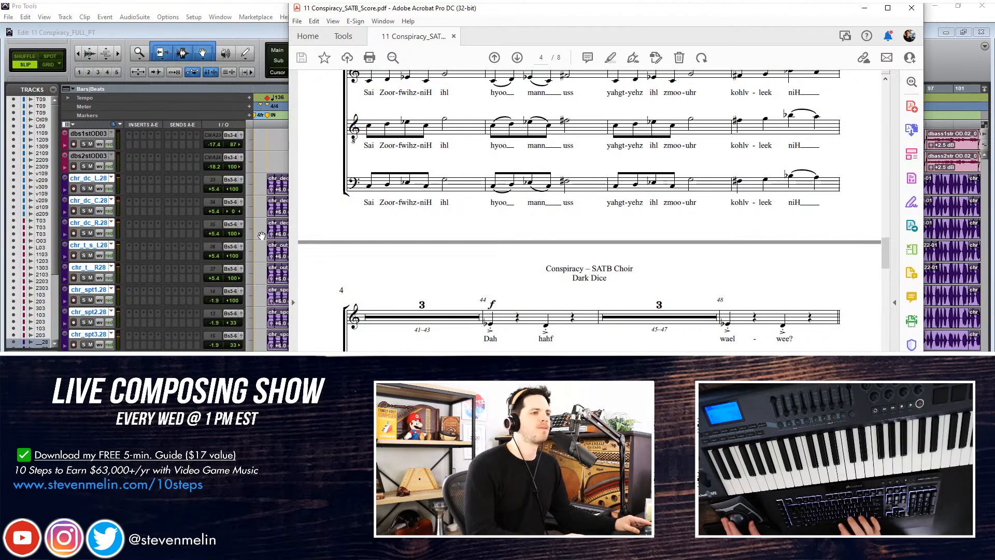
Switch back to Pro Tools, stop playback and place the edit cursor on the string tracks near bar 41
key(alt+Tab)
key(space)
scroll(515, 191, up, 12)
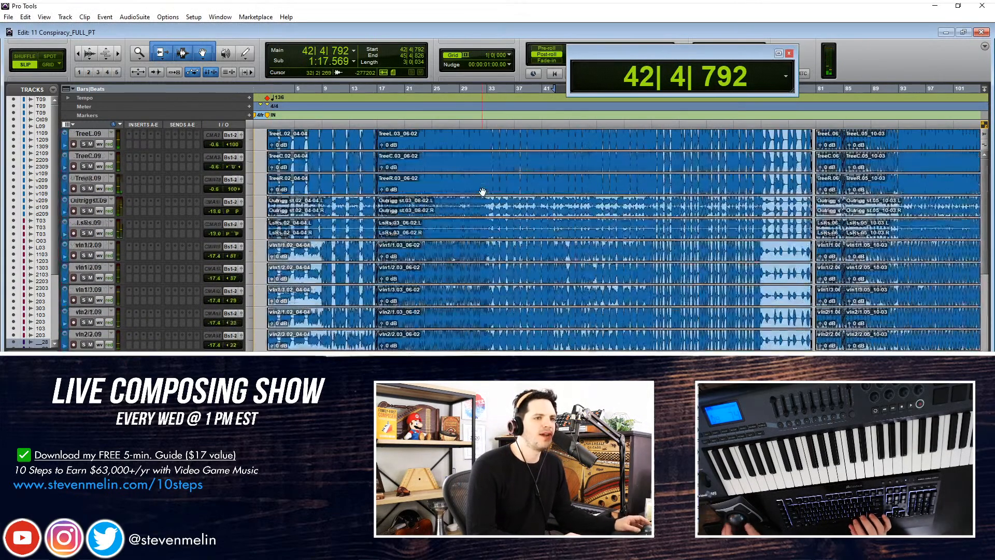
click(547, 139)
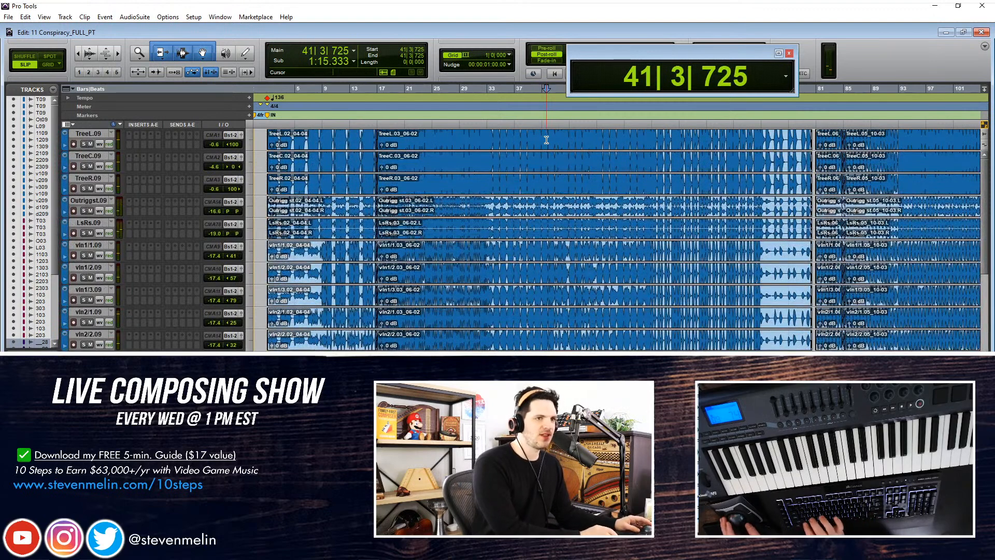
key(ctrl+])
key(ctrl+])
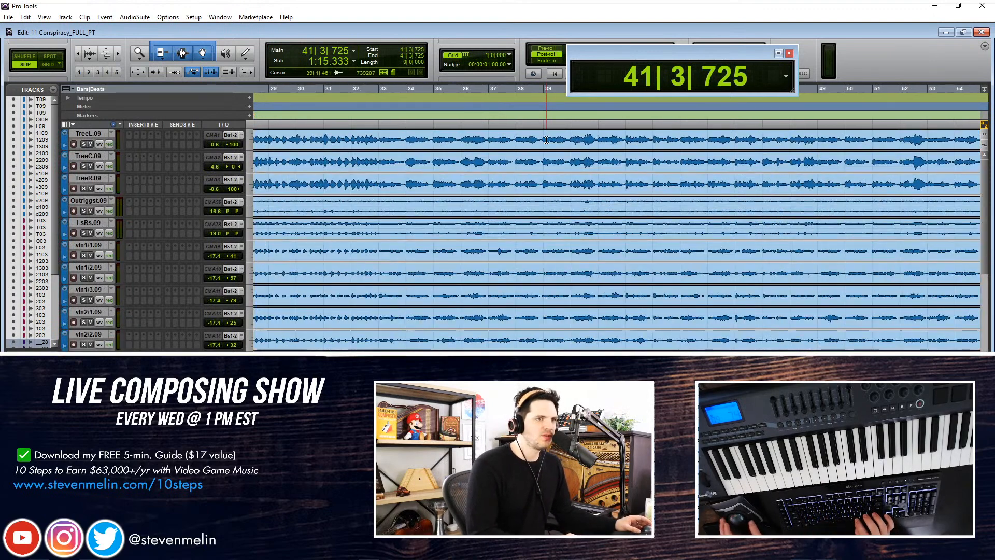
Play the strings from about bar 33 and move the large counter window clear of the timeline ruler
double_click(491, 140)
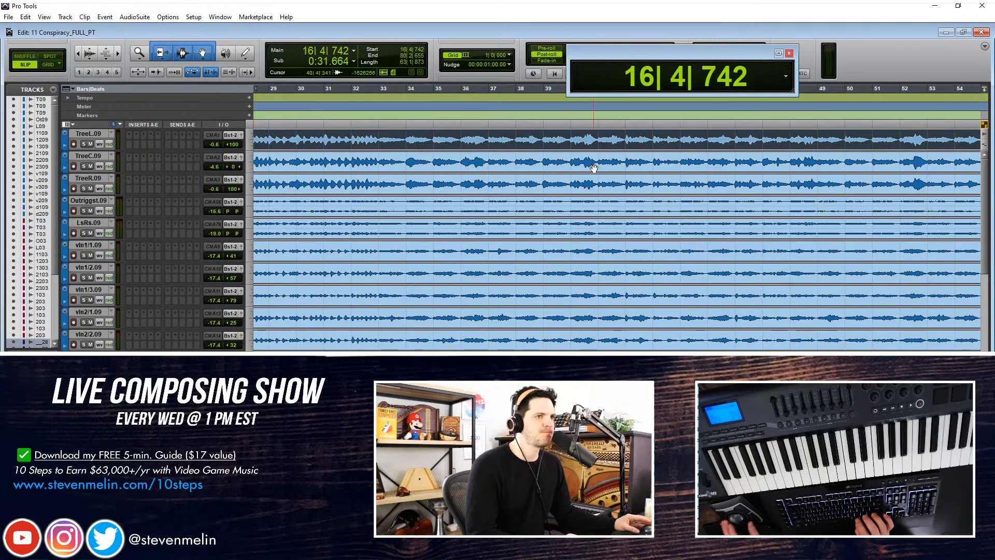
click(457, 143)
click(393, 124)
key(space)
key(ctrl+])
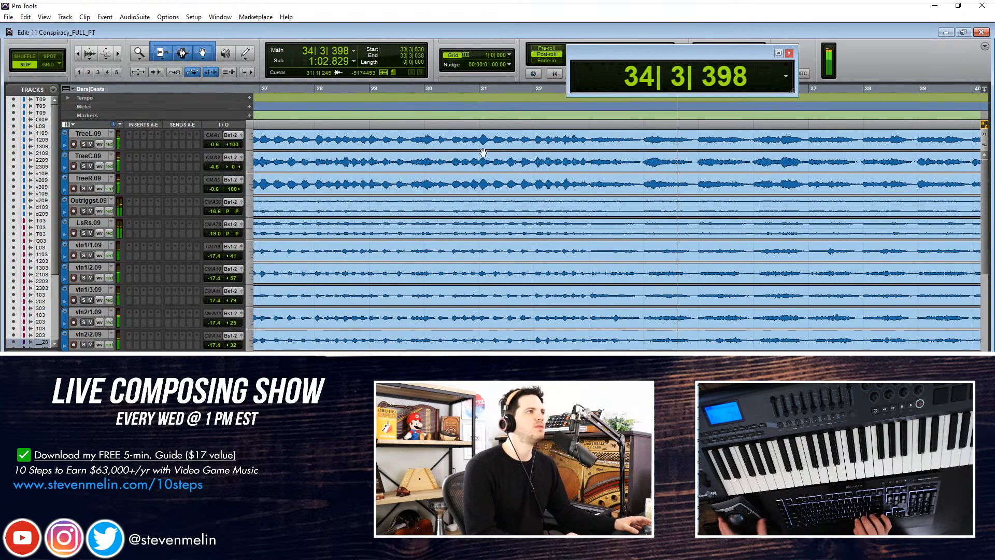
scroll(483, 153, right, 6)
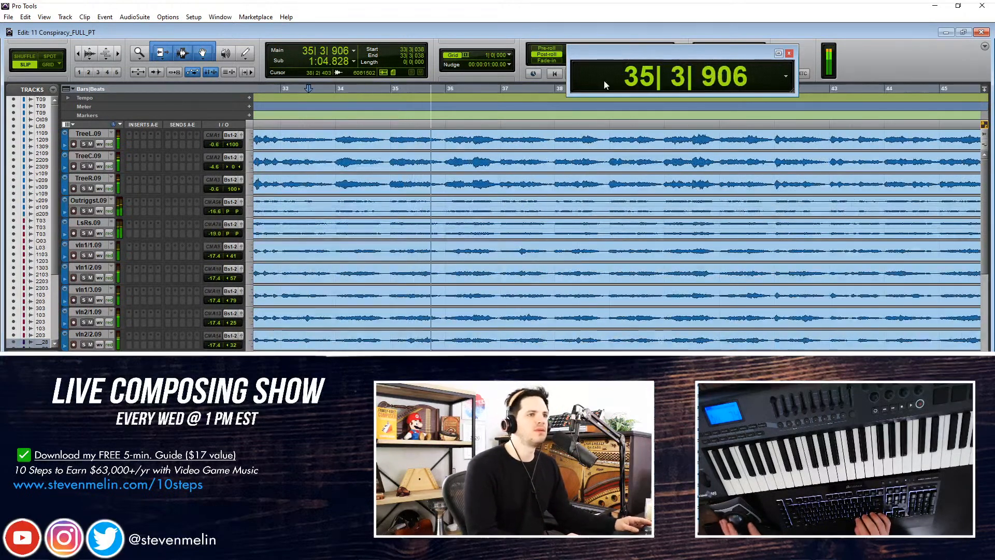
drag(674, 53, 676, 32)
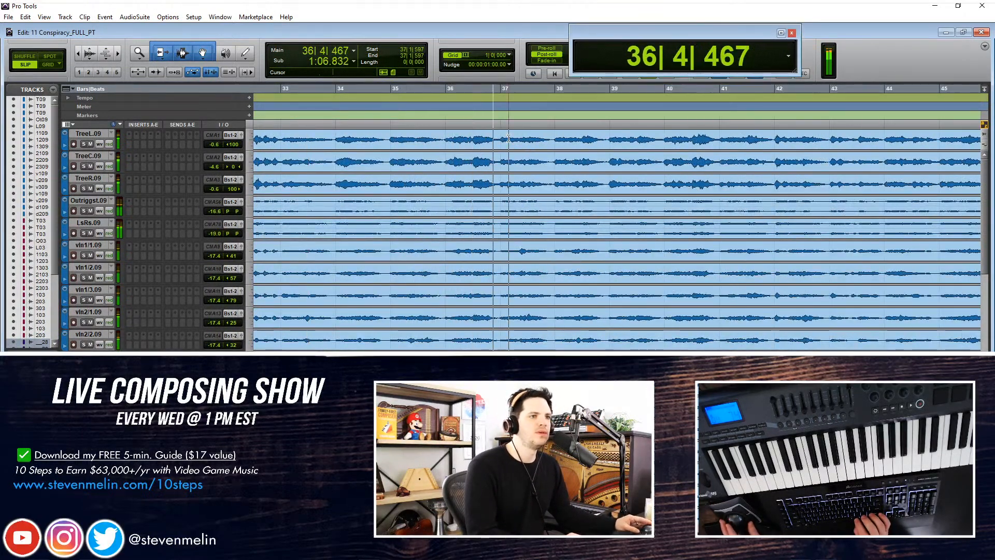
Listen to the strings from bar 37 and move the playback position to beat 4 of bar 38
key(ctrl+[)
key(ctrl+[)
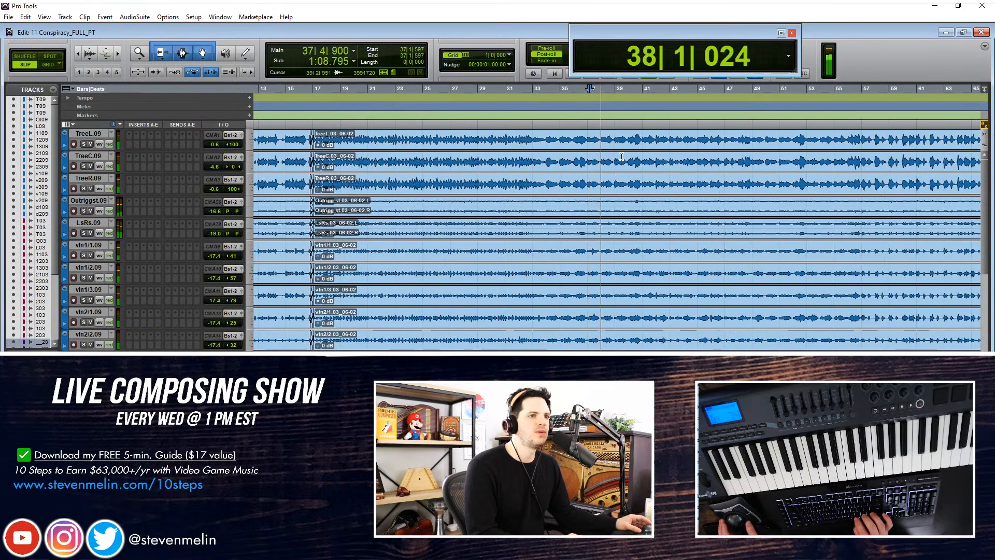
key(ctrl+])
key(space)
key(space)
click(441, 137)
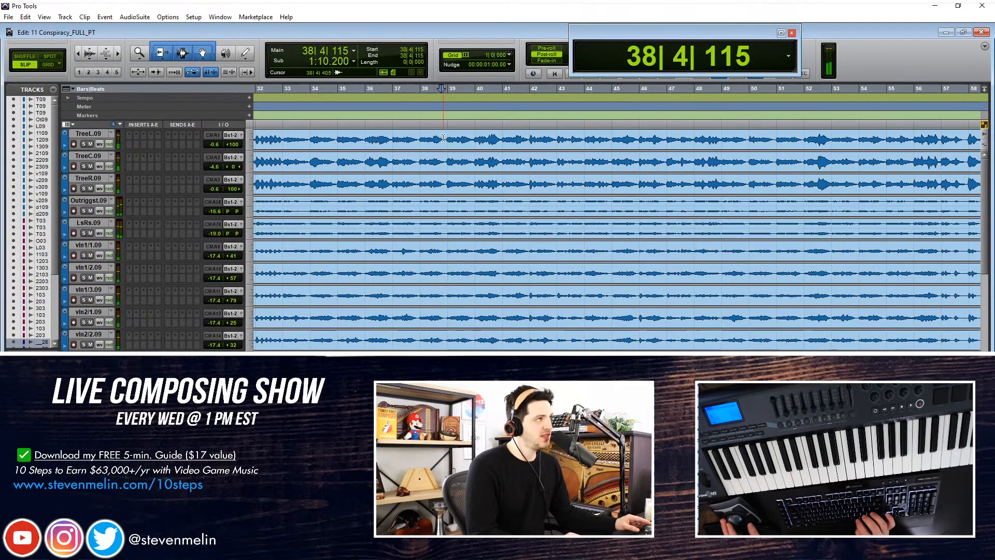
Audition the strings around the start of bar 39, comparing start points between beat 4 of bar 38 and beat 2 of bar 39
key(space)
key(space)
click(444, 139)
click(446, 137)
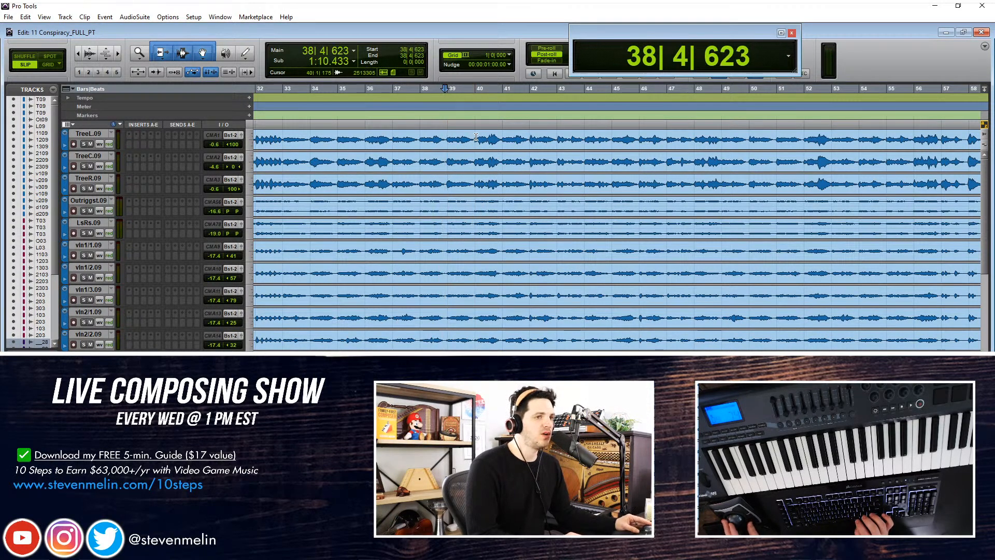
key(space)
click(446, 139)
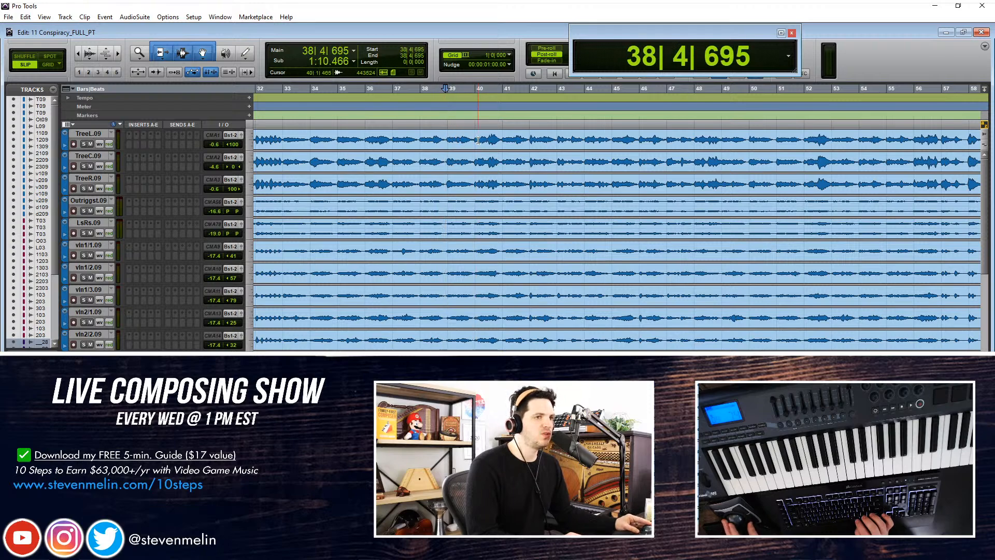
double_click(477, 140)
click(446, 139)
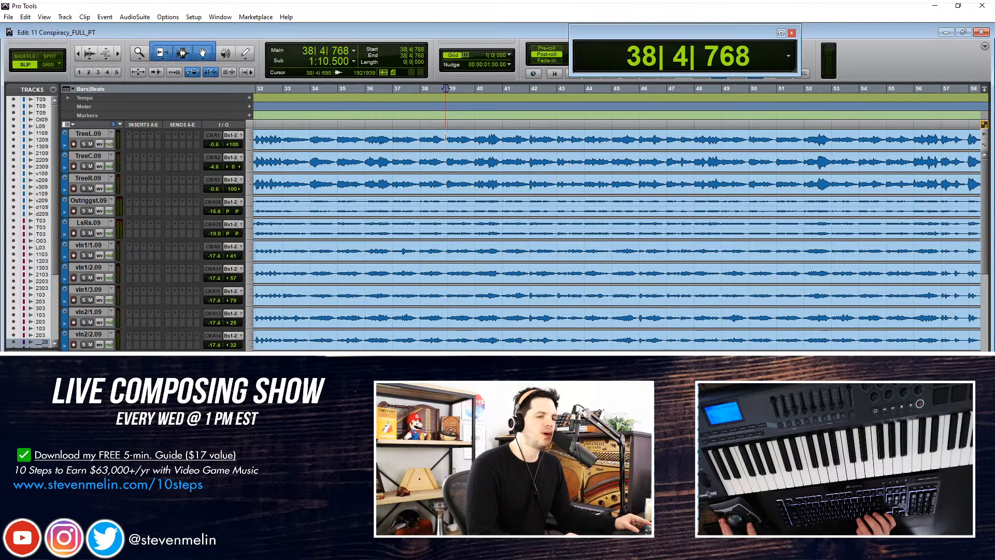
click(446, 138)
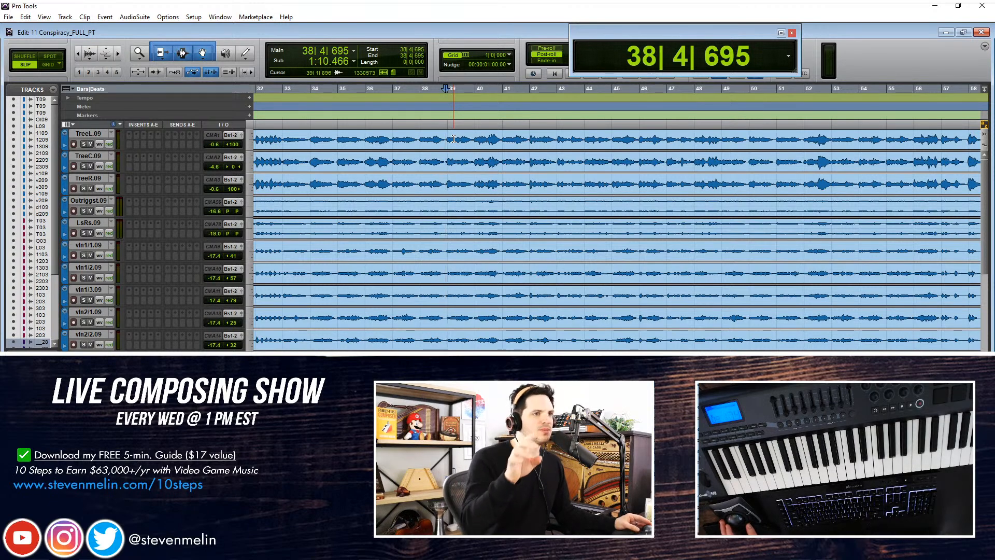
click(454, 139)
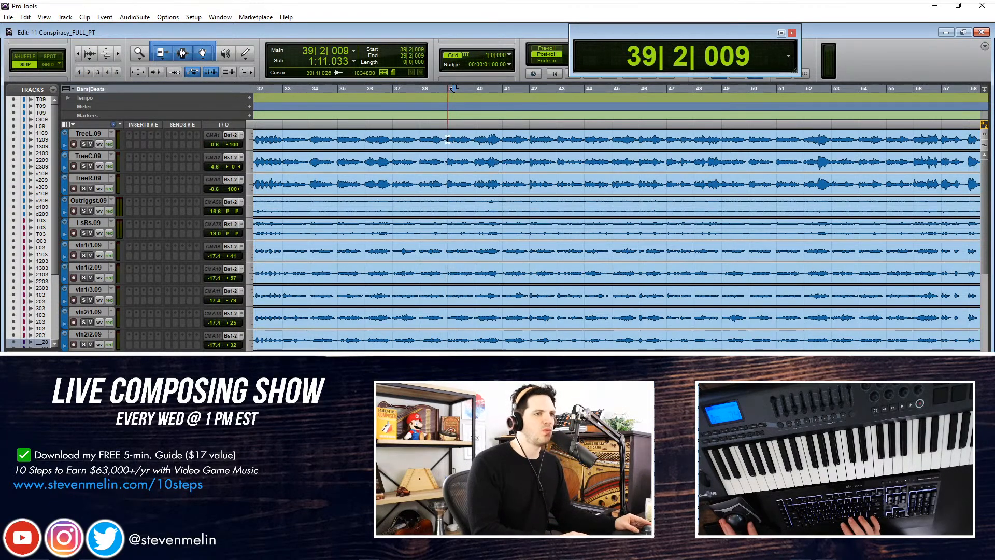
click(447, 140)
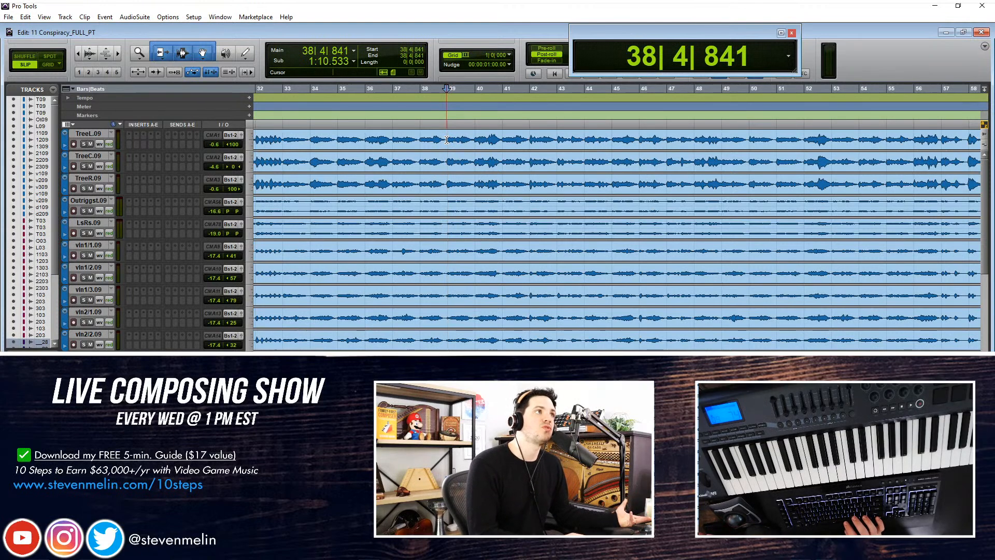
Play the strings from the end of bar 38, and place the edit cursor at the start of bar 41
key(space)
key(ctrl+bracketright)
key(ctrl+bracketleft)
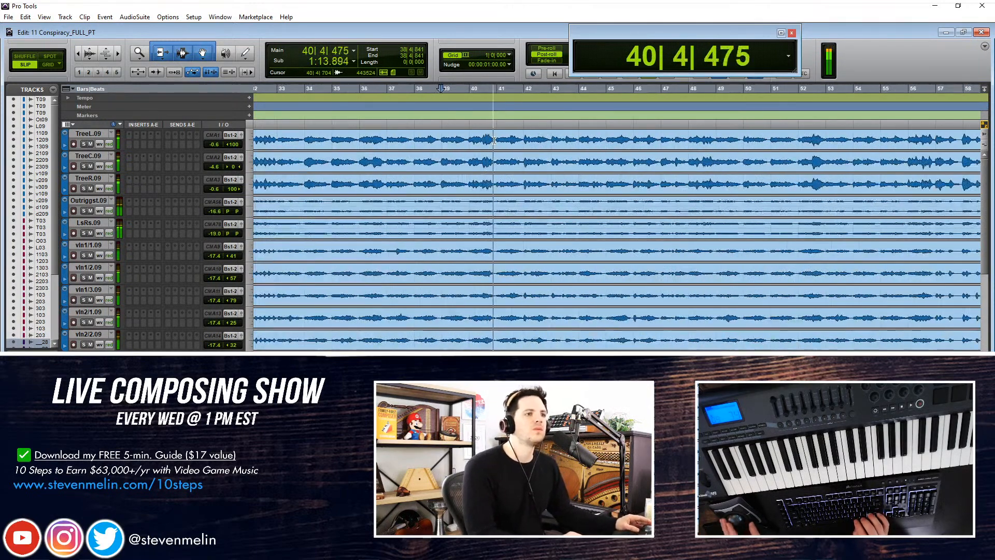
key(ctrl+bracketright)
click(618, 139)
key(space)
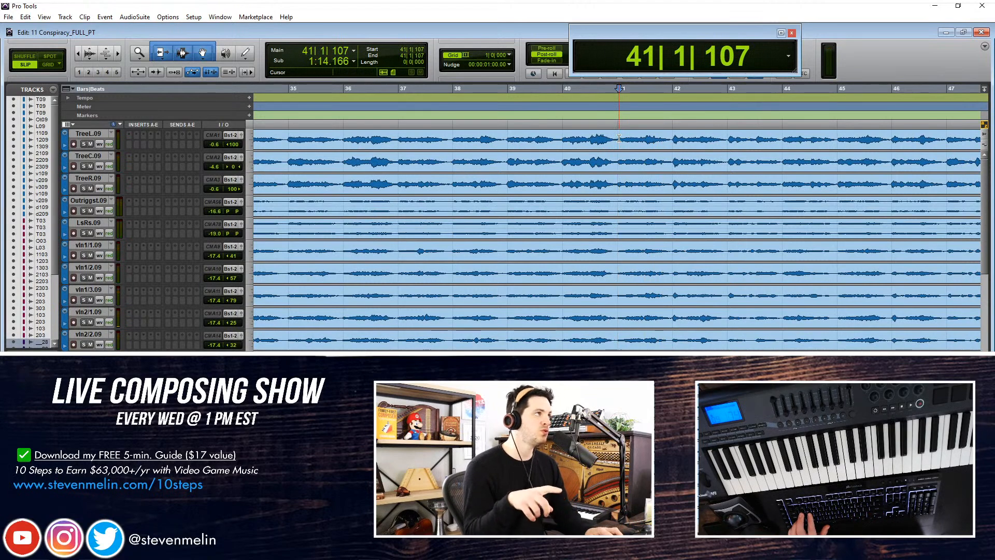
key(ctrl+equal)
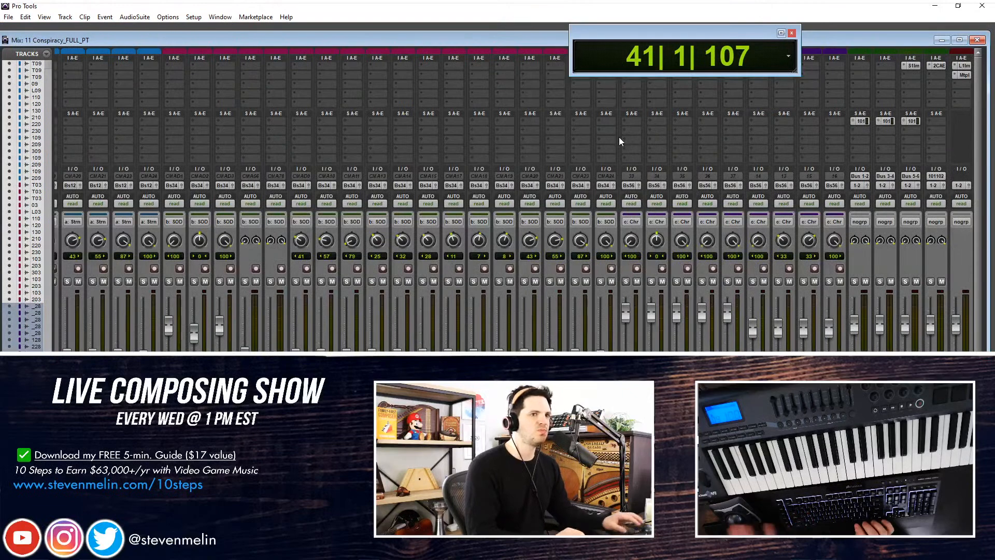
click(978, 40)
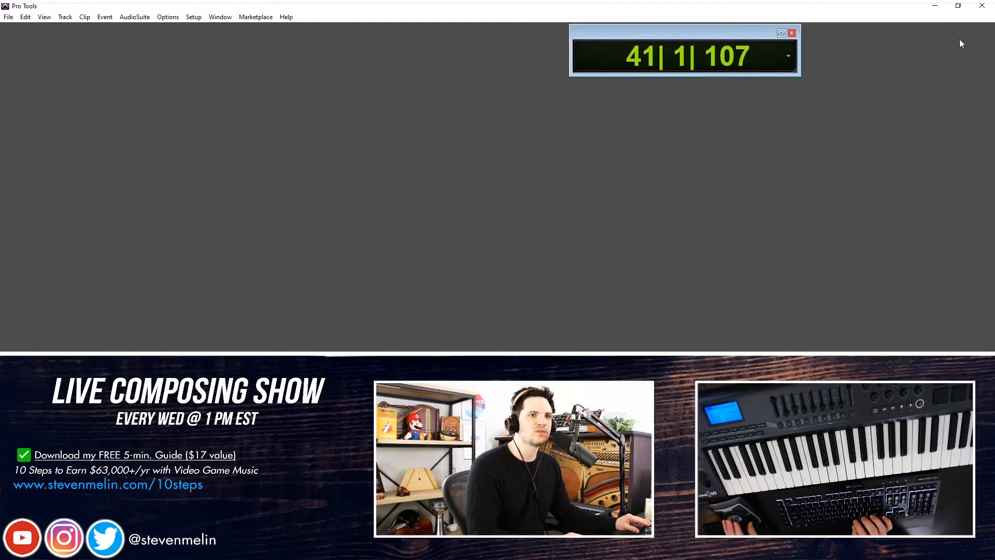
click(221, 17)
click(223, 72)
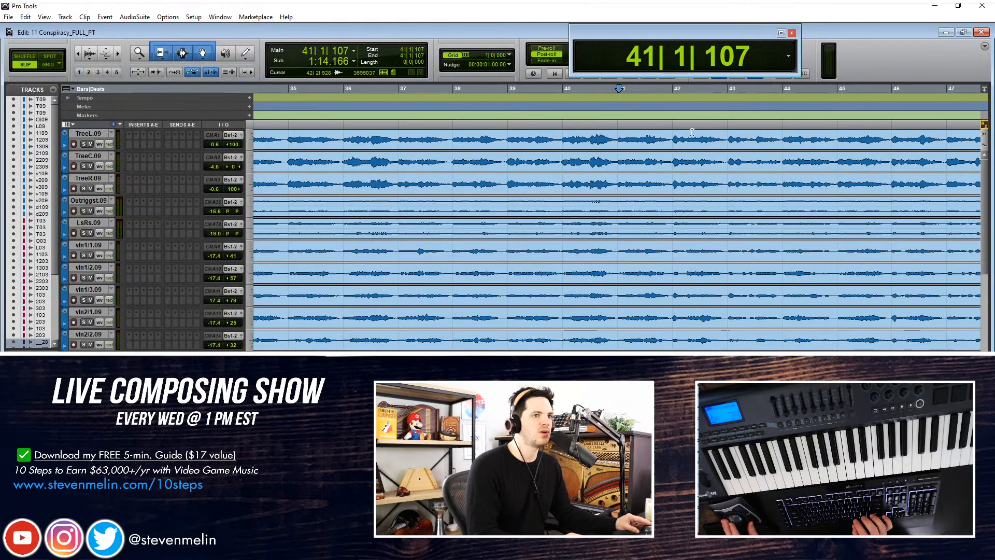
Split the string clips on all tracks at the start of bar 41
key(ctrl+e)
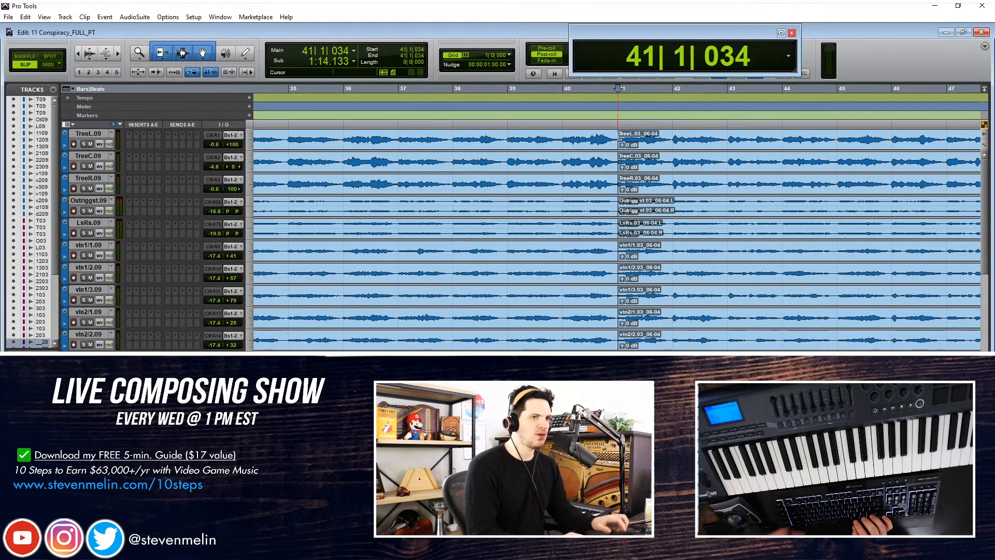
key(ctrl+bracketright)
key(ctrl+bracketleft)
key(ctrl+bracketleft)
key(ctrl+bracketleft)
key(ctrl+bracketleft)
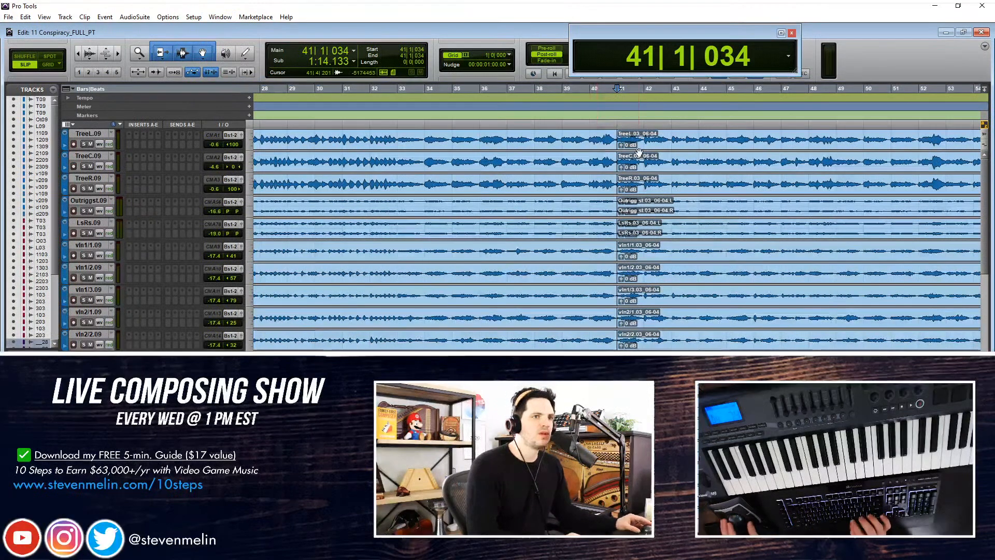
Play the strings from the bar 41 split through bar 50 to find where the quiet passage ends
key(space)
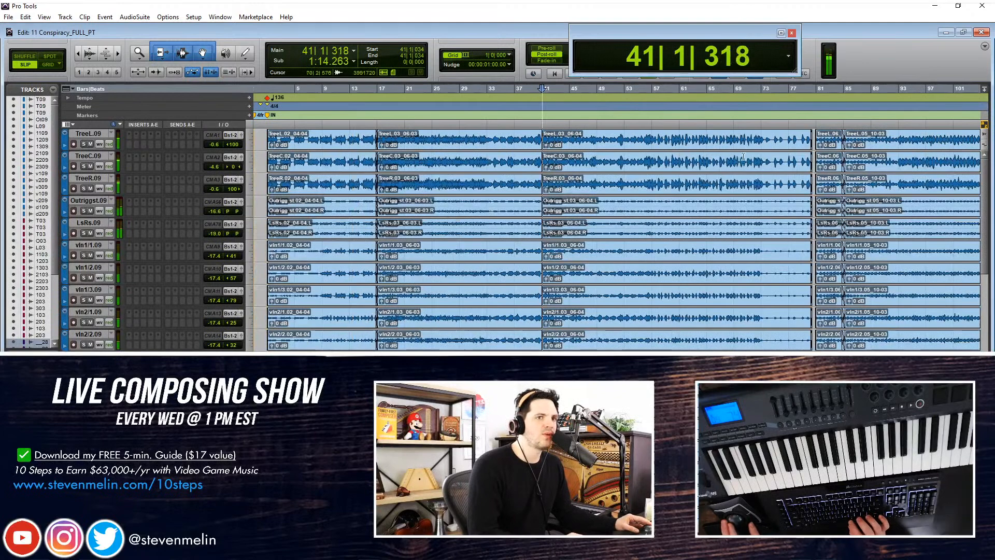
key(ctrl+bracketright)
key(ctrl+bracketright)
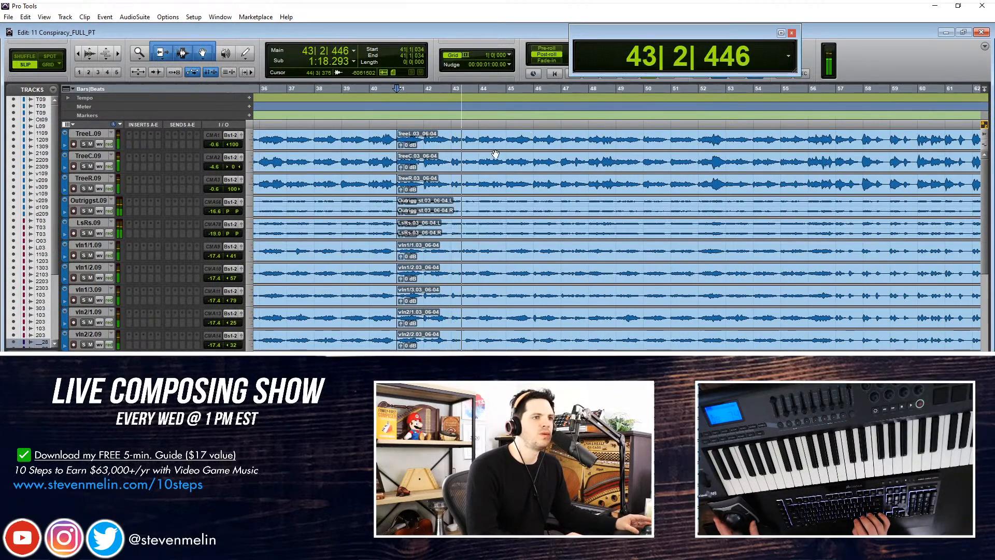
key(space)
key(ctrl+bracketright)
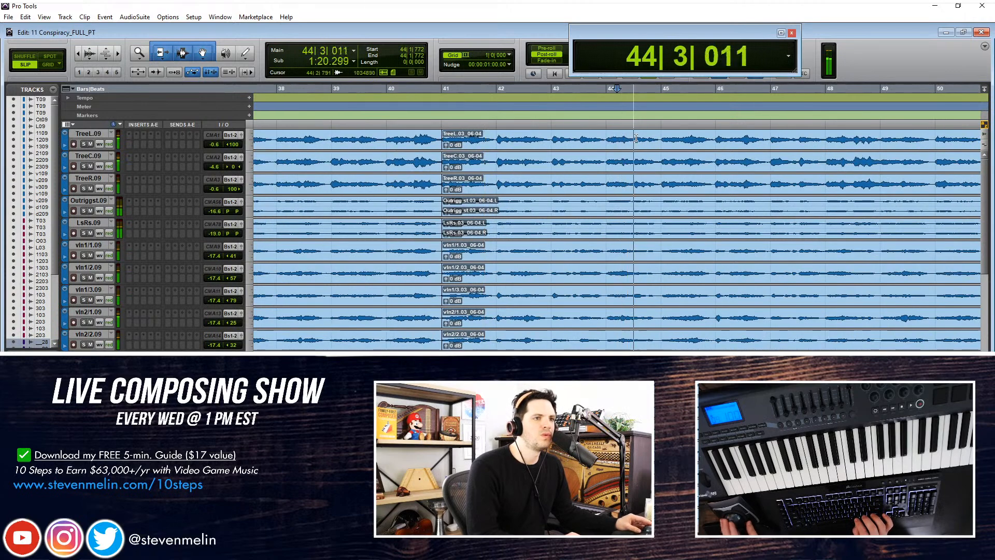
key(ctrl+bracketleft)
key(space)
click(761, 120)
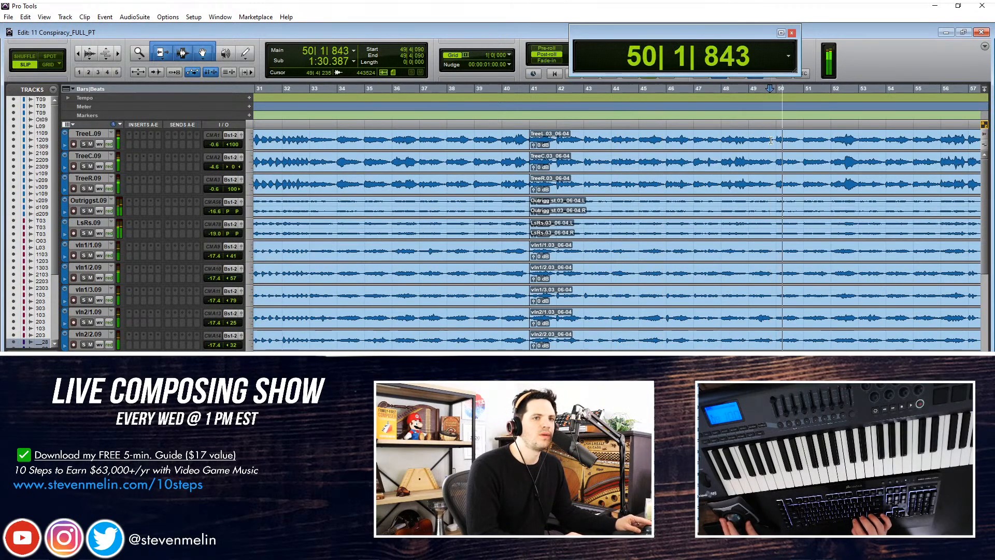
key(space)
Replay from the end of bar 47 and split the string clips at the start of bar 49
click(716, 140)
key(ctrl+bracketright)
key(space)
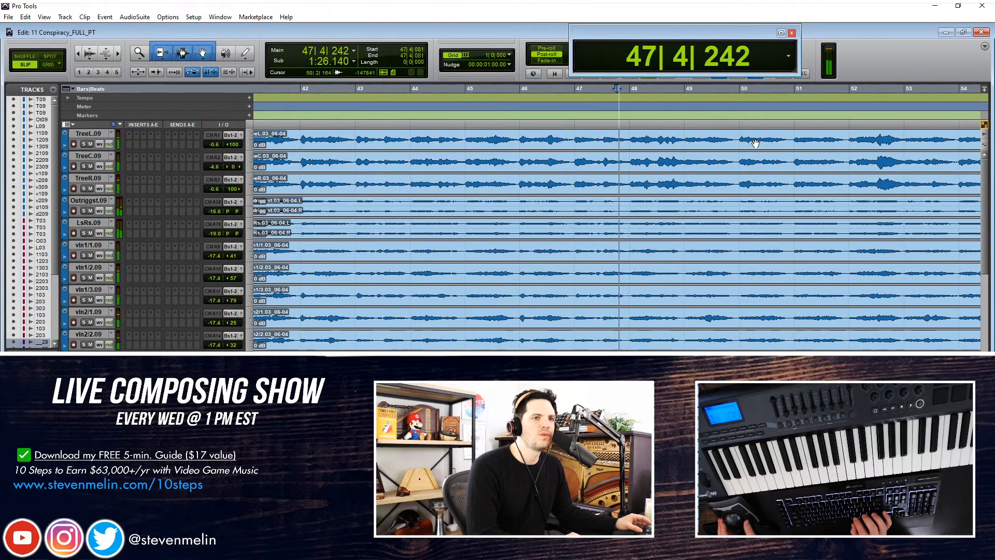
click(686, 136)
key(ctrl+e)
key(space)
key(ctrl+bracketleft)
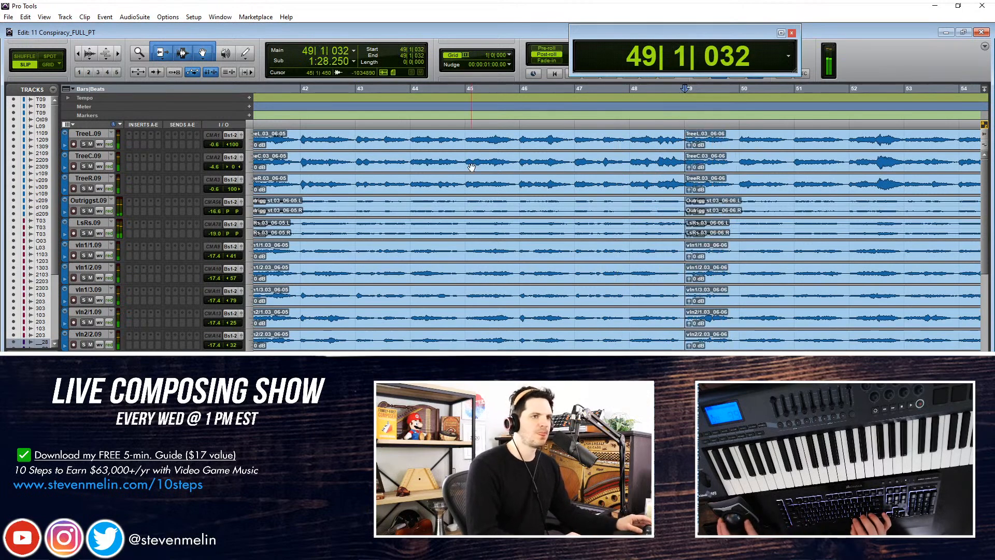
Select the string clips between bars 41 and 49 and raise their clip gain to +3.5 dB
click(485, 144)
key(ctrl+shift+Up)
key(ctrl+shift+Up)
key(ctrl+shift+Up)
key(ctrl+shift+Up)
key(ctrl+shift+Up)
key(ctrl+shift+Up)
key(ctrl+shift+Up)
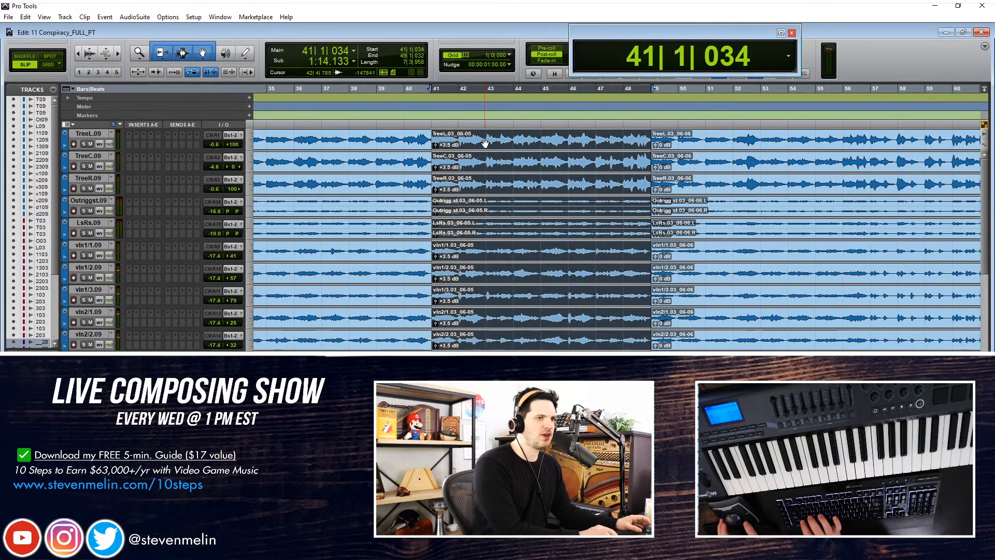
Crossfade the string clips across the splits at bars 41 and 49, and play back from the second half of bar 39
drag(422, 139, 439, 138)
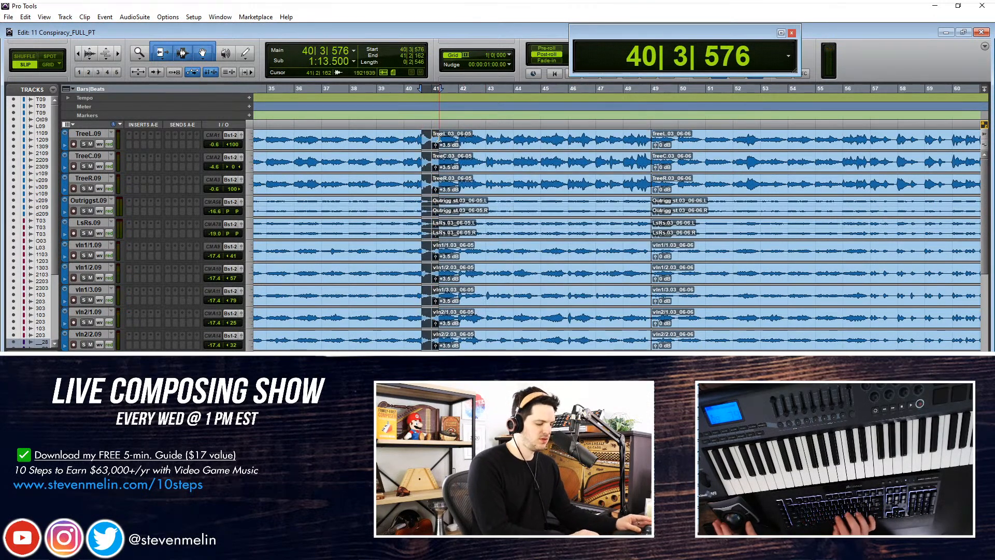
key(f)
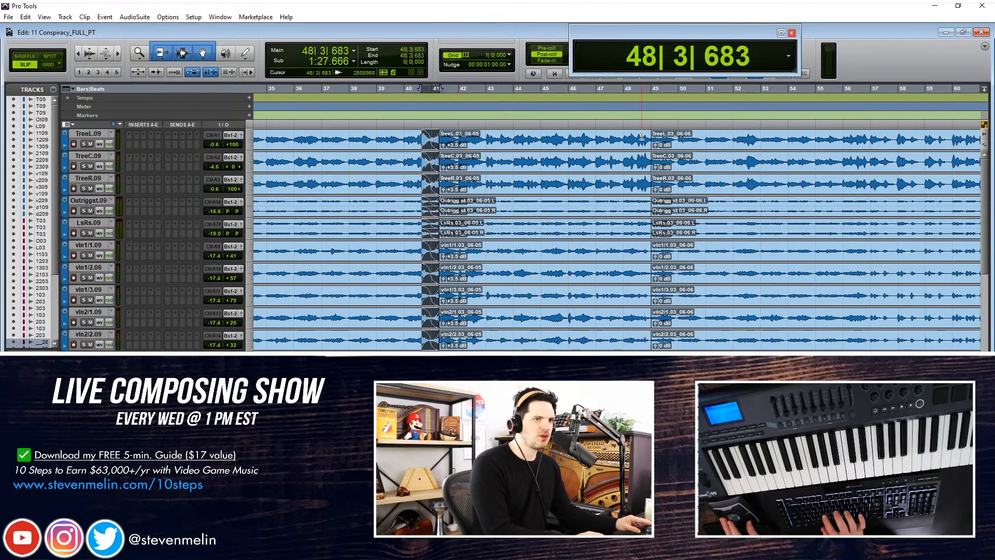
drag(641, 136, 662, 138)
key(f)
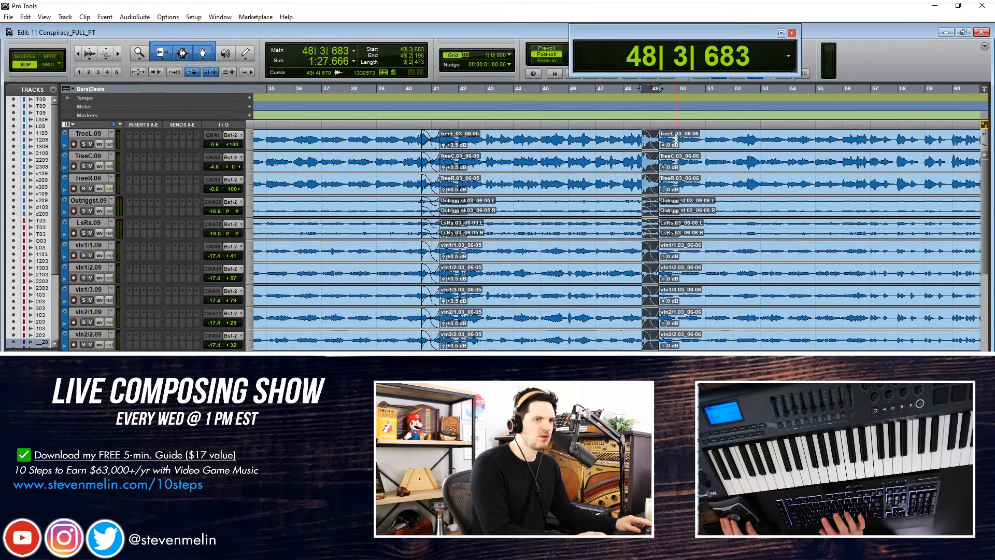
click(397, 140)
key(space)
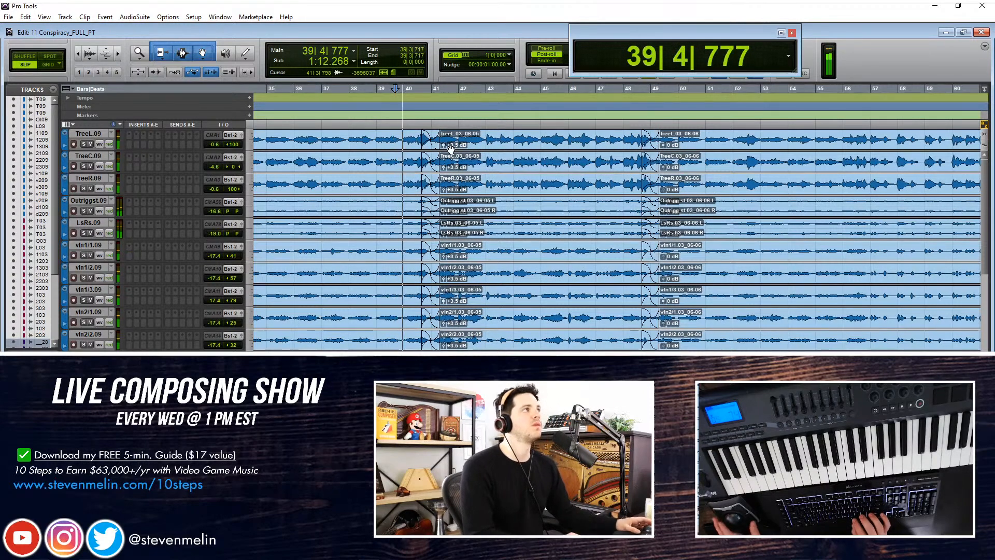
Check the raised string section between the crossfades at bars 41 and 49 by ear, replaying from the start of bar 44
key(ctrl+bracketright)
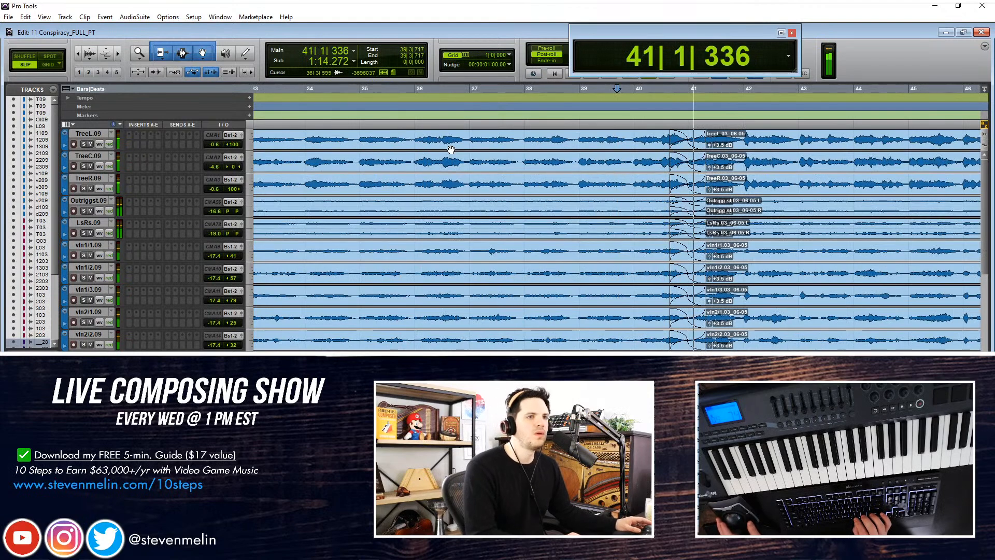
key(ctrl+bracketleft)
key(ctrl+bracketleft)
click(655, 146)
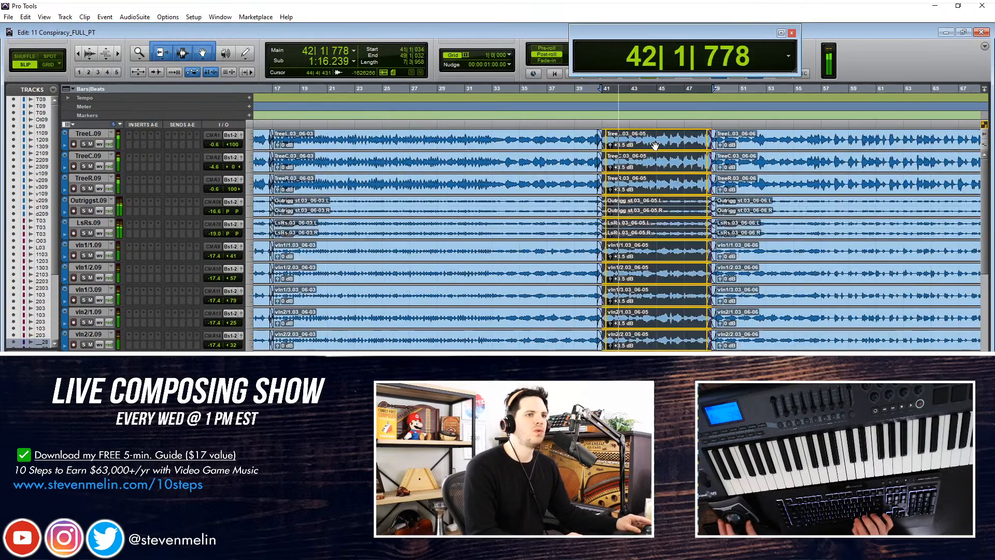
scroll(655, 146, right, 3)
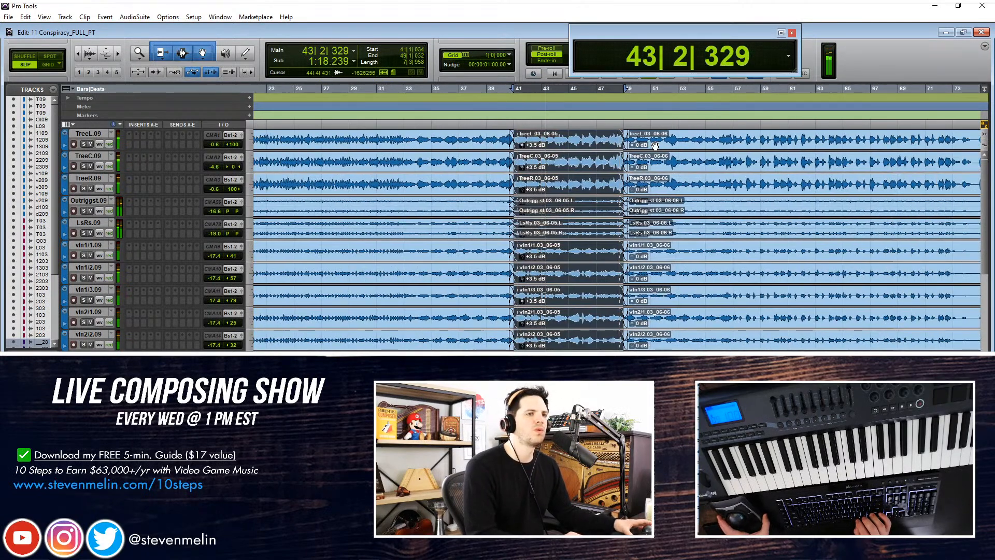
scroll(655, 146, right, 3)
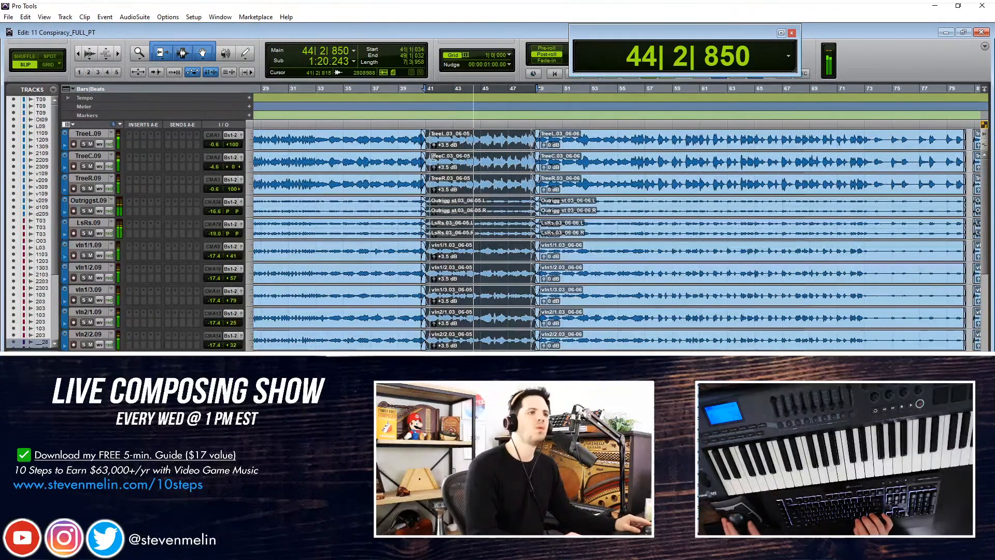
key(ctrl+bracketright)
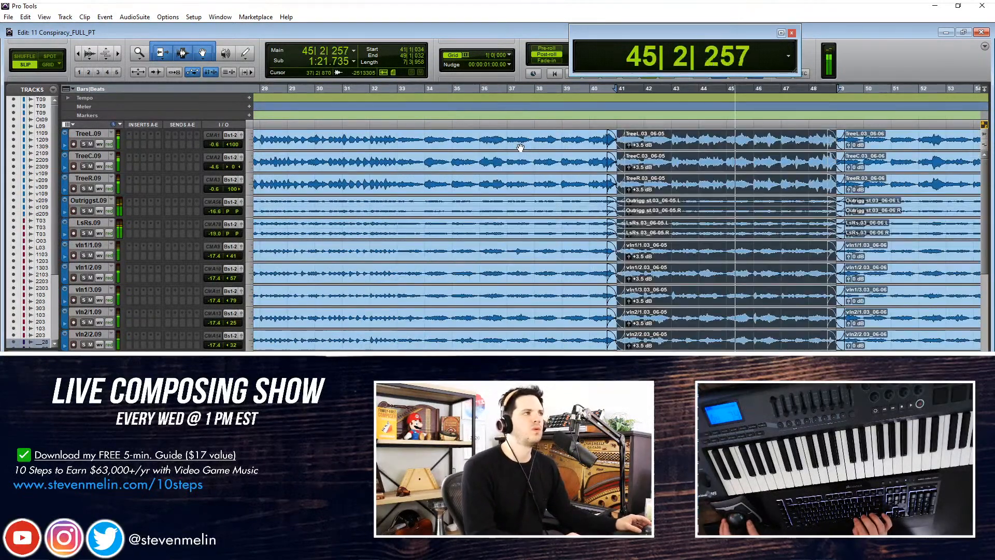
click(701, 138)
scroll(547, 150, right, 3)
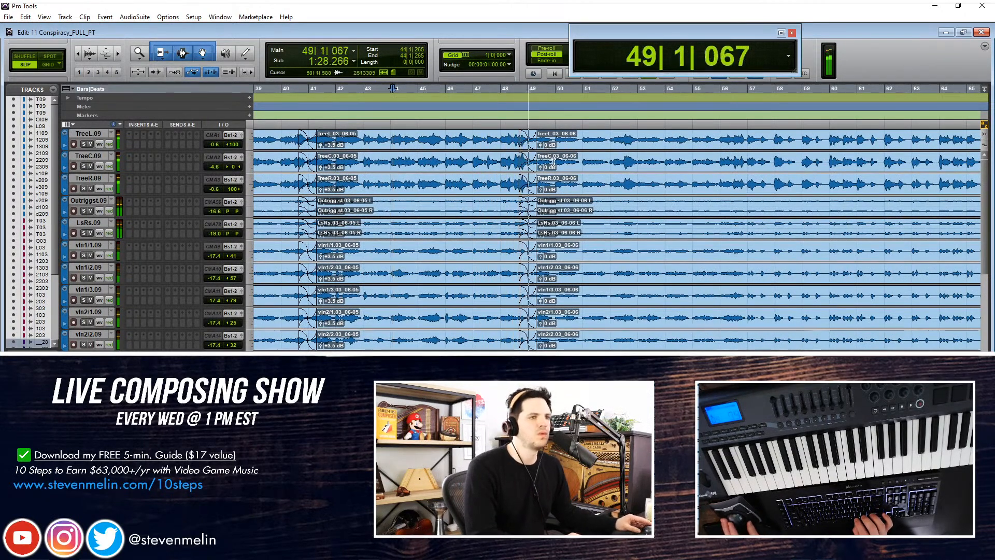
Crossfade the choir clips across the join just before bar 49
scroll(565, 172, down, 5)
scroll(569, 176, down, 5)
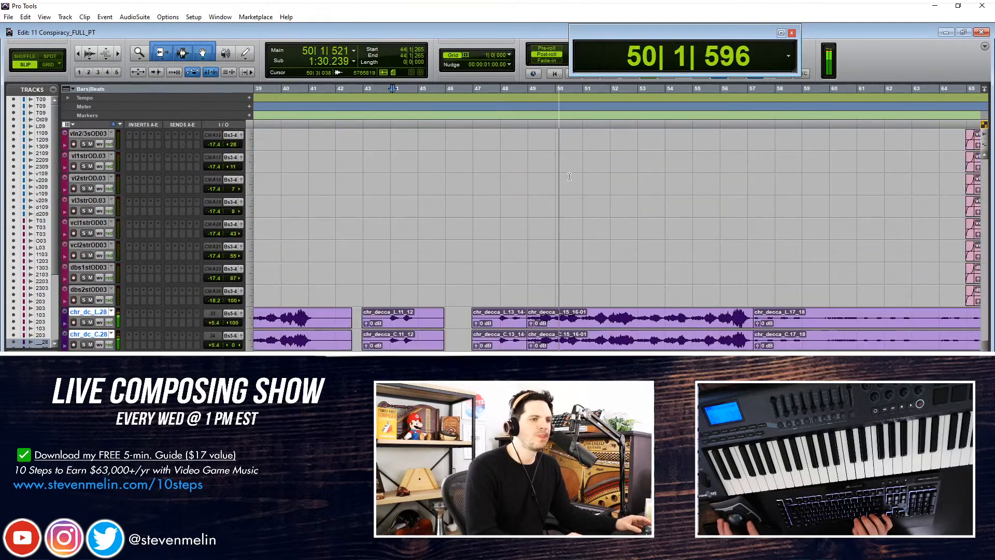
click(521, 313)
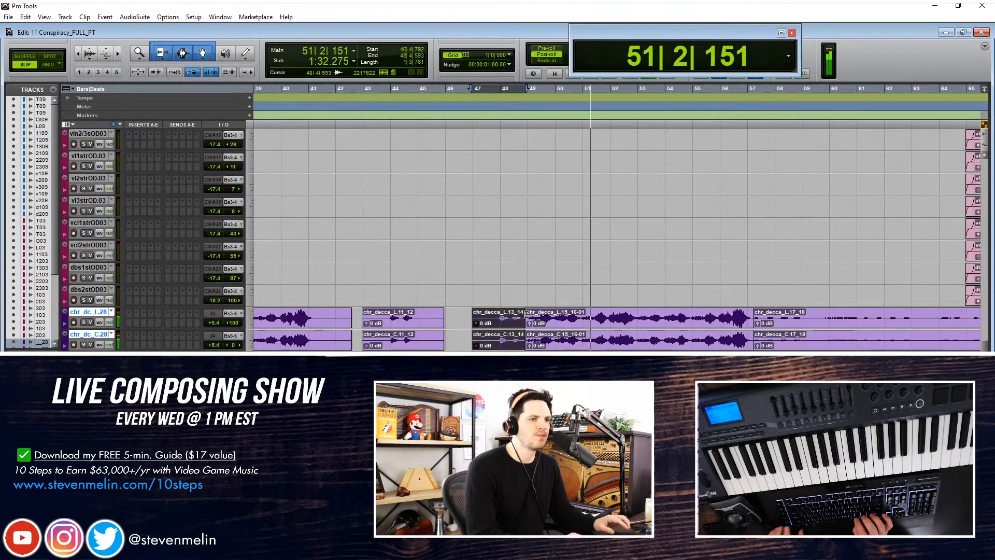
key(ctrl+bracketright)
key(ctrl+bracketright)
scroll(718, 346, right, 2)
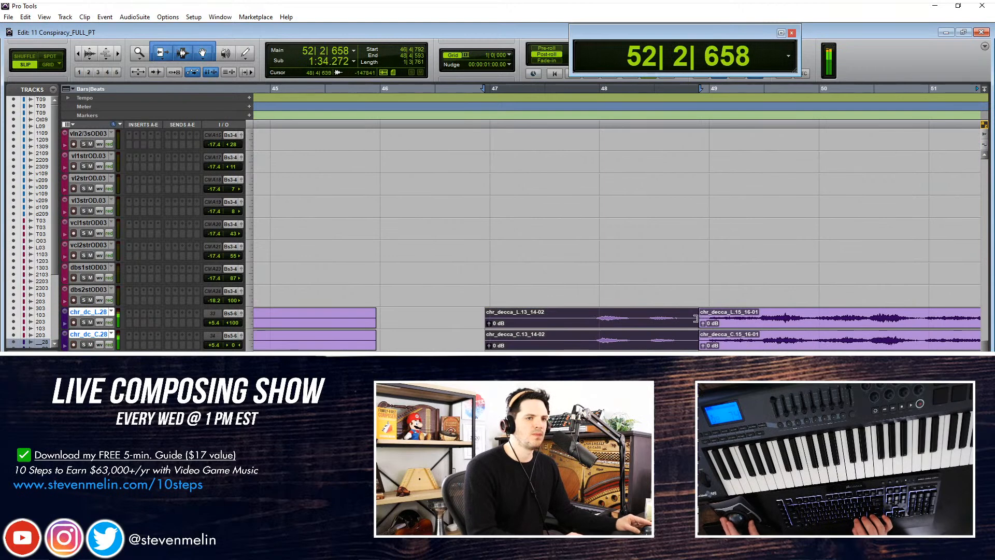
drag(702, 318, 718, 317)
Nudge the choir clips that follow the bar 49 crossfade slightly later, to start at 48|4|761
click(762, 327)
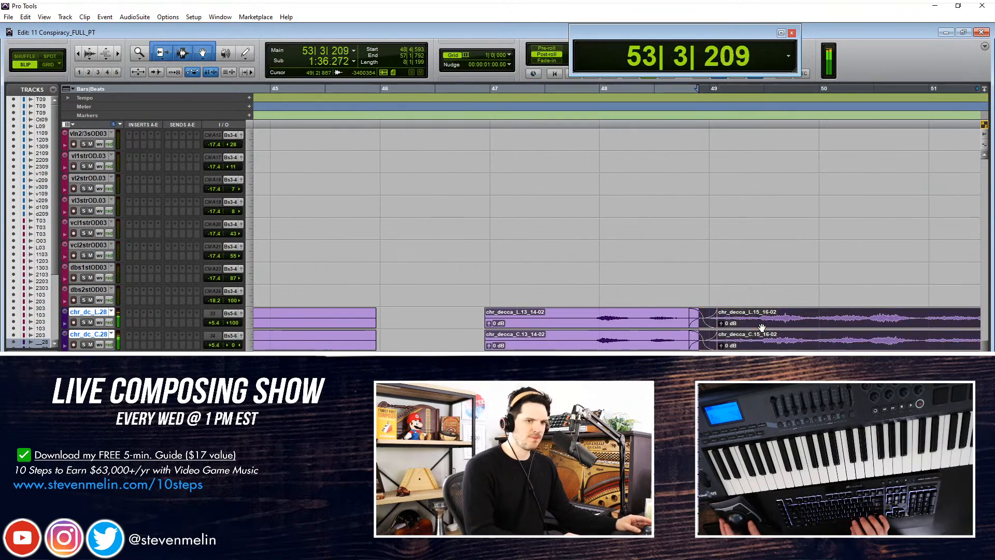
scroll(762, 328, up, 1)
key(ctrl+bracketright)
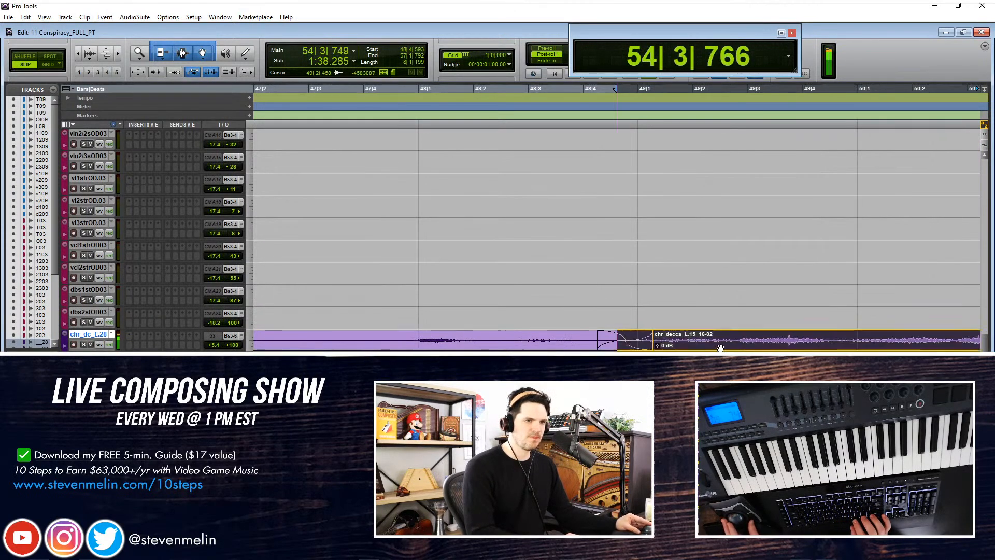
key(alt+KP_Add)
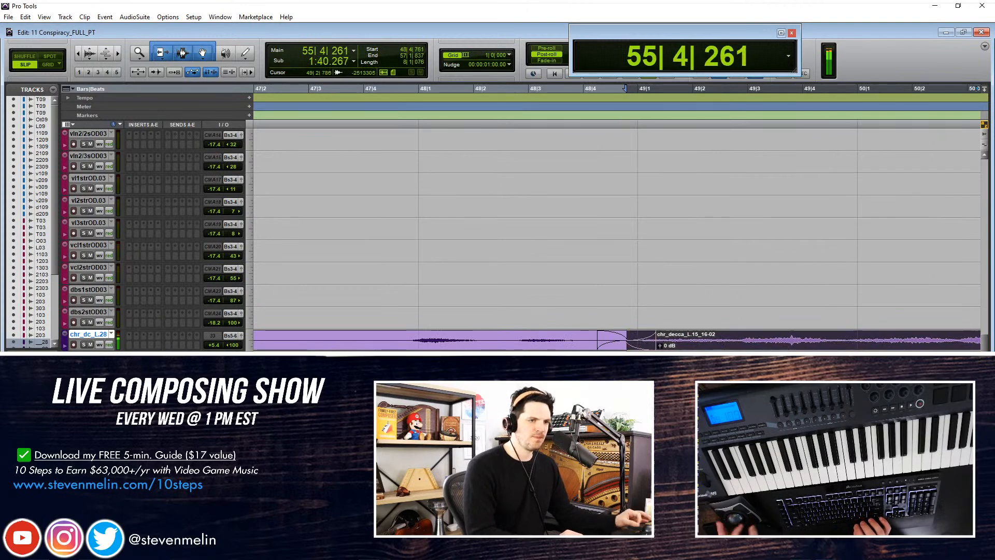
Stop playback, select the quiet choir clips starting in bar 57, and raise their clip gain to +7.5 dB
key(ctrl+bracketleft)
key(ctrl+bracketleft)
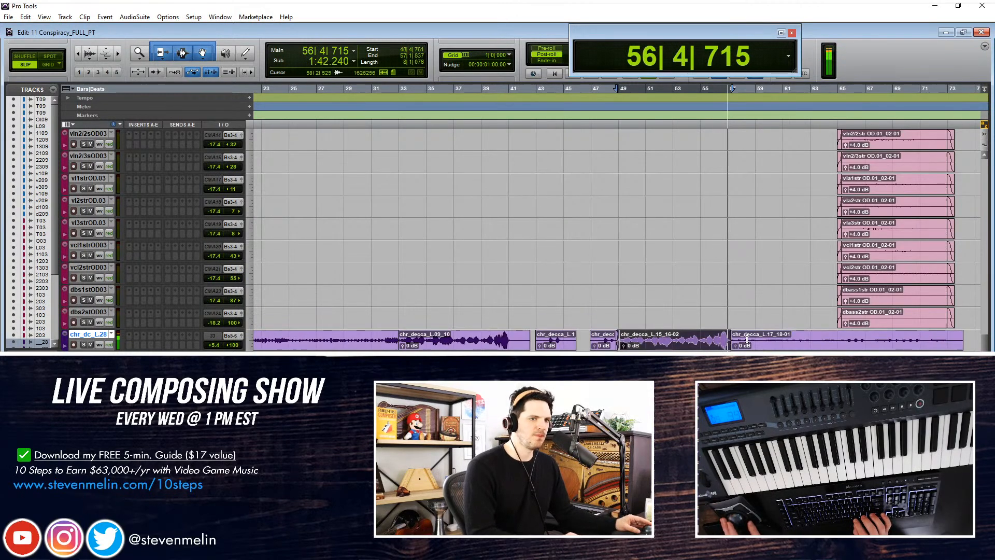
key(space)
click(685, 348)
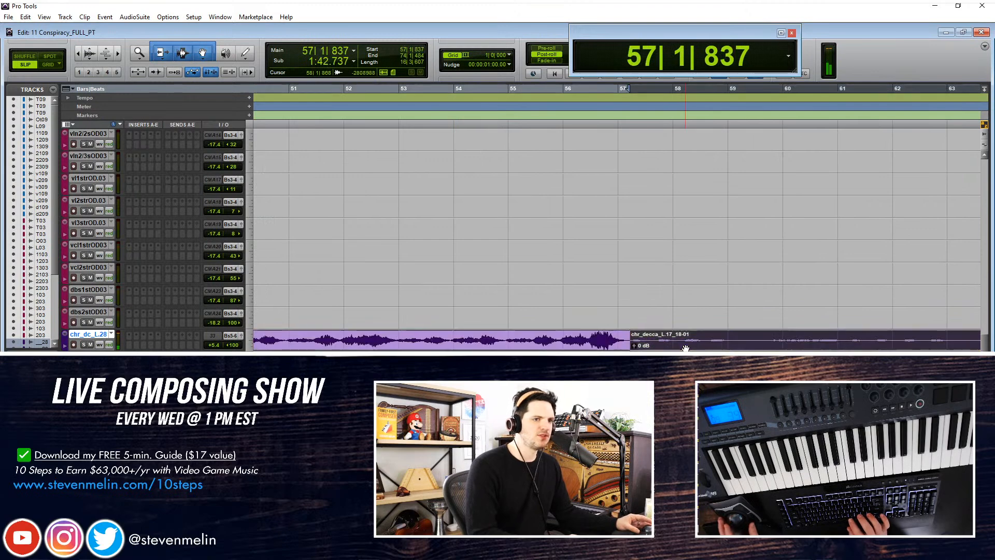
key(ctrl+bracketleft)
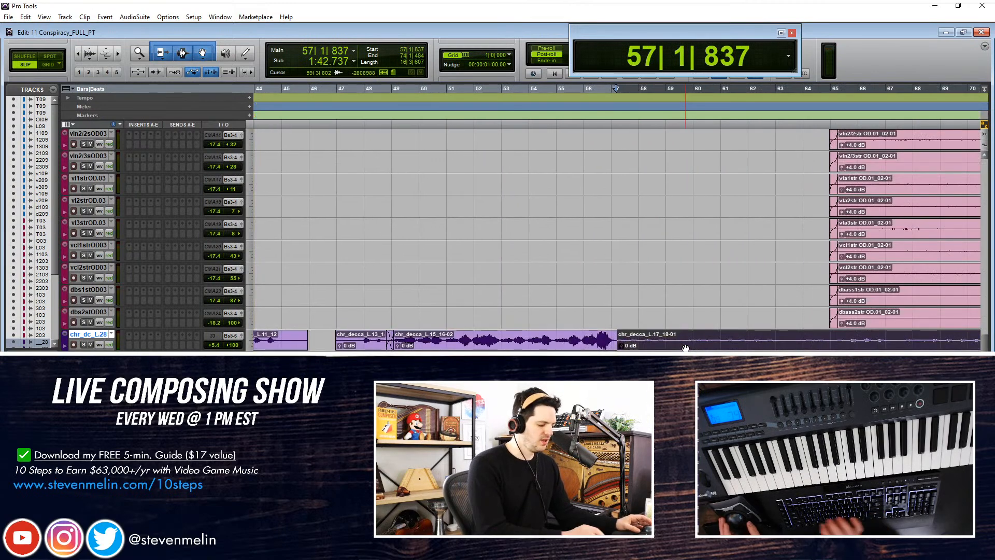
key(super+shift+Up)
key(super+shift+Up)
key(super+shift+Up)
key(super+shift+Up)
key(super+shift+Up)
key(super+shift+Up)
key(super+shift+Up)
Crossfade the choir clips across the join at bar 57 and play back from the start of bar 56
click(608, 337)
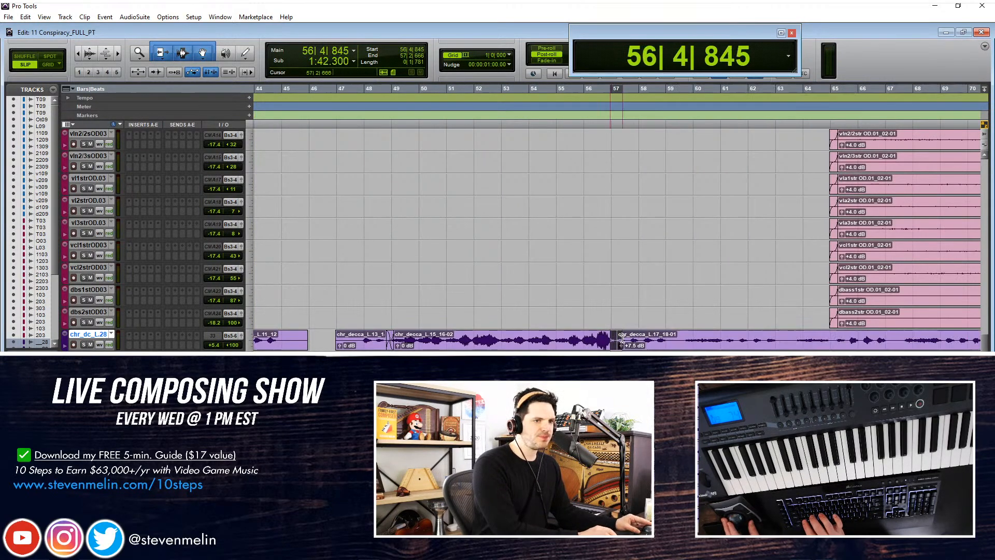
key(ctrl+f)
click(585, 335)
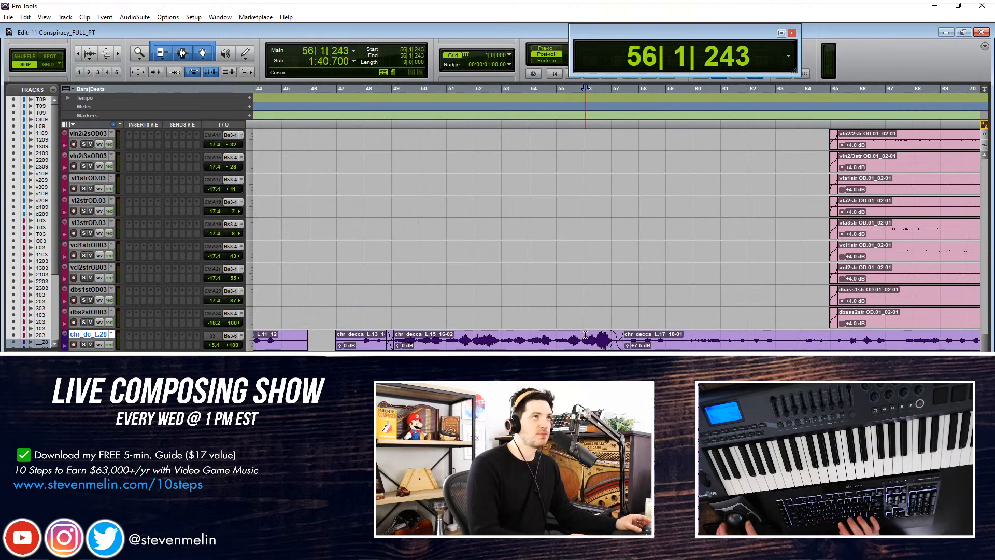
scroll(585, 335, down, 5)
key(space)
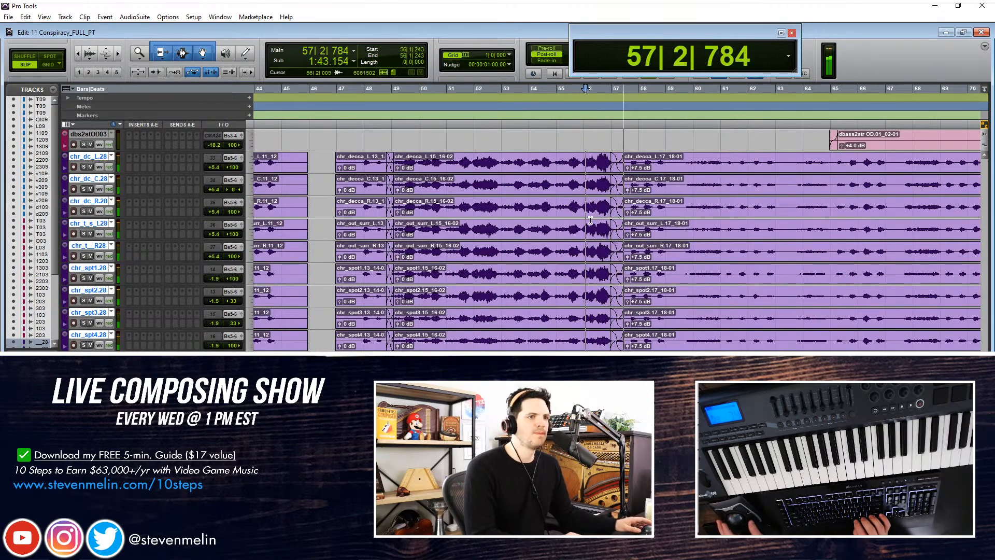
Select the choir clips after the bar 57 crossfade and raise their clip gain to +10.0 dB
click(669, 169)
key(super+shift+Up)
key(super+shift+Up)
key(super+shift+Up)
key(super+shift+Up)
key(super+shift+Up)
key(super+shift+Up)
key(super+shift+Up)
key(super+shift+Up)
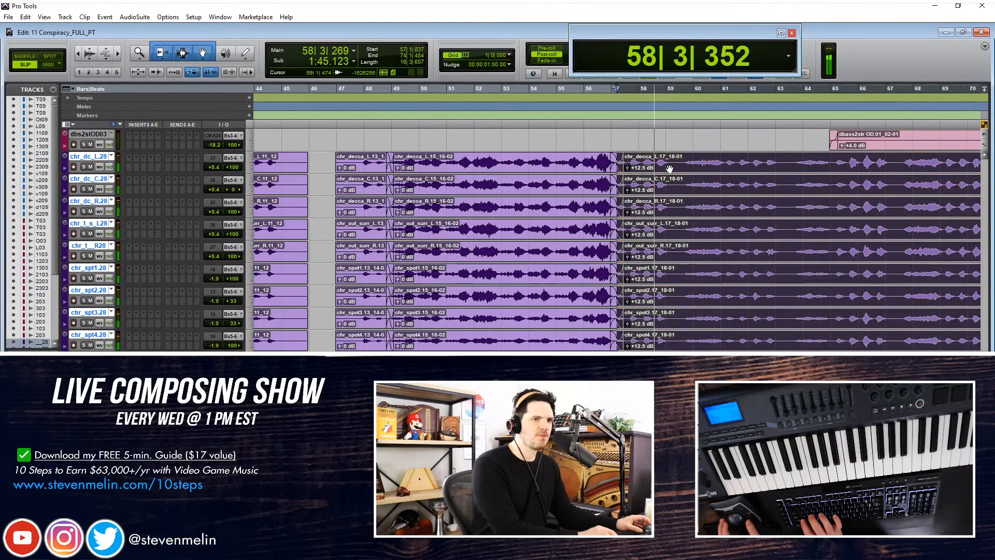
key(super+shift+Down)
key(super+shift+Down)
key(super+shift+Down)
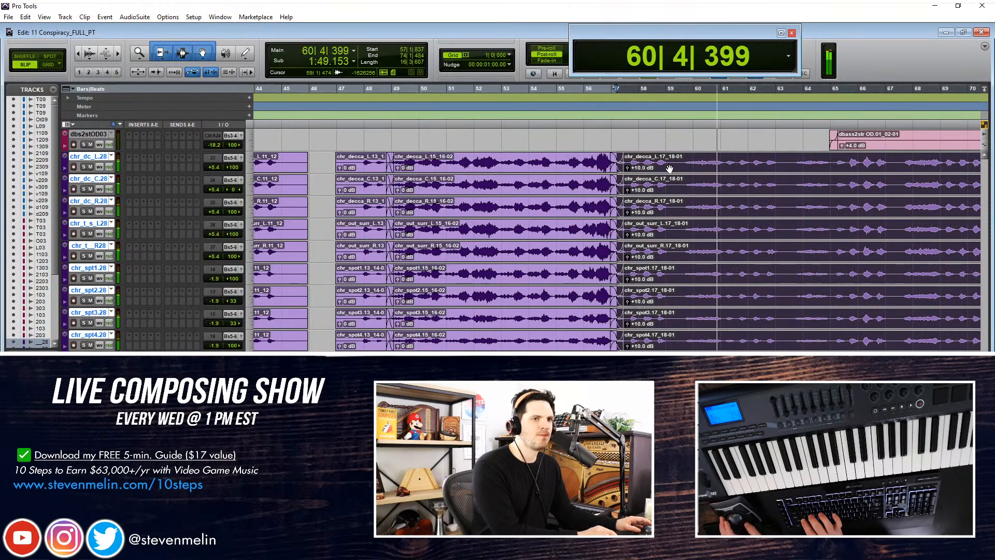
Nudge the choir clips after bar 57 later to start at 57|2|041, and play from the end of bar 56
scroll(670, 169, right, 5)
scroll(670, 169, up, 2)
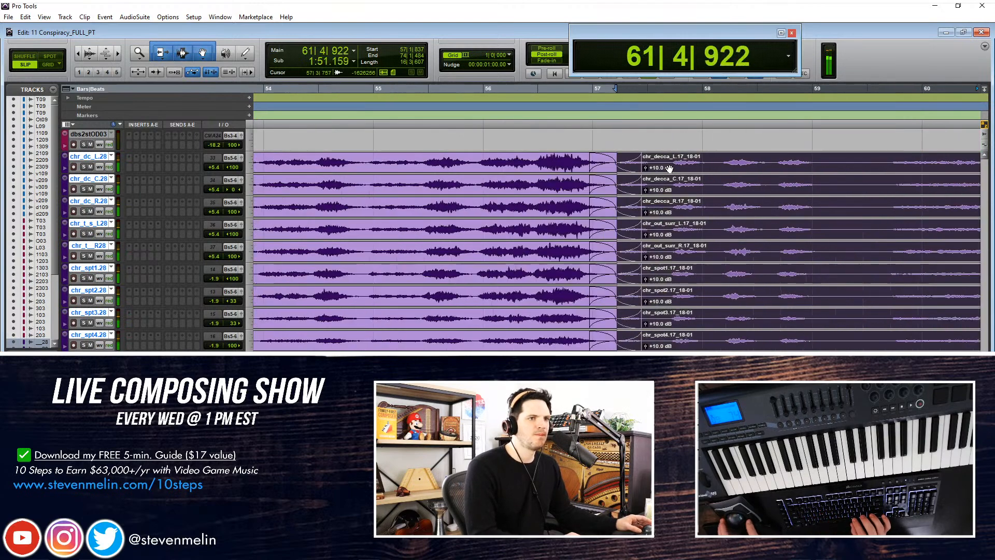
drag(680, 168, 684, 166)
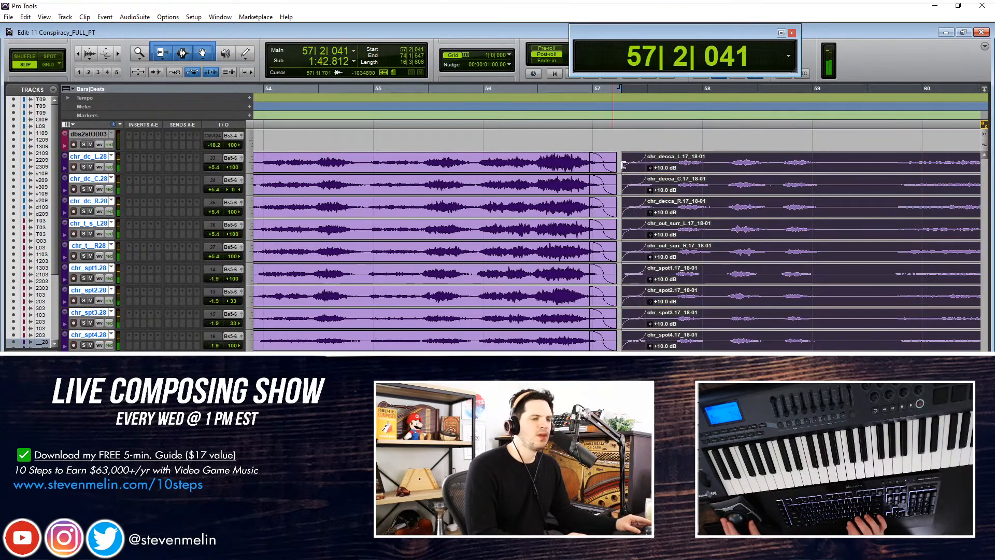
click(569, 160)
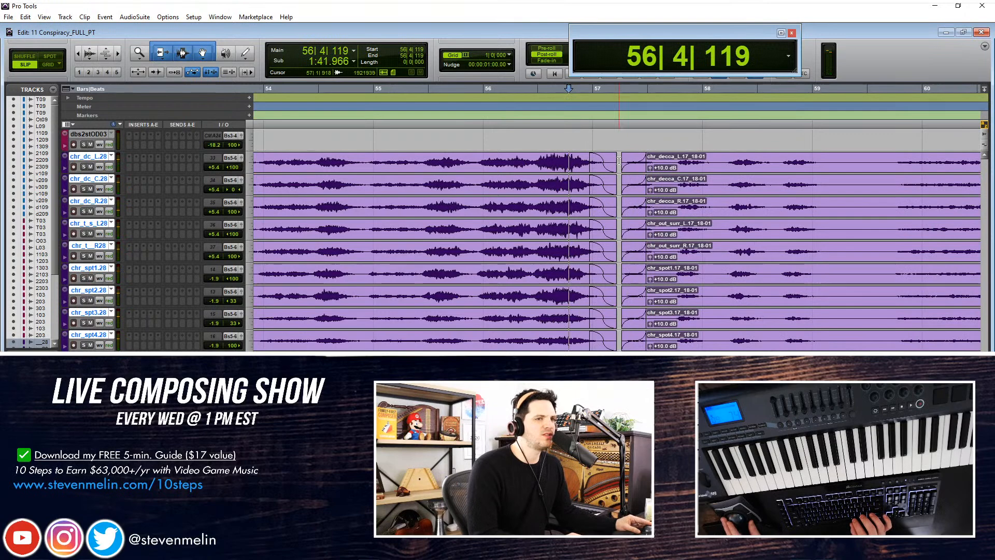
scroll(626, 170, right, 3)
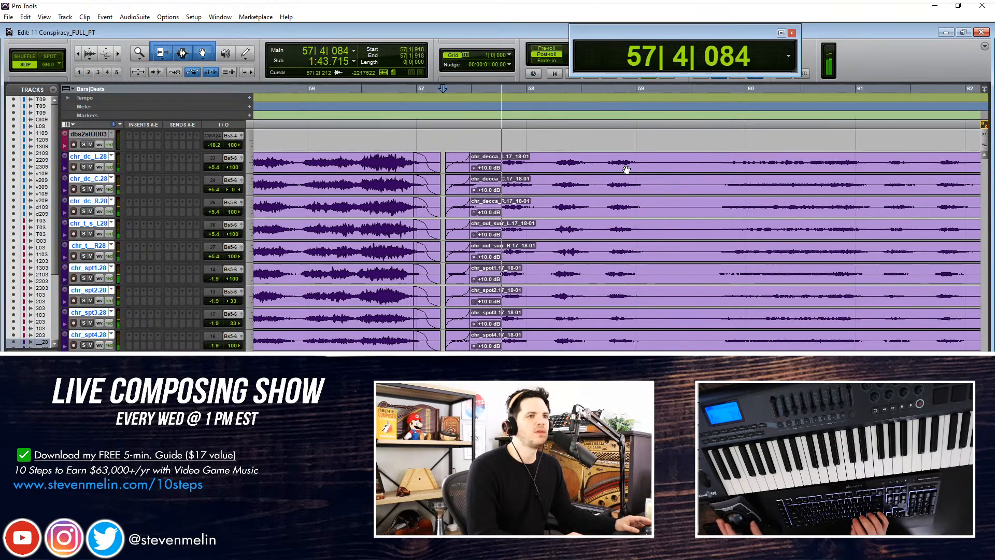
Lower the clip gain of the choir clips starting in bar 57 to +7.5 dB
click(562, 169)
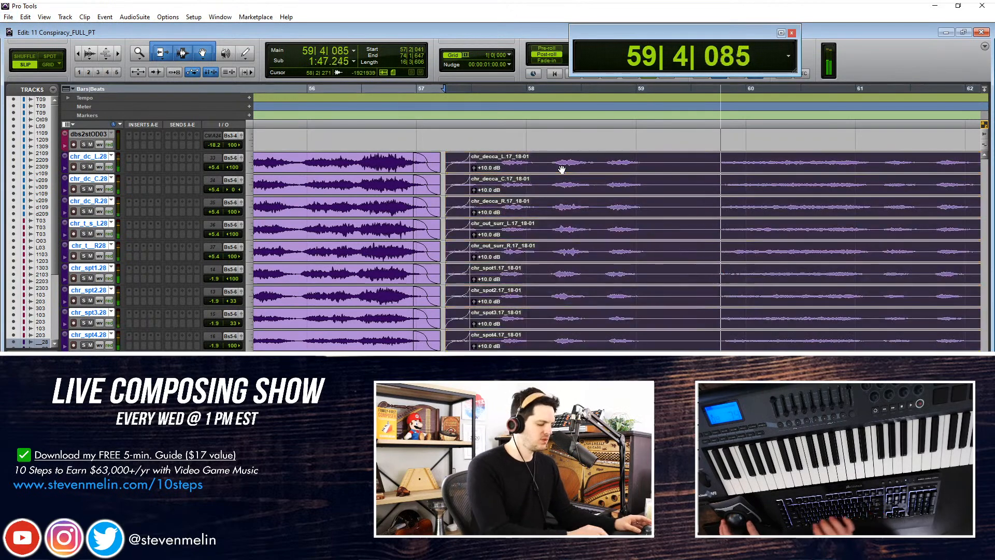
key(ctrl+shift+Down)
key(ctrl+shift+Down)
key(ctrl+shift+Down)
key(ctrl+shift+Down)
key(ctrl+shift+Down)
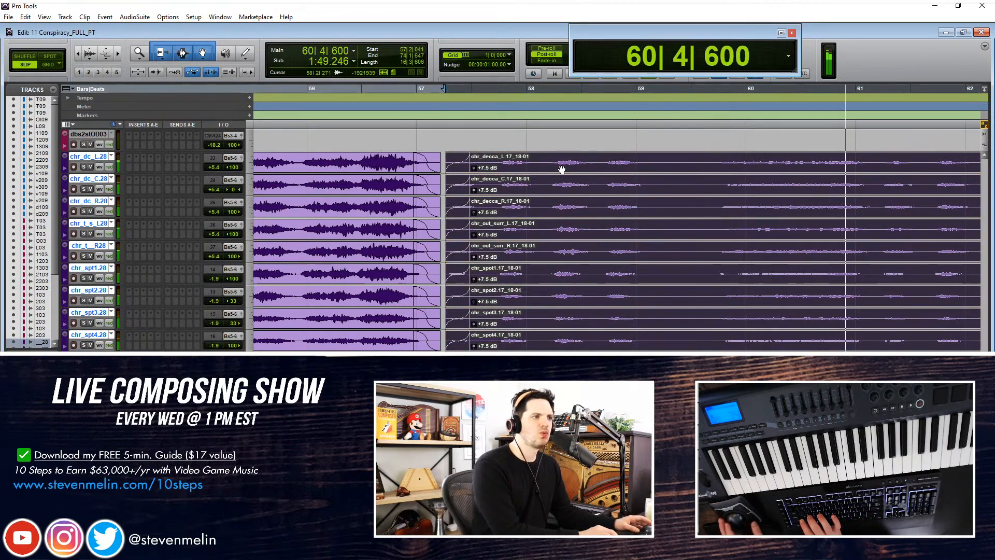
Nudge the choir clips in bar 57 later to start at 57|2|149 while following playback into bar 65
scroll(569, 204, right, 4)
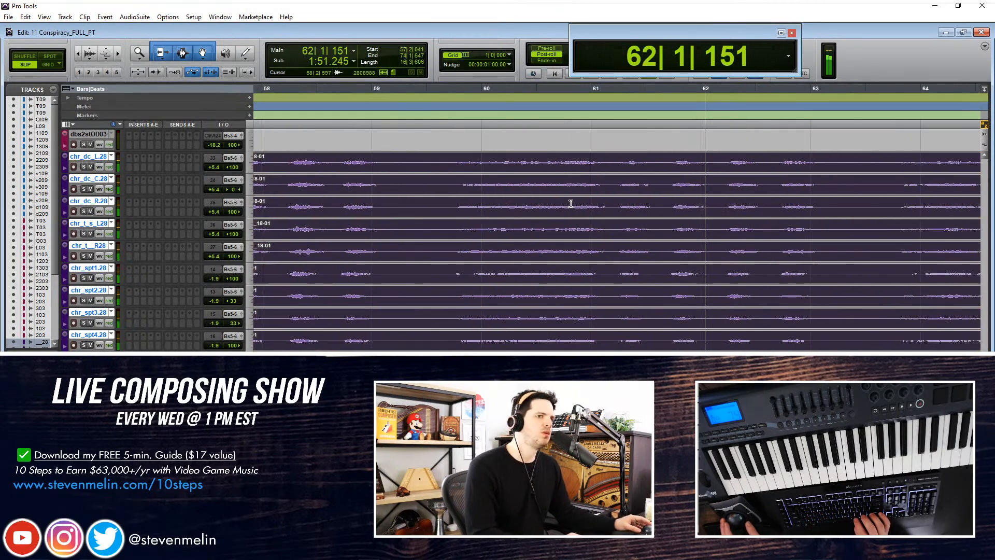
scroll(629, 165, right, 2)
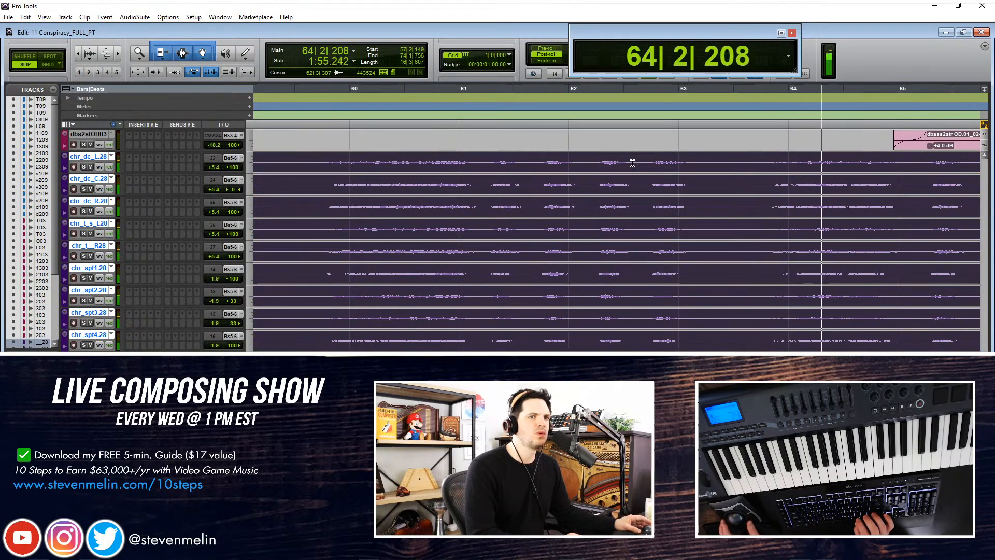
scroll(633, 165, right, 3)
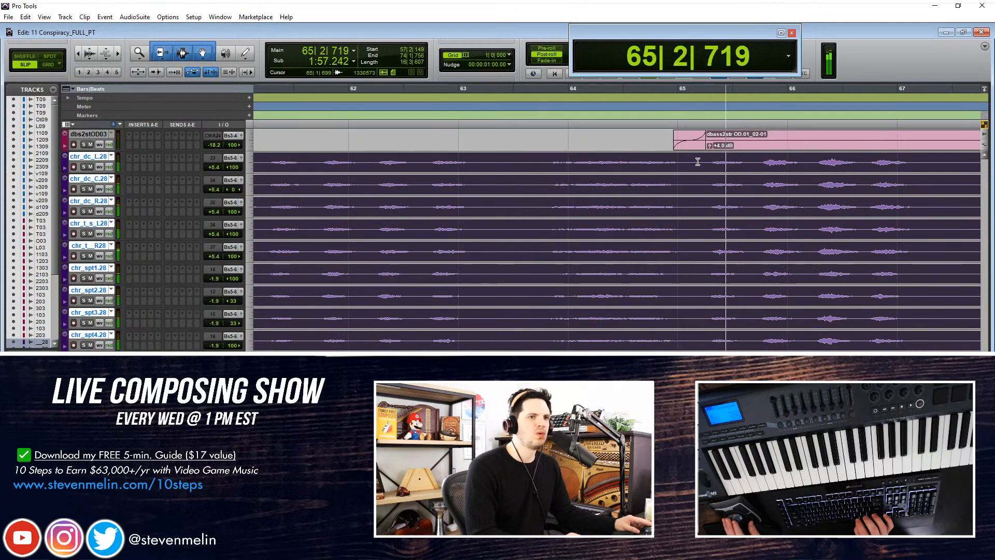
Split the choir clips in bar 65 and nudge the part after the split earlier, to start at 65|1|925
click(711, 162)
key(ctrl+bracketright)
drag(701, 167, 695, 168)
key(ctrl+bracketleft)
key(ctrl+bracketleft)
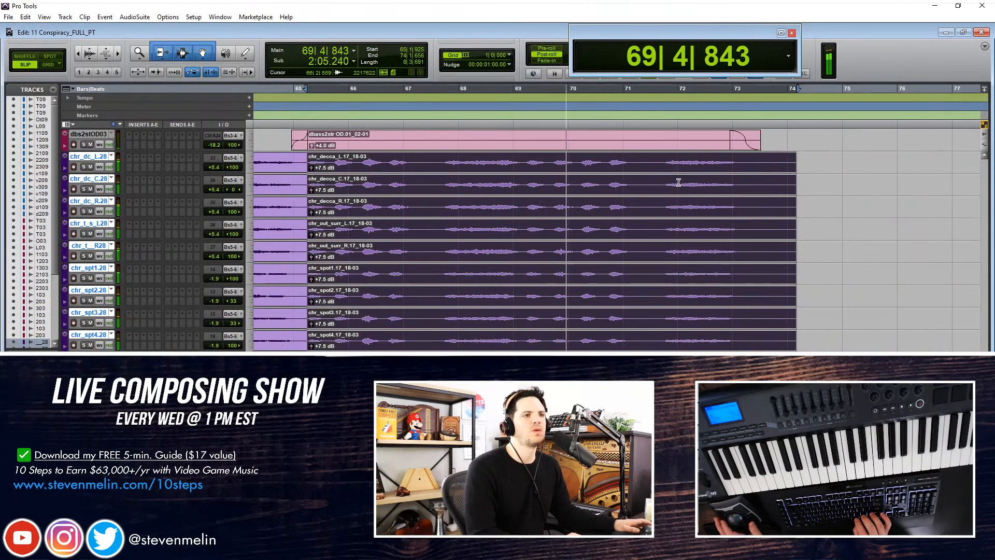
Nudge the choir clips after the bar 65 split slightly later, to start at 65|2|002
key(ctrl+])
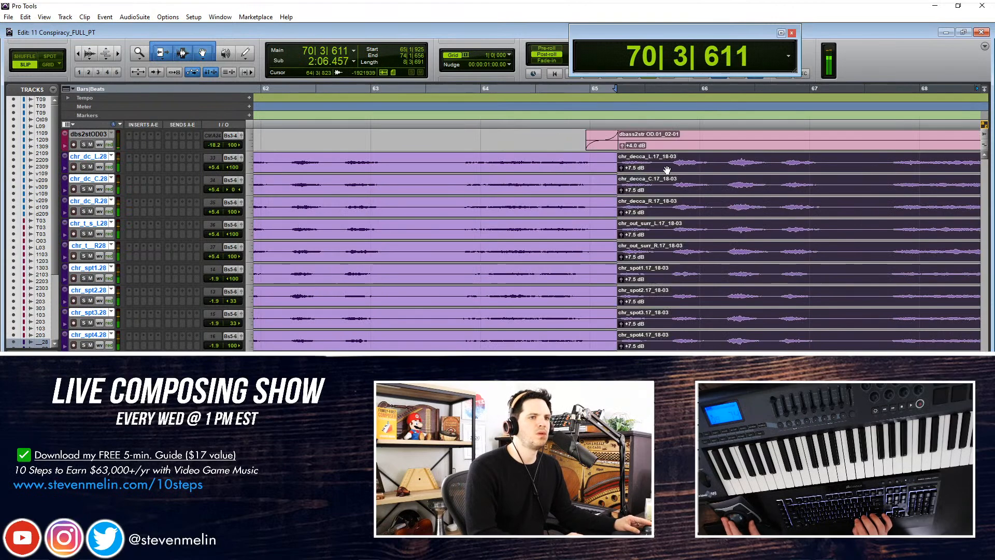
key(ctrl+])
drag(669, 164, 670, 170)
key(ctrl+[)
key(ctrl+[)
key(ctrl+[)
key(ctrl+[)
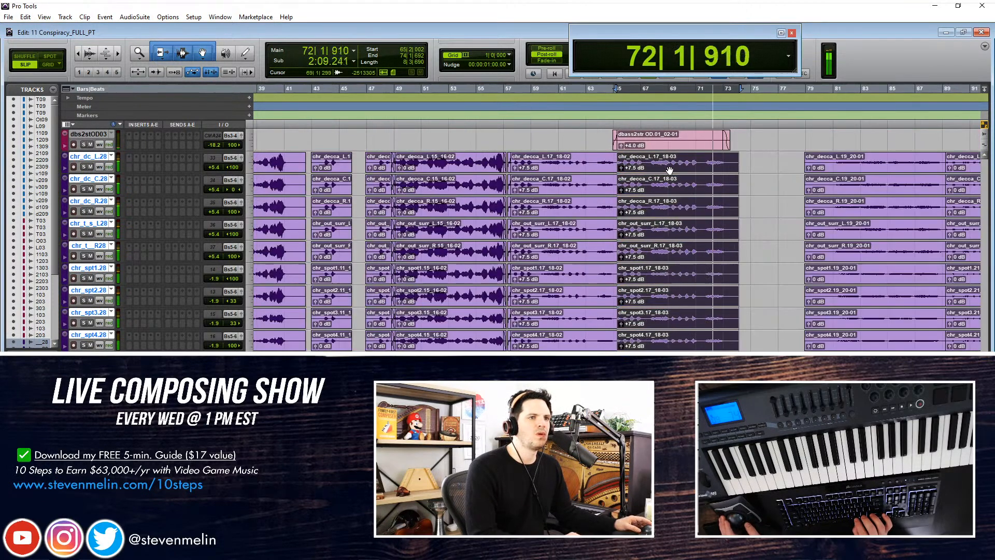
key(ctrl+])
key(ctrl+])
key(ctrl+[)
key(ctrl+[)
Select the overdub string clips between bars 65 and 73, set their clip gain to +6.5 dB, and stop playback
scroll(670, 172, up, 4)
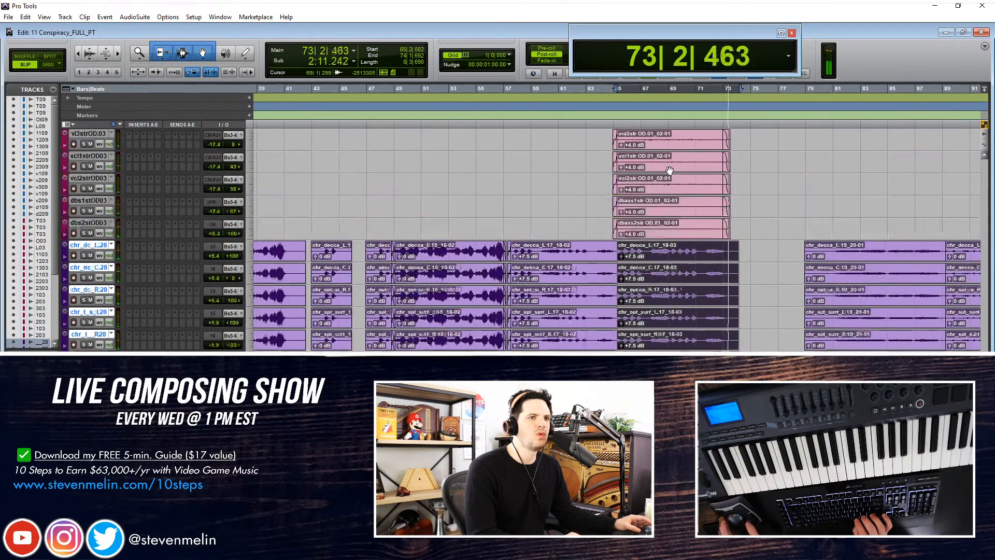
click(669, 191)
scroll(668, 191, up, 13)
key(space)
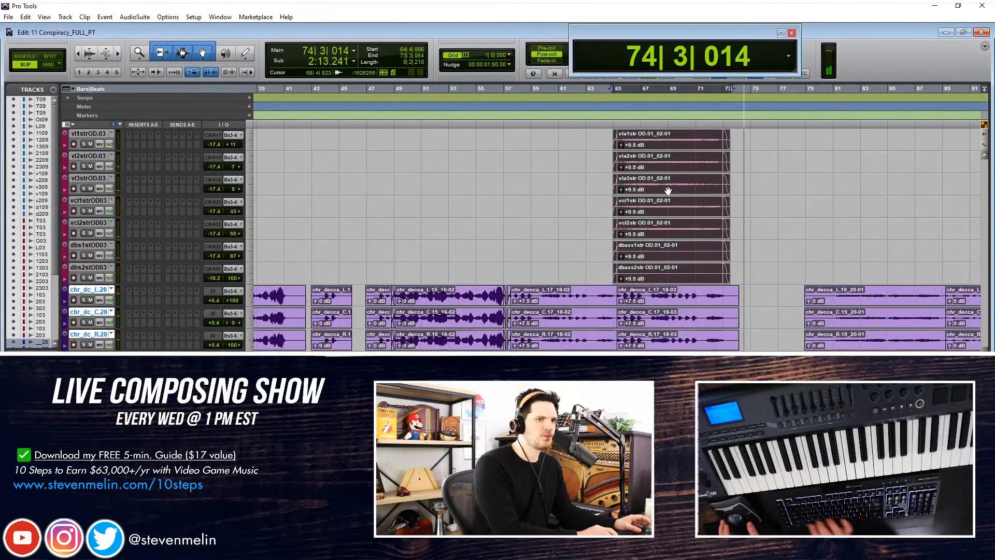
scroll(653, 199, down, 4)
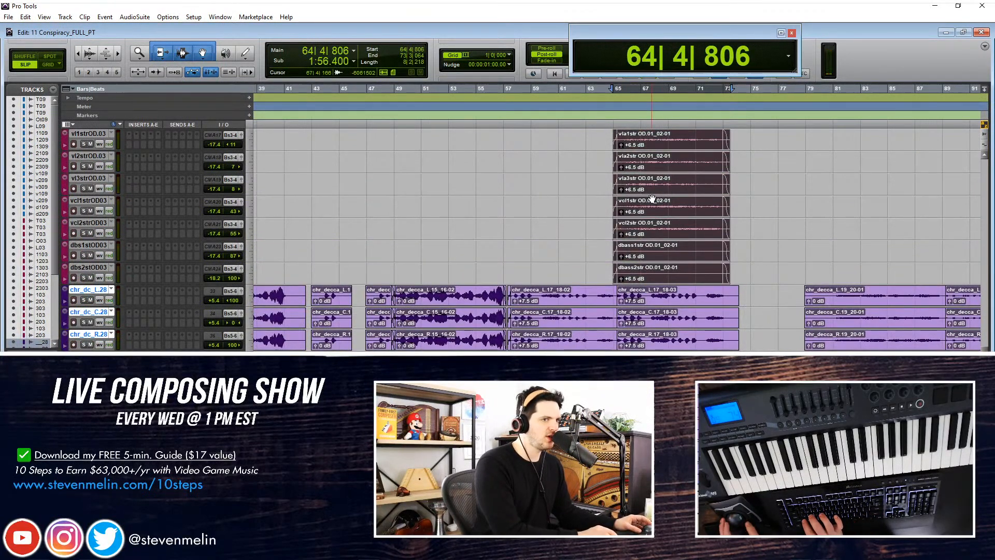
Set the overdub string clips' gain to +6.0 dB and place the playback start in bar 64
click(598, 181)
click(607, 181)
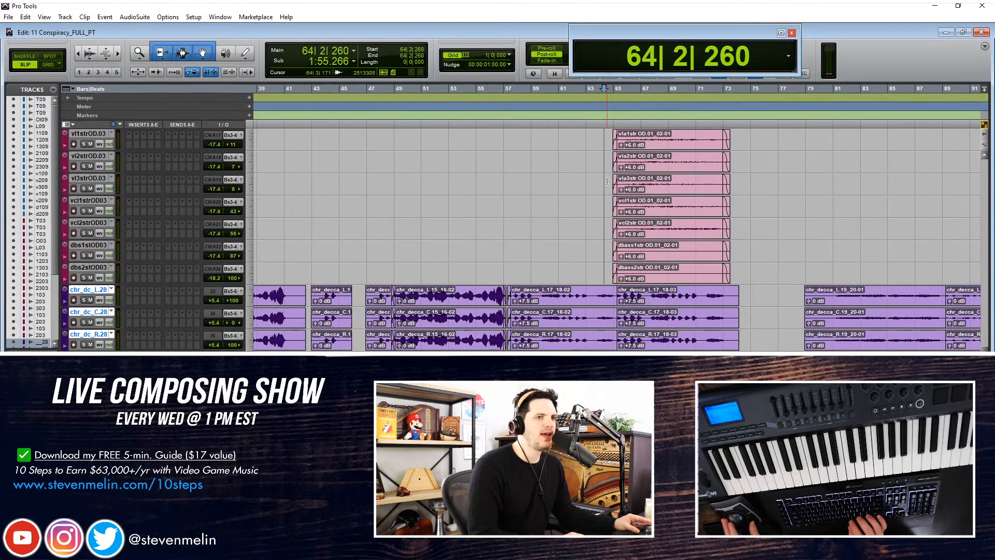
key(ctrl+])
key(ctrl+])
key(space)
click(618, 177)
click(595, 180)
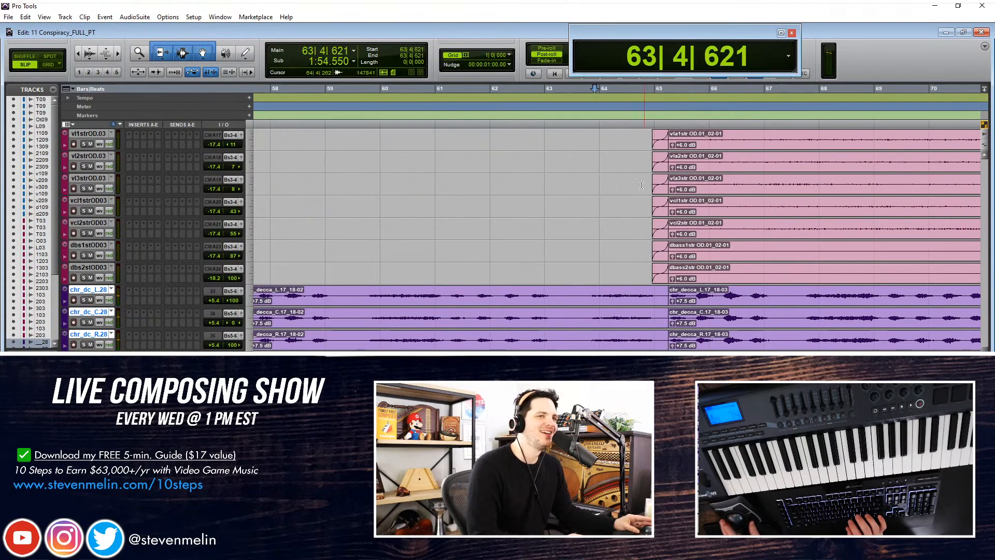
click(616, 175)
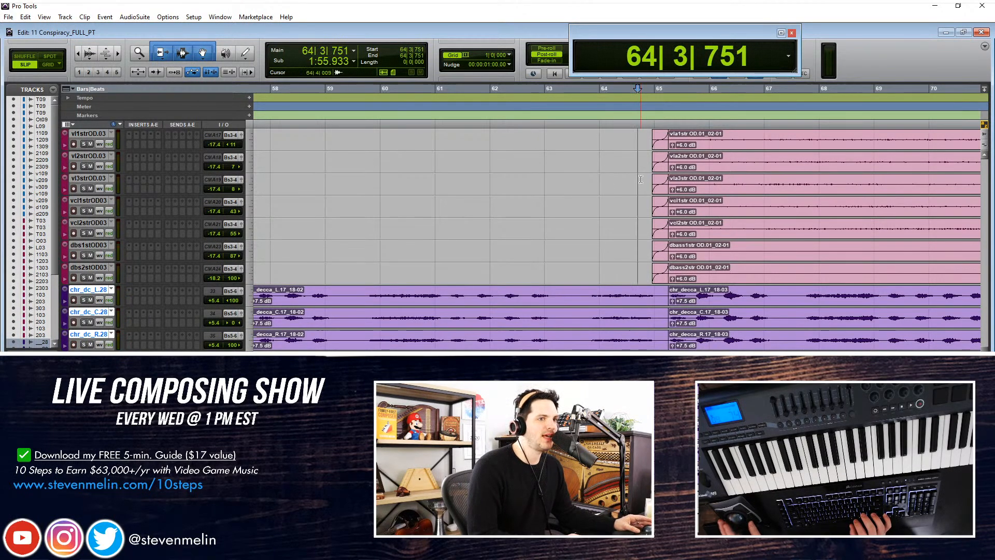
Play back from bar 64 and follow the overdub string and choir clips through to bar 74
key(space)
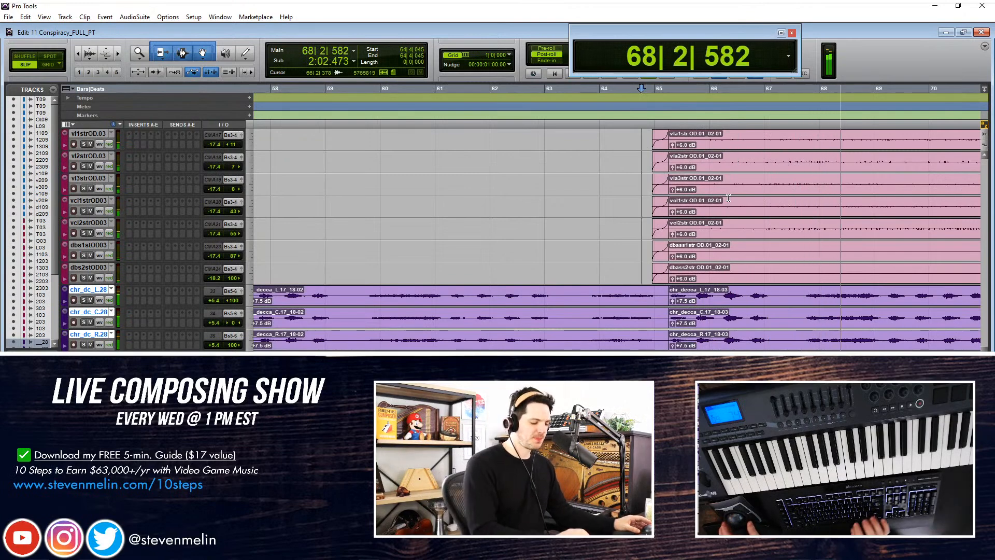
scroll(728, 198, right, 2)
scroll(729, 198, down, 1)
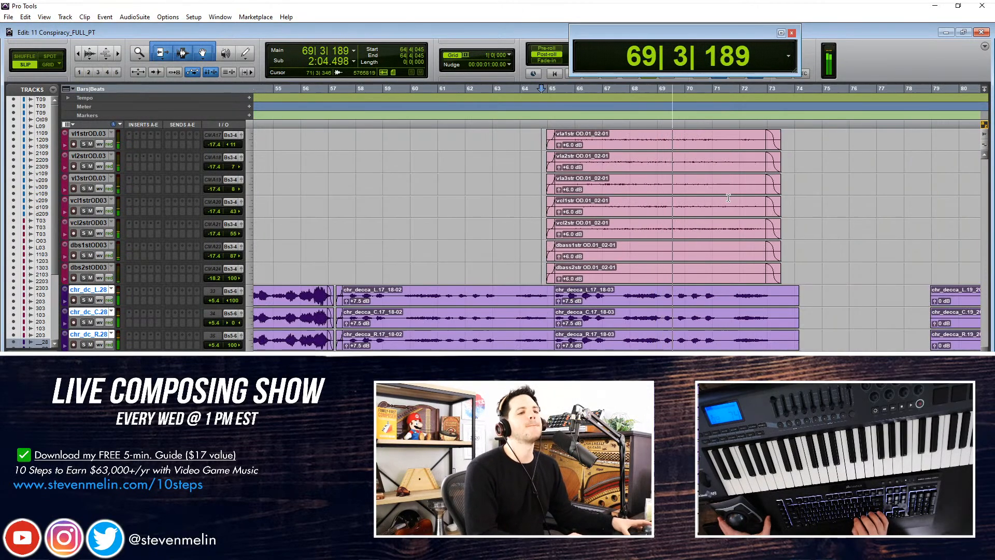
scroll(728, 198, right, 2)
scroll(728, 198, down, 2)
scroll(728, 198, right, 1)
scroll(729, 198, right, 1)
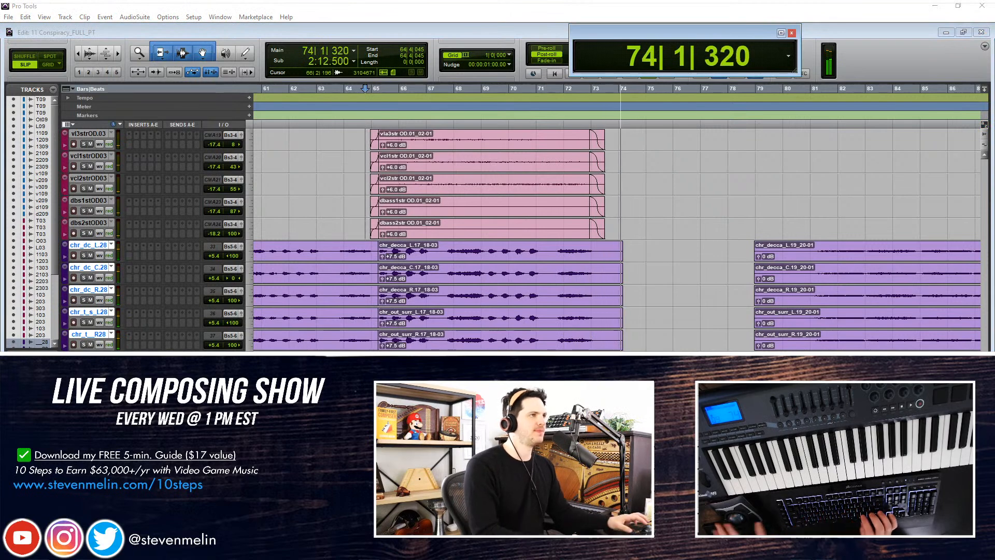
Play from bar 77 and cut away the start of the choir clips so they begin at 81|1|060
scroll(541, 247, right, 4)
click(525, 243)
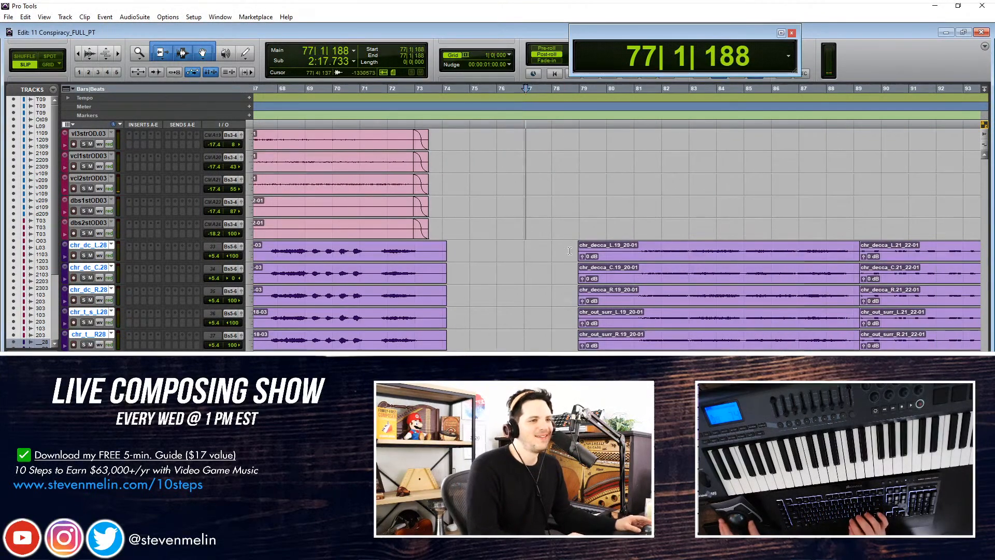
key(space)
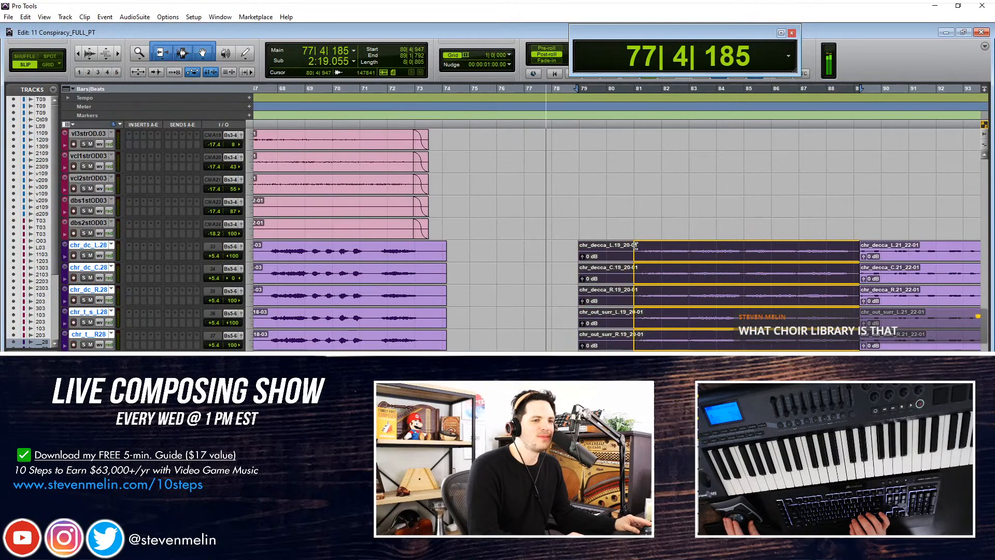
click(633, 256)
key(ctrl+])
key(space)
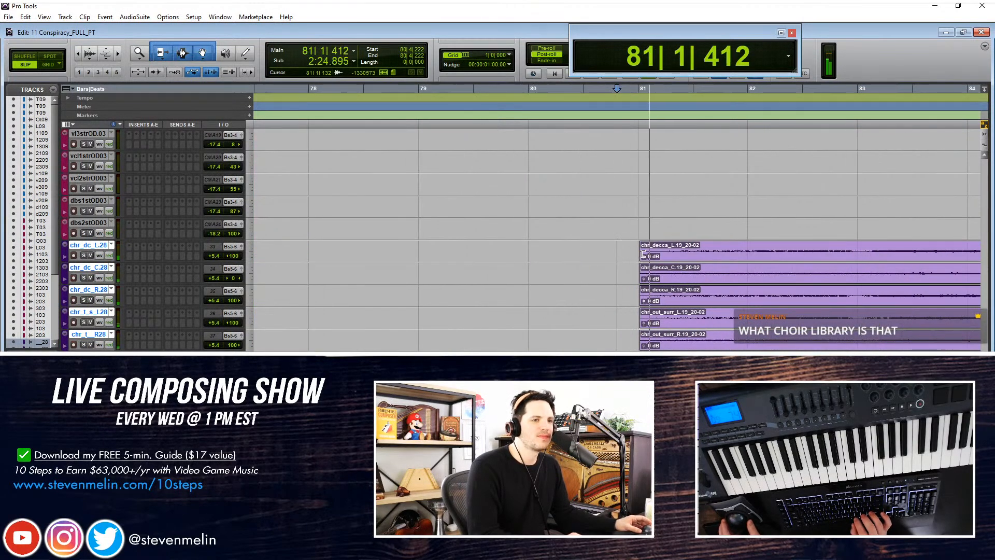
key(ctrl+])
key(ctrl+[)
key(space)
Select the choir clips starting in bar 81 and set their clip gain to +7.0 dB
click(586, 249)
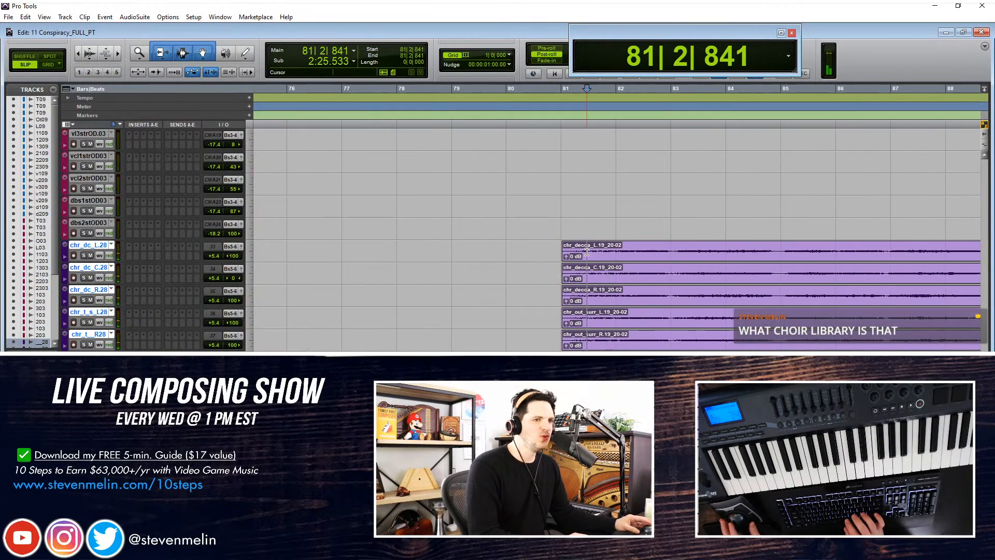
click(591, 259)
scroll(591, 260, up, 12)
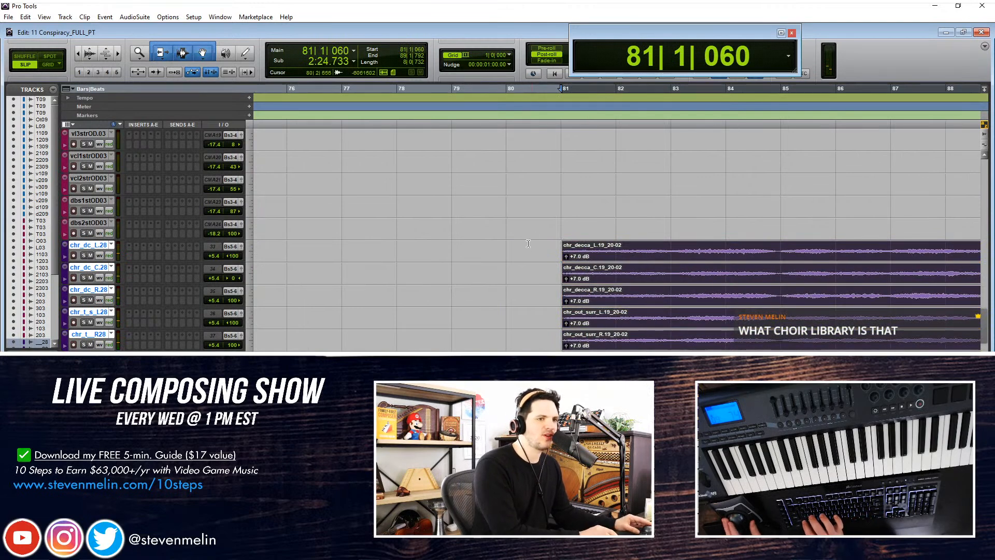
Add a fade-in across the start of the choir clips in bar 81 and play it back from bar 80
click(528, 248)
drag(556, 247, 601, 247)
key(f)
click(531, 247)
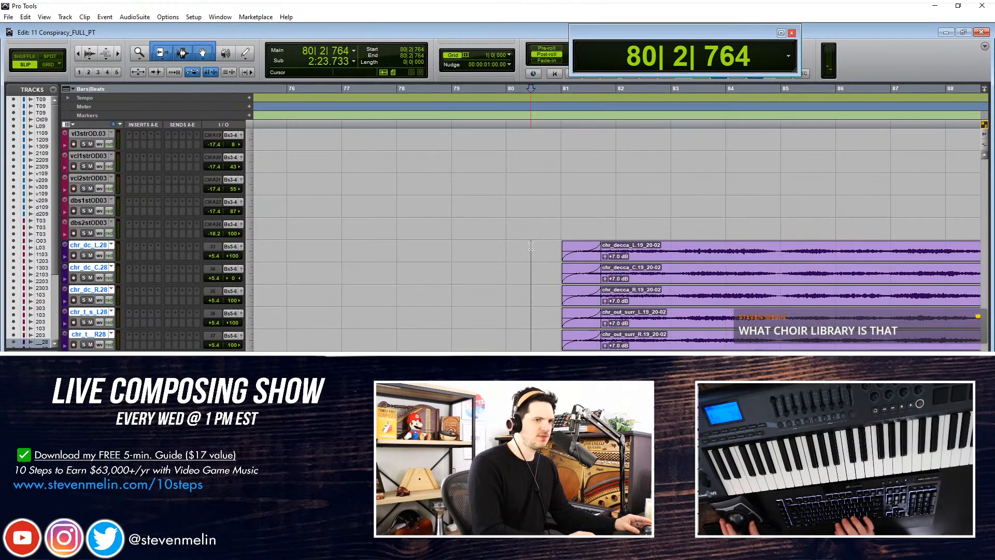
key(ctrl+[)
key(space)
scroll(607, 249, down, 1)
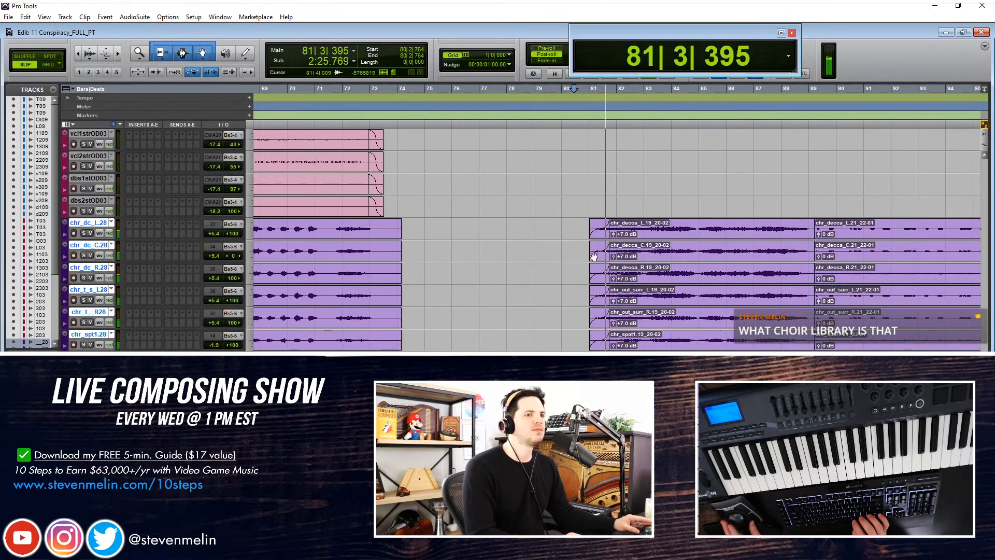
Extend the faded start of the choir clips earlier, to just before bar 81, and resume playback from there
click(591, 230)
drag(591, 230, 583, 228)
click(592, 209)
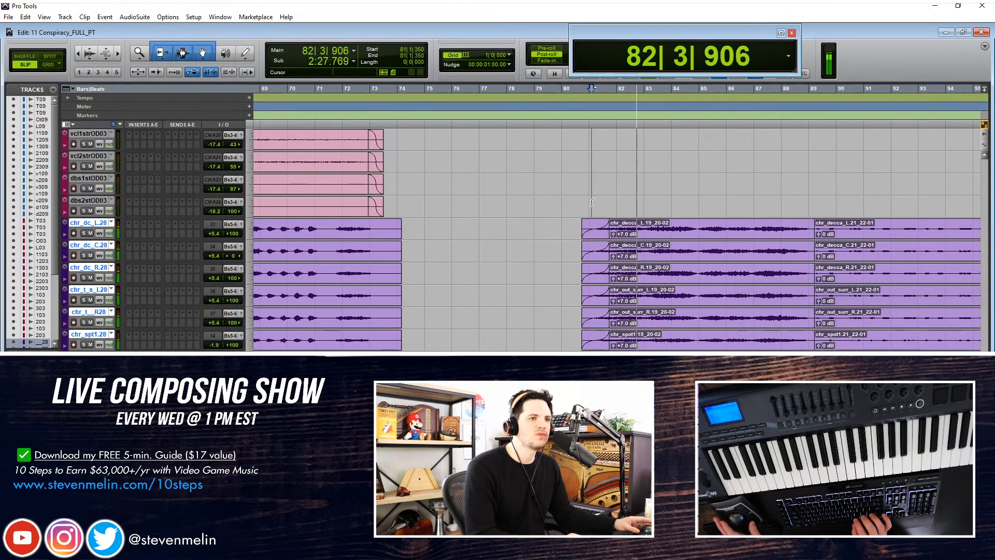
Crossfade the choir clips across the boundary at bar 89 and set the following clips' gain to +7.0 dB
scroll(570, 223, right, 3)
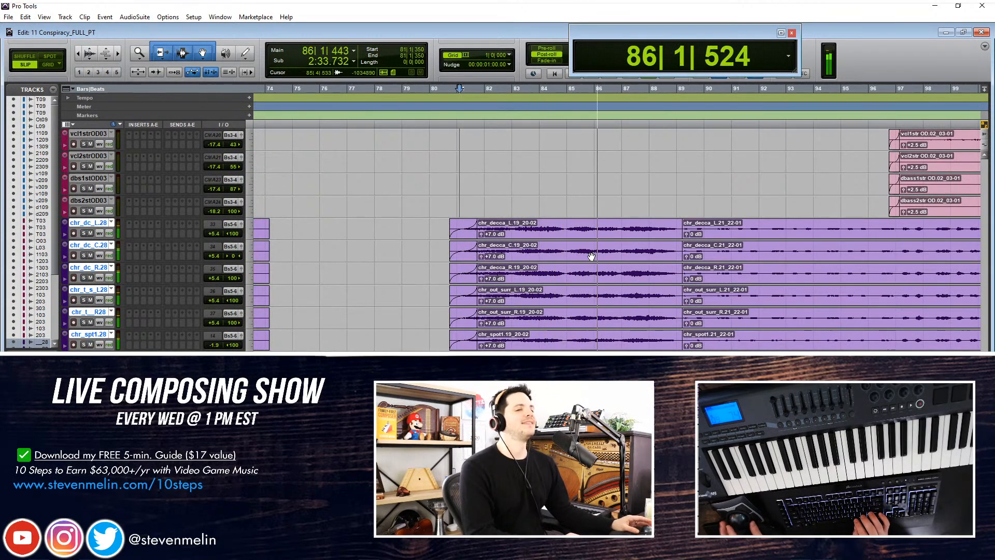
scroll(590, 261, right, 3)
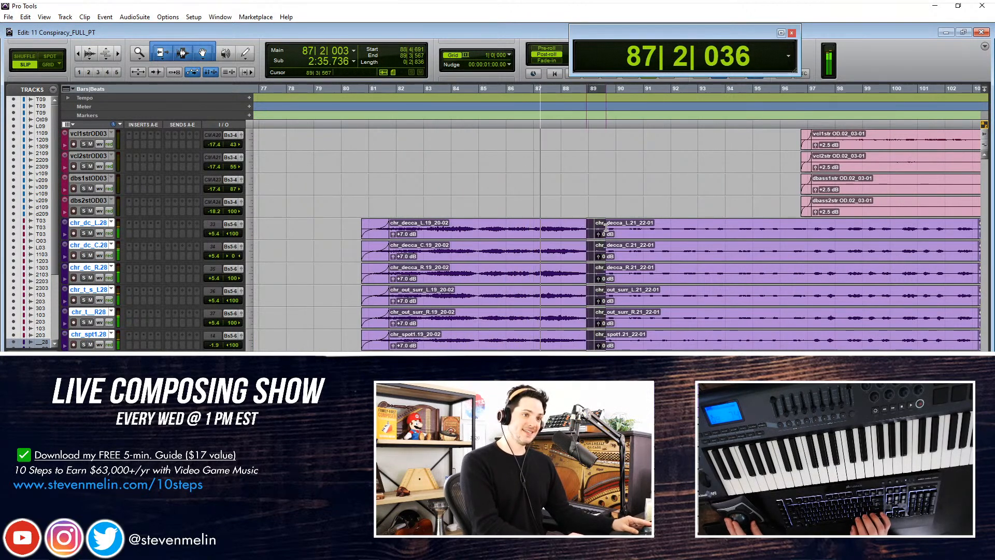
click(635, 235)
key(ctrl+v)
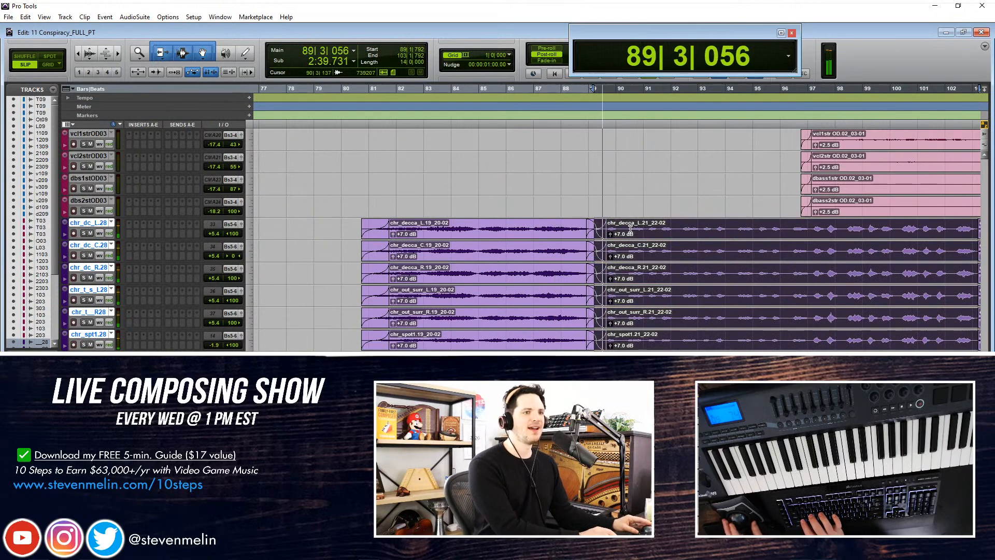
Listen to the choir entry after bar 89, replaying the crossfade from the end of bar 88
click(630, 226)
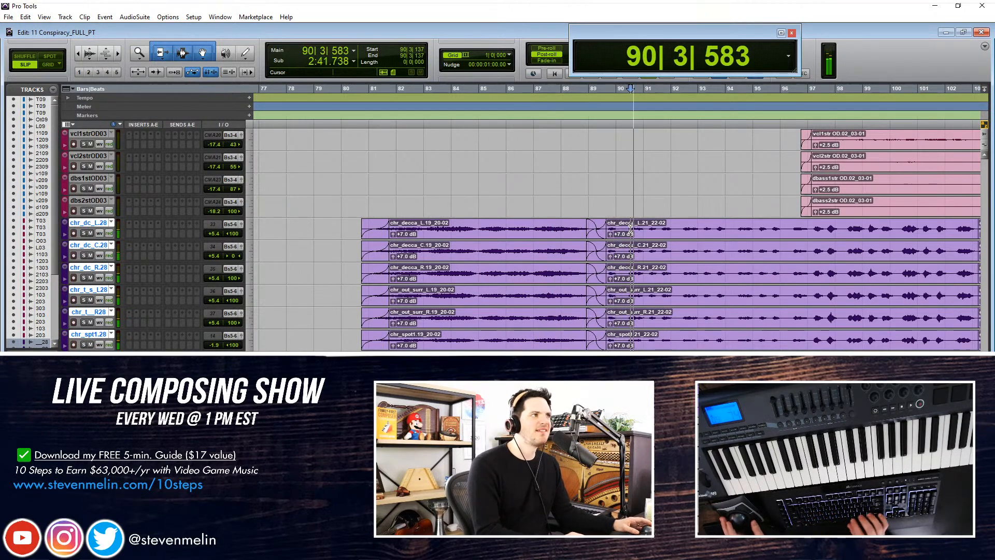
key(ctrl+bracketright)
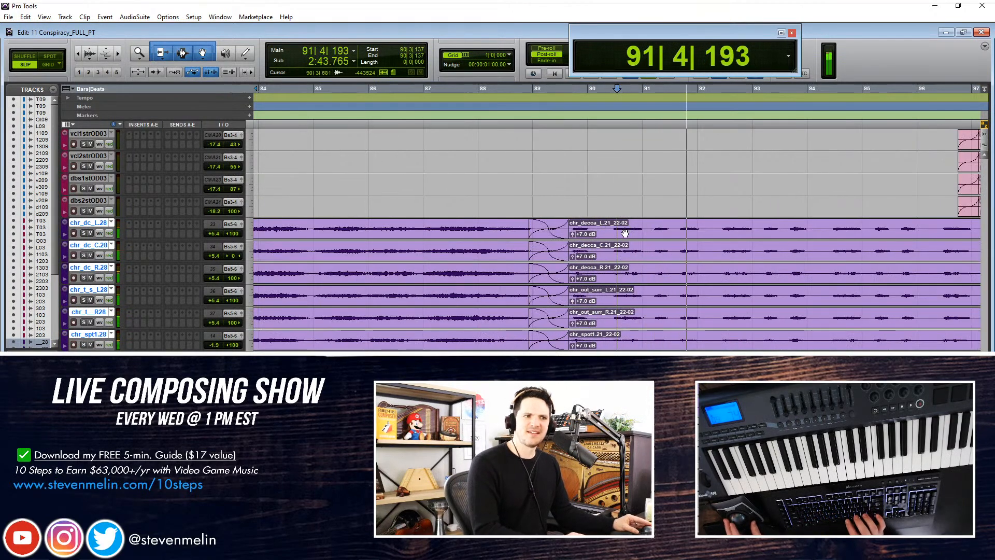
click(625, 234)
key(ctrl+bracketright)
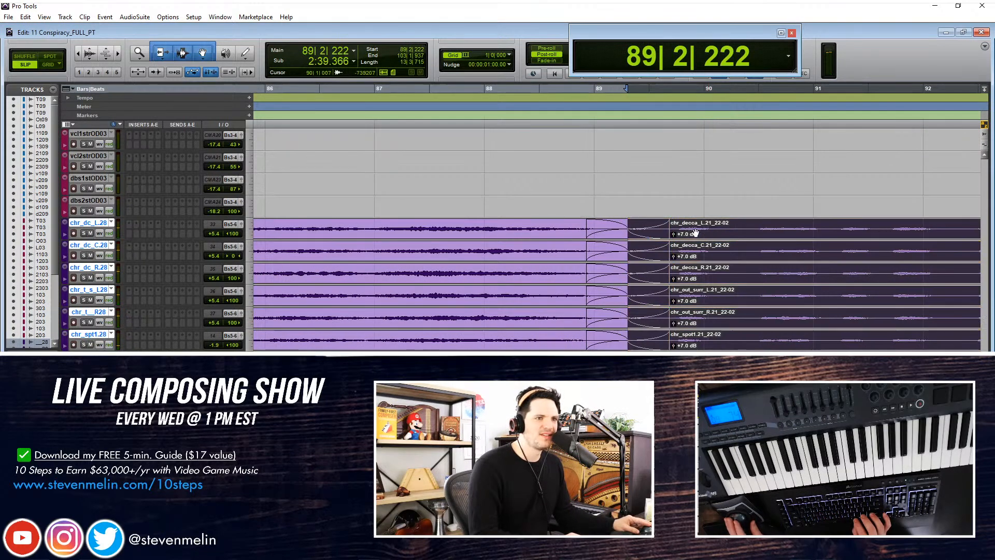
click(577, 226)
key(space)
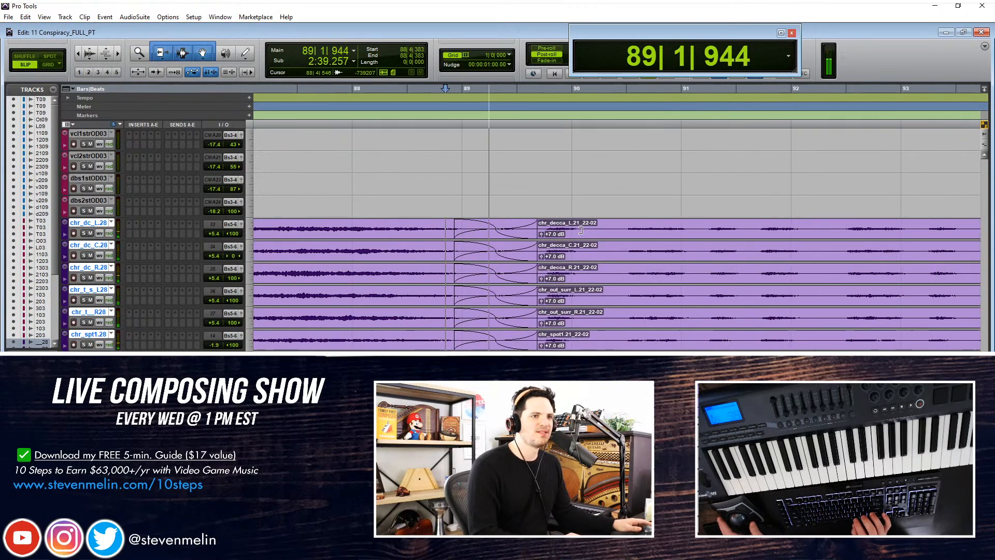
key(space)
Select the choir clips after the bar 89 crossfade and set their clip gain to +9.0 dB
click(605, 236)
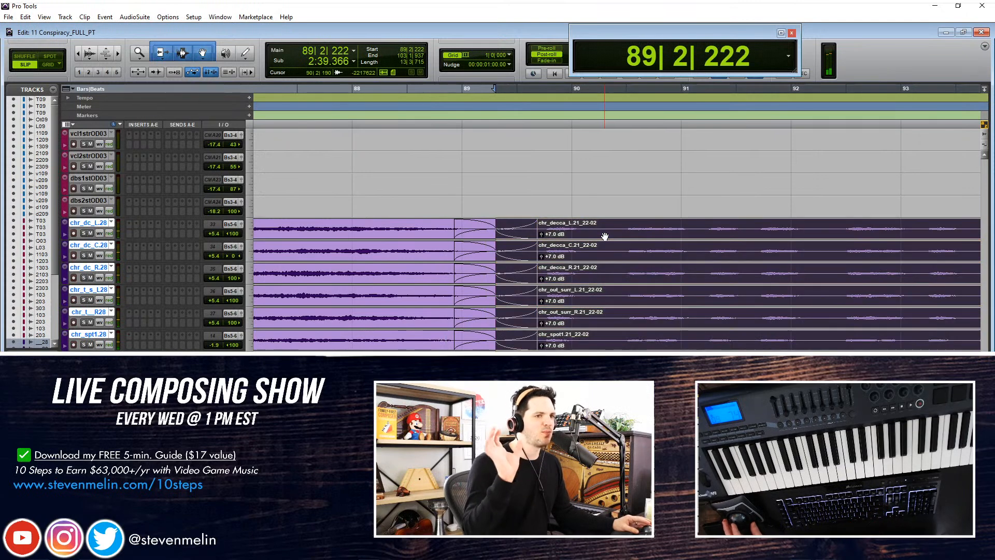
key(ctrl+shift+Up)
key(ctrl+shift+Up)
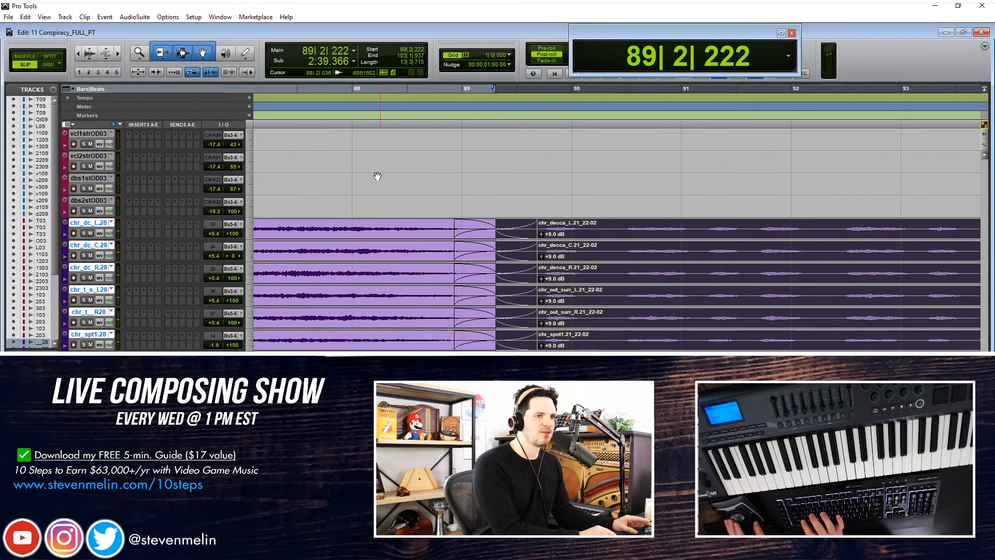
Reposition the playback start within bar 88 and audition the choir crossfade into bar 89
click(431, 225)
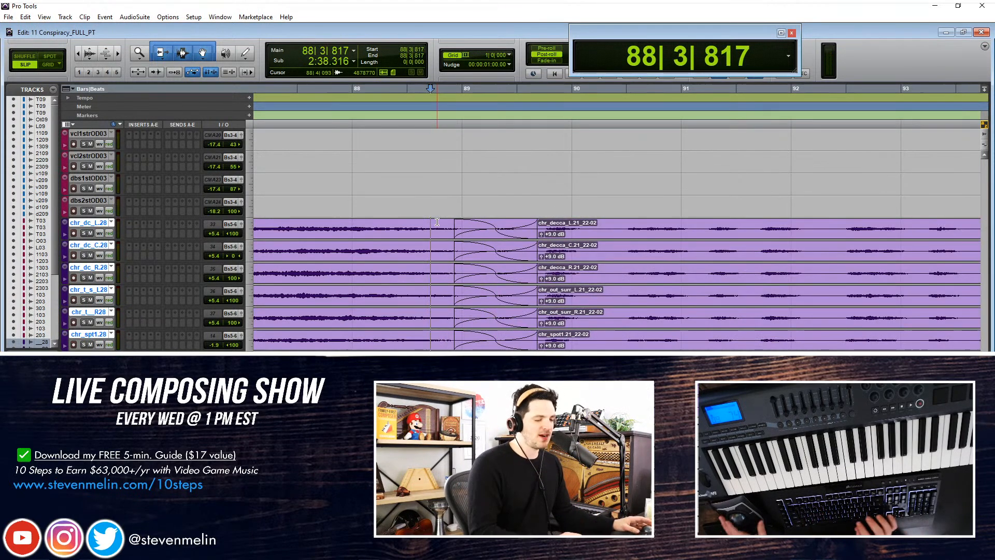
click(414, 222)
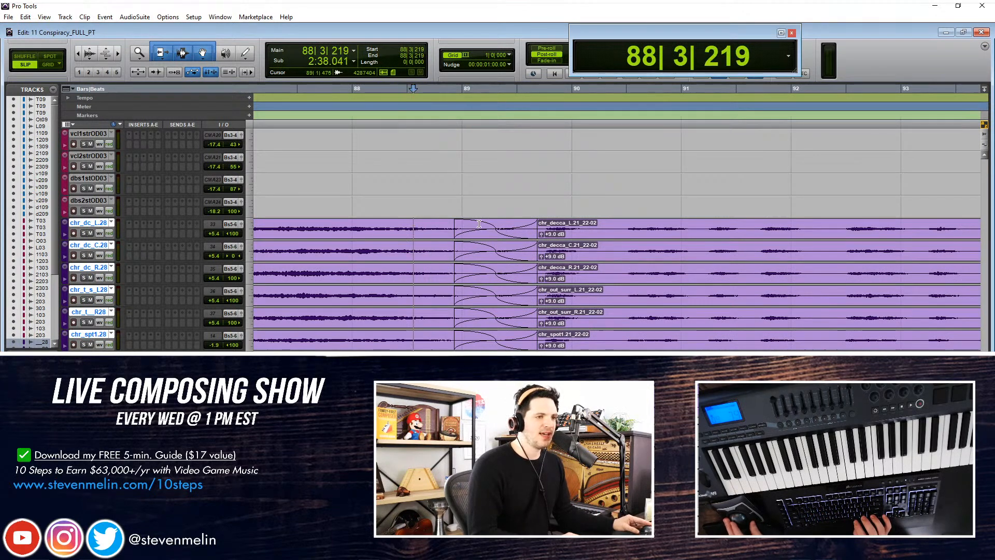
click(439, 224)
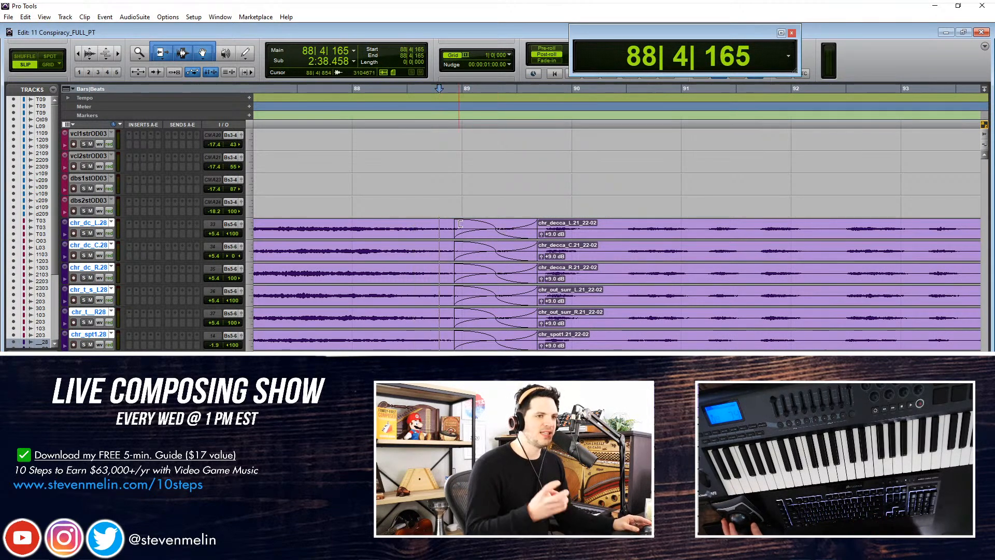
click(425, 224)
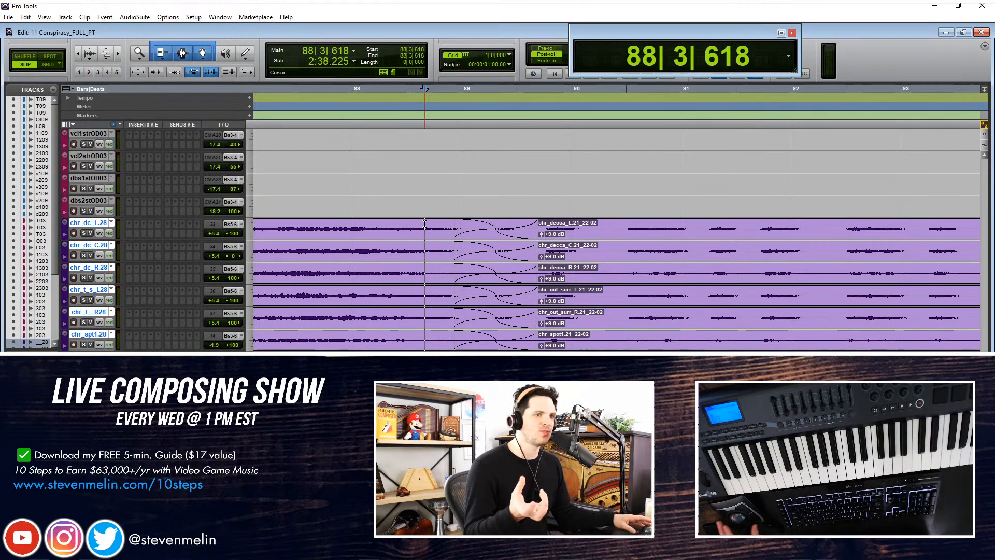
click(409, 226)
double_click(409, 226)
click(408, 226)
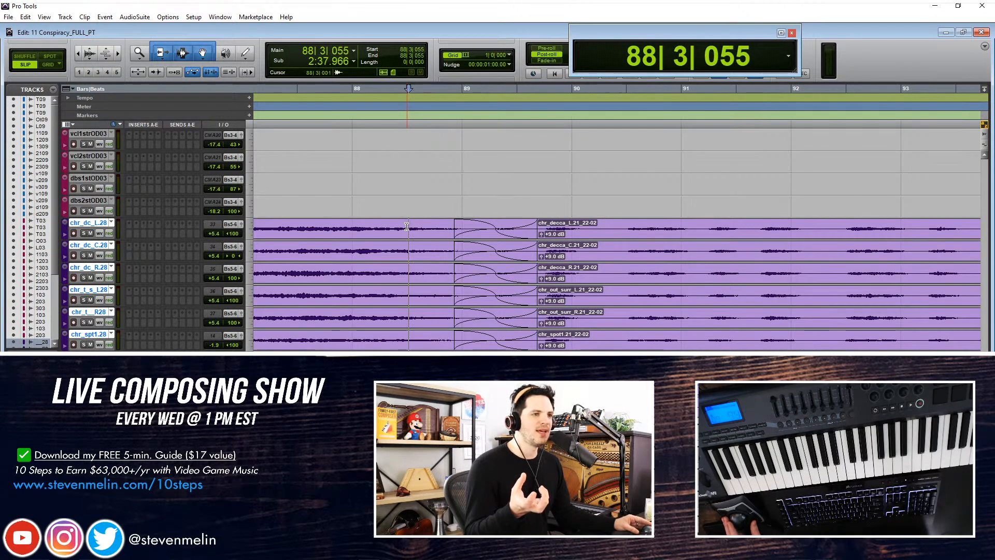
click(400, 225)
key(space)
key(space)
click(416, 228)
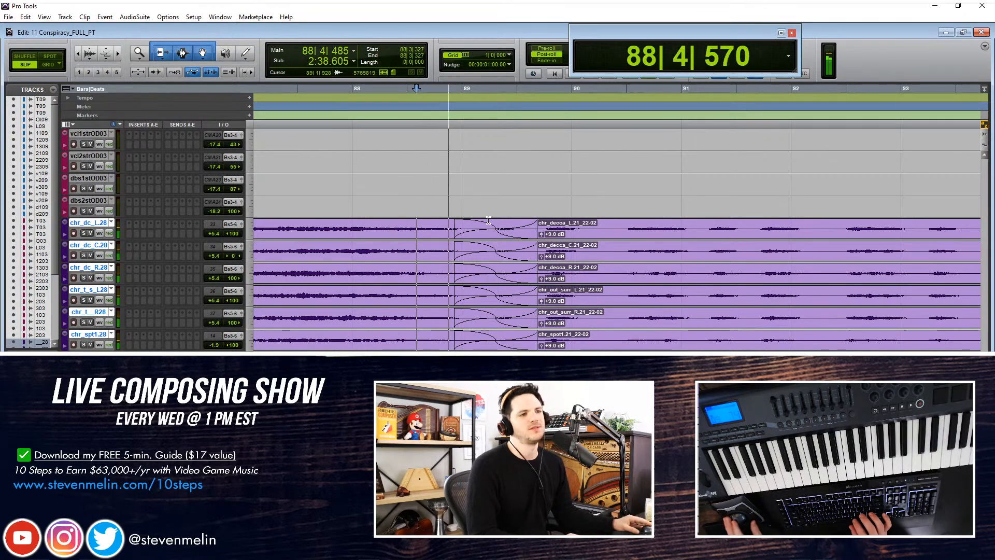
key(space)
Delete the choir crossfade at bar 89 and extend the following clips' start earlier to 89|1|855
click(405, 224)
click(493, 228)
key(Delete)
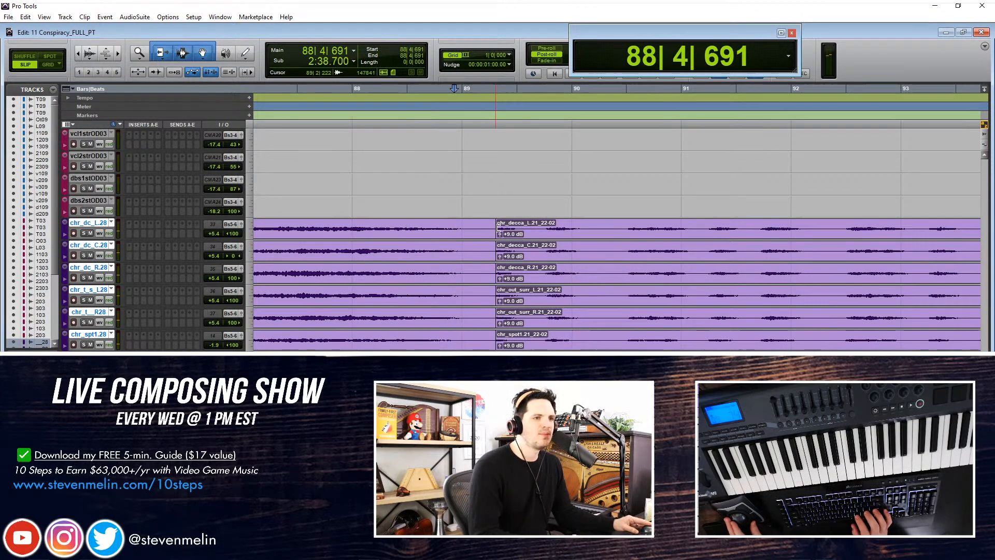
drag(498, 228, 489, 230)
Set the clip gain of the choir clips after the bar 89 boundary to +13.0 dB
key(ctrl+shift+Up)
key(ctrl+shift+Up)
key(ctrl+shift+Up)
key(ctrl+shift+Up)
key(ctrl+shift+Up)
key(ctrl+shift+Up)
key(ctrl+shift+Up)
key(ctrl+shift+Up)
key(ctrl+shift+Up)
key(ctrl+shift+Up)
key(ctrl+shift+Up)
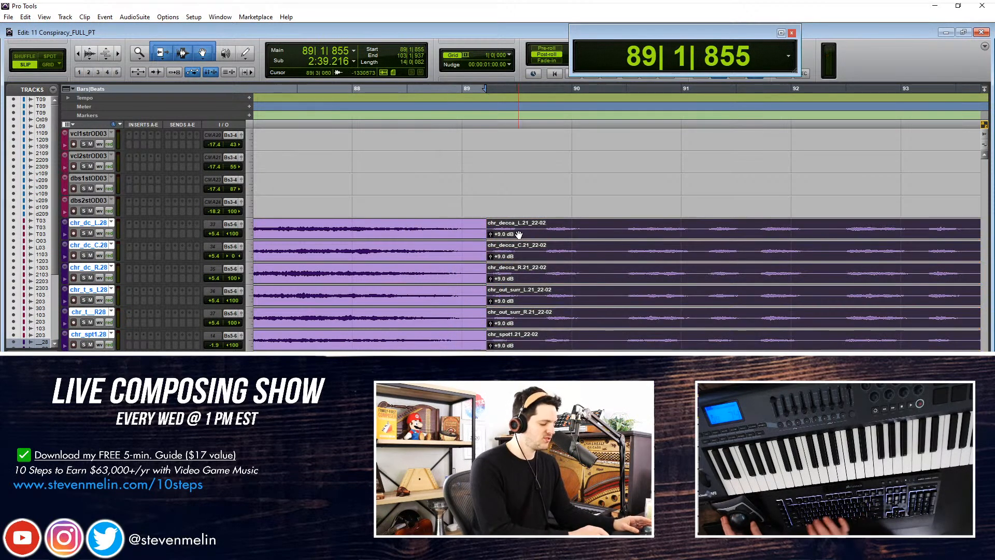
Remove a short stretch between the choir clips in bar 89, adding a fade-out before and a fade-in after the gap
drag(465, 221, 499, 228)
key(Delete)
key(f)
key(f)
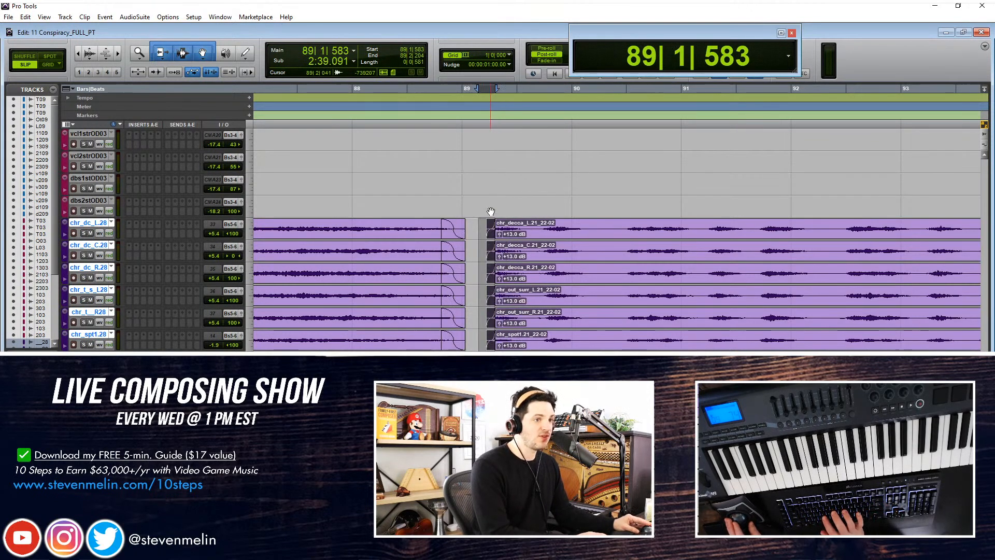
click(483, 225)
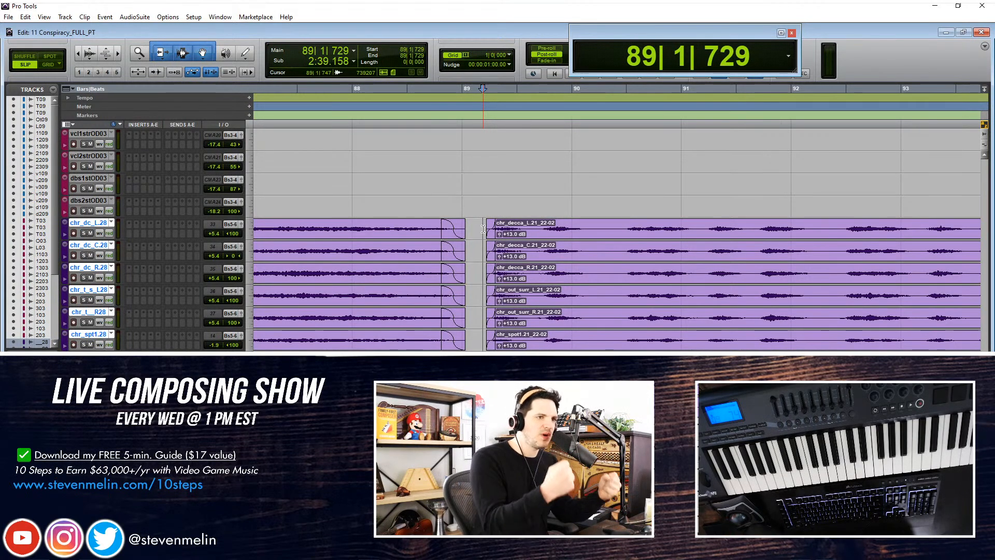
Play the choir transition from 88|3|255 into bar 92, then stop playback
click(414, 229)
key(space)
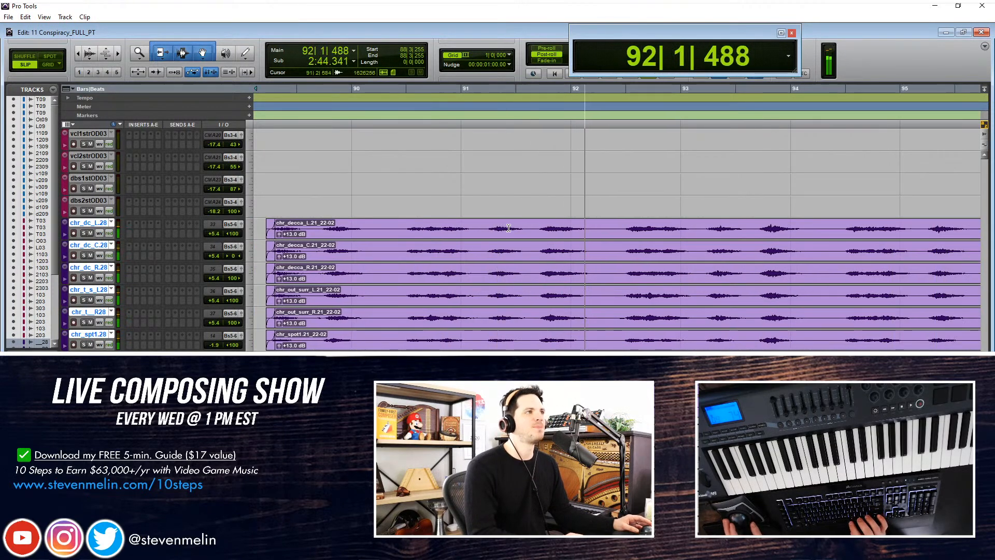
key(space)
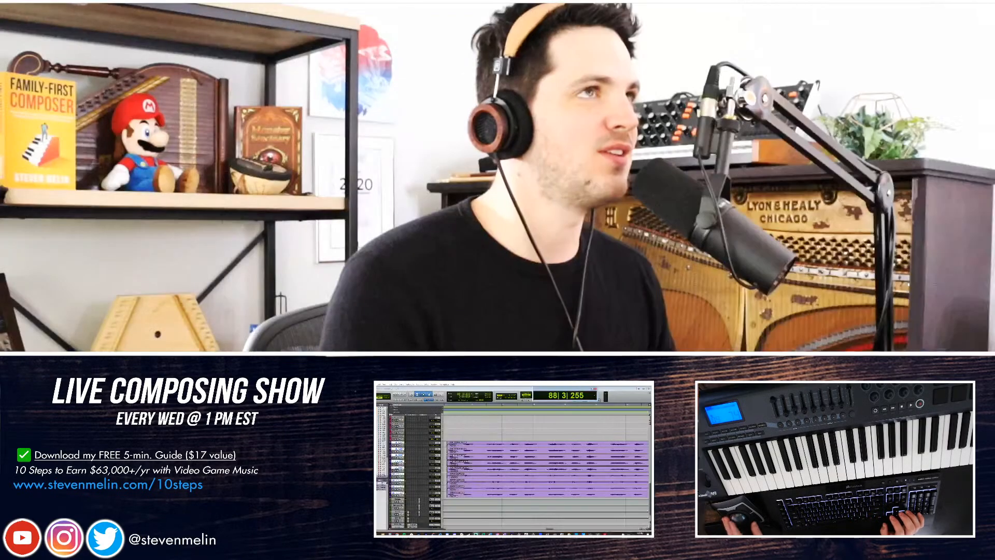
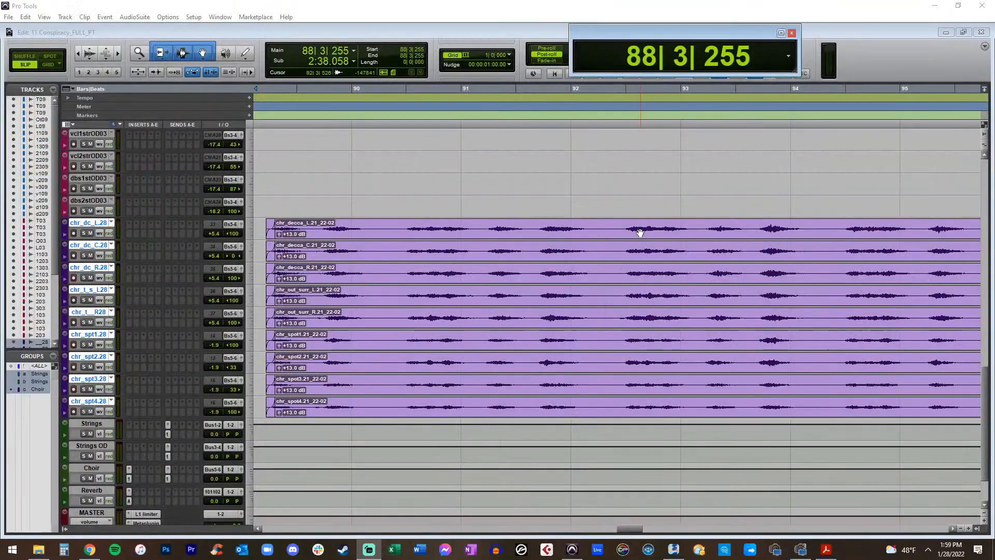
Play the choir passage from 90|2|951, then stop playback
key(r)
key(r)
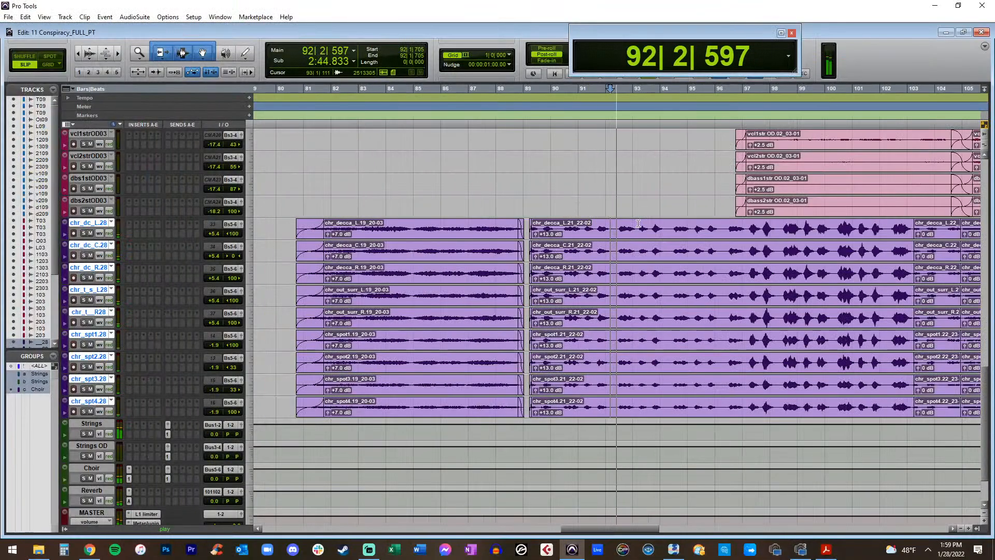
click(564, 227)
key(t)
key(t)
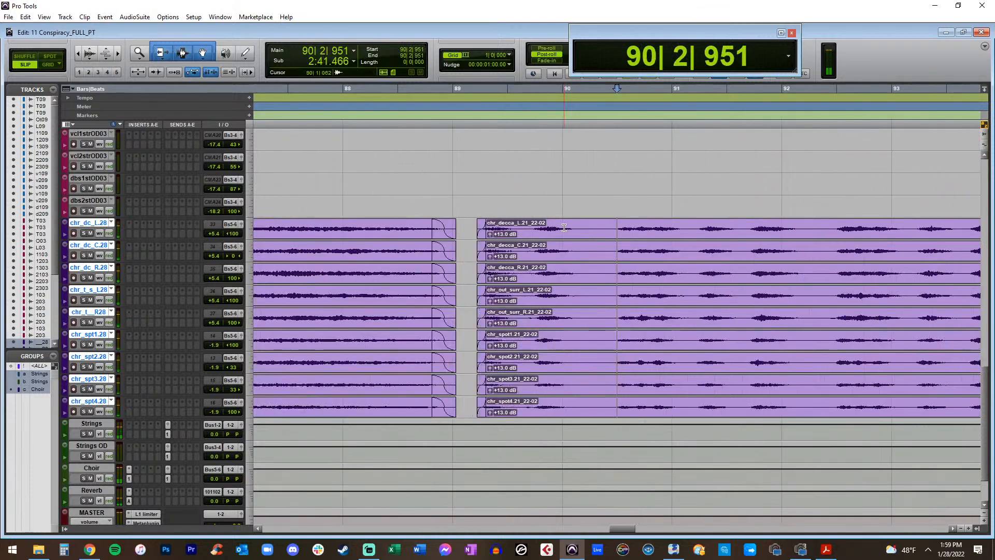
key(space)
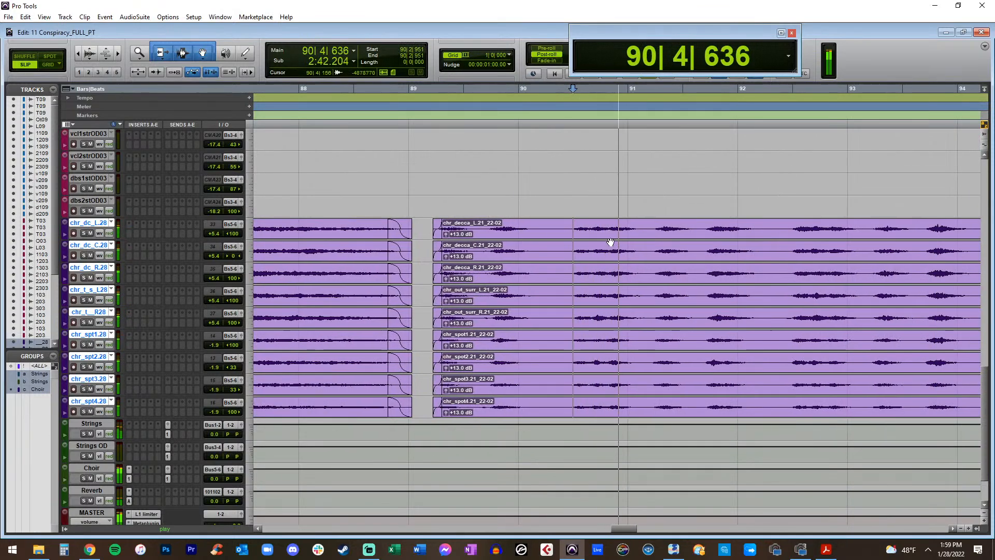
key(r)
key(r)
key(space)
Raise the clip gain of the string clips between the bar 85 and bar 105 crossfades to +4.0 dB
scroll(507, 205, up, 10)
scroll(507, 206, up, 1)
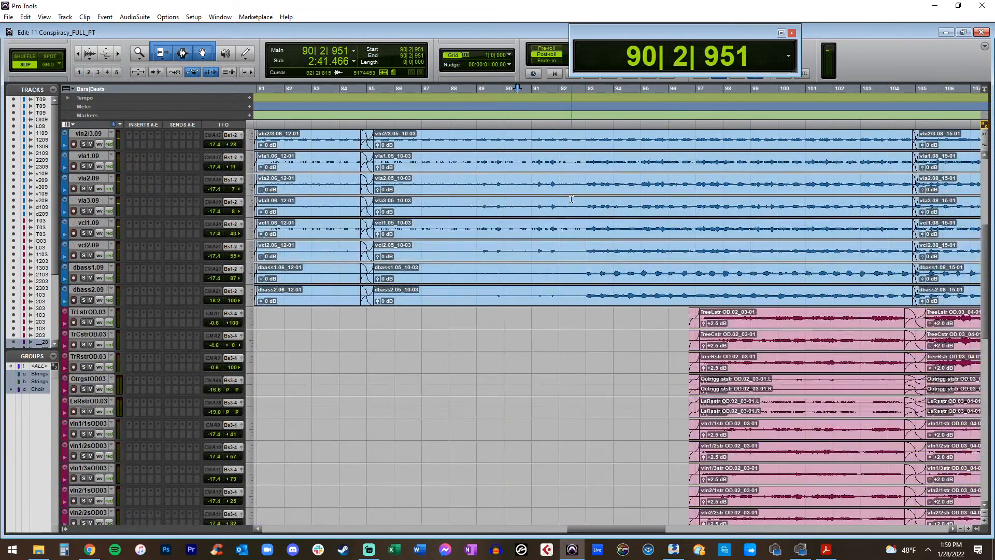
click(526, 189)
key(ctrl+shift+Up)
key(ctrl+shift+Up)
key(ctrl+shift+Up)
key(ctrl+shift+Up)
Audition the strings and choir from 89|1|094, then again from 84|2|708, comparing both sections during playback
click(477, 182)
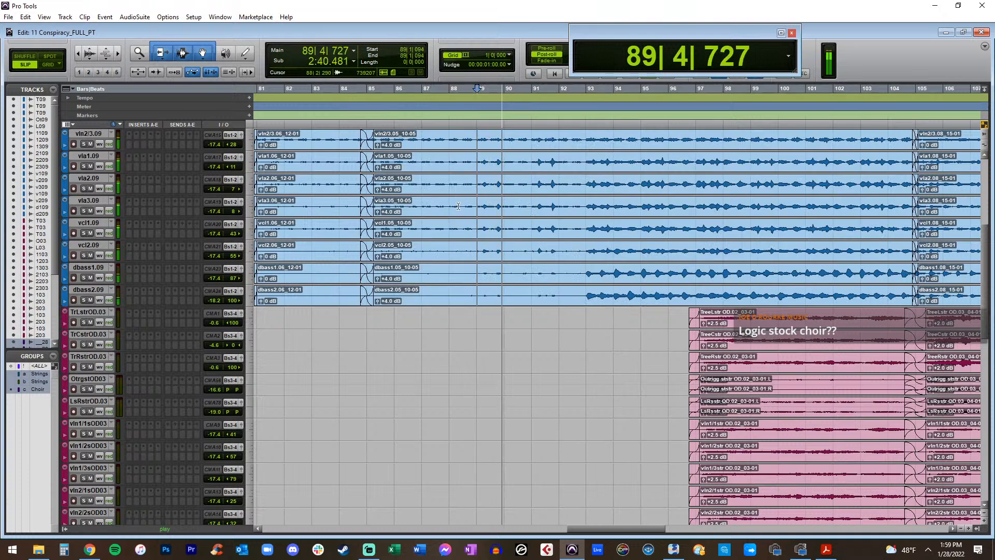
key(space)
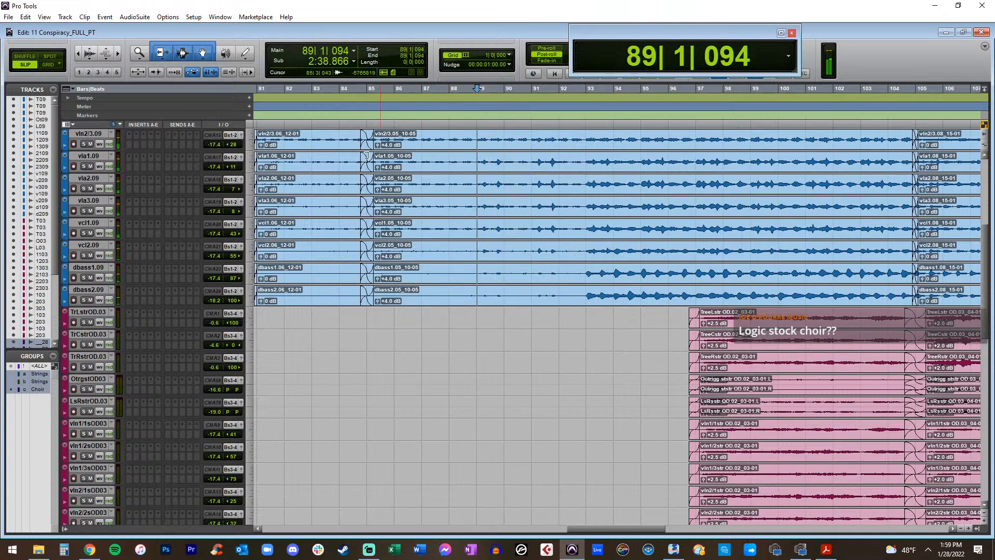
key(space)
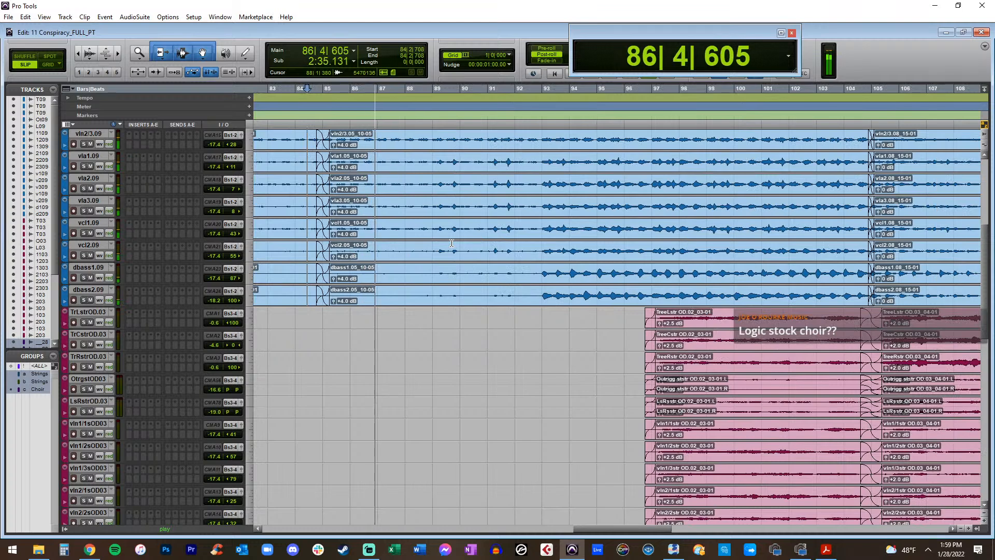
scroll(436, 212, down, 5)
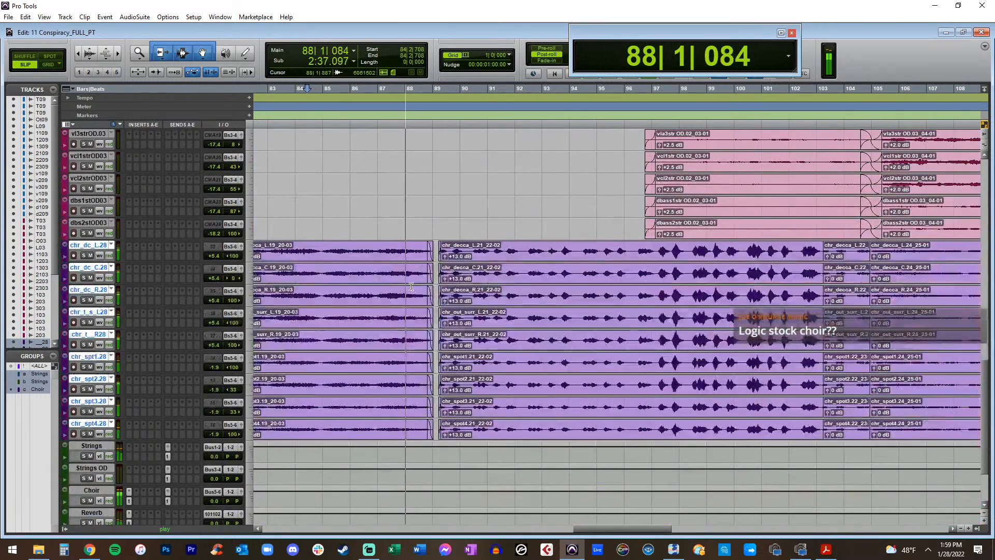
scroll(441, 214, up, 4)
scroll(446, 216, up, 2)
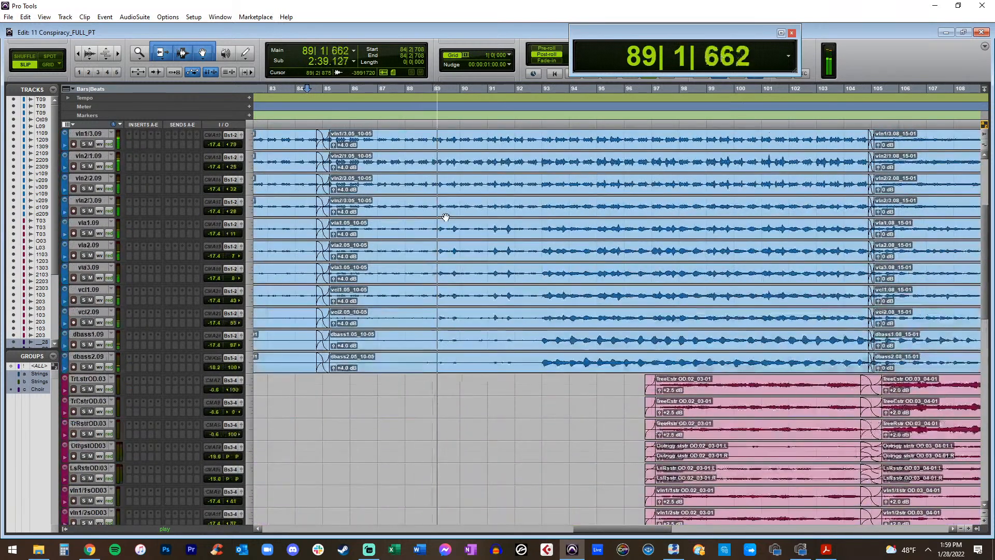
scroll(489, 394, down, 1)
scroll(489, 394, down, 5)
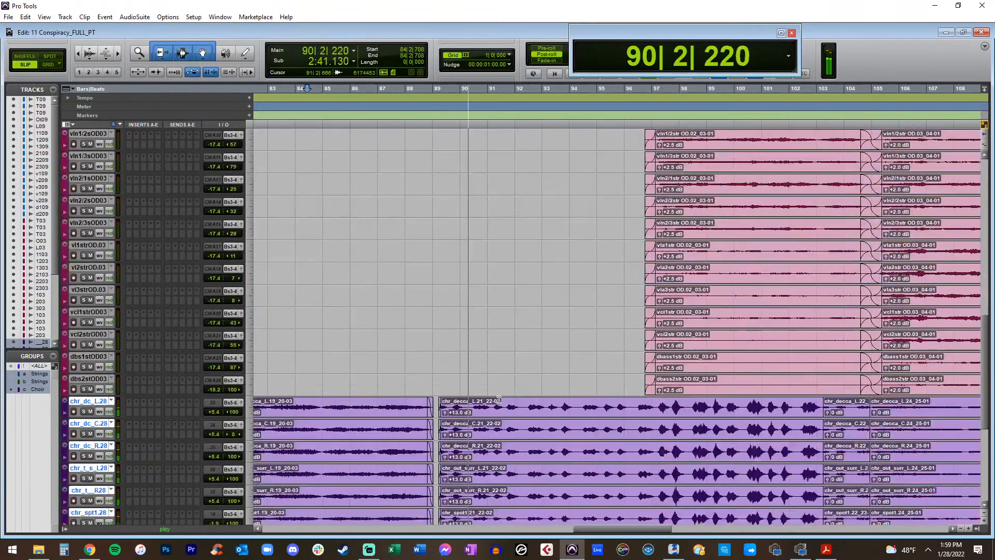
Follow the playback from bar 91 into bar 97, examining the choir clips against the overdub strings
key(ctrl+])
key(ctrl+])
key(r)
key(r)
key(r)
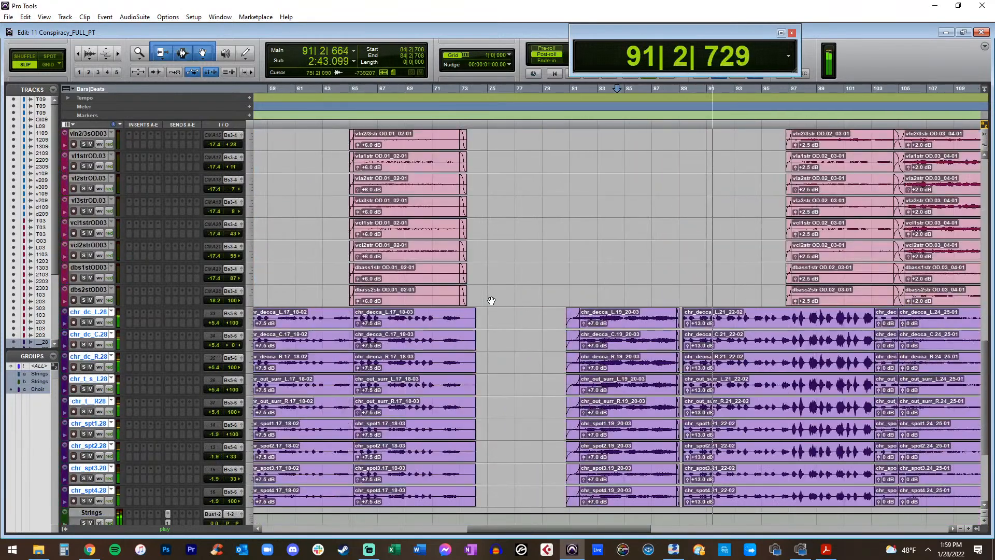
scroll(491, 300, right, 3)
key(t)
scroll(492, 301, right, 5)
scroll(491, 301, right, 5)
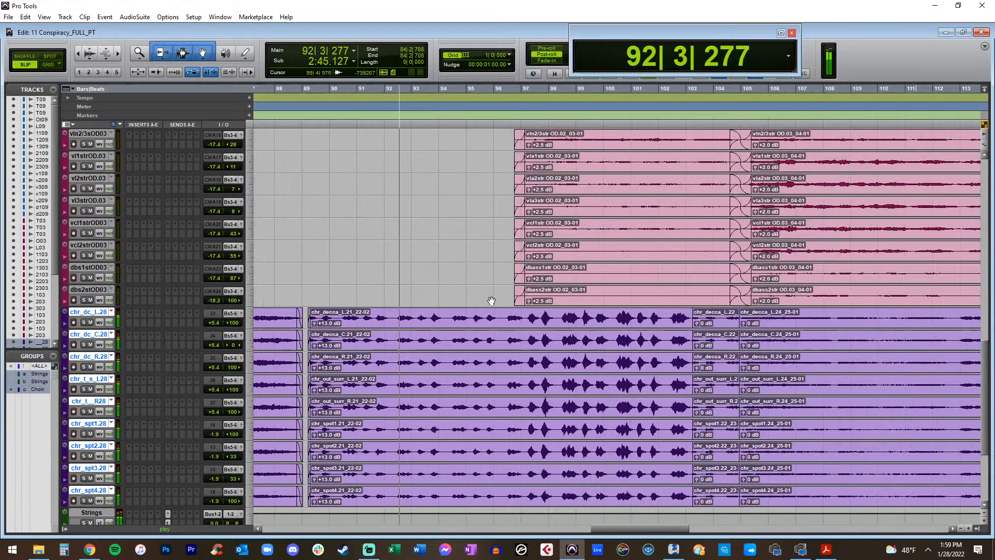
scroll(403, 273, down, 3)
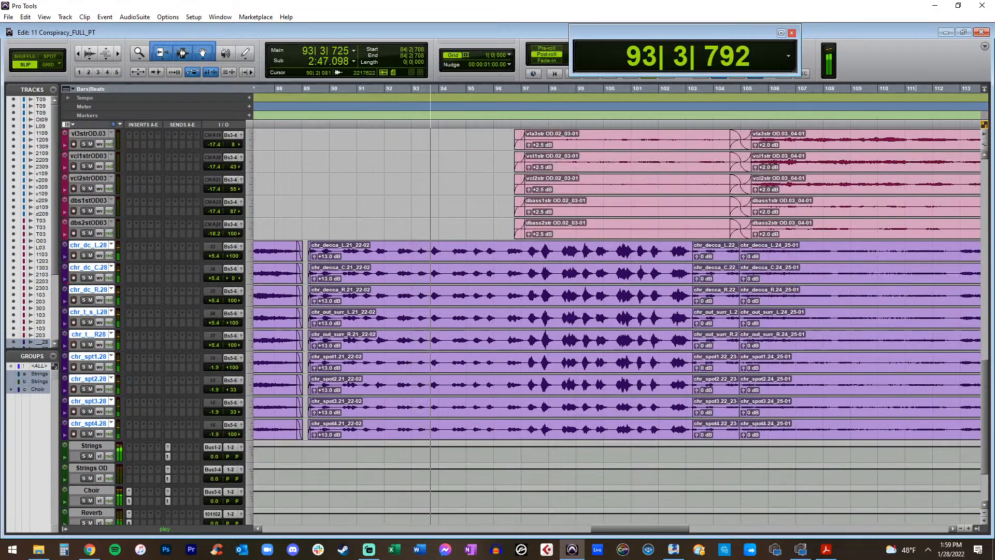
scroll(394, 224, down, 2)
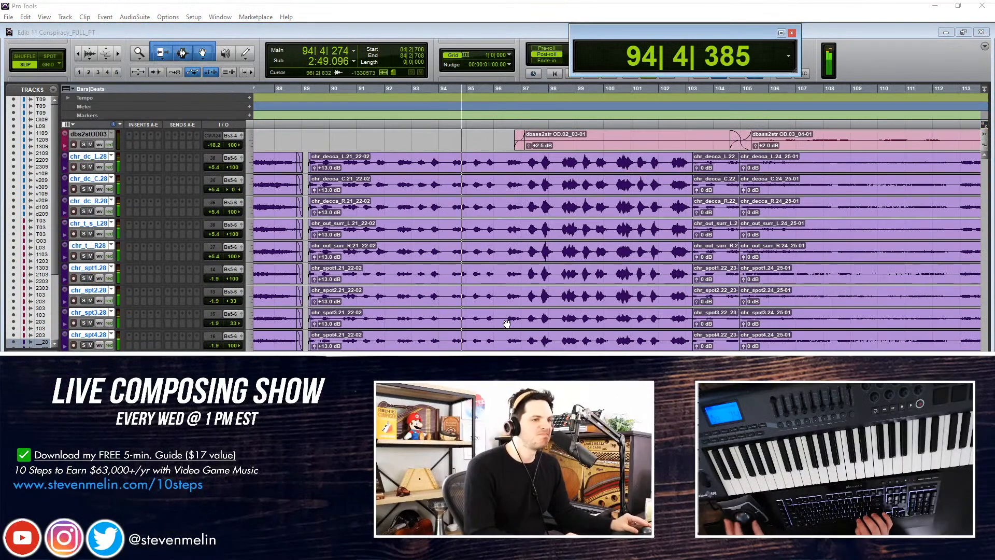
scroll(502, 247, up, 3)
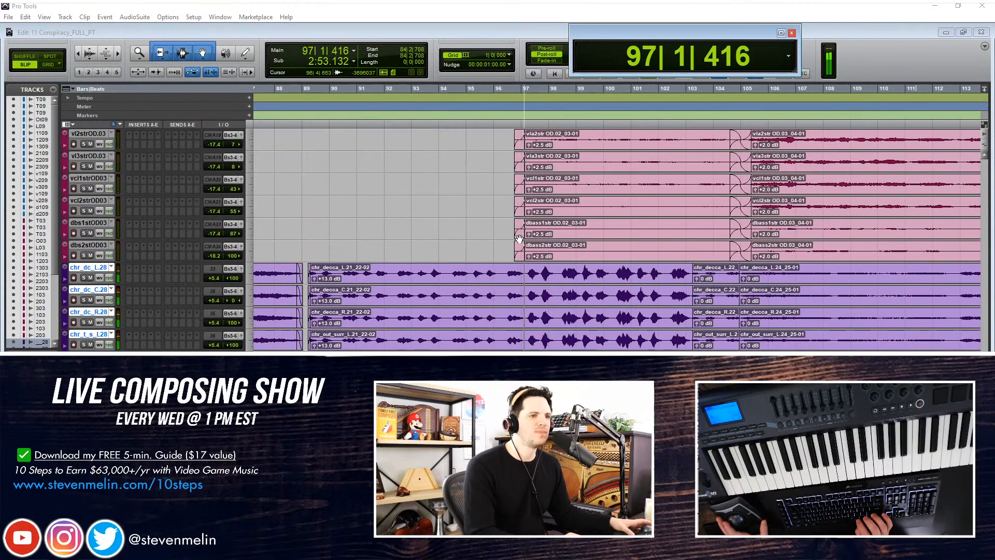
Split the choir clips at 97|1|926 and lower the clip gain of the part up to bar 103 to +10.5 dB
click(528, 272)
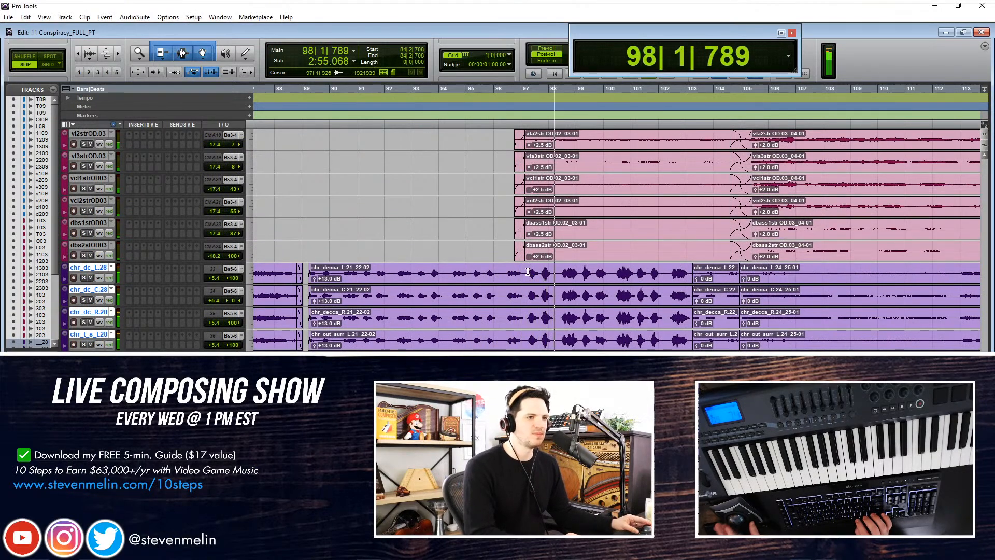
key(b)
click(556, 285)
key(ctrl+shift+Down)
key(ctrl+shift+Down)
key(ctrl+shift+Down)
key(ctrl+shift+Down)
key(ctrl+shift+Down)
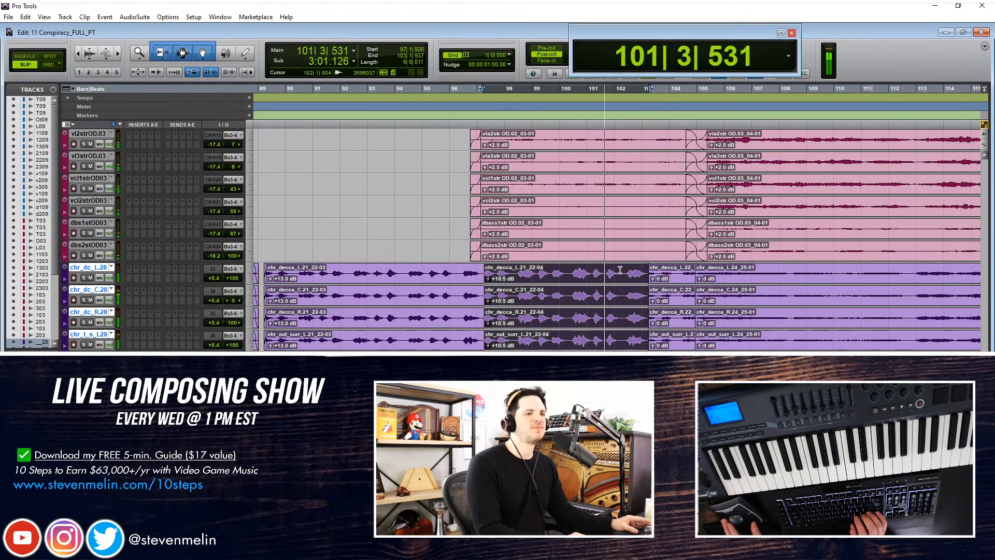
Crossfade the choir clips at the bar 103 boundary and set the clip gain of the short following clips to +10.0 dB
drag(640, 274, 658, 270)
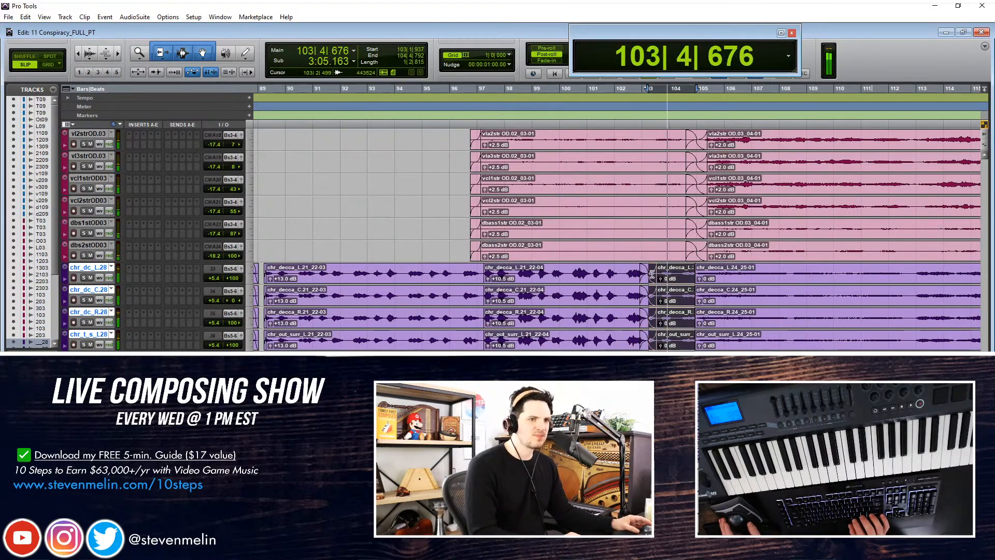
key(alt+space)
click(716, 281)
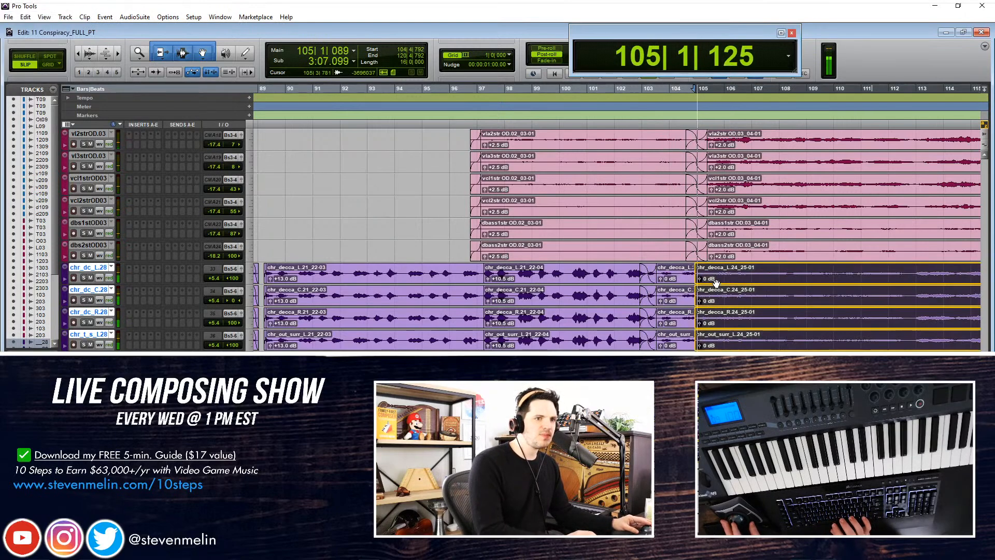
click(672, 279)
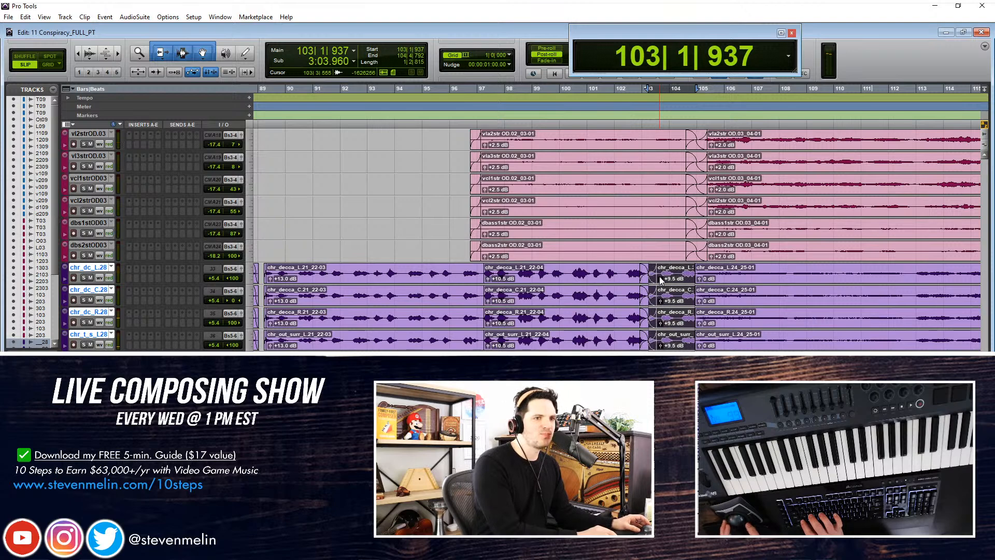
Play from 102|1|149 and raise the clip gain of the short choir clips between bars 103 and 105 to +11.0 dB
click(615, 272)
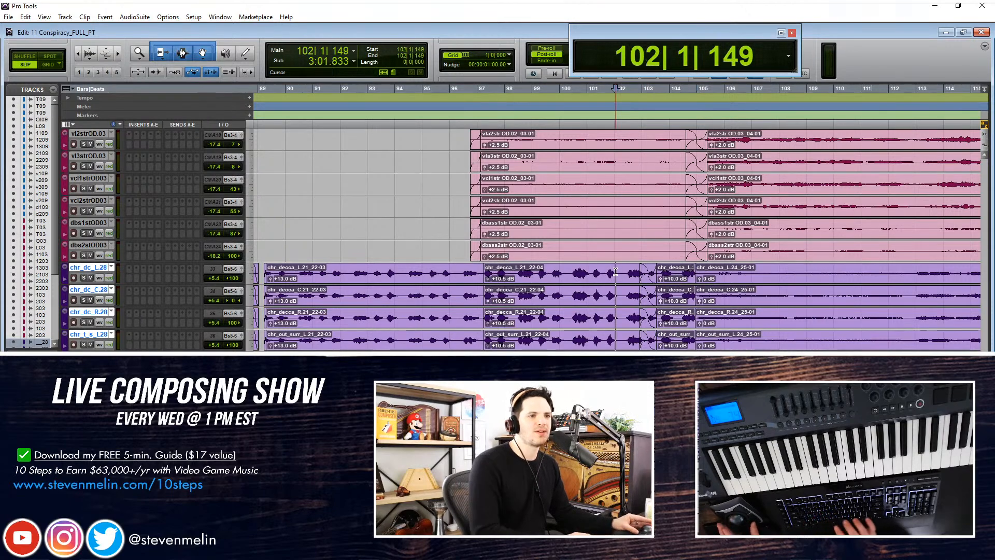
key(ctrl+bracketright)
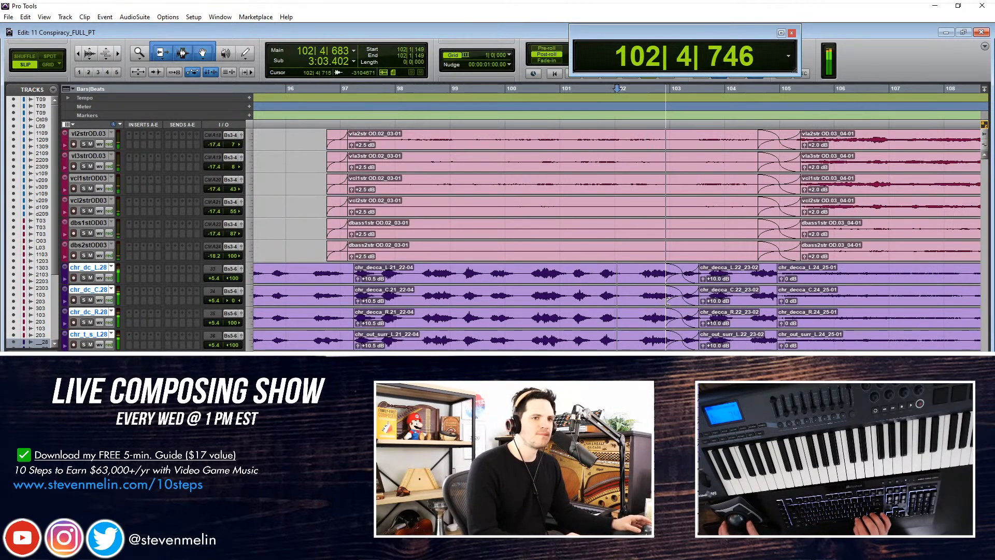
click(680, 281)
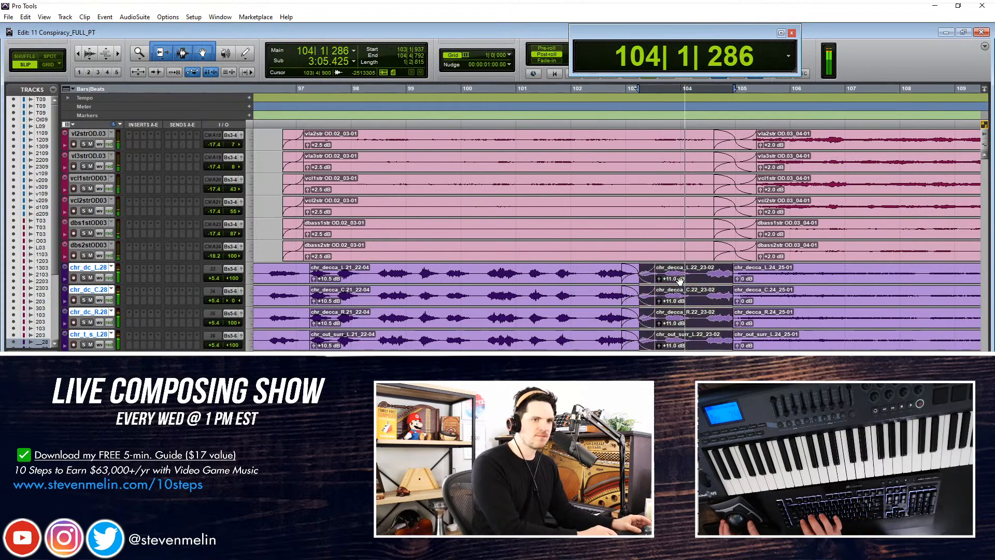
Crossfade the choir clips across the bar 105 boundary and set the clip gain of the clips after it to +11.5 dB
drag(730, 272, 744, 273)
key(ctrl+z)
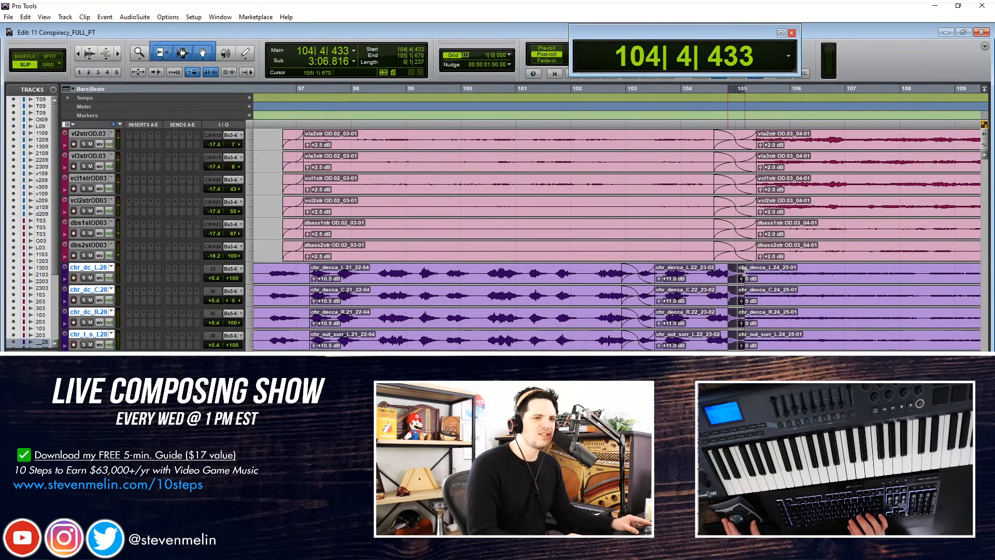
key(f)
click(767, 277)
scroll(766, 277, up, 8)
scroll(766, 278, up, 11)
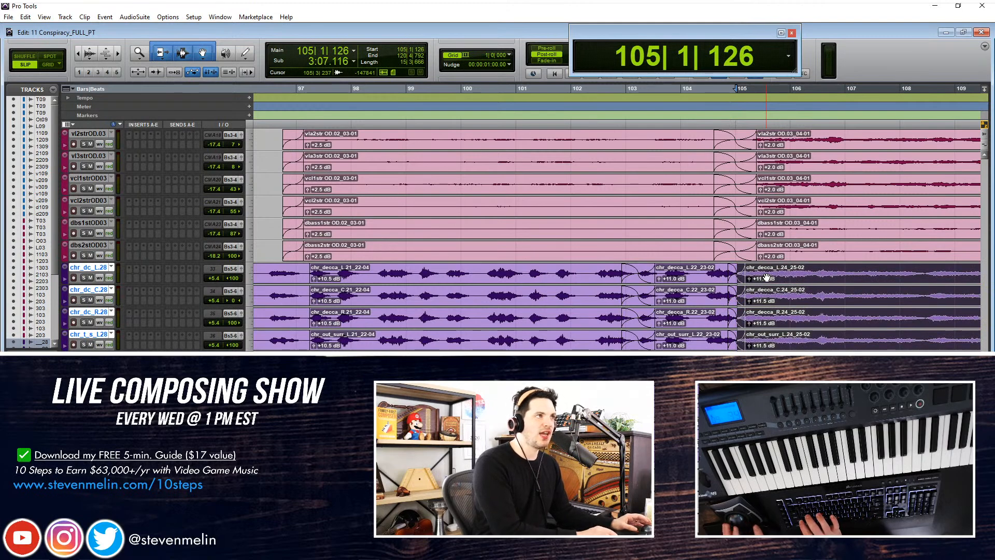
Play from 104|2|068, lower the clip gain of the choir clips after the bar 105 boundary to +9.0 dB, and stop playback
scroll(733, 278, right, 3)
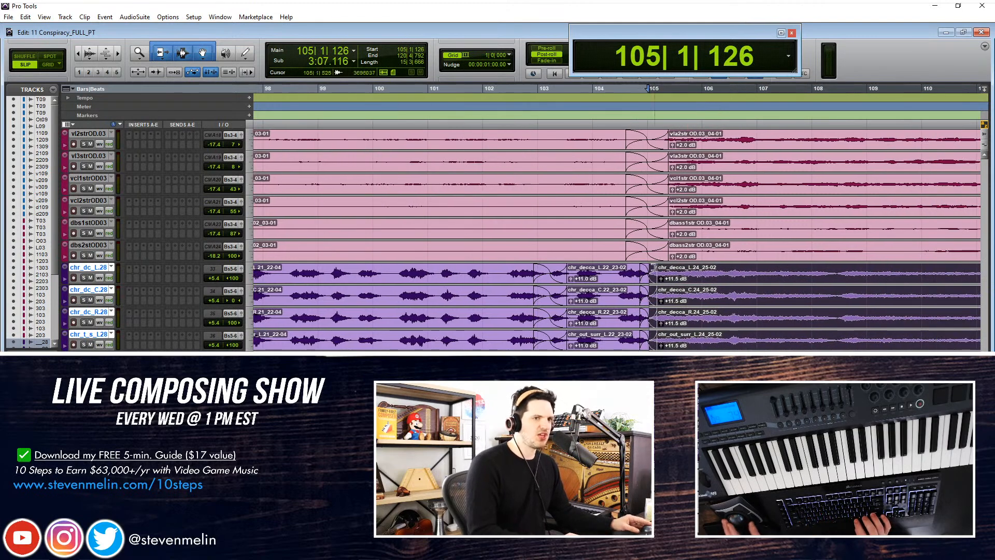
click(622, 270)
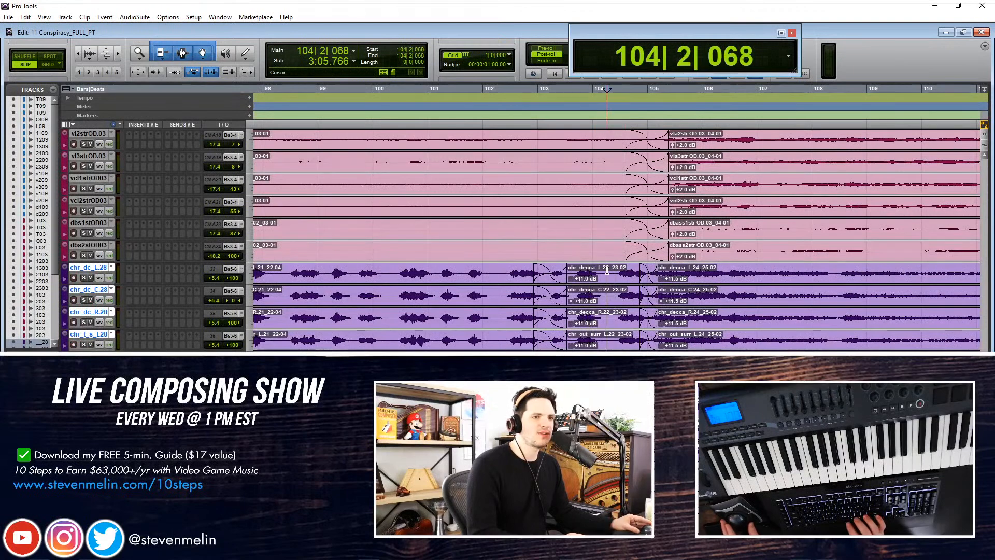
scroll(635, 283, right, 5)
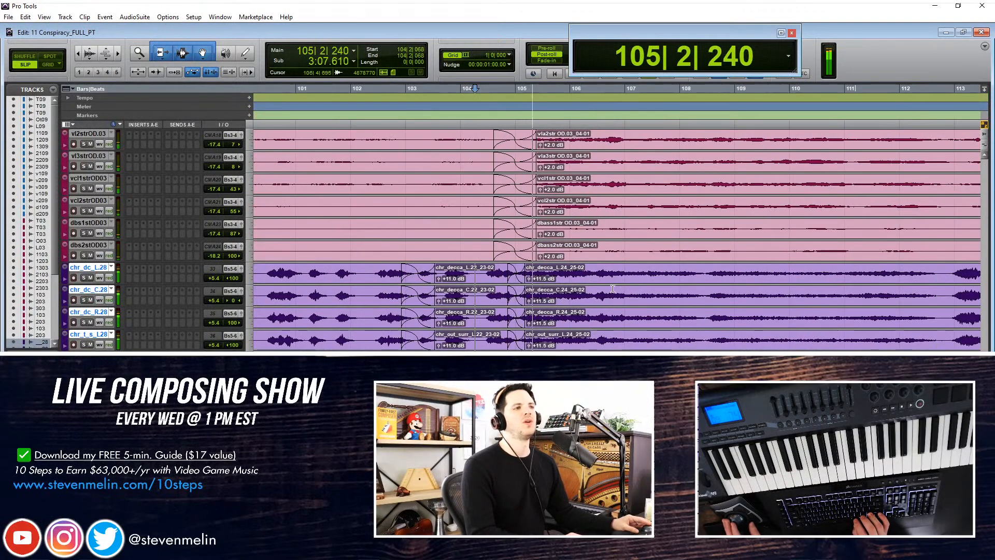
click(583, 280)
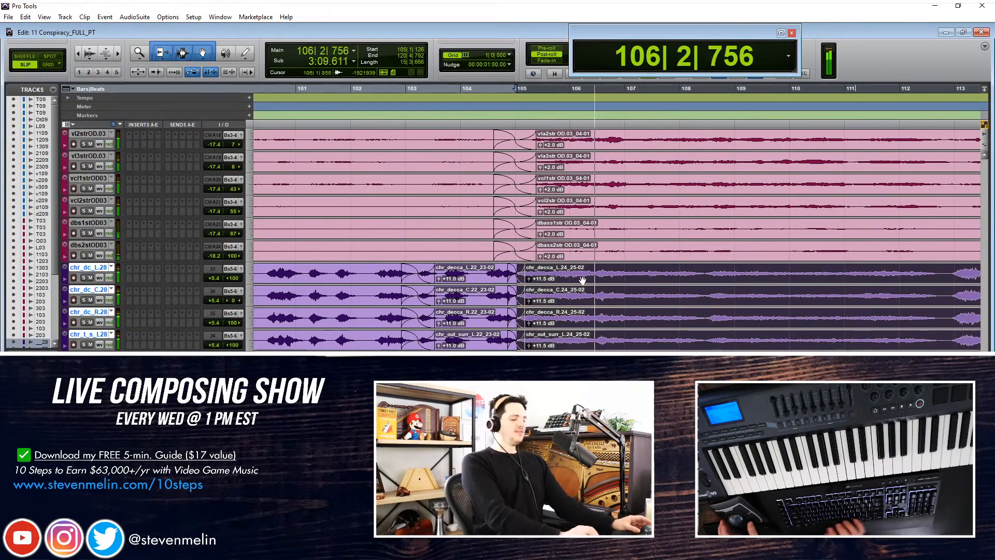
scroll(583, 280, down, 6)
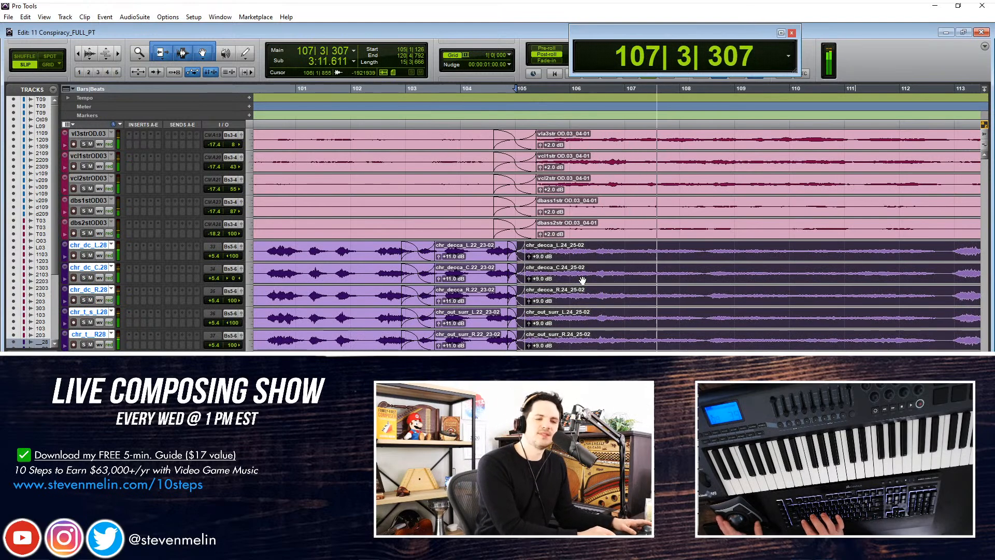
scroll(570, 264, right, 3)
key(space)
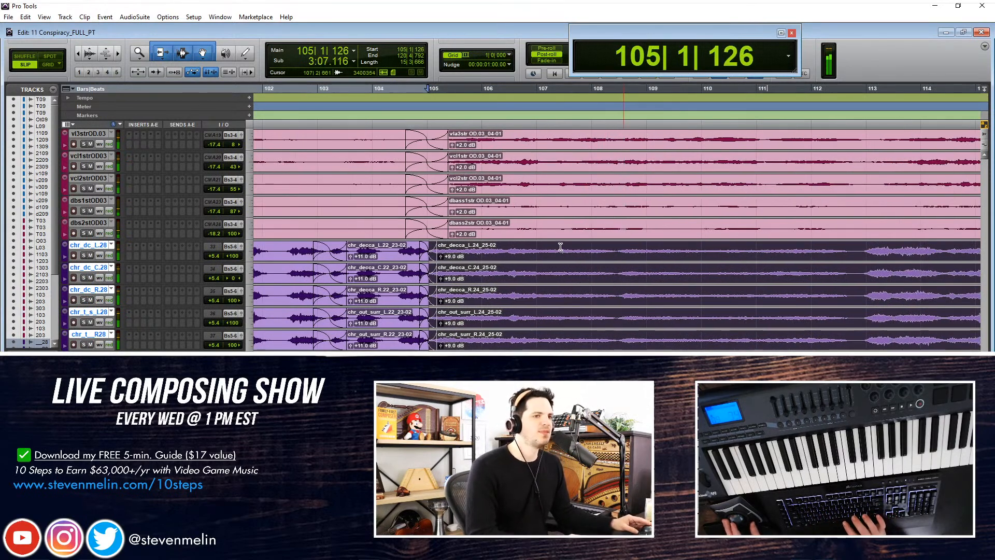
Play from 106|2|730 and raise the clip gain of the overdub string clips after the bar 105 crossfade to +4.0 dB
click(565, 249)
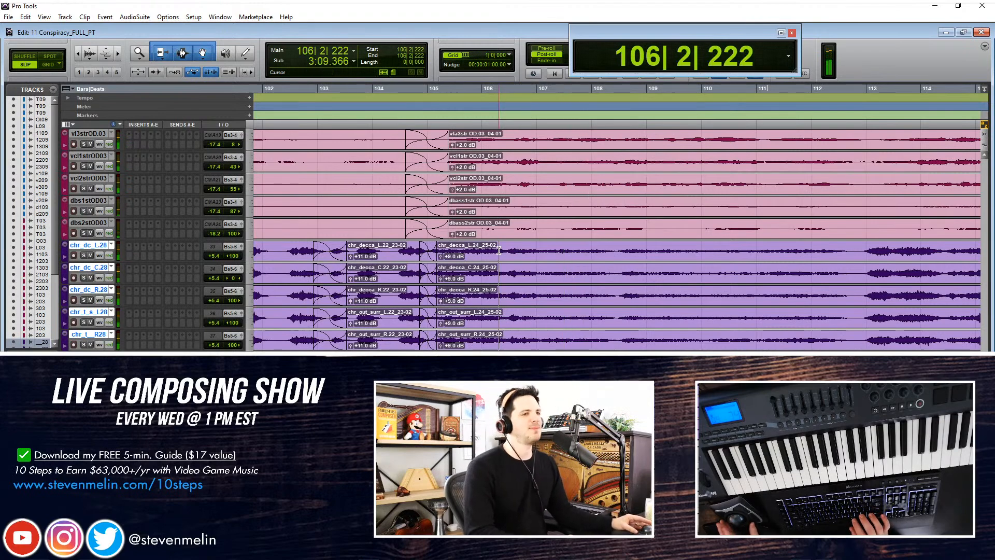
key(r)
key(r)
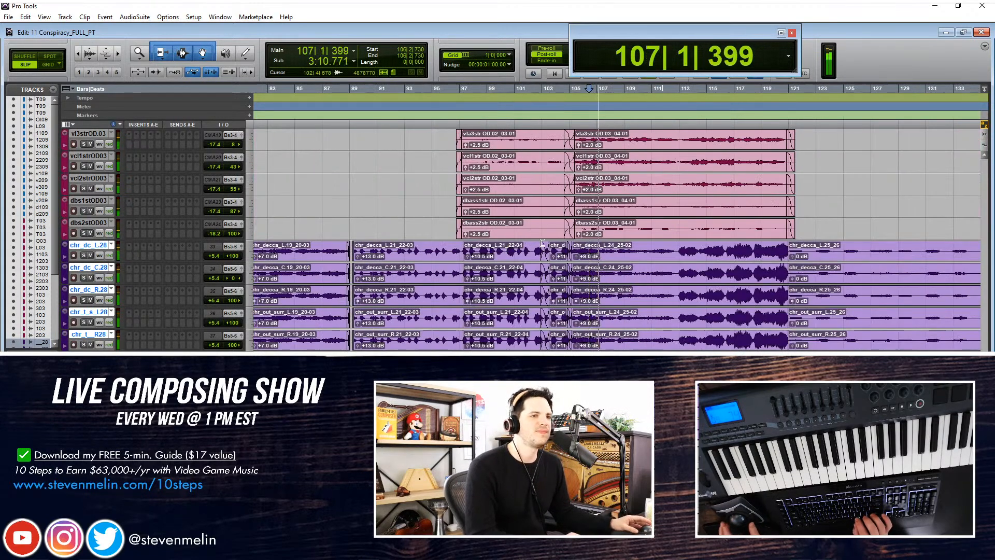
key(t)
click(652, 193)
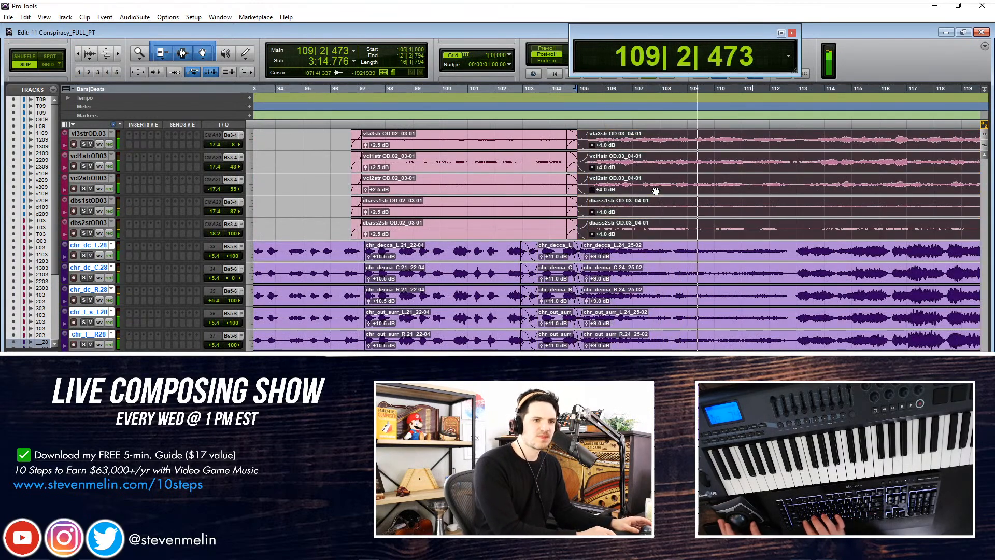
Split the choir clips at 112|4|794 and lower the clip gain of the clips after the split to +7.0 dB
scroll(614, 258, right, 1)
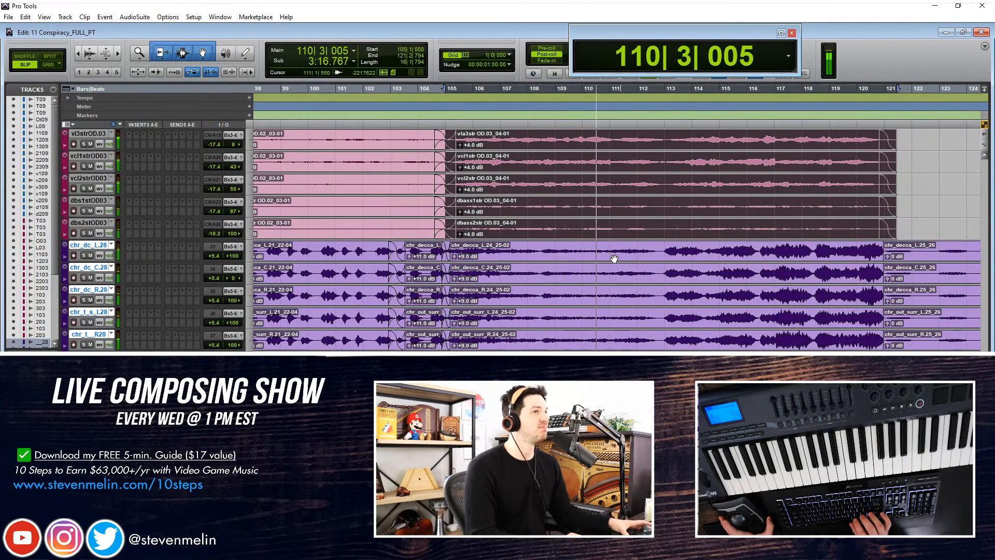
scroll(614, 258, right, 1)
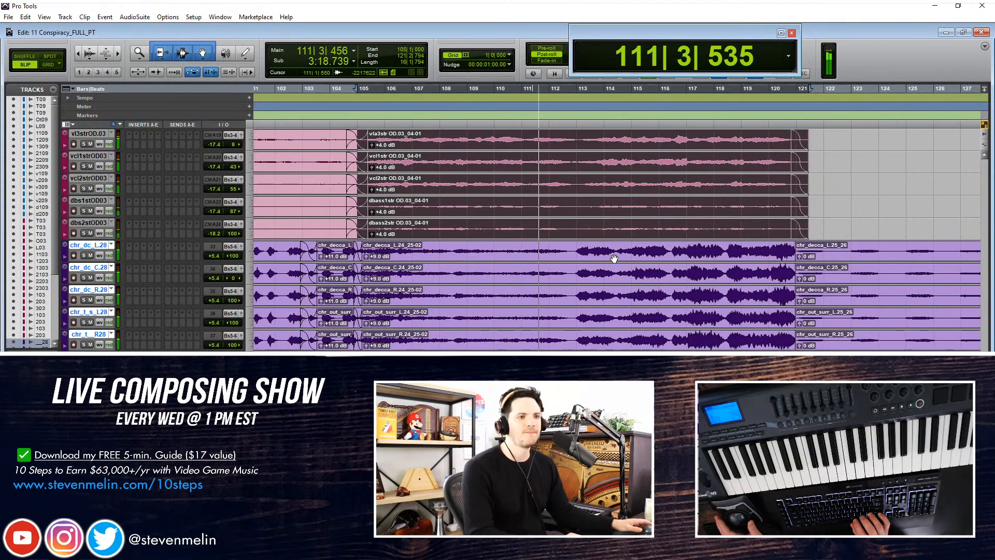
click(579, 250)
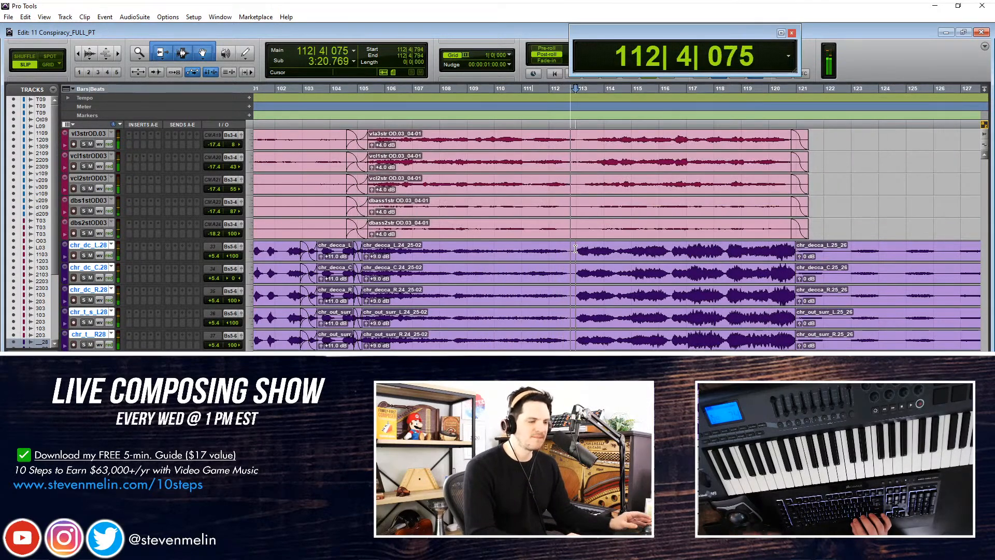
key(ctrl+e)
click(594, 256)
key(ctrl+shift+Down)
key(ctrl+shift+Down)
key(ctrl+shift+Down)
key(ctrl+shift+Down)
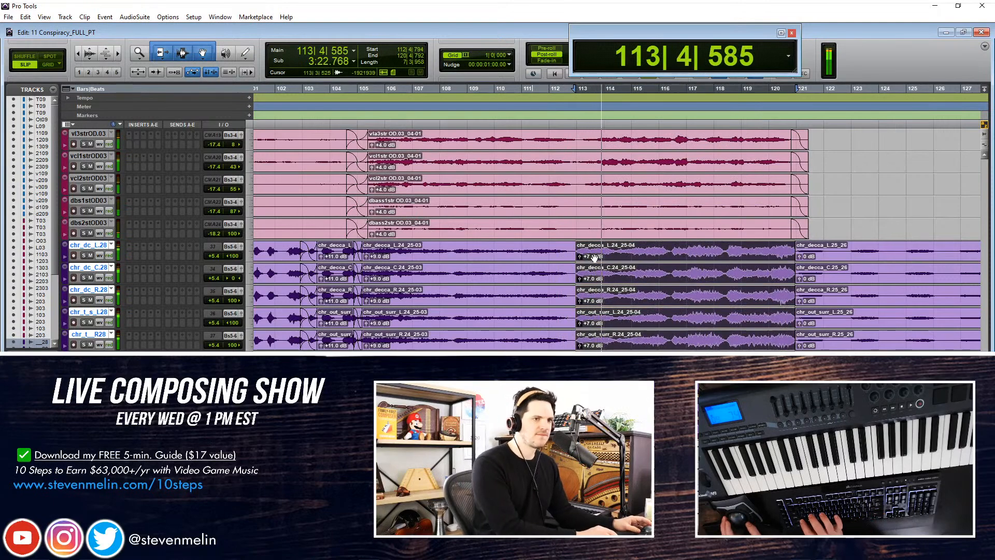
Crossfade the choir clips across the split near bar 113 and lower the clip gain after it to +6.5 dB
drag(557, 255, 584, 255)
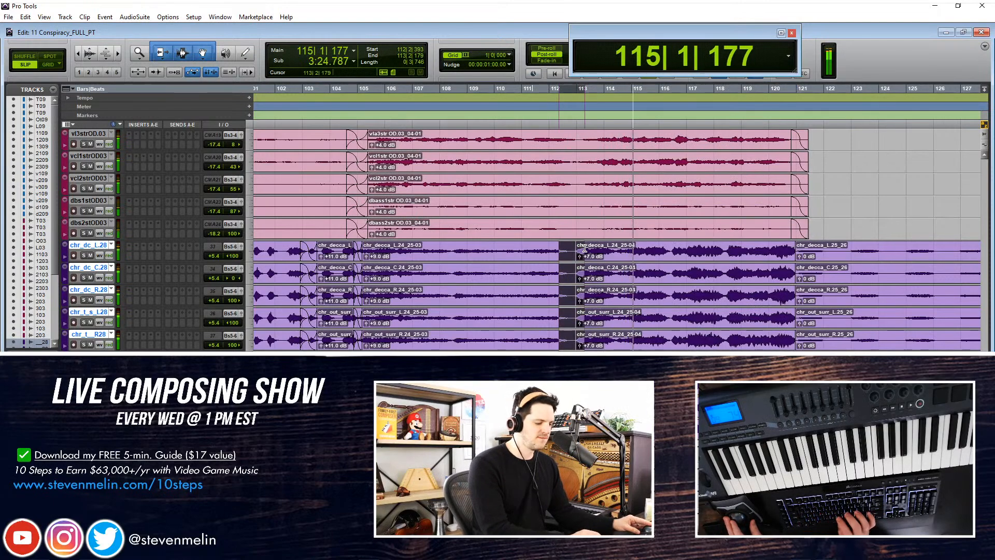
click(644, 256)
key(ctrl+])
key(ctrl+])
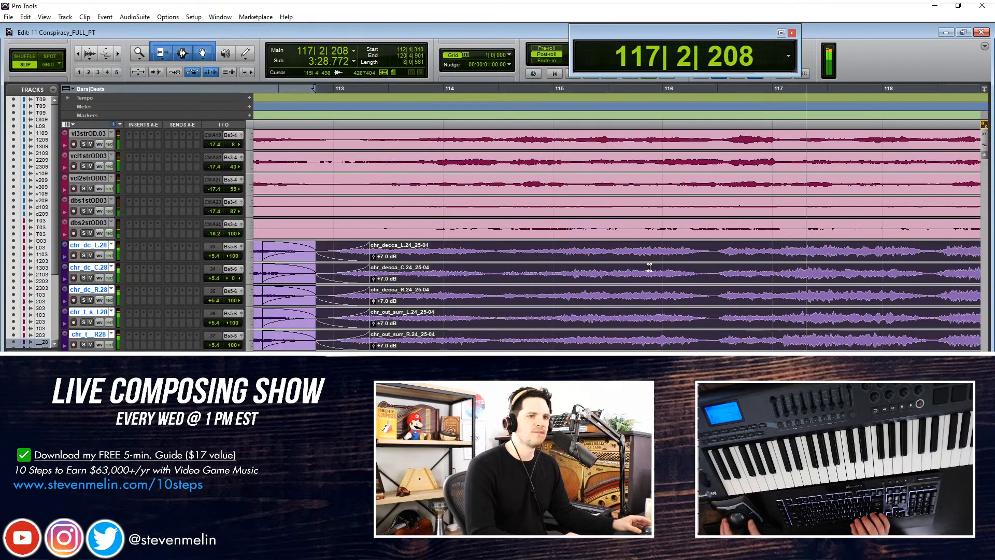
key(ctrl+[)
key(ctrl+[)
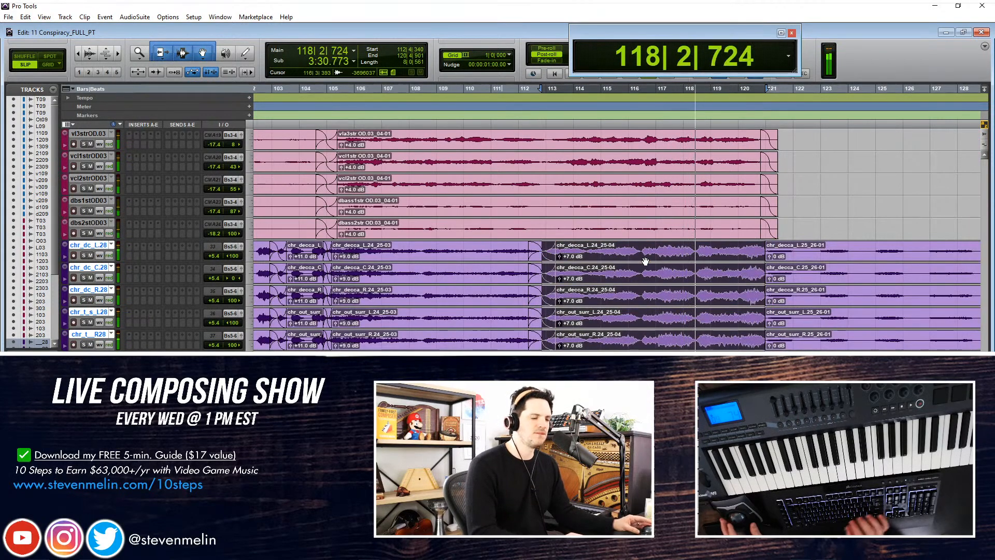
key(super+shift+Down)
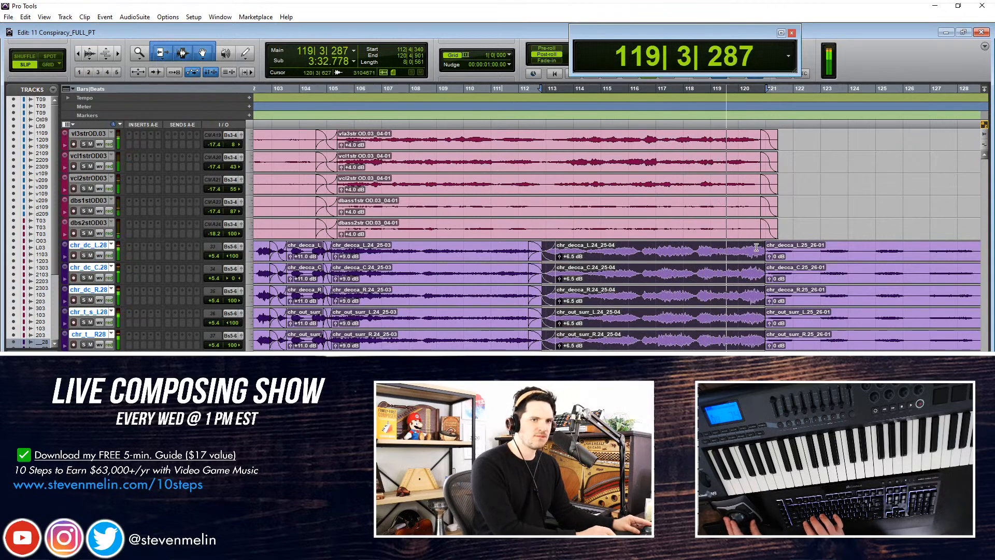
Crossfade the choir clips across the bar 121 boundary and raise the clip gain of the clips after it to +12.0 dB
drag(757, 247, 775, 248)
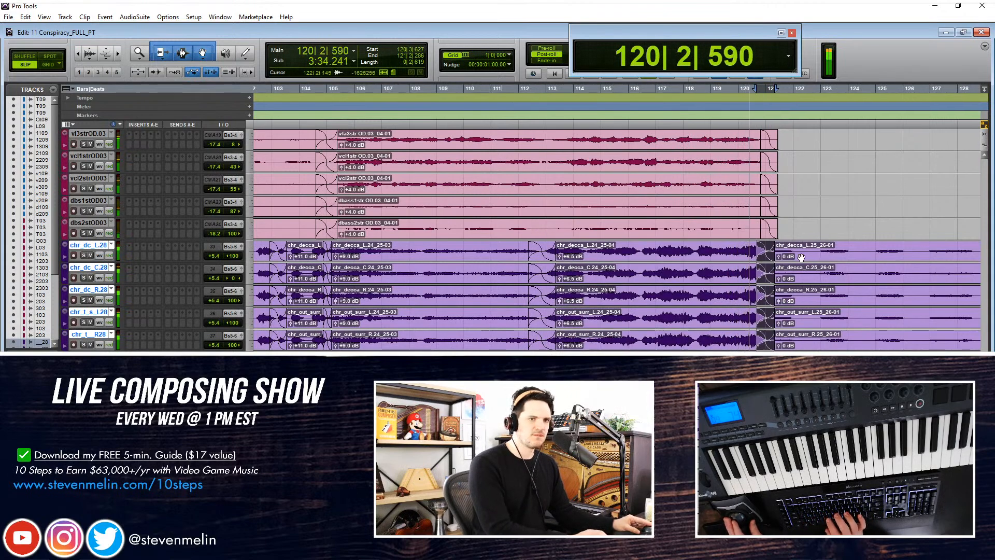
click(801, 256)
key(super+shift+Up)
key(super+shift+Up)
key(super+shift+Up)
key(super+shift+Up)
key(super+shift+Up)
key(super+shift+Up)
key(super+shift+Up)
key(super+shift+Up)
key(super+shift+Up)
key(super+shift+Up)
key(super+shift+Up)
key(super+shift+Up)
key(super+shift+Up)
key(super+shift+Up)
key(super+shift+Up)
key(super+shift+Up)
key(super+shift+Up)
key(super+shift+Up)
key(super+shift+Up)
key(super+shift+Up)
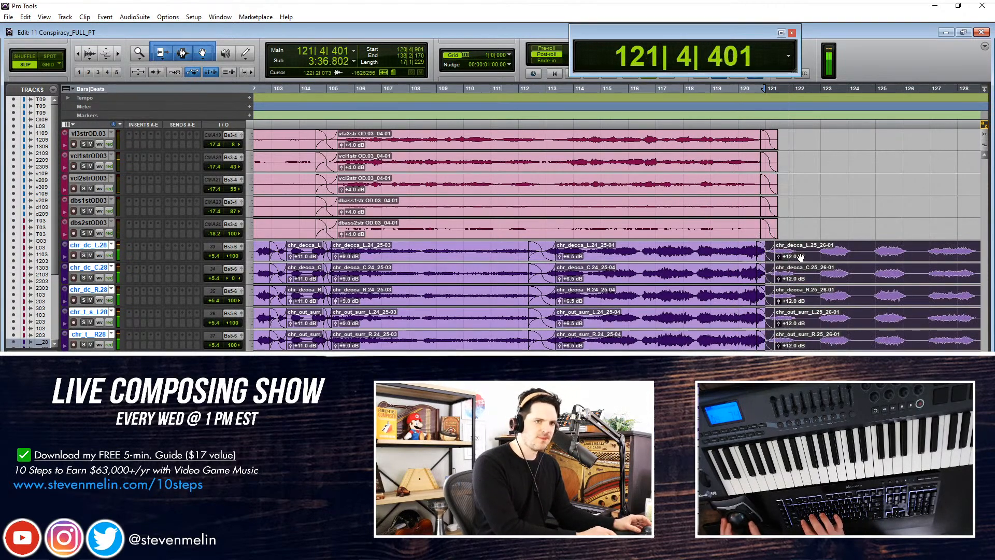
Stop playback and raise the clip gain of the string clips between bars 121 and 137 to +5.0 dB
scroll(777, 259, right, 3)
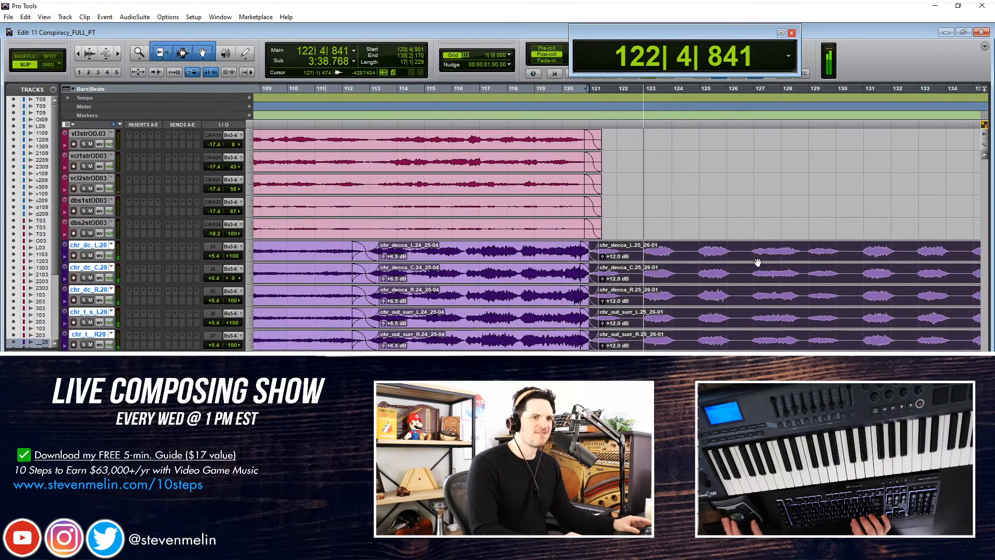
key(space)
scroll(725, 249, up, 10)
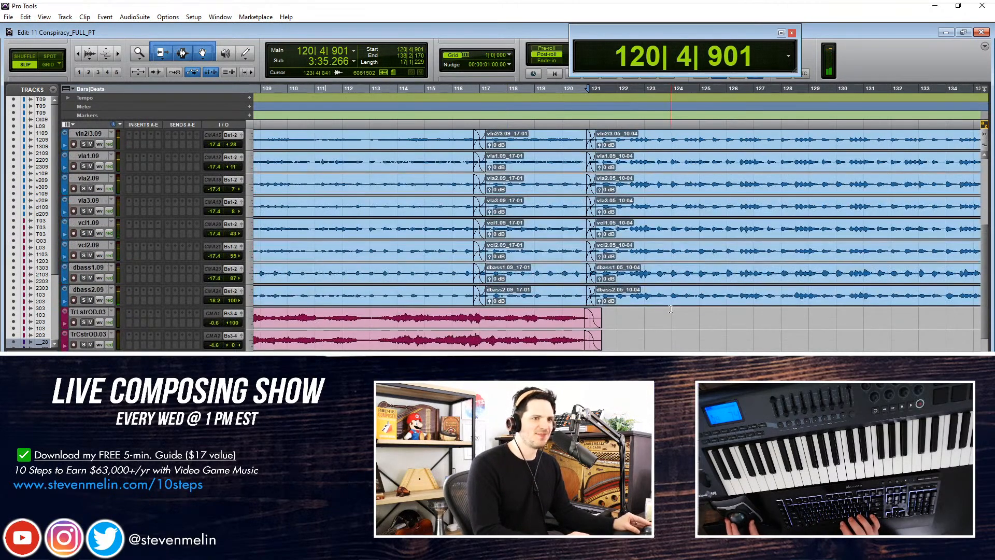
click(670, 305)
key(super+shift+Up)
key(super+shift+Up)
key(super+shift+Up)
key(super+shift+Up)
key(super+shift+Up)
key(super+shift+Up)
key(super+shift+Up)
key(super+shift+Up)
key(super+shift+Up)
key(super+shift+Up)
key(super+shift+Up)
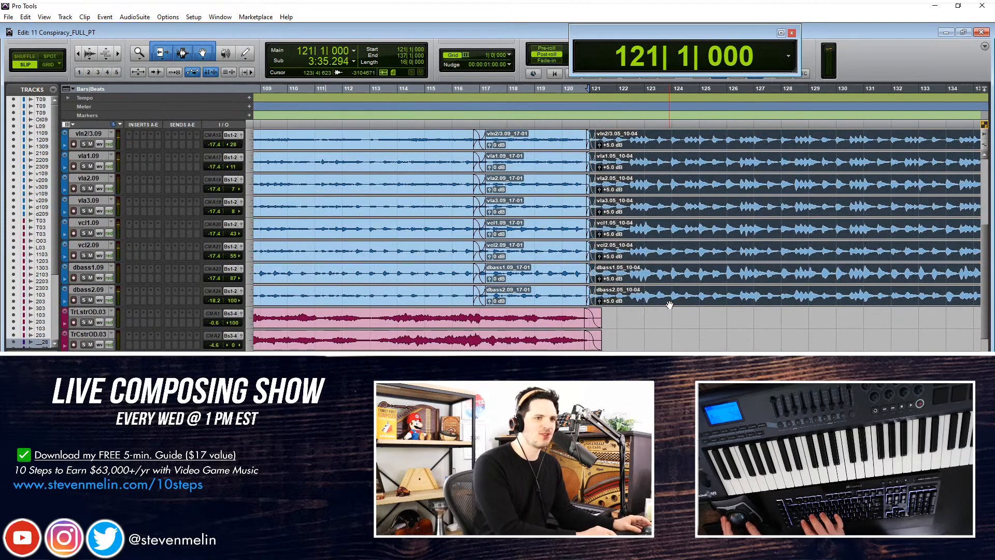
Inspect the fader of the Choir send a to Bus 101-102, and close its window
scroll(511, 289, down, 5)
scroll(511, 288, down, 3)
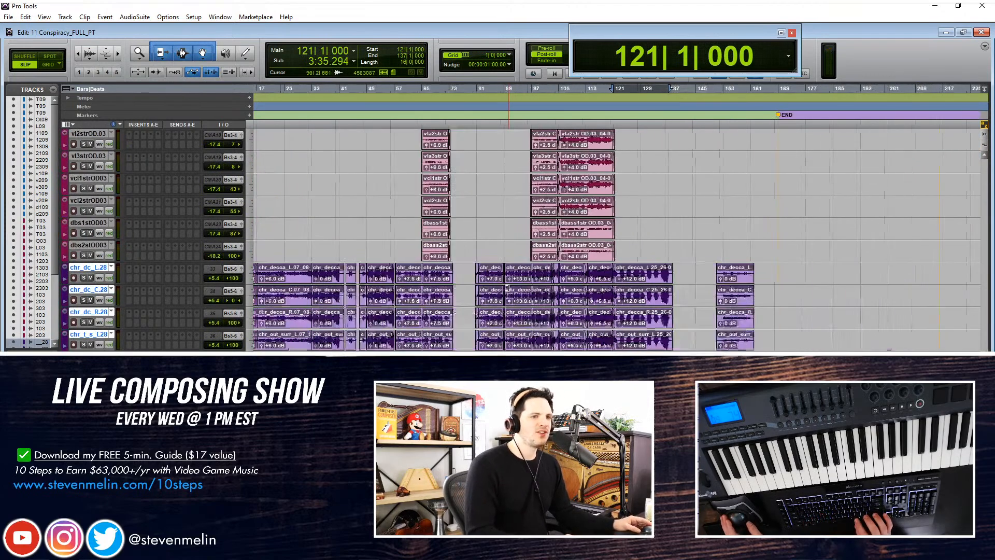
double_click(511, 288)
scroll(167, 349, down, 4)
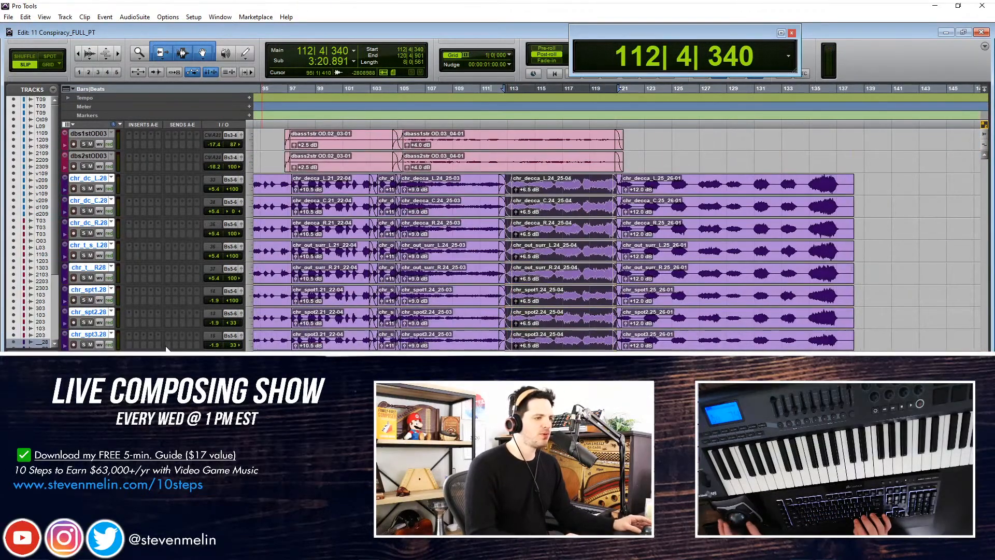
click(171, 335)
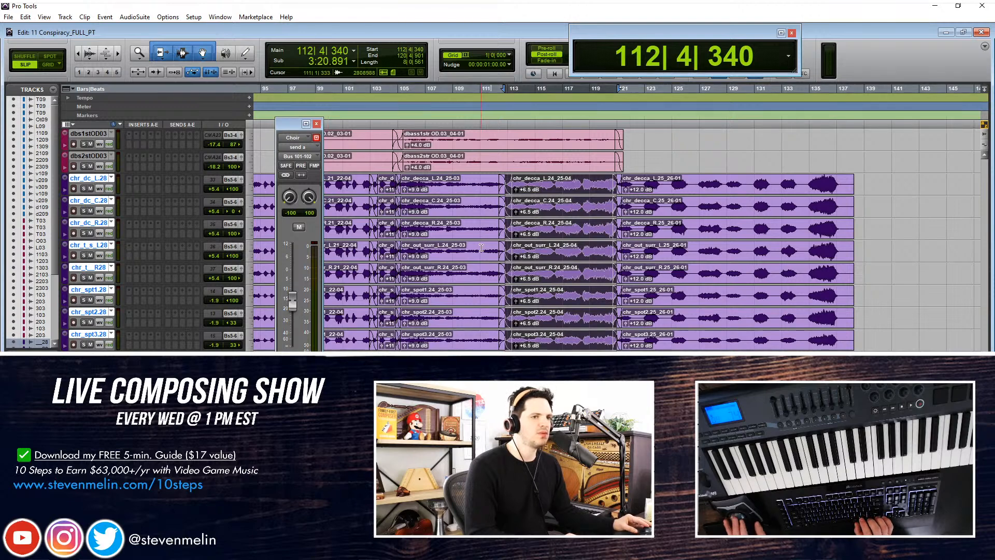
click(316, 124)
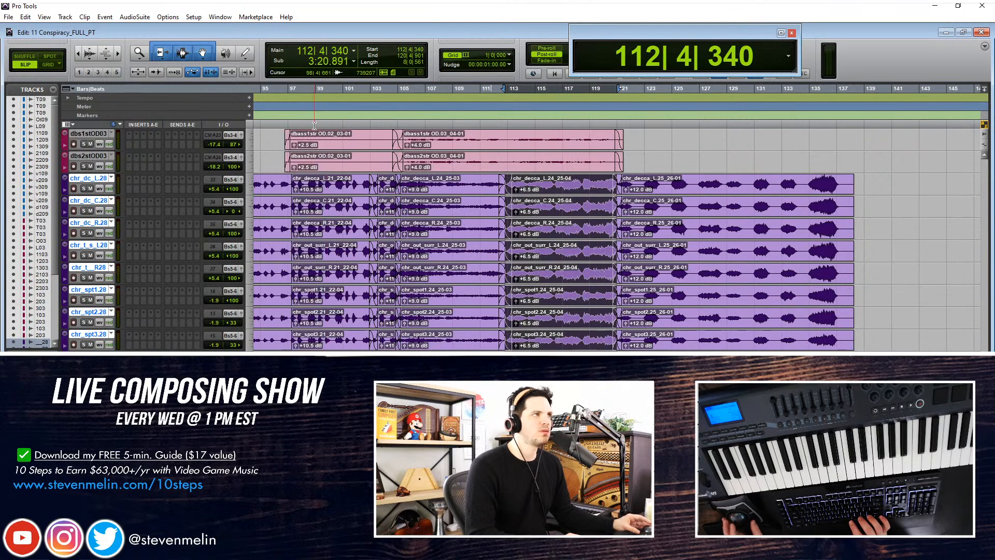
Try to shift the choir crossfade near bar 113 slightly earlier
click(586, 182)
click(492, 180)
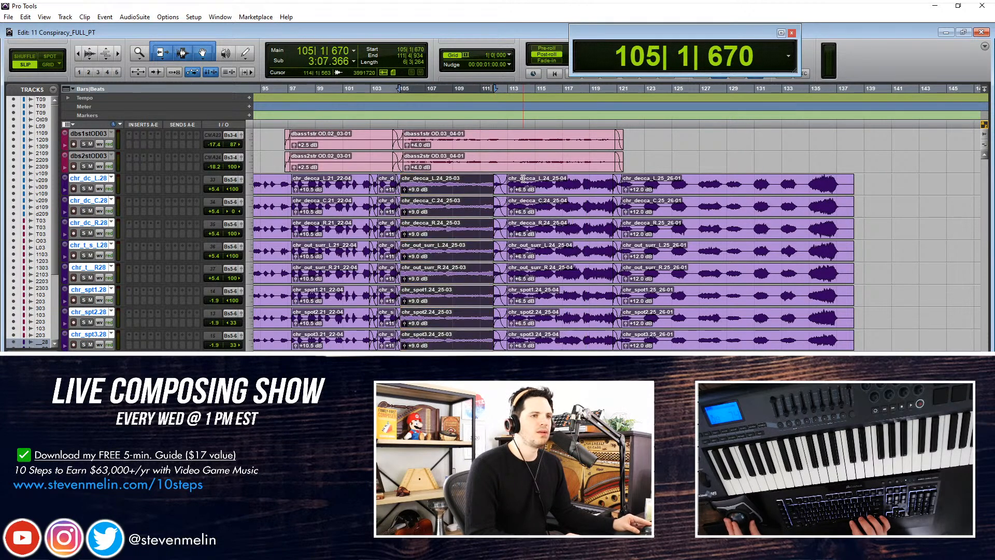
key(ctrl+KP_Add)
click(490, 183)
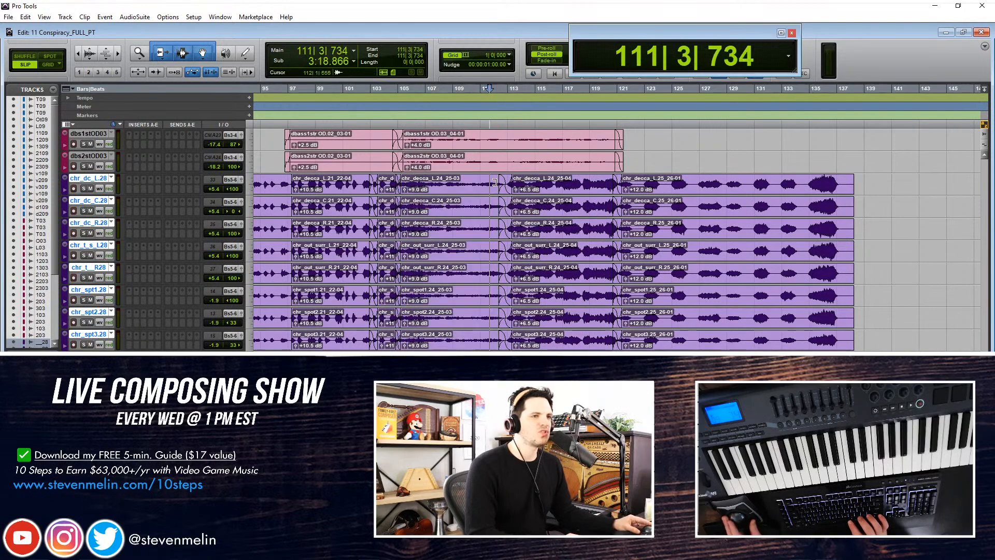
Play from 114|4|294 and lower the clip gain of the choir clips between bars 113 and 121 to +5.0 dB
click(529, 187)
click(533, 183)
key(space)
key(ctrl+])
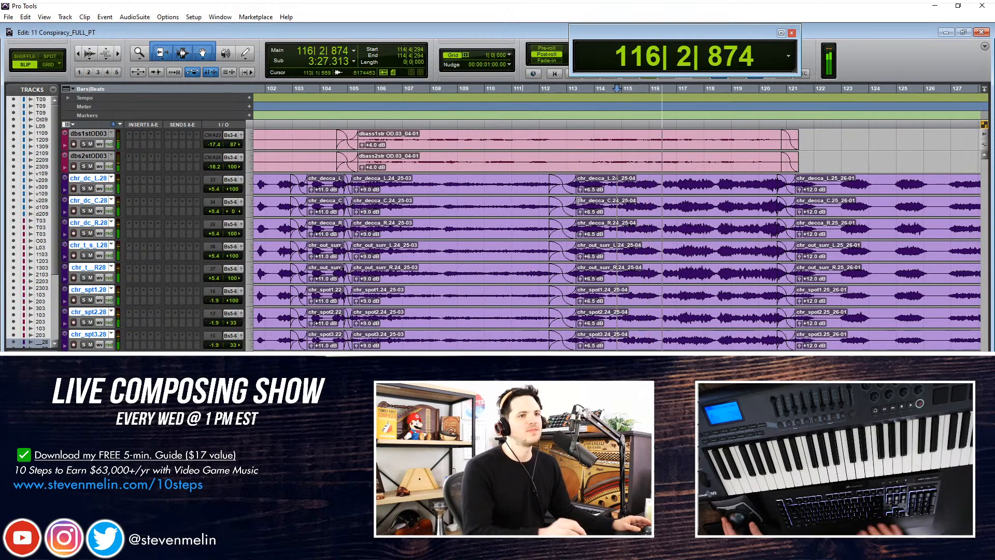
scroll(619, 199, right, 3)
click(615, 189)
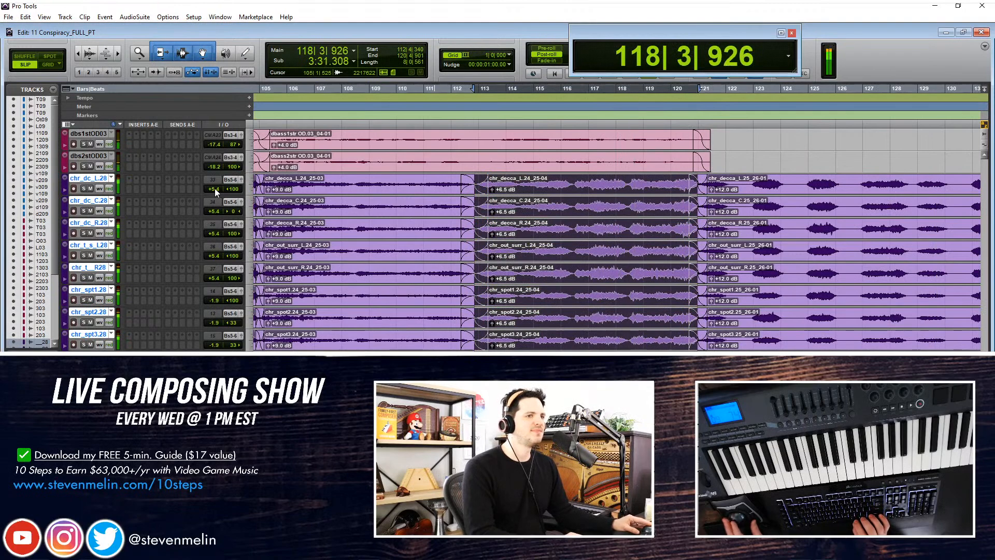
key(super+shift+Down)
key(super+shift+Down)
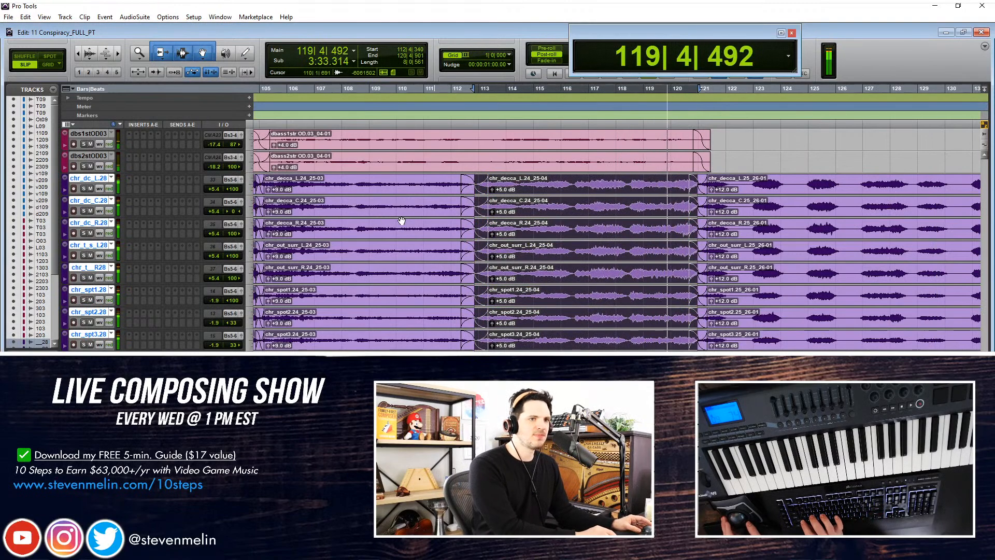
Play from 119|2|422 and raise the clip gain of the string clips between bars 121 and 137 to +5.5 dB
click(653, 184)
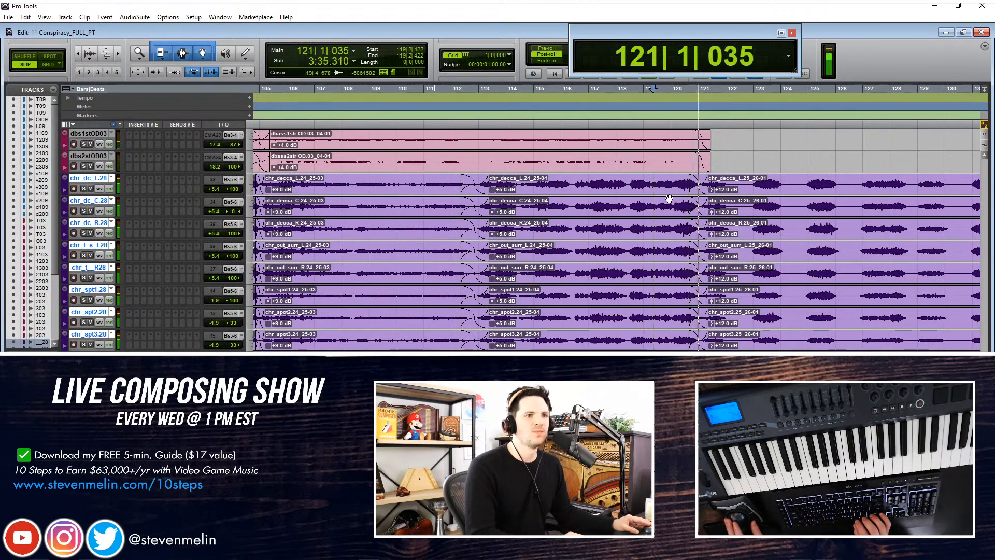
scroll(671, 199, right, 8)
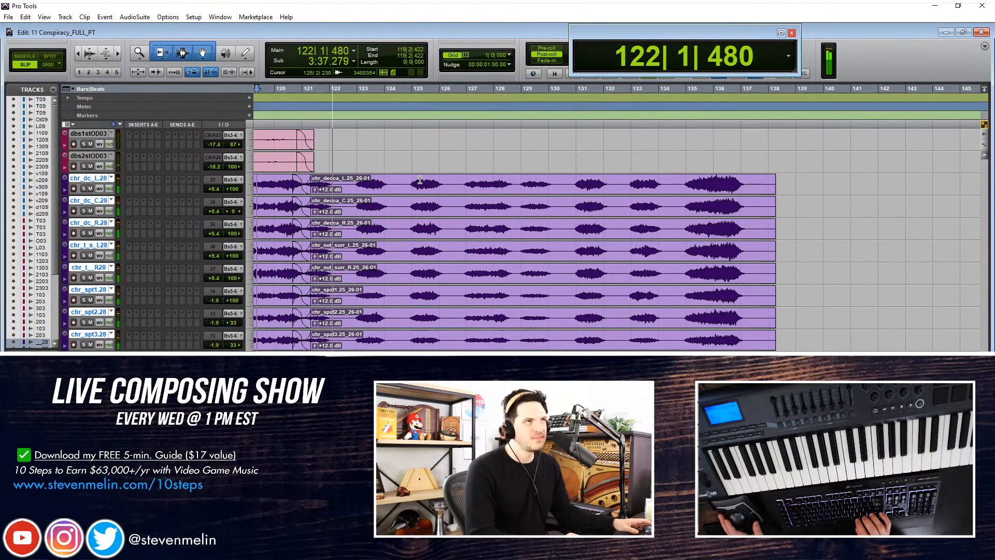
scroll(420, 180, up, 10)
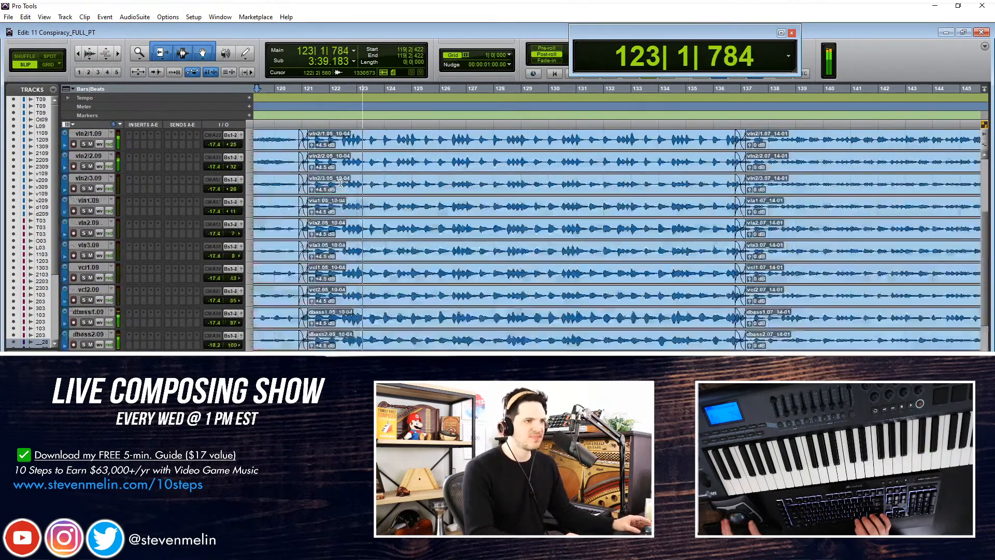
click(366, 212)
key(super+shift+Up)
key(super+shift+Up)
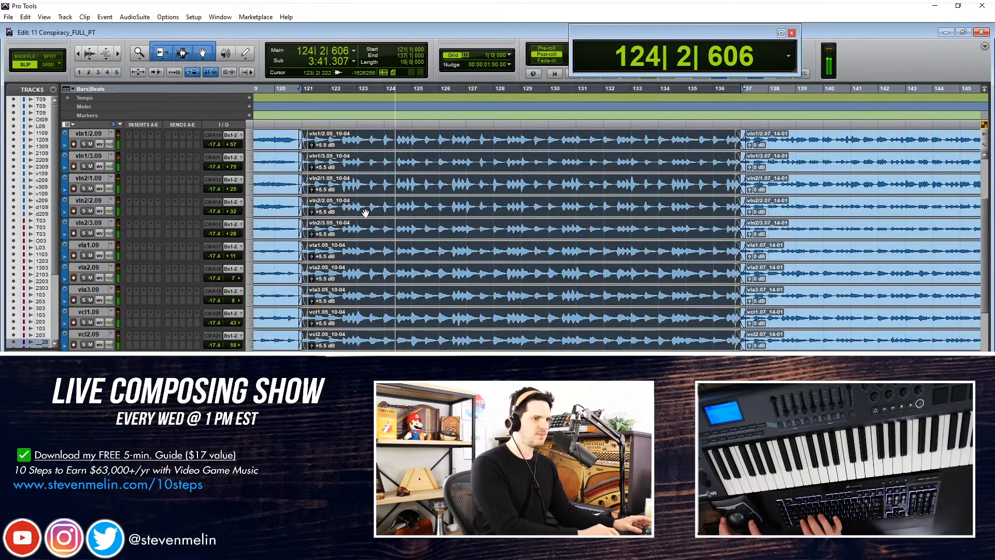
Raise the clip gain of the string clips starting at bar 137
click(775, 275)
key(super+shift+Up)
key(super+shift+Up)
key(super+shift+Up)
key(super+shift+Up)
key(super+shift+Up)
key(super+shift+Up)
key(super+shift+Up)
key(super+shift+Up)
key(super+shift+Up)
Stop playback and lower the clip gain of the choir clips after bar 121 to +11.5 dB
scroll(610, 311, down, 10)
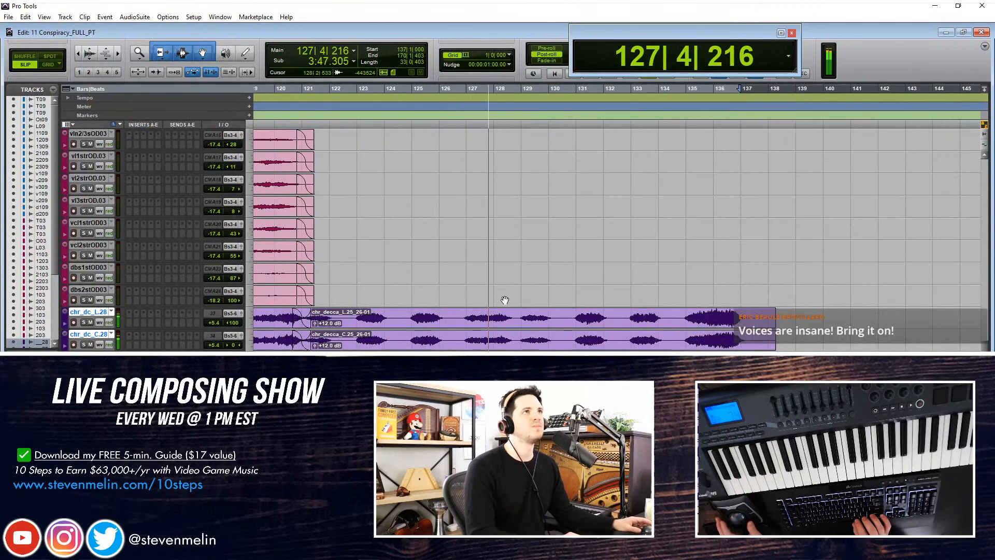
scroll(505, 300, right, 3)
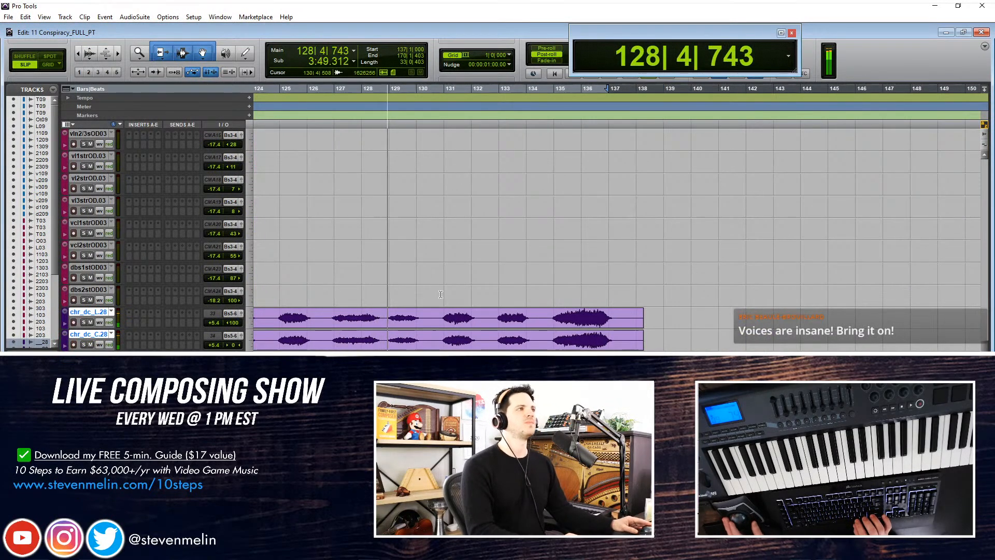
scroll(441, 294, down, 2)
scroll(441, 293, right, 1)
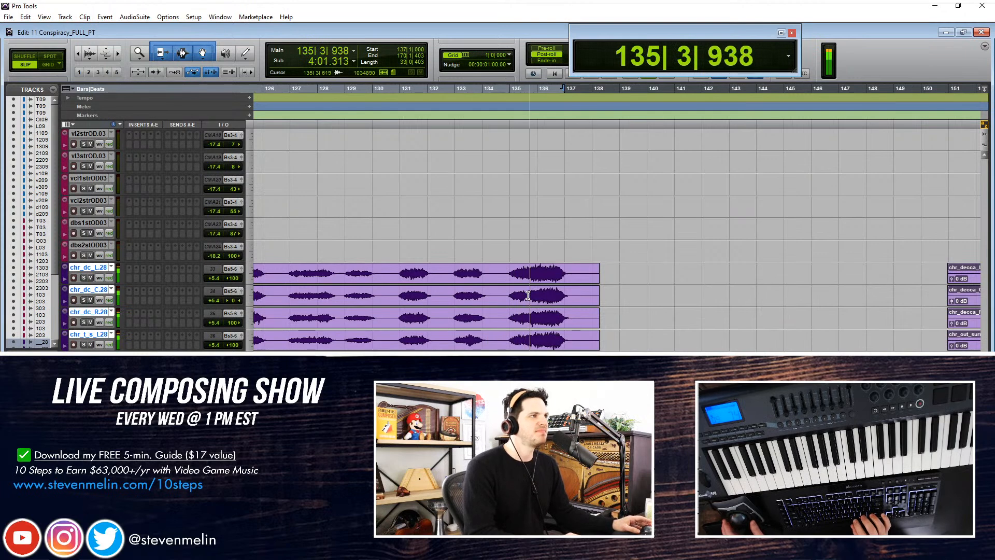
key(space)
click(424, 281)
key(ctrl+shift+Down)
key(ctrl+shift+Down)
key(ctrl+shift+Down)
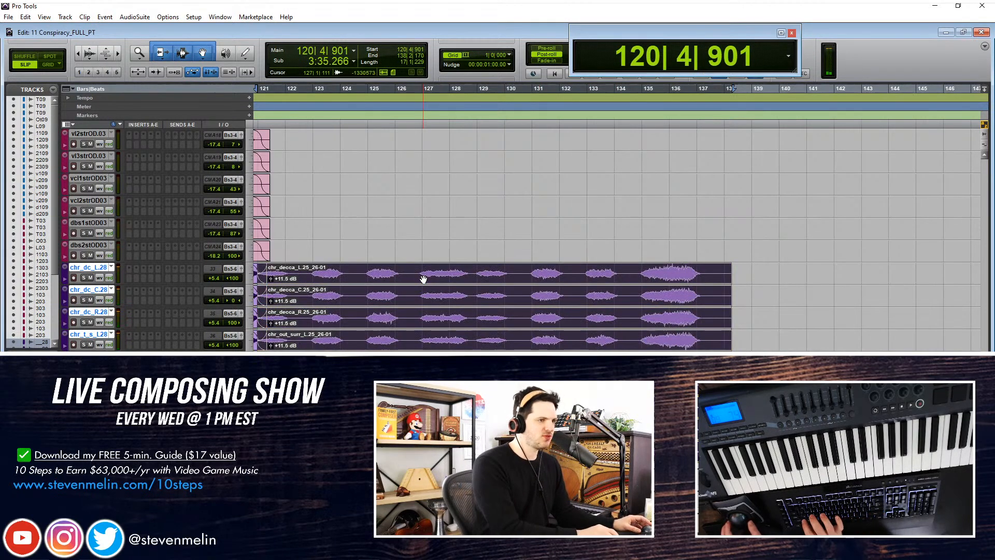
Play from 133|4|303, and shorten the end of the choir clips just after bar 137 with a fade-out
click(584, 277)
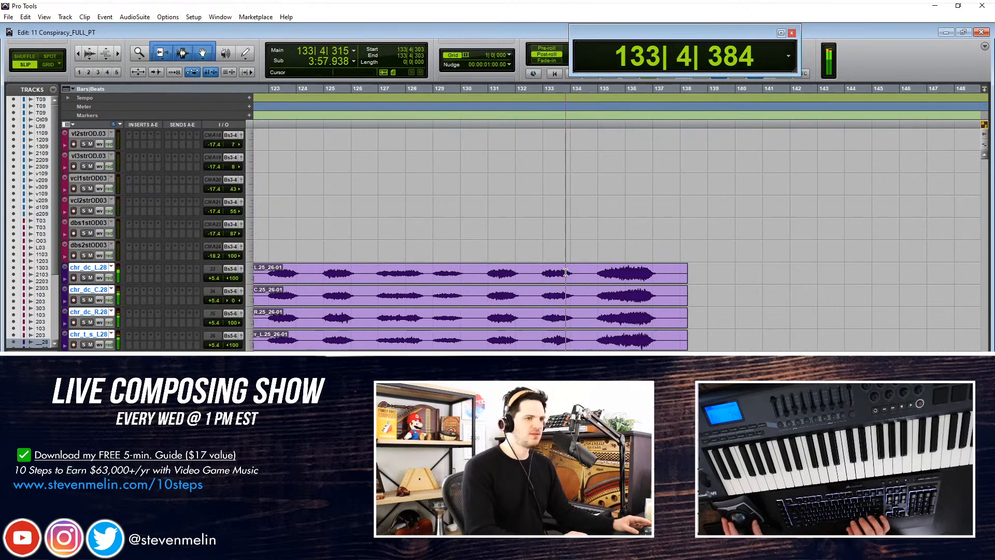
click(563, 282)
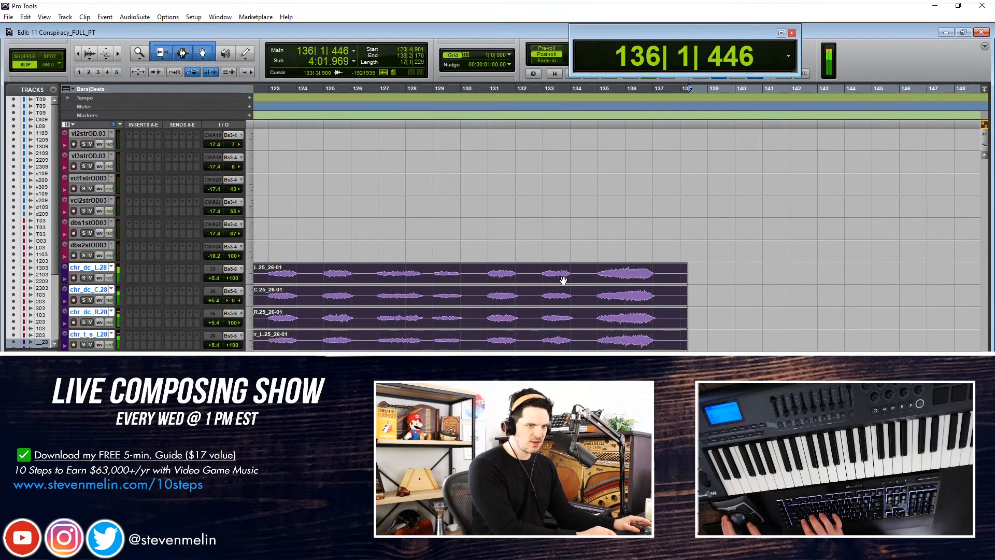
scroll(584, 272, right, 3)
drag(535, 273, 503, 274)
key(g)
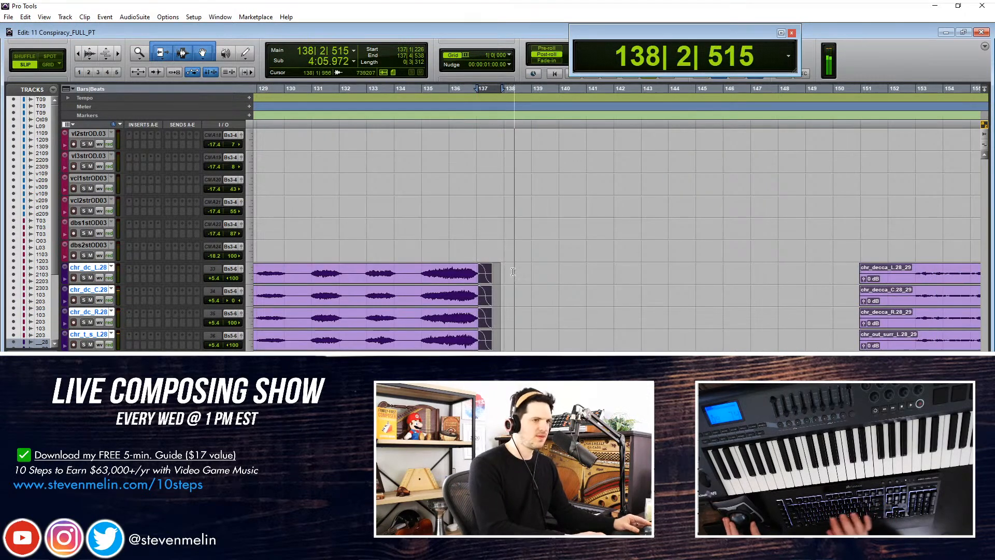
Trim the start of the last choir clips just before bar 153 and add a fade-in
scroll(512, 271, right, 3)
scroll(513, 271, right, 2)
drag(587, 269, 656, 269)
key(Delete)
key(f)
Raise the clip gain of the choir clips starting near bar 153 to +7.0 dB
click(684, 280)
key(ctrl+shift+Up)
key(ctrl+shift+Up)
key(ctrl+shift+Up)
key(ctrl+shift+Up)
key(ctrl+shift+Up)
key(ctrl+shift+Up)
key(ctrl+shift+Up)
key(ctrl+shift+Up)
key(ctrl+shift+Up)
key(ctrl+shift+Up)
key(ctrl+shift+Up)
key(ctrl+shift+Up)
key(ctrl+shift+Up)
key(ctrl+shift+Up)
Play the last choir clips from just before bar 153 and raise their clip gain to +9.0 dB
click(638, 272)
key(space)
scroll(663, 267, down, 2)
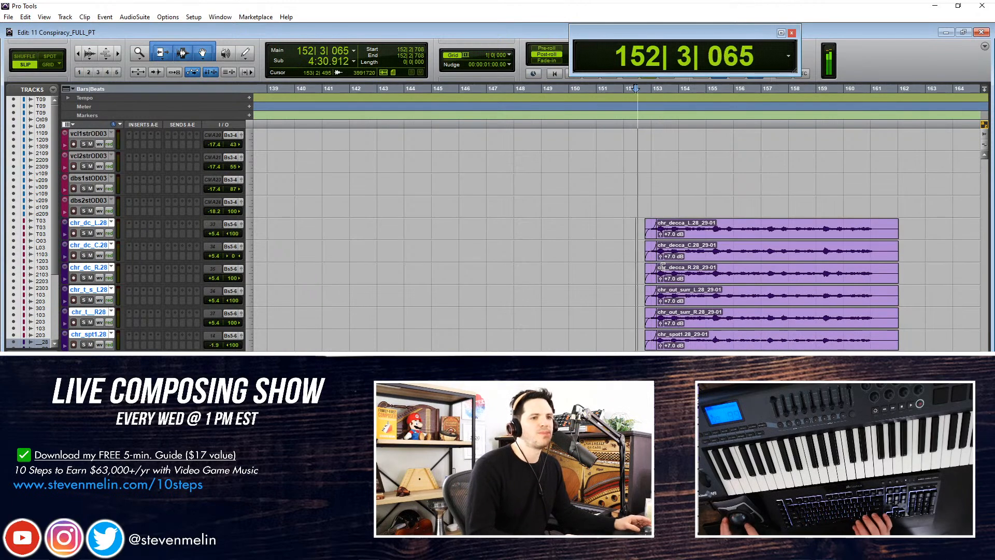
scroll(648, 249, right, 3)
click(634, 235)
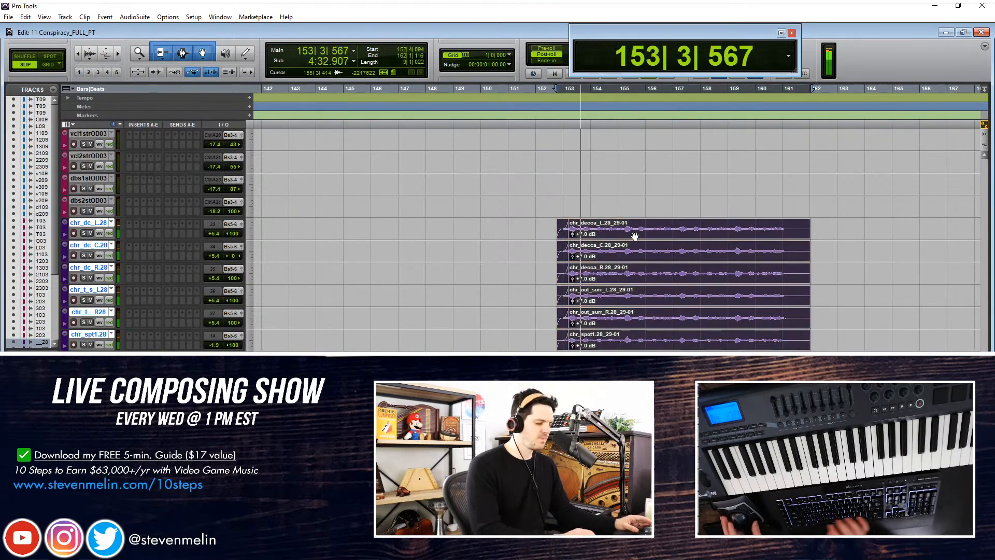
key(ctrl+shift+Up)
key(ctrl+shift+Up)
key(ctrl+shift+Up)
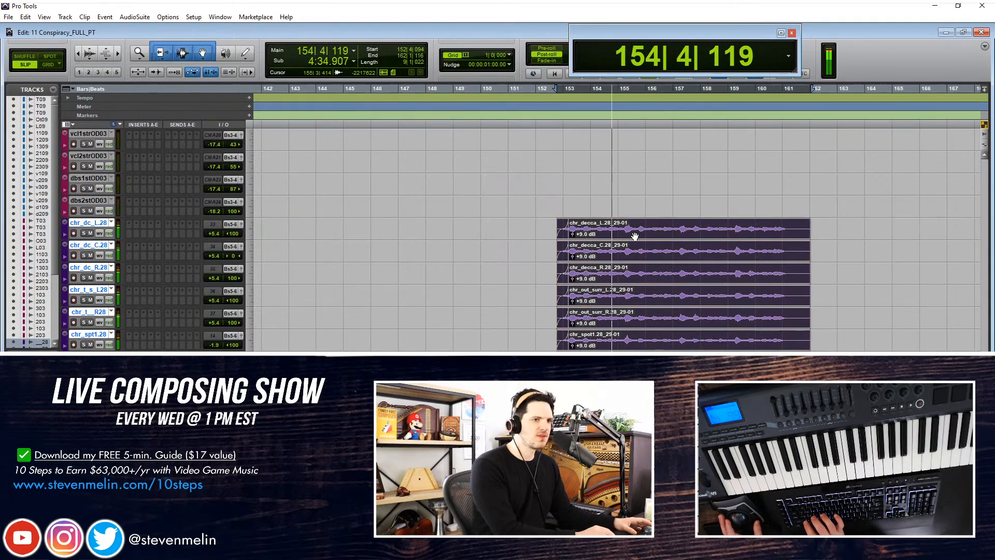
Switch to the SATB score PDF in Adobe Acrobat and check the final choir passage at bars 153-160, including its repeat marking
key(alt+Tab)
scroll(527, 237, up, 10)
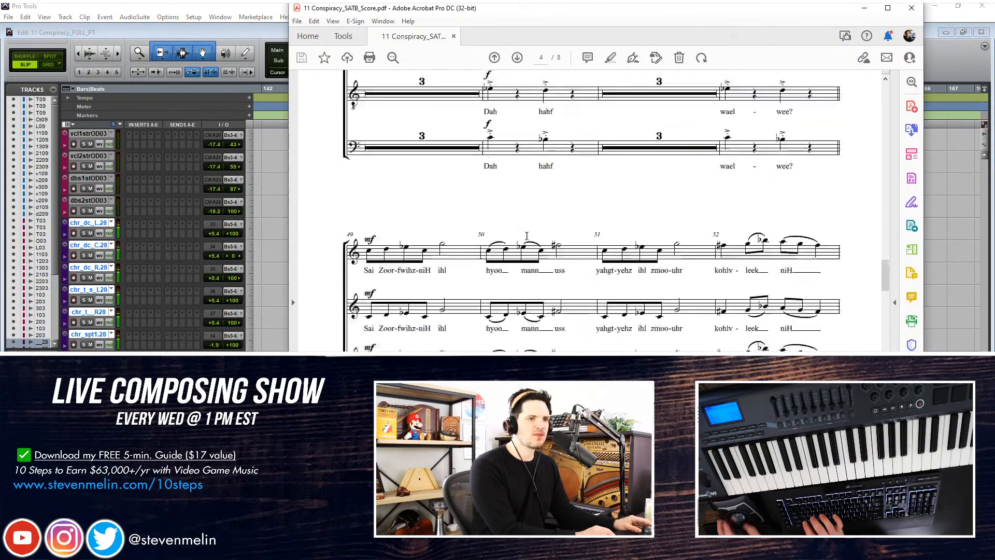
scroll(528, 237, up, 4)
scroll(528, 237, down, 2)
scroll(508, 221, up, 2)
scroll(523, 221, down, 7)
scroll(542, 221, down, 8)
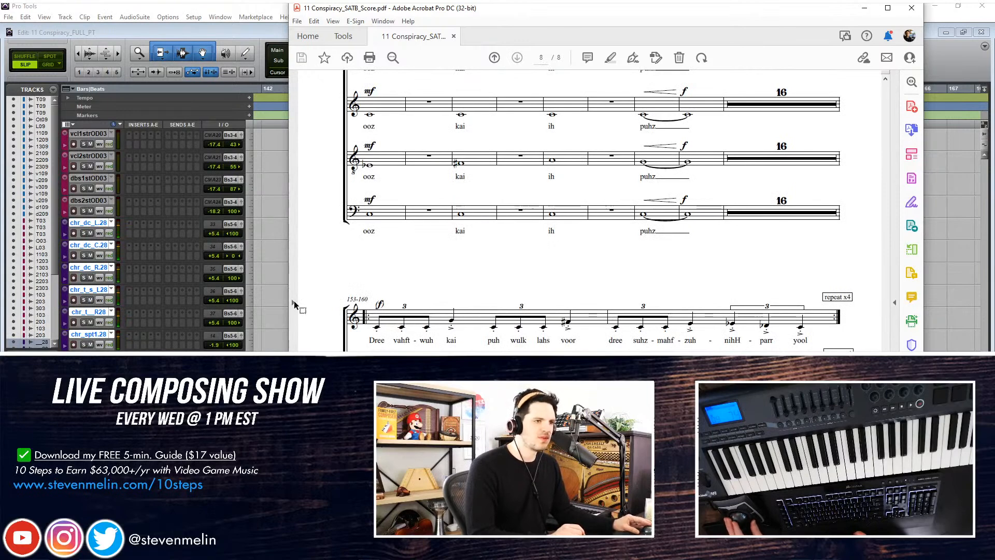
Switch back to Pro Tools and trim the end of the last choir clips to 161|1|836
click(267, 290)
scroll(636, 190, right, 3)
key(ctrl+[)
key(space)
click(548, 198)
key(ctrl+])
key(ctrl+])
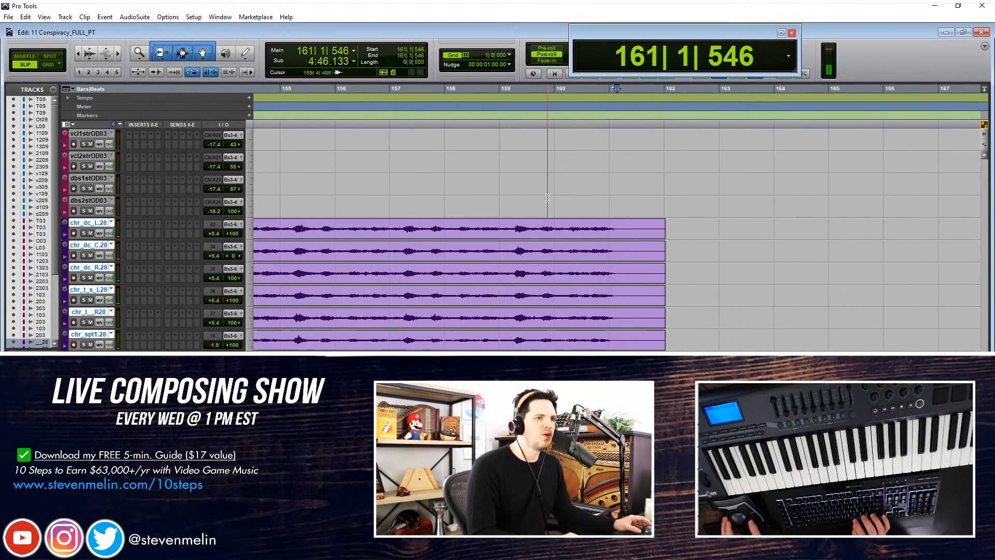
scroll(501, 215, left, 5)
drag(932, 224, 886, 225)
key(Delete)
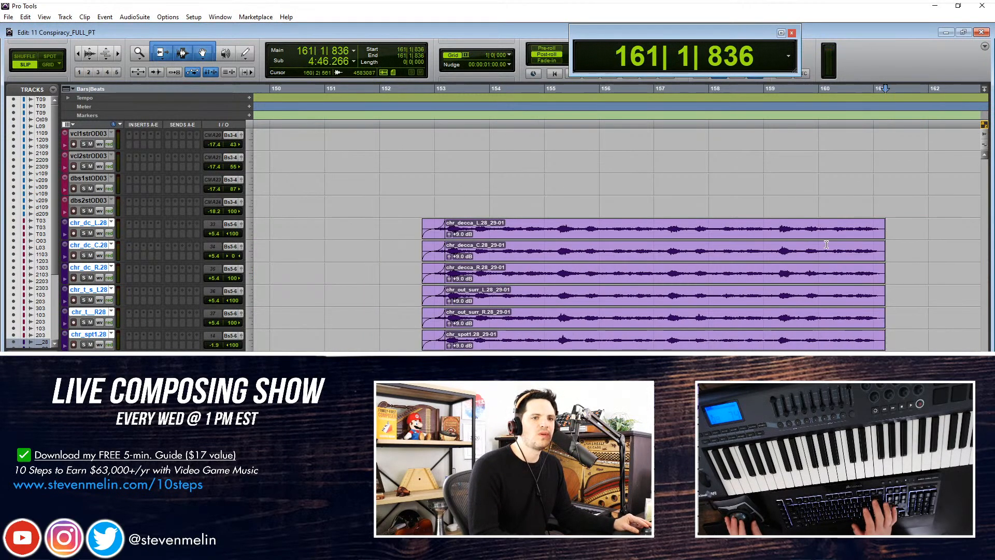
Copy the last choir clips to repeat the passage from about bar 161, and crossfade the joint from 160|3|000 to 161|1|655
scroll(607, 222, right, 2)
drag(473, 239, 819, 234)
scroll(821, 237, down, 1)
click(760, 206)
click(778, 215)
key(Delete)
drag(760, 207, 795, 206)
key(f)
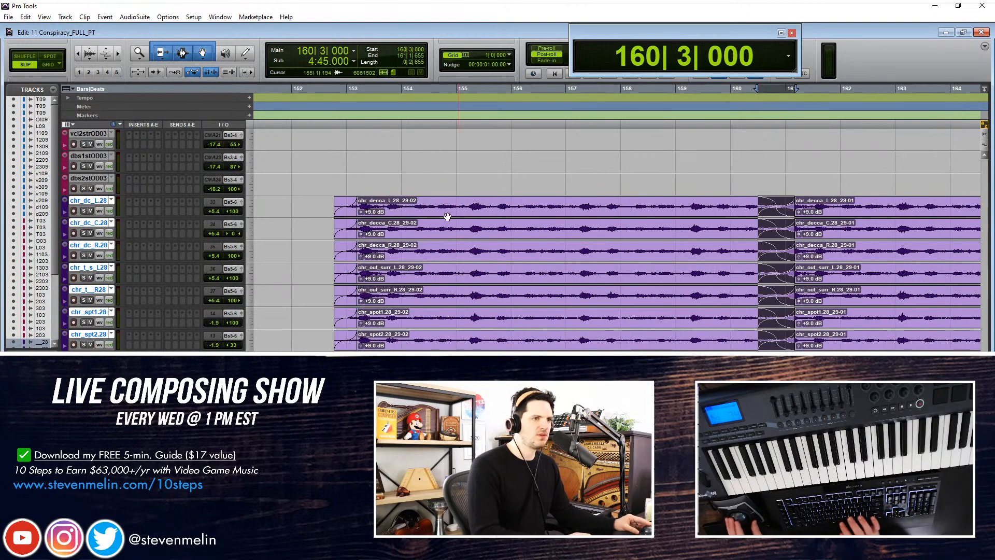
Place the playback start at 152|3|510, just before the final choir passage
click(326, 204)
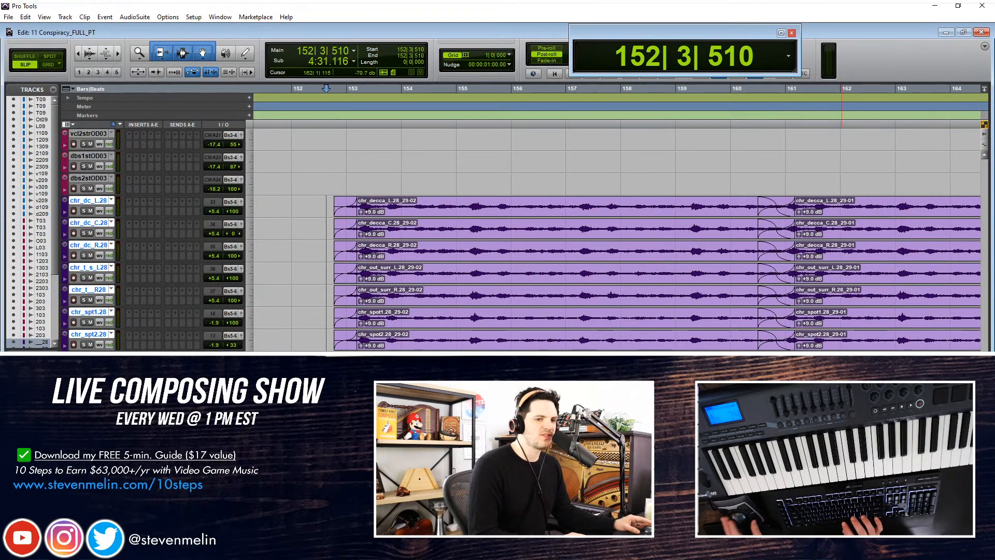
Play the choir section from bar 152, check its bars in the Conspiracy SATB score, and return to the session
key(space)
key(alt+Tab)
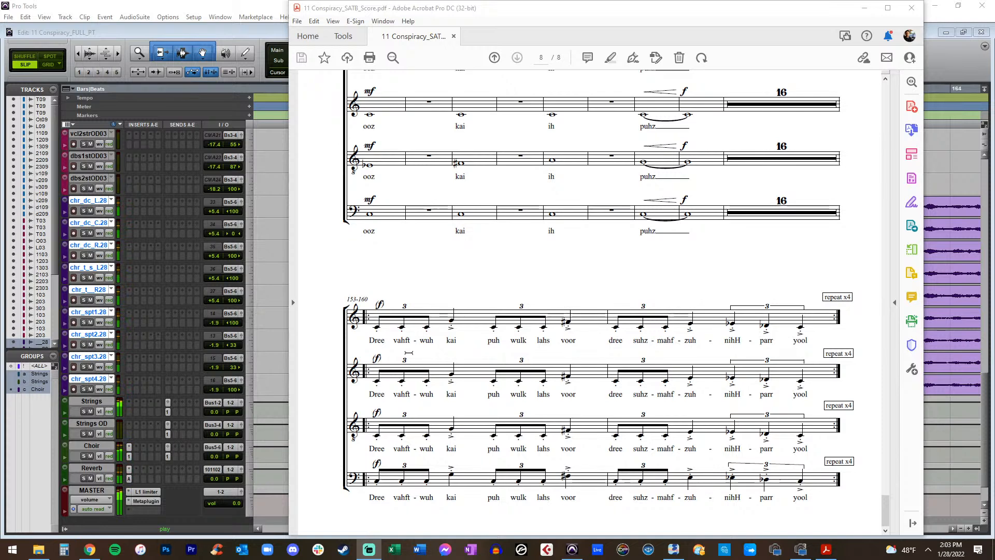
click(275, 289)
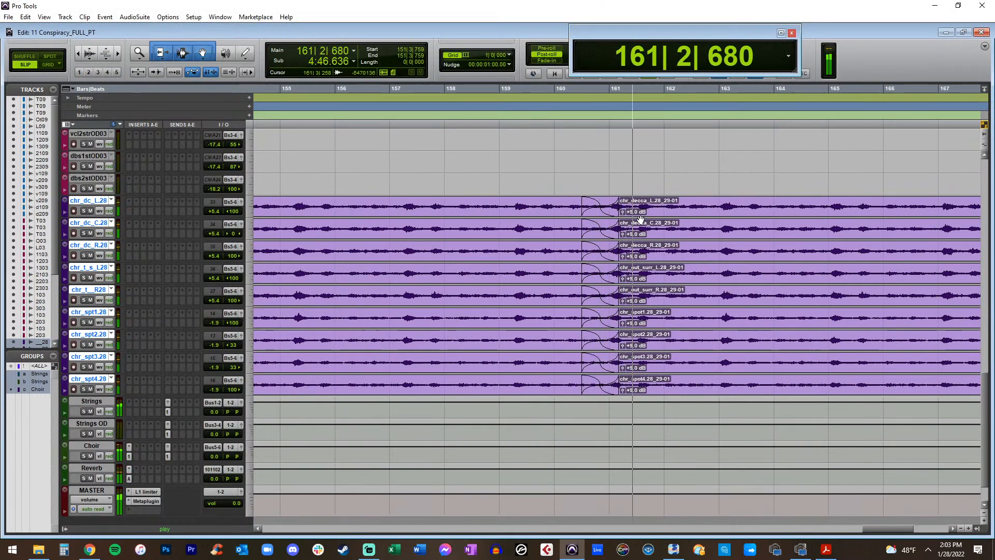
Select the final choir clips starting near bar 161 on all choir tracks and slide them slightly later
key(ctrl+bracketleft)
click(641, 219)
key(ctrl+bracketright)
key(ctrl+bracketright)
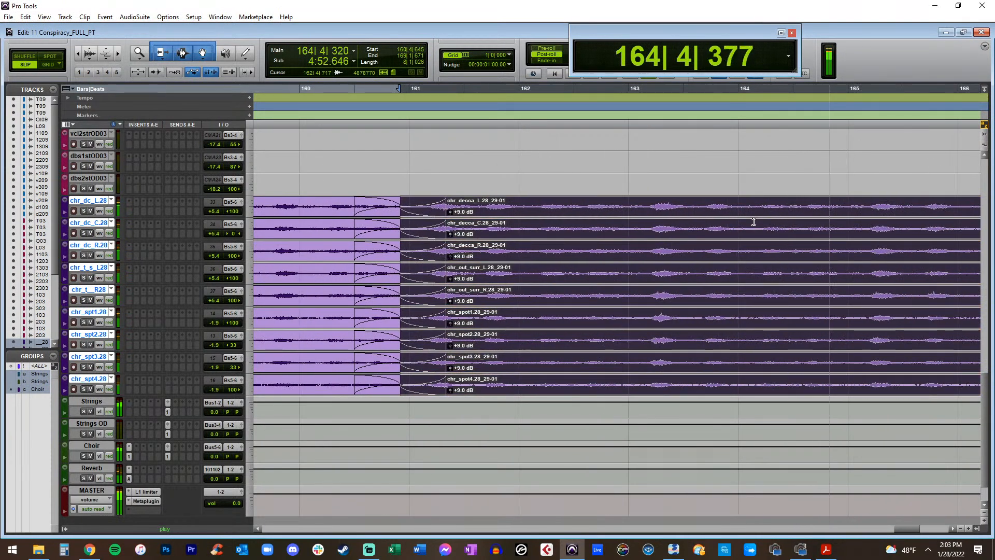
Try to slide the final choir clips a little later still, then undo that extra shift
drag(747, 213, 754, 210)
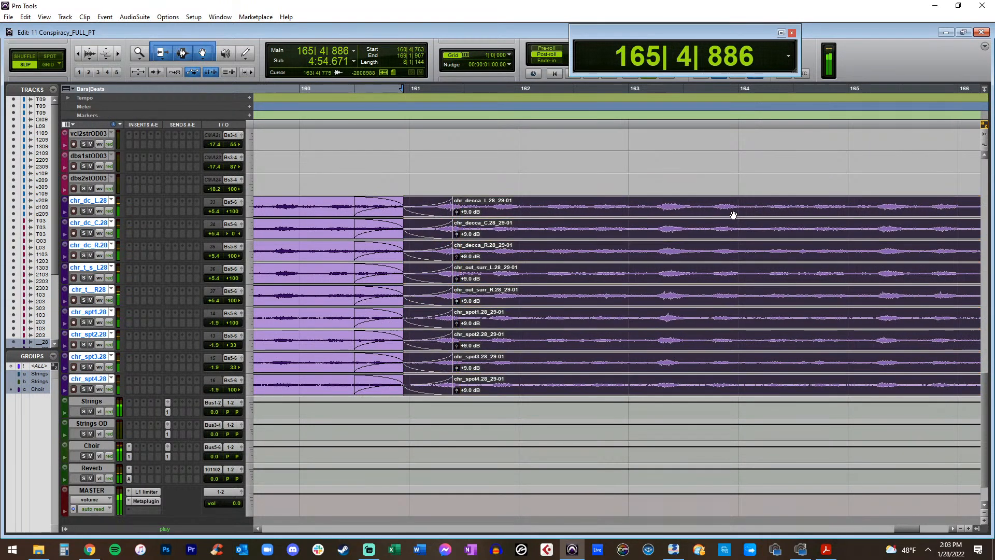
scroll(625, 221, right, 1)
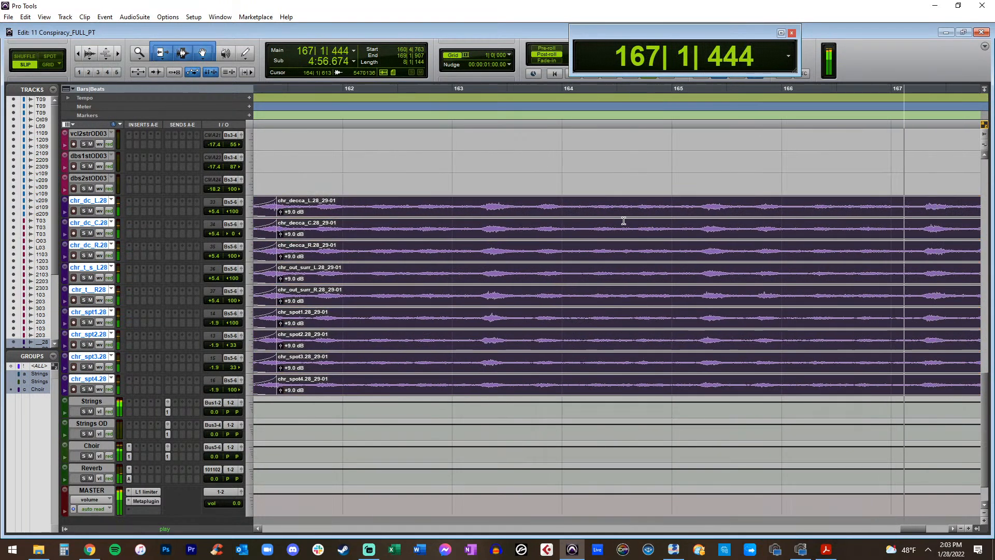
key(r)
key(ctrl+z)
Trim the tail of the final choir clips just past the END marker at bar 169 and add a short fade-out
scroll(622, 206, down, 1)
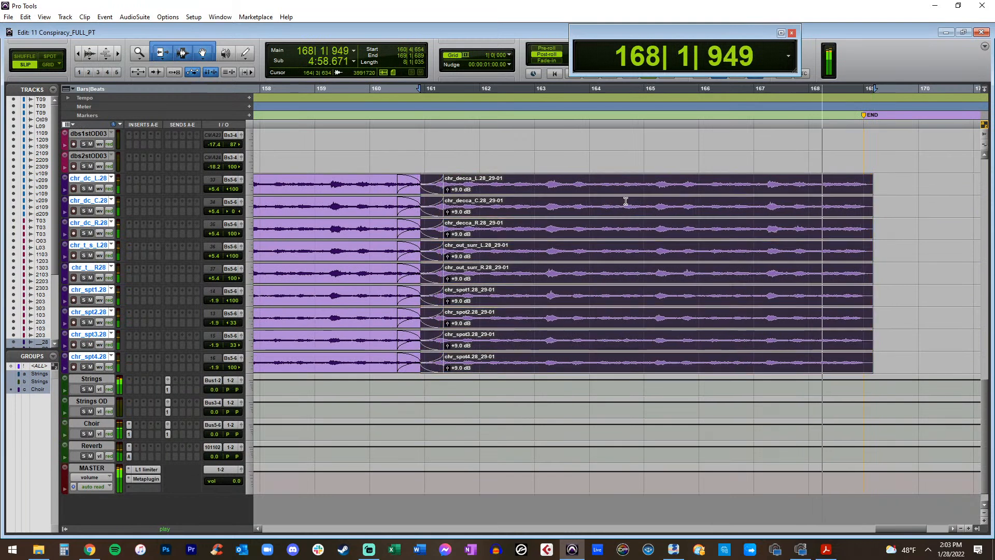
click(882, 180)
key(space)
drag(871, 178, 865, 183)
click(878, 181)
key(Delete)
key(f)
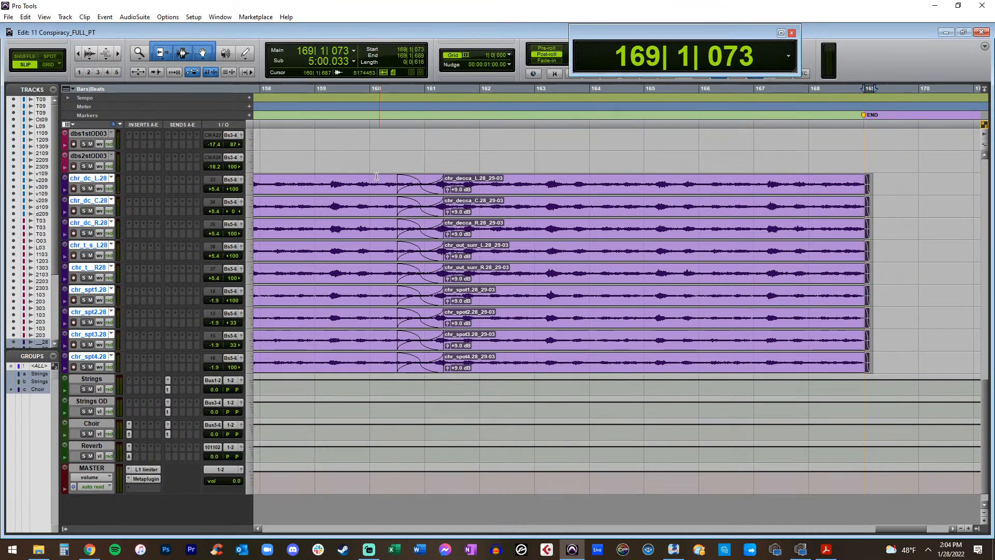
Audition the crossfade near bar 160 and slide the following choir clips slightly later, to start at 160|4|708
click(344, 177)
key(space)
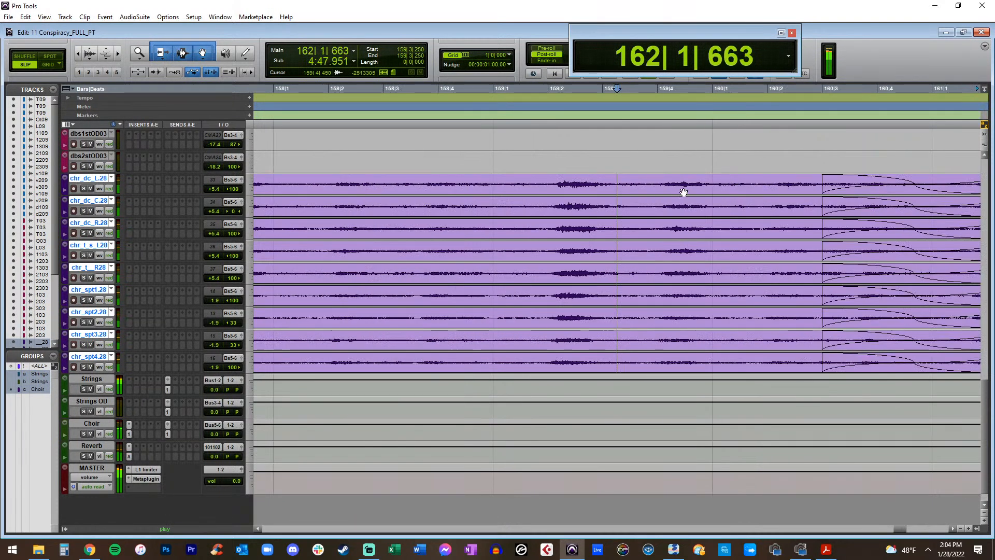
key(space)
scroll(798, 196, right, 5)
click(785, 192)
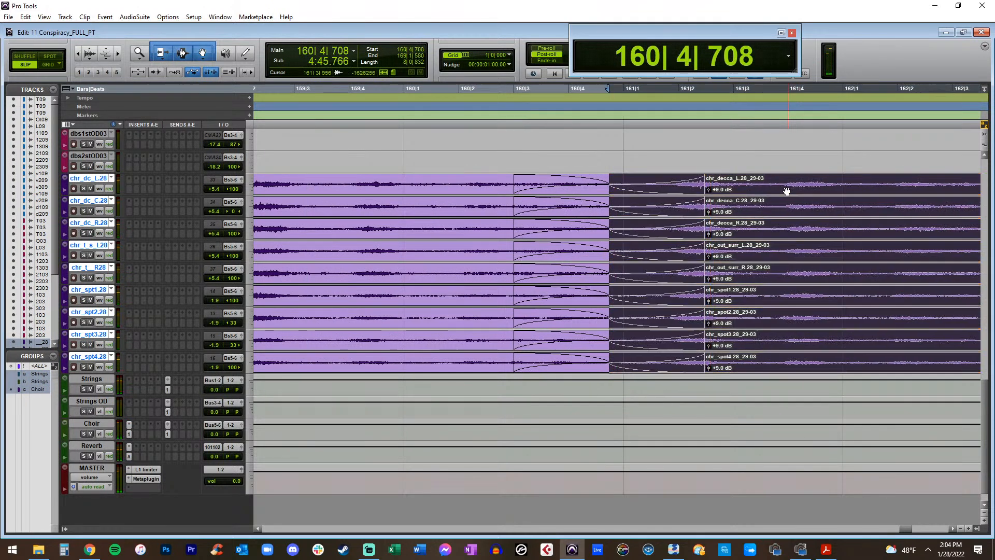
Play through the crossfade near bar 161 to the ending, and examine the final choir clips alongside the string tracks
click(541, 169)
key(space)
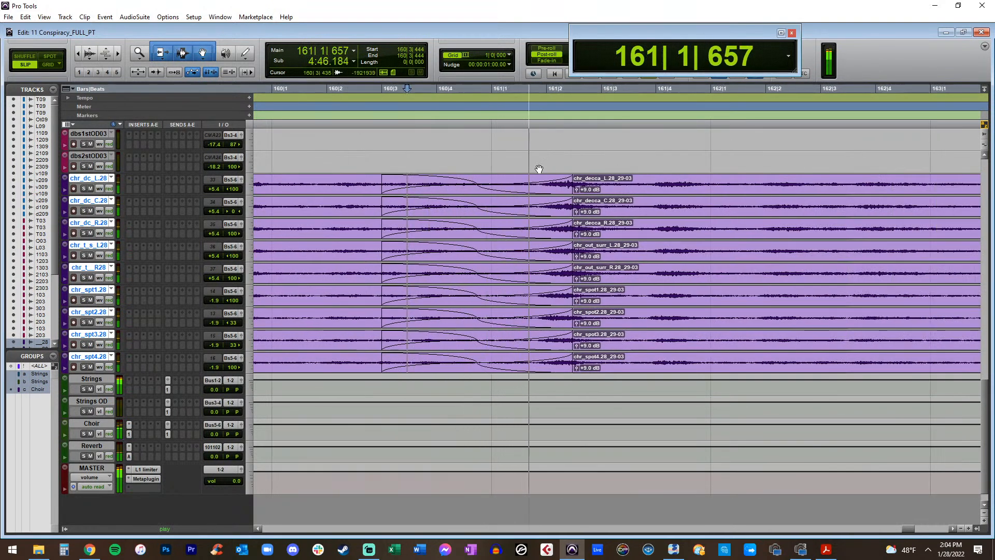
key(ctrl+bracketleft)
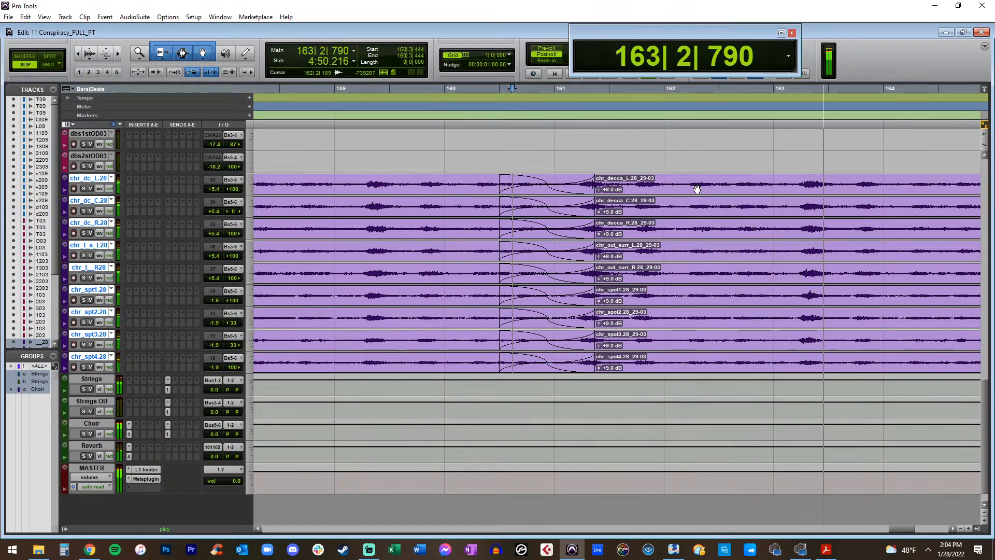
key(ctrl+bracketleft)
key(ctrl+bracketleft)
key(ctrl+bracketleft)
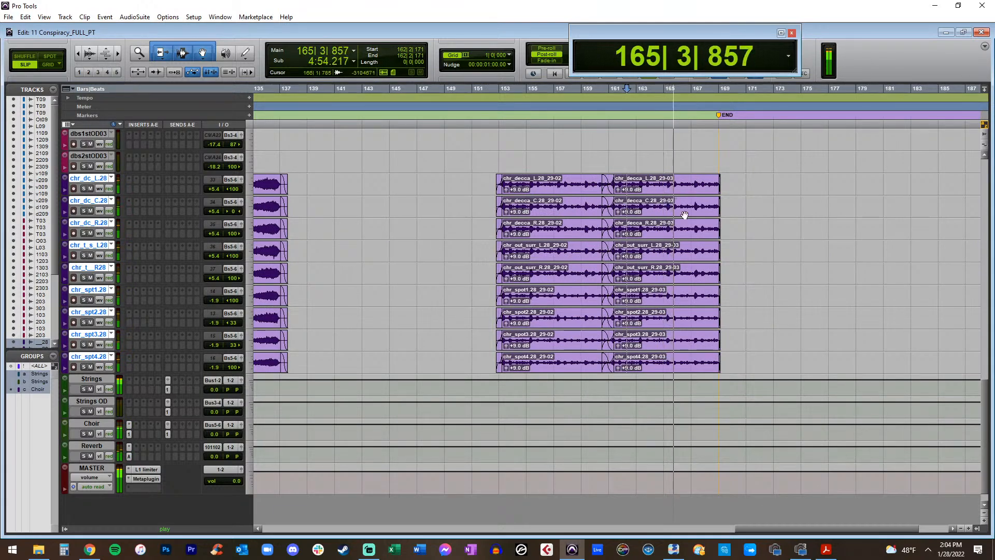
key(ctrl+bracketright)
scroll(648, 207, up, 10)
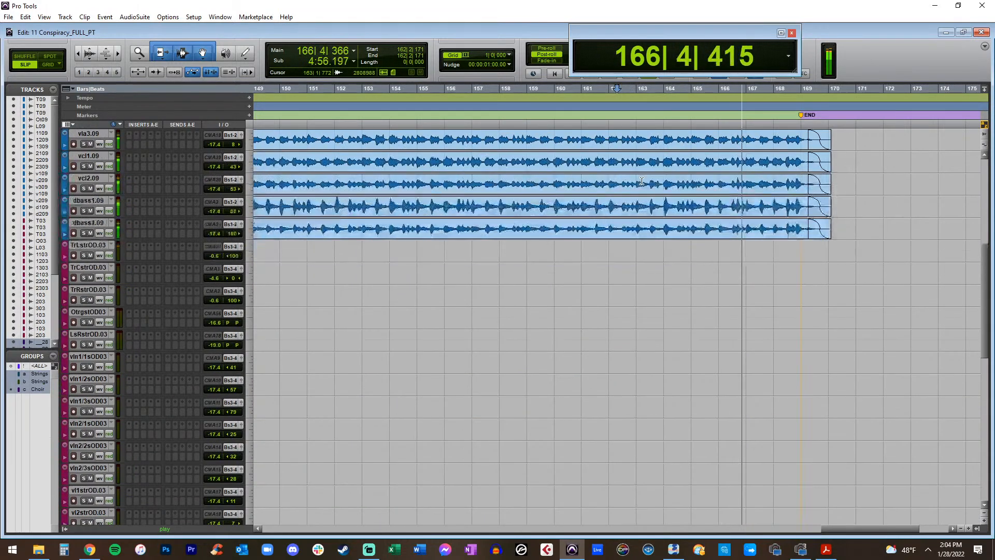
scroll(641, 182, down, 10)
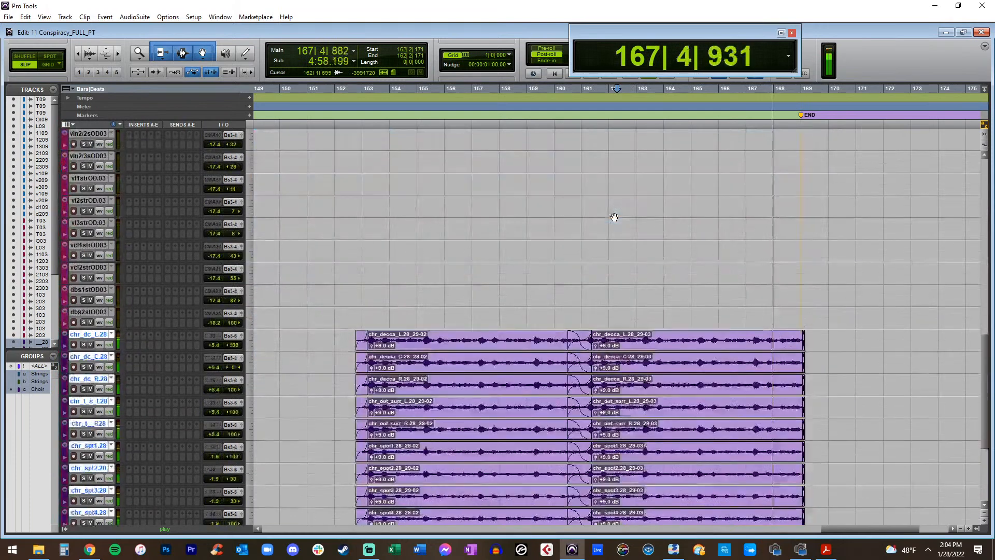
Select both final sets of choir clips from bar 153 to bar 169 and raise their clip gain to +10.0 dB
scroll(615, 217, down, 5)
click(504, 229)
shift+click(655, 234)
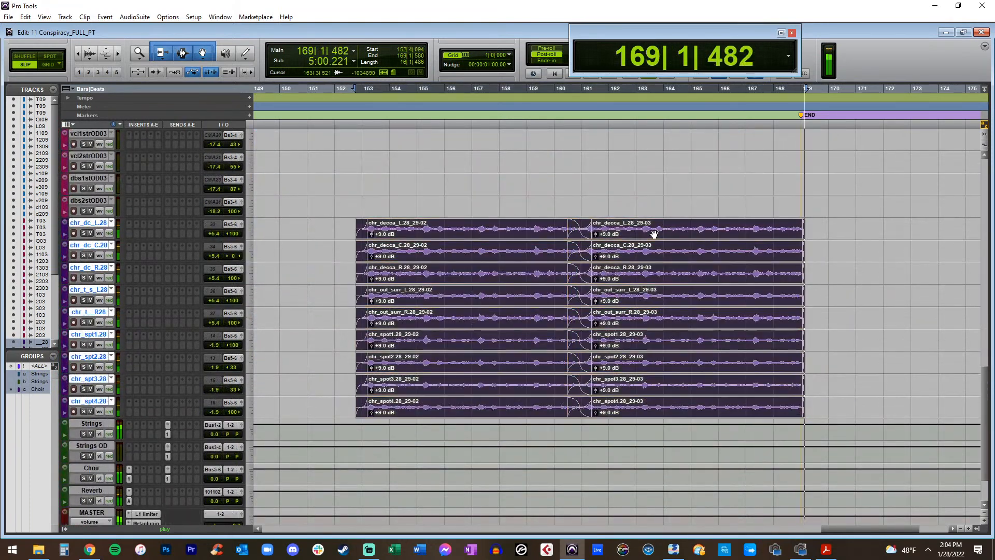
key(ctrl+shift+Up)
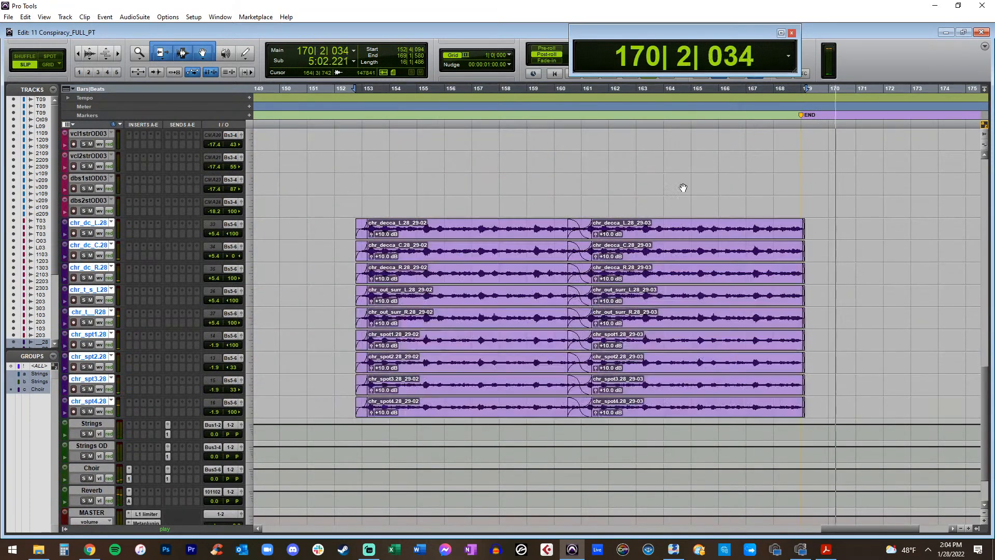
Stop playback and move the END marker to about bar 173
key(space)
drag(803, 116, 912, 106)
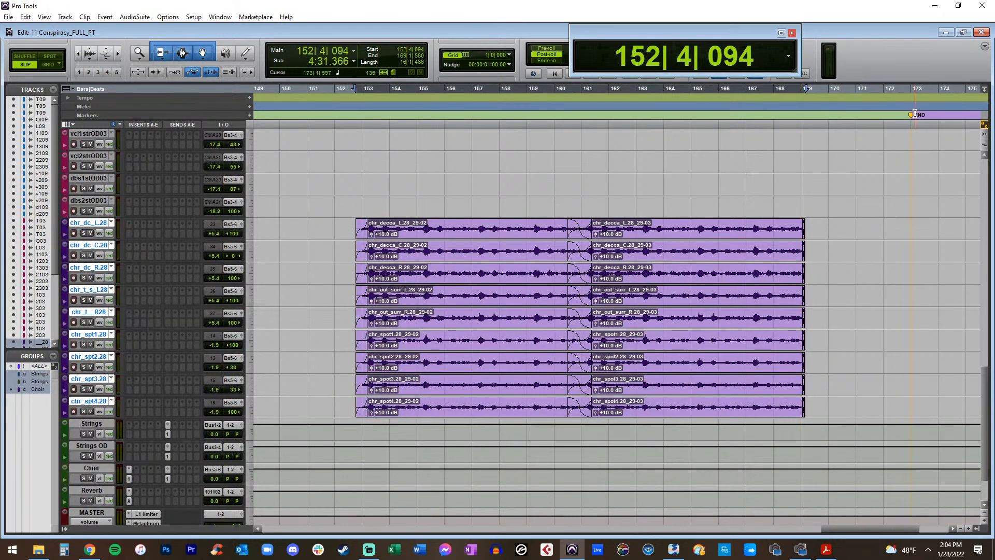
drag(803, 116, 905, 115)
Return to the session start, select the opening choir clips at bar 1, and audition them
key(Return)
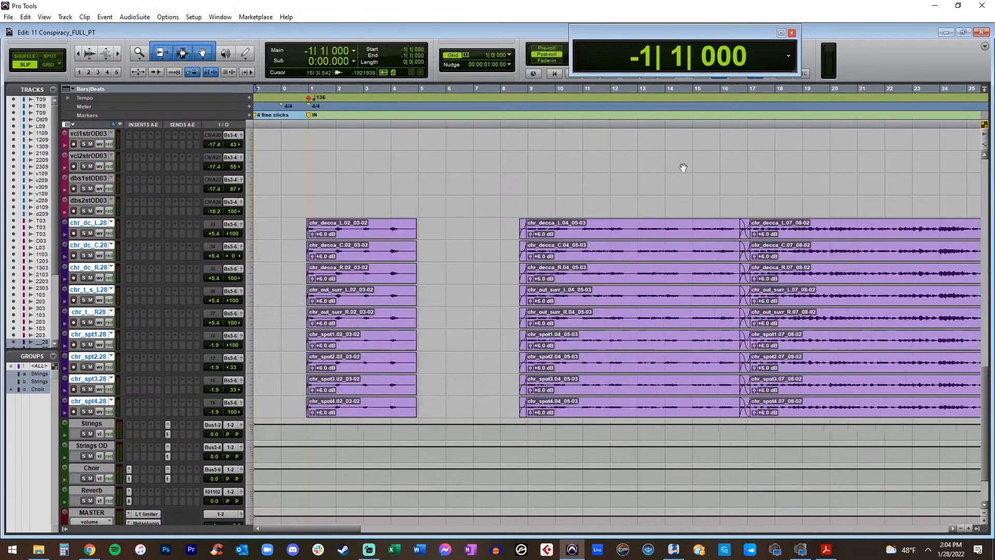
key(ctrl+bracketleft)
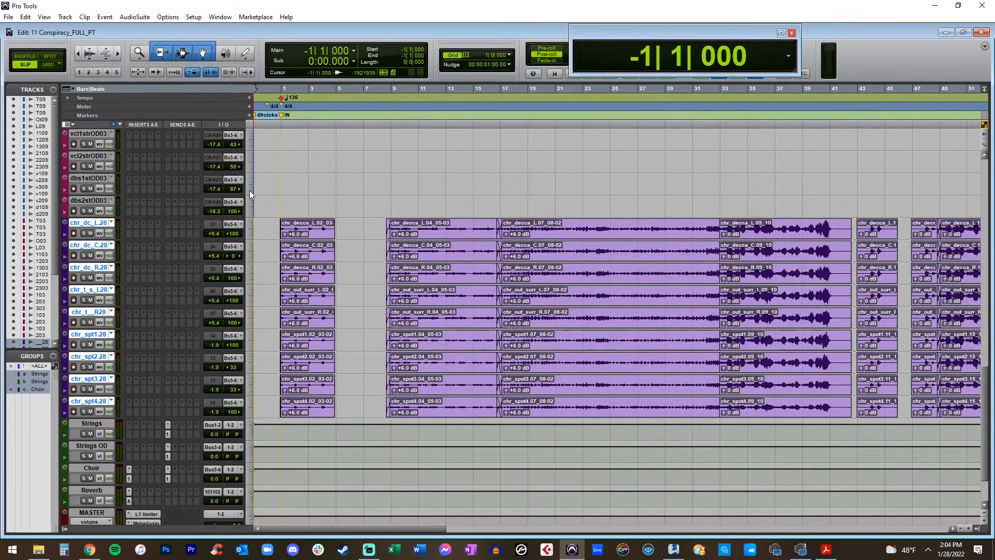
click(304, 234)
key(space)
key(ctrl+bracketright)
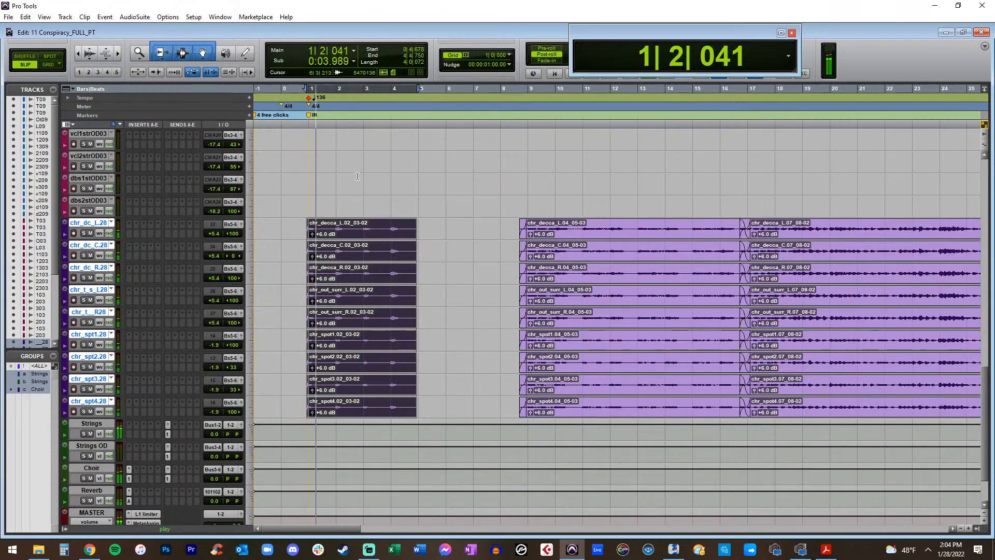
key(space)
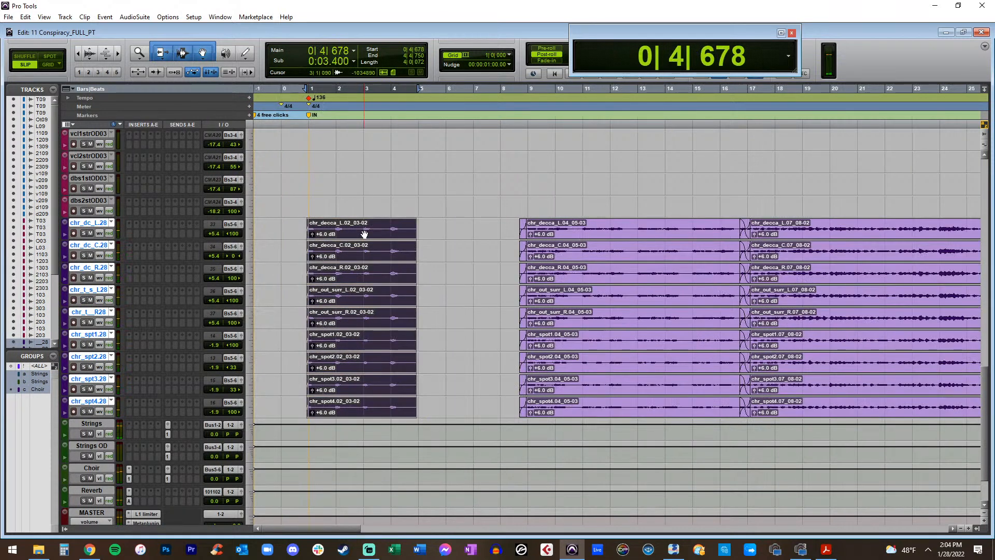
Raise the opening choir clips' gain to +11.0 dB and audition them, including from just before bar 4
key(ctrl+shift+Up)
key(ctrl+shift+Up)
key(space)
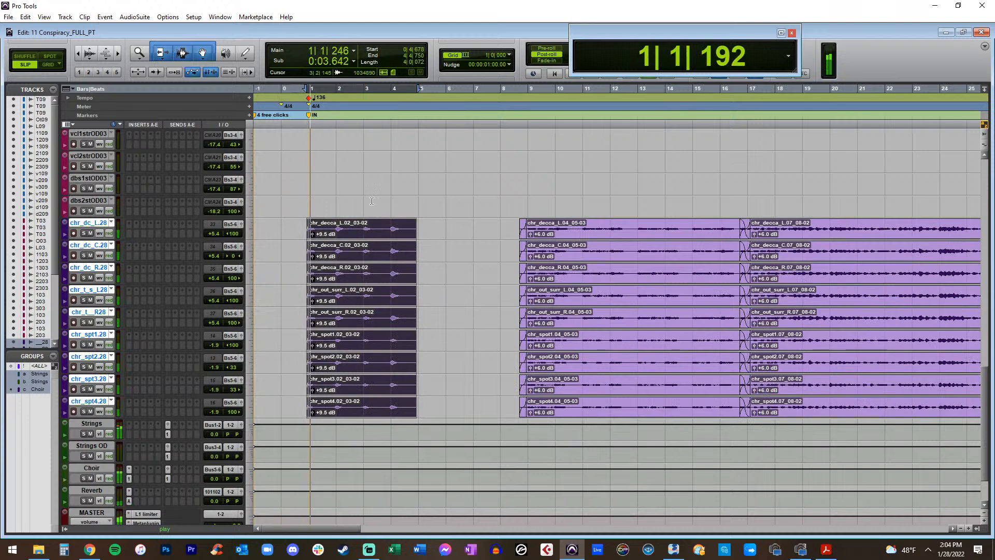
key(ctrl+shift+Up)
key(ctrl+shift+Up)
key(ctrl+shift+Up)
click(389, 200)
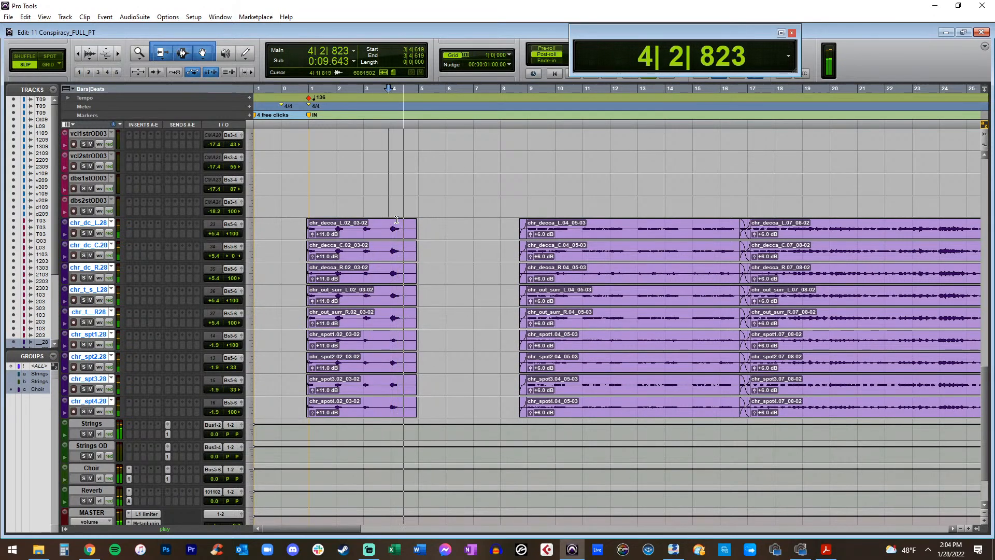
key(space)
Switch to the Conspiracy SATB score in Acrobat and go to its first page
click(826, 550)
scroll(626, 327, up, 10)
key(Home)
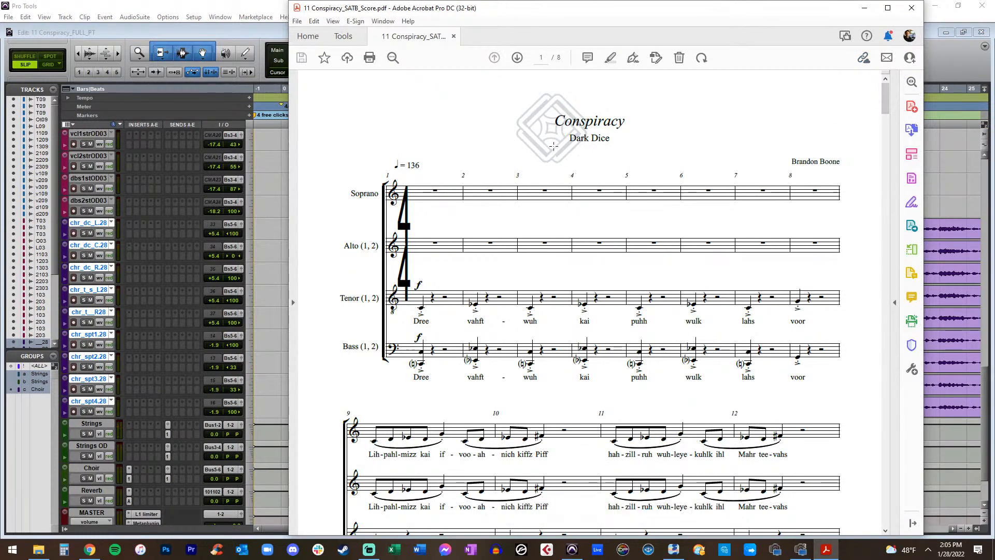
Find the score with the search "darklands satb", open it to look closely at its title page, and close it
click(11, 555)
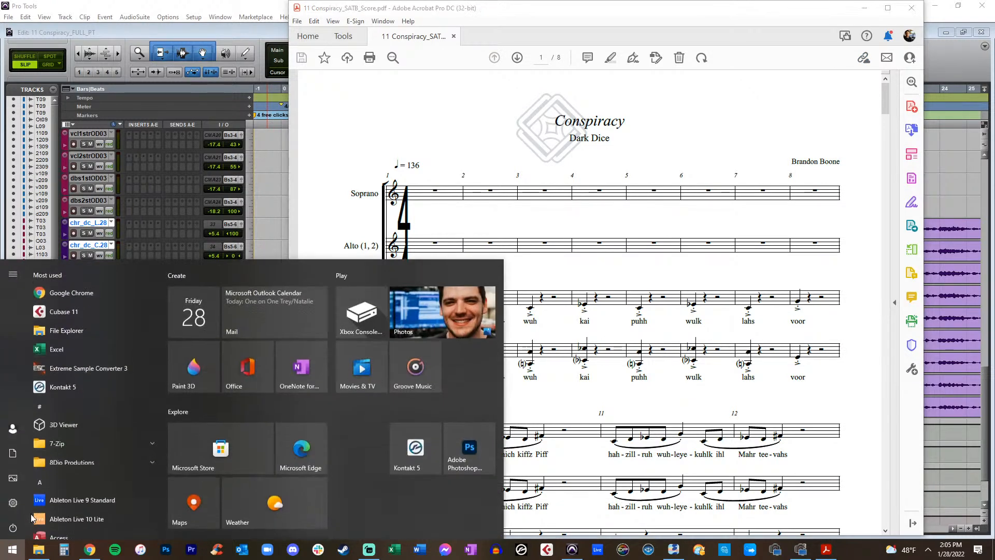
text(darklands)
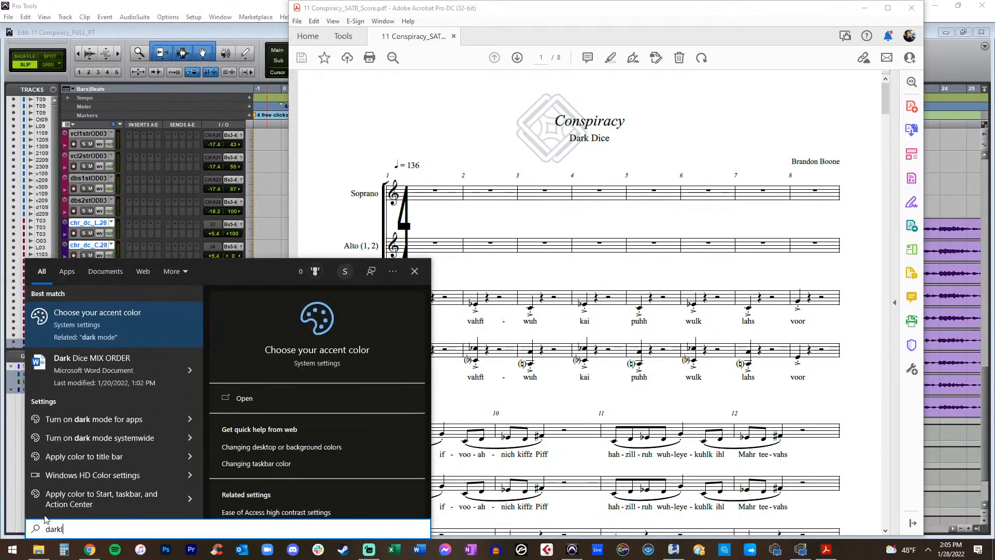
text( s)
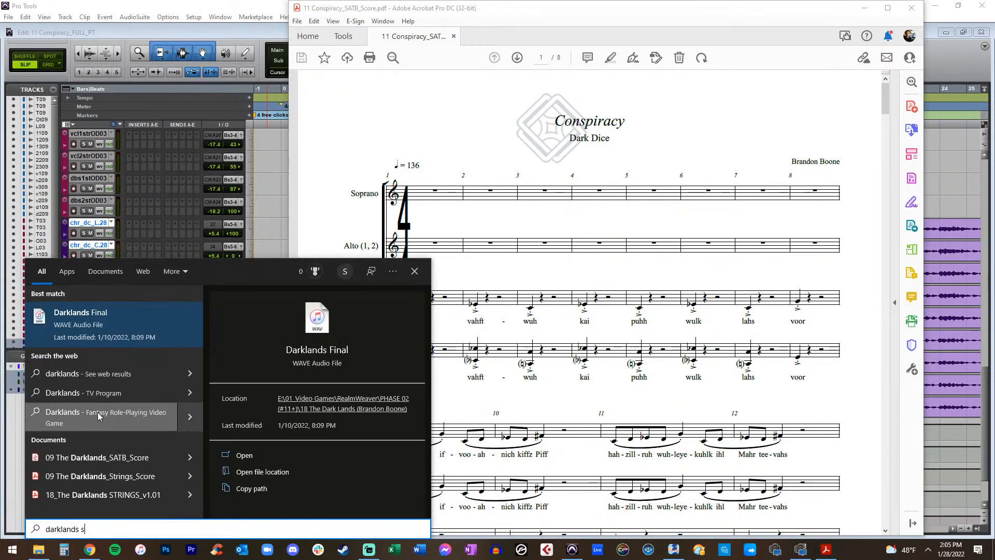
text(atb)
key(Return)
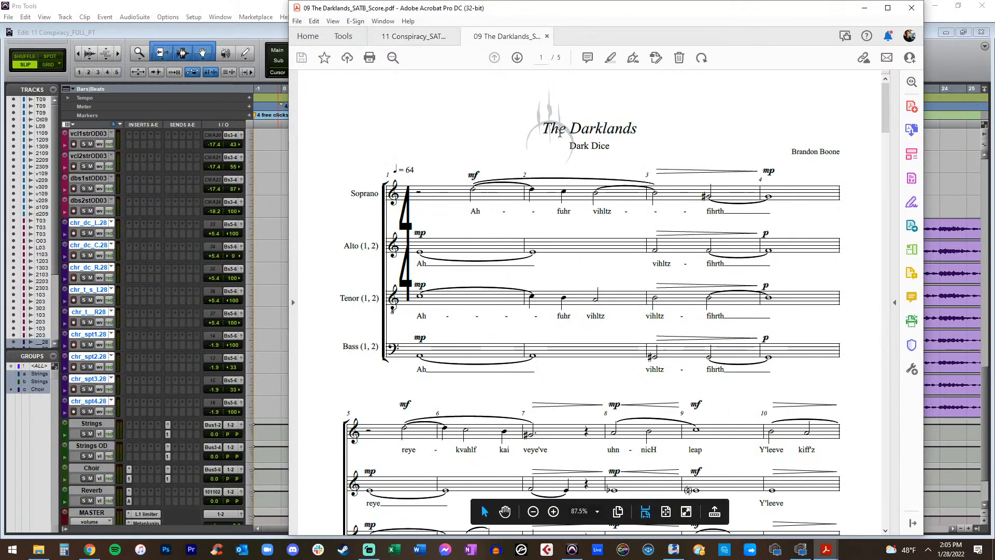
scroll(549, 133, up, 4)
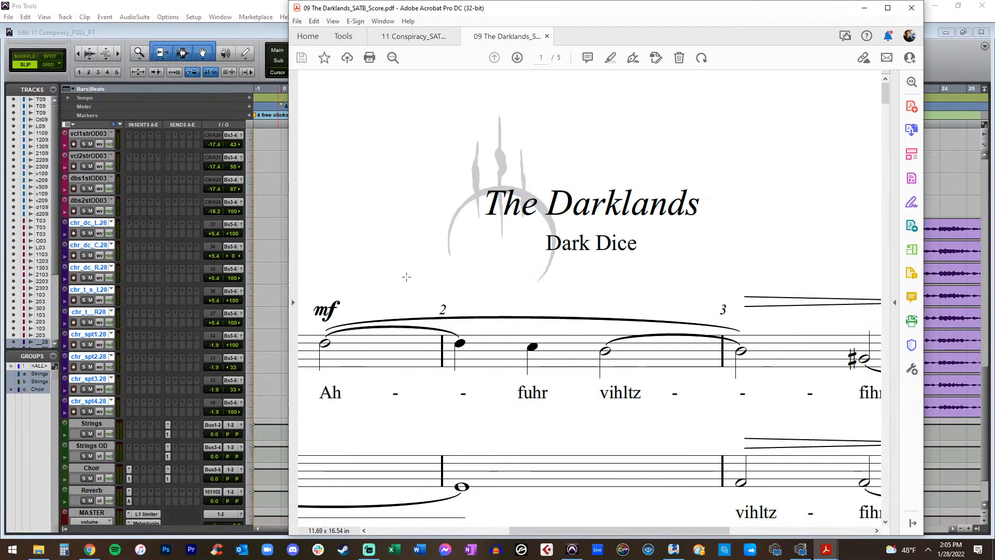
key(ctrl+w)
Move the Conspiracy score window aside over the track list and return to the Pro Tools session
scroll(404, 119, down, 2)
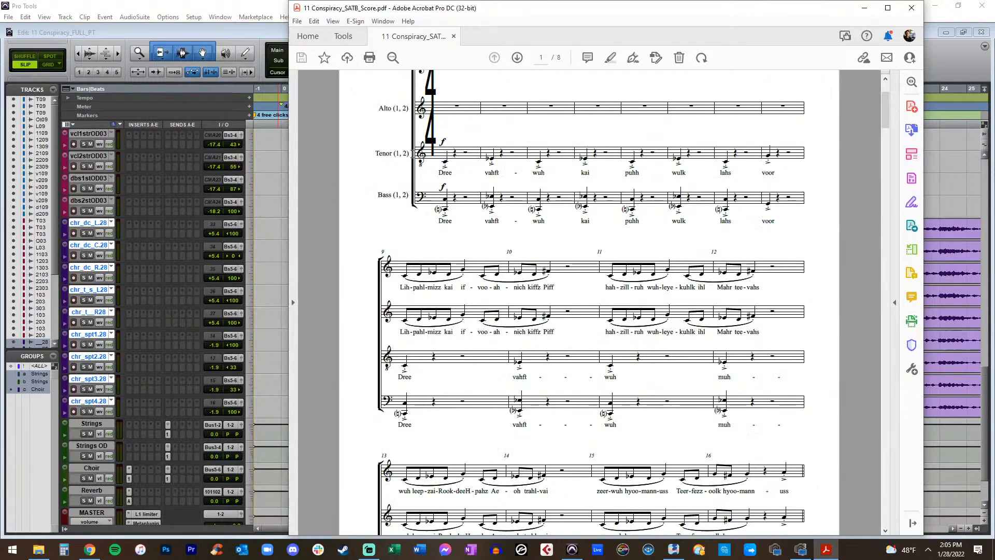
scroll(474, 182, up, 2)
drag(501, 19, 151, 4)
click(595, 154)
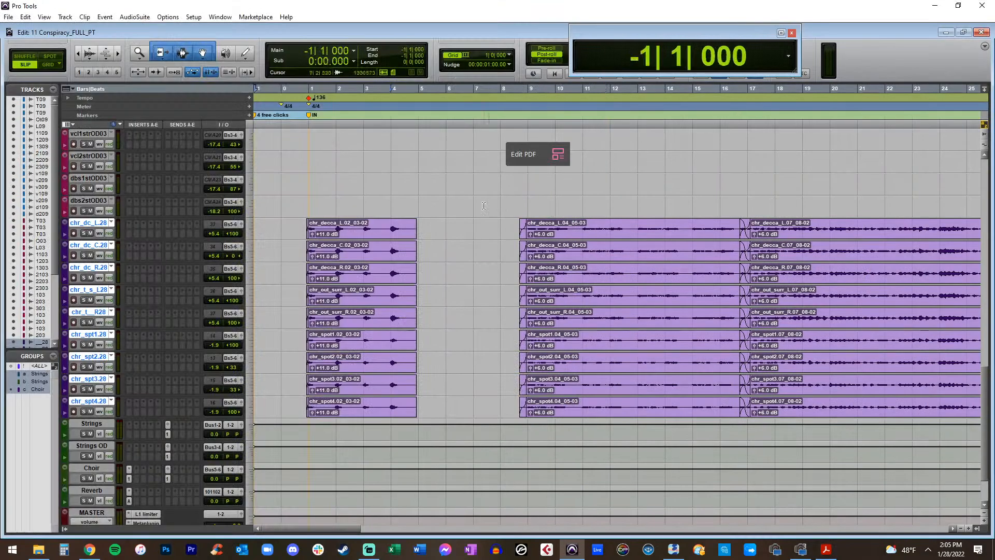
Play the opening choir clips from bar 1 while following bars 1 to 8 in the SATB score, then stop playback
click(365, 239)
key(space)
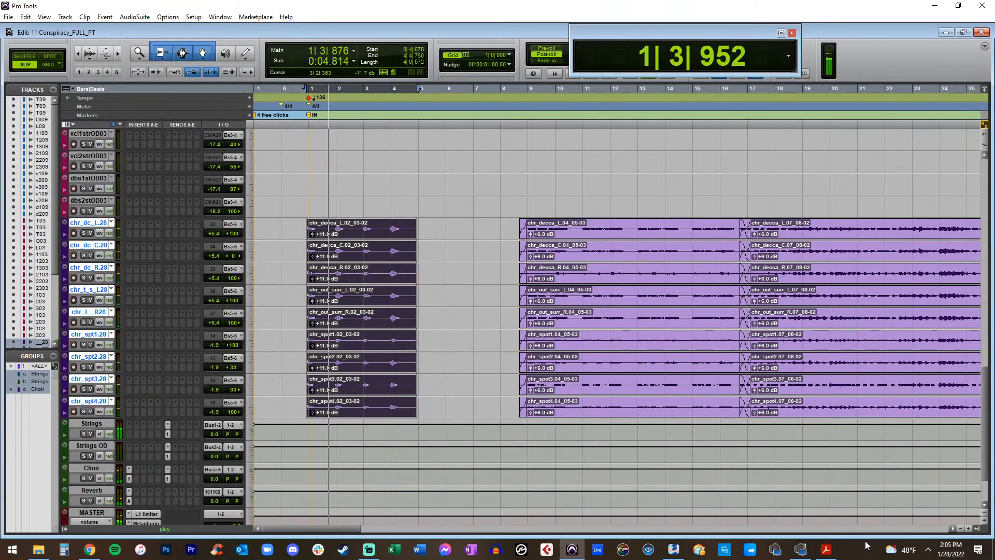
click(826, 550)
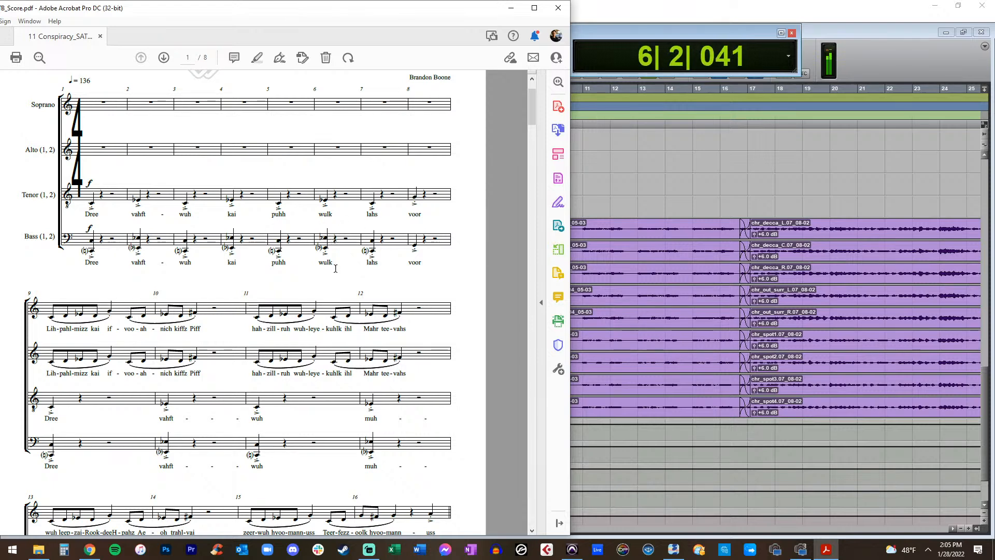
click(613, 164)
key(space)
Extend the opening choir clips to meet the next clips before bar 9 and crossfade the join on all choir tracks
drag(416, 236, 532, 224)
click(511, 212)
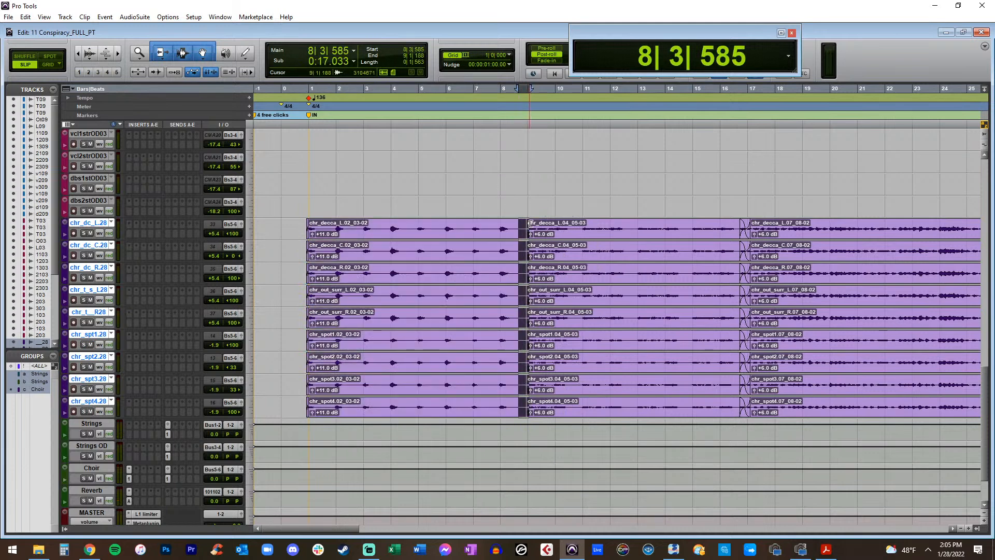
key(ctrl+f)
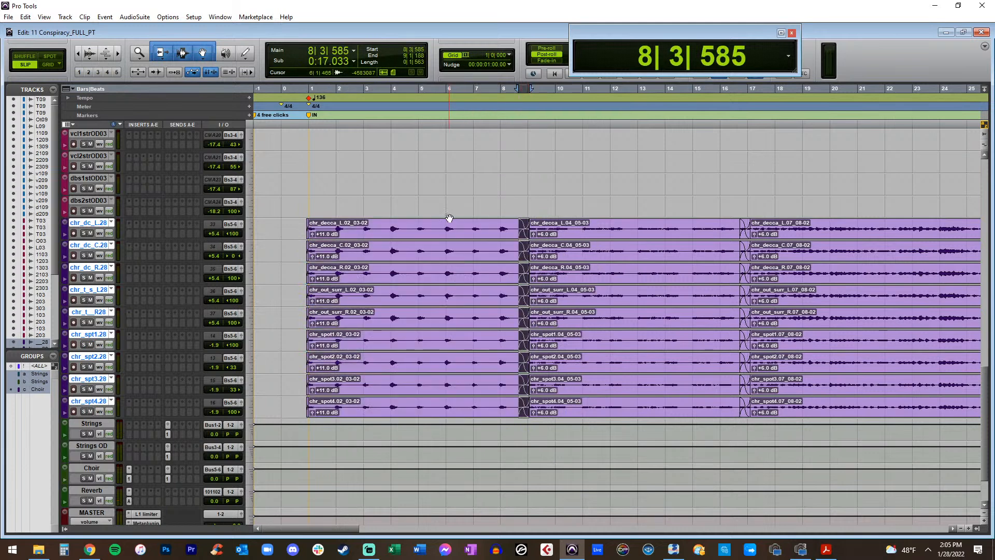
Play the choir from just before bar 1 while following the SATB score past bar 9, then return to Pro Tools
click(298, 226)
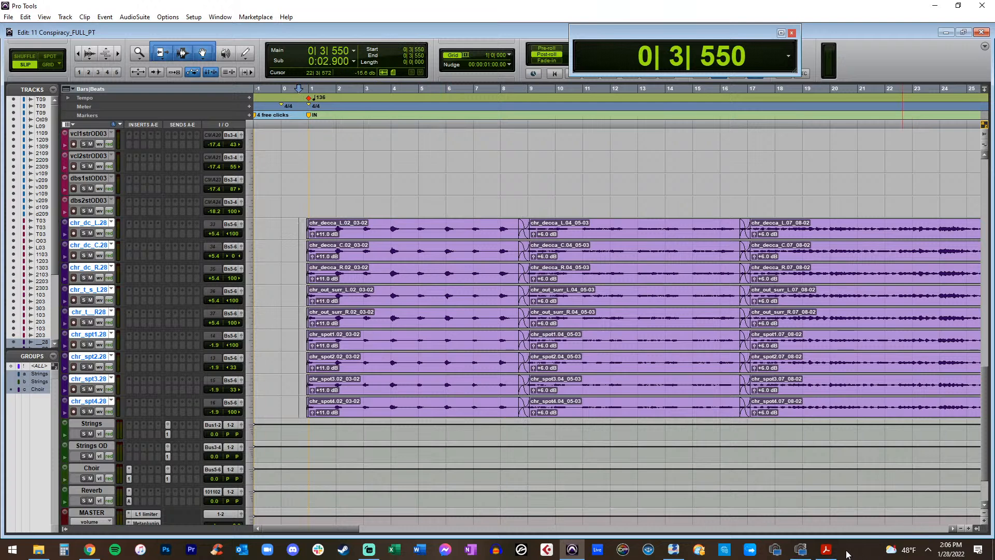
key(space)
click(826, 549)
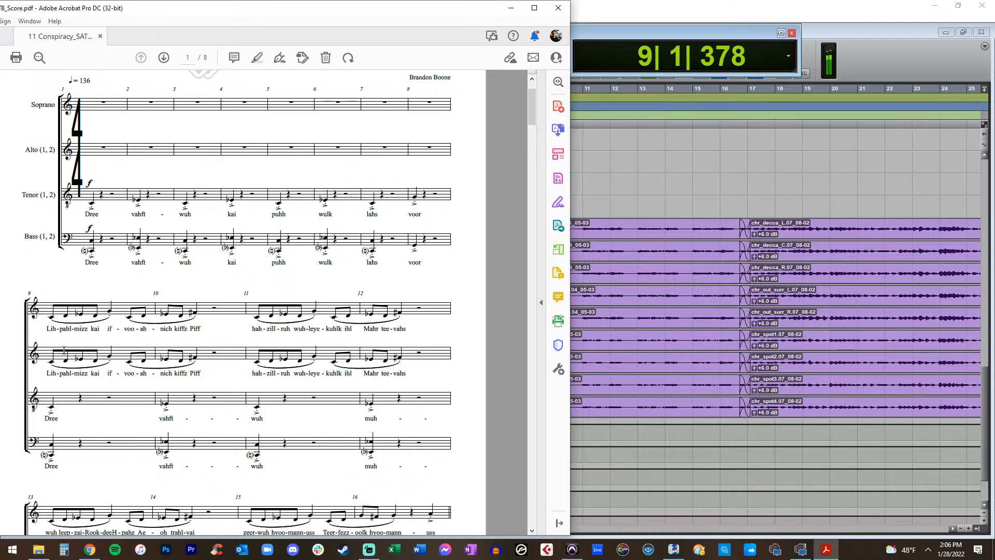
click(624, 193)
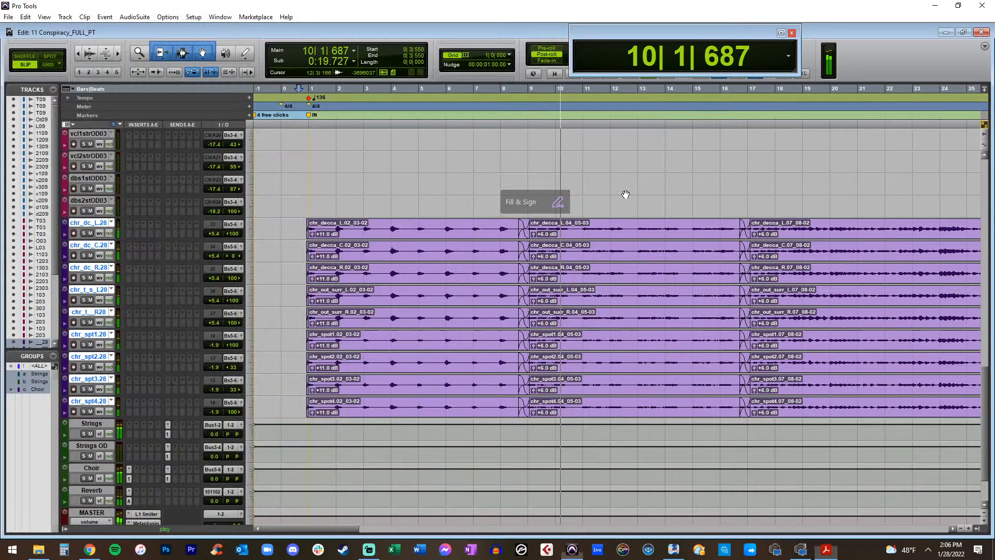
Raise the clip gain of the bar 9 to 16 choir clips to +13.0 dB and play the transition from bar 7
double_click(587, 242)
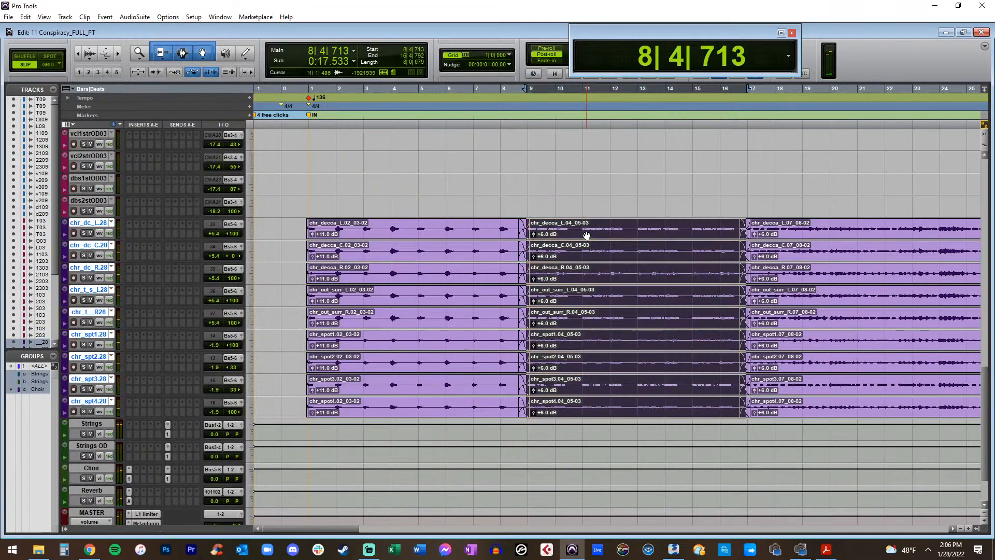
scroll(587, 236, up, 6)
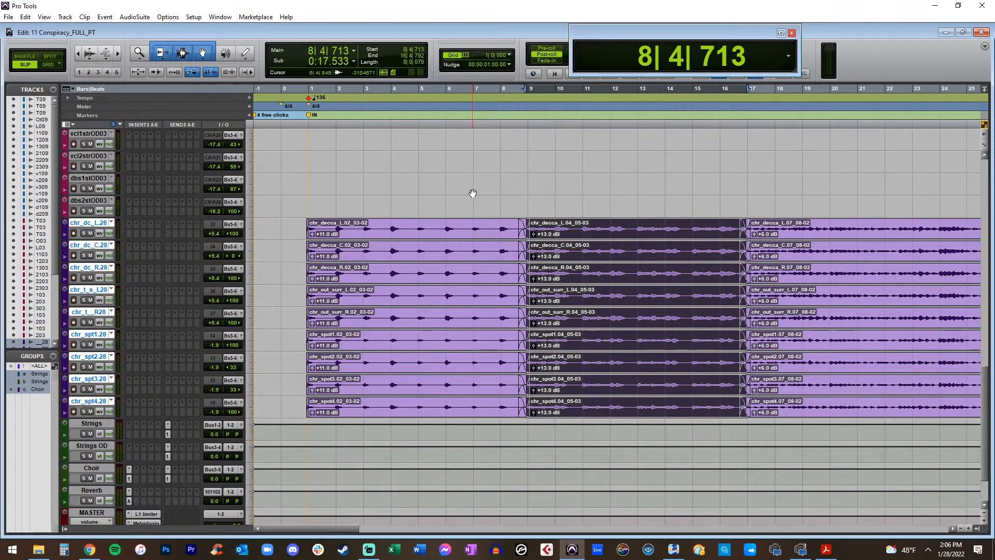
click(549, 215)
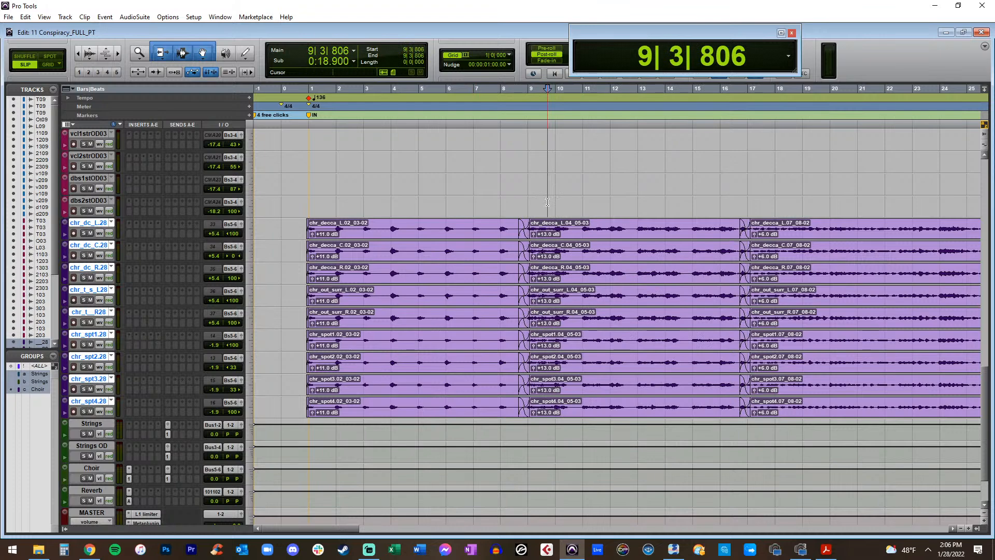
click(503, 241)
key(space)
scroll(503, 241, right, 2)
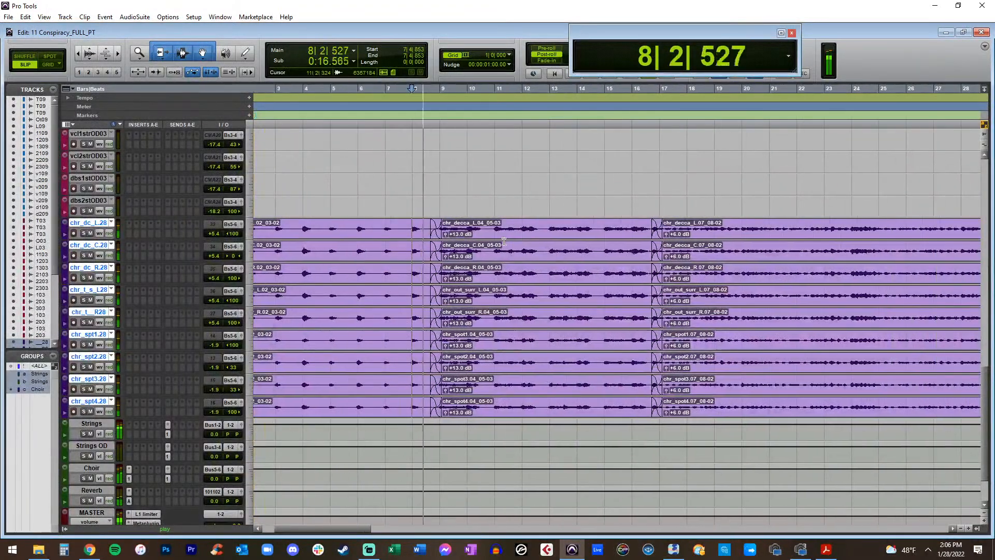
key(t)
scroll(599, 239, right, 1)
scroll(599, 239, right, 1)
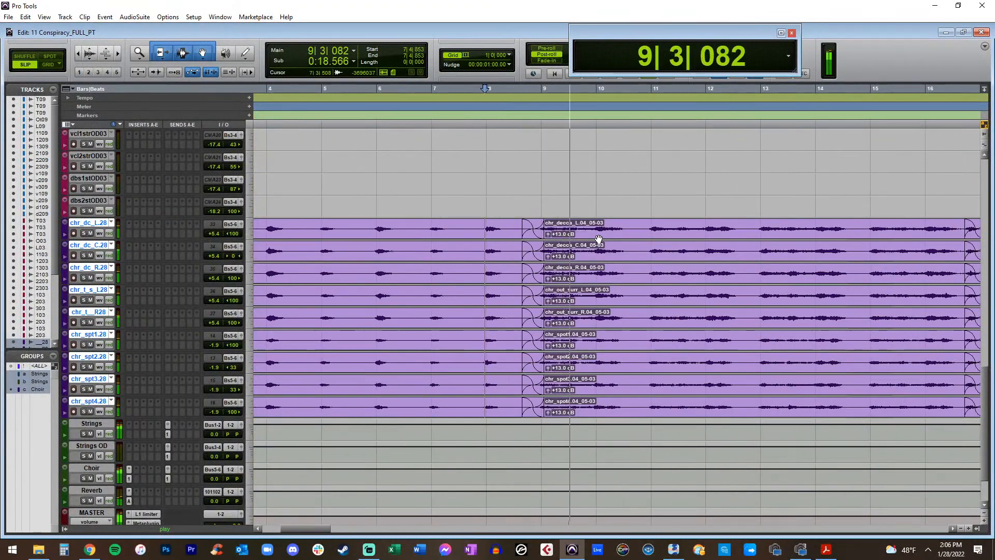
Fine-tune the clip gain of the bar 9 to 16 choir clips to +13.5 dB during playback
key(r)
click(598, 239)
key(ctrl+shift+Up)
key(ctrl+shift+Up)
key(ctrl+shift+Up)
key(ctrl+shift+Up)
key(ctrl+shift+Up)
key(ctrl+shift+Up)
key(ctrl+shift+Up)
key(ctrl+shift+Up)
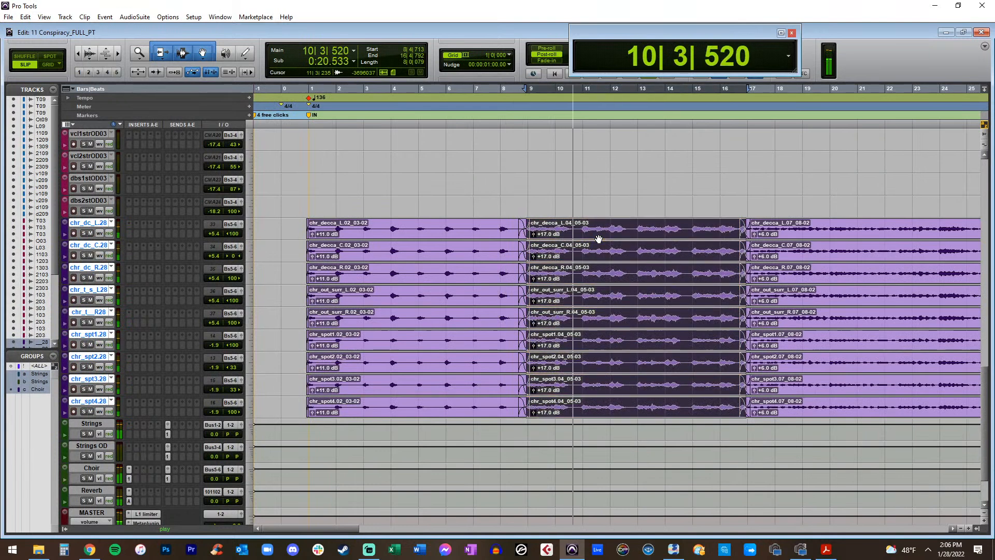
key(ctrl+shift+Down)
key(ctrl+shift+Down)
key(ctrl+shift+Down)
key(ctrl+shift+Down)
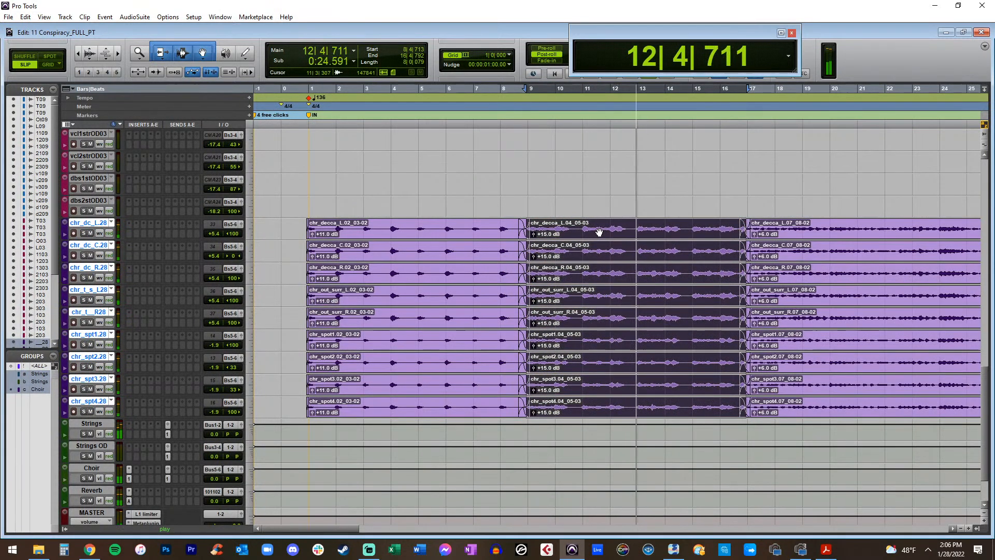
key(ctrl+shift+Down)
key(ctrl+shift+Down)
key(ctrl+shift+Down)
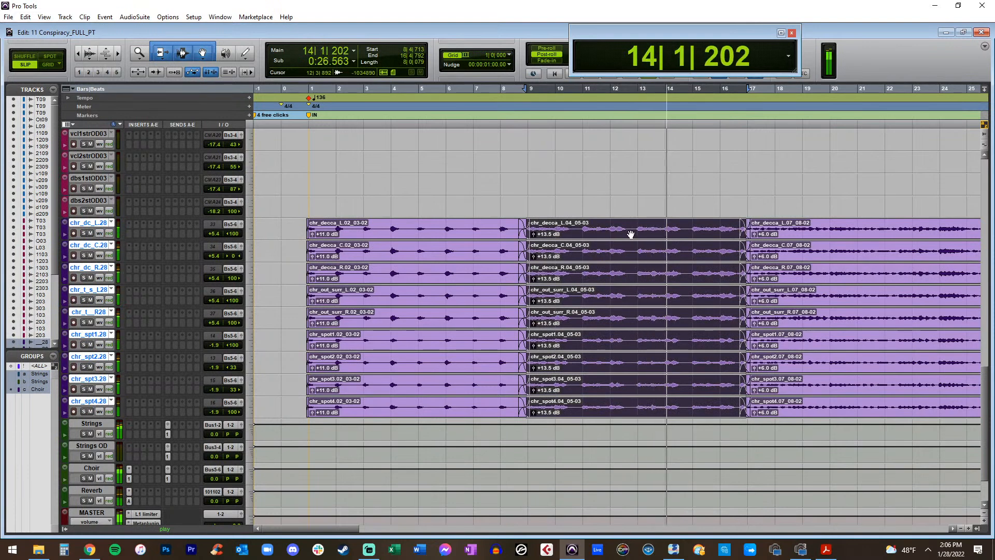
Slide the bar 9 to 16 choir clips slightly earlier on all choir tracks
key(ctrl+])
key(ctrl+])
key(ctrl+])
drag(672, 234, 669, 229)
key(ctrl+[)
key(ctrl+[)
key(ctrl+[)
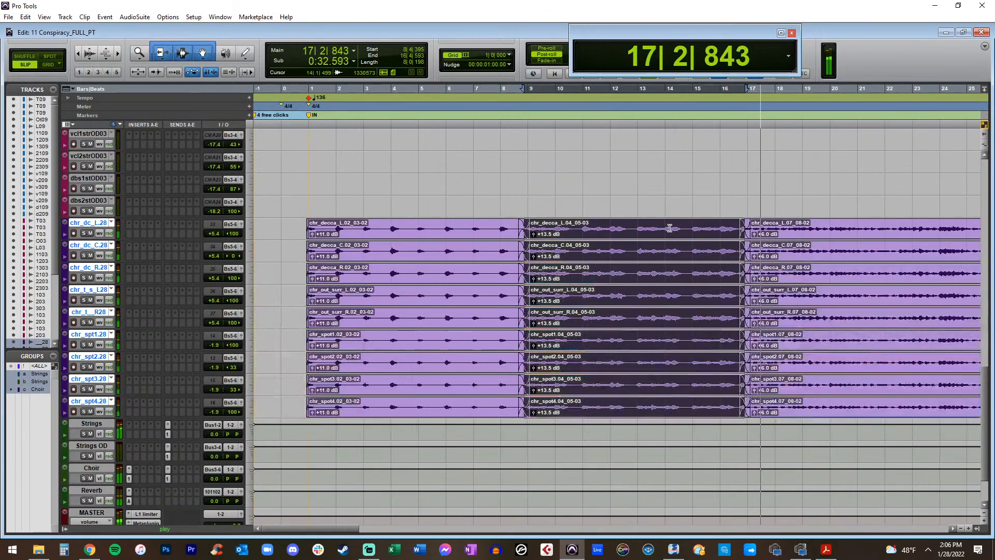
Raise the clip gain of the choir clips spanning bars 17 to 32 to +10.0 dB during playback
click(826, 235)
key(ctrl+shift+Up)
key(ctrl+shift+Up)
key(ctrl+shift+Up)
key(ctrl+shift+Up)
key(ctrl+shift+Up)
key(ctrl+shift+Up)
key(ctrl+shift+Up)
key(ctrl+shift+Up)
key(ctrl+shift+Up)
key(ctrl+shift+Up)
key(ctrl+shift+Up)
key(ctrl+shift+Up)
key(ctrl+shift+Up)
key(ctrl+shift+Up)
key(ctrl+shift+Up)
key(ctrl+shift+Up)
key(ctrl+shift+Up)
key(ctrl+shift+Up)
key(ctrl+shift+Up)
key(ctrl+shift+Down)
key(ctrl+shift+Down)
key(ctrl+shift+Down)
scroll(826, 235, right, 9)
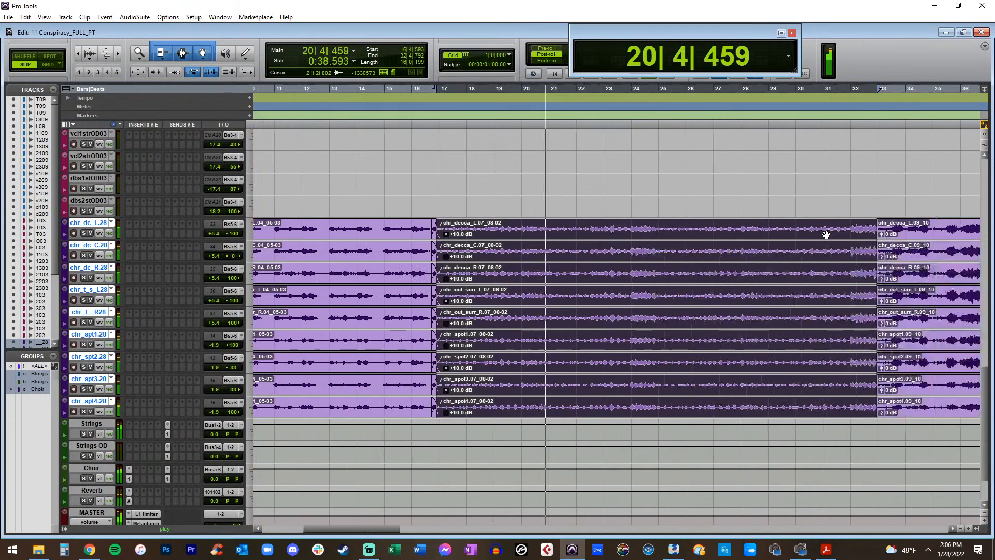
scroll(825, 235, right, 3)
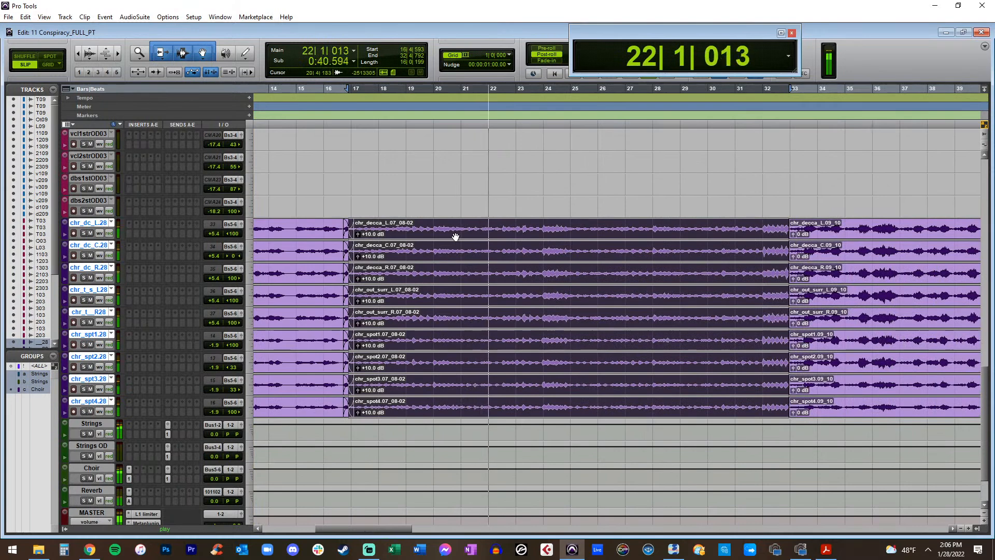
Slide the bar 17 to 32 choir clips slightly later to start at 16|4|674, and stop playback
click(482, 212)
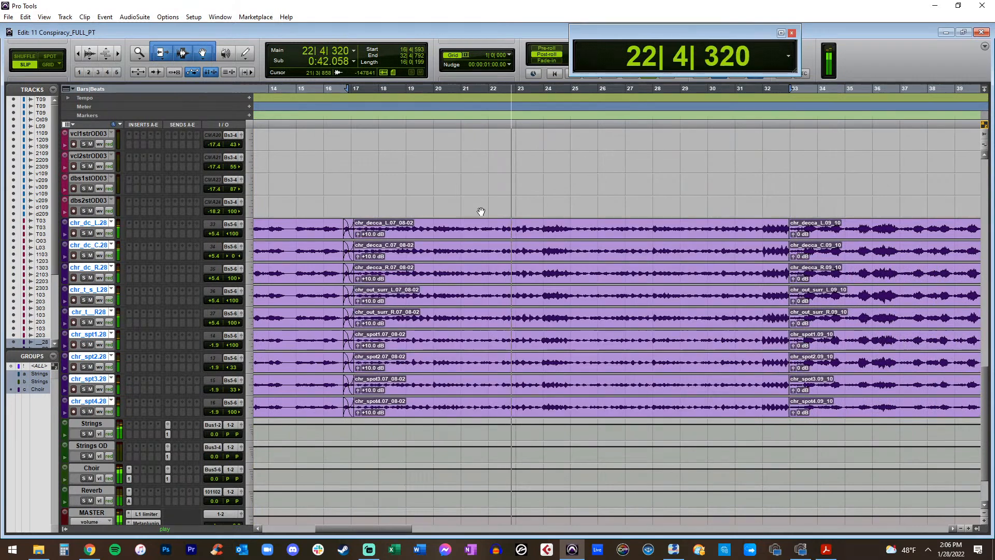
click(521, 231)
key(t)
key(t)
key(t)
drag(715, 237, 719, 232)
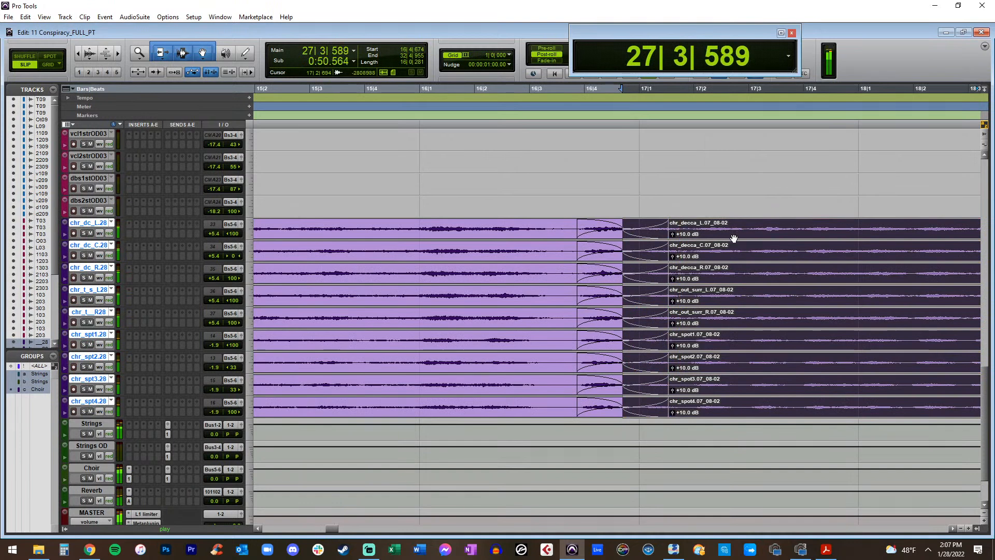
key(alt)
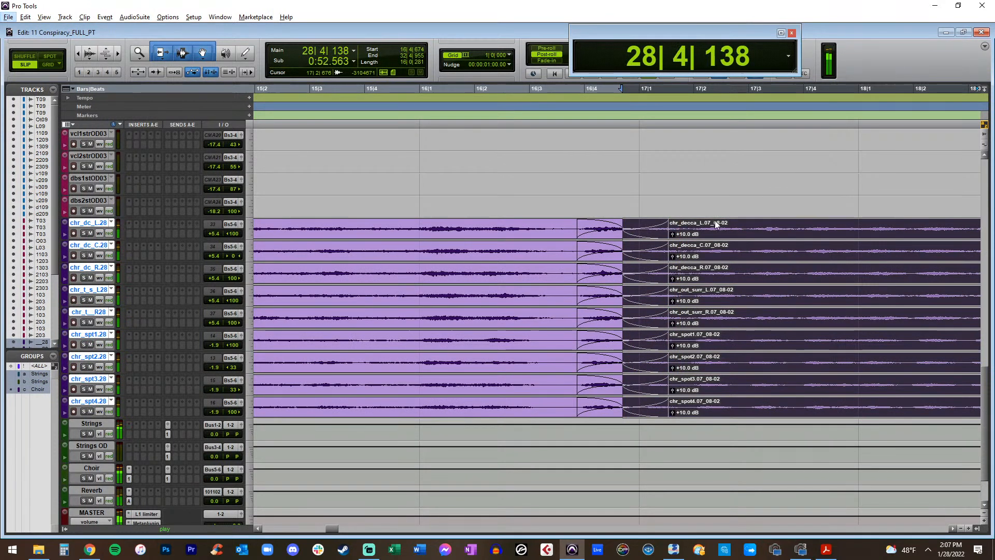
click(727, 205)
key(space)
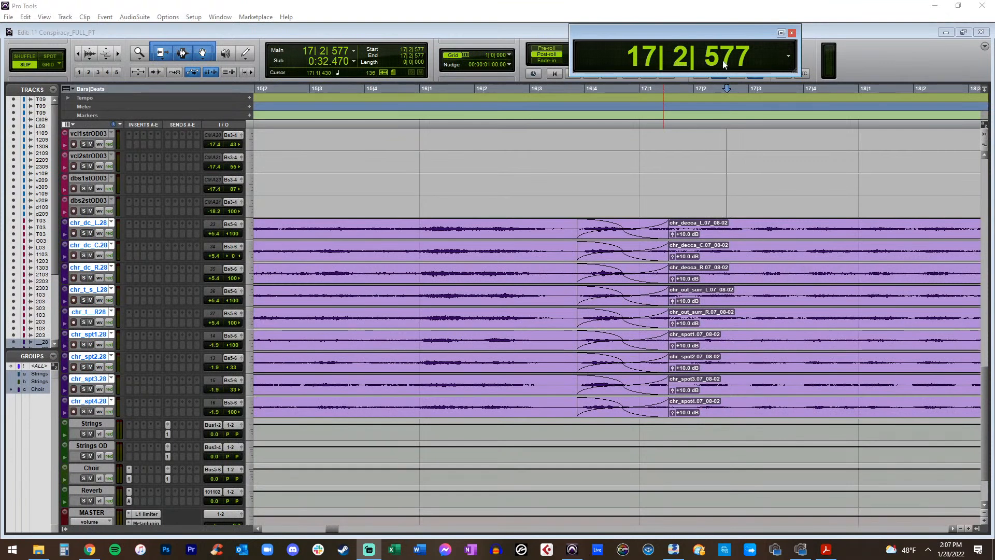
Shift the big counter window slightly, switch the Sub counter to timecode and keep the main counter in bars and beats
mouse_move(710, 40)
mouse_down()
mouse_move(730, 53)
mouse_move(695, 40)
mouse_up()
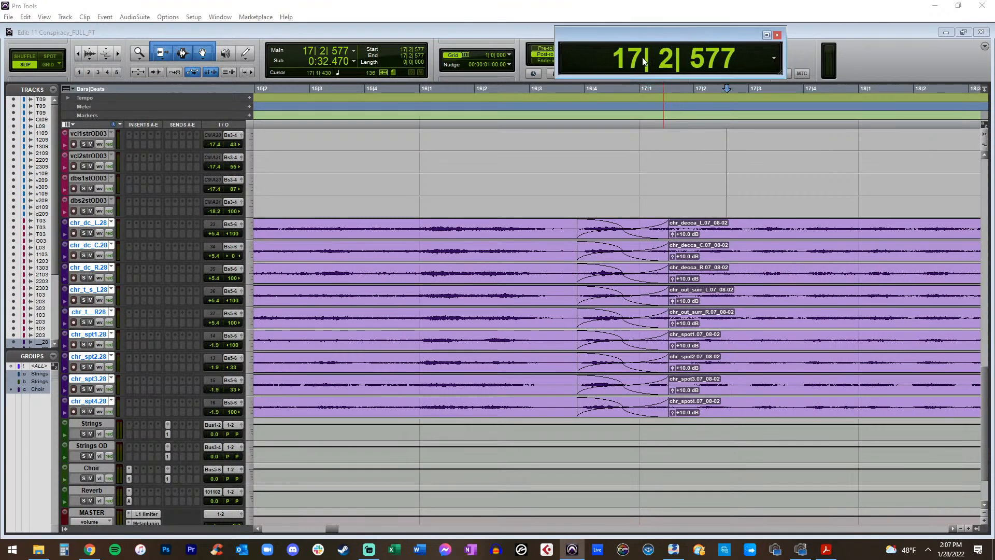
click(771, 59)
click(796, 69)
click(772, 59)
click(796, 78)
click(772, 60)
click(779, 62)
Play the choir from beat 4 of bar 14 to check the crossfade into bar 17
click(518, 174)
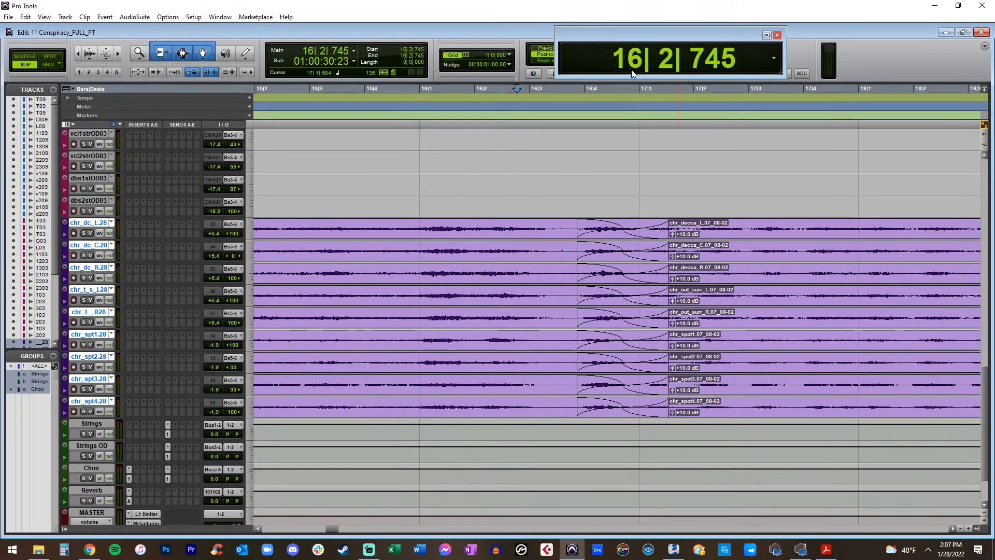
click(310, 226)
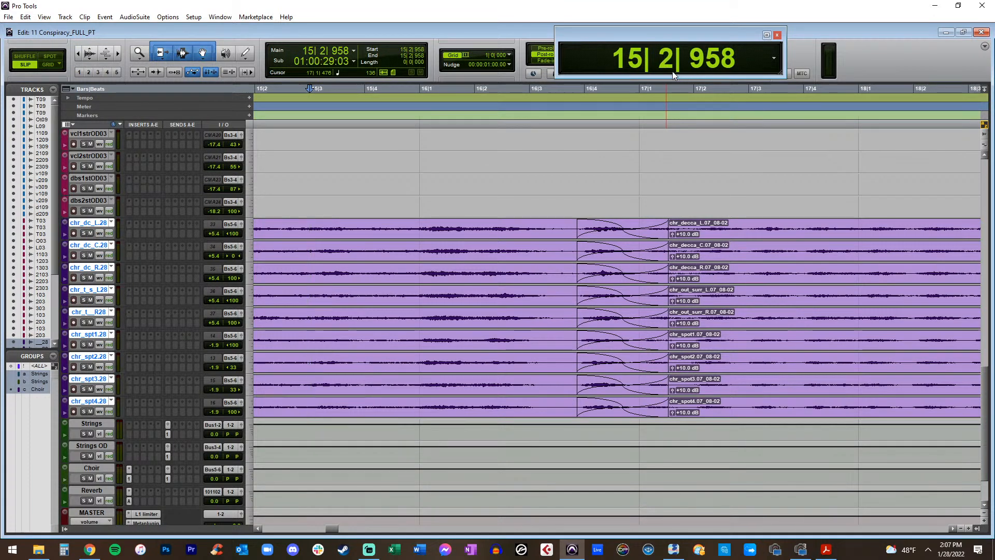
scroll(342, 234, up, 1)
scroll(341, 234, left, 1)
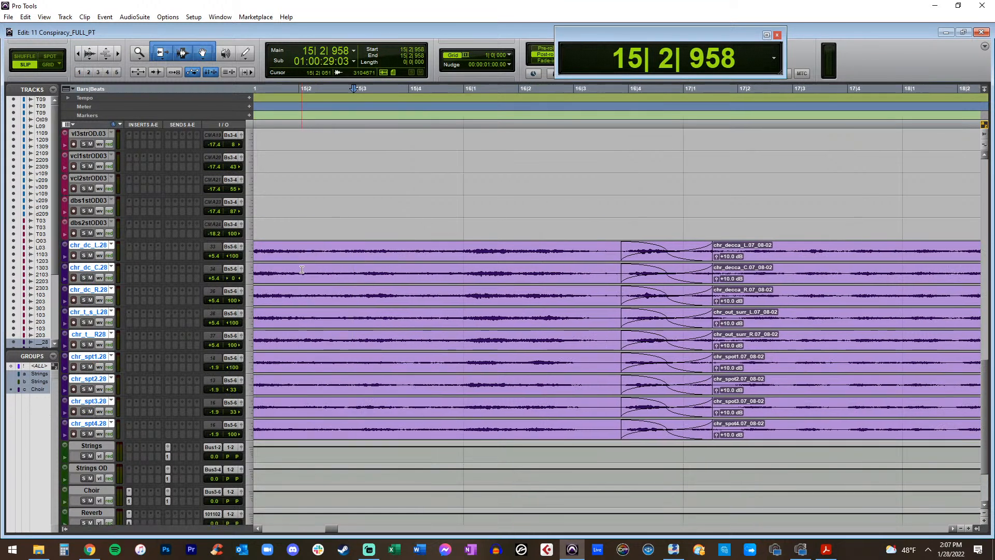
scroll(301, 269, left, 3)
click(326, 248)
key(space)
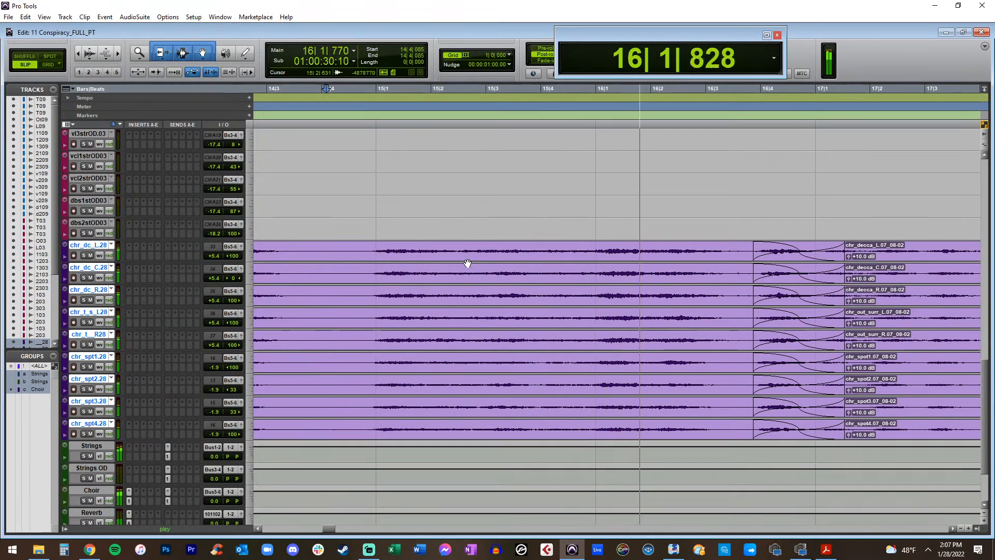
key(ctrl+bracketleft)
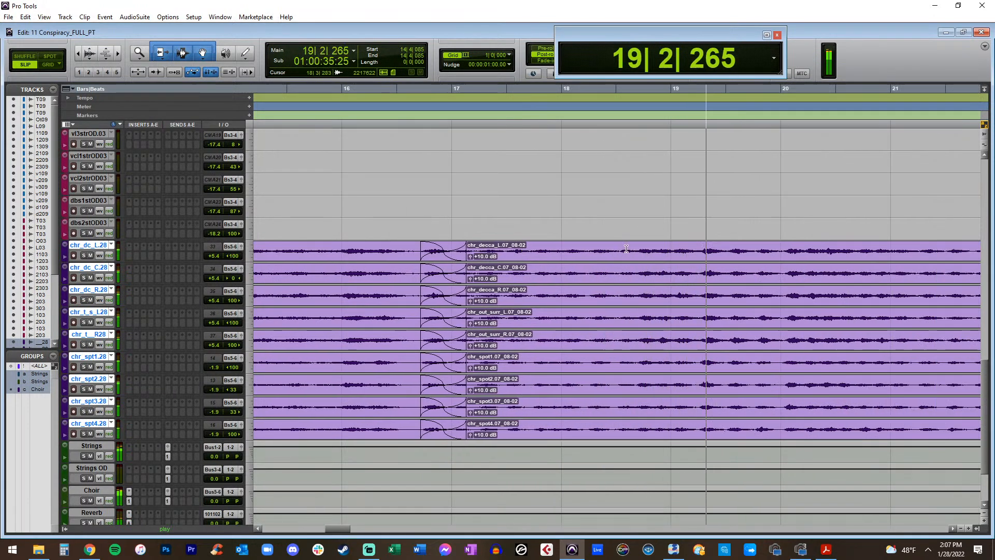
Stop playback and slide the bar 17 to 32 choir clips slightly earlier
click(617, 255)
key(ctrl+bracketright)
key(space)
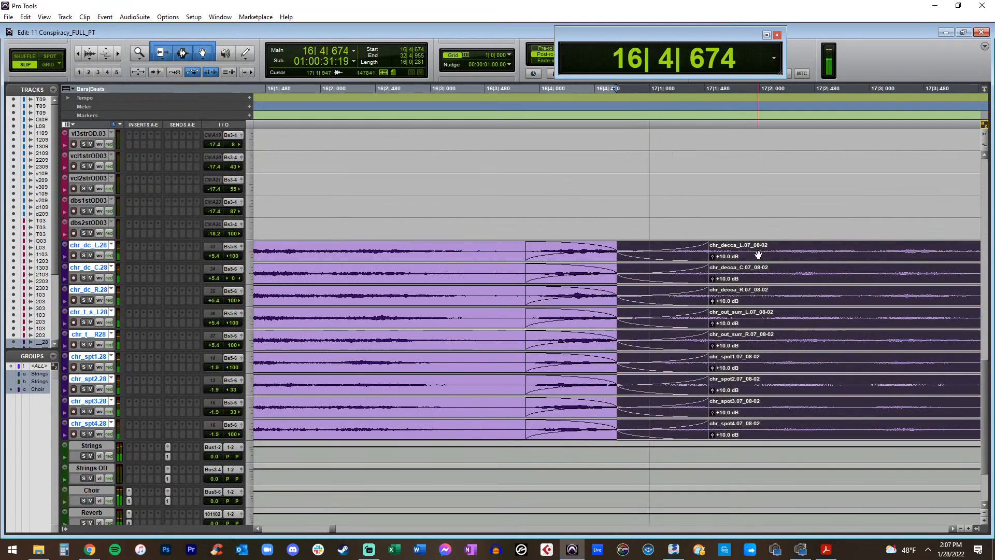
drag(759, 254, 749, 254)
Play the join before bar 17, then slide the bar 17 to 32 choir clips slightly later to start at 16|4|663
click(537, 248)
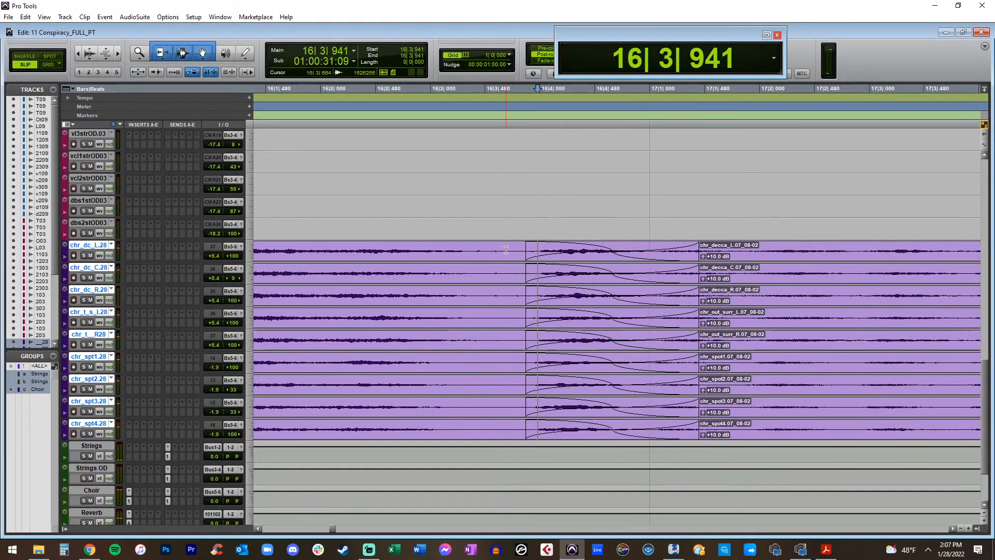
click(506, 249)
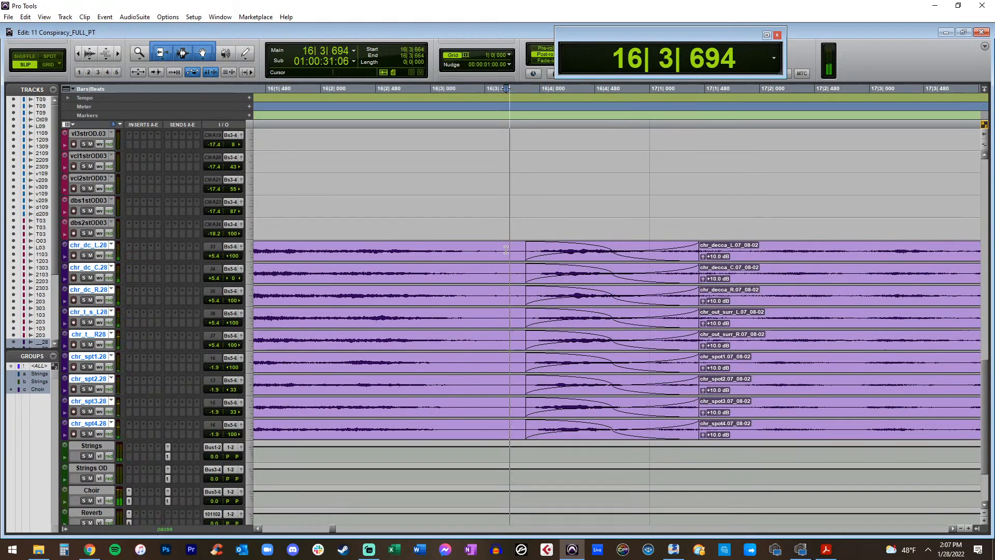
key(space)
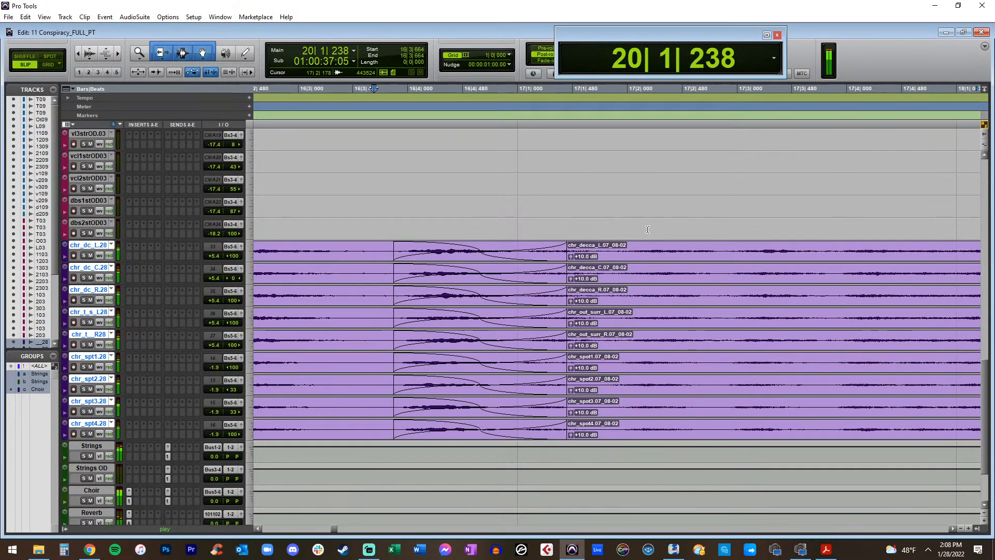
drag(642, 259, 649, 256)
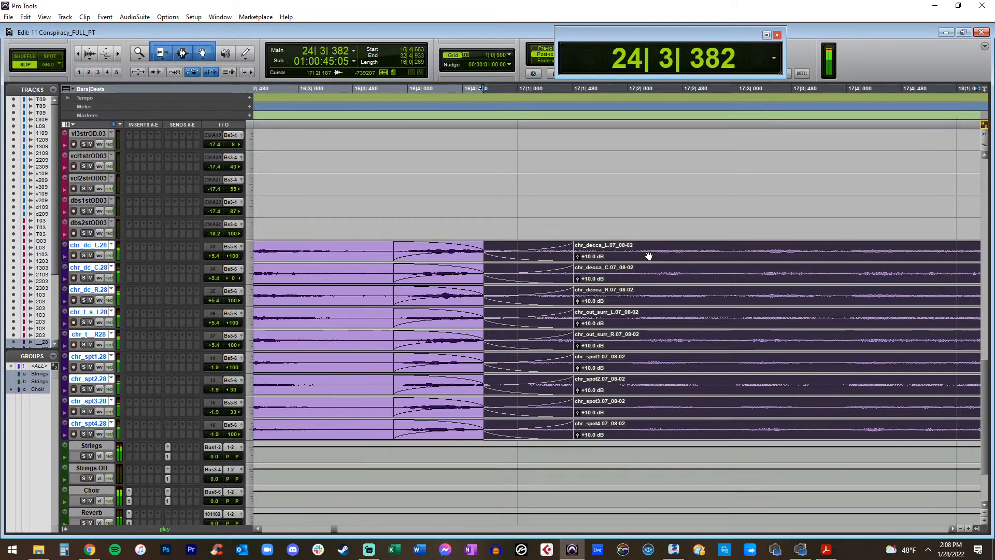
Crossfade the choir clips across the join at bar 33 on all choir tracks, about 744 ticks long
key(ctrl+bracketleft)
key(ctrl+bracketleft)
key(ctrl+bracketleft)
key(ctrl+bracketleft)
key(ctrl+bracketleft)
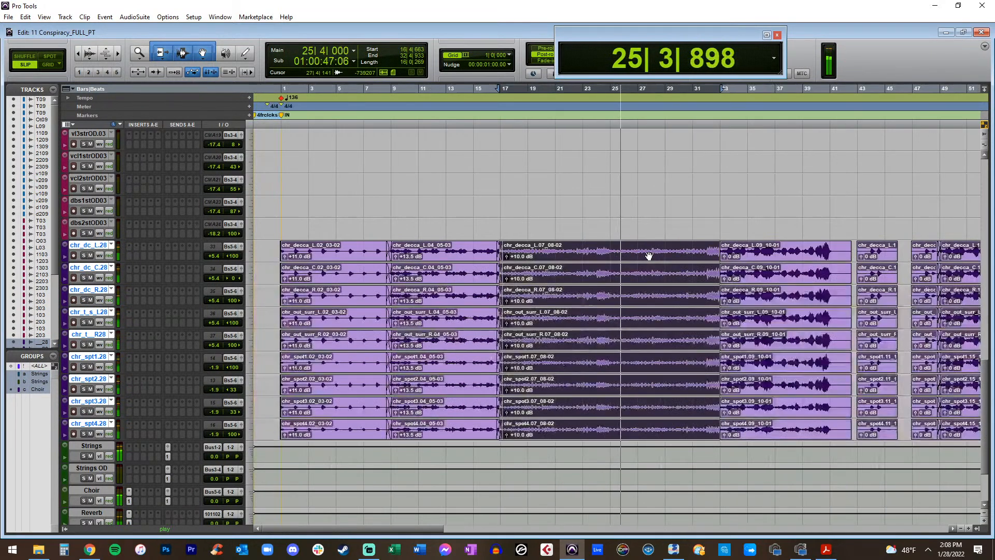
click(712, 244)
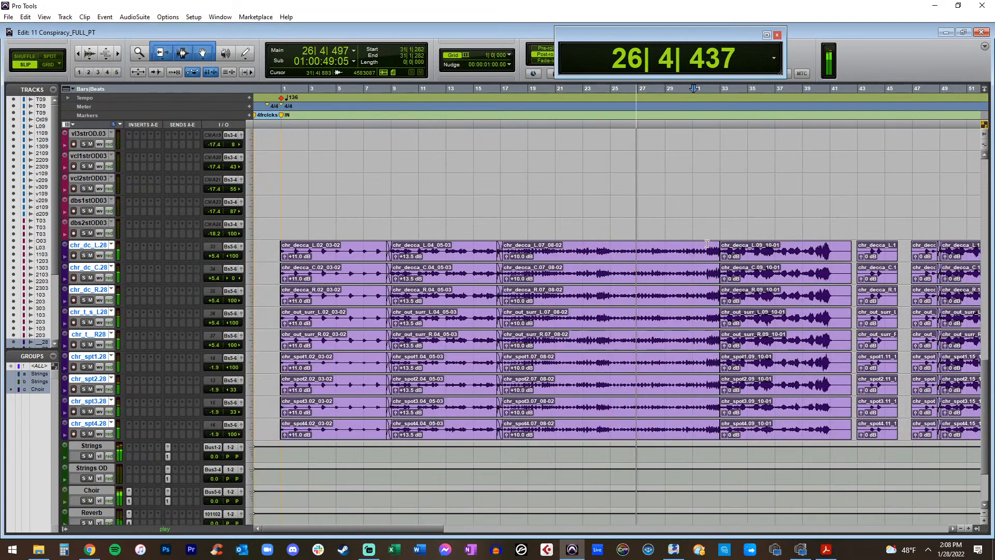
key(ctrl+bracketright)
key(ctrl+bracketright)
key(ctrl+bracketright)
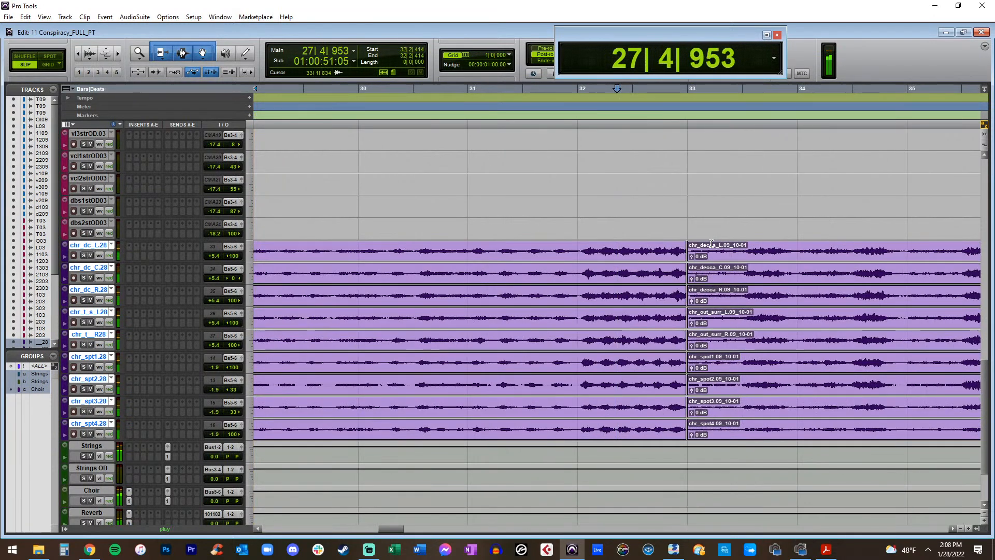
drag(677, 249, 702, 250)
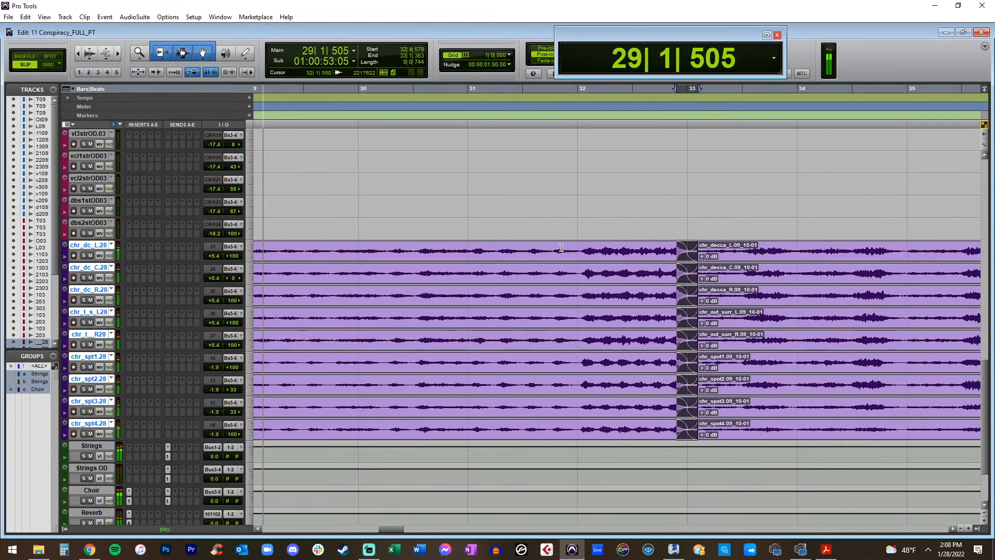
Slide the string clips starting around bar 17 slightly earlier on all string tracks, to start at 16|4|681
key(ctrl+bracketleft)
key(ctrl+bracketleft)
key(ctrl+bracketleft)
scroll(467, 262, up, 10)
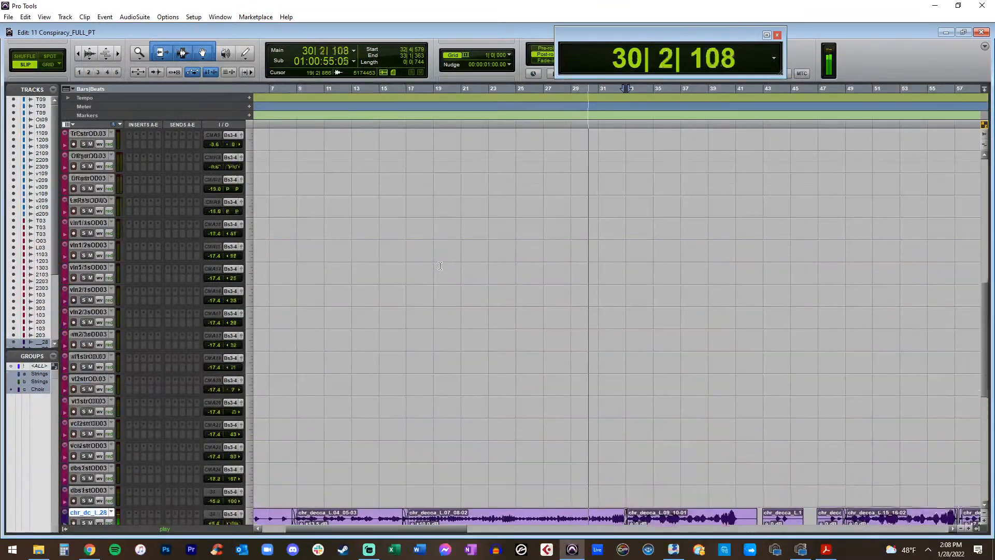
click(509, 256)
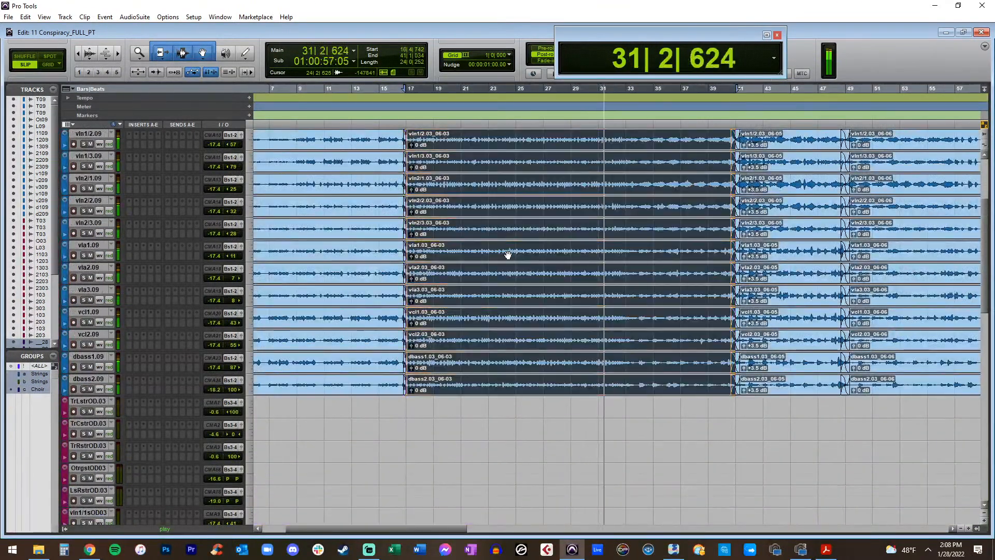
key(ctrl+bracketright)
key(ctrl+bracketright)
key(ctrl+bracketright)
key(ctrl+bracketright)
key(ctrl+bracketright)
drag(691, 254, 685, 255)
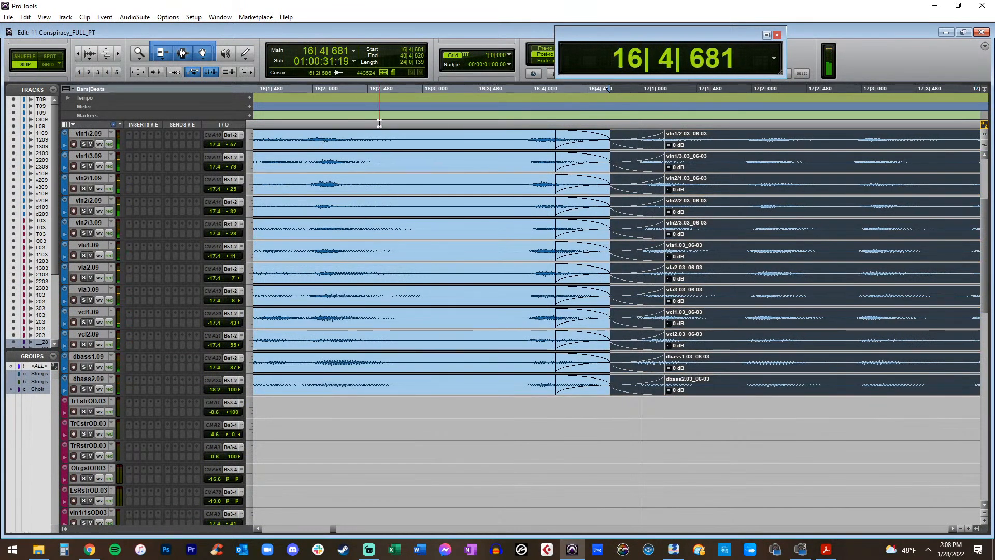
Play the string join from 16|1|947, then reposition the bar 17 string clips to start at 16|4|713
click(311, 136)
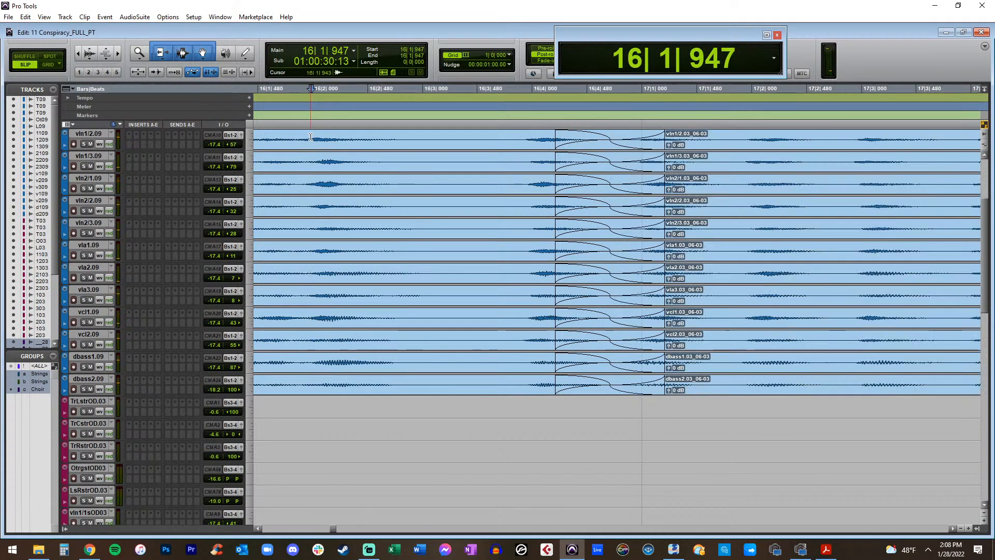
key(space)
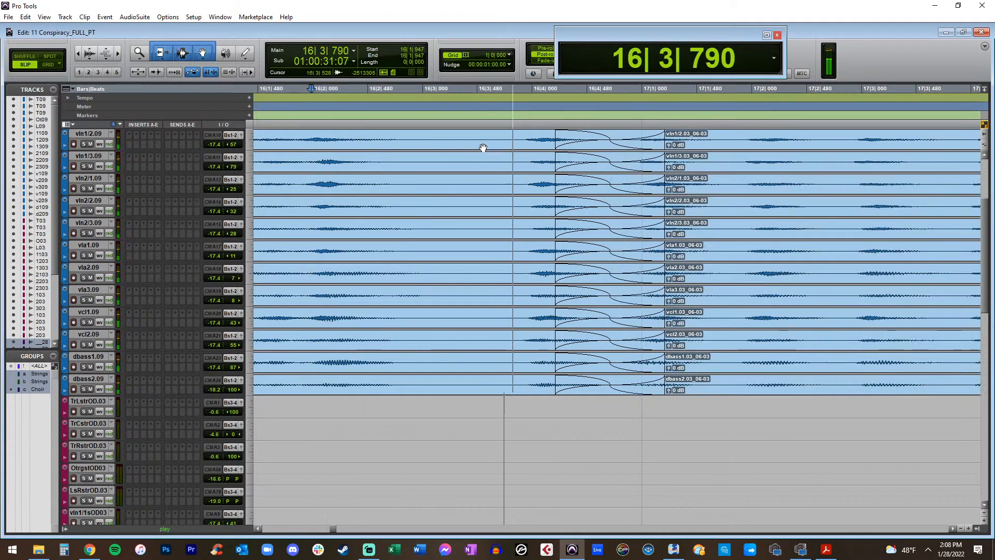
click(710, 147)
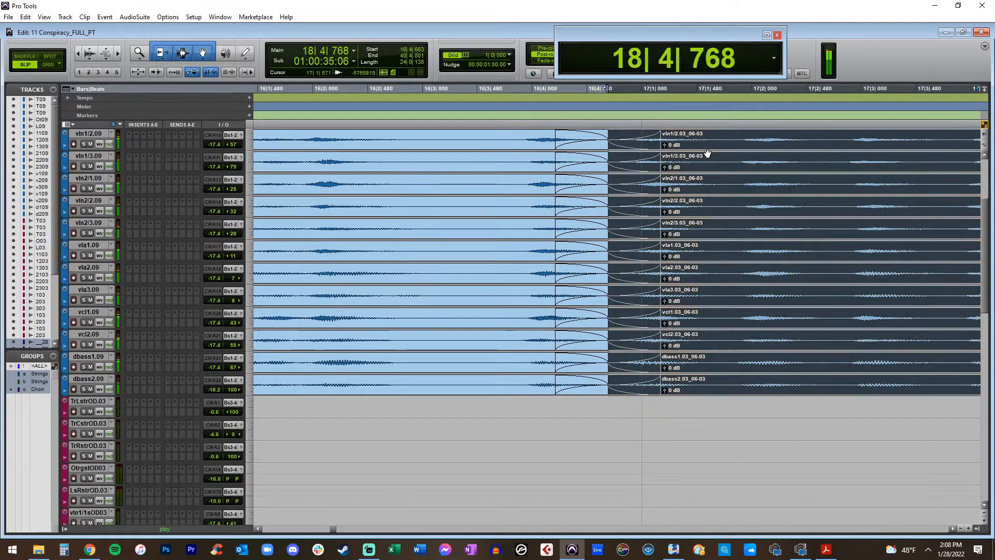
drag(708, 153, 719, 149)
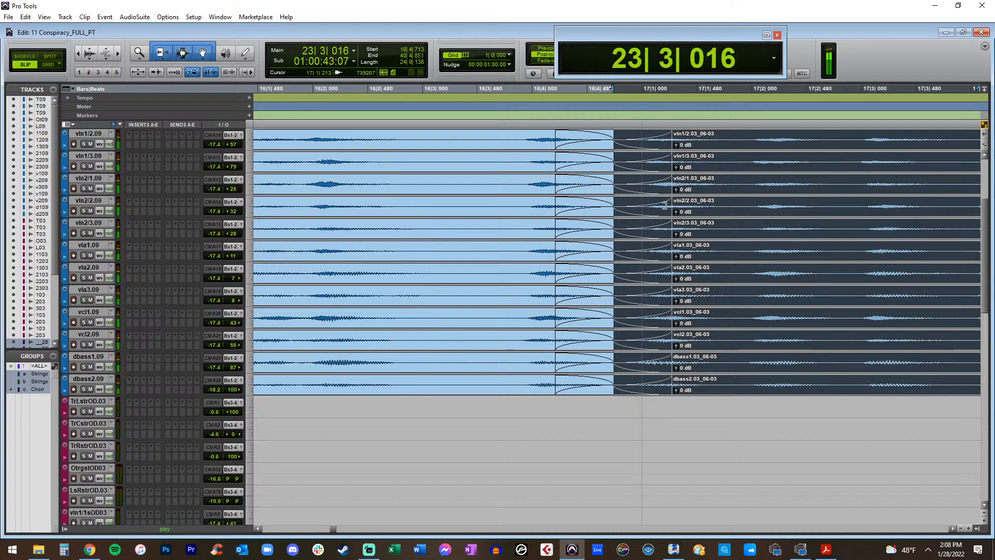
Slide the bar 17 to 32 choir clips slightly earlier on all choir tracks, to start at 16|4|642
scroll(625, 212, down, 10)
scroll(624, 211, down, 4)
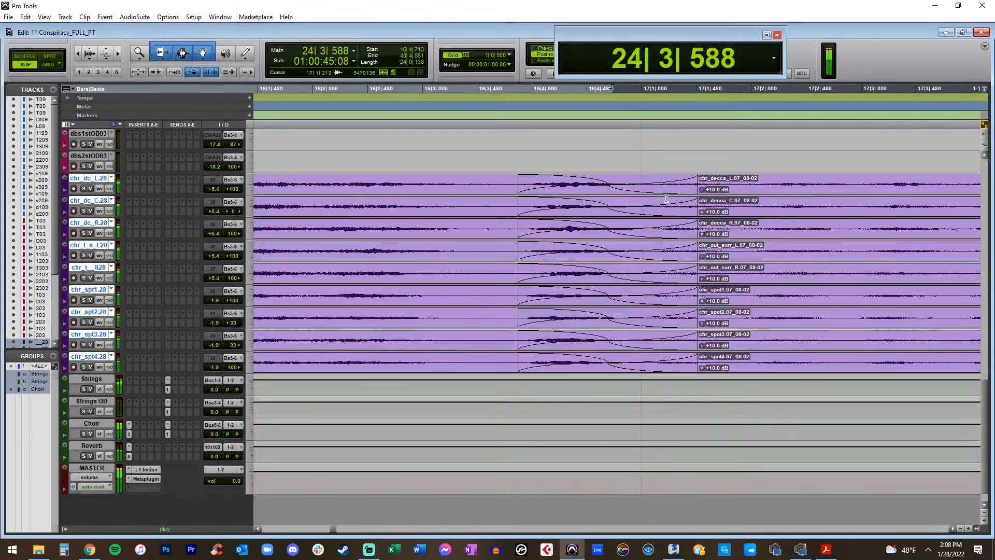
click(740, 190)
drag(740, 193, 744, 182)
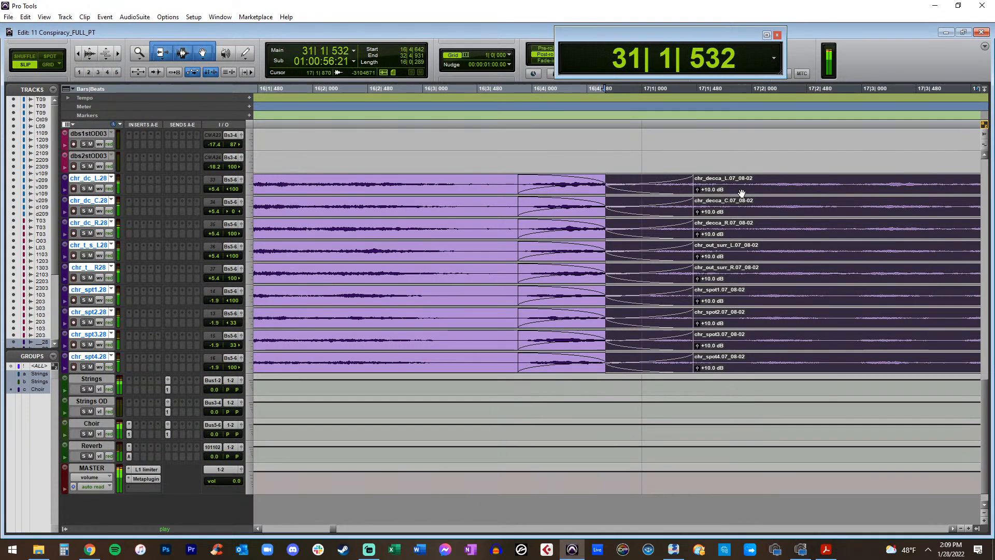
Split the string clips on all string tracks just after the start of bar 33, at 33|1|073
key(r)
key(r)
key(r)
key(r)
key(r)
key(r)
key(t)
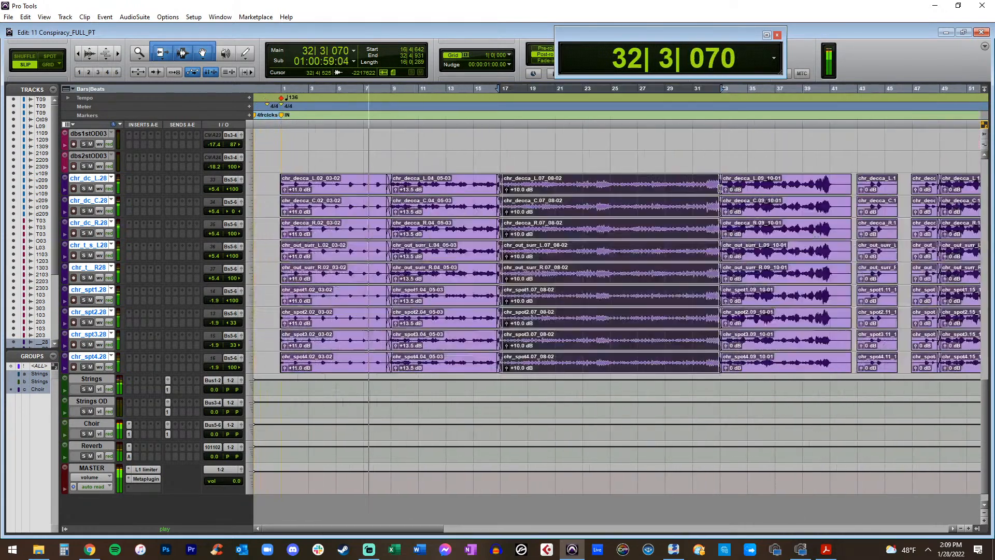
scroll(720, 188, up, 10)
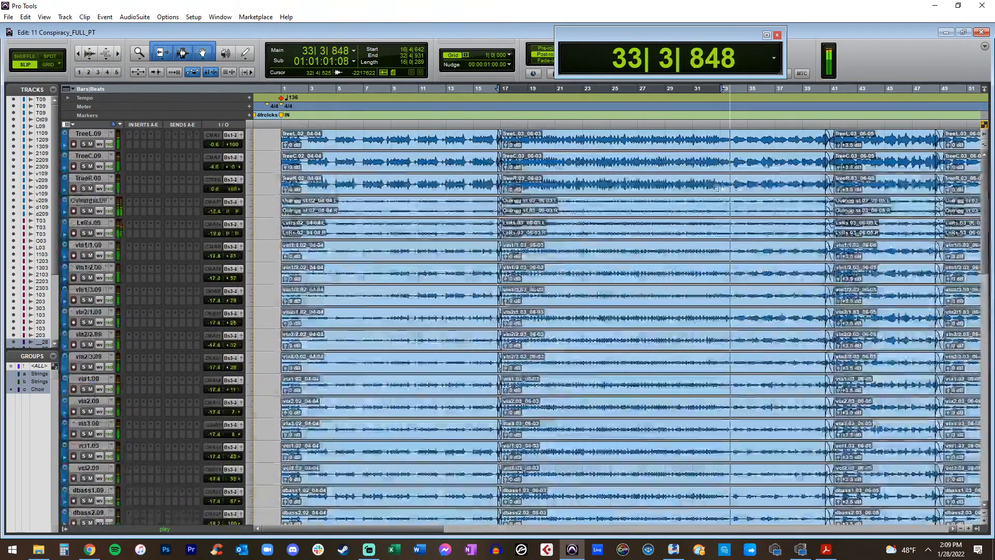
click(733, 145)
key(t)
key(t)
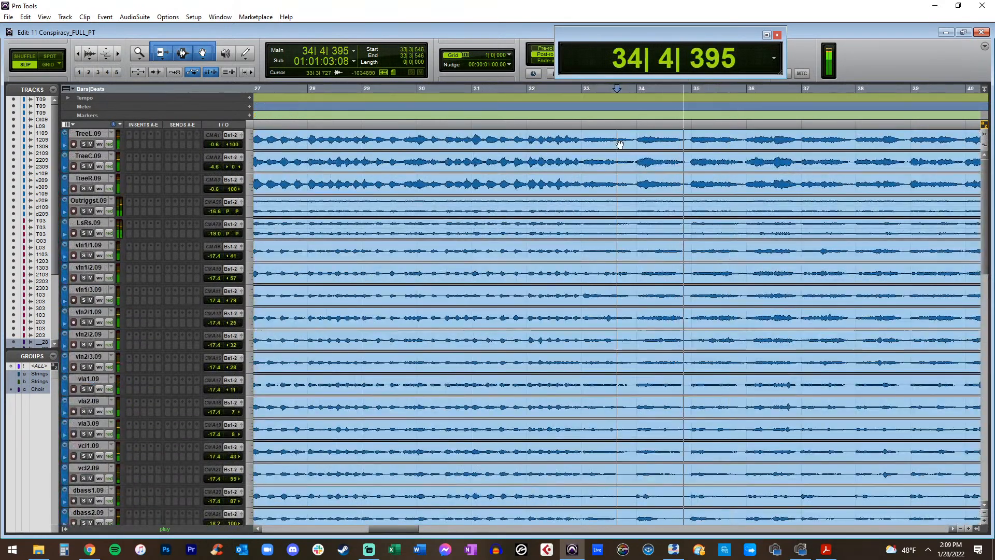
click(578, 139)
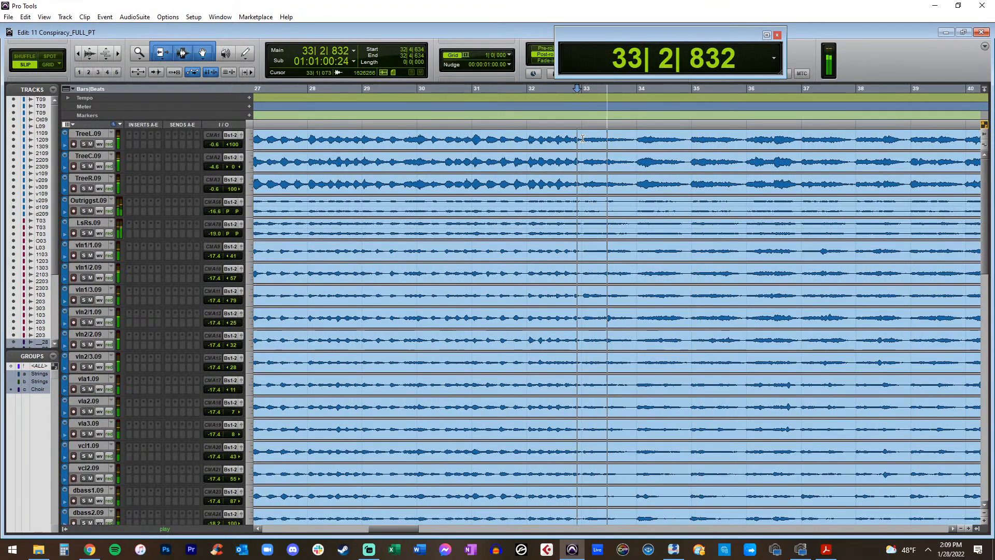
Set the gain of the bar 33 to 40 string clips to +1.5 dB and crossfade the join at bar 33 from 32|3|361
click(609, 149)
key(ctrl+shift+Up)
key(ctrl+shift+Up)
key(ctrl+shift+Up)
key(ctrl+shift+Up)
key(ctrl+shift+Up)
key(ctrl+shift+Up)
key(ctrl+shift+Up)
key(ctrl+shift+Up)
key(ctrl+shift+Up)
key(ctrl+shift+Up)
key(ctrl+shift+Up)
key(ctrl+shift+Up)
key(ctrl+shift+Up)
key(ctrl+shift+Down)
key(ctrl+shift+Down)
key(ctrl+shift+Down)
key(ctrl+shift+Down)
key(ctrl+shift+Down)
key(ctrl+shift+Down)
key(ctrl+shift+Down)
key(ctrl+shift+Down)
key(ctrl+shift+Down)
key(ctrl+shift+Down)
key(ctrl+shift+Down)
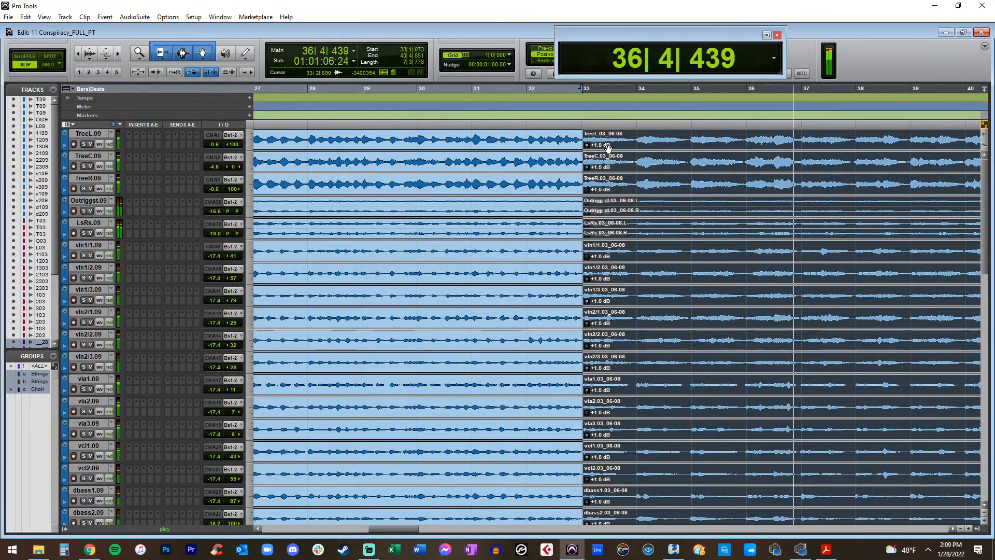
drag(564, 136, 614, 137)
key(ctrl+super+f)
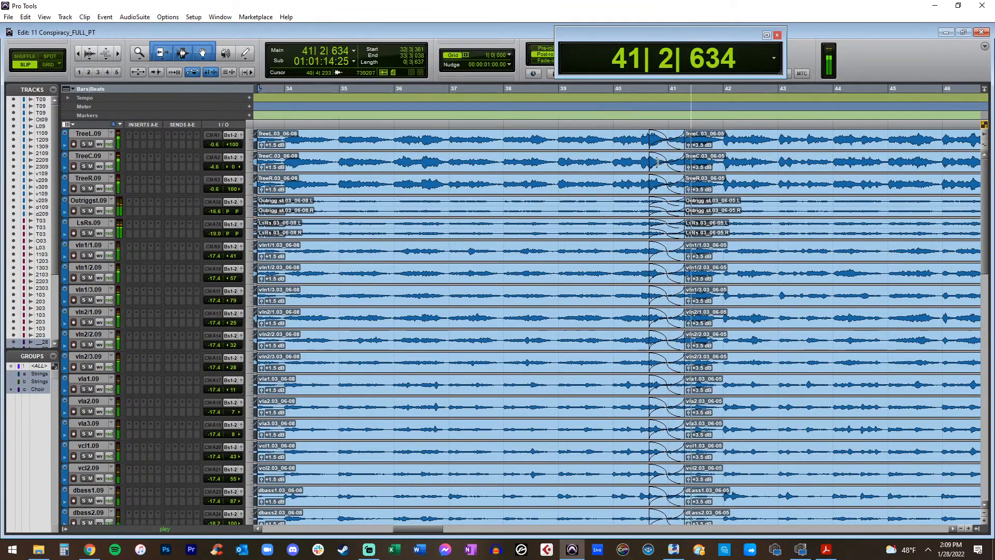
Shorten the choir clips ending in bar 41 and fade out their ends on all choir tracks
key(ctrl+bracketleft)
key(ctrl+bracketleft)
key(ctrl+bracketleft)
scroll(558, 214, down, 5)
scroll(558, 214, down, 15)
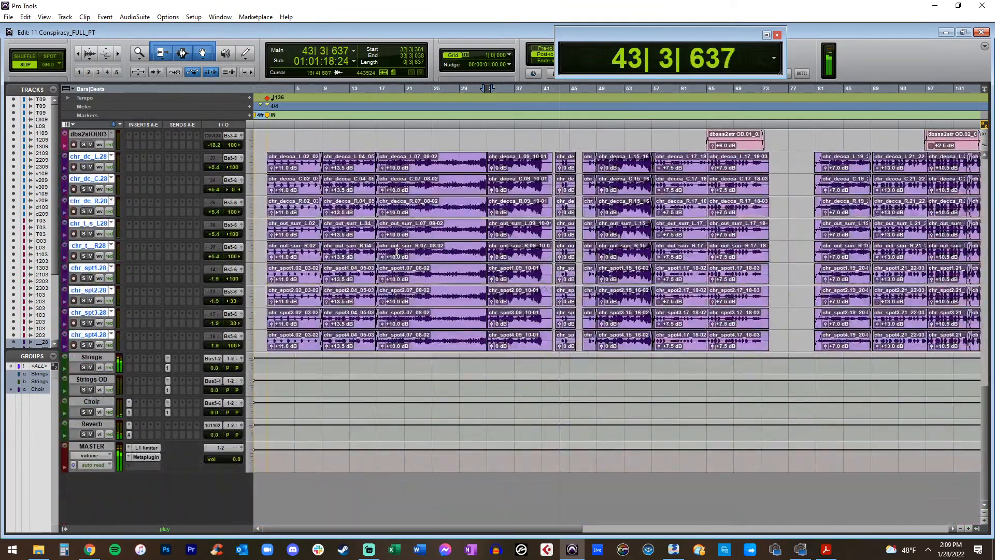
key(ctrl+bracketright)
key(ctrl+bracketright)
key(ctrl+bracketright)
key(ctrl+bracketright)
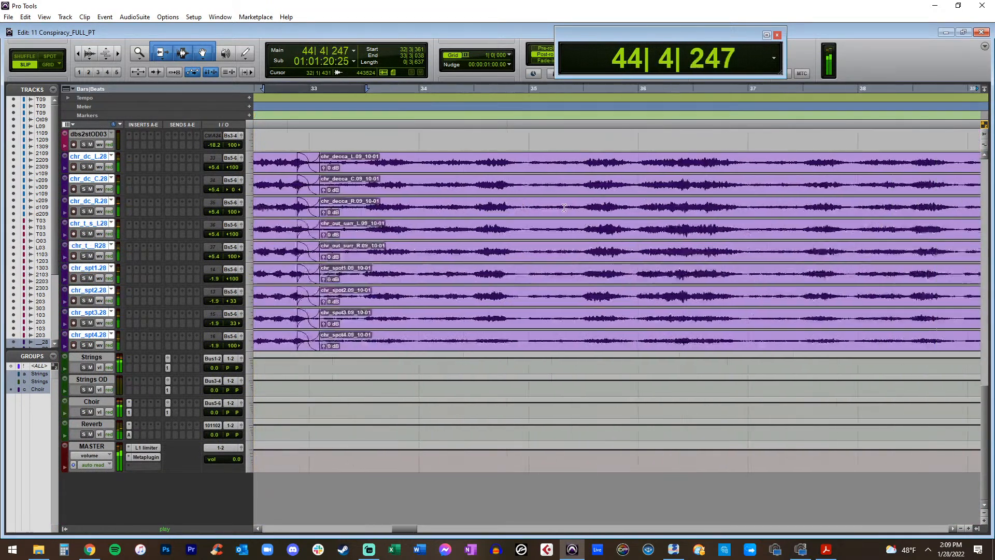
drag(542, 165, 405, 161)
key(Delete)
key(f)
Trim the start of the next choir clips to just before bar 44 and fade out their ends from 44|4|540
scroll(755, 180, right, 4)
drag(776, 165, 638, 162)
key(Delete)
key(f)
Trim the start of the choir clips at bar 47 to just before bar 48
scroll(661, 170, right, 3)
scroll(654, 170, right, 3)
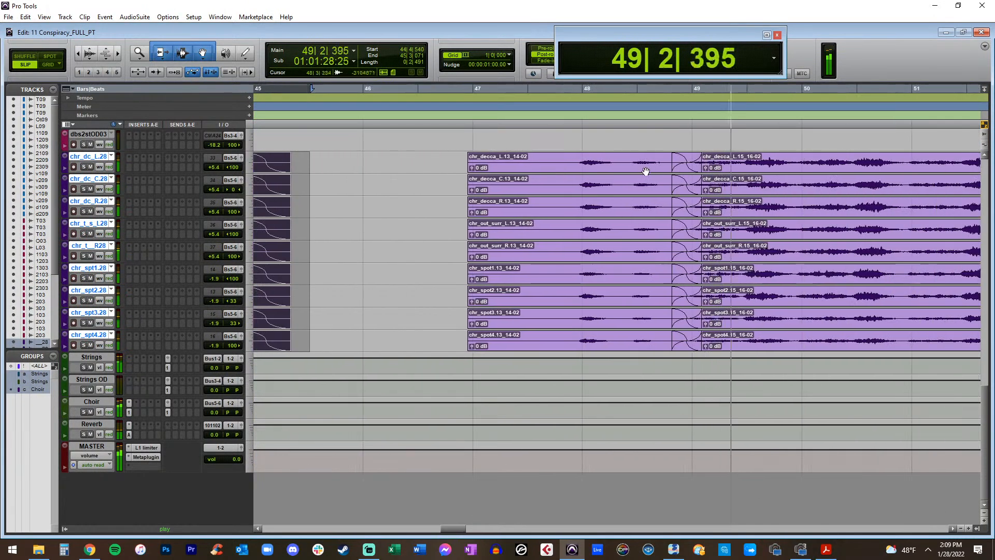
drag(469, 157, 577, 169)
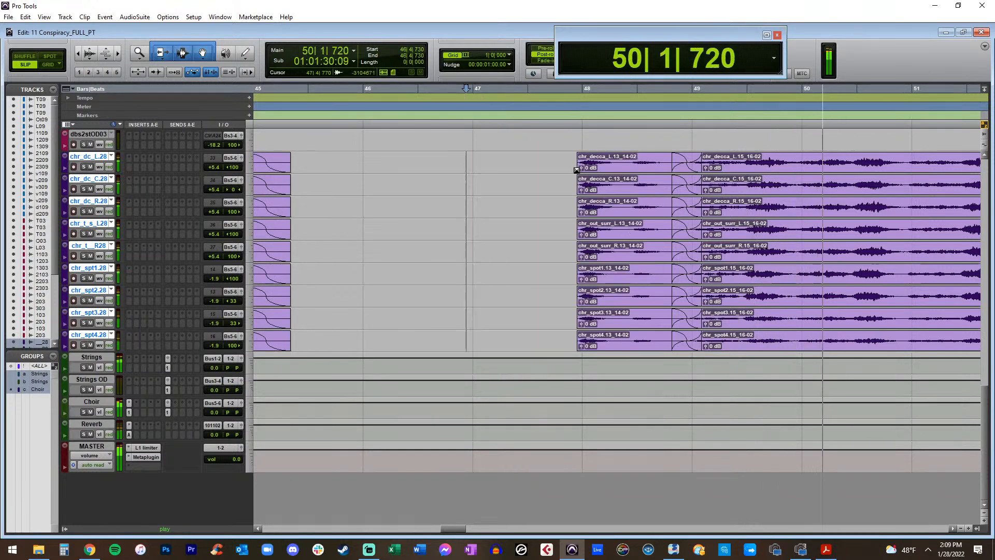
Raise the gain of the choir clips starting at bar 49 to +2.0 dB
click(762, 170)
key(super+shift+Up)
key(super+shift+Up)
key(super+shift+Up)
key(super+shift+Up)
Stop playback and play the choir entry at bar 44 from 43|4|010
scroll(616, 180, left, 1)
scroll(617, 181, left, 1)
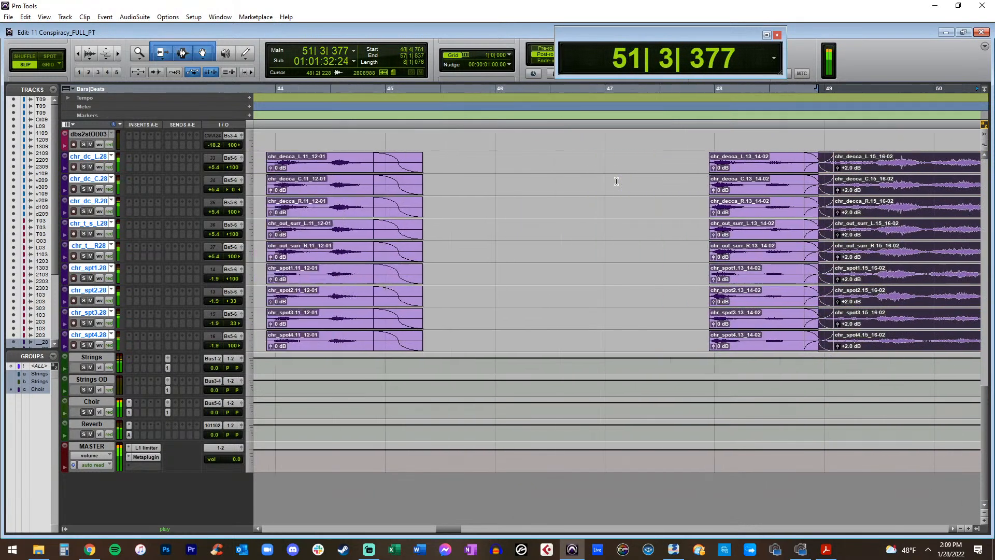
key(space)
click(358, 170)
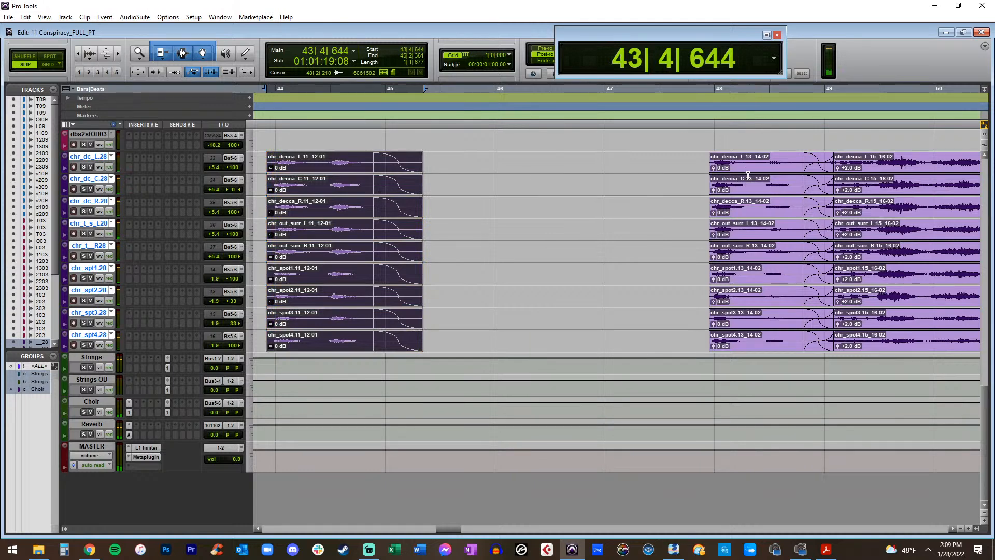
scroll(459, 137, left, 3)
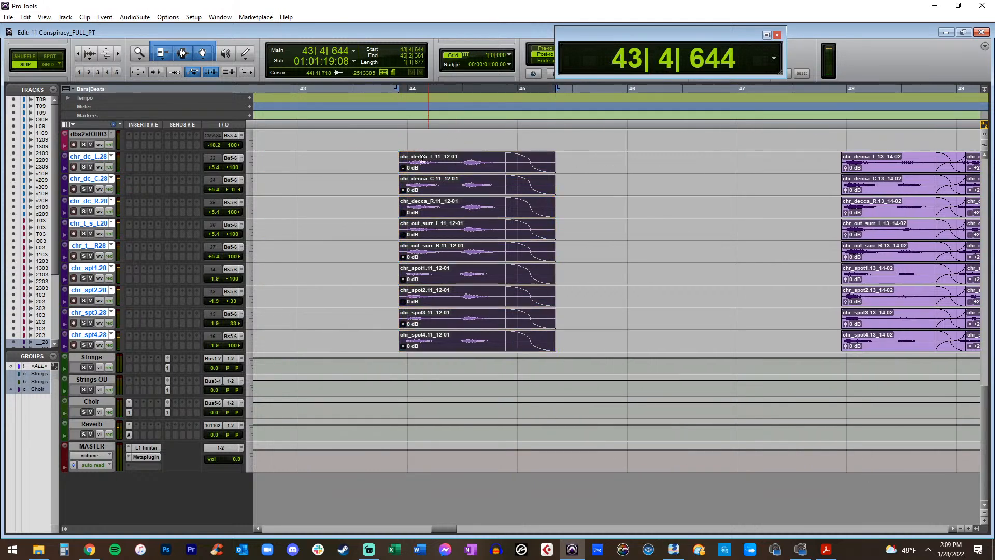
click(380, 159)
key(ctrl+])
key(space)
scroll(451, 195, right, 1)
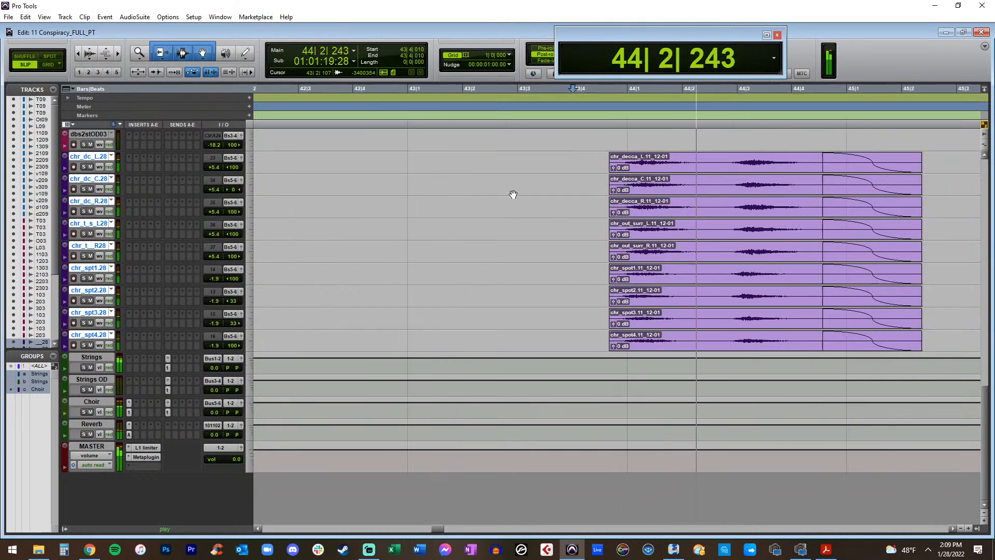
Slide the bar 44 choir clips slightly later and replay the entry from 43|4|409
click(731, 166)
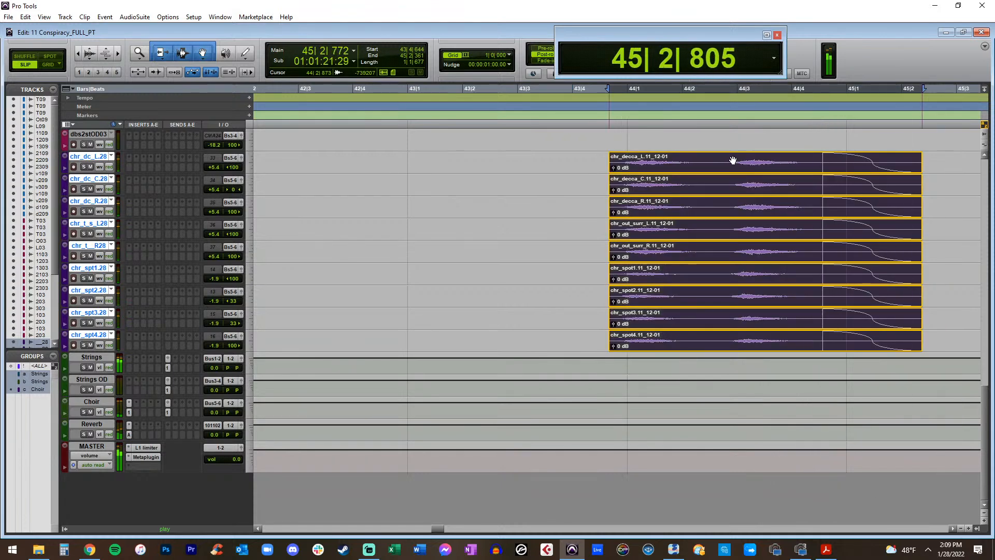
drag(732, 167, 733, 166)
key(space)
click(575, 157)
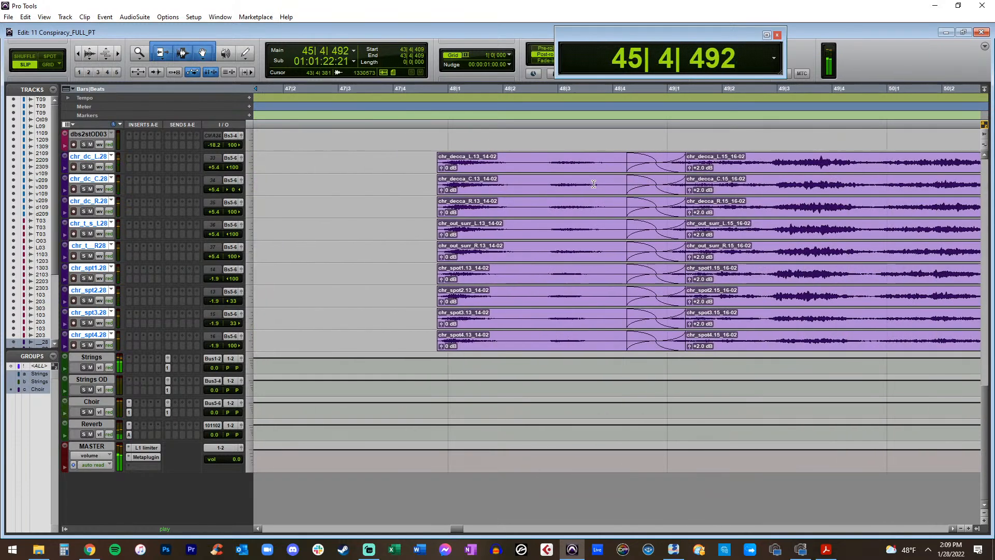
Slide the bar 48 choir clips slightly later, then play the entry from 47|3|225
key(r)
key(r)
key(r)
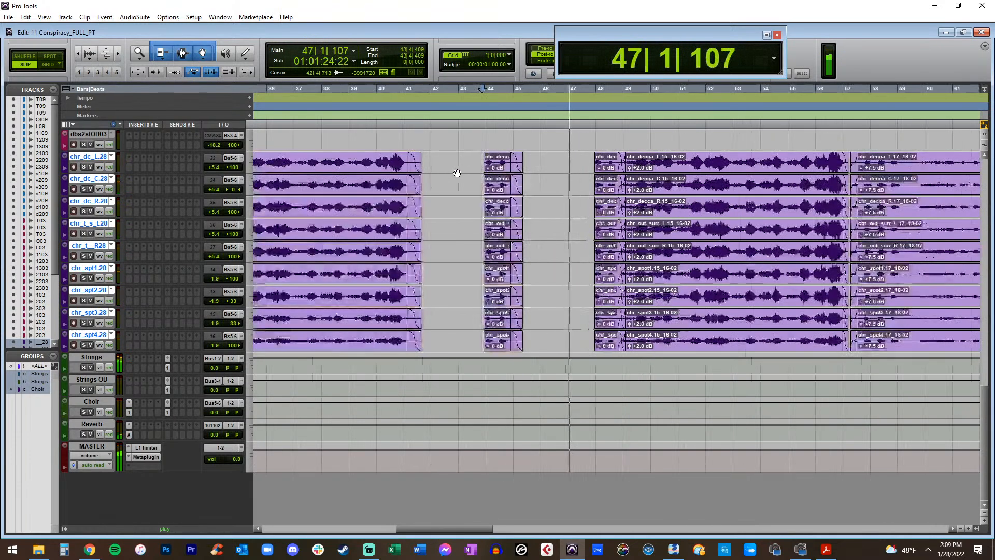
key(t)
key(t)
key(t)
key(t)
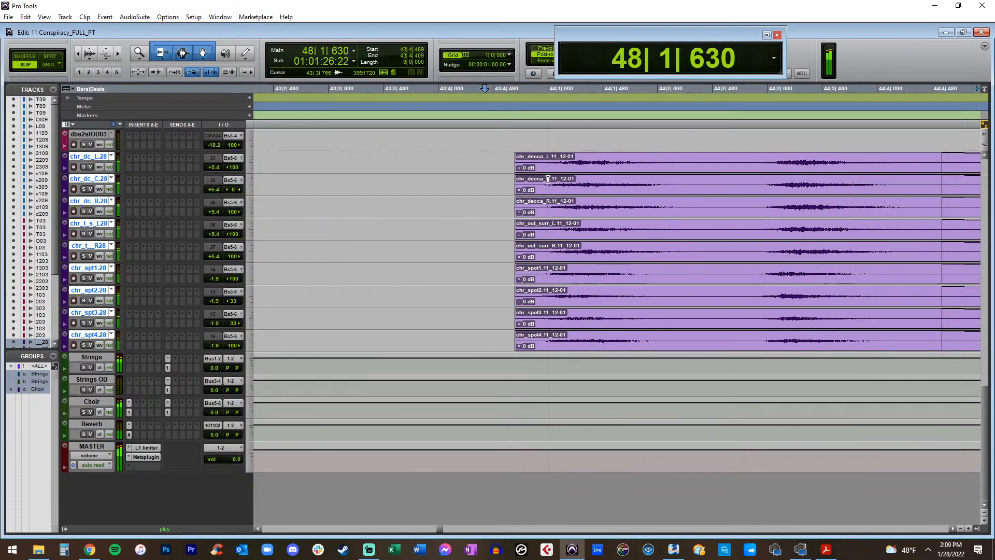
key(r)
key(r)
key(t)
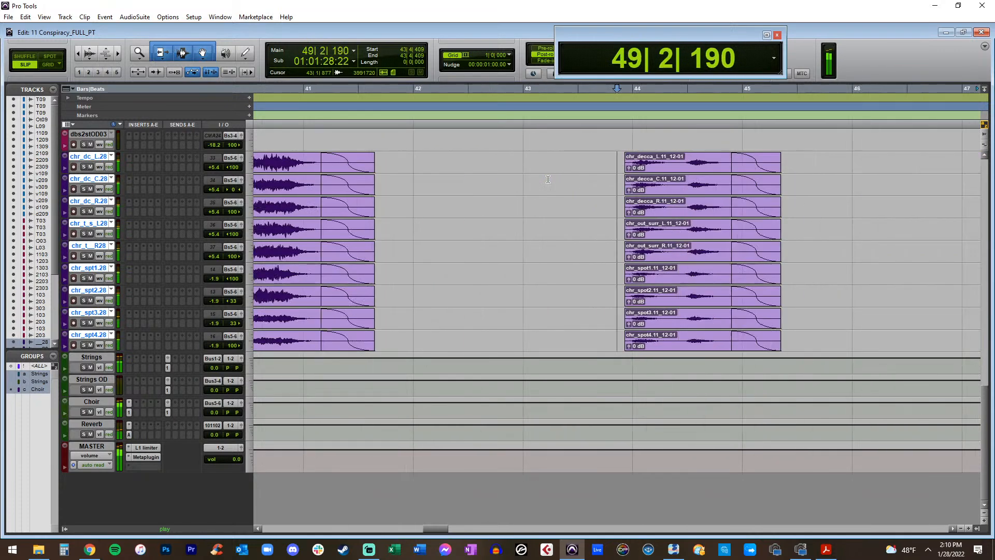
key(space)
drag(637, 164, 639, 162)
click(539, 163)
key(space)
key(t)
key(t)
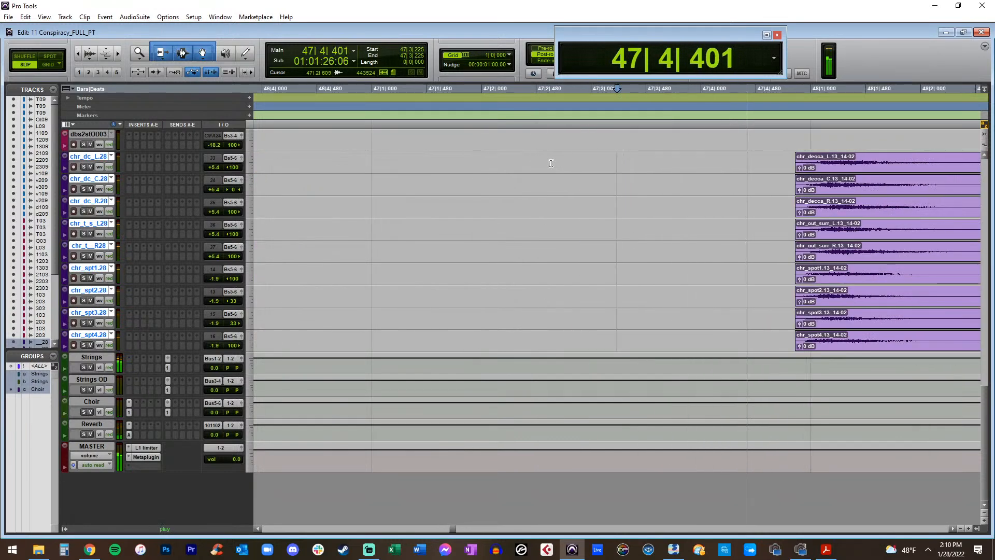
Nudge the bar 48 choir clips a little further to the later side and replay from 47|4|475
scroll(551, 163, right, 3)
key(space)
drag(689, 165, 695, 165)
click(624, 171)
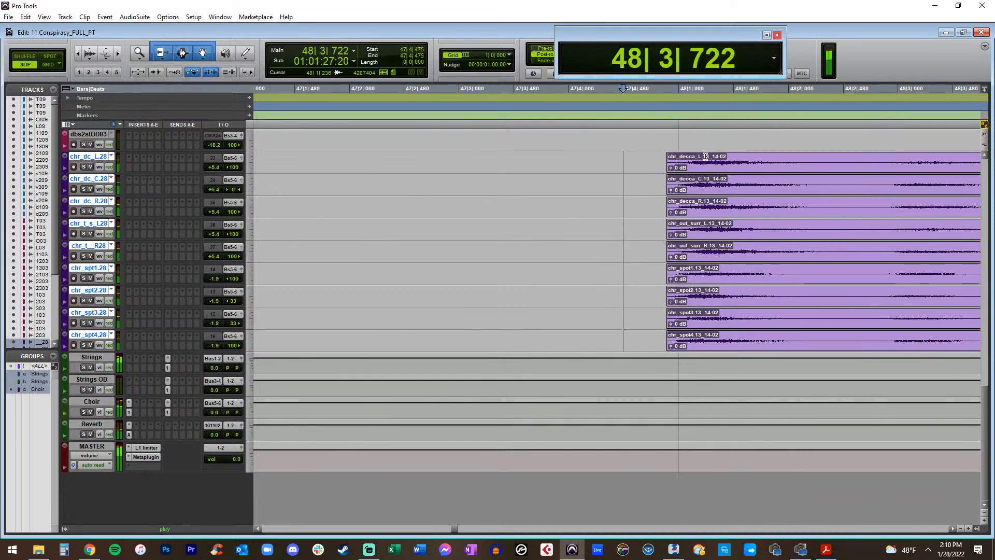
Slide the choir clips joining at bar 49 slightly later on all choir tracks, to start at 48|4|817
key(r)
key(r)
key(r)
key(t)
scroll(705, 157, right, 6)
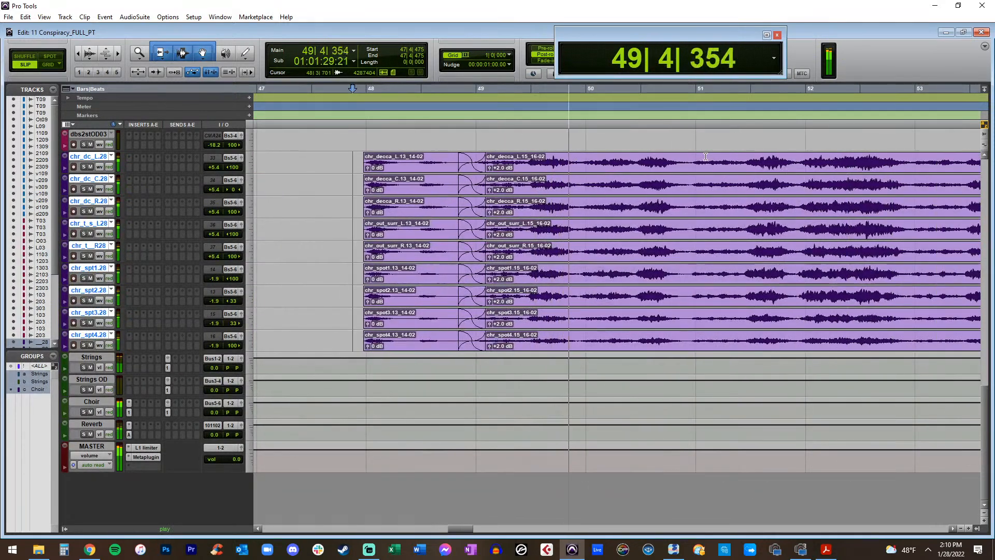
click(629, 167)
key(t)
key(t)
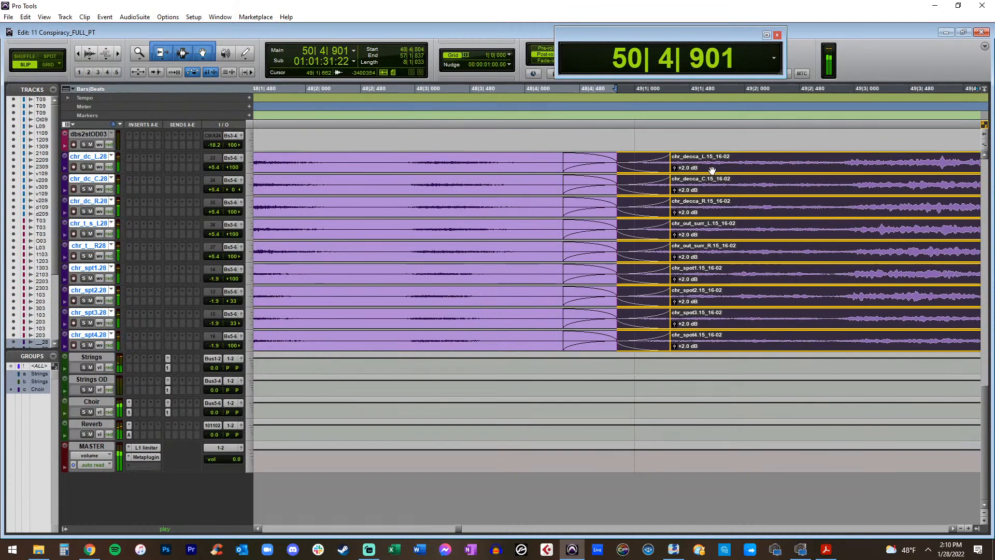
scroll(712, 180, right, 3)
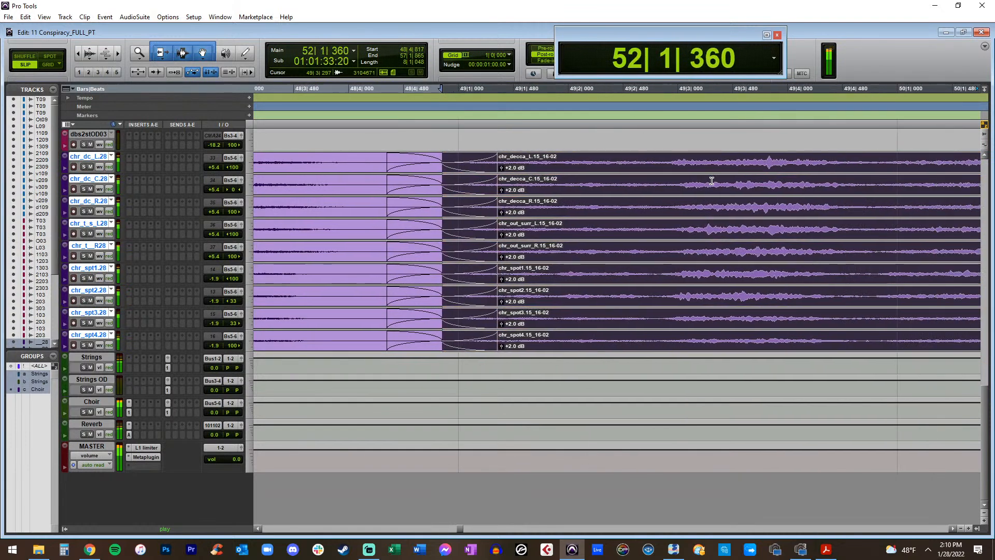
Set the gain of the choir clips starting at bar 49 to 0 dB
key(r)
key(r)
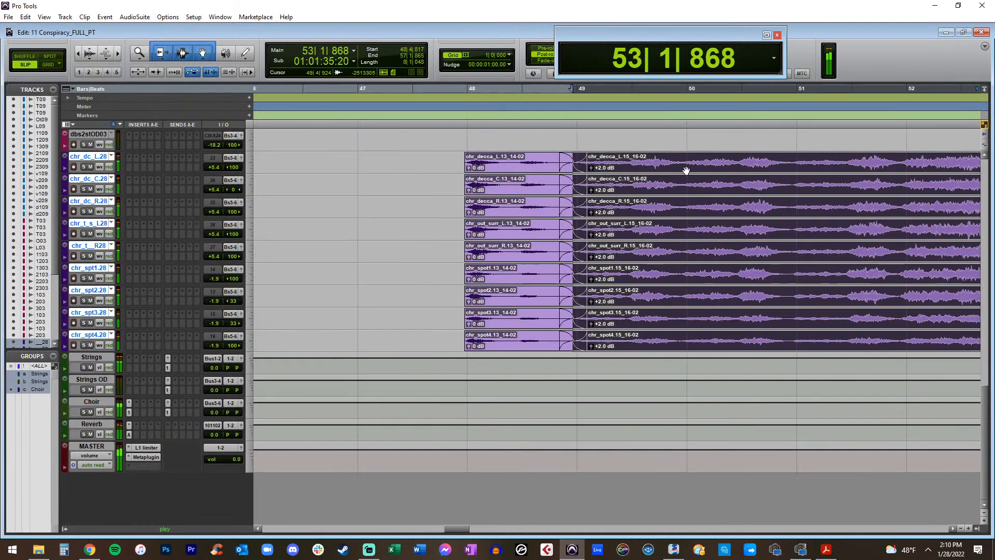
scroll(686, 171, right, 1)
key(ctrl+shift+Down)
key(ctrl+shift+Down)
key(ctrl+shift+Down)
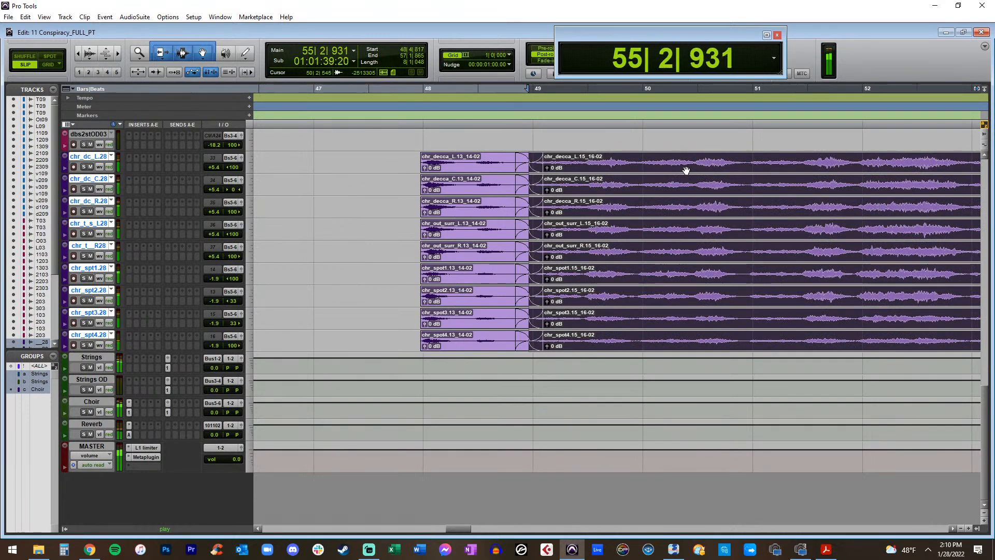
Slide the choir clips entering after bar 57 slightly on all choir tracks, to start at 57|2|059
key(r)
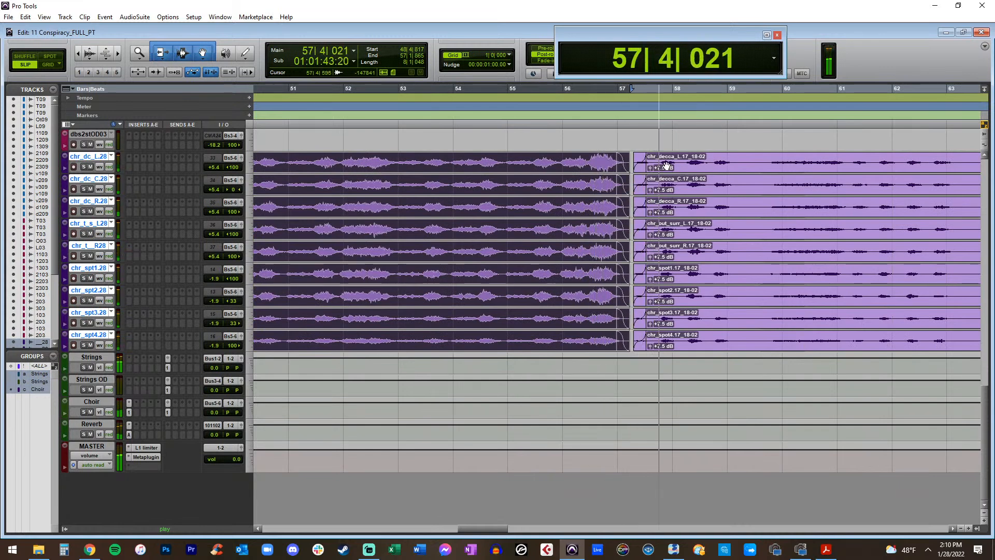
click(727, 167)
key(t)
drag(725, 166, 724, 163)
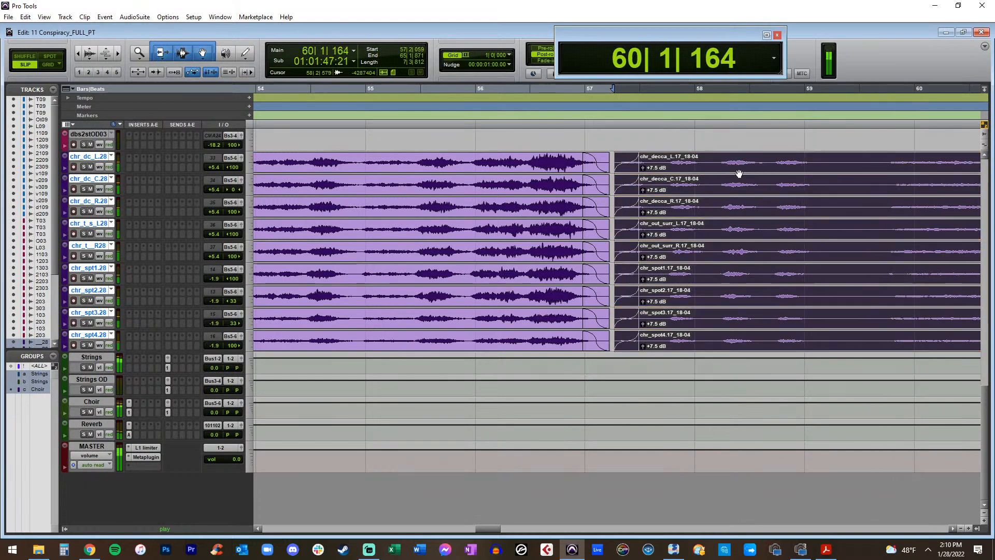
Fade out the choir clips ending near bar 65, fade in the following clips, and play the transition from 64|3|588
scroll(739, 174, right, 2)
scroll(740, 174, right, 2)
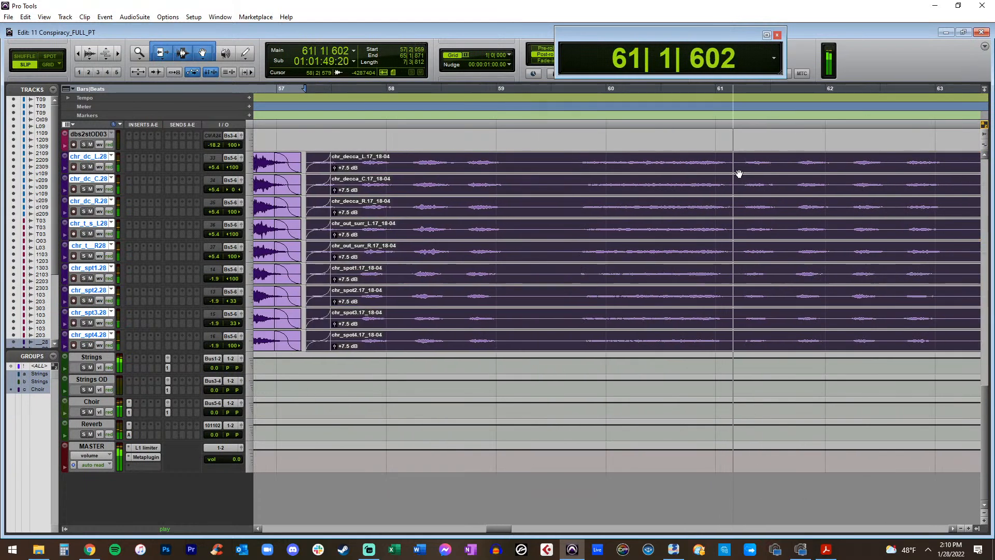
scroll(740, 173, right, 1)
scroll(740, 174, right, 3)
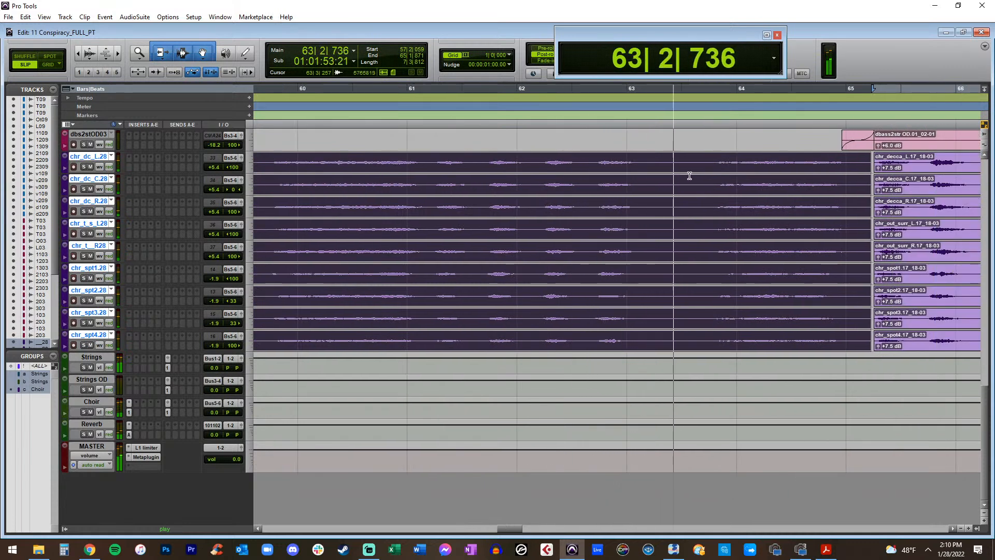
scroll(690, 173, right, 2)
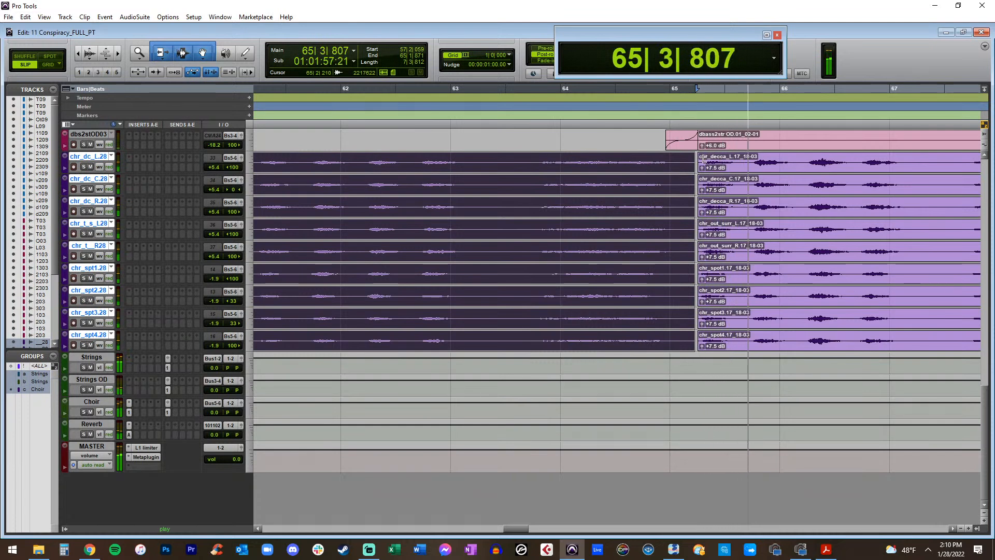
drag(699, 158, 671, 162)
click(631, 161)
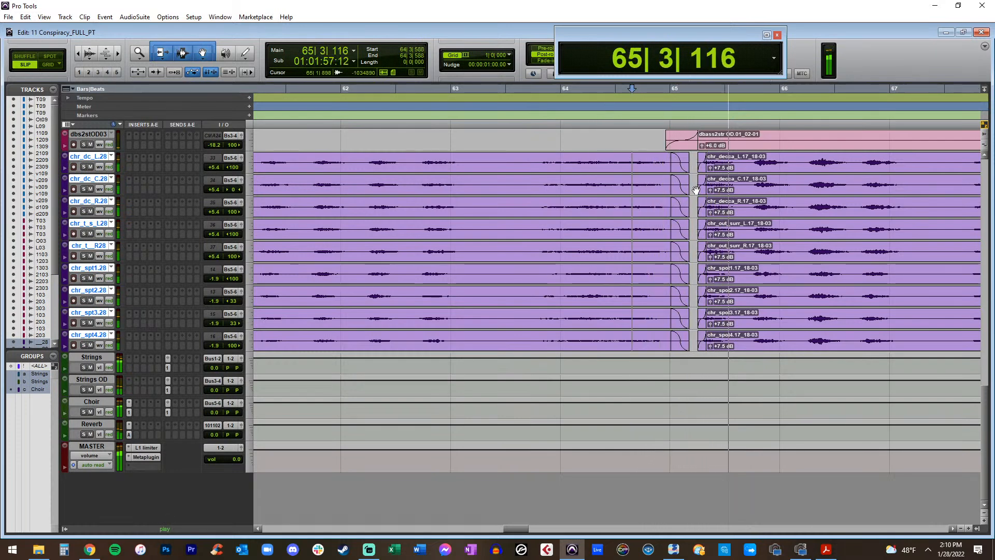
Set the clip gain of the string overdub clips spanning bars 65 to 73 to +11.0 dB and stop playback
key(r)
key(r)
key(r)
key(r)
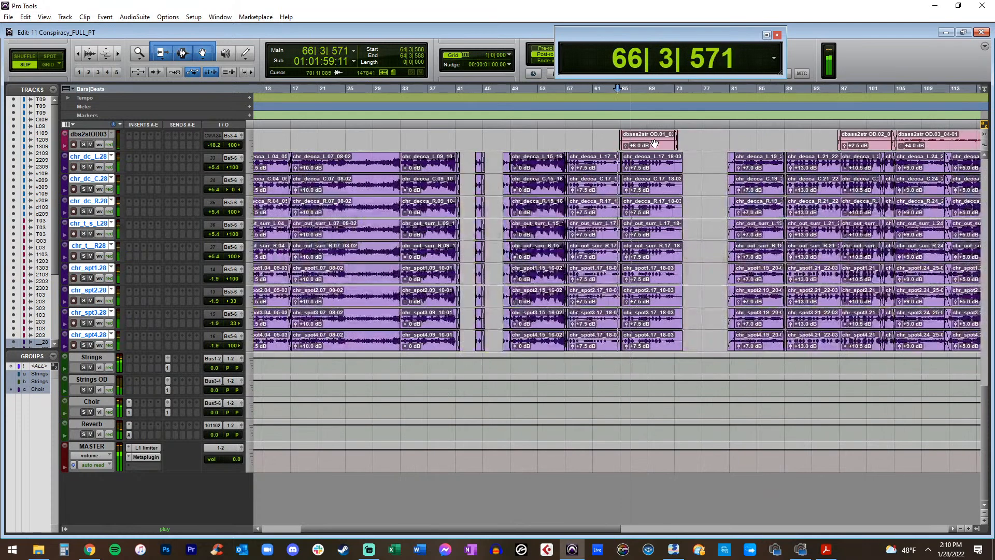
scroll(655, 144, up, 5)
key(ctrl+shift+Up)
key(ctrl+shift+Up)
key(ctrl+shift+Up)
key(ctrl+shift+Up)
key(ctrl+shift+Up)
key(ctrl+shift+Up)
key(ctrl+shift+Up)
key(ctrl+shift+Up)
key(ctrl+shift+Up)
key(ctrl+shift+Up)
key(ctrl+shift+Up)
key(ctrl+shift+Up)
key(ctrl+shift+Up)
key(ctrl+shift+Up)
key(ctrl+shift+Up)
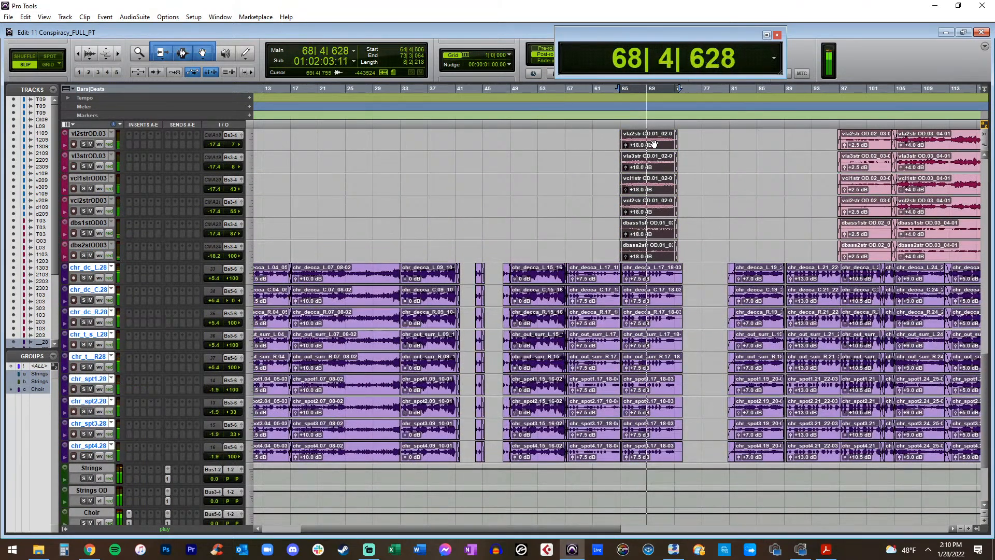
key(ctrl+shift+Down)
key(ctrl+shift+Down)
key(ctrl+shift+Down)
key(ctrl+shift+Down)
key(ctrl+shift+Down)
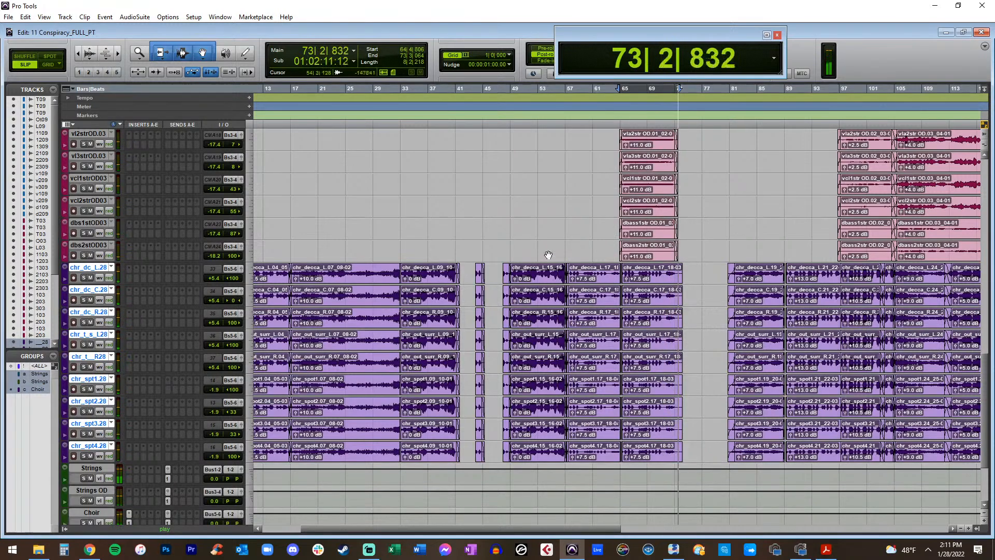
key(space)
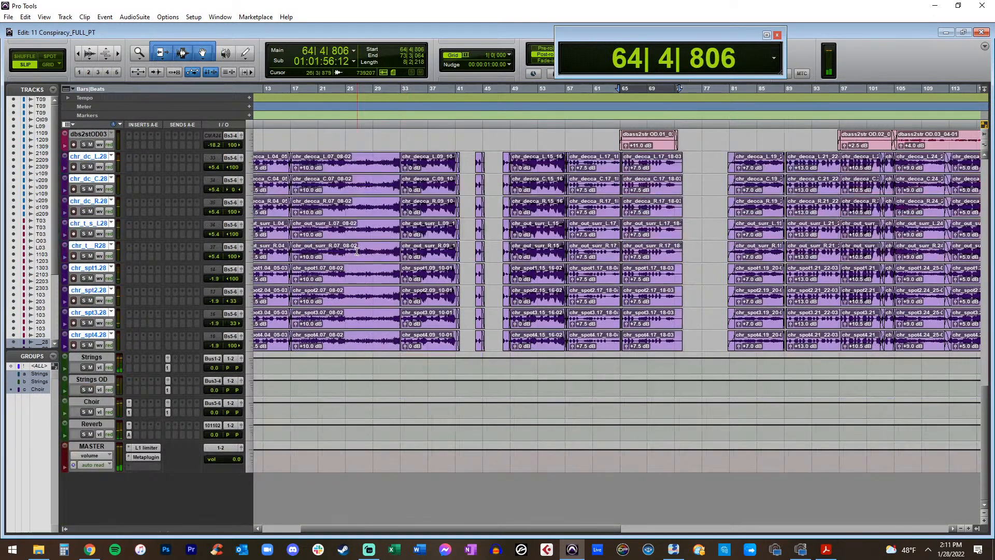
Return to the session start and play the opening of the choir clips
key(Return)
key(ctrl+])
key(ctrl+])
key(ctrl+])
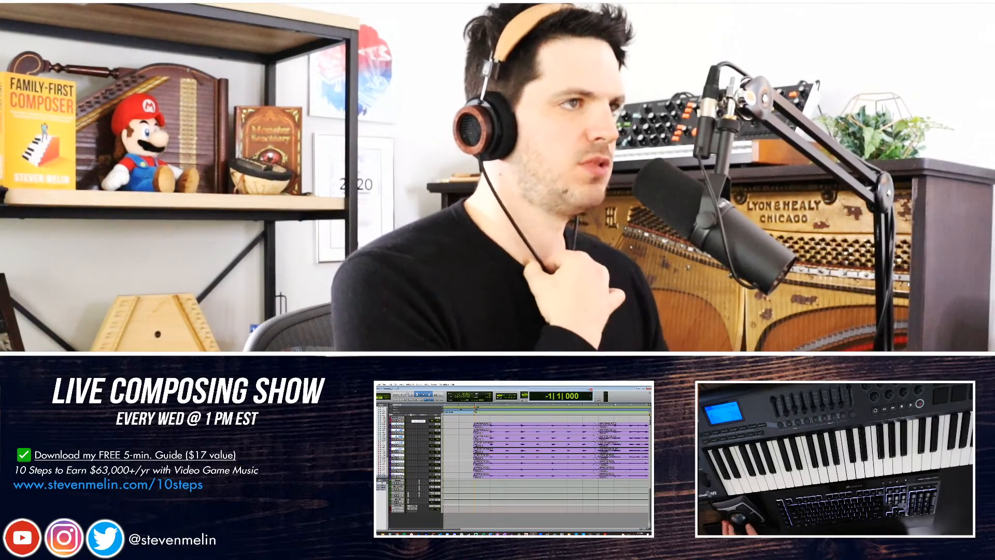
key(space)
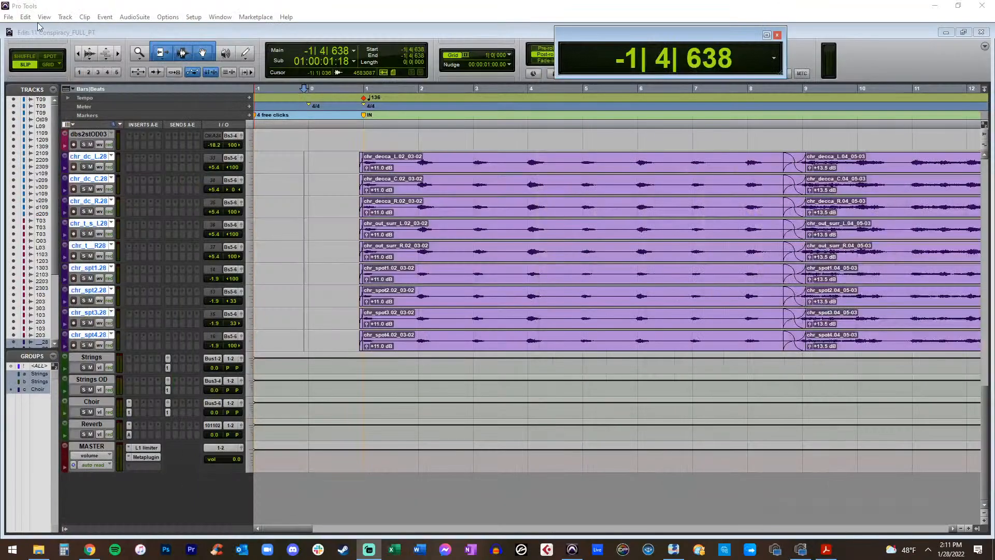
Switch to Adobe Acrobat and close the 11 Conspiracy_SATB_Score PDF
key(alt+Tab)
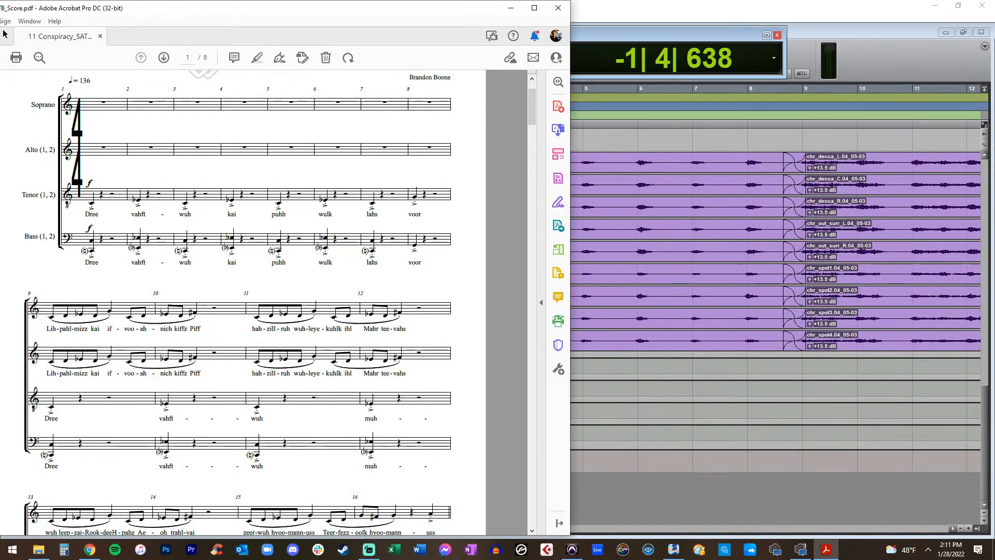
drag(294, 3, 402, 36)
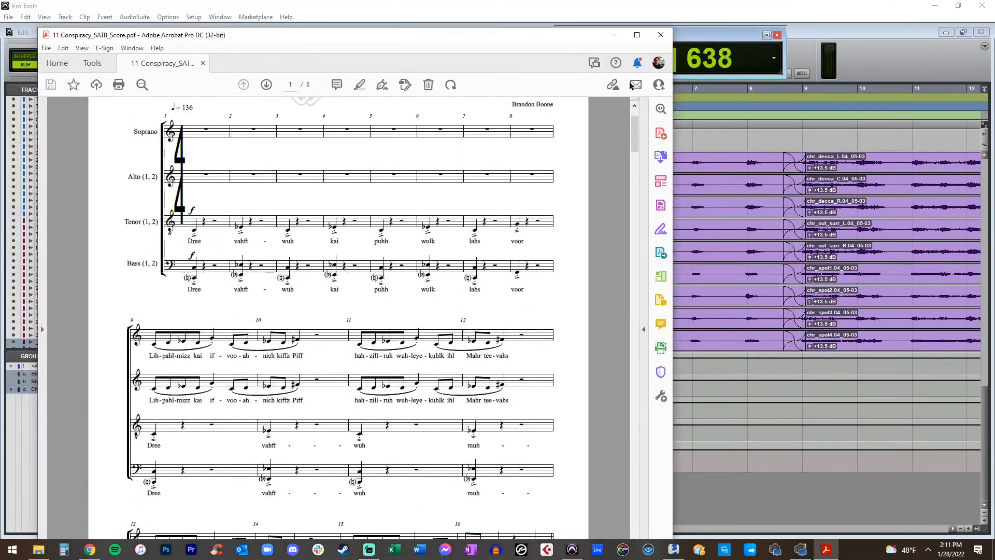
click(661, 34)
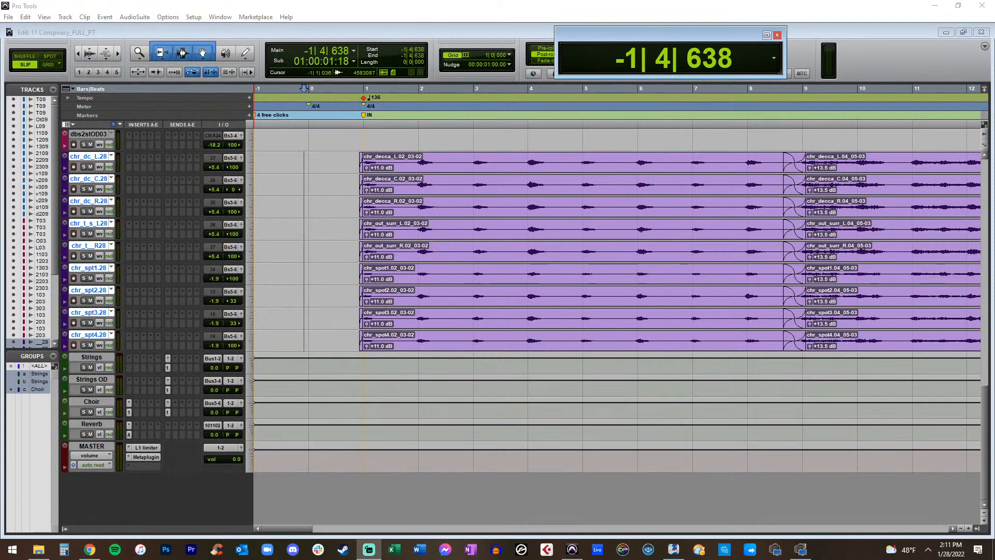
click(22, 18)
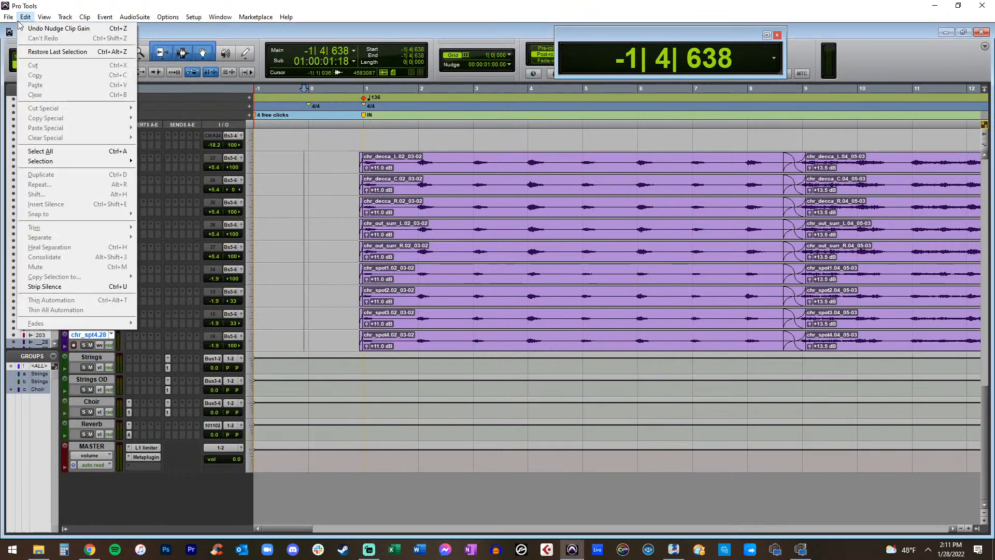
mouse_move(78, 147)
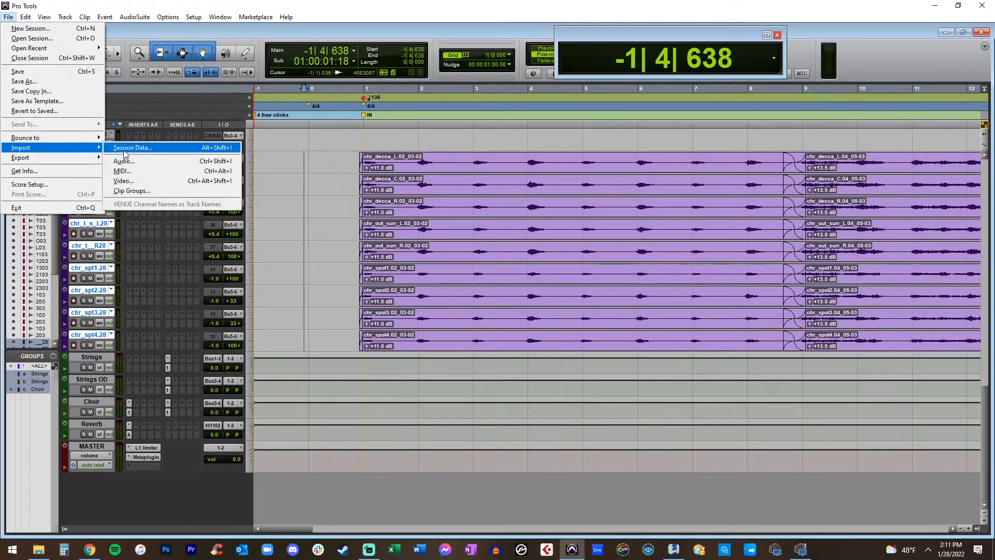
click(127, 149)
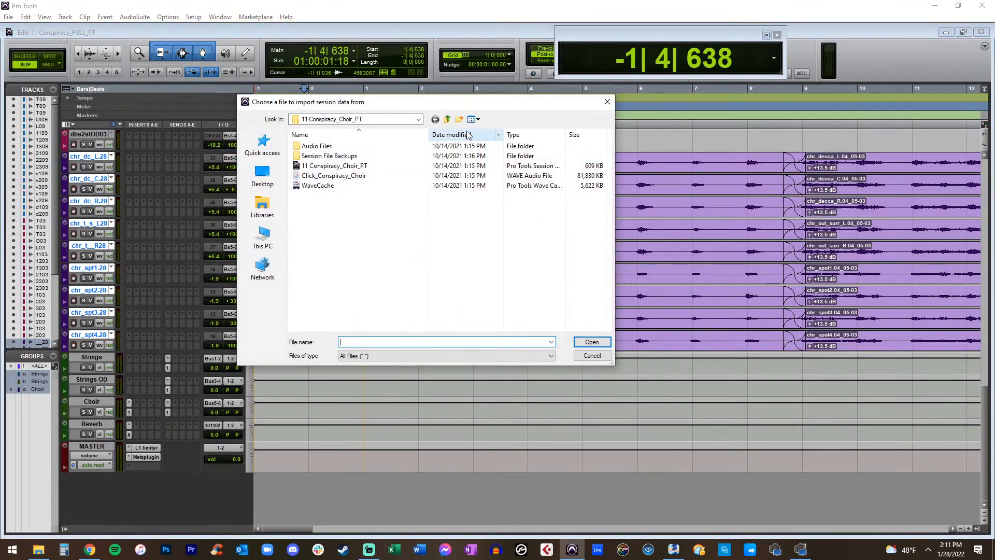
click(591, 354)
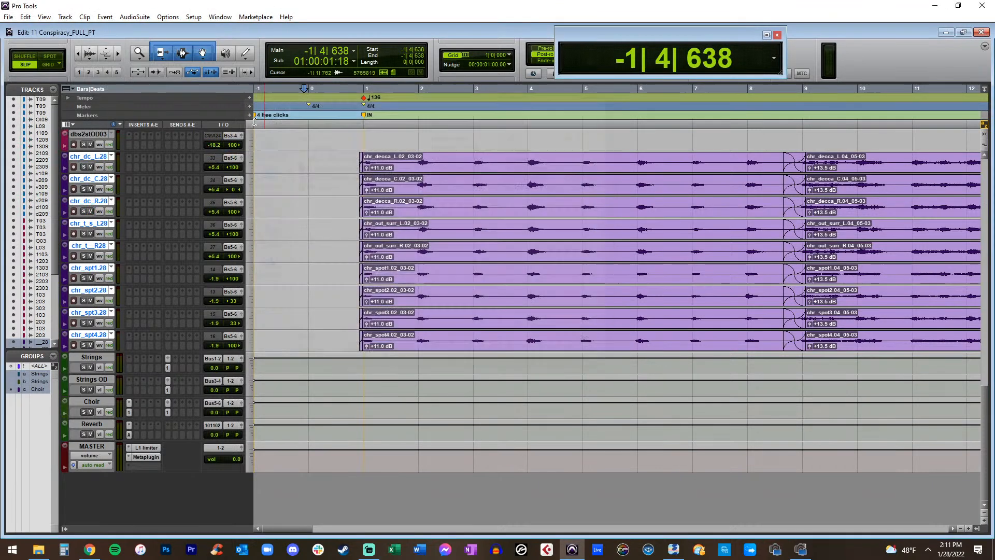
click(9, 18)
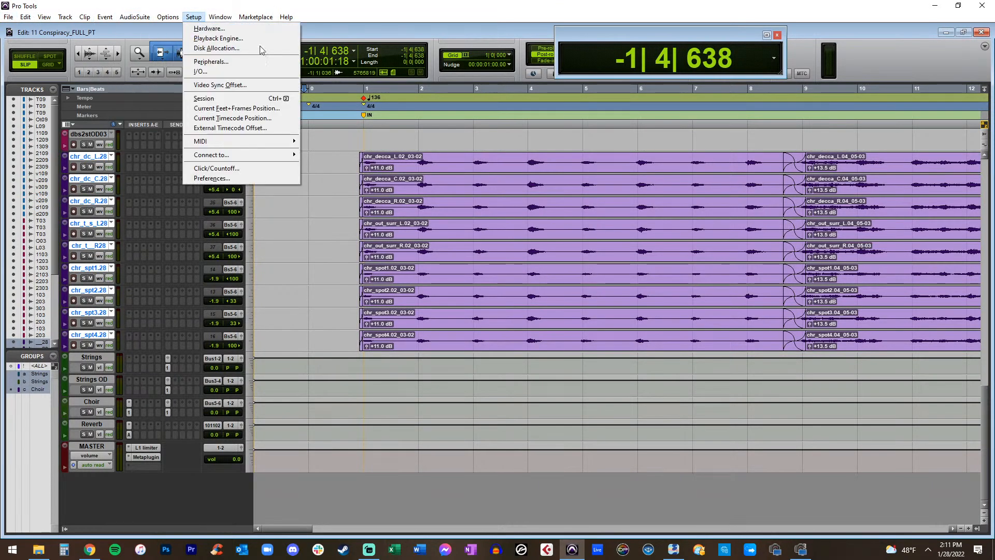
click(273, 280)
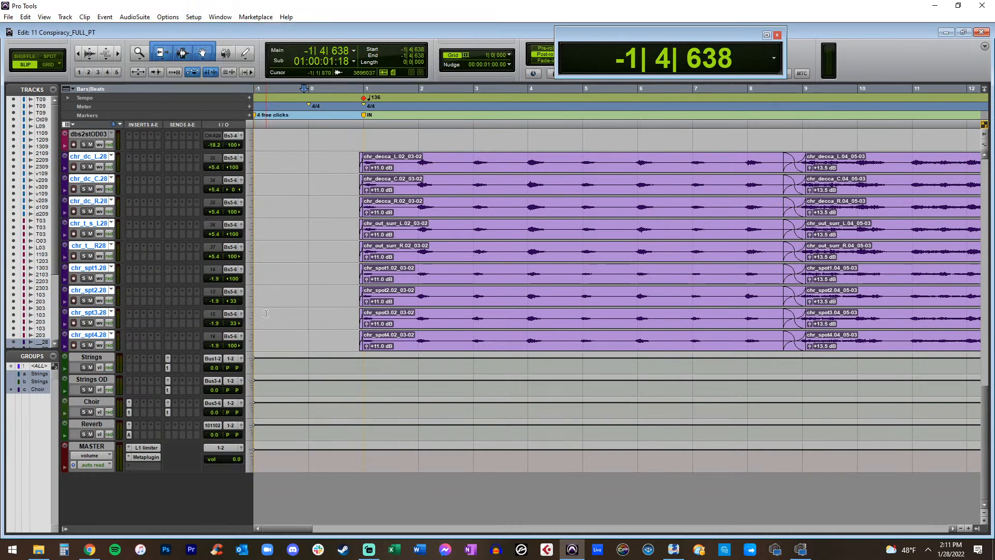
Create 30 new stereo audio tracks in the session
key(ctrl+shift+n)
click(439, 187)
click(430, 199)
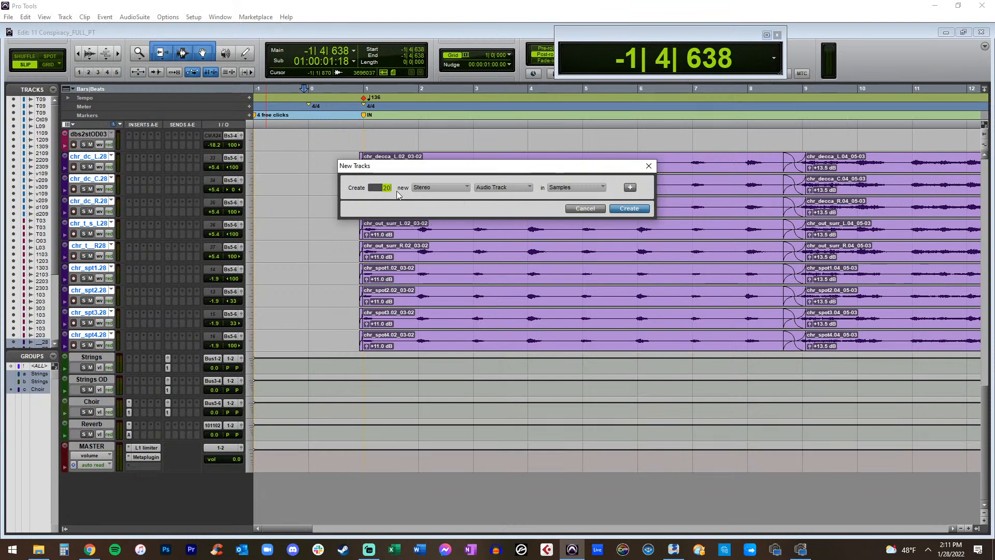
key(BackSpace)
text(30)
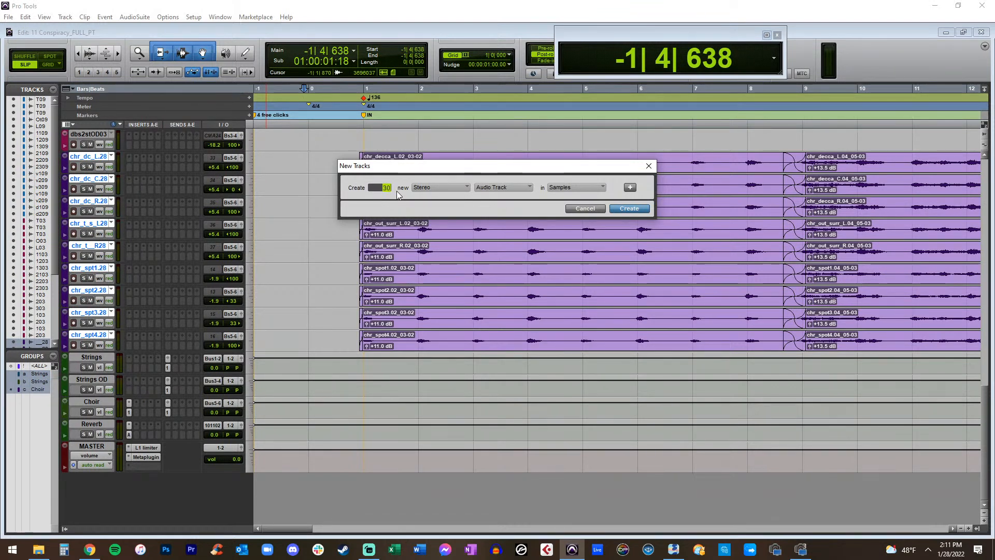
click(629, 209)
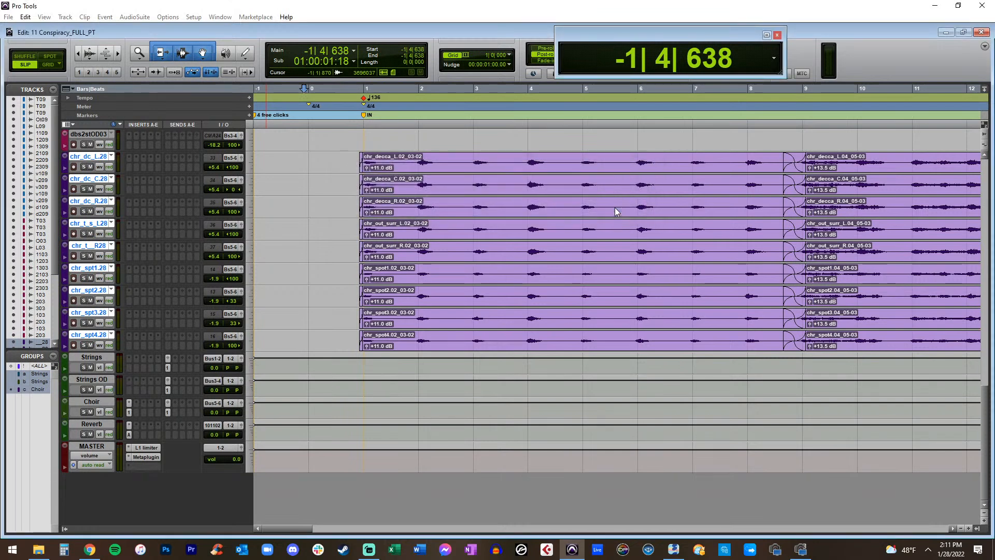
Place the edit cursor at -1|2|599 on the Audio 1 track and select only that track
scroll(147, 270, down, 3)
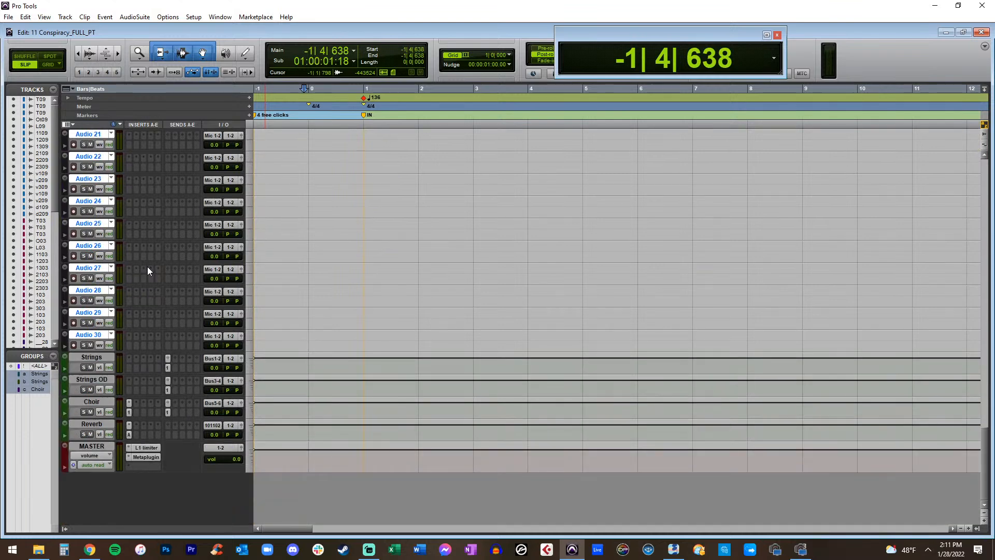
scroll(95, 342, down, 1)
scroll(206, 299, up, 10)
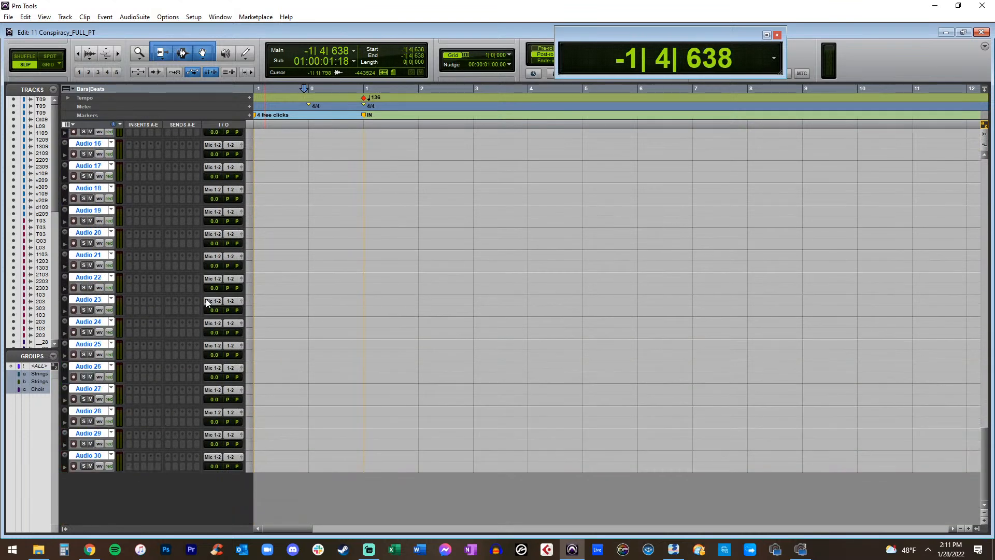
click(275, 236)
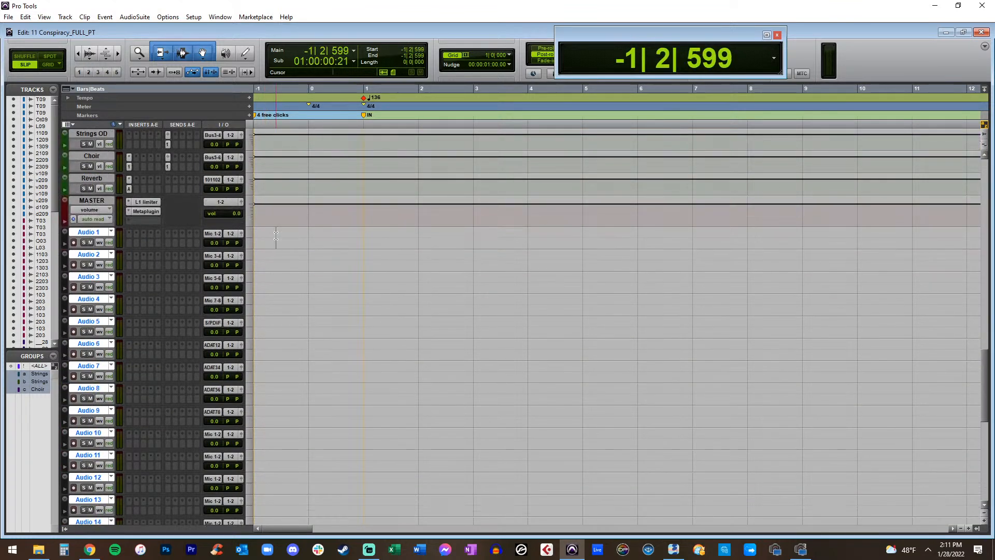
click(92, 232)
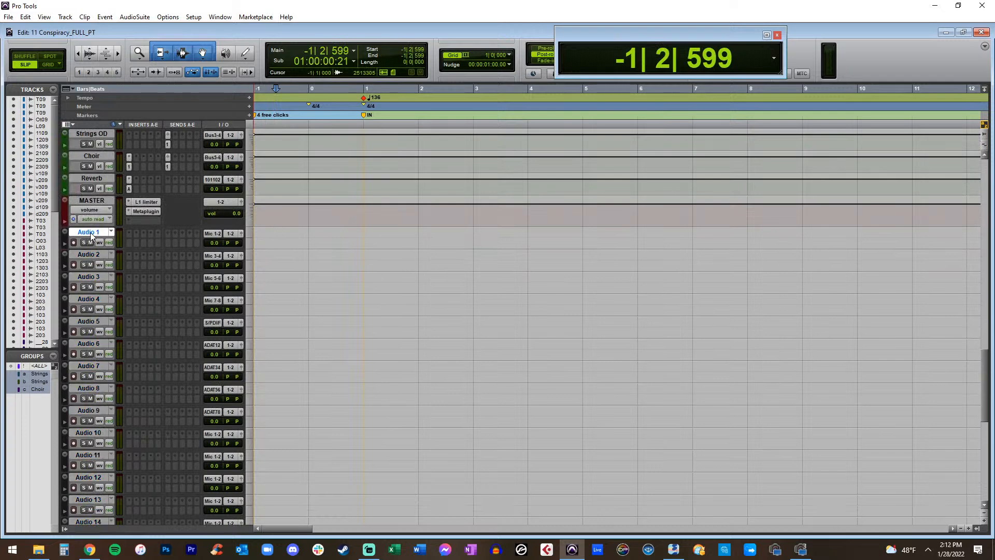
Show the Clip List in the Edit window and widen it until the full clip names are readable
click(985, 46)
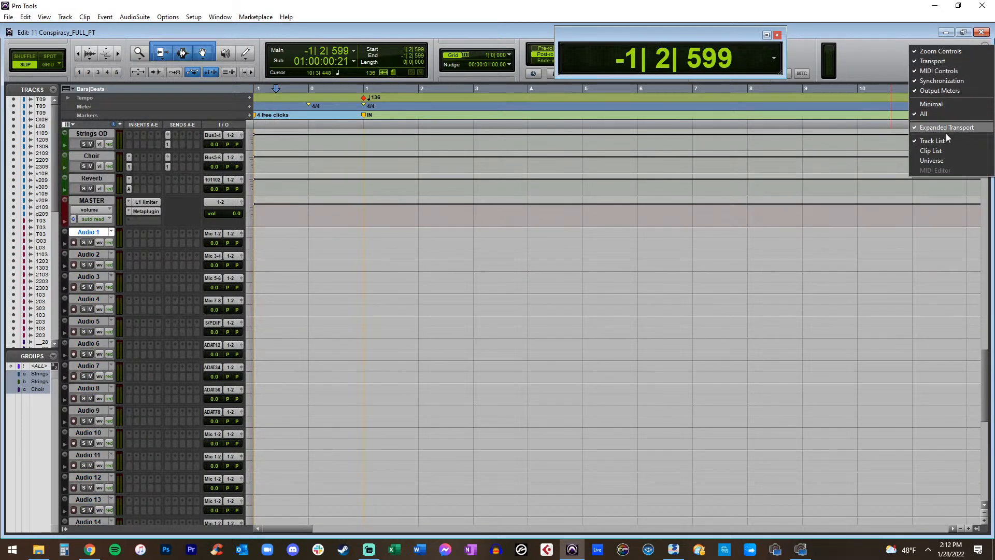
click(937, 151)
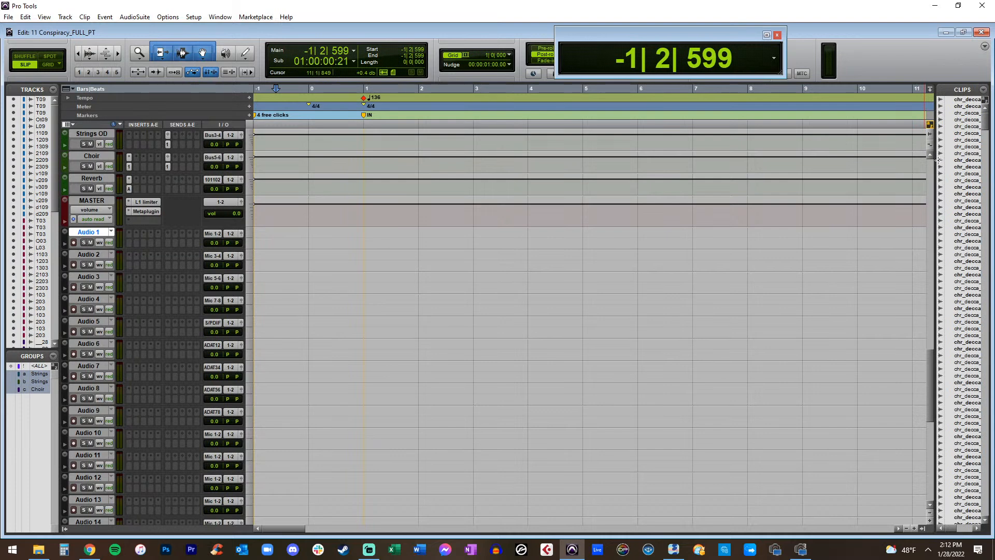
drag(934, 160, 788, 159)
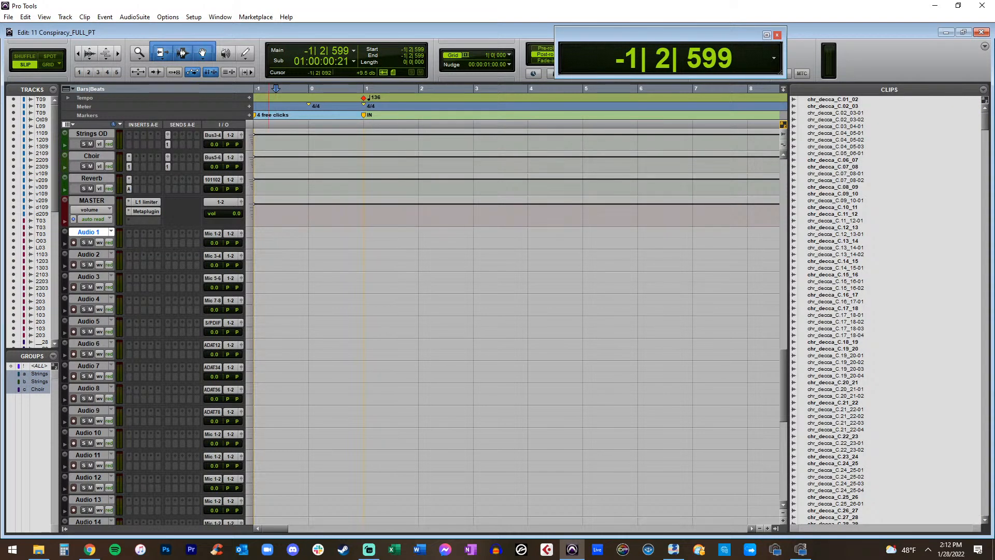
Start an audio import and browse to the 00 Soloists folder inside ~FINAL PT MIXES
click(8, 17)
mouse_move(86, 149)
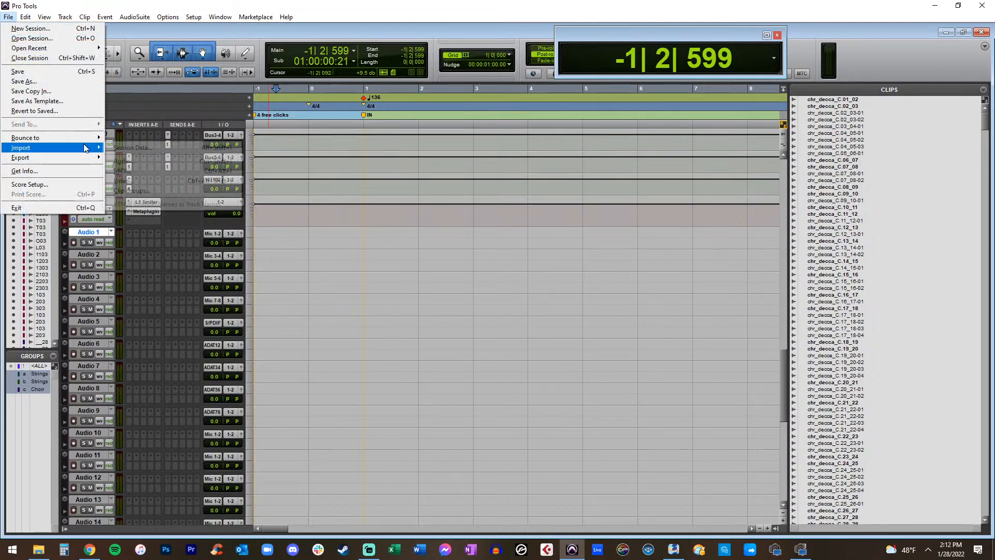
click(132, 157)
drag(336, 101, 327, 97)
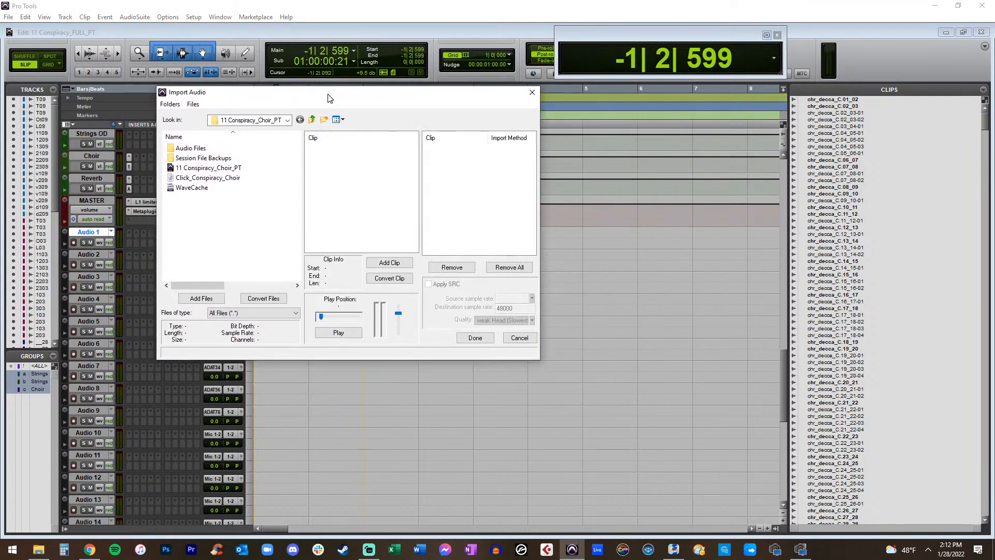
click(312, 120)
click(312, 119)
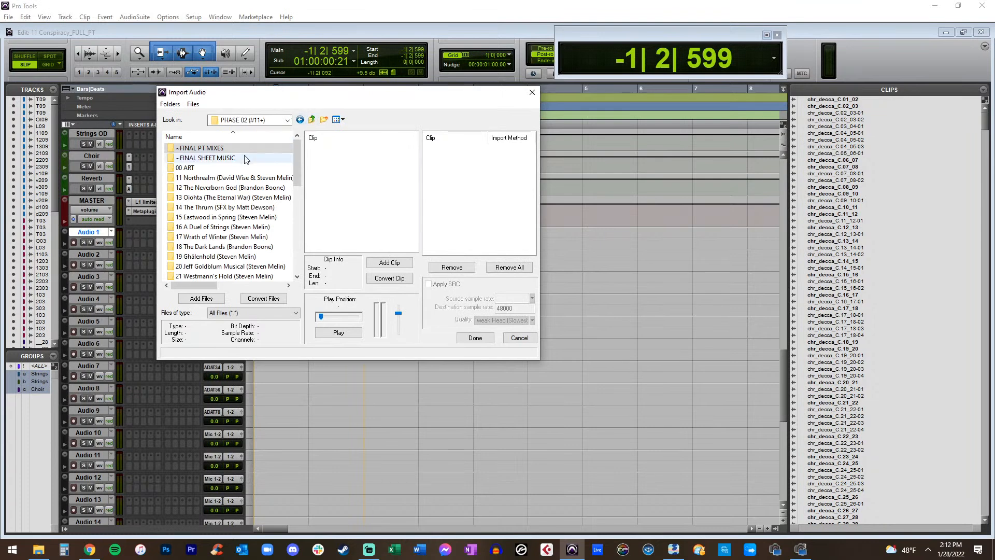
double_click(240, 149)
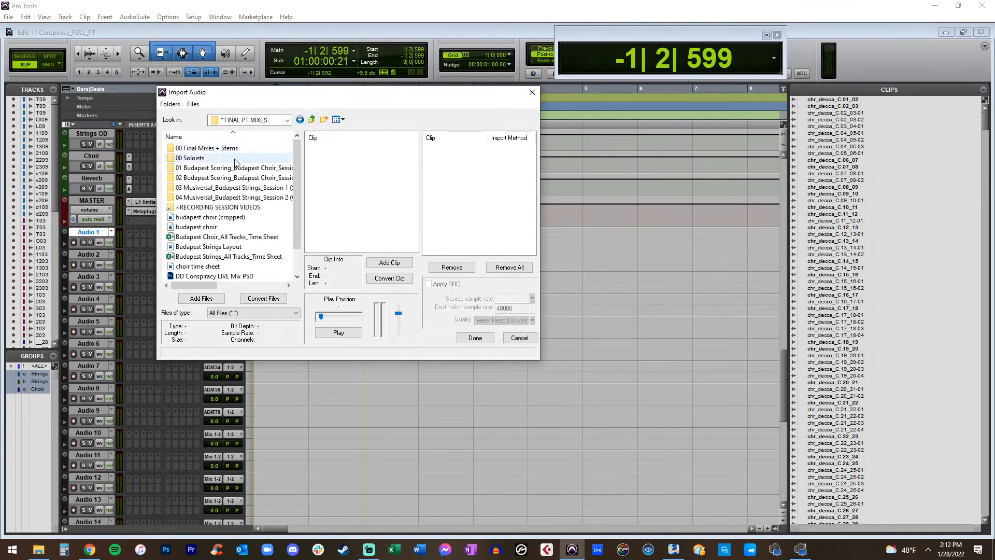
double_click(240, 159)
drag(251, 99, 348, 60)
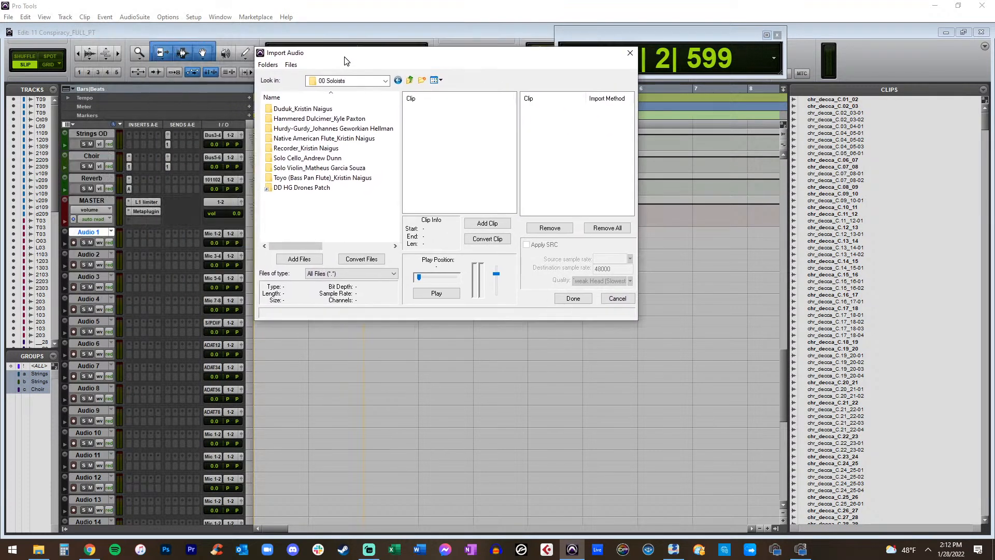
Add the Conspiracy hammered dulcimer recording from that soloist's ~48kHz combined mics folder to the import list
double_click(307, 109)
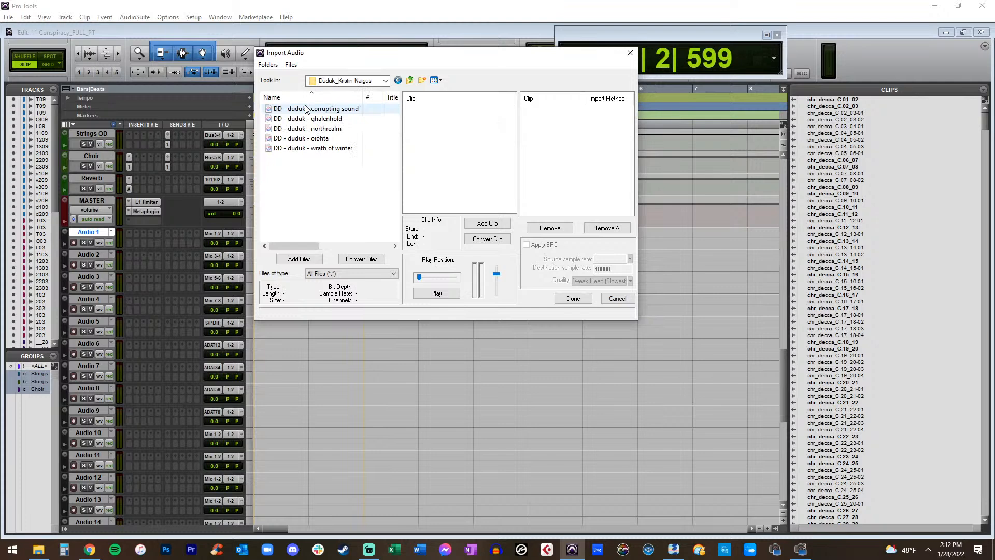
key(BackSpace)
double_click(307, 118)
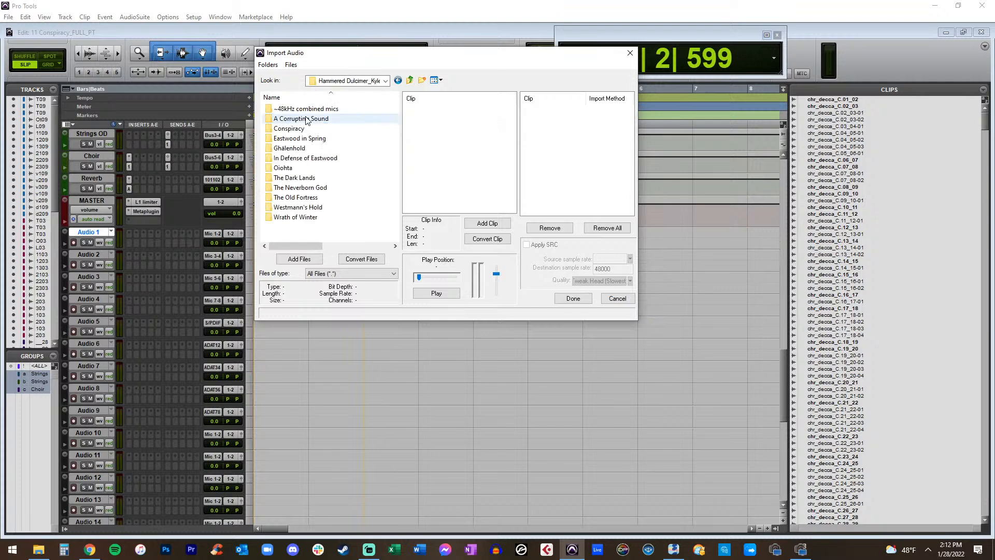
double_click(298, 109)
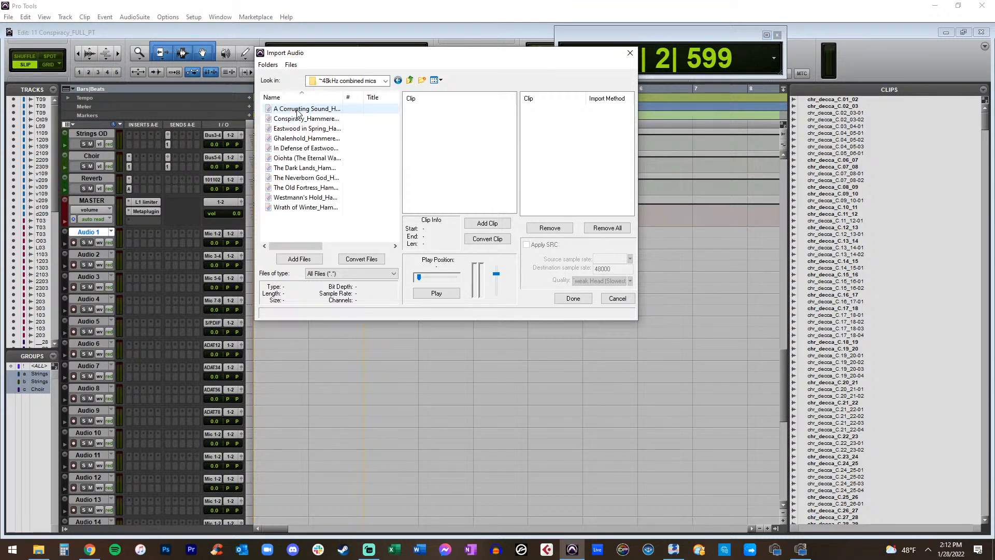
double_click(298, 120)
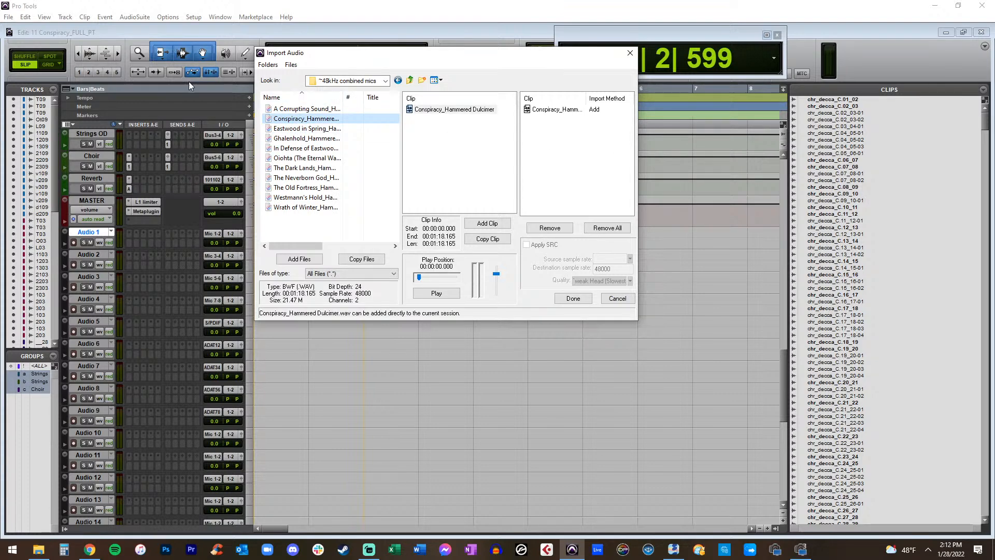
Add the Conspiracy hurdy-gurdy recording from that soloist's ~48kHz combined mics folder to the import list
click(410, 80)
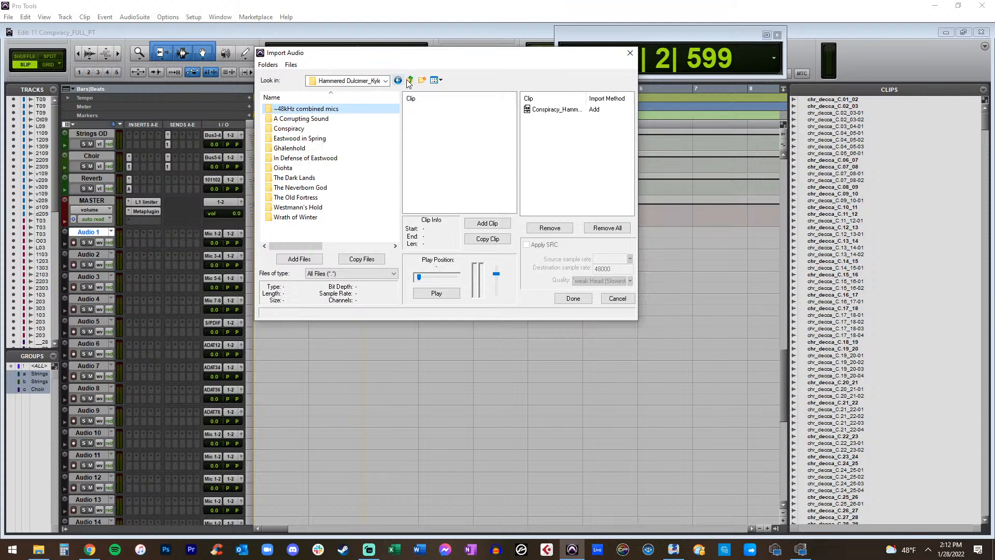
click(410, 81)
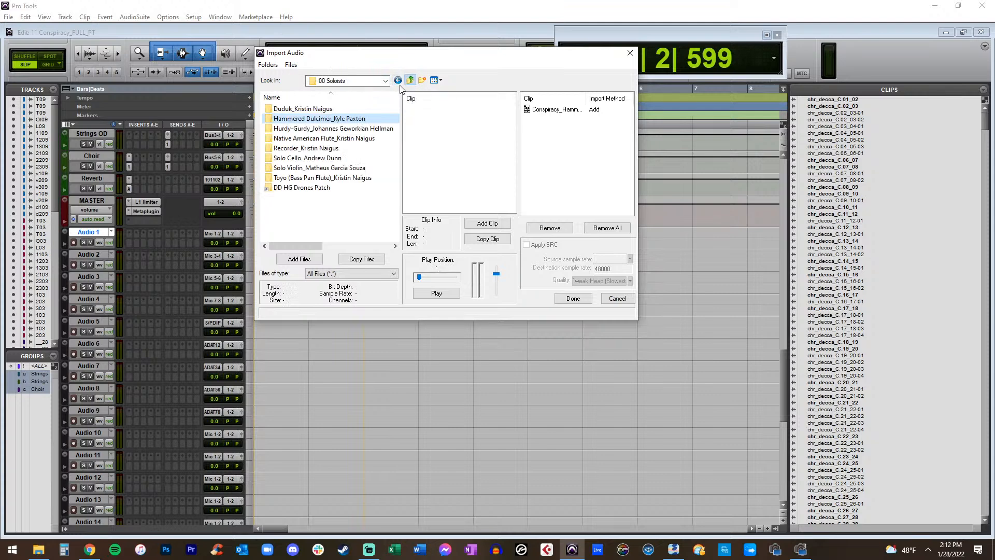
click(318, 128)
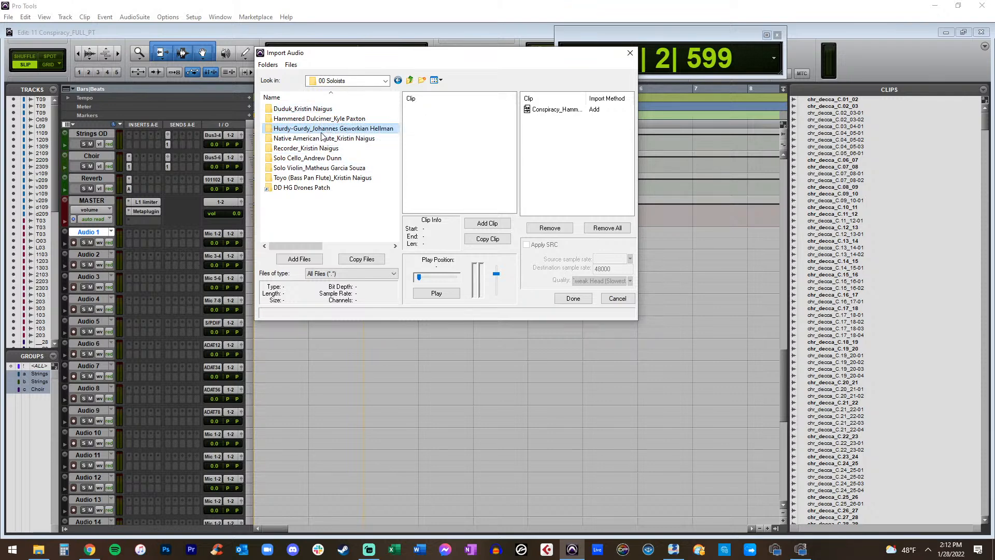
double_click(325, 130)
double_click(306, 109)
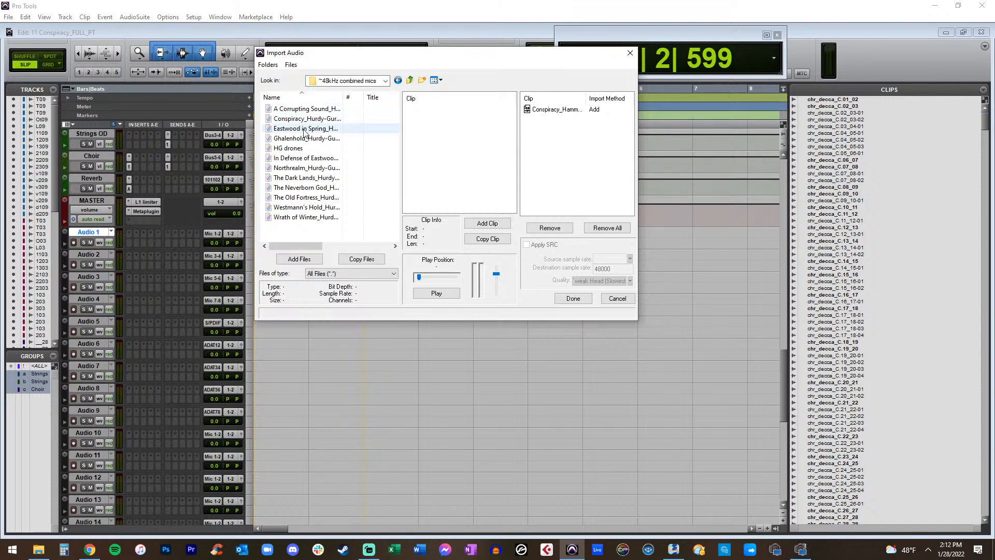
double_click(305, 119)
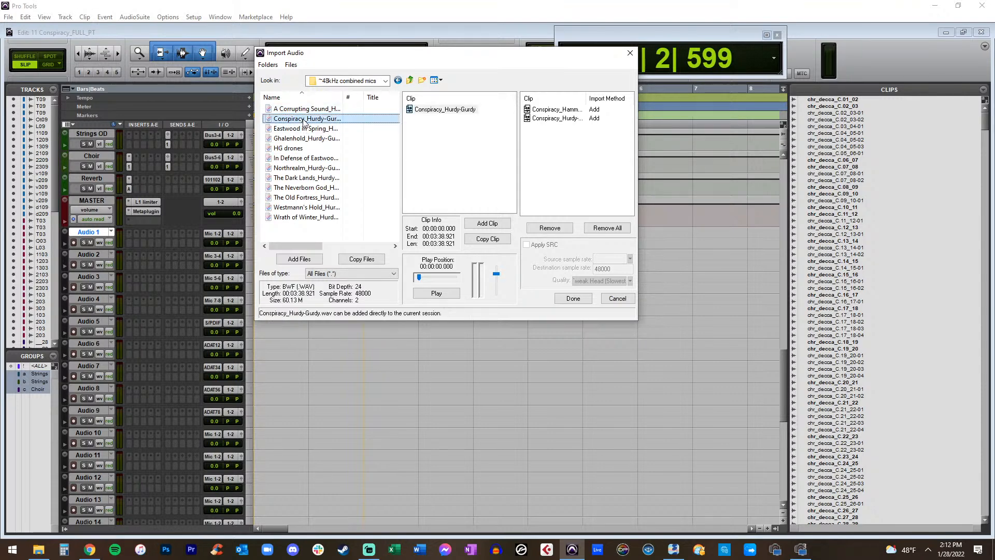
Check the Native American Flute and Recorder soloist folders for Conspiracy recordings
click(410, 80)
click(410, 80)
key(Down)
key(Return)
key(BackSpace)
key(Down)
key(Return)
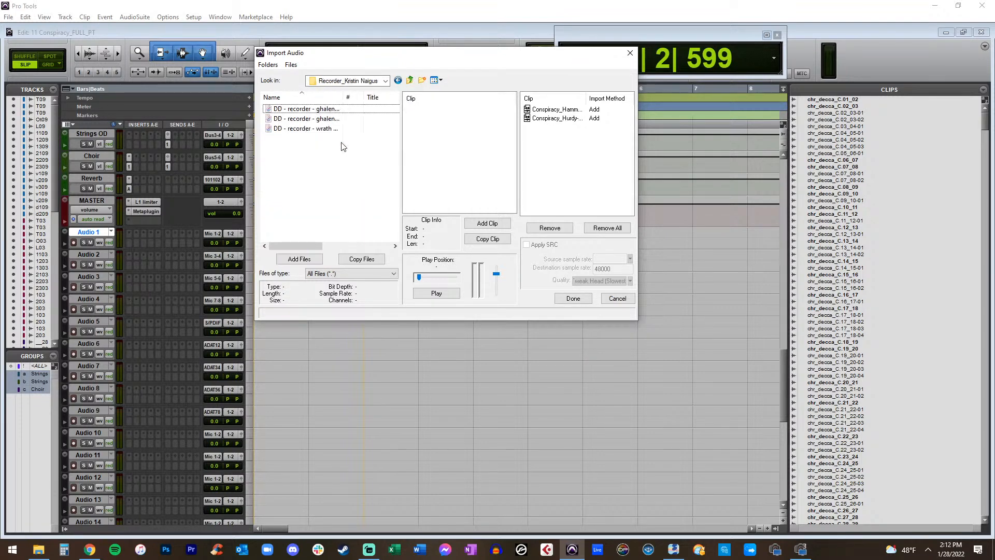
key(BackSpace)
Add Conspiracy_Cello from the Solo Cello folder's ~48kHz combined mics subfolder to the import list
key(Down)
key(Return)
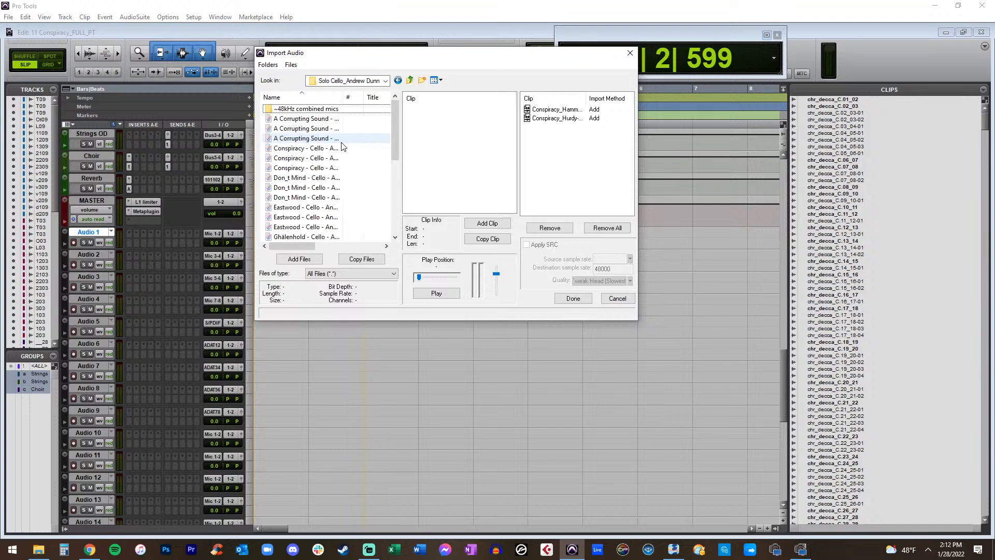
key(BackSpace)
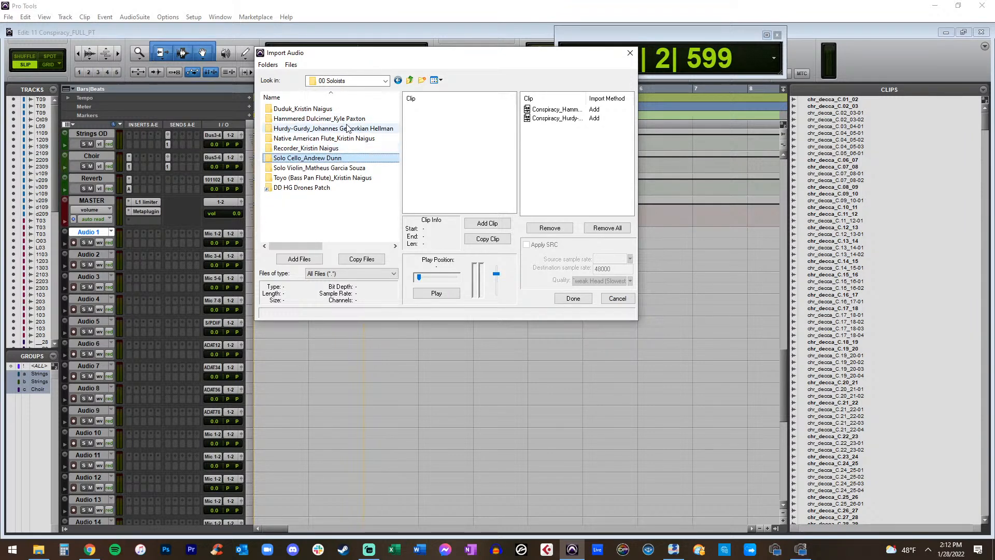
key(Return)
key(Down)
key(Return)
double_click(311, 119)
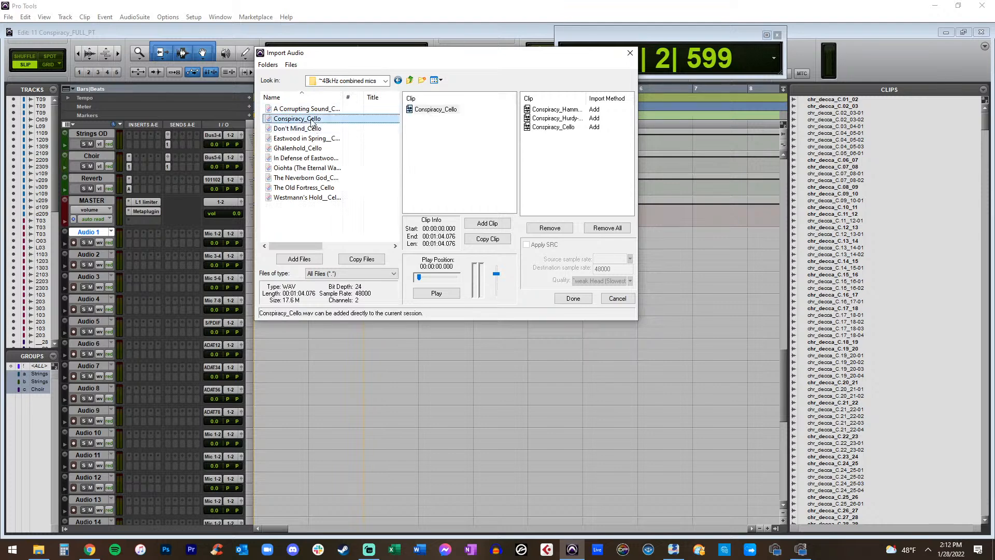
Add Conspiracy_Violin from the Solo Violin folder's ~48kHz combined mics subfolder to the import list
click(410, 80)
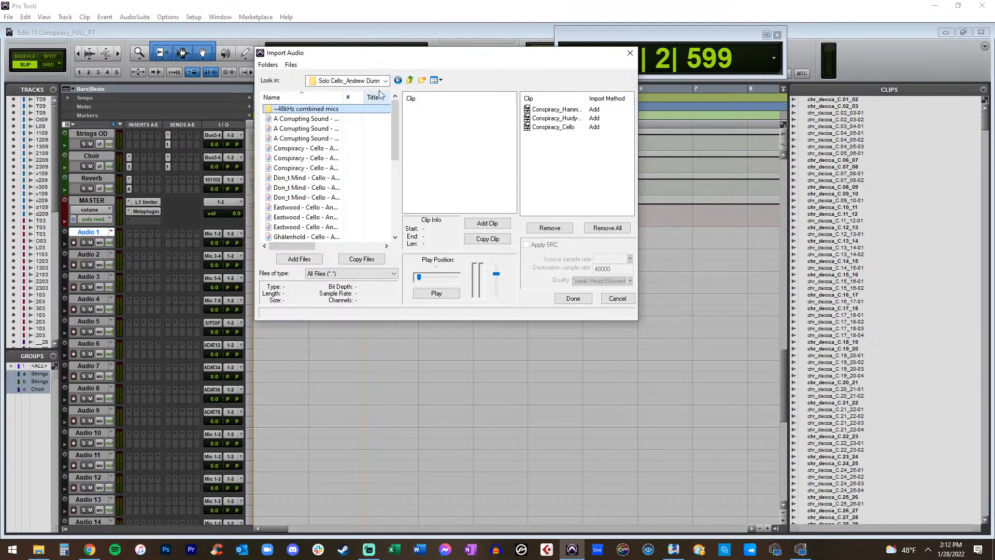
click(411, 80)
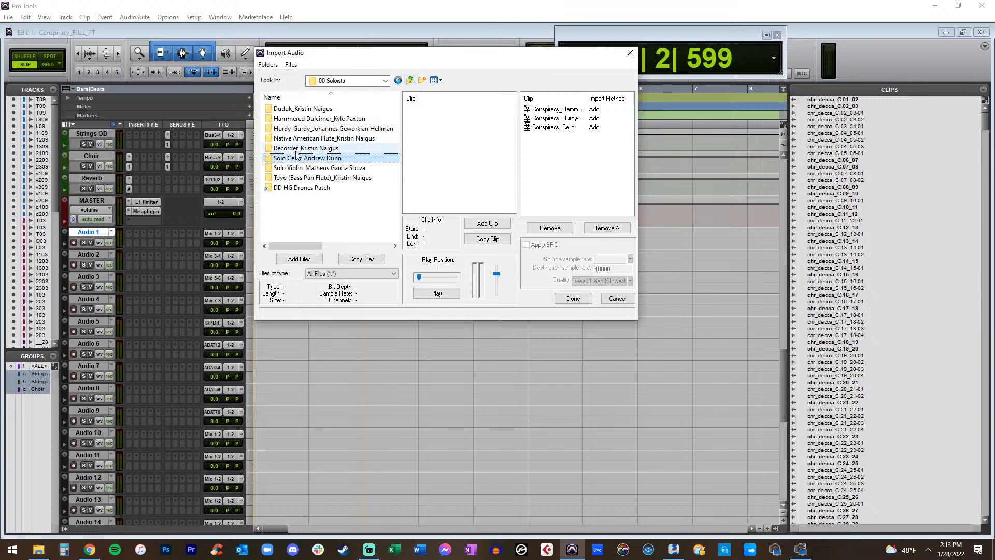
click(315, 169)
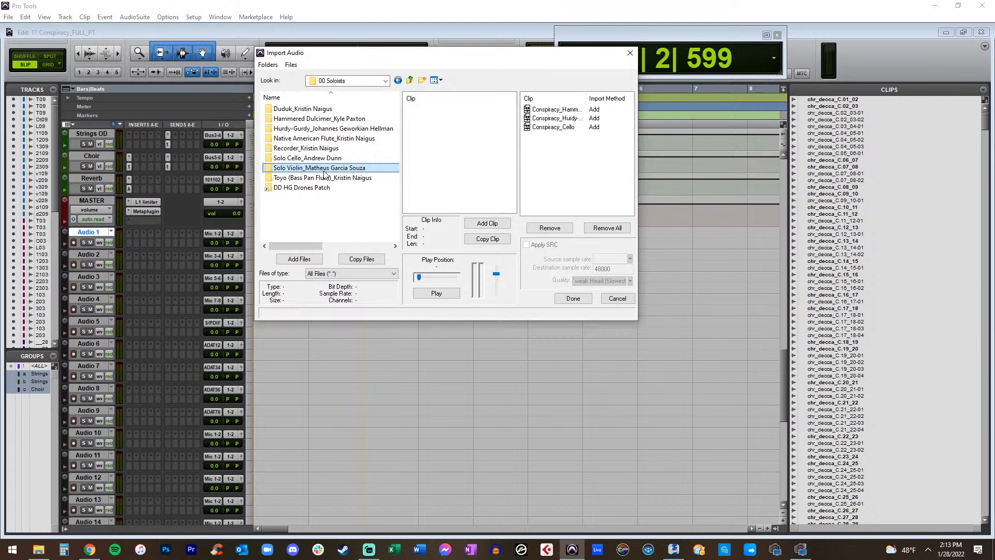
double_click(324, 171)
key(BackSpace)
double_click(323, 168)
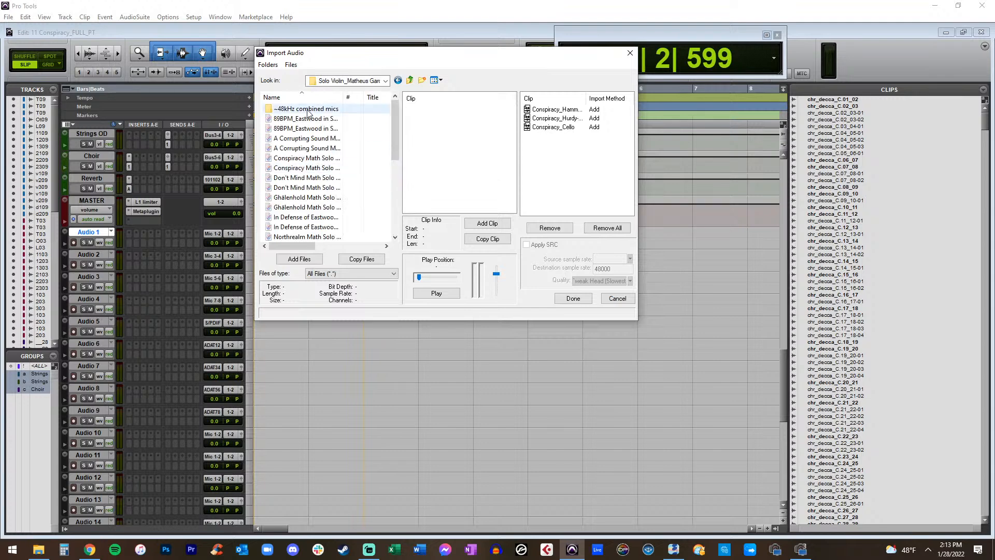
double_click(306, 119)
double_click(306, 121)
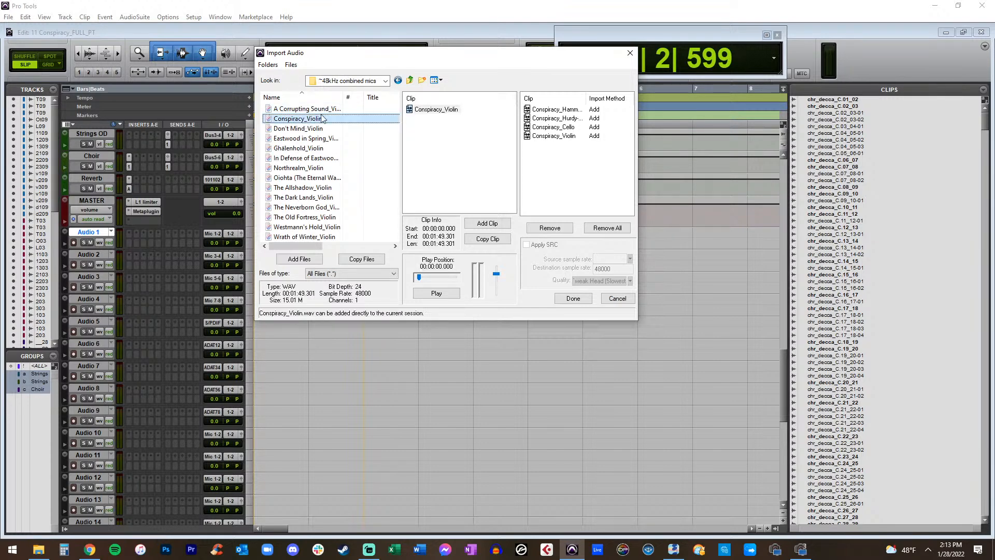
Check the Toyo and DD HG Drones Patch folders, and import the four listed Conspiracy recordings into the Clip List
click(409, 81)
click(410, 80)
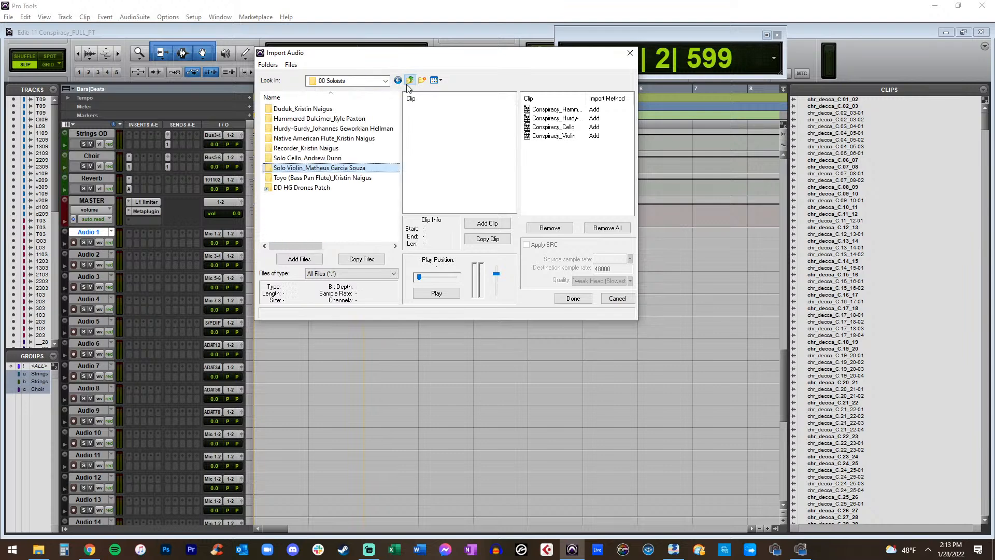
double_click(329, 179)
key(BackSpace)
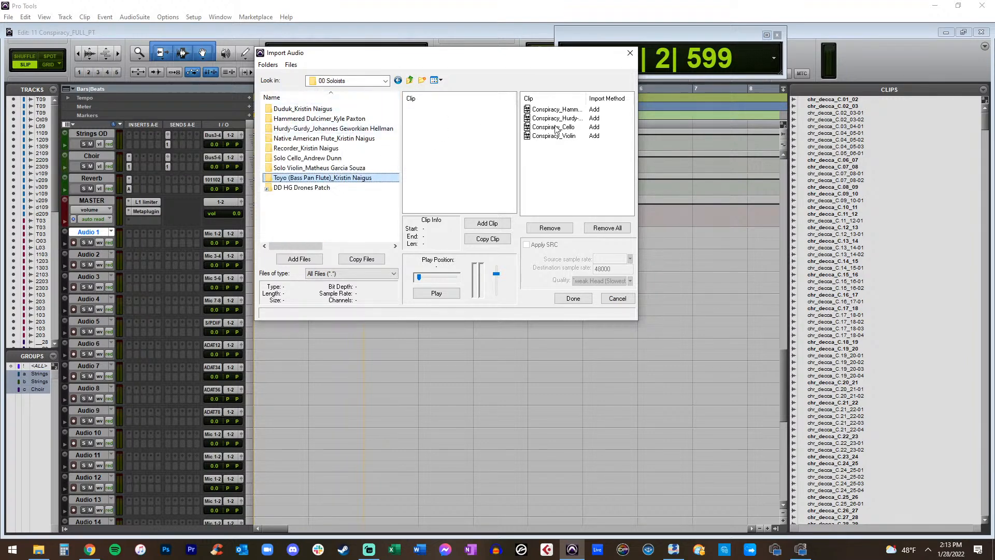
drag(487, 55, 421, 63)
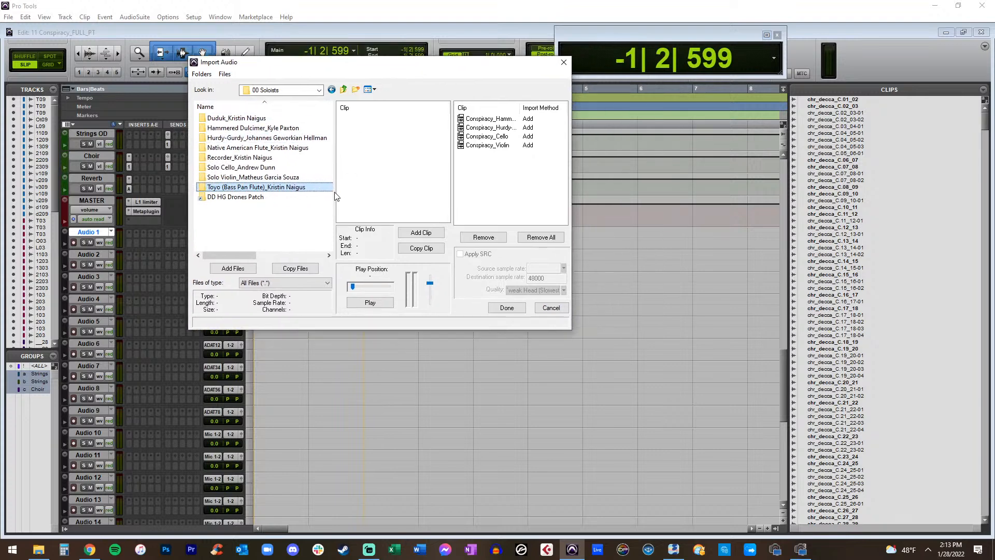
double_click(284, 199)
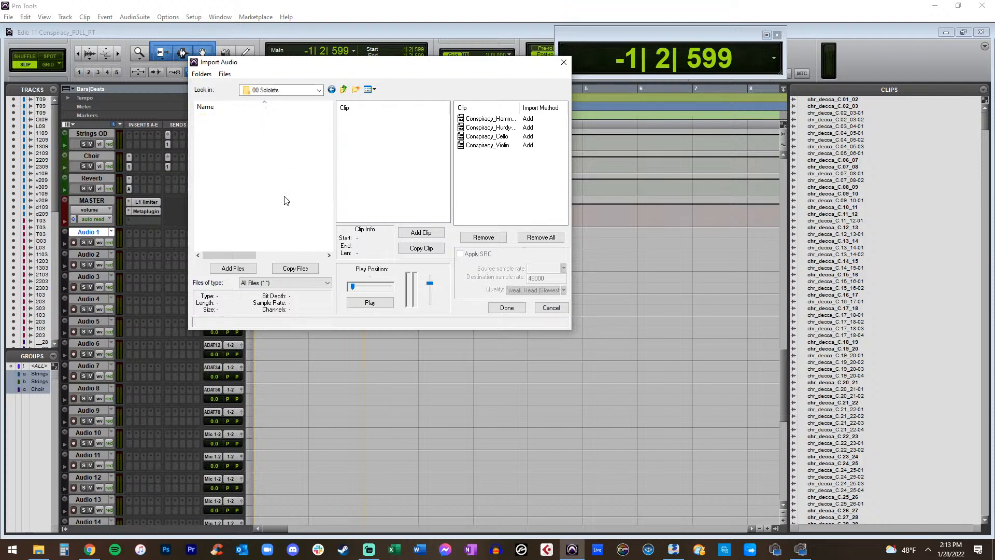
key(alt+Left)
click(502, 307)
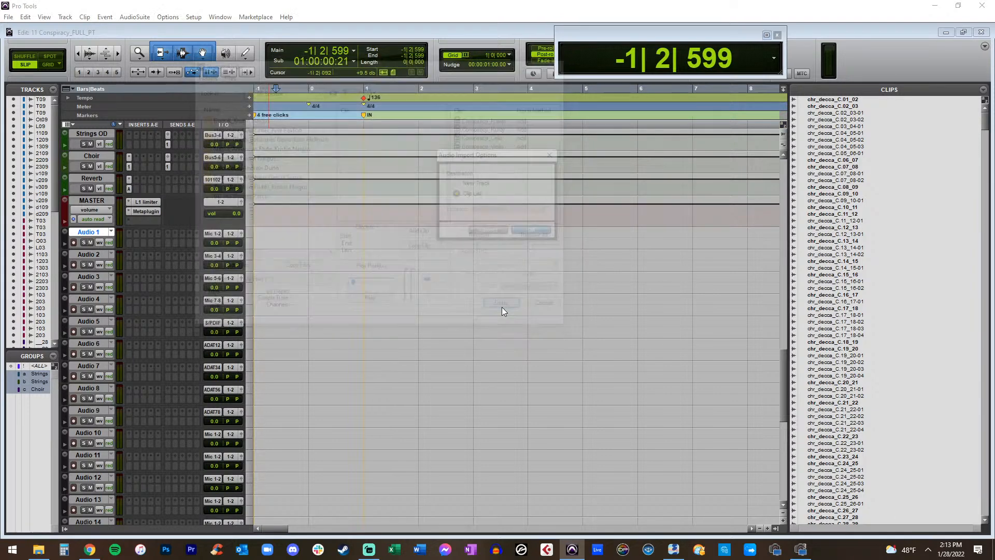
click(527, 229)
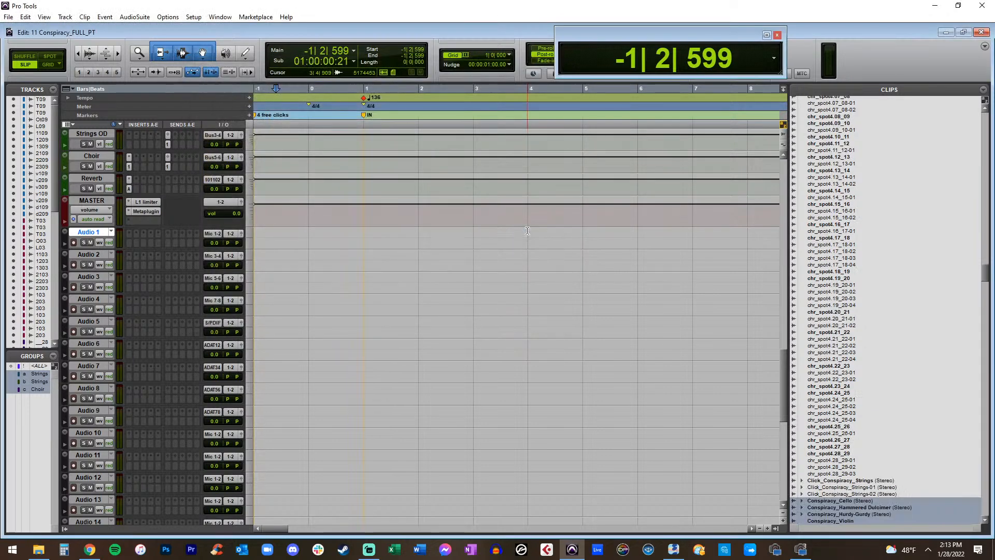
Switch to Shuffle edit mode and place the edit cursor at -1|1|000 on the Audio 1 track
scroll(905, 353, down, 5)
scroll(905, 354, down, 1)
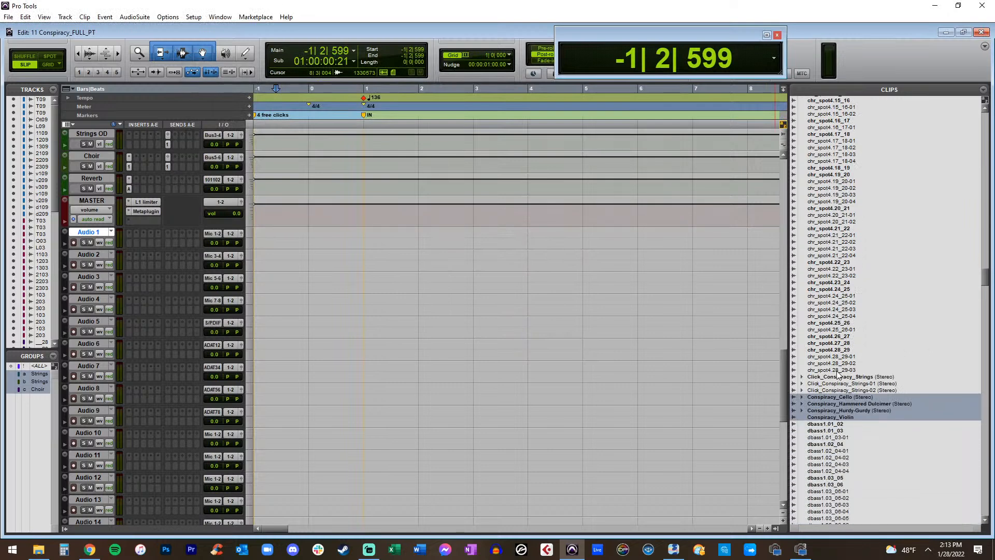
drag(267, 244, 829, 403)
click(24, 57)
click(967, 399)
Select the four imported clips from Conspiracy_Cello to Conspiracy_Violin in the Clip List
click(835, 403)
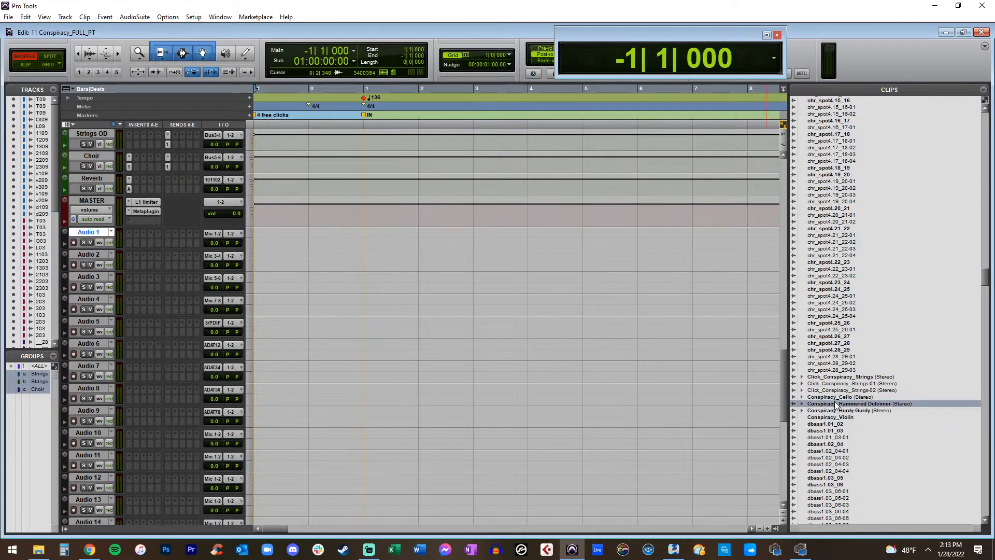
click(824, 397)
shift+click(823, 418)
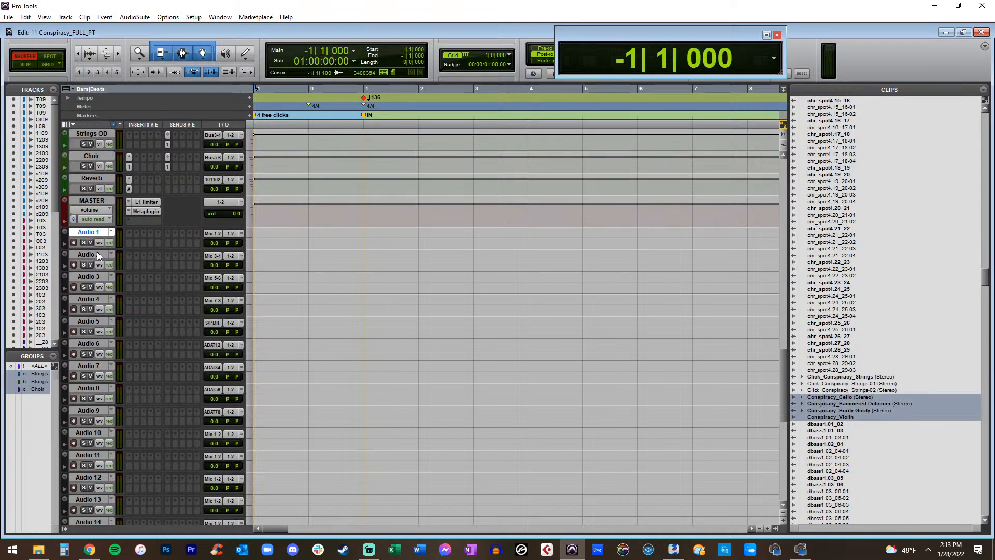
Create one mono audio track and place it directly above the Audio 1 track
key(ctrl+shift+n)
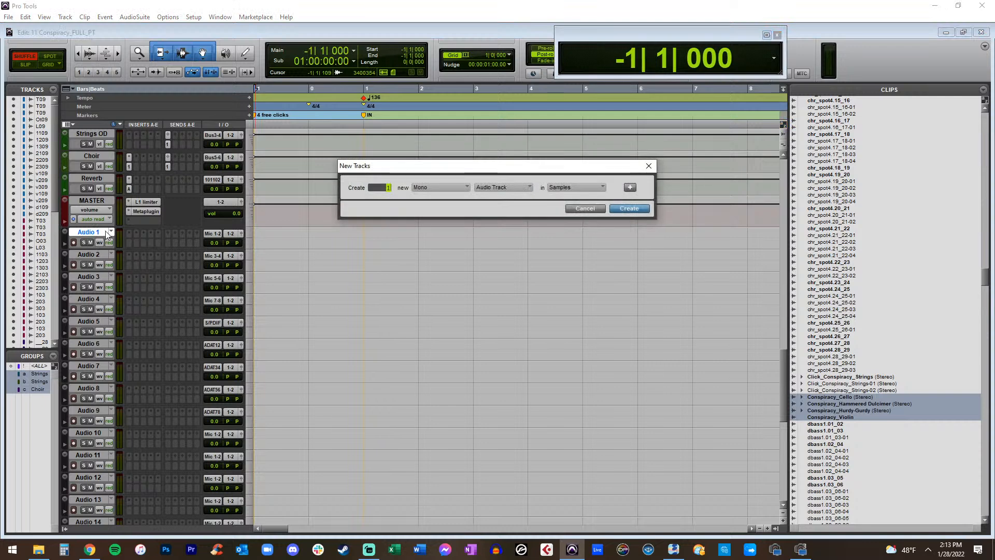
click(603, 208)
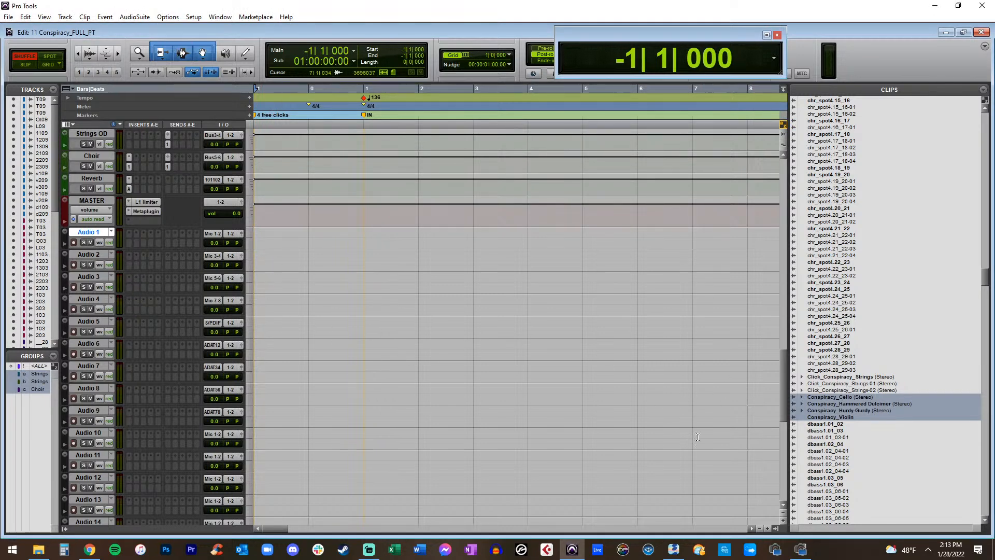
key(ctrl+shift+n)
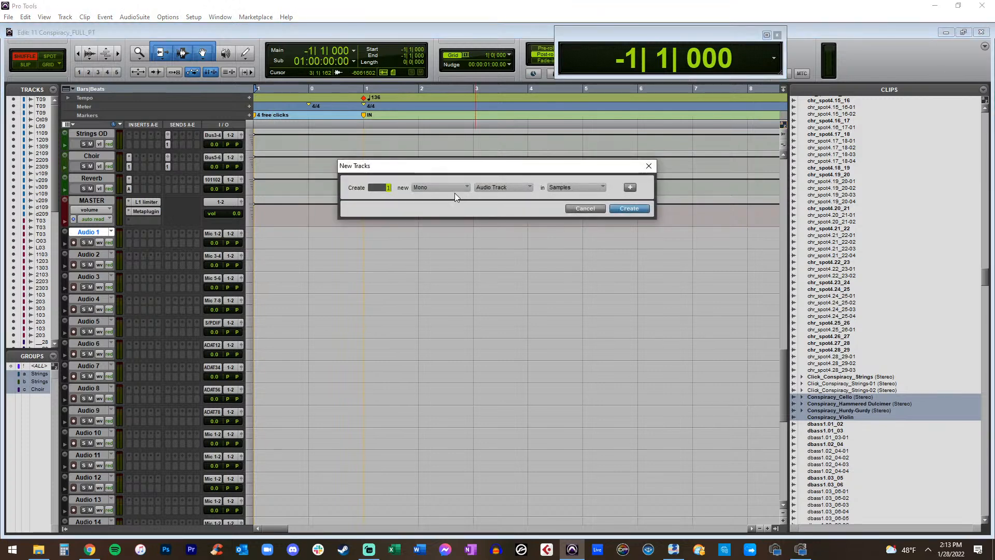
click(628, 209)
drag(95, 255, 95, 232)
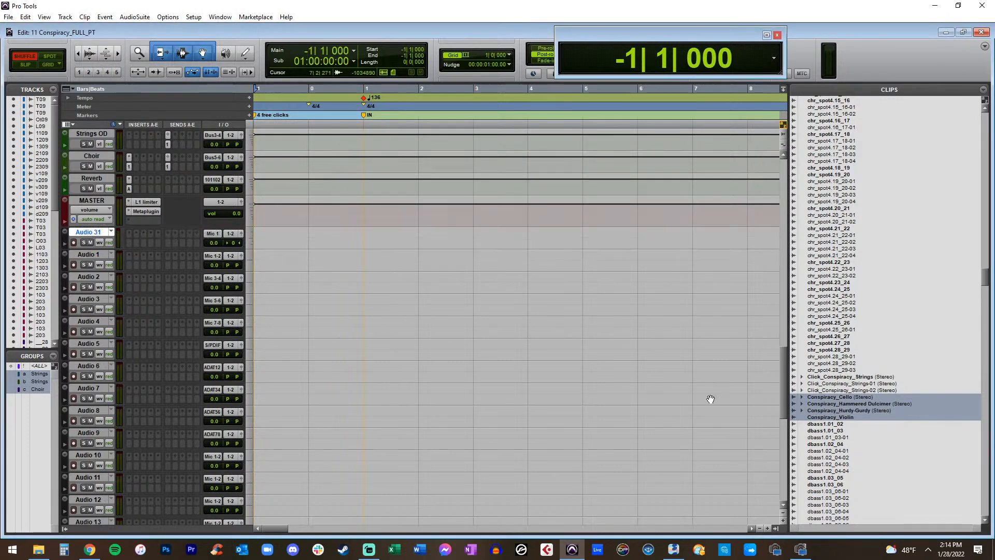
Place Conspiracy_Violin on the new mono track and the Cello, Hammered Dulcimer and Hurdy-Gurdy clips on Audio 1 to 3, starting at -1|1|000
click(825, 417)
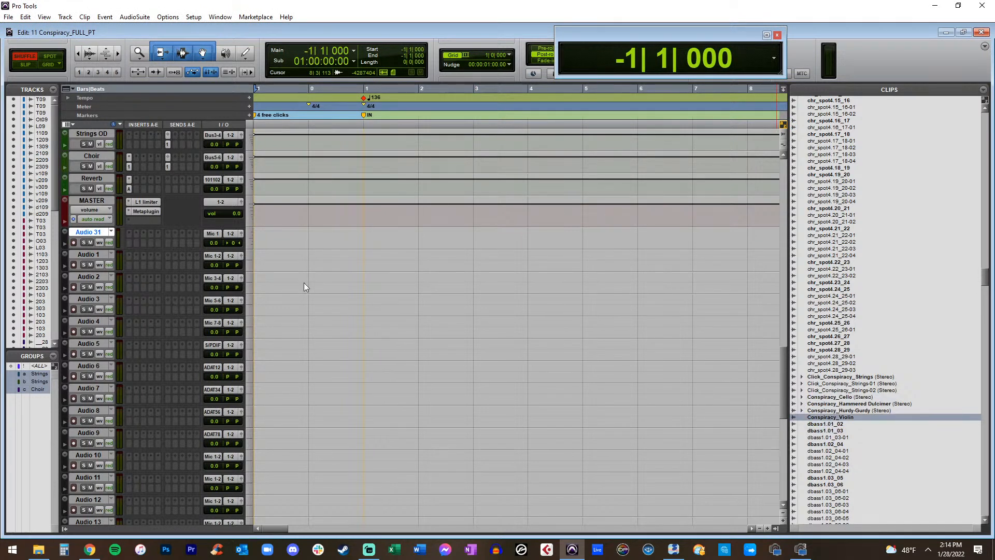
drag(260, 250, 260, 243)
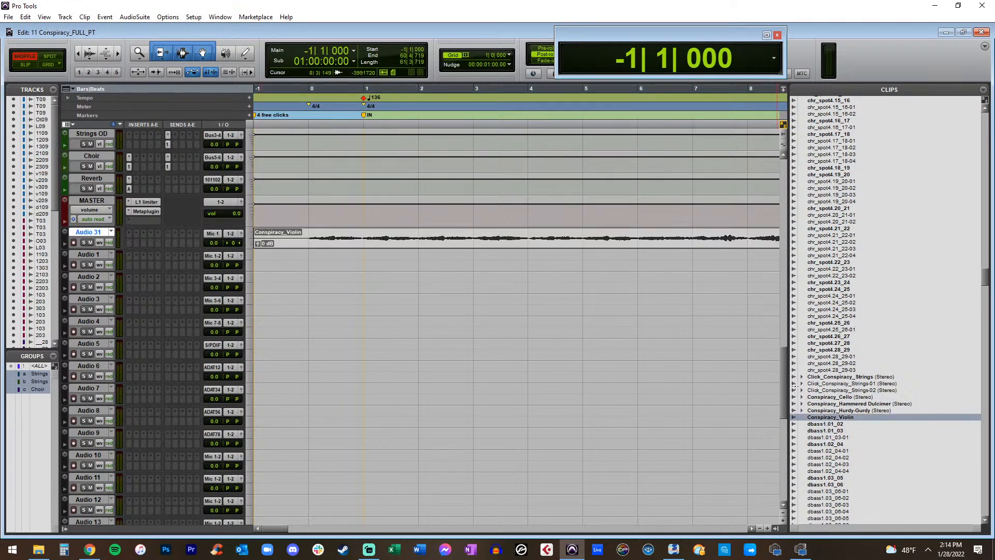
click(816, 398)
click(817, 404)
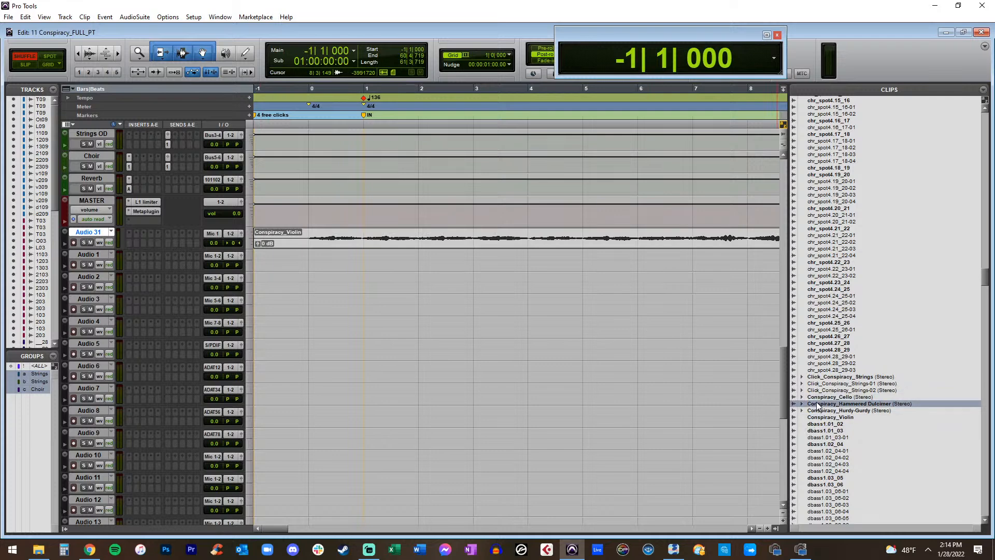
shift+click(824, 397)
shift+click(824, 411)
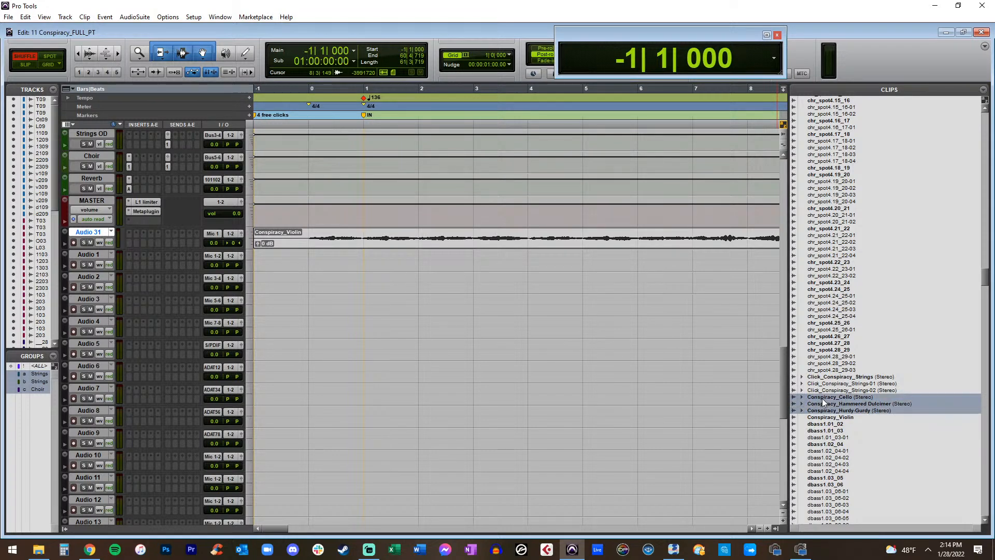
drag(310, 252, 311, 255)
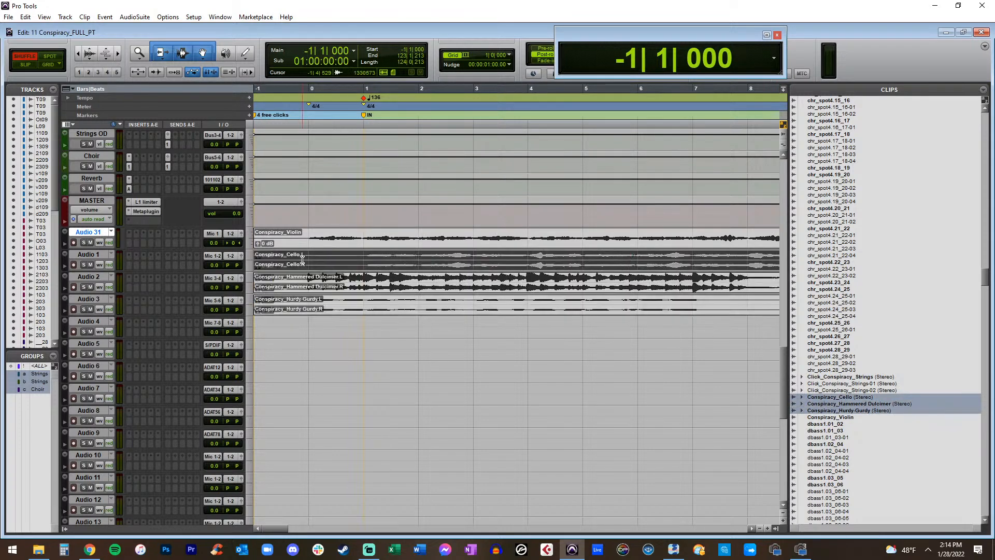
Rename the four soloist tracks, in order, as Violin, Cello, HamrdDlcmr and HG Melody
double_click(101, 232)
key(BackSpace)
key(ctrl+Right)
text(Cello)
key(ctrl+Right)
text(ha)
text(Hamm)
key(ctrl+Right)
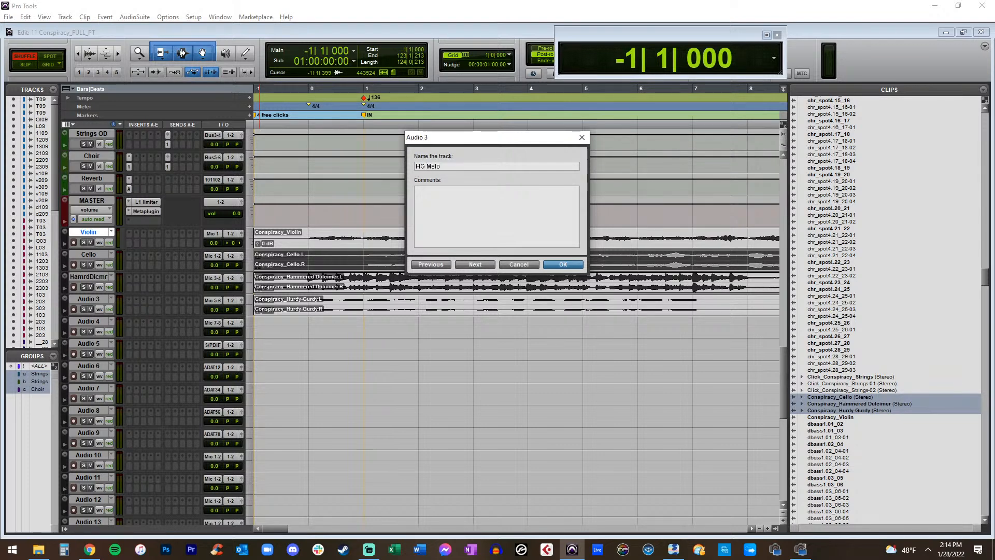
key(Return)
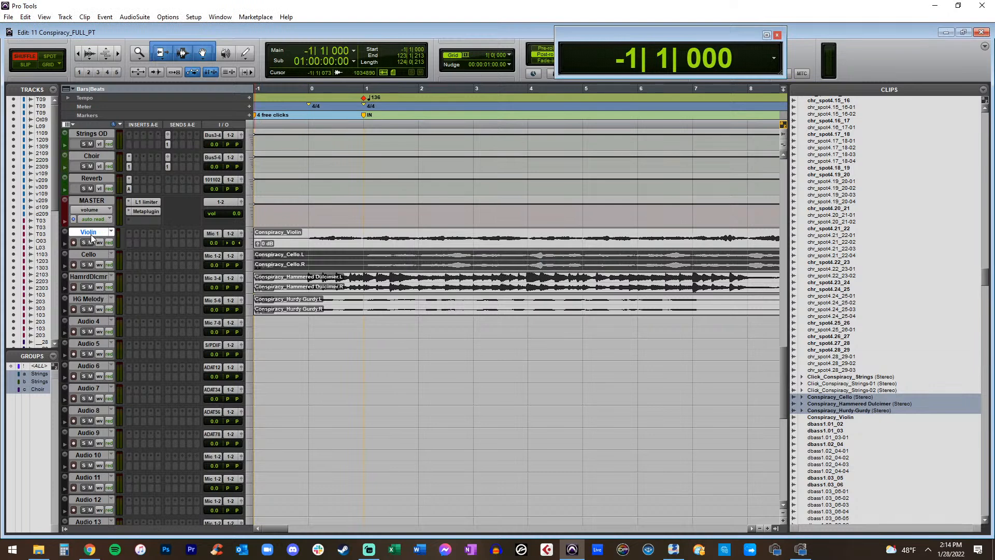
Color the four tracks from Violin to HG Melody light blue, then close the color palette
shift+click(93, 299)
double_click(67, 309)
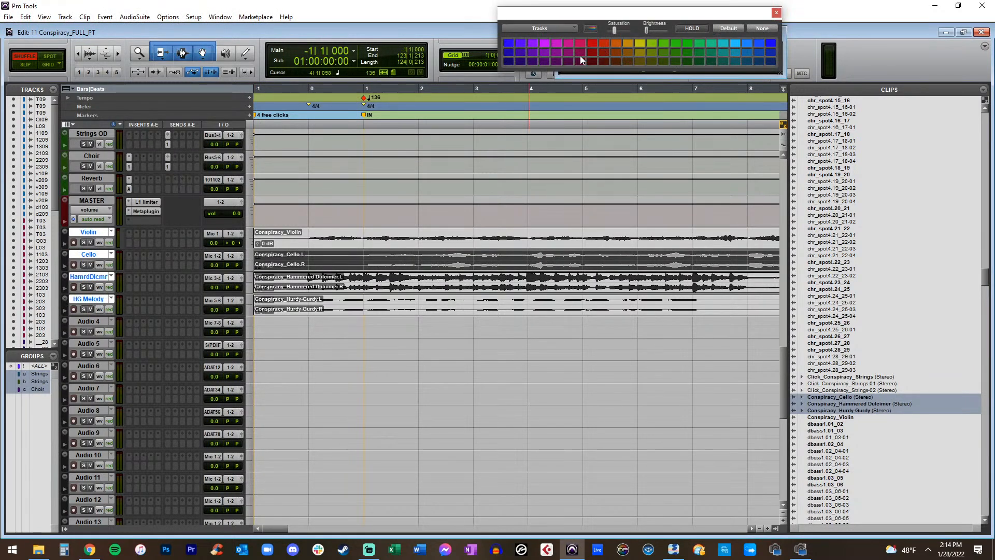
click(748, 55)
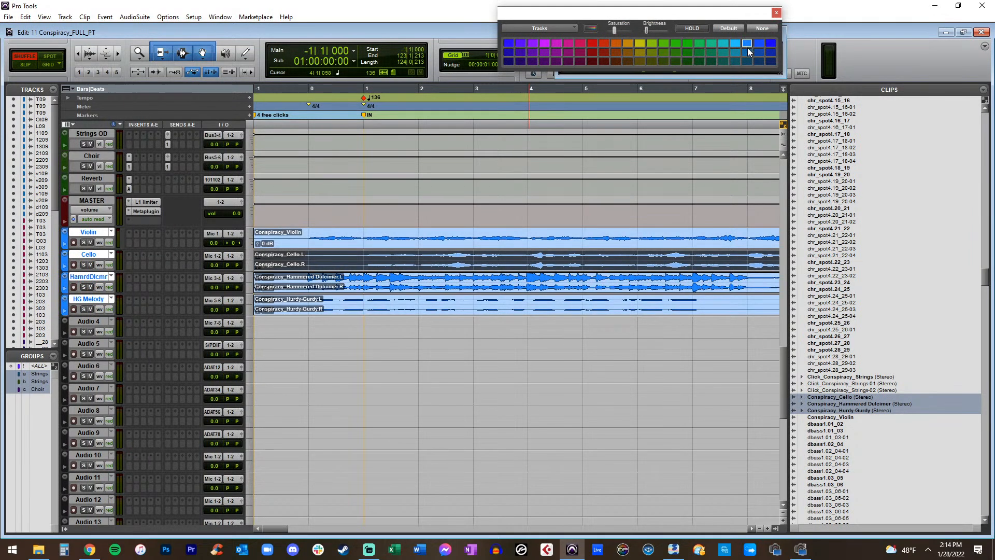
click(776, 13)
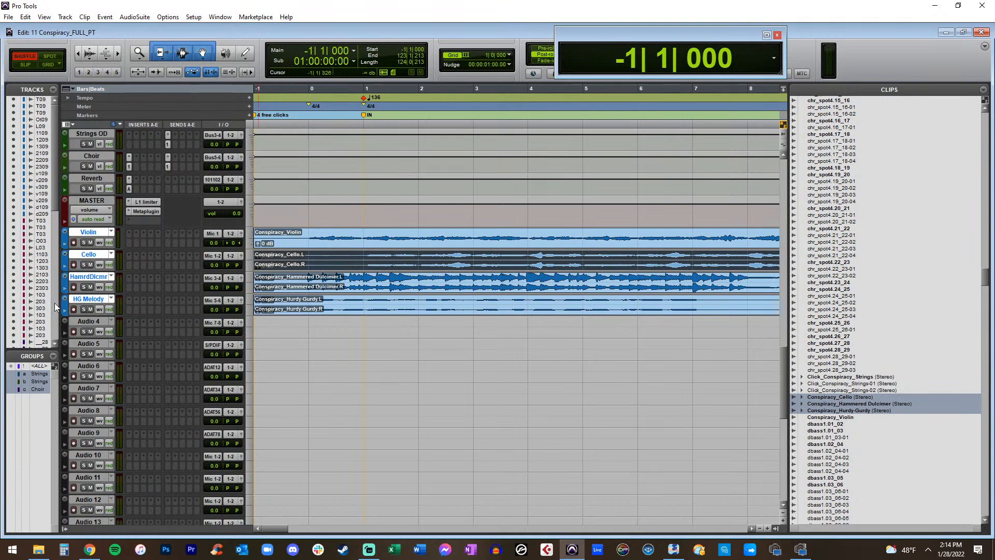
Create one stereo instrument track in ticks and place it between HG Melody and Audio 4
click(86, 321)
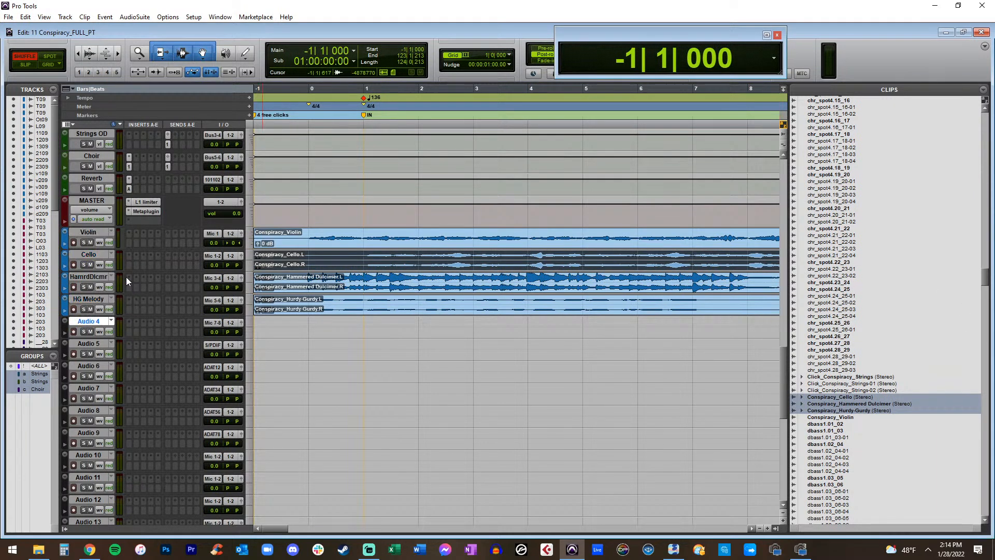
key(ctrl+shift+n)
click(420, 188)
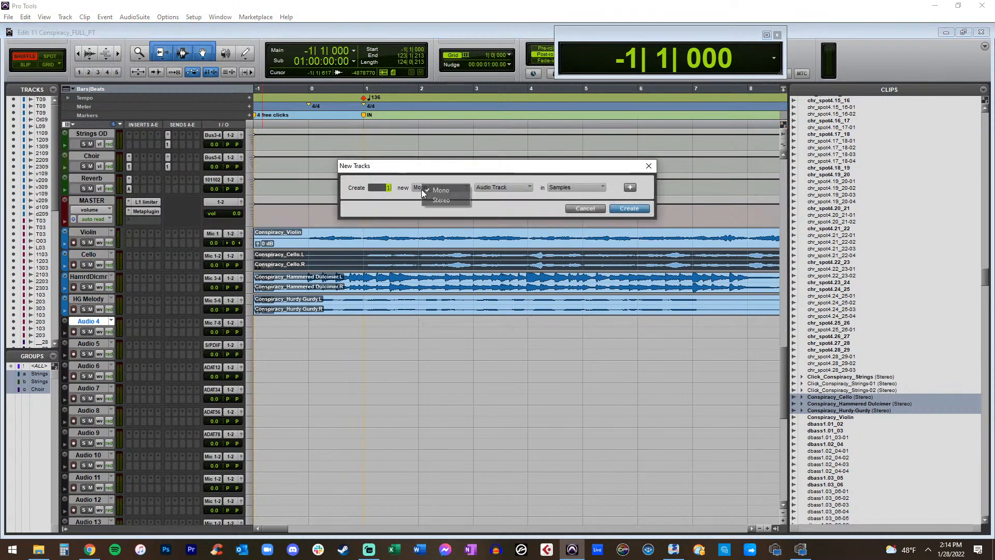
click(444, 200)
click(503, 188)
click(516, 229)
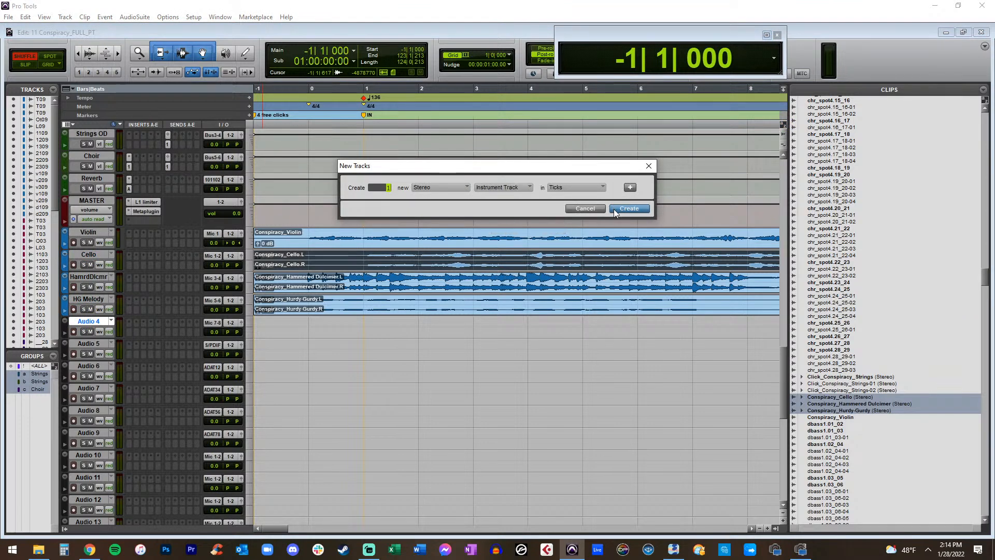
click(624, 209)
drag(89, 343, 91, 324)
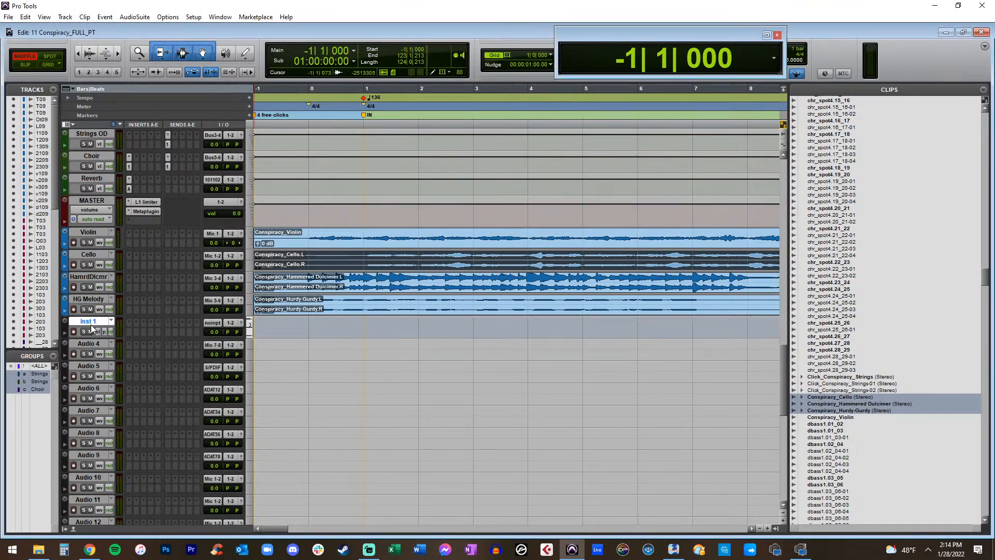
Rename the new instrument track as HG Drones
double_click(91, 325)
text(HG Drones)
key(Return)
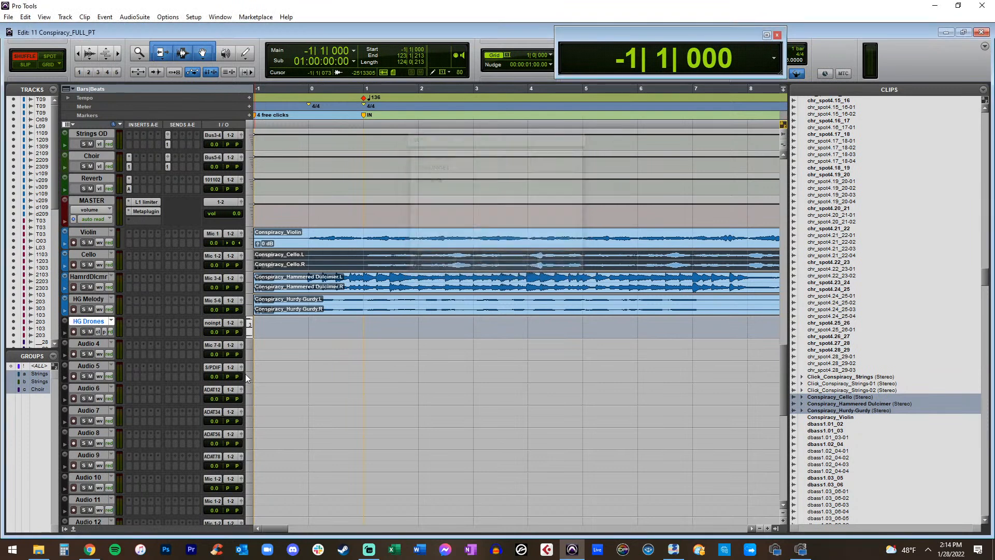
Insert the stereo Kontakt instrument on the HG Drones track and move its plug-in window clear of the track list
click(128, 325)
mouse_move(148, 341)
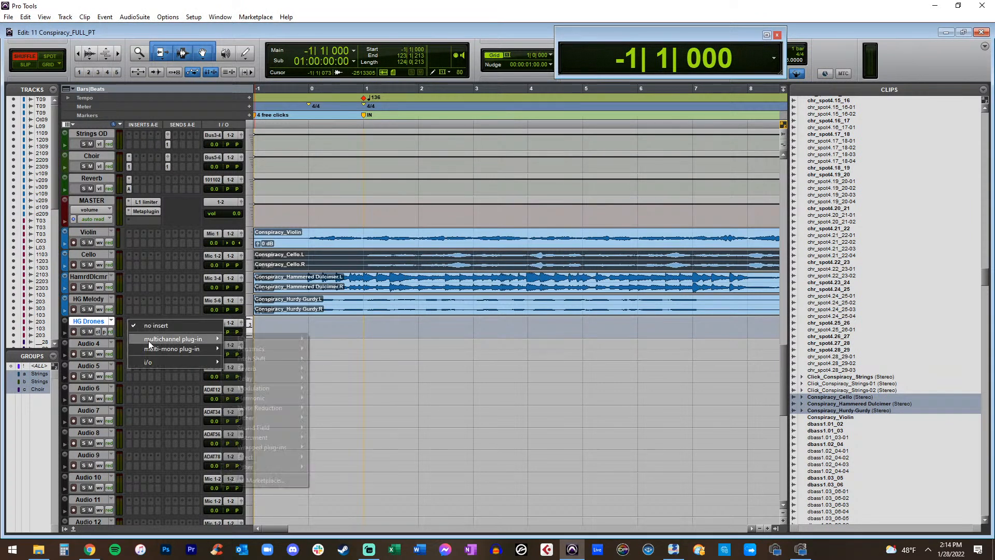
mouse_move(259, 438)
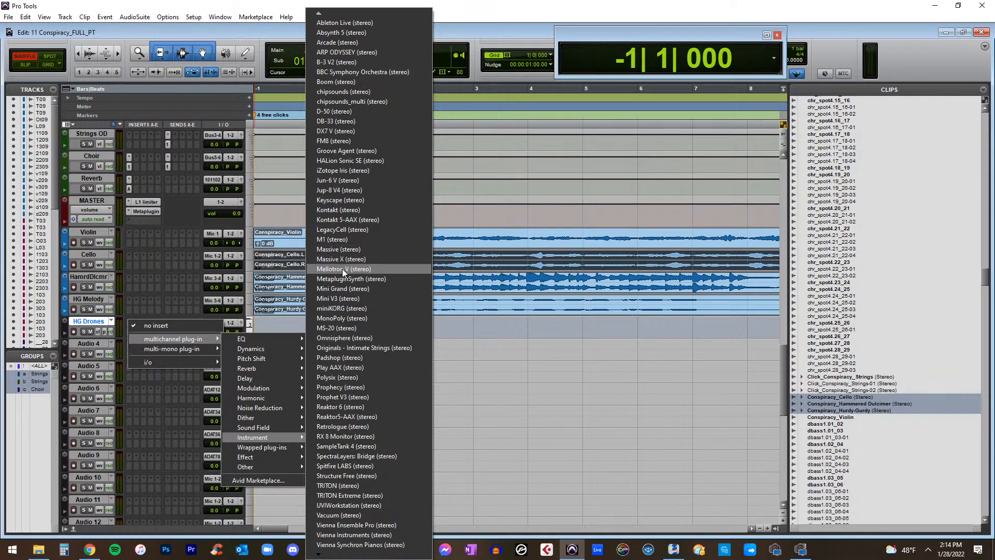
click(343, 210)
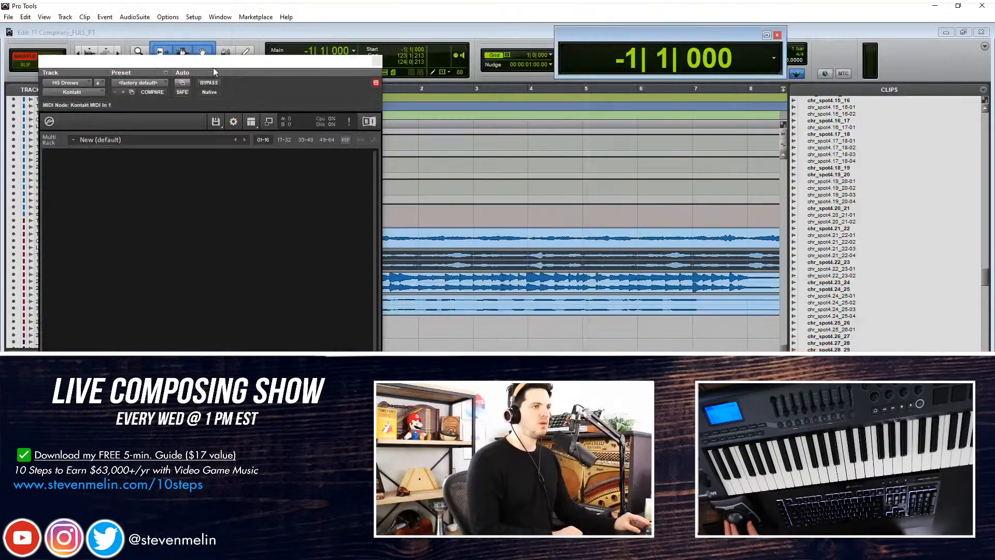
drag(213, 65, 454, 37)
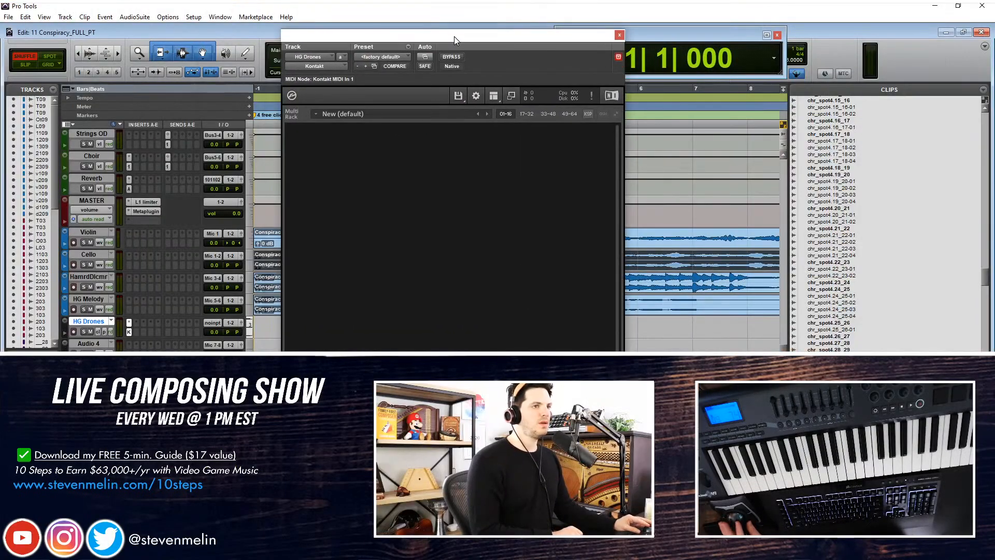
Open Kontakt's Quick-Load browser for instruments and navigate through ETHNIC and Ethnic Strings to the Hurdy-Gurdy folder
right_click(389, 157)
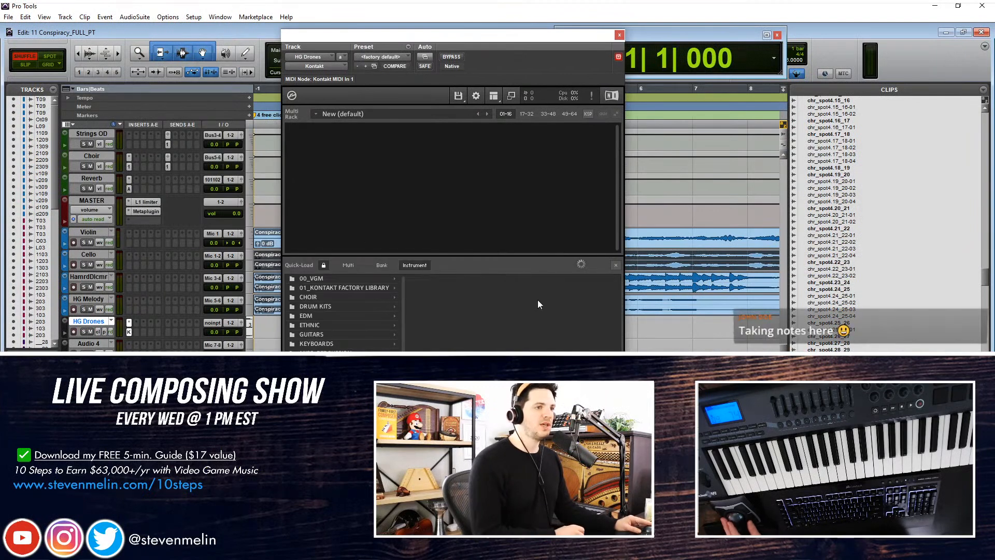
click(329, 297)
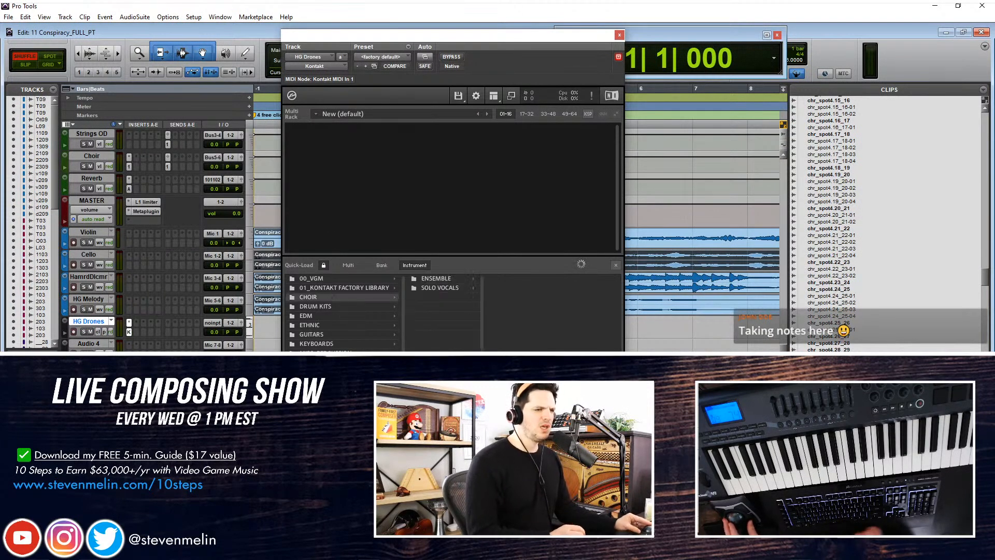
click(326, 349)
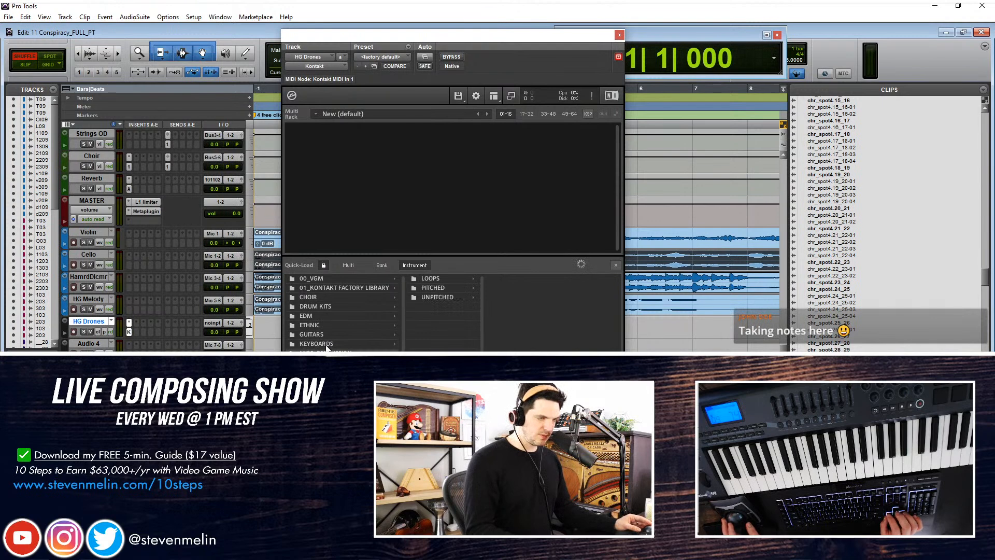
key(Up)
key(Up)
key(Down)
key(Up)
key(Up)
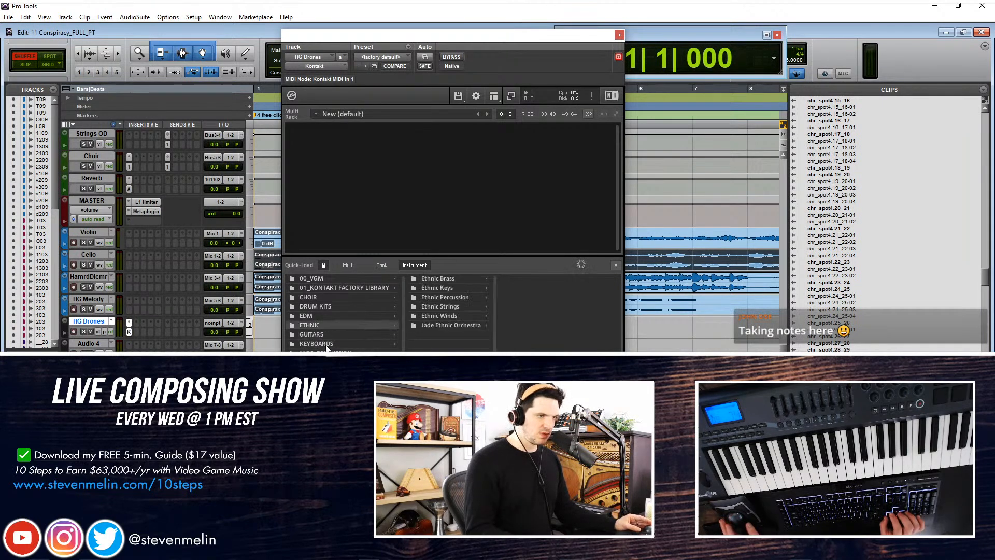
key(Down)
key(Down)
key(Down)
key(Down)
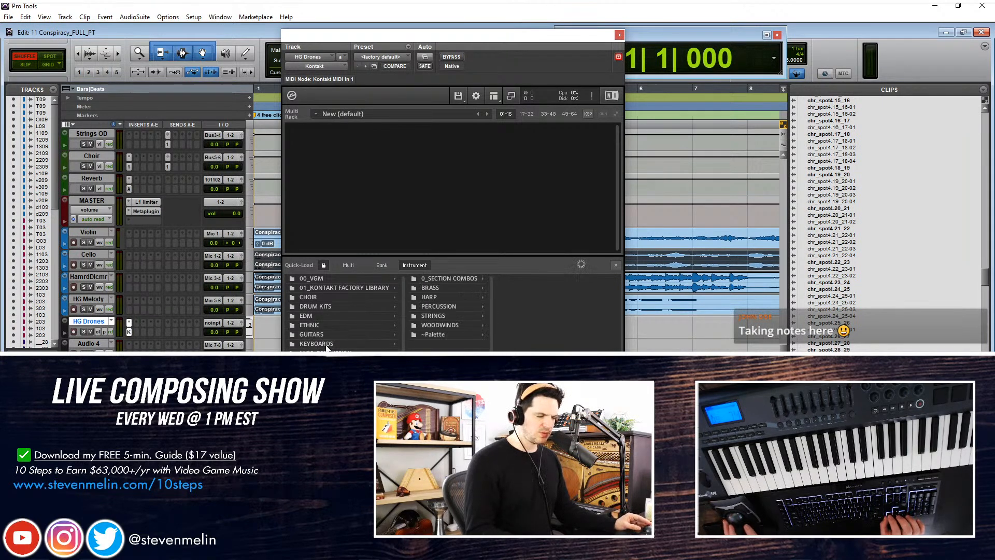
key(Up)
key(Up)
key(Up)
key(Right)
key(Down)
key(Down)
key(Down)
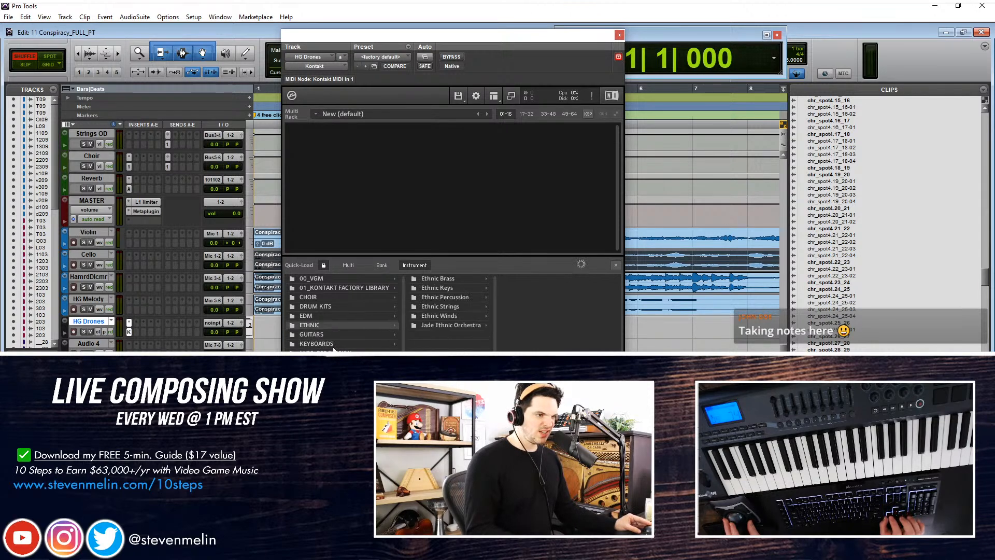
key(Right)
key(Down)
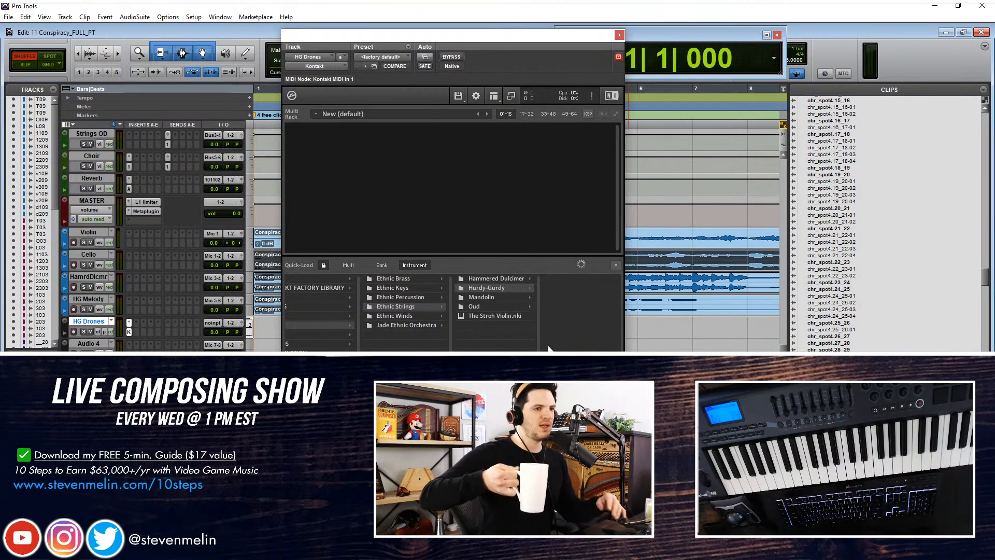
Load Dark Dice Hurdy-Gurdy Drones.nki from the second Hurdy-Gurdy subfolder into the Kontakt rack and close the Quick-Load browser
click(552, 286)
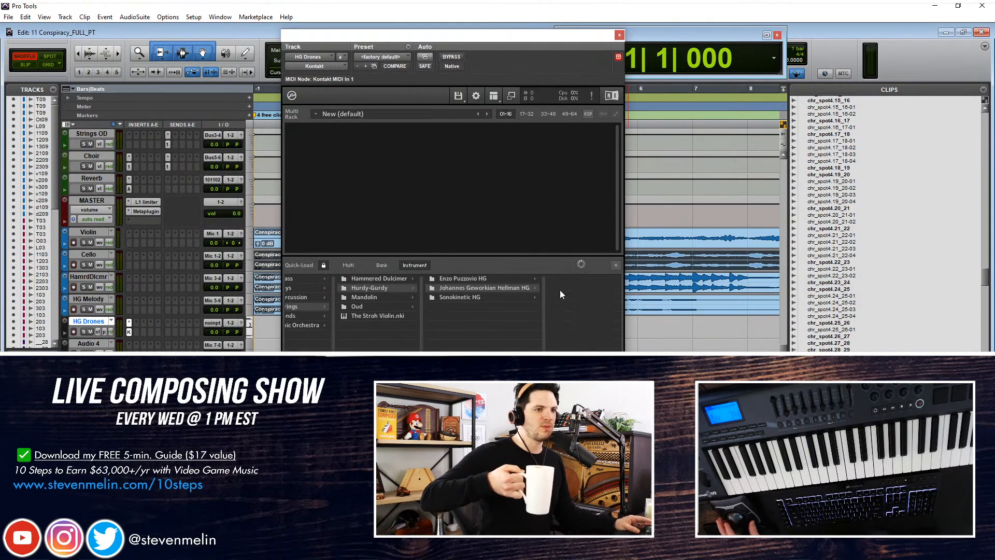
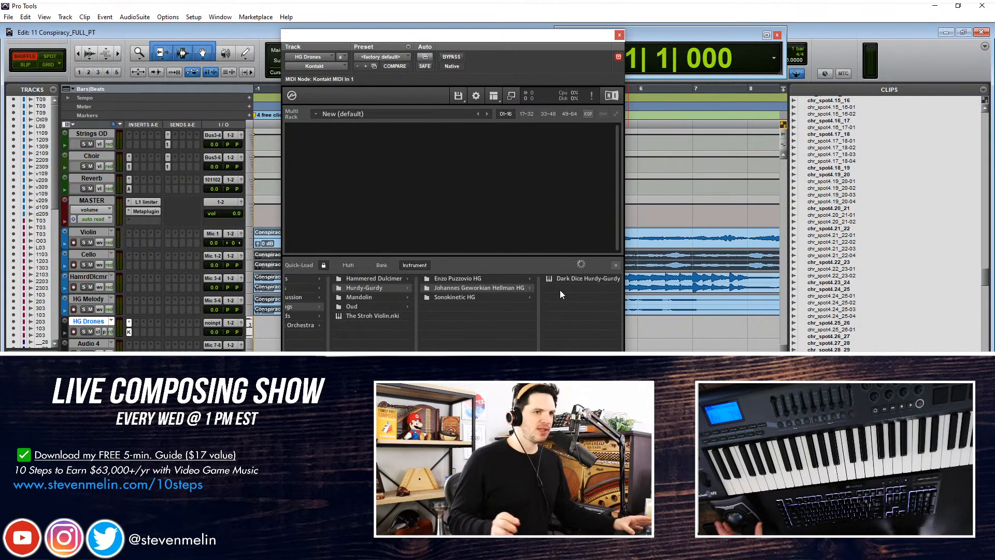
click(564, 279)
drag(381, 157, 381, 157)
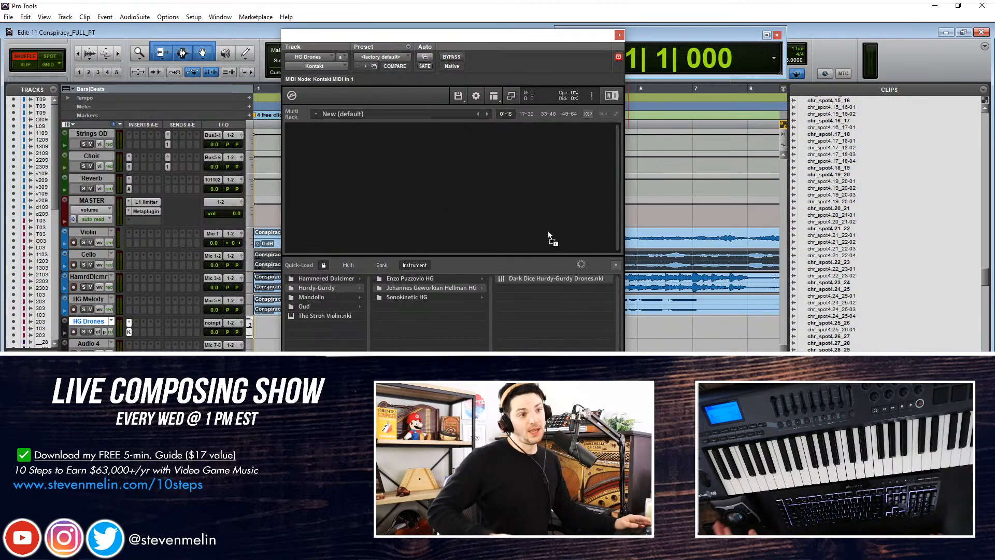
click(616, 265)
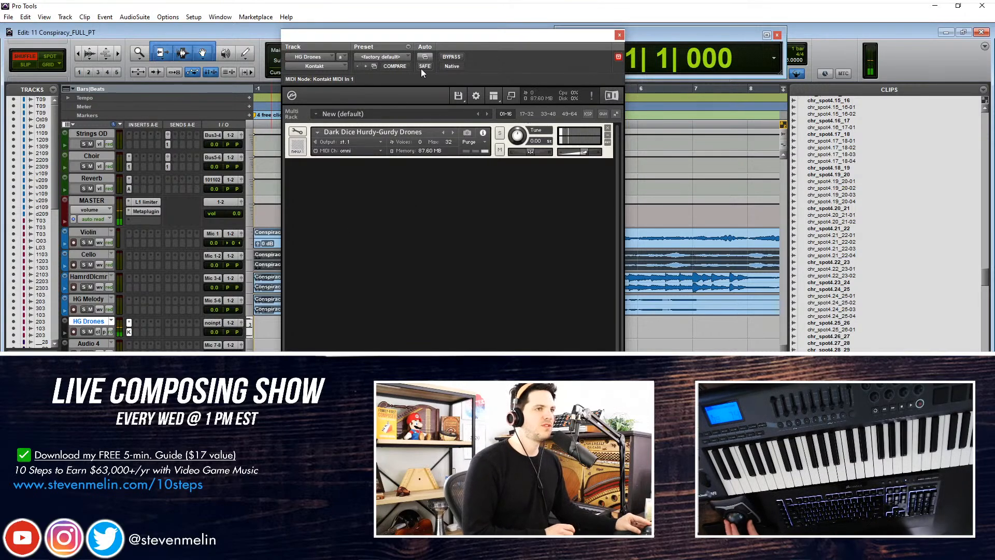
Move the Kontakt window higher and open the Dark Dice Hurdy-Gurdy Drones instrument in edit mode
drag(413, 37, 422, 12)
click(310, 104)
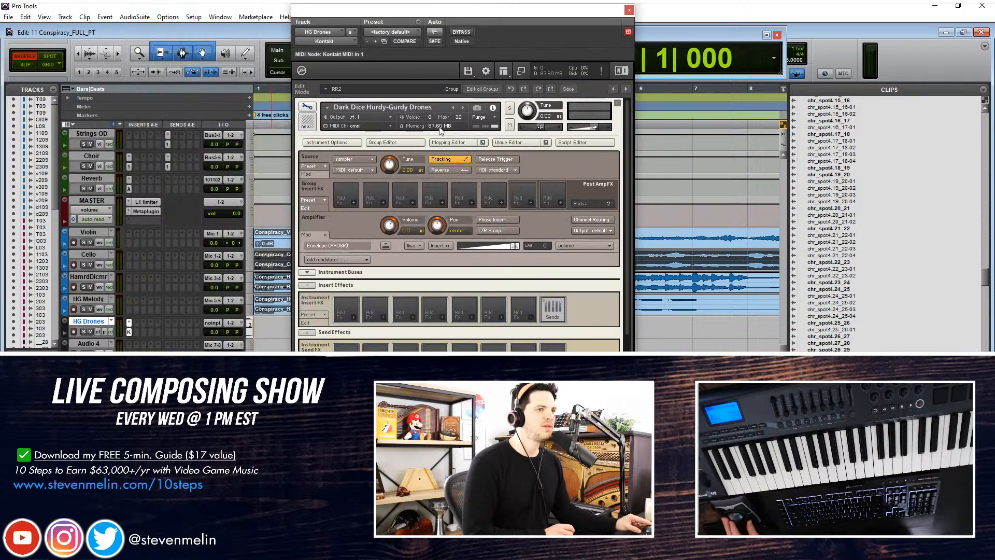
Show the Dark Dice Hurdy-Gurdy Drones key zones in Kontakt's Mapping Editor and close the plug-in window
click(435, 143)
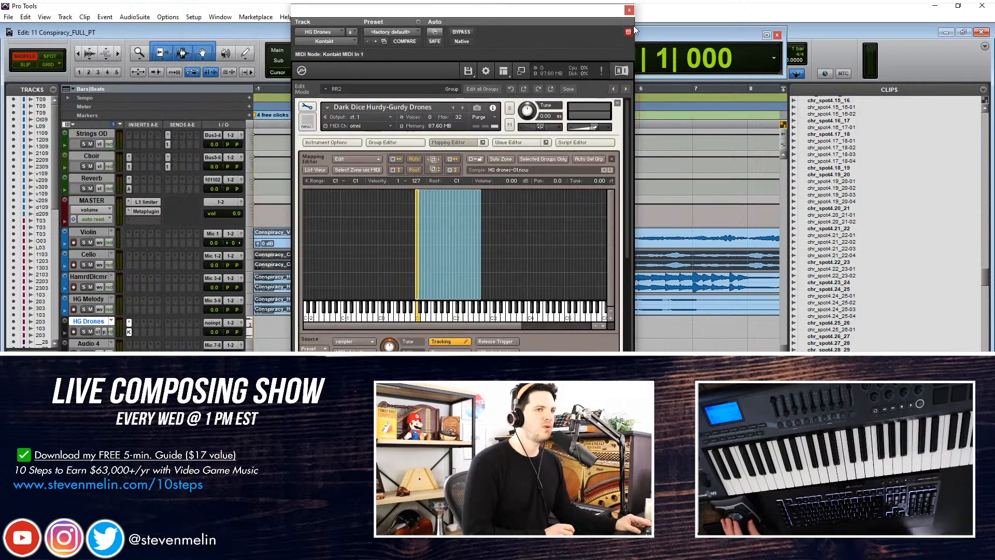
click(629, 10)
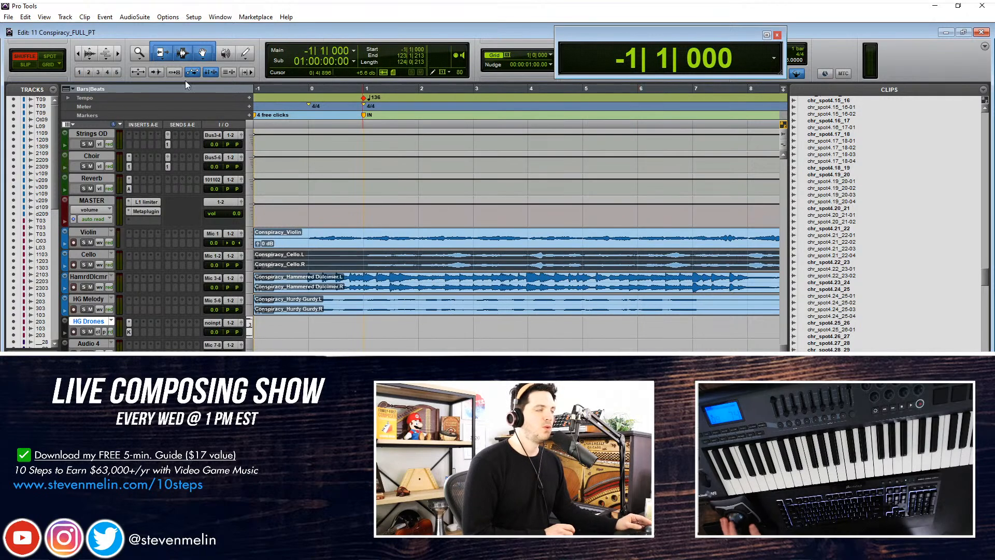
Color the HG Drones track orange using the track color palette
scroll(111, 277, down, 3)
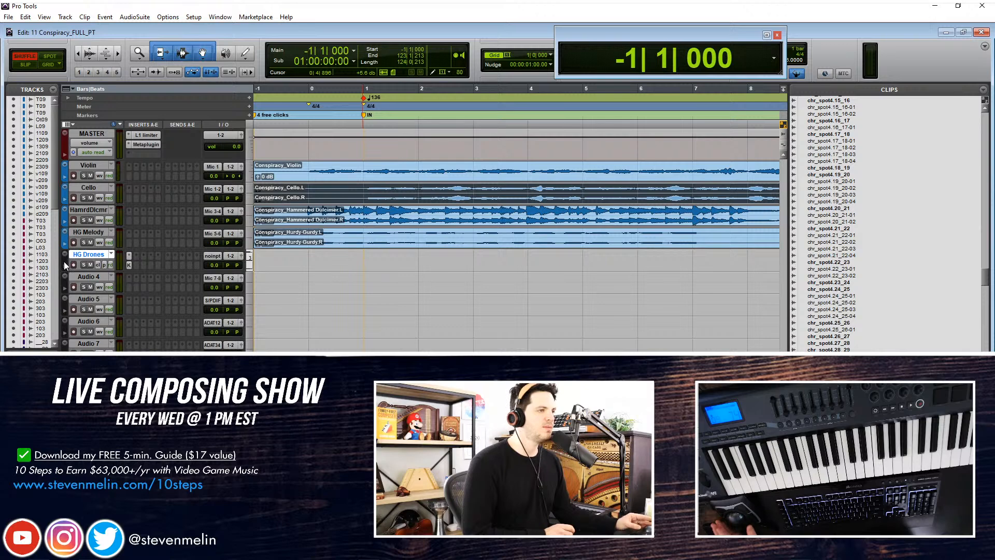
double_click(65, 266)
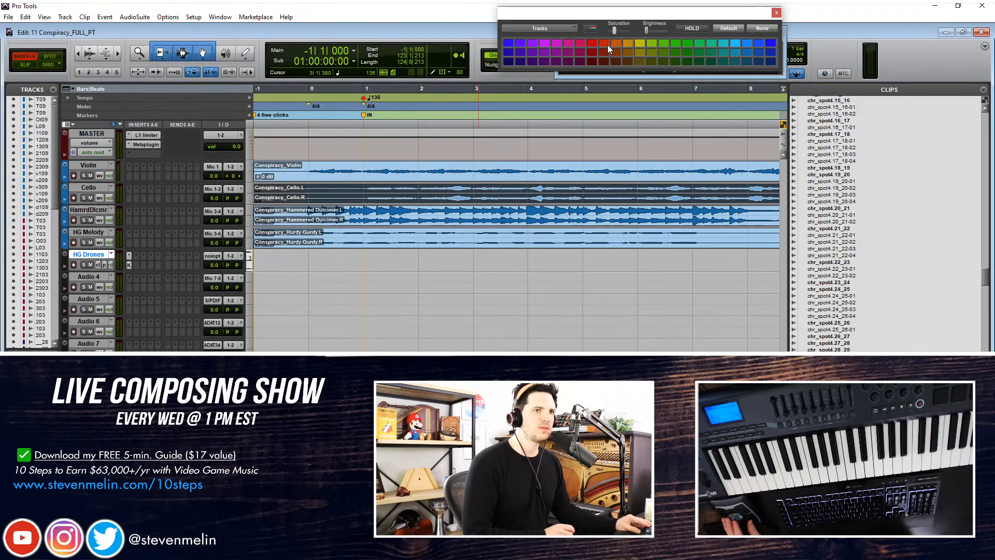
click(641, 43)
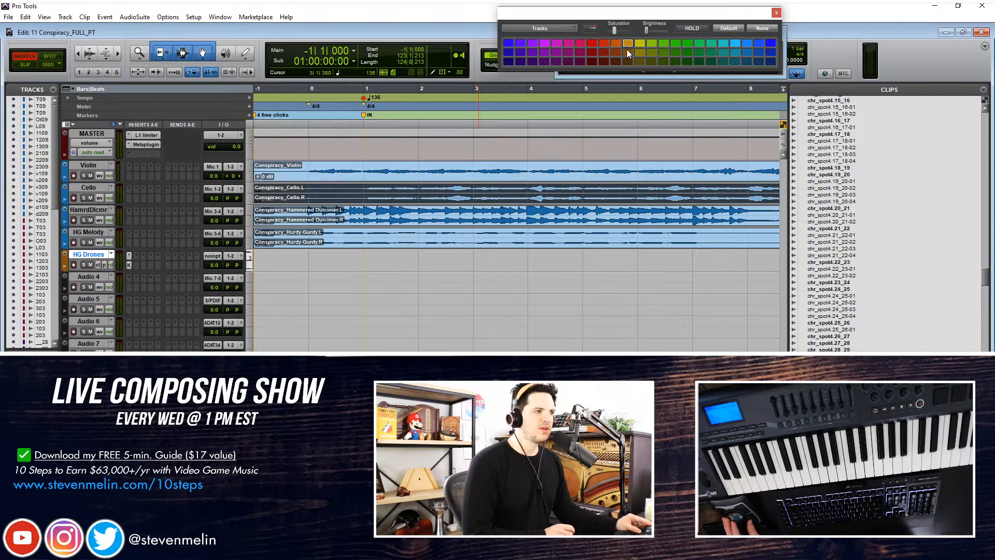
click(776, 12)
Apply the same orange color to the Violin, Cello, hammered dulcimer and HG Melody tracks together
click(88, 232)
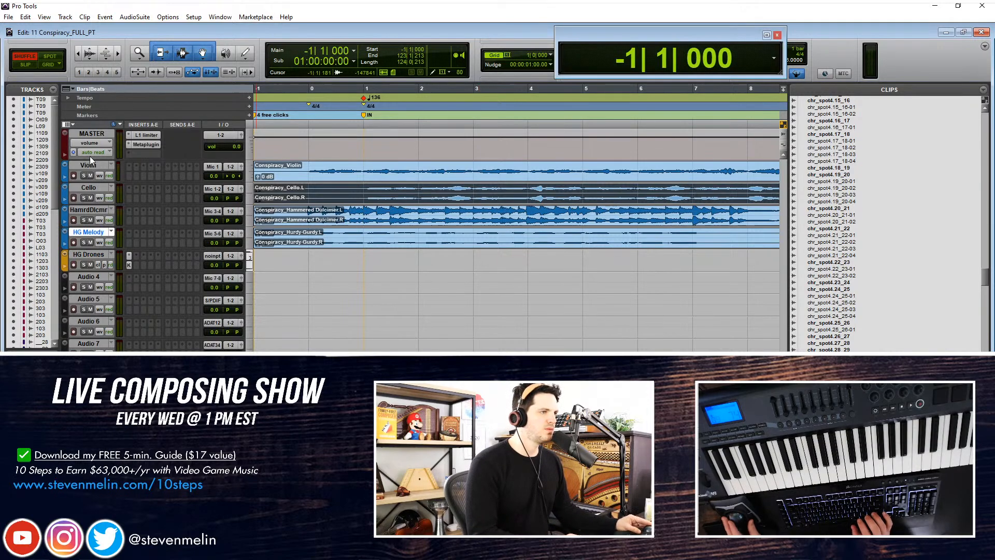
shift+click(91, 165)
double_click(65, 176)
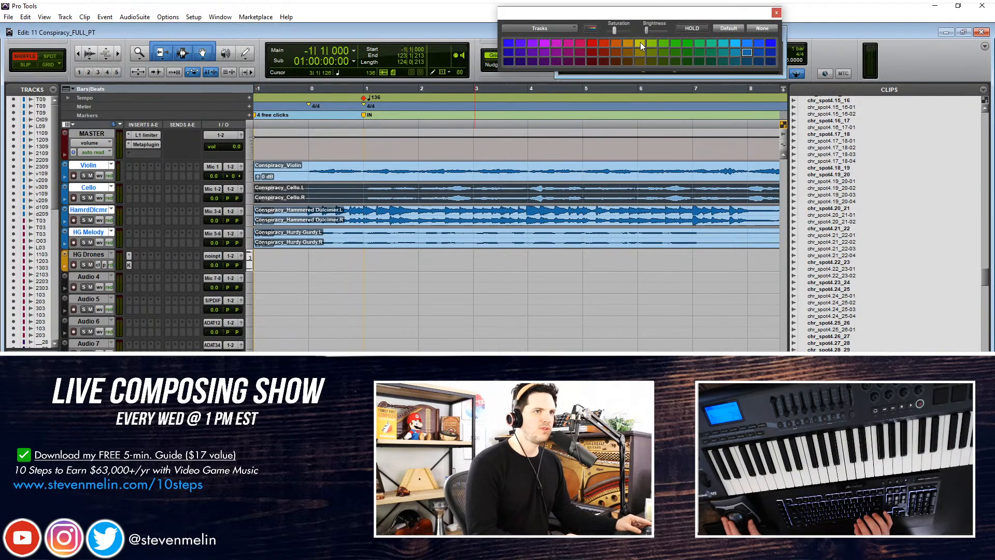
click(628, 43)
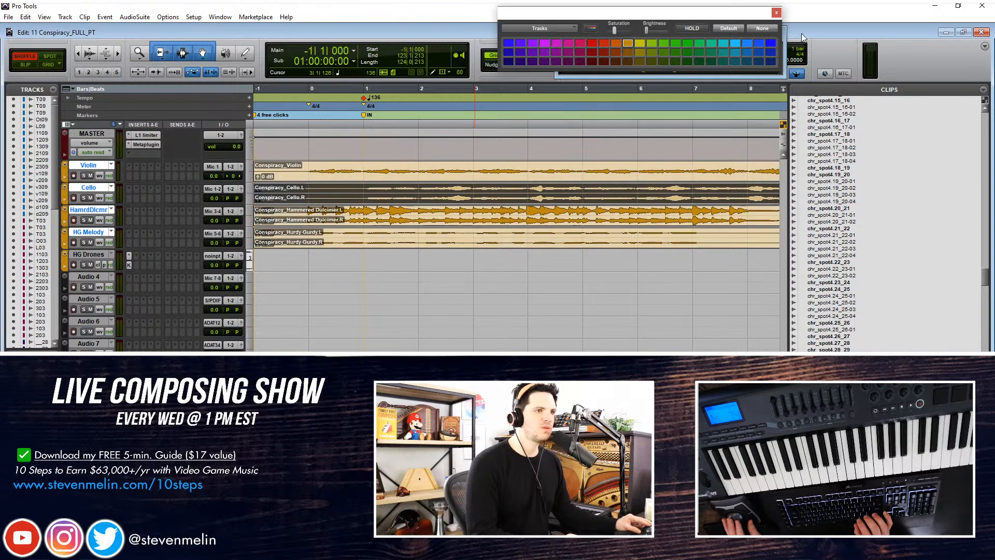
click(776, 12)
click(442, 253)
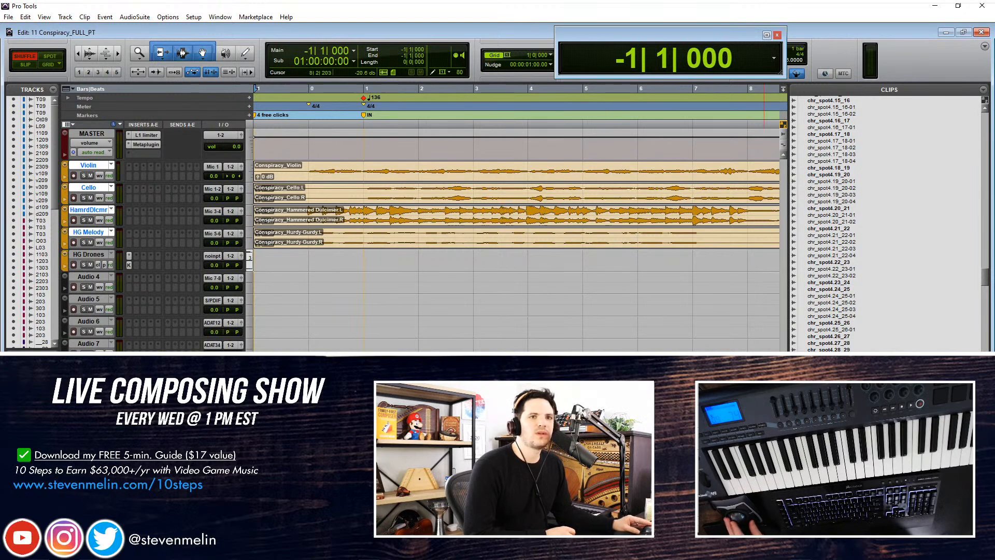
Select the HG Drones track and review its Kontakt key mapping, closing the plug-in window when done
click(985, 47)
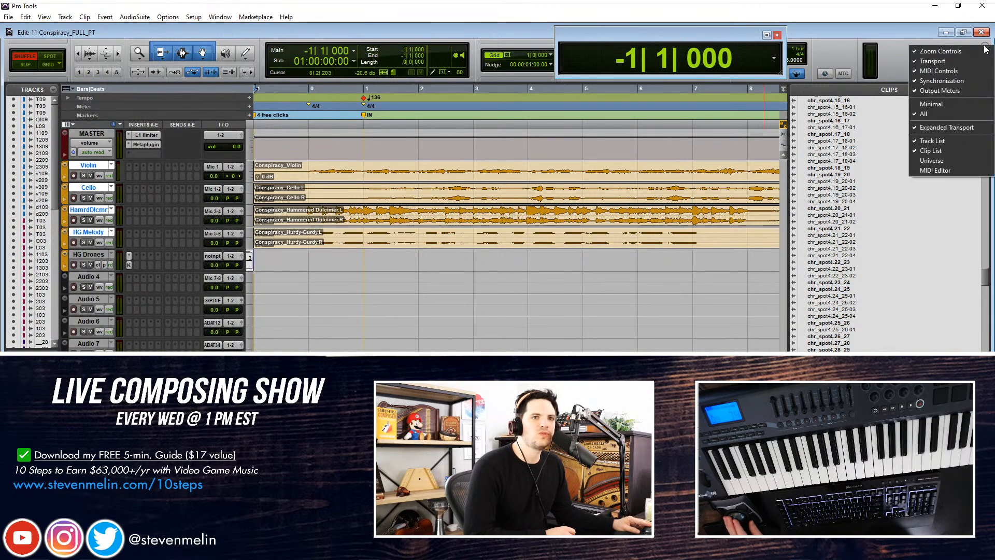
click(865, 49)
click(84, 254)
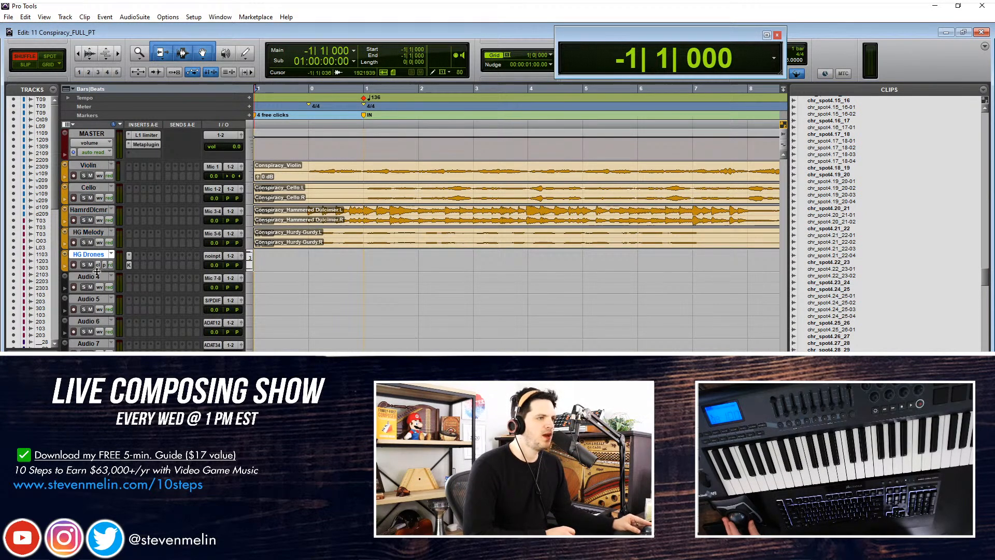
click(128, 265)
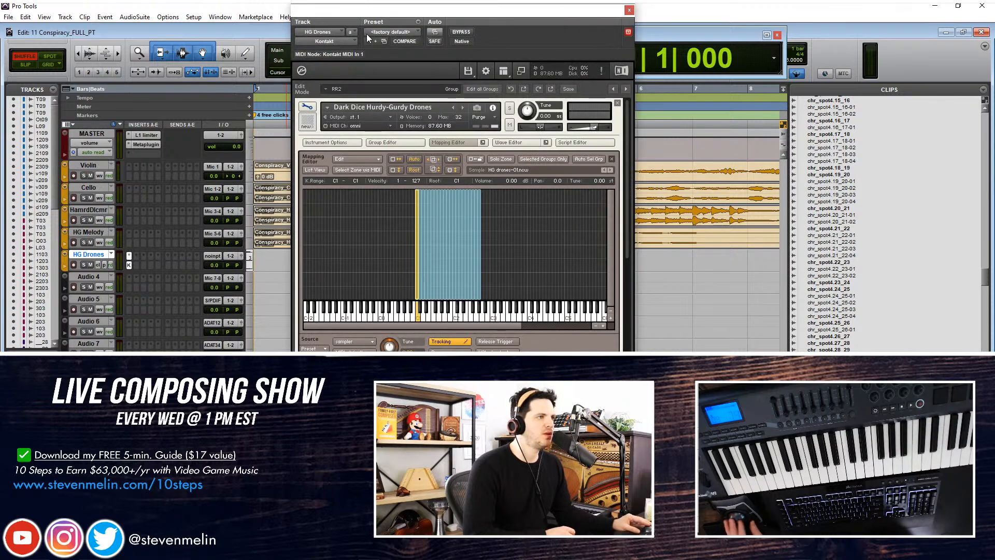
click(629, 10)
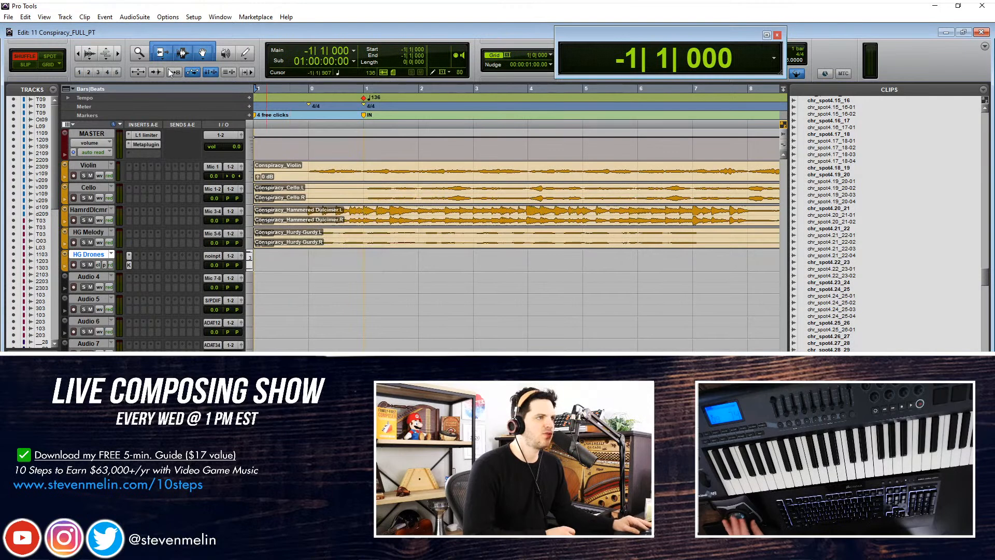
Import the HG Midi file from the 25 Conspiracy folder onto new tracks at the session start
click(25, 18)
click(8, 17)
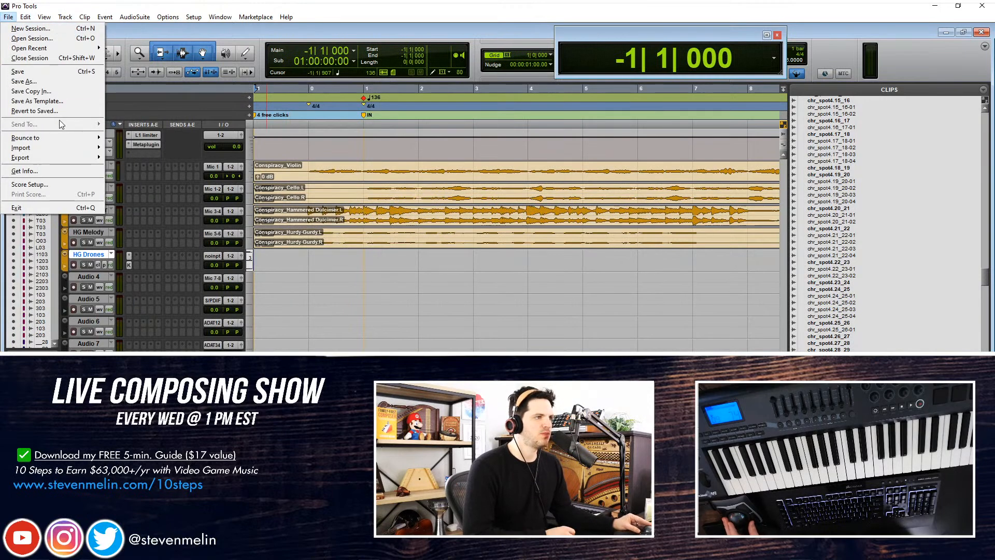
mouse_move(60, 148)
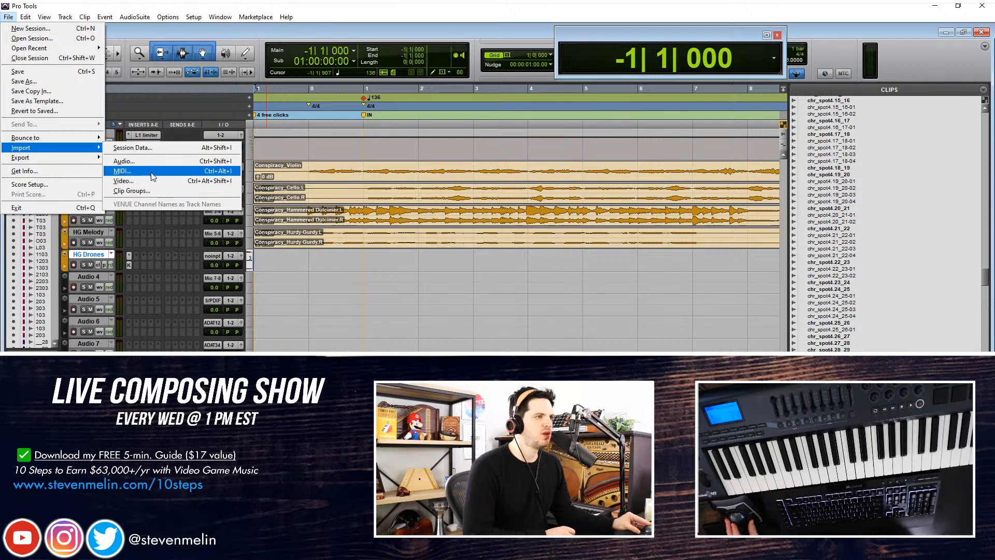
click(151, 172)
drag(306, 59, 0, 106)
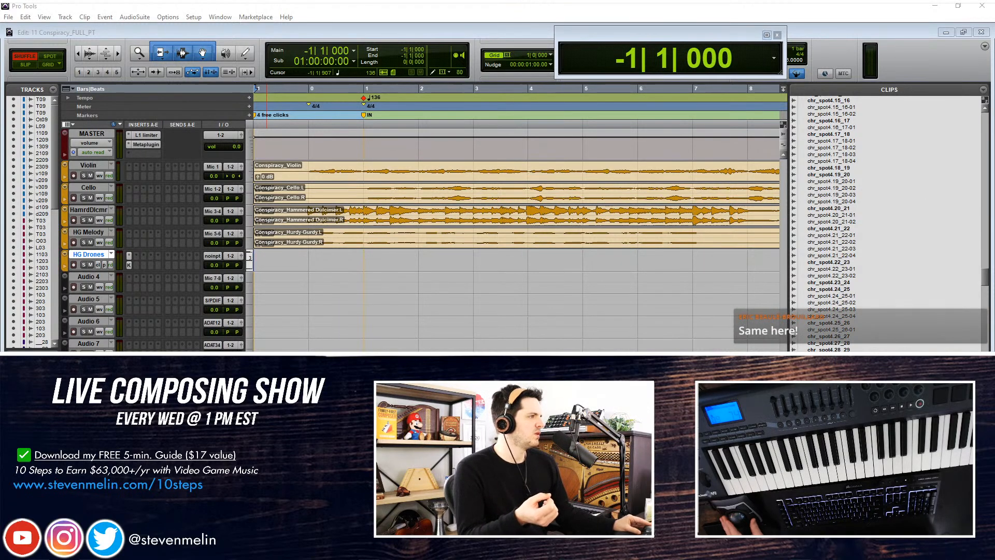
key(ctrl+alt+i)
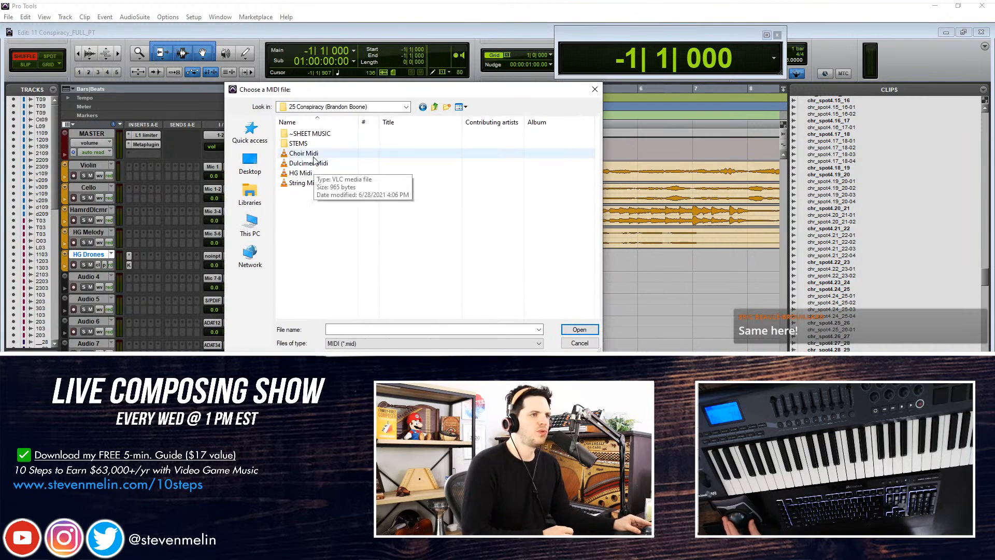
double_click(301, 173)
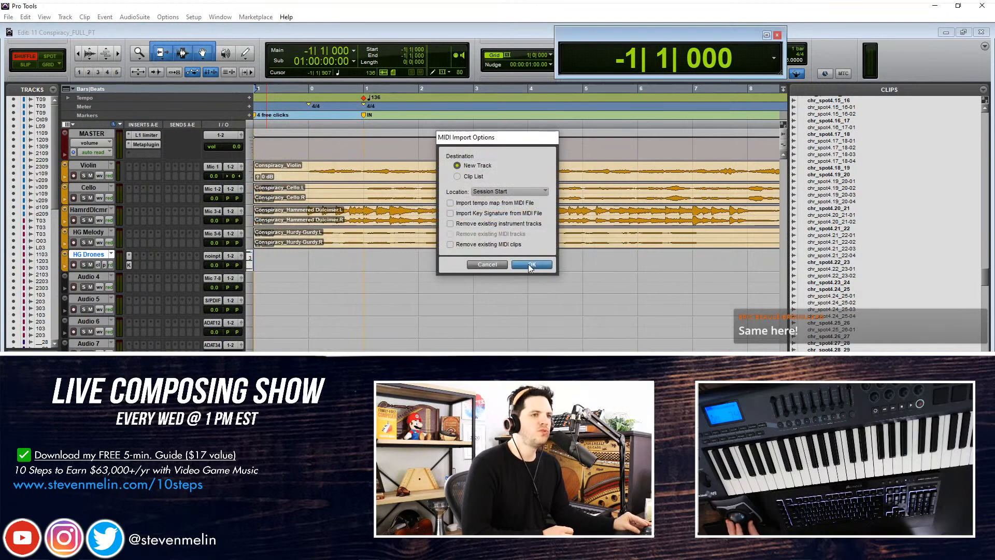
click(531, 265)
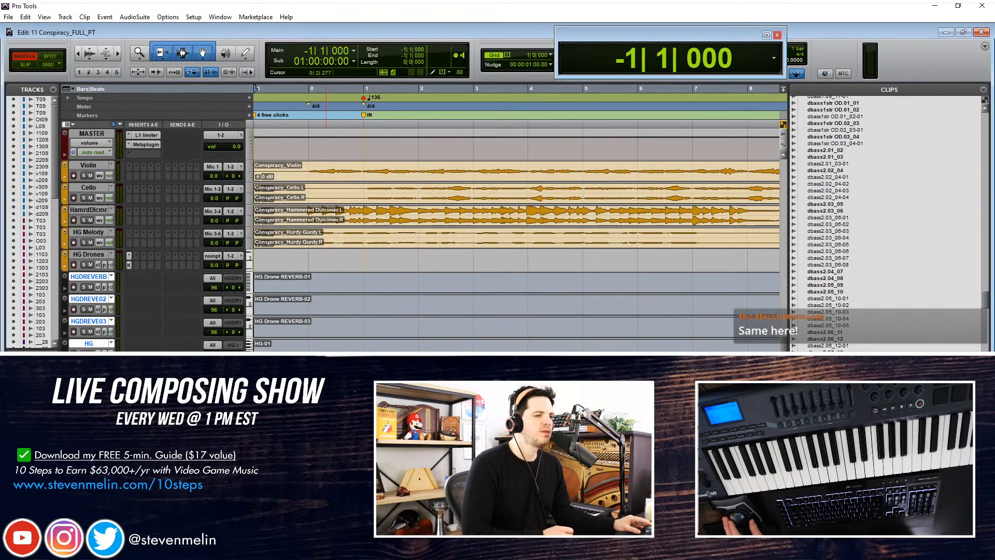
Examine the imported HG Drone REVERB and HG MIDI clips along the full song timeline
scroll(336, 346, down, 6)
key(t)
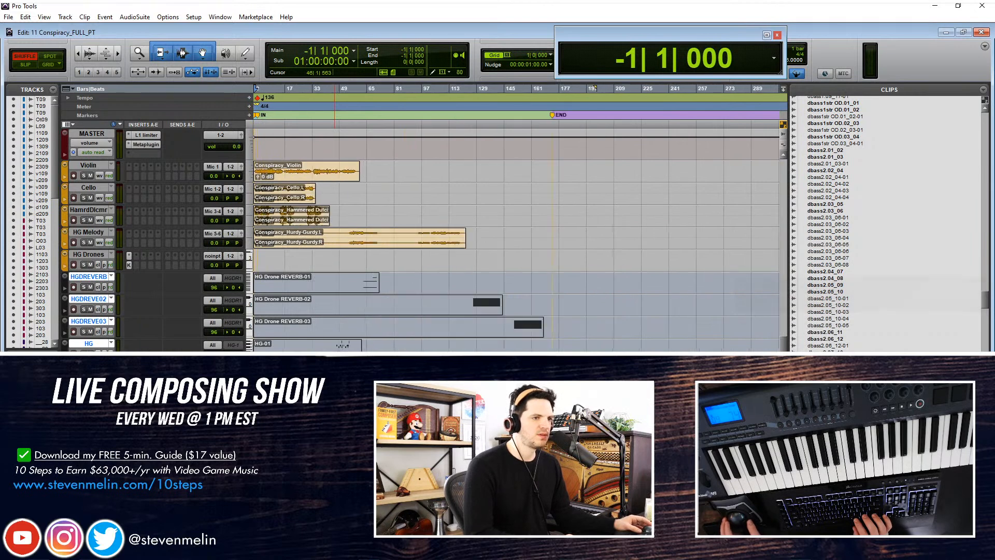
key(t)
scroll(417, 318, right, 7)
scroll(417, 317, left, 7)
key(r)
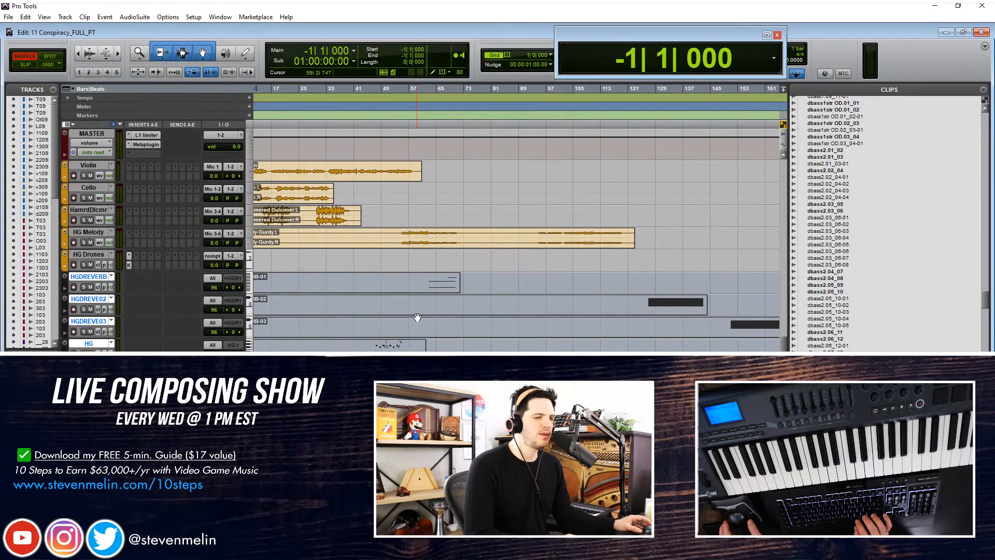
scroll(251, 263, down, 5)
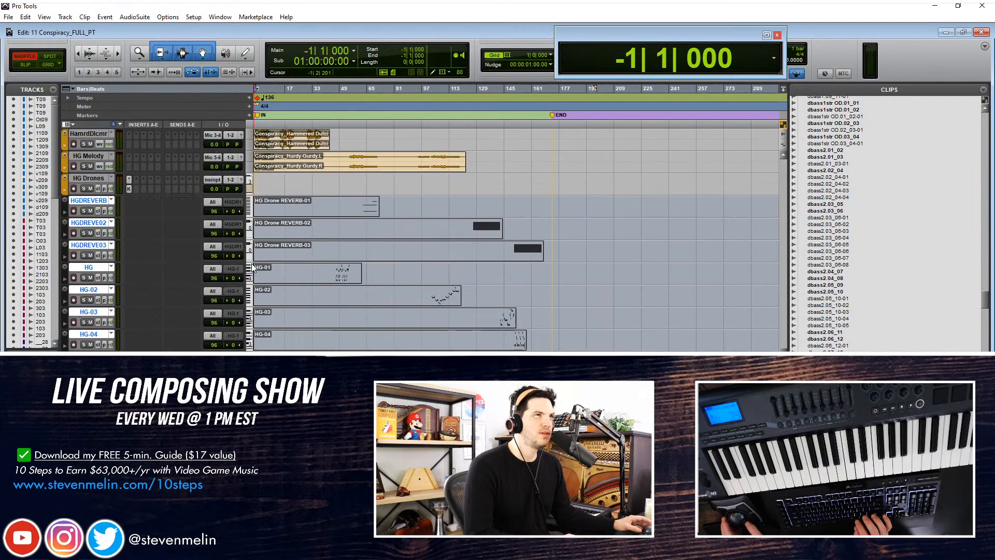
scroll(240, 207, up, 1)
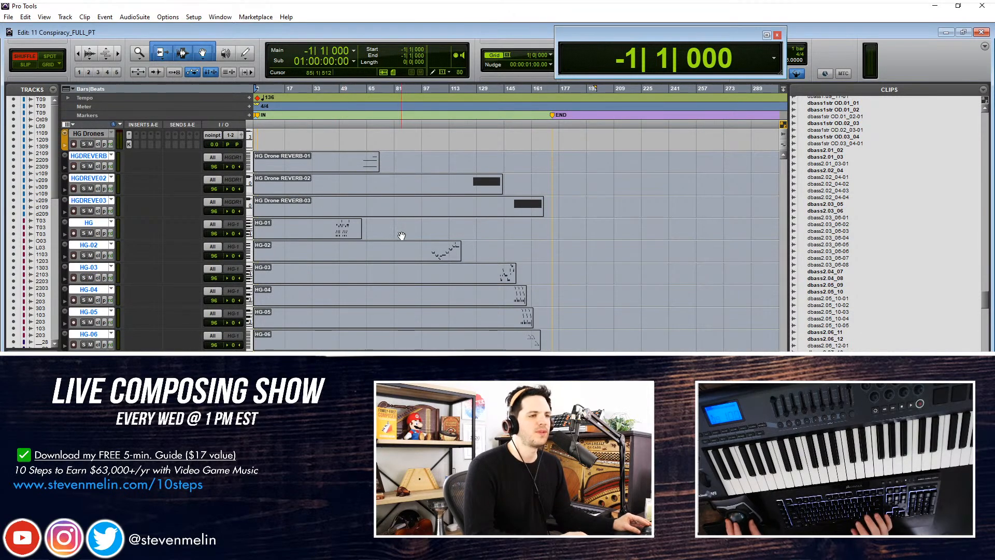
key(ctrl+bracketright)
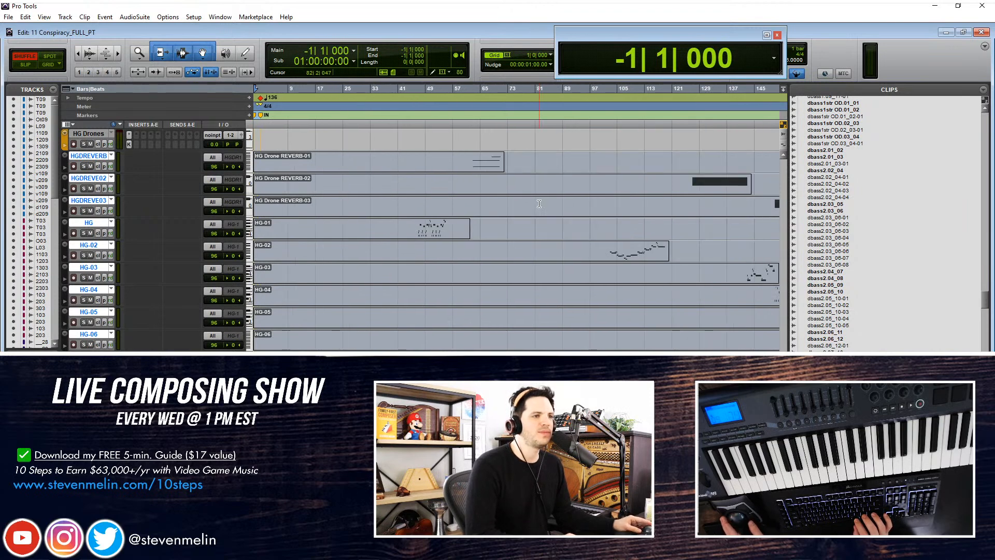
Switch the edit mode to Slip and place the edit cursor around bar 36 in the imported MIDI tracks
click(20, 65)
scroll(543, 258, right, 3)
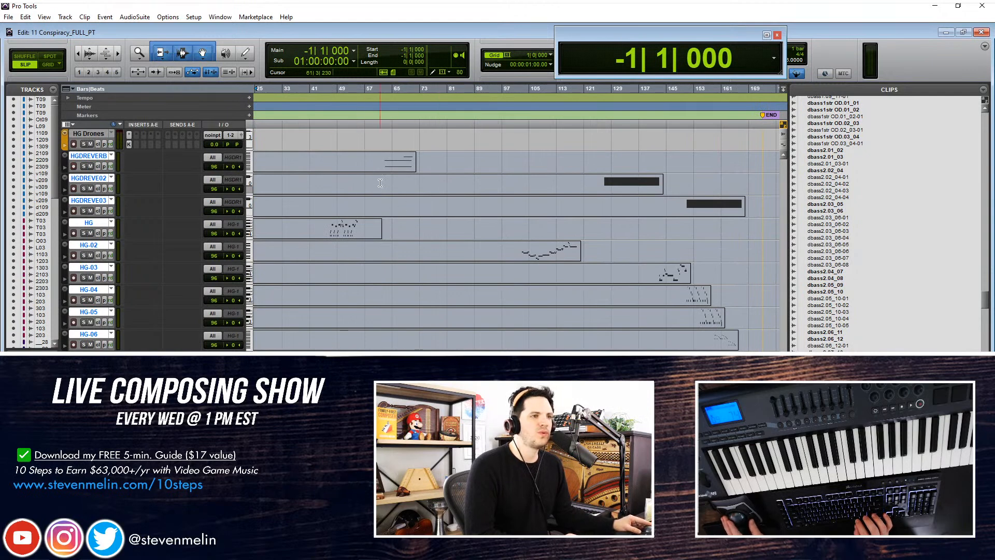
scroll(433, 177, left, 3)
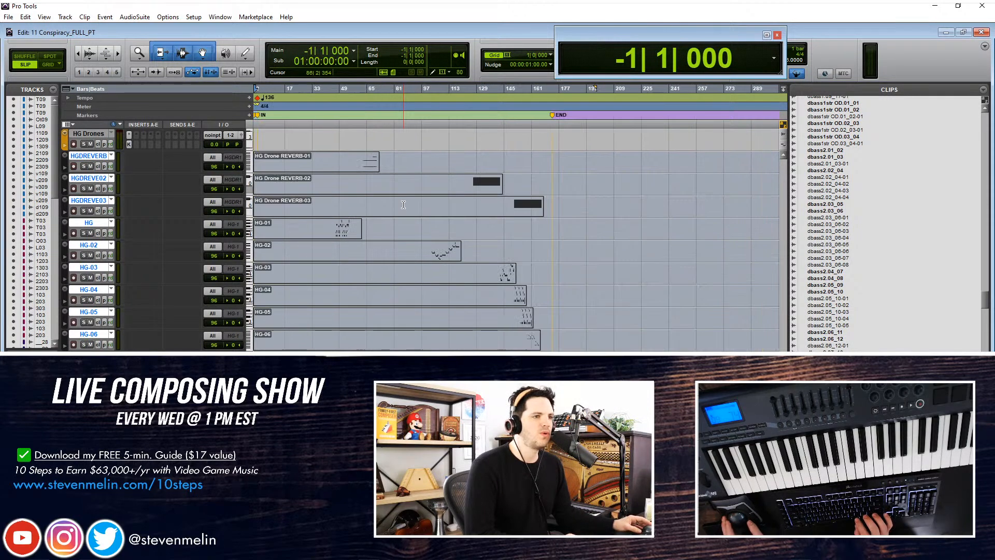
click(8, 17)
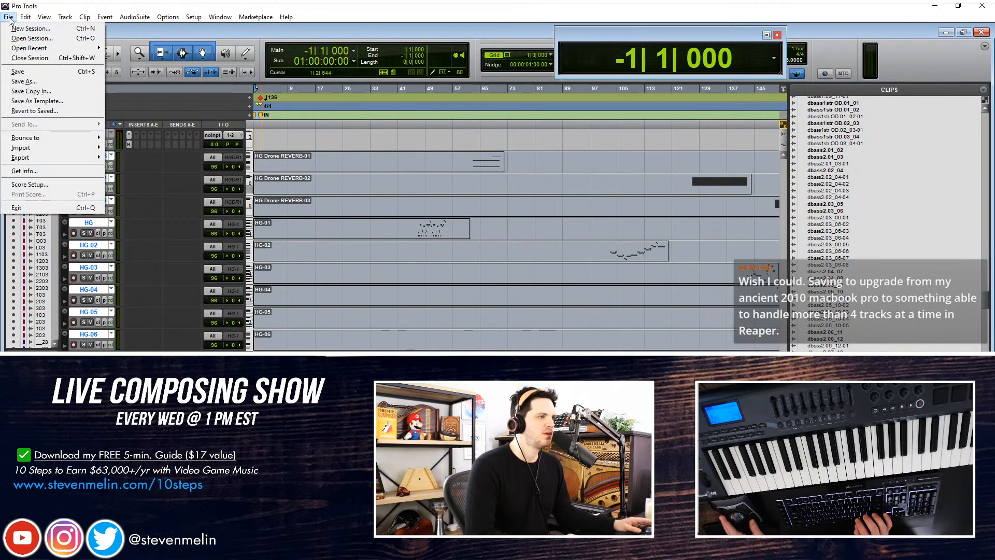
click(382, 338)
key(ctrl+bracketleft)
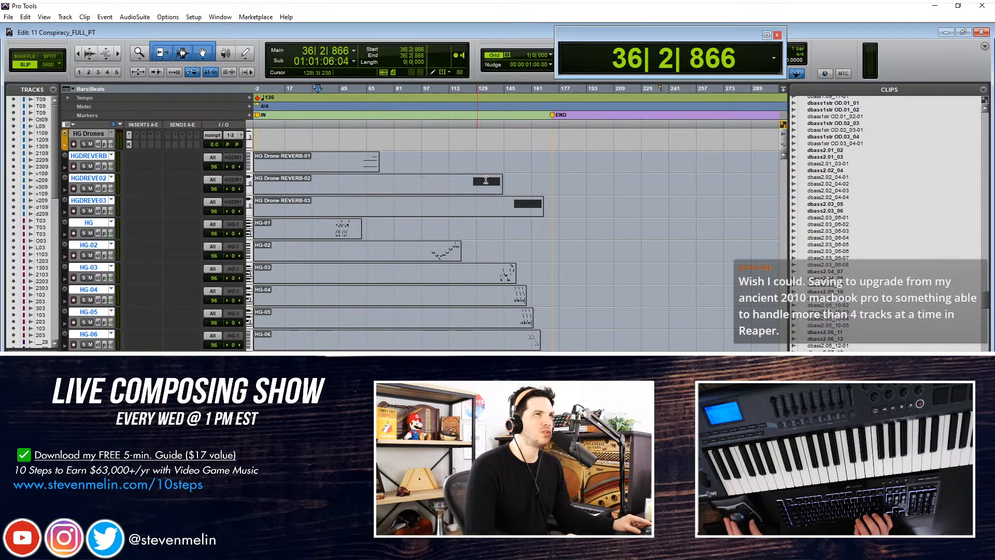
scroll(449, 228, down, 2)
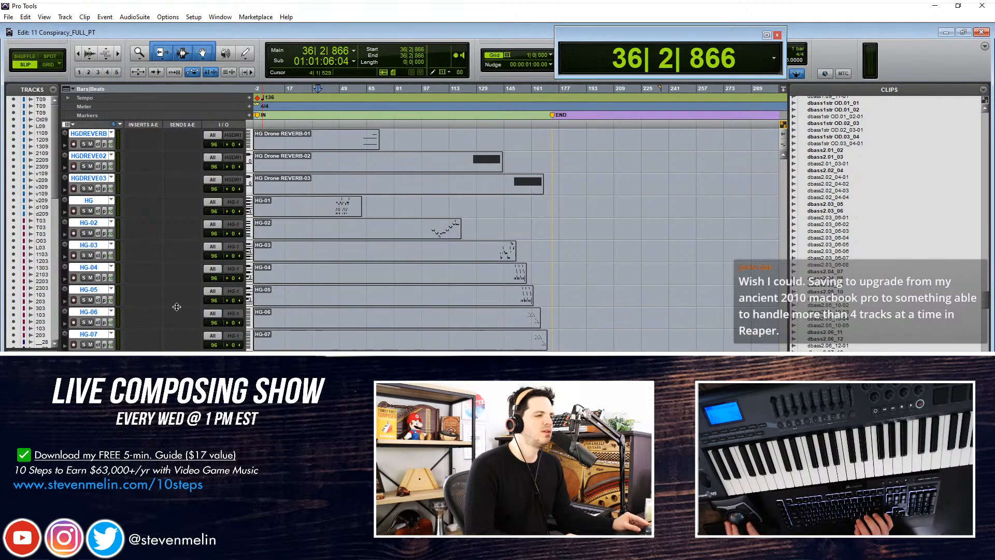
scroll(150, 228, up, 2)
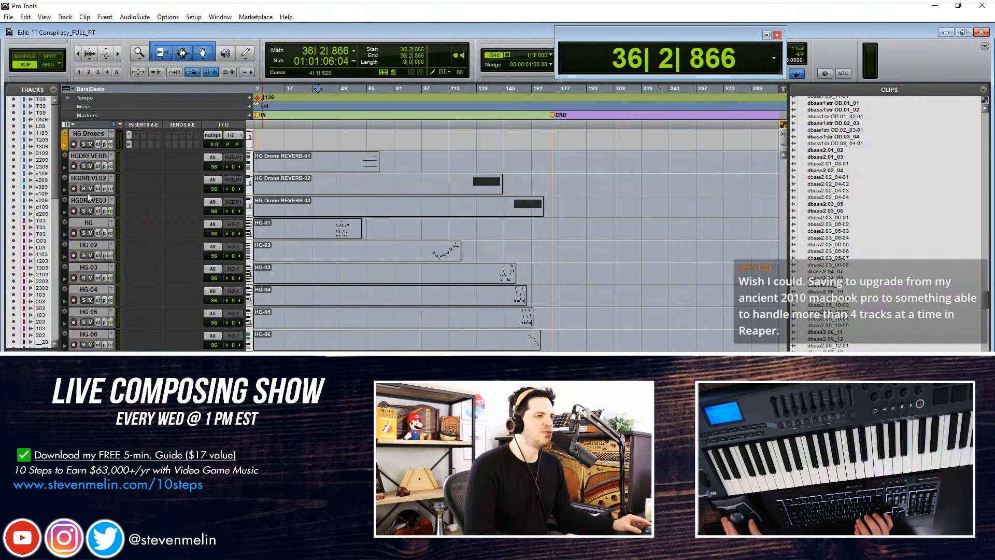
Start an audio import and navigate through PHASE 02 (#11+) and 25 Conspiracy to the STEMS folder
click(8, 16)
mouse_move(63, 148)
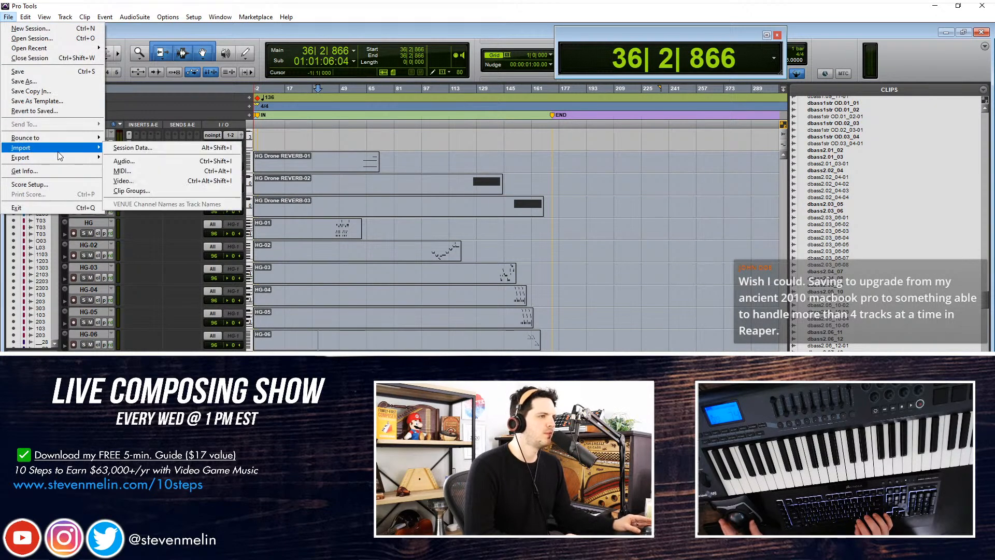
click(124, 160)
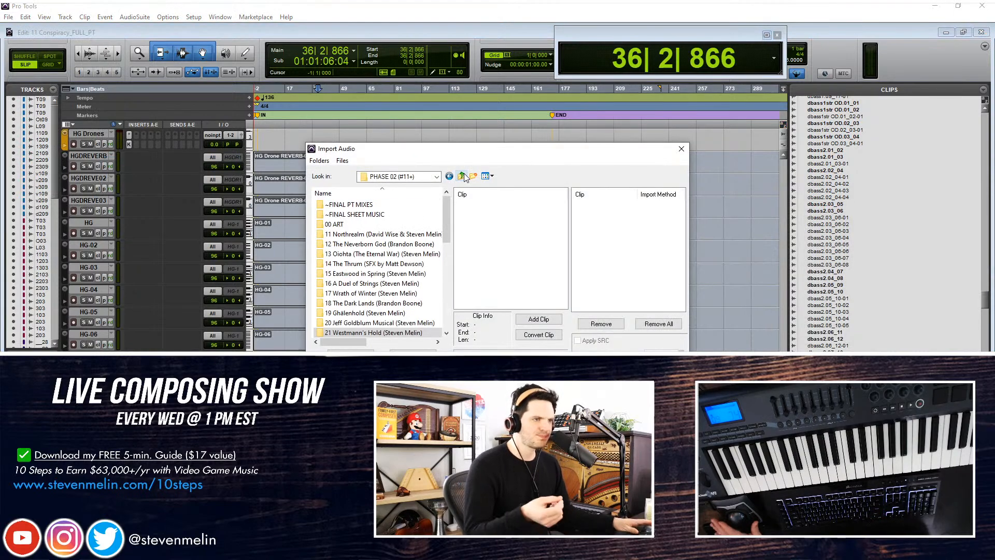
click(461, 176)
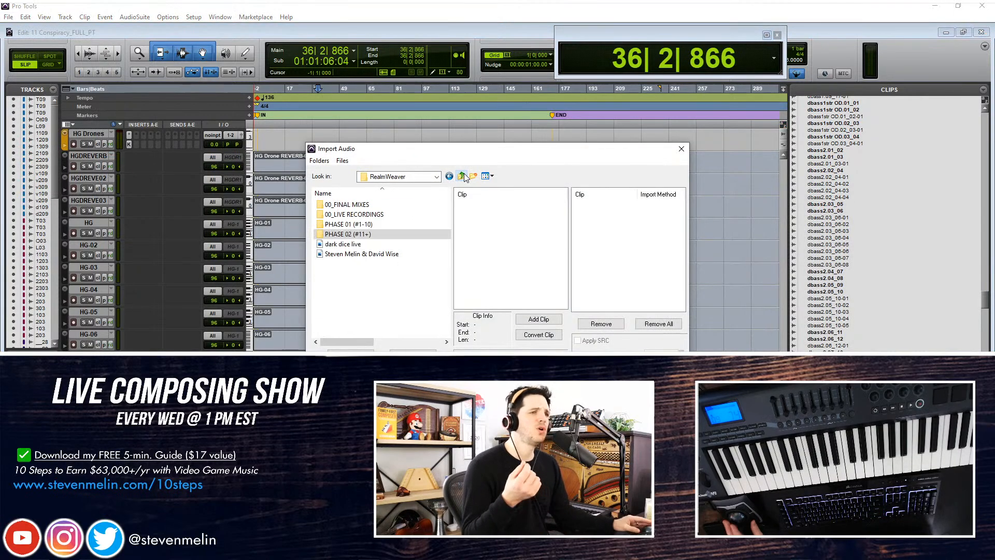
double_click(363, 234)
scroll(368, 269, down, 5)
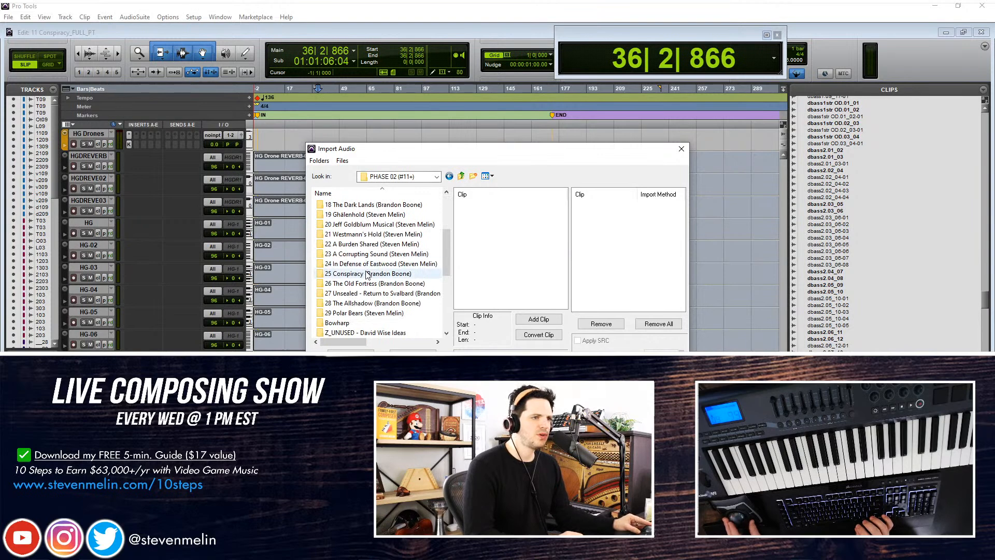
double_click(367, 273)
double_click(358, 264)
Select all audio files in the STEMS folder and look through the list down to WarHorn_1
click(346, 209)
key(ctrl+a)
scroll(368, 228, down, 4)
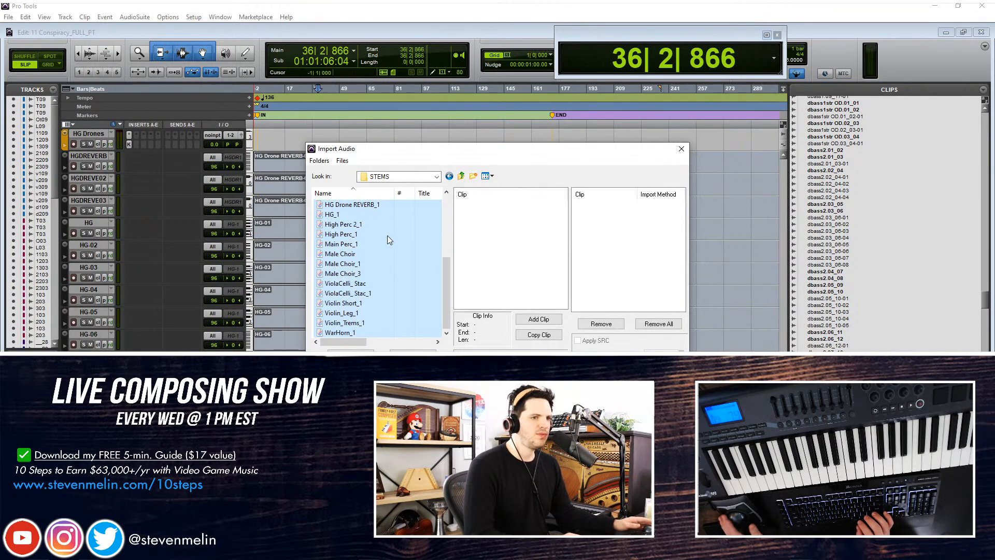
Add all the selected STEMS audio files to the import and bring them into the clip list
click(350, 350)
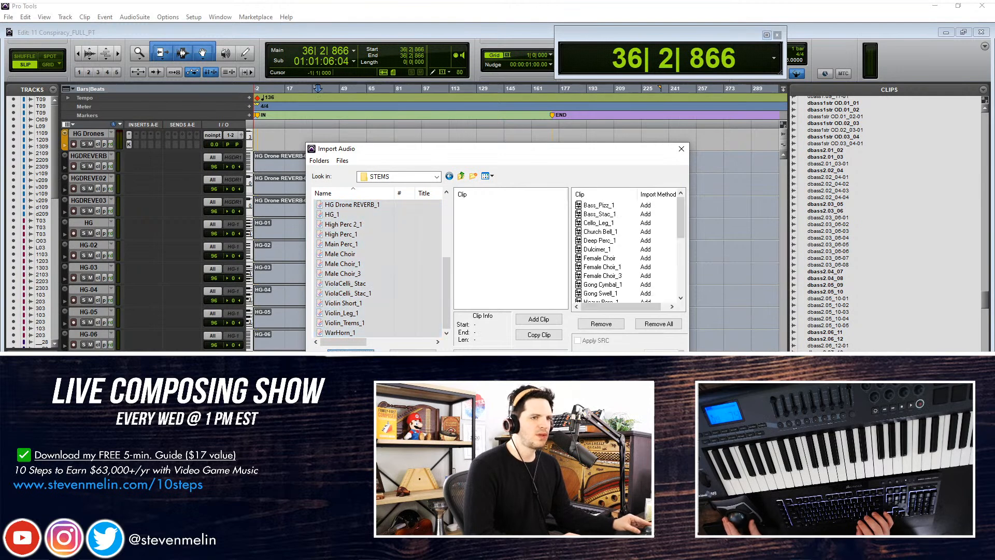
key(Return)
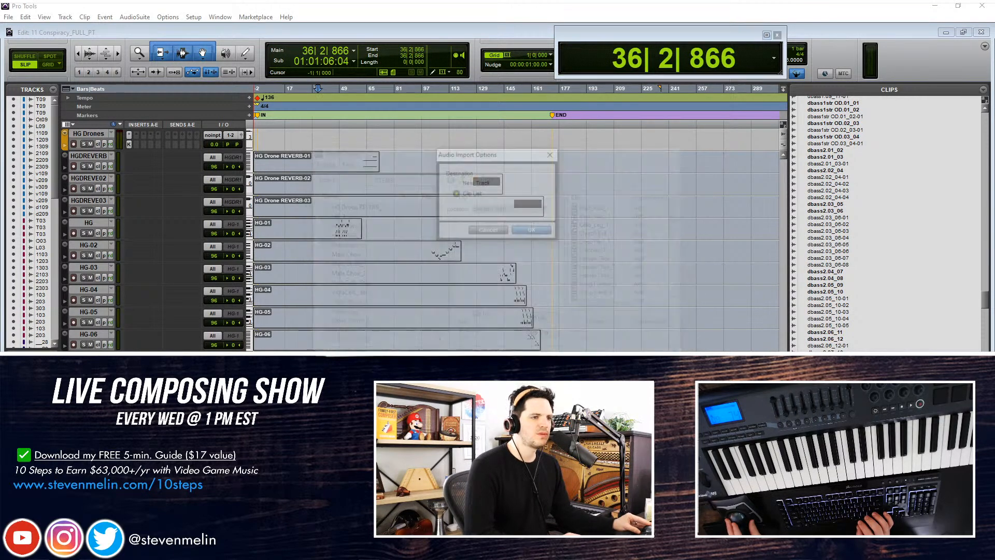
click(534, 232)
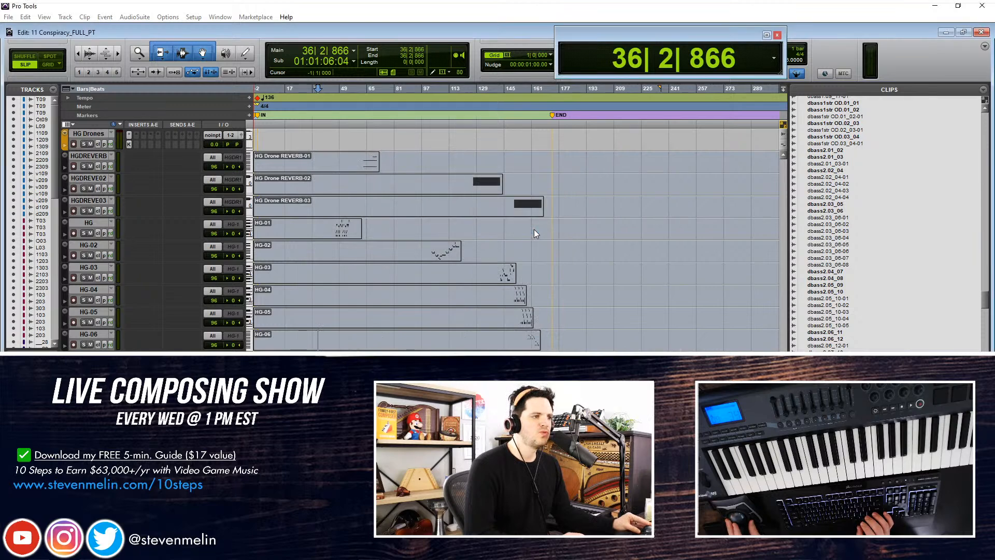
Switch to Shuffle mode and place the imported stem clips at the session start, one per track from Audio 4 down
scroll(898, 277, down, 9)
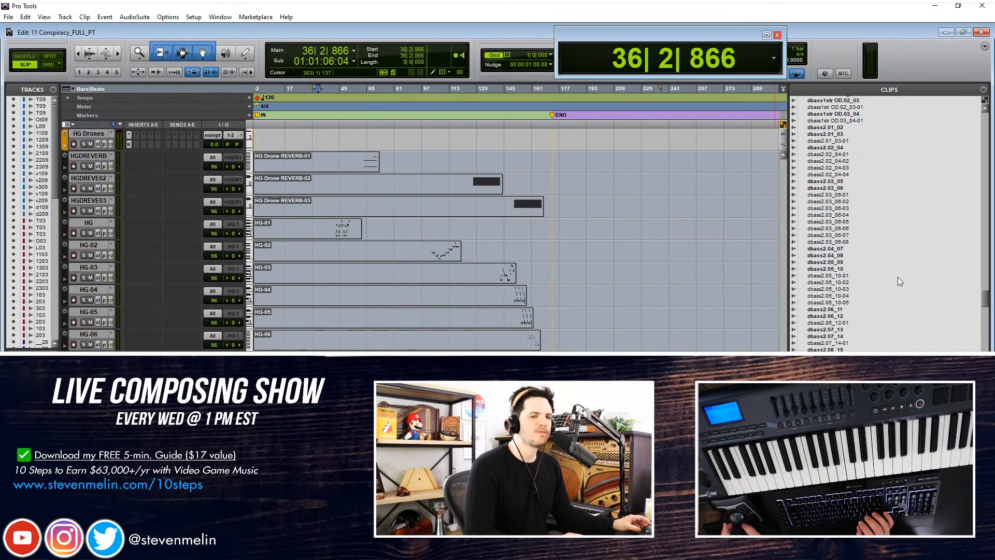
scroll(898, 276, down, 3)
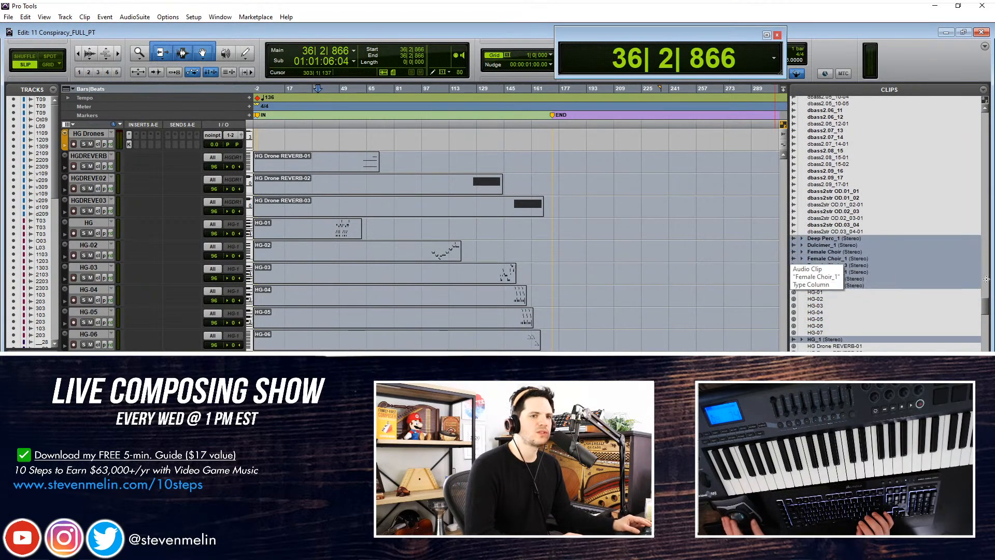
scroll(672, 333, down, 3)
scroll(672, 333, down, 1)
click(25, 56)
scroll(637, 198, down, 2)
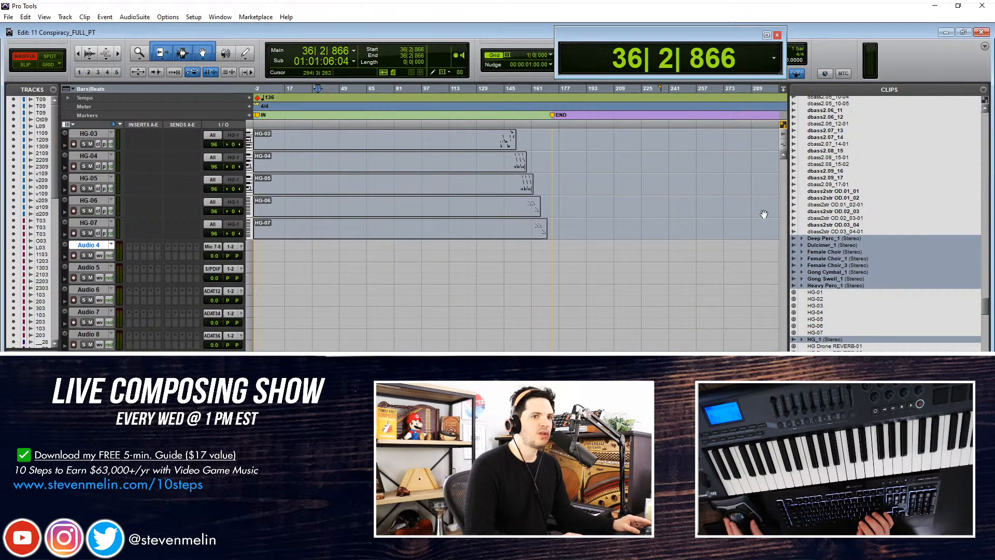
drag(415, 268, 396, 260)
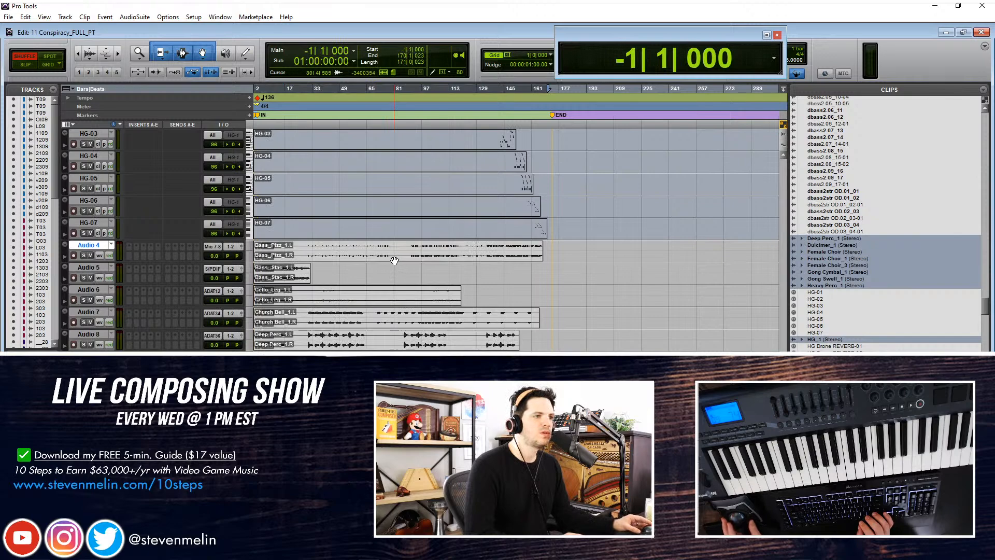
Delete the empty Audio 30 track below the WarHorn_1 stem
scroll(394, 259, down, 15)
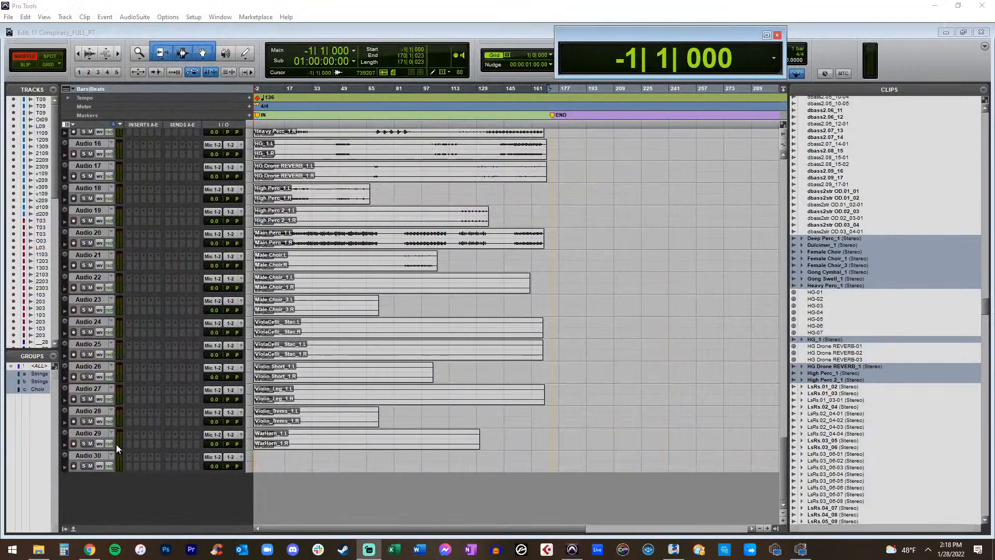
click(99, 457)
click(89, 434)
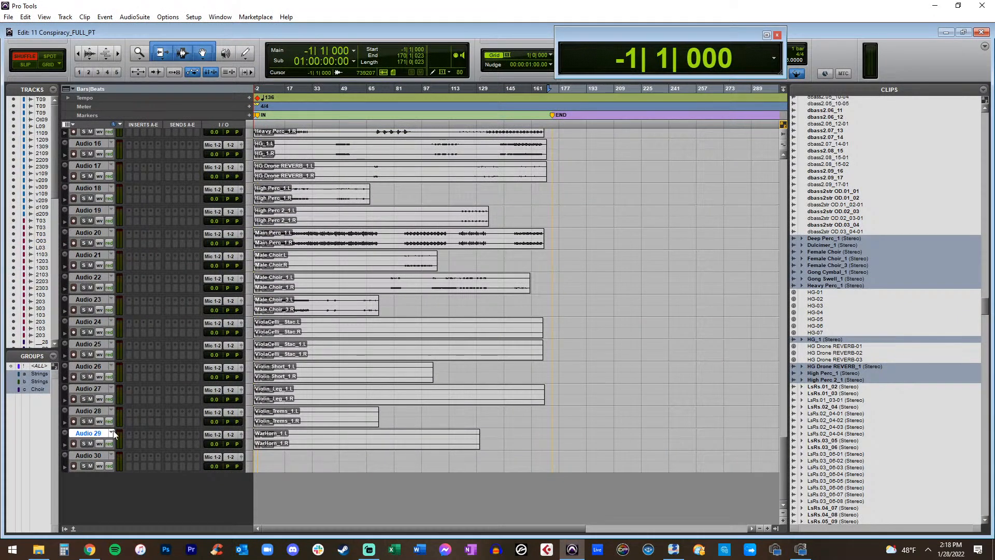
right_click(100, 455)
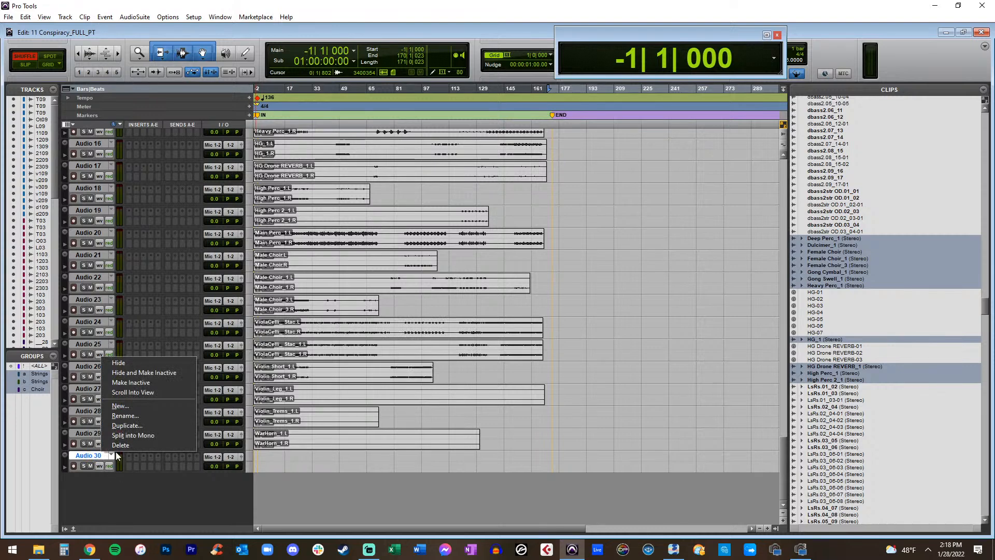
click(119, 446)
Hide the clip list to widen the timeline
scroll(311, 303, up, 10)
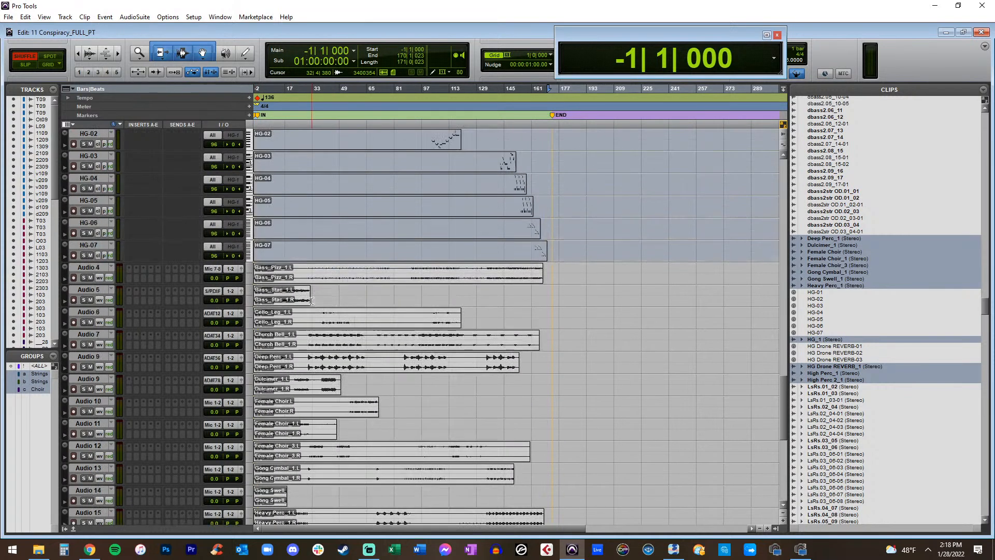
scroll(311, 301, down, 4)
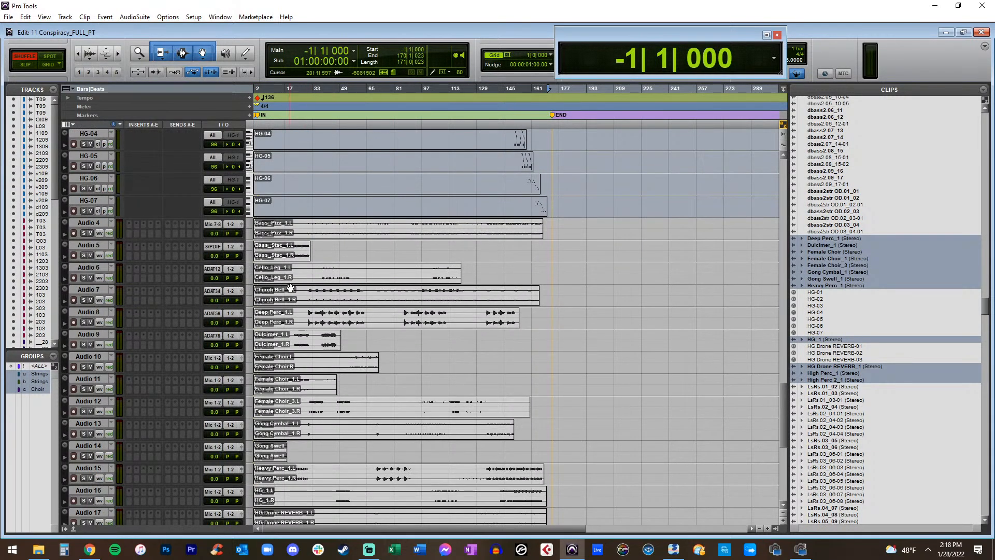
scroll(291, 288, down, 3)
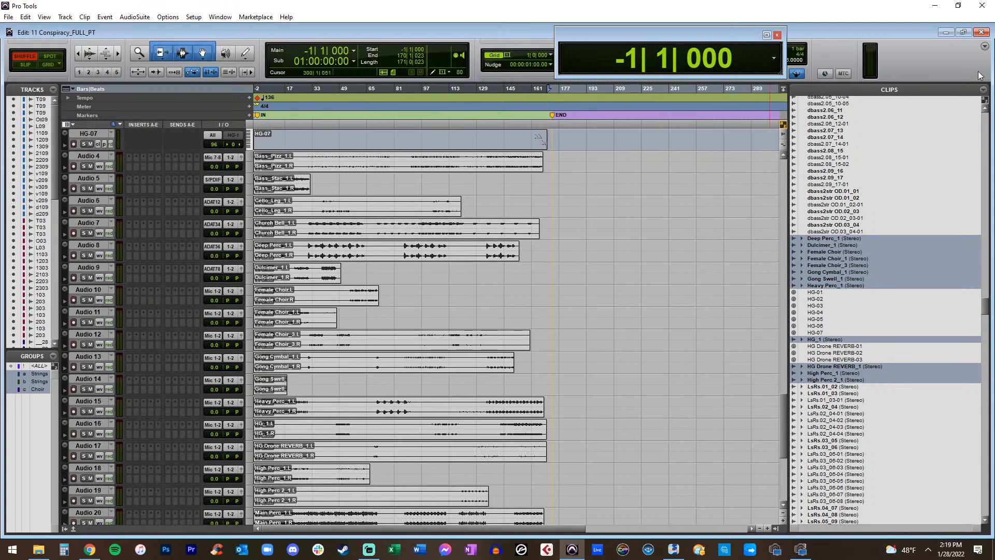
click(985, 46)
click(948, 152)
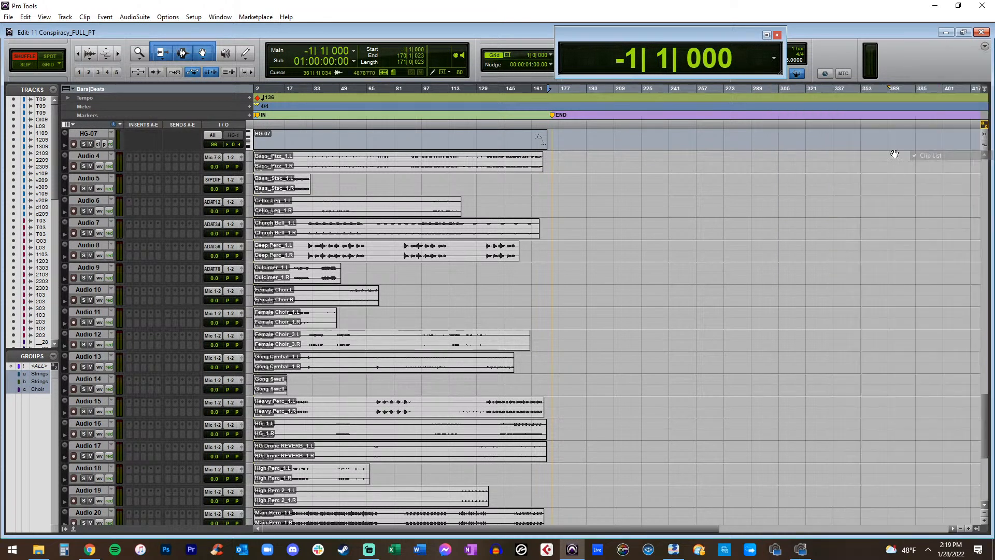
Select the stem tracks Audio 4 through Audio 29 and color them bright yellow
scroll(85, 154, down, 5)
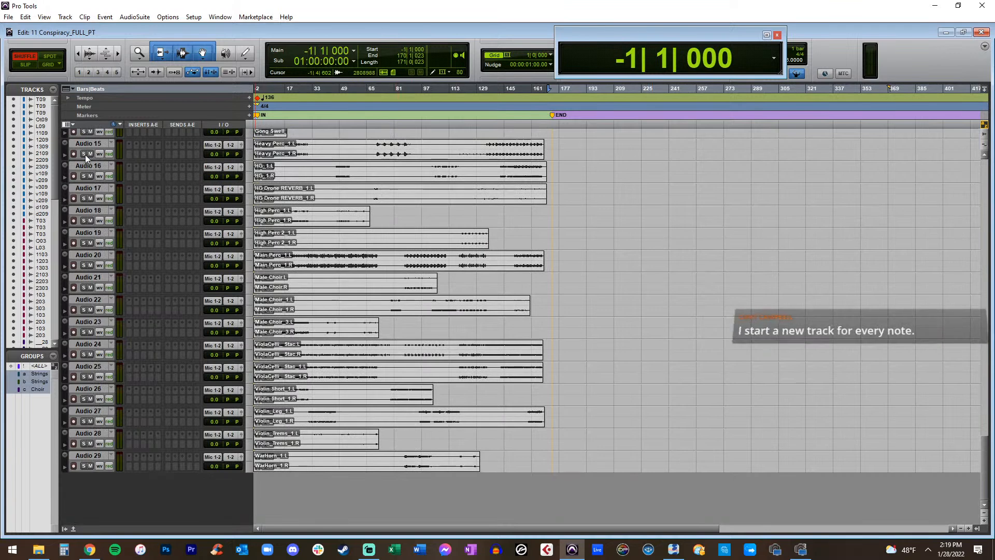
shift+click(82, 456)
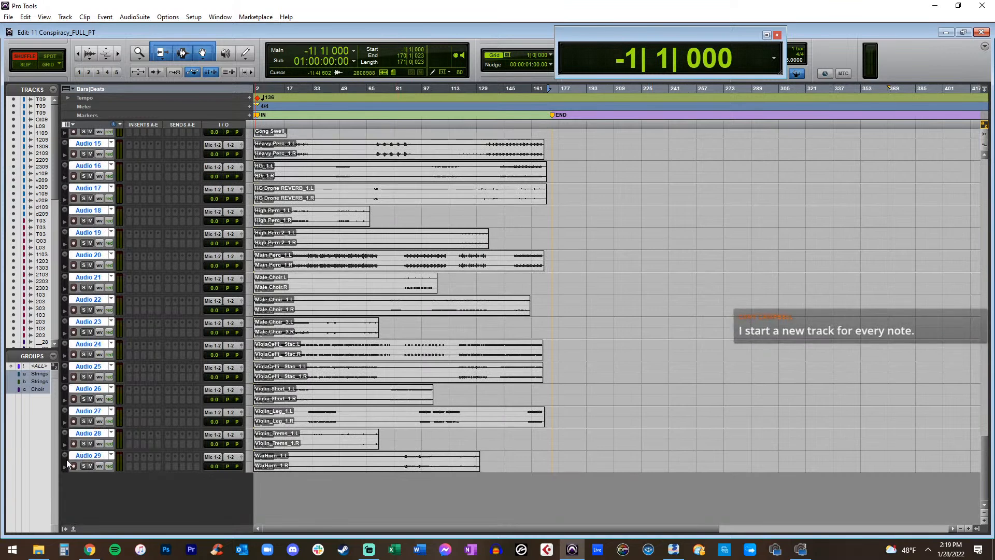
double_click(67, 460)
click(616, 51)
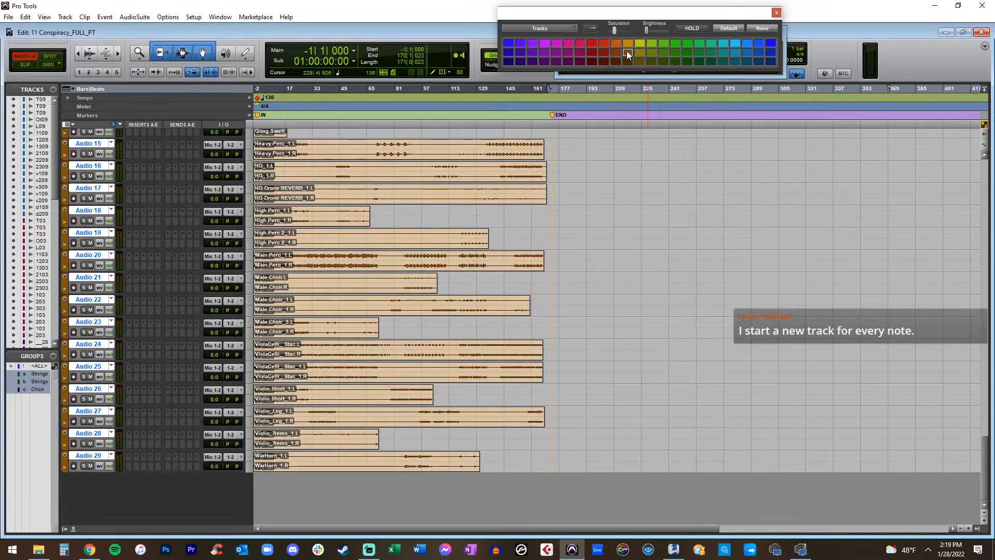
click(627, 51)
click(619, 60)
click(630, 42)
click(640, 43)
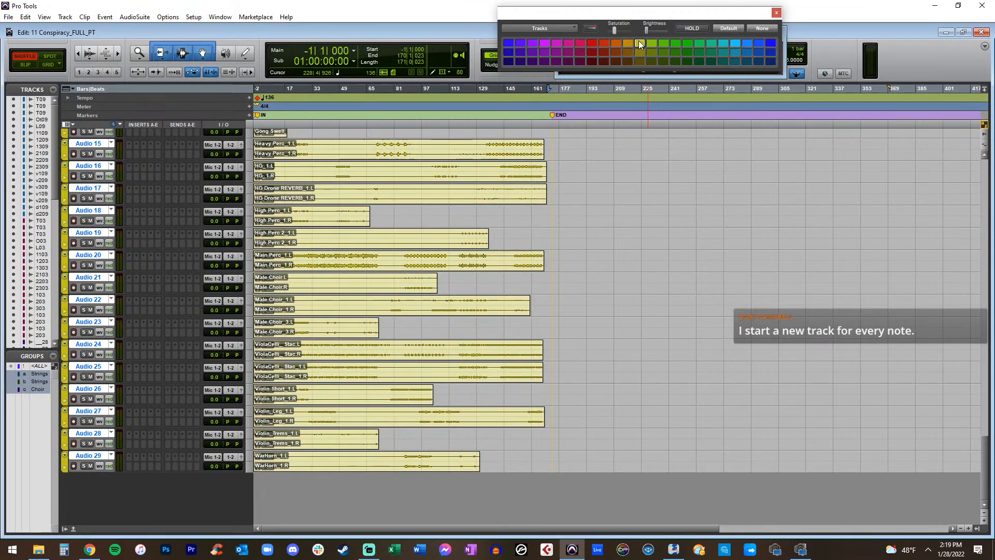
Compare the bright and darker yellow on the stem tracks and settle on the darker yellow
scroll(639, 48, up, 5)
click(639, 52)
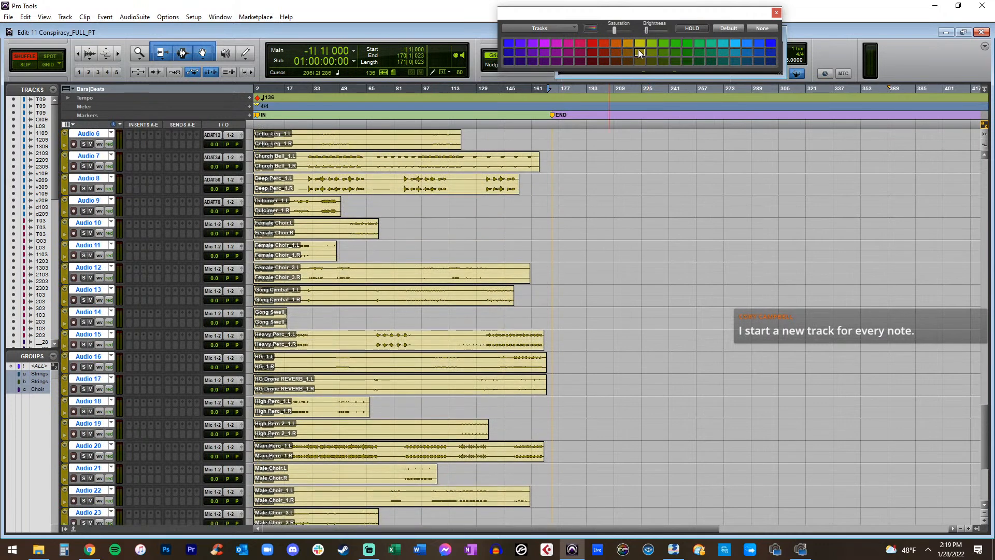
click(640, 43)
scroll(405, 213, up, 5)
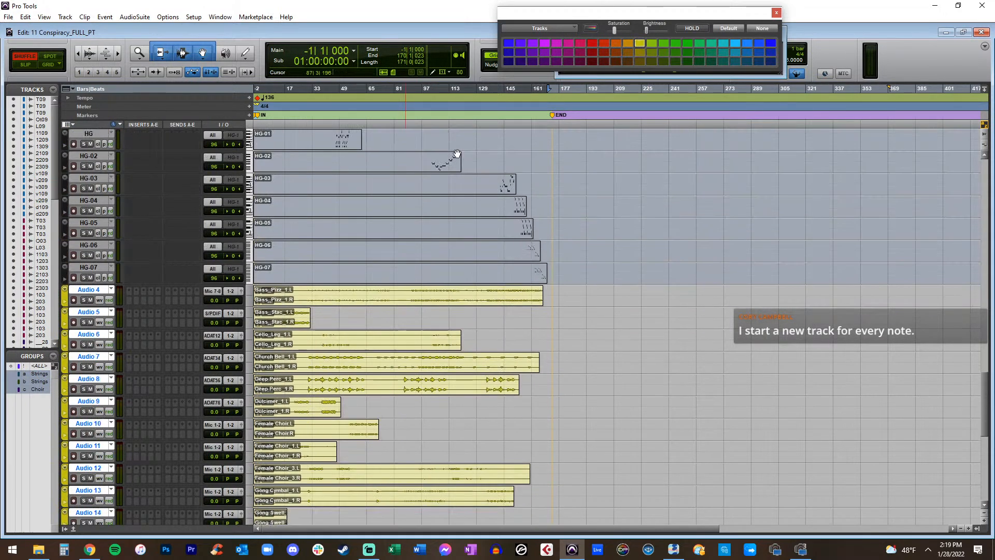
click(639, 52)
click(640, 44)
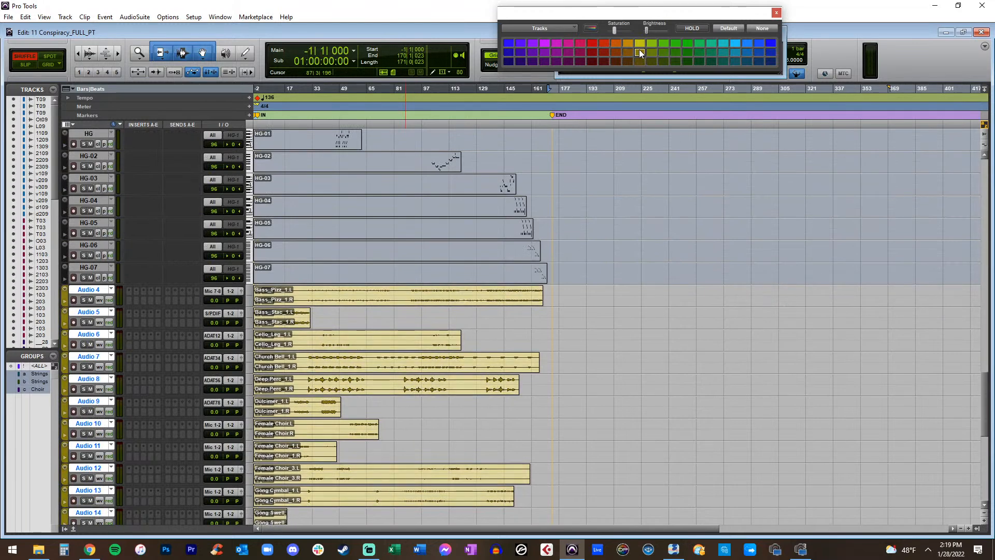
Recolor the Violin through HG Drones tracks a darker orange and close the color palette
scroll(430, 217, up, 5)
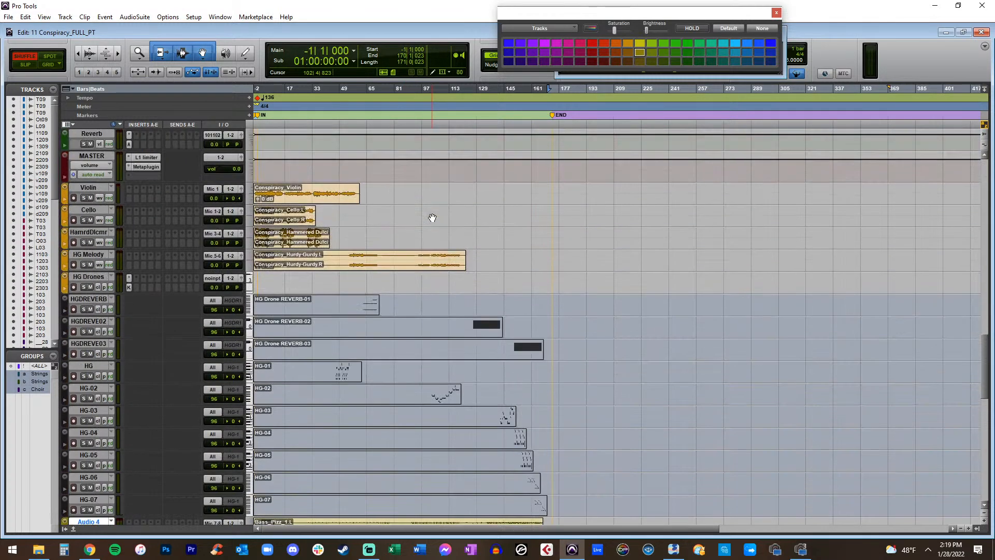
click(103, 165)
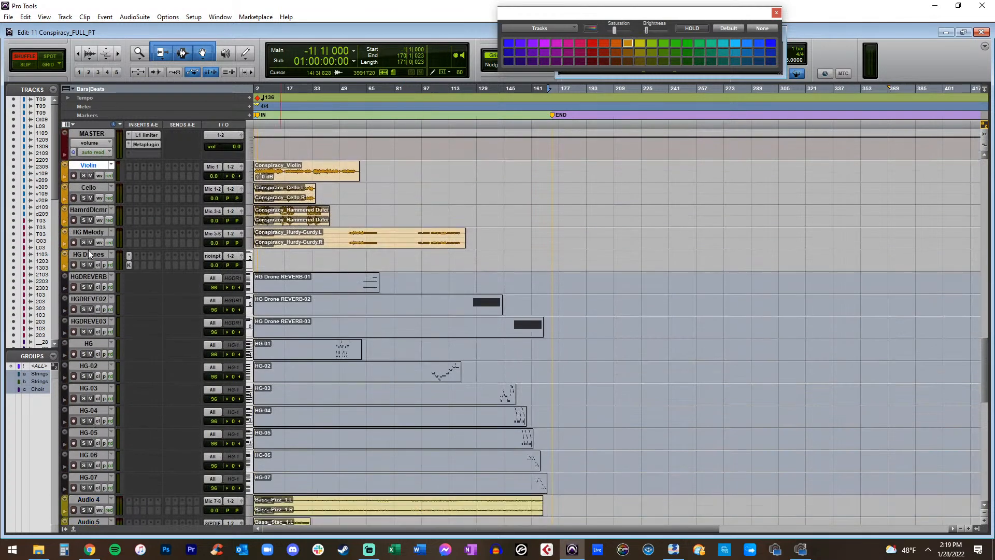
shift+click(89, 254)
click(615, 44)
click(615, 54)
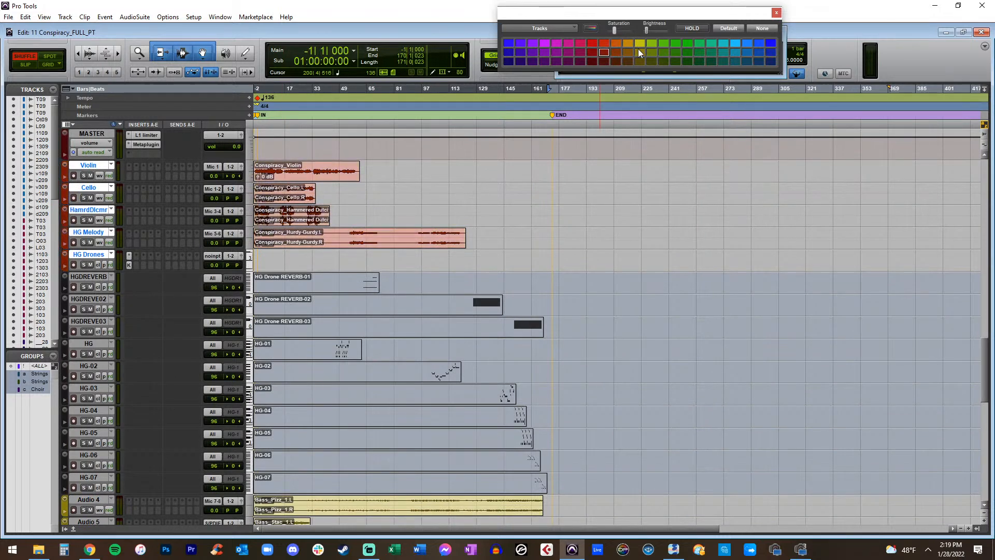
click(628, 43)
click(628, 54)
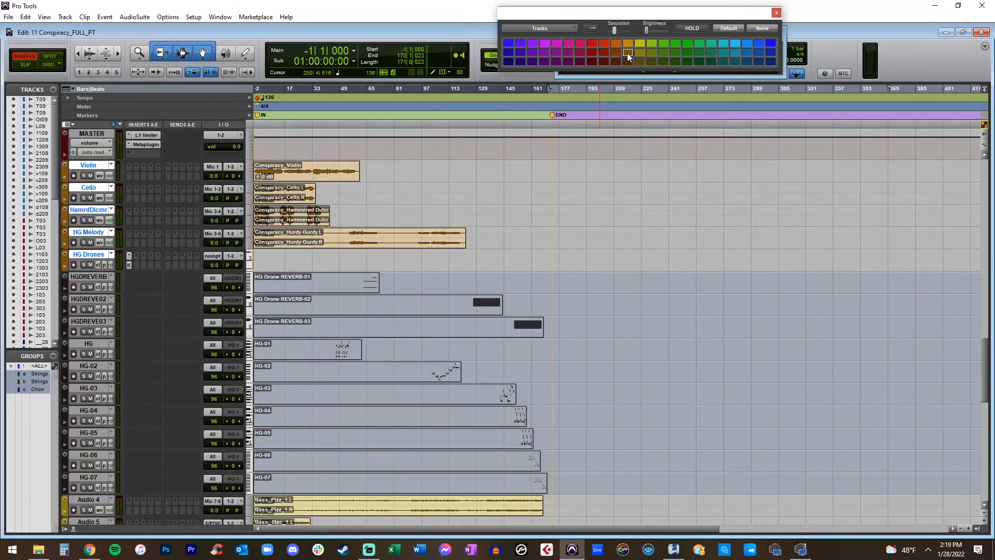
click(776, 12)
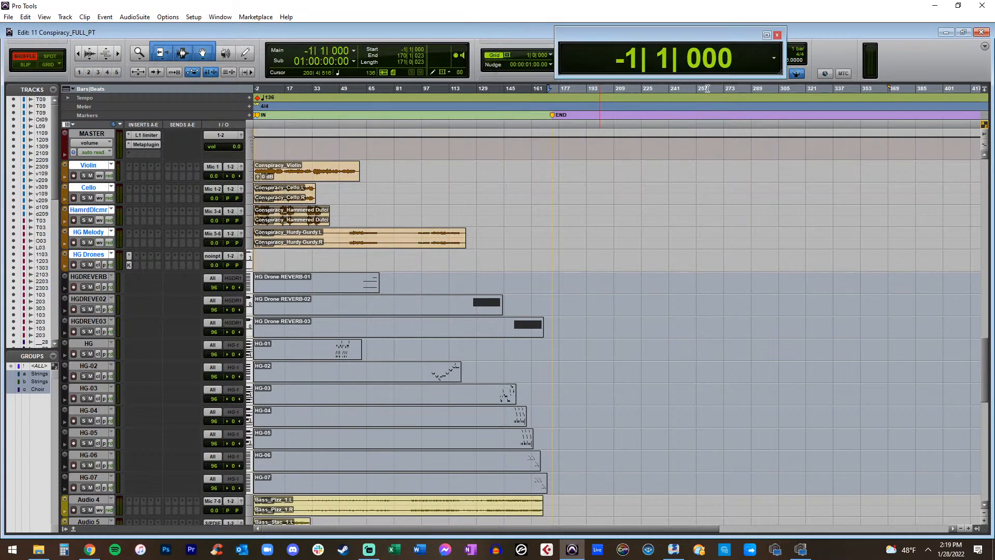
scroll(173, 254, down, 2)
scroll(173, 254, up, 2)
ctrl+click(86, 253)
click(86, 253)
Select the stem tracks Audio 4 through Audio 29 and mute them all together
scroll(86, 253, down, 3)
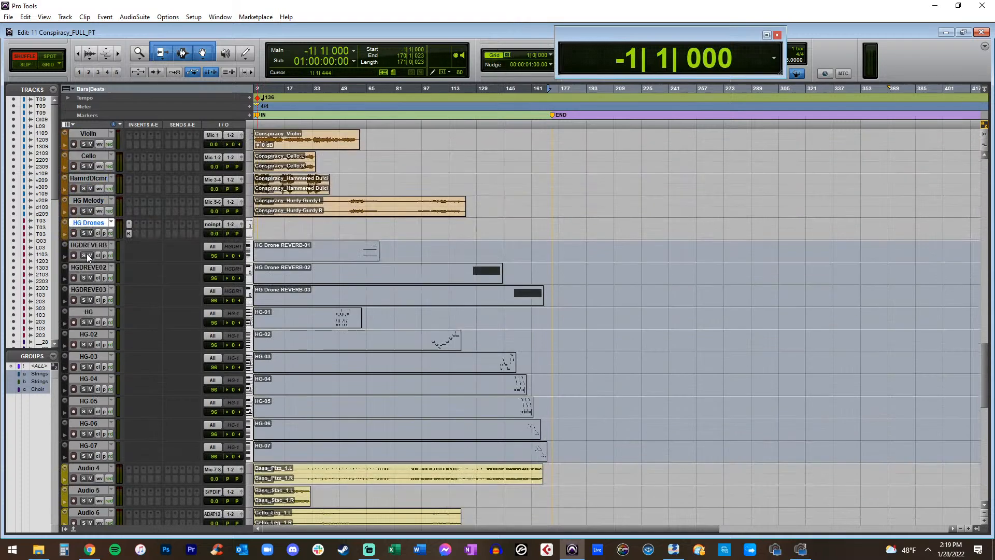
scroll(191, 215, down, 3)
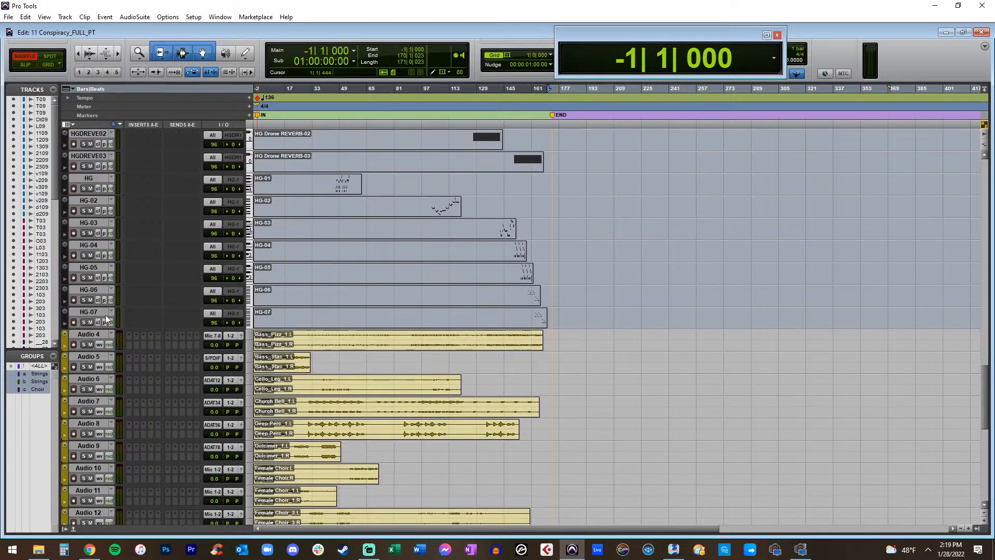
click(86, 335)
scroll(140, 259, down, 6)
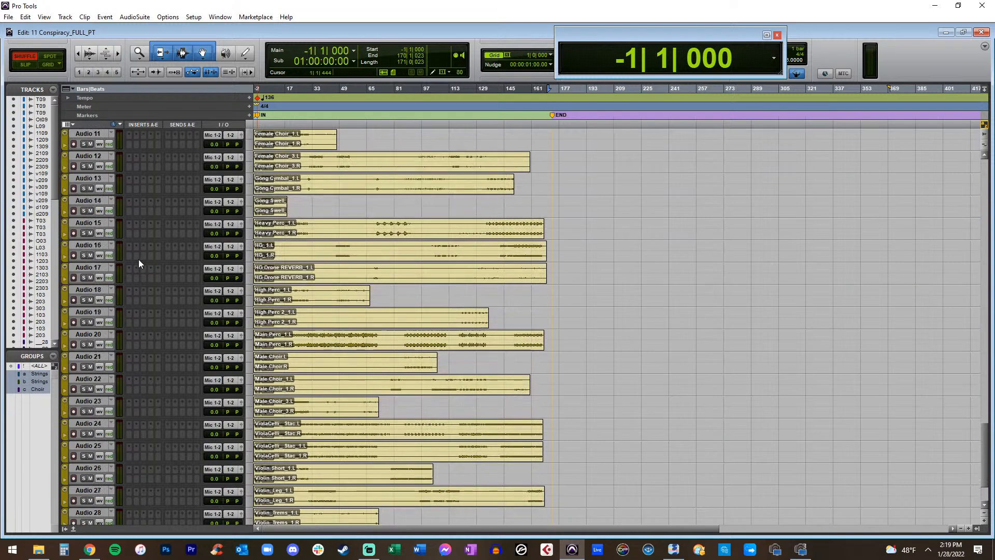
scroll(139, 260, down, 6)
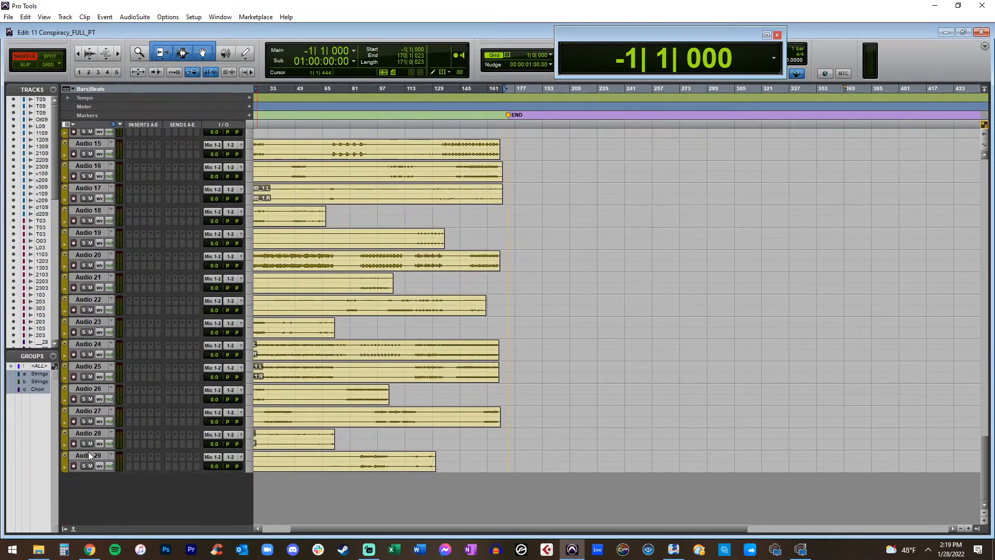
shift+click(89, 456)
alt+shift+click(90, 465)
scroll(139, 384, up, 12)
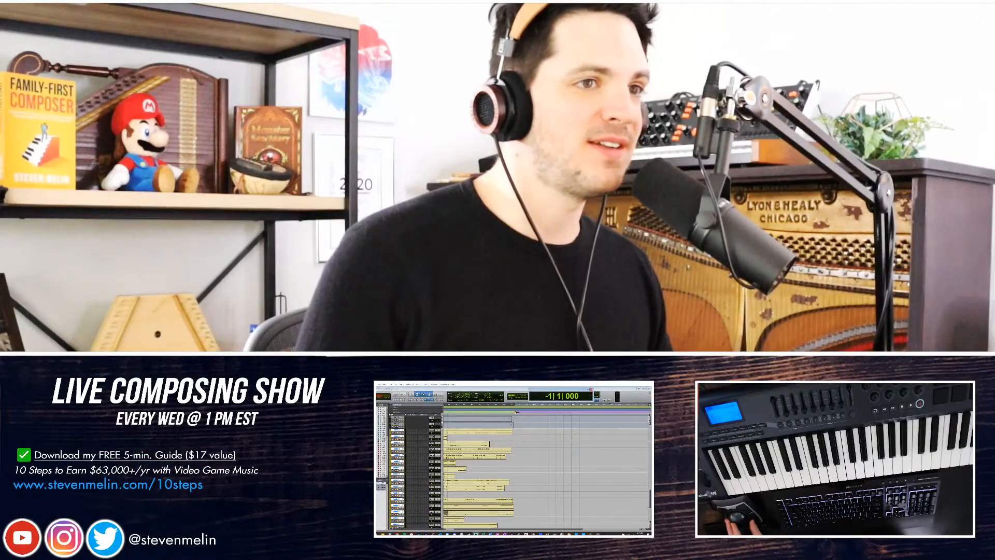
Zoom in on the timeline and place the edit cursor around bar 12 in the Bass_Pizz_1 stem
key(ctrl+])
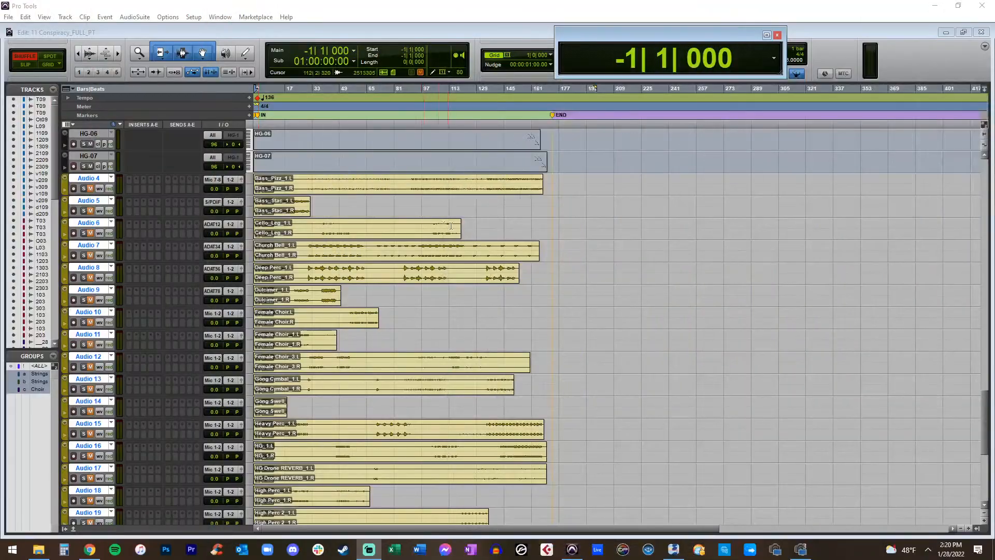
click(478, 202)
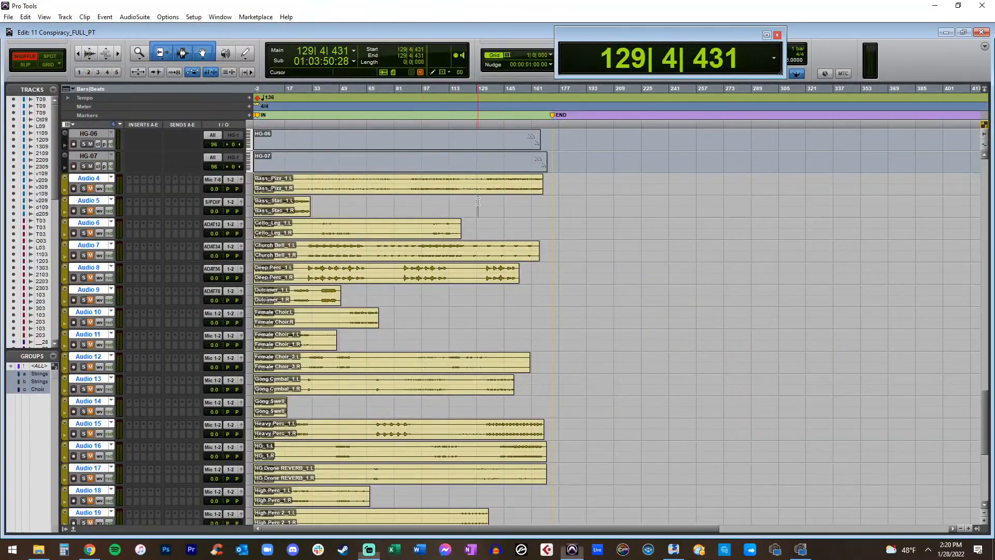
scroll(478, 201, up, 3)
key(t)
scroll(313, 268, left, 2)
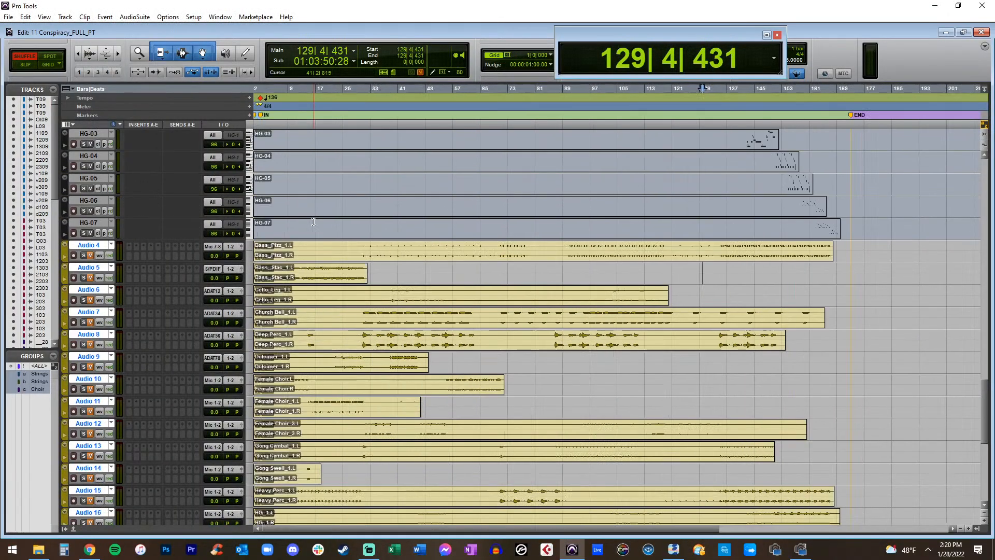
click(302, 251)
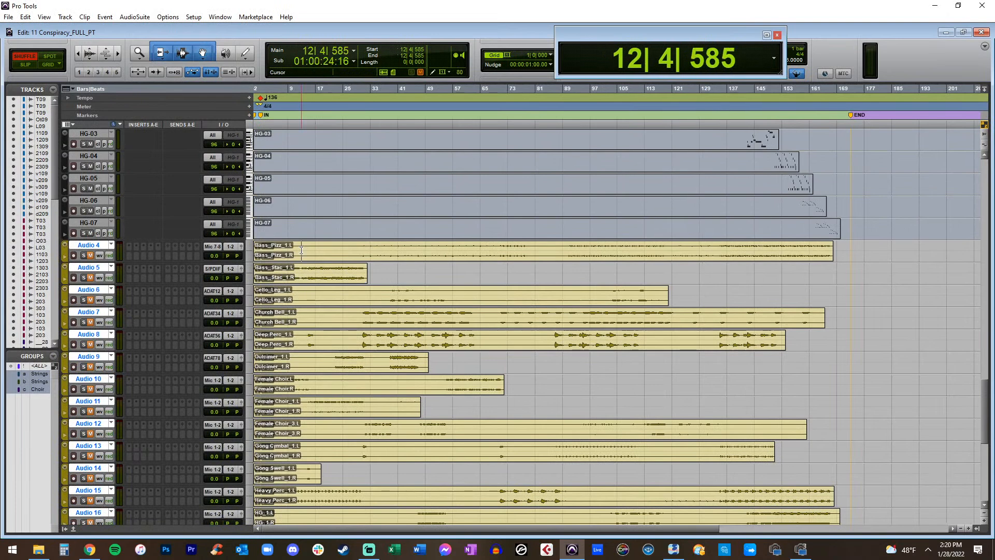
Switch to Slip mode and move the hurdy-gurdy stem tracks Audio 16 and Audio 17 directly below the HG Drones track
click(16, 64)
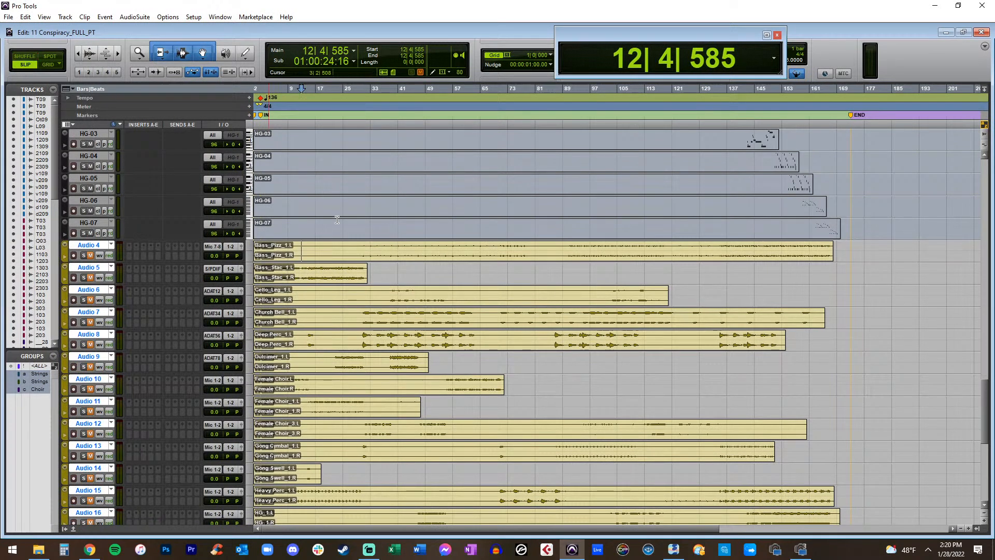
click(384, 261)
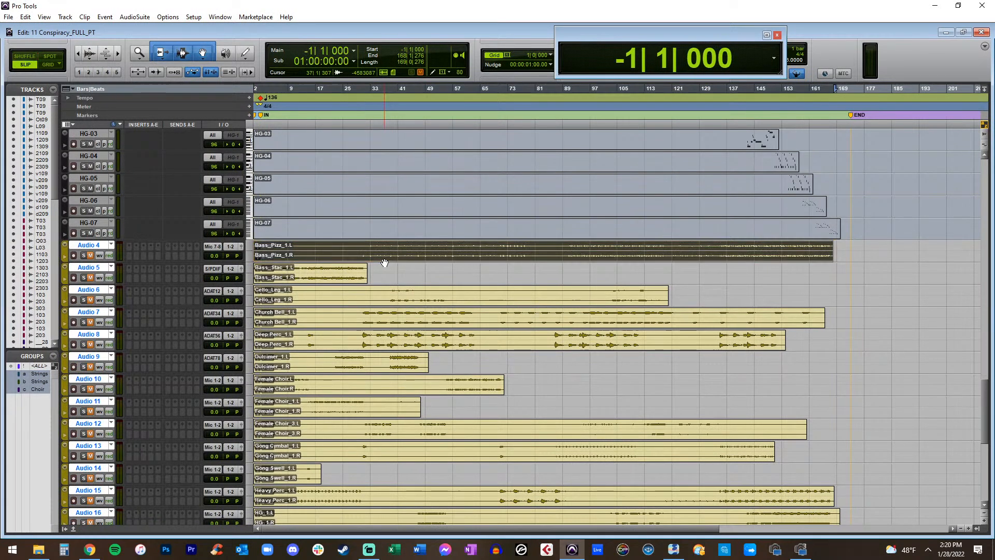
scroll(198, 263, down, 6)
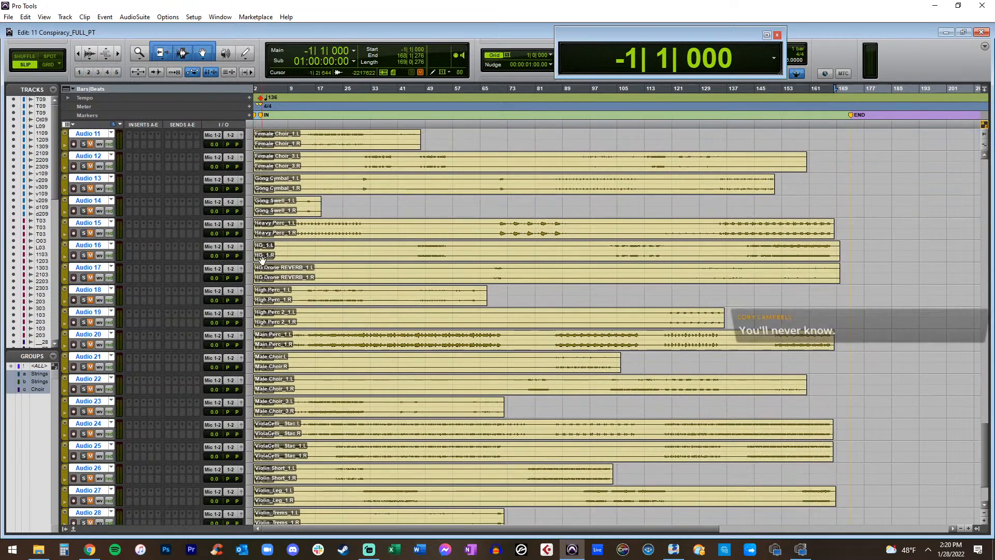
click(317, 282)
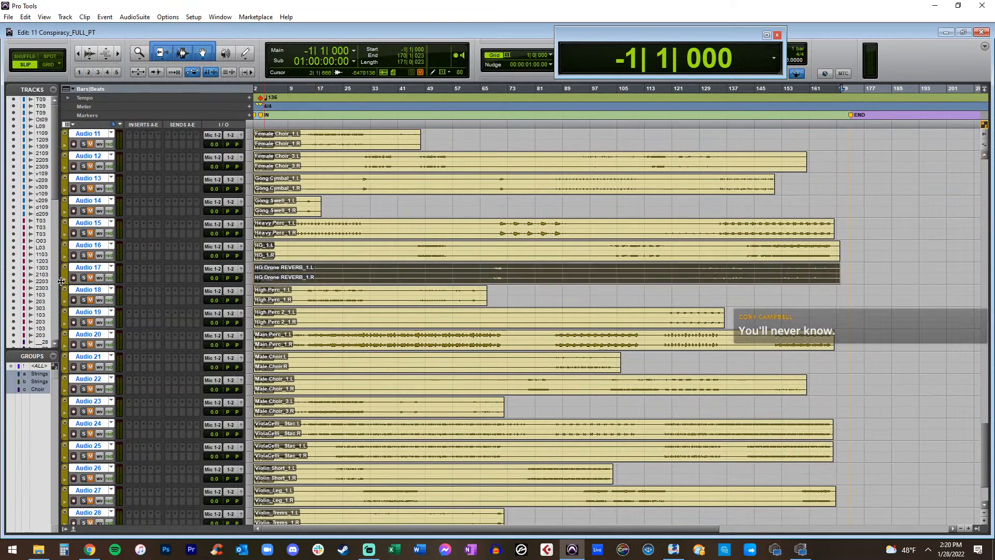
ctrl+click(89, 246)
click(89, 247)
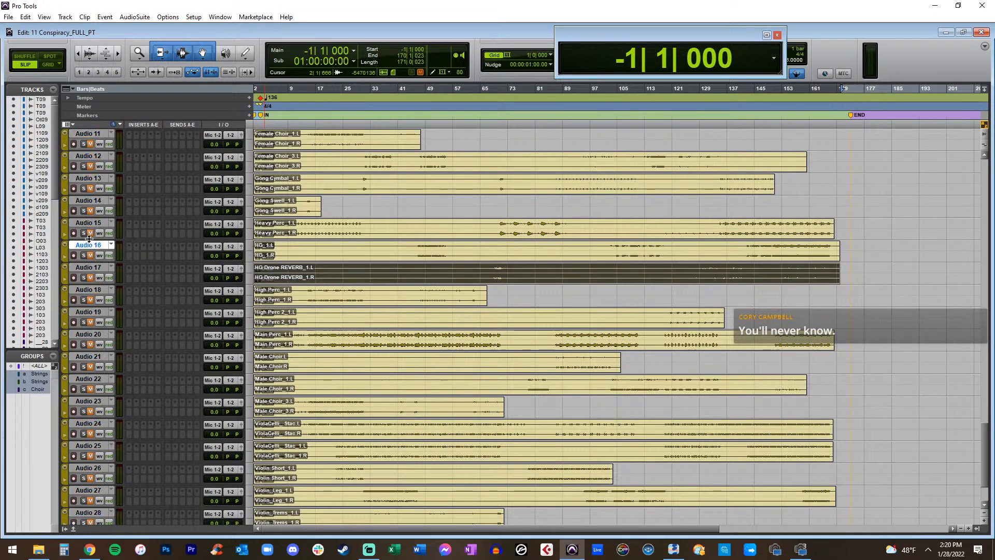
shift+click(89, 267)
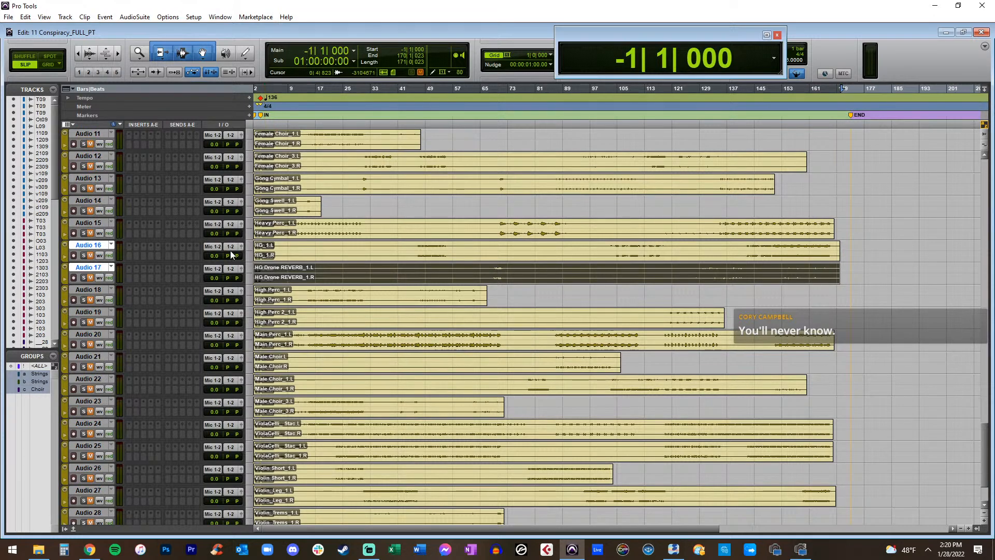
drag(104, 247, 153, 192)
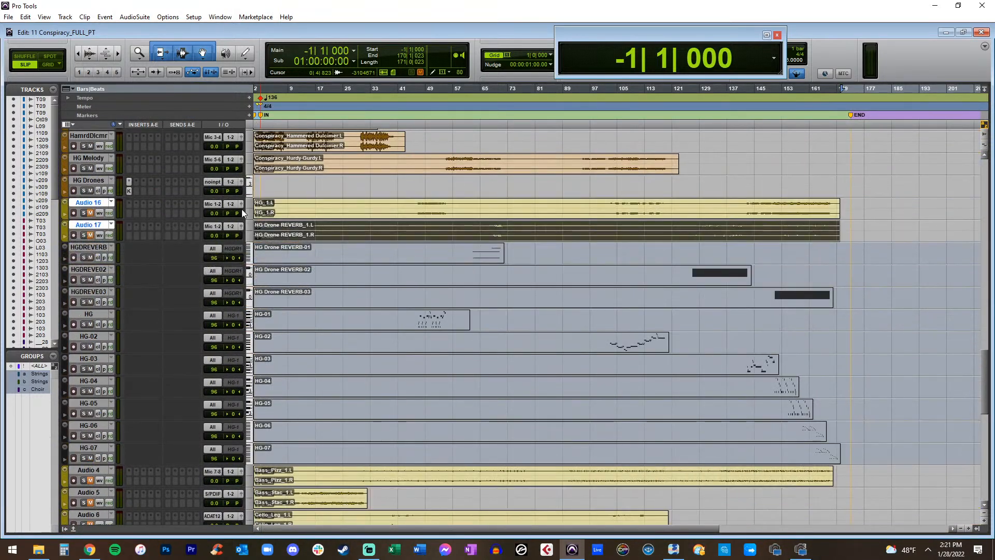
Solo and unmute Audio 16 and Audio 17, and enlarge the audio waveform display
key(ctrl+bracketright)
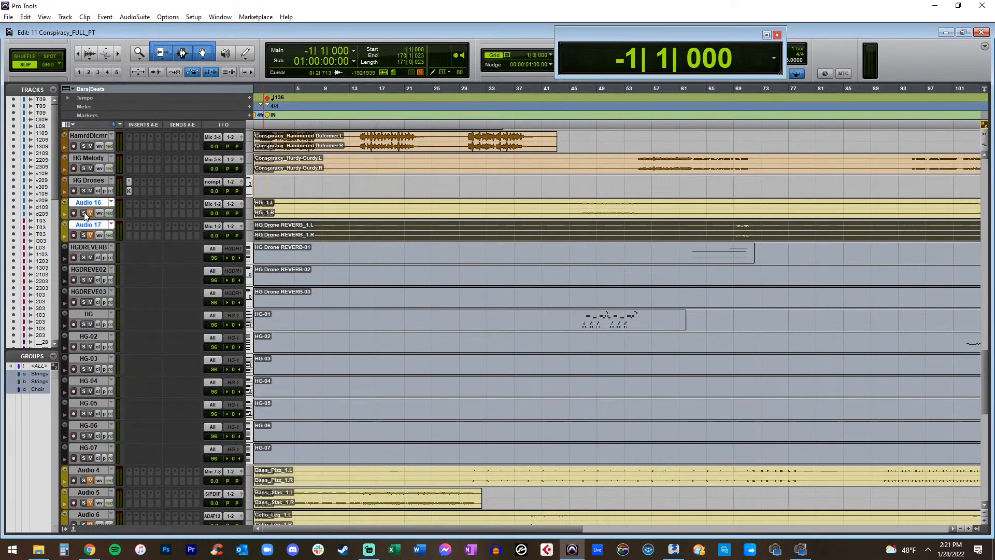
click(85, 235)
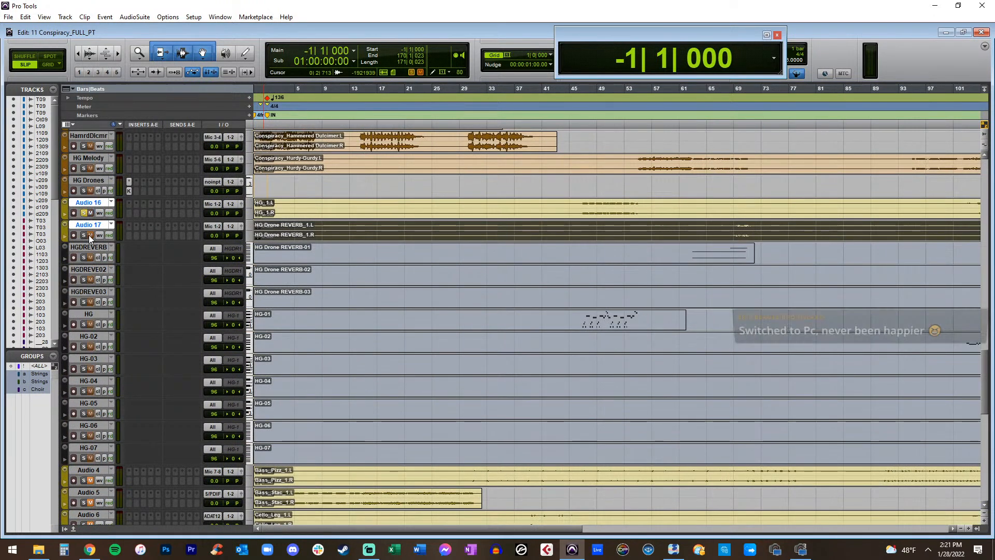
key(ctrl+alt+])
key(ctrl+alt+])
key(ctrl+alt+])
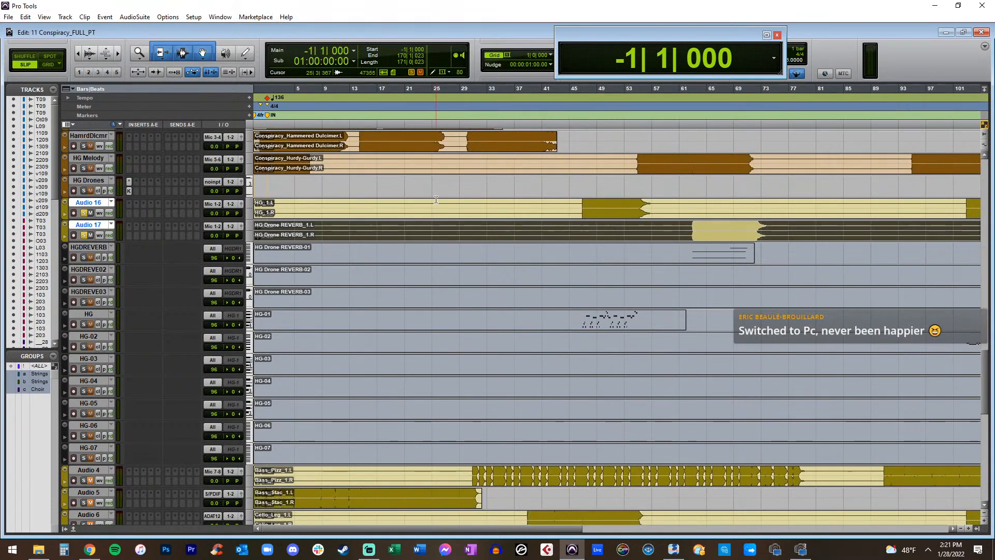
Play the Audio 16 stem from just before its first hurdy-gurdy entry, around bar 46
scroll(436, 200, right, 5)
click(508, 222)
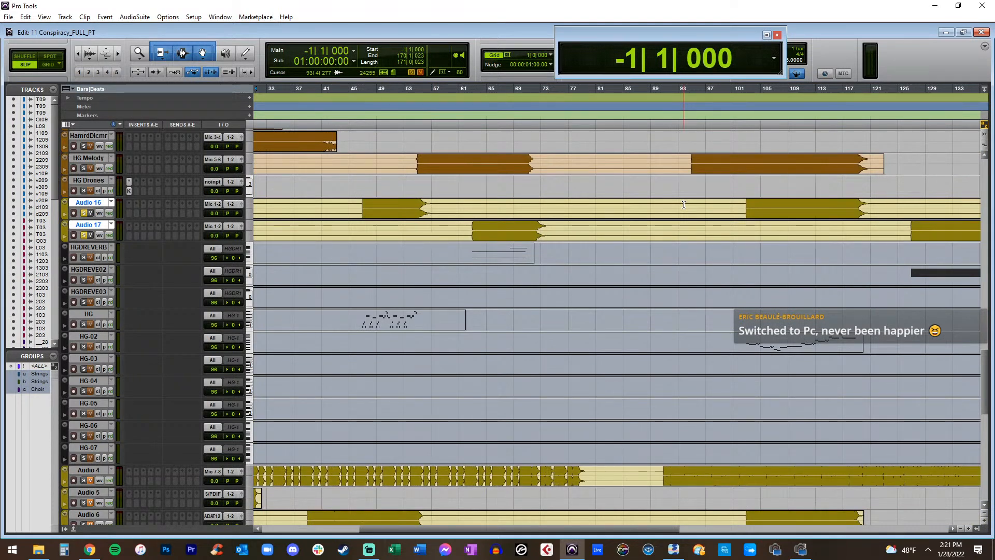
click(361, 205)
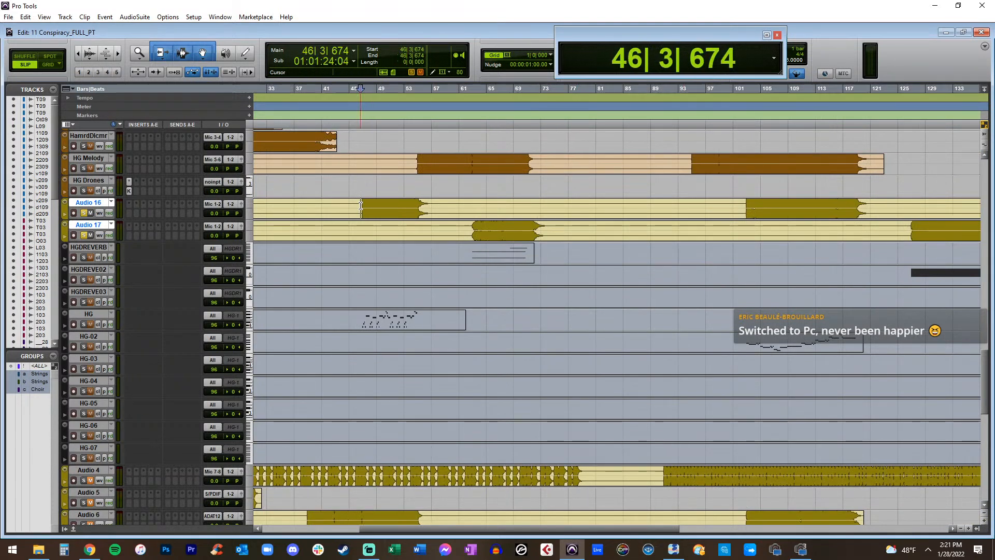
key(space)
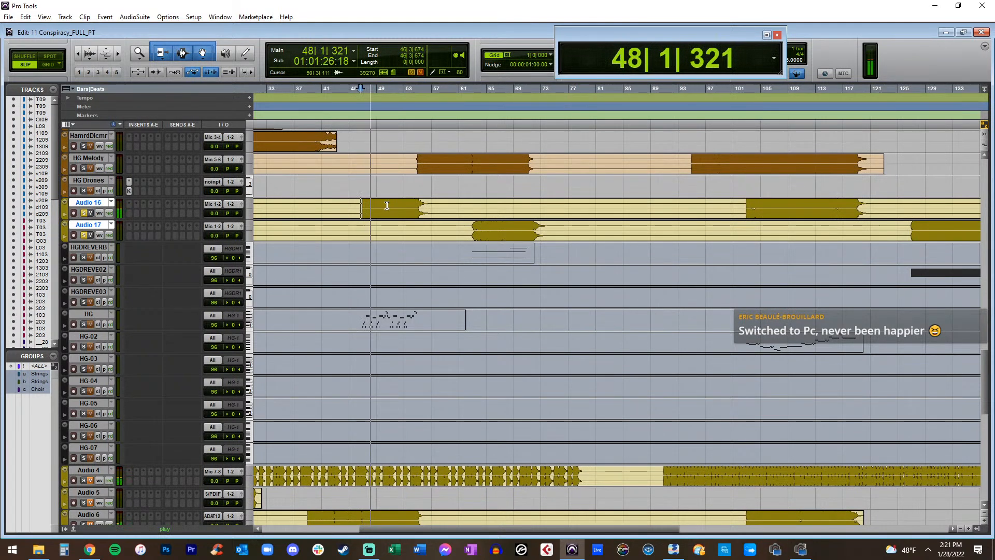
key(ctrl+])
key(ctrl+])
key(space)
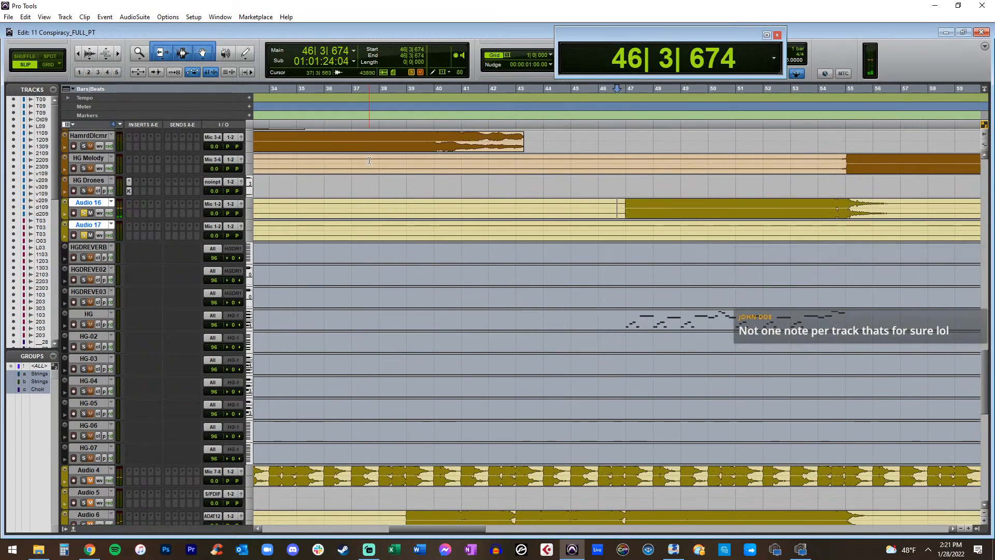
In Grid mode, move the HG Melody audio beginning at bar 55 so that it starts at bar 47
key(F3)
click(845, 161)
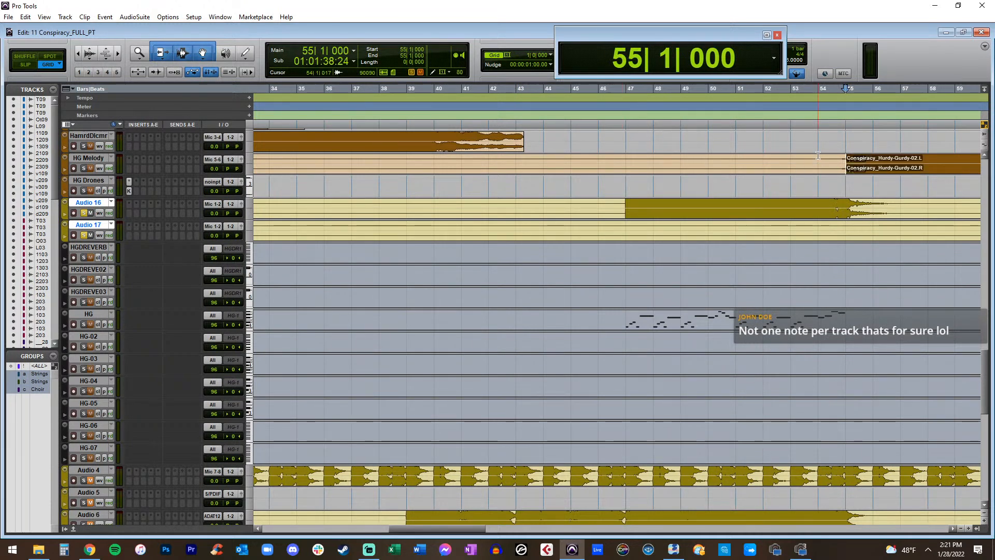
drag(837, 168, 647, 166)
scroll(674, 196, right, 10)
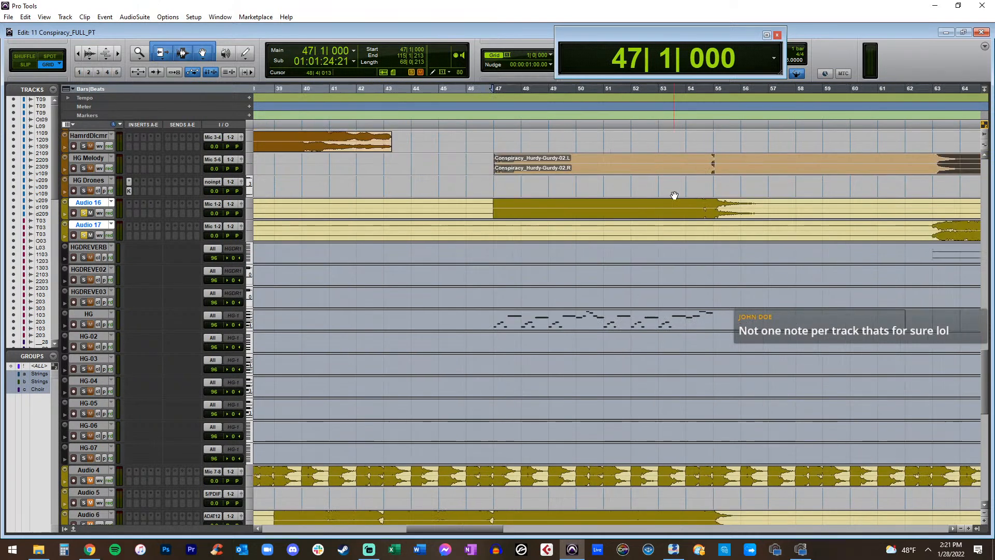
scroll(674, 196, left, 4)
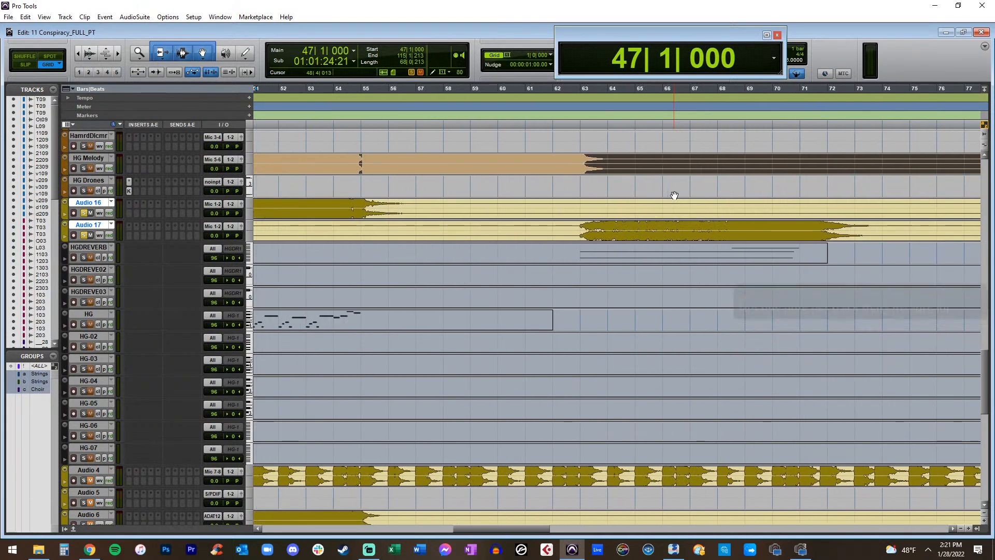
Split the HG Melody clip at bar 55 and move the remaining part to start at bar 63
click(360, 163)
click(362, 156)
key(ctrl+e)
click(614, 169)
drag(614, 181, 614, 182)
scroll(549, 195, right, 5)
scroll(549, 196, left, 5)
key(alt+a)
scroll(550, 197, up, 3)
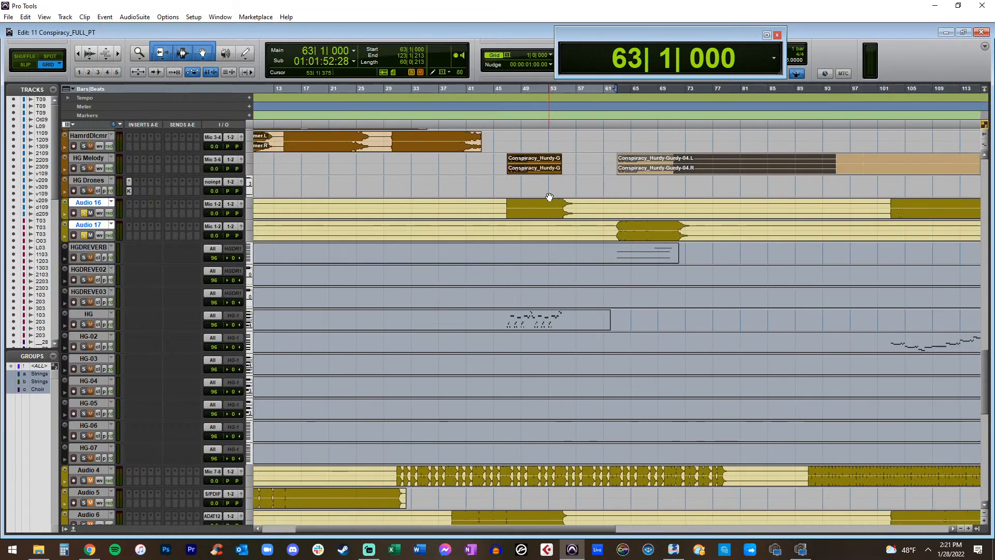
Split the HG Melody clip at bar 95 and move the last part to start at bar 103
scroll(557, 177, right, 3)
click(572, 162)
key(ctrl+e)
drag(578, 162, 647, 172)
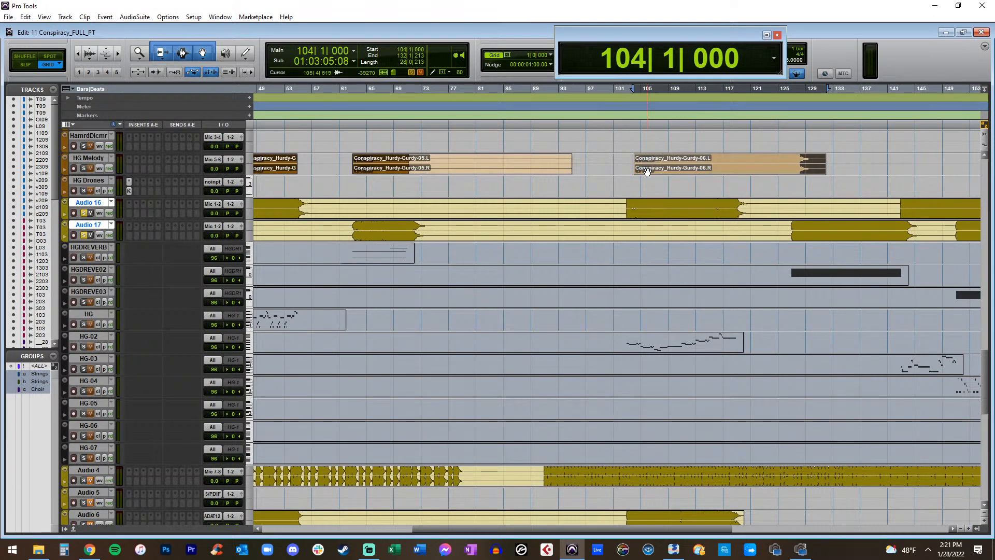
scroll(633, 161, up, 3)
drag(637, 164, 582, 164)
scroll(581, 165, down, 3)
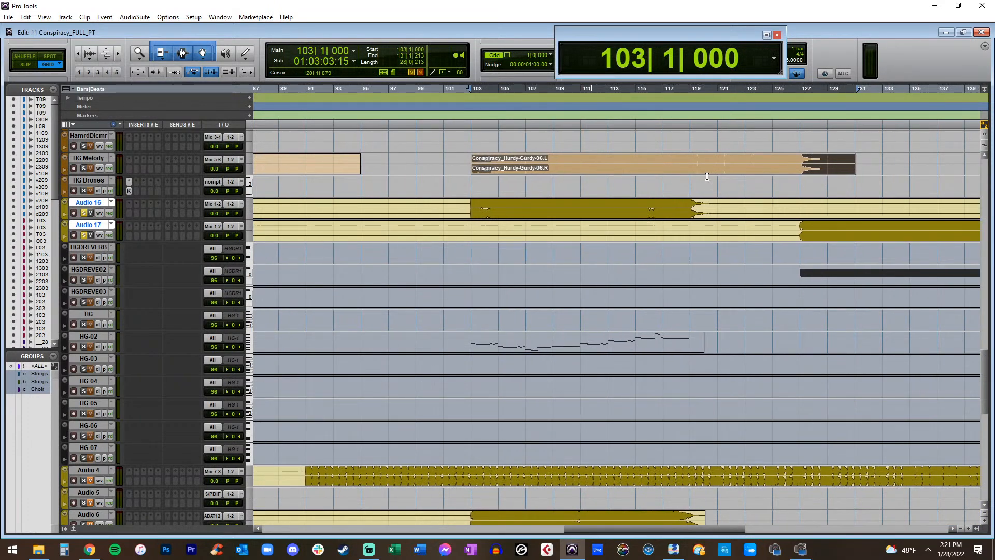
Inspect the moved HG Melody clip around bars 107 and 119 against Audio 16, and play from bar 119
scroll(688, 167, up, 3)
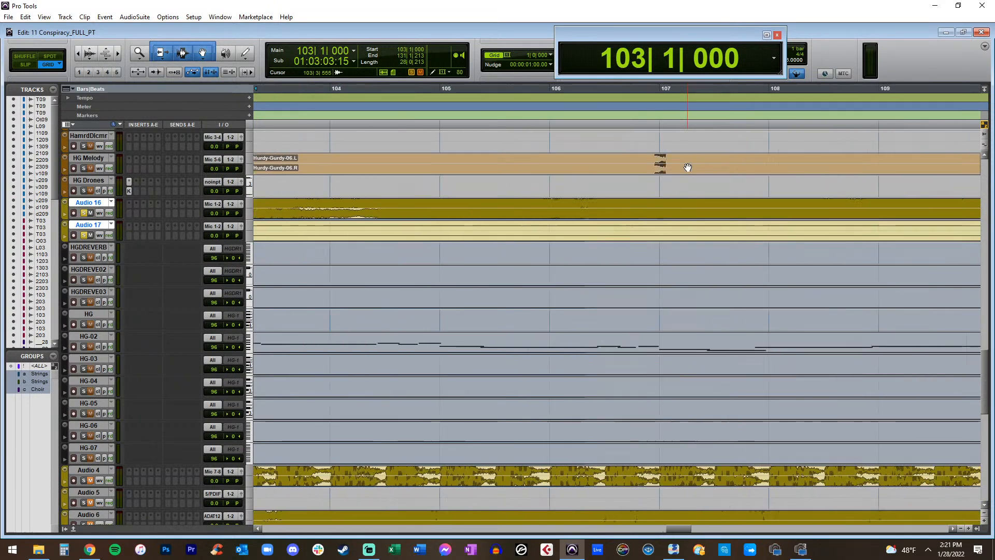
click(680, 160)
scroll(680, 161, down, 3)
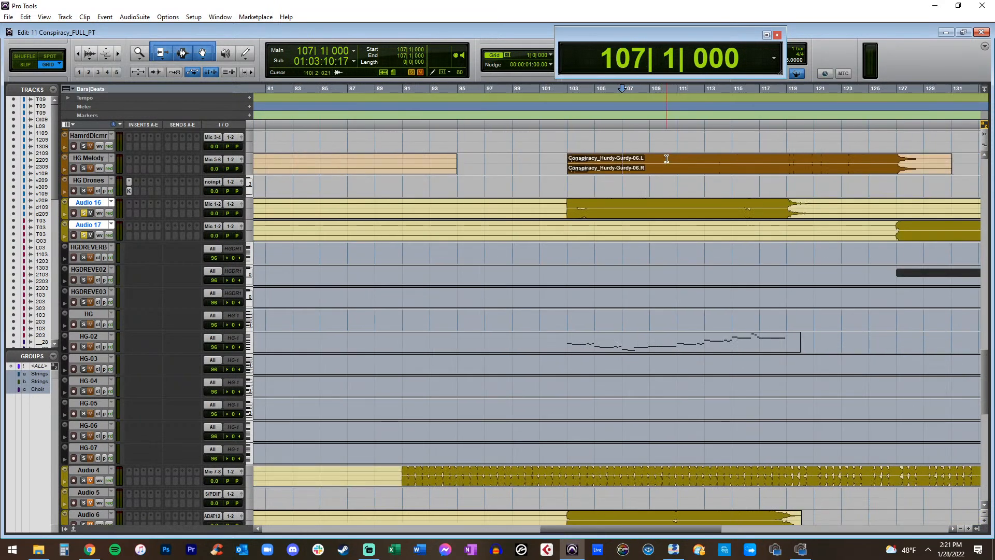
click(793, 159)
scroll(793, 159, up, 5)
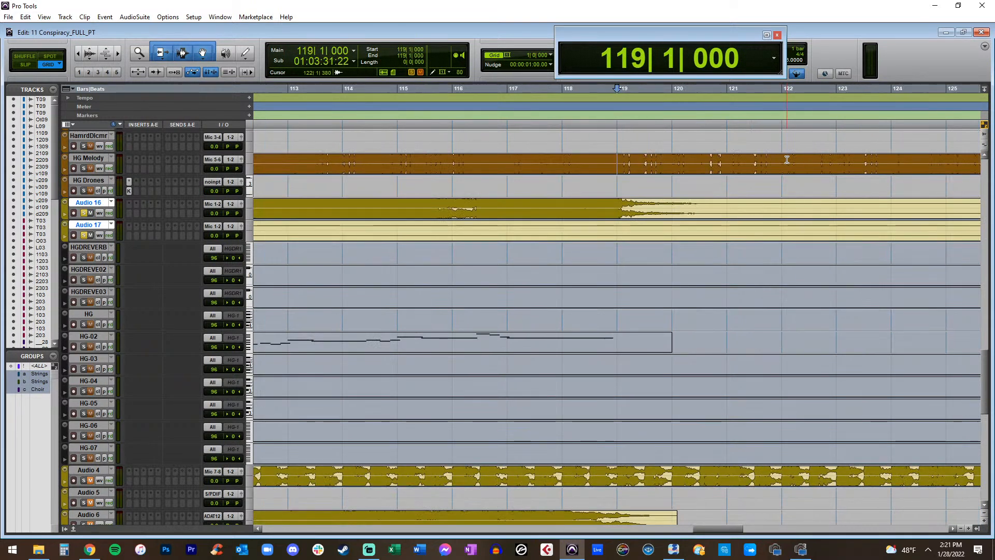
key(space)
key(space)
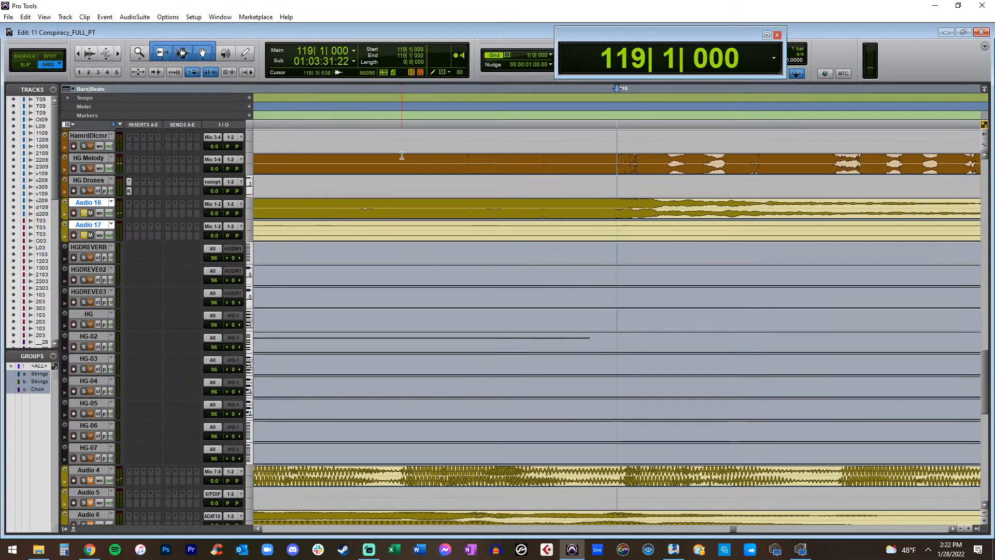
Play from bar 114 and solo the HG Melody track alongside the stems to compare their alignment
scroll(402, 155, down, 5)
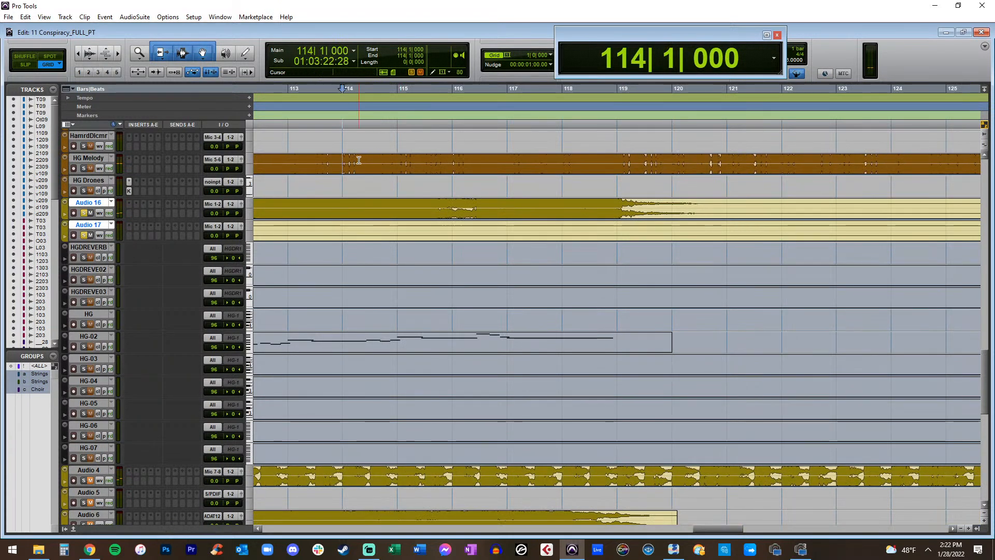
key(space)
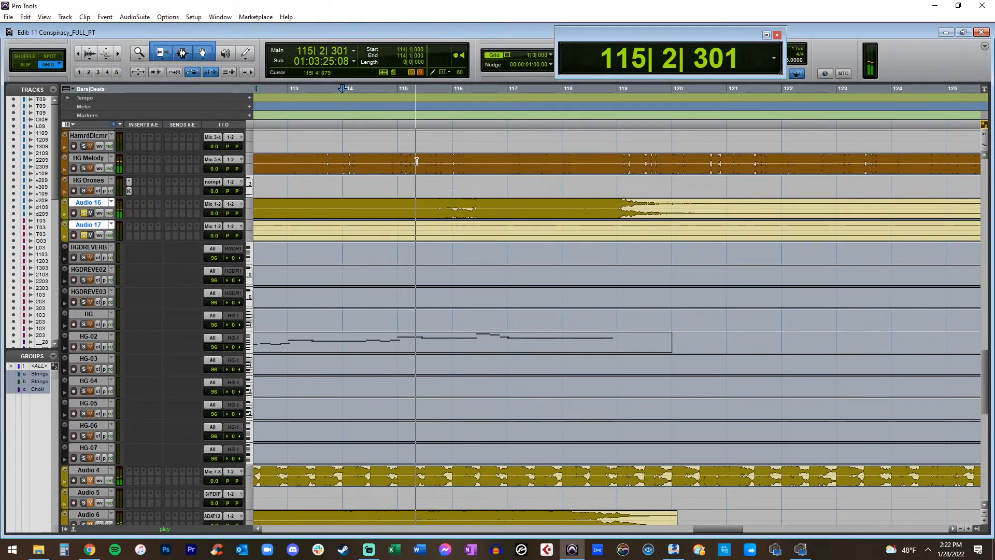
key(space)
key(space)
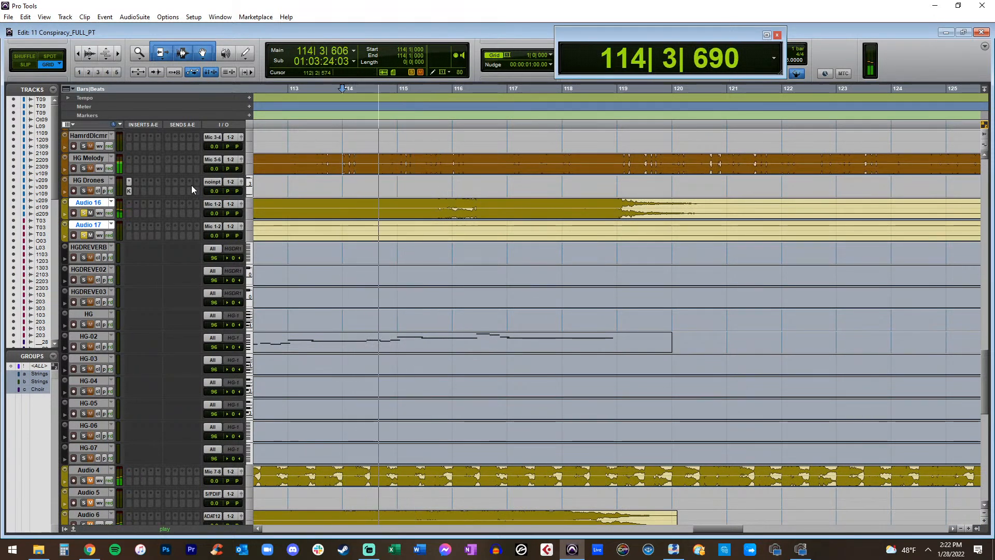
click(85, 167)
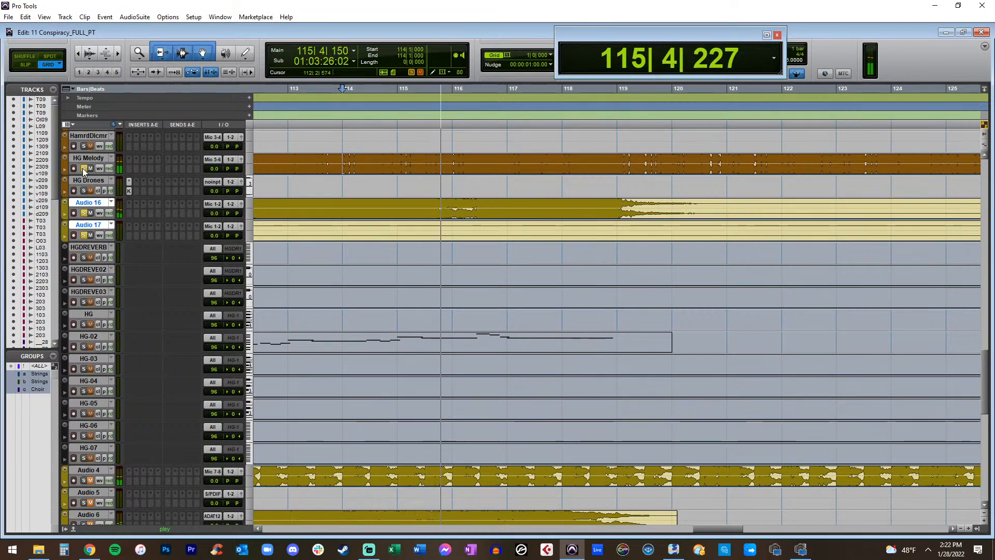
key(r)
key(r)
key(r)
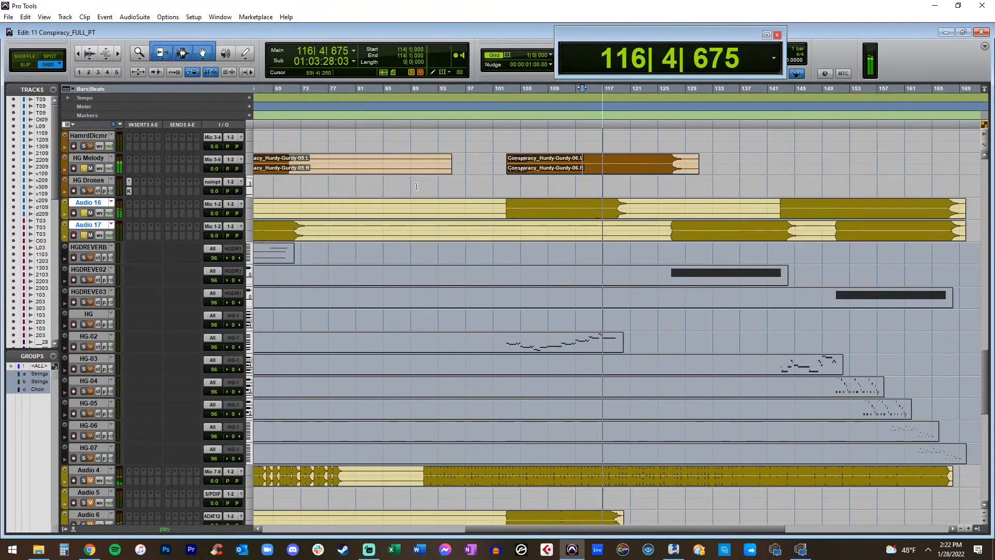
key(t)
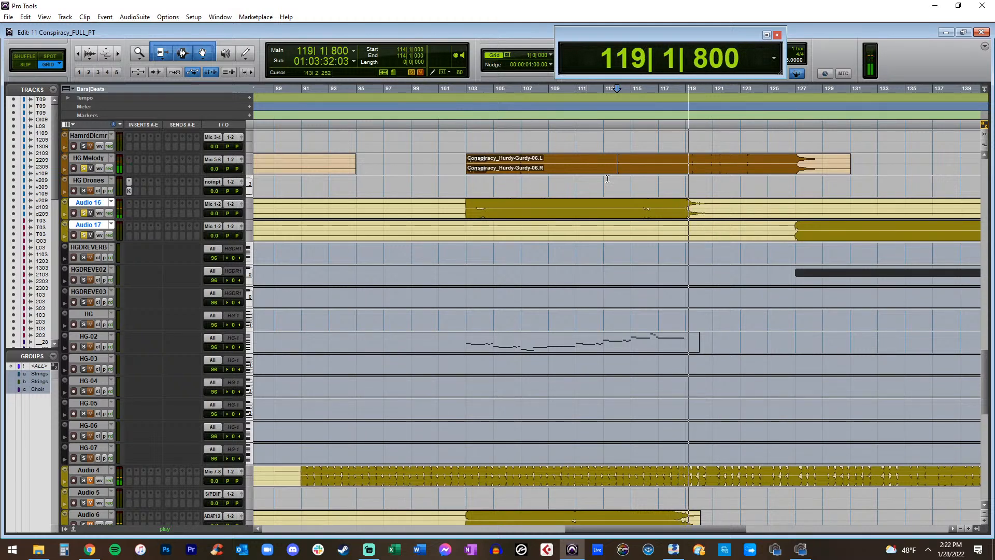
scroll(608, 179, right, 6)
key(space)
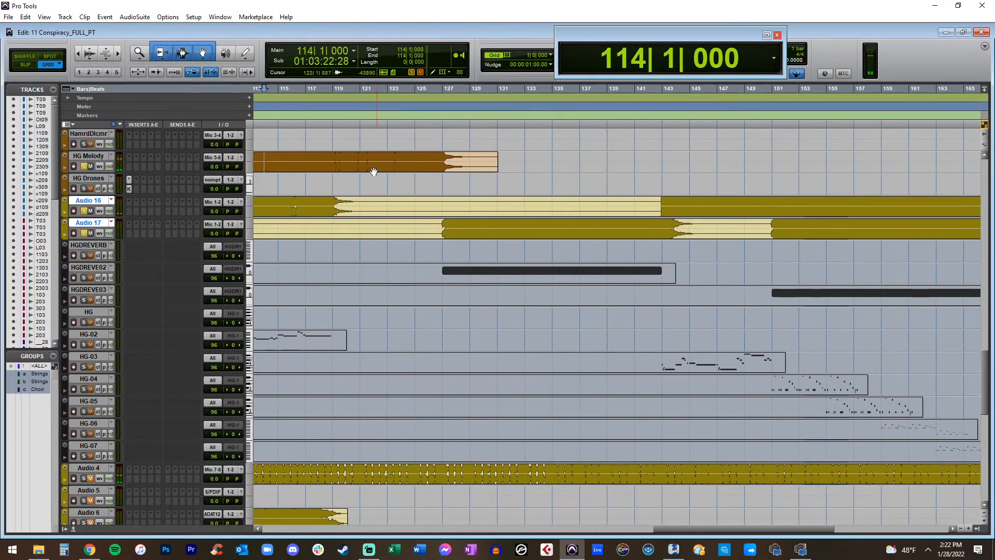
Play from bar 126 to check the Audio 17 drone entry near the end of the HG Melody clip
key(ctrl+bracketleft)
key(ctrl+bracketleft)
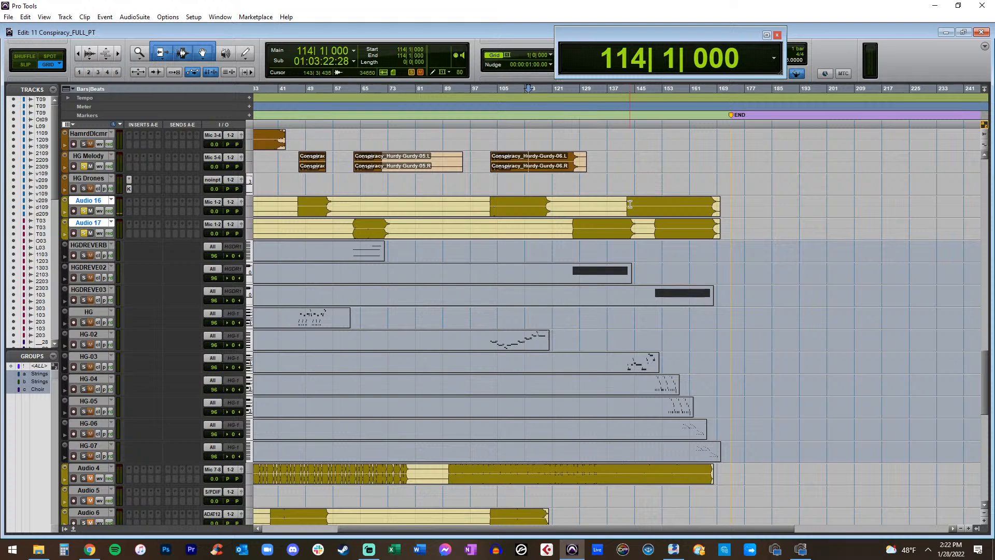
click(566, 203)
key(ctrl+bracketright)
key(ctrl+bracketright)
key(space)
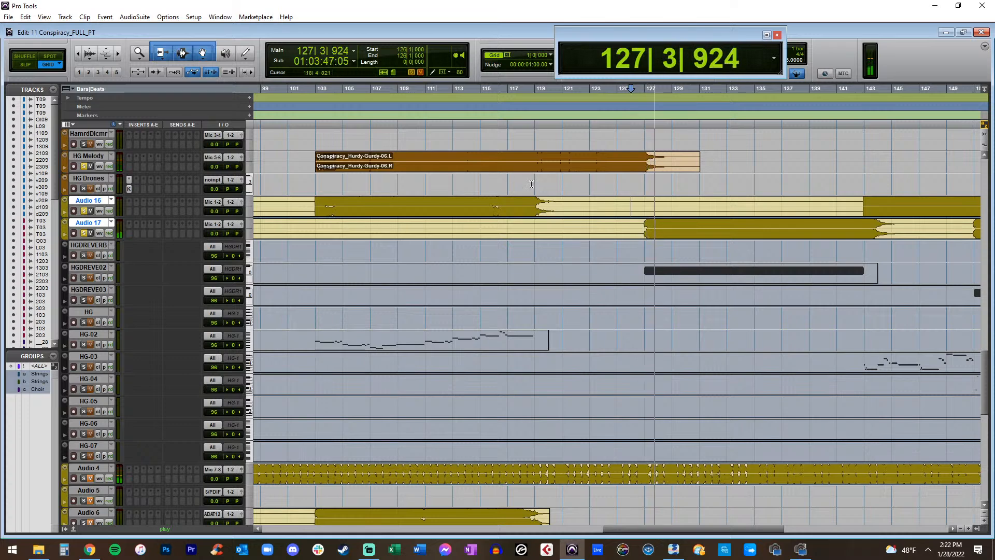
key(ctrl+bracketleft)
key(ctrl+bracketleft)
key(space)
Play from bar 142 to check the final hurdy-gurdy entry in Audio 16
click(677, 202)
key(space)
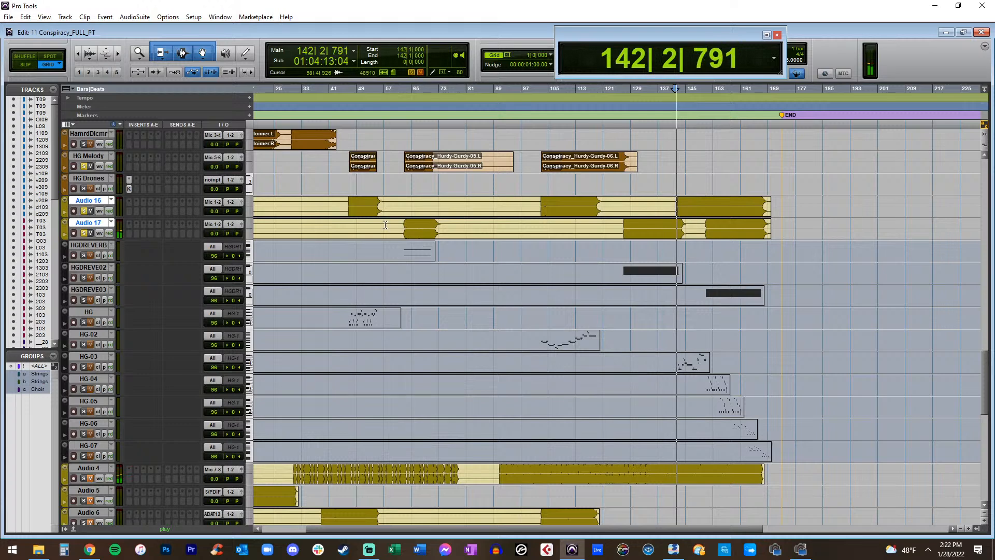
key(ctrl+bracketleft)
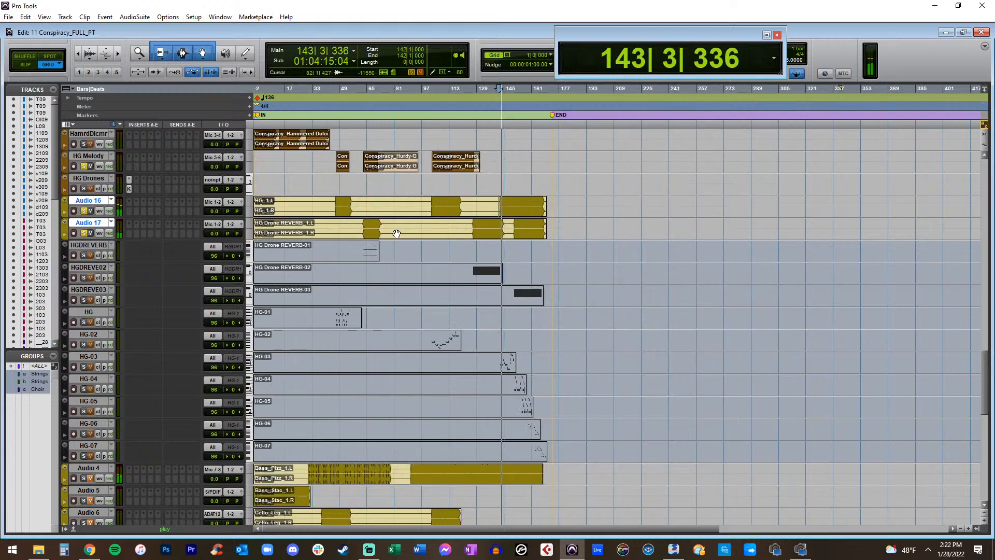
Examine the Audio 16 and Audio 17 drone and melody entries around bars 142 to 151 during playback
key(ctrl+bracketright)
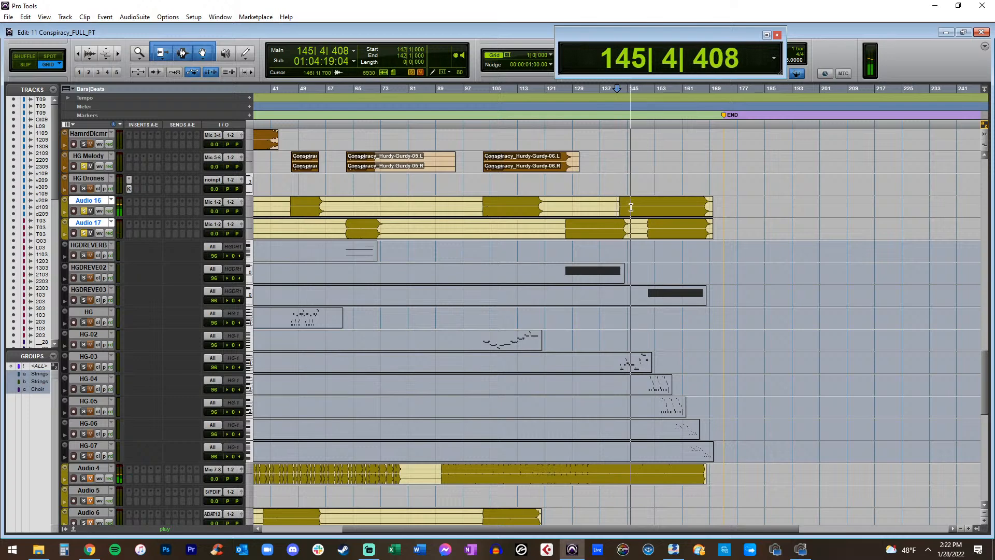
key(ctrl+bracketright)
key(ctrl+bracketleft)
key(ctrl+bracketright)
key(ctrl+bracketleft)
key(ctrl+bracketleft)
key(space)
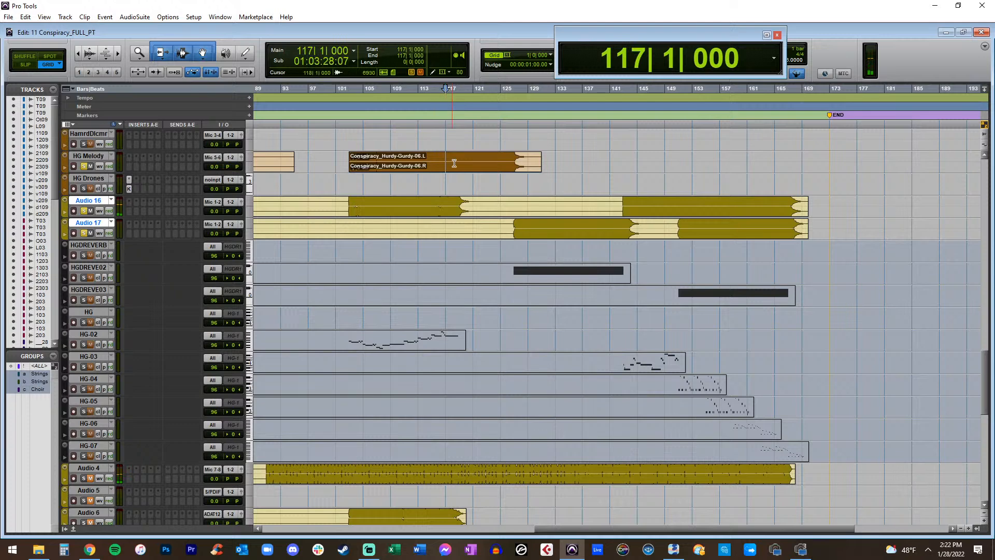
Play from bar 117 to compare the HG Melody clip with the end of the Audio 16 phrase
key(space)
key(ctrl+bracketright)
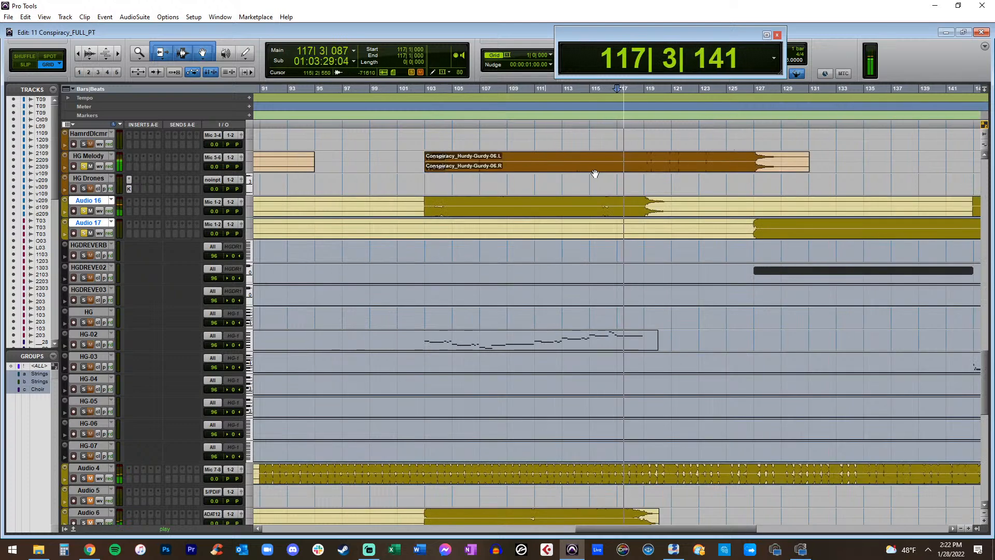
key(ctrl+bracketleft)
key(ctrl+bracketleft)
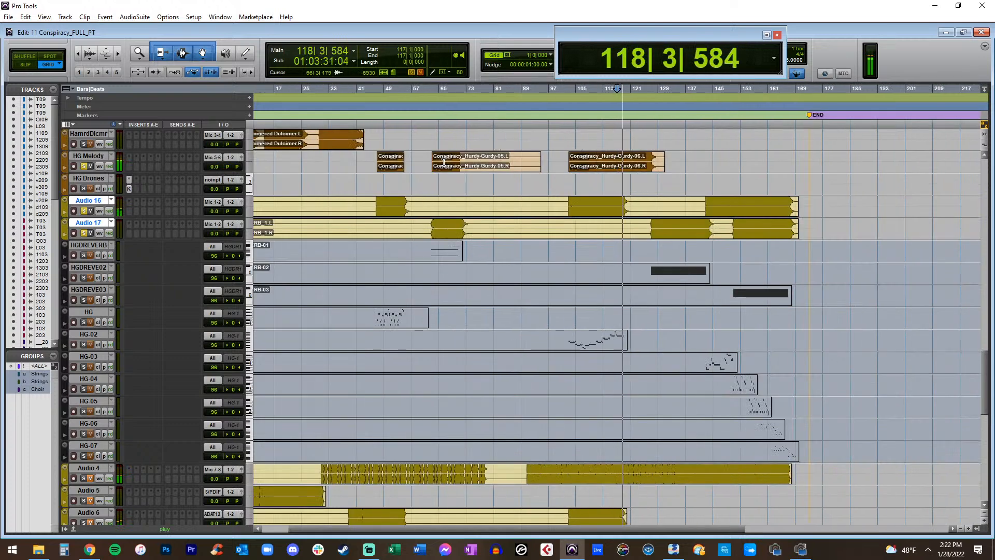
Play from bar 151 to check the last Audio 17 drone entry against the HGDREVE03 MIDI
click(735, 226)
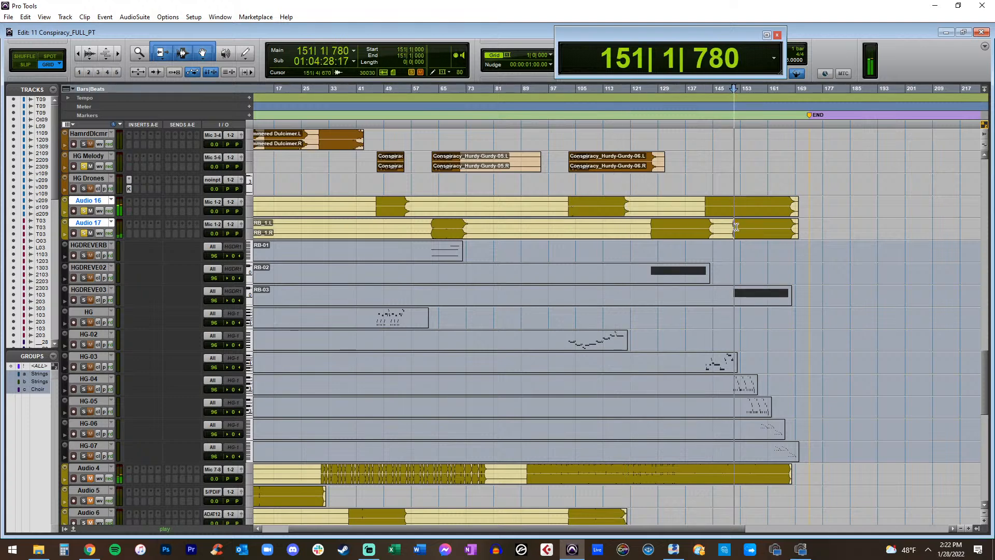
key(ctrl+bracketright)
key(ctrl+bracketright)
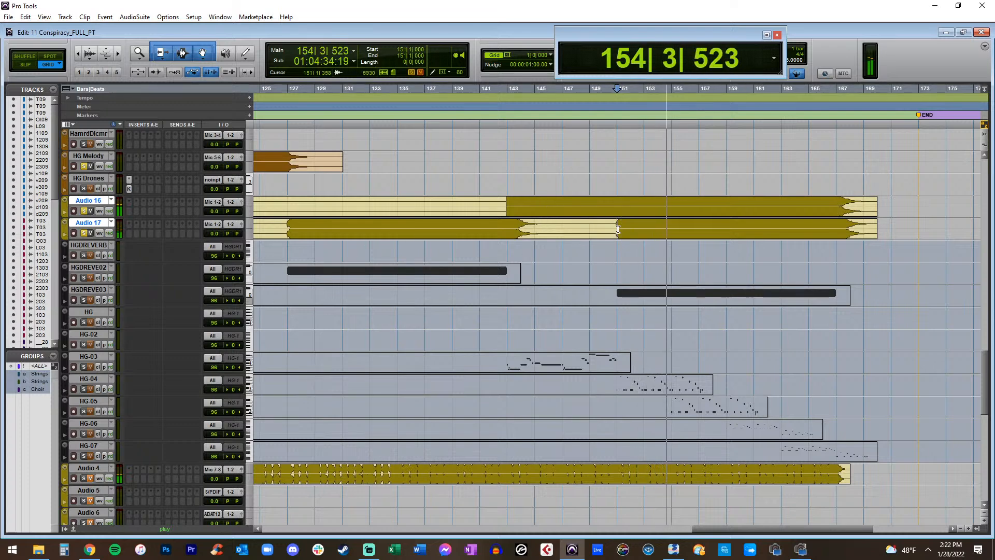
key(ctrl+bracketleft)
key(ctrl+bracketleft)
key(ctrl+bracketleft)
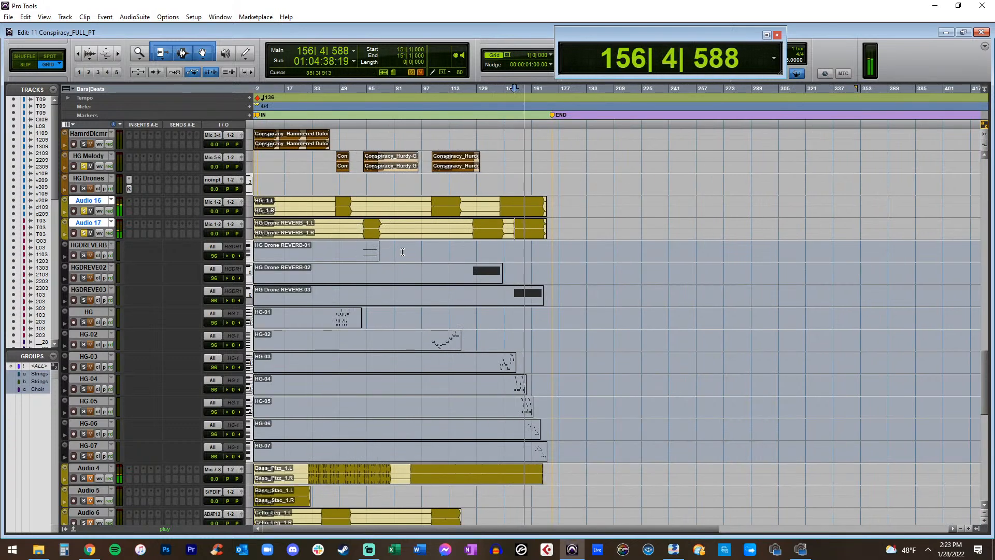
key(space)
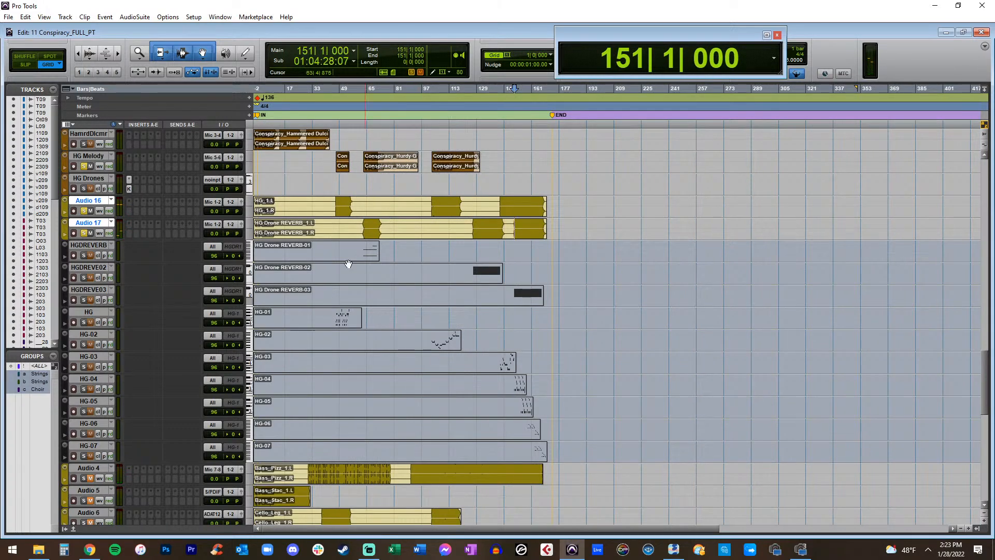
Split the HGDREVE02 MIDI clip at bar 127 and the HGDREVE03 MIDI clip at bar 151
click(473, 265)
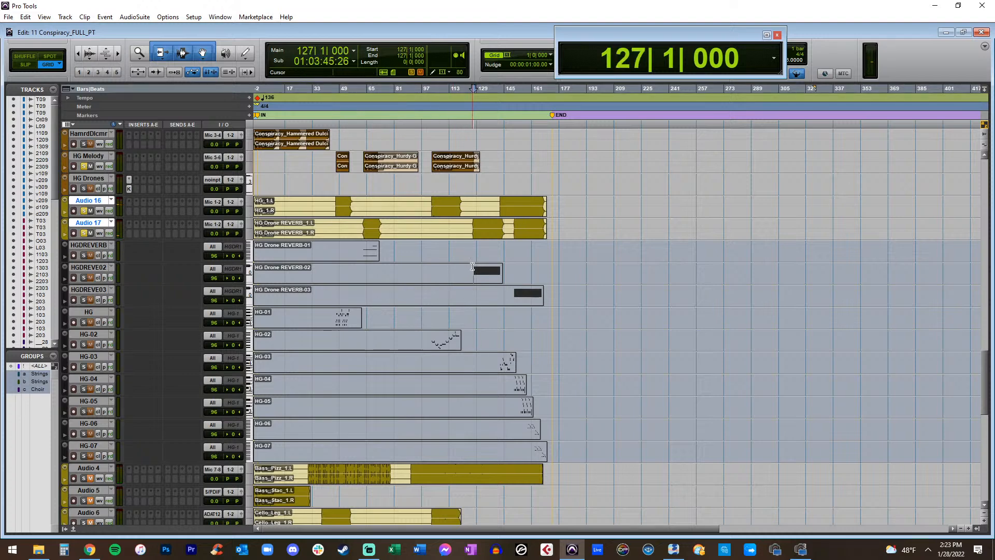
key(ctrl+bracketright)
key(ctrl+bracketright)
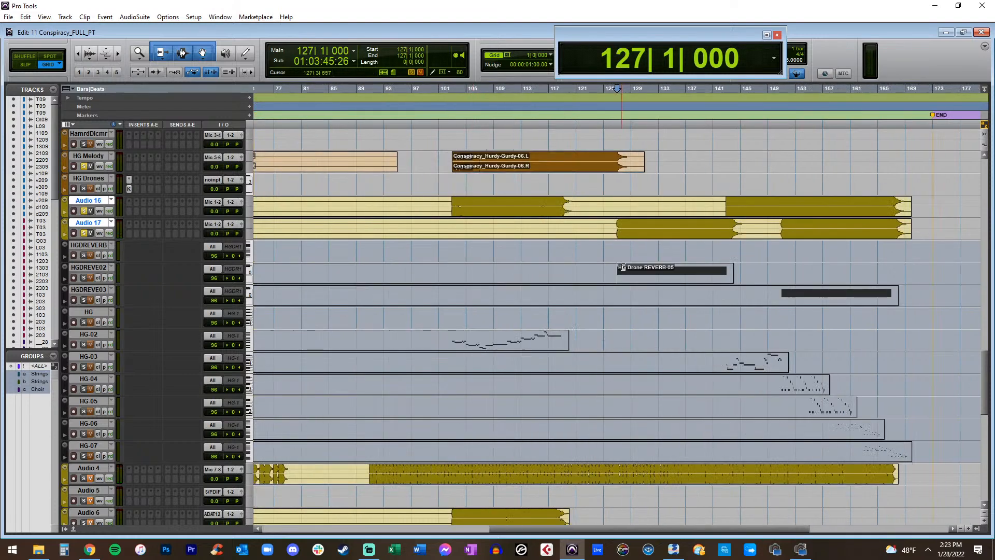
click(782, 292)
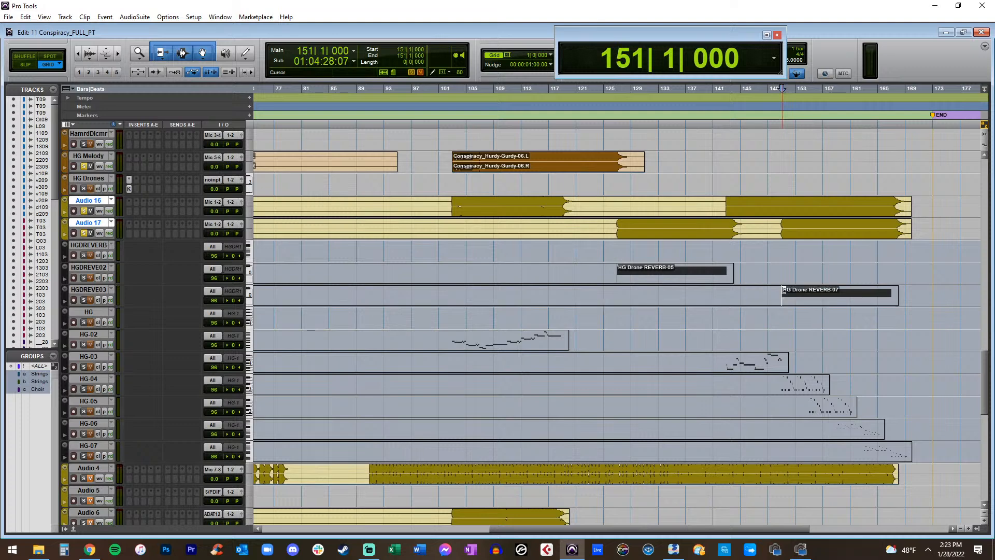
Move the split bar 151 drone clip from HGDREVE03 onto HGDREVE02, and select the remaining HGDREVE03 clip back to the session start
drag(794, 299, 798, 284)
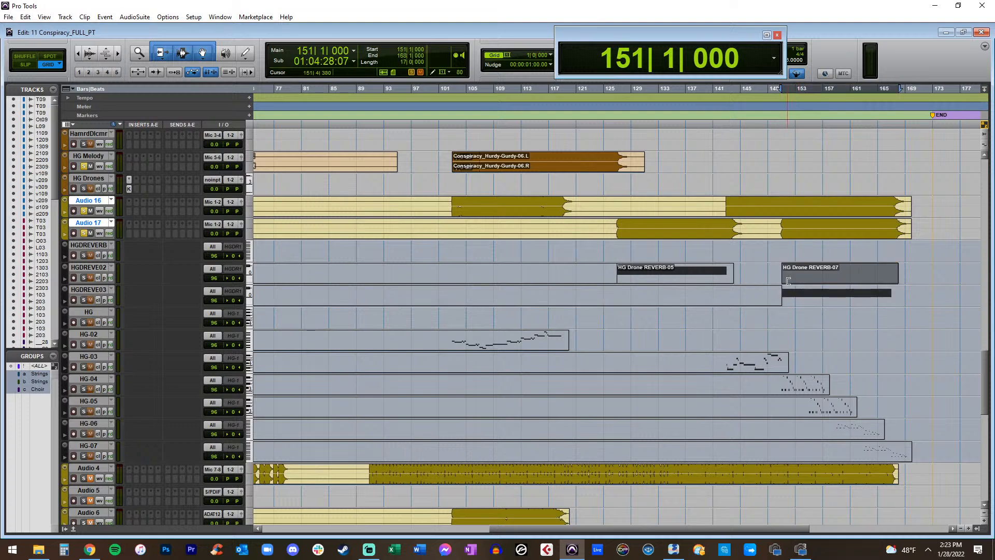
key(shift+Return)
key(ctrl+bracketleft)
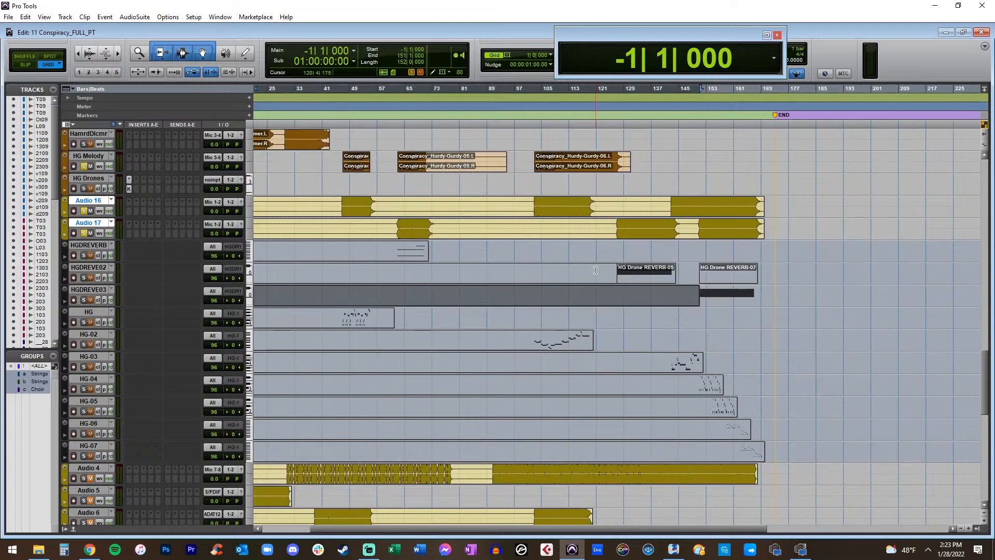
Play from bar 62 to check the first drone entry in Audio 17
click(396, 227)
key(ctrl+bracketright)
key(space)
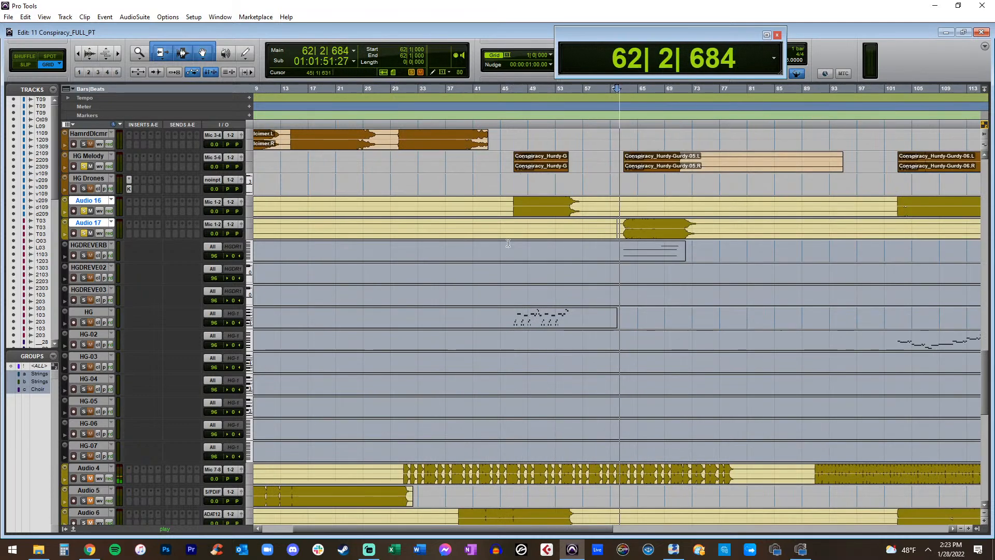
key(space)
Split the HGDREVERB MIDI clip at bar 63 and move the resulting nine-bar drone clip onto HGDREVE02
click(625, 242)
key(space)
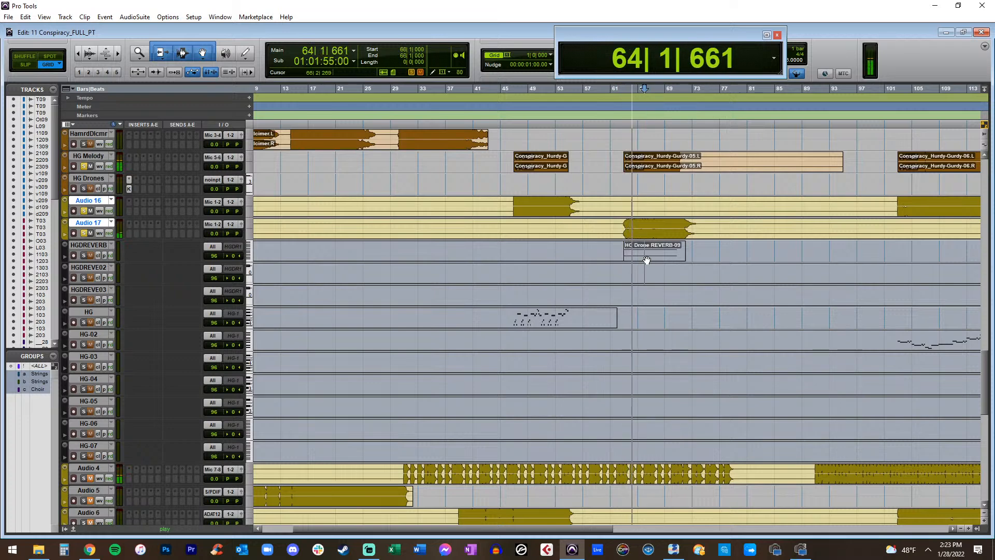
key(ctrl+bracketleft)
drag(487, 251, 488, 267)
click(798, 305)
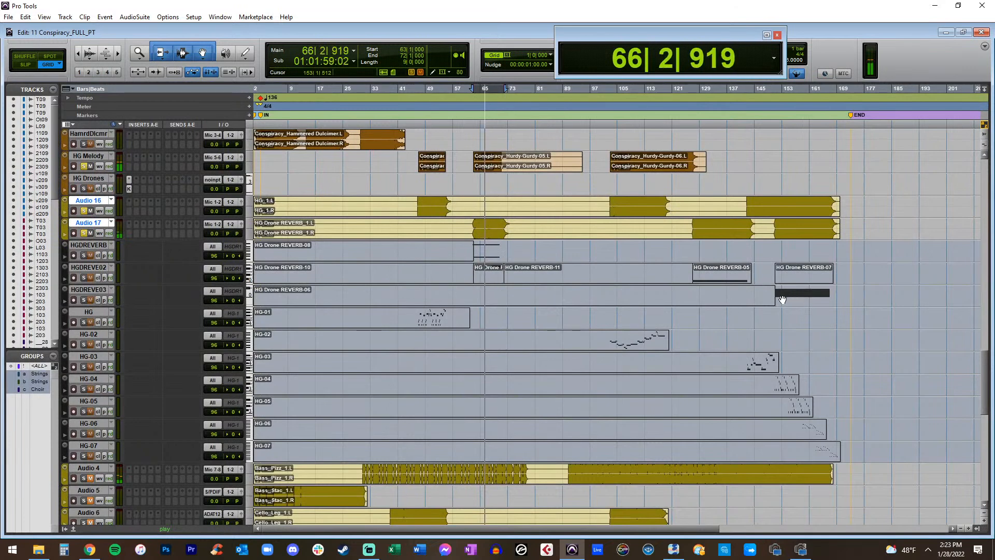
Extend the HGDREVE03 clip to bar 174 and move its section from bar 145 onward up to the HGDREVE02 track
drag(774, 299, 854, 295)
click(766, 290)
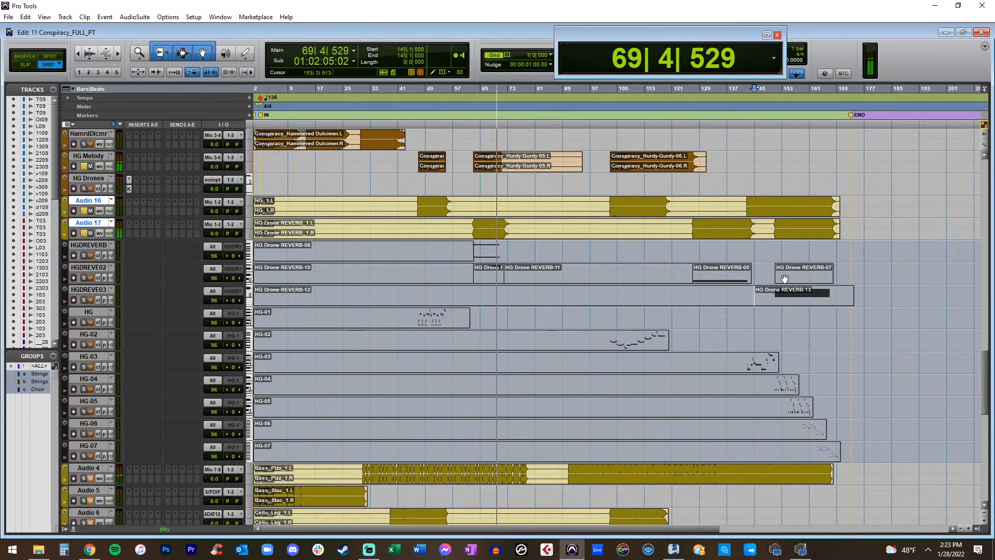
scroll(780, 291, down, 1)
drag(782, 284, 783, 260)
key(space)
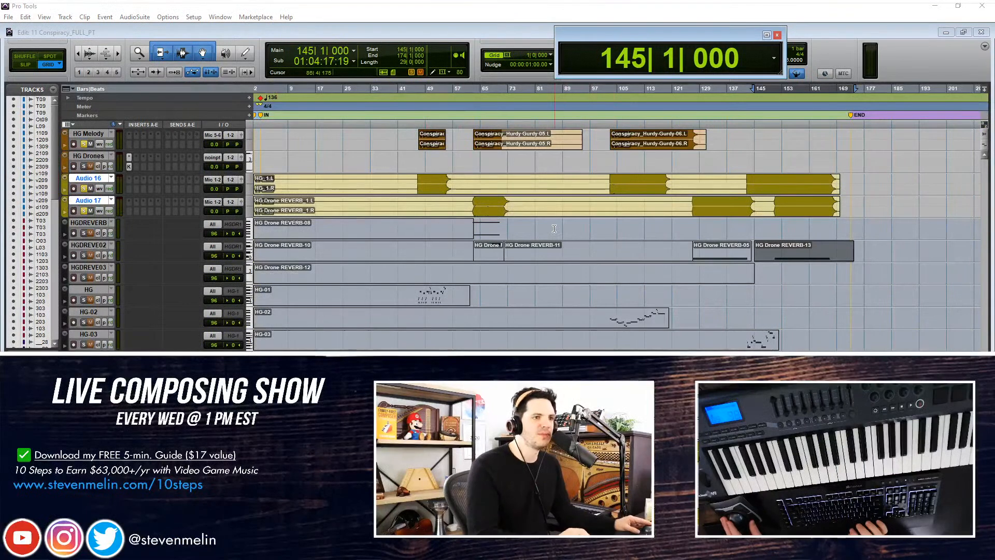
Trim the end of the HGDREVERB track's clip back to bar 44 during playback
click(441, 231)
key(space)
drag(474, 231, 407, 231)
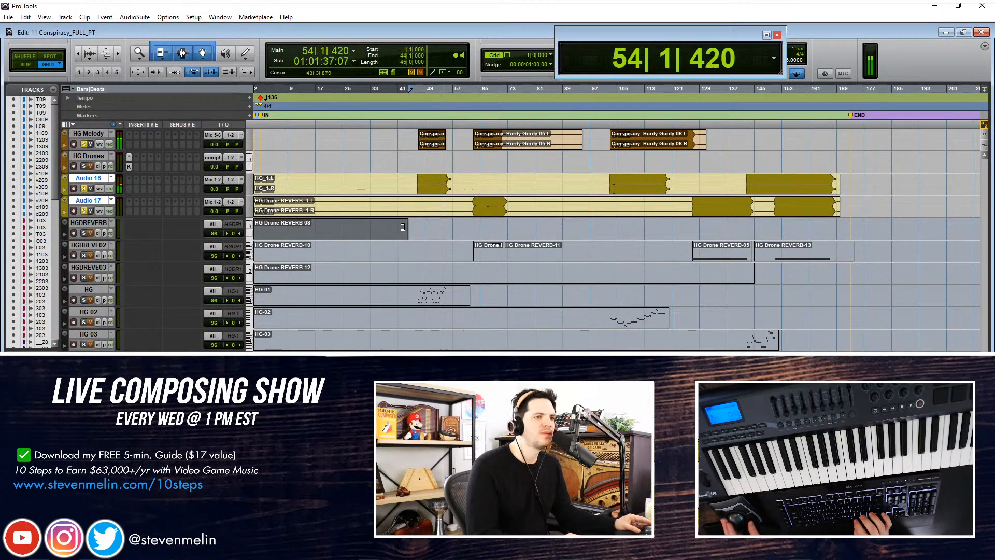
Audition the printed hurdy-gurdy and drone reverb audio on Audio 16 and Audio 17, including the passage from bar 62
scroll(342, 193, up, 3)
click(84, 211)
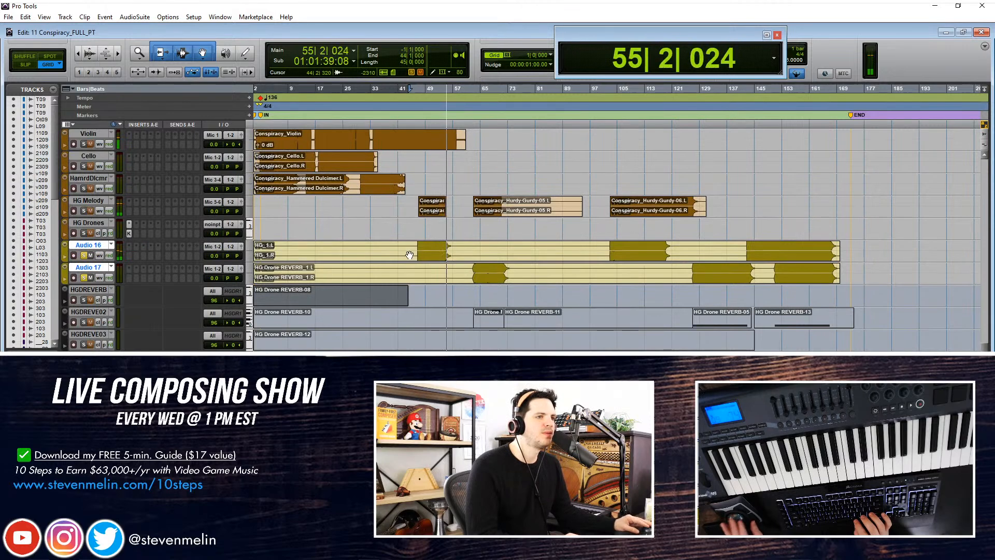
scroll(470, 243, up, 2)
scroll(485, 247, down, 1)
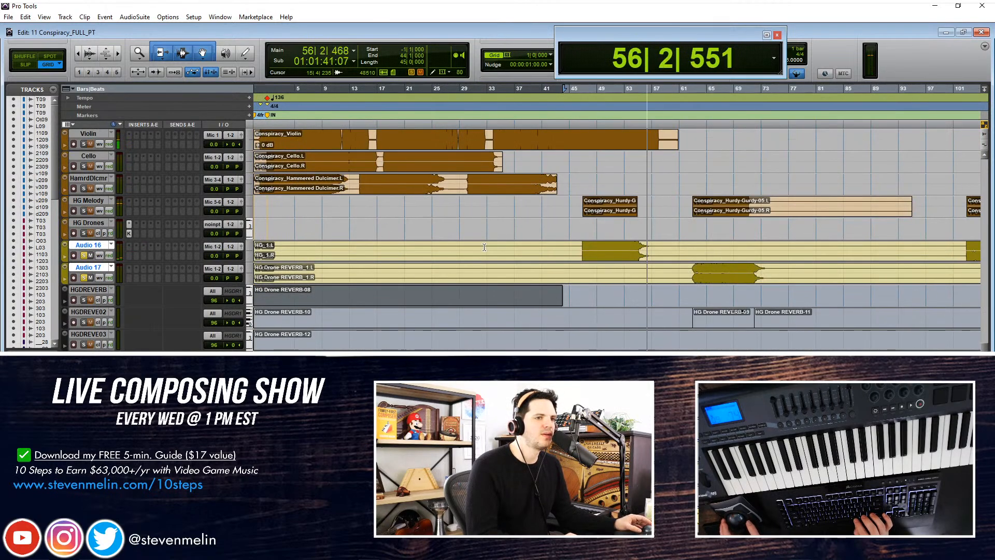
click(598, 247)
scroll(599, 249, right, 2)
key(space)
click(600, 269)
scroll(589, 273, down, 1)
key(space)
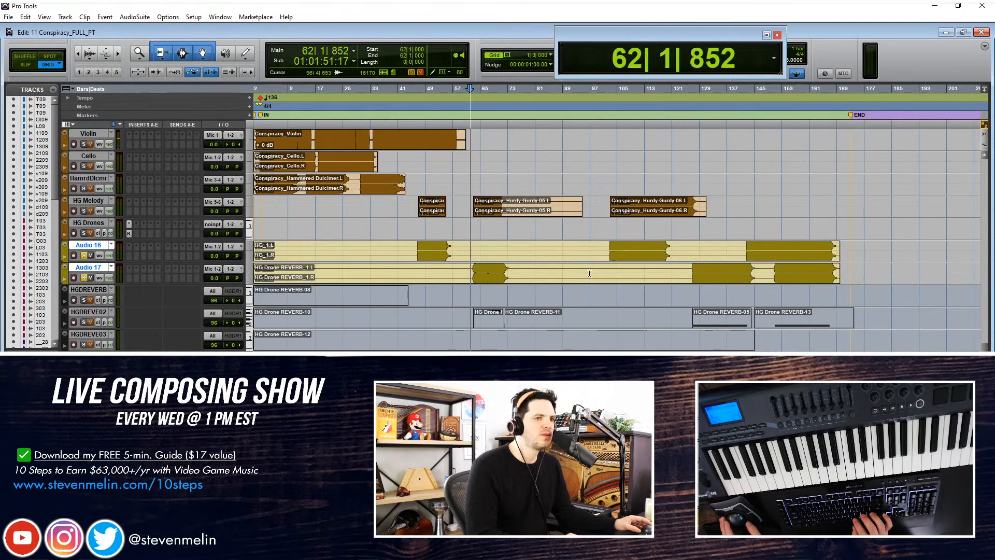
key(space)
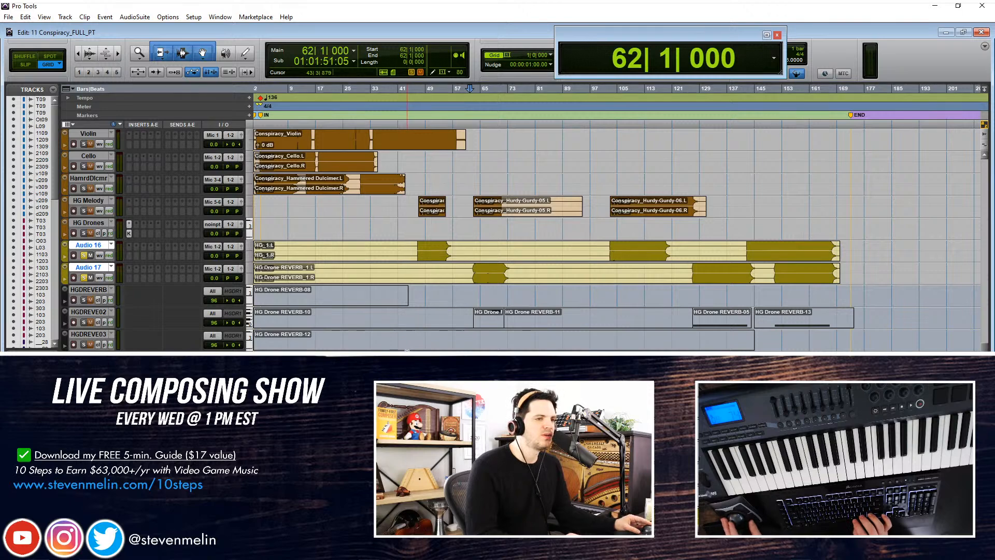
Delete the hurdy-gurdy MIDI tracks HG through HG-07
scroll(407, 351, down, 3)
scroll(407, 351, up, 1)
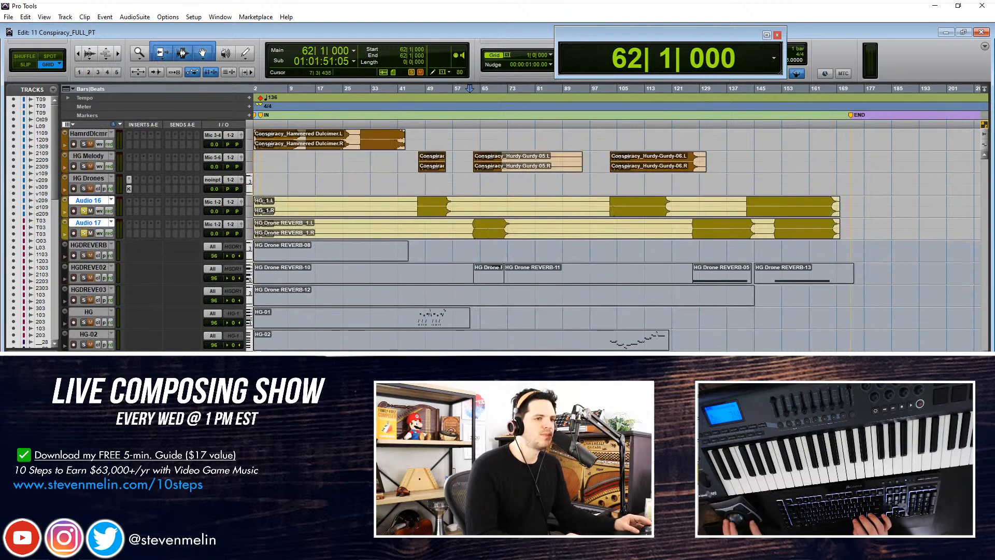
click(81, 312)
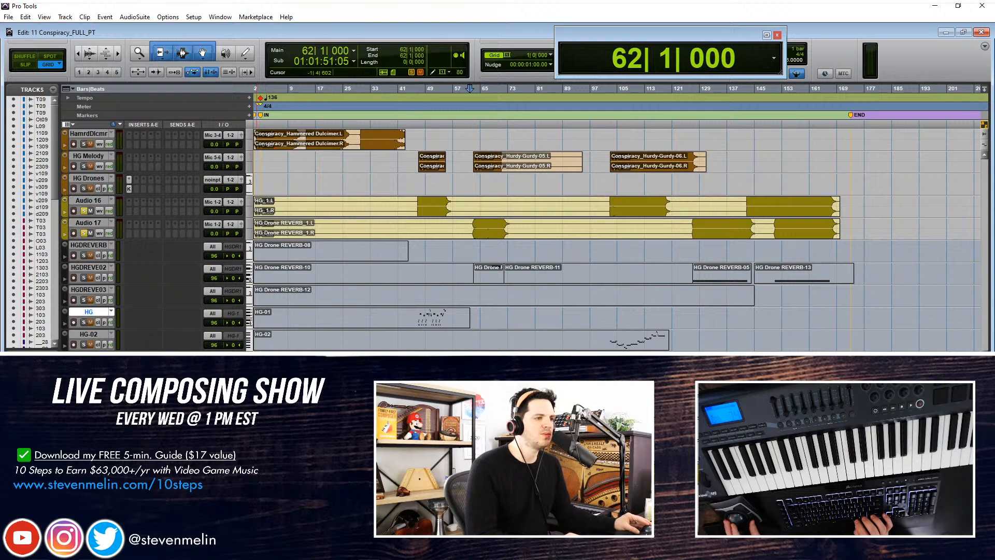
shift+click(89, 334)
right_click(93, 308)
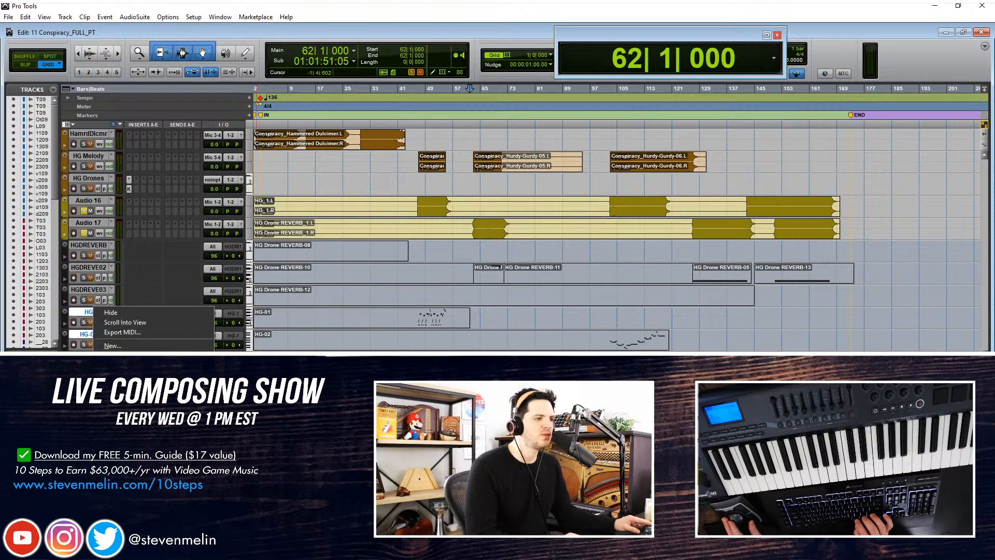
click(119, 365)
key(Return)
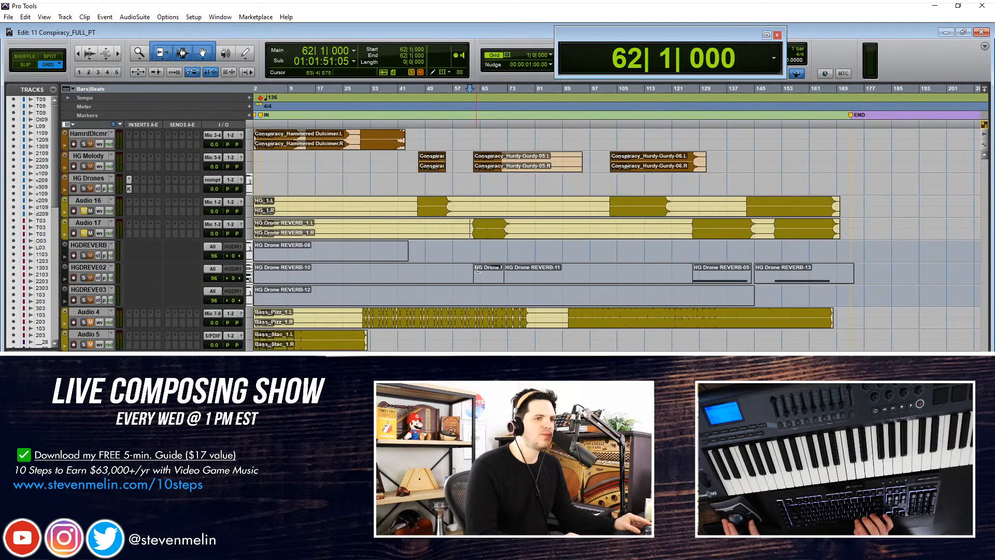
Try to merge the HGDREVERB and HGDREVE03 clips onto the HGDREVE02 track and consolidate them into one clip
click(452, 276)
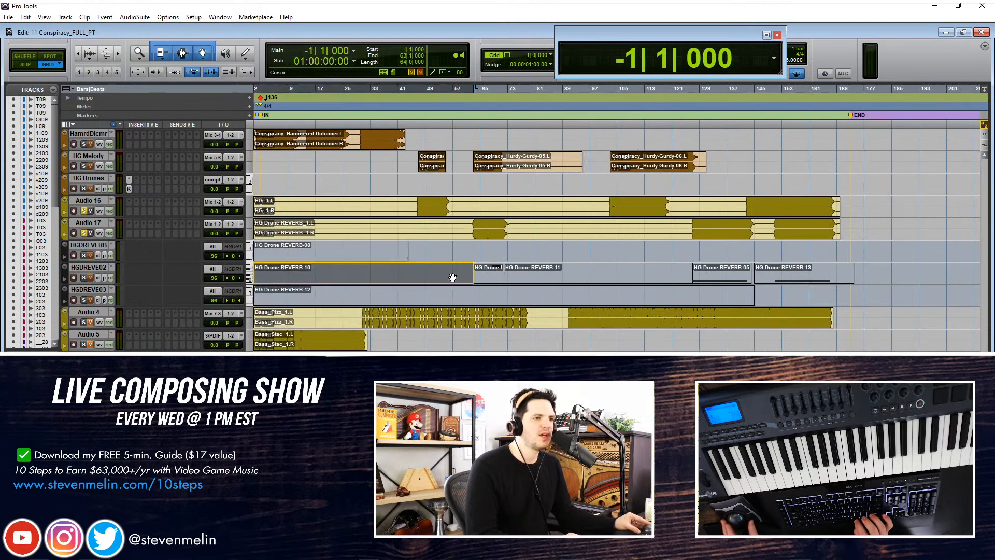
drag(343, 255, 342, 268)
drag(340, 304, 340, 287)
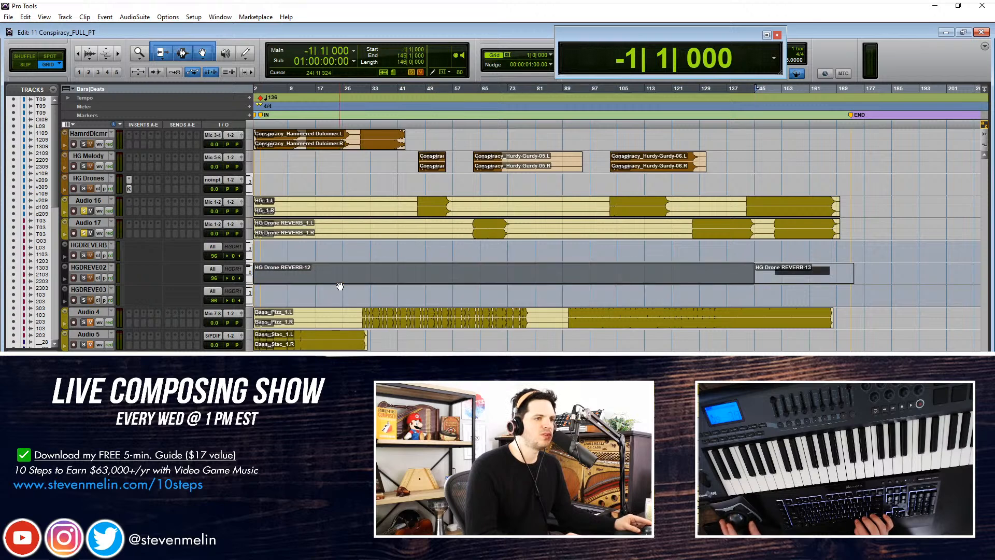
click(838, 280)
click(25, 17)
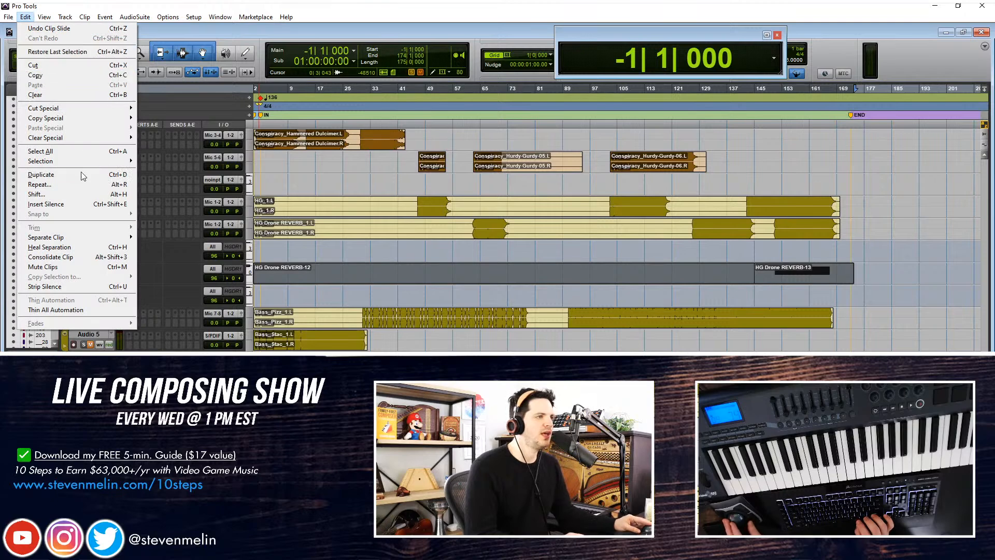
click(91, 257)
click(457, 258)
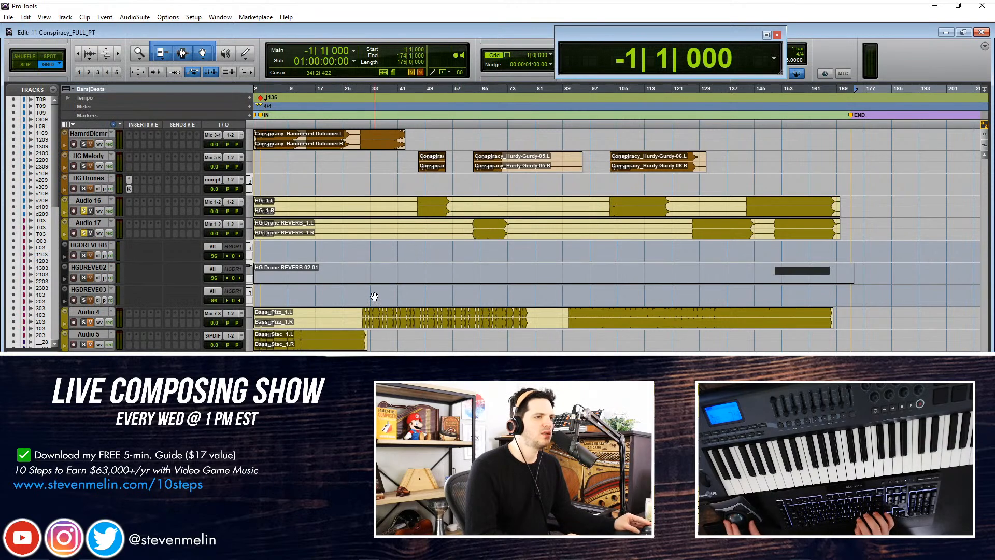
Try moving the consolidated drone clip from HGDREVE02 up to the HG Drones track
click(366, 268)
drag(367, 267, 355, 220)
drag(350, 187, 350, 185)
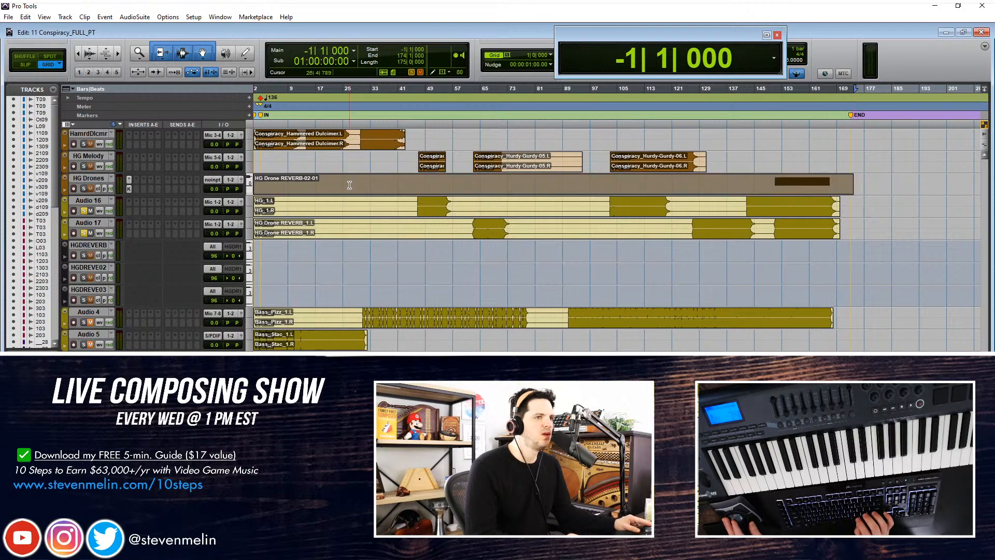
click(468, 256)
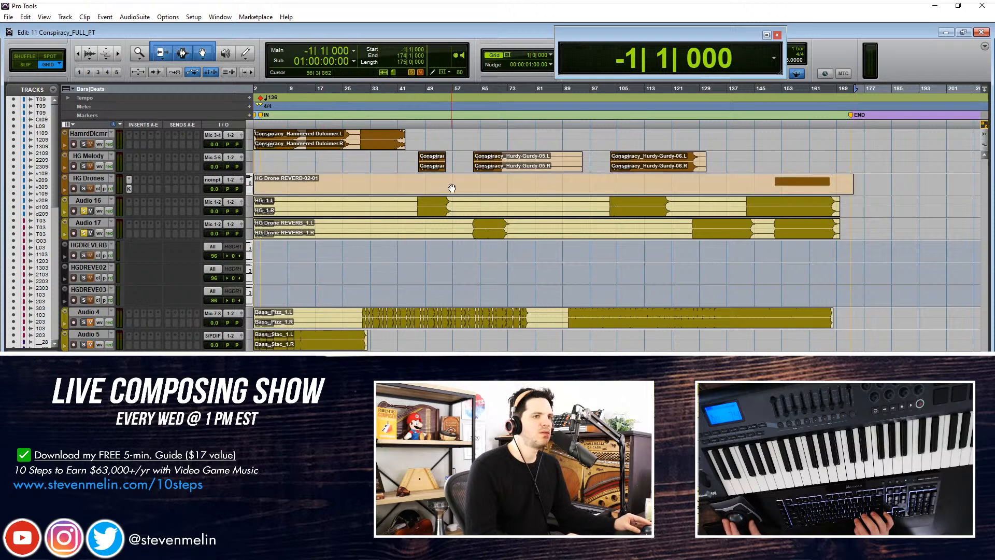
Check the drone clip's notes in the MIDI editor, and undo the clip moves and consolidation
double_click(451, 185)
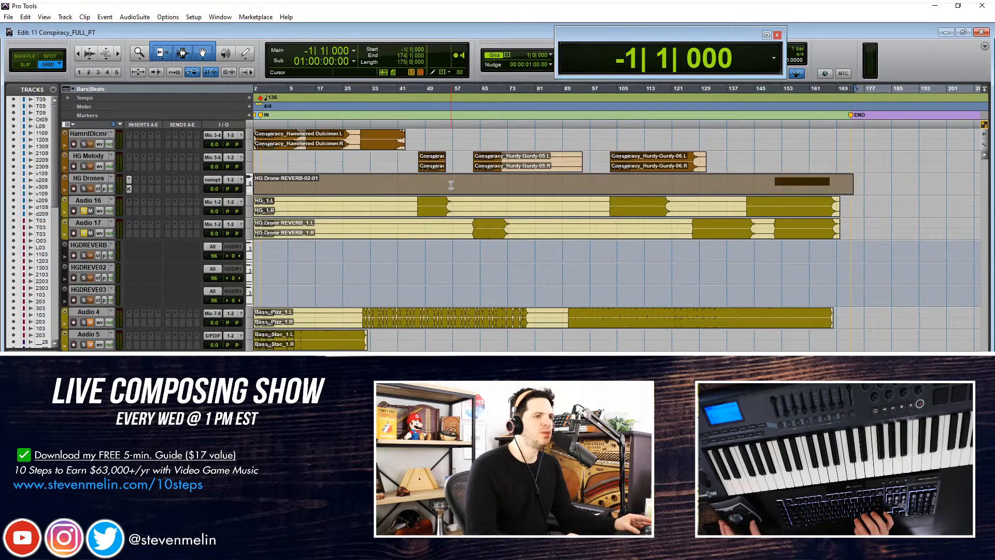
double_click(442, 196)
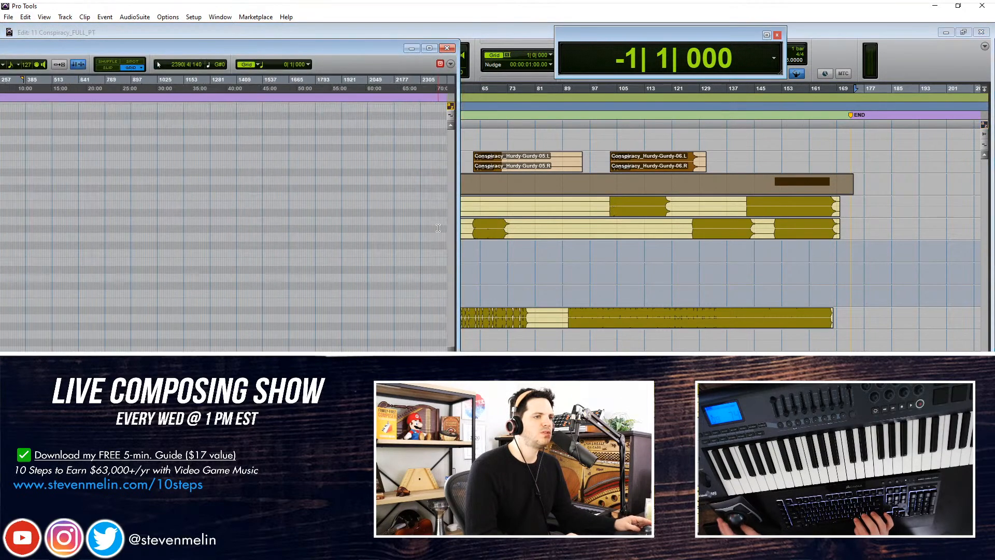
click(447, 49)
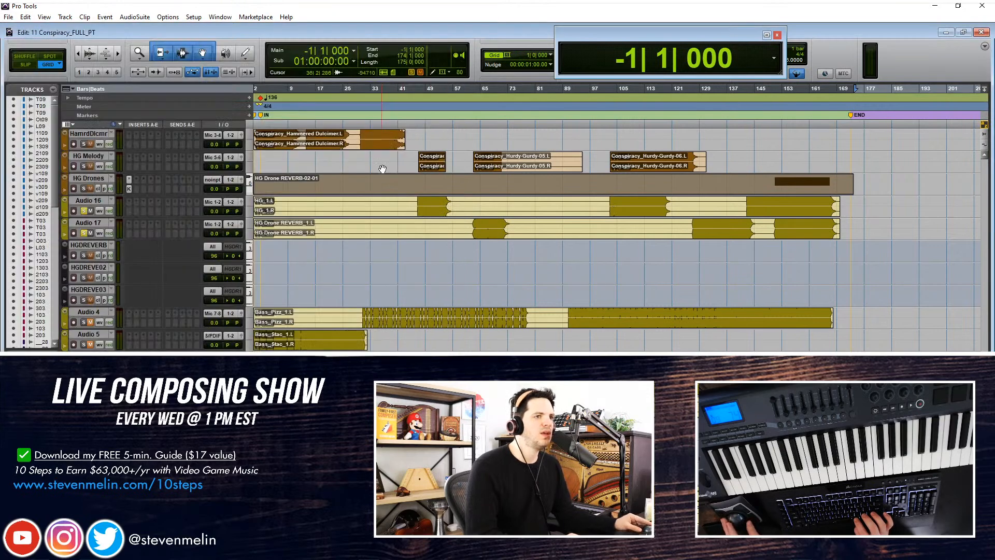
key(ctrl+z)
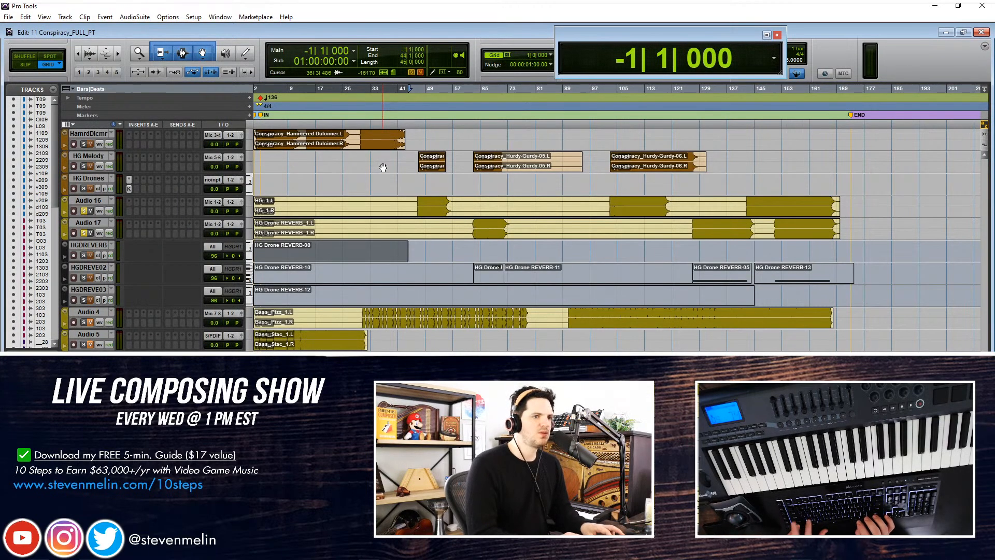
Select the clips on HGDREVERB, HGDREVE02 and HGDREVE03 and trim all their ends to bar 172
key(ctrl+[)
key(ctrl+[)
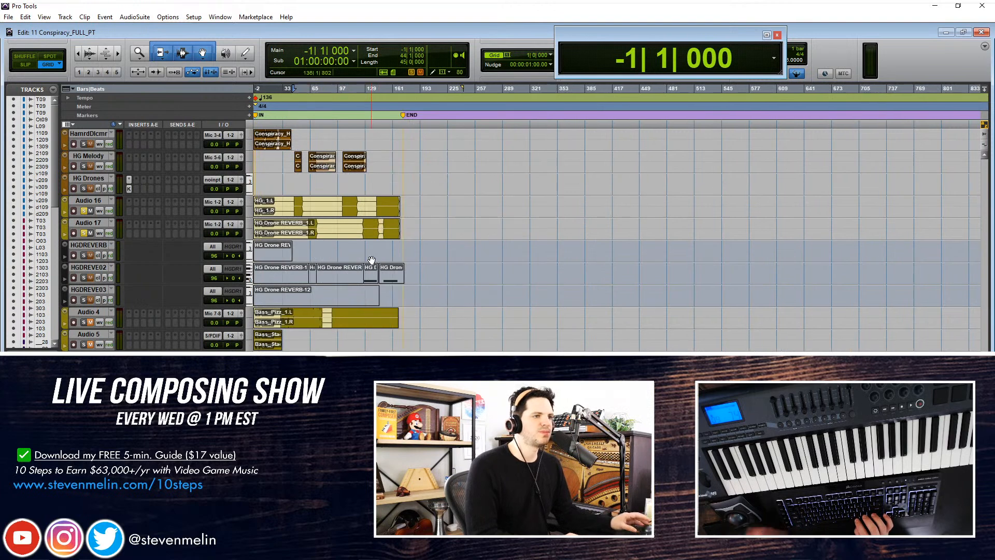
key(ctrl+])
click(478, 299)
shift+click(308, 256)
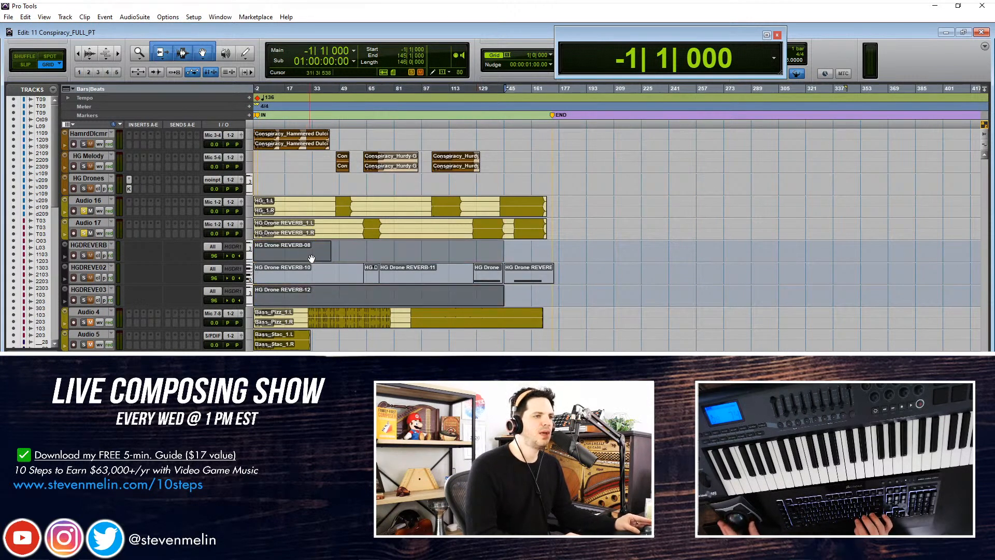
shift+click(320, 269)
click(548, 275)
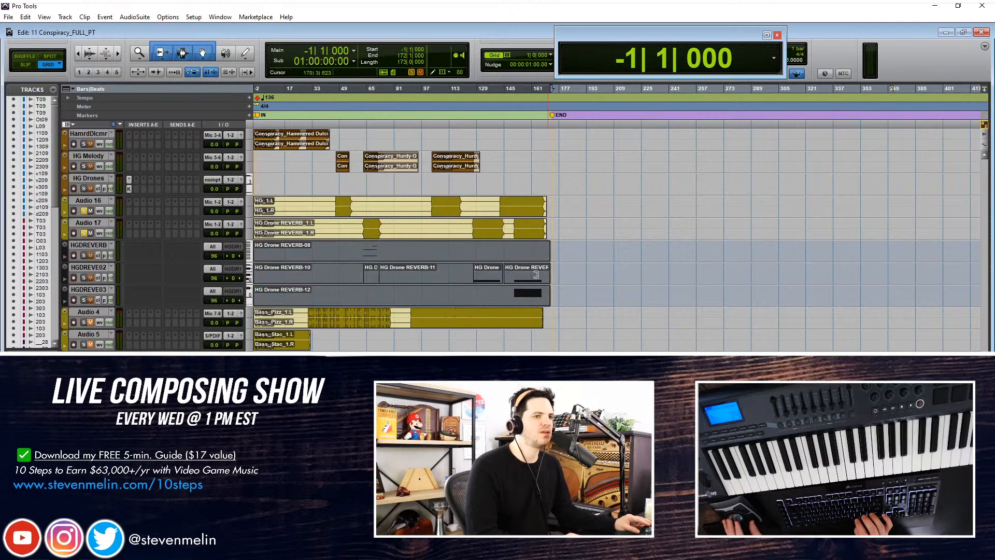
Consolidate the selected clips on each of the three drone reverb MIDI tracks
click(24, 19)
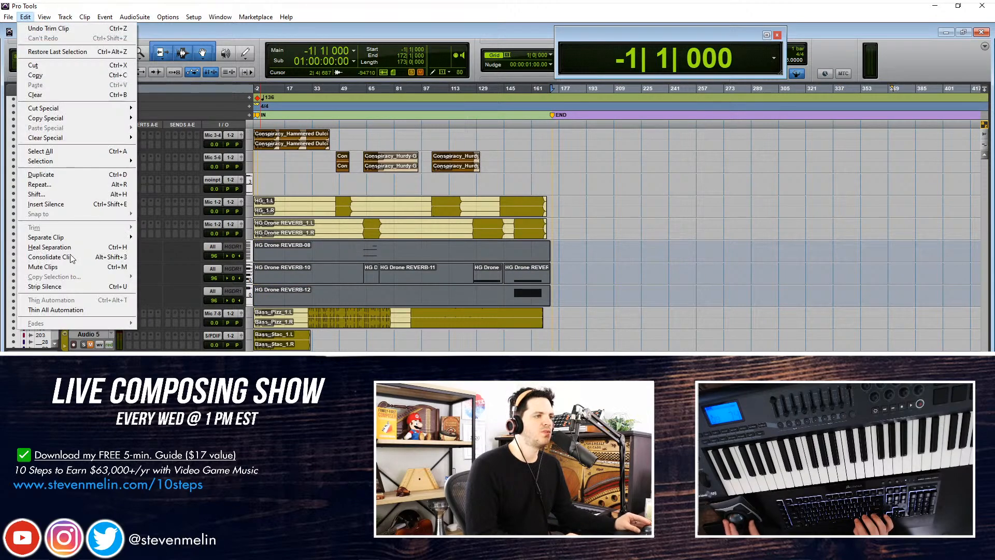
click(93, 258)
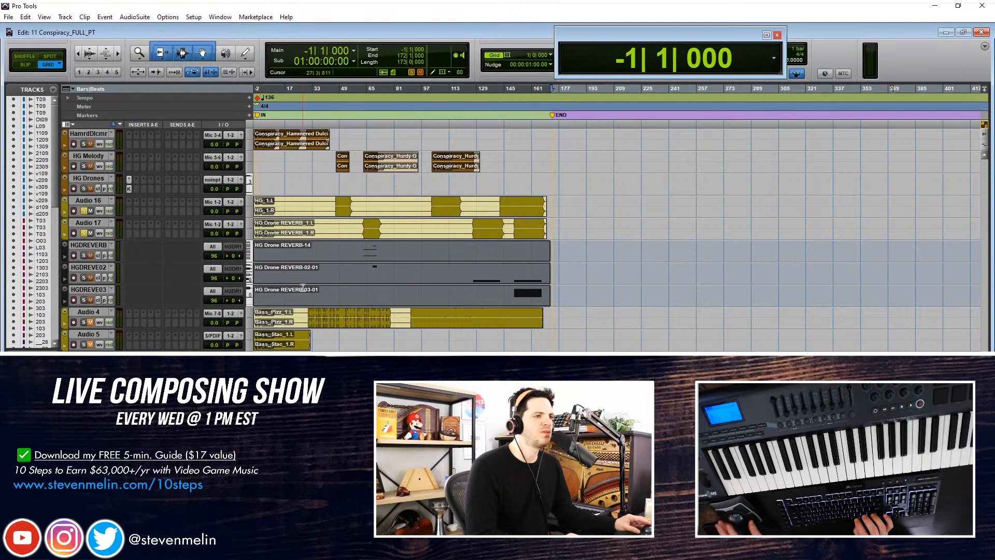
click(601, 285)
Try to combine the HGDREVE02 and HGDREVE03 clips with the one on HGDREVERB by stacking and consolidating them there
drag(519, 280, 517, 259)
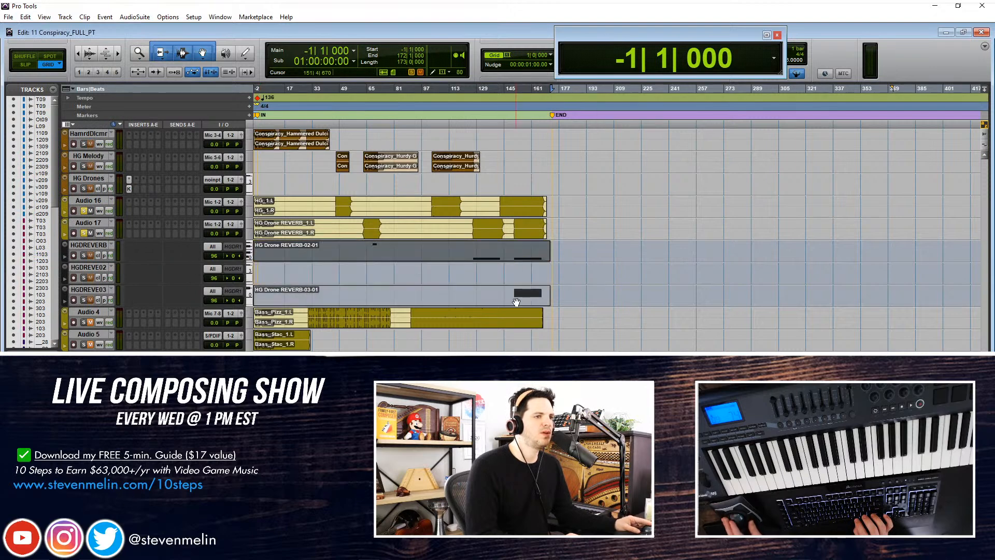
click(514, 279)
drag(516, 294, 506, 254)
drag(580, 254, 142, 237)
drag(601, 254, 241, 253)
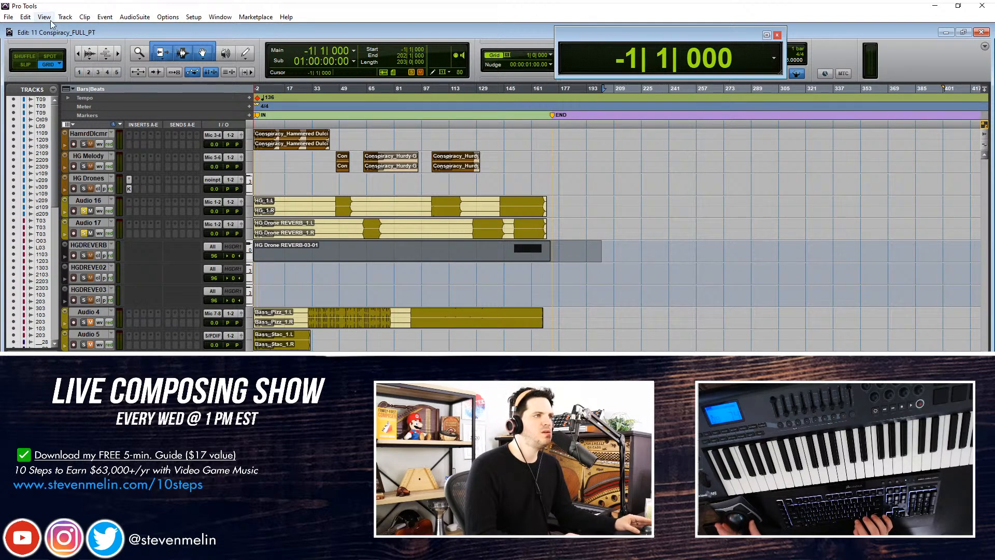
click(24, 16)
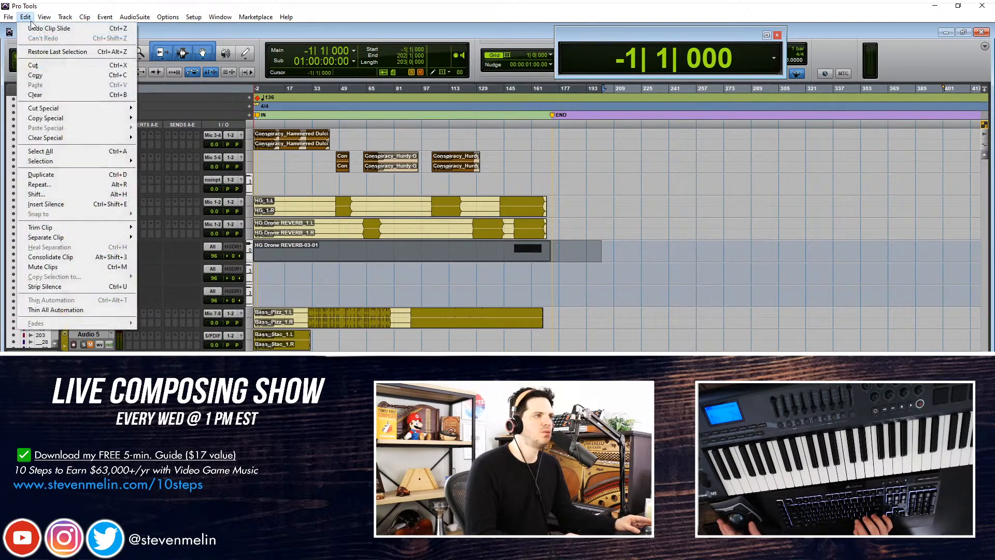
click(63, 257)
click(402, 265)
drag(403, 254, 396, 278)
Undo the stacking and consolidation back to the separate trimmed clips on the three drone reverb tracks
key(ctrl+z)
key(ctrl+z)
key(ctrl+z)
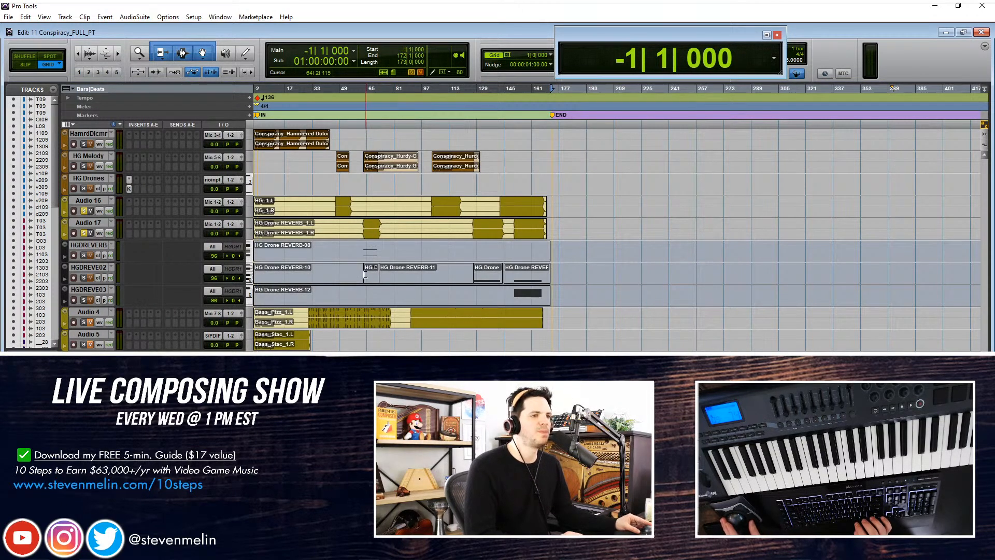
Consolidate all the clips on the HGDREVE02 track into one, and consolidate the HGDREVE03 clip
click(349, 278)
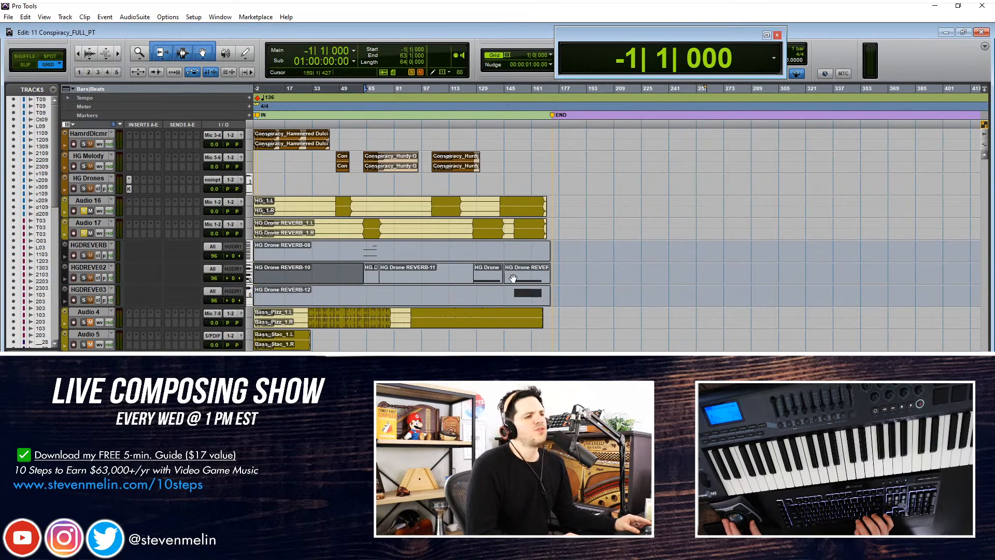
shift+click(532, 273)
key(shift+Tab)
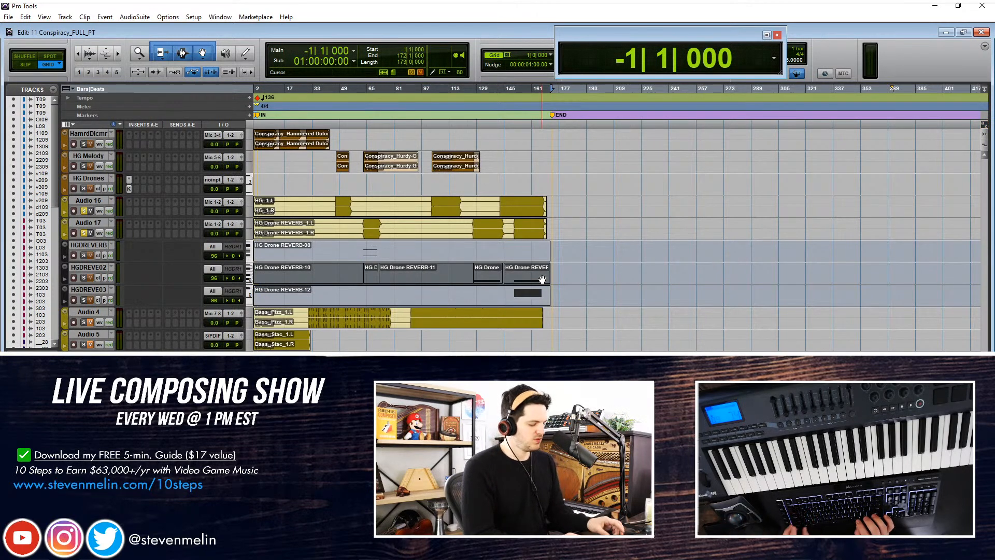
click(26, 17)
click(29, 20)
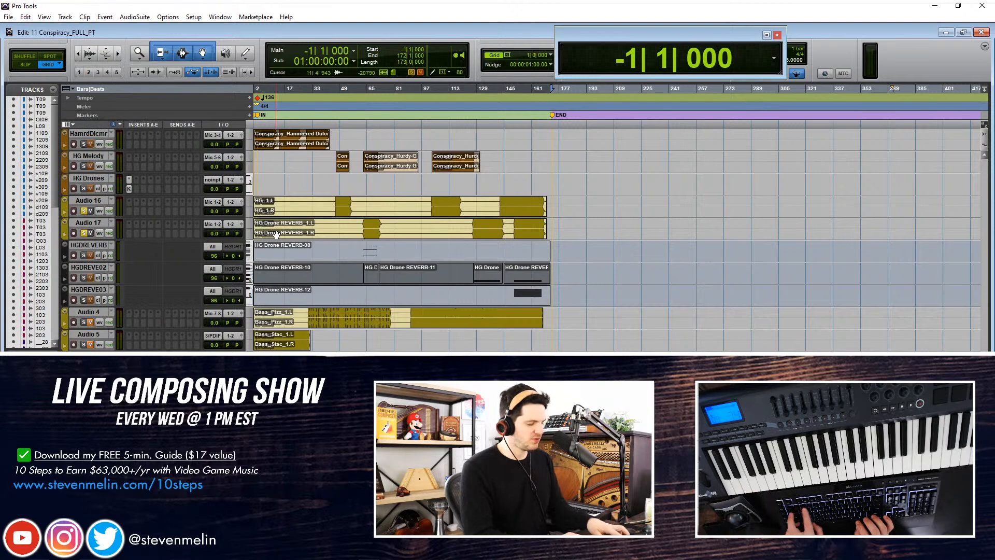
click(421, 301)
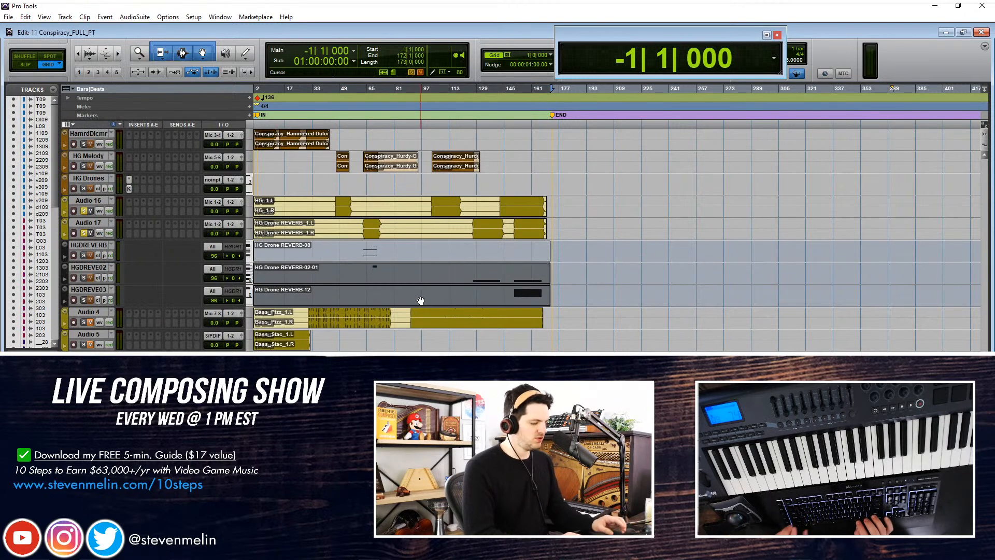
click(542, 295)
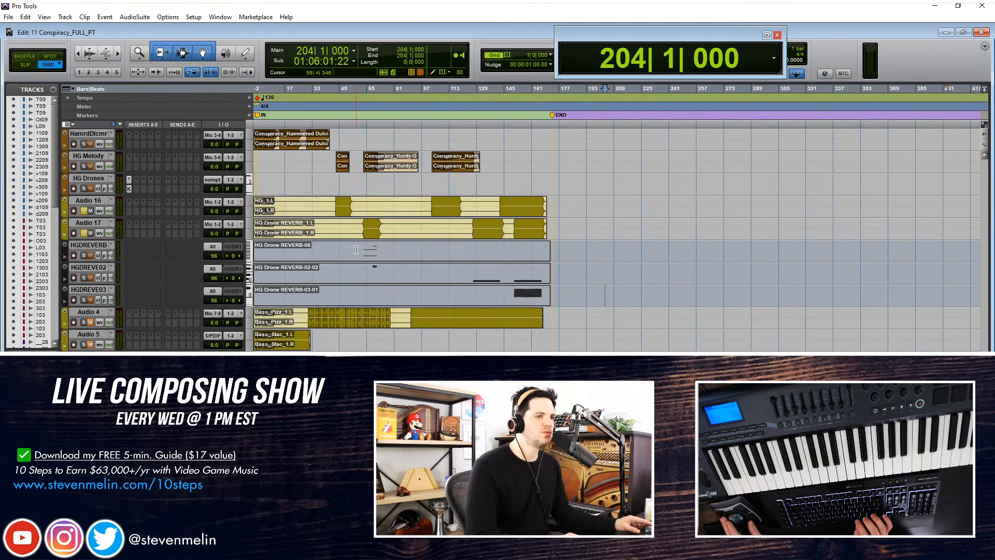
Audition the hurdy-gurdy drone reverb audio on the Audio 17 track from bar 63
click(365, 257)
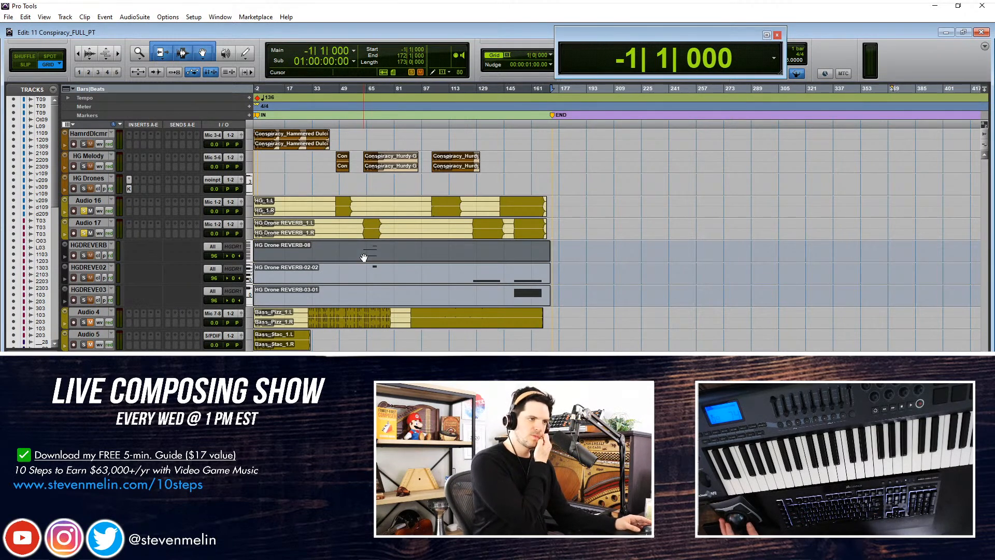
click(297, 225)
key(space)
key(space)
click(364, 224)
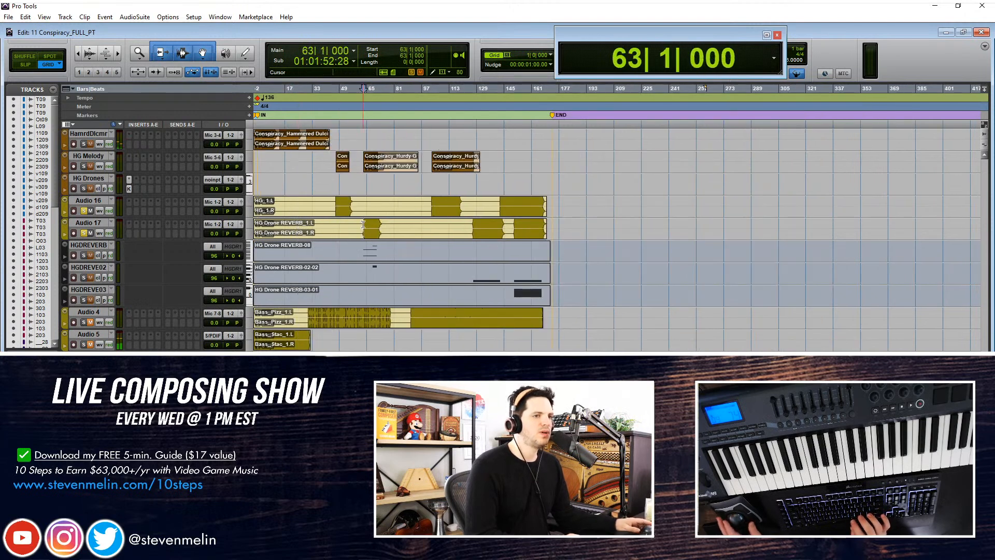
key(space)
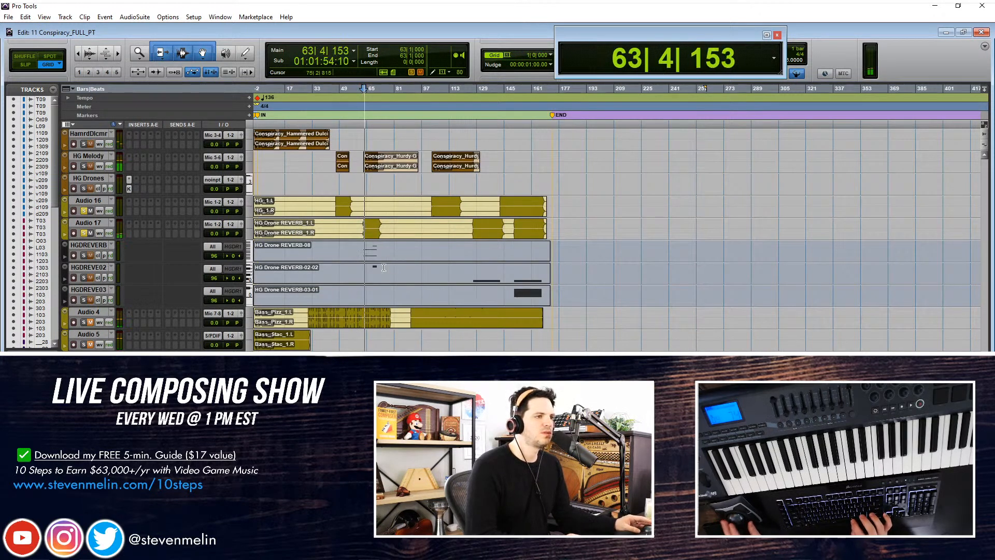
Delete the MIDI clips on the HGDREVERB and HGDREVE02 tracks
click(326, 258)
key(Delete)
click(388, 273)
key(Delete)
click(389, 273)
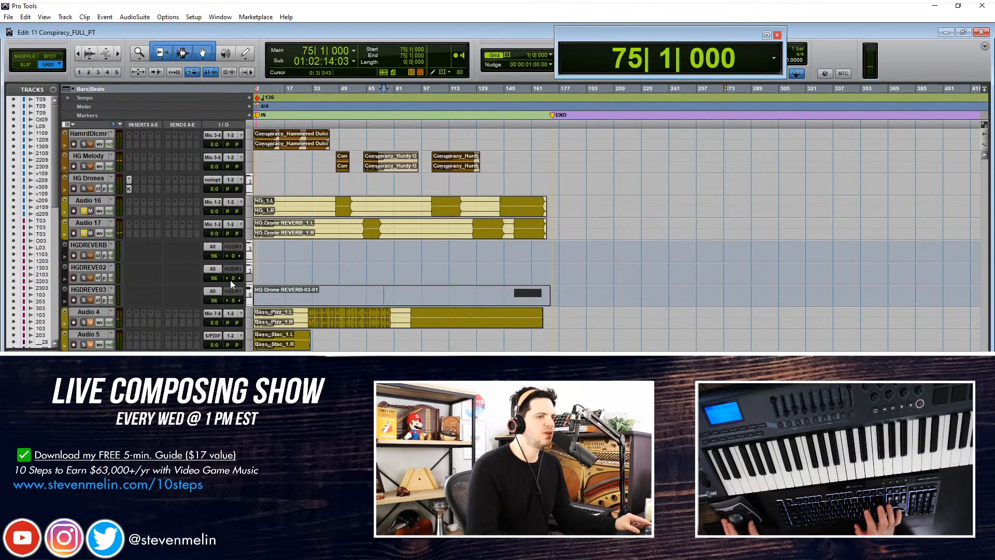
Delete the HGDREVERB, HGDREVE02 and HGDREVE03 tracks from the session
right_click(93, 287)
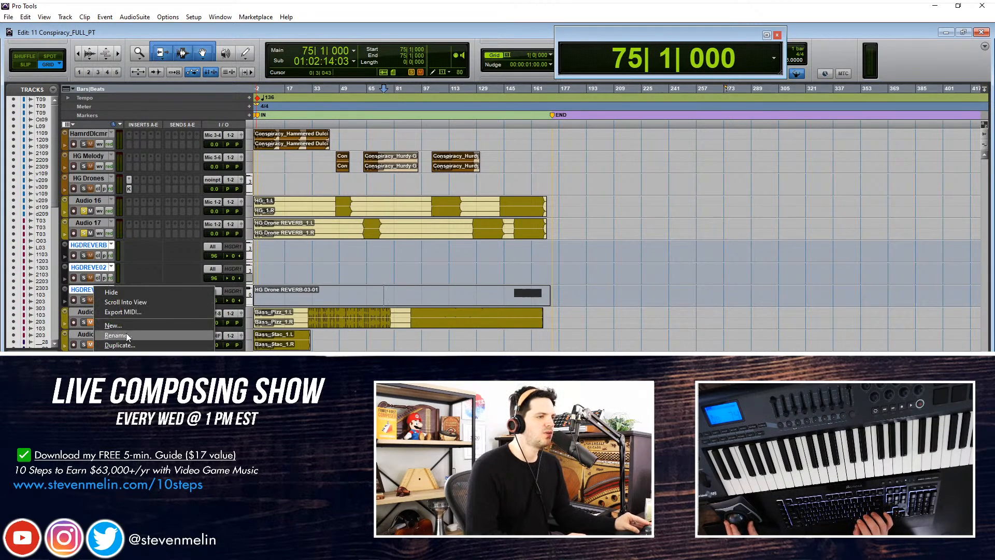
click(119, 364)
key(Return)
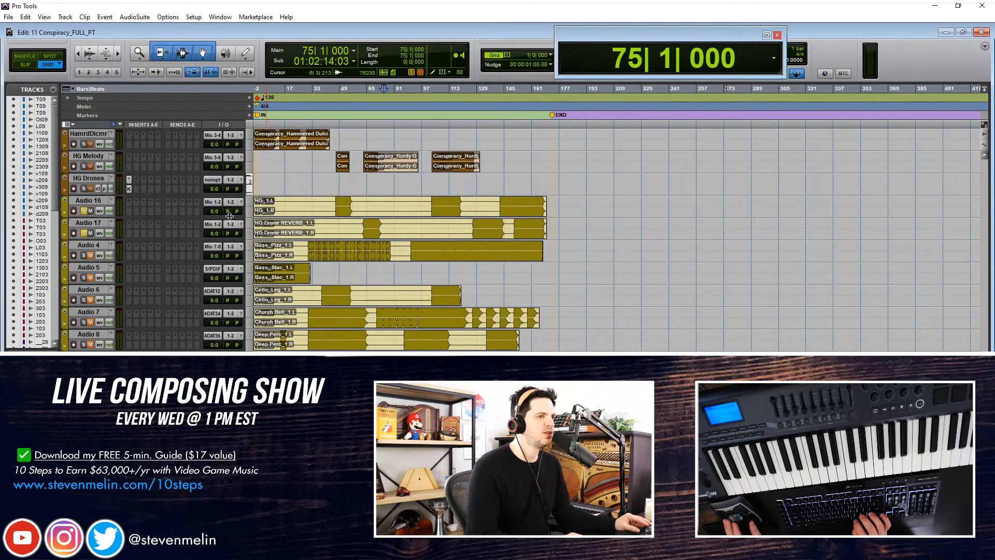
Draw a sustained C1 note on the HG Drones track from bar 46 to bar 59, and return the track to clips view
key(ctrl+bracketright)
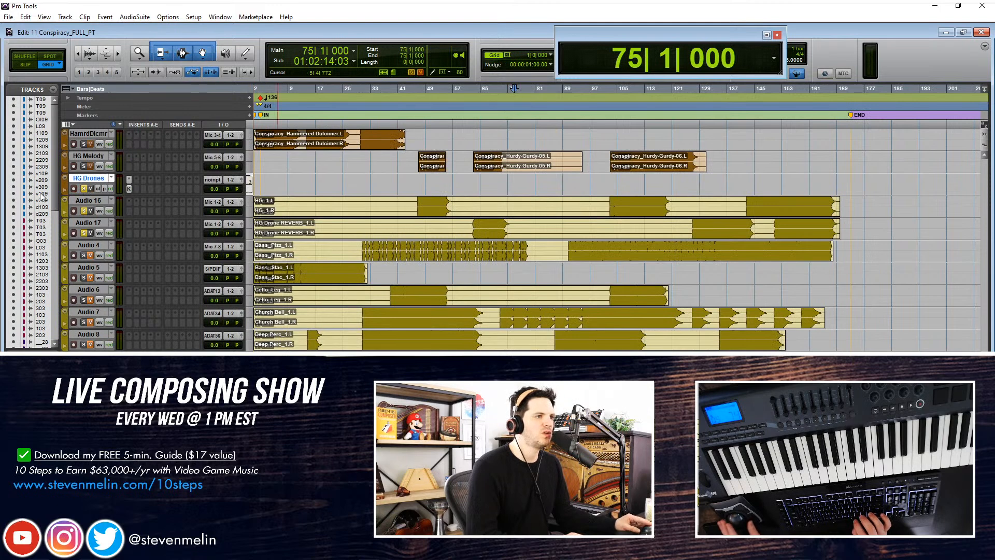
click(246, 54)
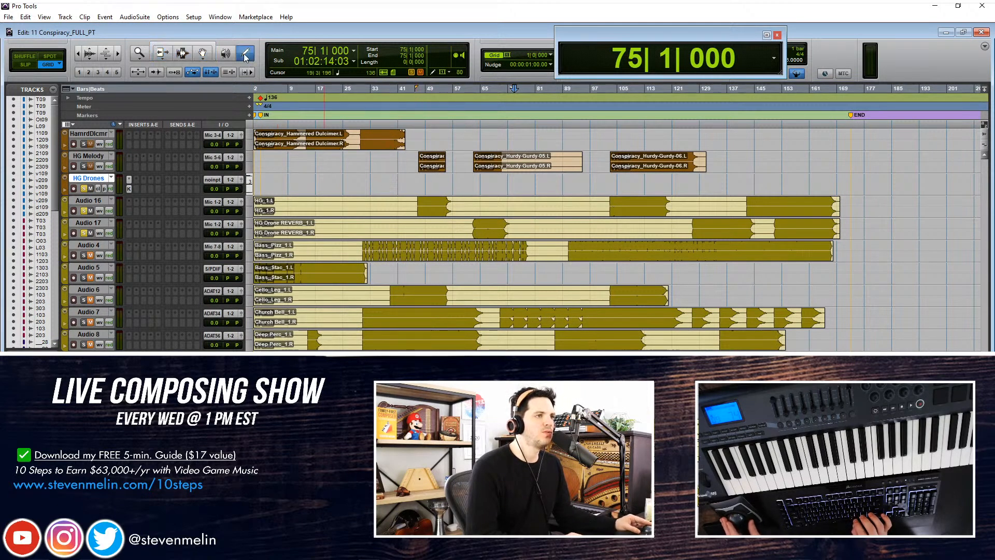
key(super+minus)
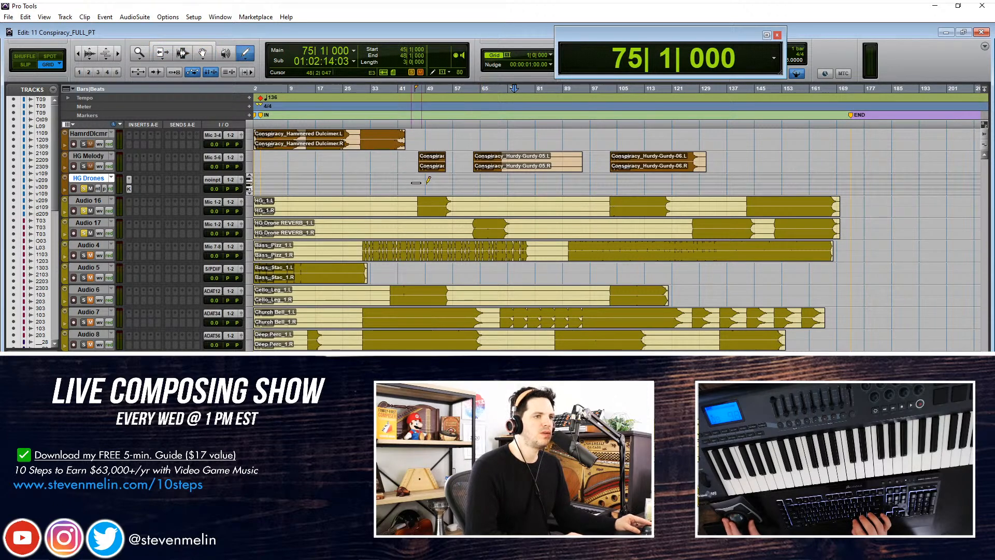
drag(458, 181, 458, 181)
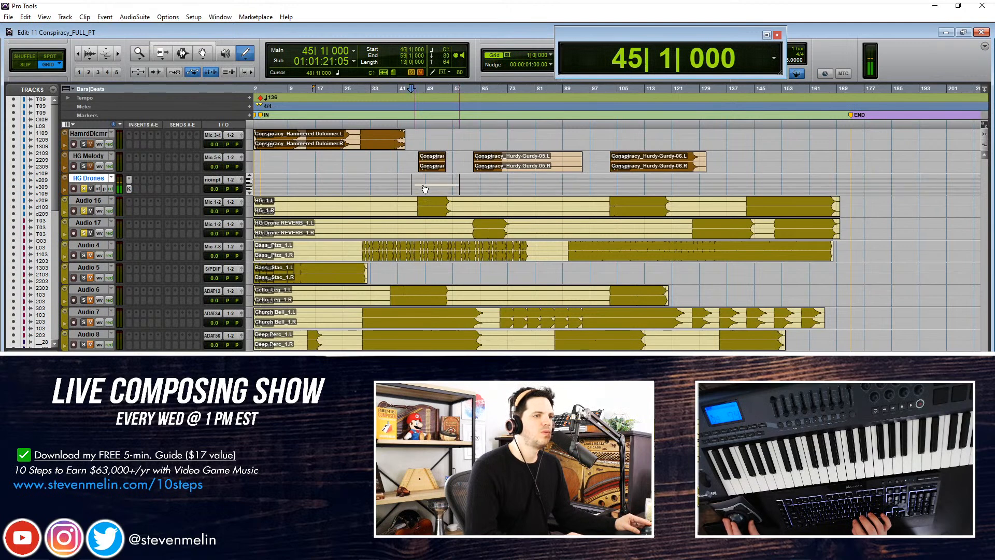
key(2)
click(99, 189)
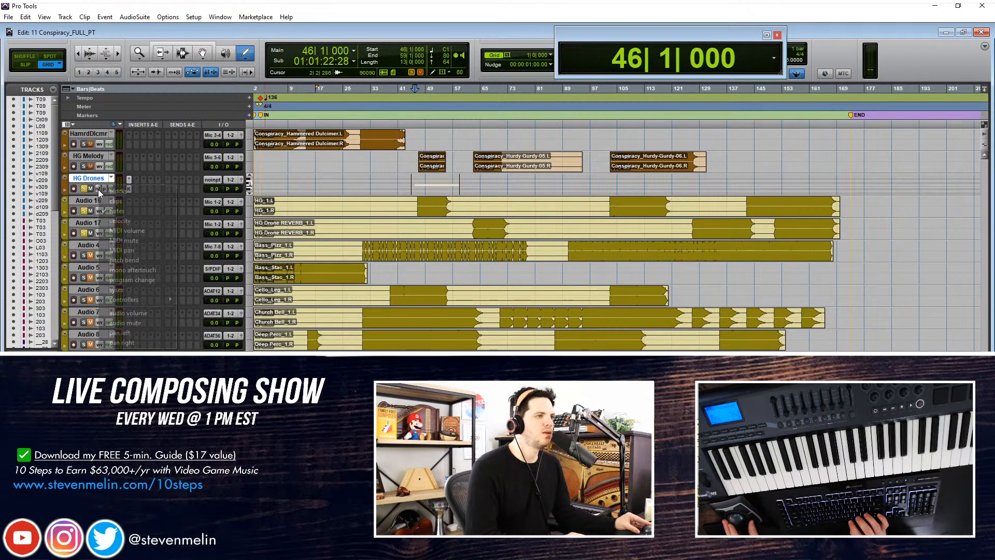
click(108, 201)
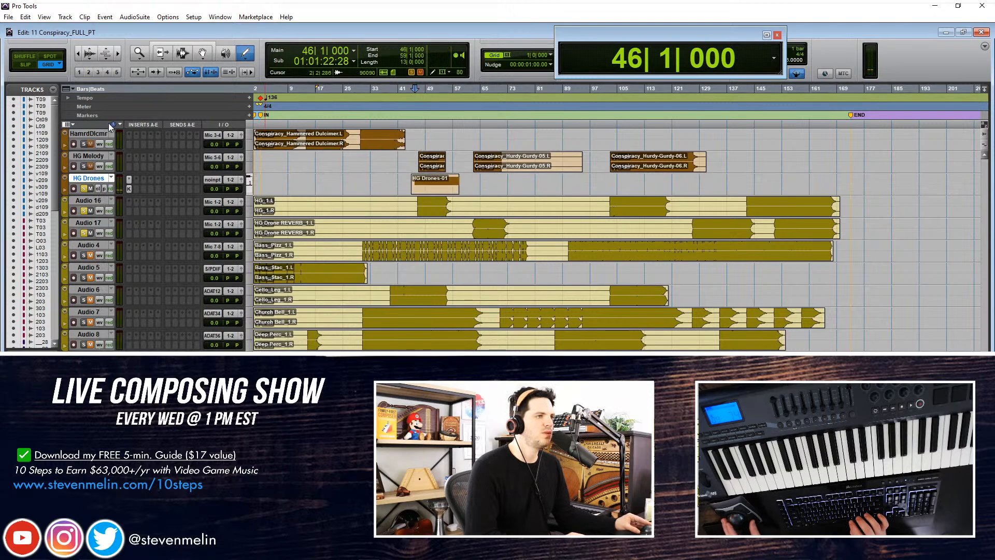
Switch to Slip mode with the Smart Tool, and check the HG Drones clip in the MIDI Editor
key(F2)
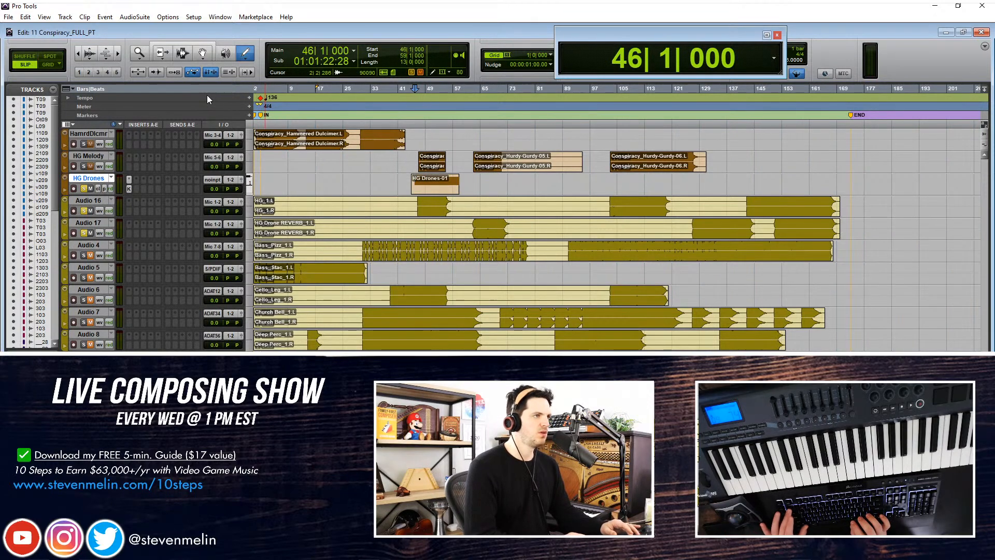
key(F6)
key(F6+F7)
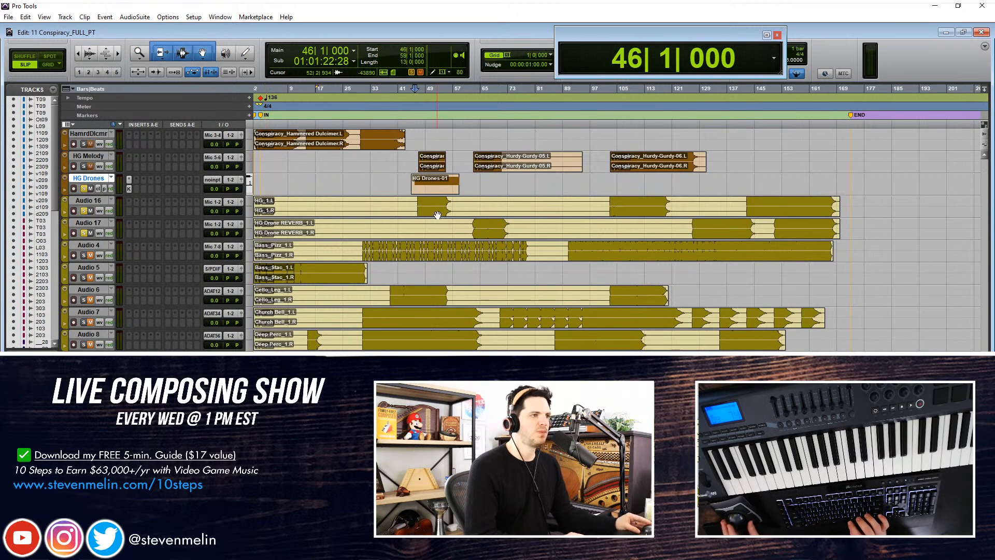
double_click(432, 192)
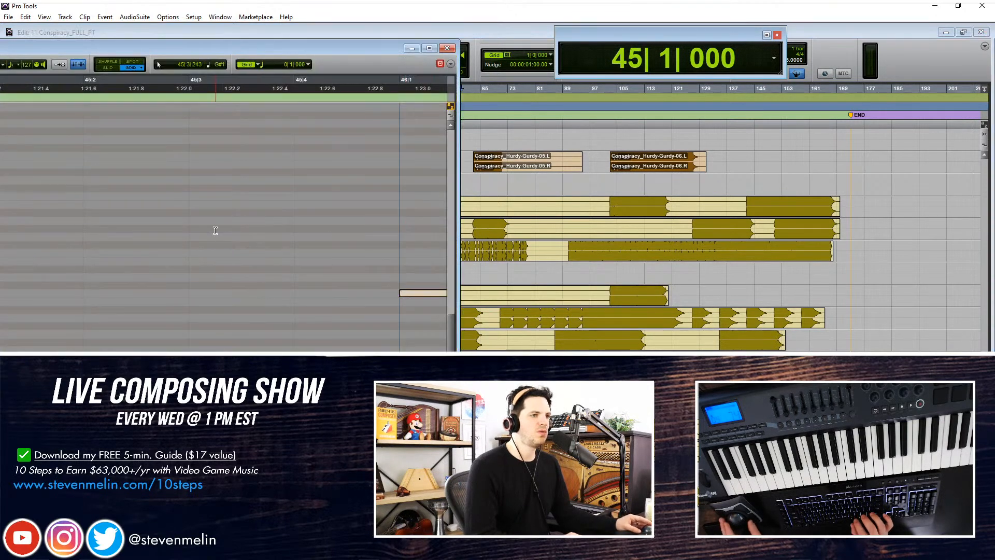
key(ctrl+bracketleft)
drag(385, 54, 191, 26)
click(402, 190)
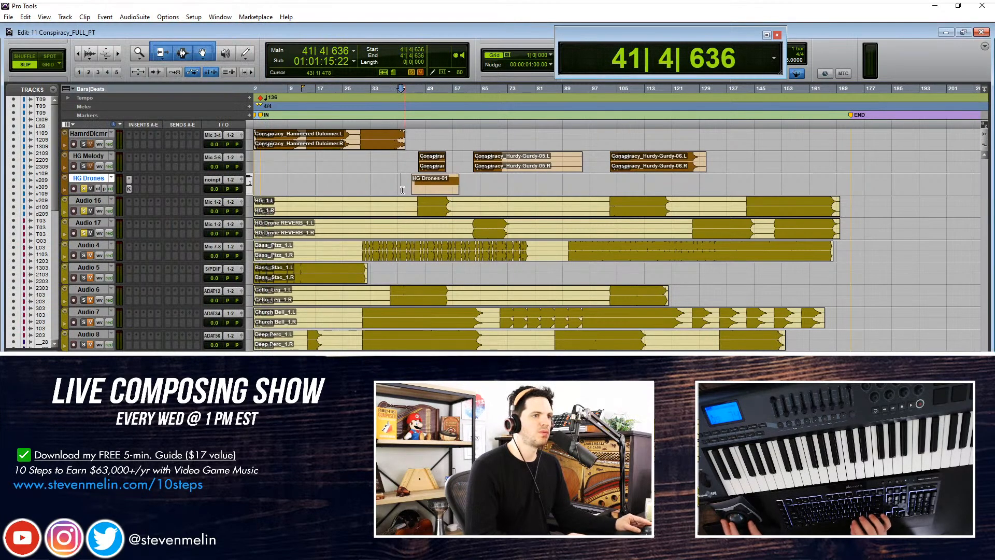
Check playback leading into the HG Drones clip from several points between bars 41 and 45
key(ctrl+bracketright)
key(ctrl+bracketright)
key(ctrl+bracketright)
key(space)
scroll(519, 180, right, 3)
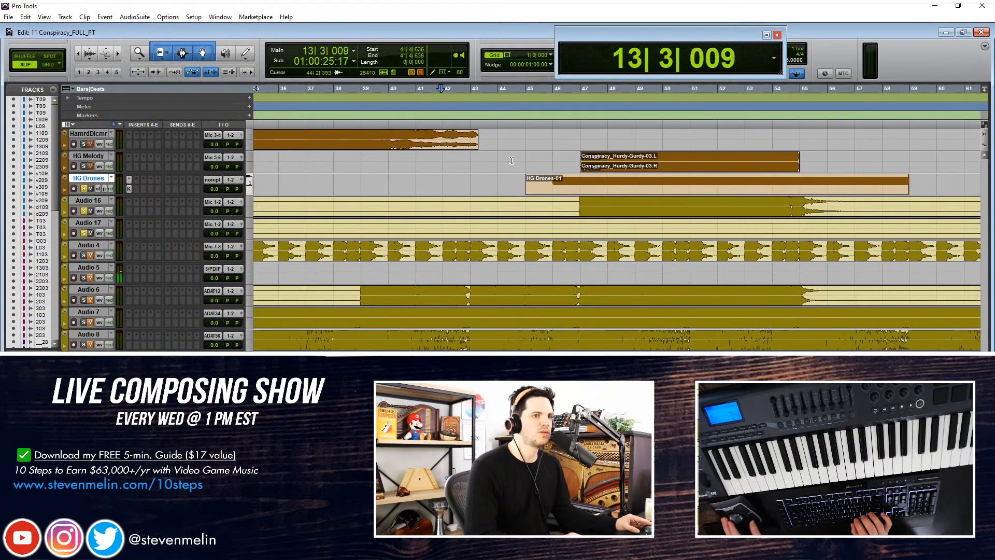
click(519, 179)
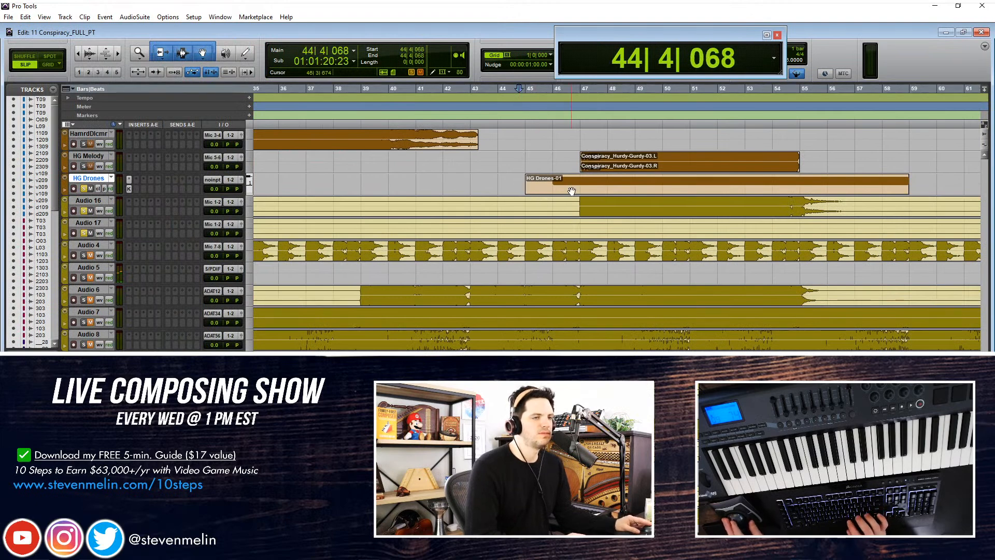
click(517, 183)
click(502, 184)
click(509, 184)
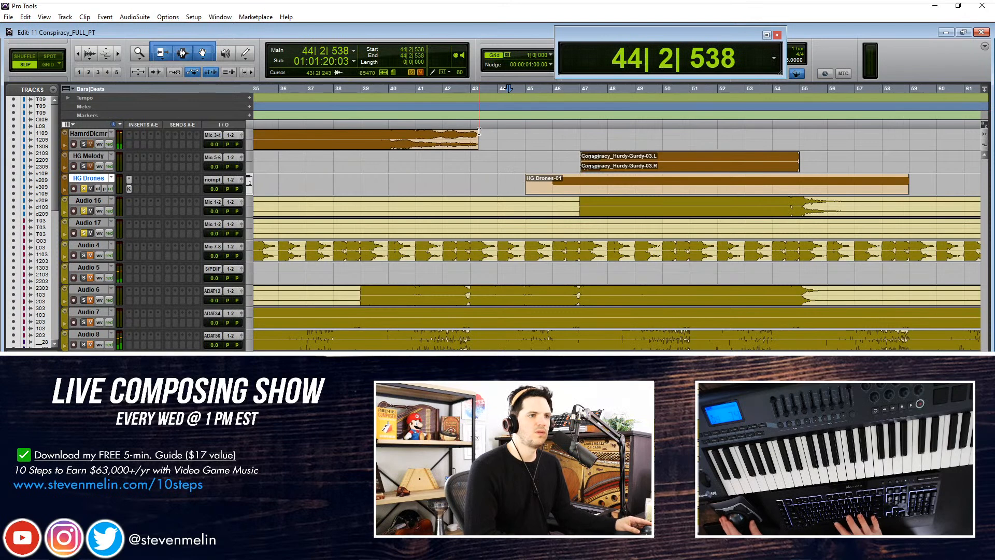
click(505, 156)
key(space)
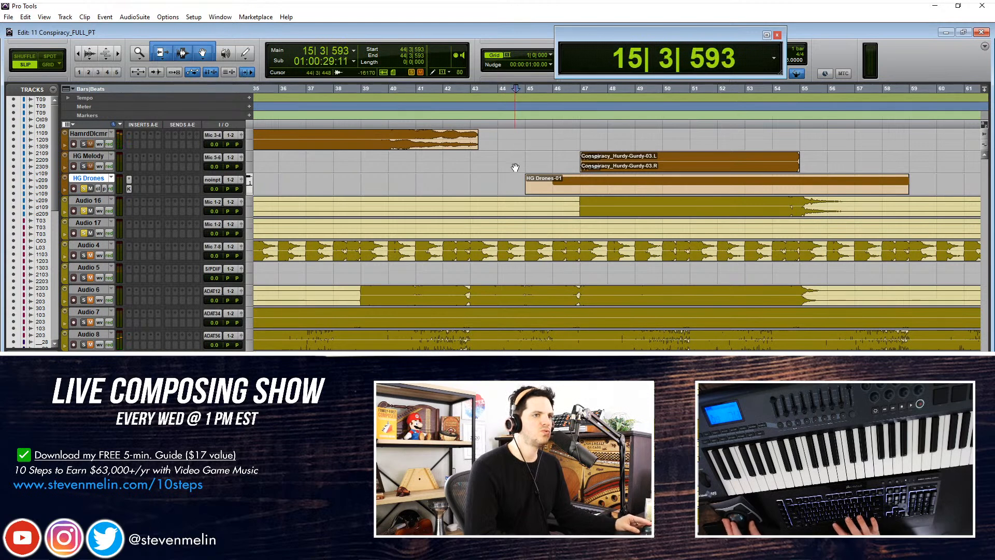
drag(454, 163, 548, 167)
key(space)
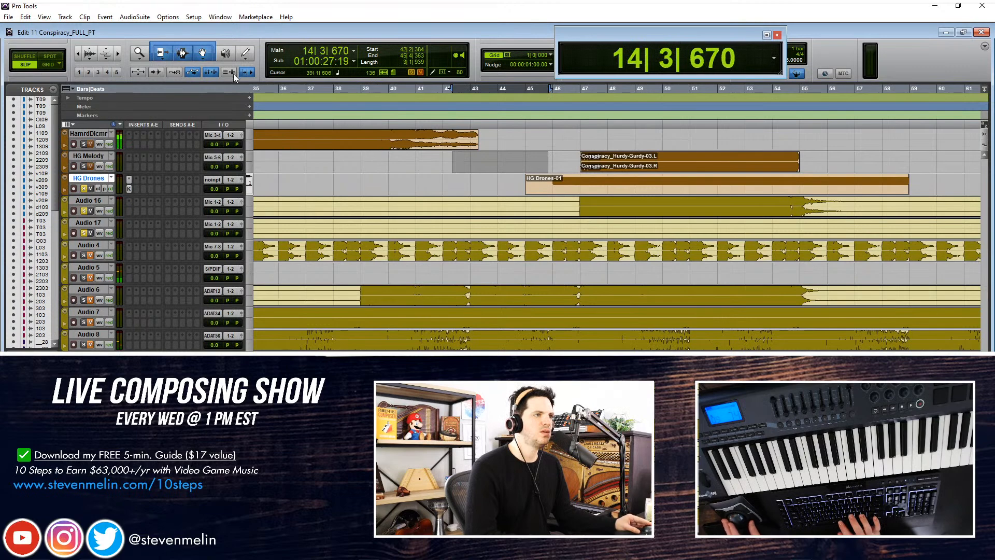
key(space)
key(space)
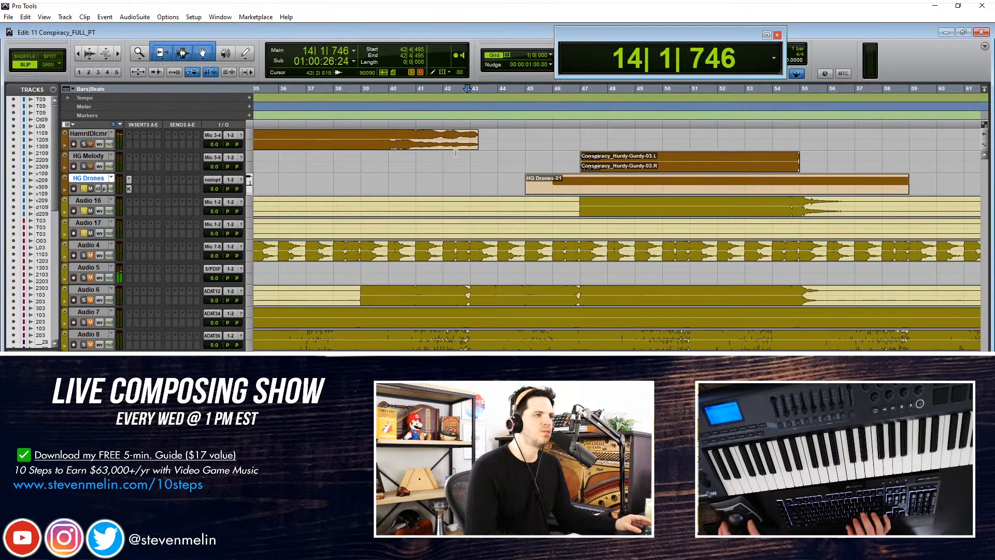
key(ctrl+[)
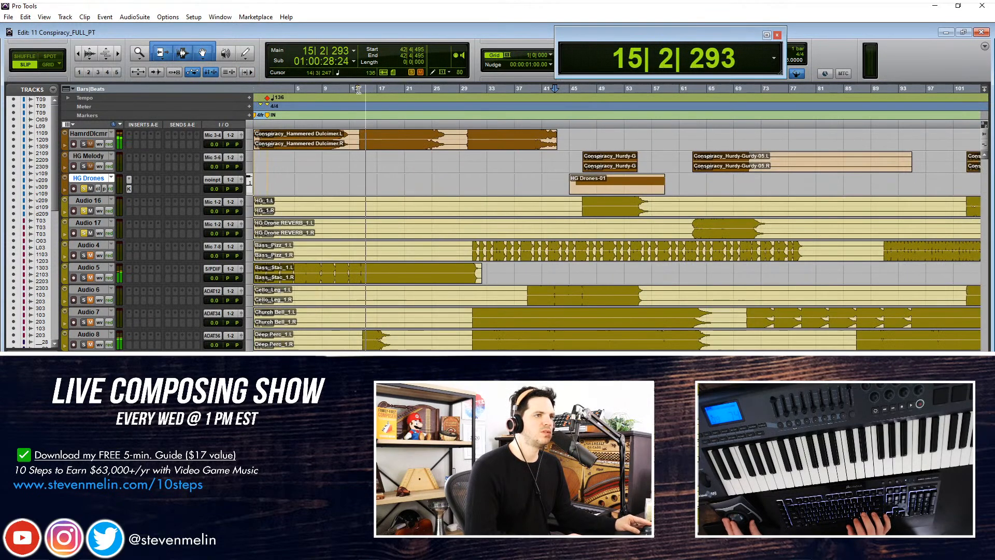
Move the enlarged counter window aside and audition the HG Drones clip from about bar 45
drag(589, 28, 553, 43)
click(596, 179)
key(space)
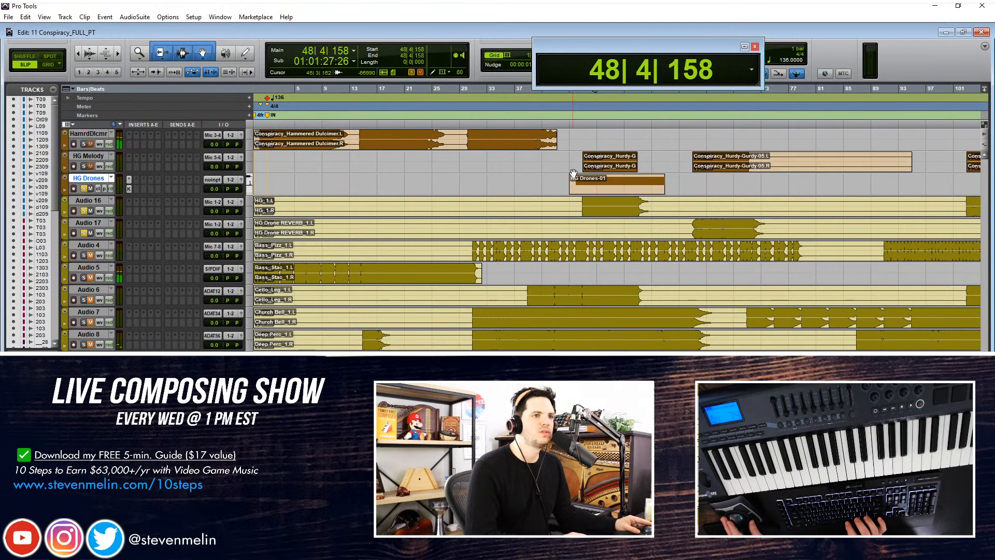
click(570, 166)
key(space)
key(ctrl+])
key(ctrl+])
key(space)
key(space)
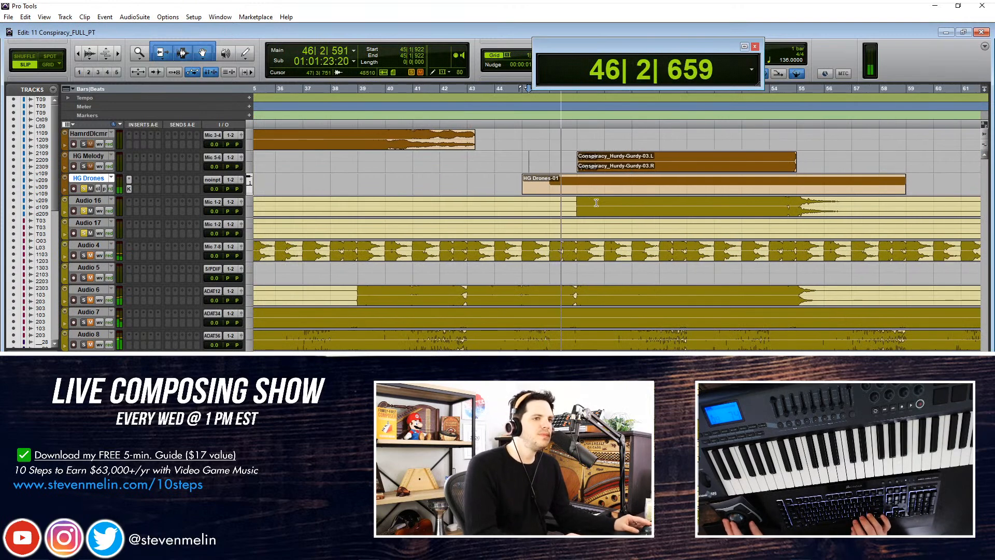
Raise the HG Drones track volume to +3.6 dB during playback
key(ctrl+])
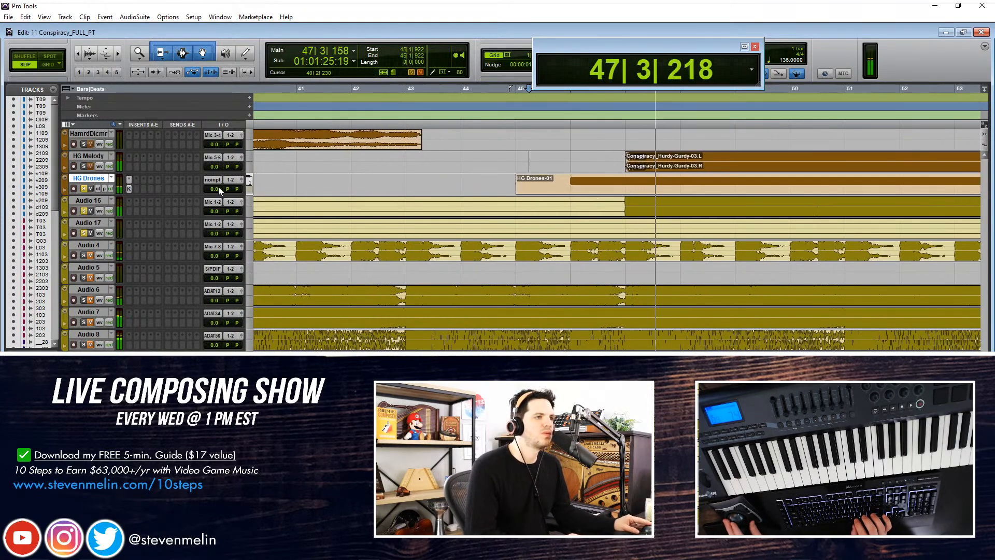
key(ctrl+[)
key(ctrl+[)
drag(212, 188, 213, 182)
key(ctrl+[)
key(ctrl+[)
key(ctrl+[)
key(ctrl+])
key(ctrl+])
key(ctrl+])
key(ctrl+])
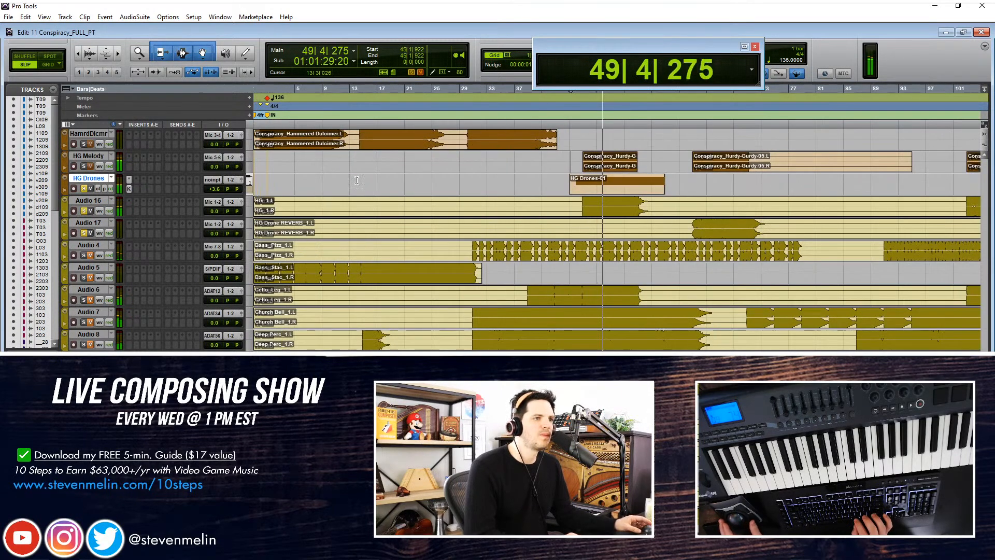
Copy the HG Drones clip to the next melody section, starting it at 62|1|653, just before the Hurdy-Gurdy-05 clip
key(ctrl+])
key(ctrl+])
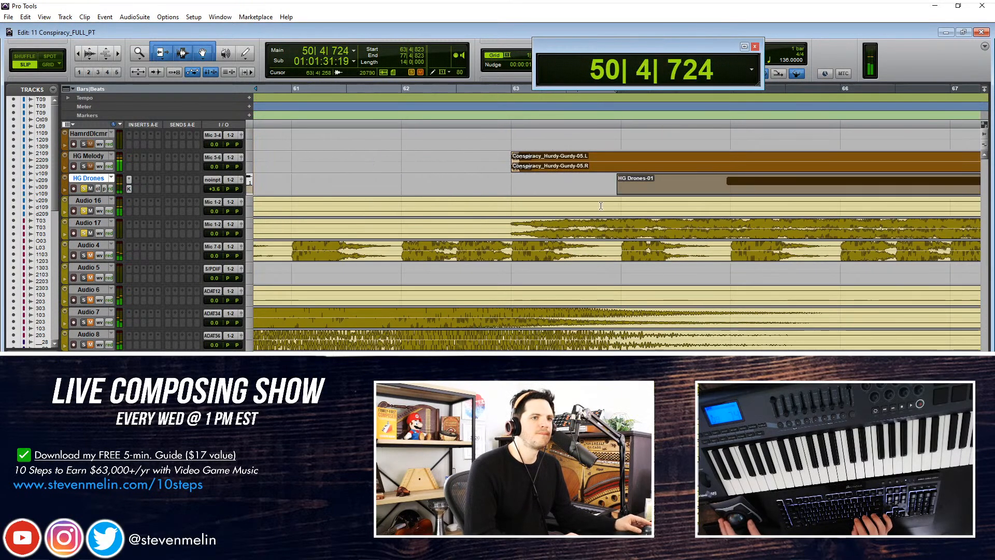
click(495, 184)
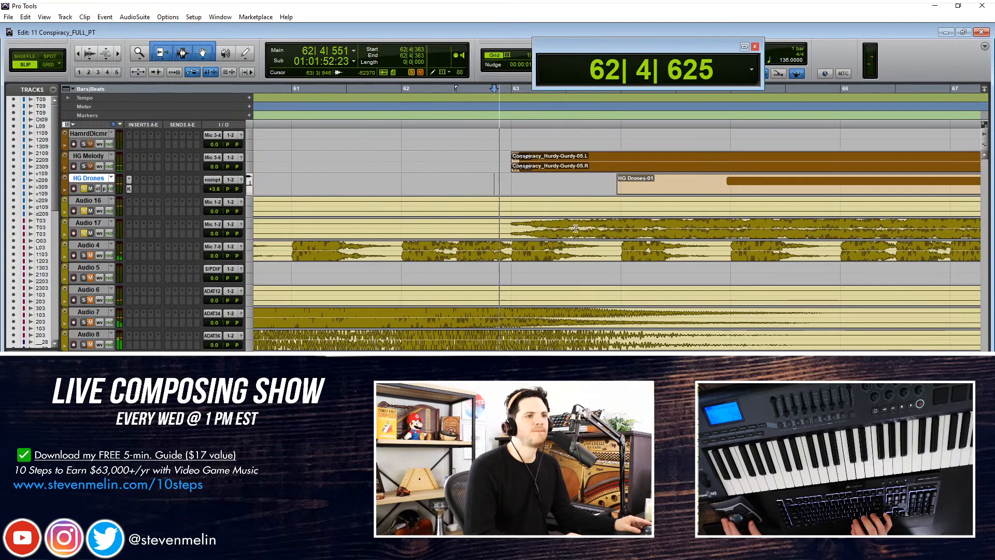
key(ctrl+[)
key(ctrl+[)
drag(650, 188, 587, 188)
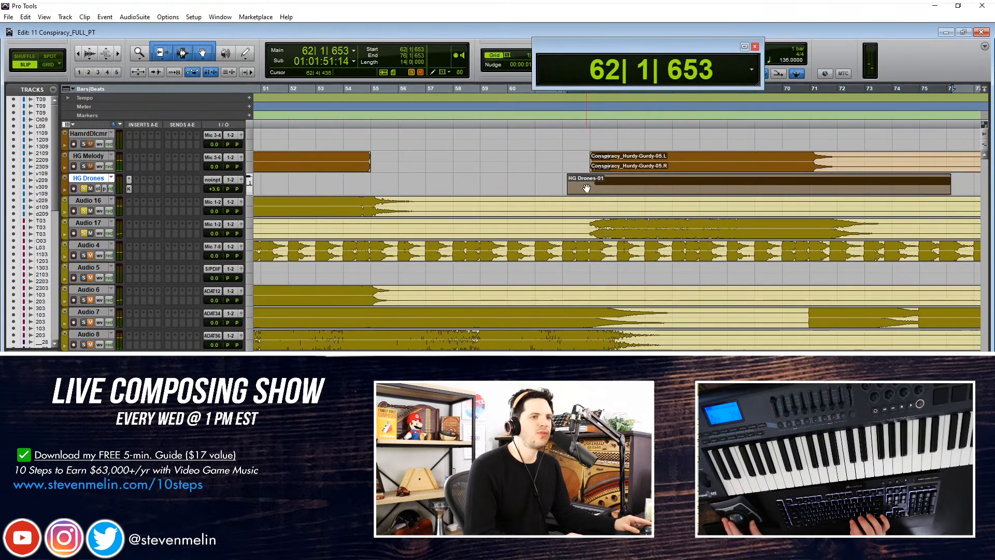
Shift the copied clip's drone note in the MIDI Editor to start exactly at bar 63, and audition it from 62|3|000
double_click(600, 190)
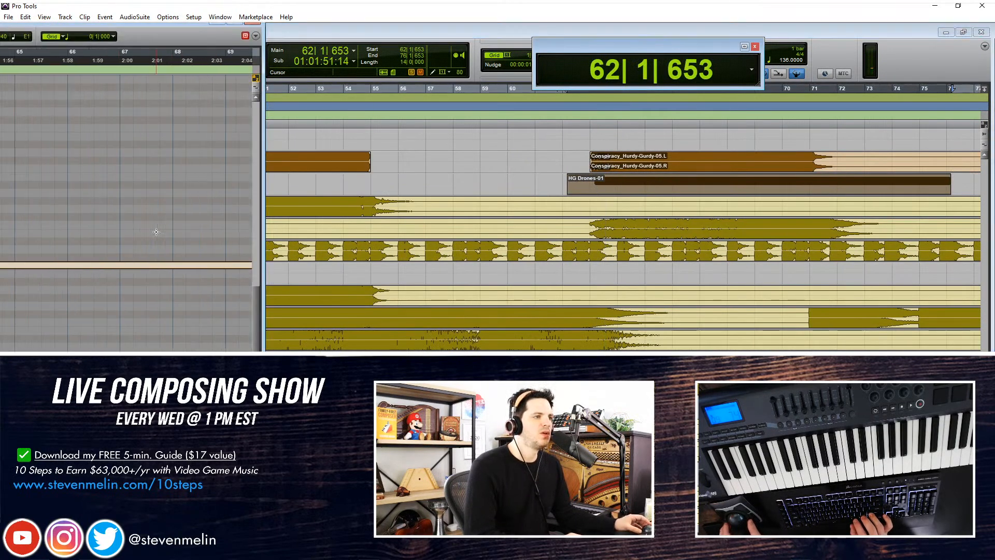
scroll(156, 232, left, 5)
scroll(197, 269, down, 5)
click(219, 310)
drag(236, 314, 219, 317)
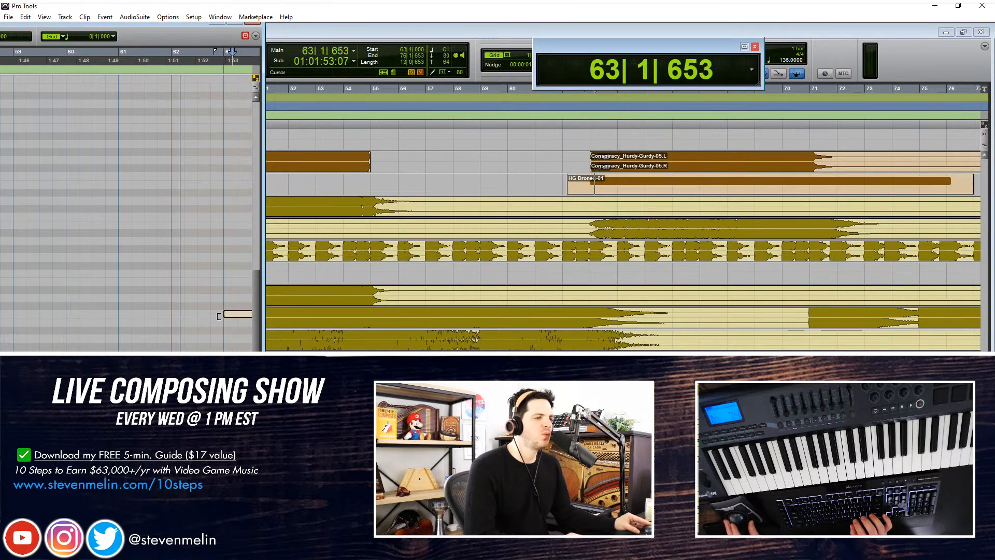
click(200, 66)
key(space)
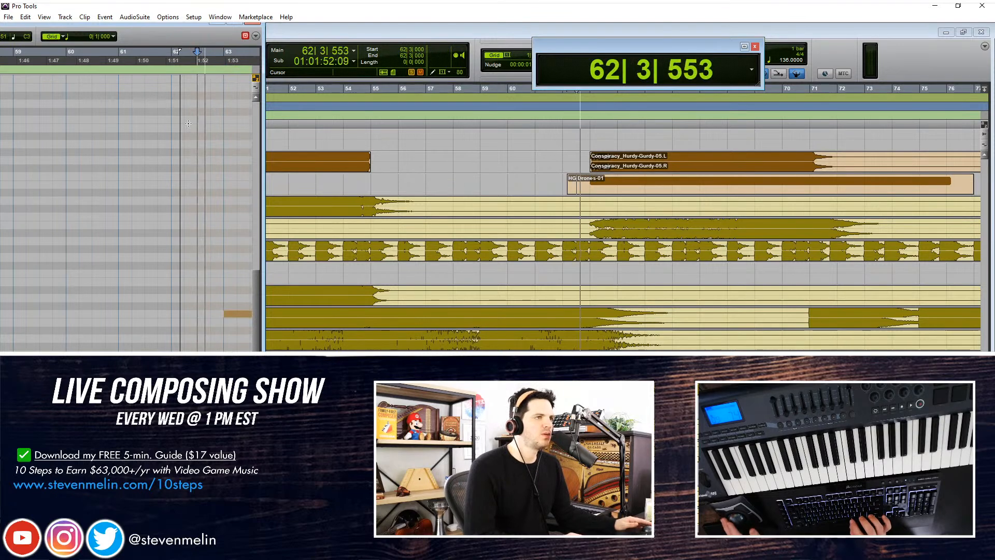
click(253, 23)
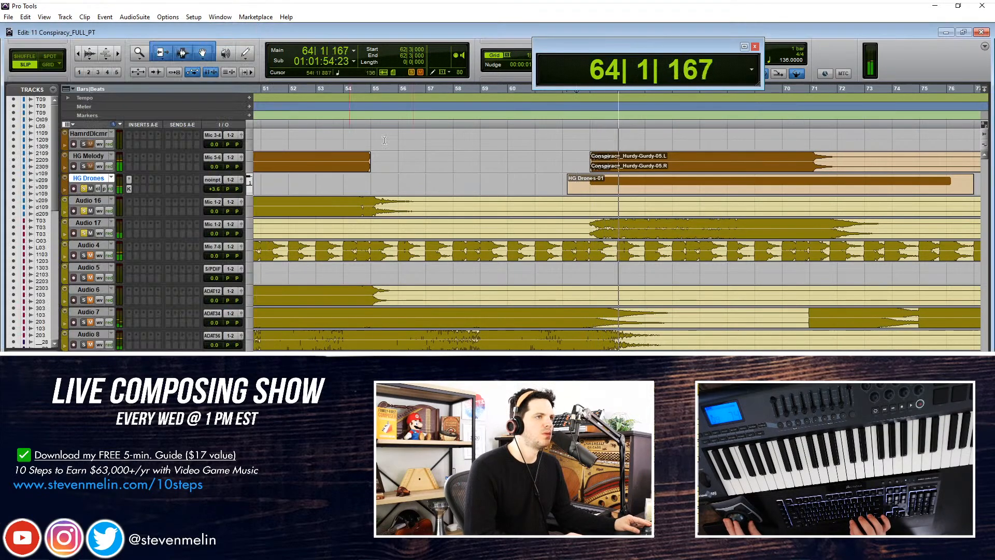
Trim the start of the copied HG Drones clip to bar 63 in Grid mode and play the section from bar 62
click(582, 185)
drag(581, 185, 590, 186)
key(grave)
key(grave)
click(554, 180)
key(space)
key(ctrl+bracketleft)
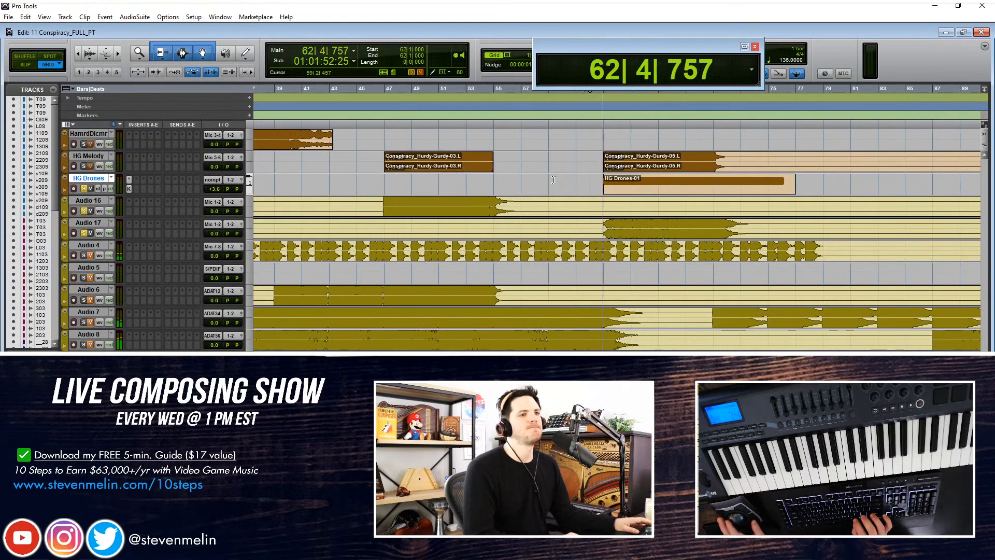
Play the HG Drones clip against the Hurdy-Gurdy-05 melody around bars 67 to 71 to locate the harmony change
scroll(554, 180, right, 3)
double_click(588, 193)
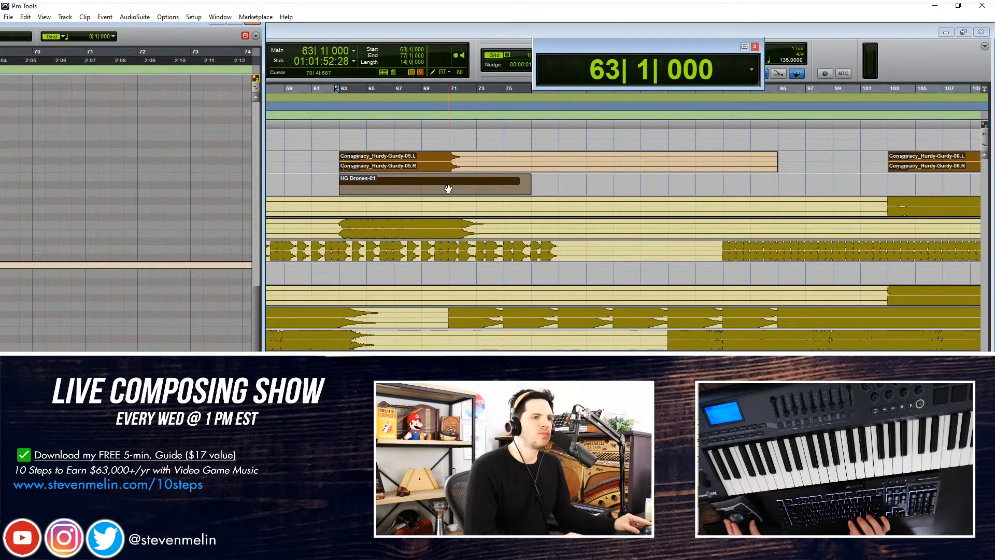
click(445, 177)
key(space)
key(ctrl+])
key(ctrl+])
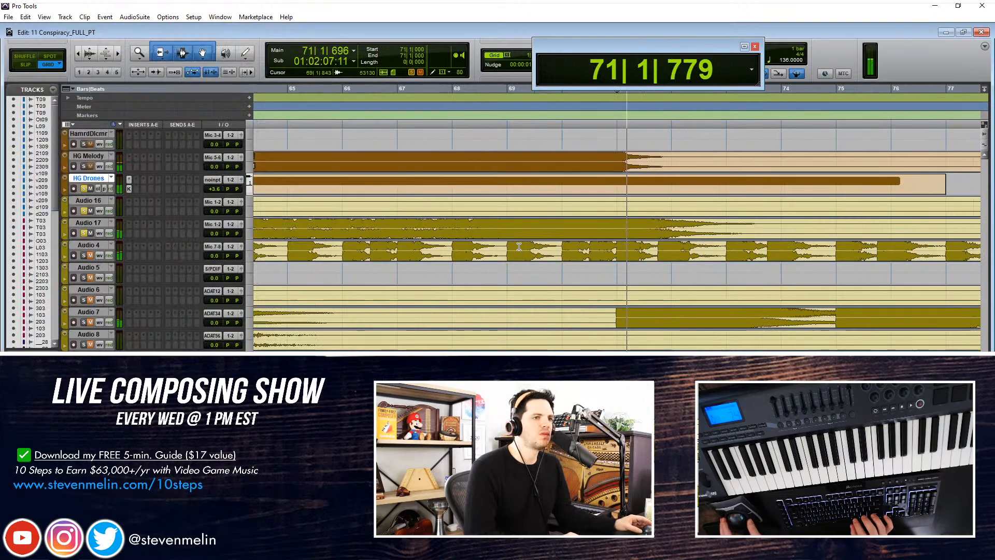
click(421, 180)
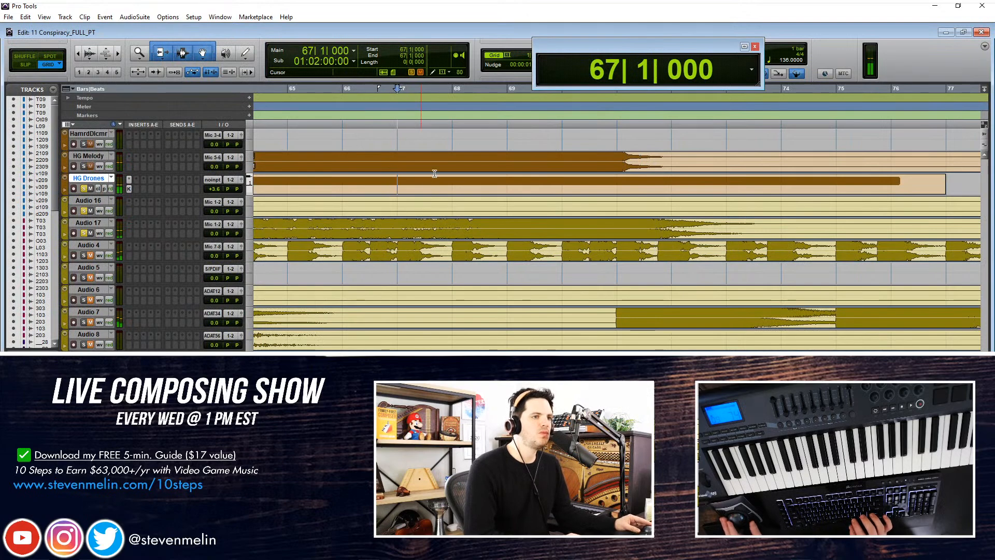
key(space)
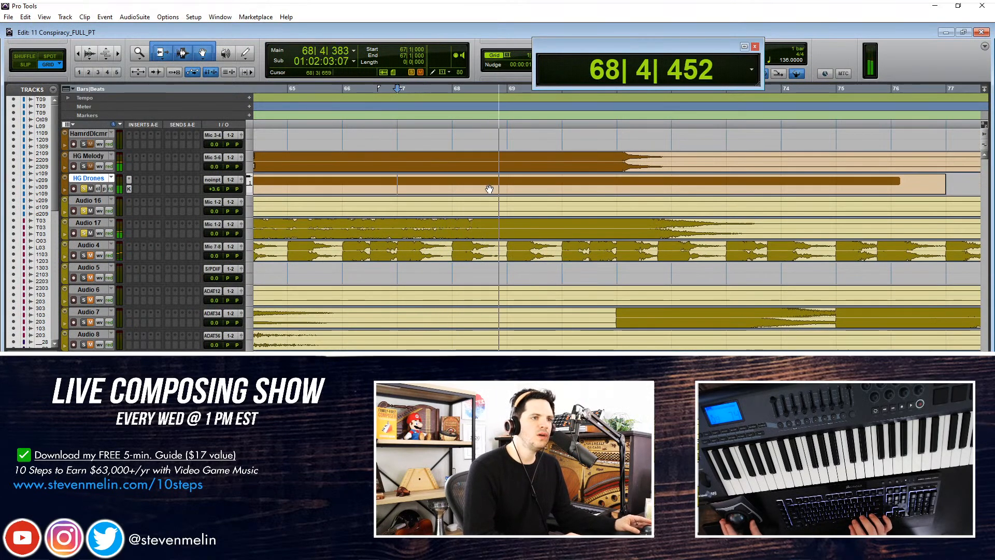
click(468, 182)
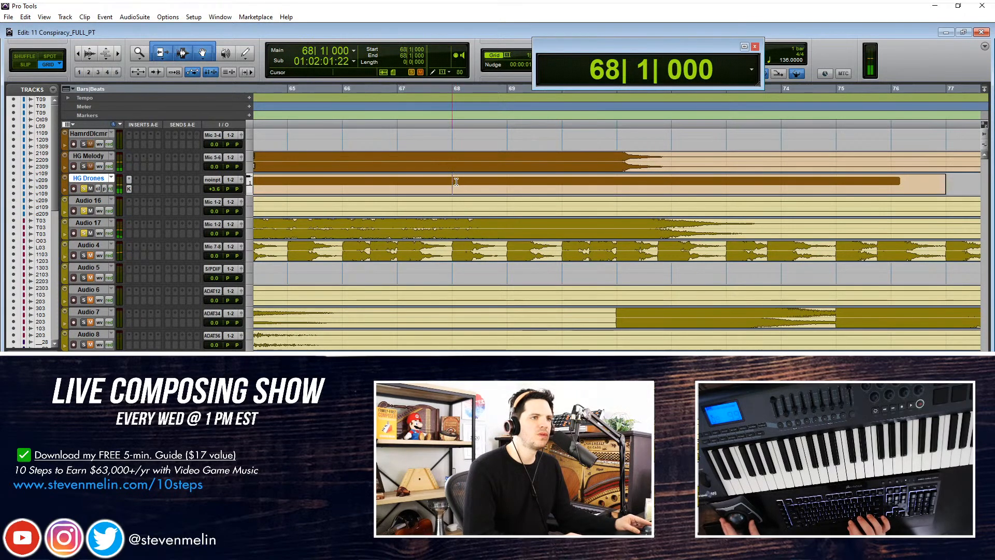
Shorten the HG Drones note that starts at bar 63 in the MIDI Editor so it ends at bar 69
double_click(468, 193)
scroll(297, 259, down, 1)
scroll(174, 232, down, 2)
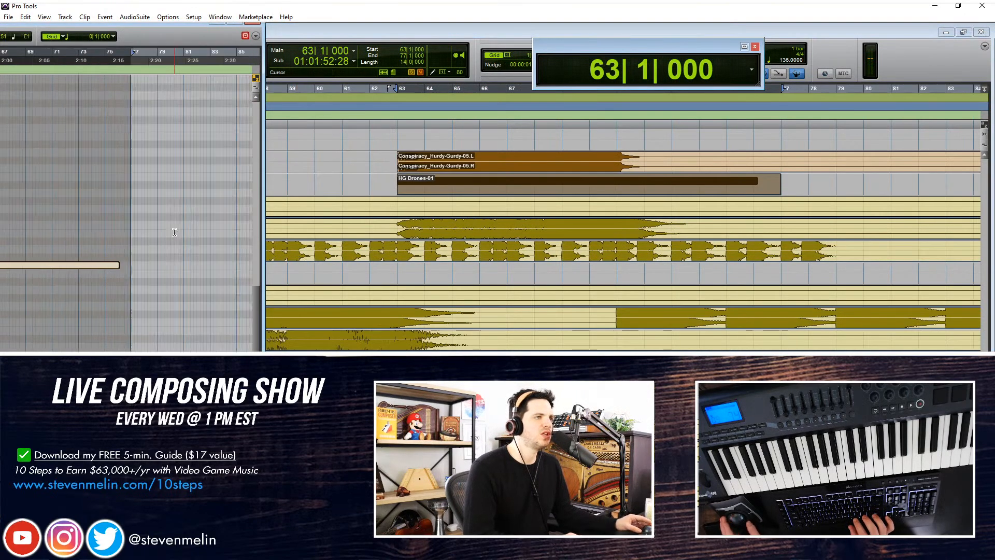
scroll(174, 230, left, 1)
click(174, 231)
drag(135, 264, 46, 263)
scroll(120, 248, left, 3)
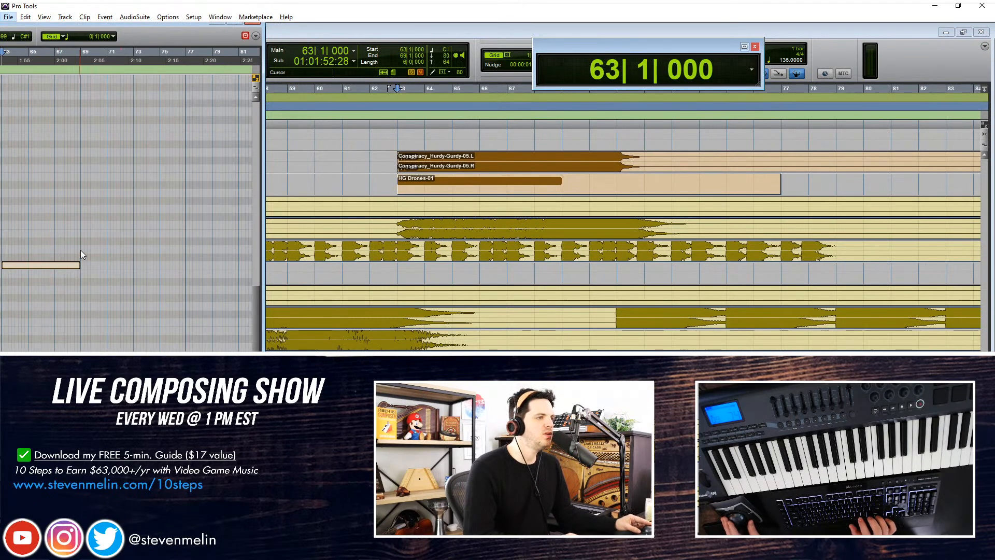
click(80, 236)
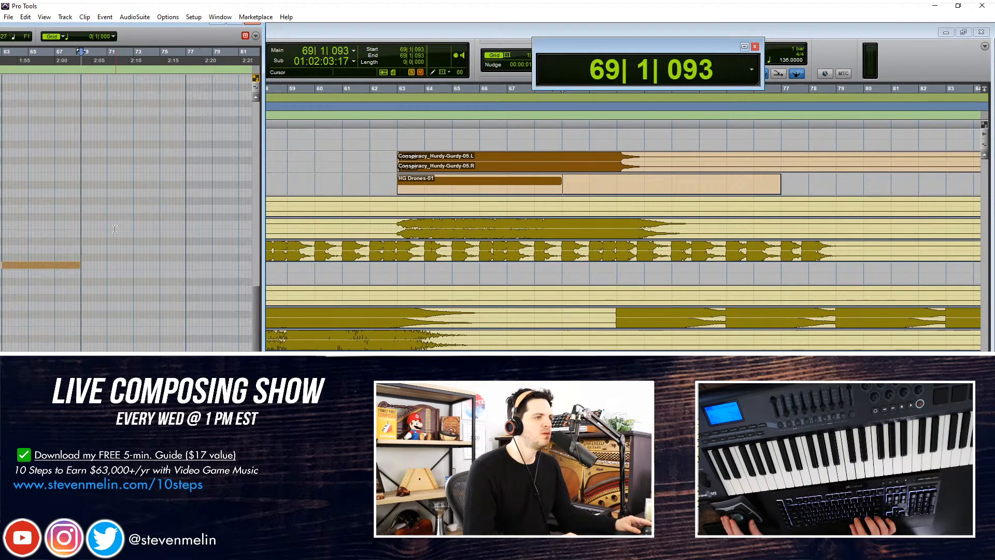
Draw a second drone note on G1 from bar 69 to bar 77 in the HG Drones clip with the Pencil tool
drag(105, 24, 244, 30)
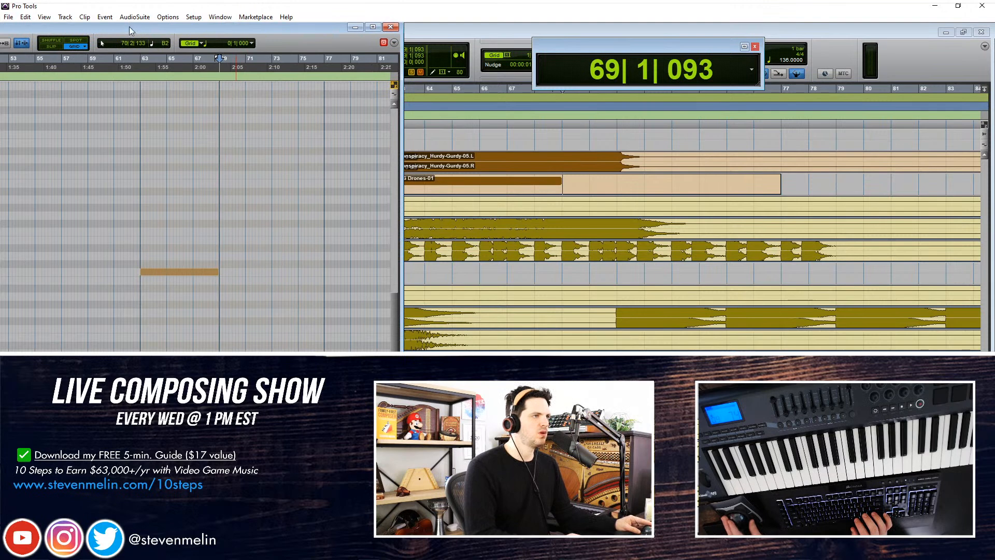
drag(130, 26, 269, 24)
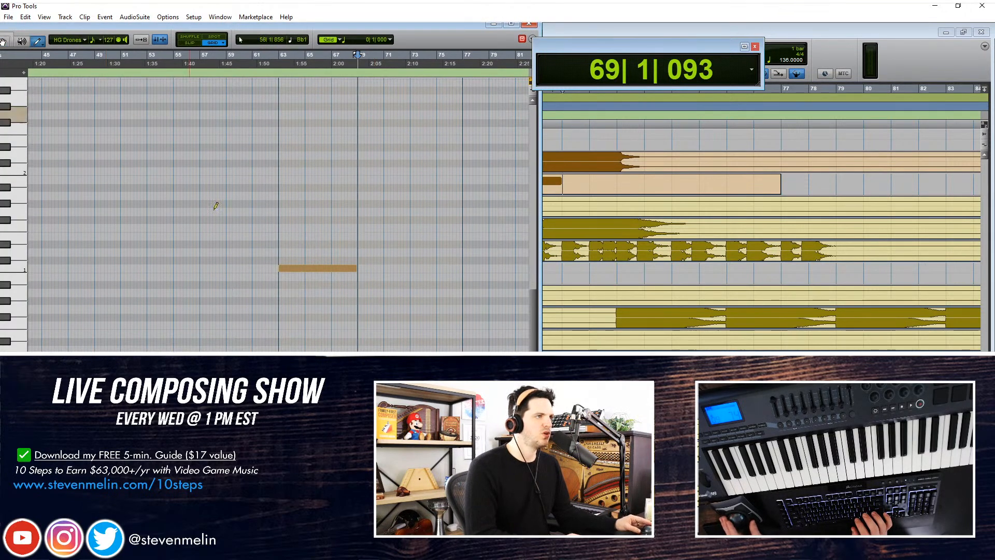
drag(408, 249, 462, 209)
click(32, 40)
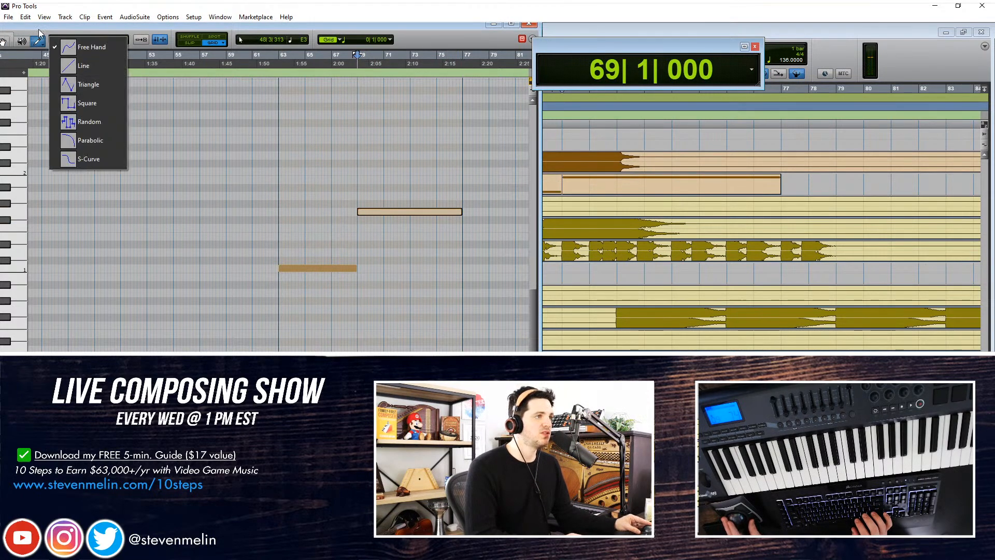
click(67, 45)
key(F2)
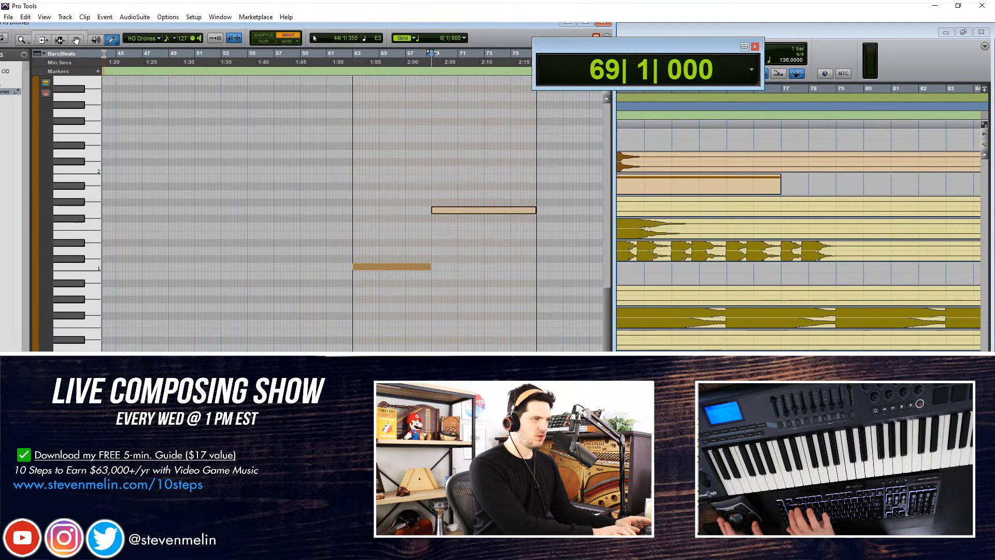
key(F5)
key(F6+F7)
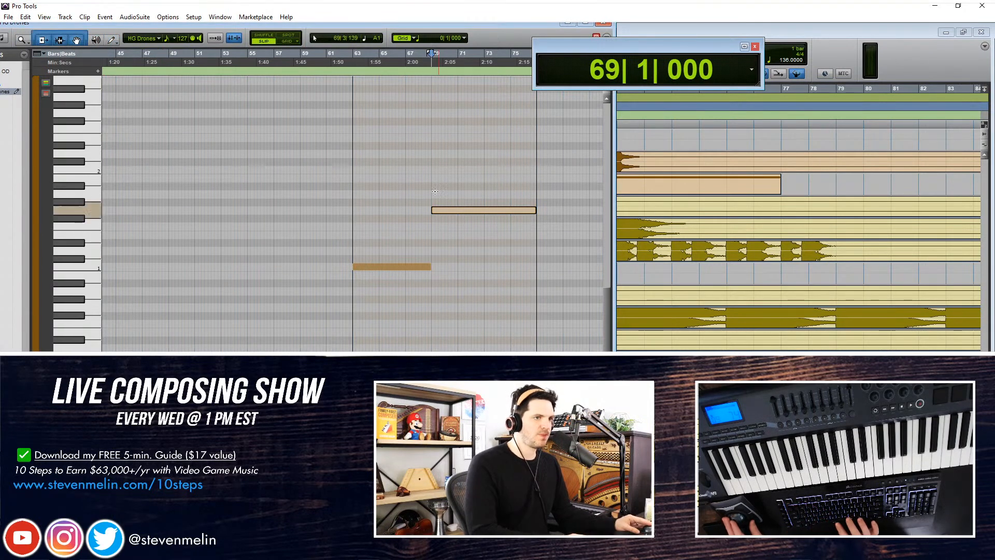
Audition the change between the two drone notes and shorten the first note to end at bar 68 in Grid mode
key(space)
key(ctrl+bracketright)
key(ctrl+bracketright)
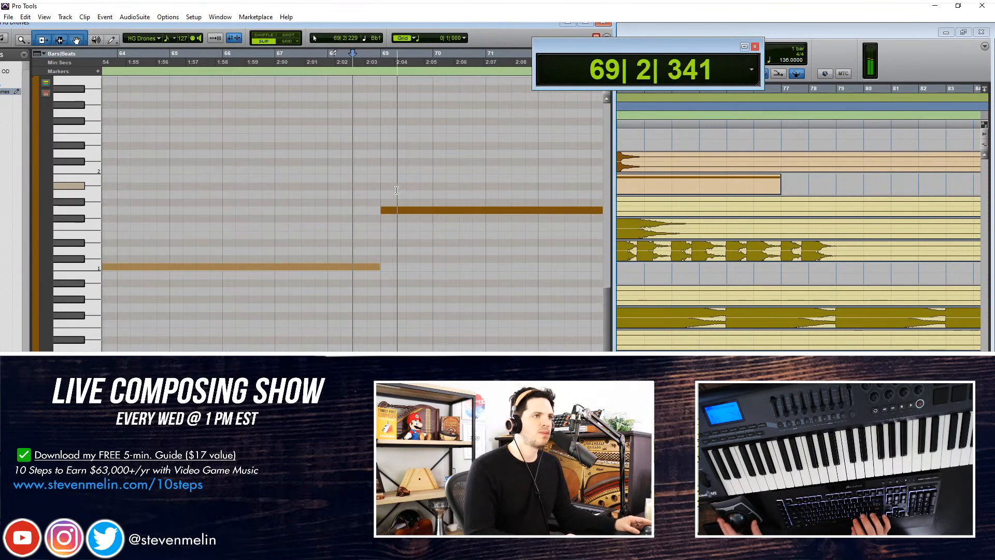
key(space)
click(380, 267)
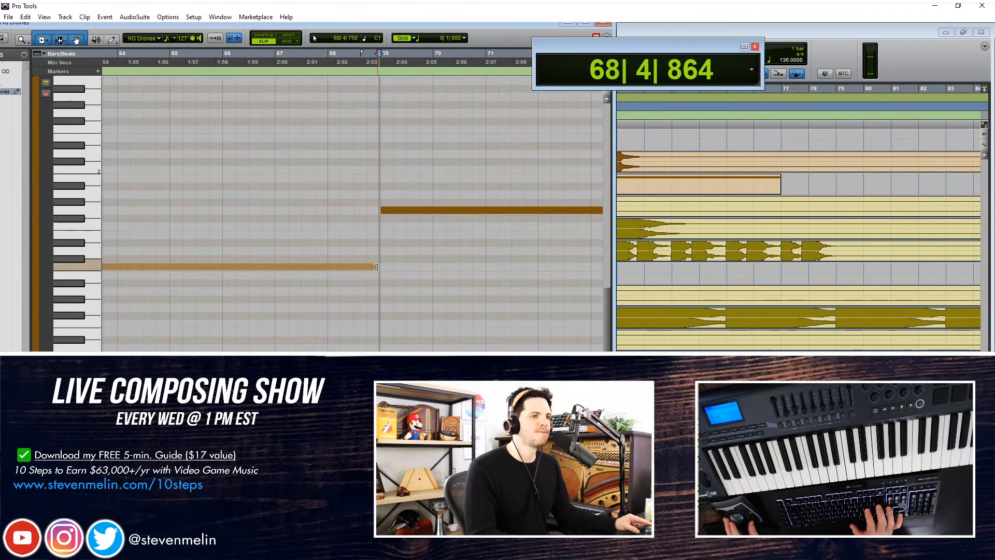
drag(377, 267, 328, 263)
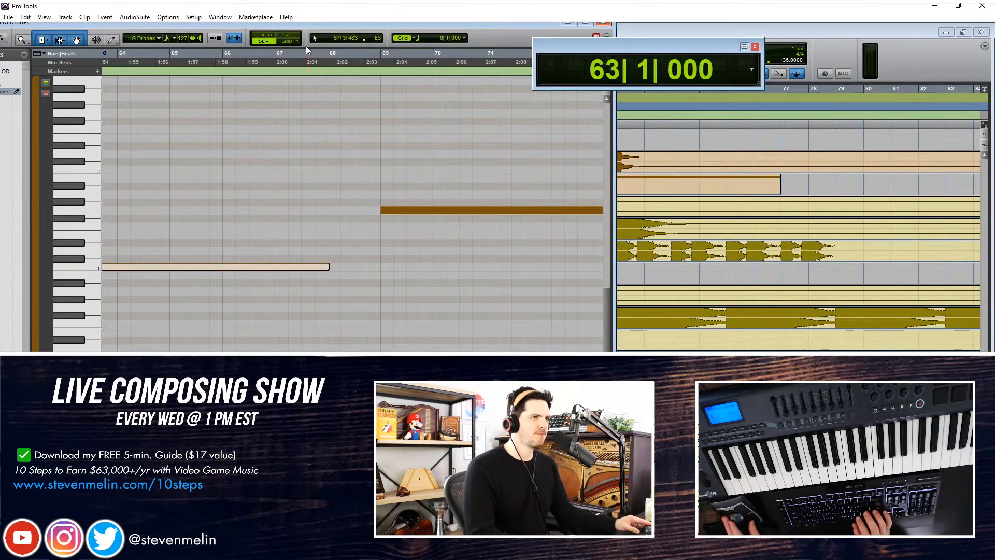
click(291, 41)
drag(329, 266, 327, 266)
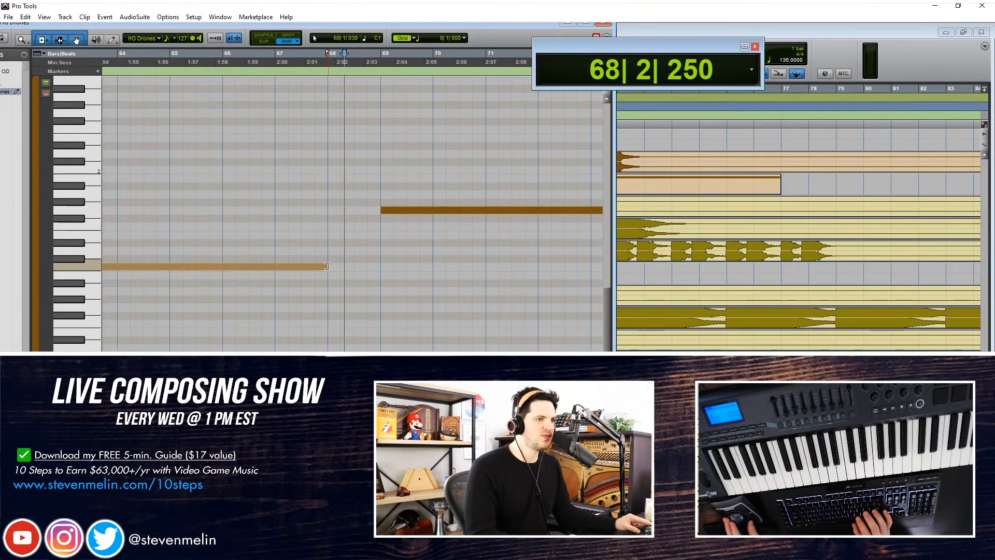
click(327, 266)
Move the G1 drone note to start at bar 68 and play the transition between both notes
drag(418, 210, 366, 211)
click(264, 109)
key(space)
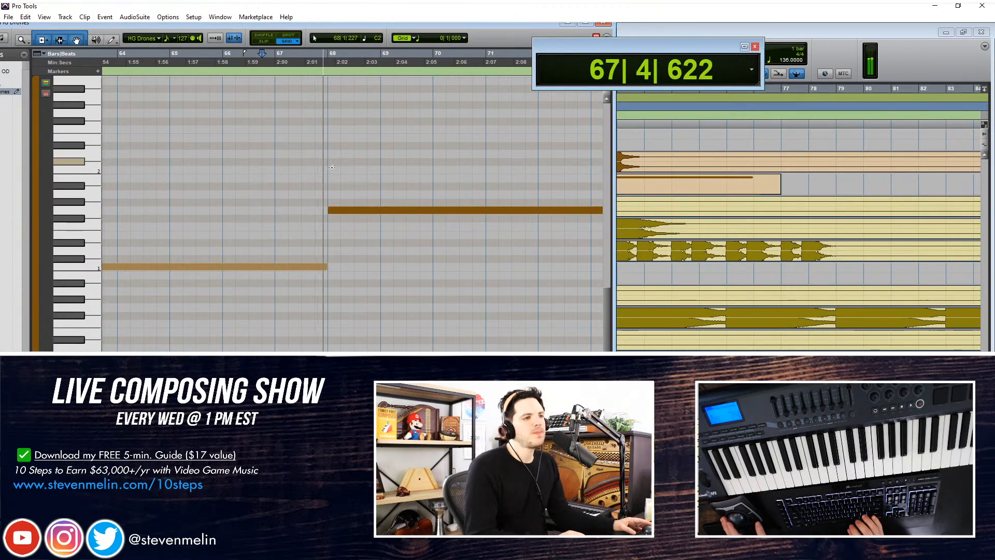
Listen through the end of the melody section and shorten the G1 drone note to end at bar 72
key(ctrl+[)
key(ctrl+[)
key(ctrl+])
key(ctrl+[)
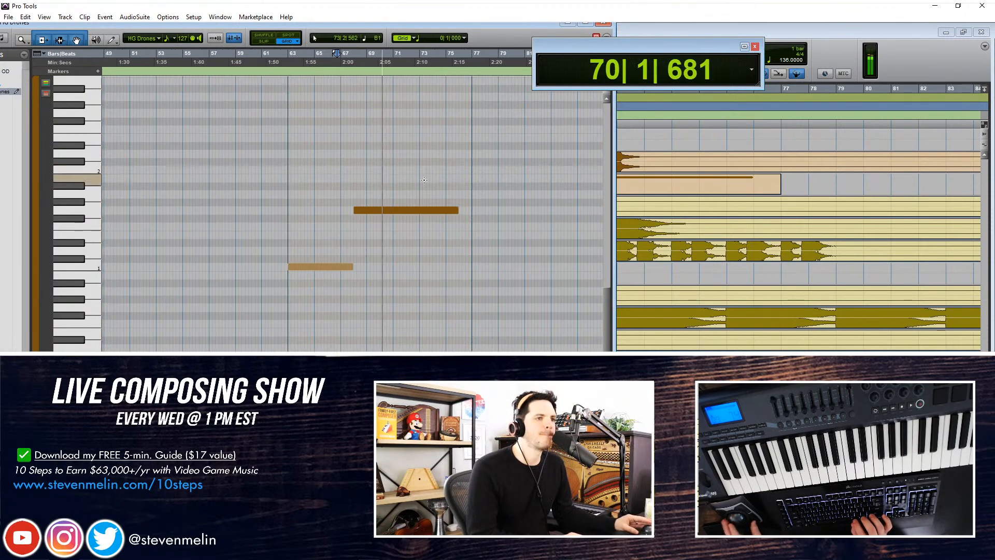
click(419, 79)
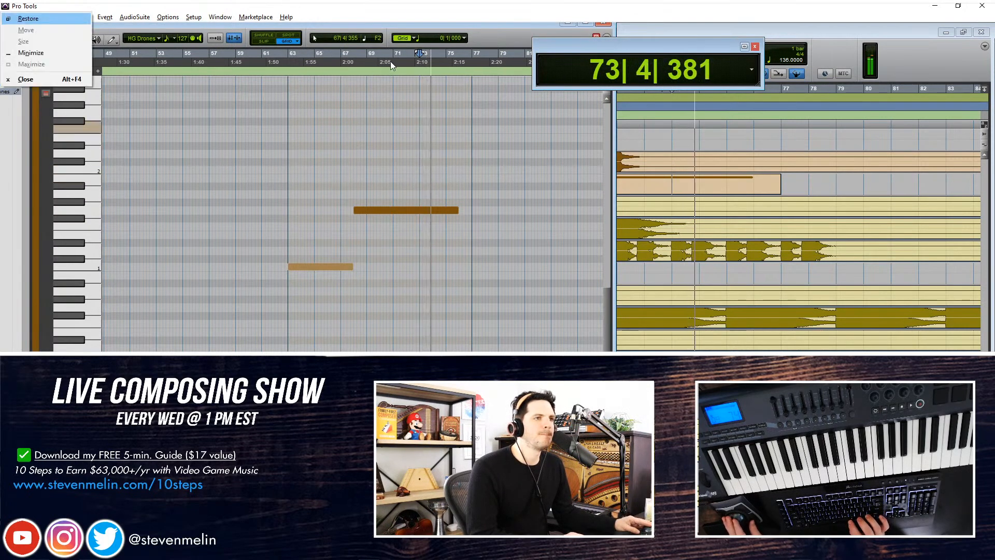
click(394, 61)
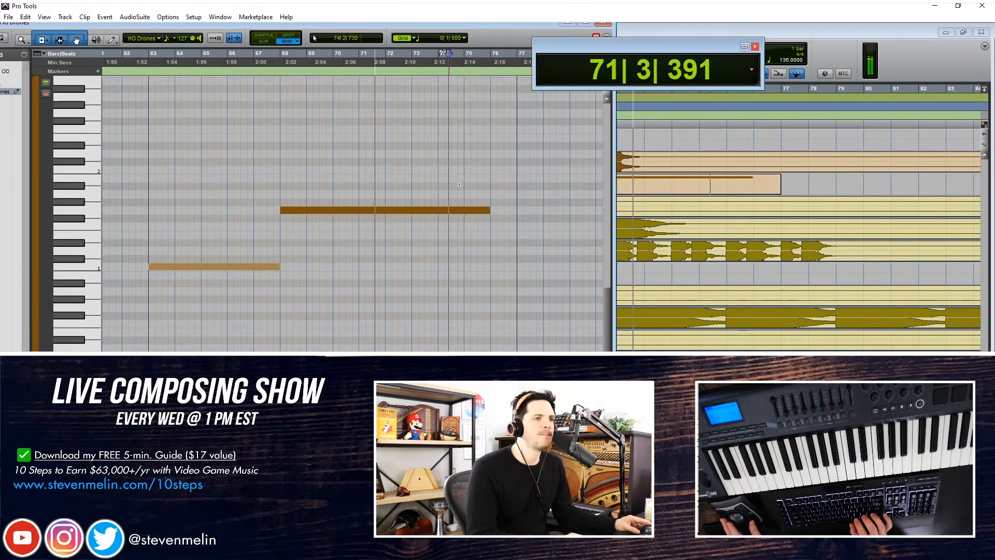
drag(486, 213, 387, 212)
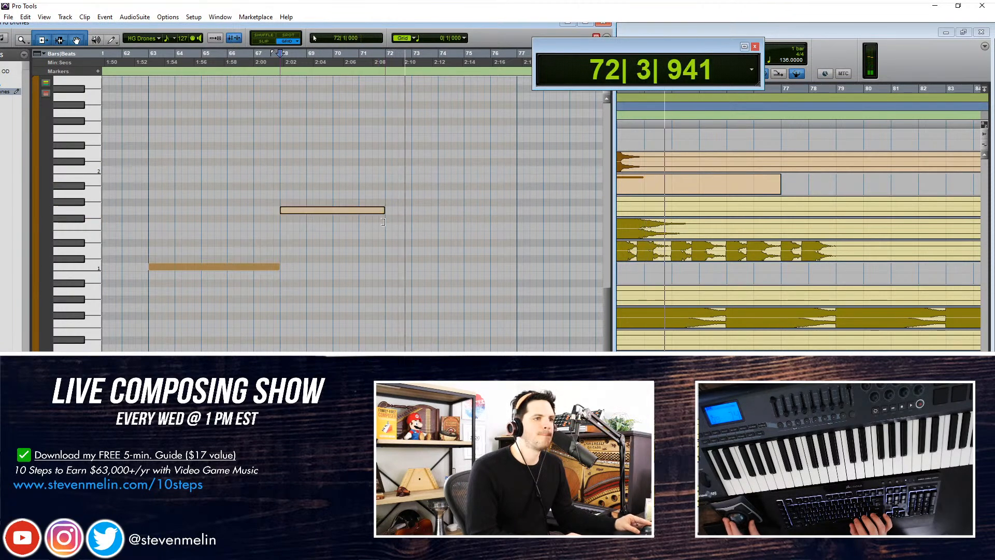
Copy the two-note HG Drones clip to bar 127, near the end of the Hurdy-Gurdy-06 section
drag(481, 27, 382, 36)
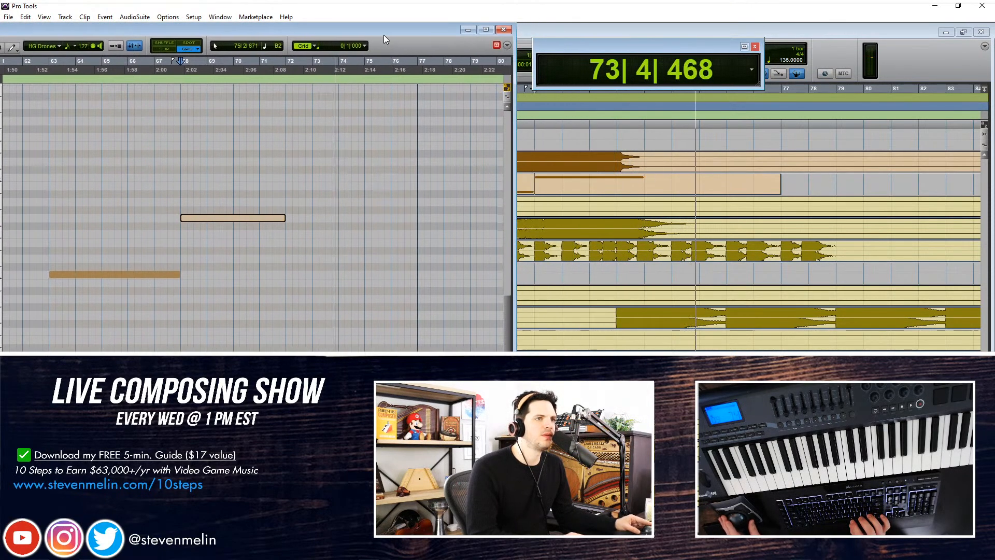
scroll(663, 312, down, 3)
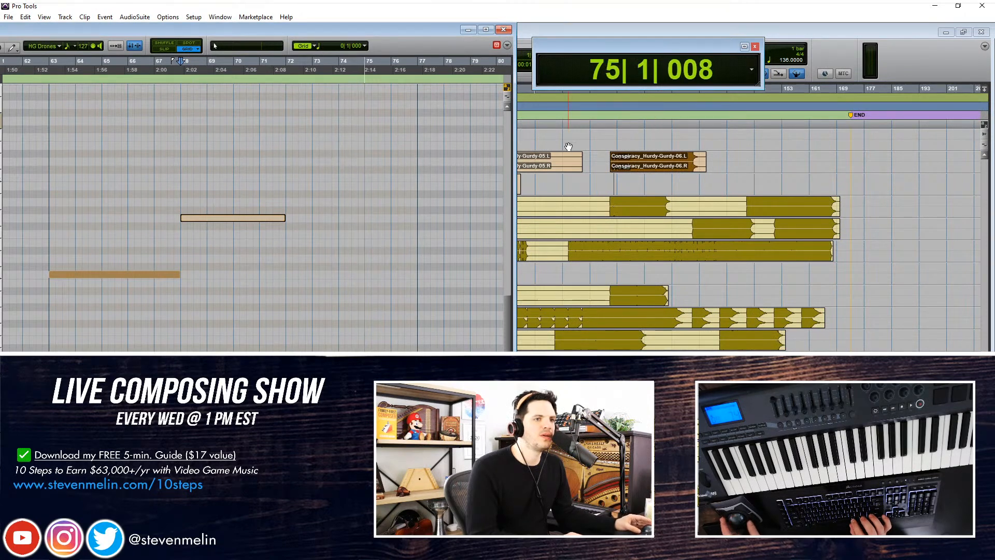
scroll(585, 160, up, 1)
click(499, 32)
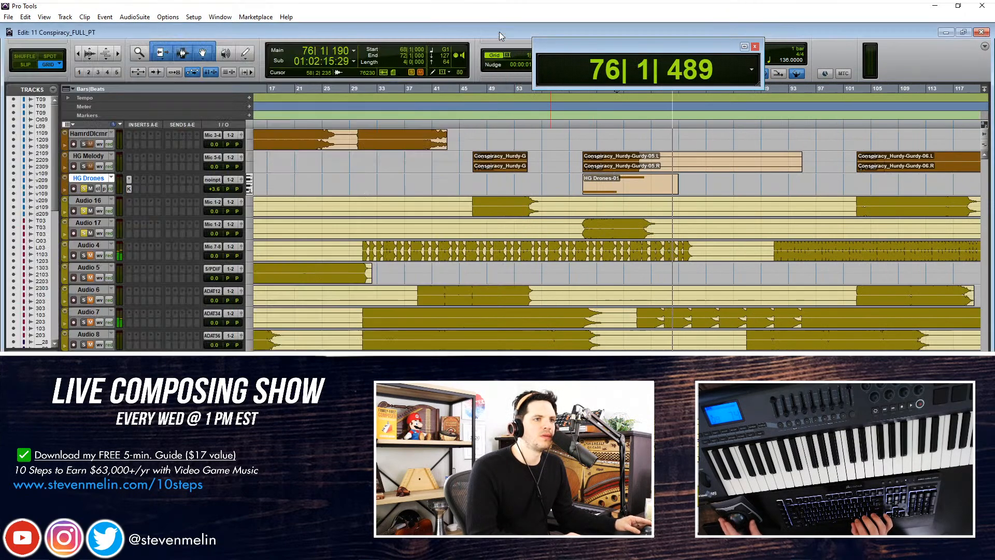
drag(705, 184, 823, 192)
key(ctrl+v)
key(ctrl+bracketright)
key(ctrl+bracketright)
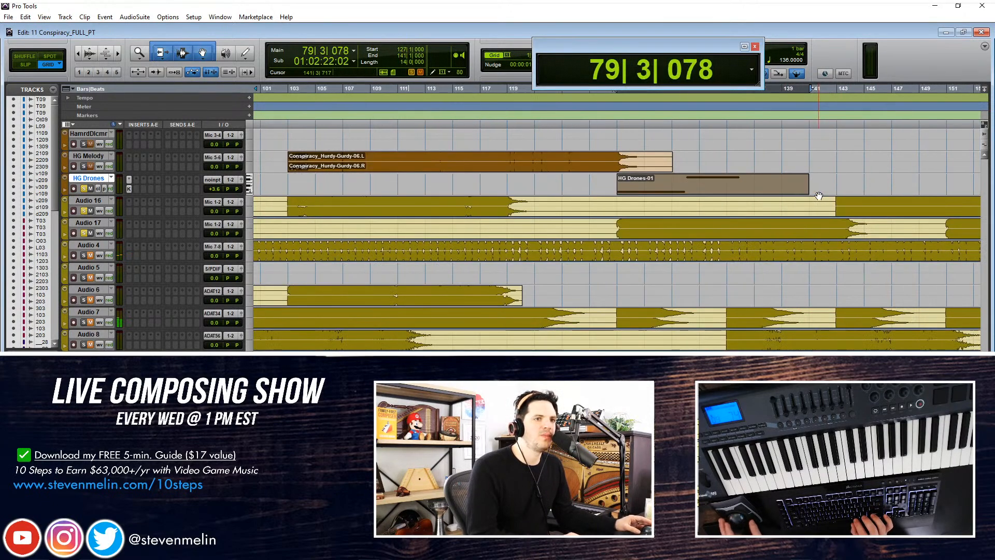
Play the copied HG Drones clip from bar 126 and check its later part around bar 138
key(space)
click(598, 182)
key(space)
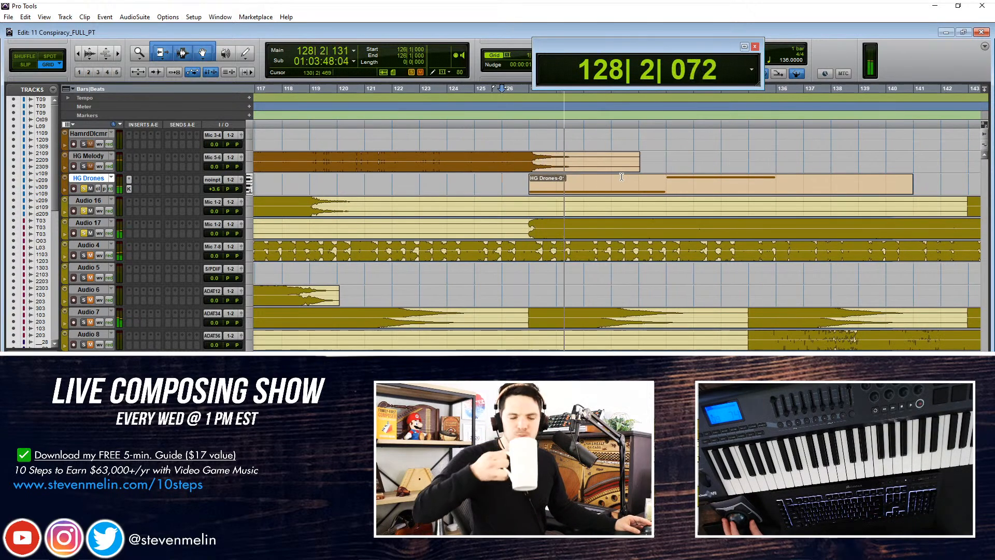
key(space)
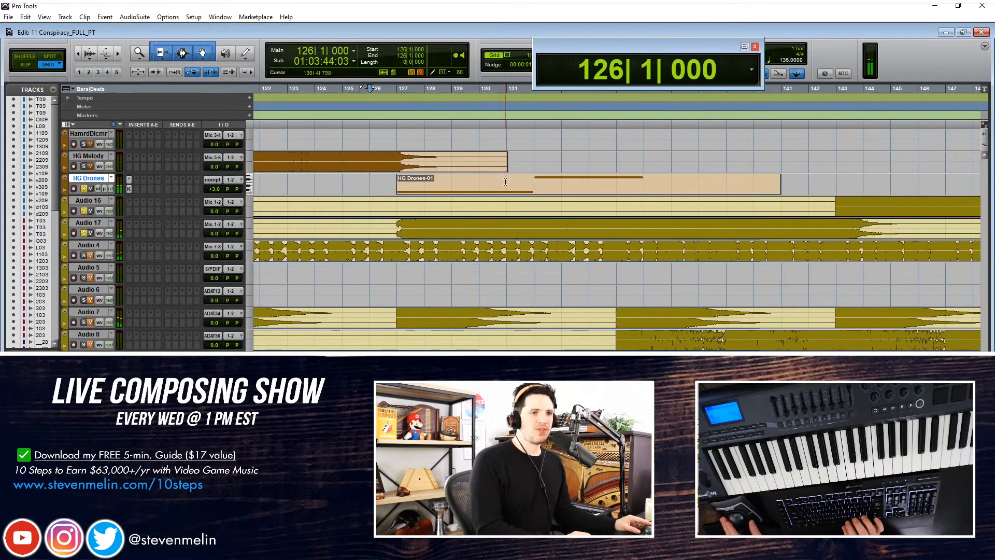
key(r)
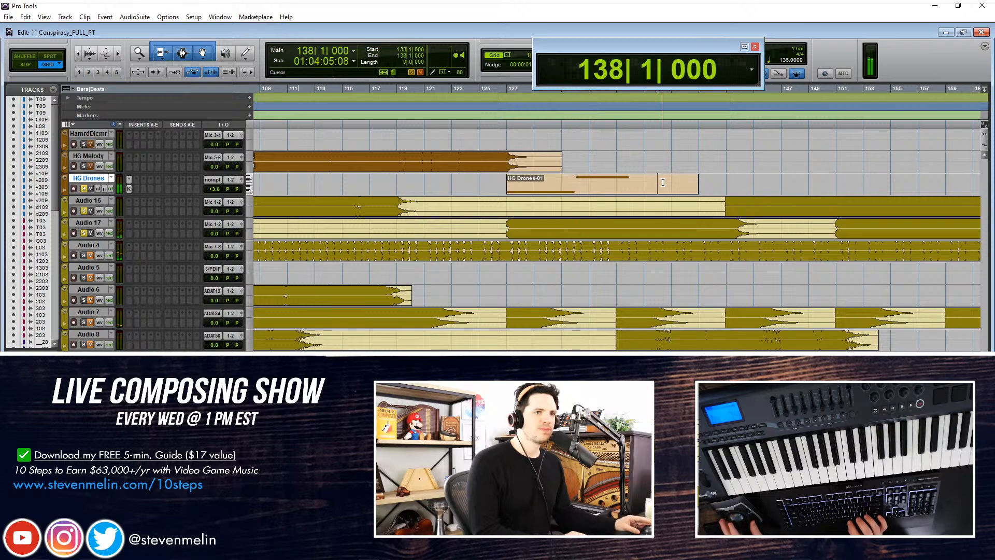
Locate the section change at bar 143 and extend the end of the copied HG Drones clip to it
click(714, 179)
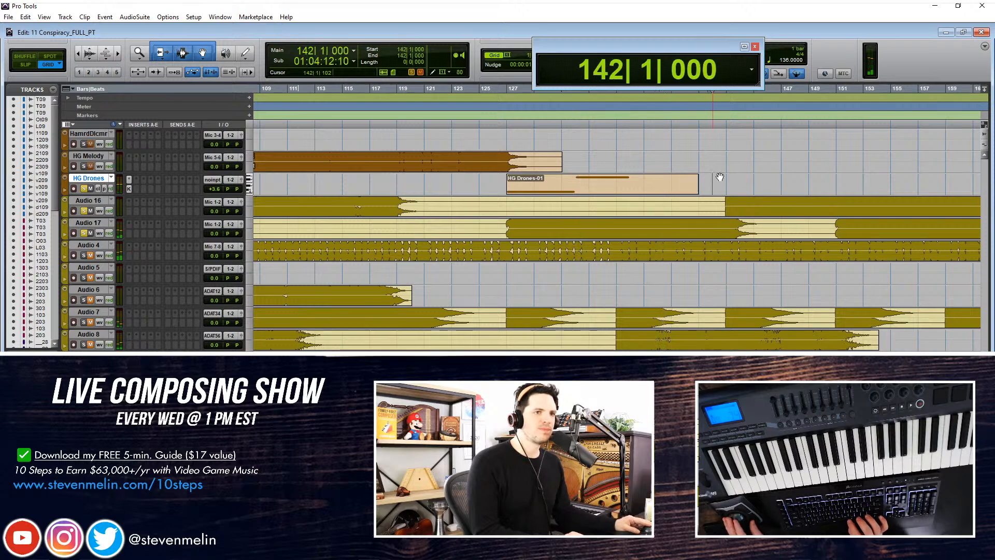
key(t)
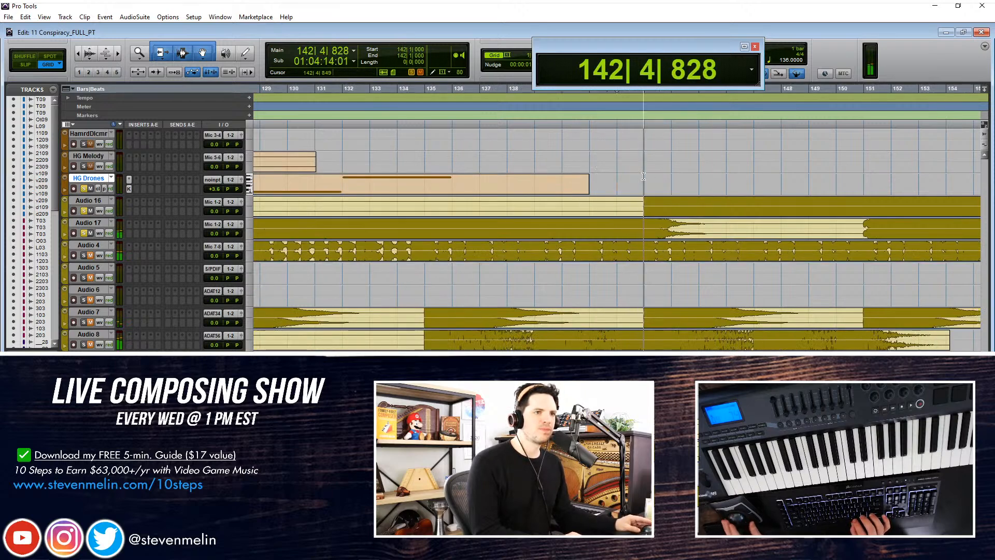
click(643, 180)
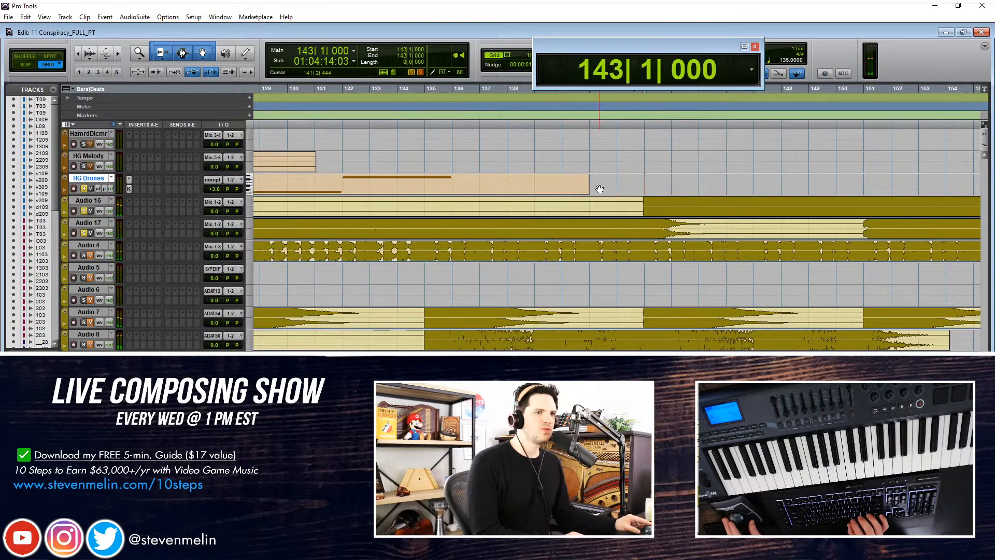
drag(586, 183, 643, 184)
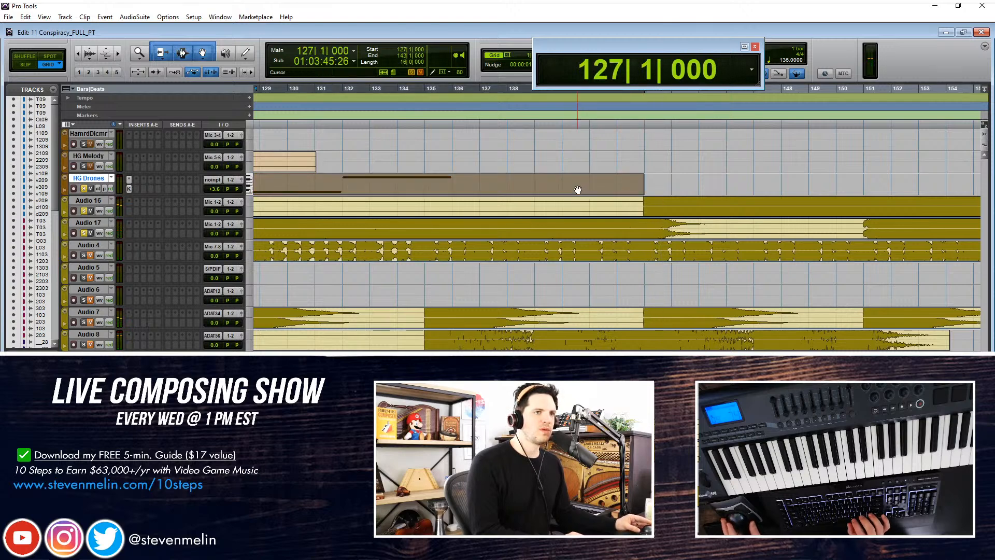
Delete the higher second note of the HG Drones clip at bar 127 and extend the low note to bar 143
drag(620, 47, 685, 23)
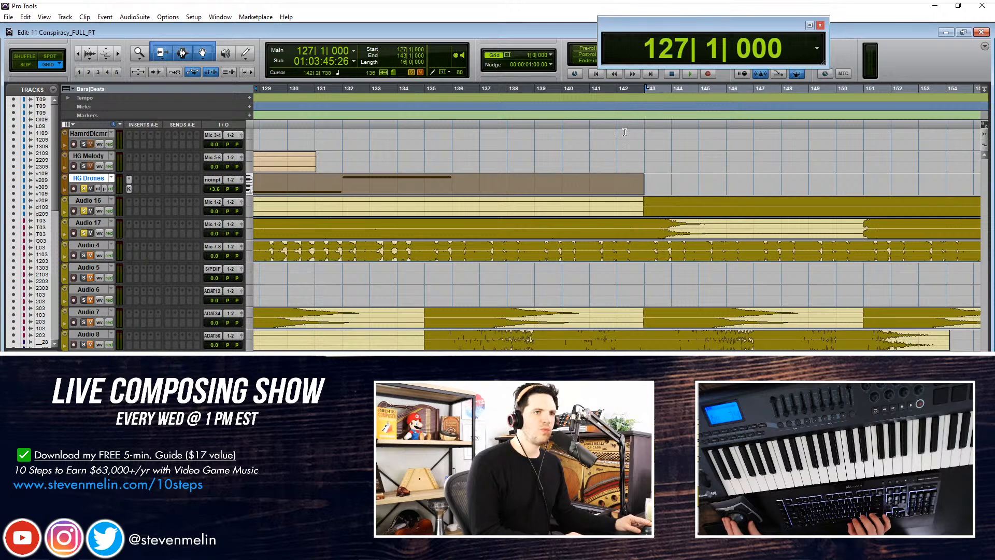
click(578, 183)
double_click(573, 193)
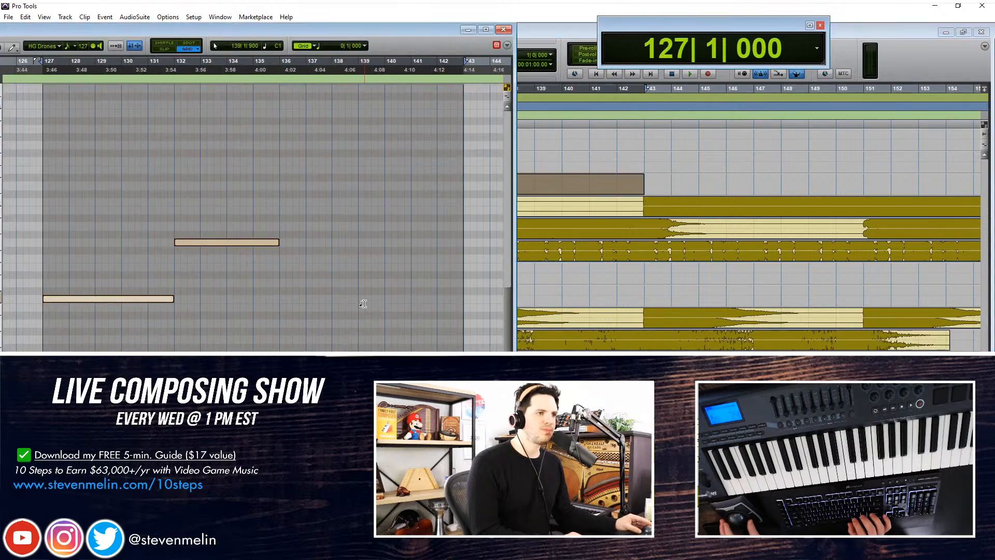
click(249, 247)
key(Delete)
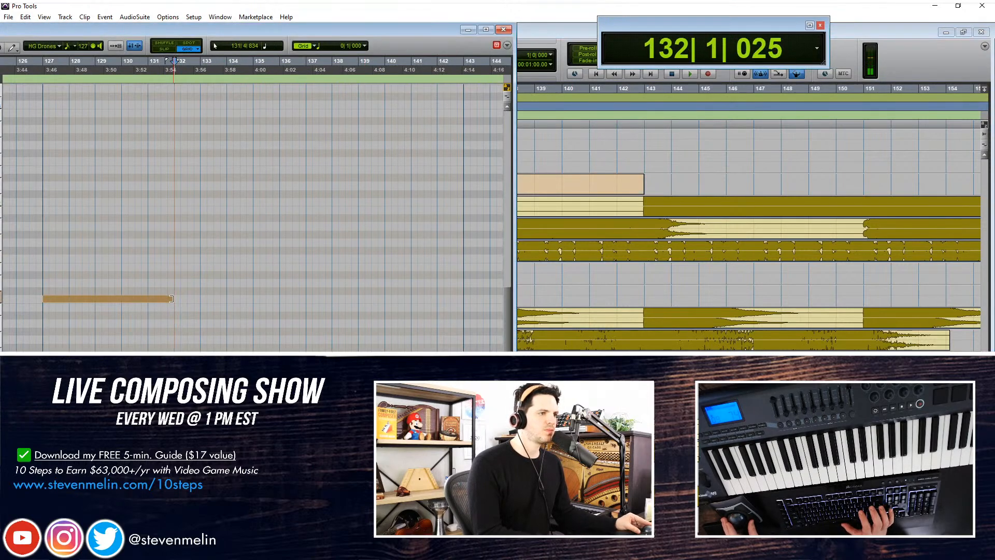
drag(172, 299, 279, 289)
drag(351, 287, 464, 289)
key(ctrl+w)
click(579, 159)
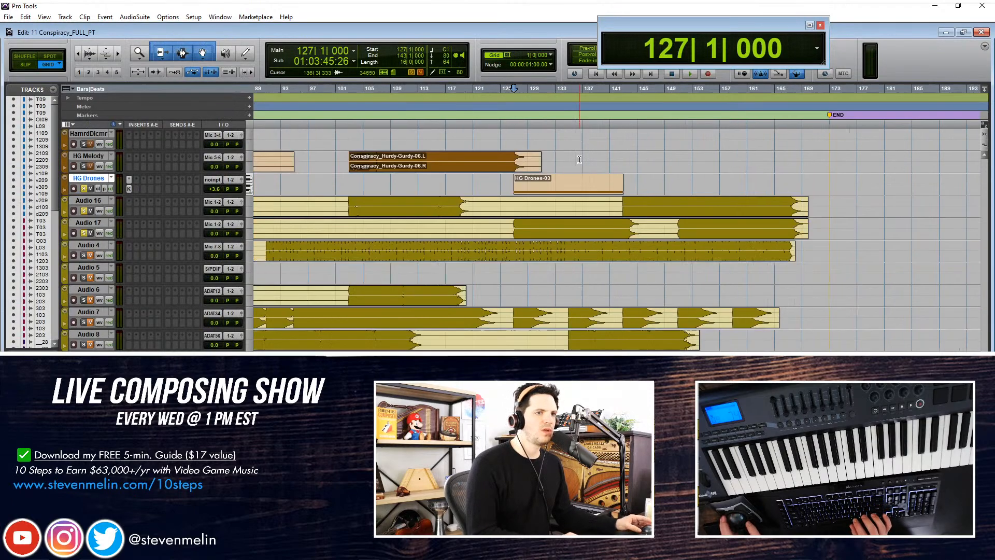
Copy the single-note HG Drones clip from bar 127 to bar 151
drag(560, 175, 607, 186)
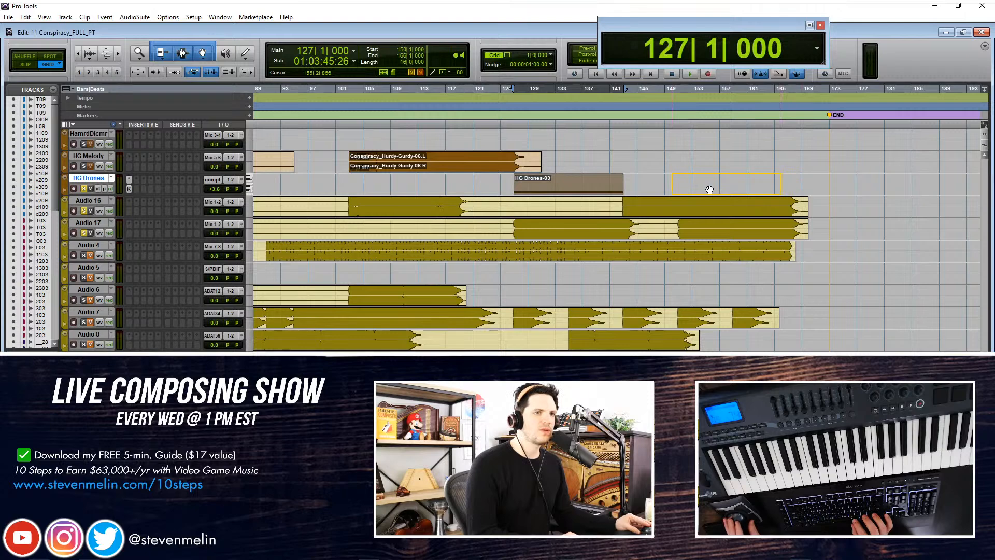
drag(709, 190, 722, 189)
key(ctrl+])
key(ctrl+])
key(ctrl+])
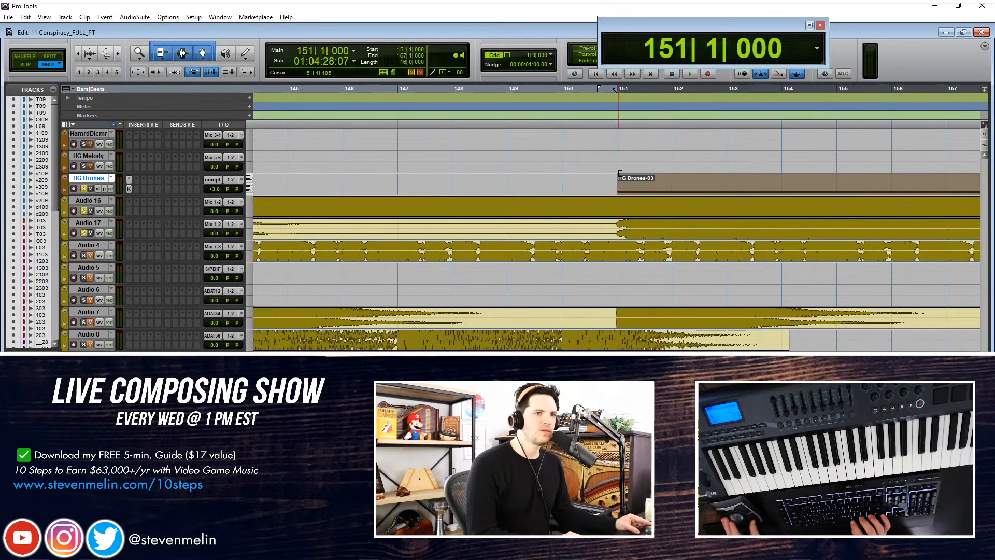
Play the copied HG Drones clip from bar 151 and check its end from bar 165
click(620, 183)
key(space)
key(ctrl+[)
key(ctrl+[)
key(ctrl+[)
scroll(635, 196, right, 3)
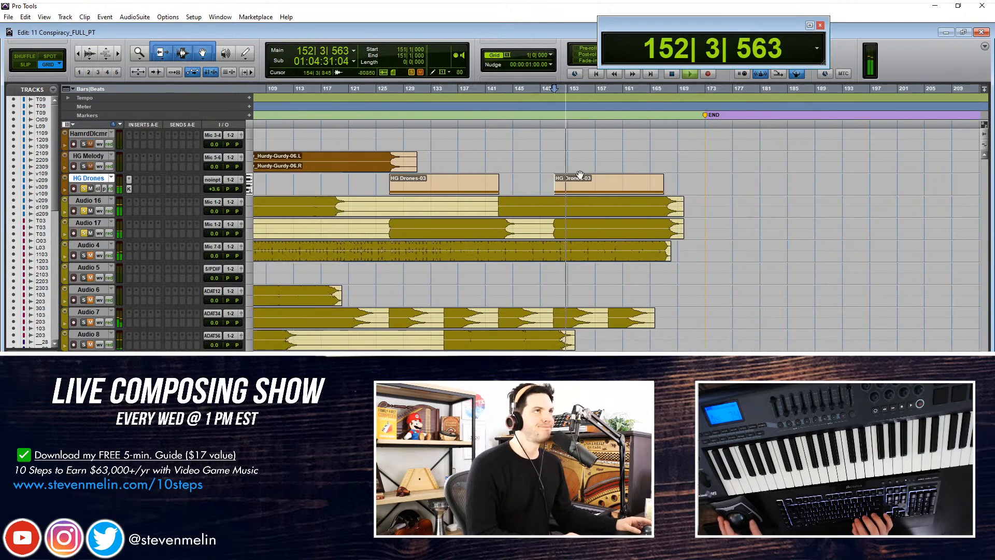
key(ctrl+])
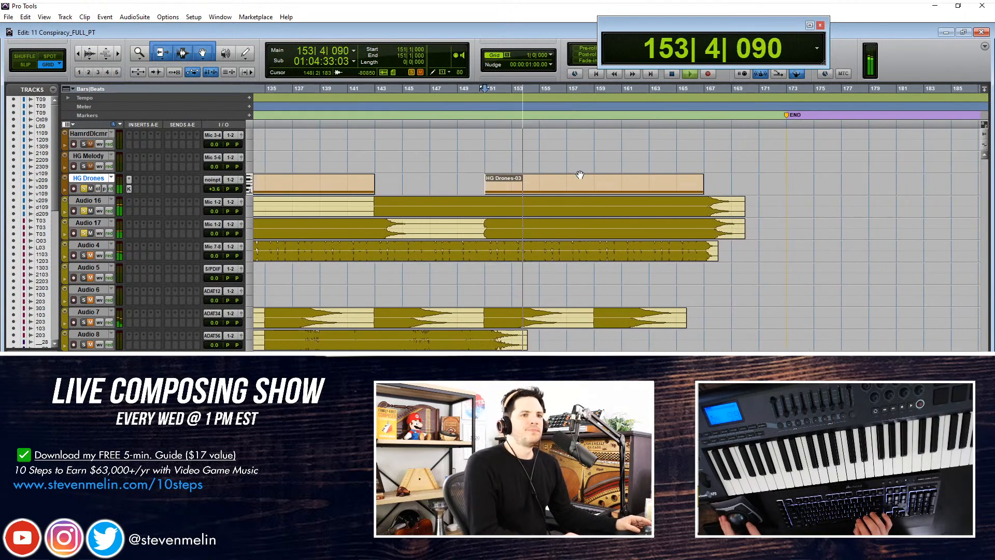
key(space)
key(space)
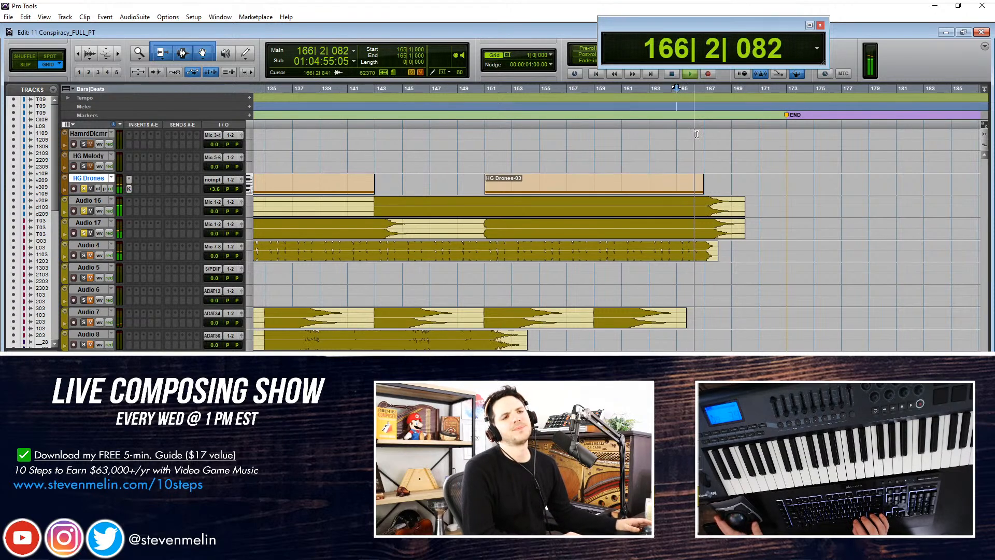
key(r)
key(r)
key(r)
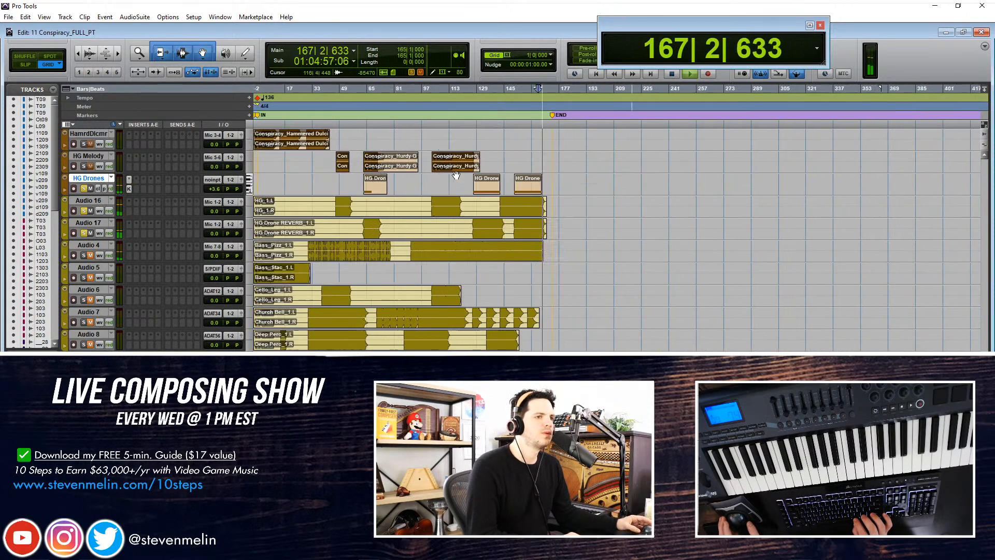
key(space)
Delete the Audio 17 track holding the HG Drone REVERB audio
click(92, 226)
right_click(91, 228)
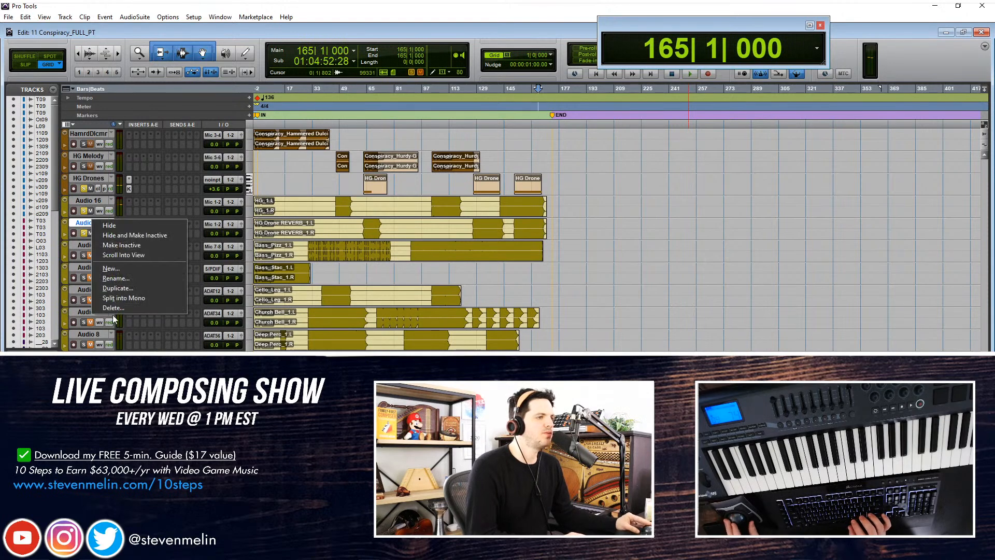
click(150, 307)
key(Return)
click(169, 179)
click(157, 180)
click(303, 170)
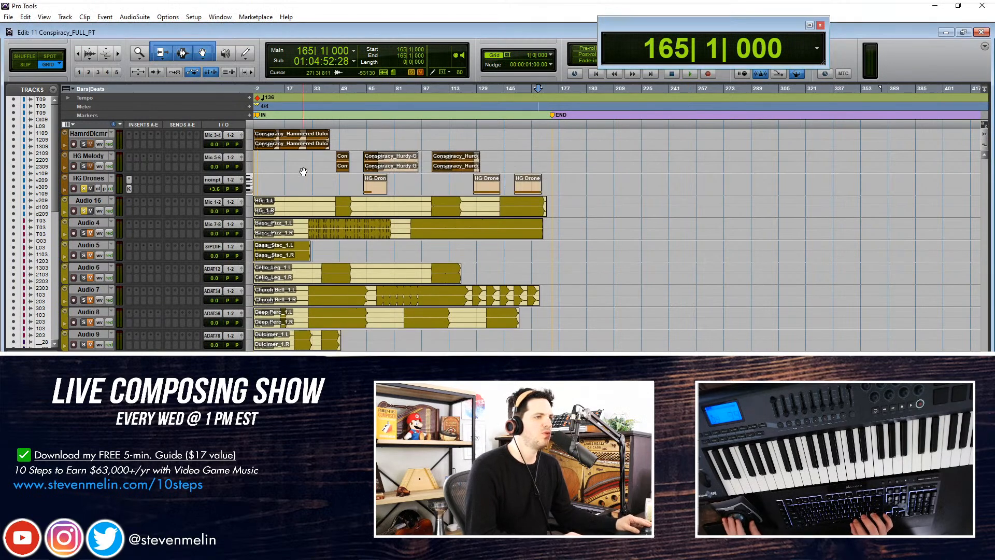
click(169, 180)
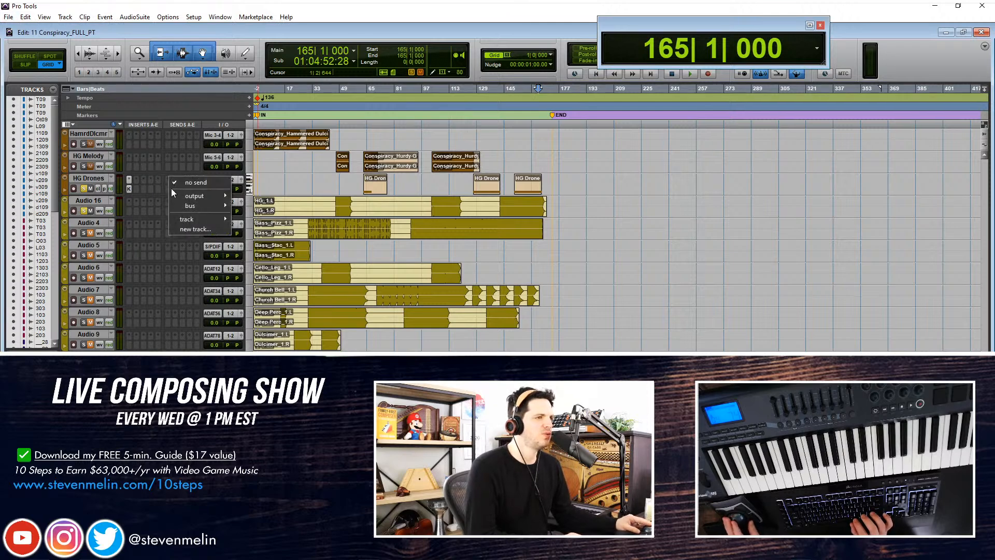
click(267, 189)
Insert the multichannel 2C-Audio B2 stereo reverb on the HG Drones track and move its window off the counter
click(133, 180)
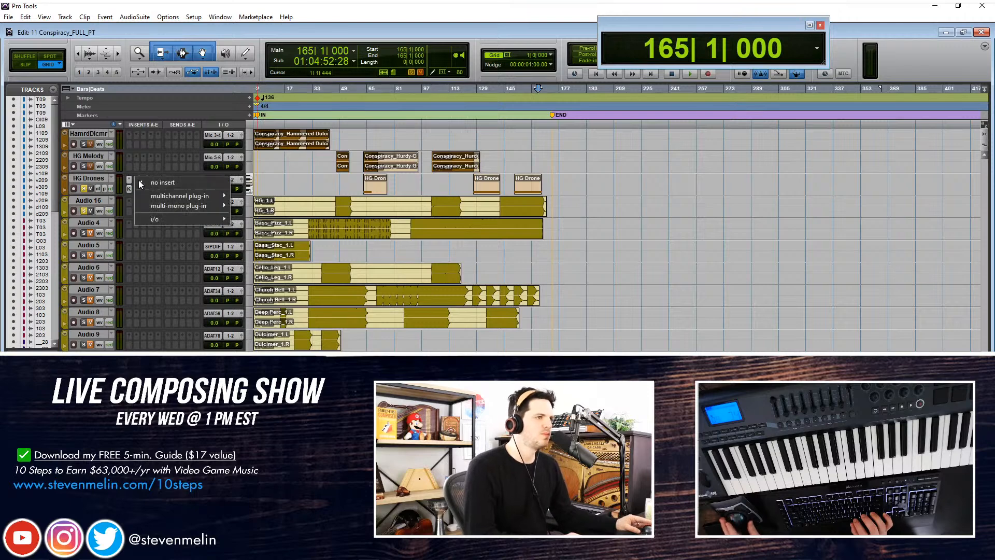
mouse_move(185, 195)
mouse_move(255, 226)
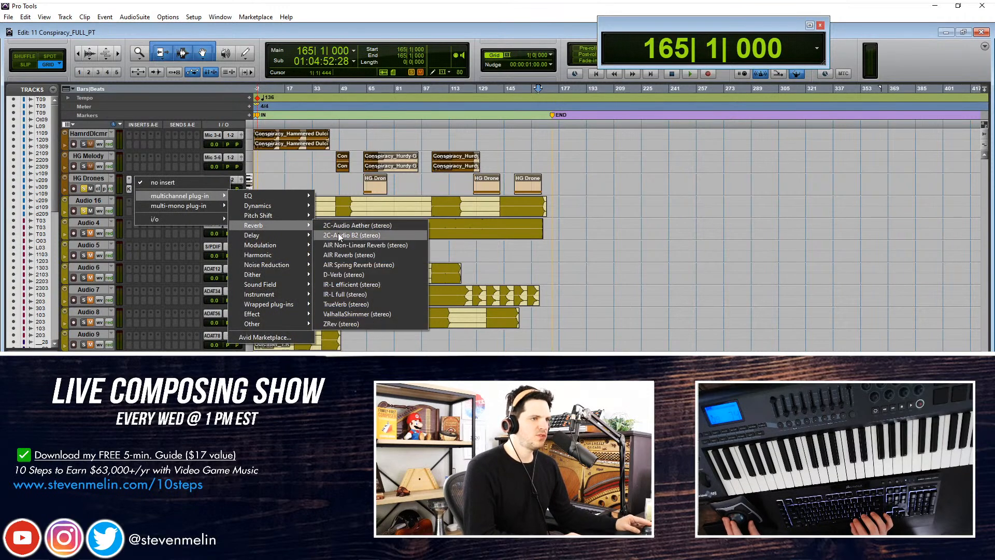
click(327, 235)
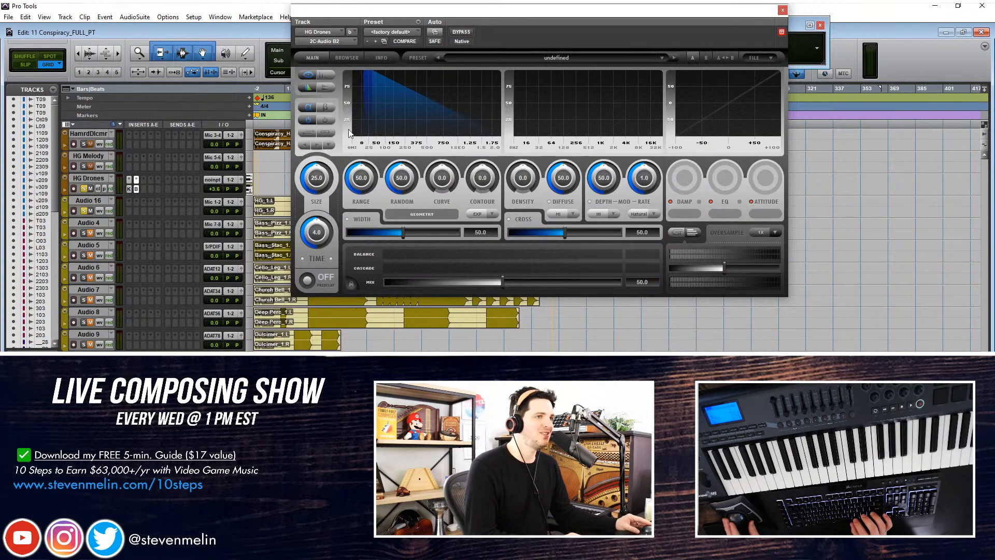
drag(484, 26, 560, 73)
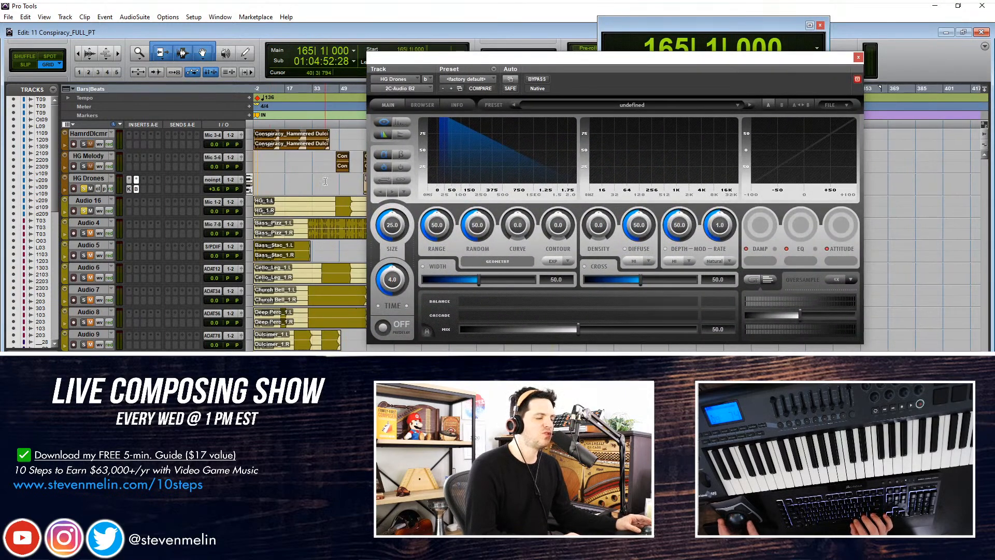
Listen to the lead-in to the first HG Drones clip with the B2 reverb from bar 57, and again from bar 62
click(353, 182)
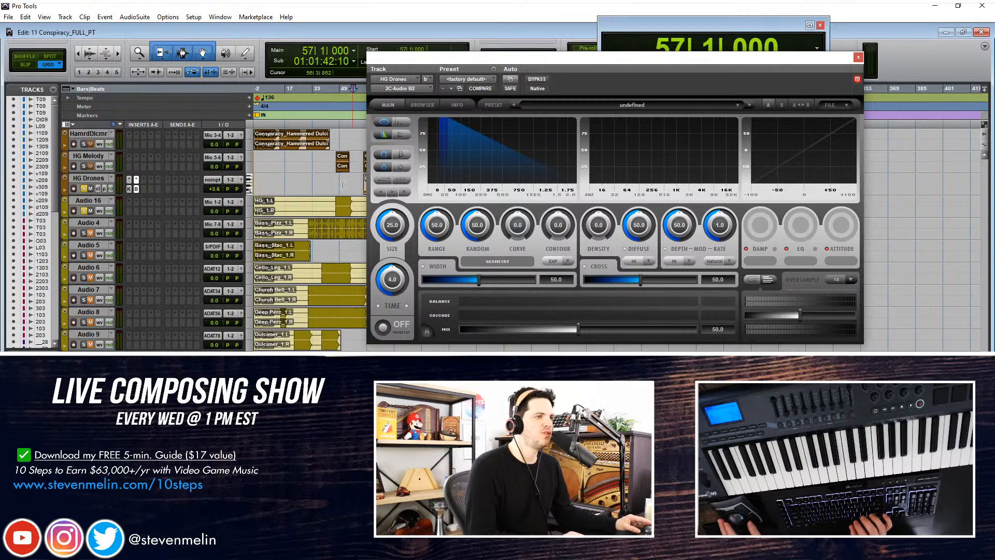
key(space)
key(ctrl+bracketright)
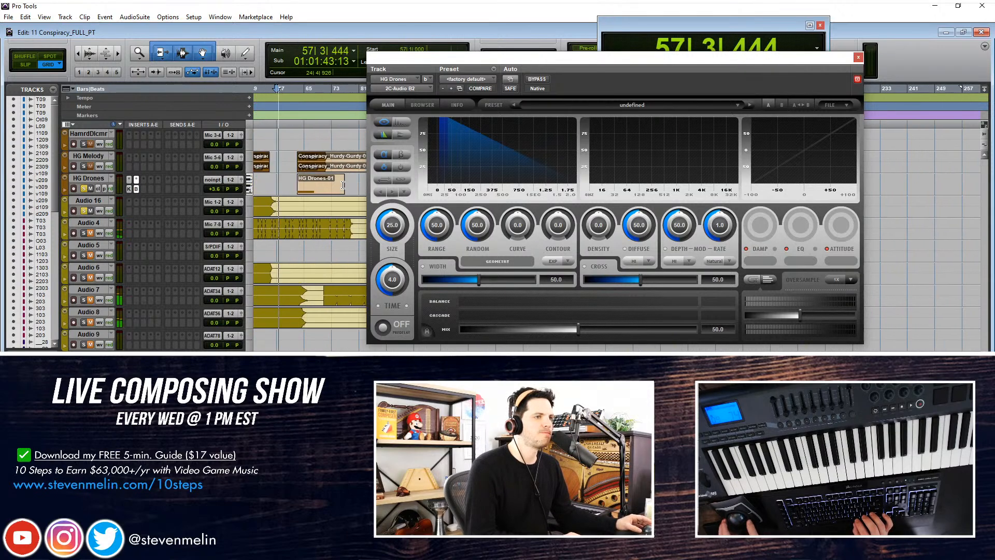
key(ctrl+bracketright)
key(ctrl+bracketright)
key(alt)
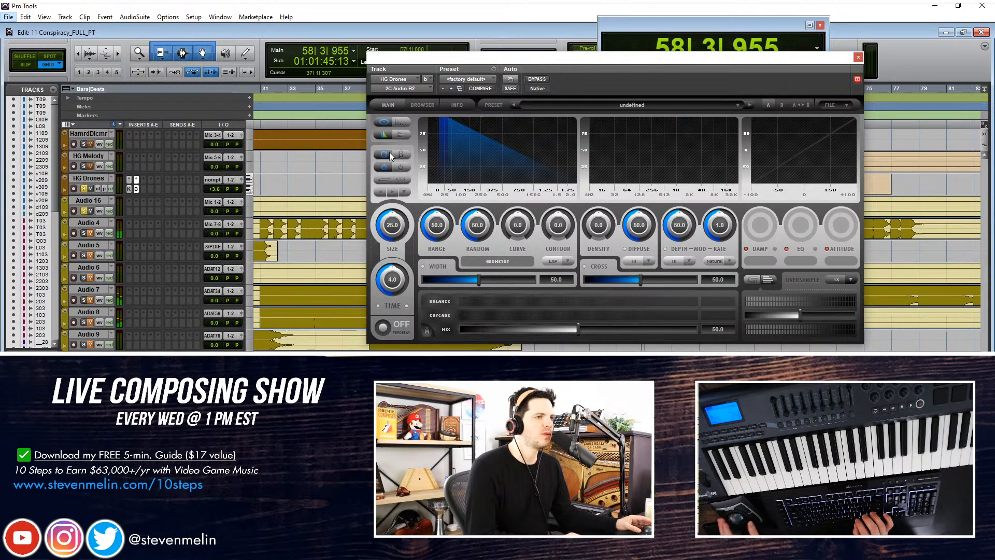
drag(448, 60, 0, 32)
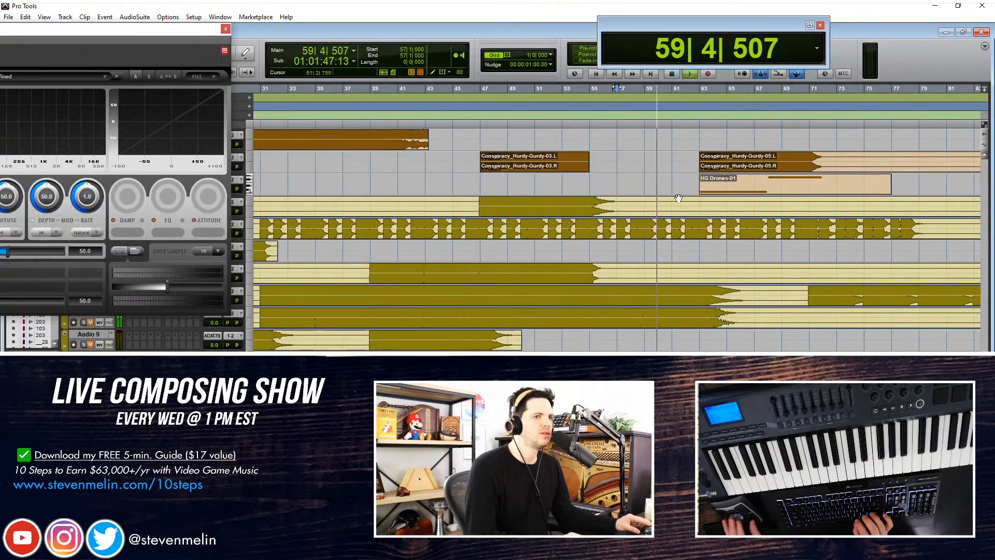
scroll(677, 197, right, 1)
key(space)
key(KP_2)
key(KP_2)
key(KP_2)
key(KP_2)
key(KP_2)
key(space)
drag(160, 31, 503, 42)
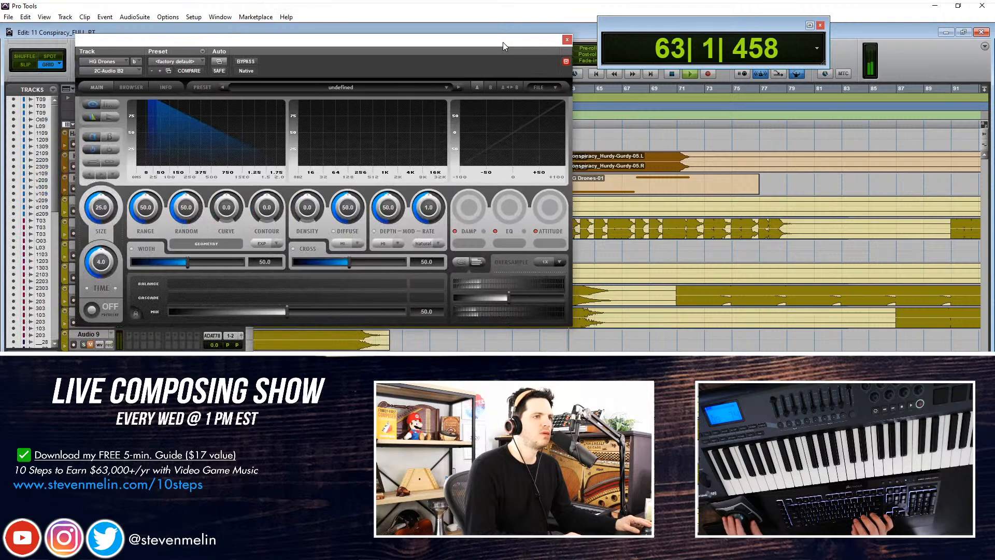
Try a B2 reverb mix of 57, and return the mix to 50
mouse_move(286, 310)
mouse_down()
mouse_move(346, 315)
mouse_move(304, 312)
mouse_up()
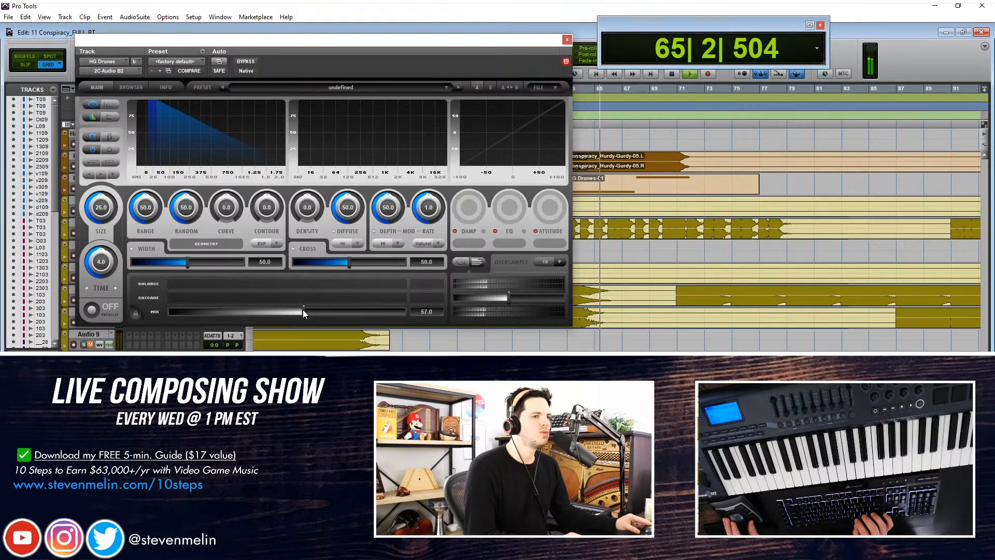
double_click(425, 313)
text(50)
key(Return)
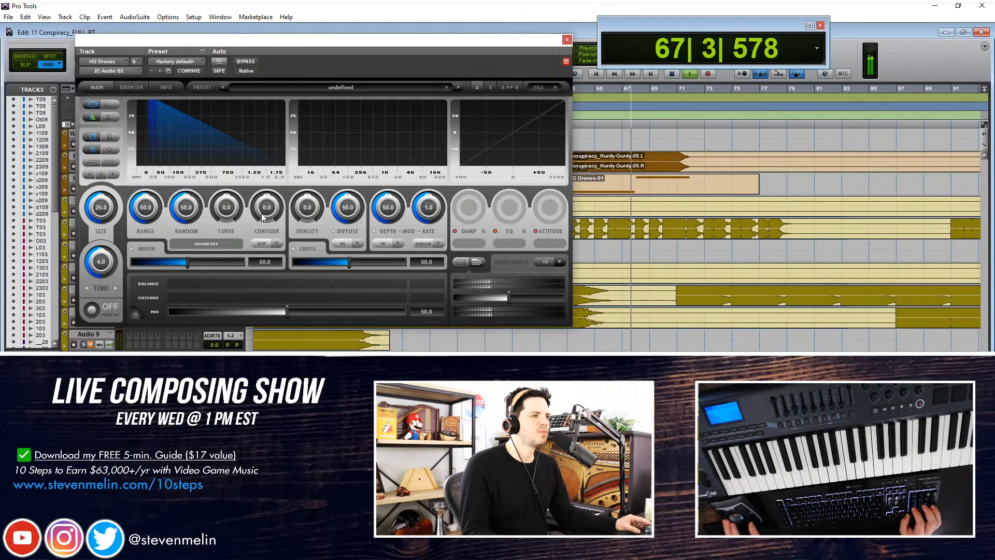
Close the B2 reverb and listen to the first HG Drones clip through bar 73
click(567, 40)
key(ctrl+bracketleft)
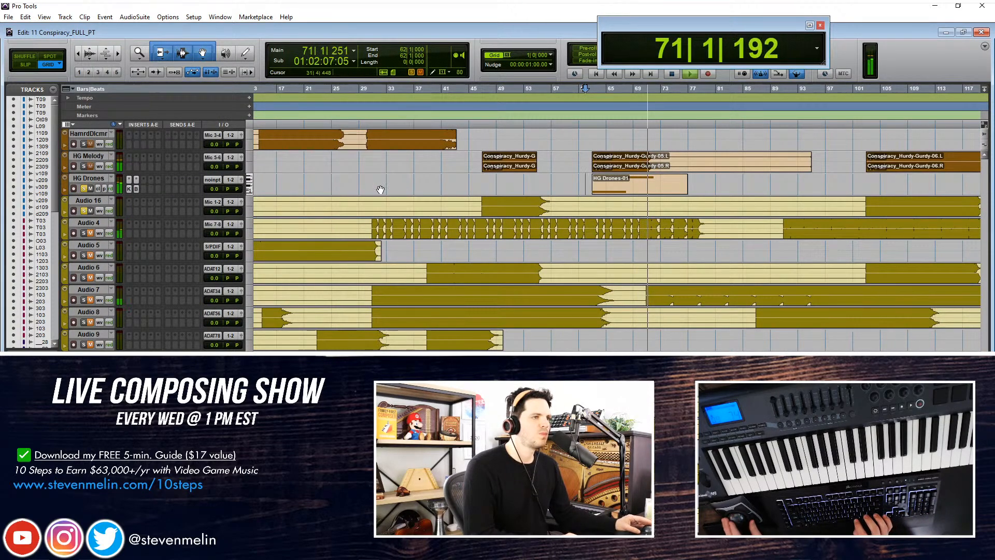
key(ctrl+bracketleft)
key(ctrl+bracketleft)
key(ctrl+bracketright)
key(ctrl+bracketright)
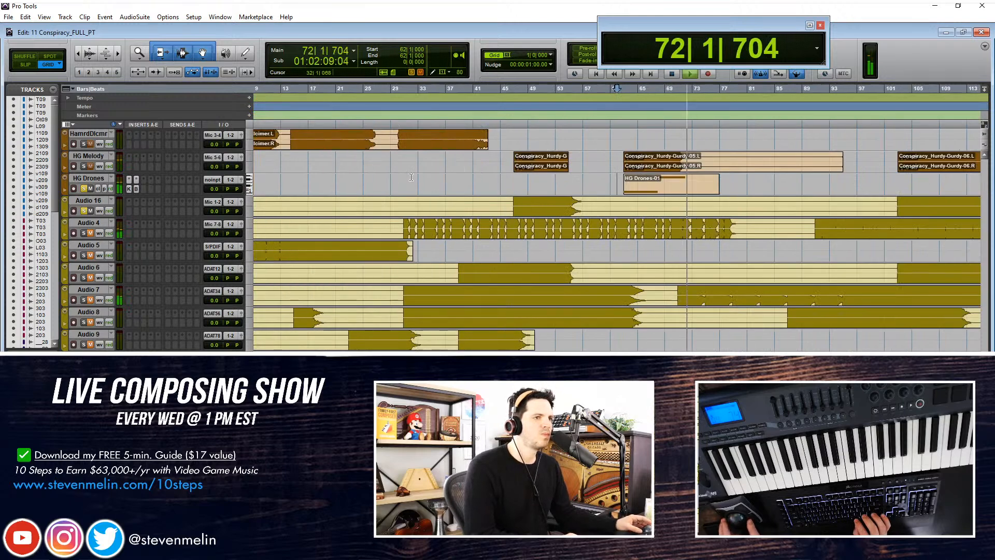
scroll(508, 190, right, 5)
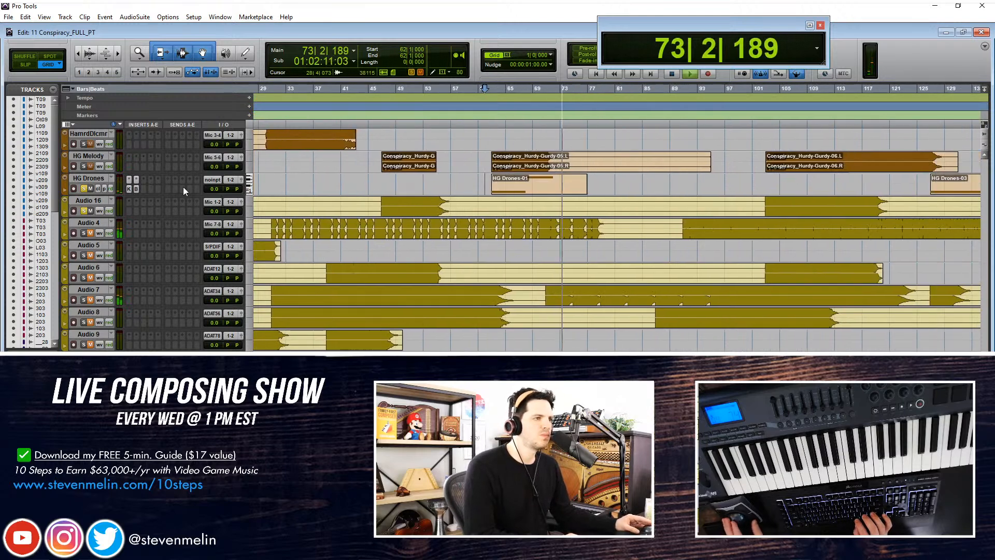
key(space)
Play the HG Drones clip from bar 127 and set the HG Drones track volume to +2.0 dB
key(ctrl+bracketleft)
key(ctrl+bracketleft)
key(space)
click(486, 194)
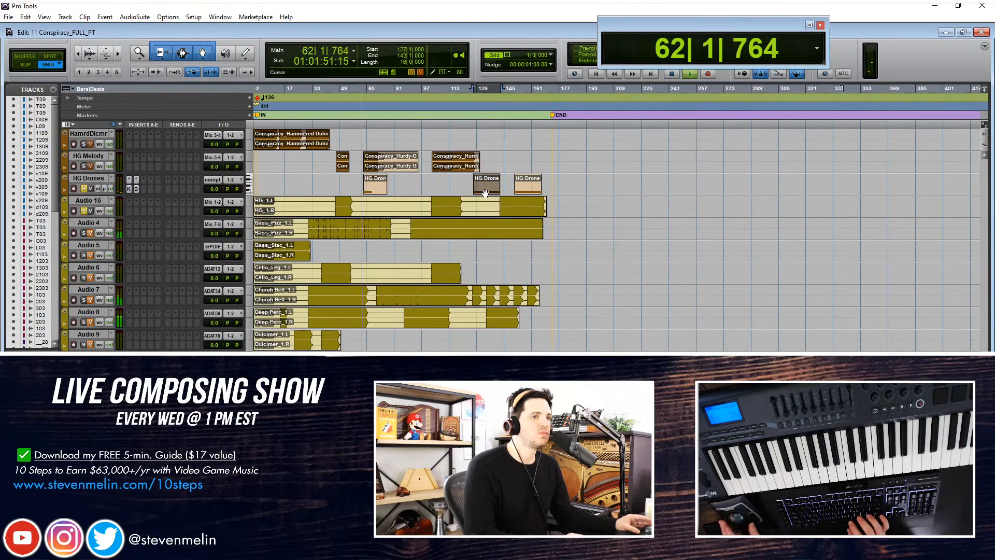
key(space)
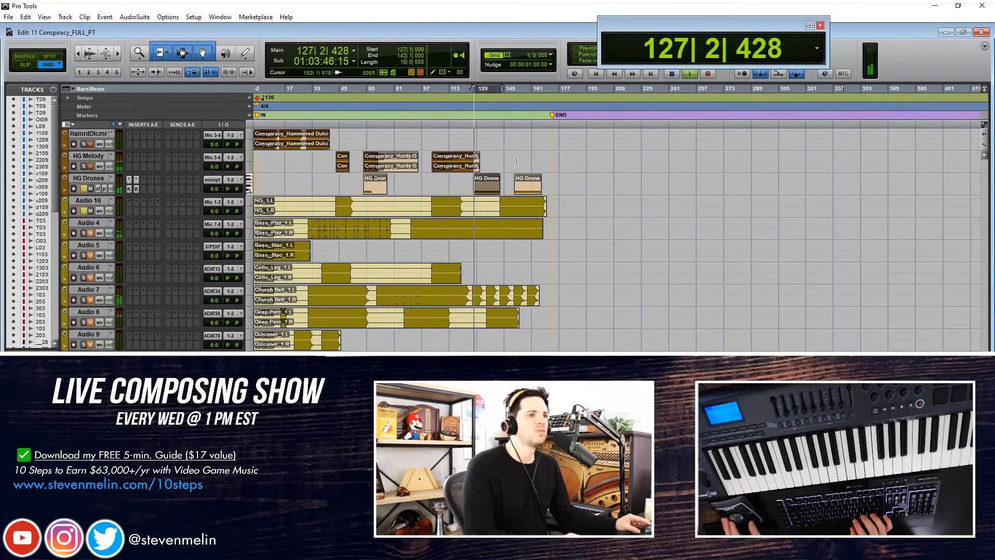
key(ctrl+bracketright)
key(ctrl+bracketright)
drag(211, 190, 212, 188)
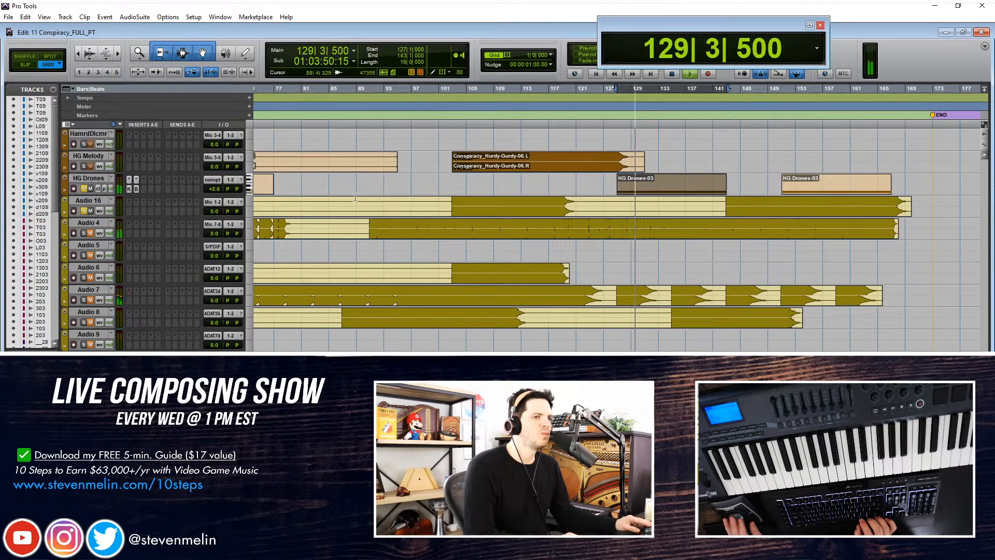
Stop playback and consolidate the HG Drones clips between bars 58 and 177 into one clip
key(ctrl+bracketleft)
key(ctrl+bracketleft)
key(ctrl+bracketleft)
key(space)
click(435, 185)
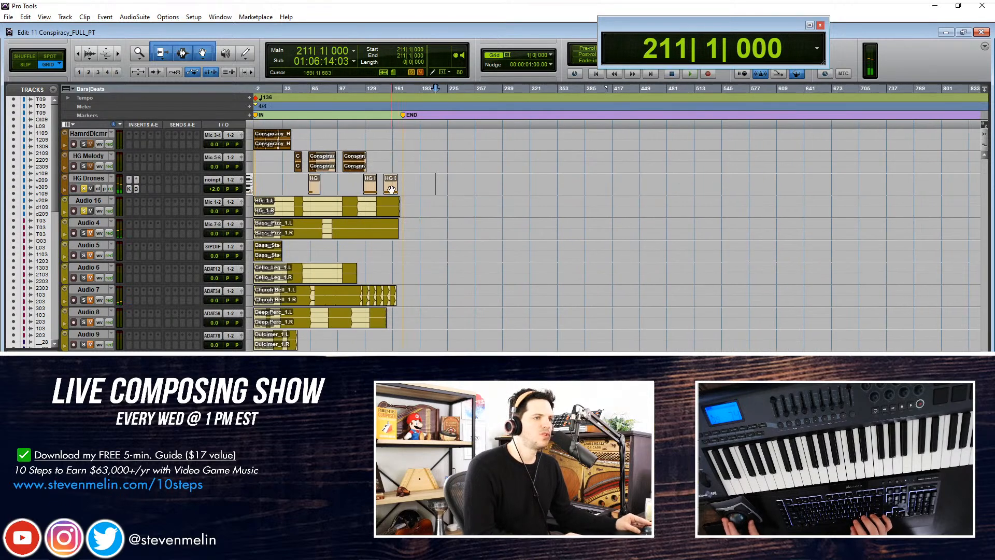
drag(407, 181, 305, 182)
click(25, 17)
click(47, 256)
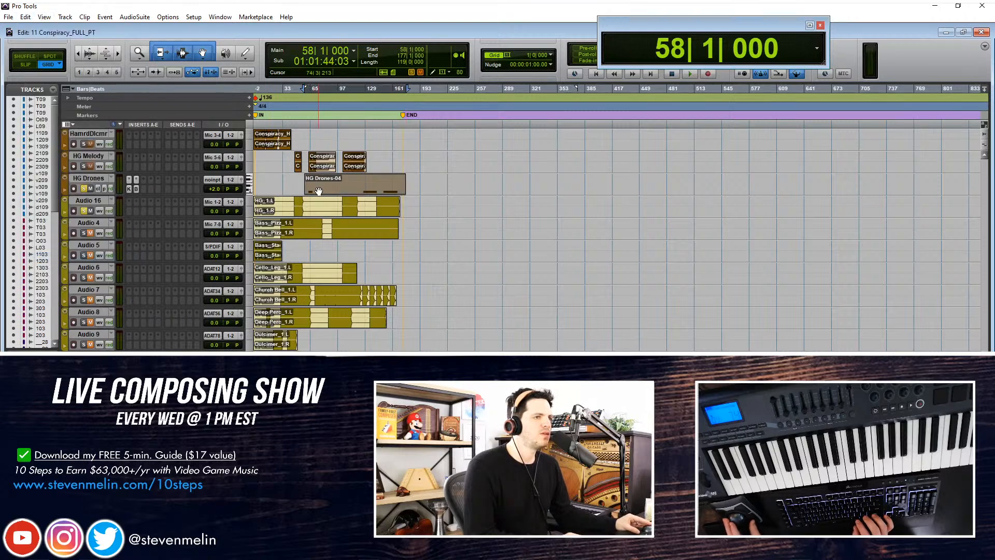
Open the consolidated HG Drones clip in the MIDI editor and play its notes from bar 63
double_click(319, 191)
key(ctrl+bracketleft)
key(ctrl+bracketleft)
drag(311, 184, 47, 345)
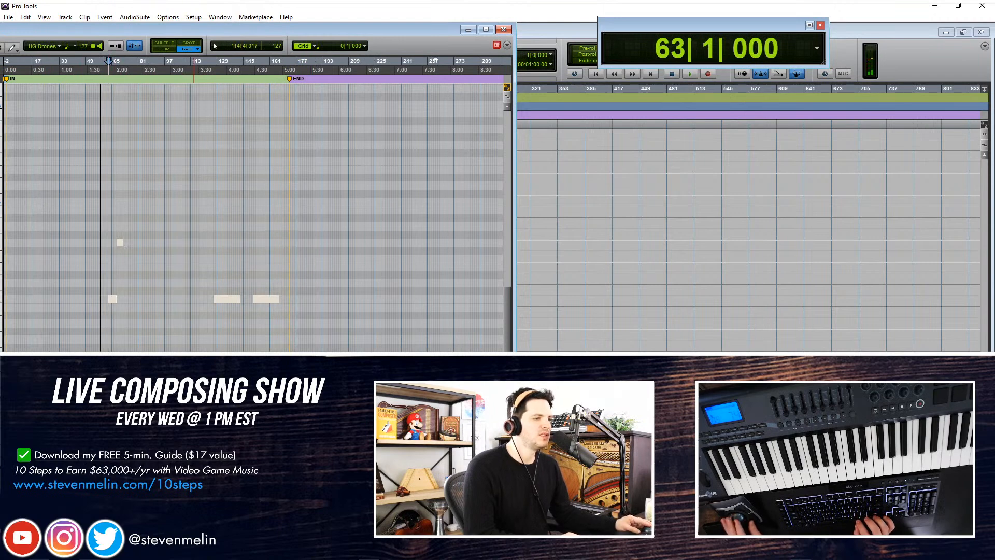
key(space)
key(ctrl+bracketright)
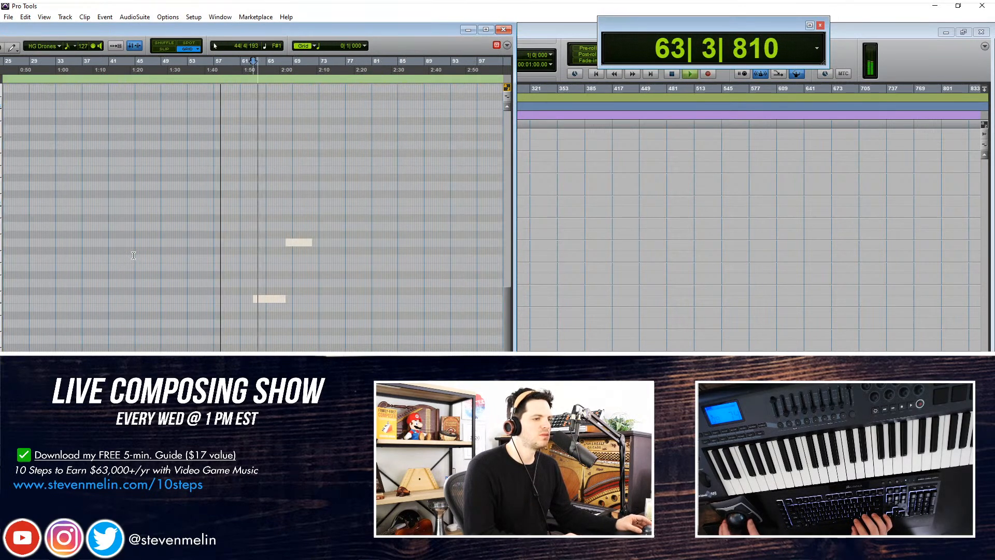
key(ctrl+bracketleft)
key(ctrl+bracketleft)
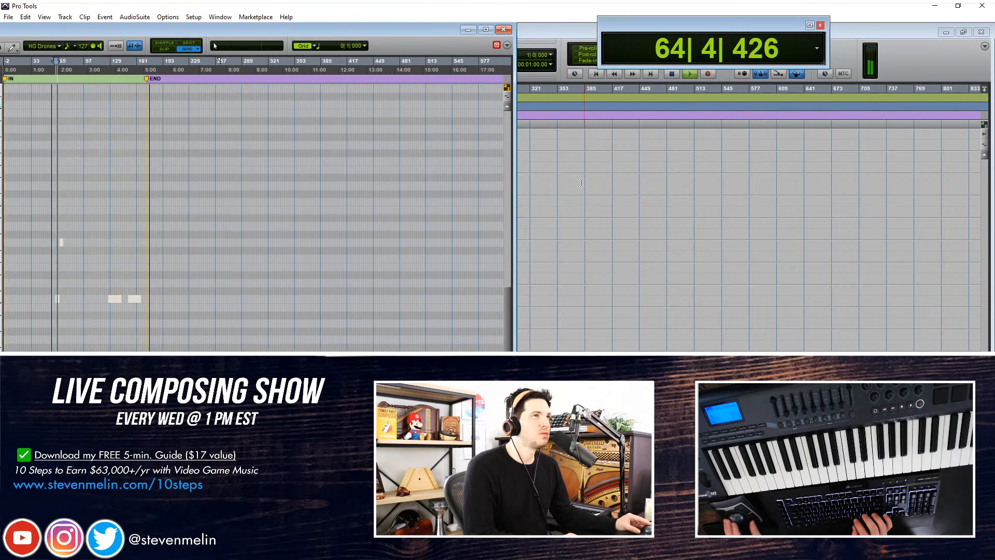
Return from the MIDI editor to the Edit window and stop playback at bar 63
key(ctrl+equal)
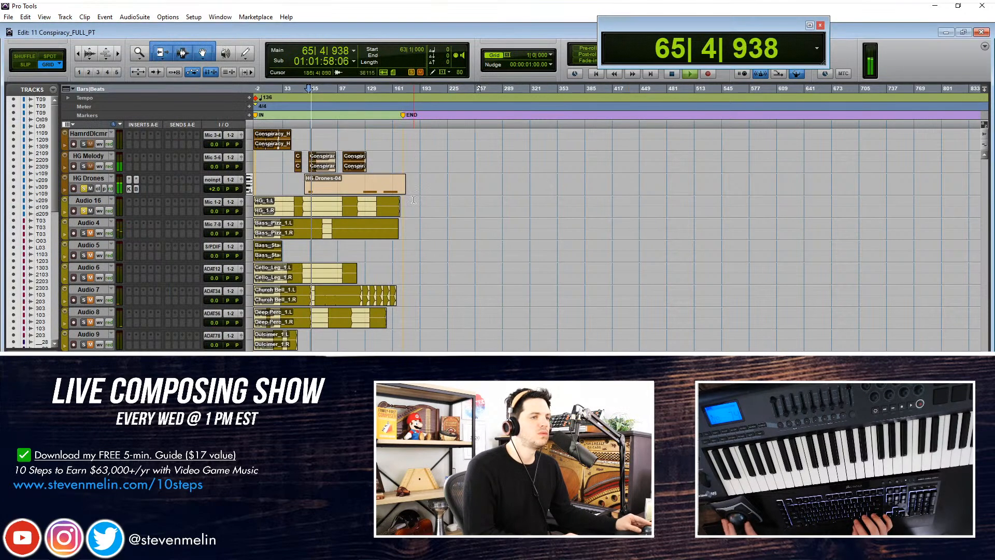
key(ctrl+bracketright)
key(ctrl+bracketright)
key(ctrl+bracketright)
key(space)
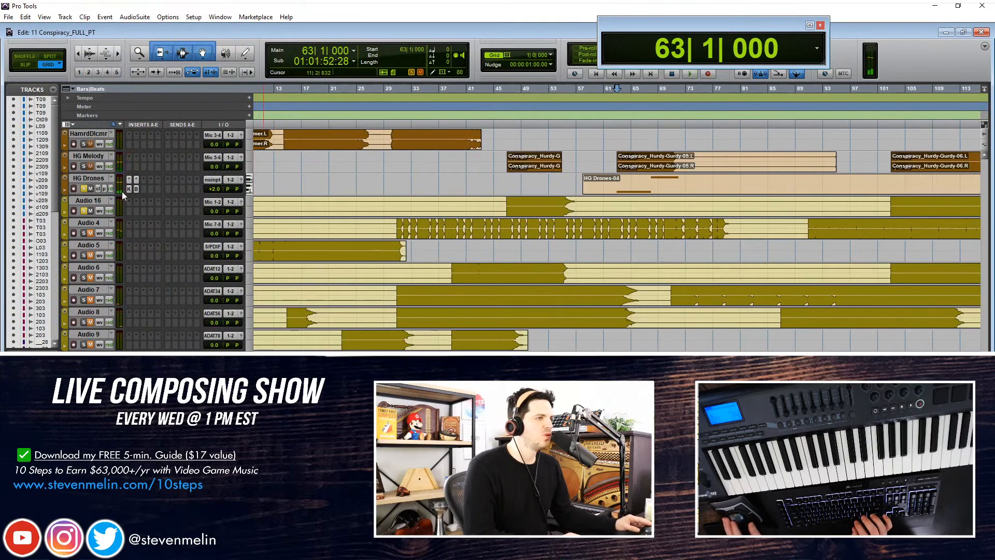
Place the edit cursor at bar 15 and move the Audio 16 track directly above HG Drones
key(ctrl+bracketleft)
key(ctrl+bracketleft)
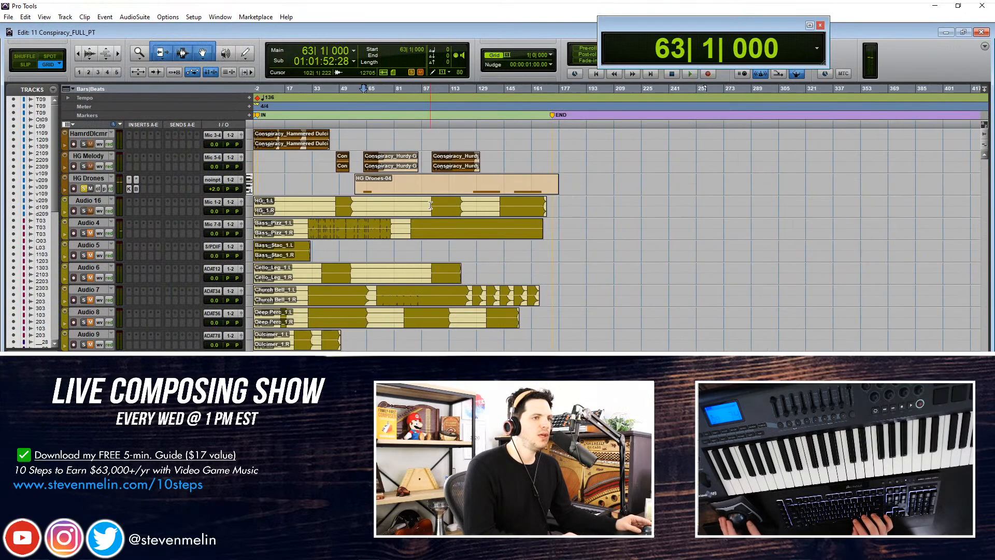
key(ctrl+bracketright)
click(308, 188)
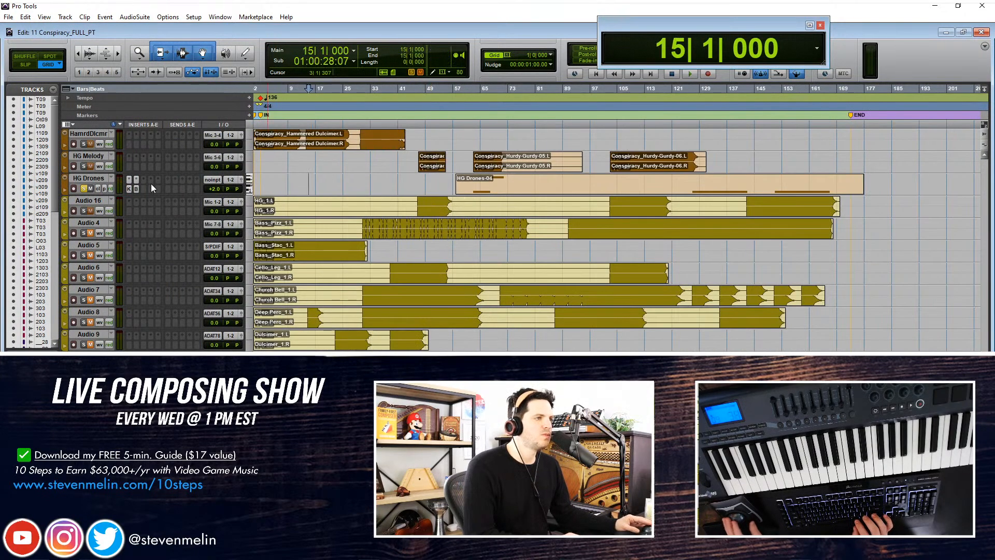
drag(92, 193, 88, 172)
Add a send from the HG Melody track to stereo Bus 101-102 and raise the send level
click(166, 156)
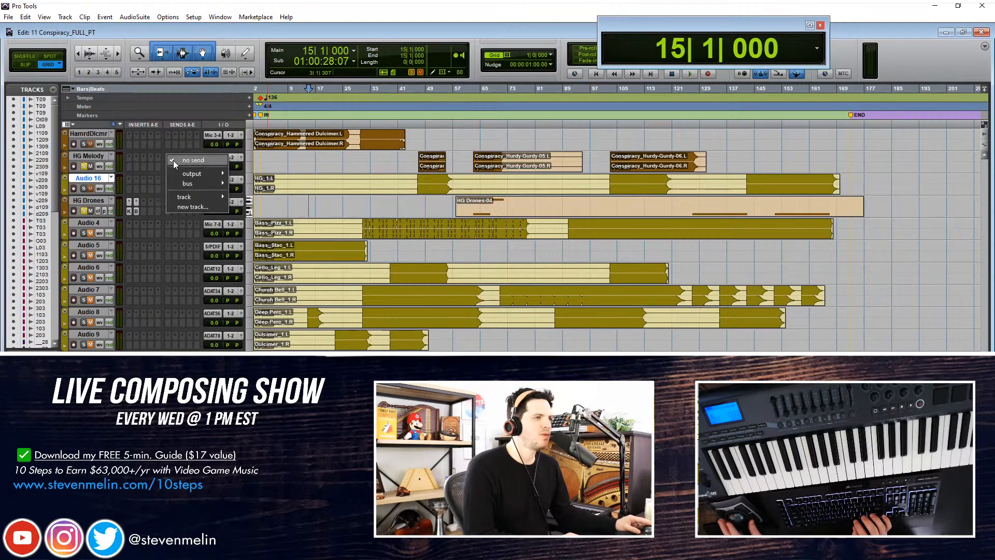
mouse_move(182, 173)
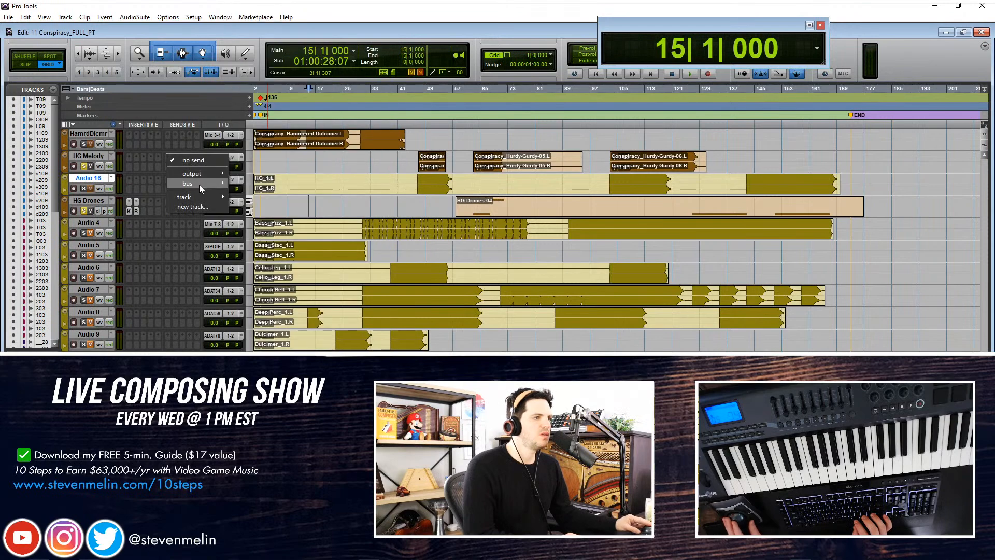
mouse_move(286, 185)
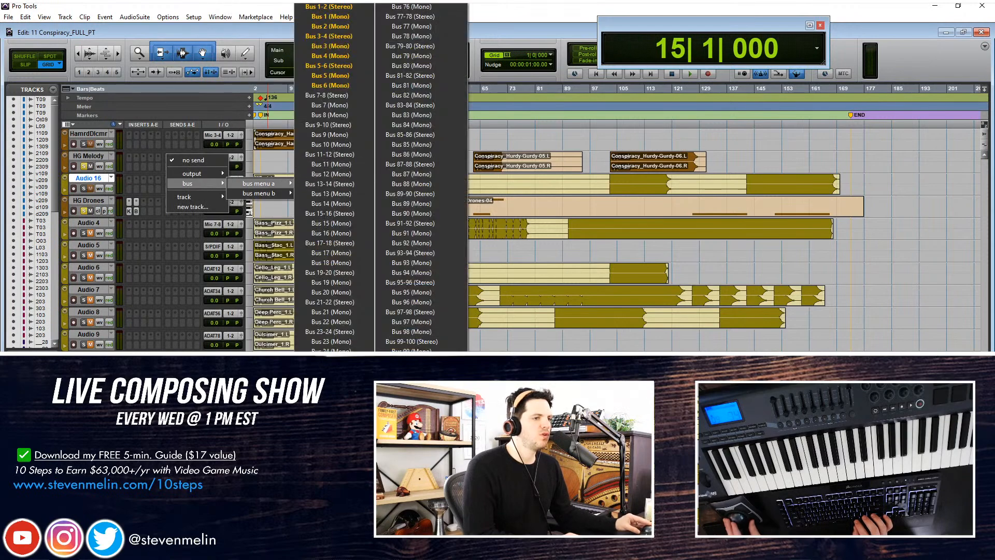
click(336, 394)
drag(293, 129, 247, 124)
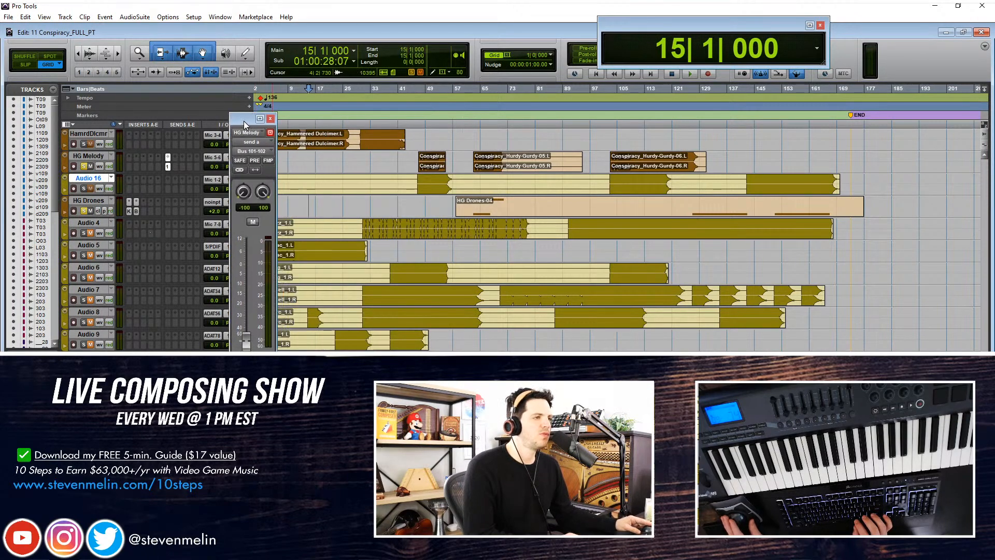
drag(246, 345, 245, 275)
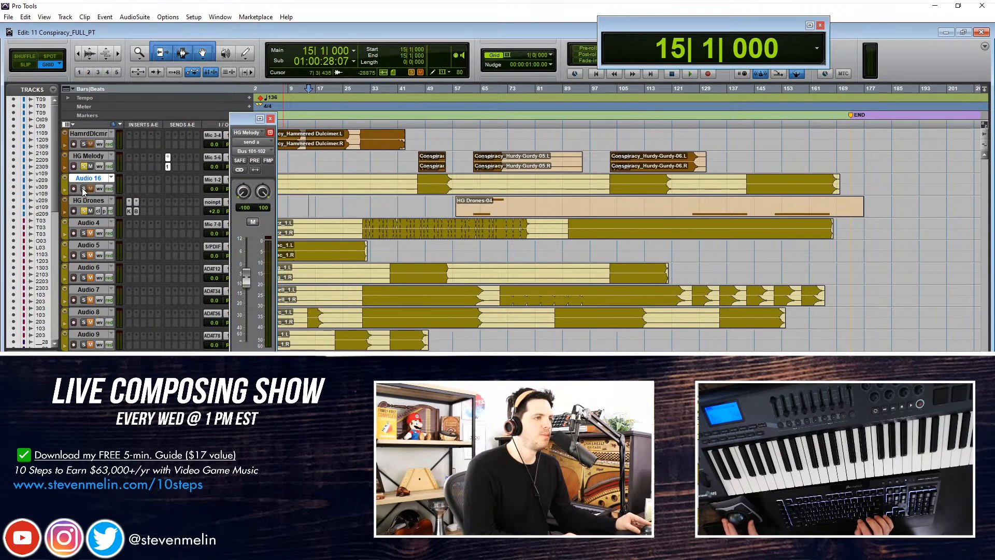
Play the hurdy-gurdy section from bar 46 and move the send window clear of the HG Melody clips
click(424, 160)
key(ctrl+])
key(ctrl+])
key(space)
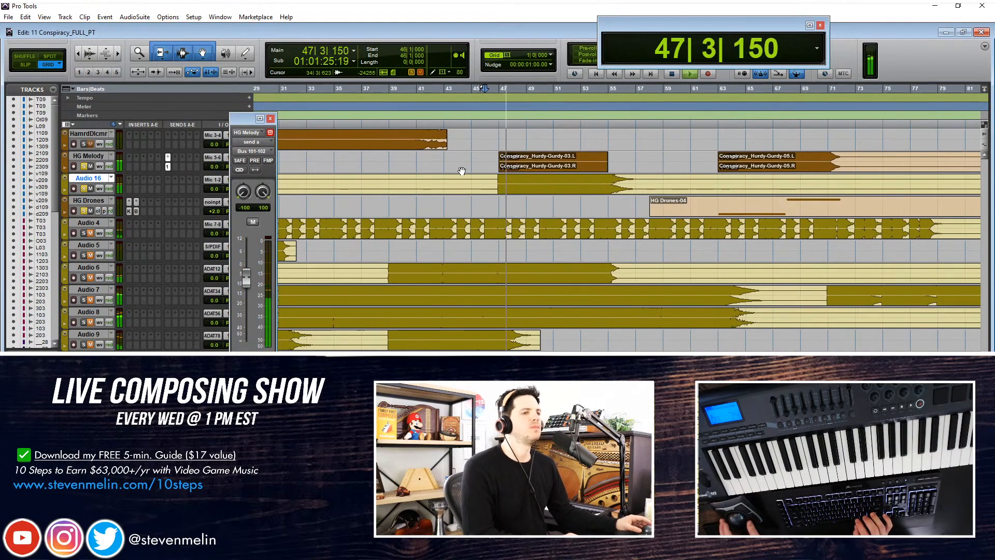
drag(264, 121, 461, 231)
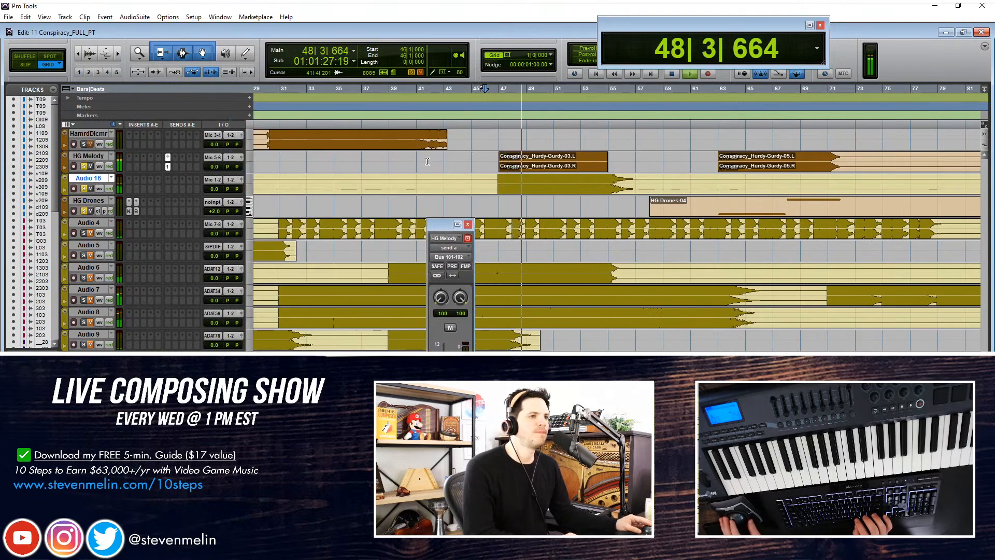
Move the Conspiracy_Hurdy-Gurdy-03 clip on the HG Melody track to bar 27
key(ctrl+[)
scroll(427, 162, left, 2)
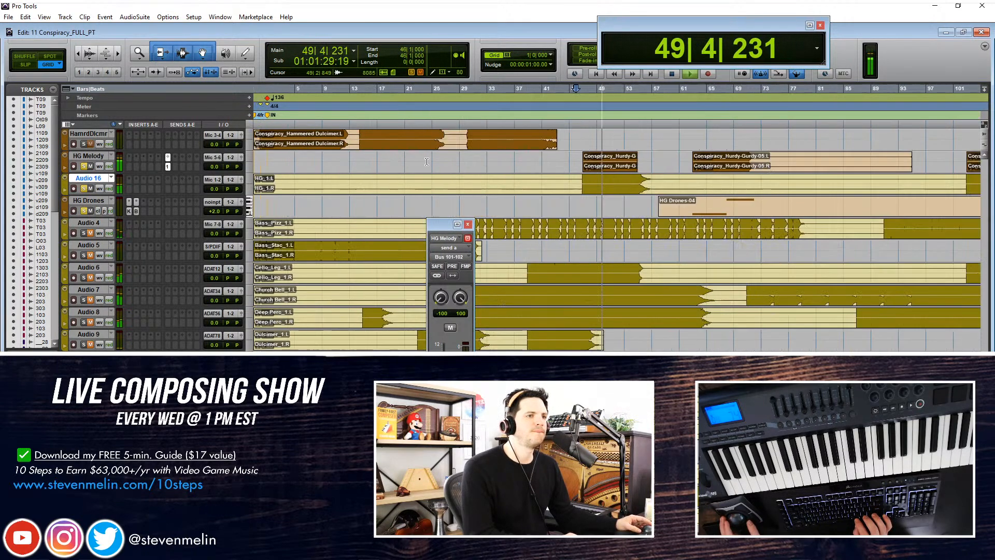
scroll(537, 166, right, 4)
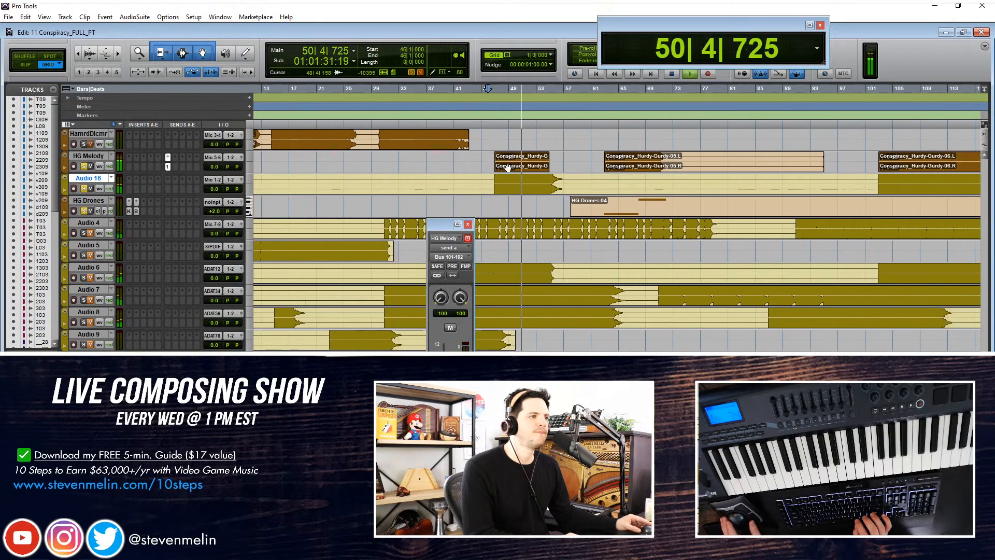
key(ctrl+[)
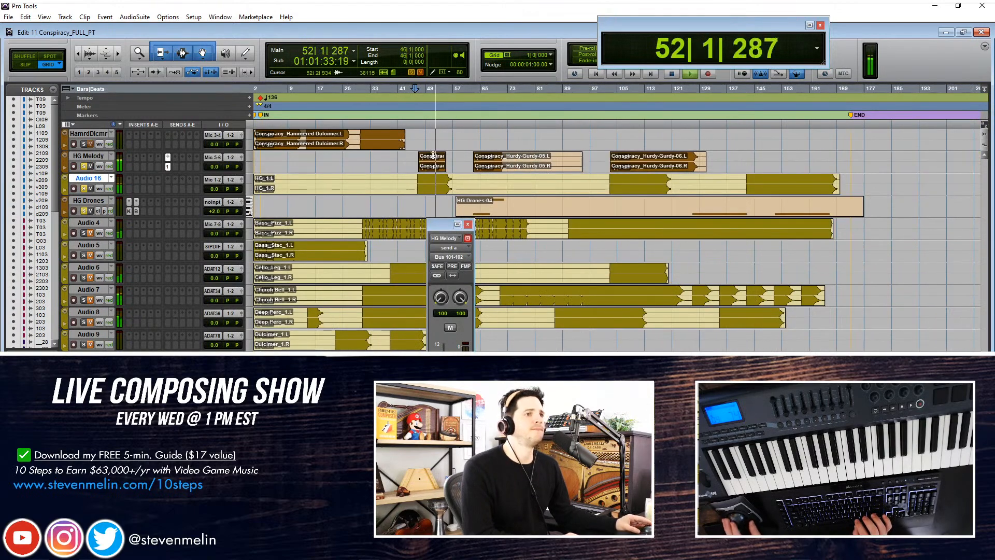
drag(425, 166, 354, 165)
Move the Conspiracy_Hurdy-Gurdy-05 clip to bar 47 and play it against the mix
scroll(363, 166, down, 1)
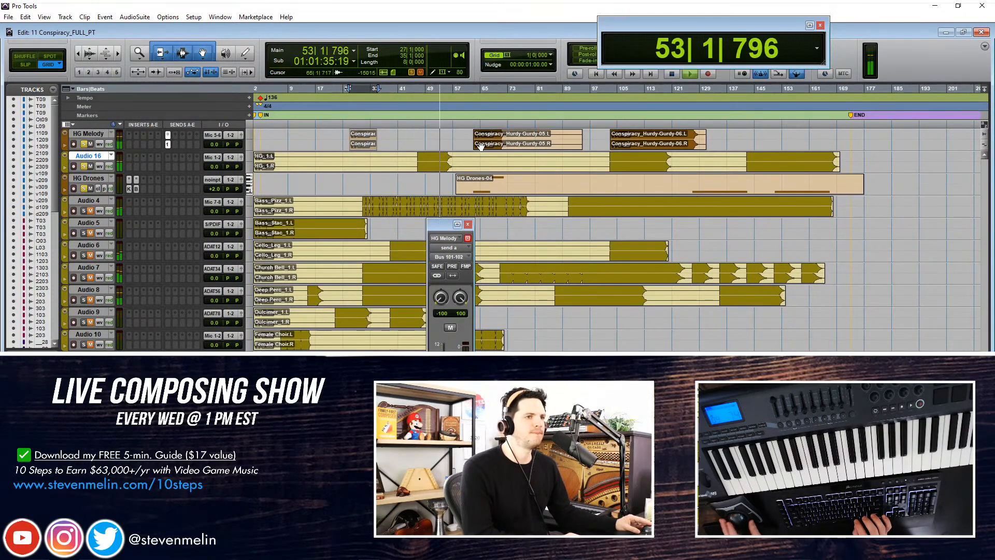
key(ctrl+])
key(ctrl+])
scroll(504, 150, right, 4)
scroll(622, 156, up, 1)
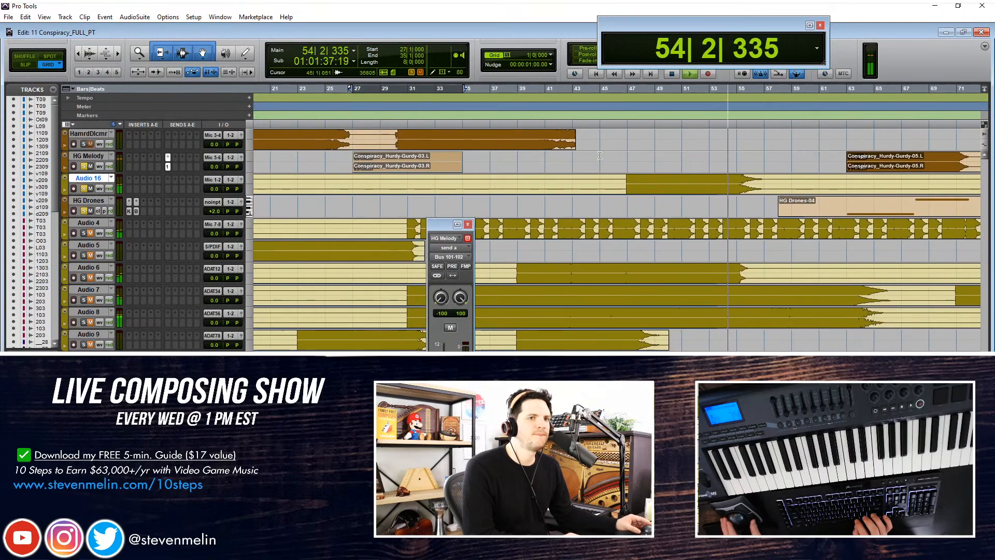
drag(718, 166, 490, 156)
key(space)
key(space)
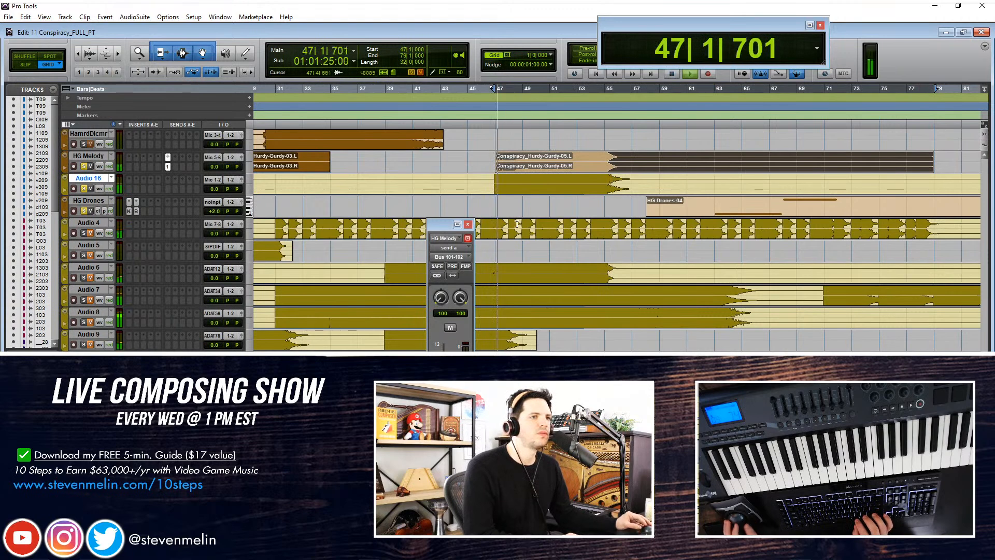
Move the Conspiracy_Hurdy-Gurdy-05 clip to about bar 153 and place the Conspiracy_Hurdy-Gurdy-06 clip at bar 47
key(r)
key(r)
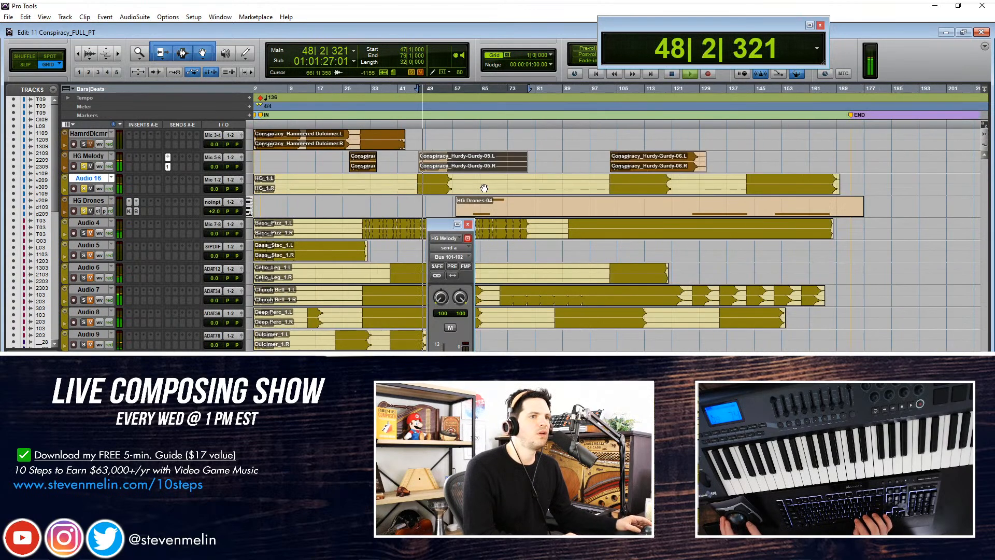
click(476, 162)
drag(466, 169, 538, 169)
drag(655, 167, 711, 168)
drag(539, 166, 831, 166)
drag(730, 173, 482, 168)
Listen to the Conspiracy_Hurdy-Gurdy-06 clip against Audio 16 through bar 55, then stop playback
key(ctrl+bracketright)
key(ctrl+bracketright)
key(ctrl+bracketright)
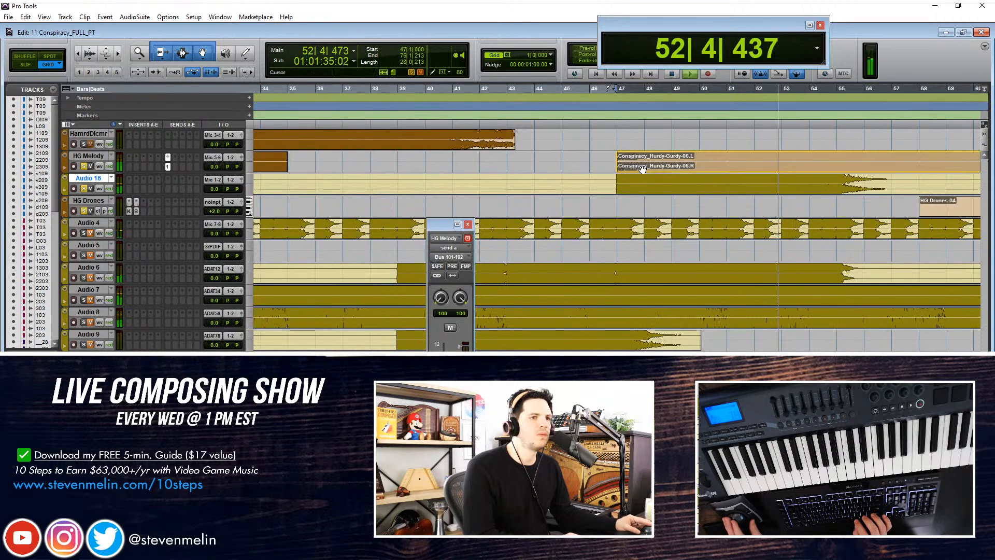
key(ctrl+bracketleft)
key(ctrl+bracketleft)
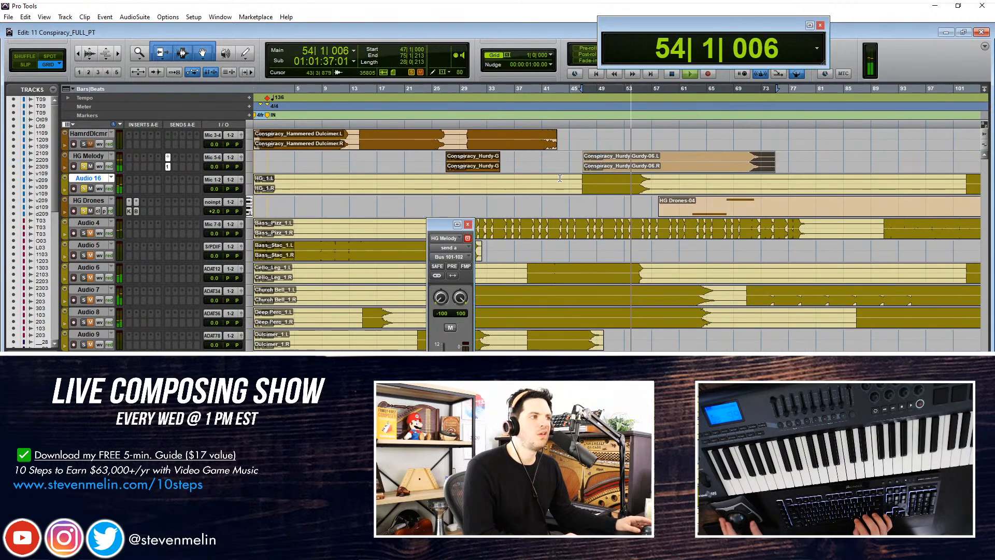
key(ctrl+bracketleft)
key(ctrl+bracketleft)
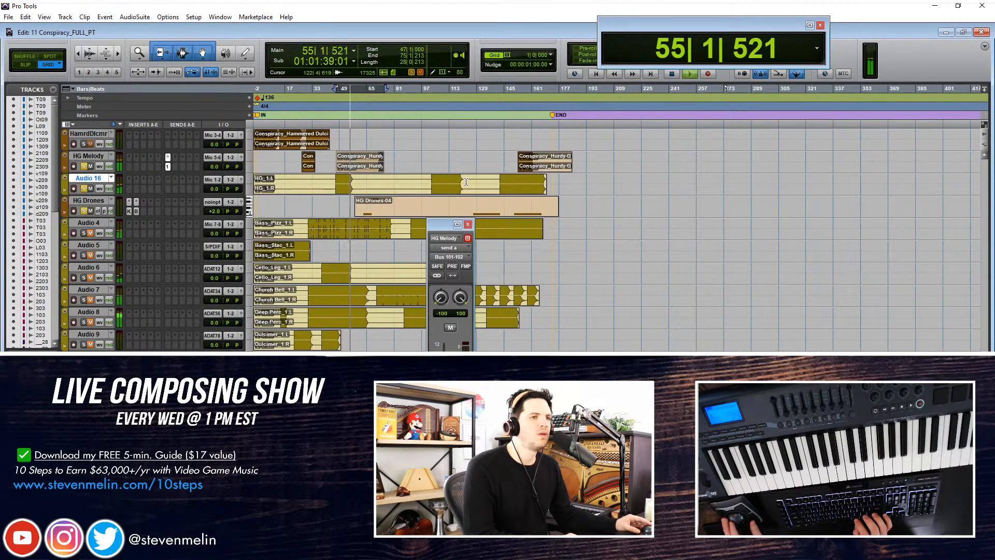
key(space)
Move the Conspiracy_Hurdy-Gurdy-06 clip on the HG Melody track to bar 72
key(ctrl+bracketright)
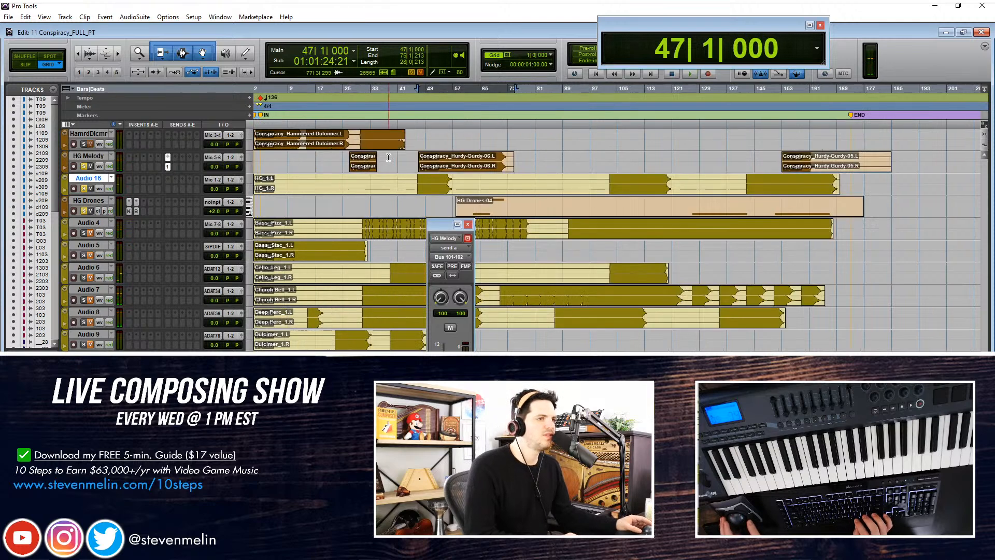
drag(445, 160, 515, 161)
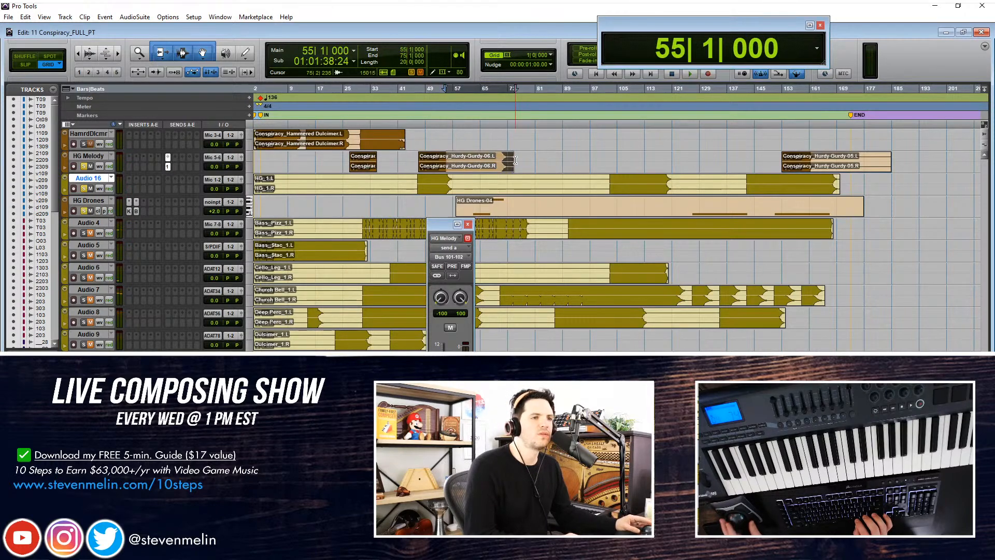
drag(446, 169, 534, 160)
scroll(555, 150, up, 2)
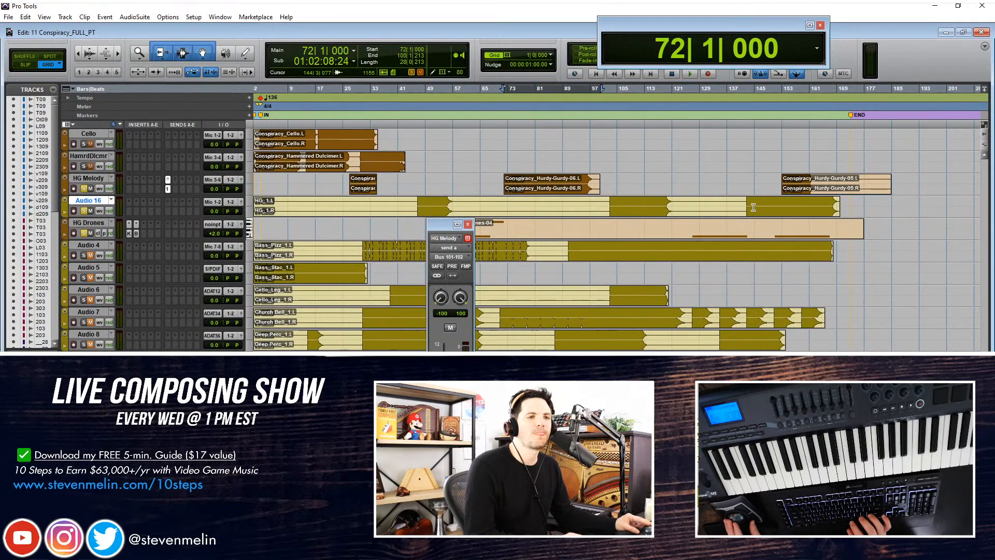
Play the final Audio 16 hurdy-gurdy section from bar 142
click(746, 180)
key(space)
key(space)
key(space)
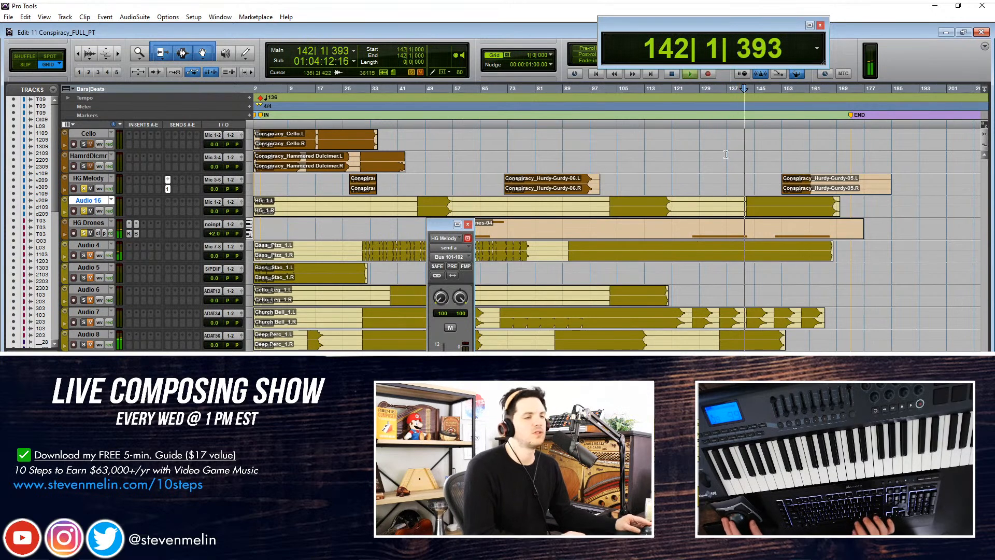
key(space)
Replay from bar 142, move the Conspiracy_Hurdy-Gurdy-05 clip to bar 143 and listen to it there
key(ctrl+])
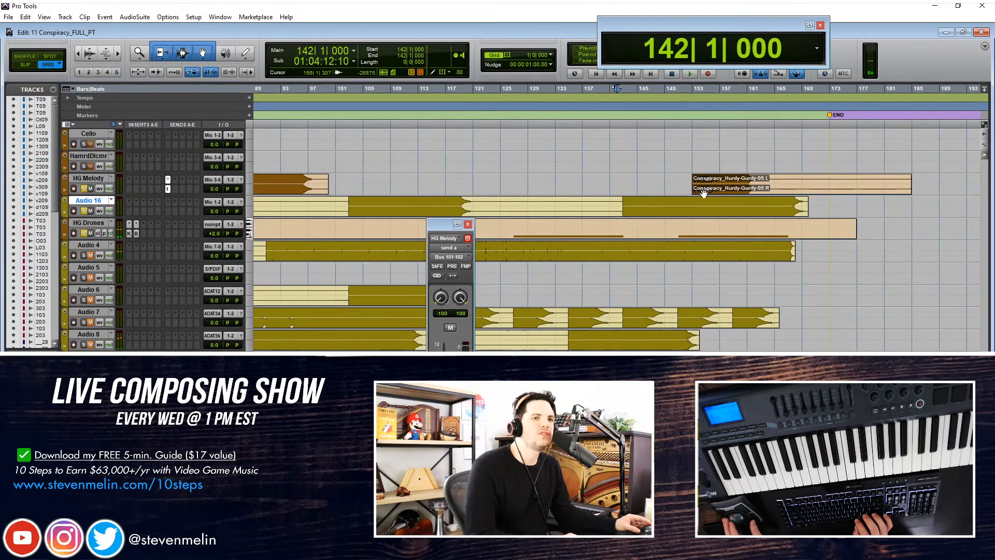
key(space)
key(space)
key(space)
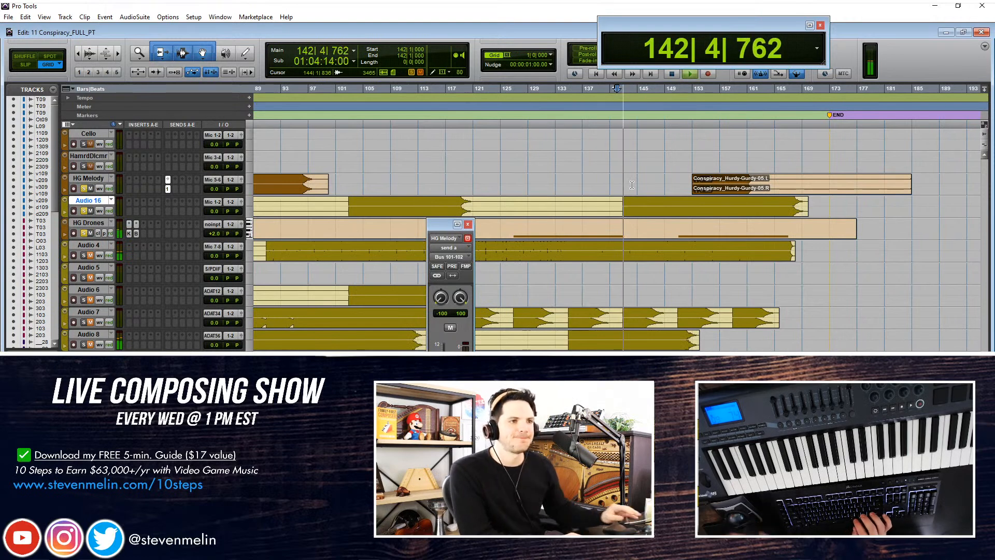
key(space)
drag(720, 187, 654, 188)
key(space)
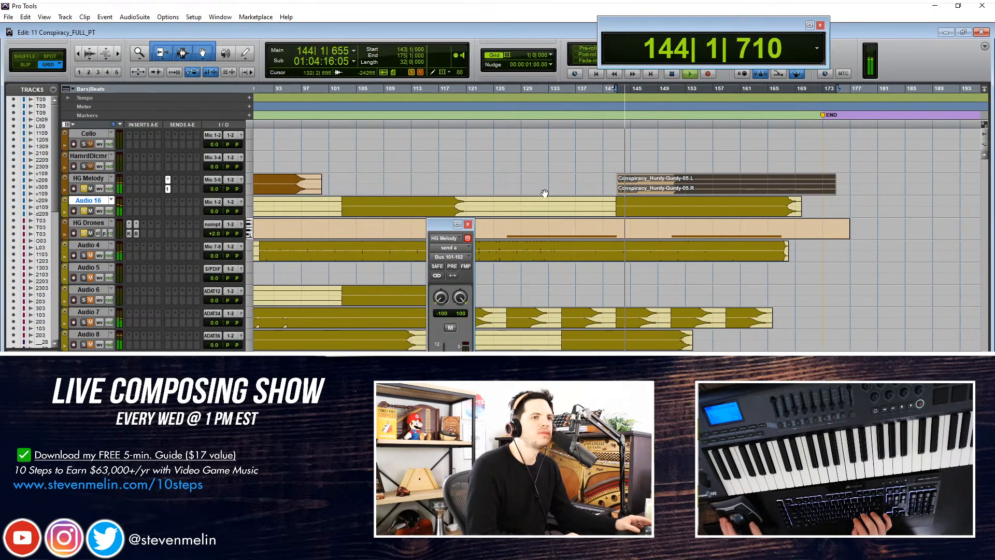
Place Conspiracy_Hurdy-Gurdy-06 at about bar 90 and Conspiracy_Hurdy-Gurdy-05 at bar 47, and play from there
key(ctrl+bracketleft)
key(ctrl+bracketleft)
drag(387, 184, 350, 191)
key(space)
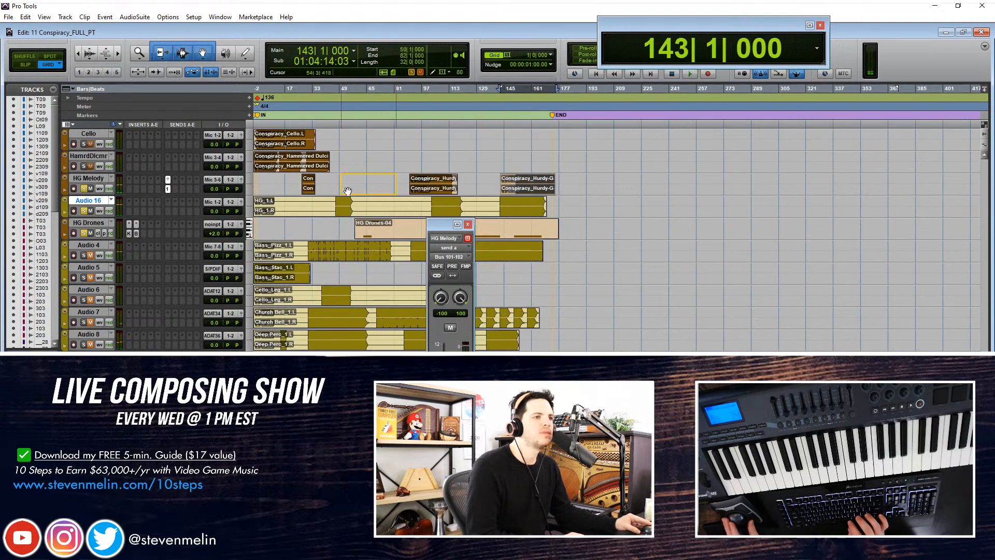
key(ctrl+z)
key(ctrl+bracketright)
key(space)
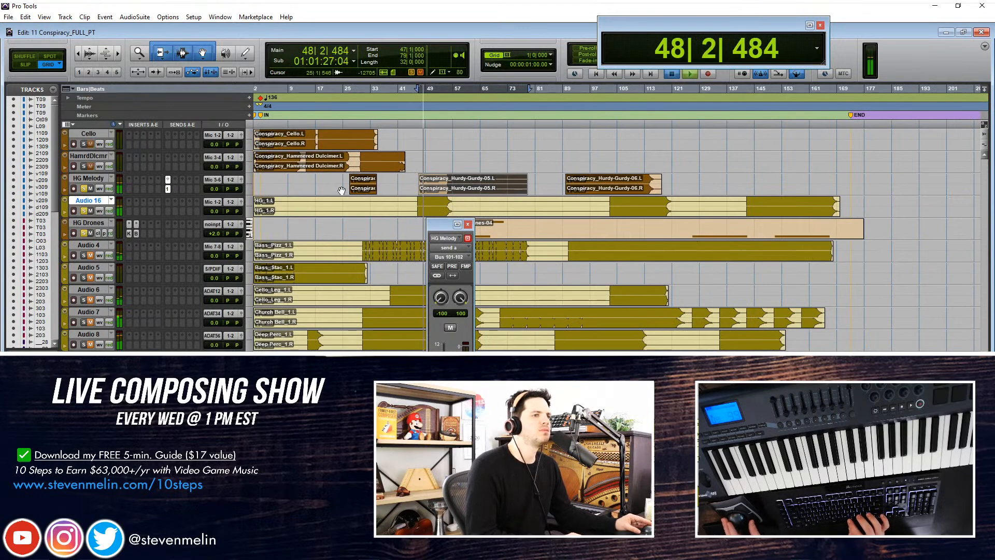
Play from bar 26 and listen to the Conspiracy_Hurdy-Gurdy-03 clip with its waveform zoomed in
key(space)
click(348, 180)
key(ctrl+bracketright)
key(ctrl+bracketright)
key(ctrl+bracketright)
key(space)
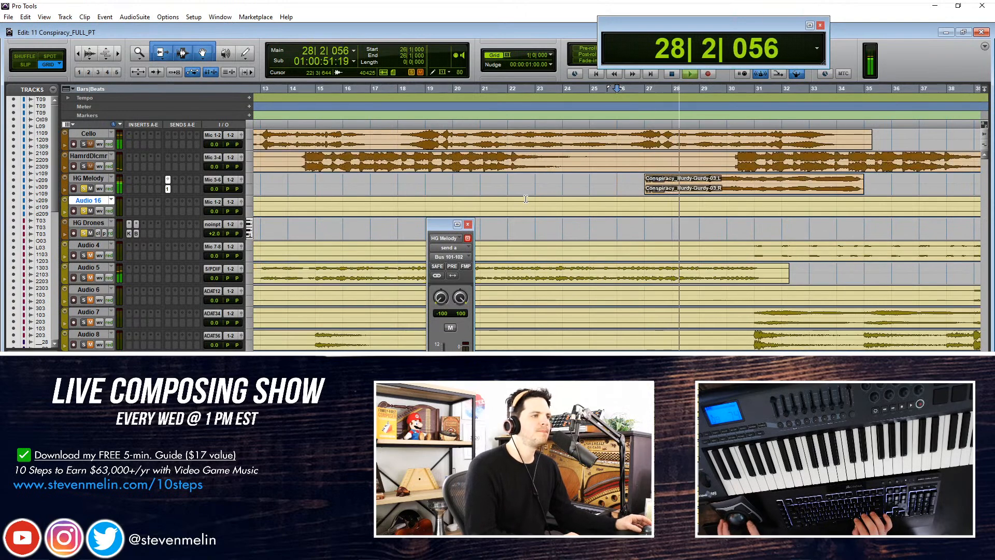
Move Conspiracy_Hurdy-Gurdy-05 to about bar 53 and Conspiracy_Hurdy-Gurdy-03 to bar 37, and stop playback
key(ctrl+bracketleft)
key(ctrl+bracketleft)
key(ctrl+bracketleft)
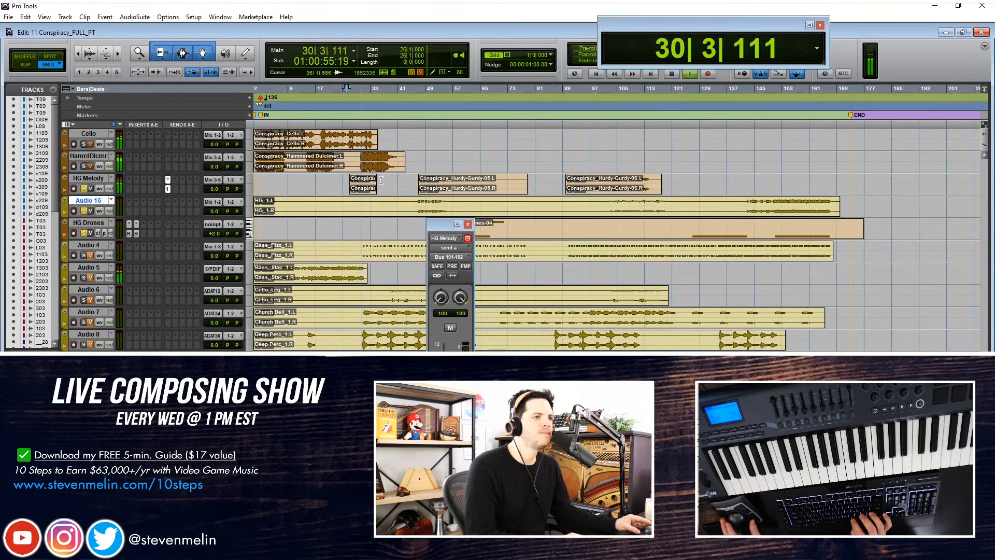
drag(438, 187, 459, 187)
drag(371, 188, 405, 189)
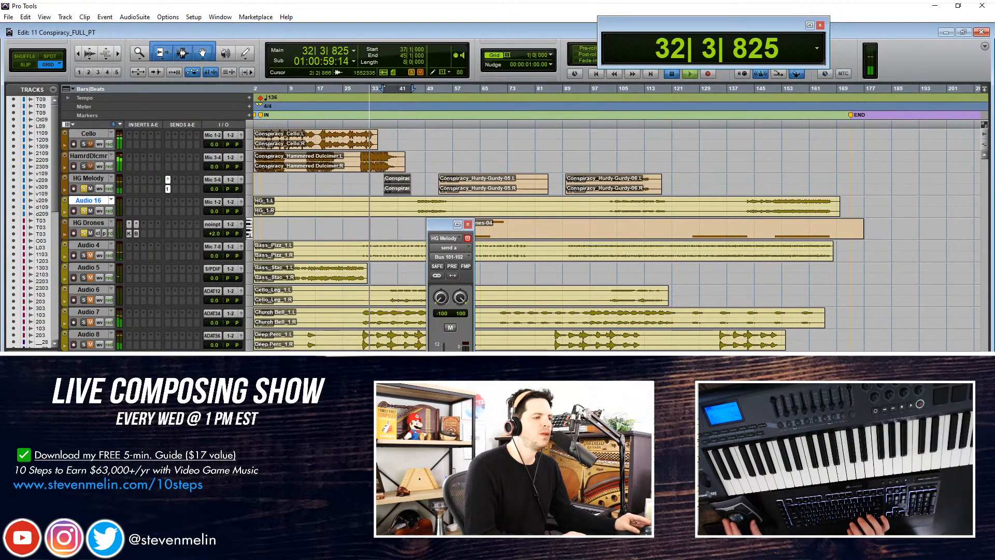
key(space)
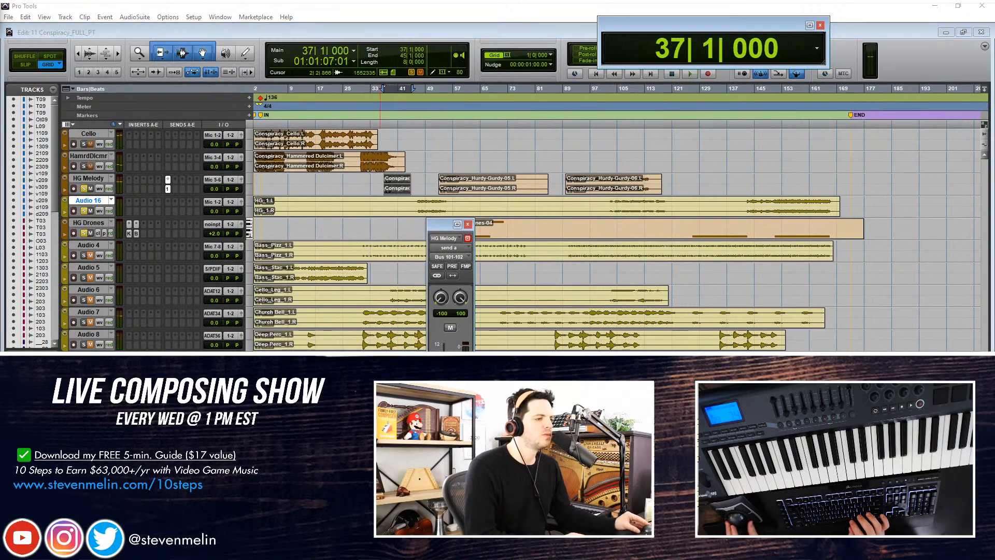
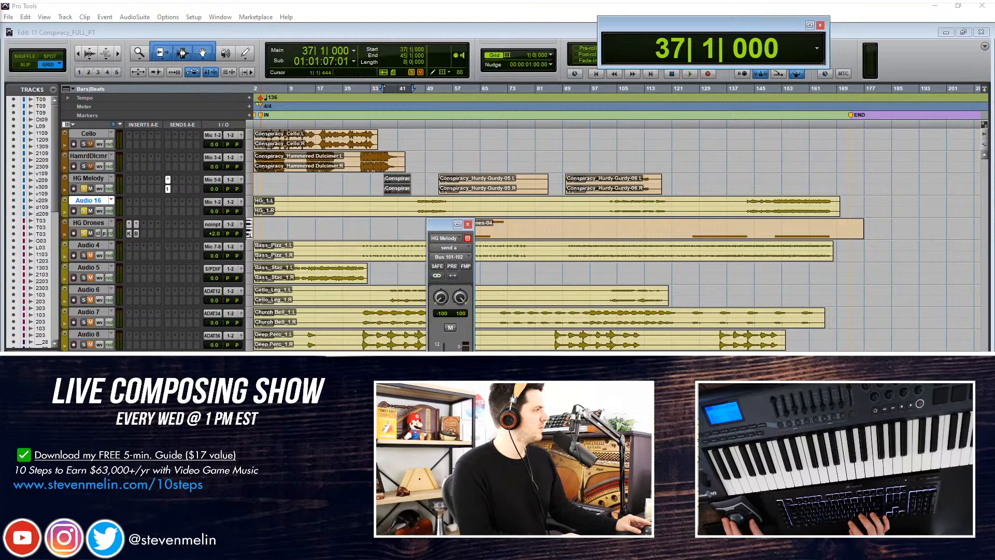
Play from bar 35 and from bar 47 to compare the old hurdy-gurdy audio with the HG Melody clips
key(XF86AudioRaiseVolume)
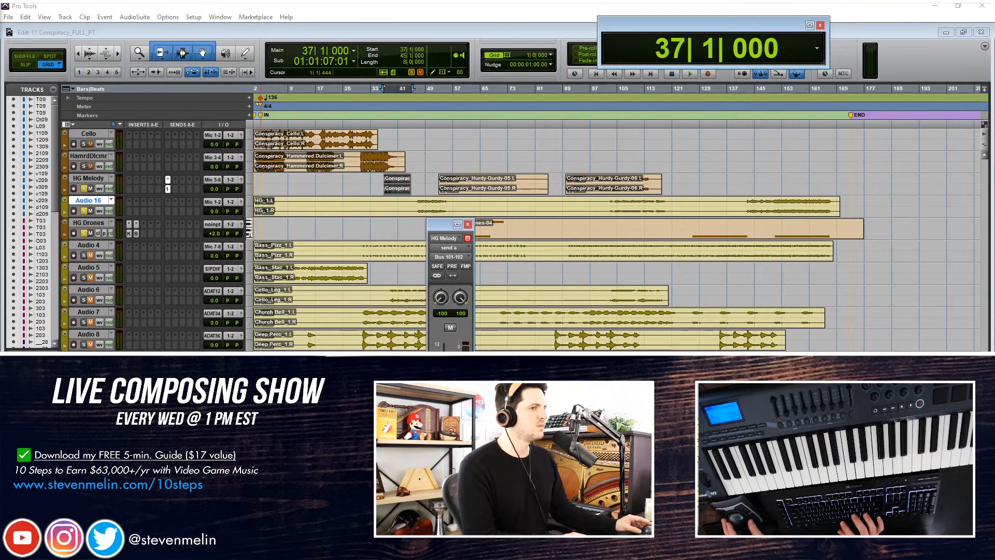
click(378, 161)
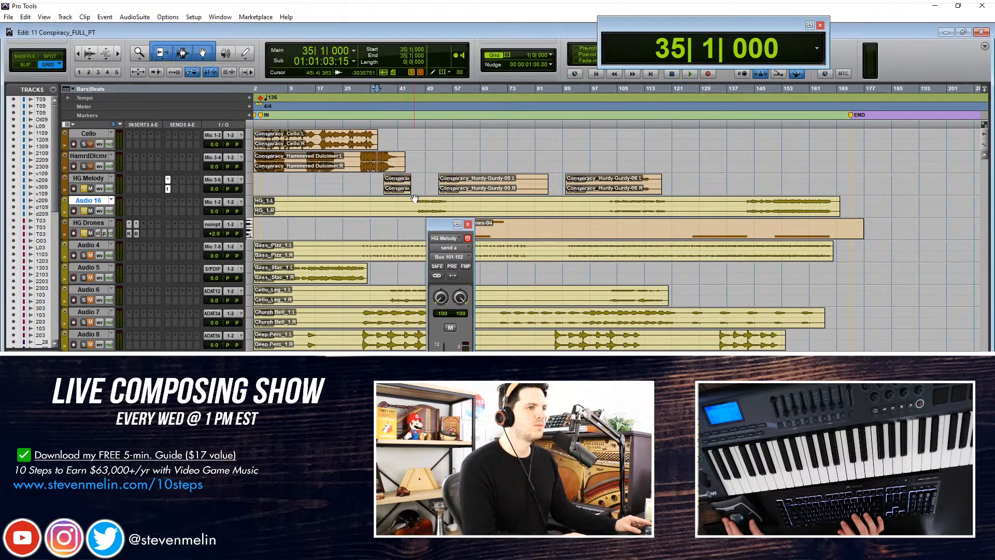
click(416, 202)
key(space)
click(429, 188)
key(space)
click(420, 202)
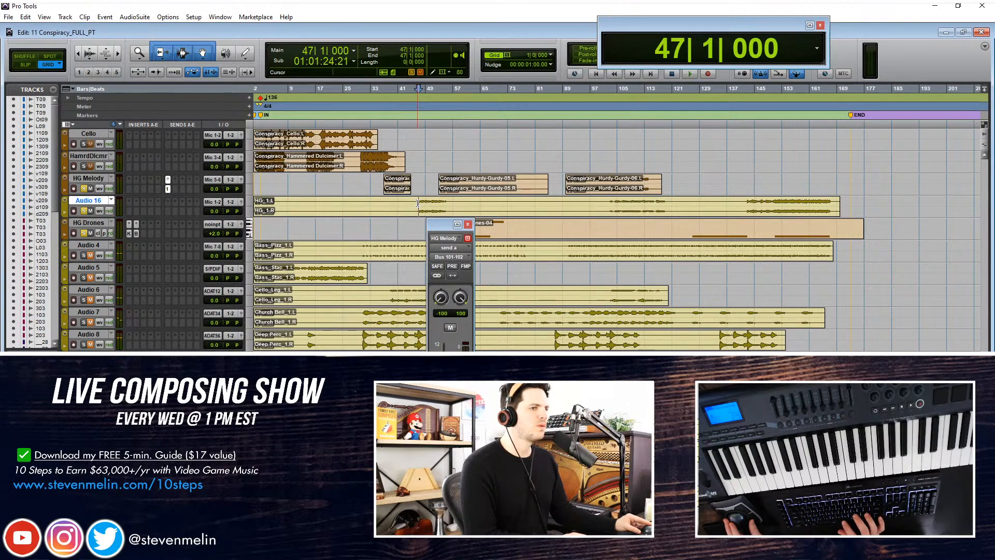
key(space)
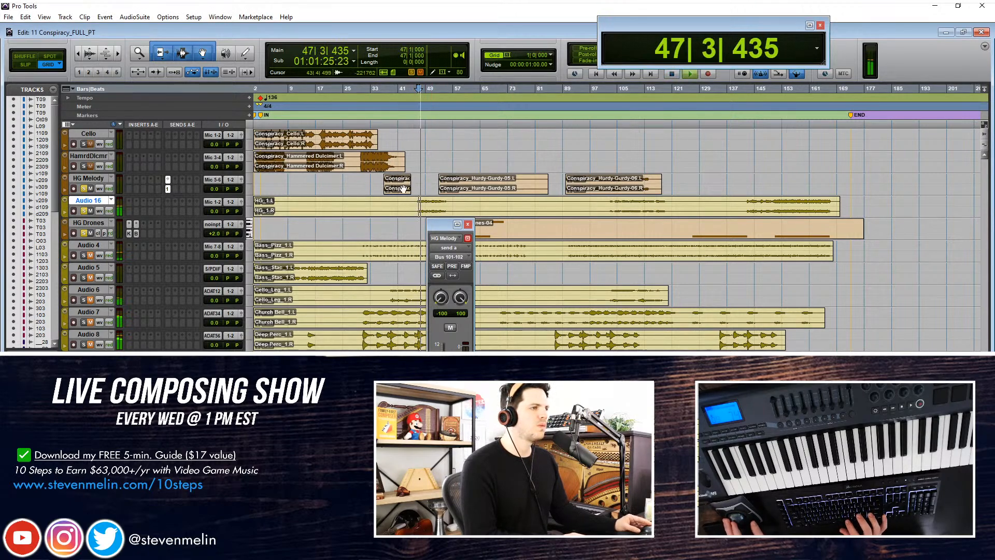
key(space)
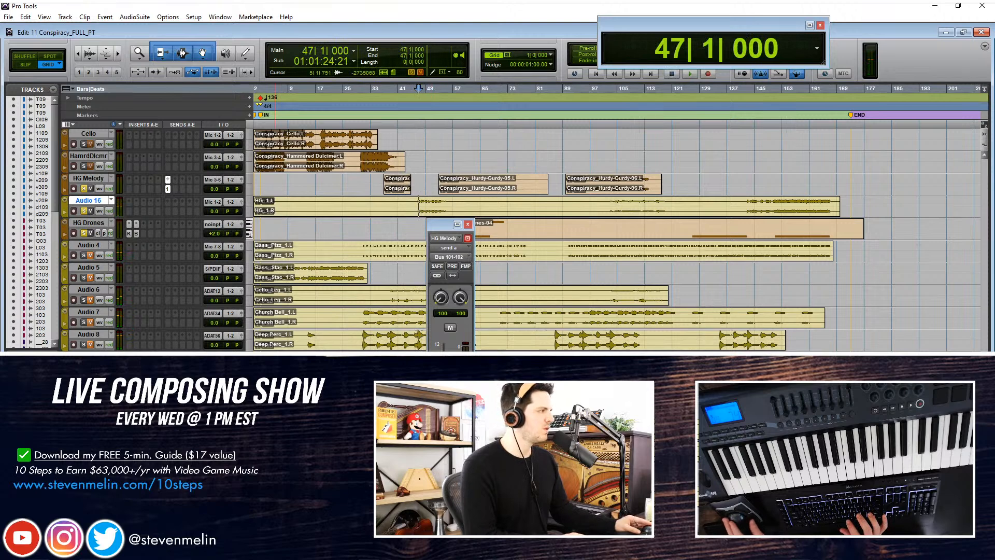
Listen to the arrangement from bars 82, 89 and 100 around the Conspiracy_Hurdy-Gurdy-06 clip, and stop playback
key(alt+Tab)
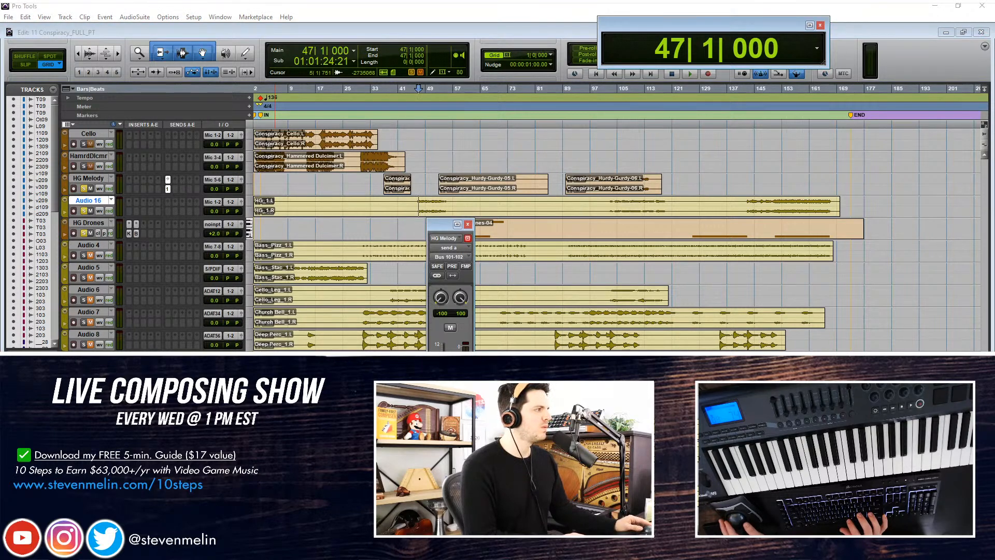
click(537, 153)
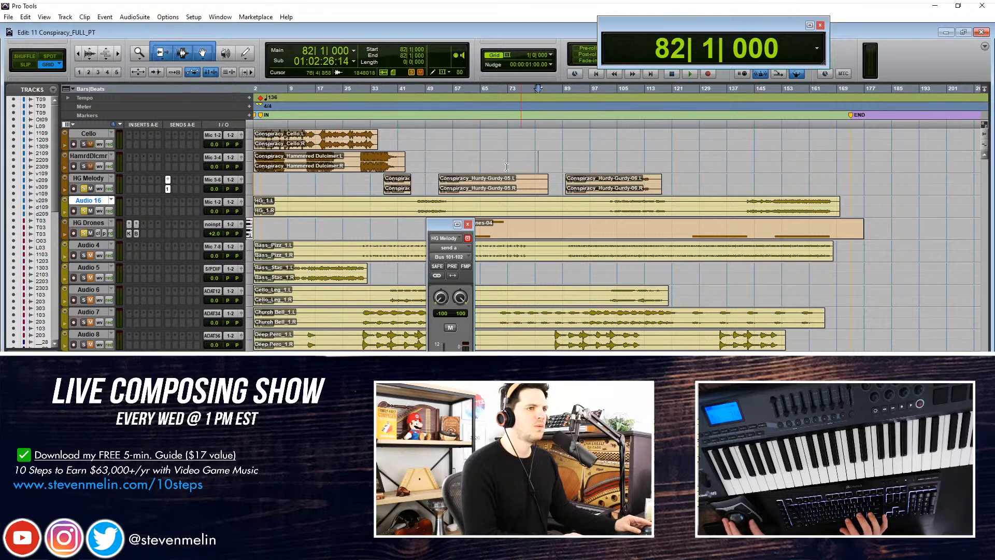
key(space)
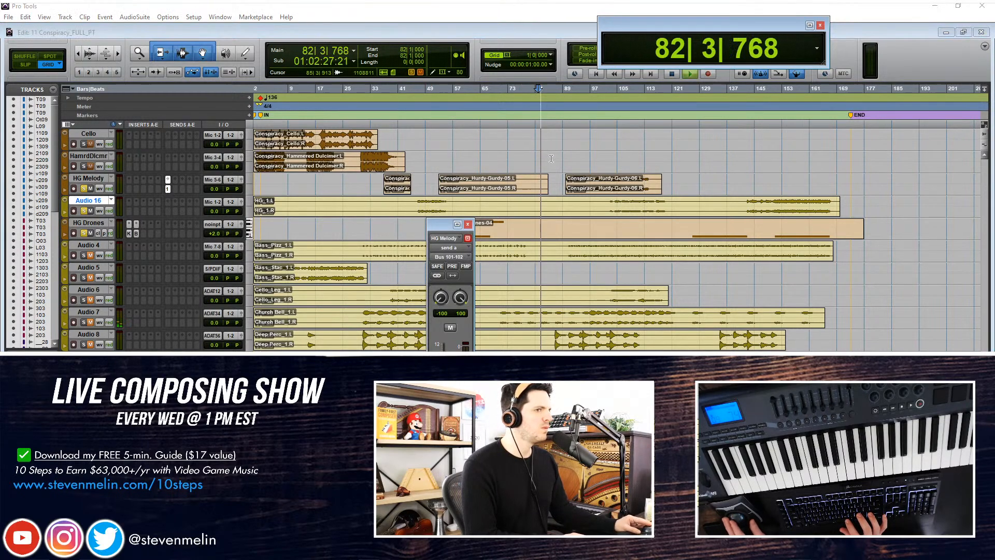
click(563, 181)
key(space)
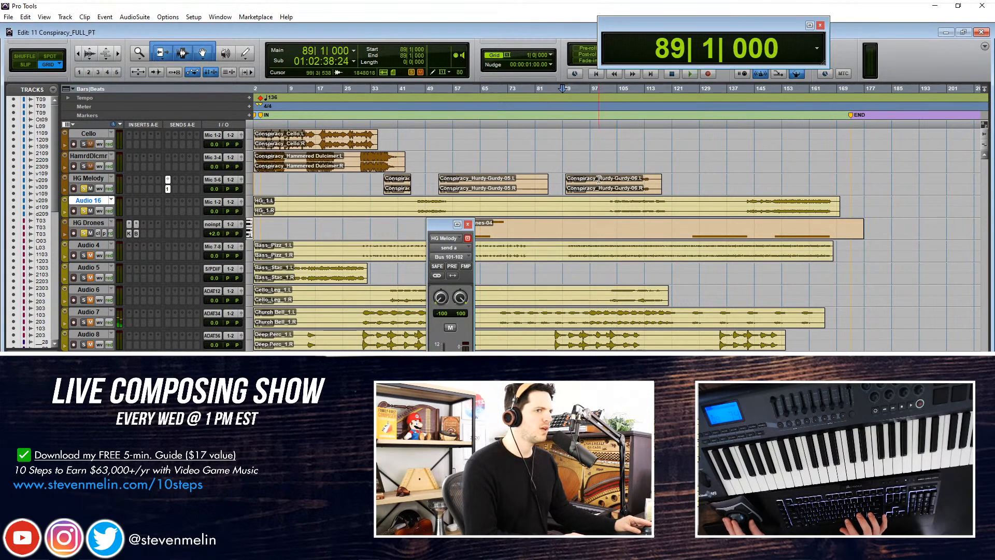
click(599, 181)
key(space)
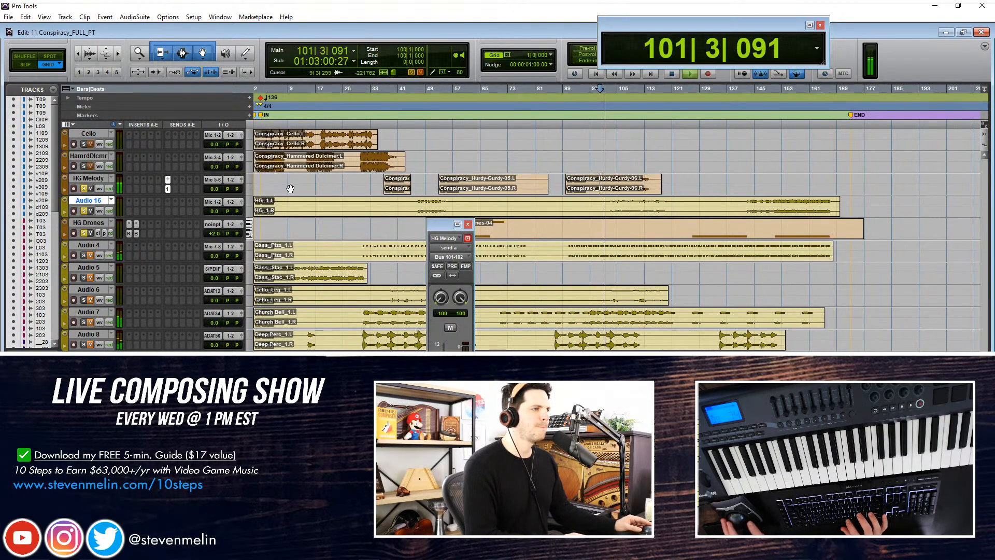
key(space)
Duplicate the HG Melody track together with its clips
right_click(92, 179)
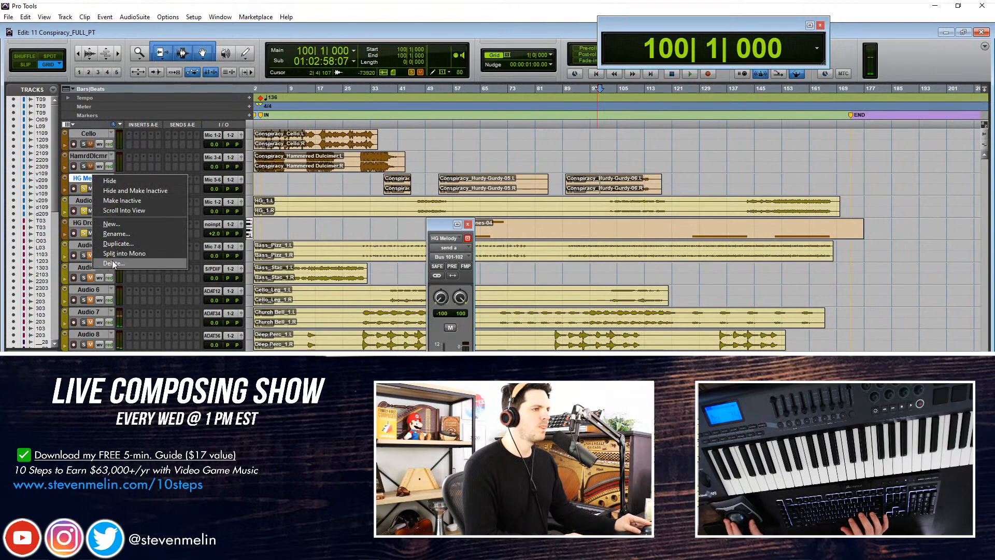
click(112, 244)
key(Return)
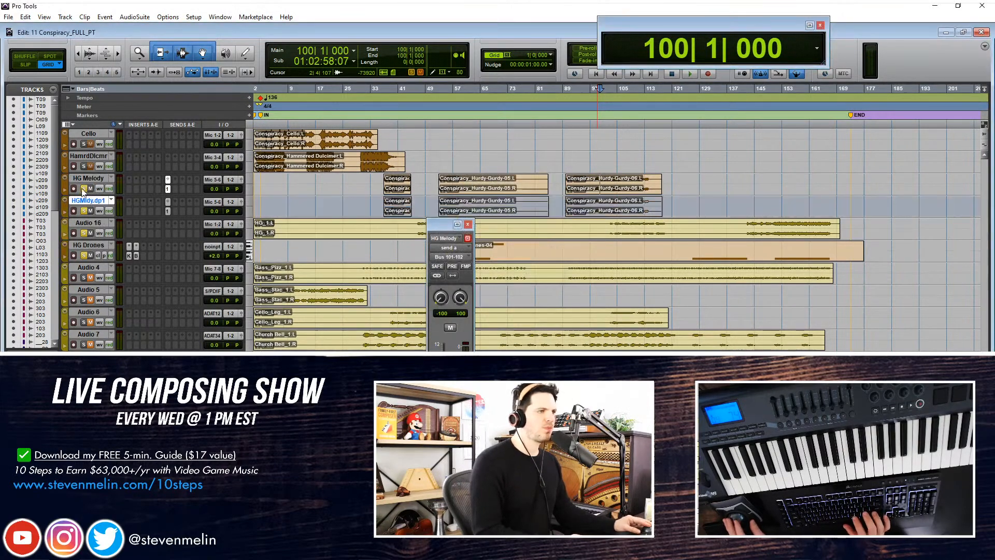
Rename the duplicated track HG Melody 2
double_click(95, 199)
key(Right)
key(BackSpace)
key(BackSpace)
key(BackSpace)
key(BackSpace)
key(BackSpace)
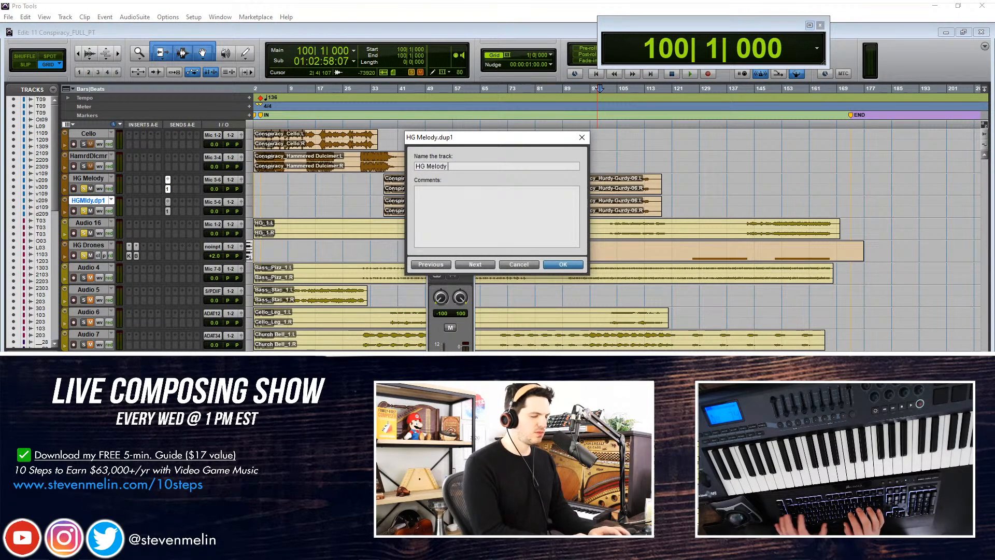
text(2)
key(Return)
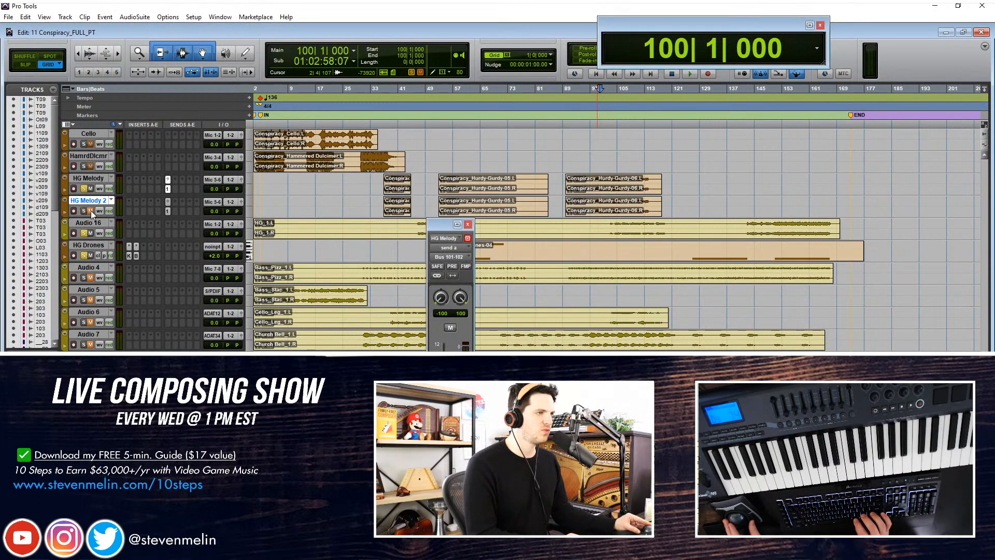
Delete all the clips on the original HG Melody track from bar 31 to bar 216
click(322, 205)
drag(364, 185, 703, 186)
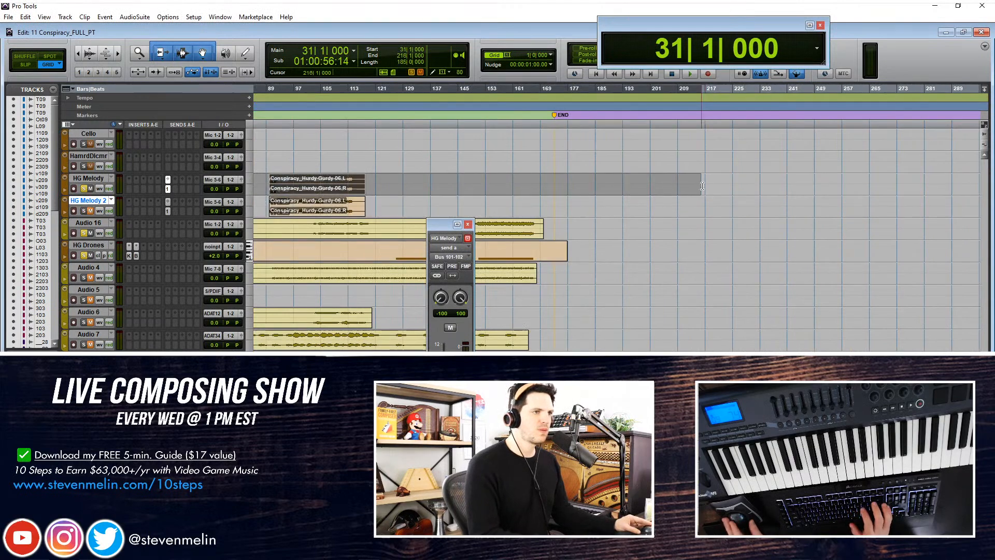
key(Delete)
scroll(449, 205, left, 3)
scroll(448, 205, left, 5)
click(90, 182)
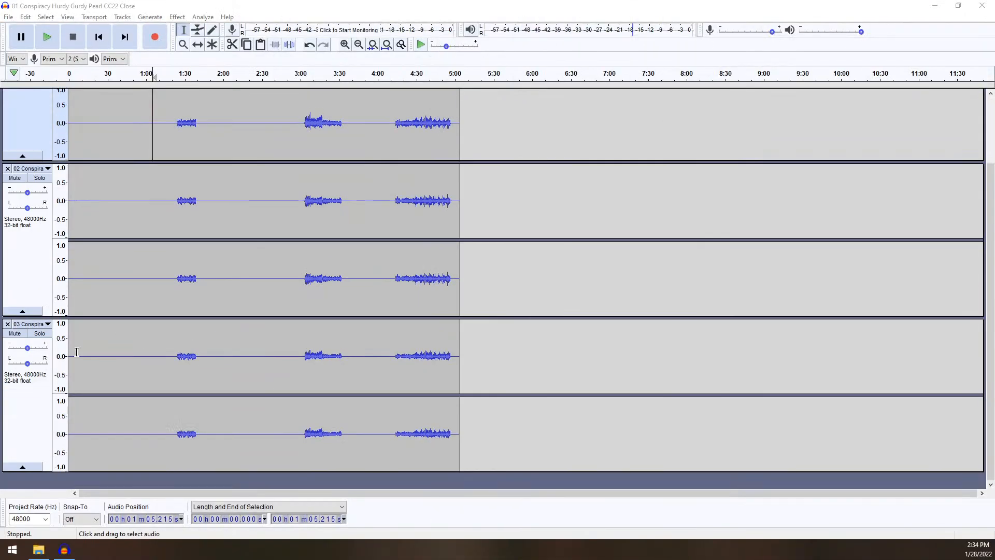
In Audacity, check the full names of the 03 and 02 Conspiracy hurdy-gurdy tracks without changing them
click(94, 355)
scroll(21, 331, up, 2)
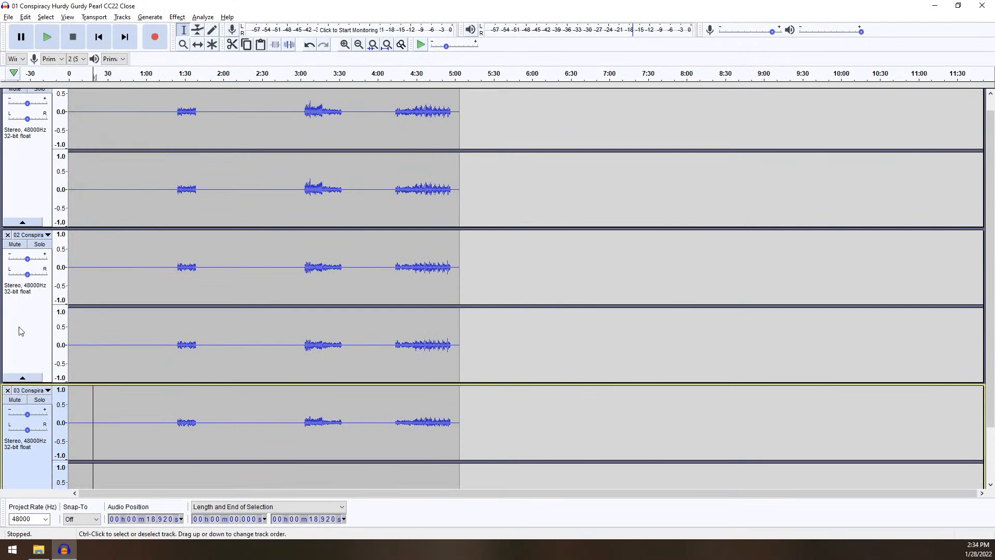
click(32, 390)
click(69, 138)
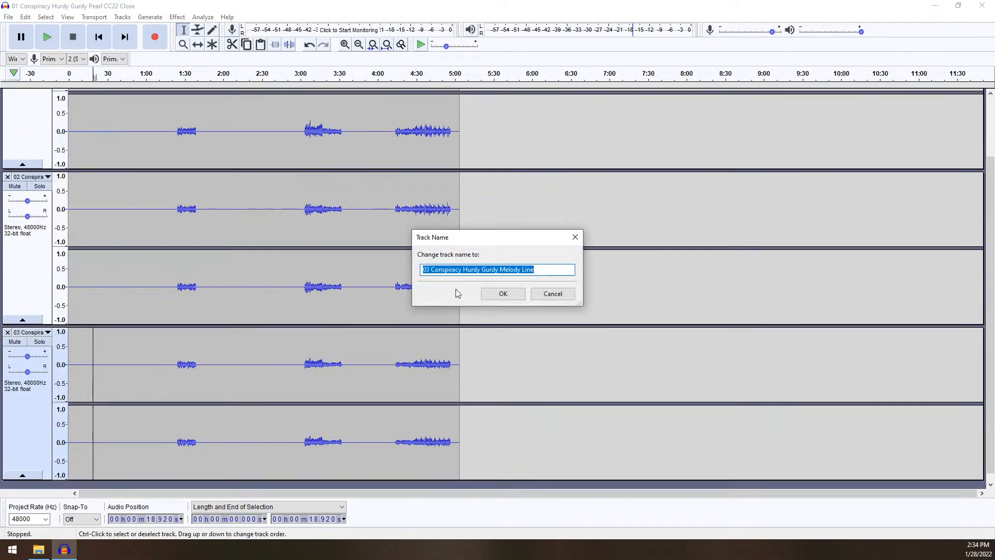
click(535, 298)
click(28, 177)
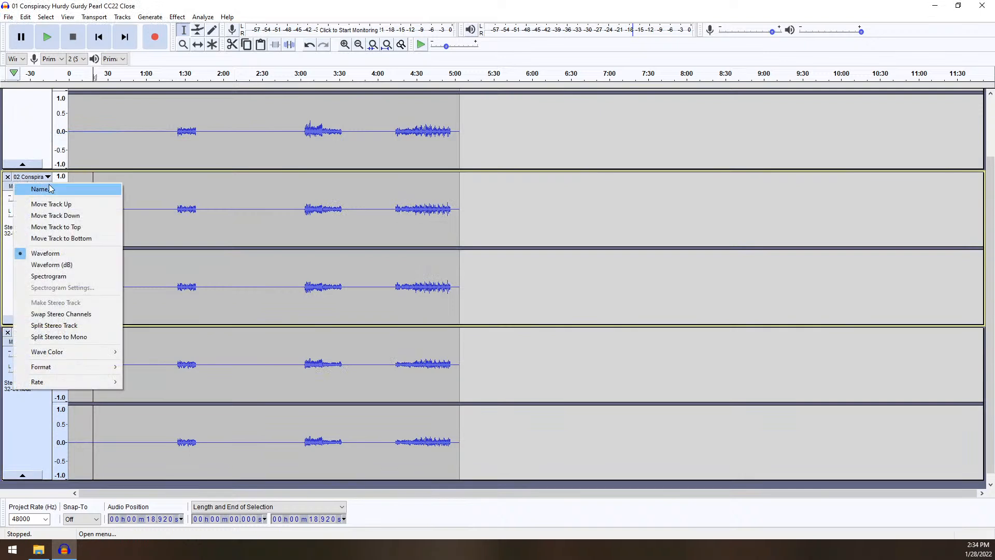
click(31, 190)
click(575, 237)
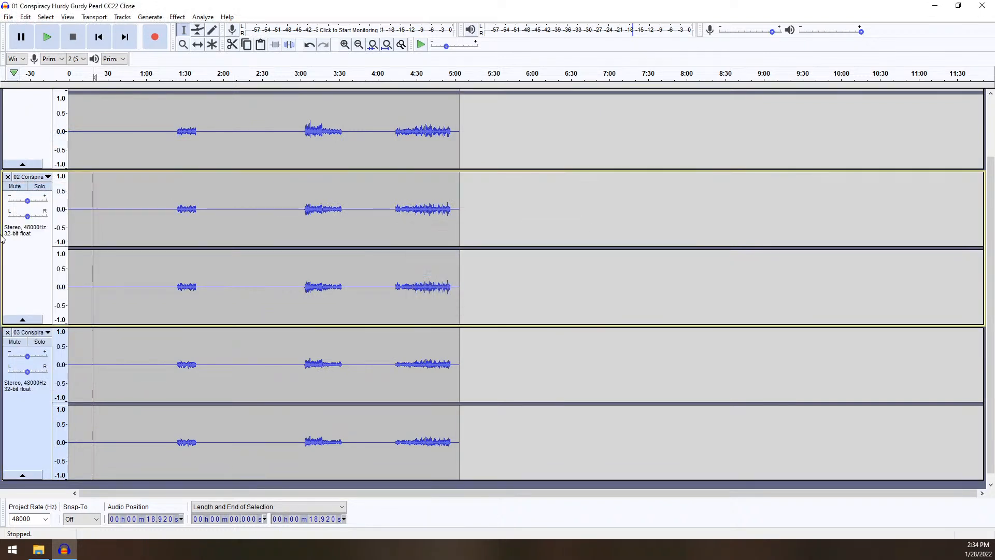
Lower the gain of the 02 Conspiracy track slightly and check the full name of the 01 track
drag(27, 205, 25, 204)
scroll(25, 203, up, 3)
click(29, 96)
click(52, 108)
click(574, 241)
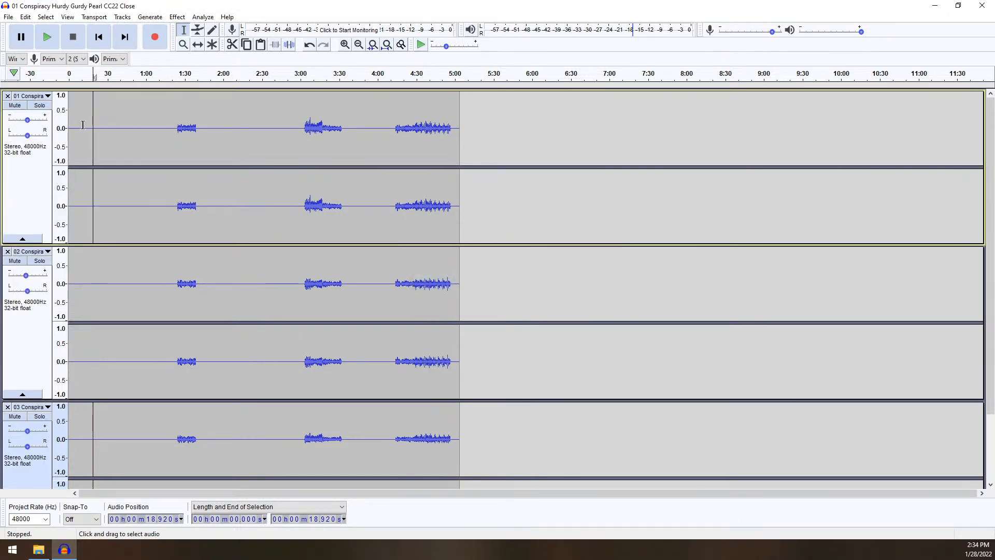
Lower the gain of the 03 Conspiracy track to about -2.0 dB
scroll(20, 271, down, 2)
click(27, 348)
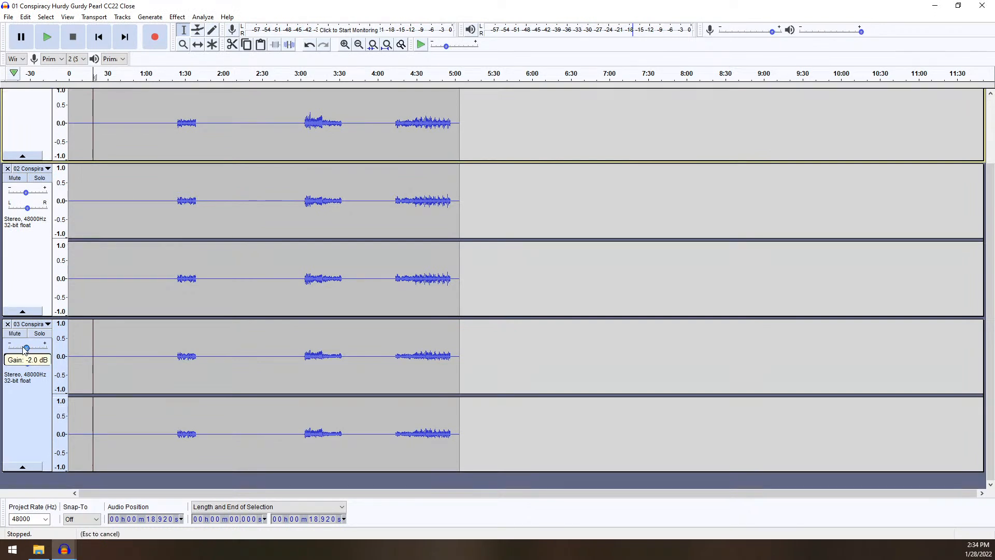
scroll(42, 264, up, 2)
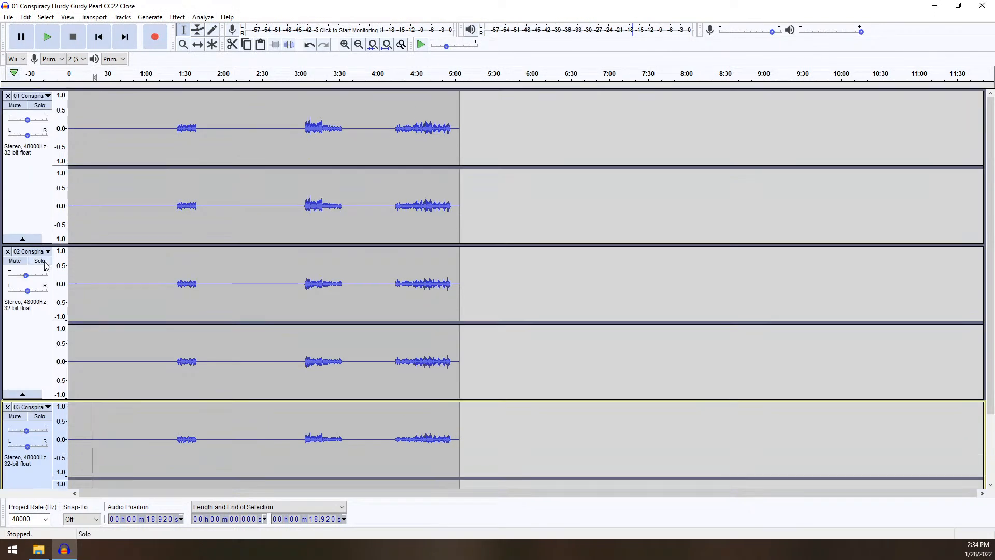
Export the combined hurdy-gurdy tracks to the Desktop as a 16-bit PCM WAV named Conspiracy HG 1
click(172, 122)
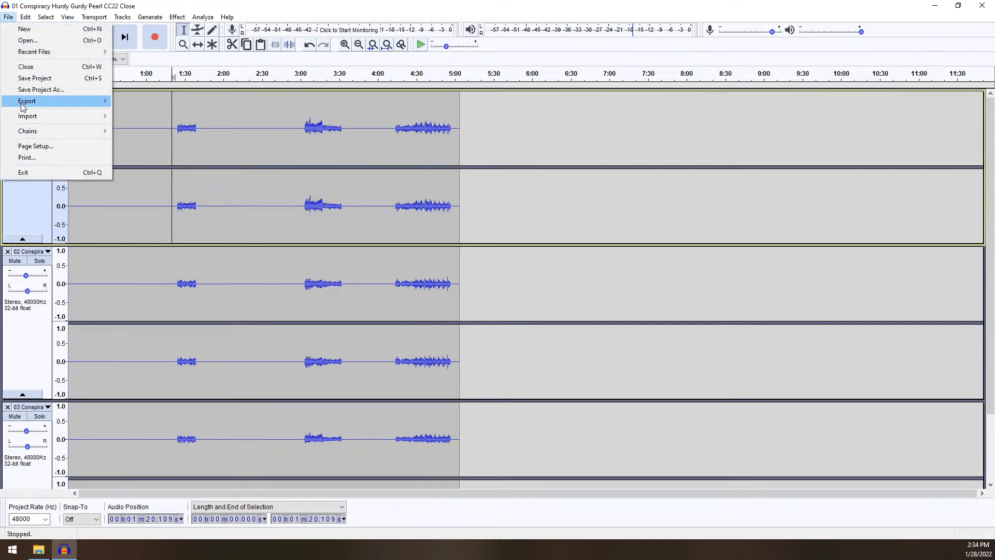
mouse_move(27, 101)
click(134, 114)
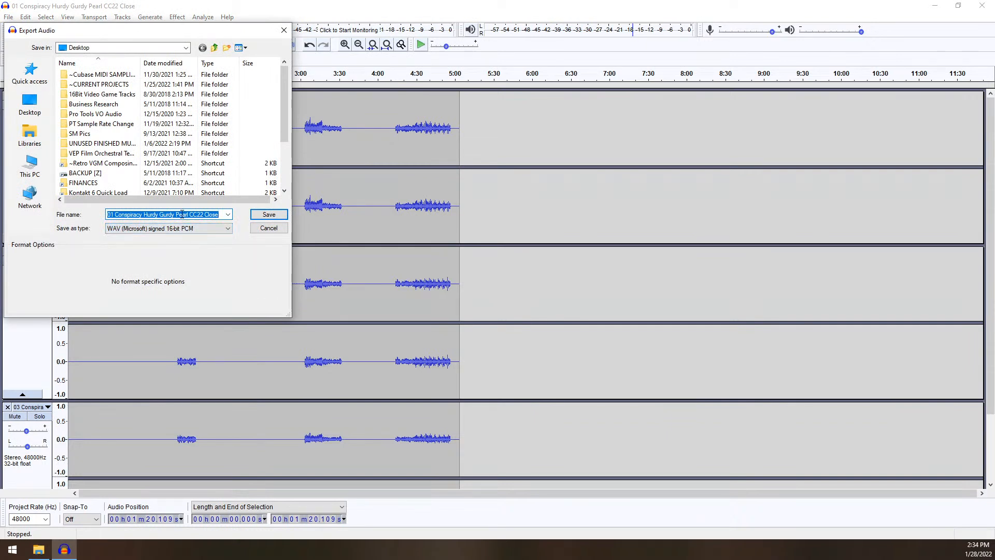
text(Conspiracy)
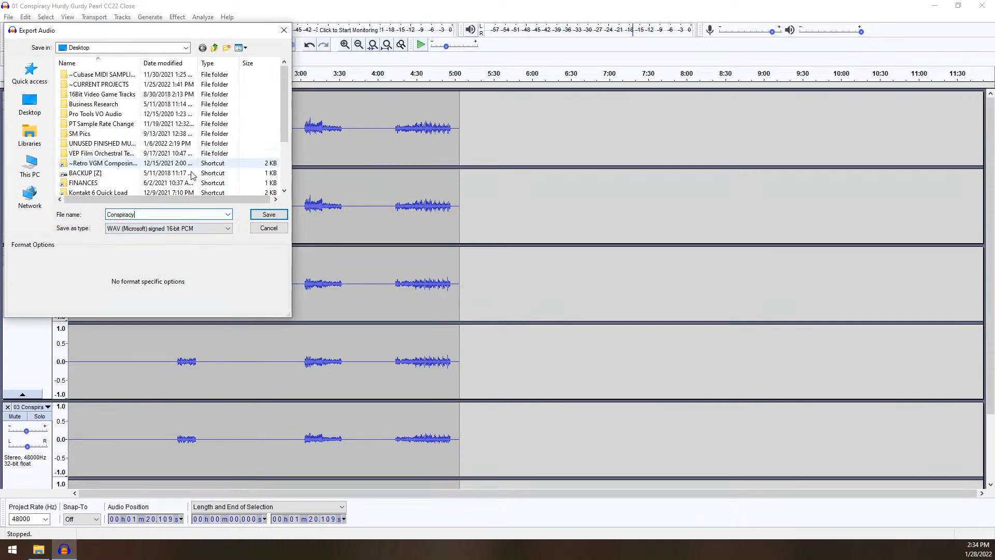
text( HG 2)
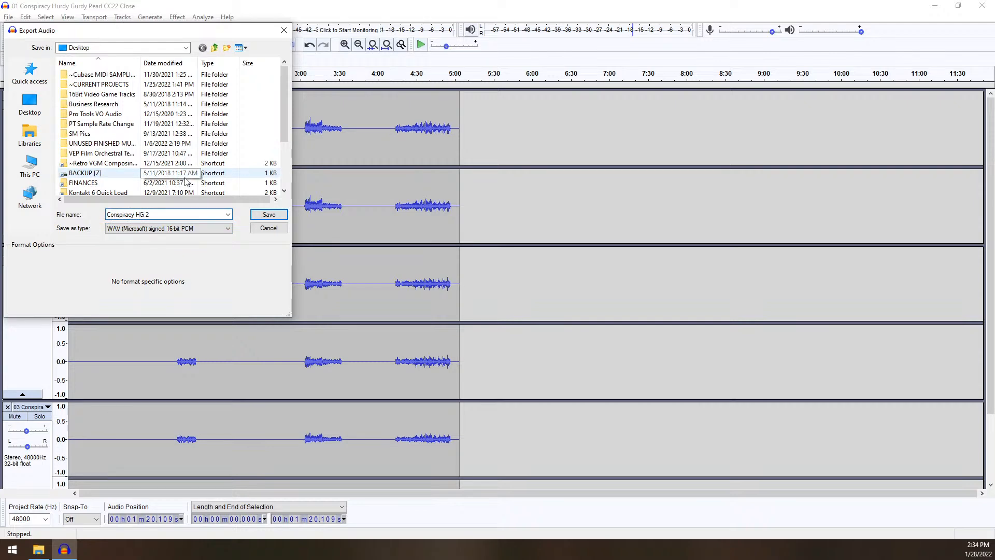
key(BackSpace)
text(1)
click(262, 216)
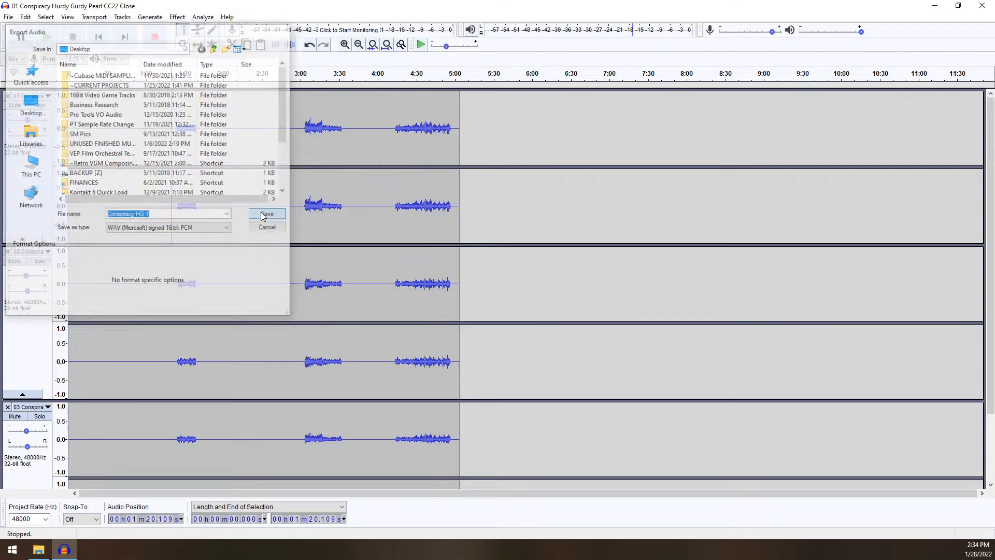
click(498, 321)
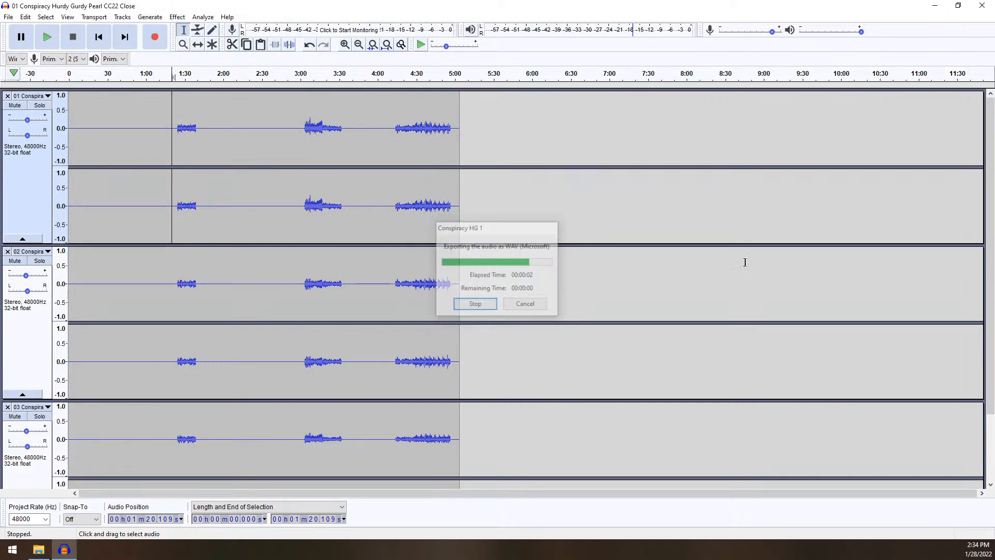
Close the Audacity project without saving changes and switch back to the Pro Tools session
click(976, 10)
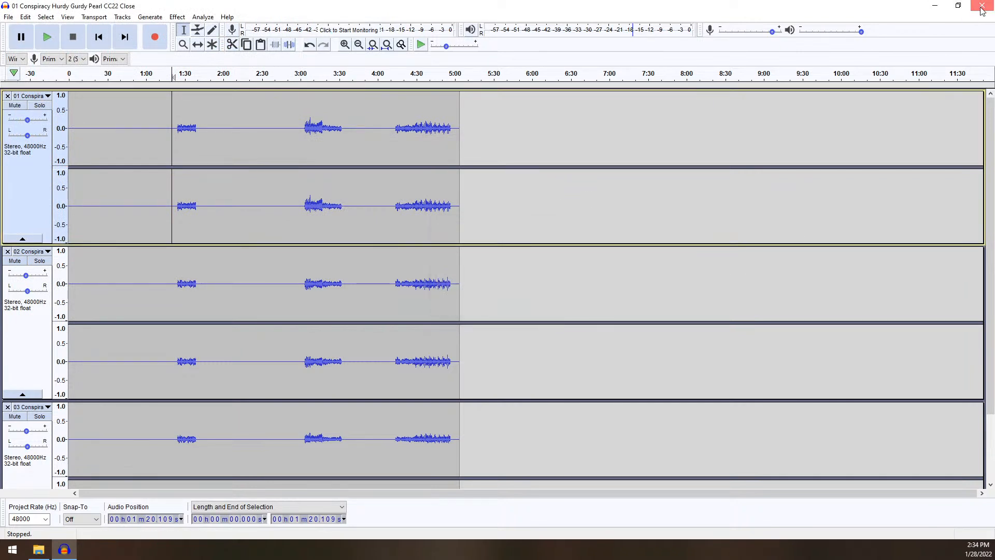
key(n)
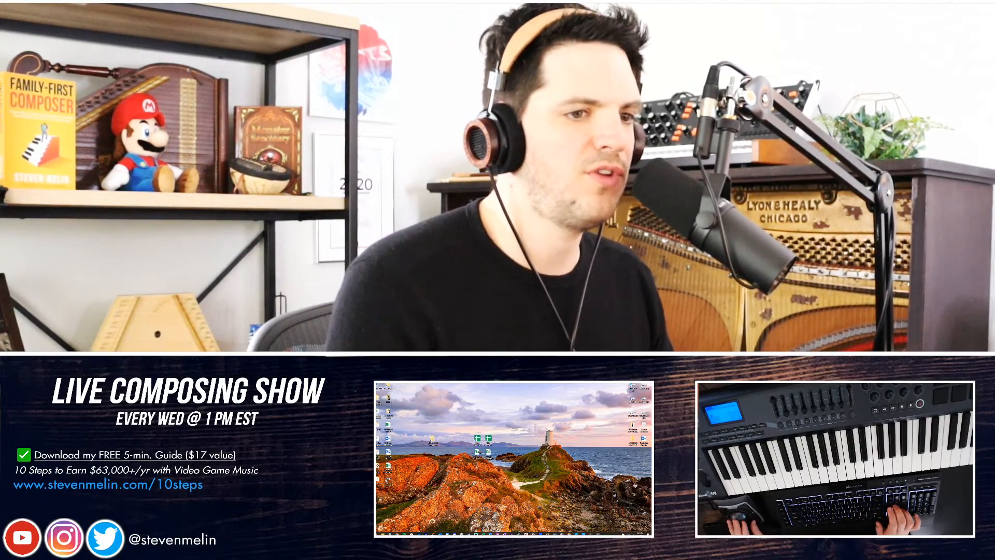
key(alt+Tab)
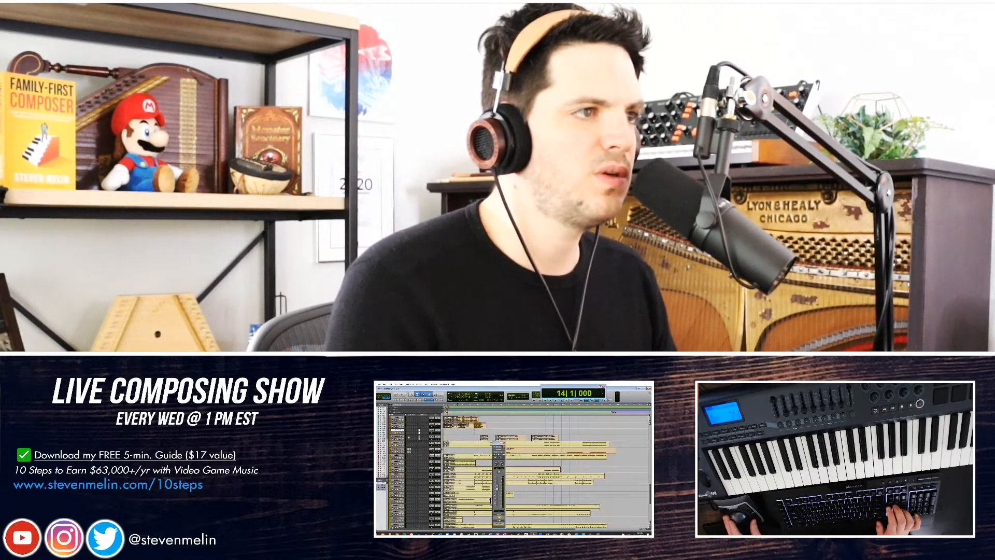
Name the two melody tracks HG Melody 1 and HG Melody 2, and return the playhead to the session start
key(KP_Enter)
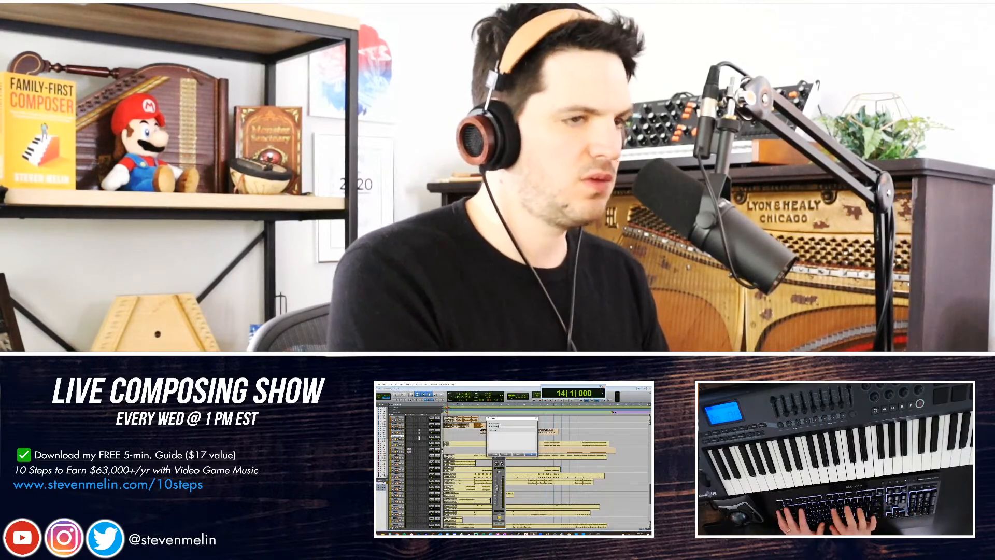
key(Return)
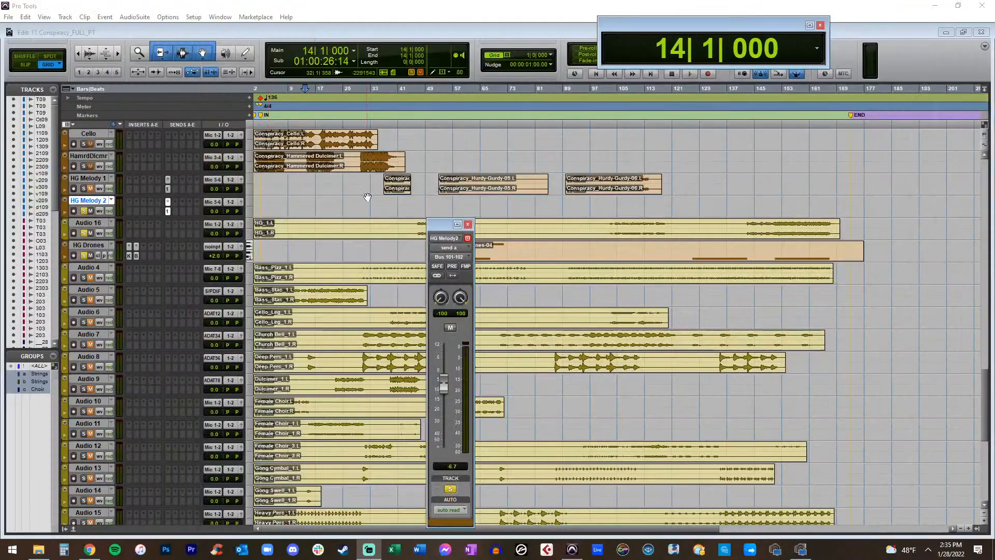
click(357, 204)
key(Return)
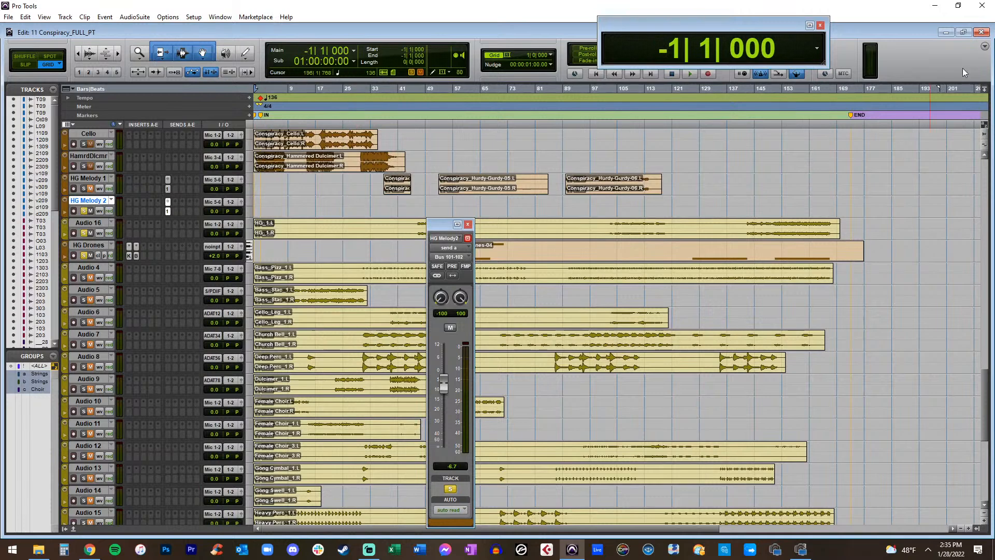
Show the clip list and open the audio import dialog for the session
click(985, 47)
click(928, 147)
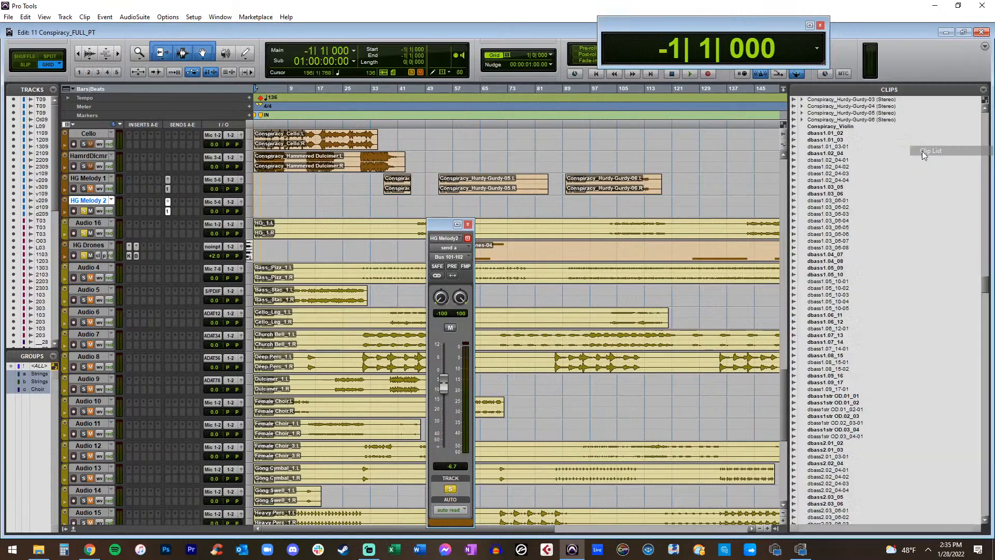
click(25, 17)
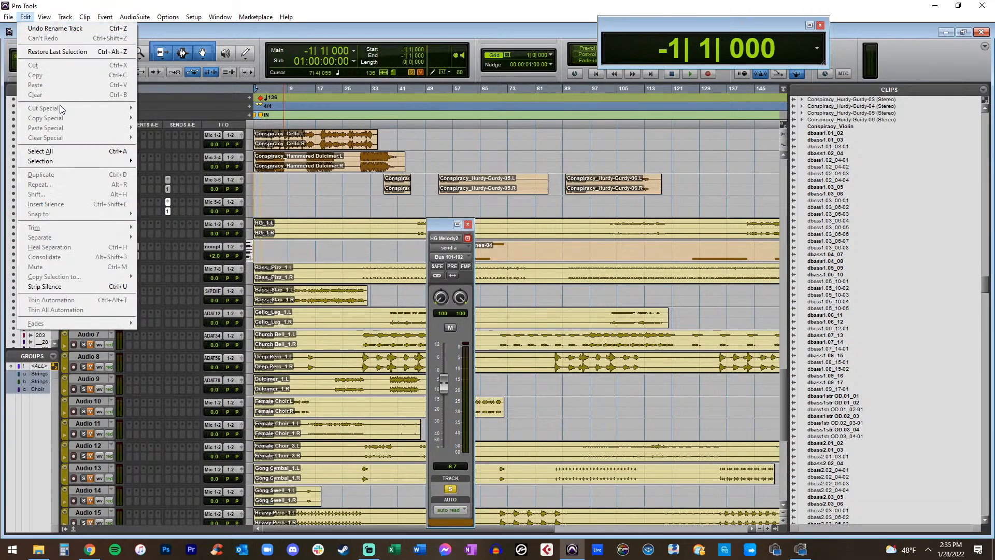
click(8, 17)
mouse_move(60, 148)
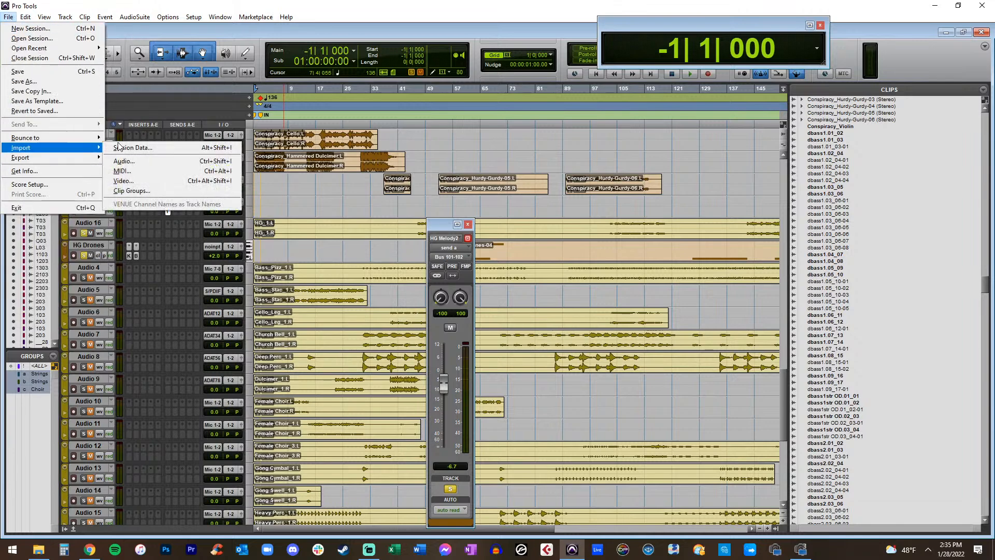
click(124, 160)
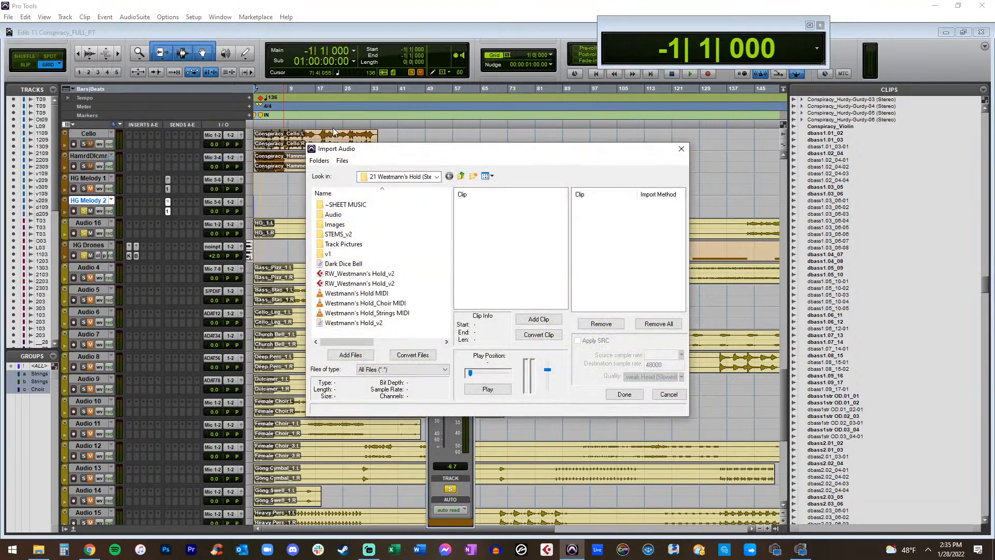
Browse through RealmWeaver, PHASE 02 (#11+) and 00 Soloists to the hurdy-gurdy player's ~48kHz combined mics folder
click(465, 177)
click(465, 178)
click(466, 178)
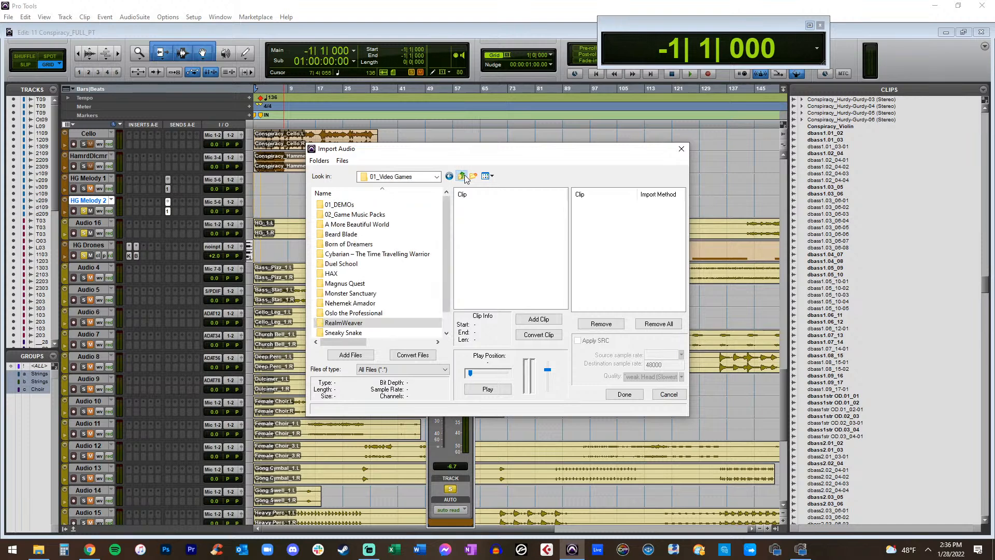
double_click(344, 323)
click(354, 214)
double_click(356, 236)
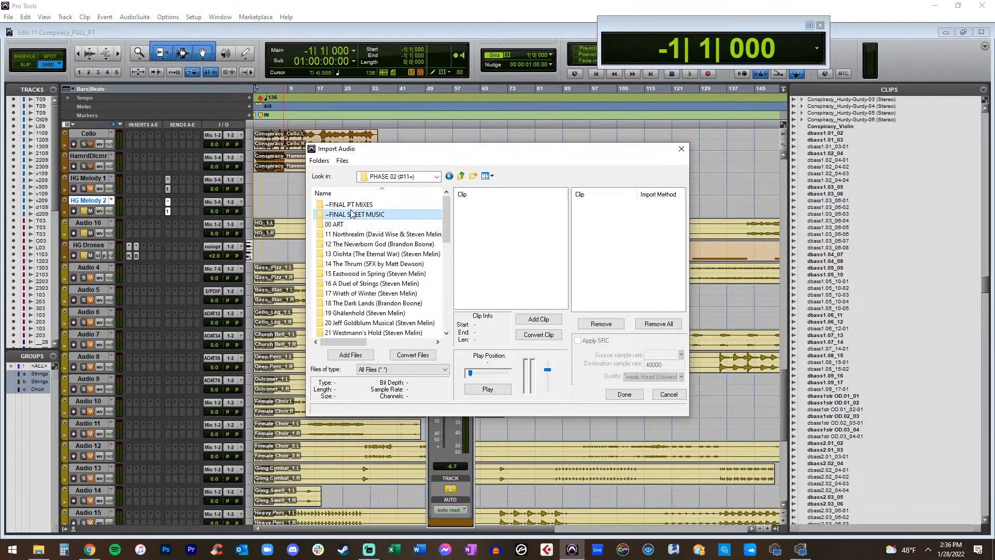
double_click(352, 207)
double_click(352, 214)
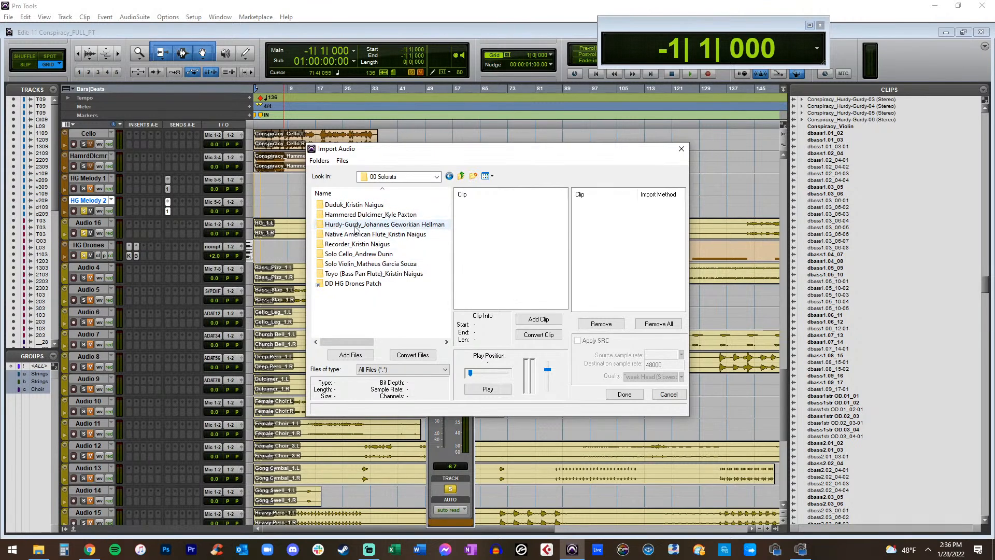
double_click(355, 227)
double_click(362, 207)
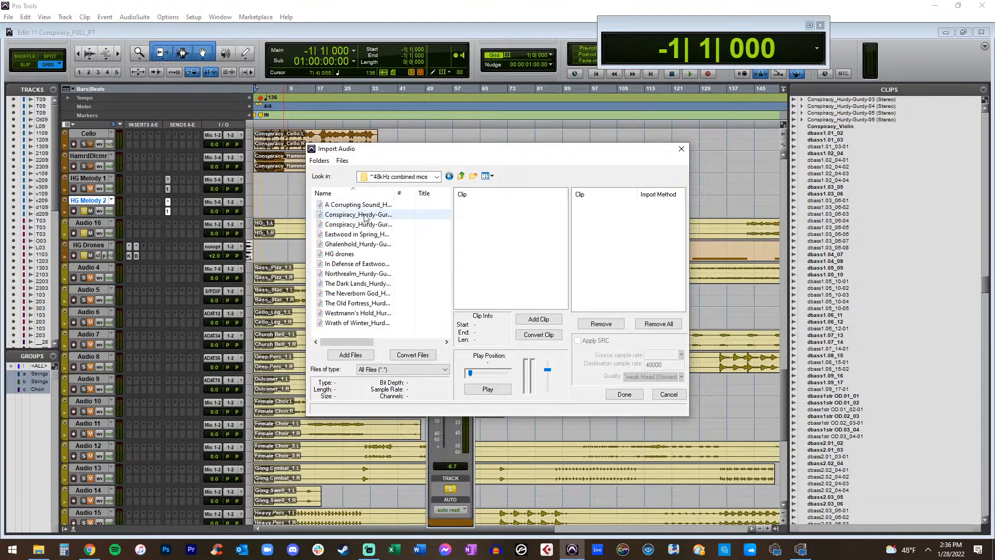
Widen the file name column and import Conspiracy_Hurdy-Gurdy 2 into the clip list
click(369, 264)
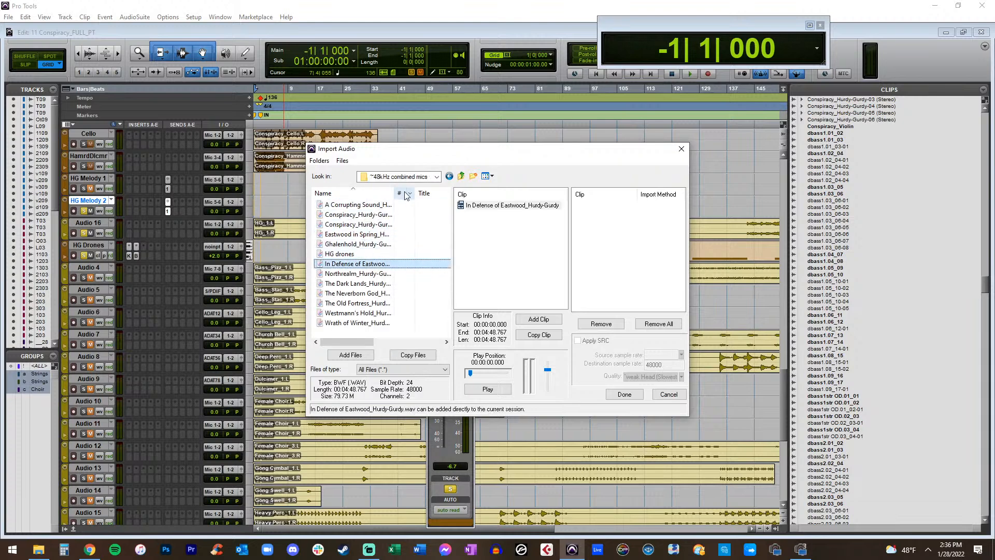
double_click(395, 194)
click(397, 217)
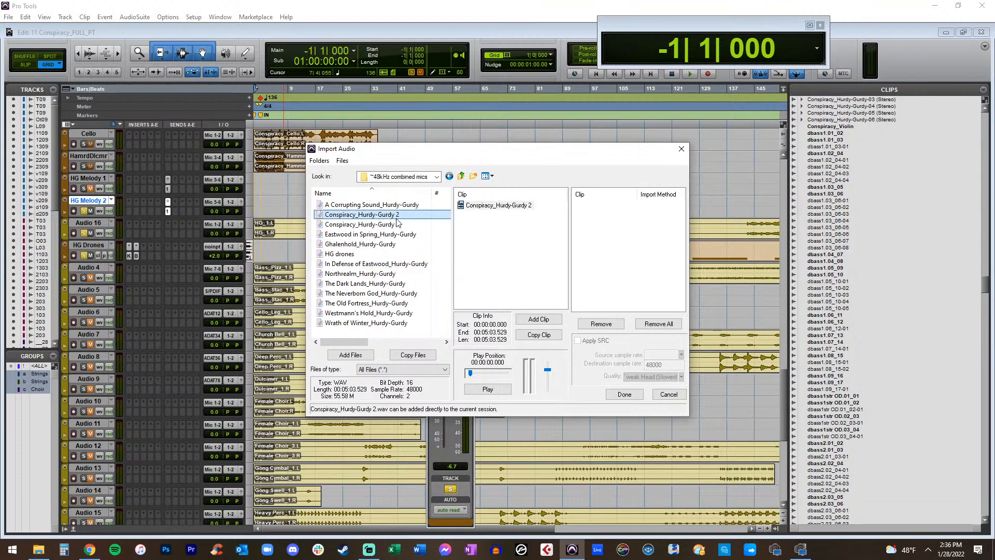
click(538, 318)
click(623, 395)
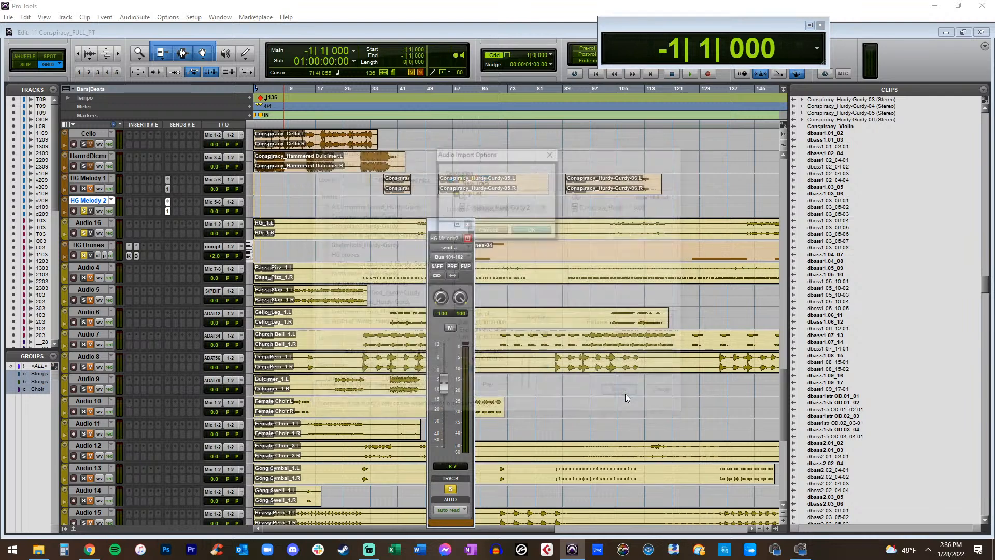
click(527, 232)
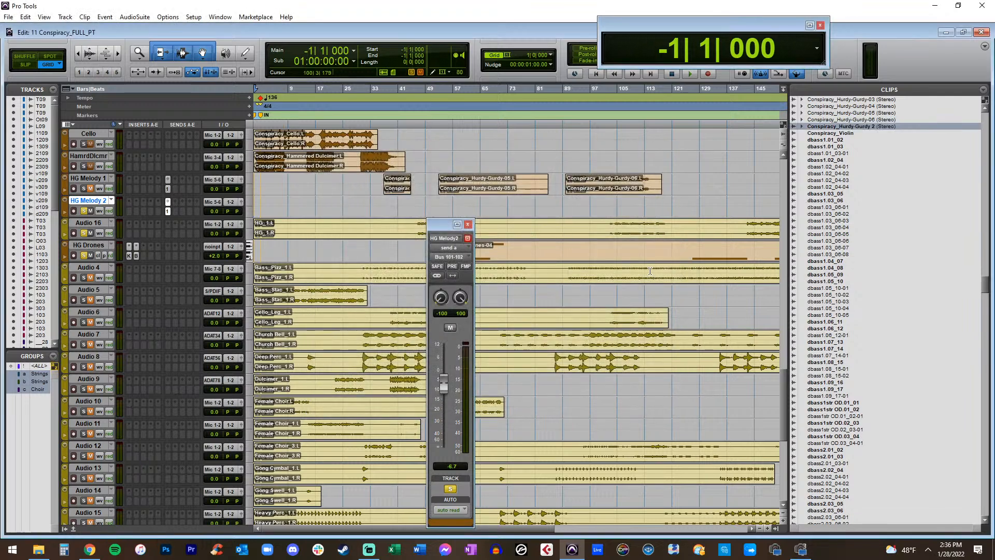
Place the Conspiracy_Hurdy-Gurdy 2 clip on HG Melody 2 at the session start, and hide the clip list and the send window
drag(830, 128, 255, 210)
click(985, 46)
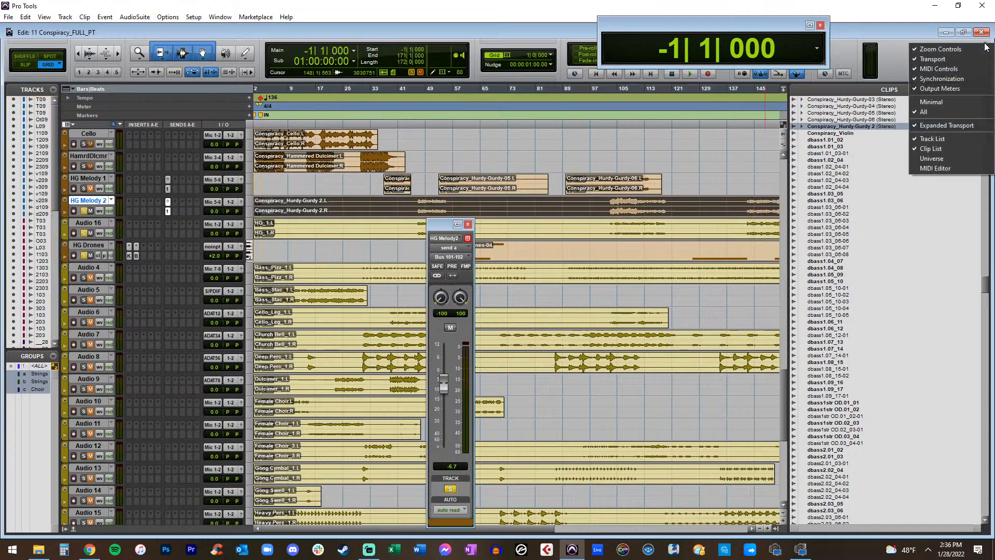
click(938, 145)
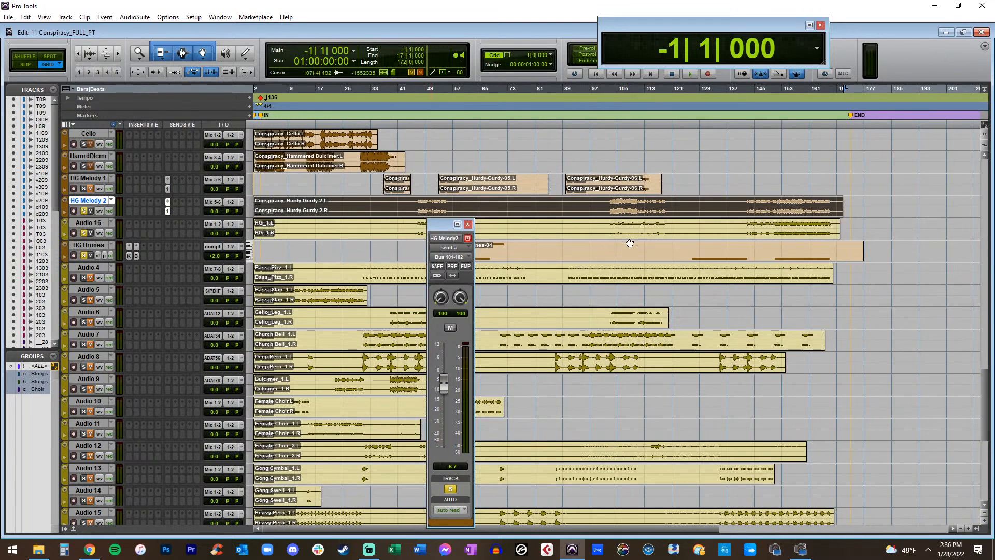
click(467, 225)
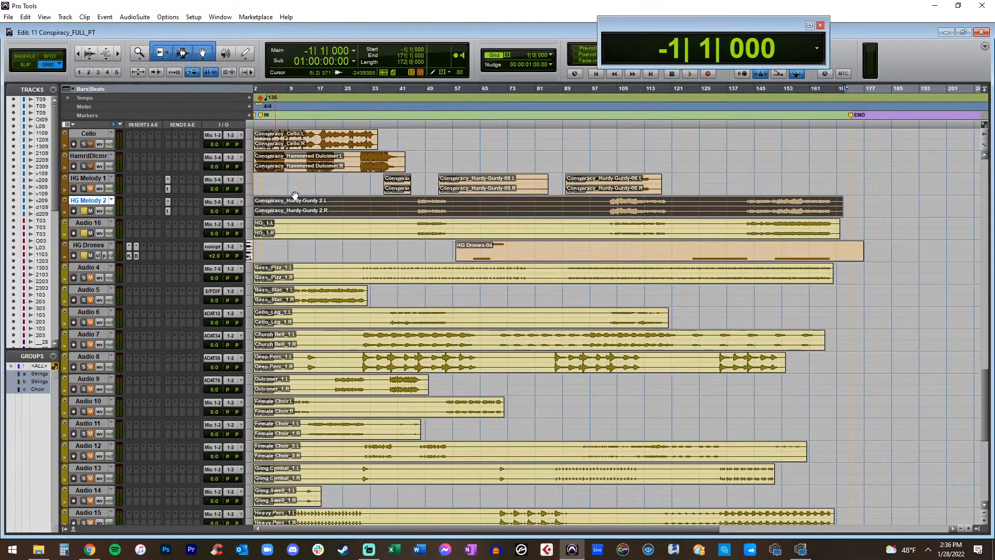
Play the HG Melody 2 recording from bar 47 to check its first passage against the mix
click(393, 182)
key(ctrl+])
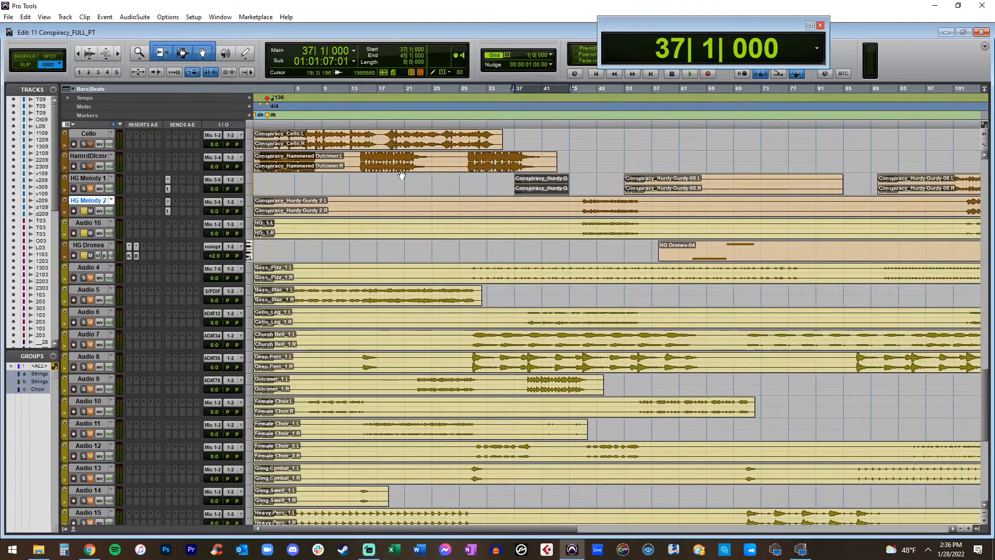
click(694, 187)
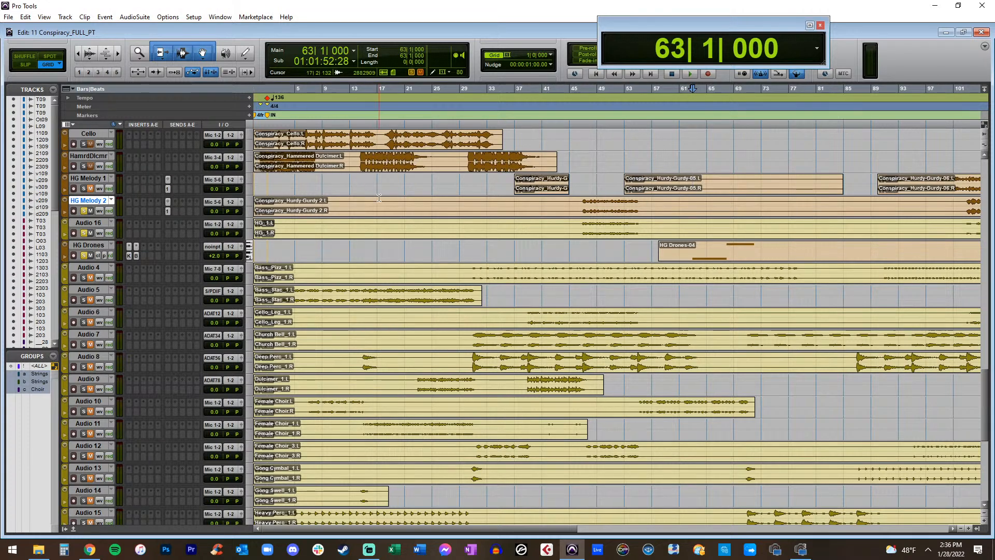
click(580, 201)
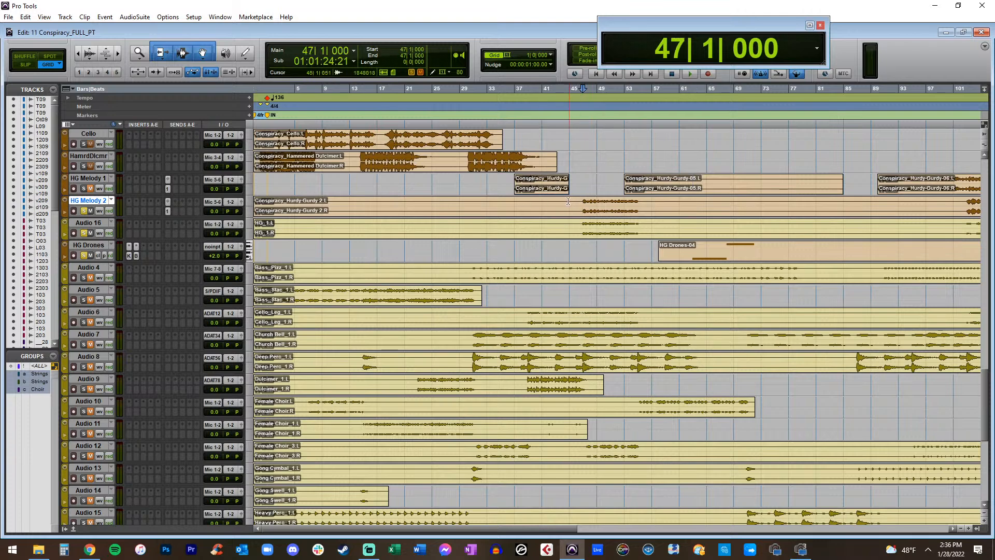
key(space)
key(ctrl+[)
key(ctrl+[)
key(ctrl+])
key(ctrl+])
key(XF86AudioRaiseVolume)
key(ctrl+[)
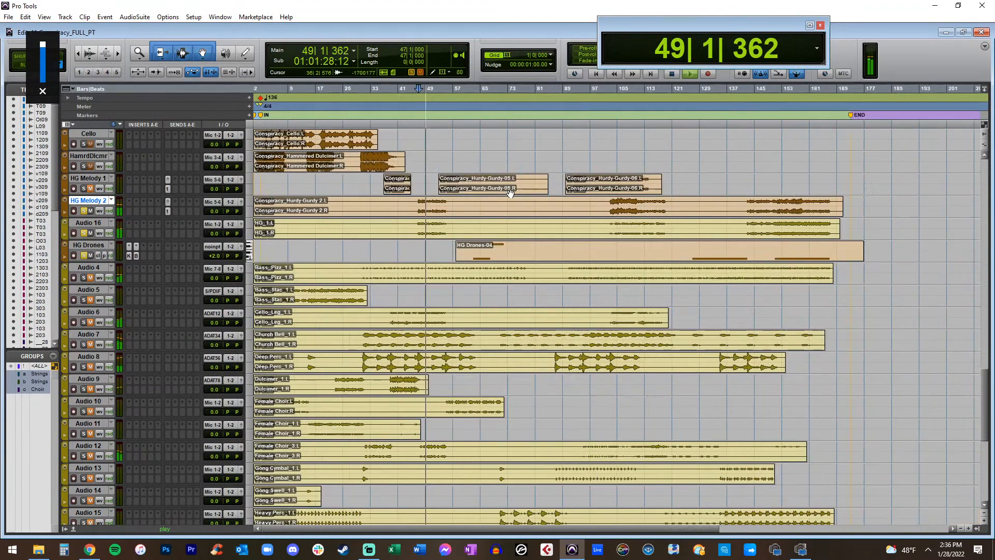
key(space)
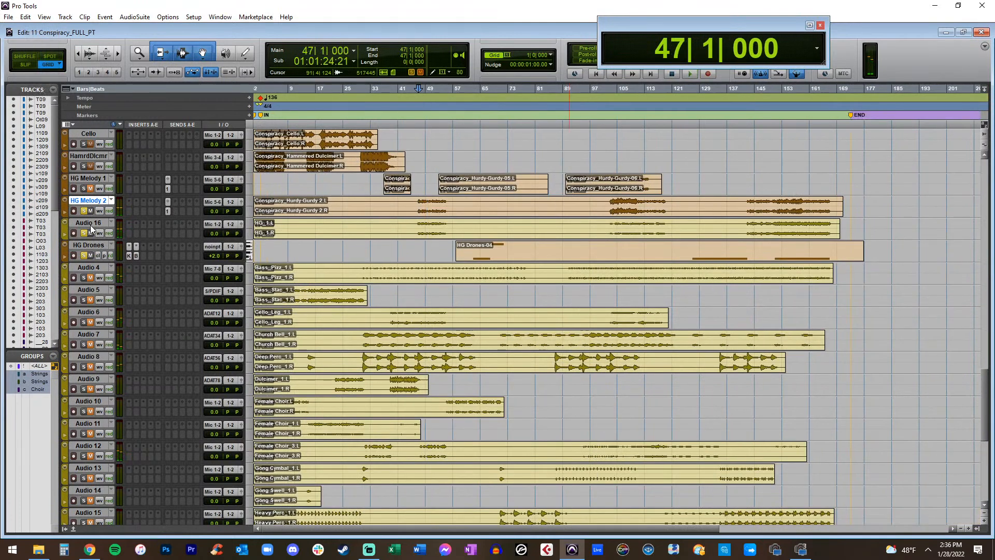
Delete the Audio 16 track holding the old HG_1 clip
click(92, 228)
right_click(91, 229)
click(124, 307)
key(Return)
In Slip mode, delete the silent sections before and between the three played passages of the HG Melody 2 clip
key(ctrl+])
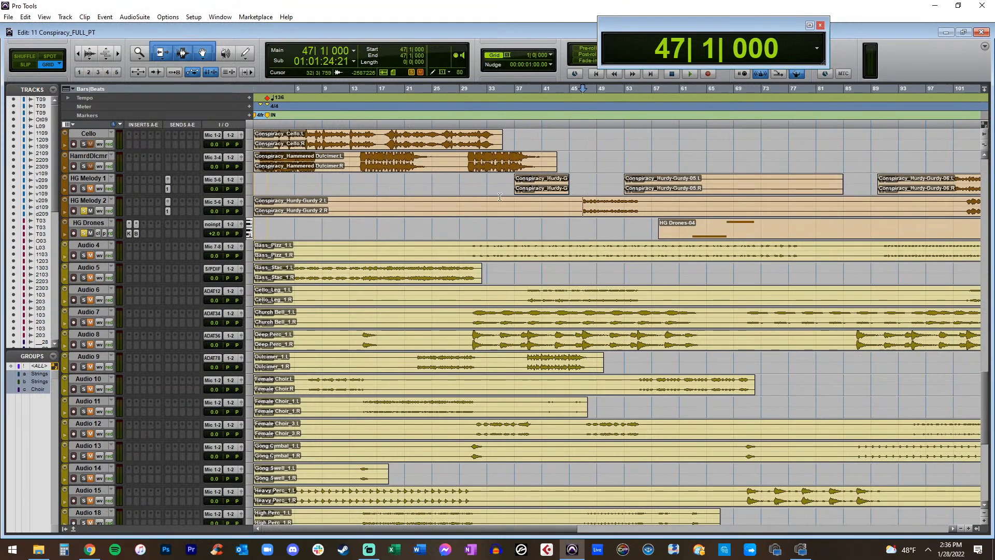
key(F2)
drag(581, 205, 186, 214)
key(Delete)
key(ctrl+[)
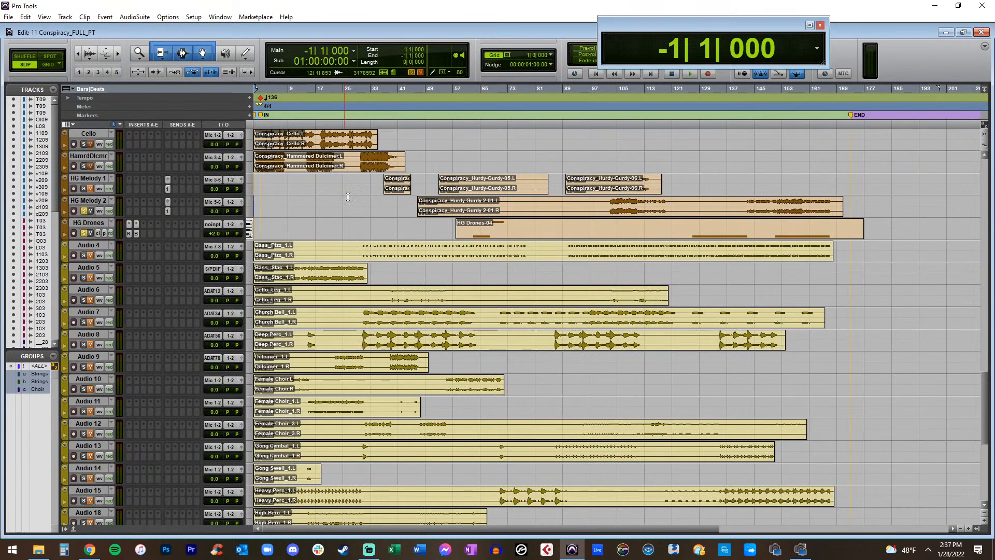
drag(606, 205, 460, 206)
key(Delete)
drag(668, 201, 743, 202)
key(Delete)
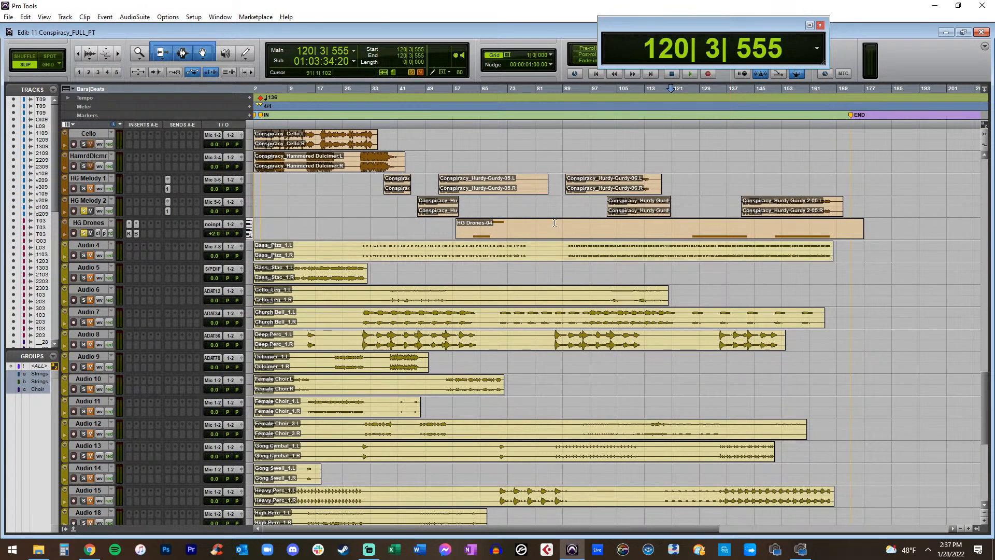
Play from just before the first HG Melody 2 clip and lower the track's reverb send to -17.1 dB, closing the send window
click(412, 200)
click(416, 201)
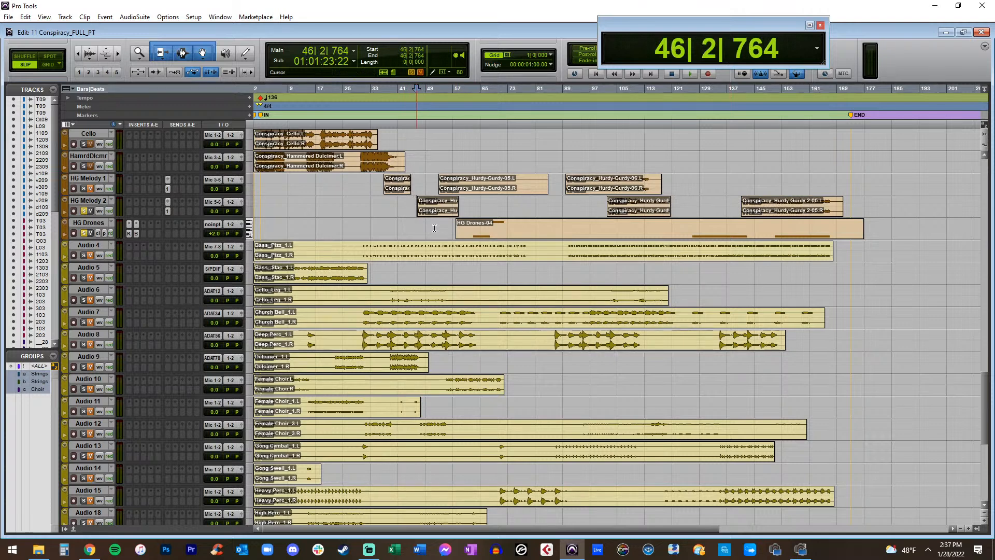
key(space)
key(ctrl+])
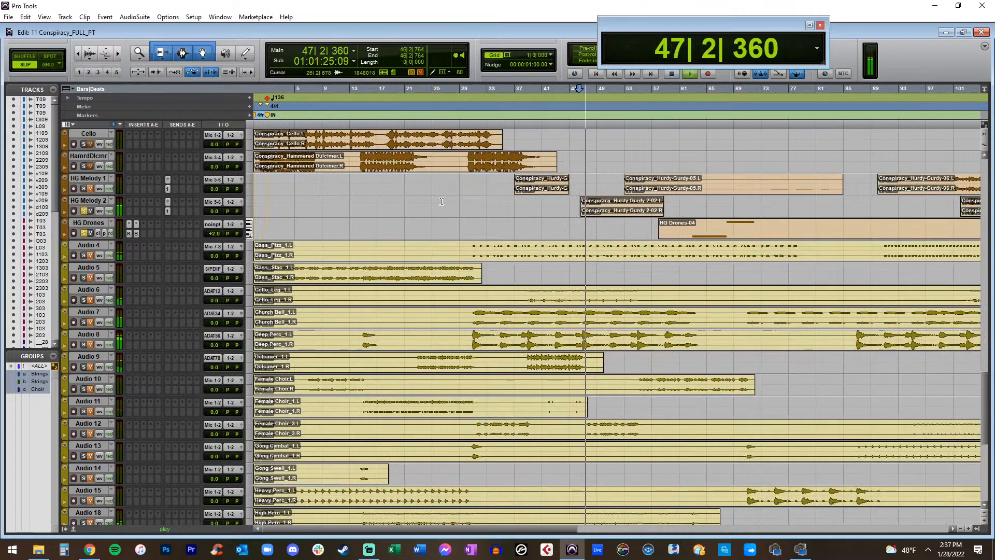
click(167, 211)
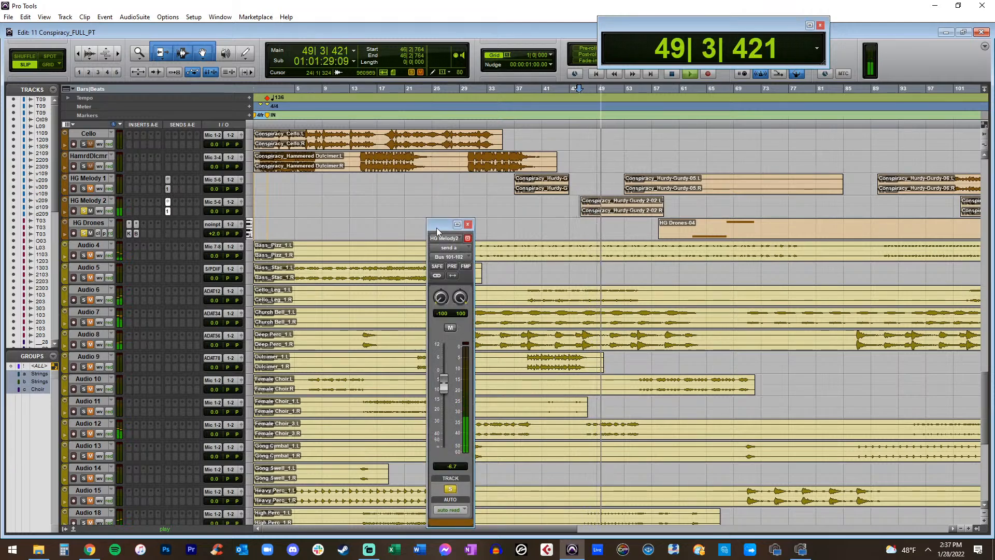
drag(436, 226, 373, 157)
scroll(101, 274, down, 5)
scroll(100, 273, up, 10)
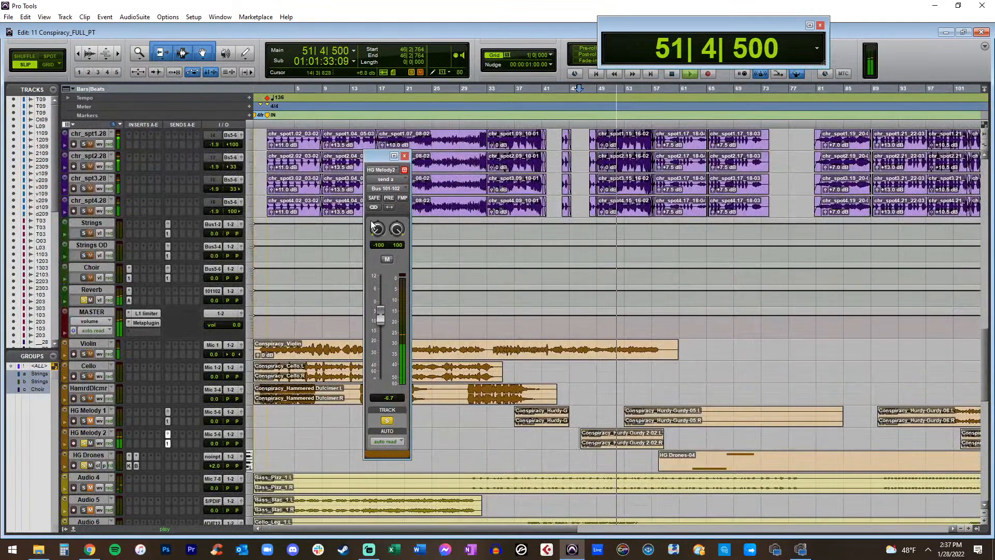
drag(381, 316, 385, 343)
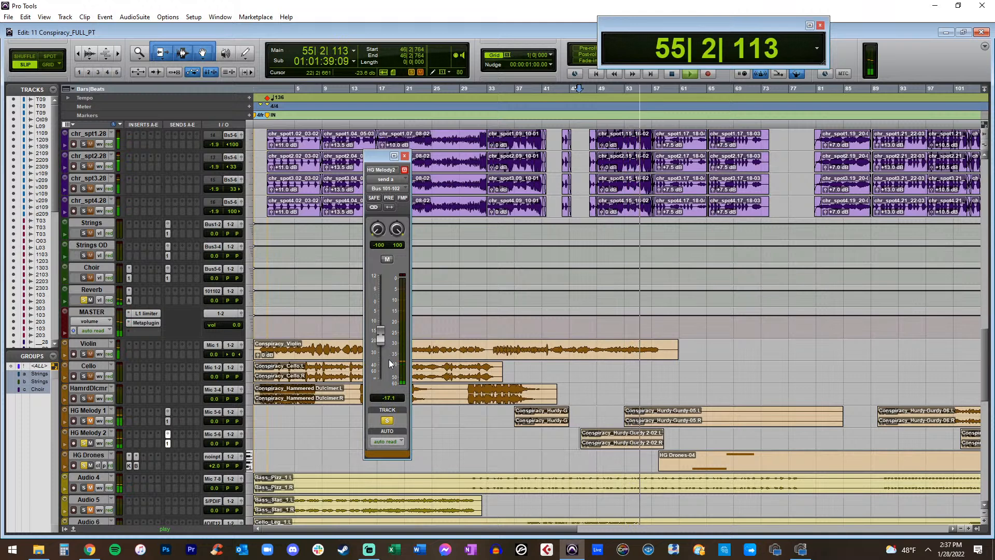
click(404, 170)
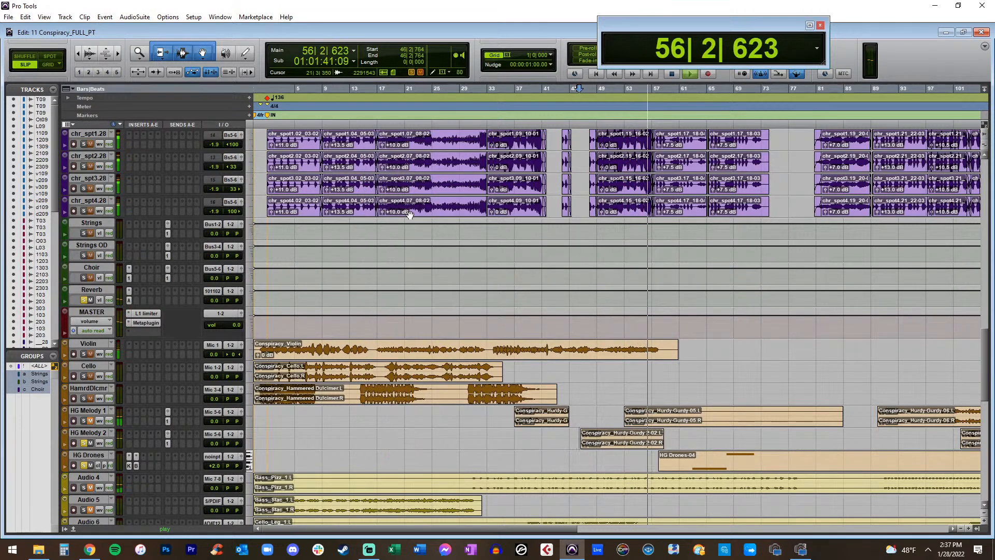
Listen on through the following passage to judge HG Melody 1, HG Melody 2 and the drones in the mix
key(ctrl+[)
key(ctrl+[)
scroll(247, 345, up, 2)
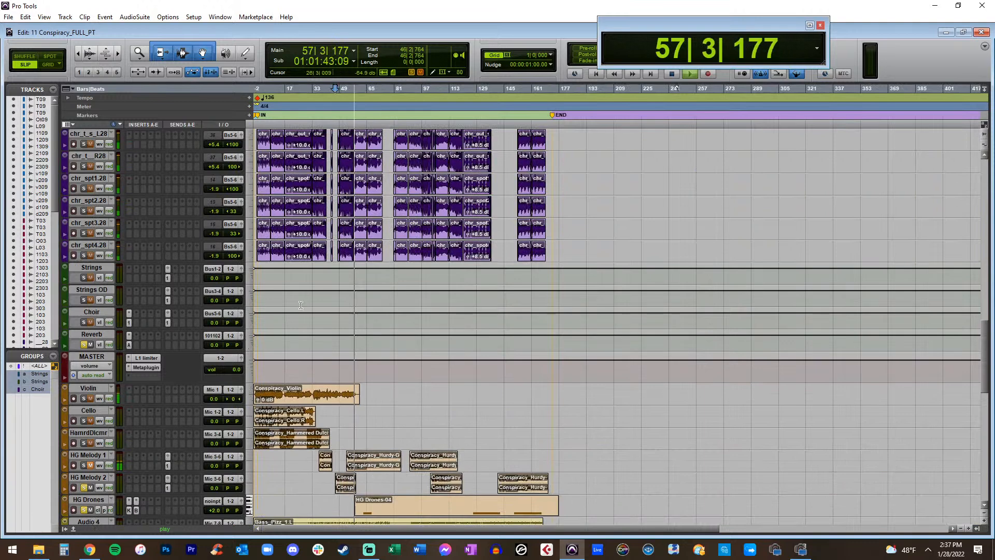
scroll(300, 305, down, 5)
scroll(185, 331, down, 2)
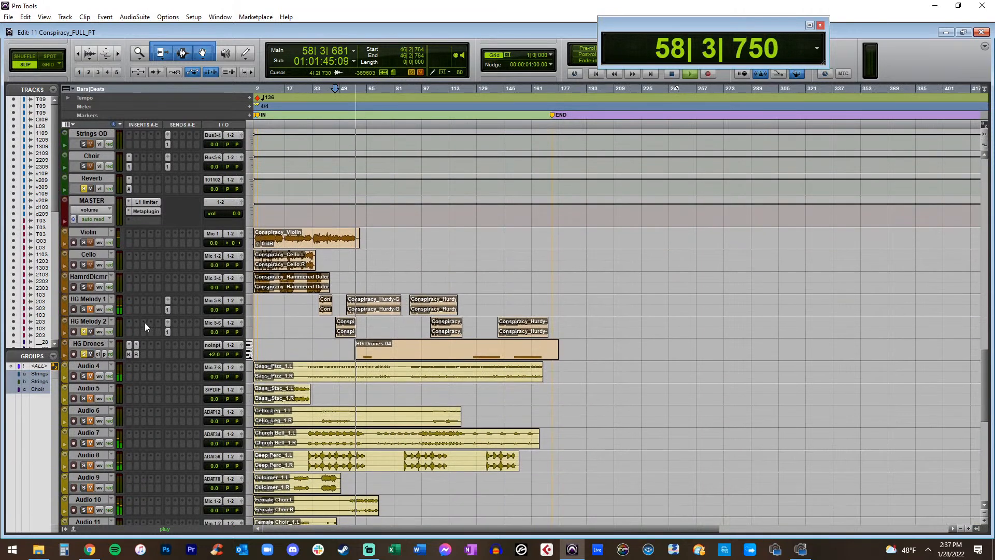
drag(228, 335, 213, 335)
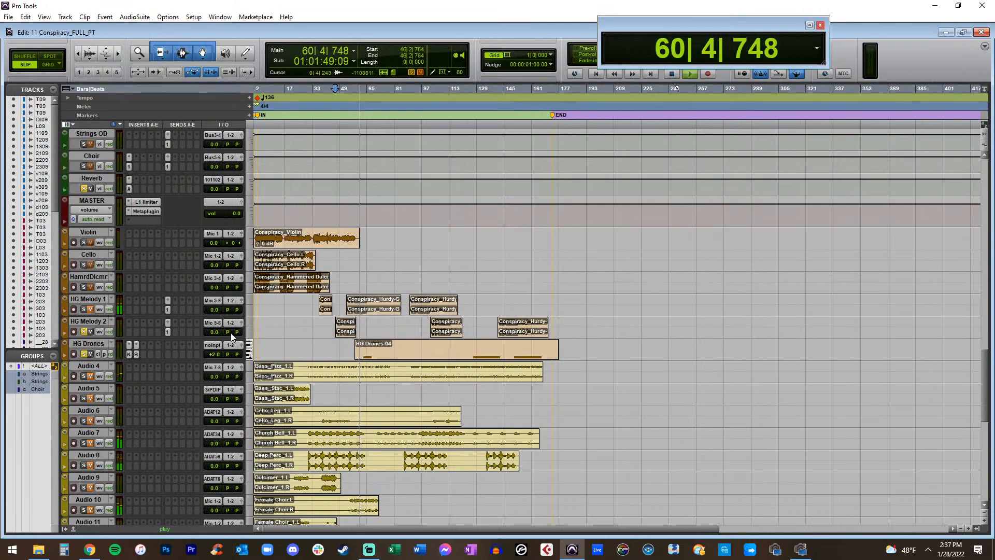
drag(234, 327, 261, 306)
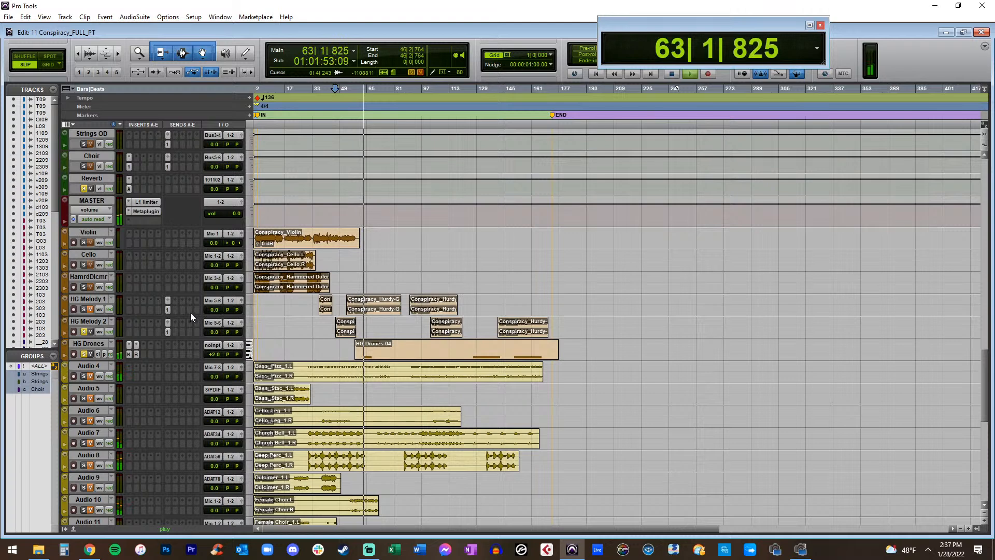
drag(228, 310, 200, 311)
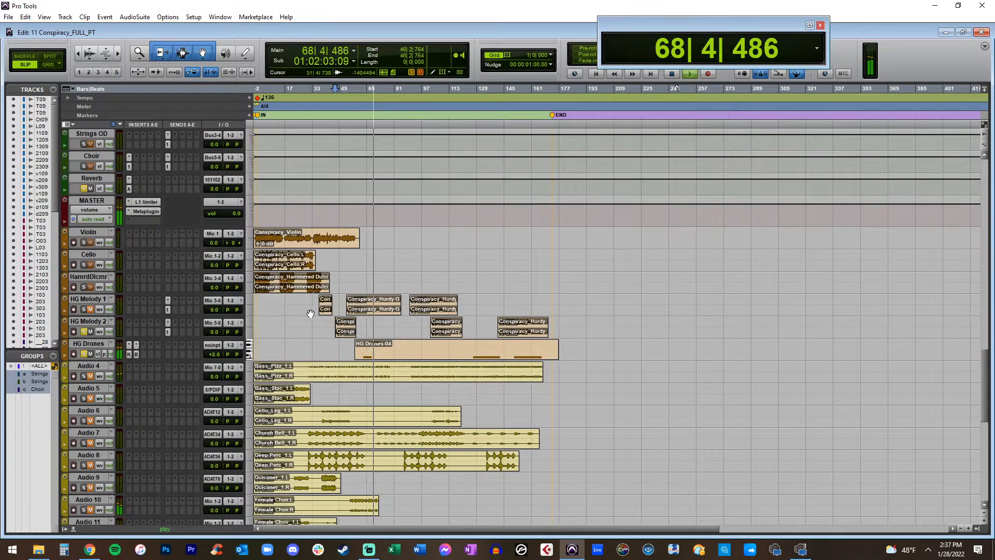
key(ctrl+])
key(ctrl+[)
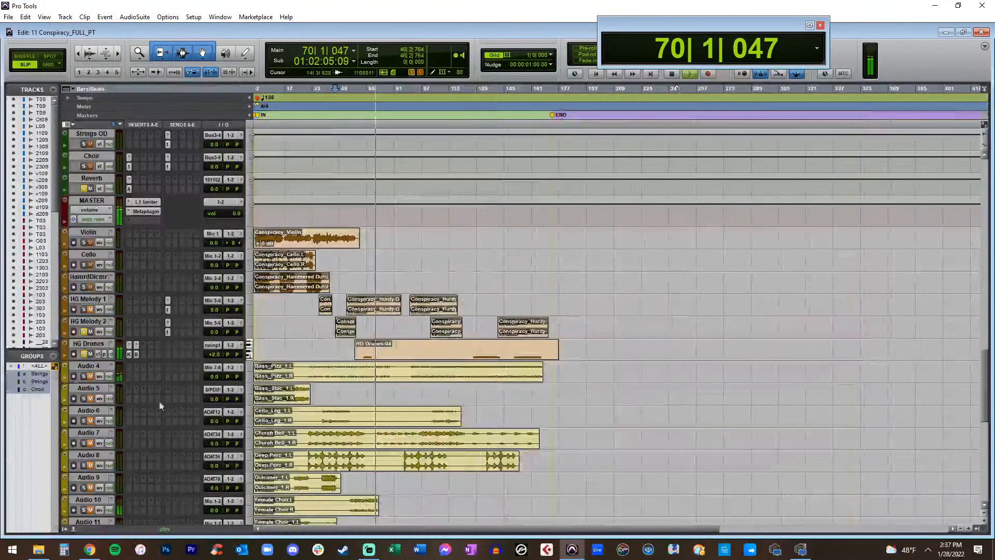
Open the HG Drones Kontakt instrument, examine its effects and volume envelope settings, close it and stop playback
click(128, 353)
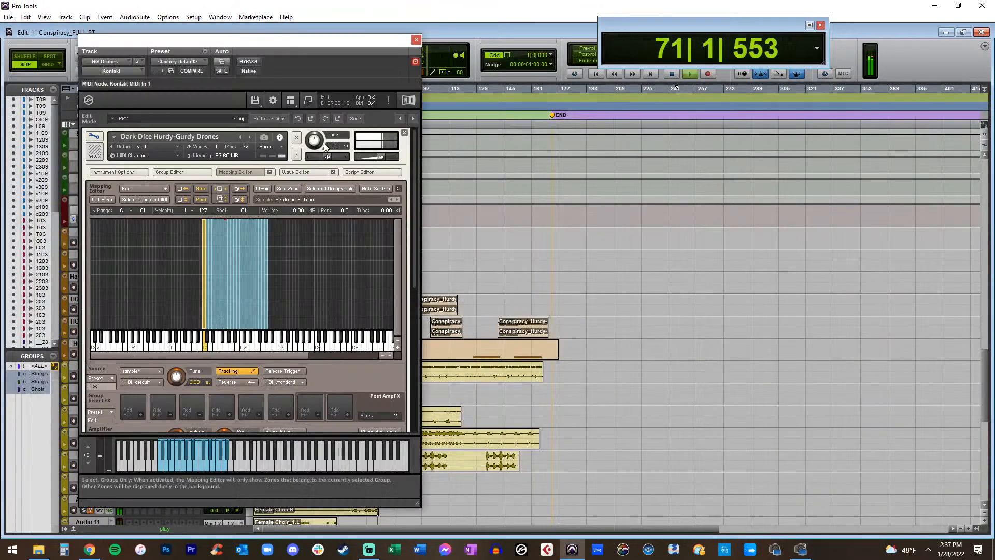
drag(185, 55, 359, 1)
scroll(382, 153, down, 5)
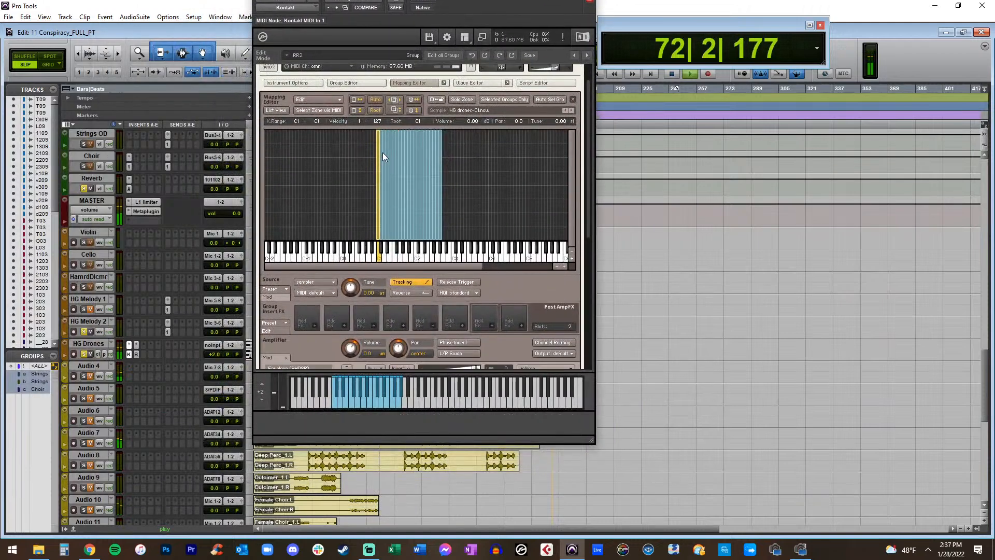
scroll(382, 152, down, 5)
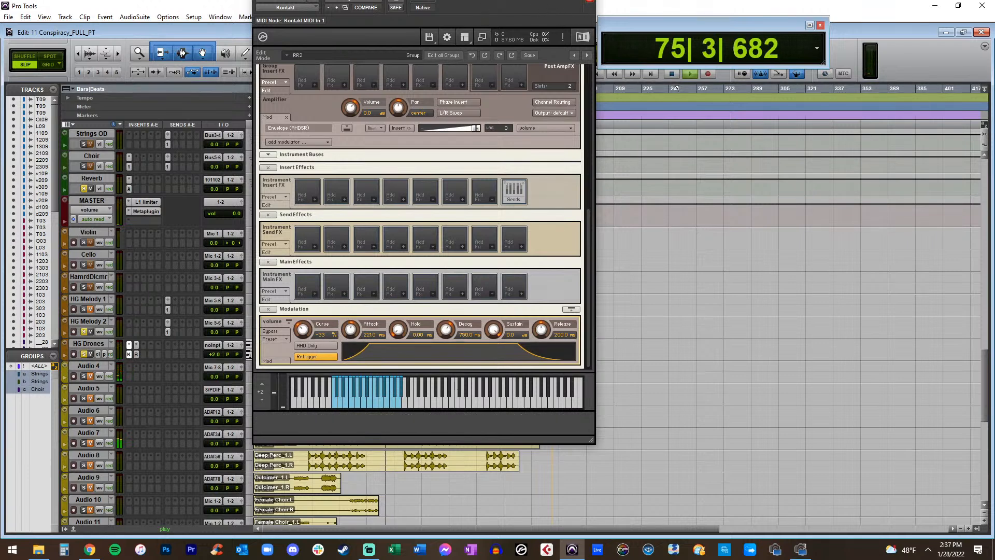
click(589, 2)
click(466, 238)
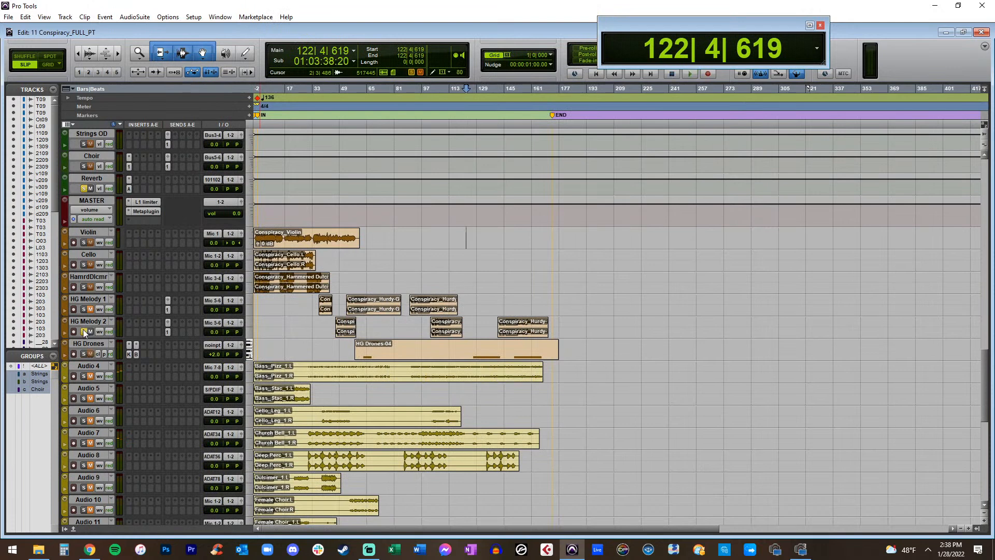
Mute the first clip on the HG Melody 1 track
click(87, 298)
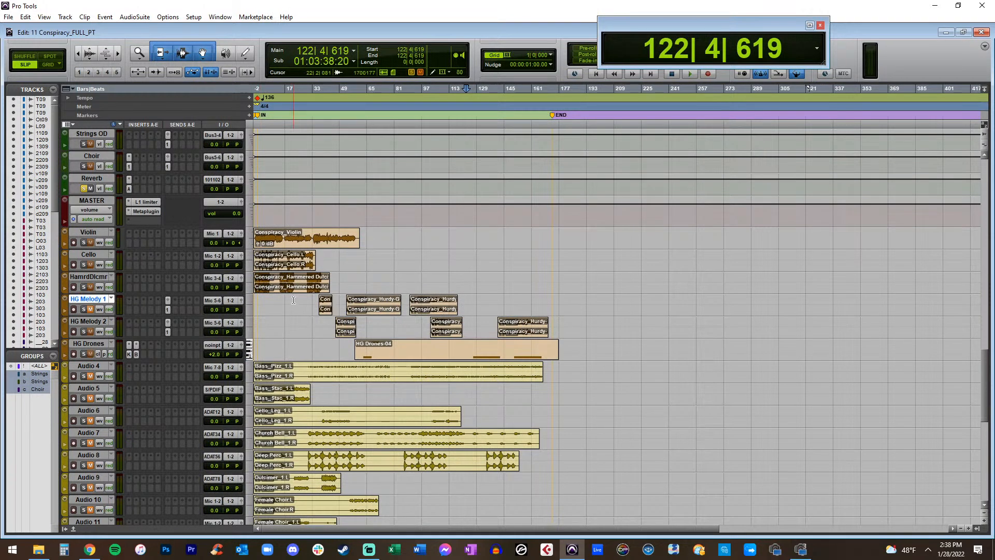
drag(478, 302, 301, 306)
right_click(328, 308)
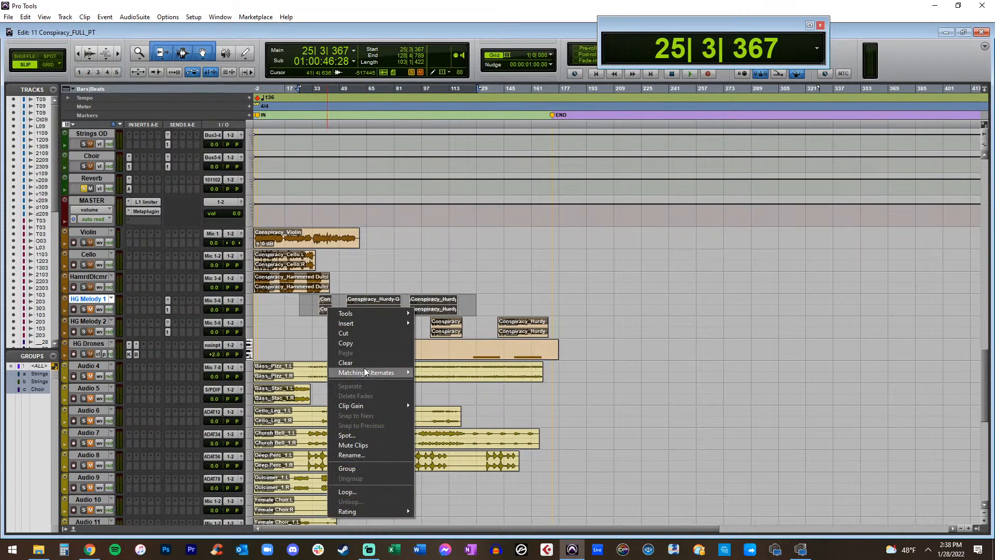
click(306, 305)
click(331, 307)
right_click(327, 308)
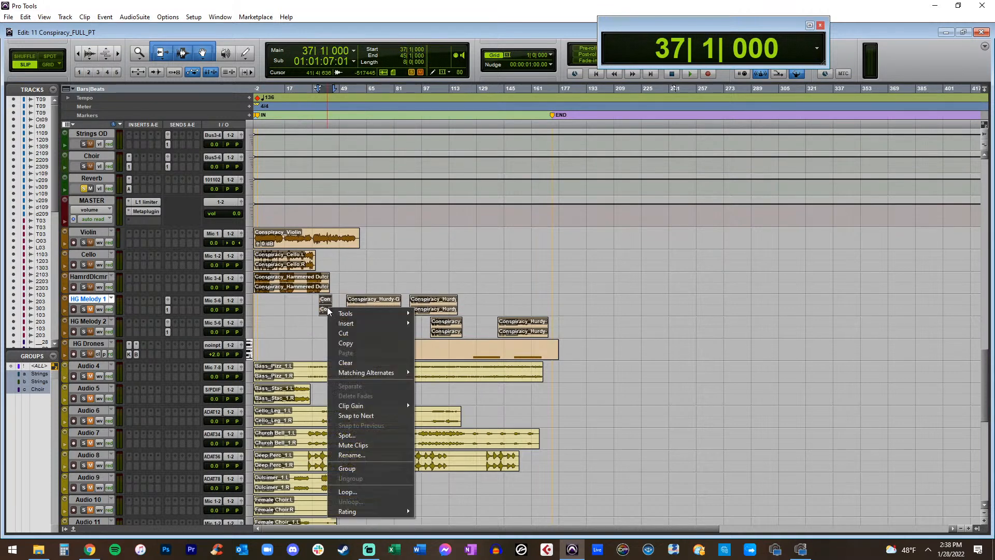
click(356, 445)
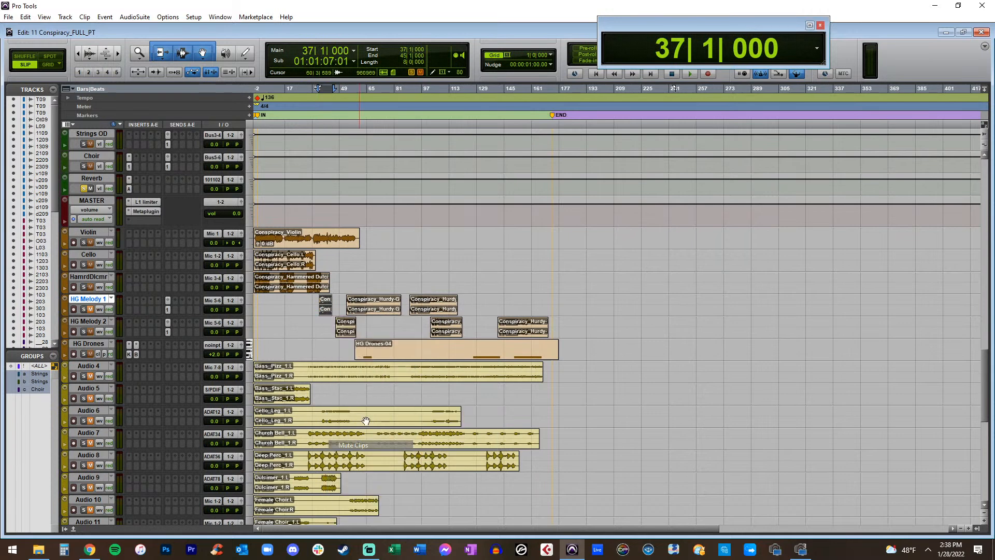
Mute the second and third HG Melody 1 clips and make the HG Melody 1 track inactive
click(380, 305)
key(Tab)
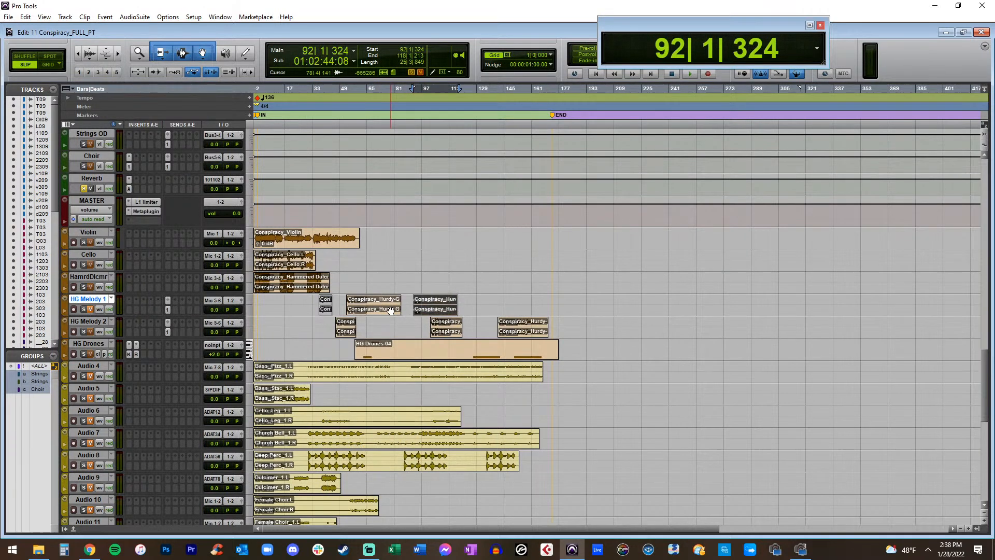
click(390, 310)
right_click(391, 308)
click(428, 448)
right_click(98, 298)
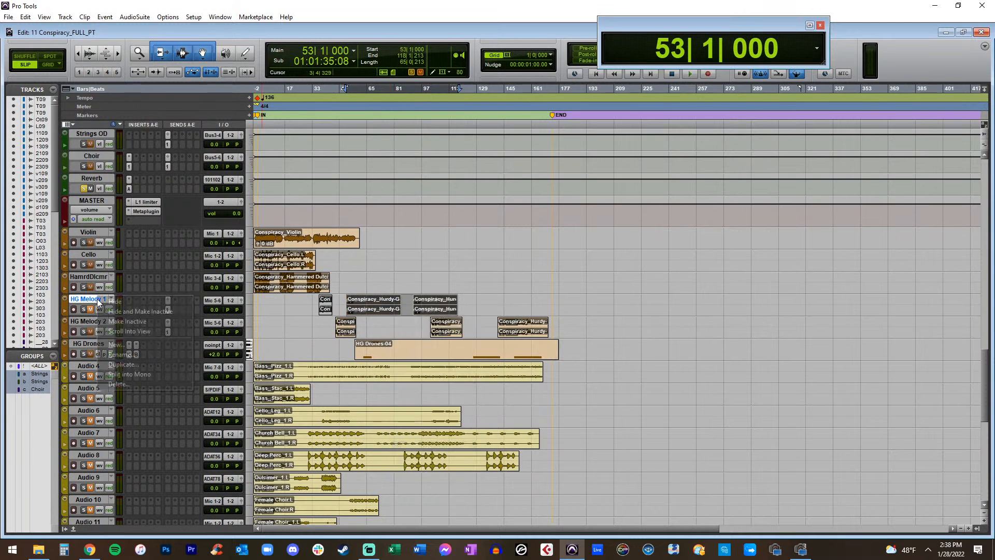
click(127, 322)
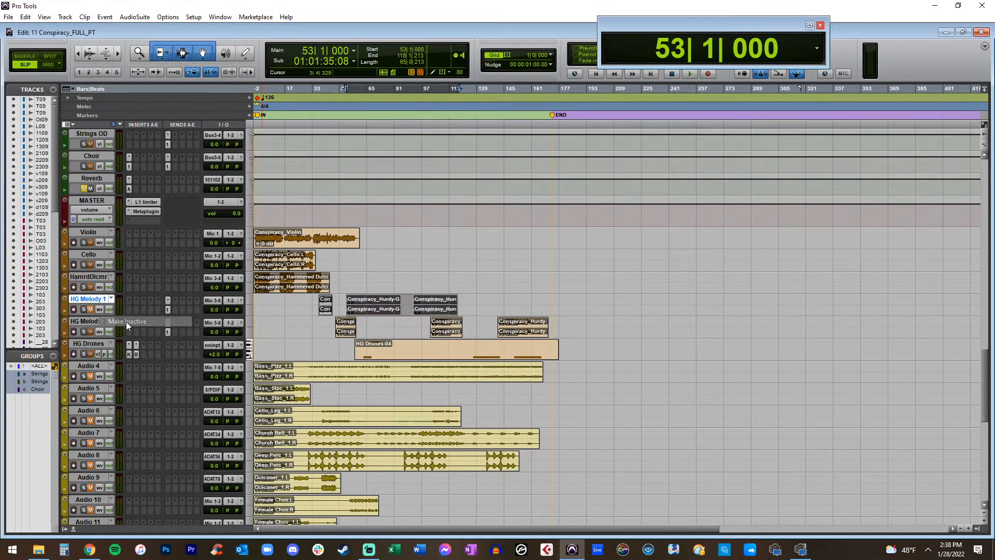
Play the session from the start to check the mix with HG Melody 1 inactive, then stop
key(ctrl+])
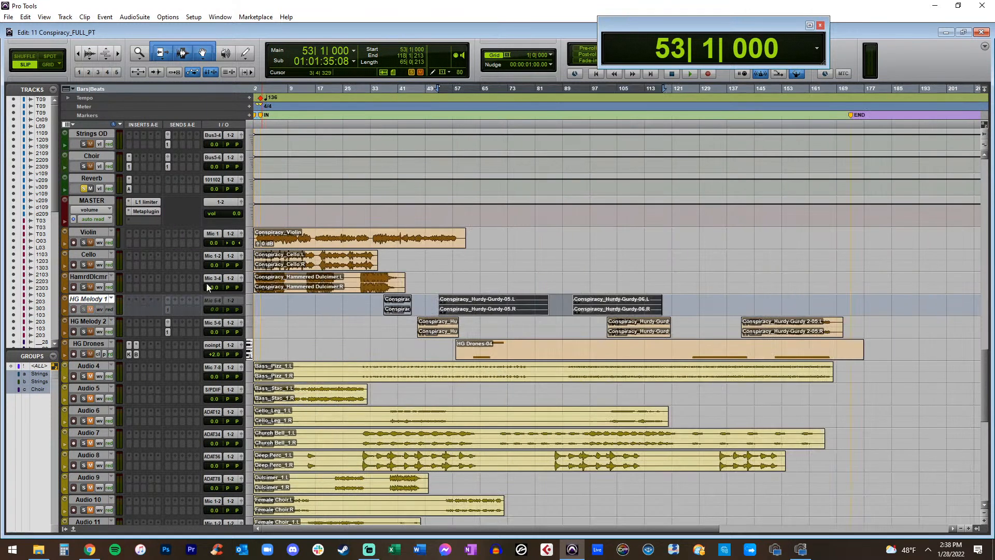
click(376, 304)
key(Return)
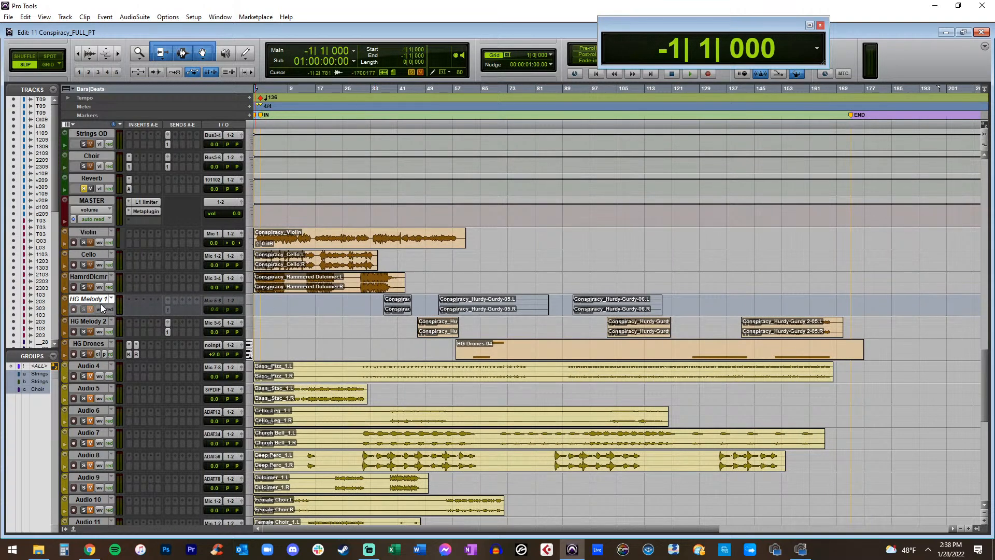
key(space)
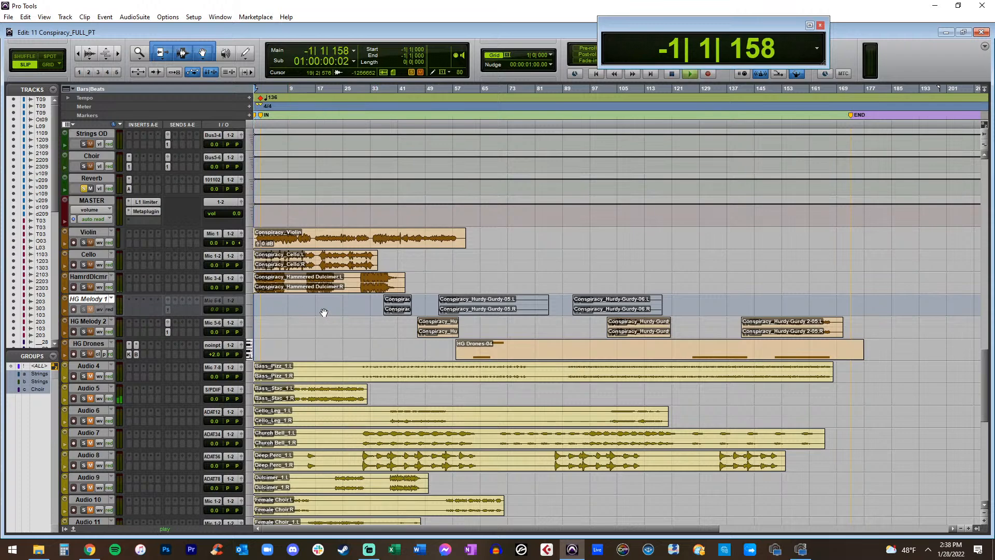
key(space)
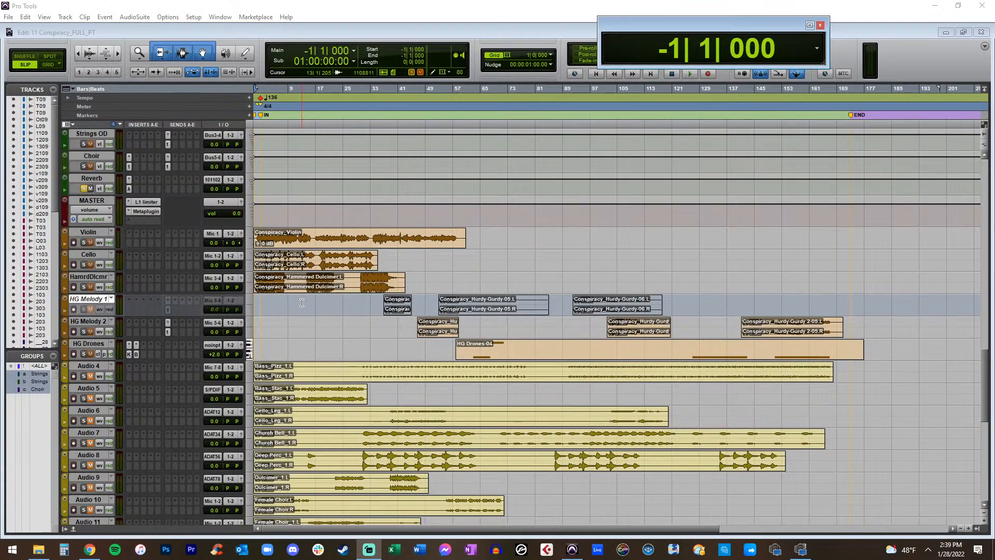
Delete the Audio 21, Audio 22 and Audio 23 tracks holding the old male choir clips
scroll(383, 410, down, 10)
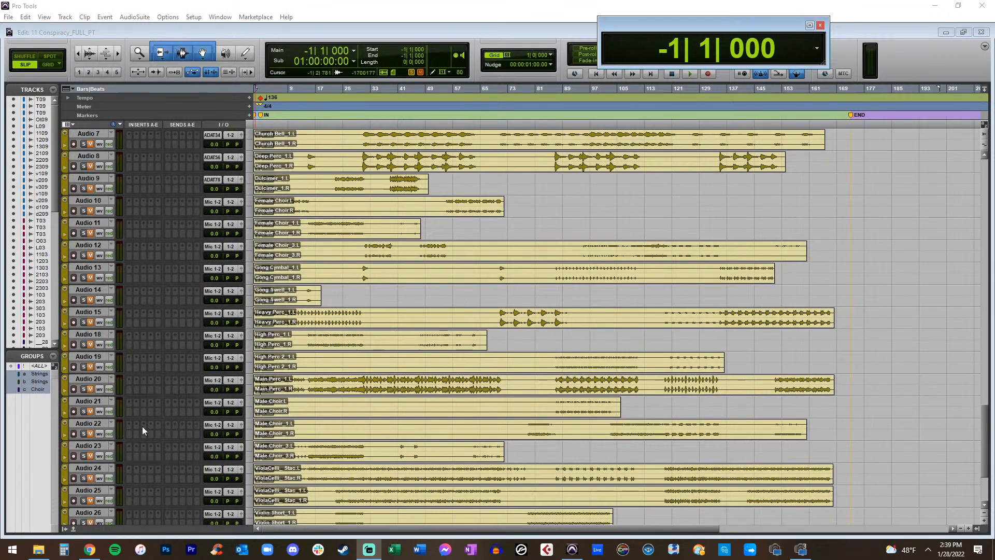
click(80, 425)
shift+click(84, 447)
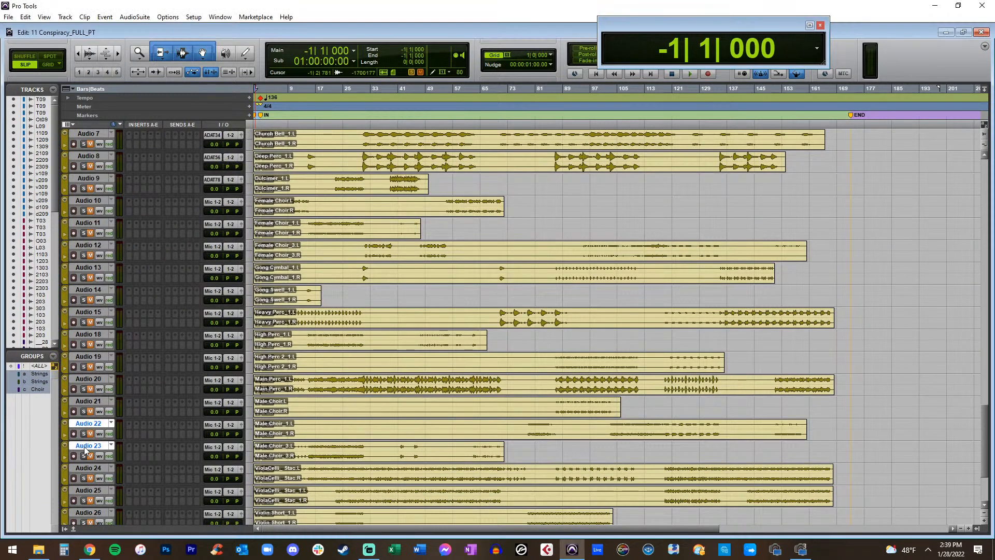
right_click(95, 404)
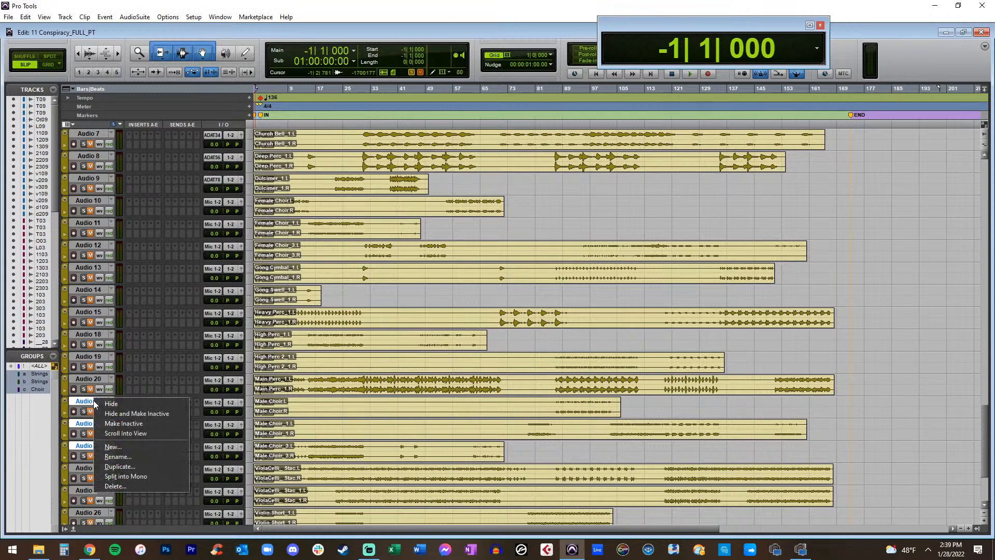
click(120, 478)
key(Return)
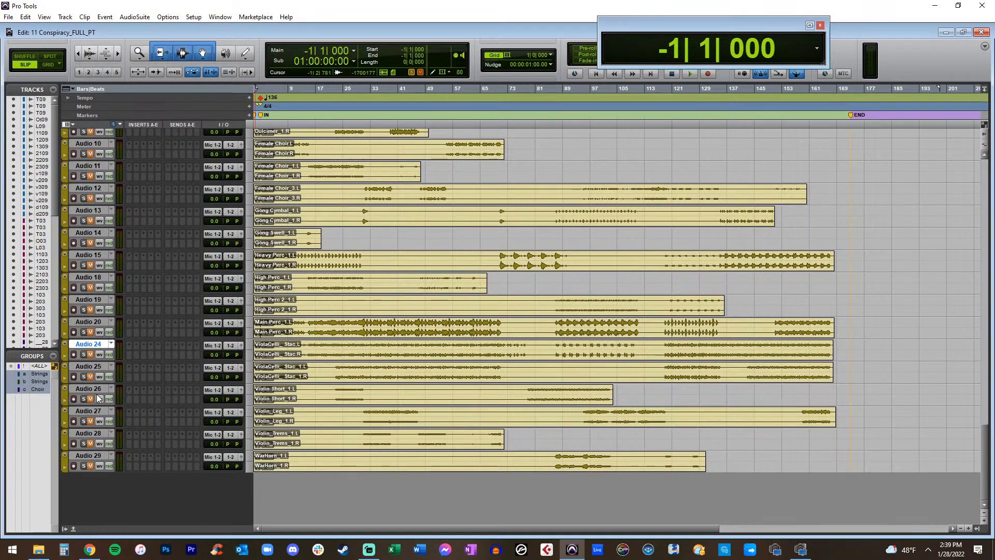
Delete tracks Audio 24 through Audio 28 with the old viola/cello and violin clips
shift+click(81, 436)
right_click(81, 435)
click(98, 518)
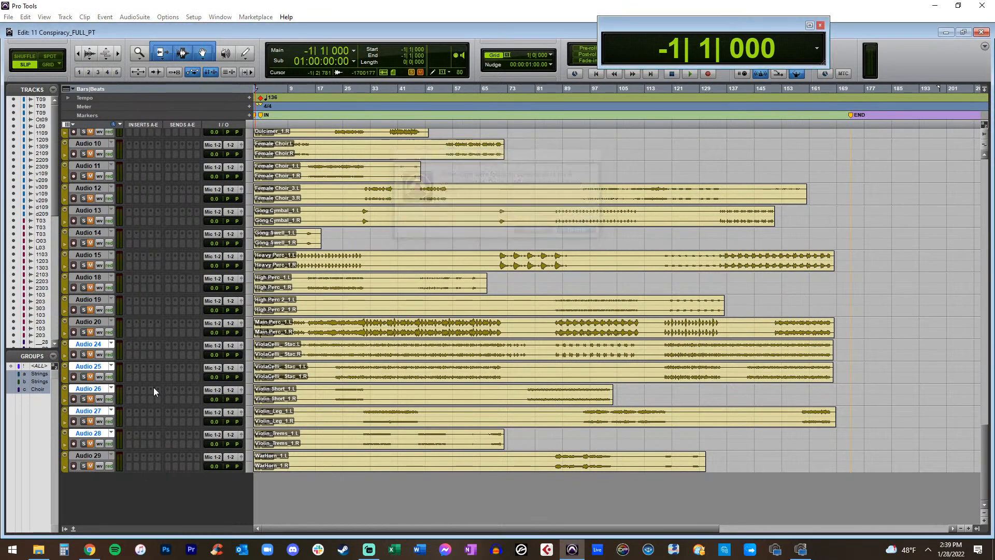
key(Return)
Make the Audio 5 track inactive and delete the Audio 6 track holding the Cello_Leg clip
click(95, 202)
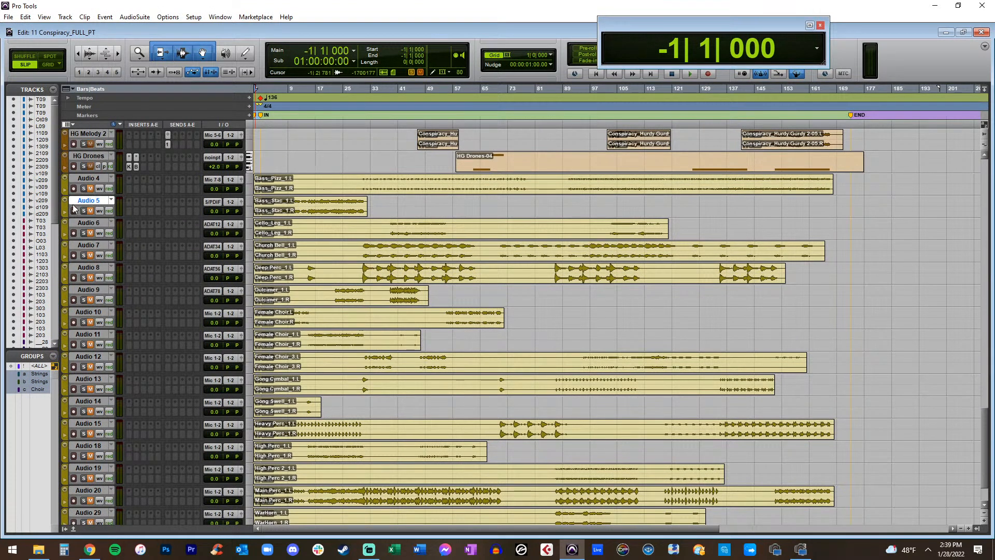
right_click(90, 204)
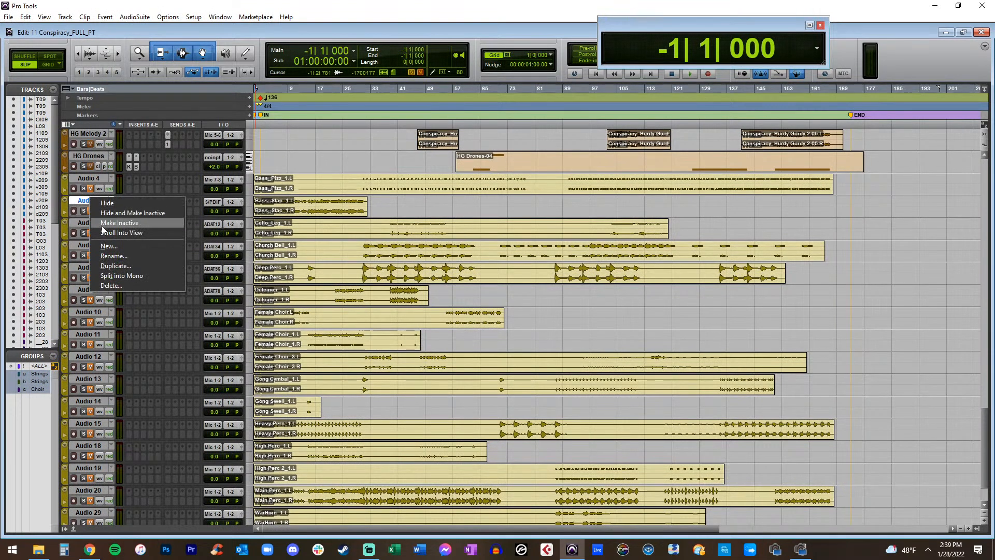
click(103, 222)
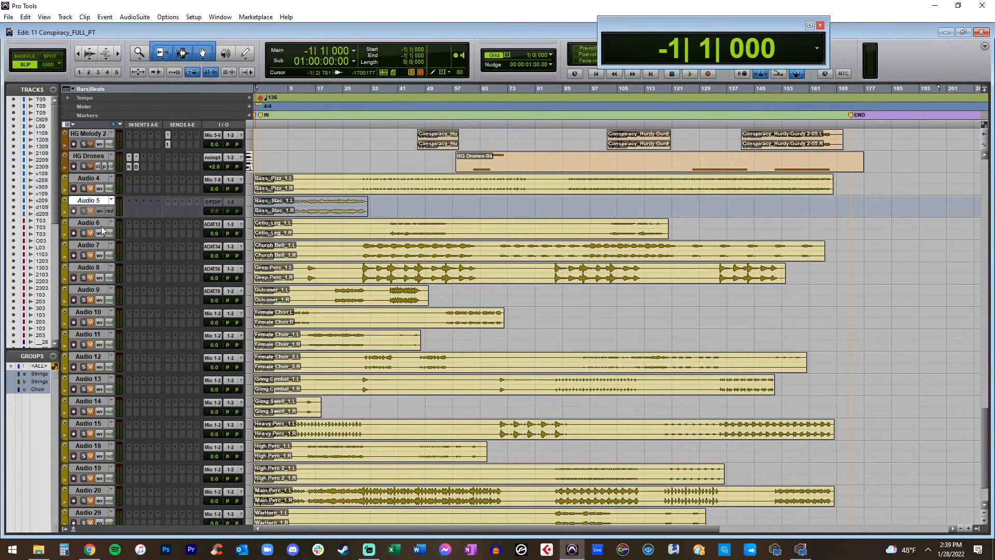
right_click(89, 223)
click(114, 308)
key(Return)
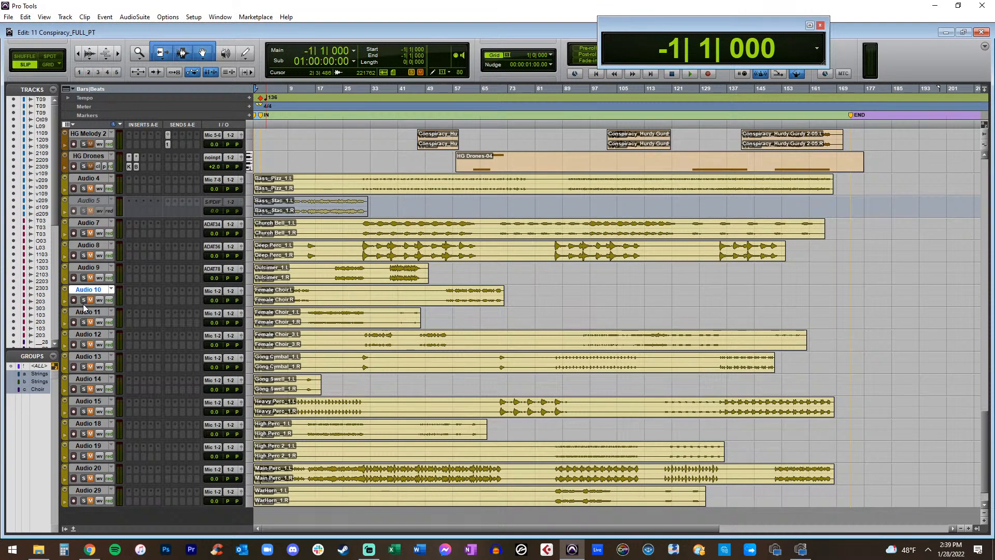
Delete the Audio 10, Audio 11 and Audio 12 tracks holding the old female choir clips
shift+click(82, 336)
right_click(83, 335)
click(110, 418)
key(Return)
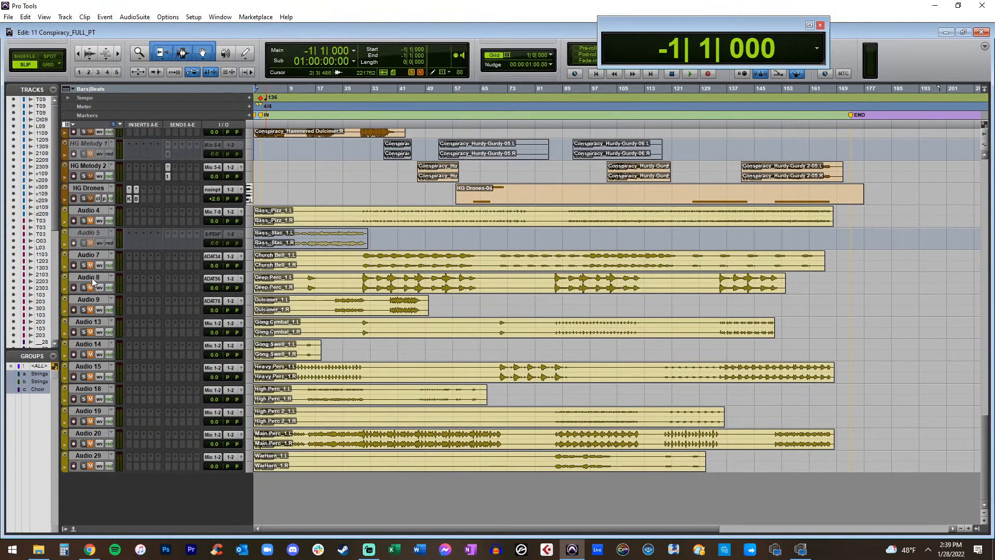
Move the Audio 9 dulcimer track directly below HamrdDlcmr and solo both tracks
drag(92, 303, 111, 177)
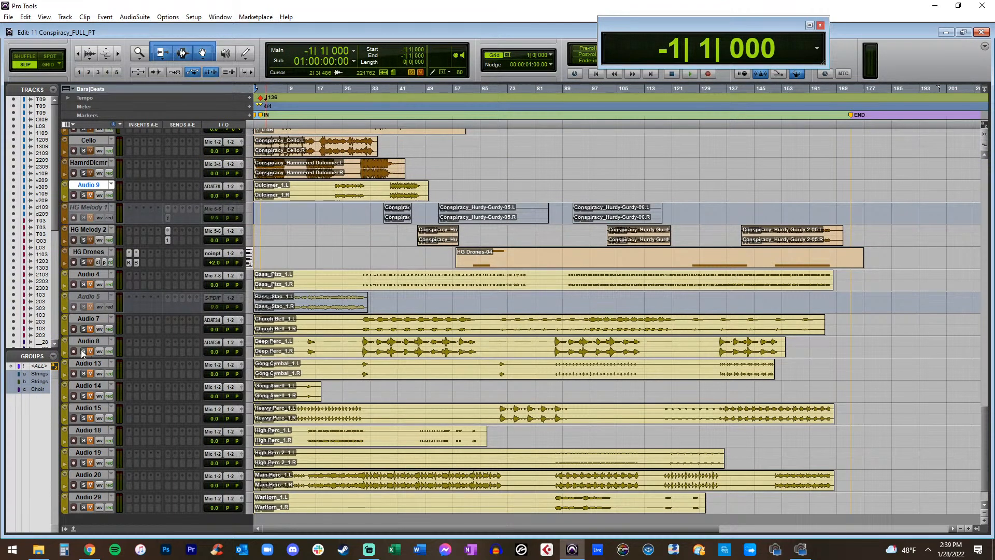
scroll(142, 254, up, 3)
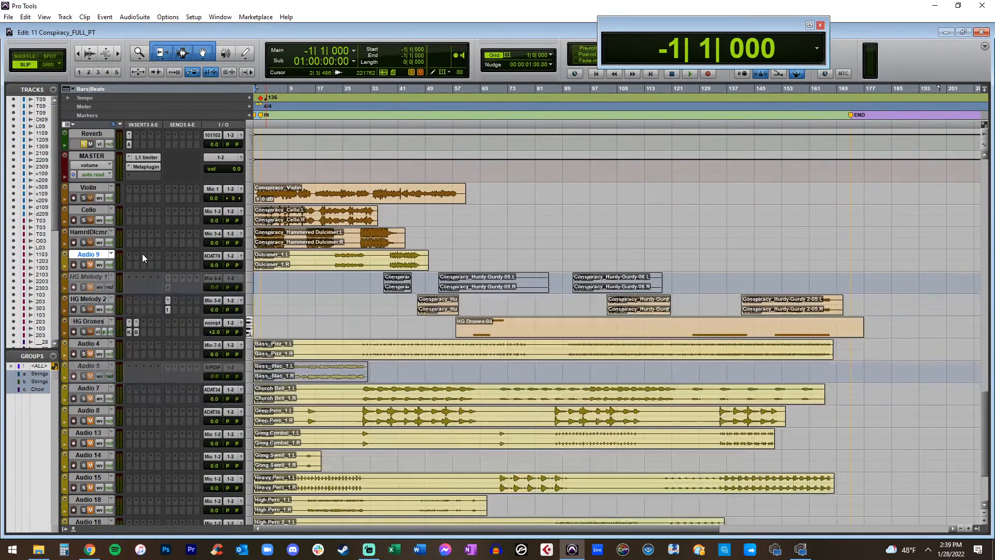
click(90, 232)
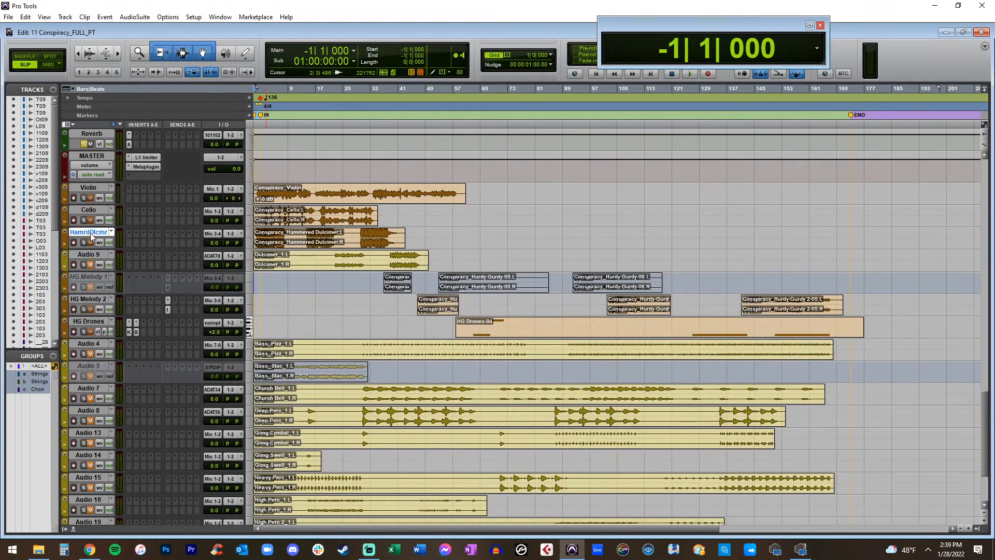
scroll(91, 232, down, 1)
key(ctrl+])
key(ctrl+])
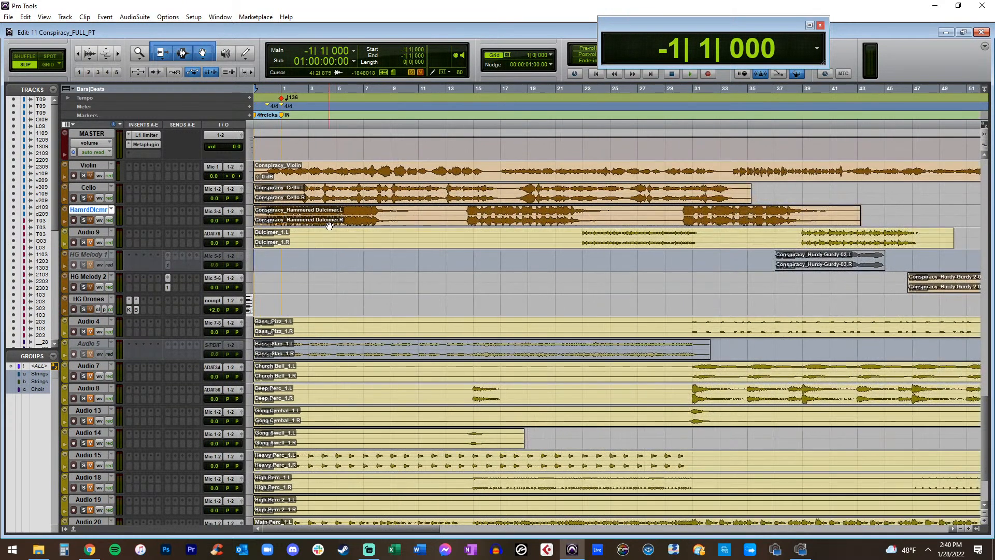
key(ctrl+])
key(ctrl+])
key(ctrl+])
key(ctrl+[)
key(ctrl+[)
key(ctrl+[)
key(ctrl+[)
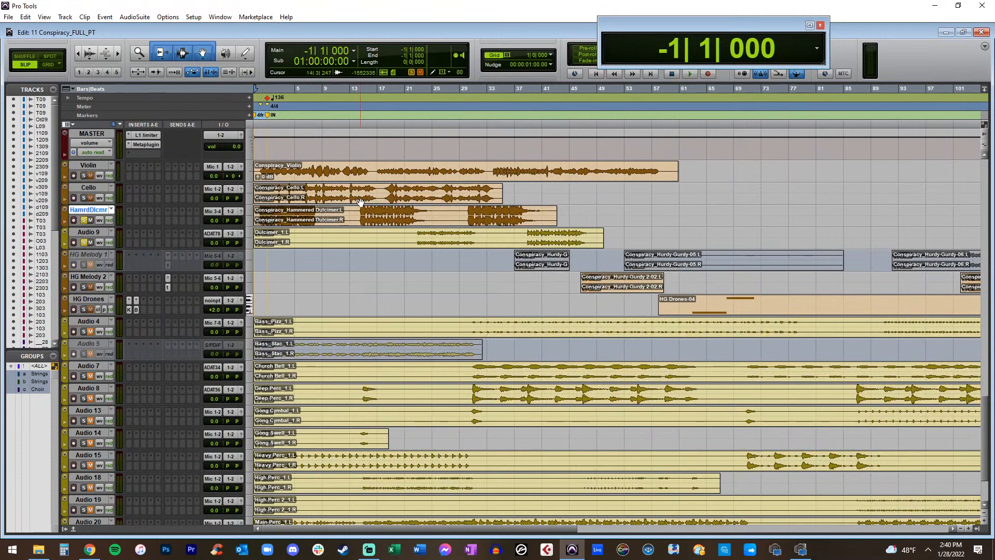
Move the Conspiracy_Hammered Dulcimer clip to start at bar 22 in Grid mode
key(ctrl+])
key(ctrl+])
key(ctrl+[)
drag(328, 222, 633, 214)
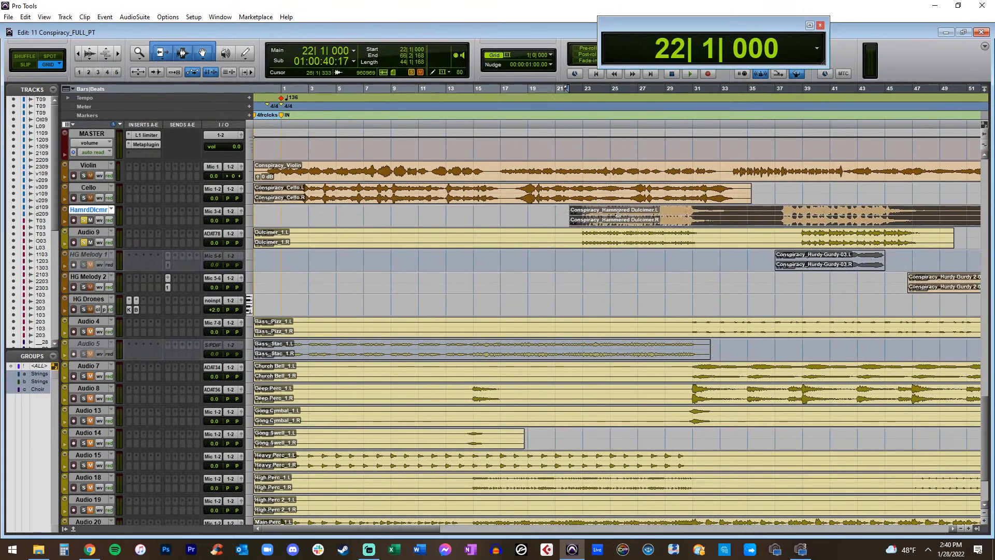
While playing from bar 21, lower HamrdDlcmr to -8.6 dB along with Audio 9, and trim the Hammered Dulcimer clip's start to 22|3|354 in Slip mode
click(561, 210)
key(ctrl+])
key(space)
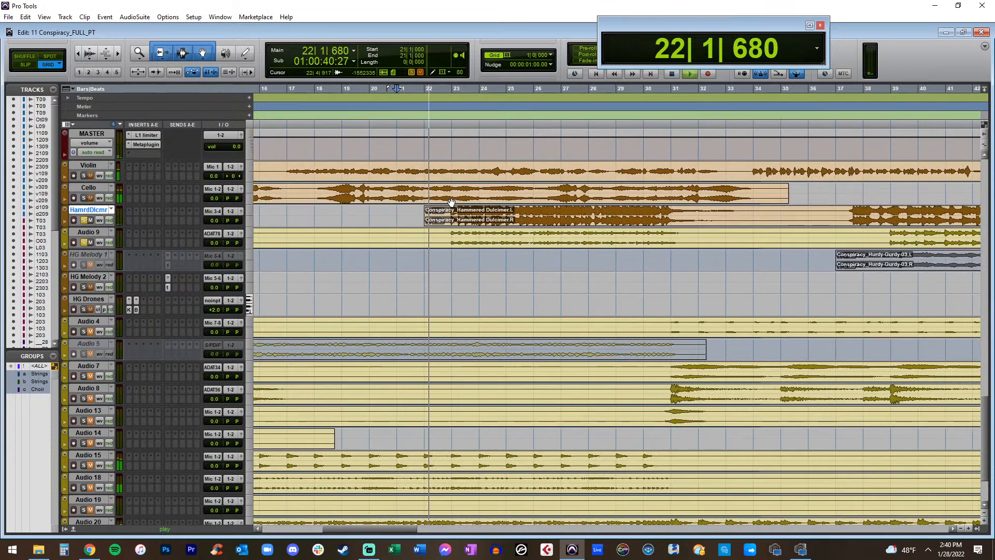
key(F2)
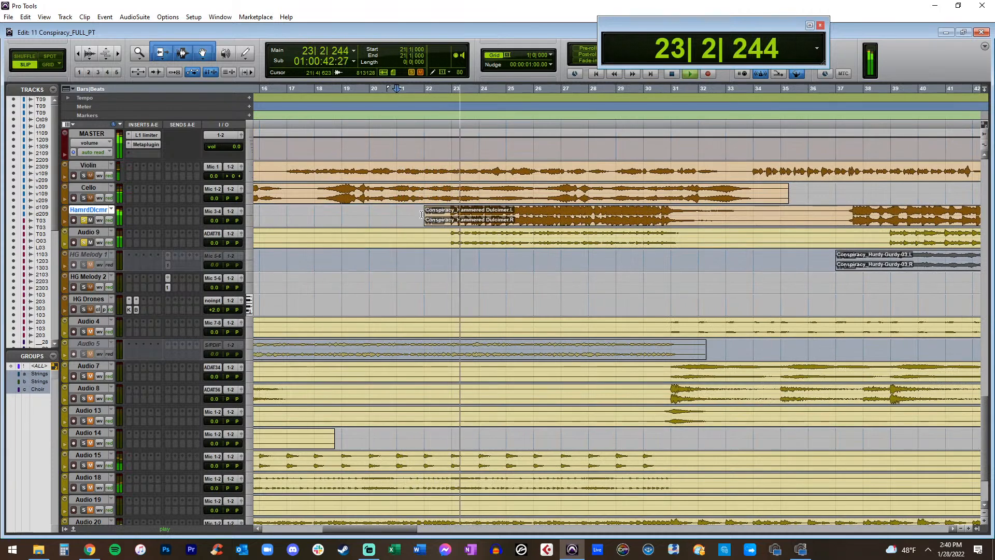
drag(212, 227, 214, 244)
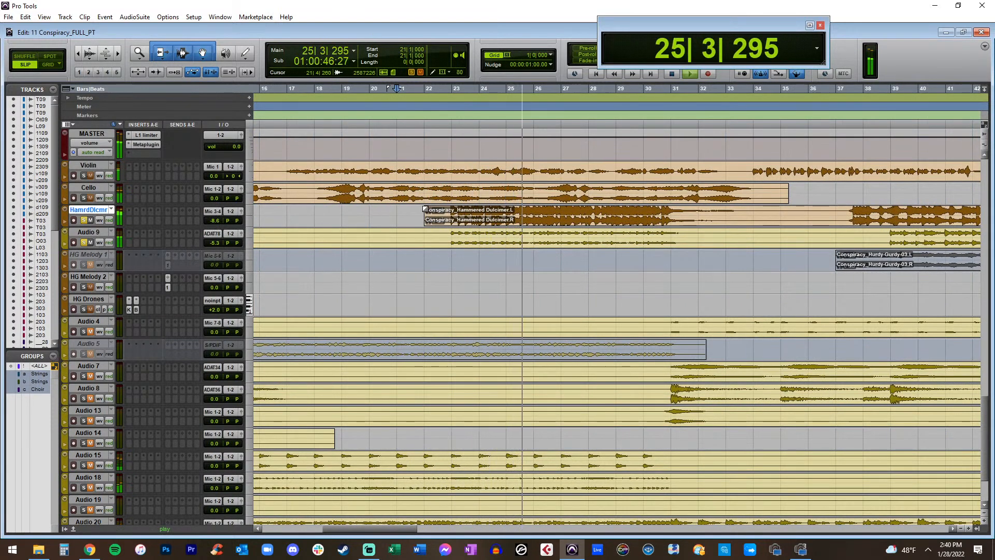
drag(427, 214, 449, 214)
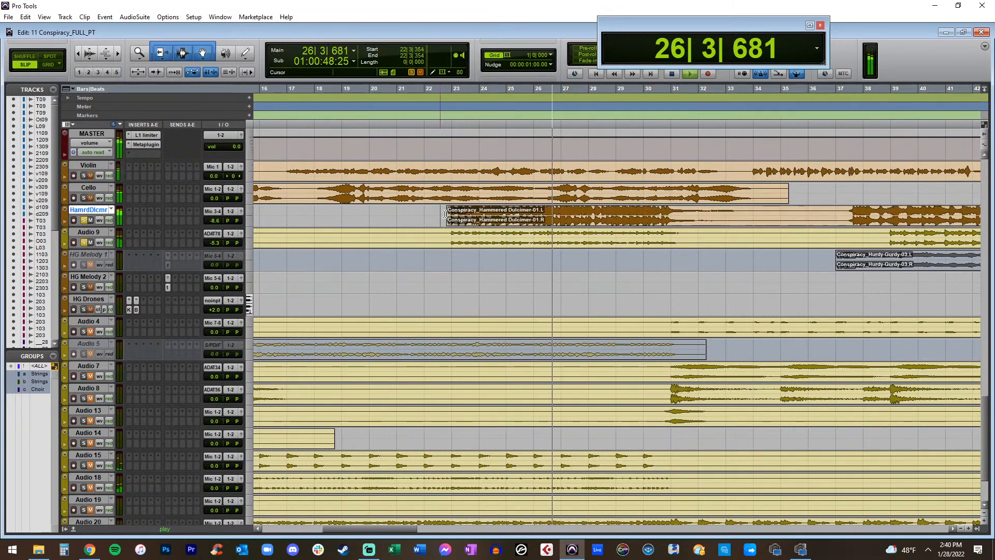
Split the Hammered Dulcimer clip at bar 37 and move the second part to start at bar 38 in Grid mode
scroll(517, 221, down, 1)
scroll(524, 221, right, 2)
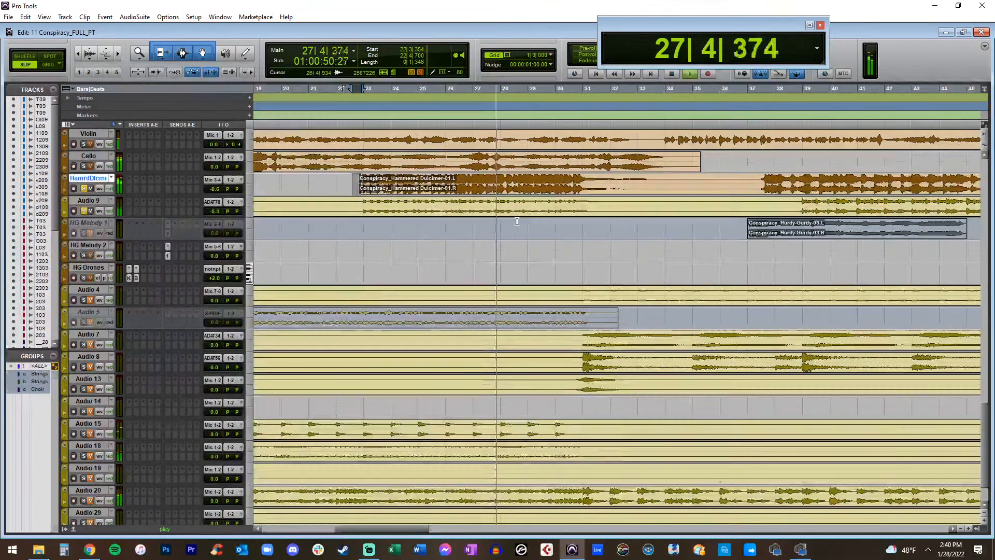
key(space)
click(662, 178)
key(space)
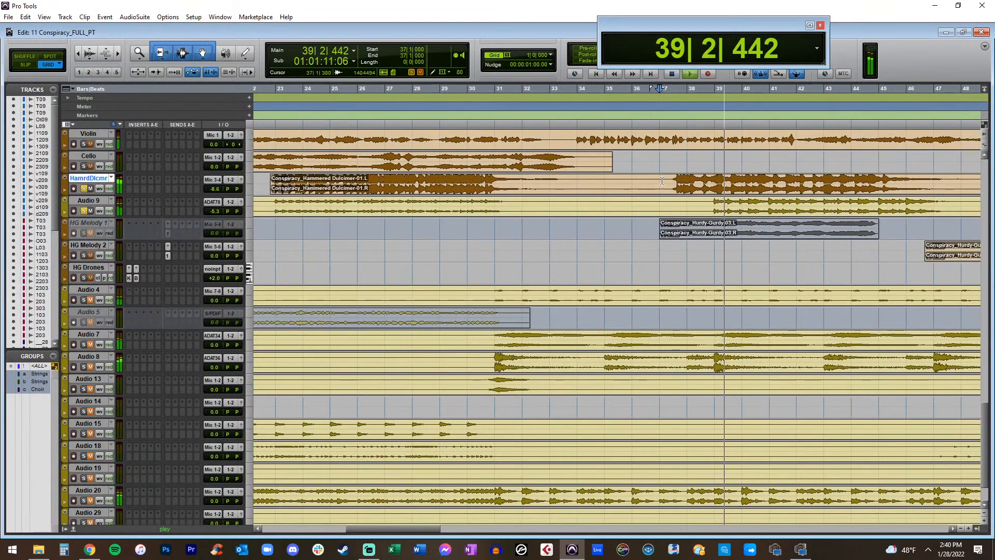
key(ctrl+e)
drag(673, 189, 694, 189)
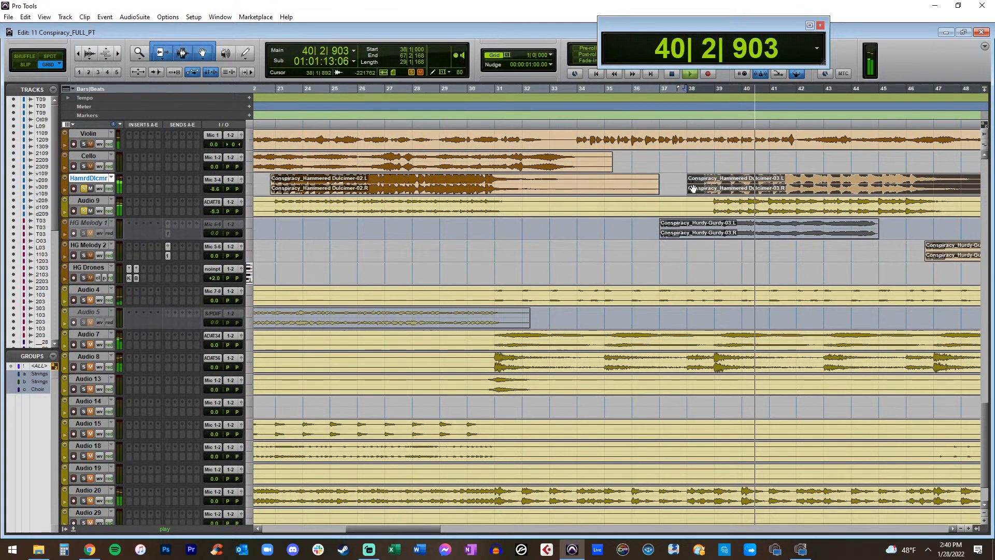
Shift the second Hammered Dulcimer clip to start at 38|2|346 in Slip mode, lining it up with the Audio 9 part
scroll(674, 187, right, 3)
click(651, 183)
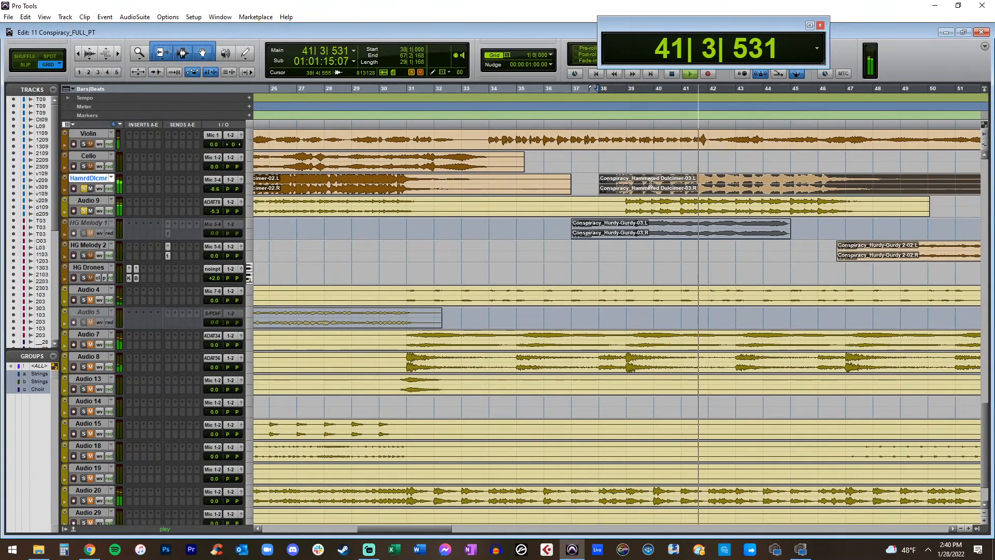
key(F2)
key(ctrl+])
drag(653, 188, 672, 189)
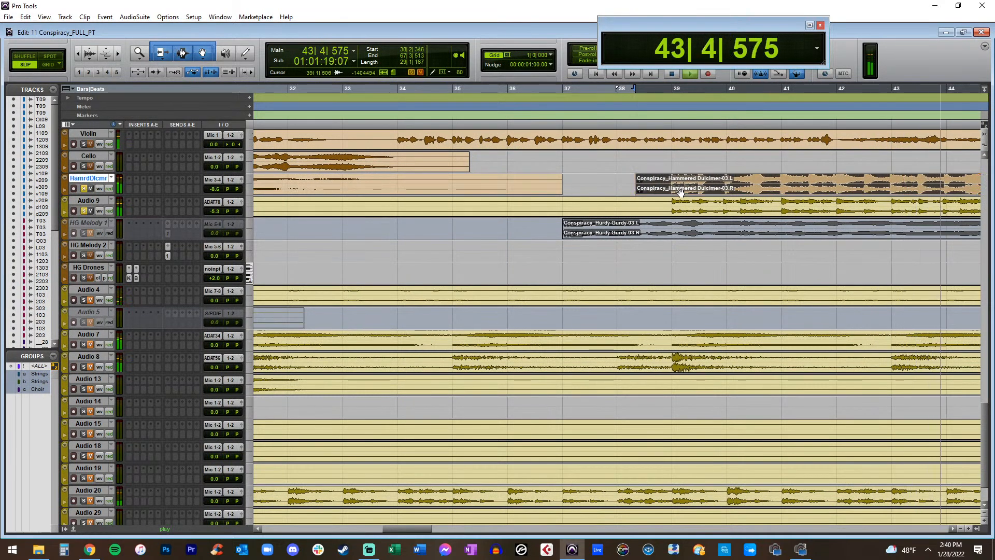
key(ctrl+[)
key(ctrl+[)
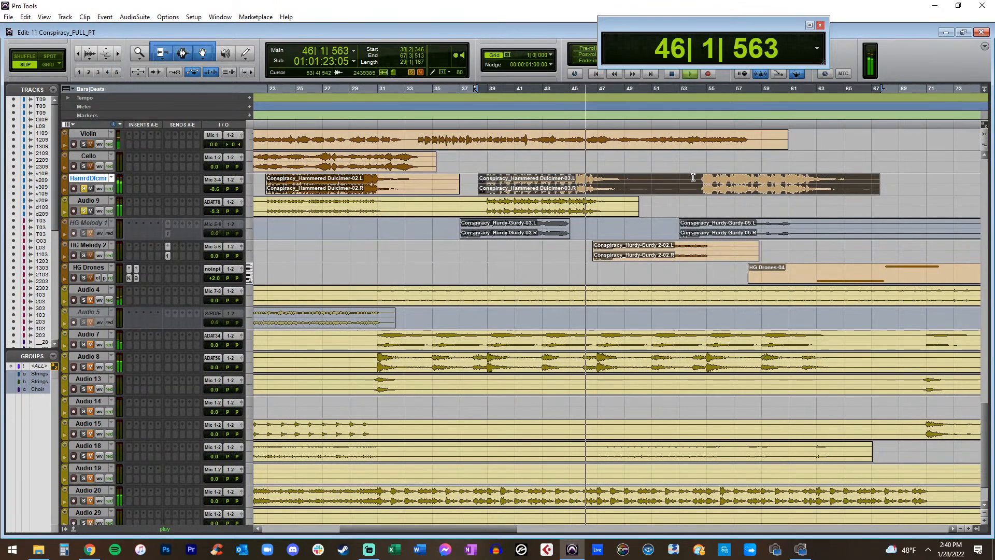
Play the Hammered Dulcimer from about bar 54 and delete the old Audio 9 track
click(700, 179)
key(space)
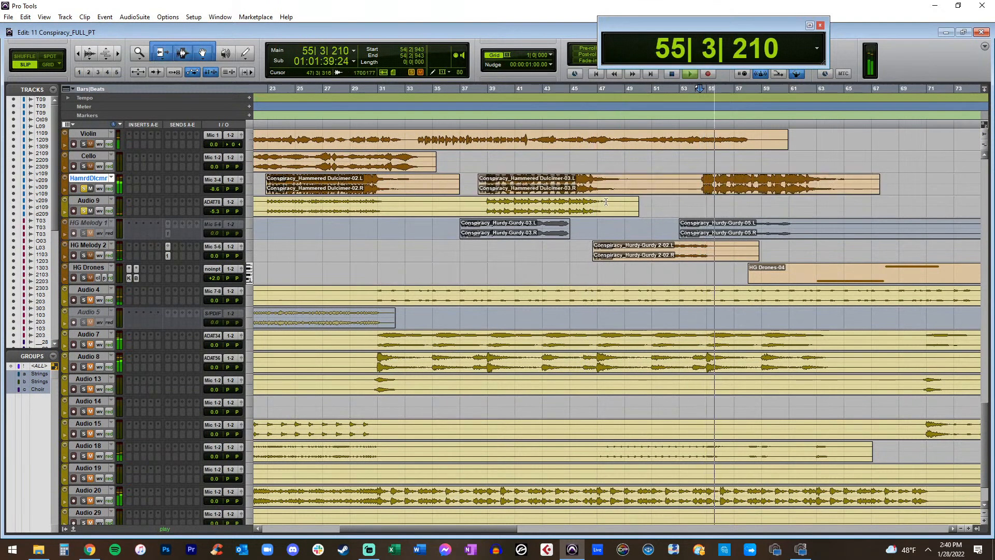
scroll(464, 195, right, 2)
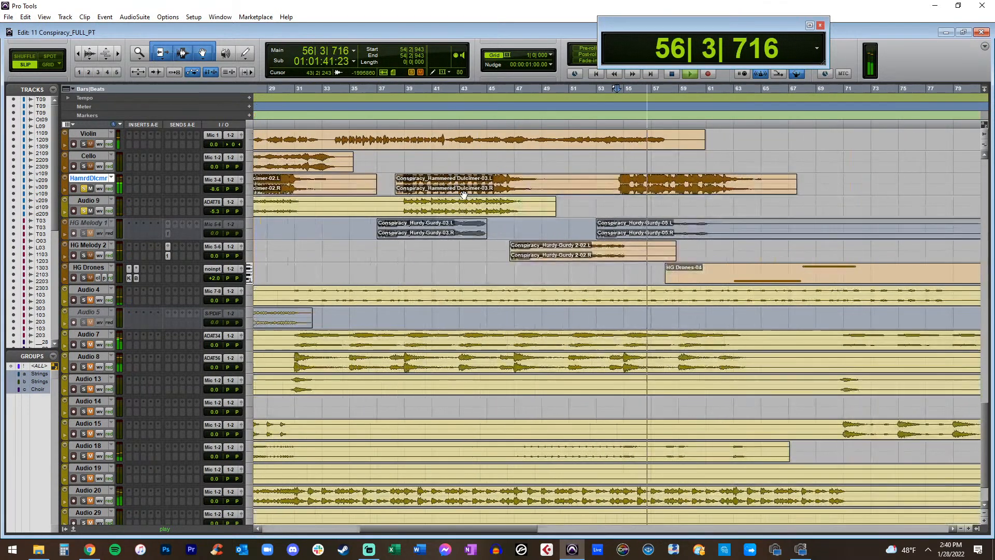
right_click(93, 199)
click(116, 286)
key(Return)
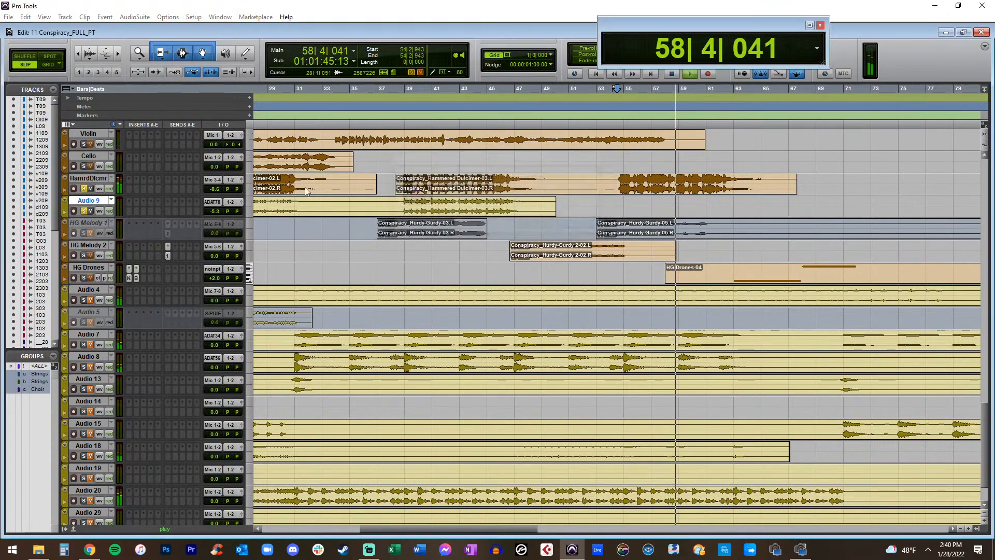
Lower HamrdDlcmr to -13.2 dB and add a Bus 101-102 send at -22.0 dB to it
drag(214, 189, 209, 197)
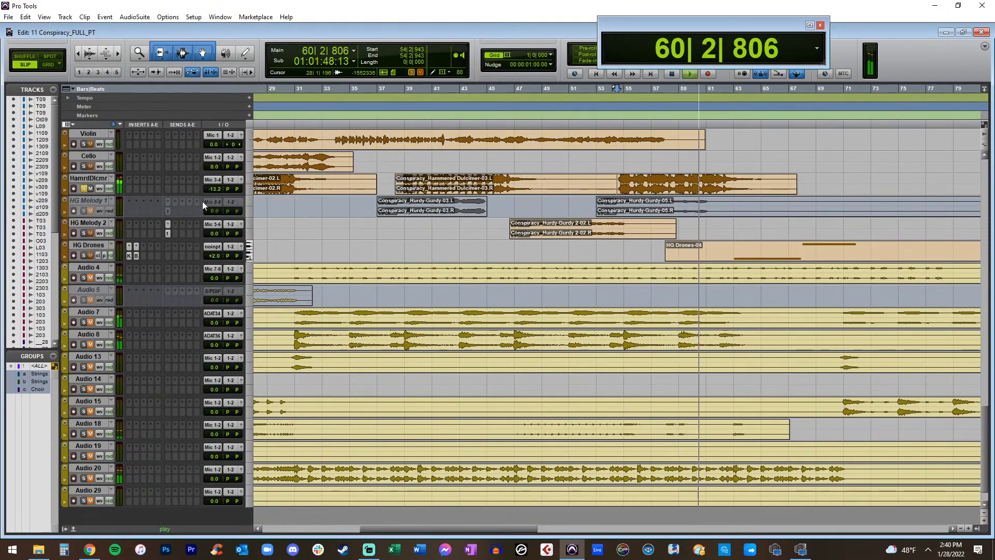
click(167, 188)
drag(381, 301, 381, 341)
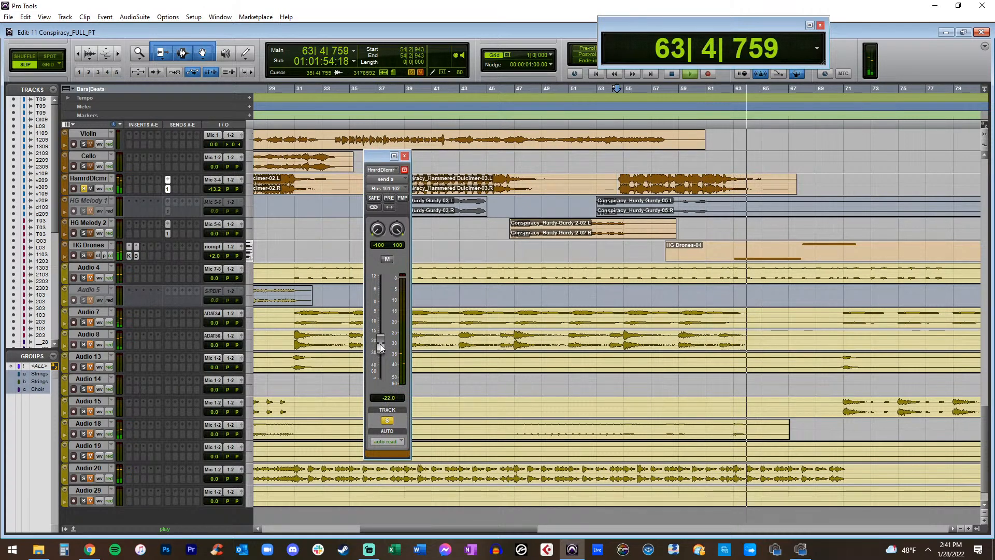
key(space)
click(404, 156)
key(Return)
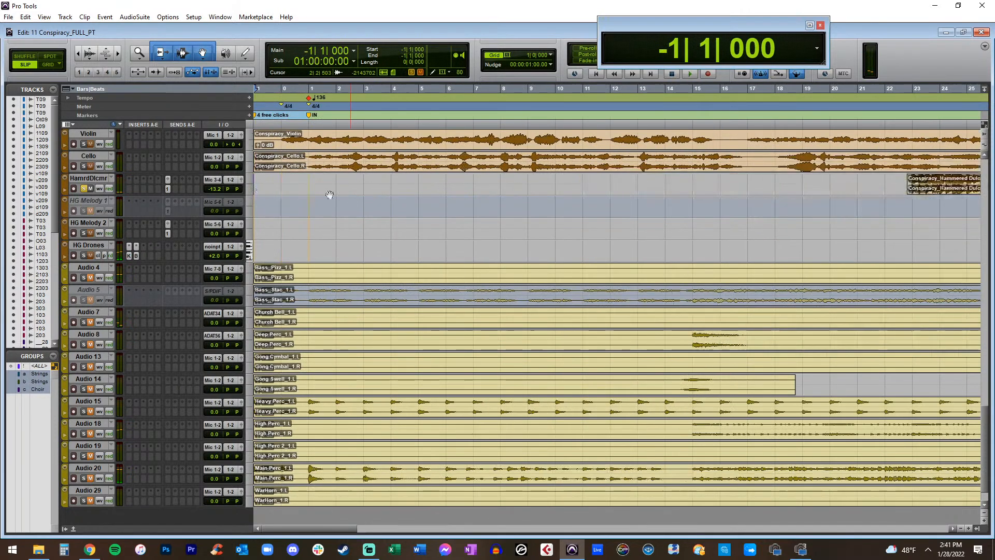
Add the Bus 101-102 reverb send to the Cello and Violin tracks, with the Cello send at -17.0 dB
scroll(197, 185, up, 2)
key(ctrl+])
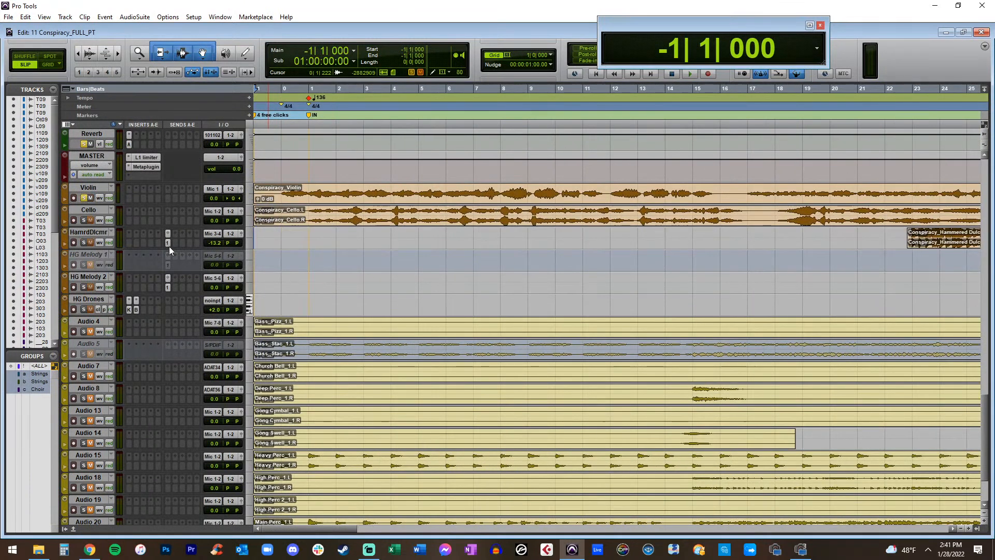
click(169, 219)
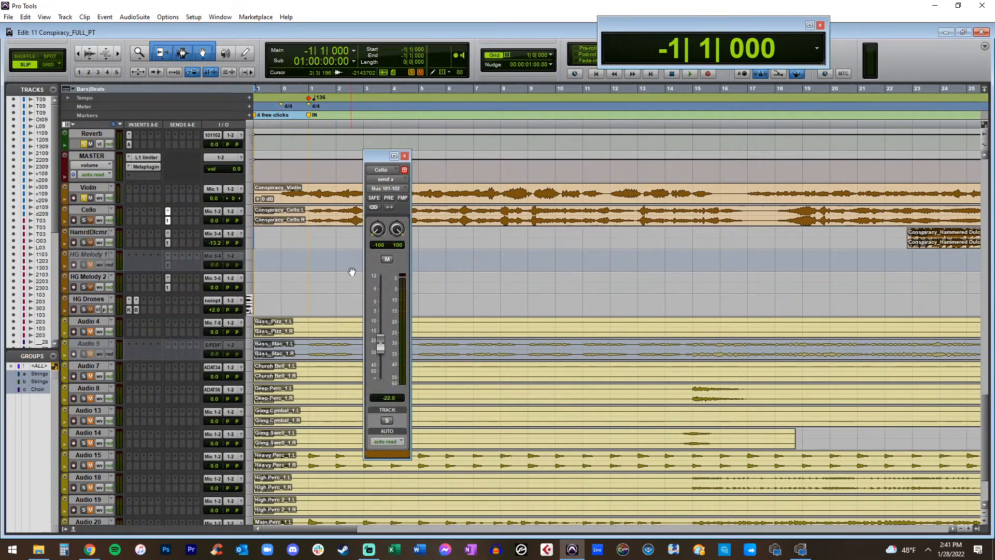
drag(383, 327, 383, 338)
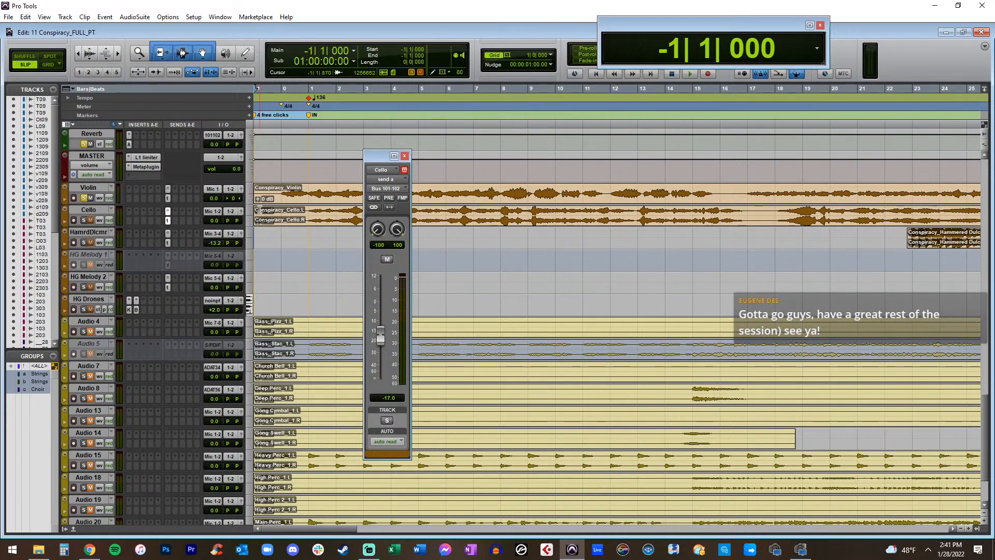
click(405, 156)
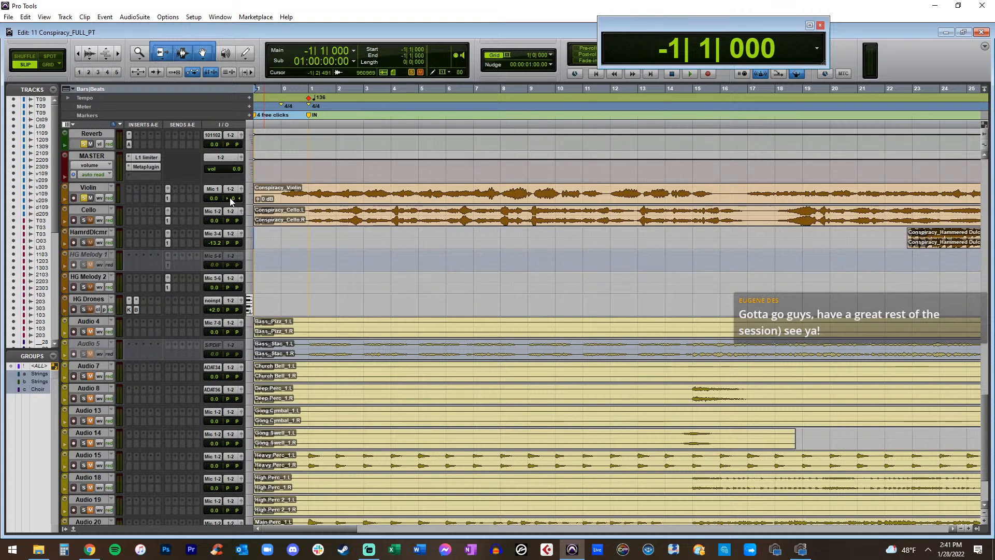
Pan the Violin 20 to the left and set the Cello's two pan values to 100> and 15>
drag(231, 199, 216, 195)
drag(262, 169, 264, 167)
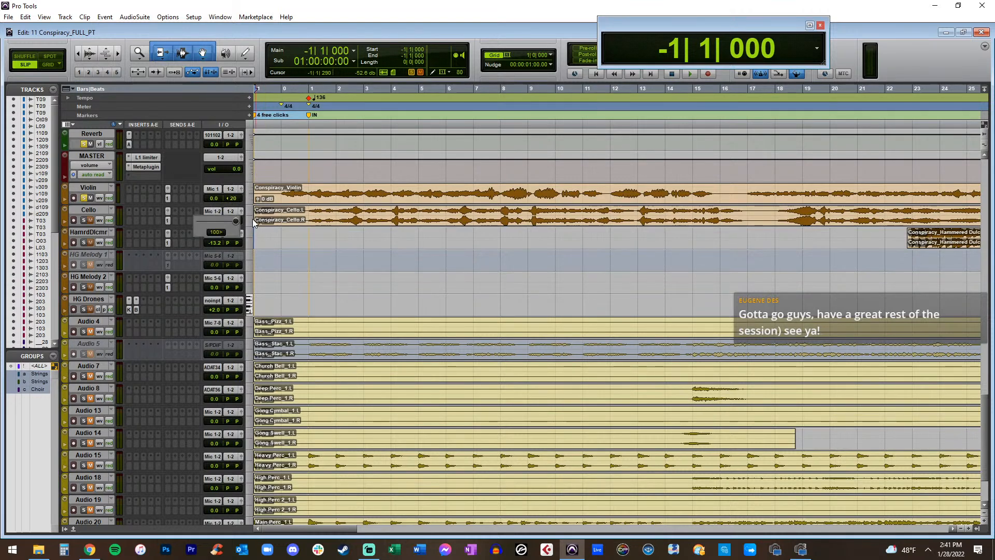
drag(227, 221, 245, 212)
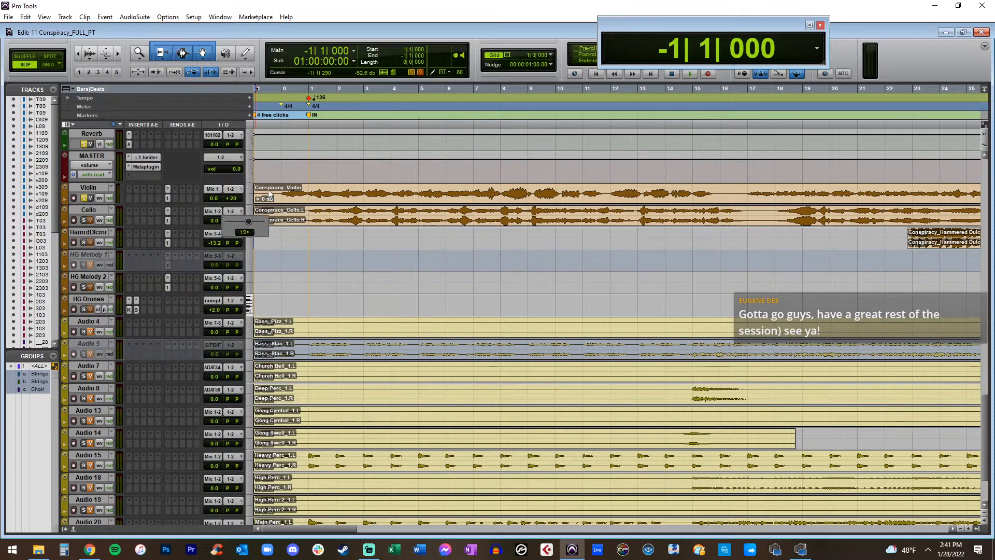
drag(269, 193, 270, 192)
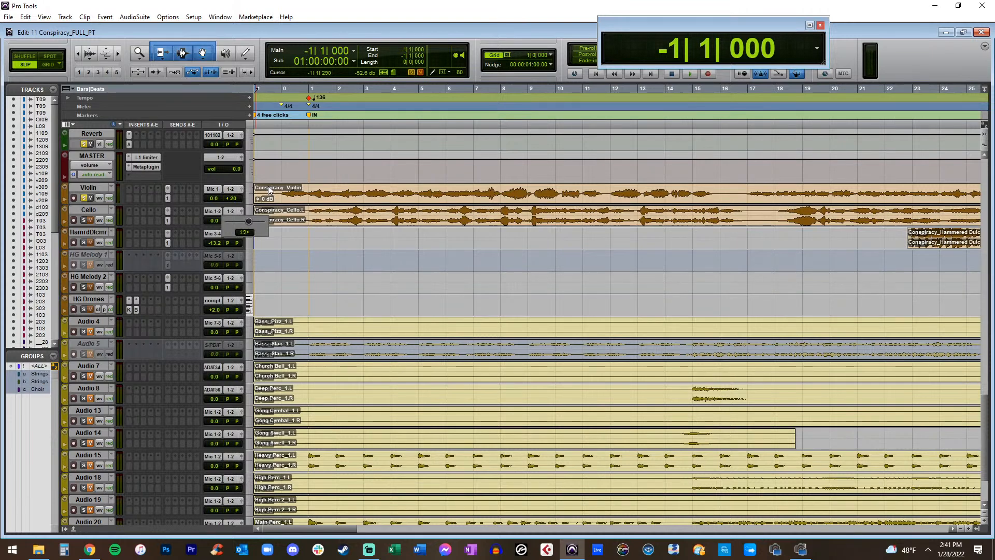
drag(270, 190, 269, 190)
Play from just before bar 0 and trim the Conspiracy_Violin clip's start to -1|4|919
click(280, 192)
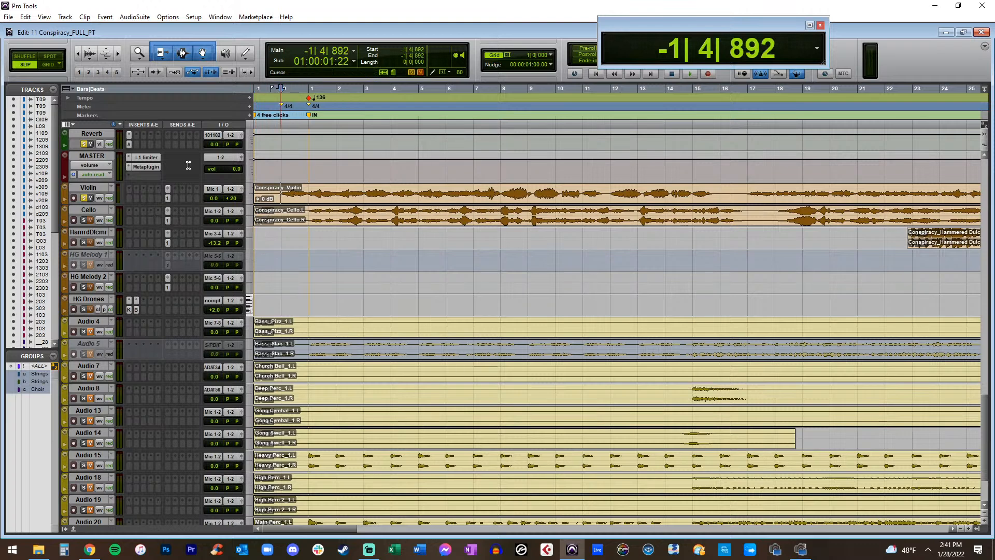
key(space)
key(ctrl+bracketleft)
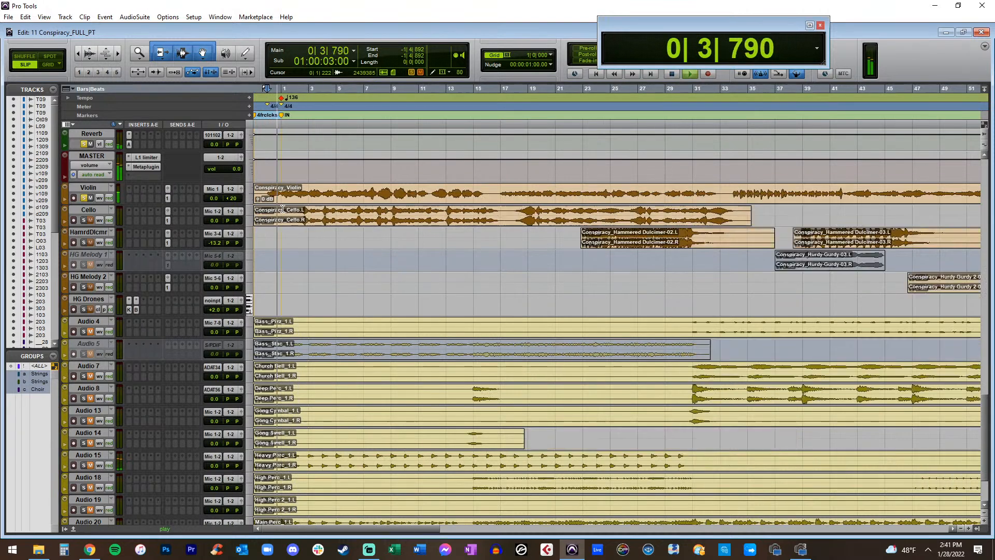
key(ctrl+bracketright)
key(ctrl+bracketright)
key(ctrl+bracketright)
key(ctrl+bracketright)
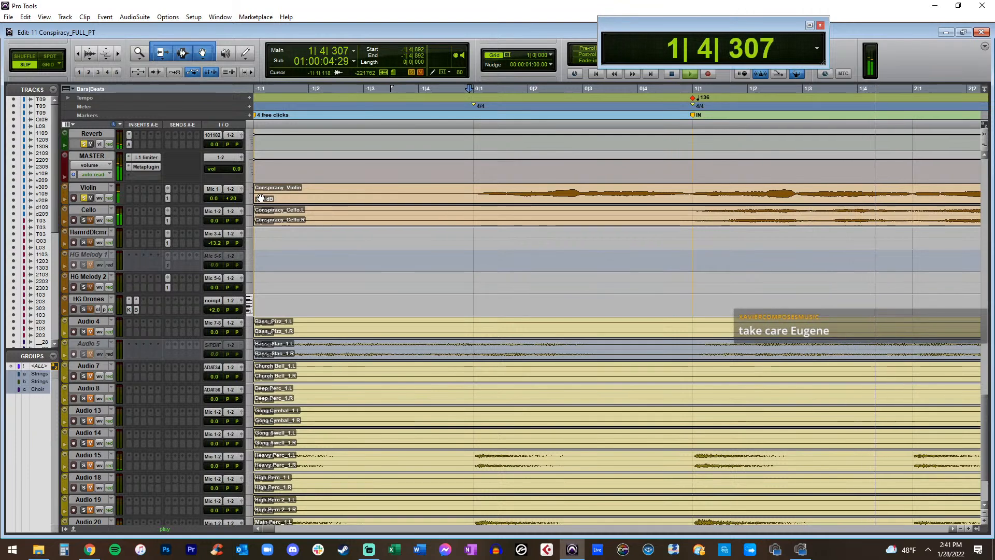
click(389, 188)
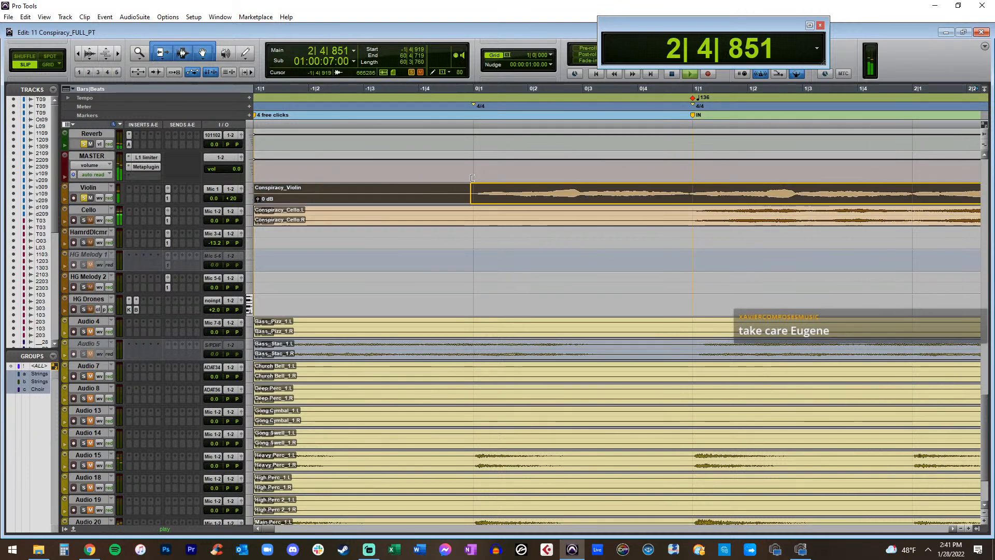
key(ctrl+t)
key(ctrl+bracketleft)
key(ctrl+bracketleft)
key(ctrl+bracketleft)
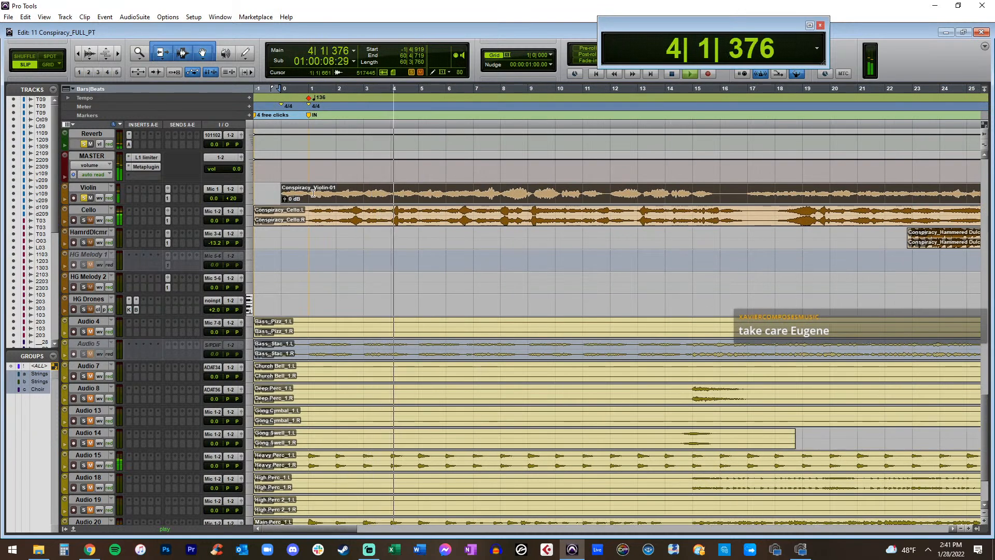
key(ctrl+bracketleft)
key(ctrl+bracketleft)
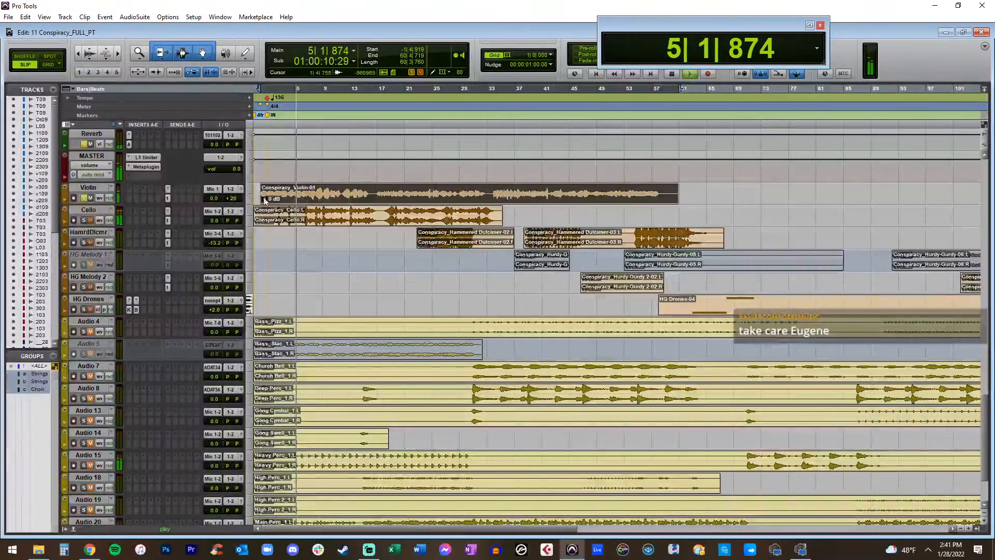
Solo the Cello instead of the Violin and trim the Conspiracy_Cello clip's start to just before bar 1
key(space)
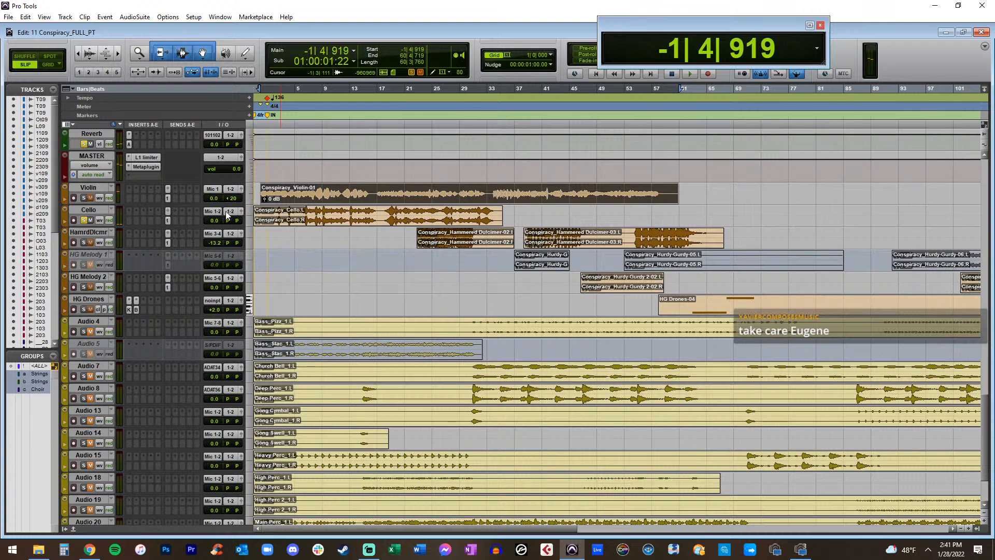
key(space)
key(ctrl+bracketright)
key(ctrl+bracketright)
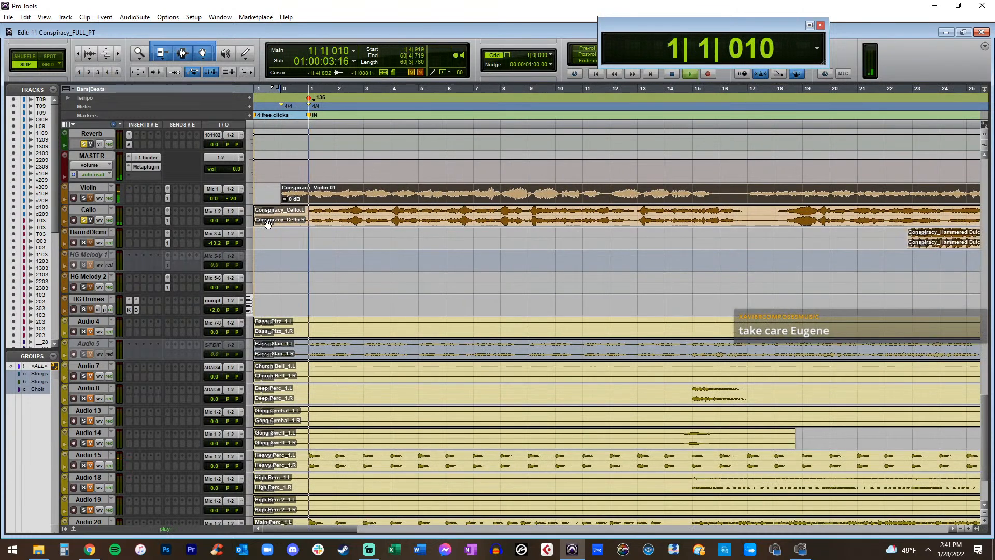
drag(255, 213, 318, 214)
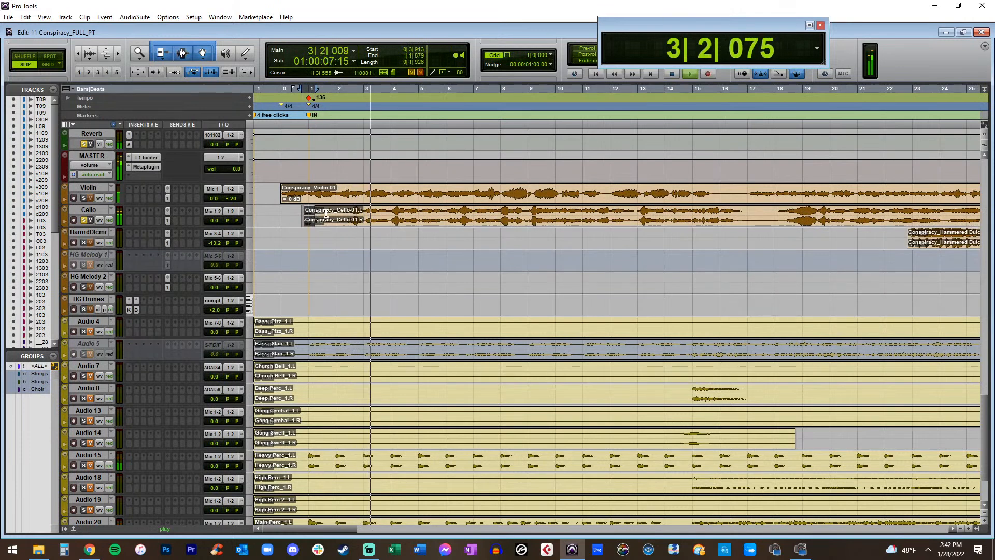
Inspect the Aether plug-in settings on the Reverb track while listening to the soloed Cello
key(ctrl+bracketleft)
click(129, 144)
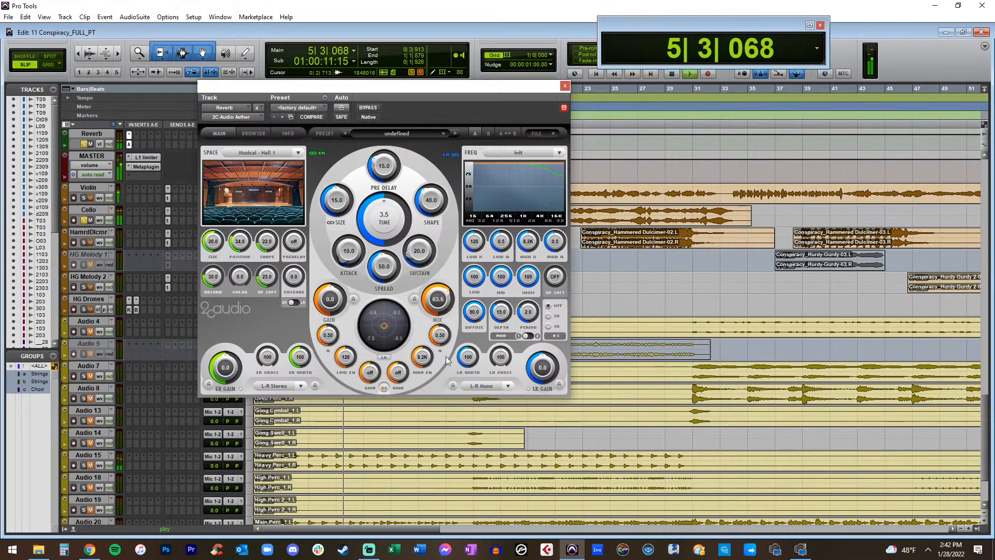
click(565, 86)
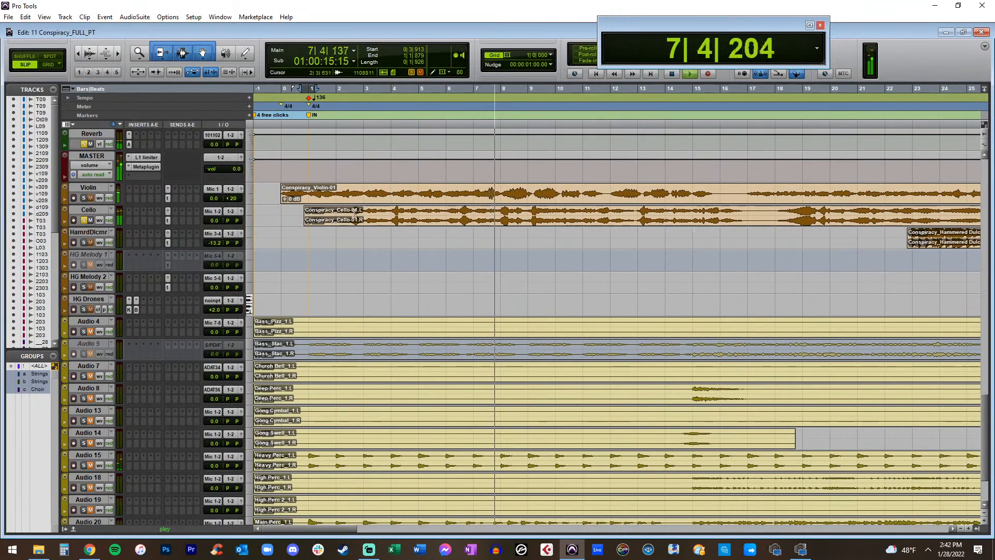
key(ctrl+bracketleft)
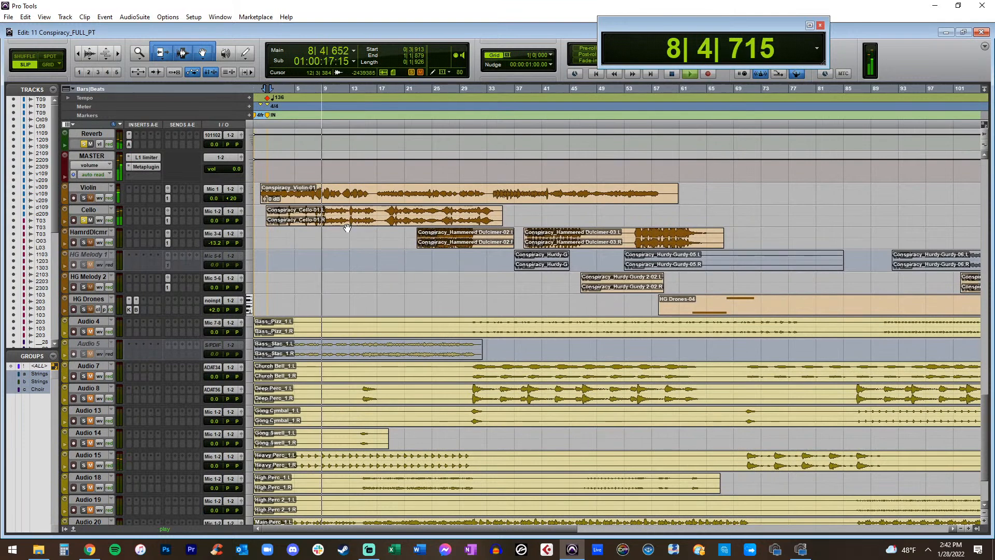
scroll(334, 251, down, 2)
scroll(334, 249, up, 5)
Clear the Cello and Reverb solos and play the mix from the Cello's entry
key(space)
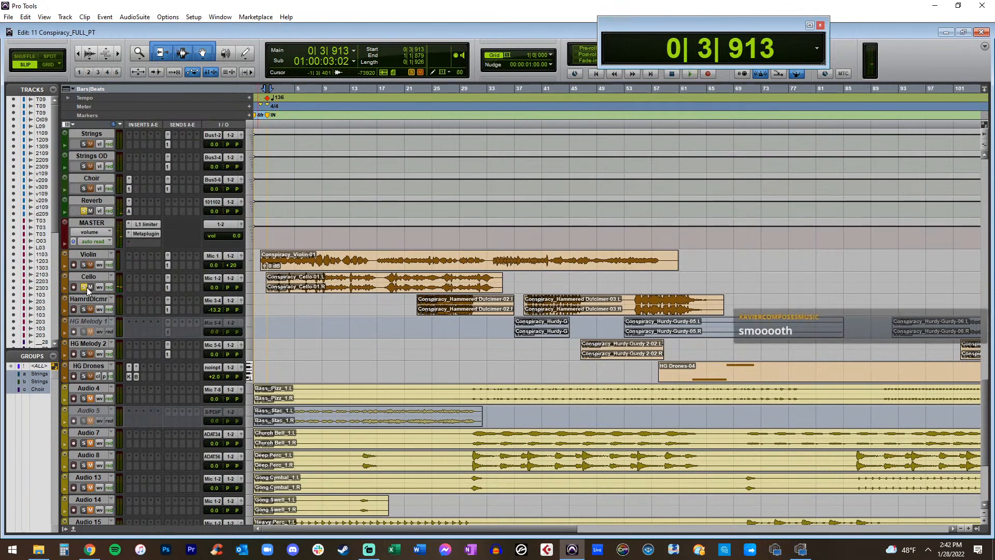
scroll(93, 228, down, 7)
scroll(93, 230, up, 9)
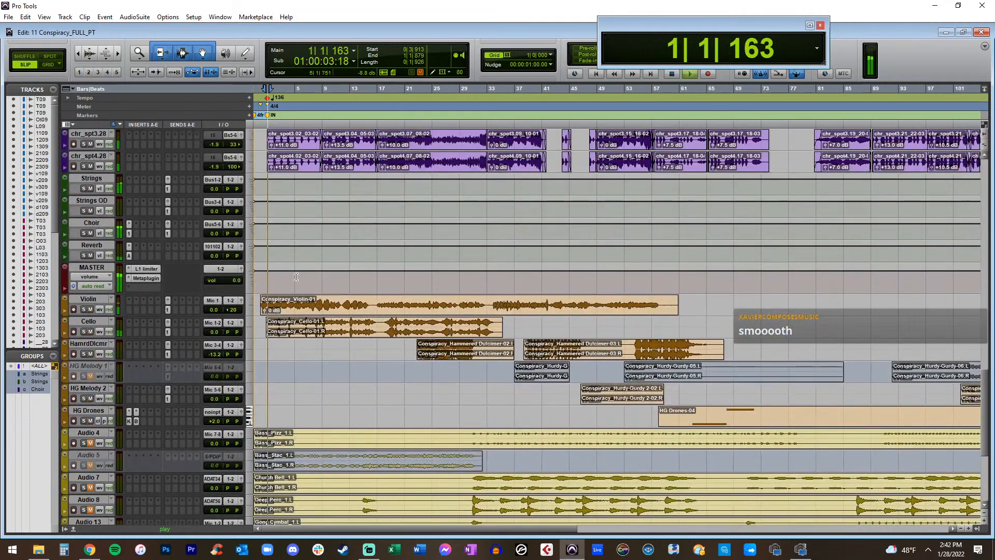
Play from just before bar 0 and move the Conspiracy_Violin clip to start at 1|1|054 in Slip mode
key(space)
key(ctrl+])
key(ctrl+])
key(space)
key(space)
key(space)
key(ctrl+])
key(ctrl+])
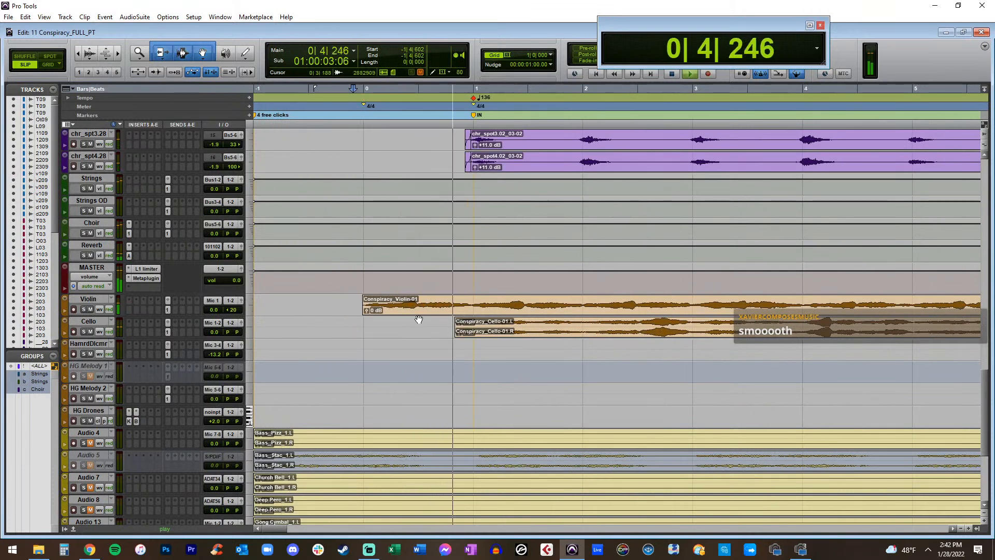
drag(415, 306, 522, 295)
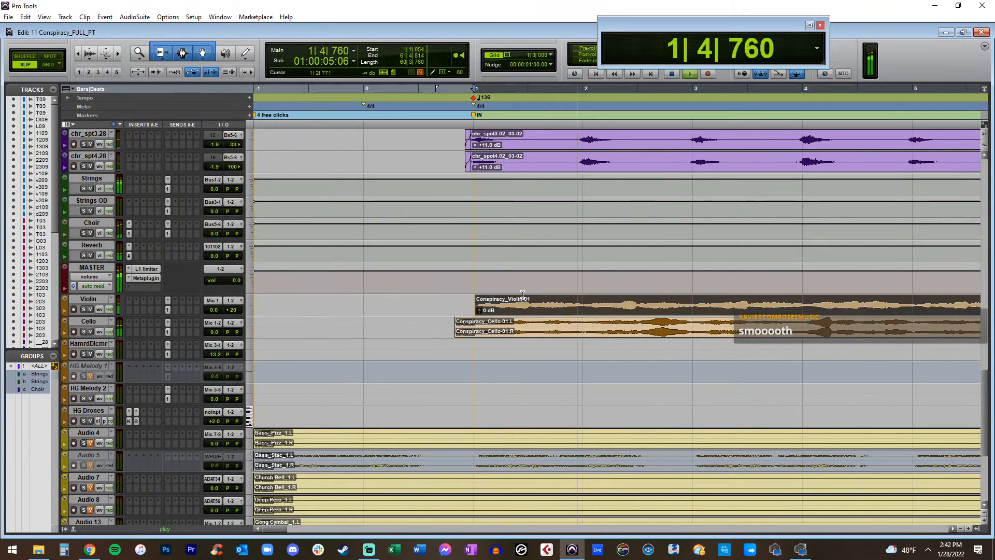
Move the Conspiracy_Cello clip to start at 1|1|027, lined up with the start of the Violin clip
drag(492, 324, 512, 322)
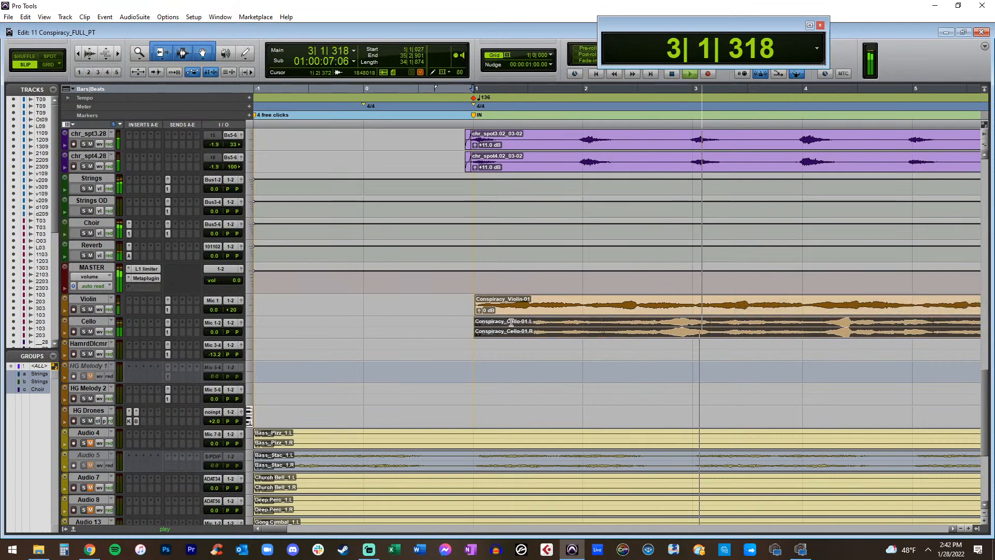
key(ctrl+[)
key(ctrl+[)
key(ctrl+[)
key(ctrl+])
key(ctrl+])
key(ctrl+])
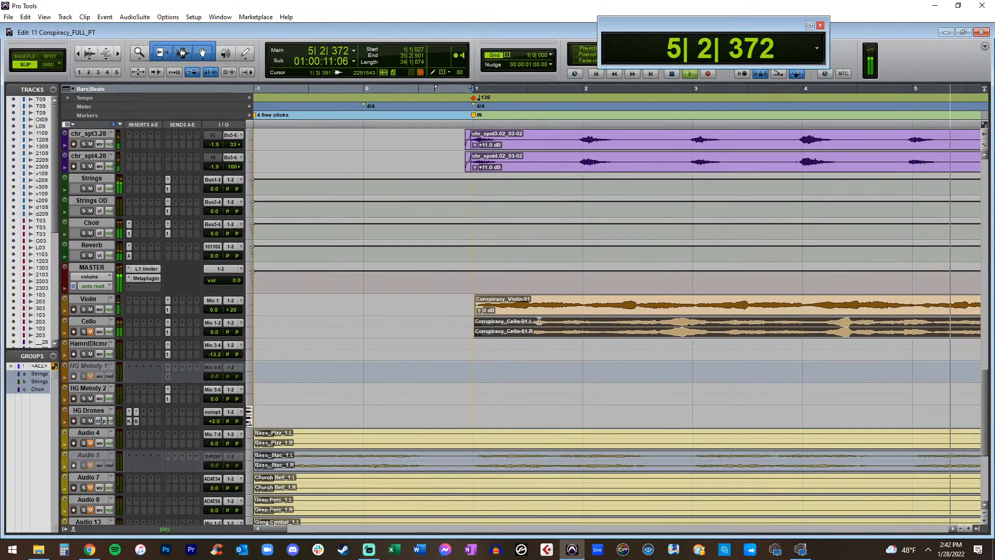
Move the Conspiracy_Violin clip along its track to start at 14|2|527
key(ctrl+[)
key(ctrl+[)
key(ctrl+[)
key(ctrl+[)
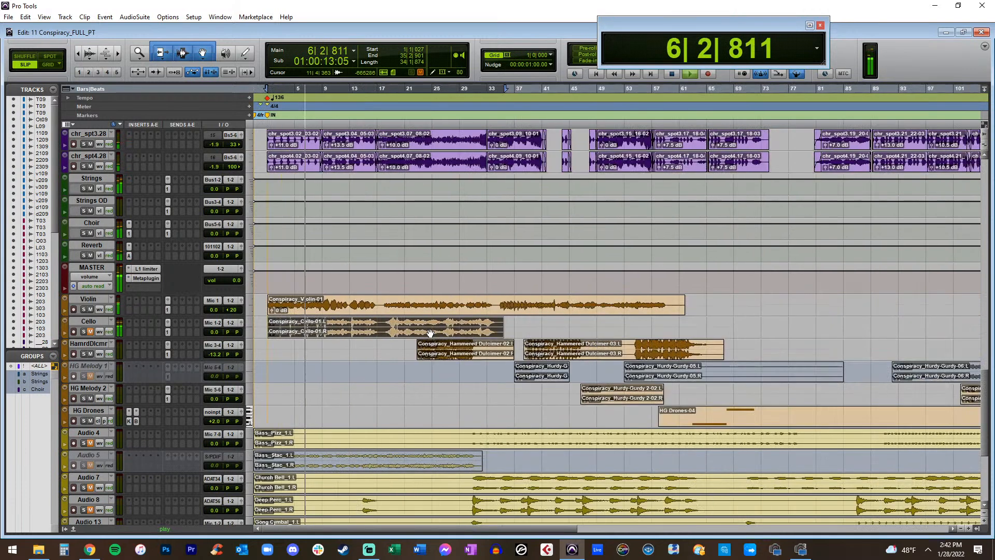
drag(361, 305, 777, 304)
key(ctrl+t)
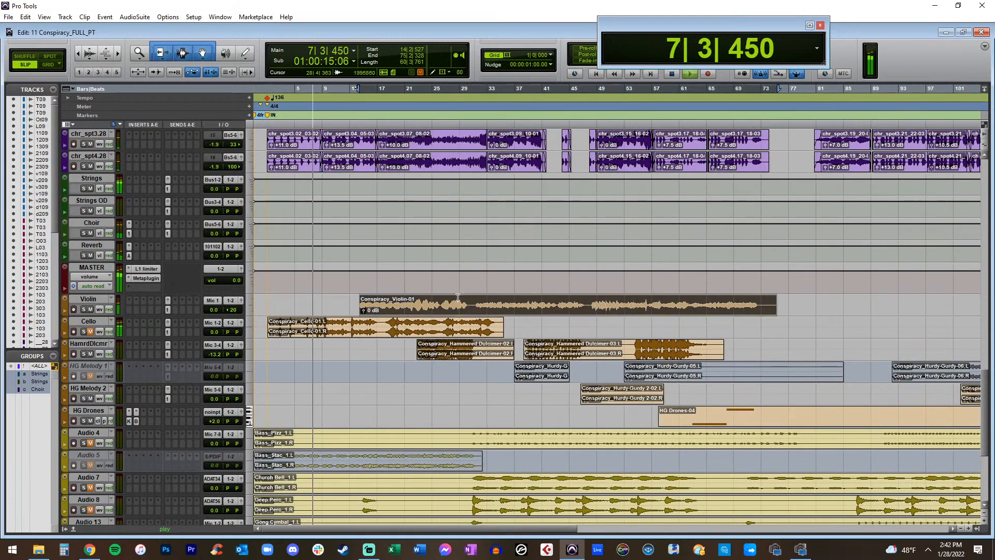
Shift the Conspiracy_Violin clip back to start at 8|4|903, just before bar 9
key(ctrl+])
key(ctrl+])
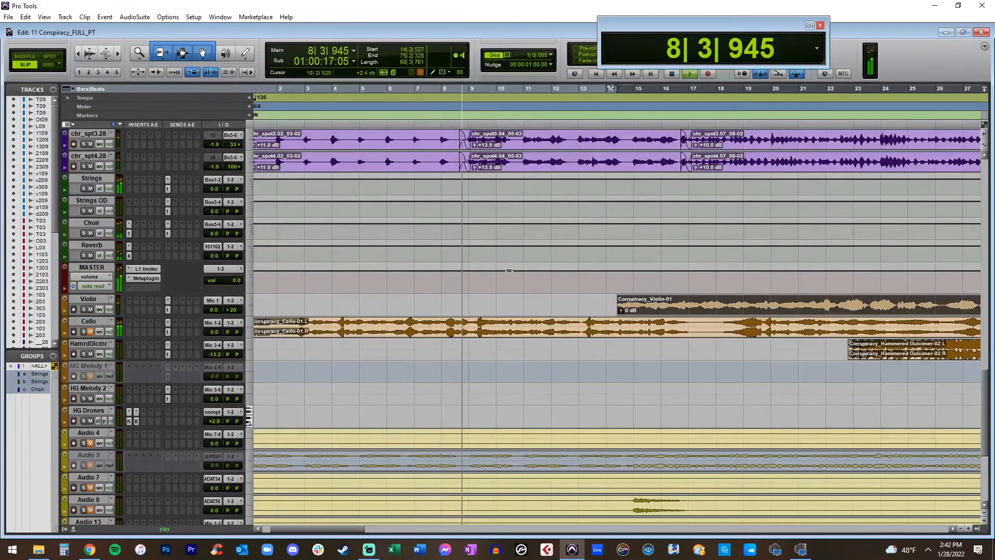
click(653, 305)
key(Down)
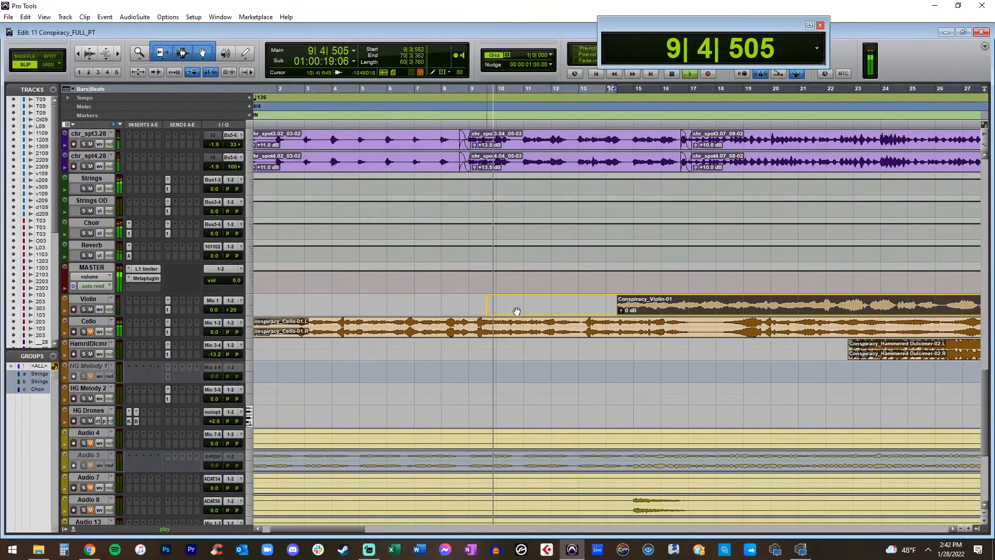
scroll(559, 316, down, 1)
key(ctrl+z)
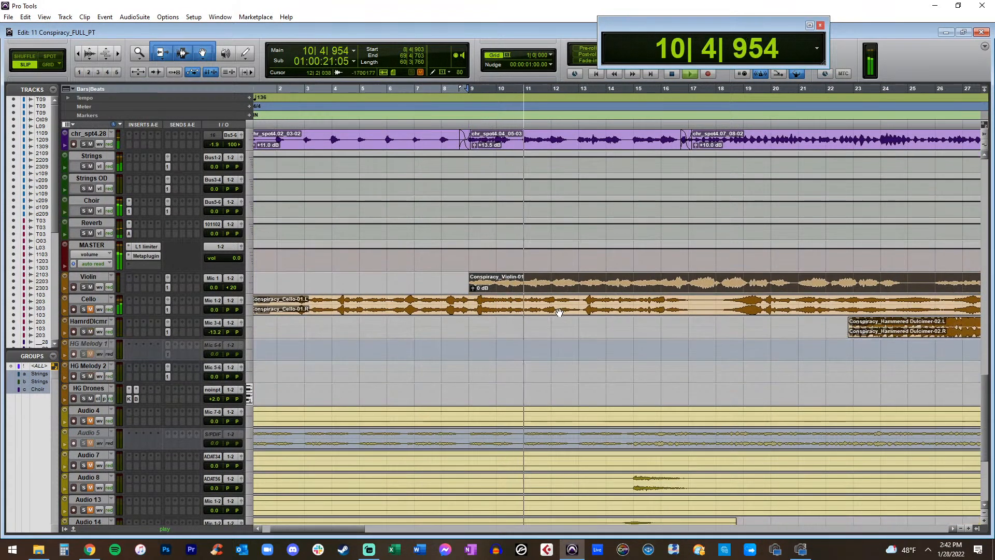
Move the Conspiracy_Violin clip to start at 33|4|647, near the end of the Cello clip
key(ctrl+[)
key(ctrl+[)
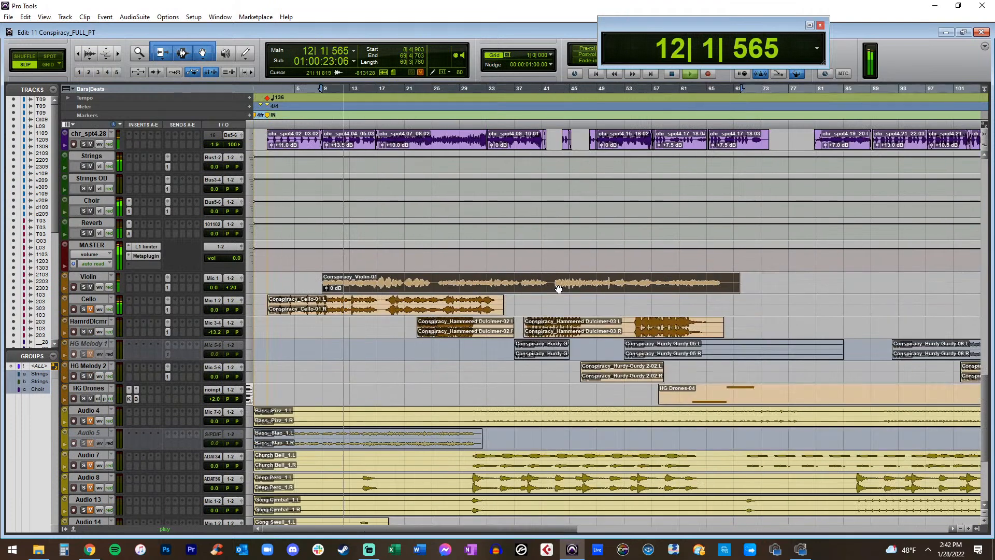
drag(498, 291, 668, 290)
key(ctrl+])
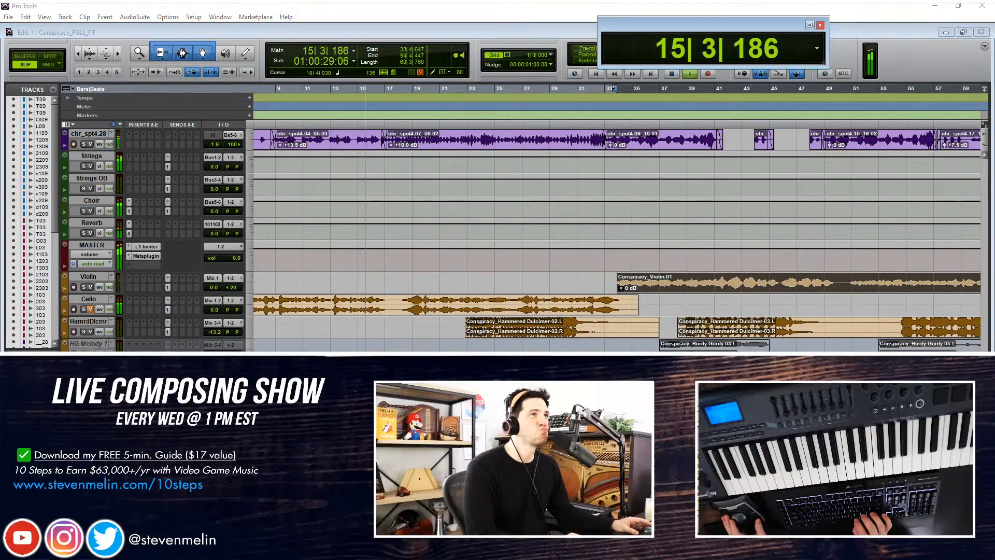
Listen to the cello and choir passages around bars 20 and 30, and examine where the Hammered Dulcimer enters
click(438, 278)
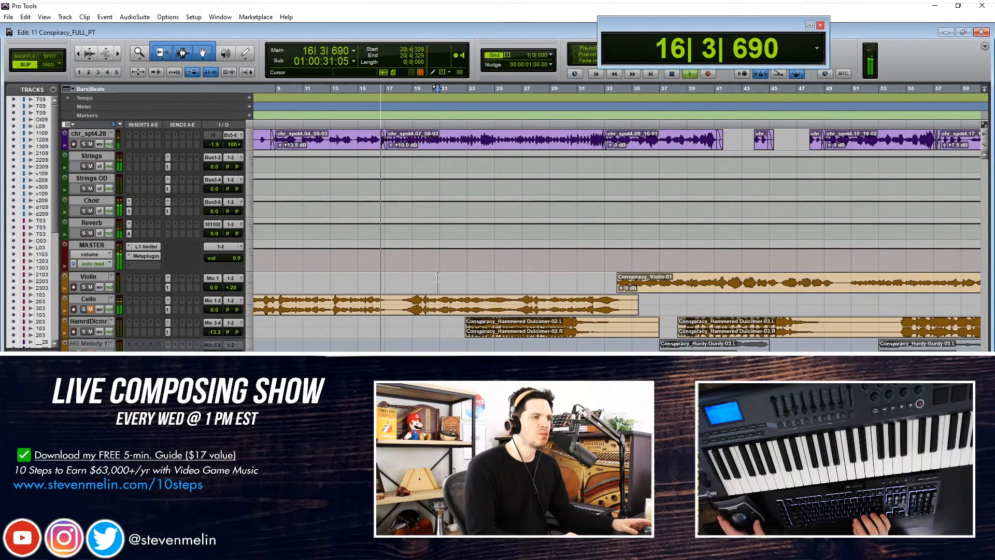
scroll(438, 279, up, 2)
scroll(438, 278, down, 1)
scroll(494, 281, right, 2)
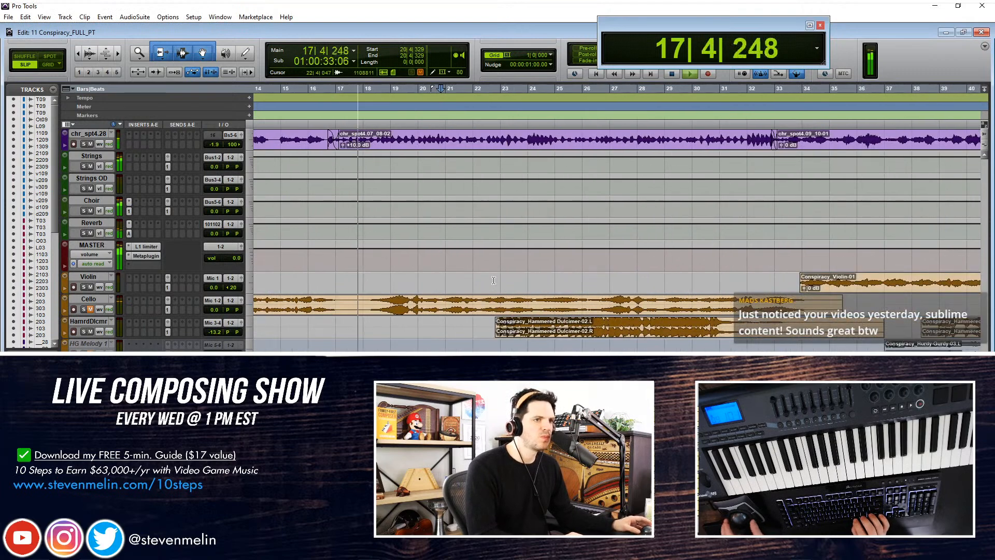
scroll(485, 279, down, 1)
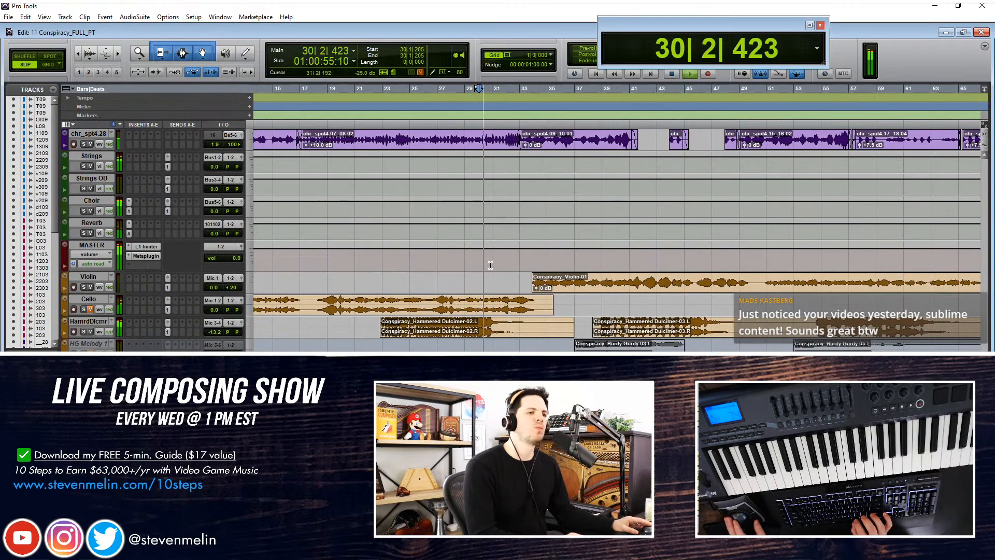
scroll(347, 293, down, 1)
scroll(346, 293, up, 1)
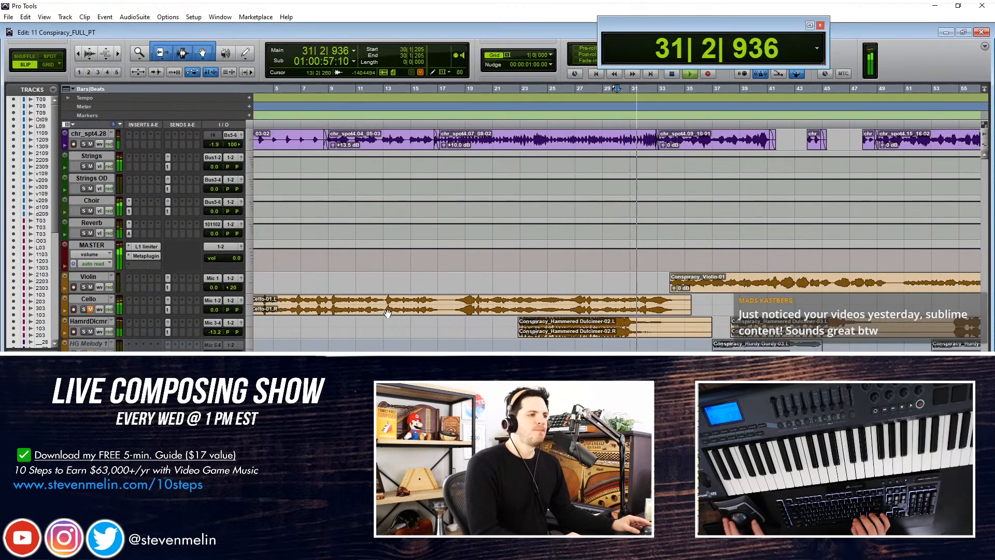
key(ctrl+bracketright)
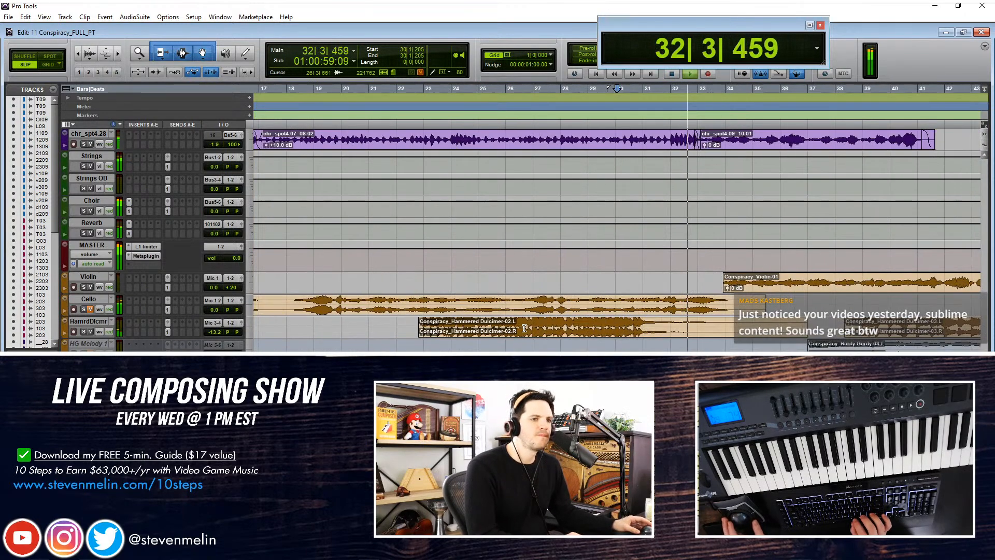
Move the first Hammered Dulcimer clip to start at 25|1|000 in Grid mode, and play back its entrance
key(F3)
key(F4)
drag(464, 331, 516, 327)
key(space)
click(468, 322)
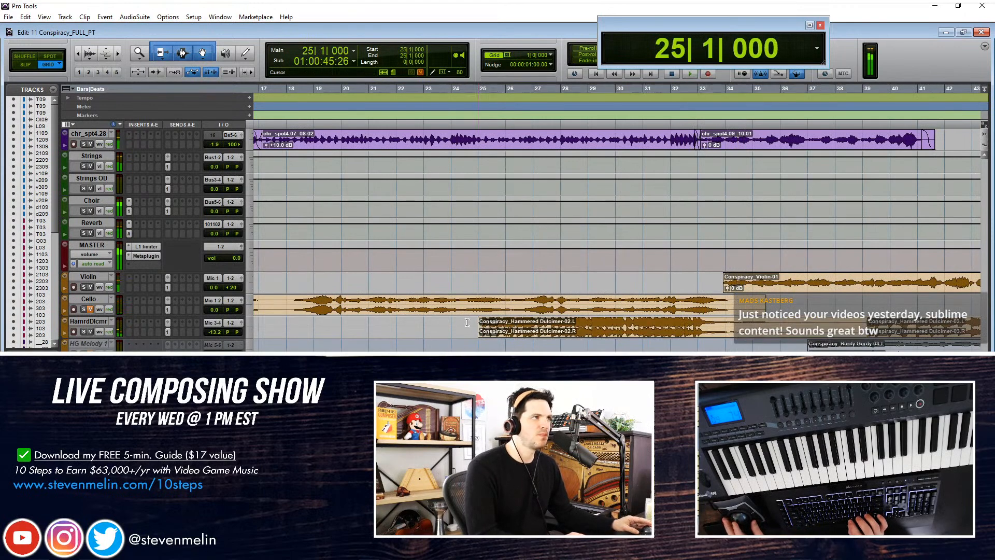
key(space)
key(space)
drag(503, 333, 438, 324)
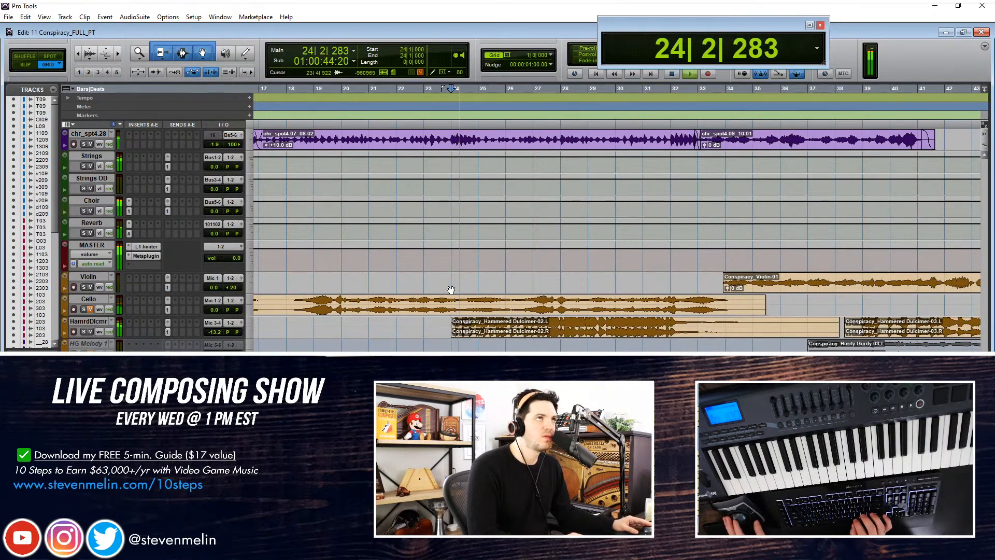
key(ctrl+z)
key(ctrl+z)
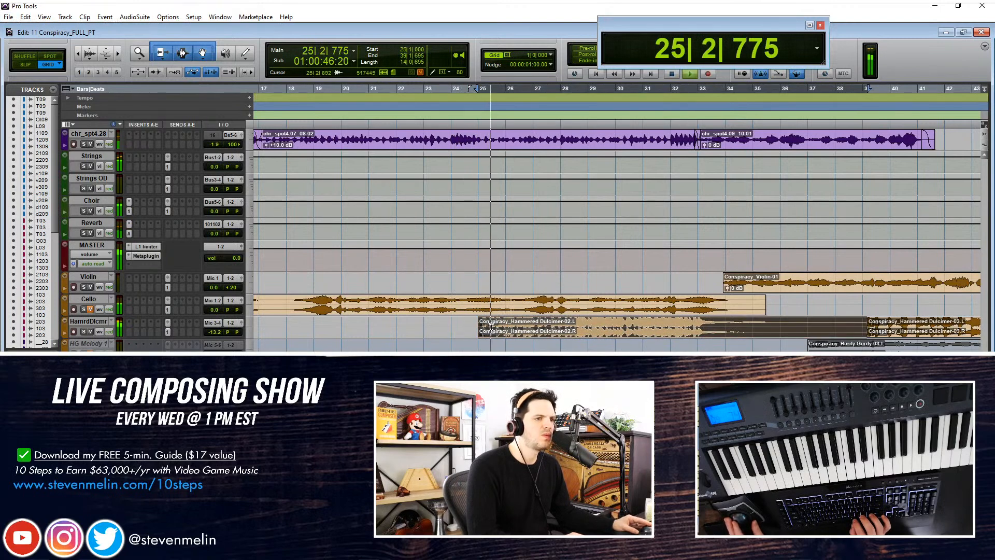
Shift the first Hammered Dulcimer clip slightly earlier in Slip mode so it starts at about 24|4|325
key(ctrl+])
key(ctrl+])
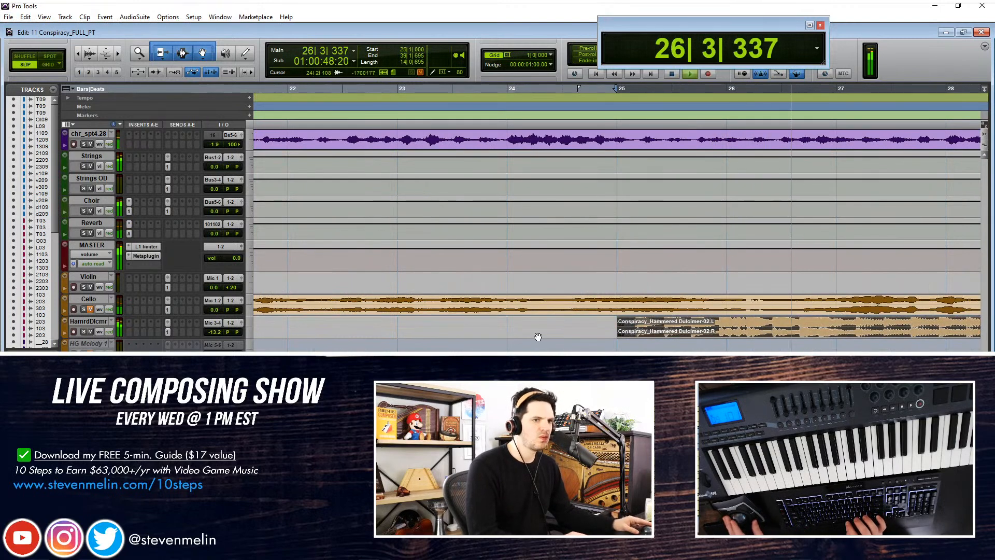
drag(642, 337, 631, 333)
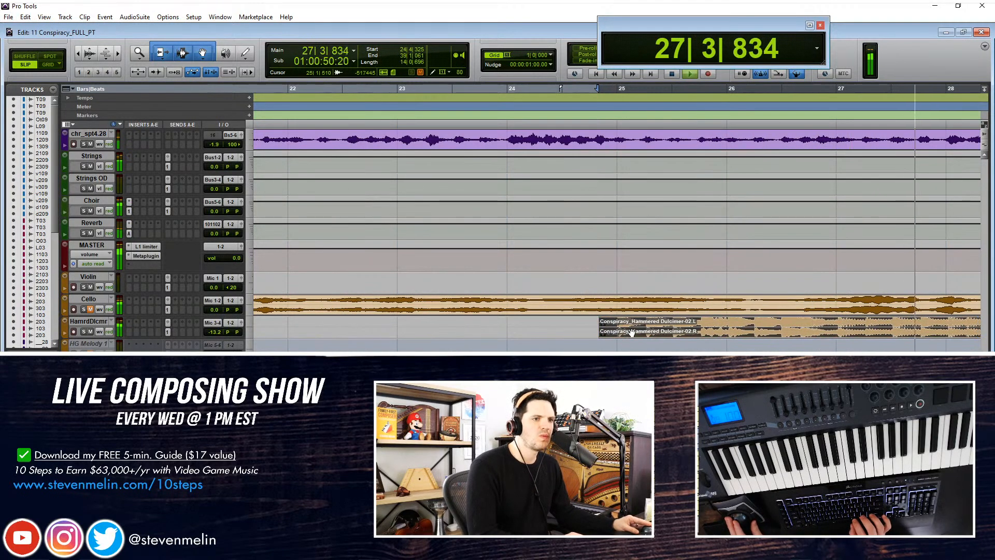
Cut the lead-in of the first Hammered Dulcimer clip so that its audio begins at about bar 25
scroll(631, 332, right, 1)
scroll(631, 332, right, 1)
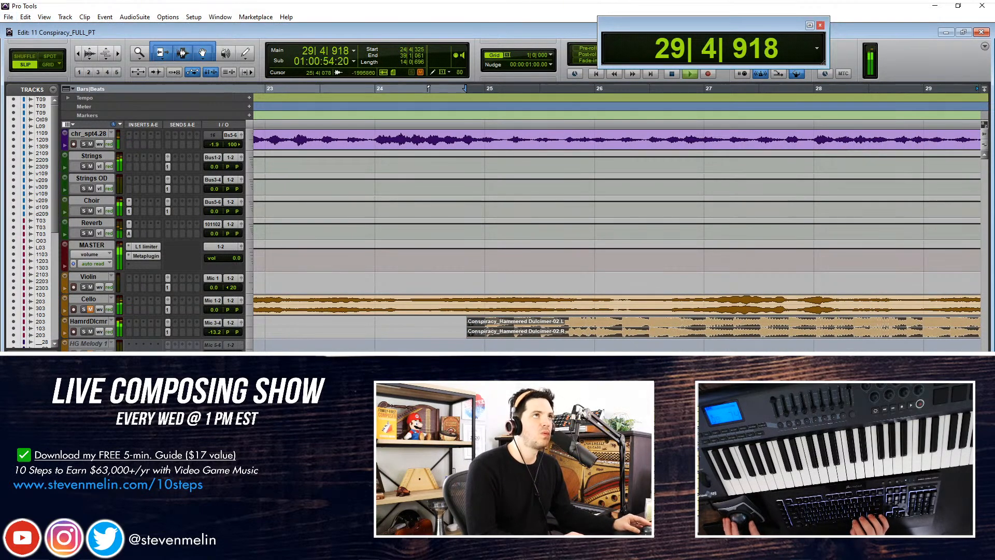
scroll(528, 323, down, 1)
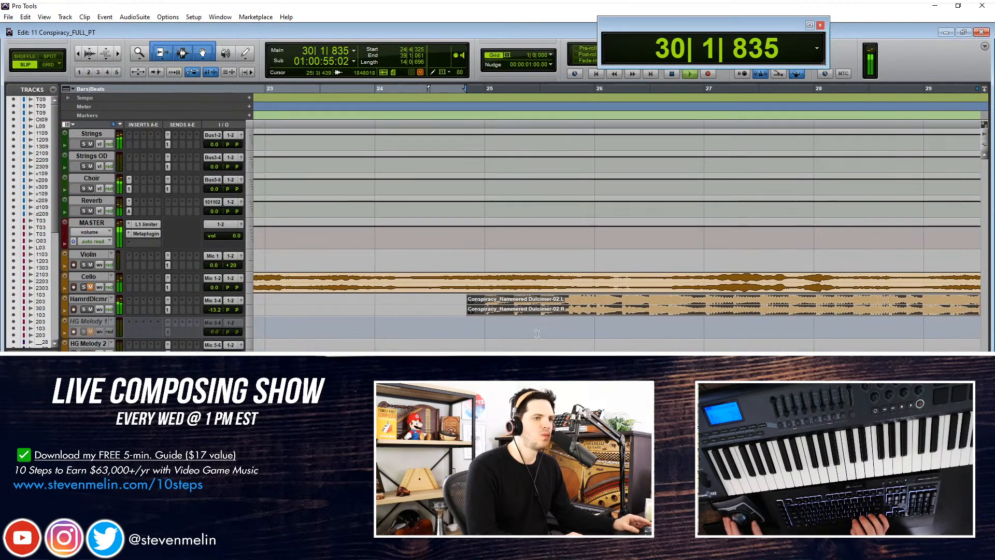
double_click(460, 302)
drag(456, 301, 486, 305)
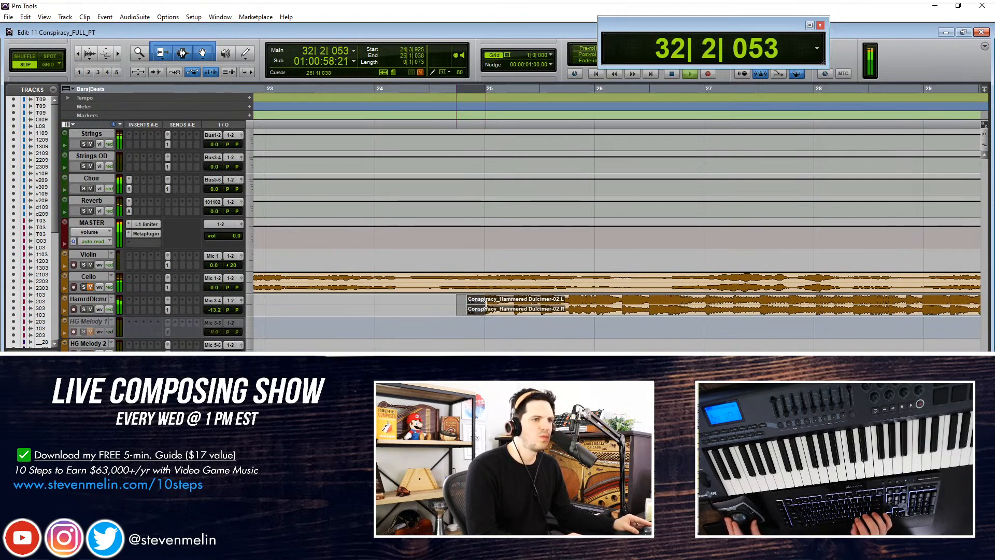
key(Delete)
key(r)
key(r)
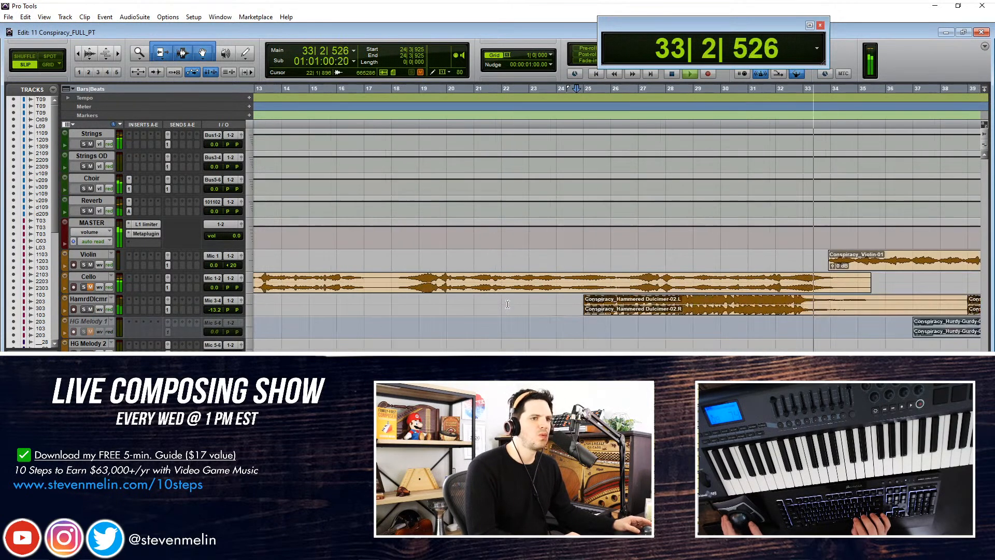
Play the dulcimer entrance from 24|4|400 and shift the first Hammered Dulcimer clip slightly earlier onto the bar 25 line
key(t)
key(t)
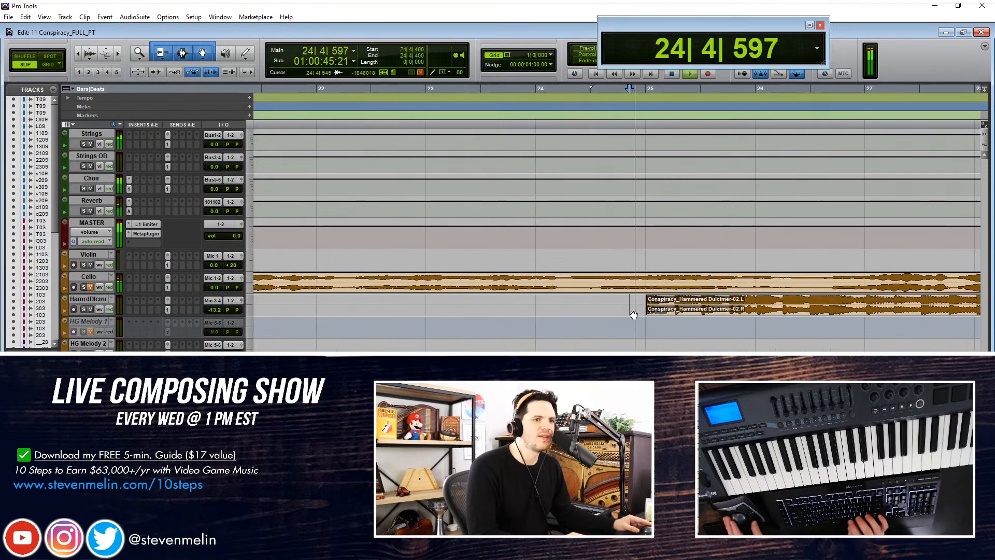
scroll(633, 316, right, 3)
key(t)
key(t)
key(t)
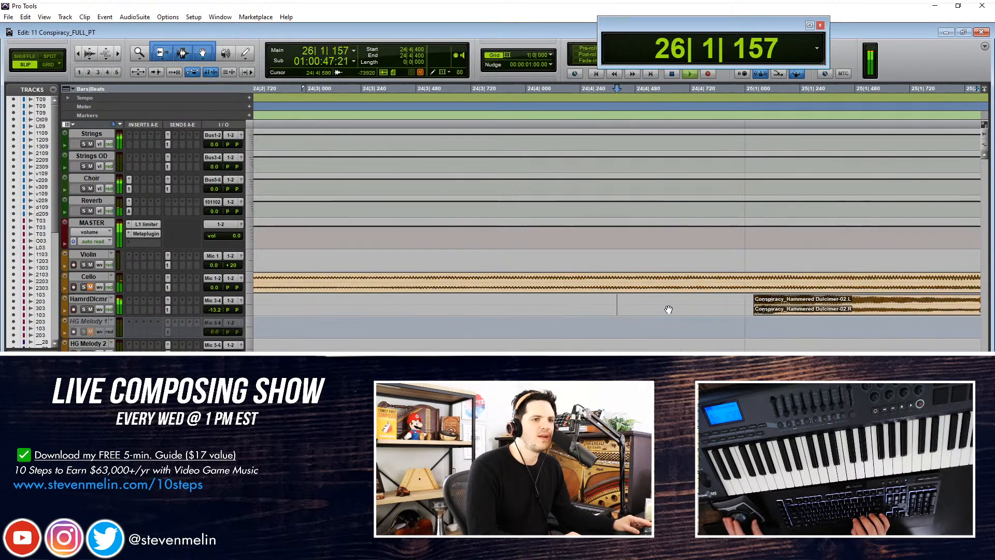
drag(783, 313, 748, 303)
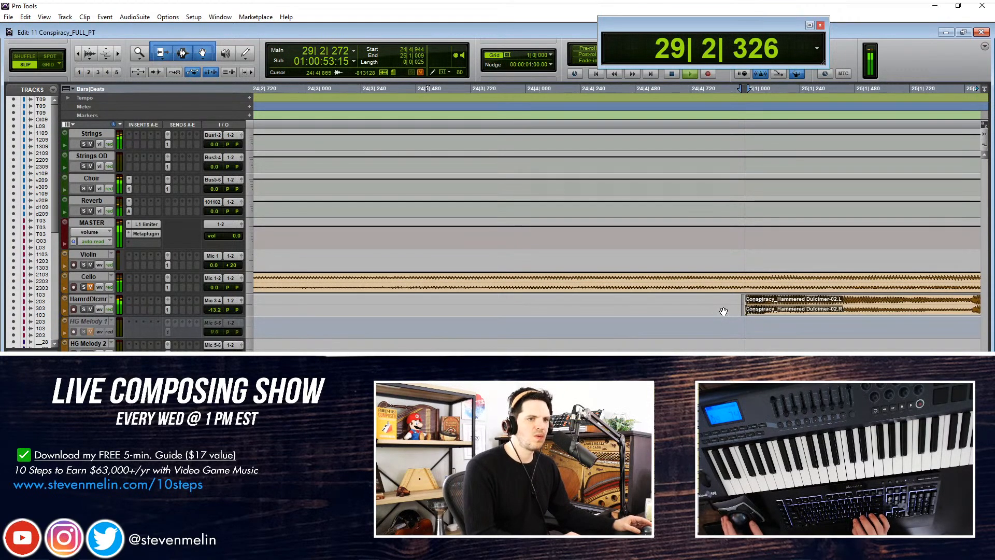
Fine-tune the leading edge of the first Hammered Dulcimer clip so it sits just ahead of 25|1|000
key(ctrl+bracketright)
key(ctrl+bracketright)
click(697, 310)
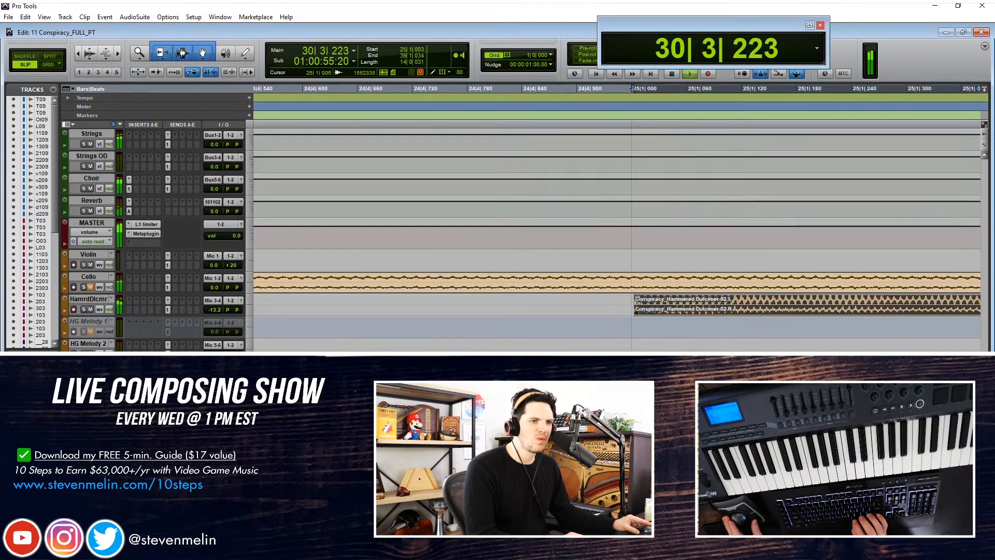
click(634, 304)
drag(640, 310, 634, 300)
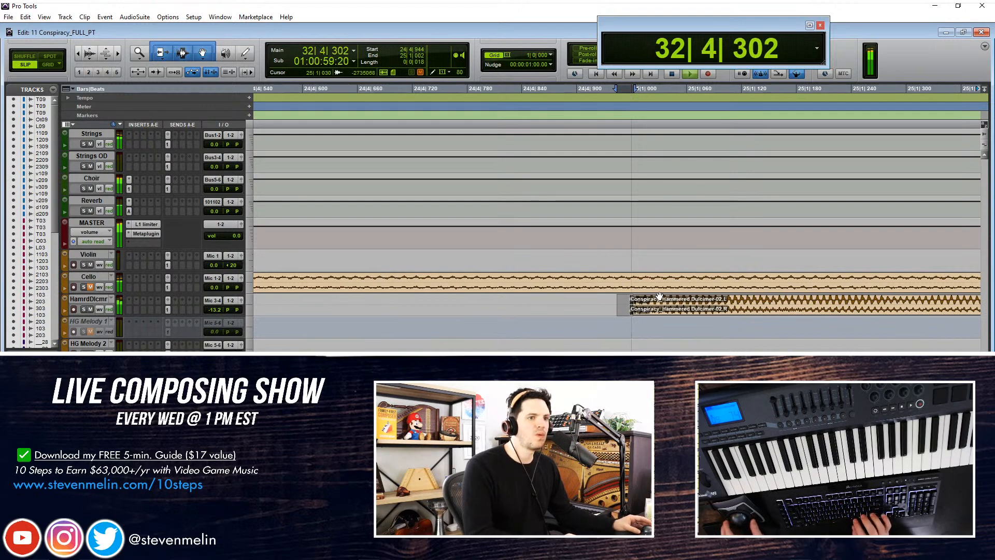
Remove the quiet tail of the first Hammered Dulcimer clip after about bar 33 and stop playback
key(ctrl+bracketleft)
key(ctrl+bracketleft)
key(ctrl+bracketleft)
key(ctrl+bracketleft)
key(ctrl+bracketleft)
key(ctrl+bracketleft)
key(ctrl+bracketleft)
key(ctrl+bracketleft)
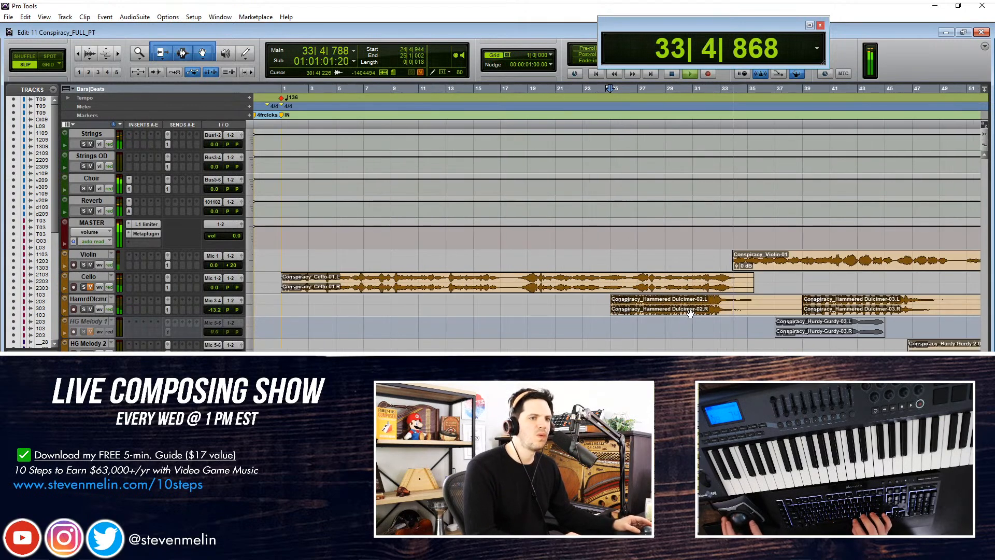
drag(760, 303, 720, 302)
key(Delete)
key(Delete)
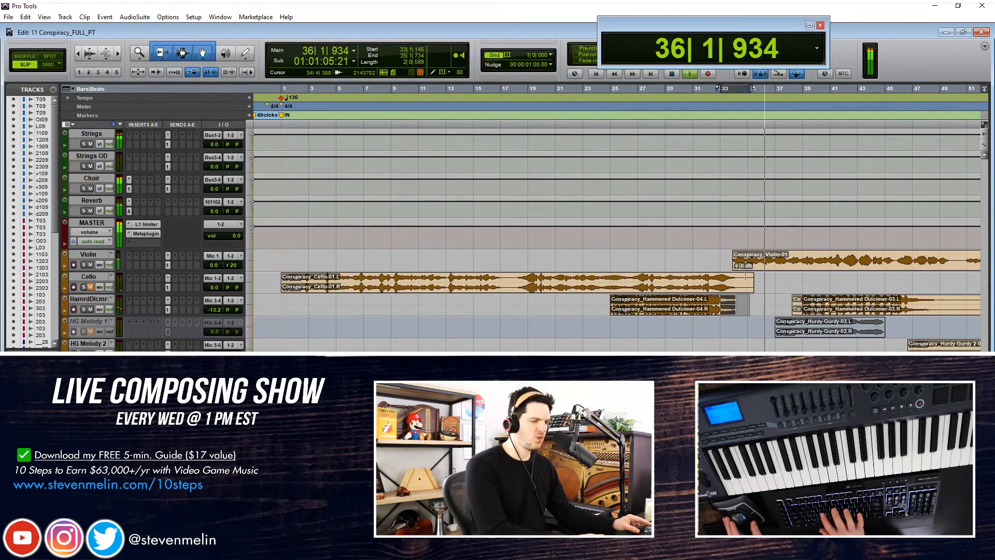
key(space)
Split the clips on all the choir tracks at 34|1|004
scroll(750, 258, up, 5)
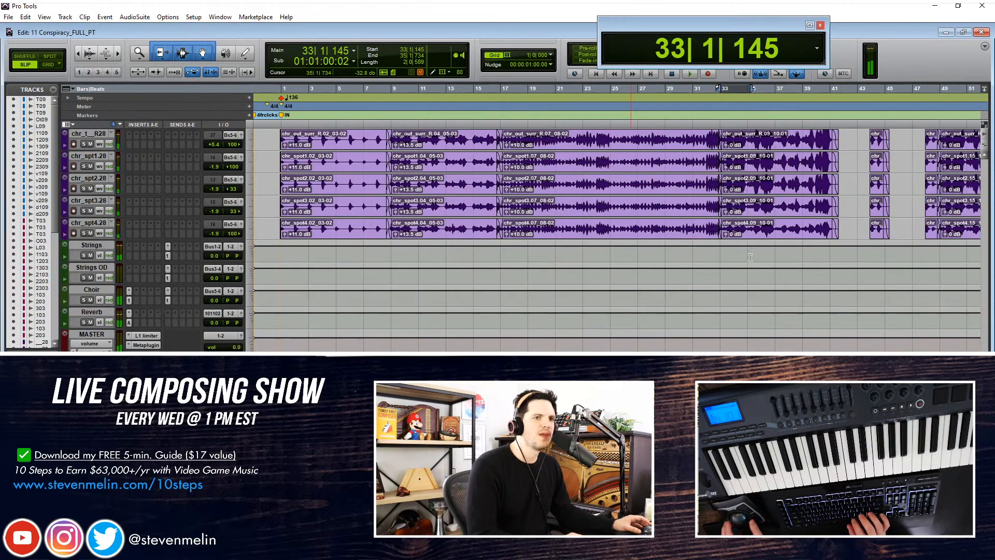
click(704, 182)
key(ctrl+])
key(ctrl+])
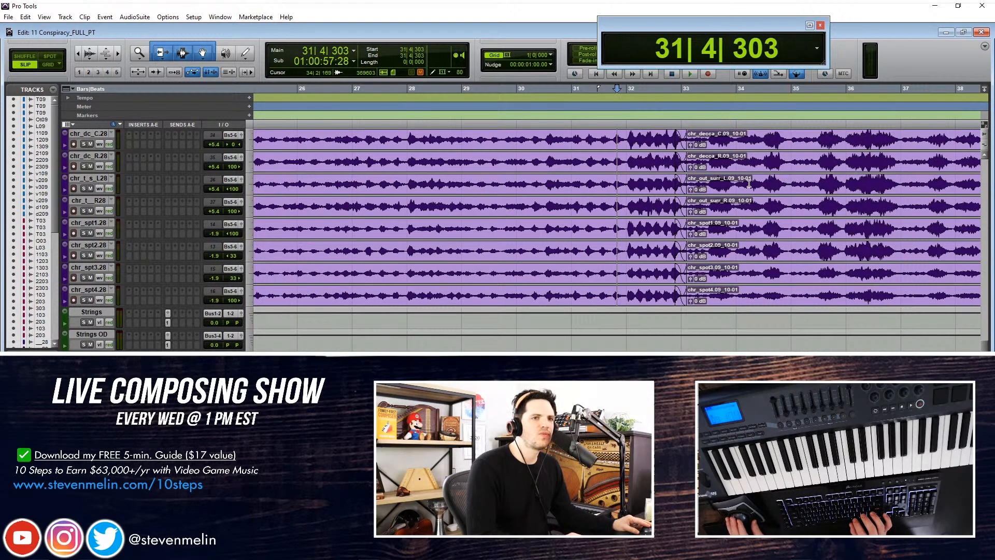
key(ctrl+e)
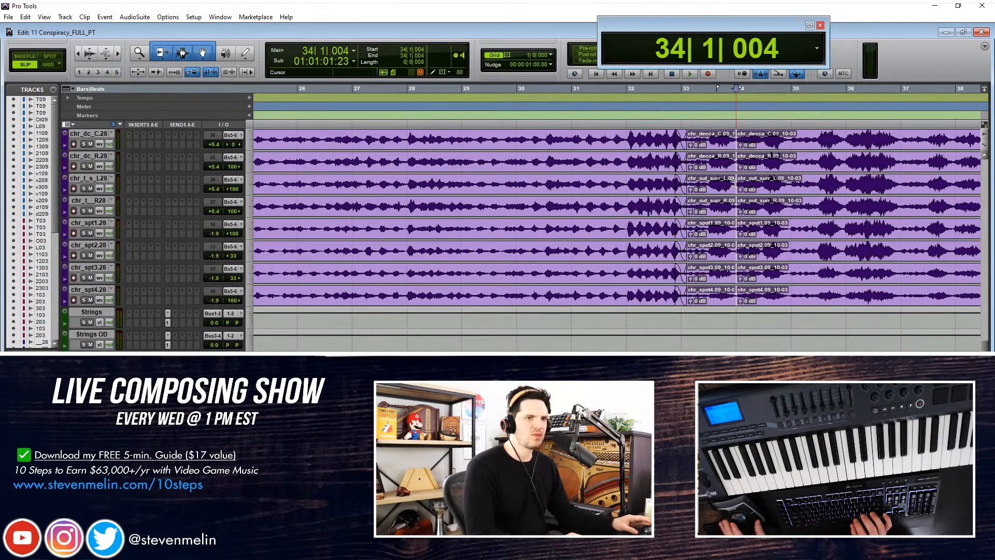
Raise the clip gain of the choir section between bars 33 and 34 to +5.5 dB and play it from 31|3|139
drag(730, 188, 742, 182)
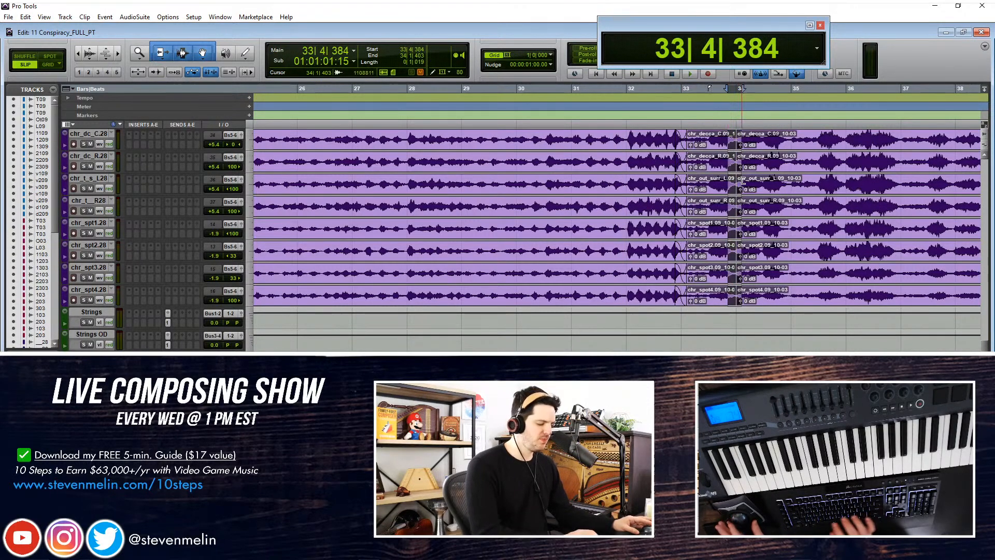
click(712, 190)
scroll(712, 190, up, 9)
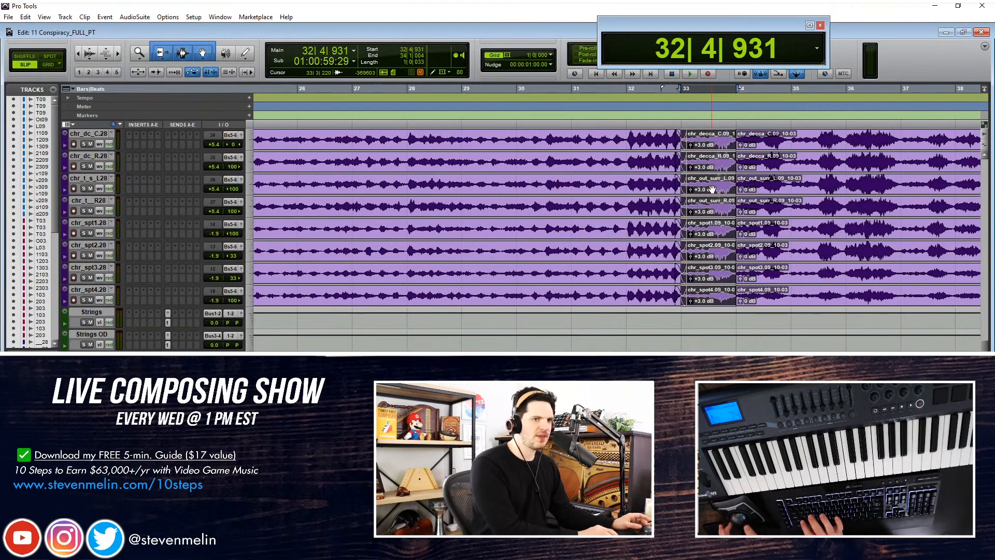
click(602, 139)
key(space)
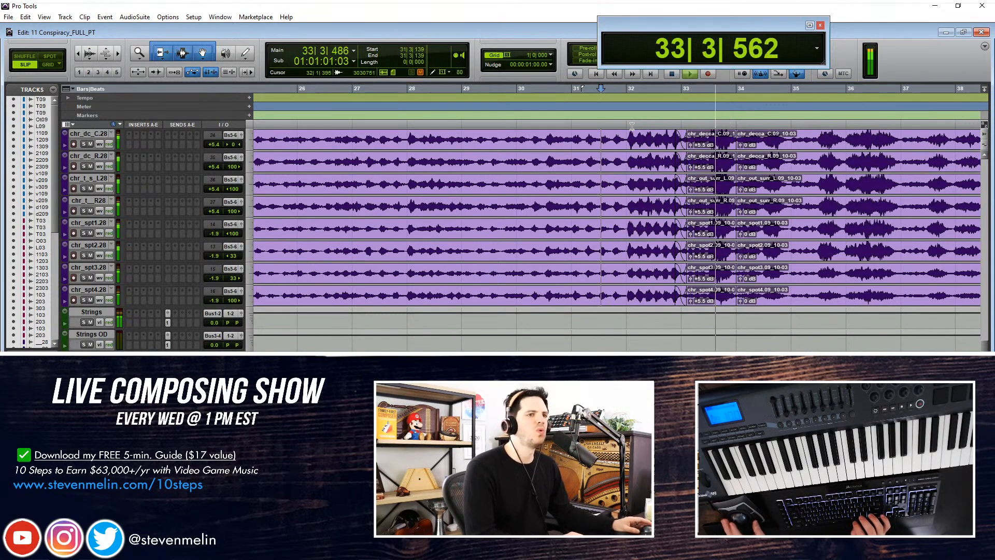
key(space)
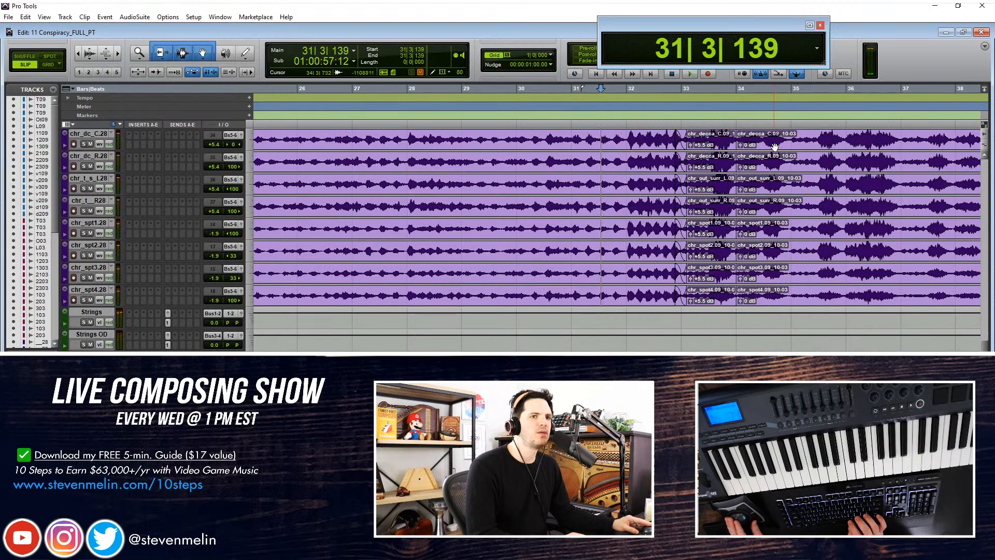
Split the choir clips at 34|4|896 and raise the clip gain of the bar 34 section to +1.5 dB
click(791, 139)
key(ctrl+e)
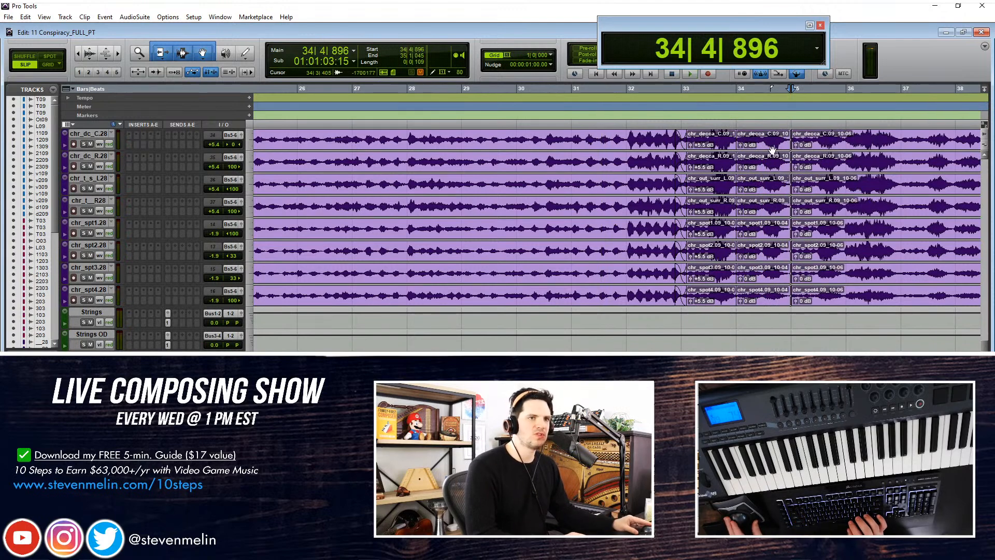
click(771, 146)
key(ctrl+shift+Up)
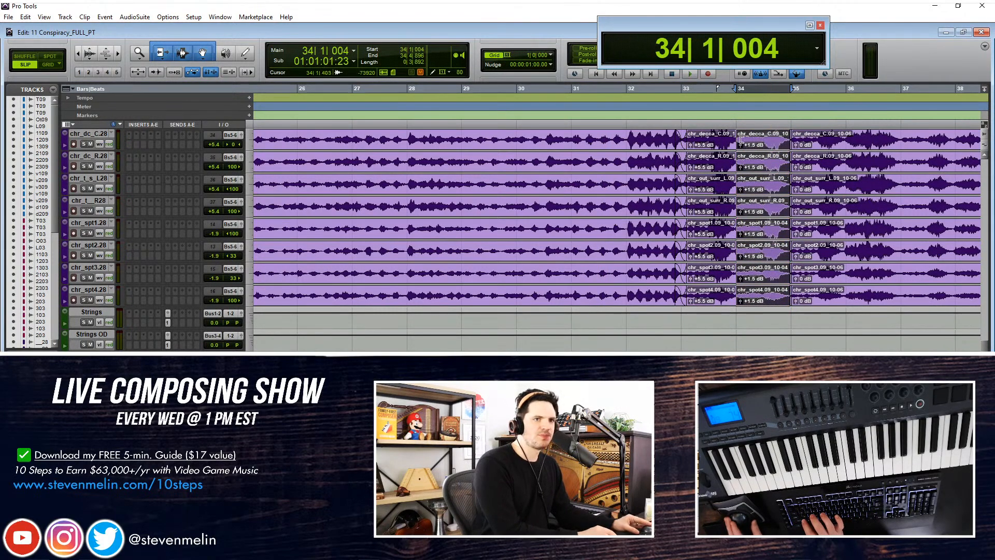
Play the choir from 32|1|286 to check the level transition across bars 33 and 34
drag(725, 136, 741, 137)
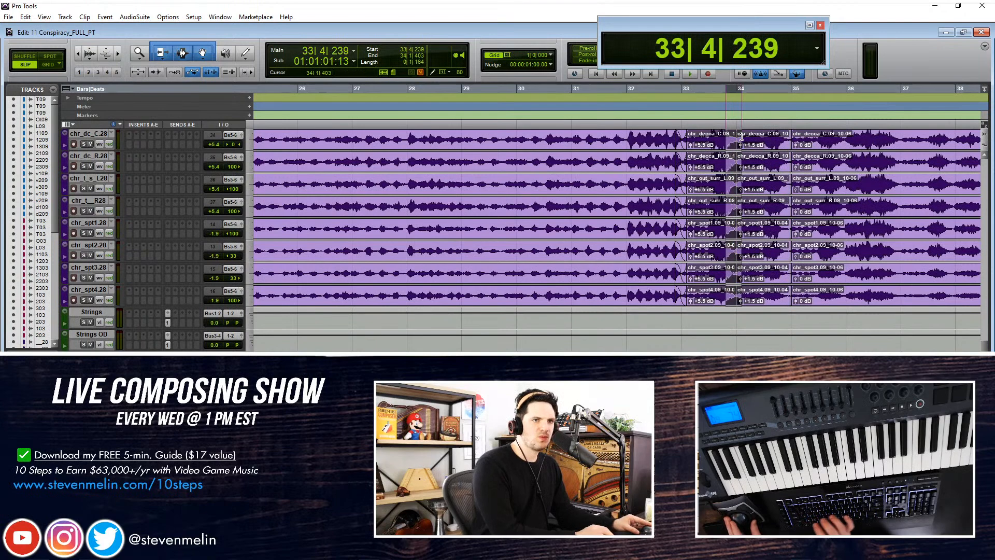
click(631, 138)
key(space)
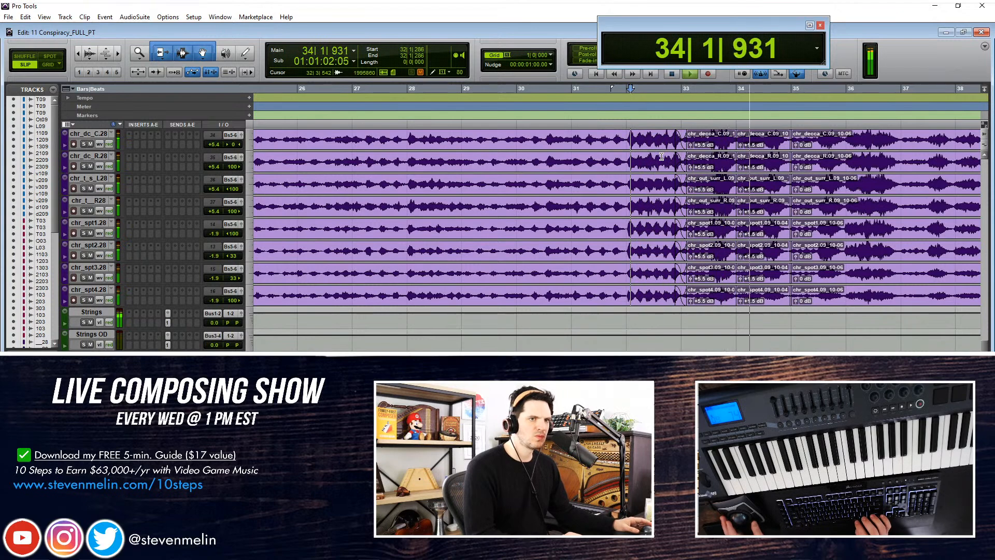
key(space)
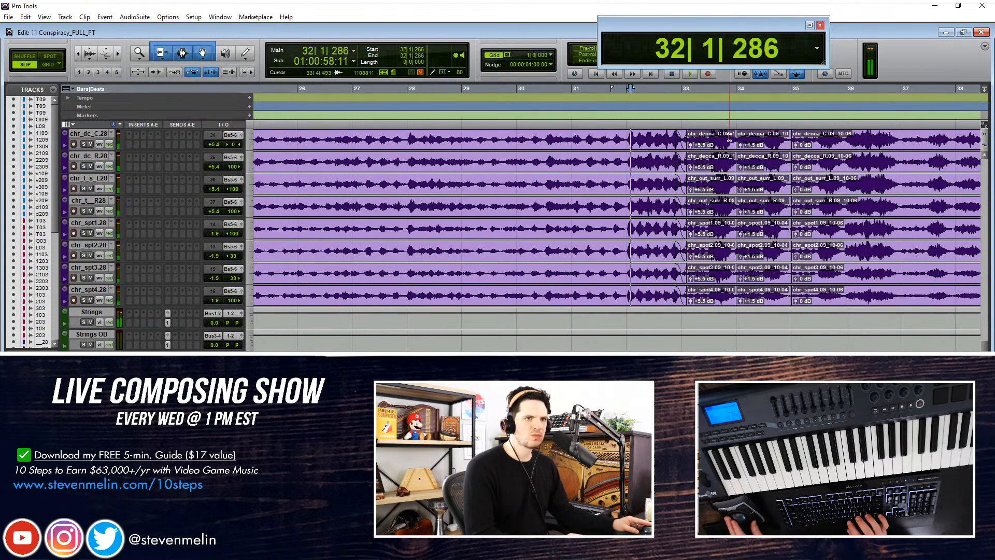
Crossfade the choir clips on all tracks across the bar 34 split, starting at 33|4|493
drag(729, 165, 742, 166)
scroll(725, 171, up, 1)
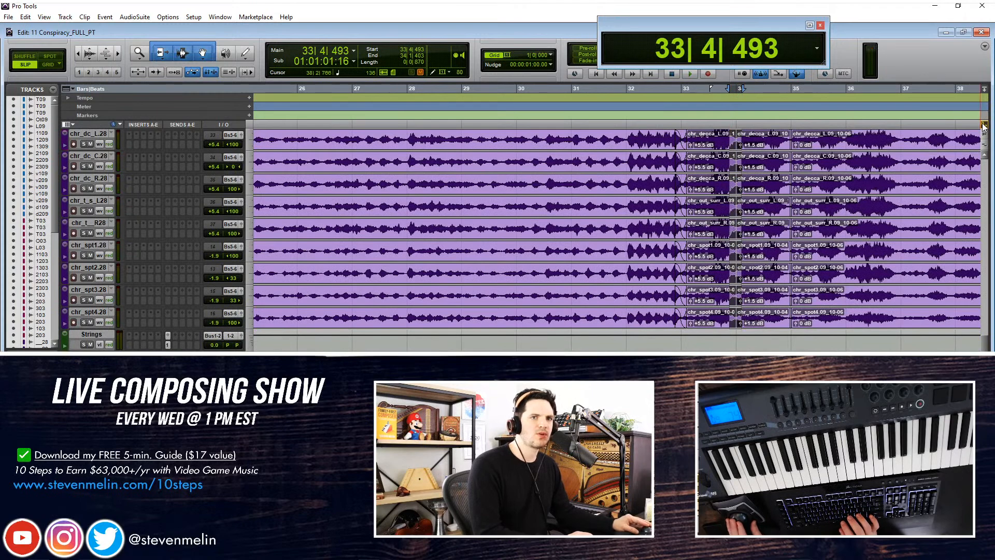
key(ctrl+f)
scroll(656, 150, down, 1)
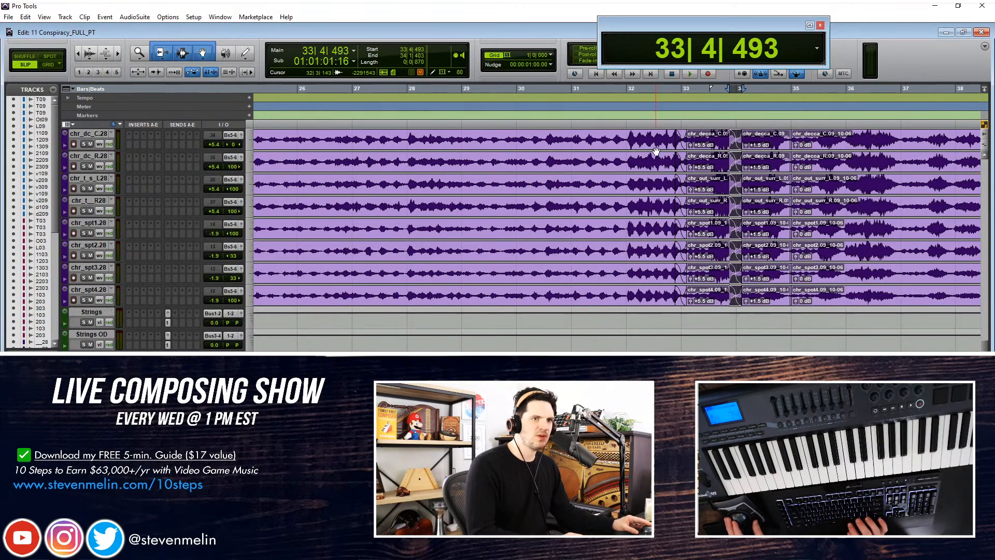
Try to crossfade the choir clips on all tracks across the bar 35 split, from 34|4|243 to 35|1|407
drag(781, 139, 799, 140)
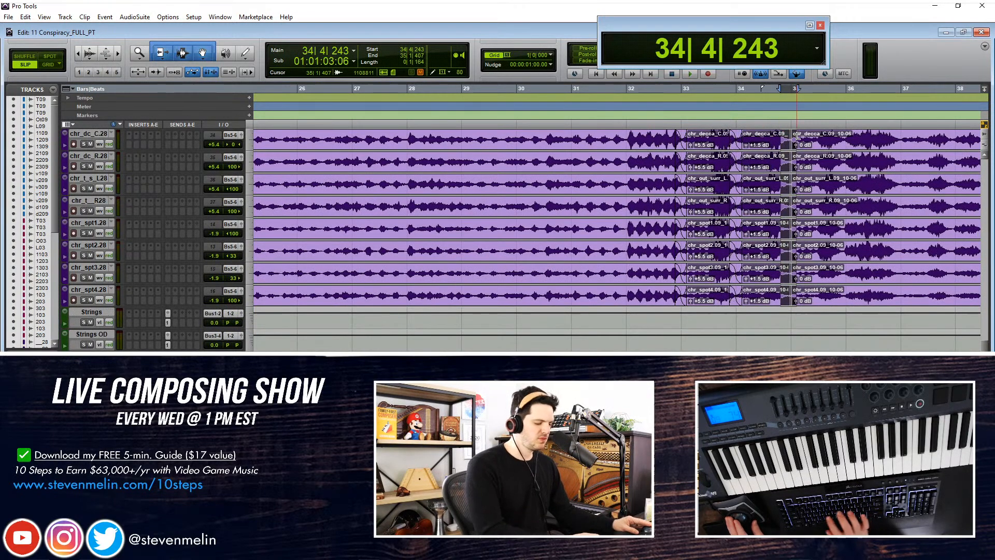
key(ctrl+f)
key(Return)
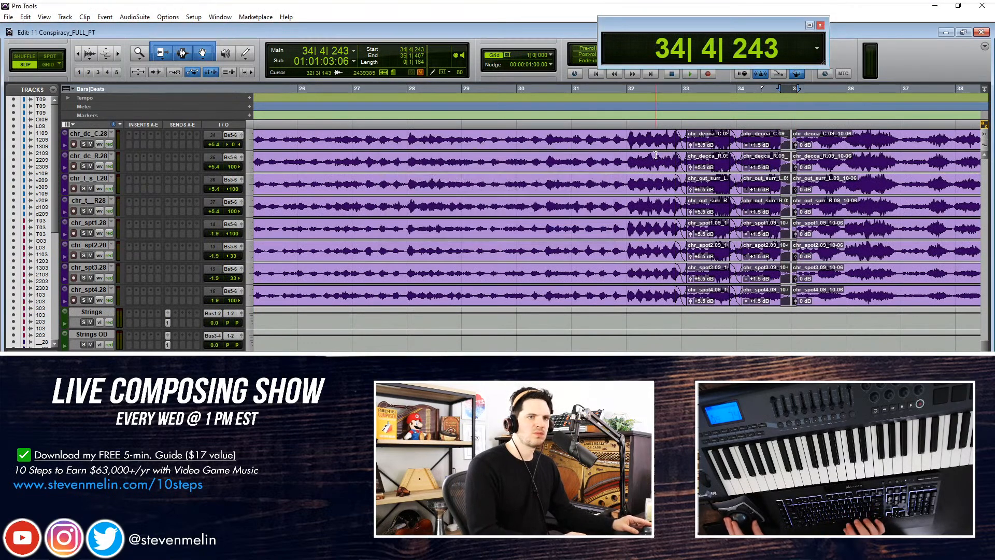
Play the choir from 32|1|250 and crossfade its clips on all tracks across the bar 35 split, from 34|4|606 to 35|1|235
click(630, 139)
key(space)
key(ctrl+bracketright)
key(ctrl+bracketright)
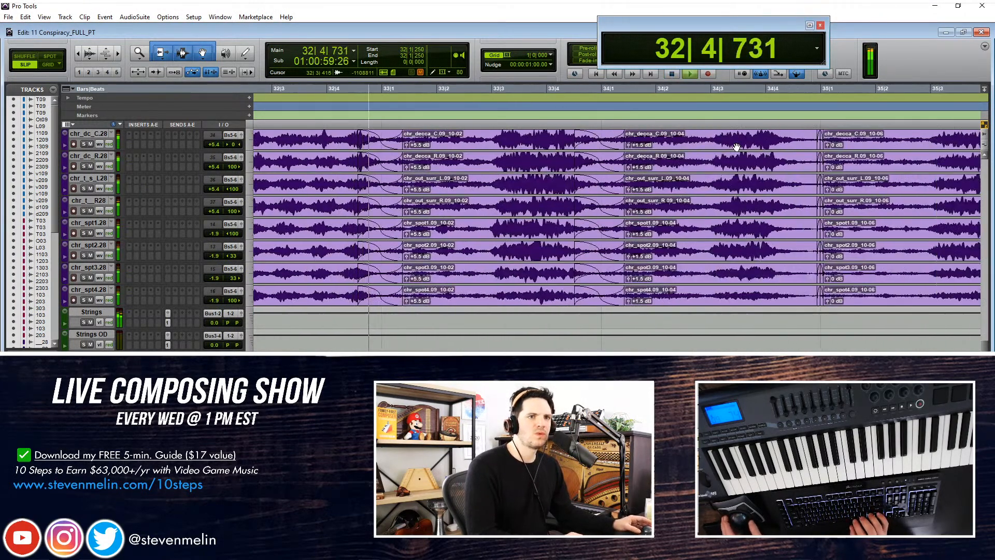
click(775, 140)
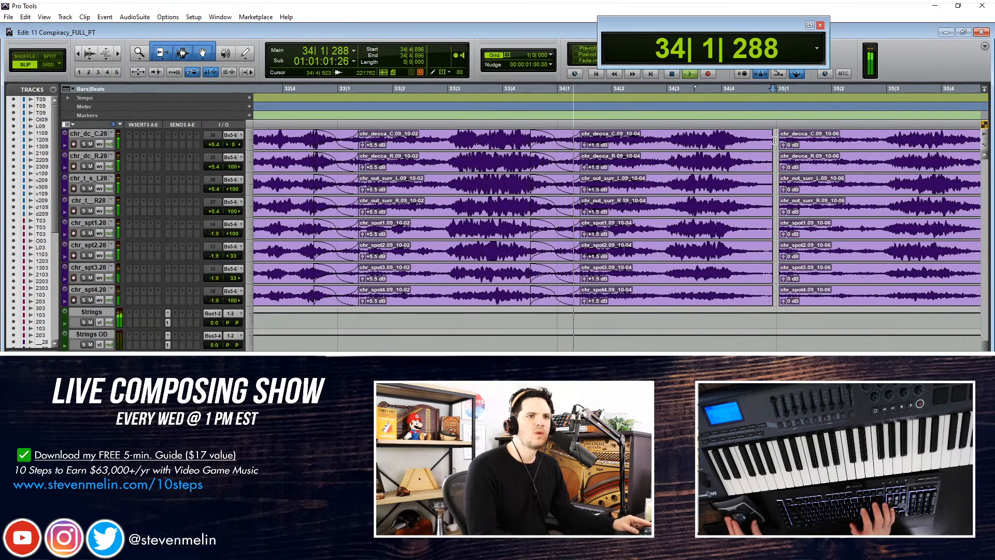
drag(757, 139, 793, 139)
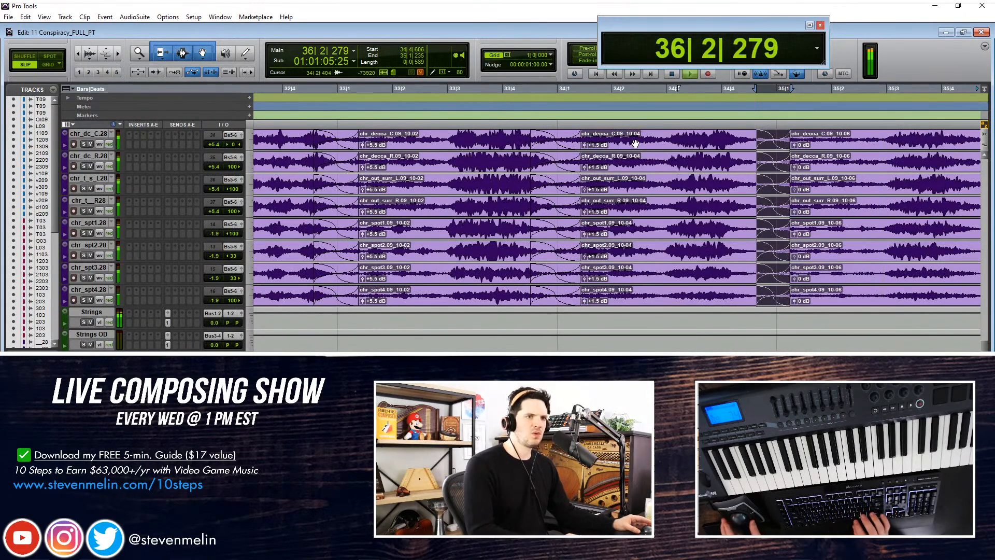
Play the mix from 28|1|631 and raise the Violin track volume to +4.8 dB
key(ctrl+bracketleft)
key(ctrl+bracketleft)
key(ctrl+bracketleft)
key(ctrl+bracketleft)
scroll(570, 197, down, 10)
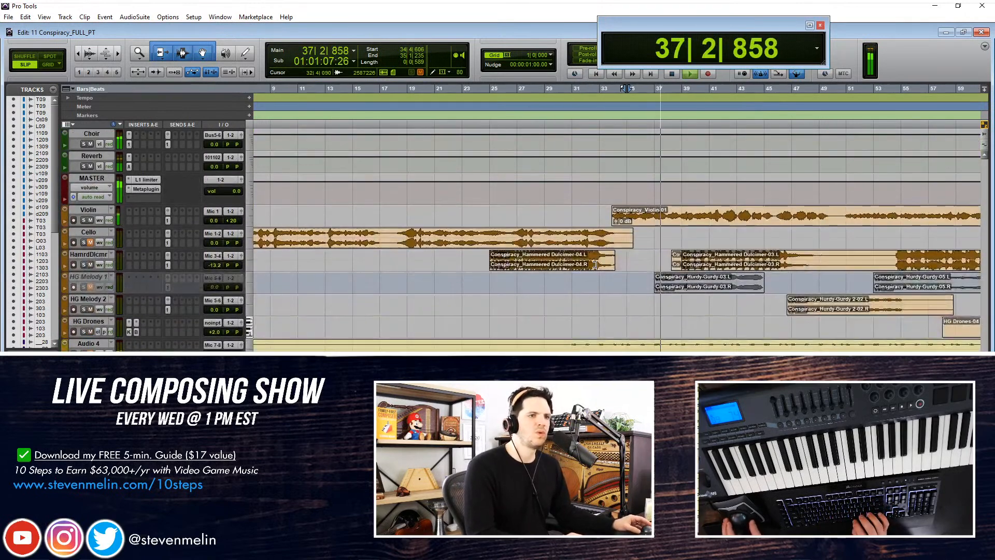
key(space)
click(511, 200)
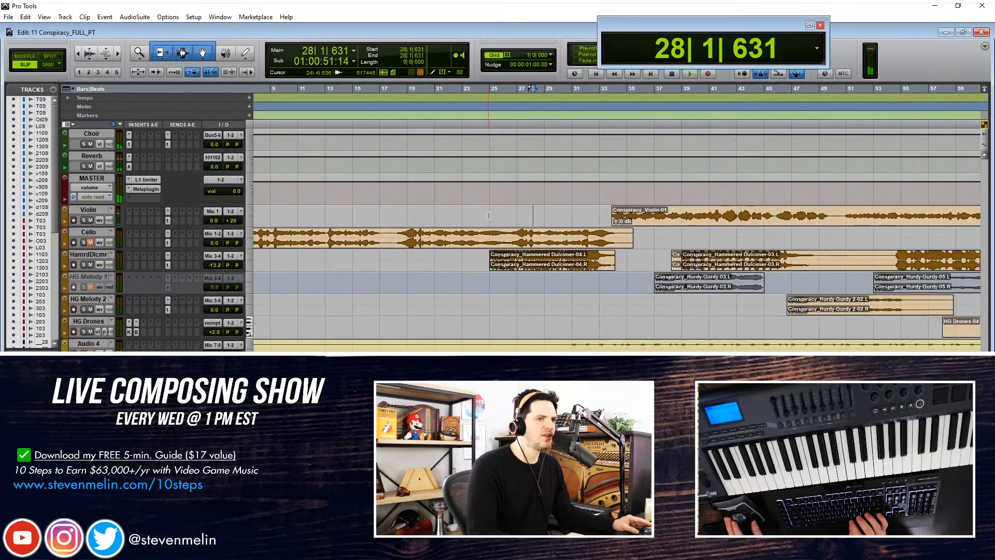
key(space)
key(ctrl+bracketright)
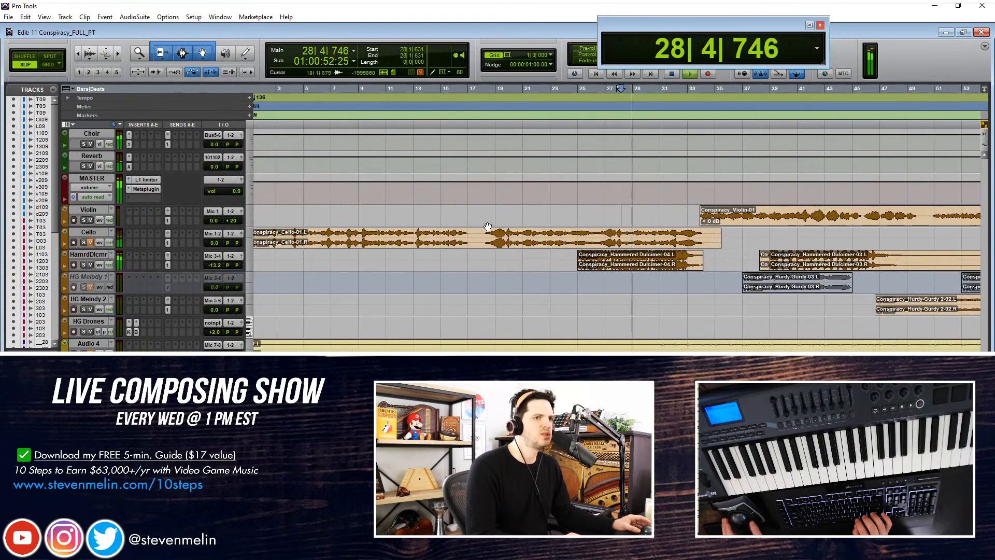
key(ctrl+bracketright)
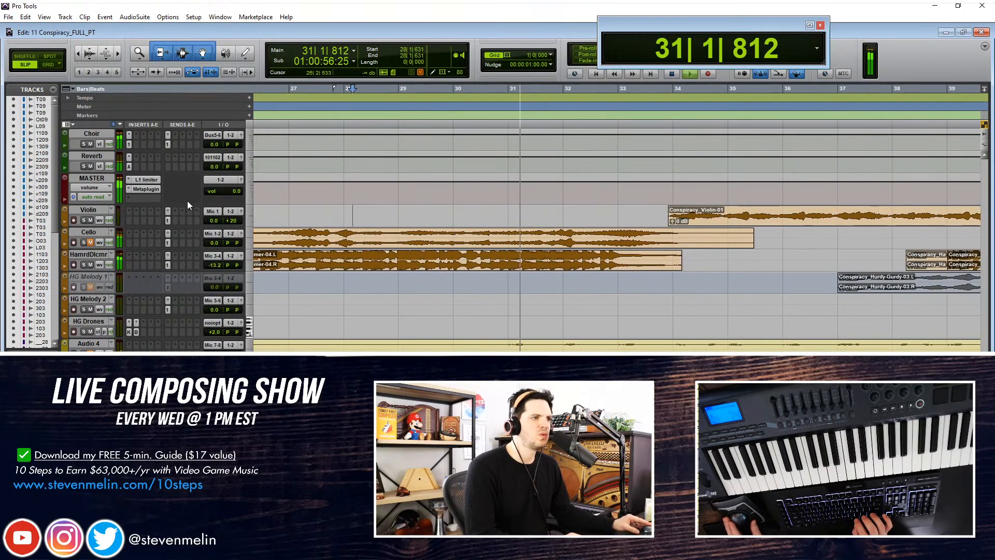
drag(216, 221, 216, 218)
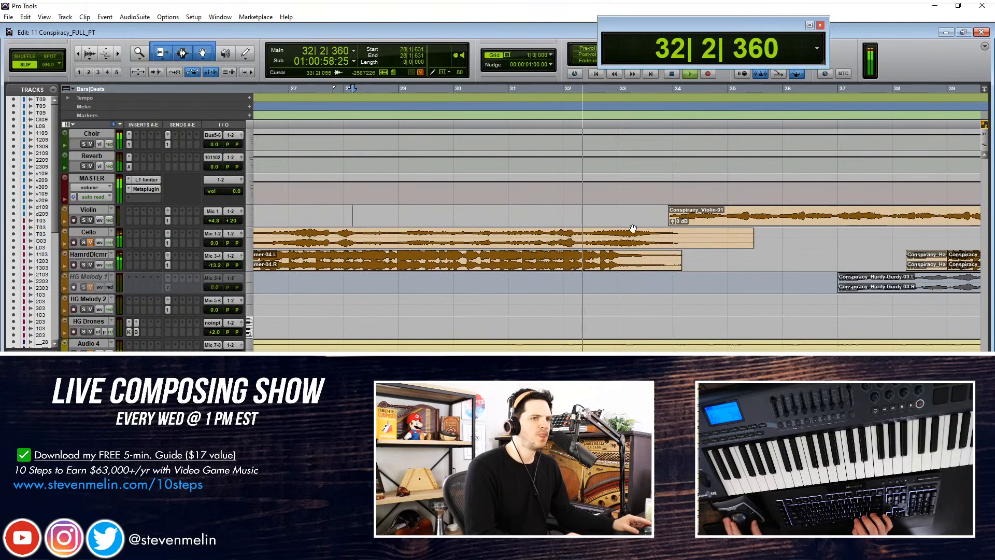
Move the Conspiracy_Violin-01 clip earlier so it starts at 32|4|824 and listen to its new placement
drag(693, 221, 650, 207)
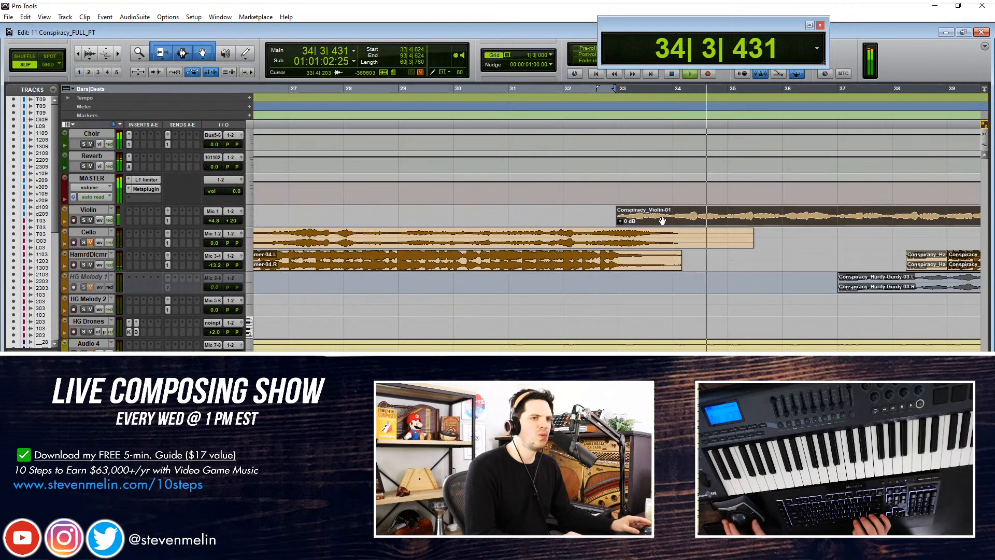
click(662, 219)
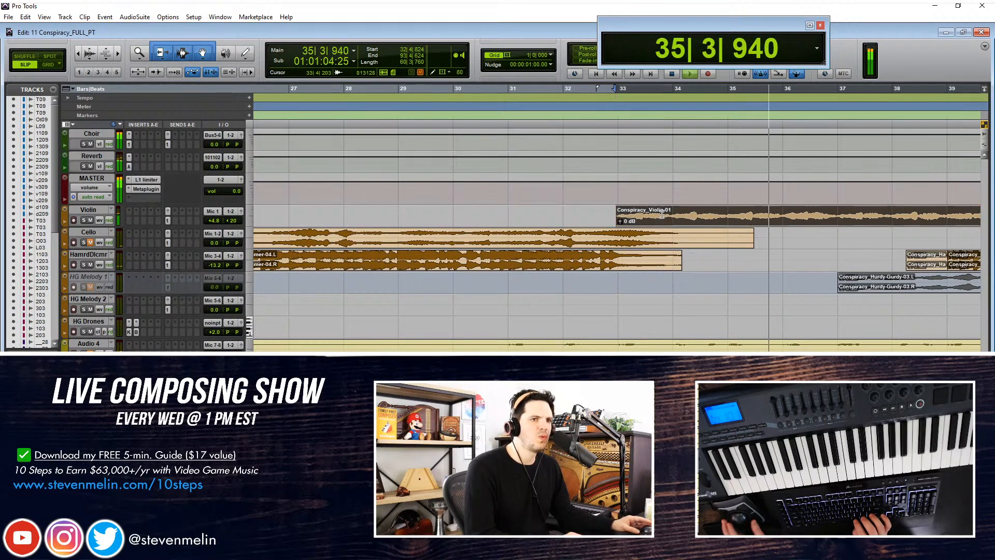
key(ctrl+bracketleft)
key(ctrl+bracketleft)
key(ctrl+bracketleft)
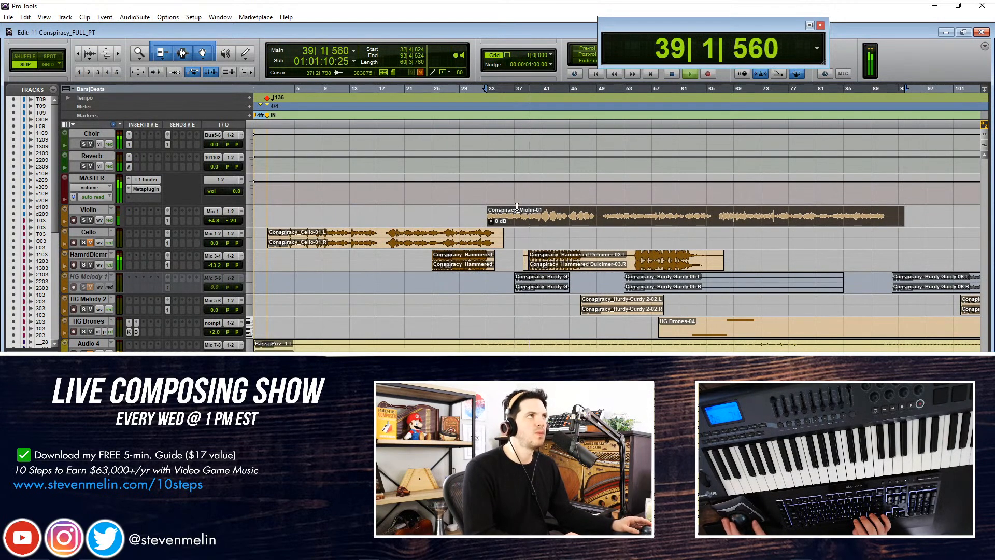
key(ctrl+bracketright)
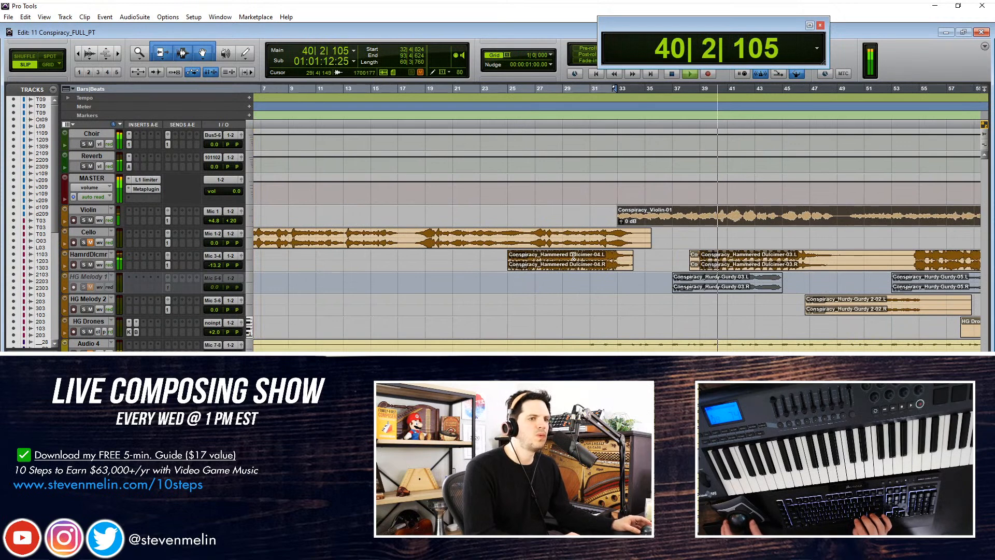
scroll(574, 255, right, 2)
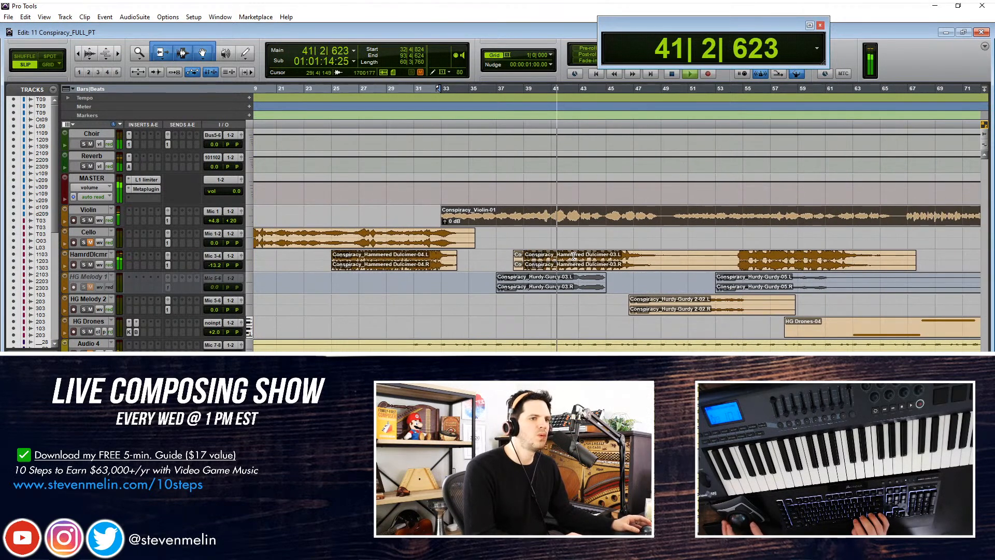
Play the mix from 37|3|418 to check the second Hammered Dulcimer entrance
key(space)
click(522, 233)
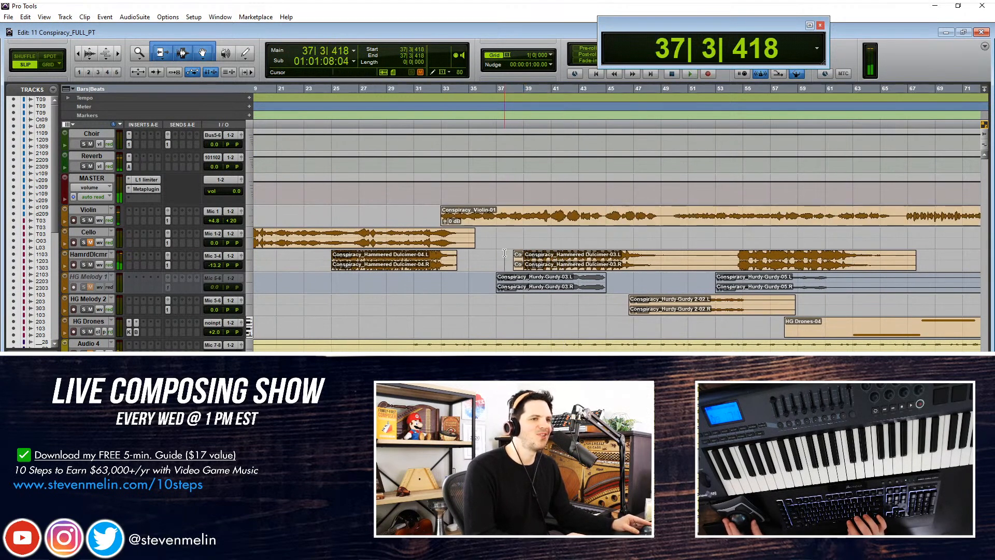
key(space)
key(ctrl+bracketright)
key(ctrl+bracketright)
key(ctrl+bracketleft)
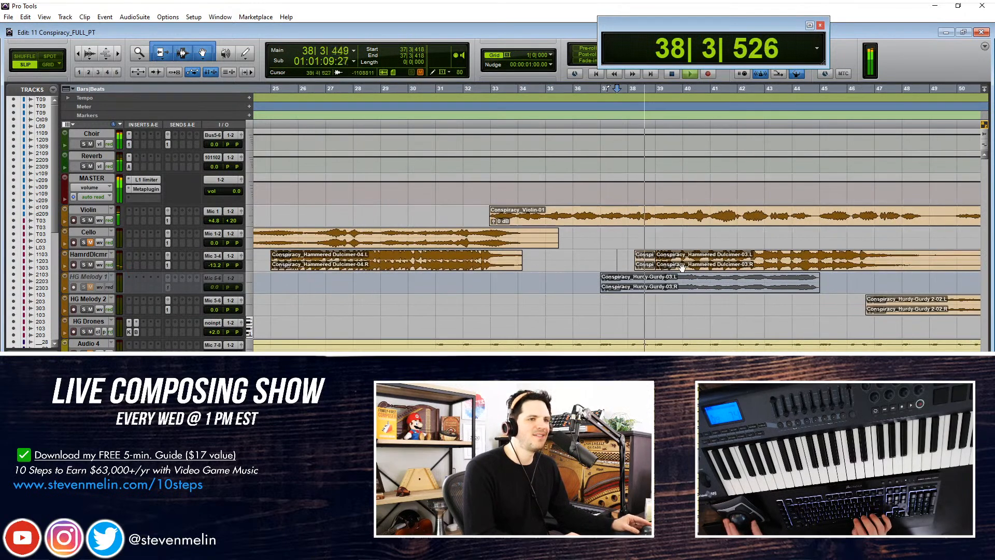
Delete the short Hammered Dulcimer clip at 38|2|004 and move the following dulcimer clip to start at 41|1|000 in Grid mode
click(742, 267)
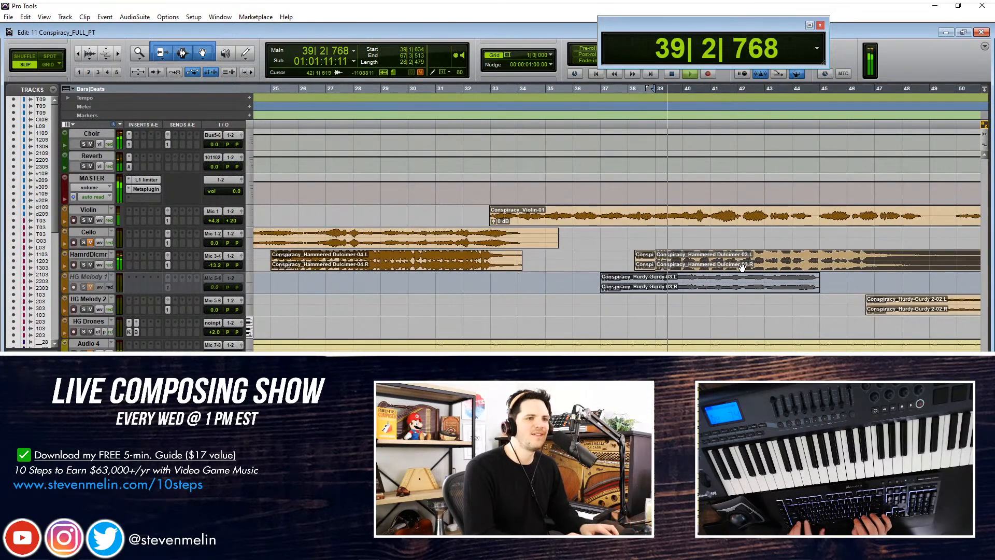
click(646, 268)
key(Delete)
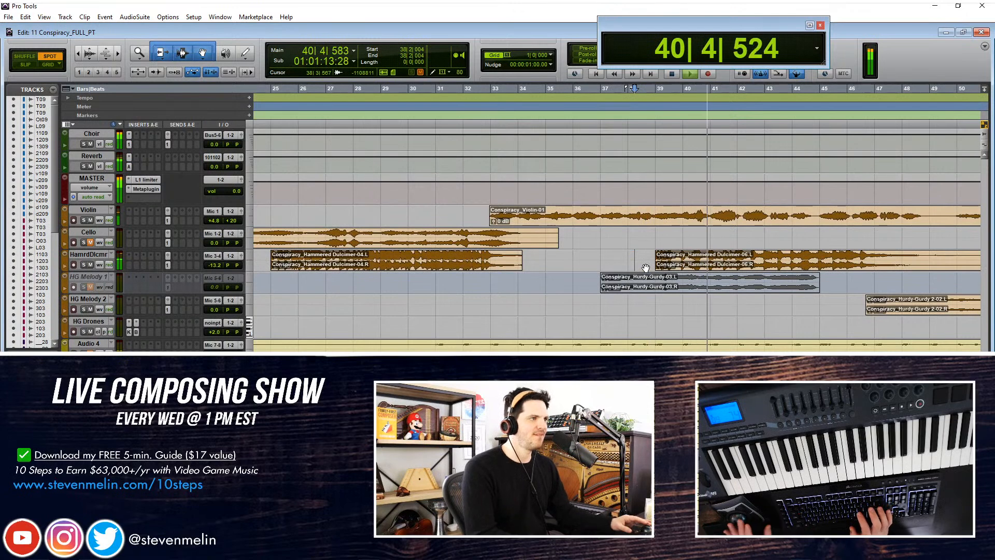
click(737, 266)
drag(737, 265, 791, 265)
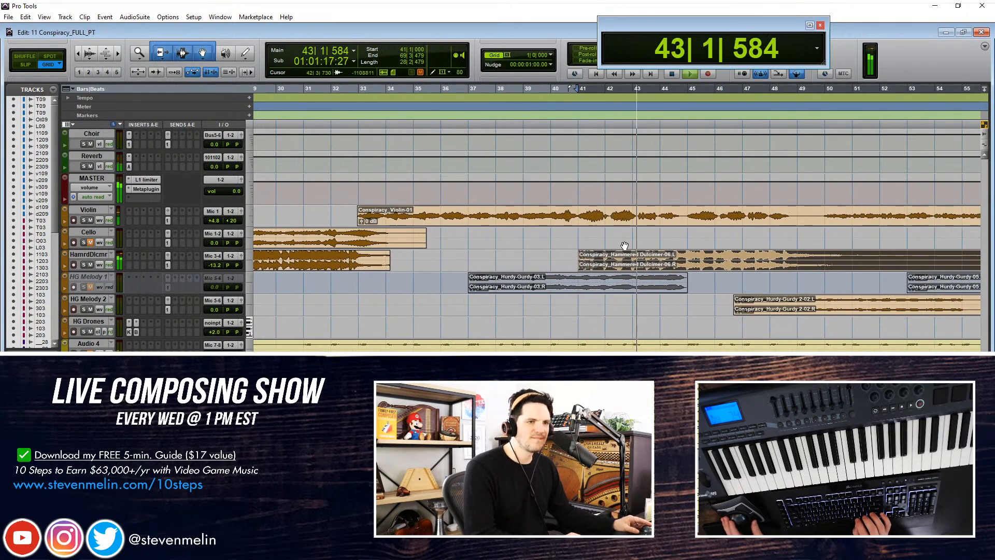
Extend the start of the Hammered Dulcimer clip at bar 41 slightly and shift it earlier to begin at 40|4|786
key(ctrl+])
key(ctrl+])
key(ctrl+])
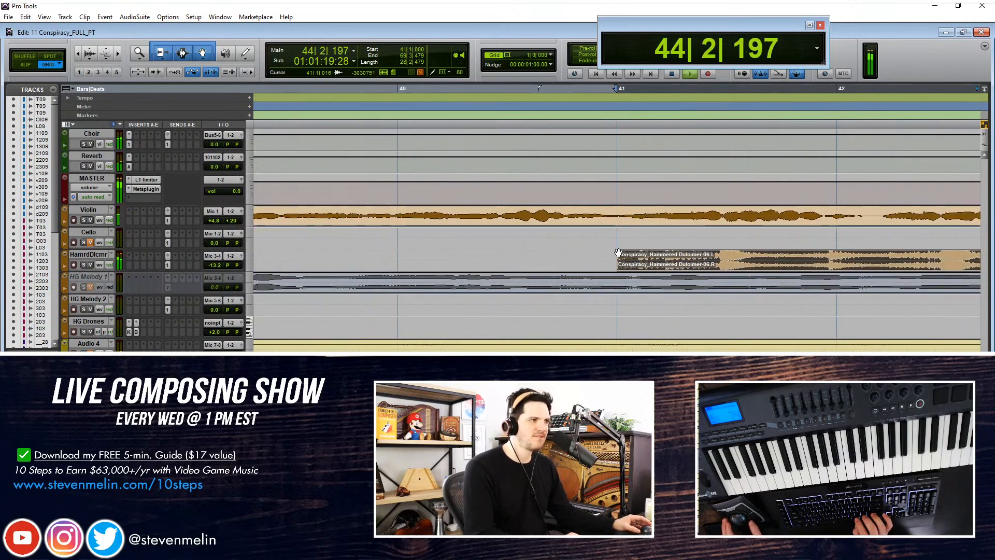
key(F3)
click(635, 269)
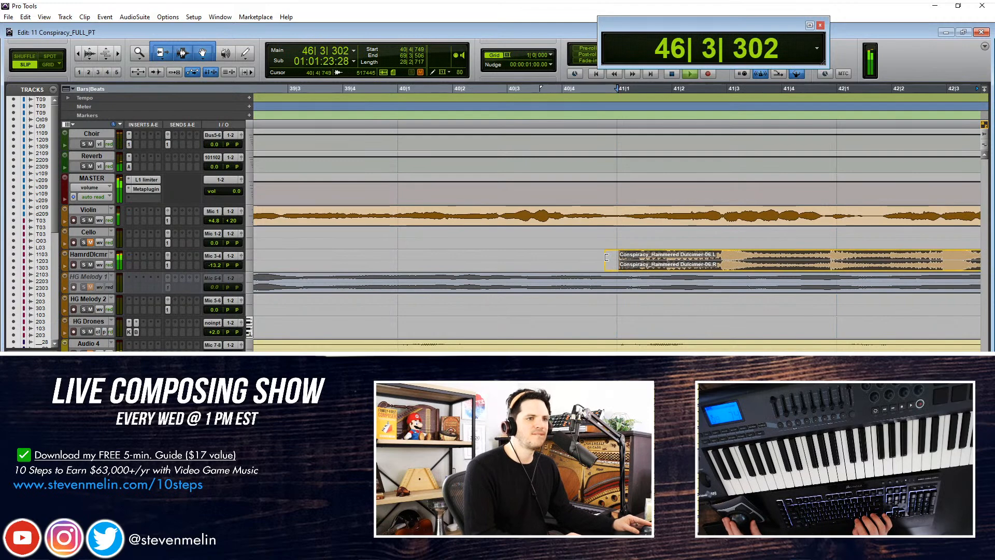
drag(636, 262, 622, 269)
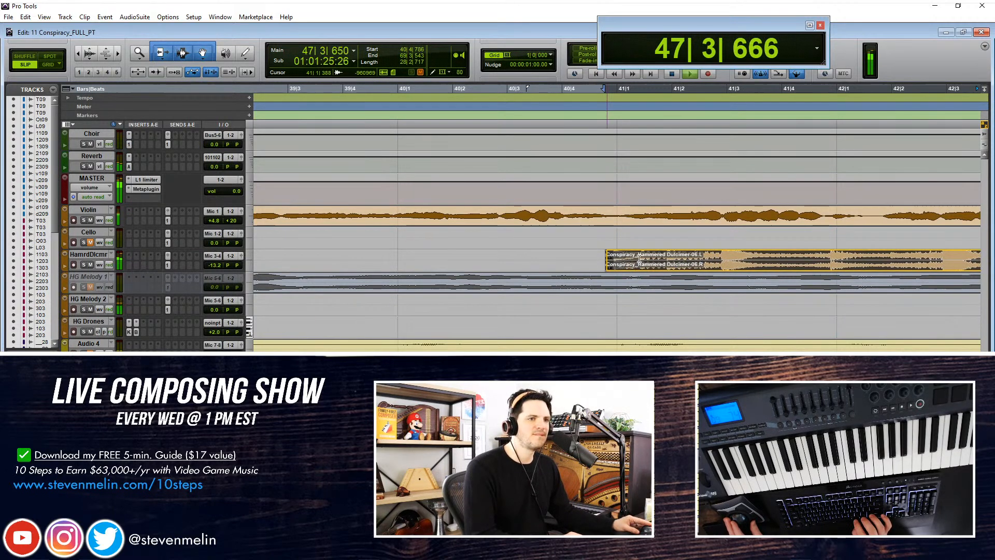
key(ctrl+[)
key(ctrl+[)
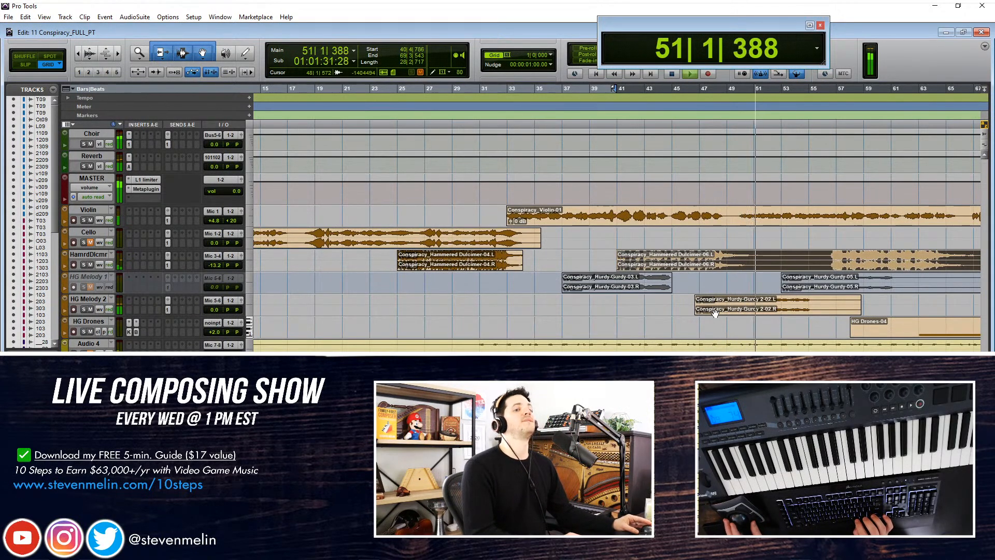
Play from 46|1|000 and move the Conspiracy_Hurdy-Gurdy 2-02 clip on the HG Melody 2 track to start at 49|1|000
click(688, 300)
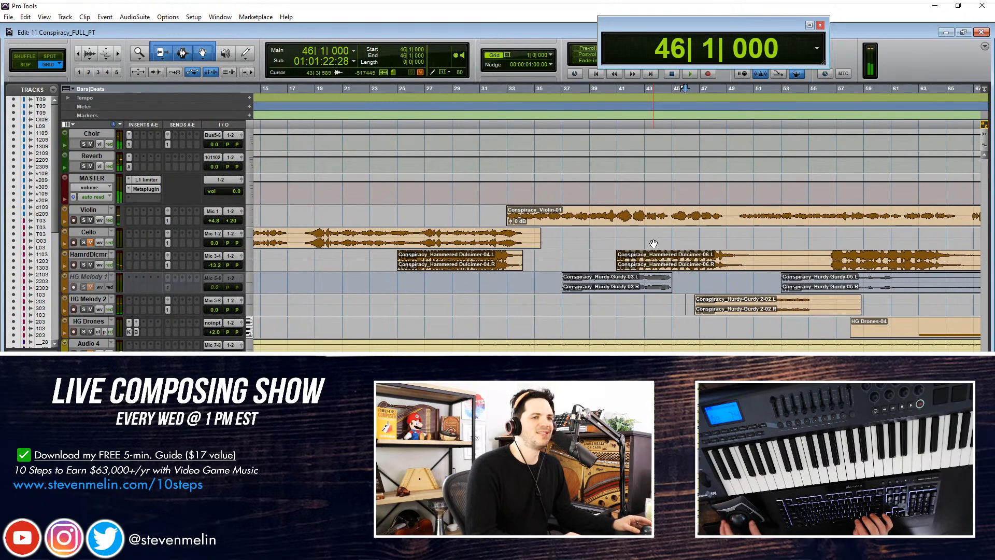
scroll(631, 277, left, 3)
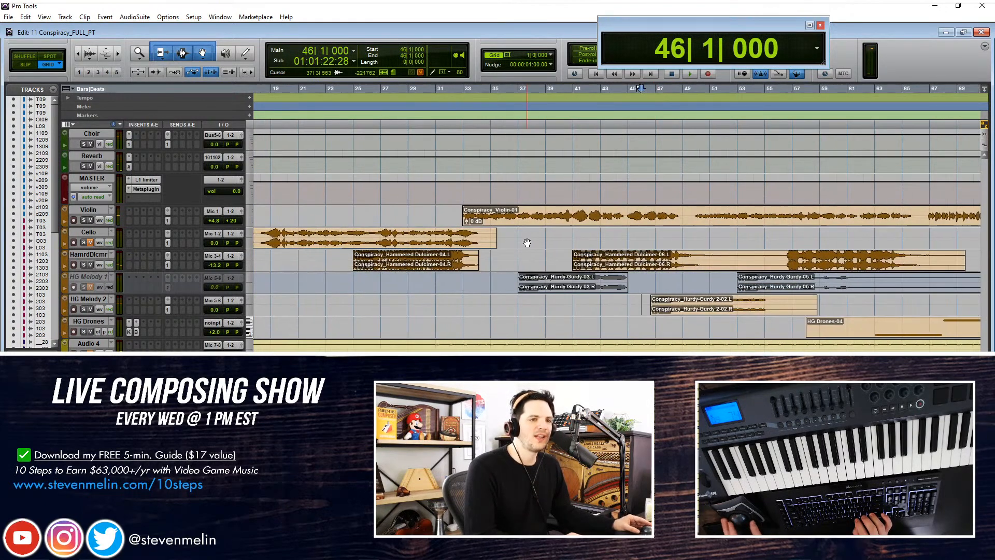
key(space)
key(ctrl+])
key(ctrl+])
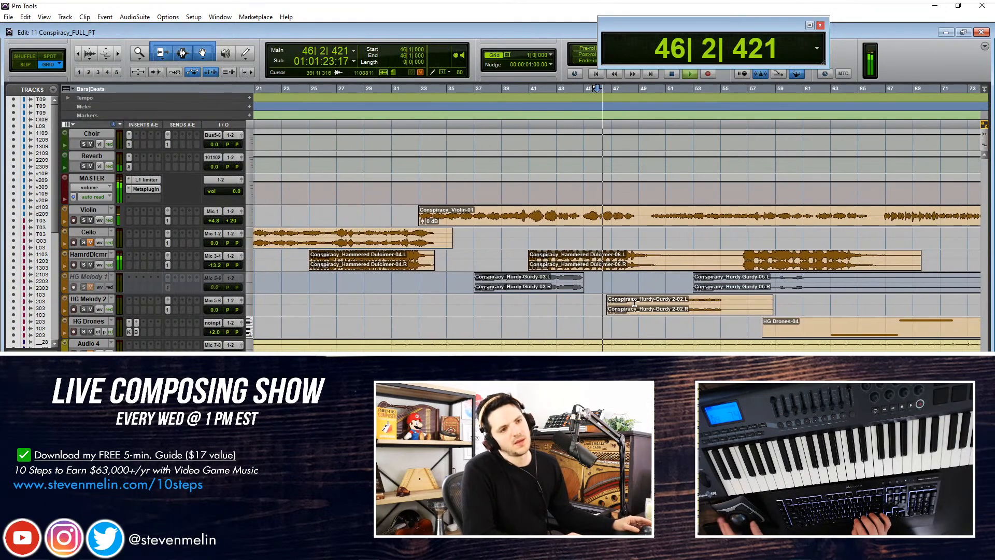
drag(684, 309, 845, 310)
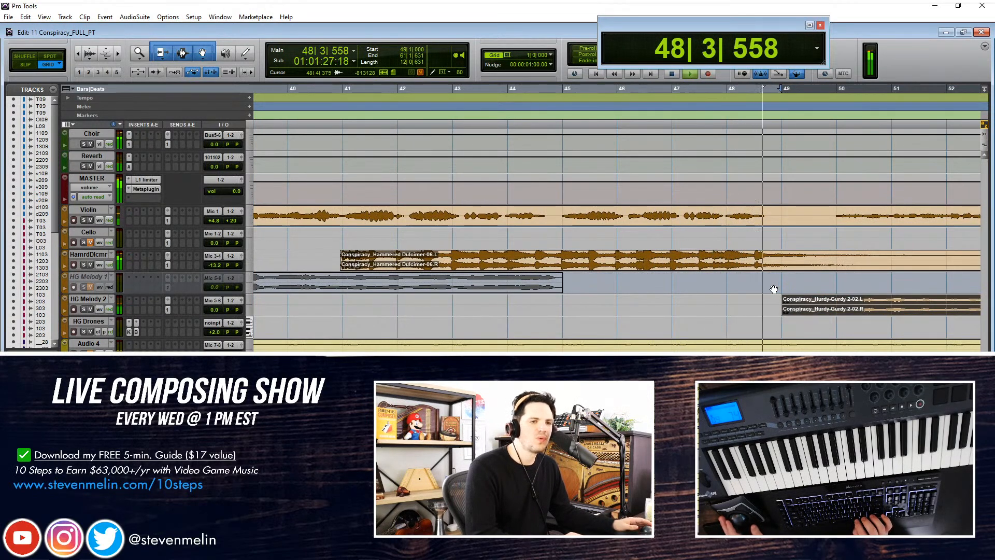
Shift the Hurdy-Gurdy 2-02 clip slightly earlier in Slip mode so it starts at 48|4|729
key(ctrl+])
key(ctrl+])
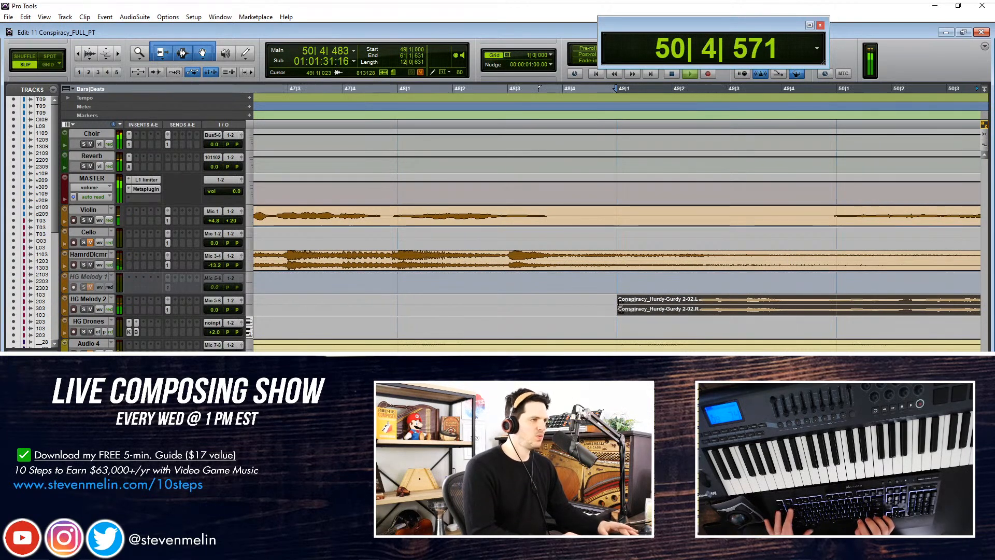
shift+click(678, 300)
drag(656, 309, 643, 310)
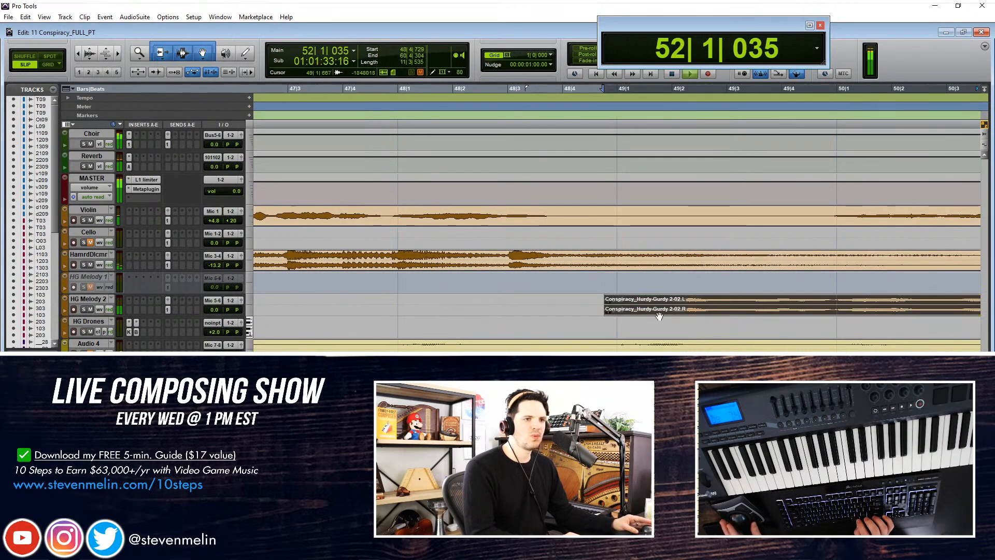
key(ctrl+bracketleft)
key(ctrl+bracketleft)
key(ctrl+bracketleft)
key(ctrl+bracketleft)
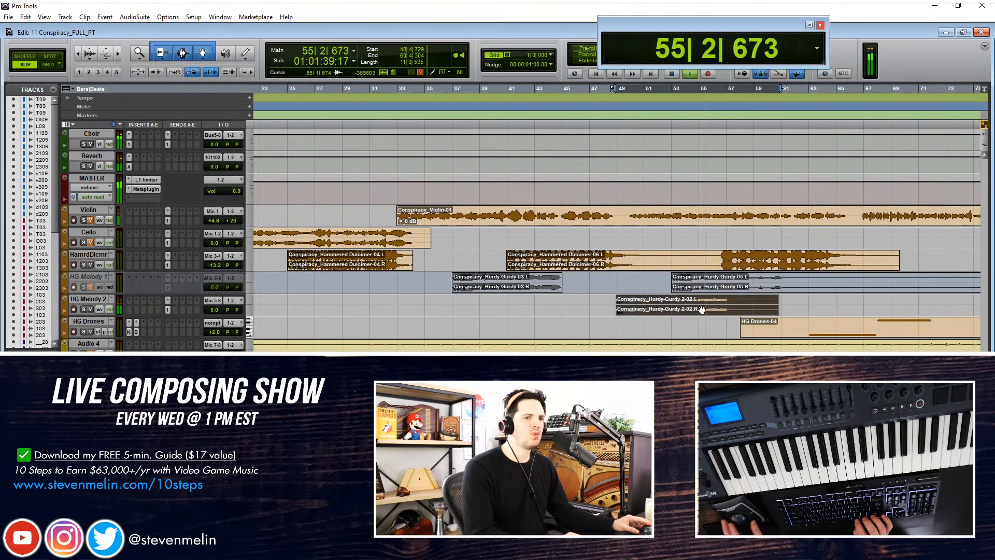
Remove the tail of the Hurdy-Gurdy 2-02 clip from 57|2|883 onward
key(ctrl+bracketright)
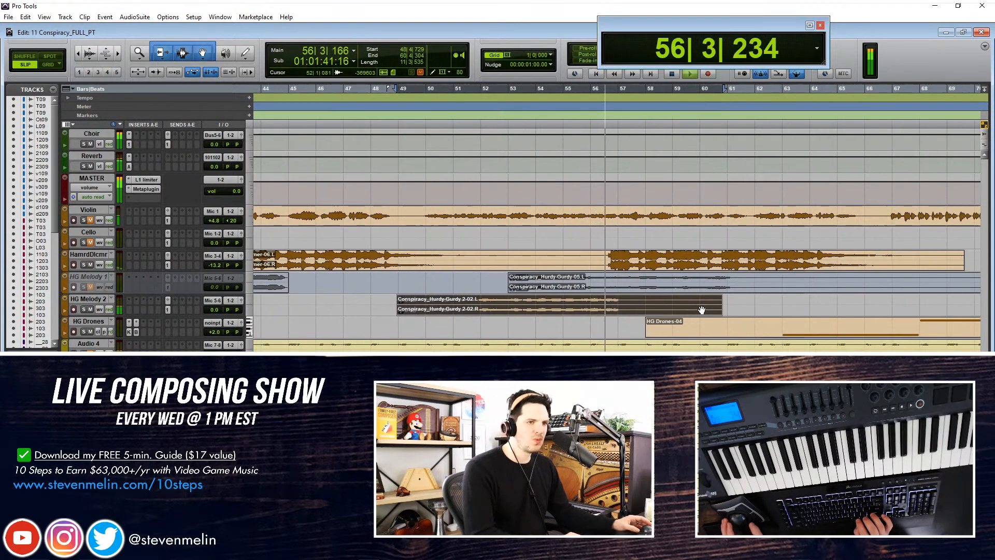
scroll(681, 302, down, 3)
scroll(653, 268, up, 2)
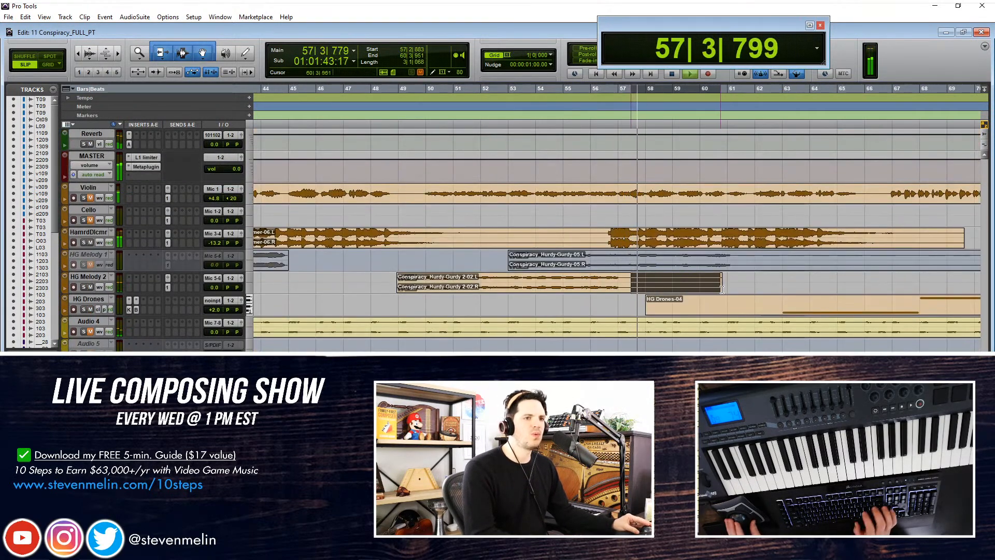
key(ctrl+bracketleft)
key(ctrl+bracketleft)
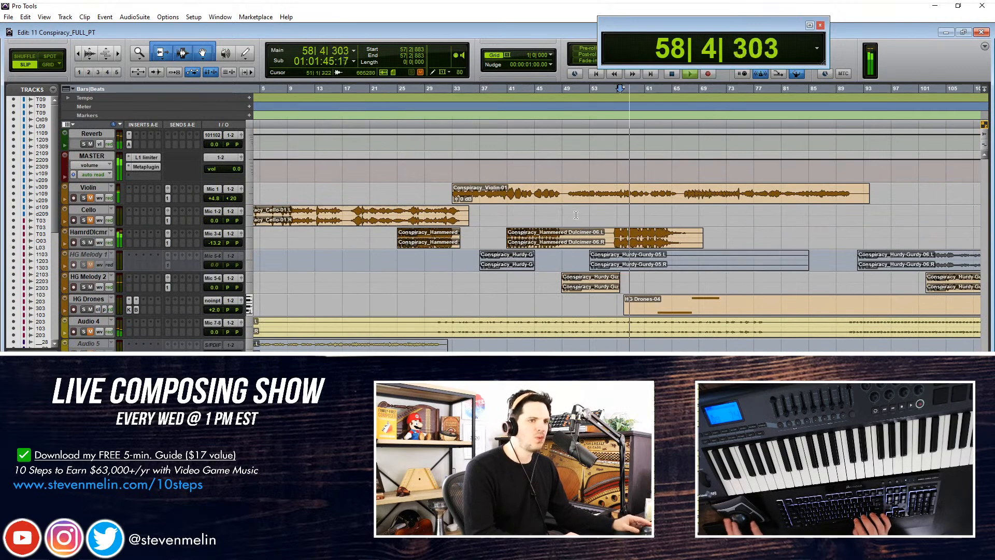
Split the Hammered Dulcimer clip just before the loud passage in bar 56 and set the playback start to 56|1|461
key(ctrl+bracketright)
key(ctrl+bracketright)
click(593, 231)
drag(621, 242, 698, 242)
click(581, 233)
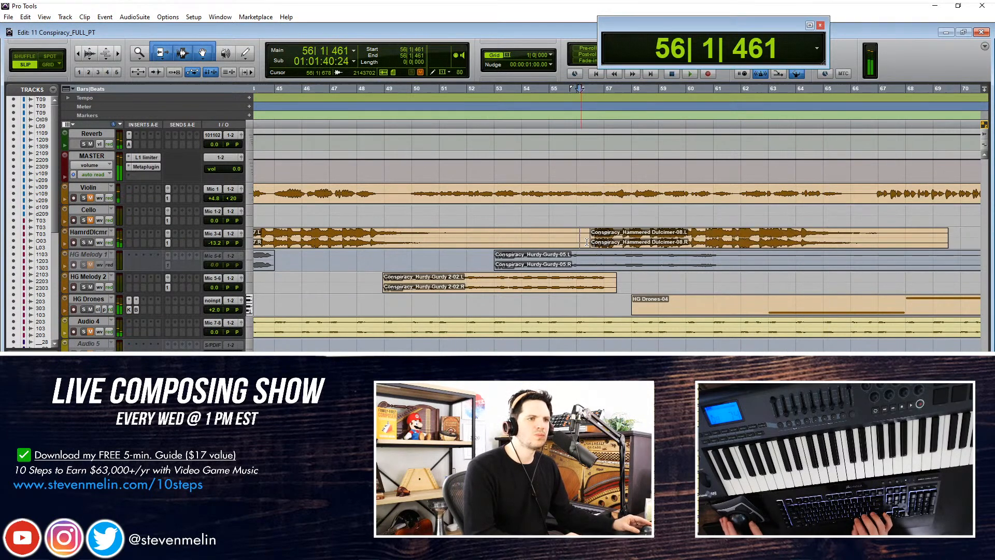
Move the Hammered Dulcimer-08 clip later so it starts at about 56|4|870
key(ctrl+bracketright)
key(ctrl+bracketright)
drag(643, 245, 674, 237)
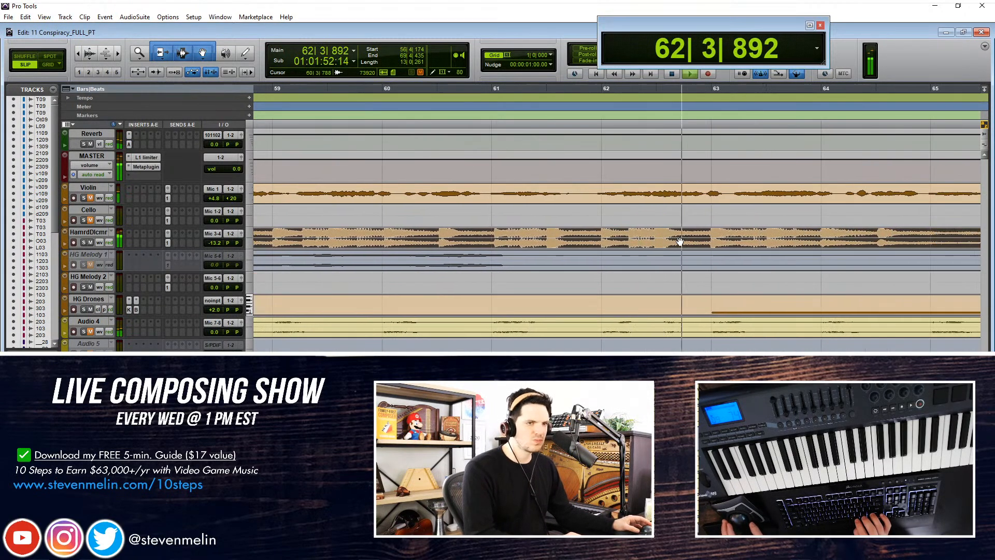
scroll(524, 230, left, 5)
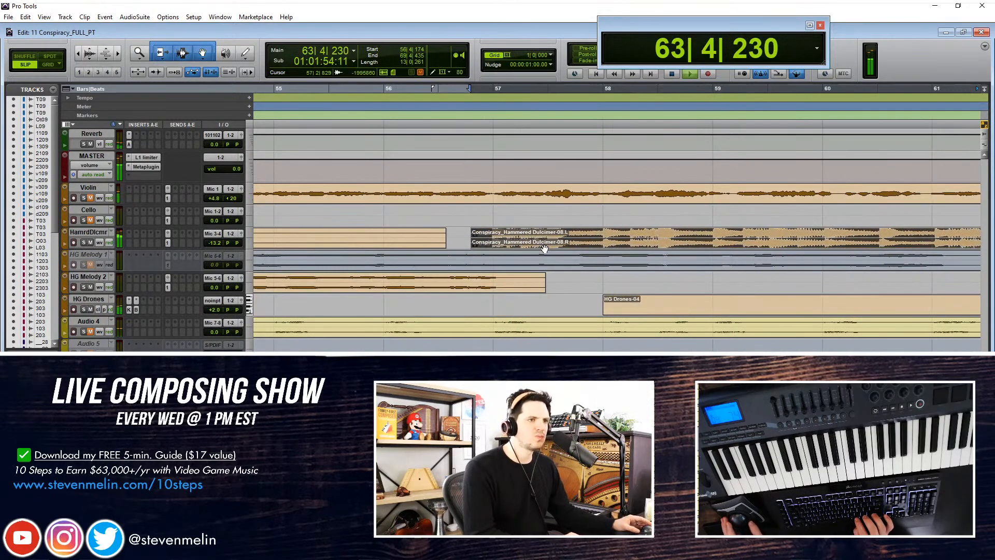
scroll(540, 240, up, 2)
click(654, 241)
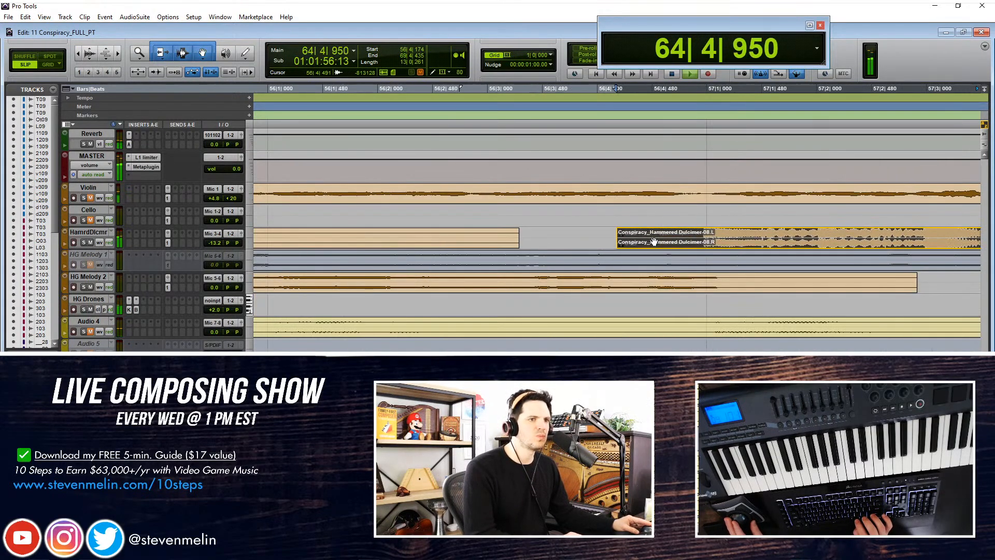
drag(656, 239, 696, 243)
key(Delete)
Shorten the Hammered Dulcimer-07 clip's tail to end in bar 51 and fade it out from 49|3|034
click(600, 237)
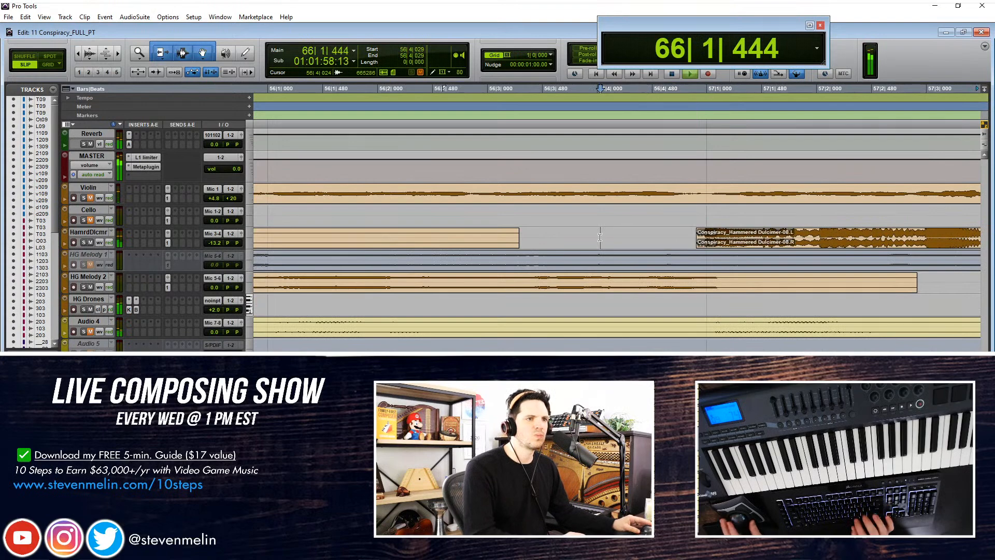
scroll(599, 236, down, 3)
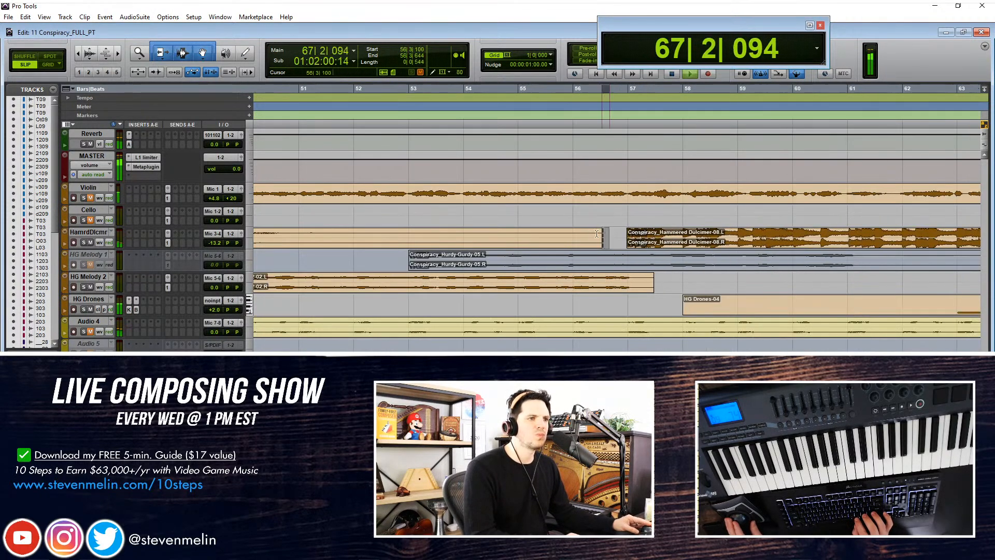
scroll(610, 235, down, 4)
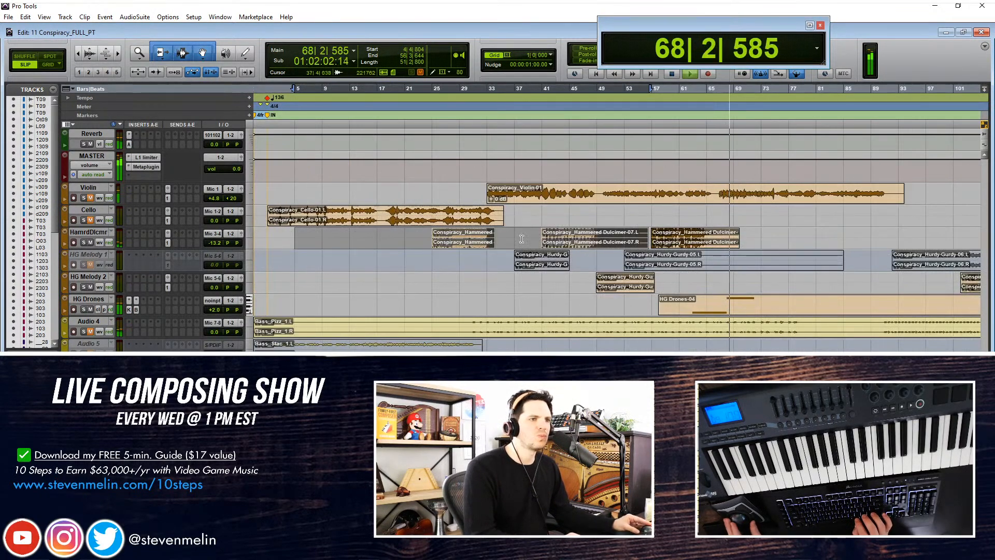
click(526, 238)
scroll(565, 236, up, 2)
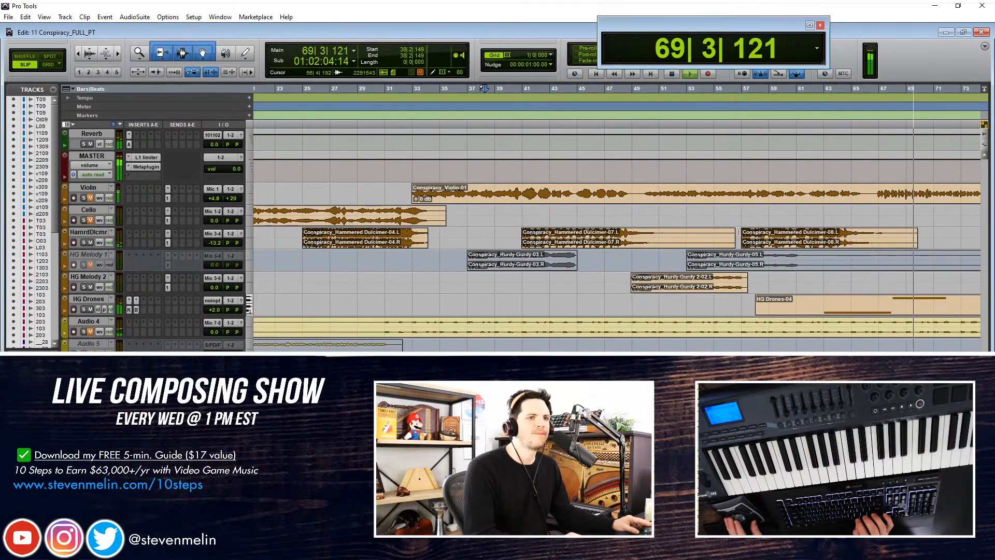
key(Delete)
drag(738, 232, 639, 234)
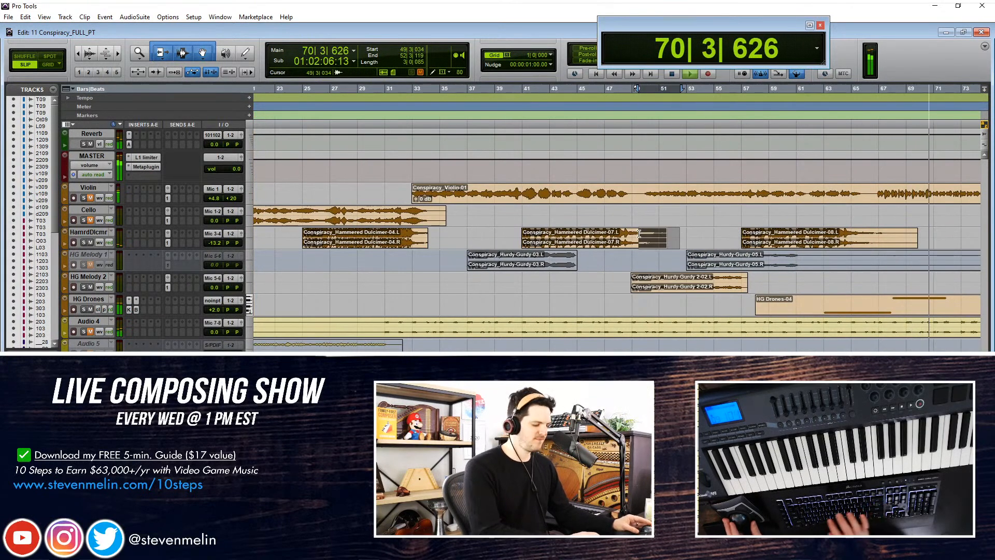
scroll(623, 223, down, 1)
key(space)
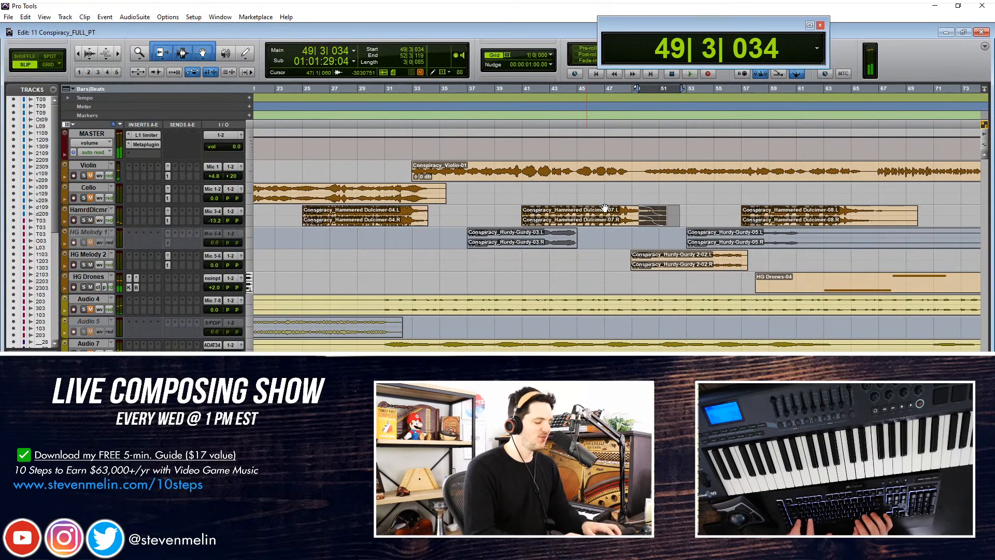
Play from 39|2|661 and shift the Hammered Dulcimer-07 clip slightly later to start at 40|4|831
click(501, 206)
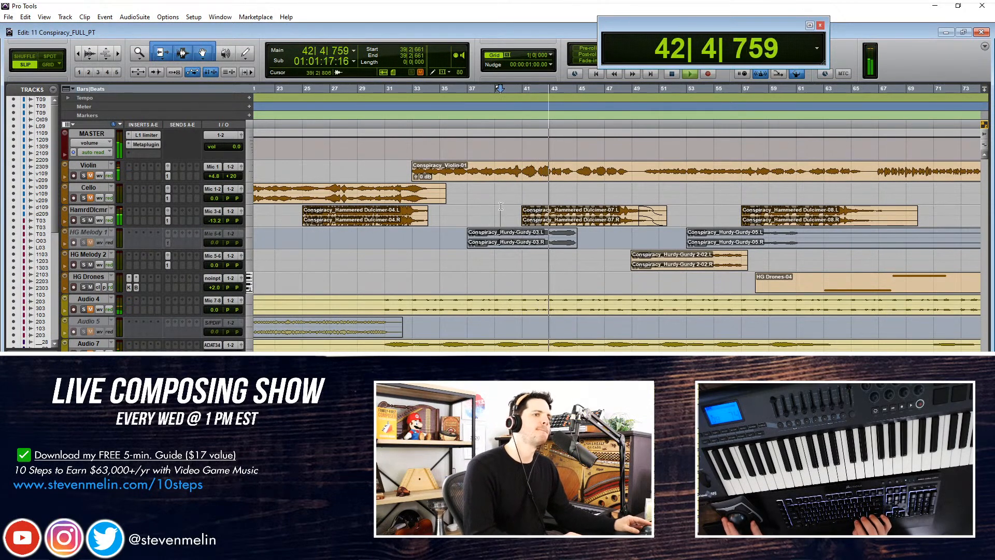
click(548, 221)
key(ctrl+])
key(ctrl+])
key(ctrl+])
key(ctrl+])
click(639, 216)
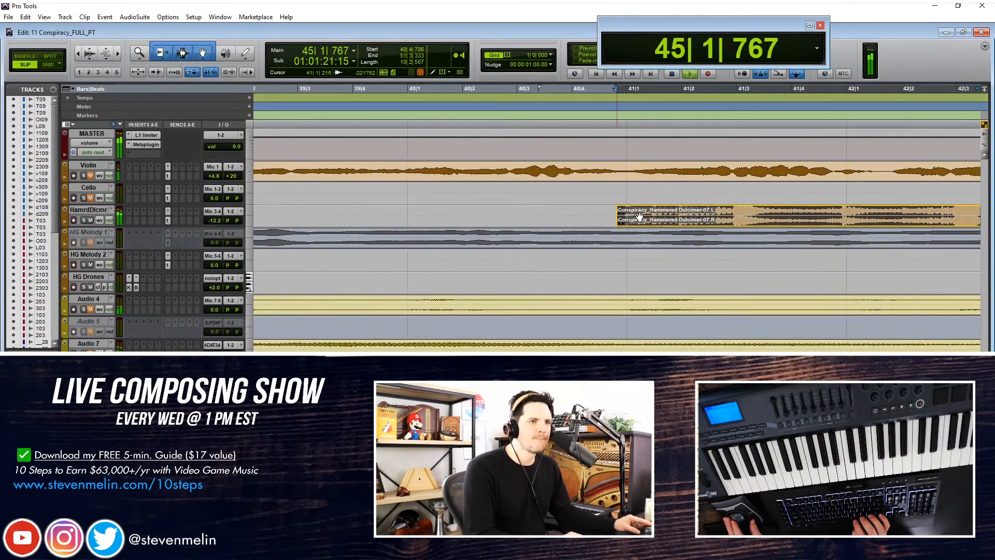
drag(641, 213, 642, 212)
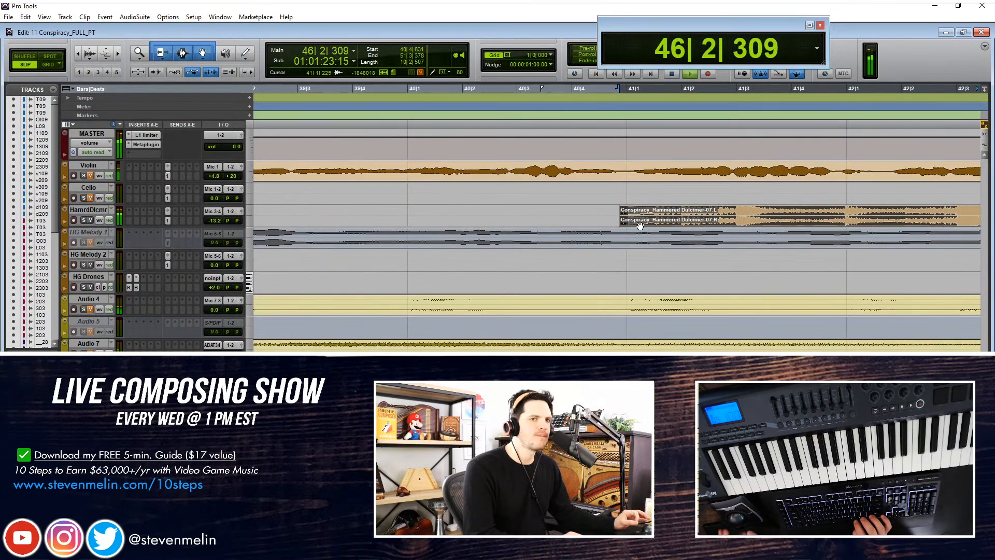
key(ctrl+[)
key(ctrl+[)
key(ctrl+[)
key(ctrl+[)
click(712, 236)
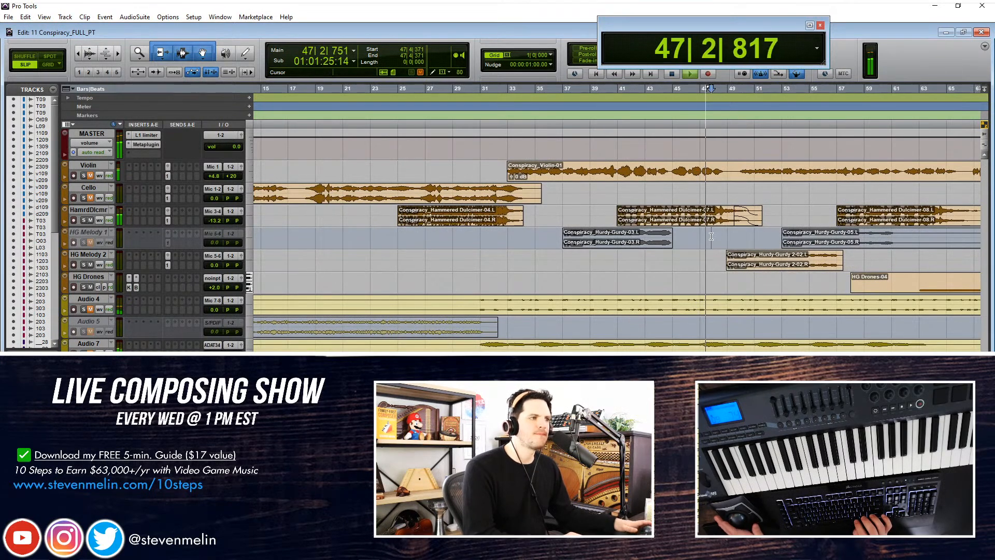
Unmute the Violin track and nudge its Violin-01 clip later to start at 32|4|824
click(90, 176)
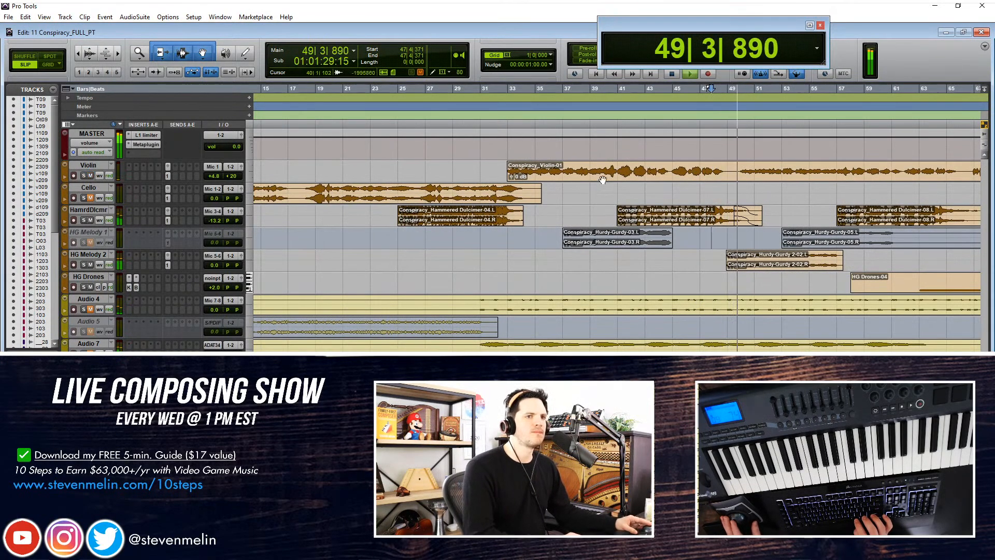
drag(710, 181, 704, 171)
key(ctrl+])
key(ctrl+])
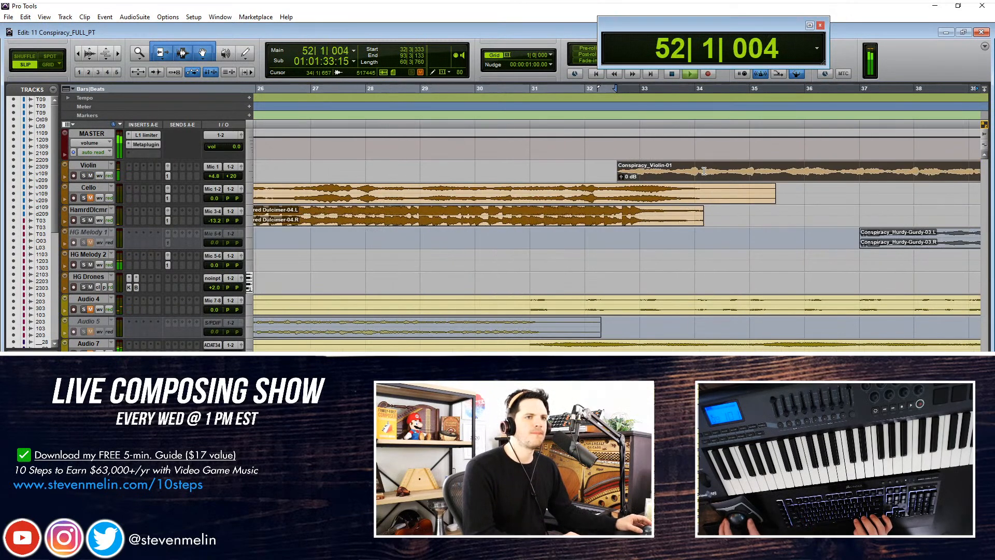
key(KP_Add)
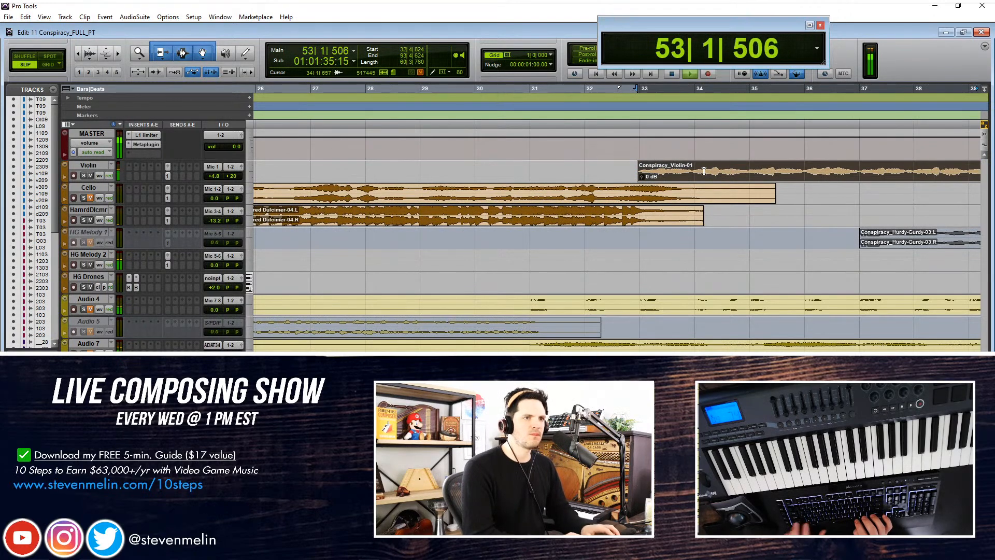
key(ctrl+[)
key(ctrl+[)
Split the violin clip at 49|4|869 and move its second part earlier to start at 48|4|883
key(space)
click(850, 171)
key(ctrl+])
key(ctrl+])
key(ctrl+])
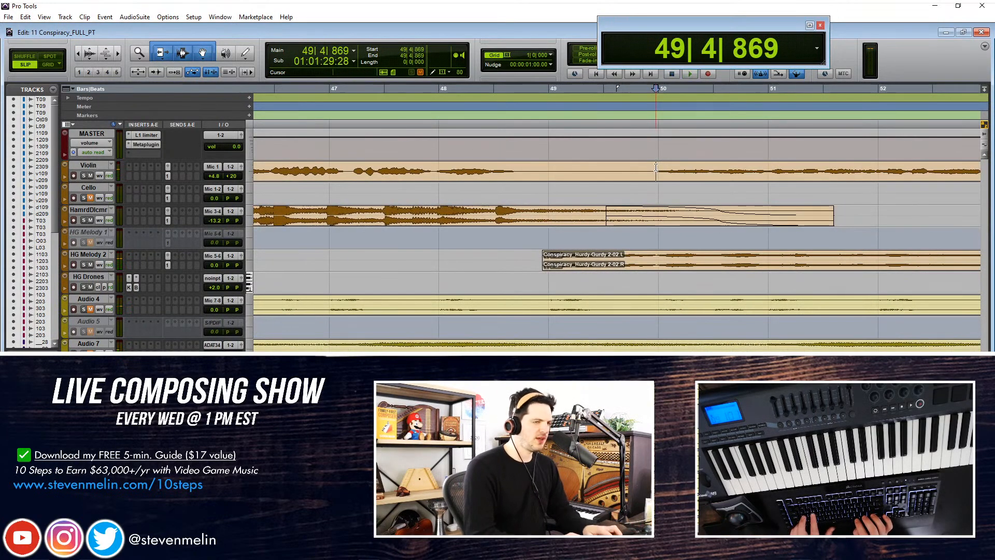
drag(657, 166, 451, 158)
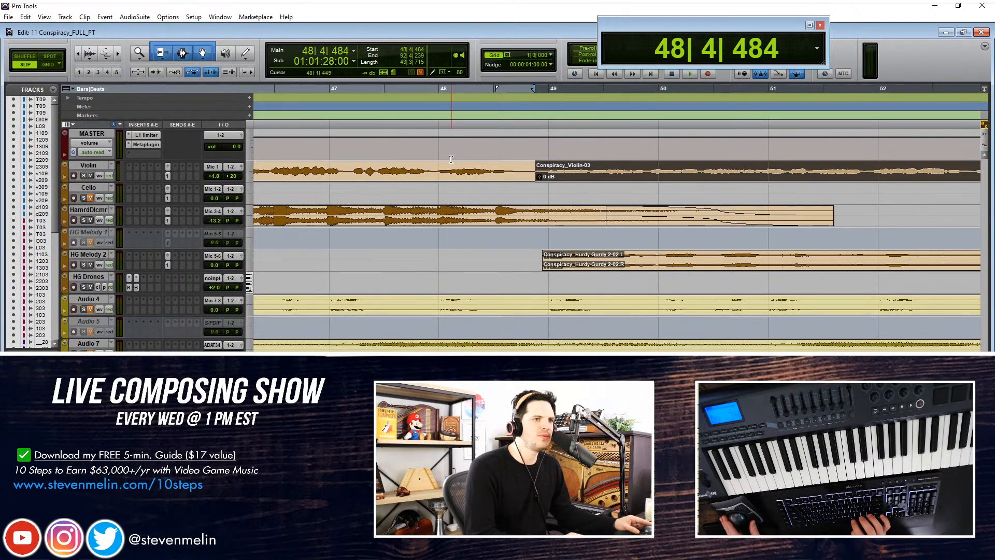
key(space)
drag(568, 176, 587, 172)
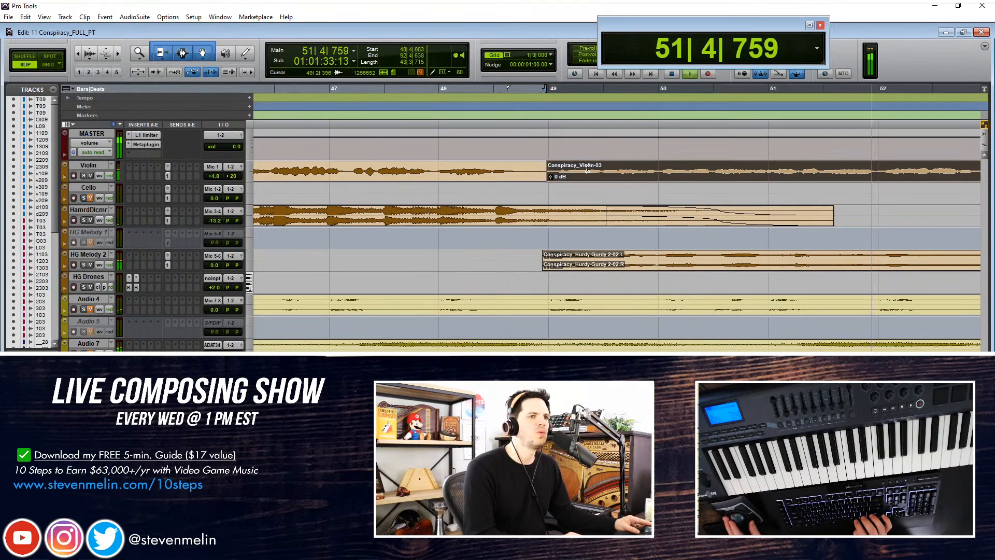
Lower the Violin track's send a to Bus 101-102 to about -10 dB during playback, and stop playback
click(173, 177)
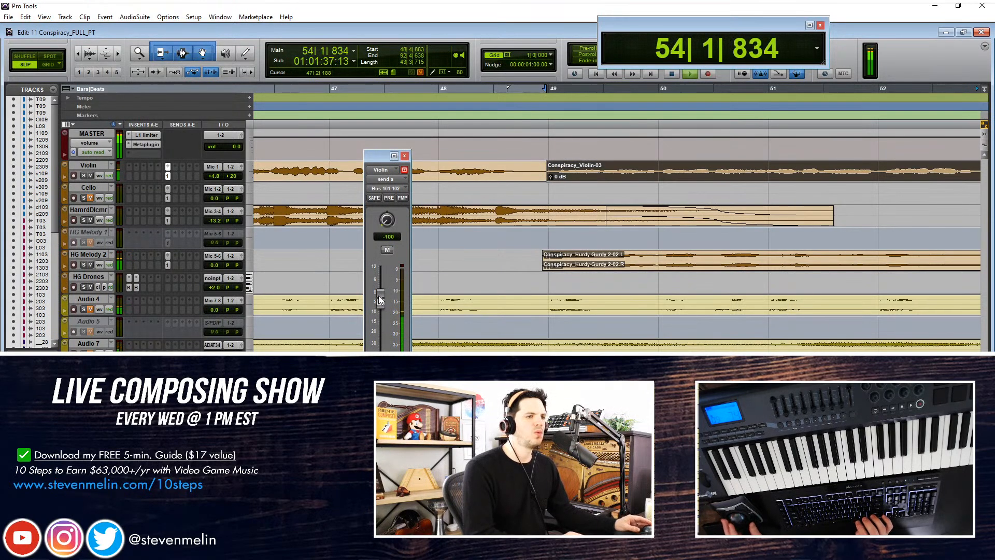
drag(378, 296, 381, 303)
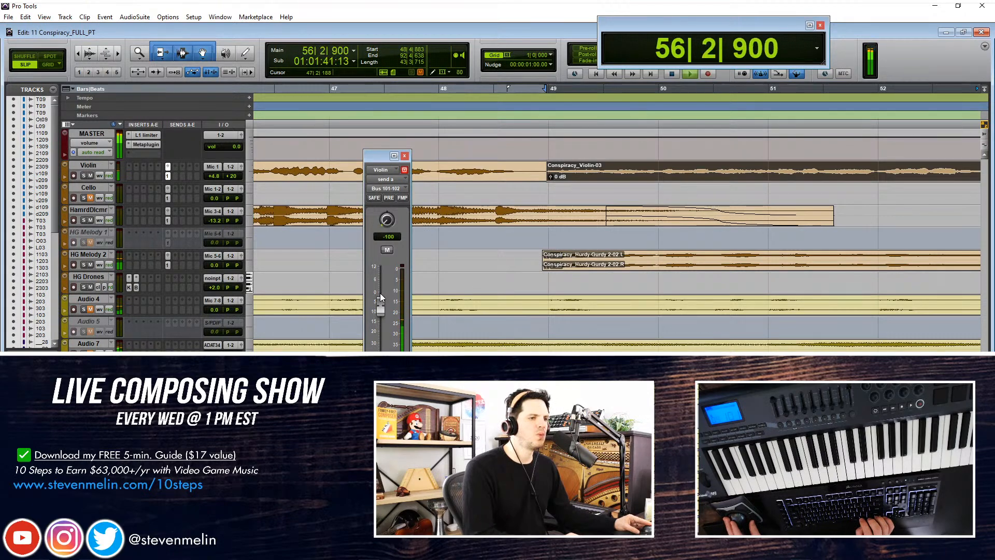
click(405, 157)
scroll(533, 193, down, 3)
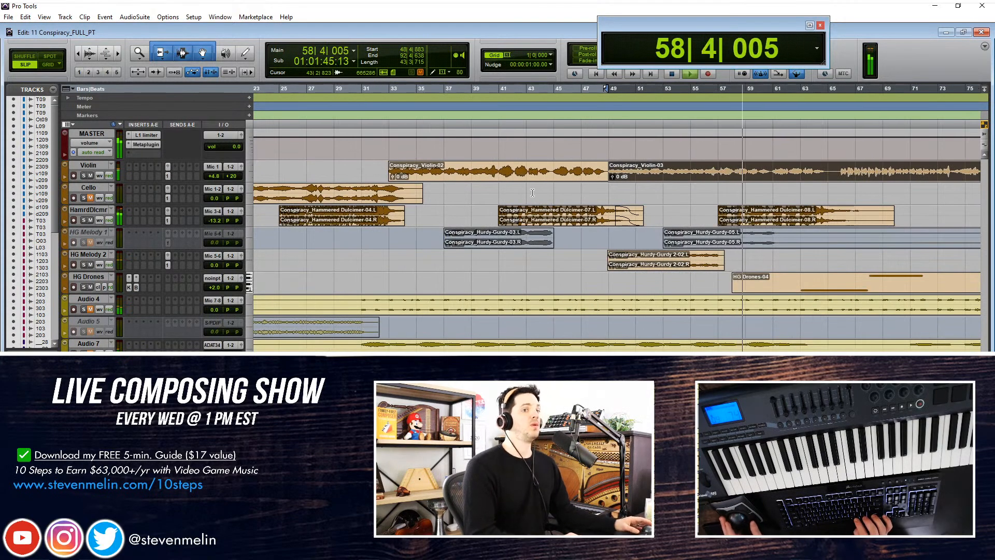
key(space)
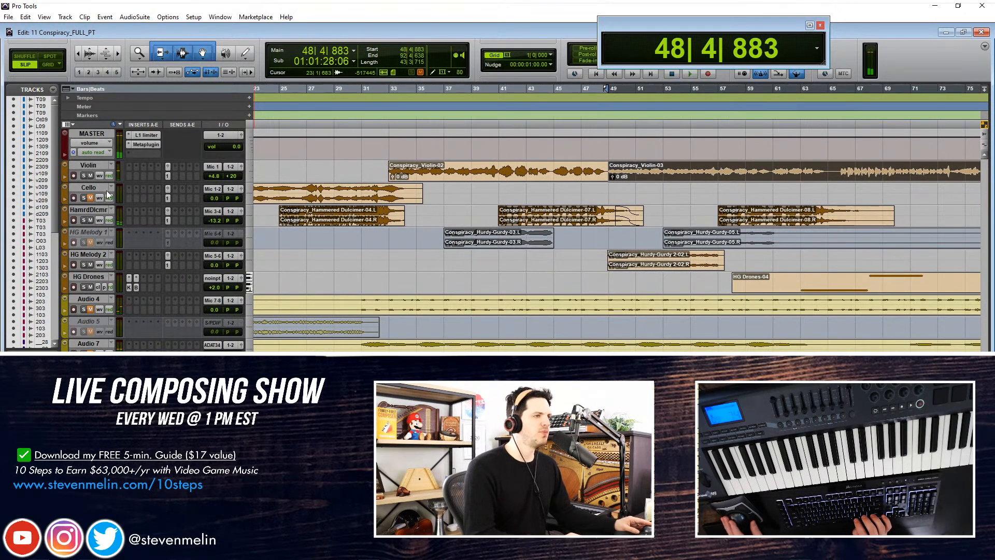
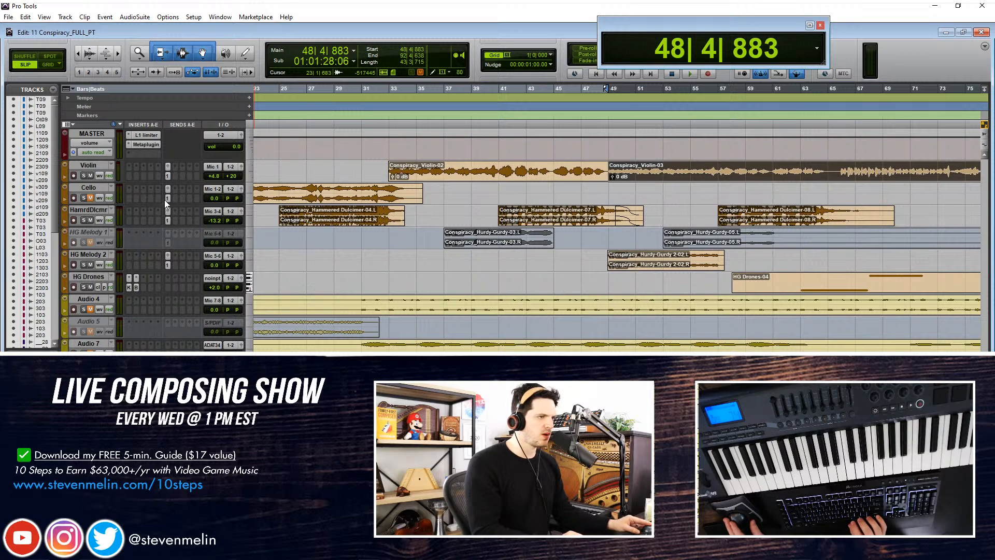
Check the send a settings of the HG Melody 2 track
click(168, 265)
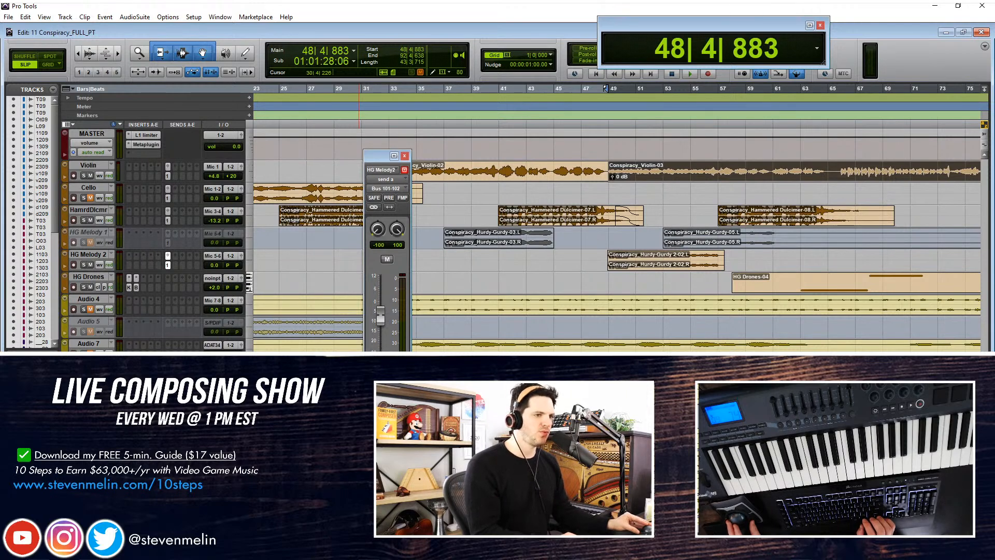
click(405, 157)
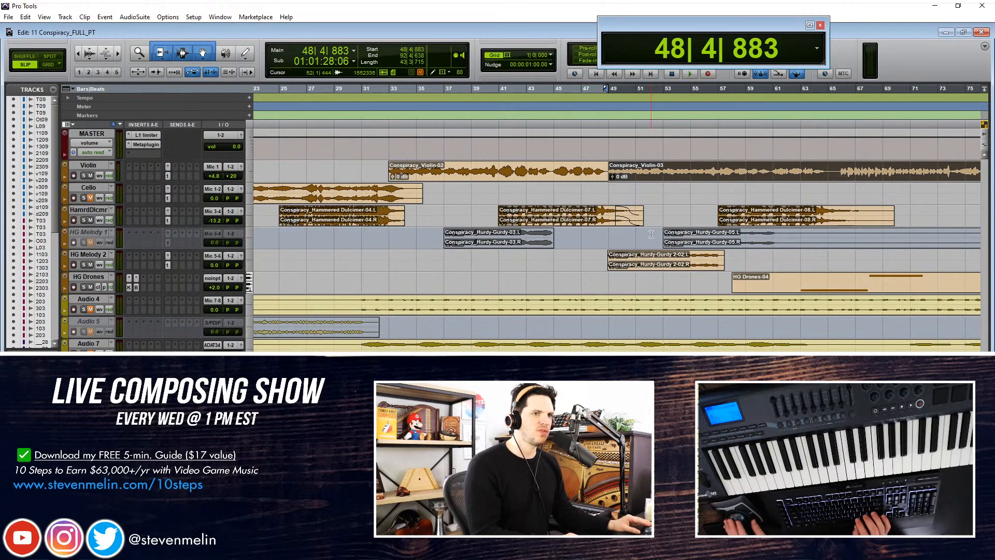
Play from 48|2|917 and lower the Violin track's volume to +3.6 dB
scroll(490, 206, right, 3)
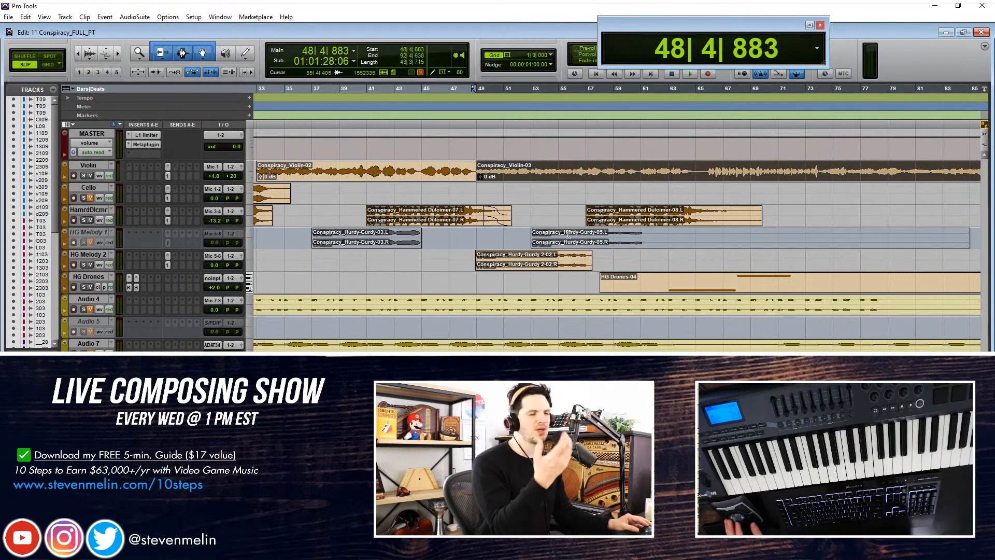
click(486, 194)
click(469, 193)
key(space)
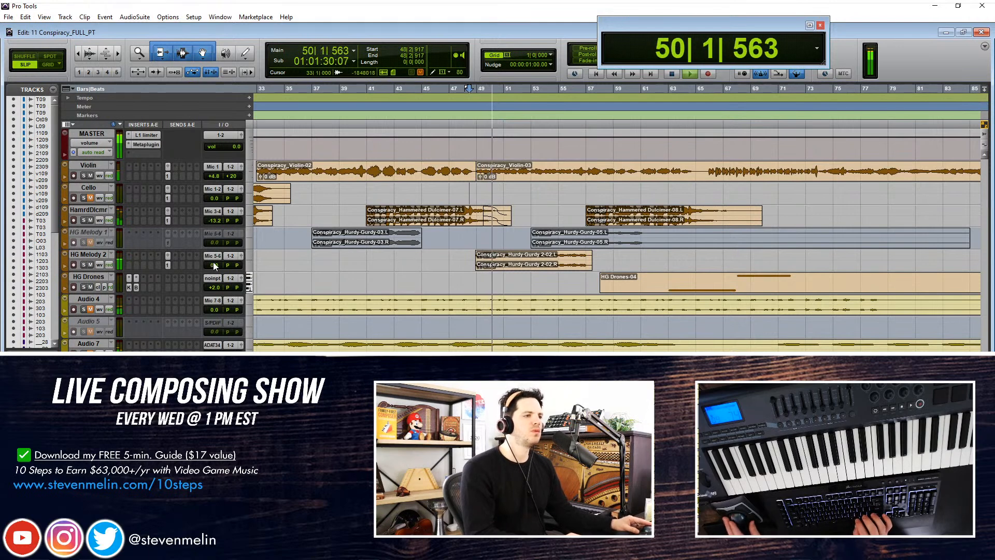
drag(213, 176, 213, 179)
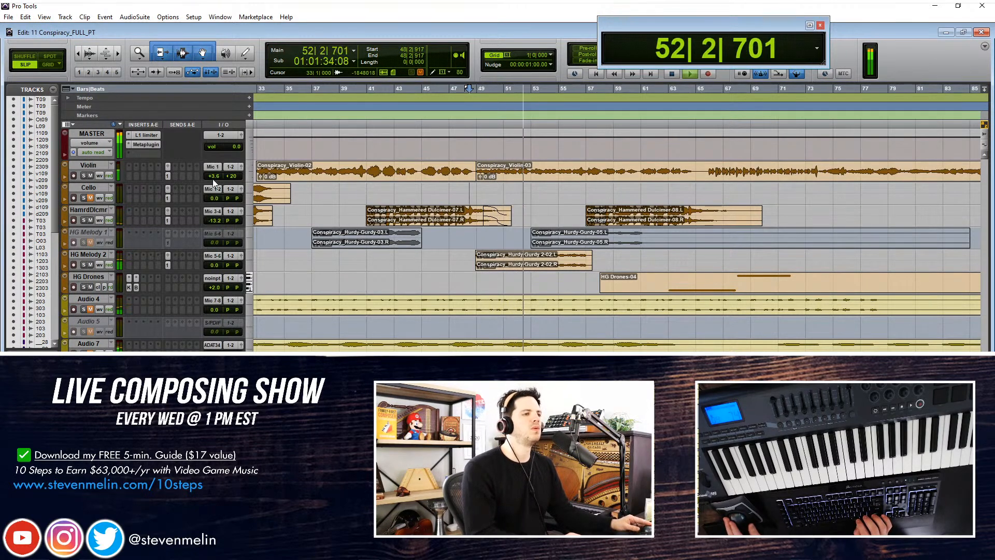
drag(215, 265, 215, 266)
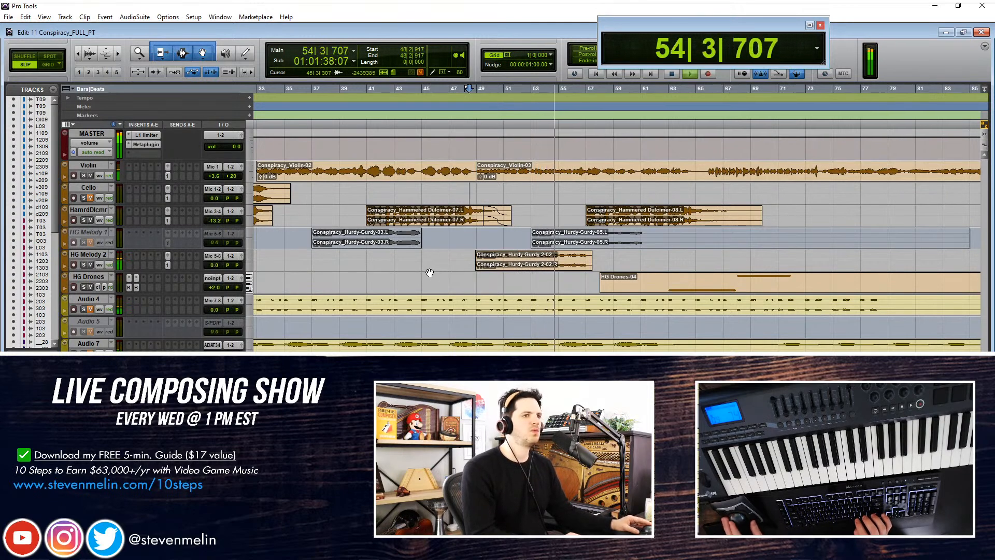
Fade out the end of the Violin-02 clip from 48|3|574 and fade in the start of the Violin-03 clip up to 49|1|105
key(ctrl+])
key(ctrl+])
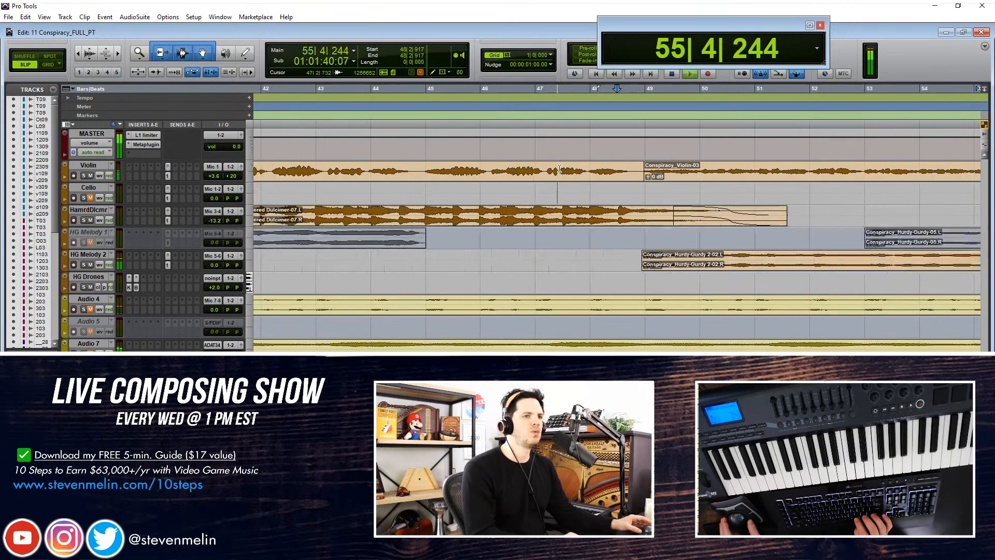
drag(642, 171, 648, 165)
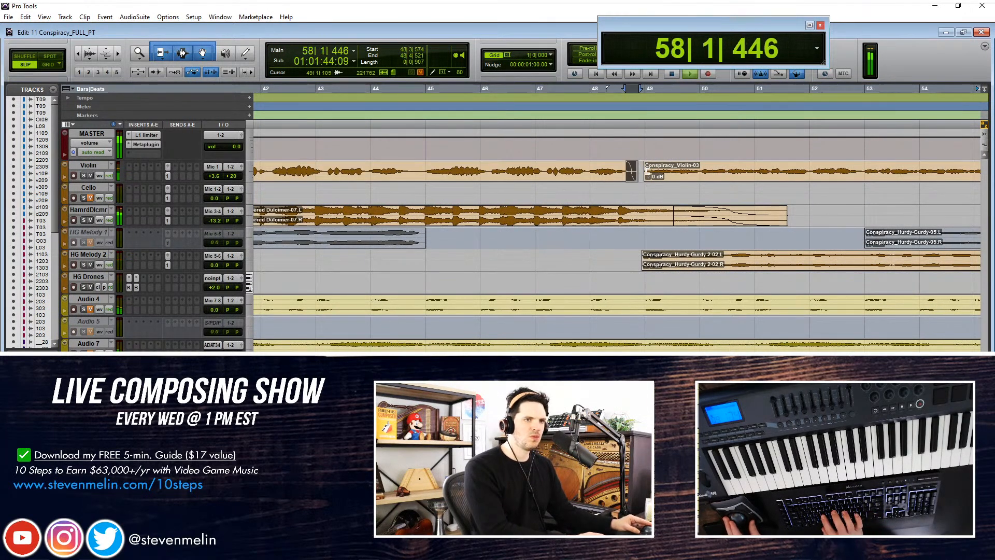
drag(652, 180, 656, 184)
key(ctrl+[)
key(ctrl+[)
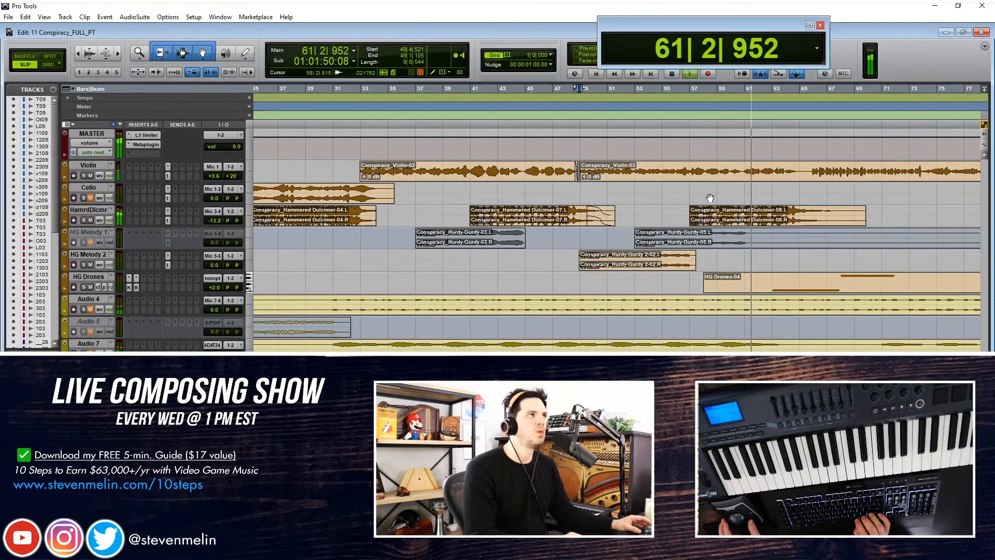
Shift the Violin-03 clip slightly later so it starts at 48|4|756
key(ctrl+])
key(ctrl+])
key(ctrl+])
click(678, 172)
drag(679, 166, 683, 183)
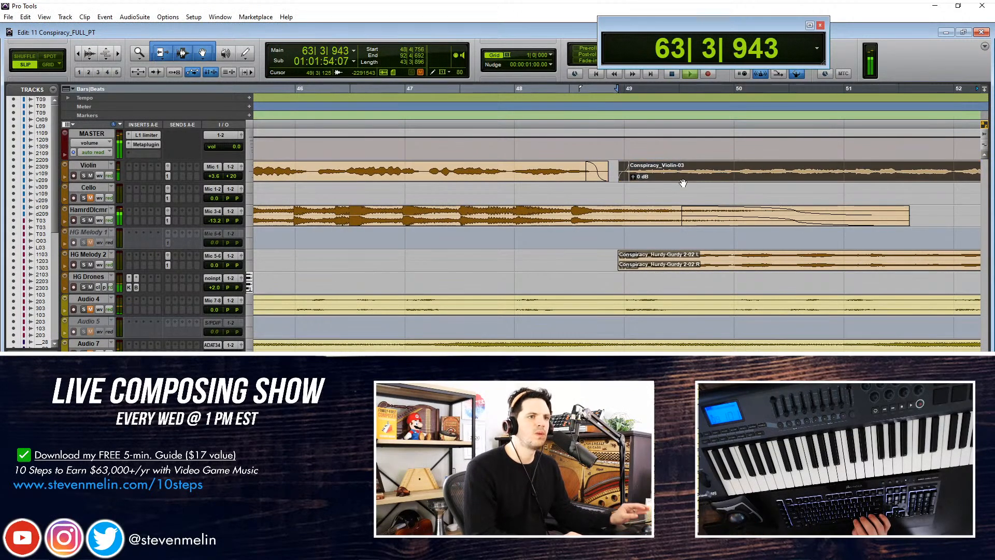
key(ctrl+[)
key(ctrl+[)
key(ctrl+[)
key(ctrl+[)
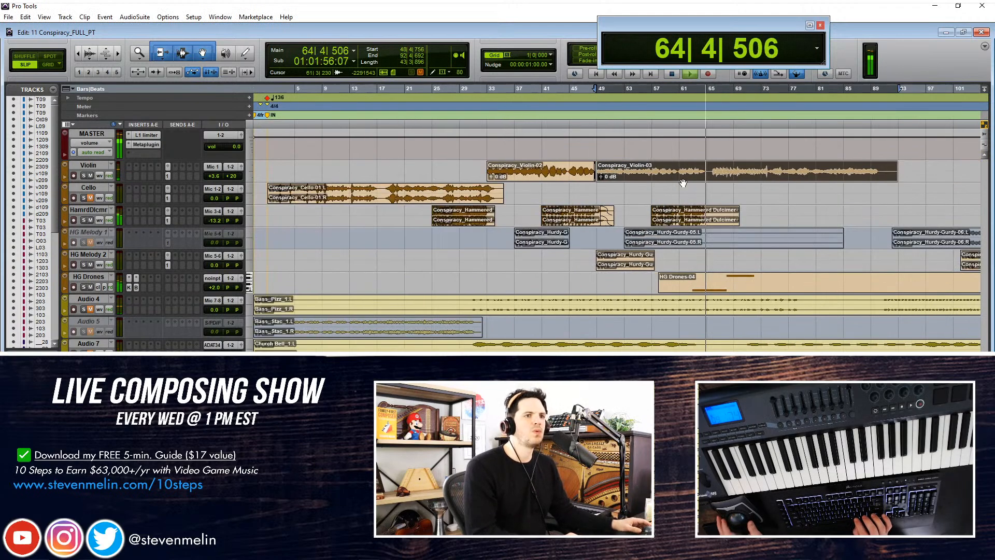
Split the Violin-03 clip at 65|4|629
key(ctrl+])
key(ctrl+])
key(ctrl+])
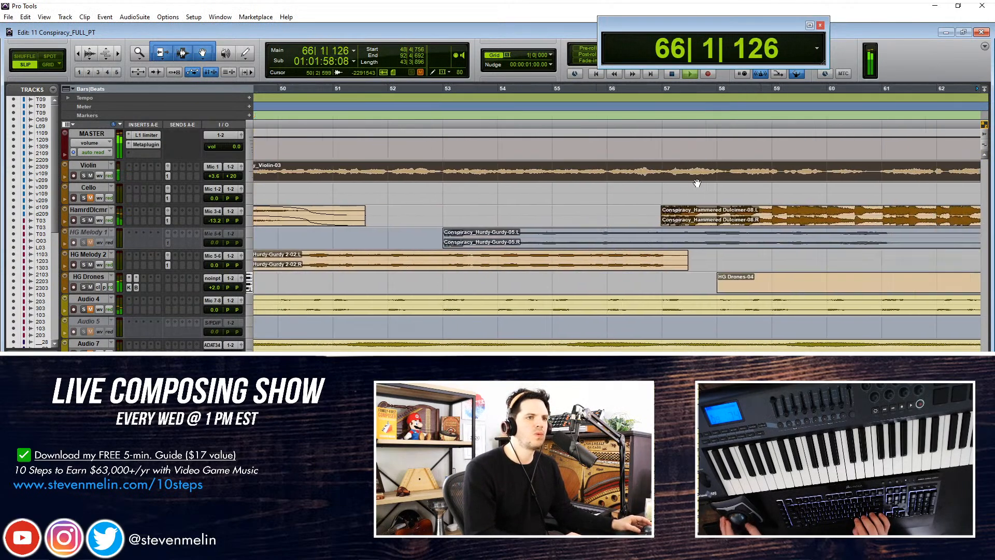
click(755, 170)
key(ctrl+[)
key(ctrl+[)
key(ctrl+[)
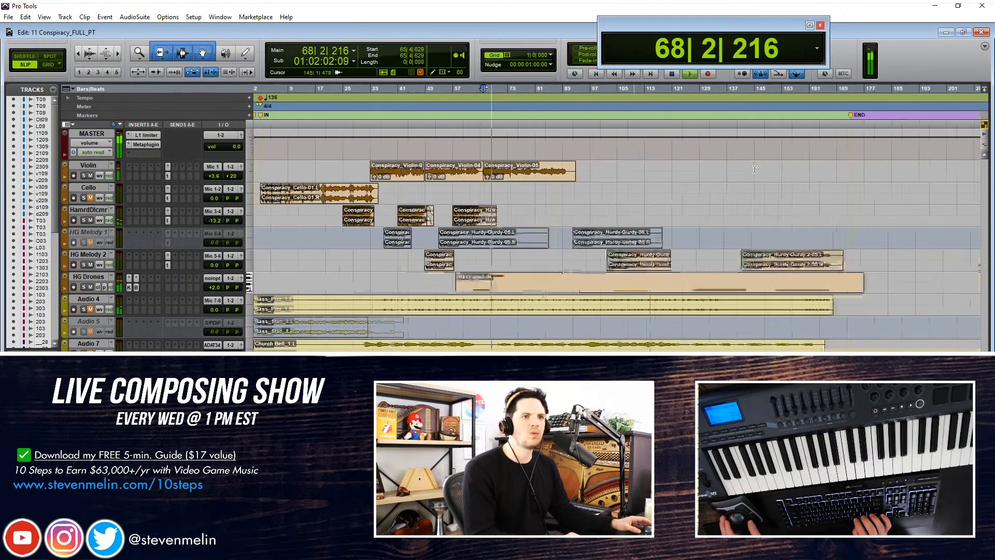
Move the split-off Violin-05 clip later on the Violin track so it starts at 80|4|766
drag(647, 177, 711, 182)
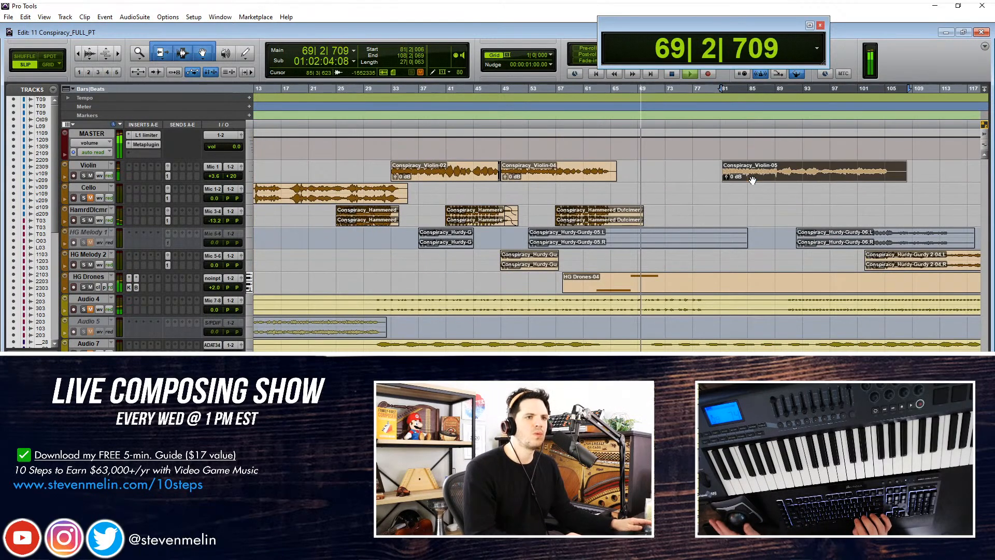
scroll(711, 182, right, 3)
key(ctrl+])
key(ctrl+])
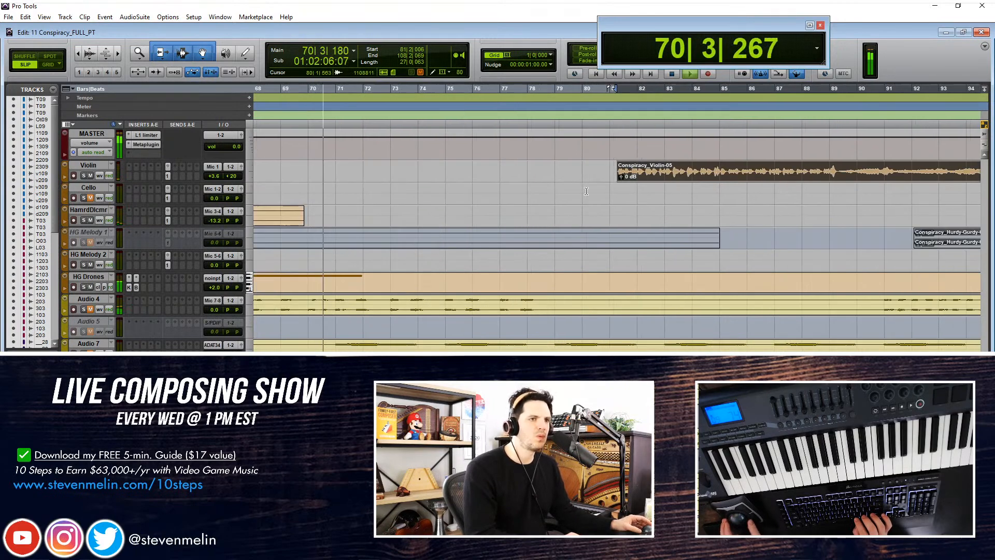
scroll(586, 191, left, 1)
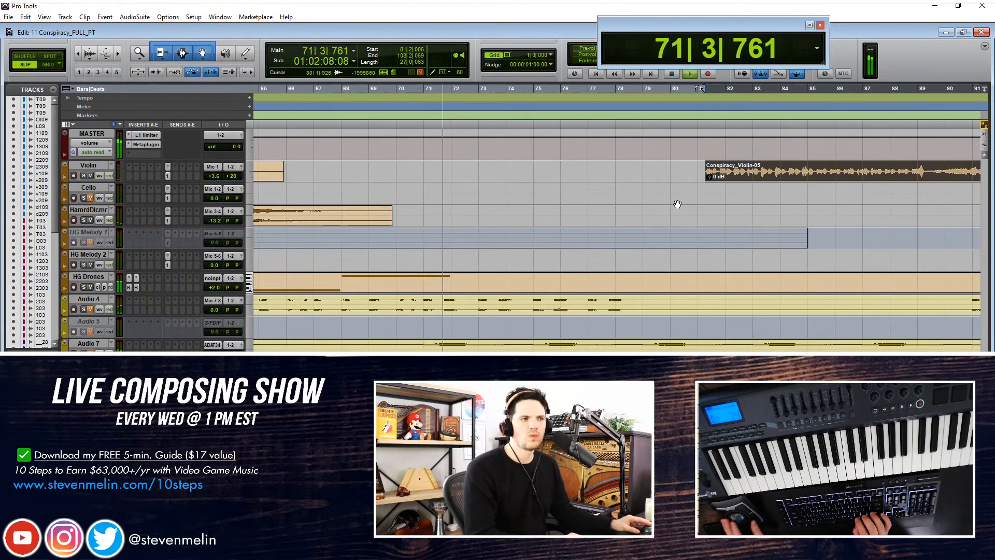
click(724, 175)
key(minus)
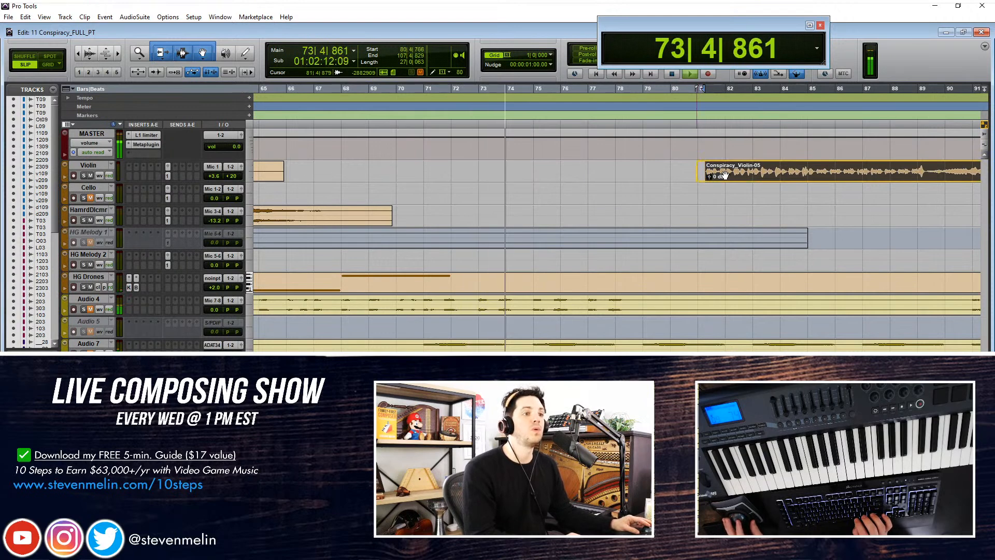
Trim the beginning of the Violin-05 clip and position it to start at 80|4|911
drag(724, 175, 758, 175)
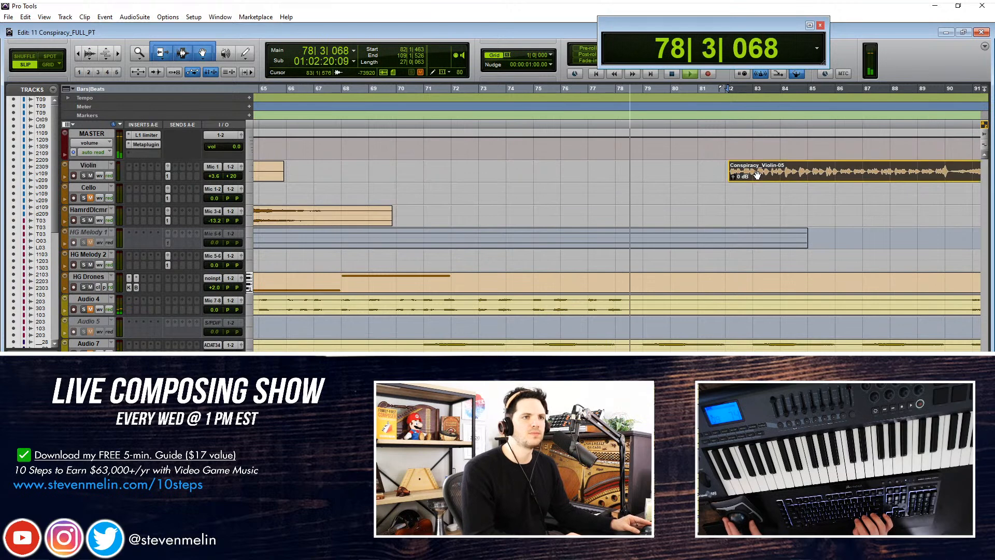
key(ctrl+z)
scroll(737, 194, up, 2)
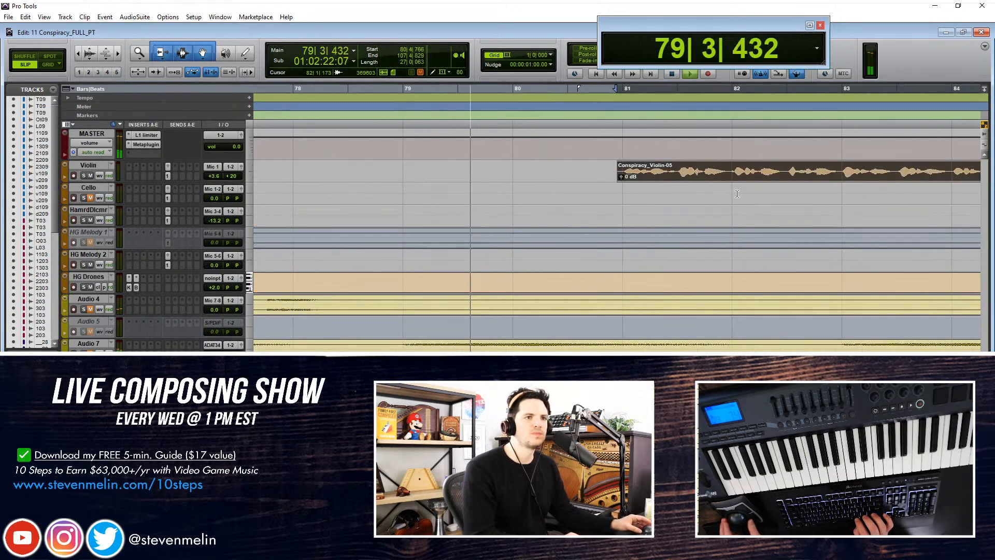
scroll(615, 153, up, 1)
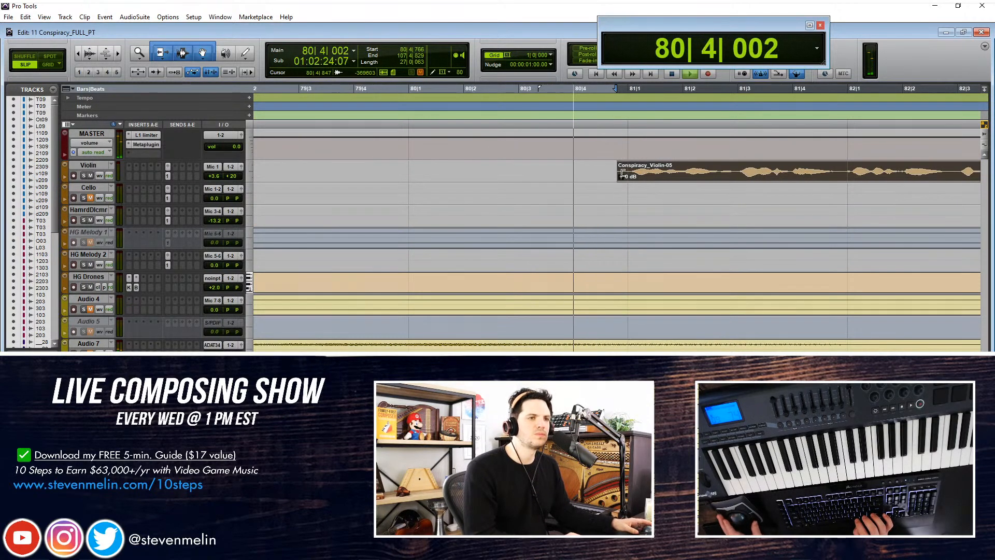
drag(637, 177, 643, 177)
scroll(655, 189, down, 3)
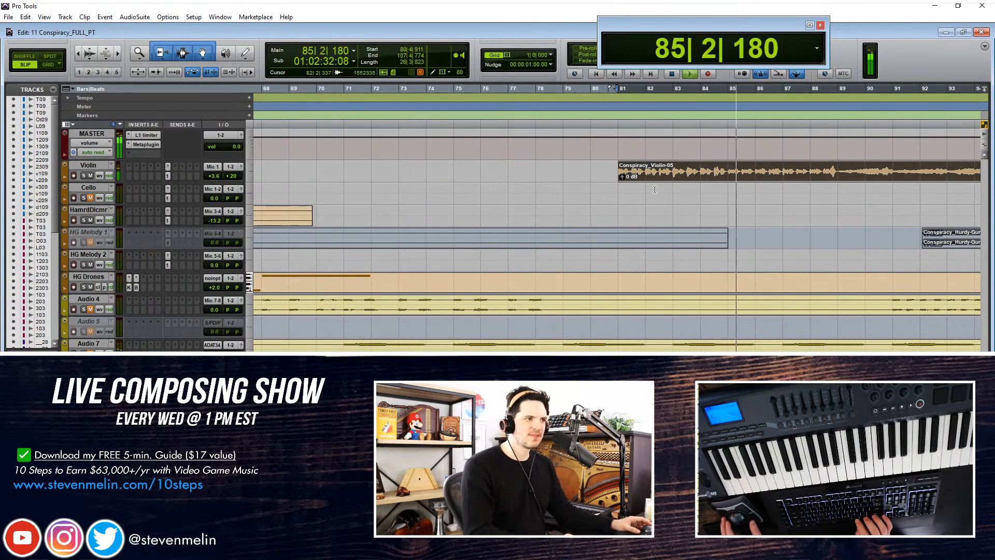
Stop playback and split the Violin-05 clip at 89|1|021
scroll(655, 190, right, 4)
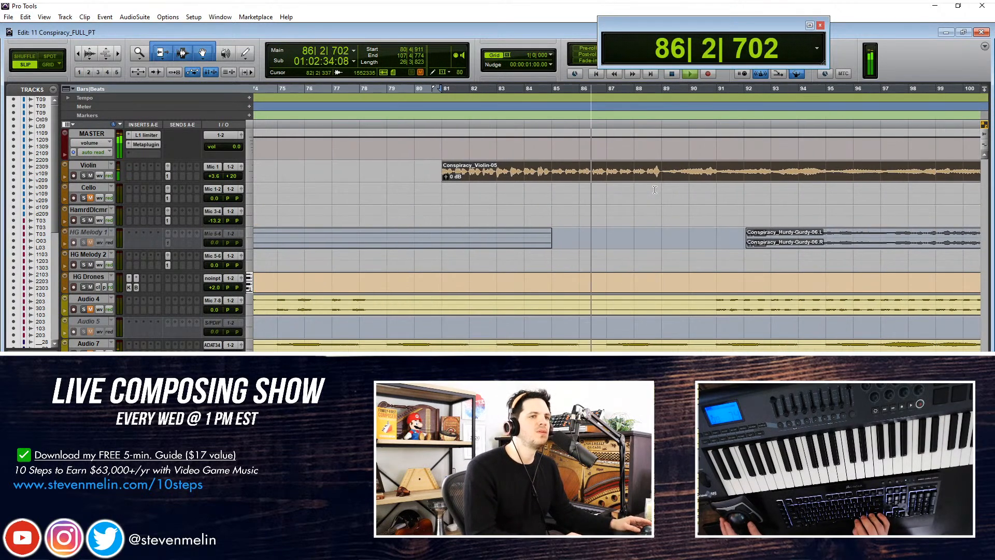
scroll(655, 190, right, 2)
key(ctrl+])
key(ctrl+])
key(ctrl+])
click(648, 179)
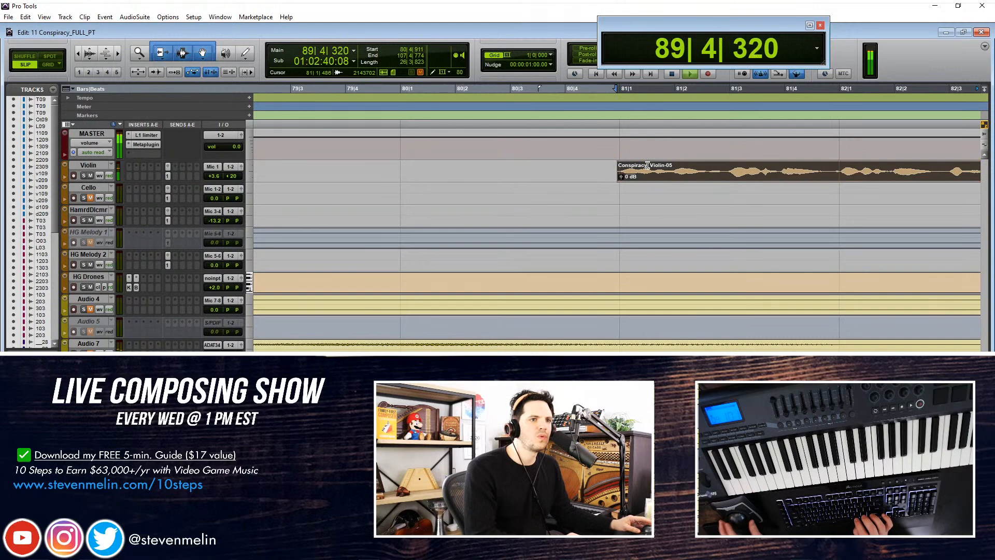
key(ctrl+[)
key(ctrl+[)
key(ctrl+[)
key(space)
click(661, 169)
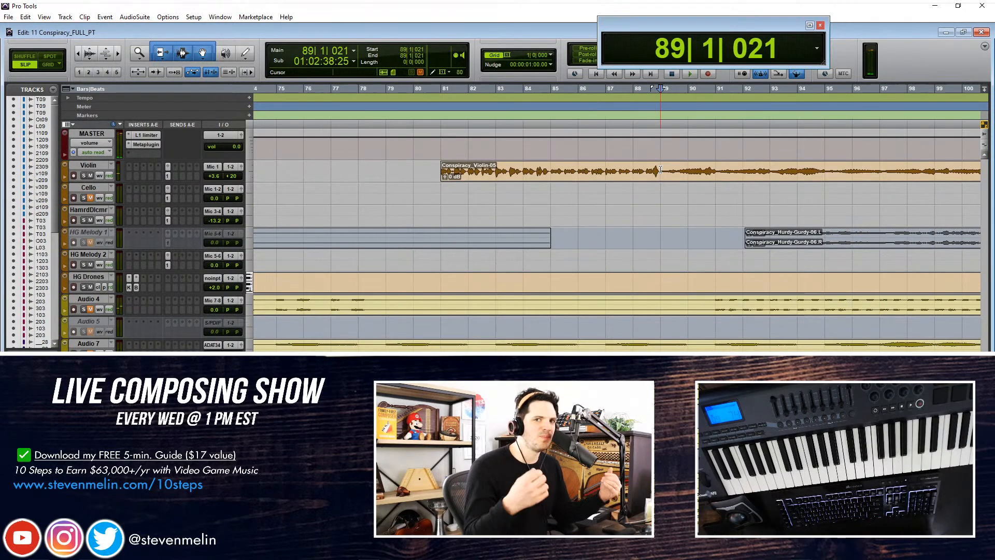
key(ctrl+e)
Play from 87|4|451 and raise the Violin-07 clip's gain to +4.5 dB
key(ctrl+])
key(ctrl+])
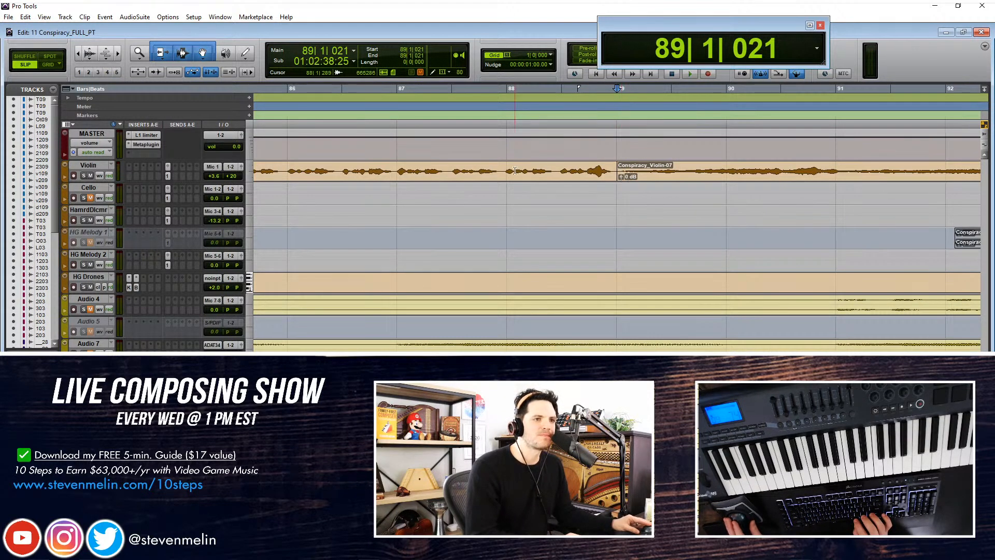
key(space)
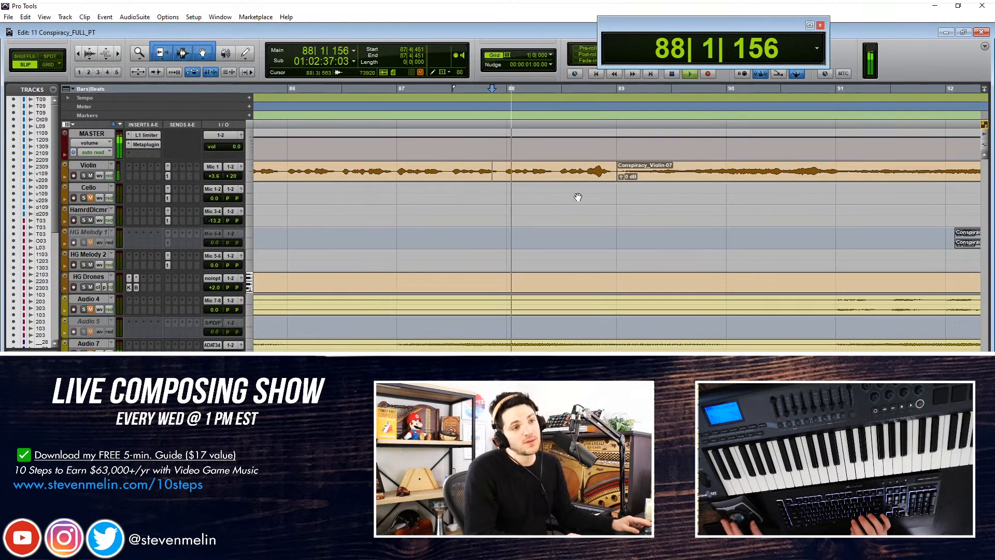
click(648, 174)
scroll(650, 178, up, 15)
scroll(650, 178, up, 1)
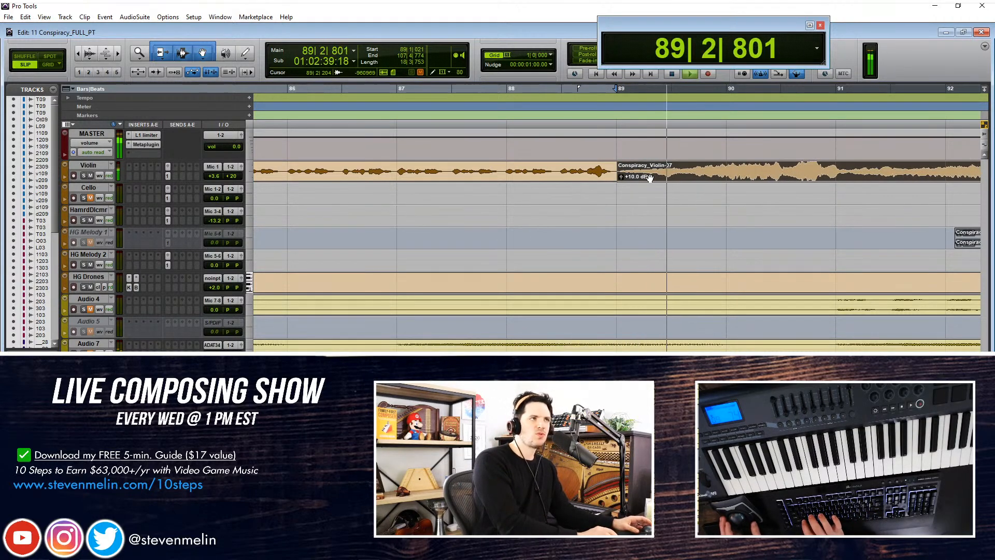
scroll(650, 178, down, 11)
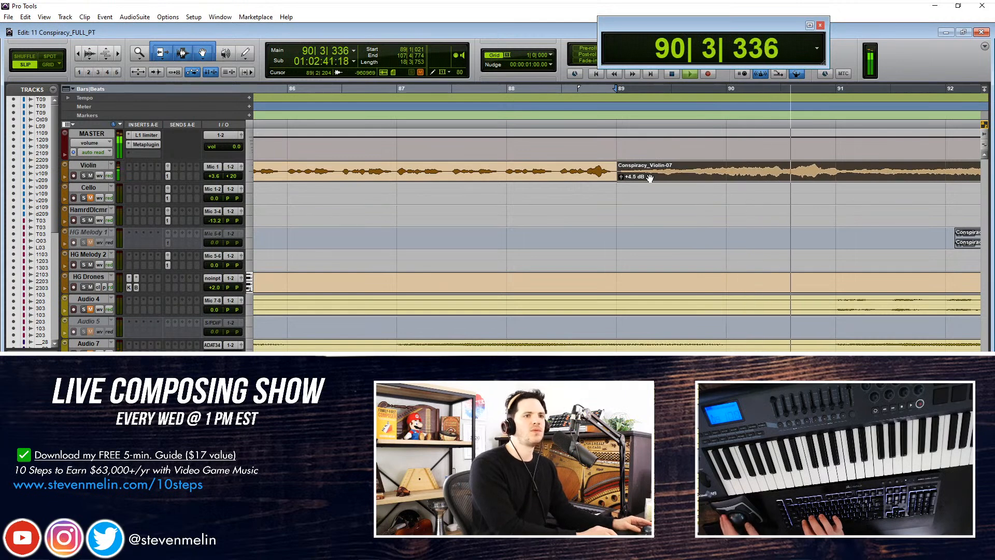
scroll(650, 177, up, 4)
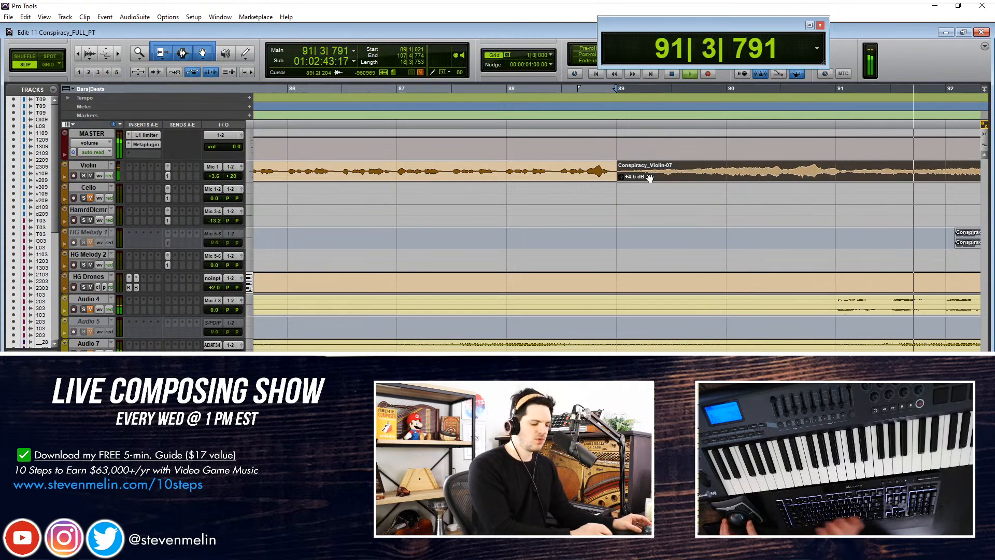
Follow the playback through the Violin-07 clip to check its level and its overlap with the hurdy-gurdy clips
key(ctrl+bracketleft)
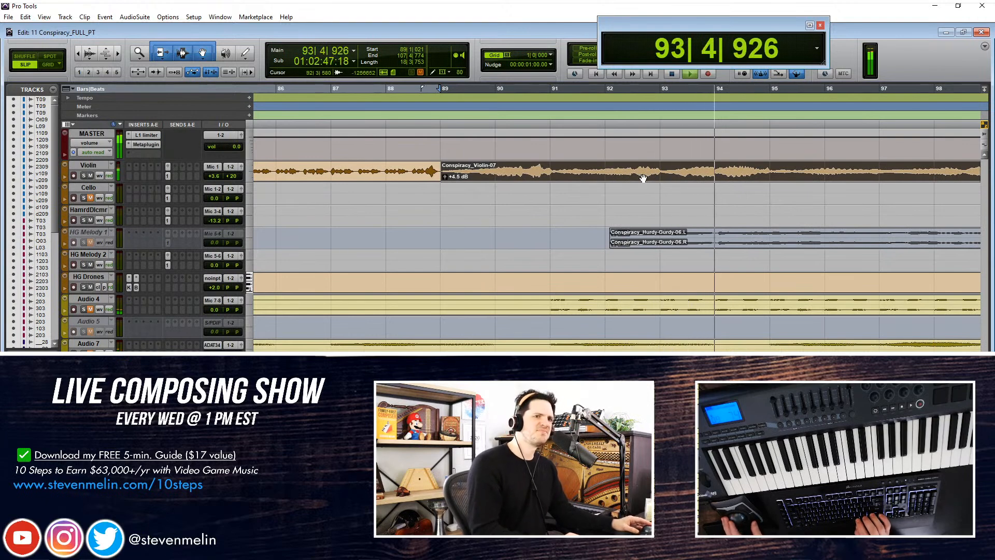
key(ctrl+bracketleft)
key(ctrl+bracketleft)
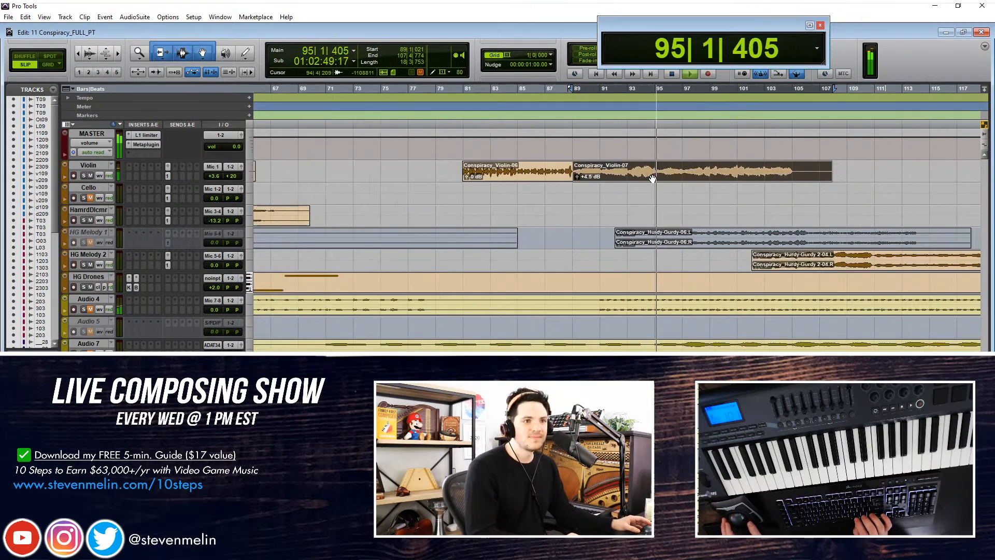
key(ctrl+bracketright)
key(ctrl+bracketright)
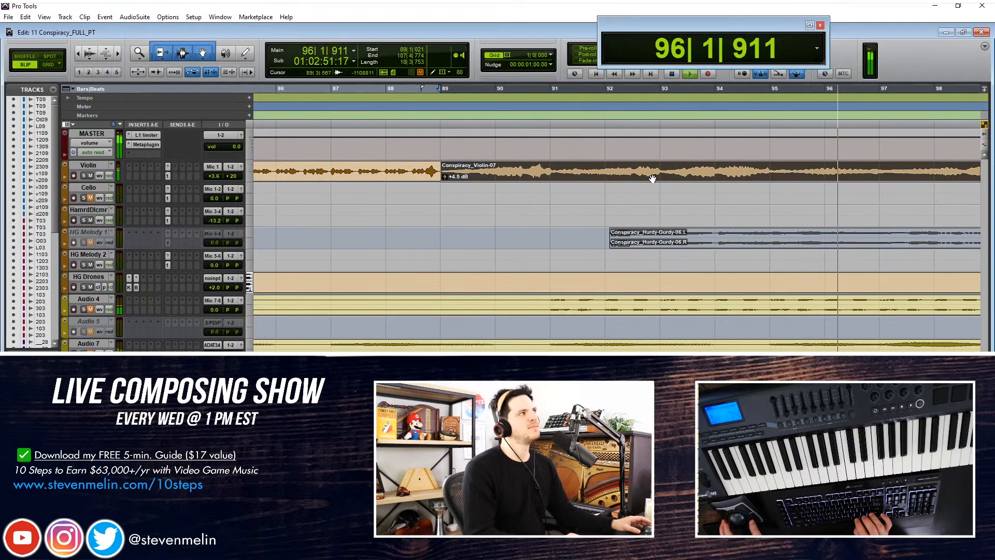
key(ctrl+bracketleft)
key(ctrl+bracketleft)
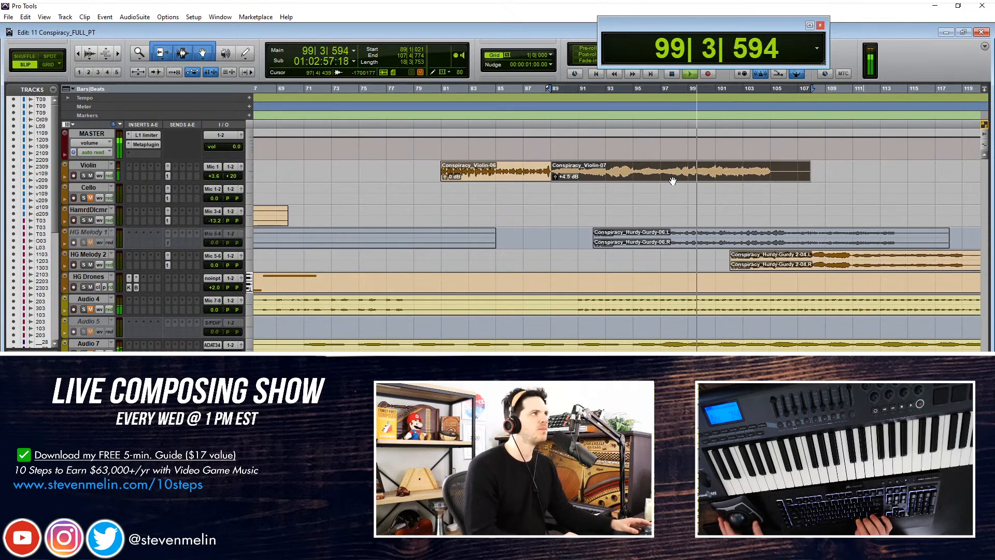
scroll(673, 181, right, 2)
scroll(673, 179, up, 2)
scroll(673, 179, right, 5)
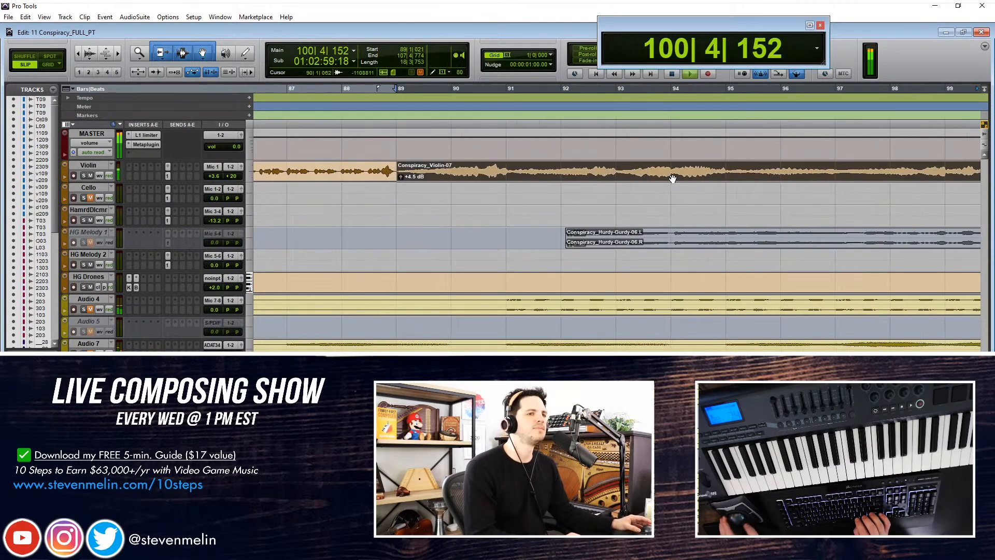
scroll(673, 179, right, 8)
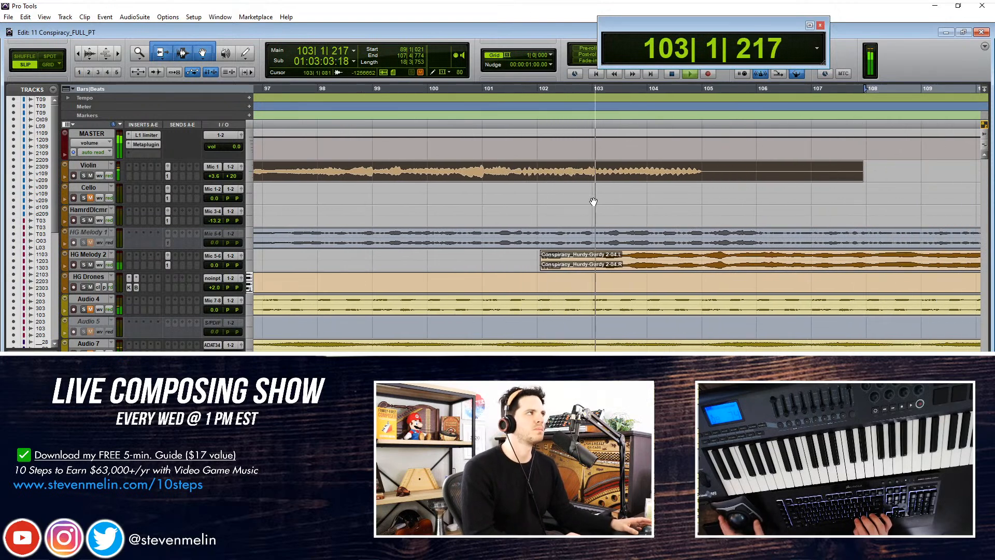
Move the Hurdy-Gurdy 2-04 clip later on the HG Melody 2 track so it starts at 103|4|791
scroll(591, 204, down, 3)
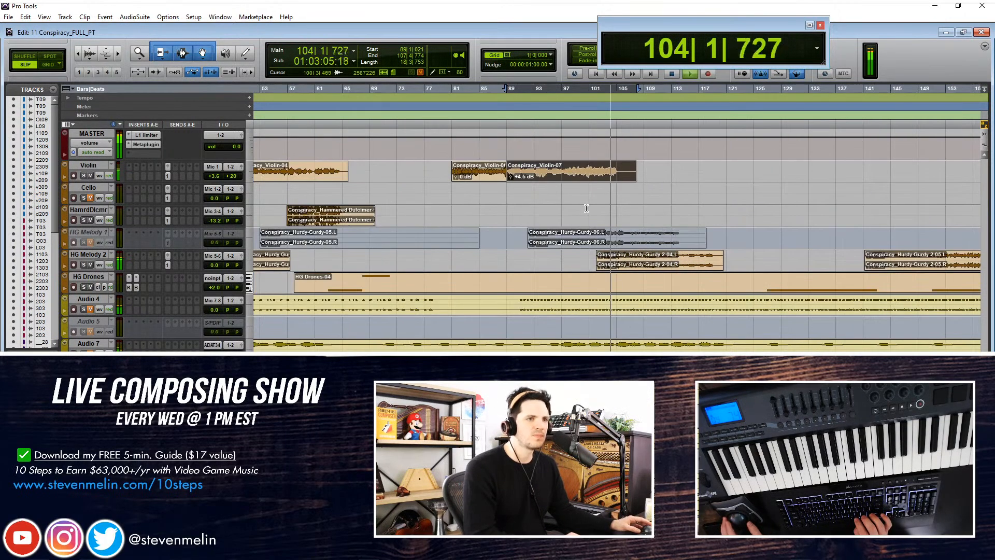
scroll(587, 210, up, 2)
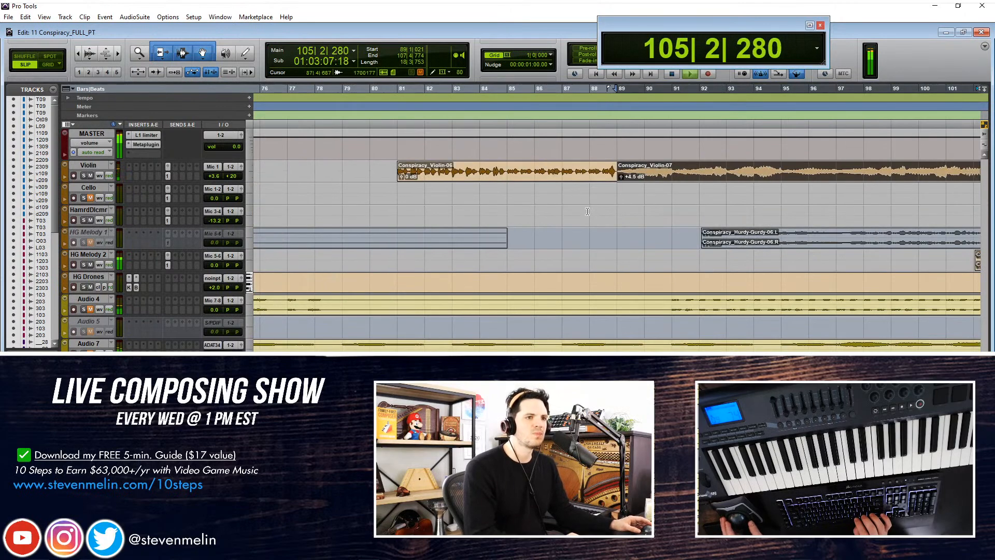
scroll(658, 233, down, 2)
scroll(735, 261, up, 2)
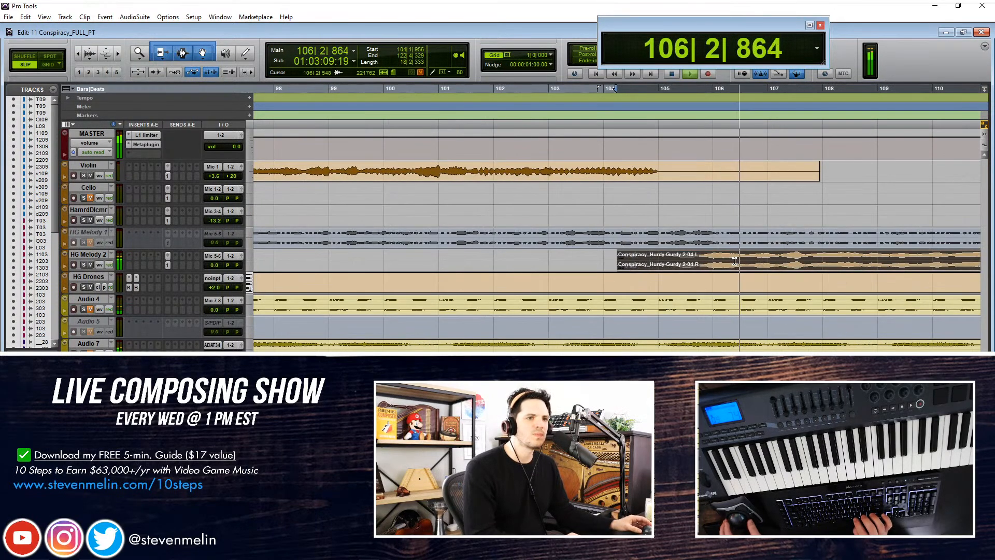
drag(728, 267, 691, 268)
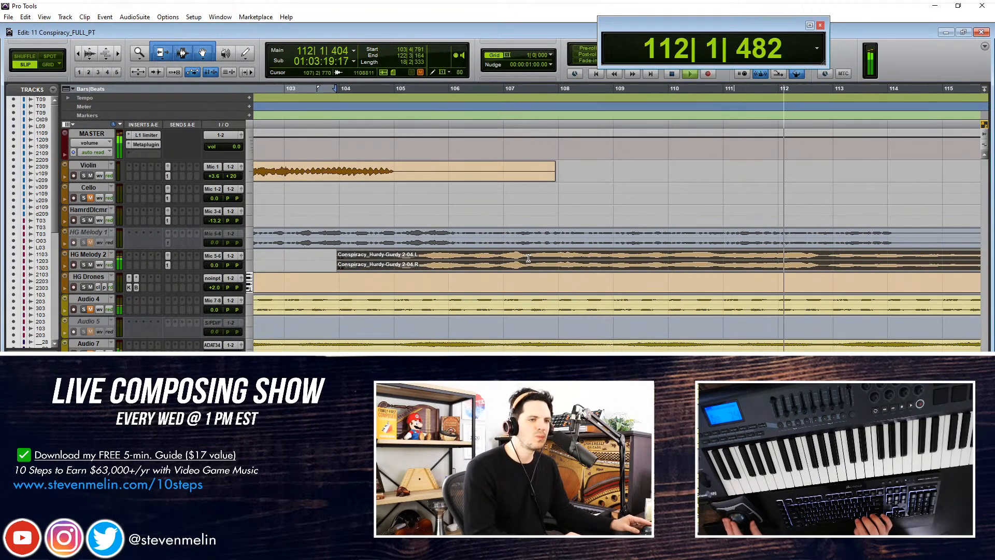
Shift the Hurdy-Gurdy 2-04 clip slightly later so it starts at 103|4|864
key(r)
key(r)
key(t)
key(t)
key(t)
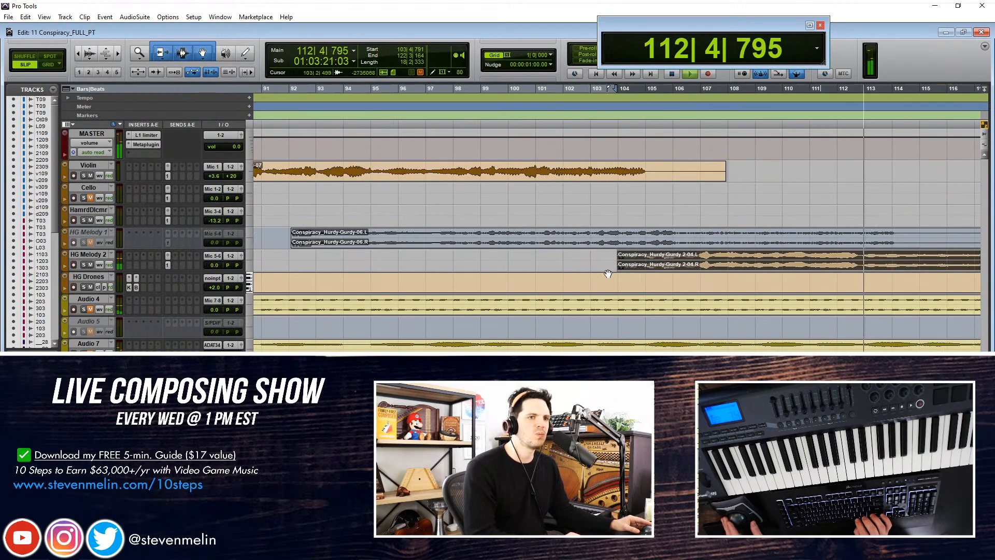
click(657, 265)
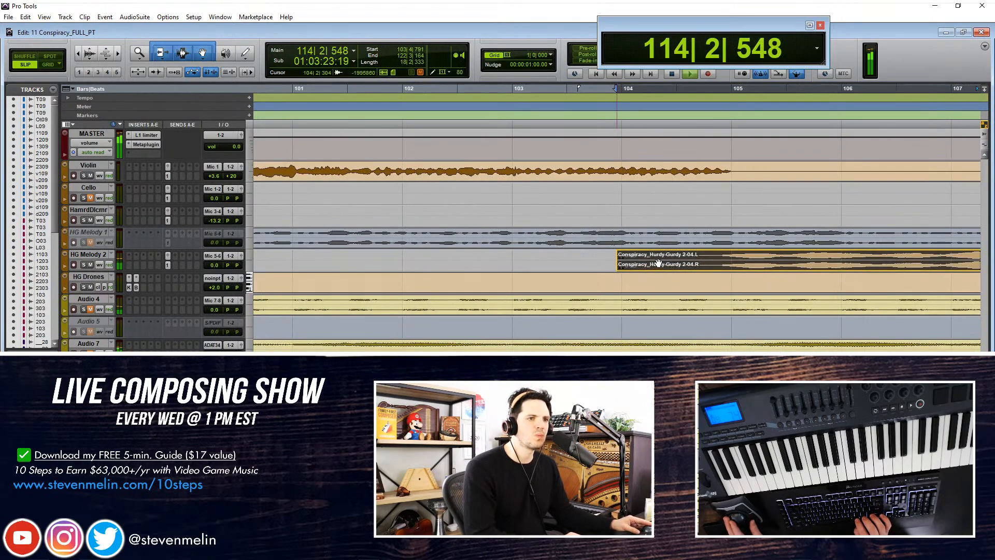
Follow the playback through the Hurdy-Gurdy 2-04 clip to check its timing against the other tracks
scroll(657, 260, right, 5)
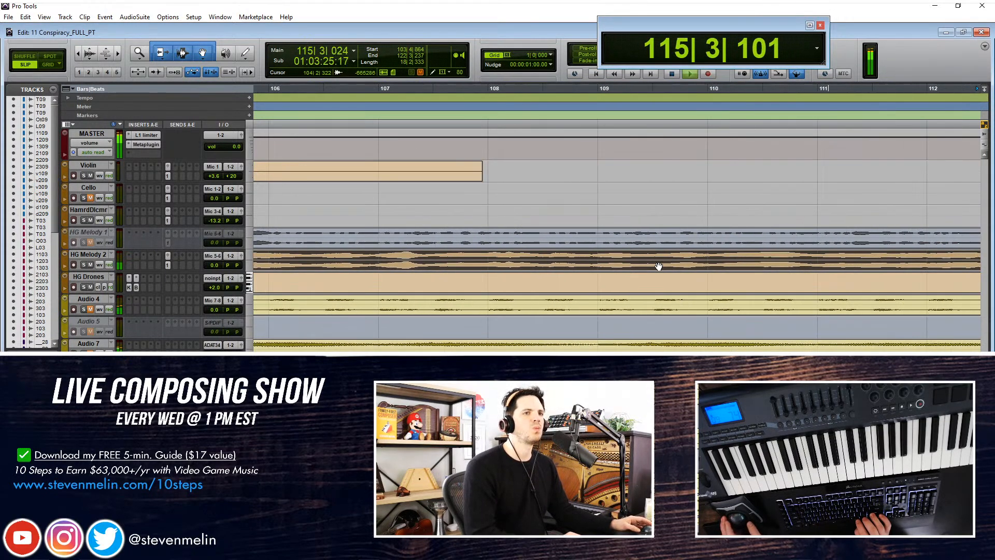
key(r)
key(r)
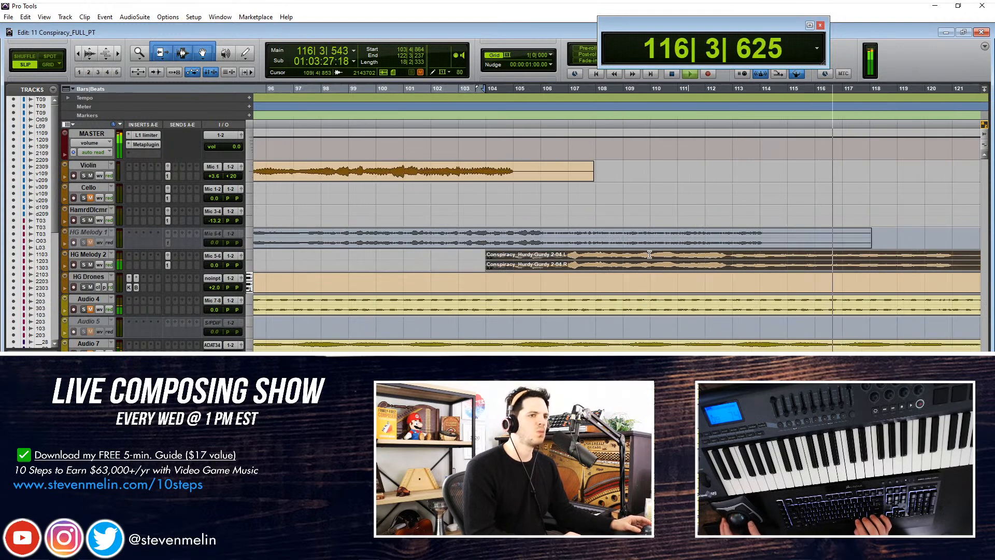
scroll(645, 256, right, 2)
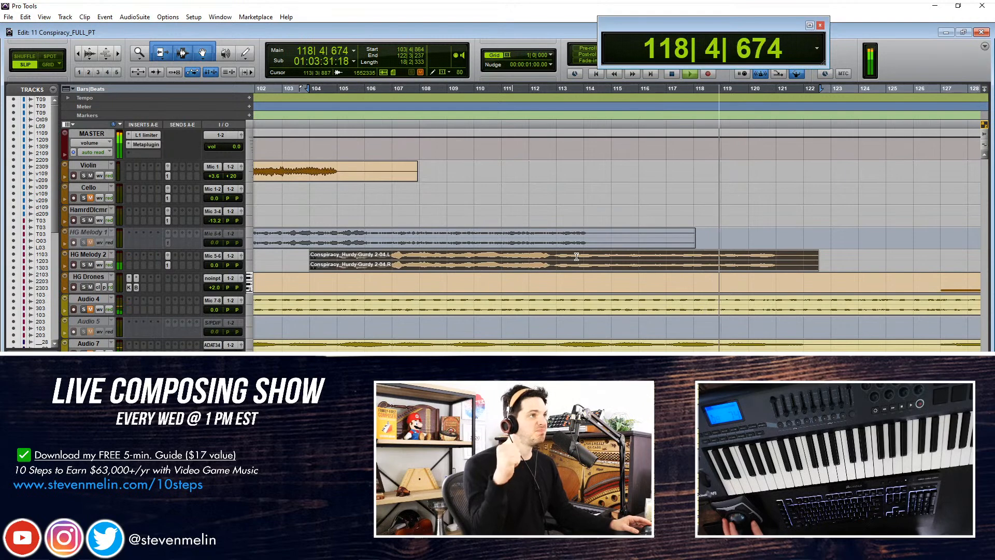
key(r)
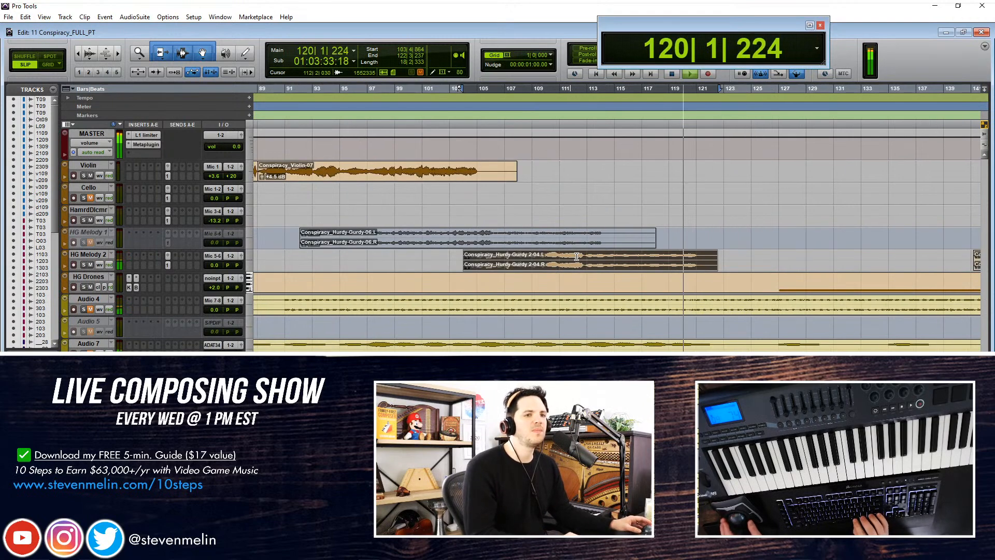
key(t)
key(r)
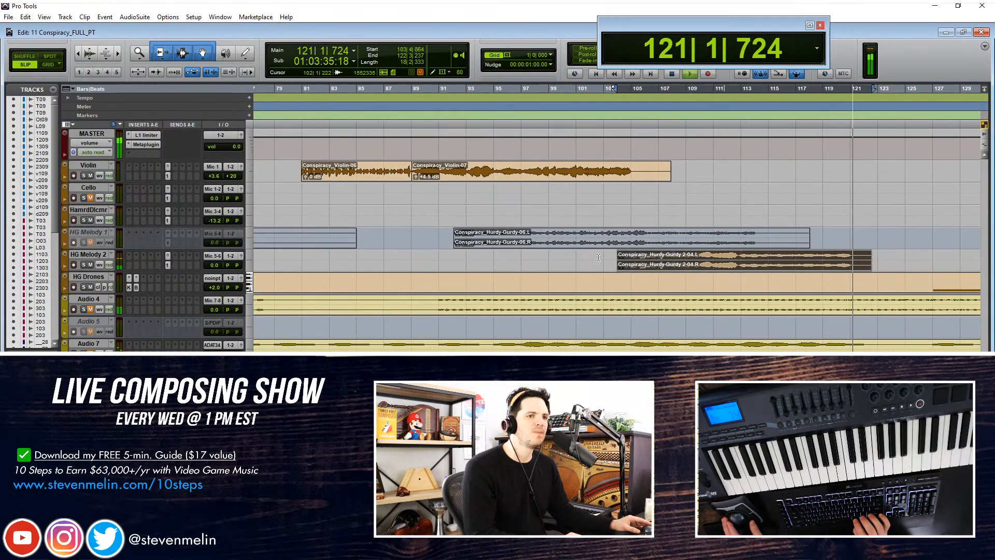
Trim the opening off the Hurdy-Gurdy 2-04 clip on the HG Melody 2 track, up to about the end of bar 104
key(t)
key(t)
key(t)
drag(606, 256, 712, 255)
key(Delete)
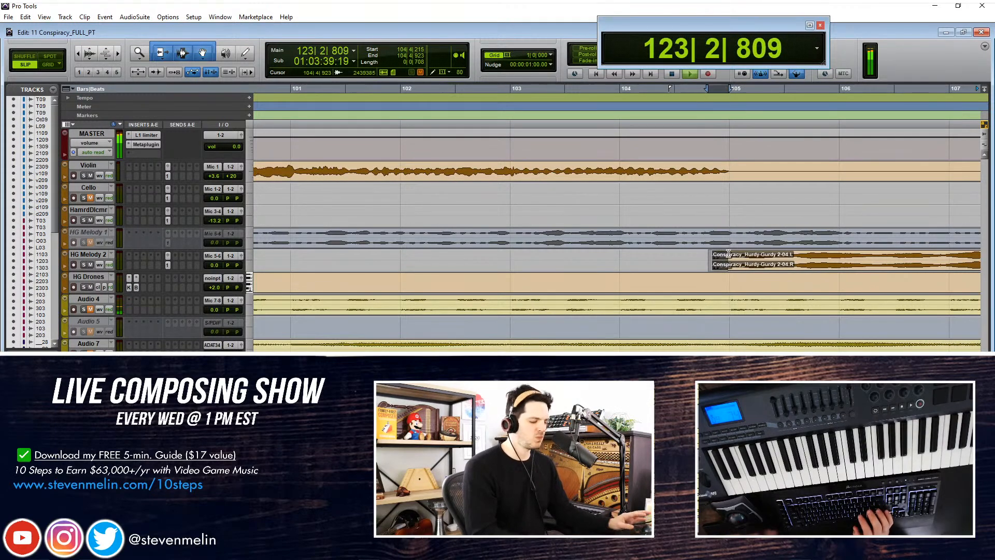
key(r)
key(r)
key(r)
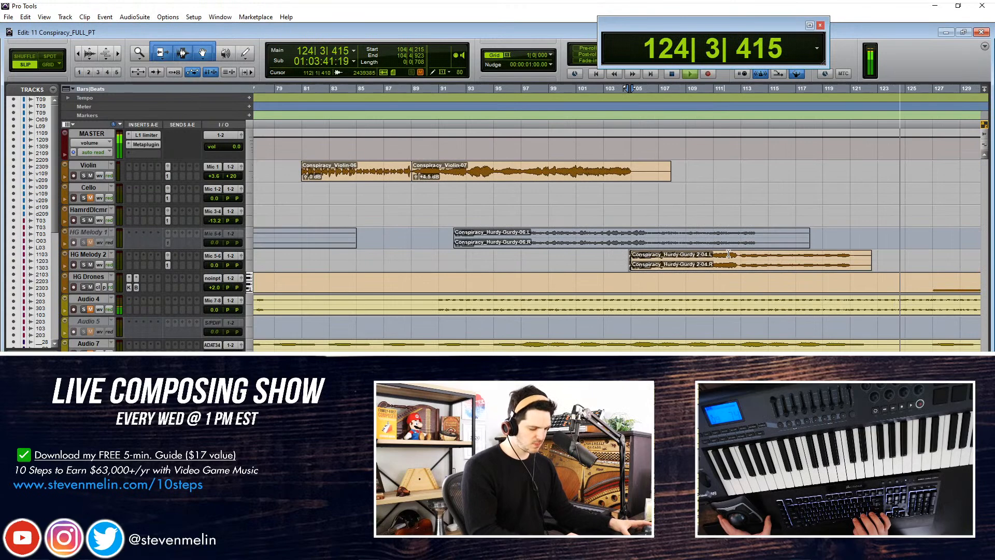
key(r)
key(r)
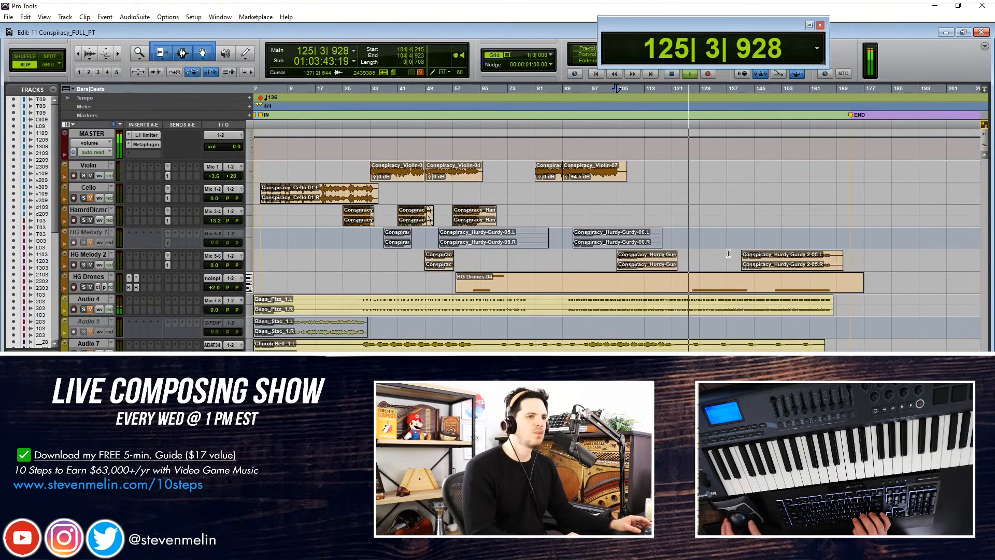
Play from 139|1|597, just ahead of the Hurdy-Gurdy 2-05 clip, and raise the HG Drones track volume to +3.0
key(t)
scroll(729, 254, right, 2)
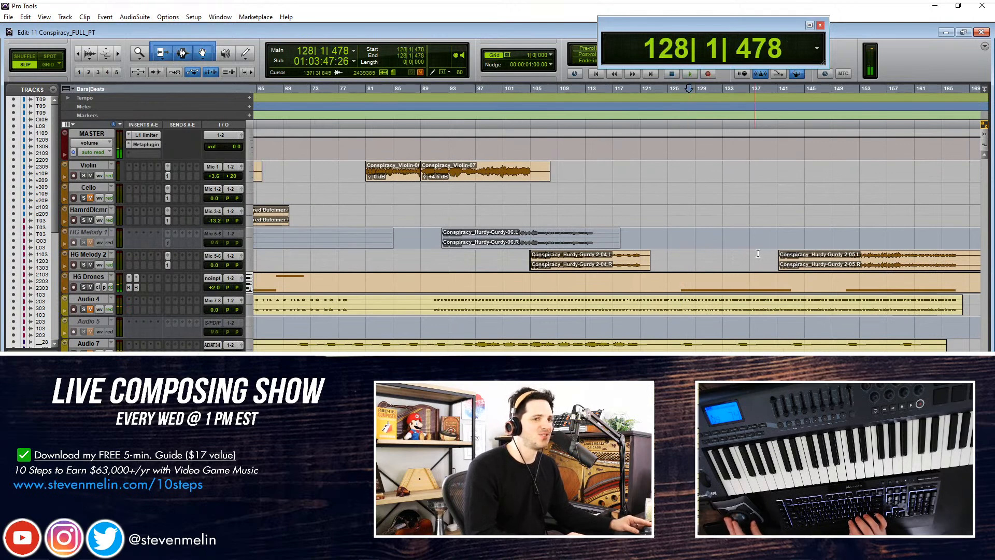
key(t)
key(t)
key(t)
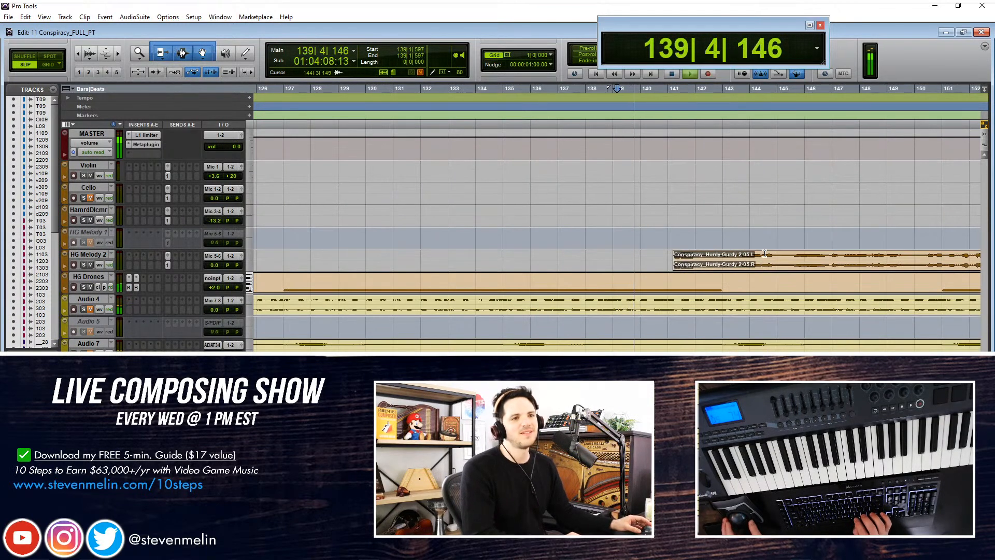
scroll(765, 254, right, 2)
scroll(764, 254, left, 3)
drag(217, 284, 215, 292)
key(ctrl+[)
key(ctrl+[)
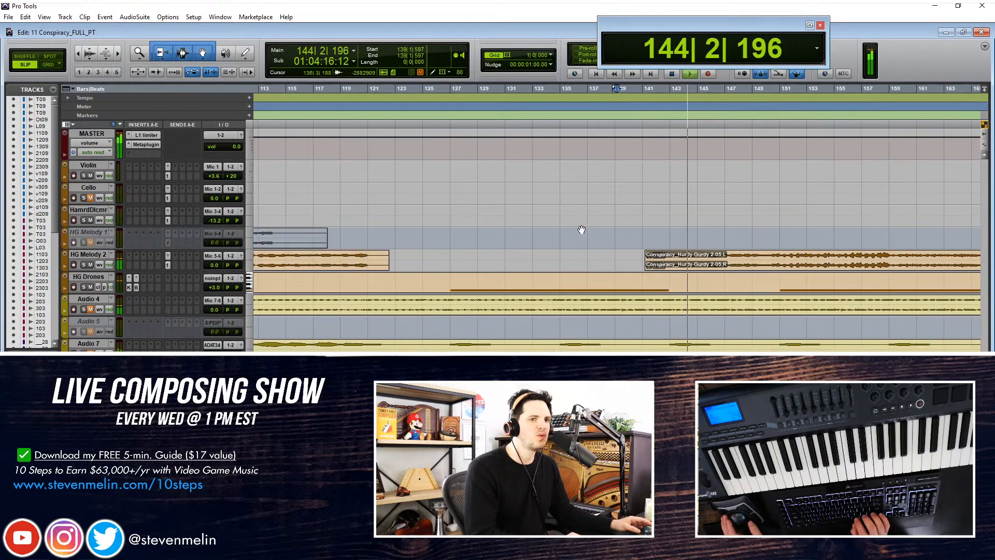
Open the HG Drones clip for MIDI editing, delete its last drone note and lengthen the preceding note to 165|1|000
click(662, 268)
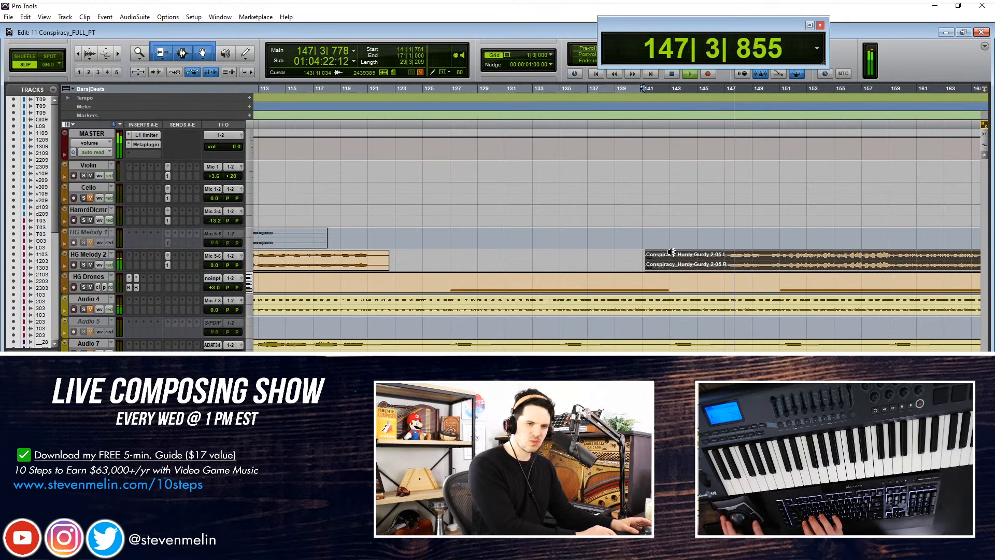
scroll(671, 253, right, 3)
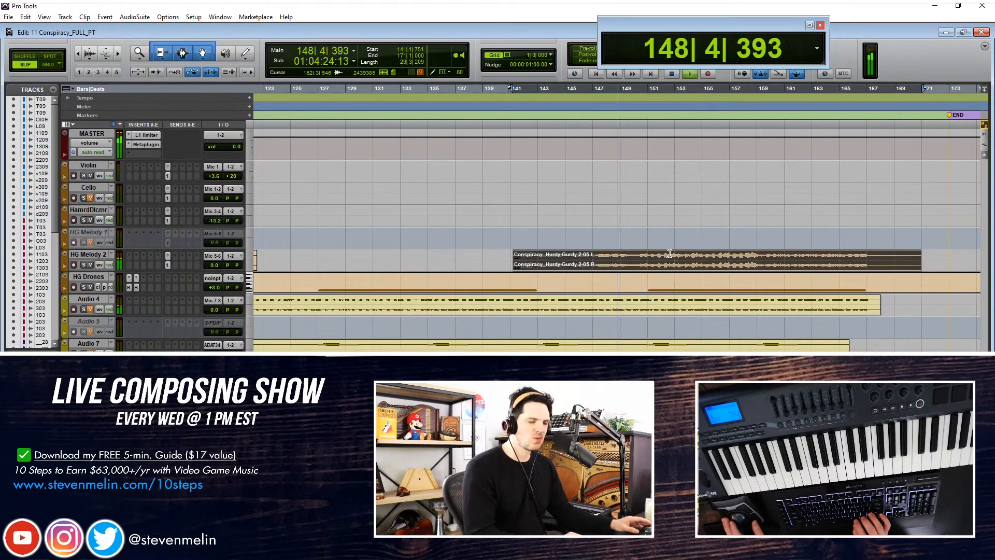
key(ctrl+bracketleft)
double_click(594, 290)
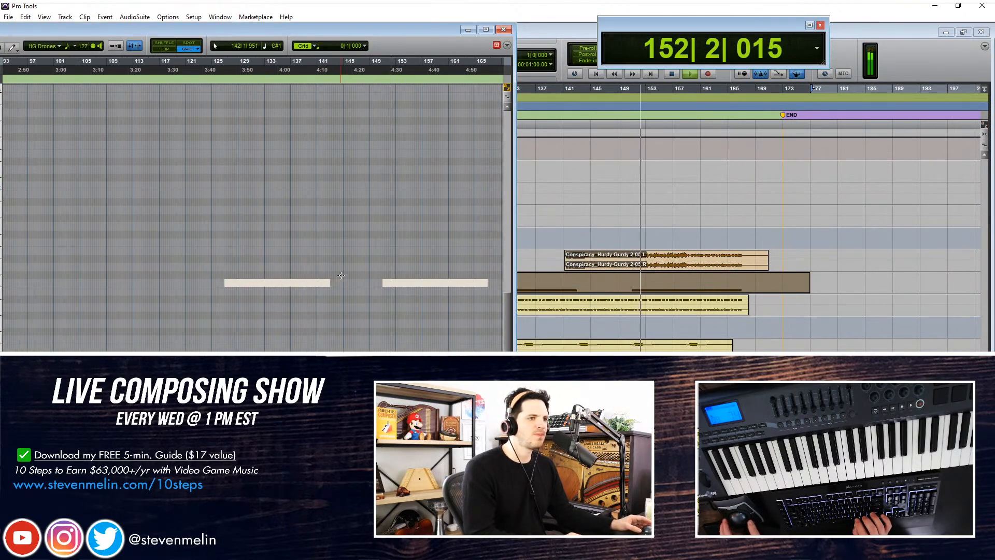
click(285, 246)
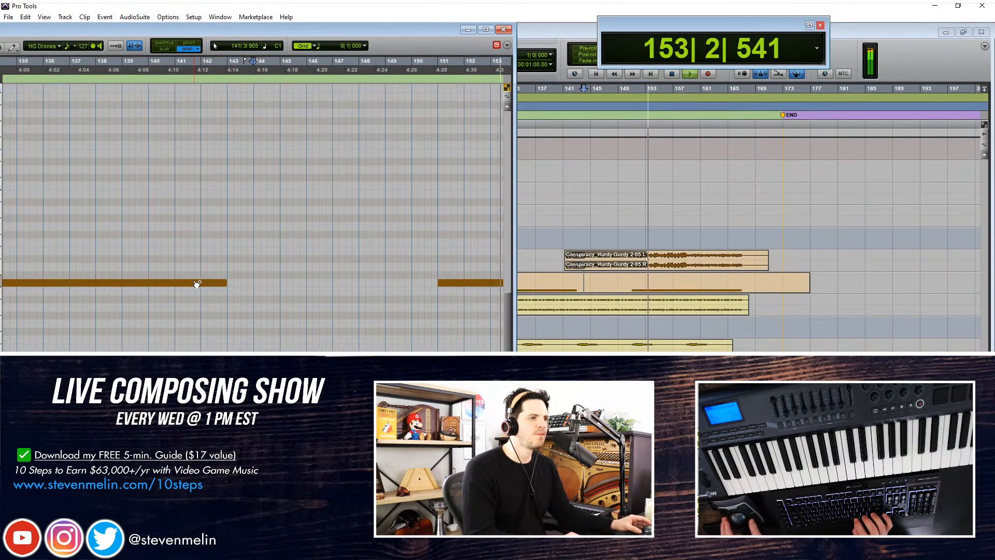
click(309, 283)
key(Delete)
drag(246, 282, 392, 281)
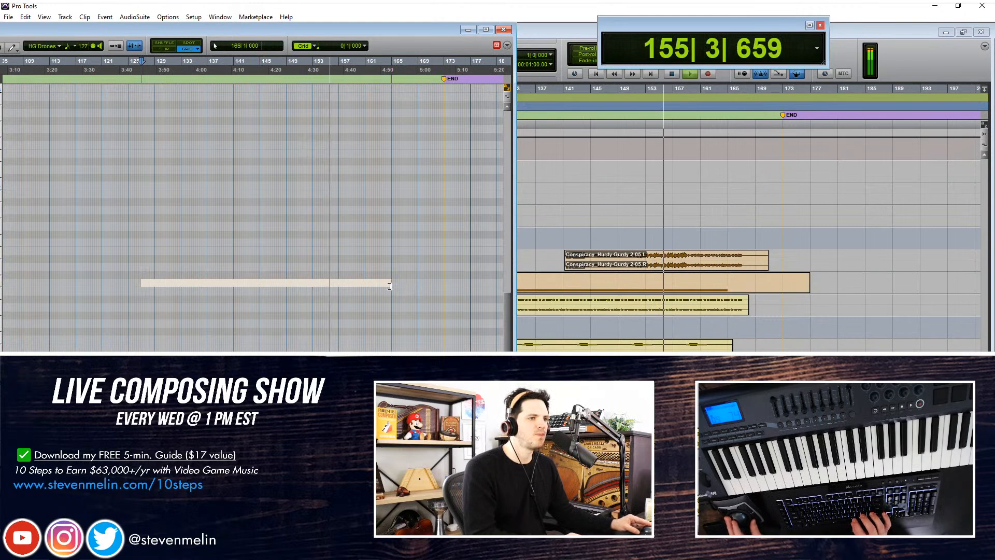
Extend the end of the long drone note to 169|1|000 and close the MIDI editor
key(alt)
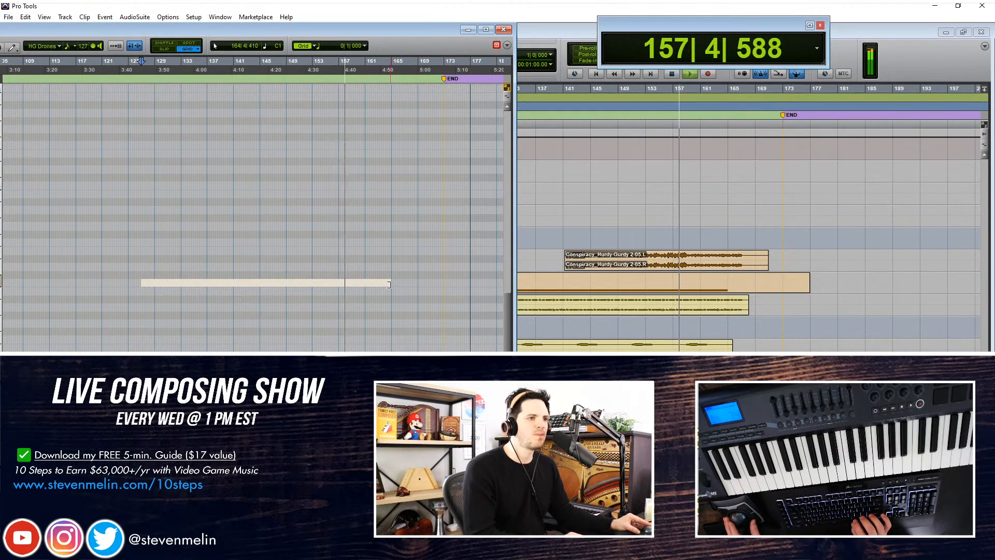
drag(388, 284, 416, 281)
key(ctrl+])
key(ctrl+])
key(ctrl+])
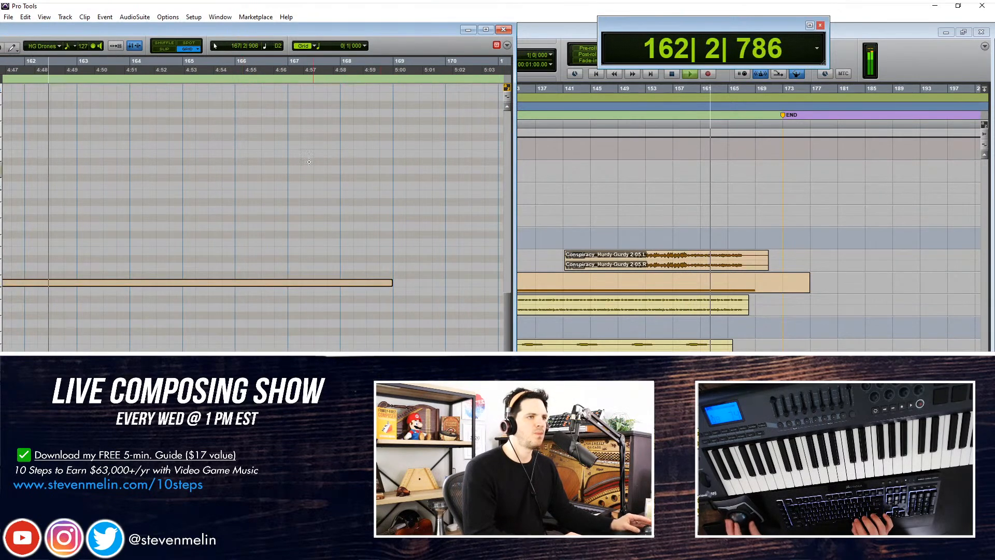
click(323, 124)
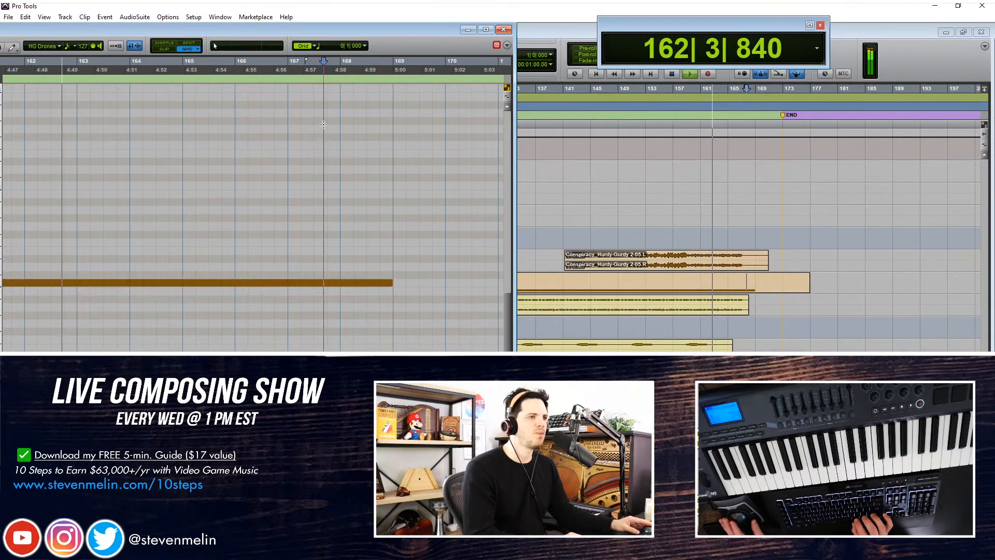
click(390, 282)
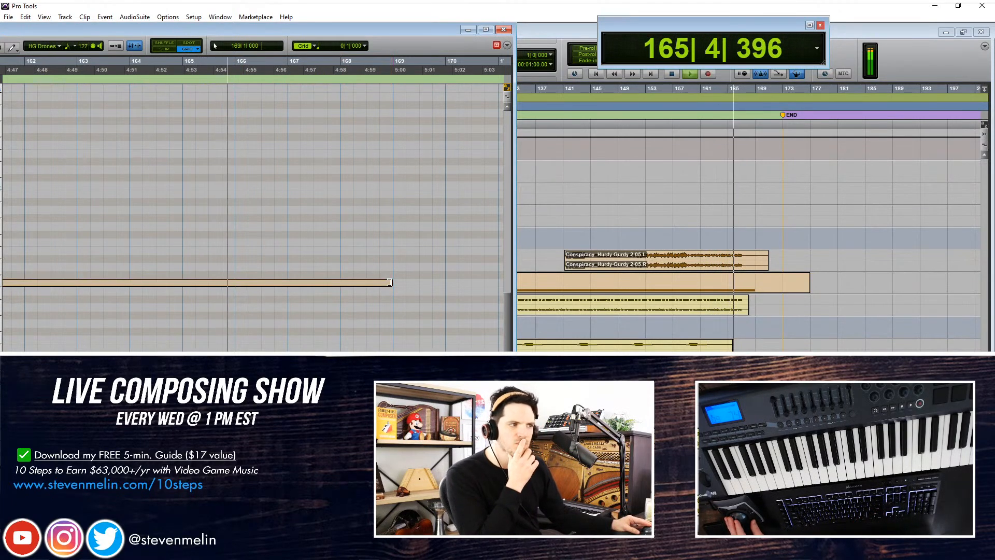
mouse_move(389, 282)
mouse_down()
mouse_move(307, 282)
mouse_move(391, 283)
mouse_up()
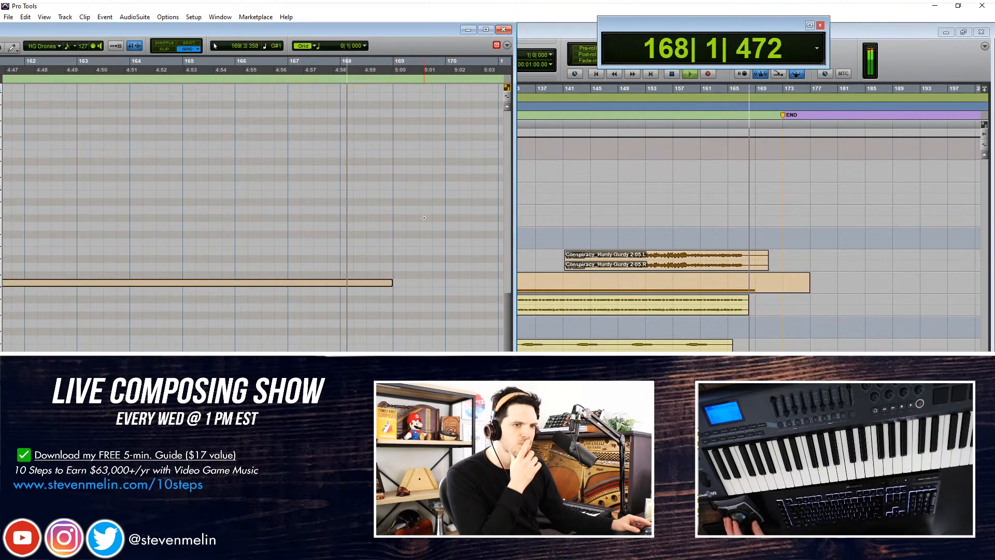
click(504, 29)
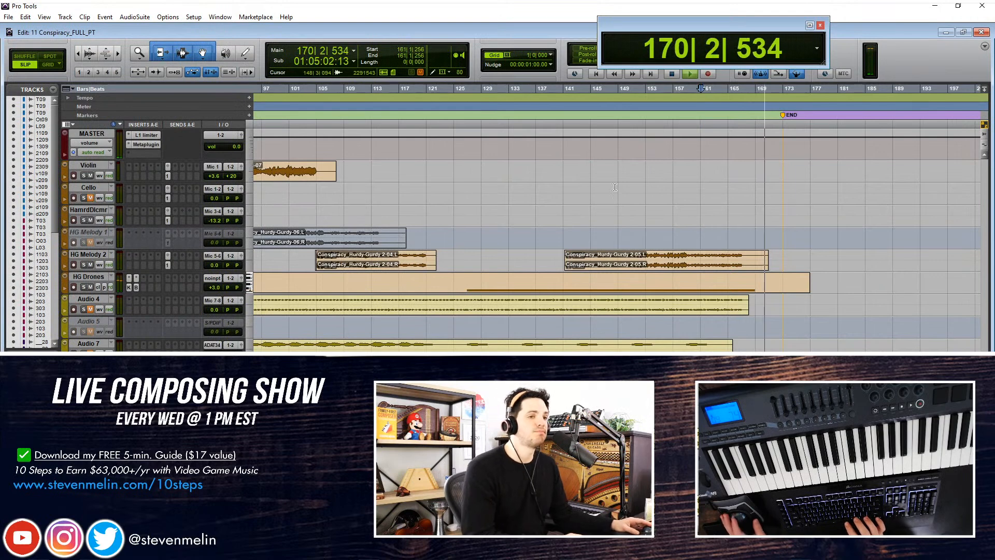
Play from 139|4|038 and trim the start of the Hurdy-Gurdy 2-05 clip to 142|4|559, leaving its end in place
key(space)
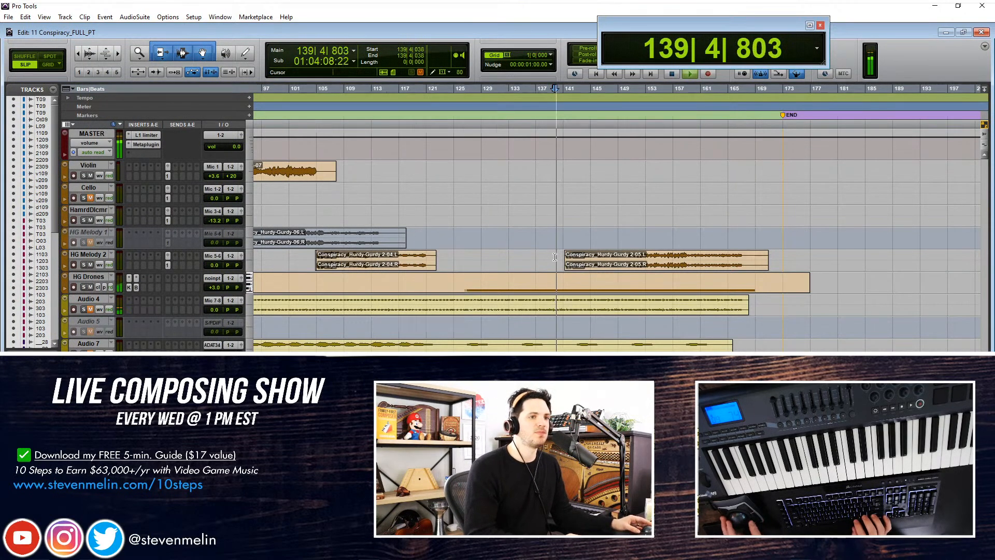
key(ctrl+bracketright)
key(ctrl+bracketright)
key(ctrl+bracketright)
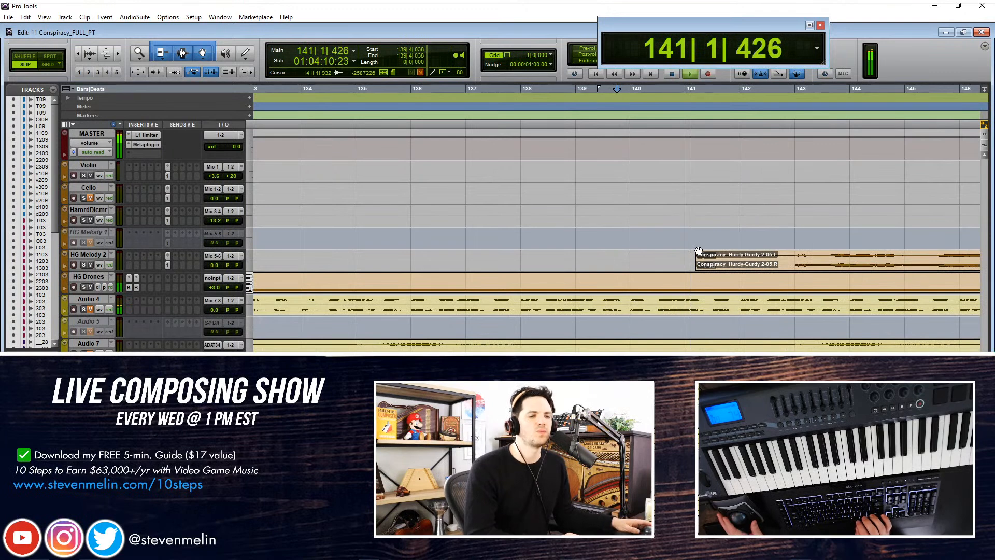
click(777, 260)
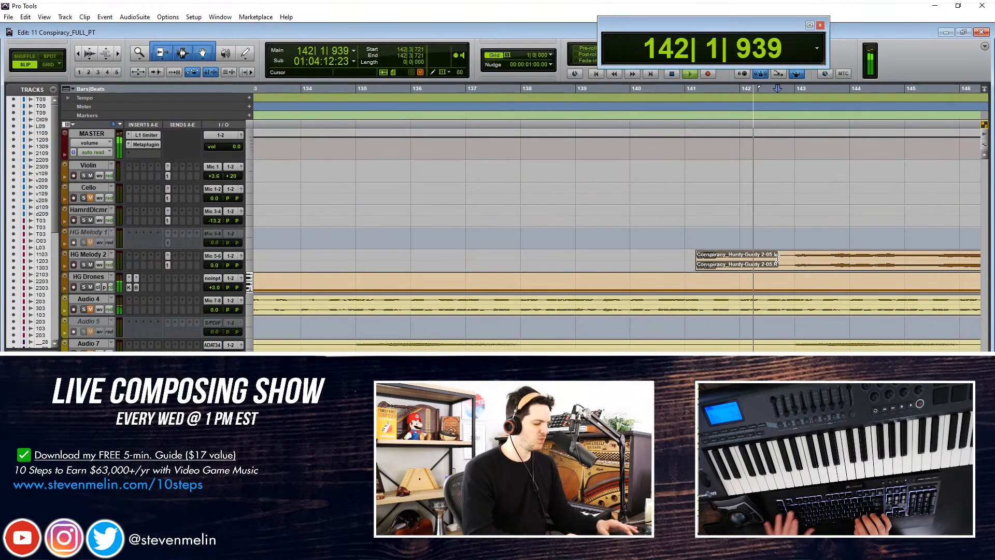
key(ctrl+z)
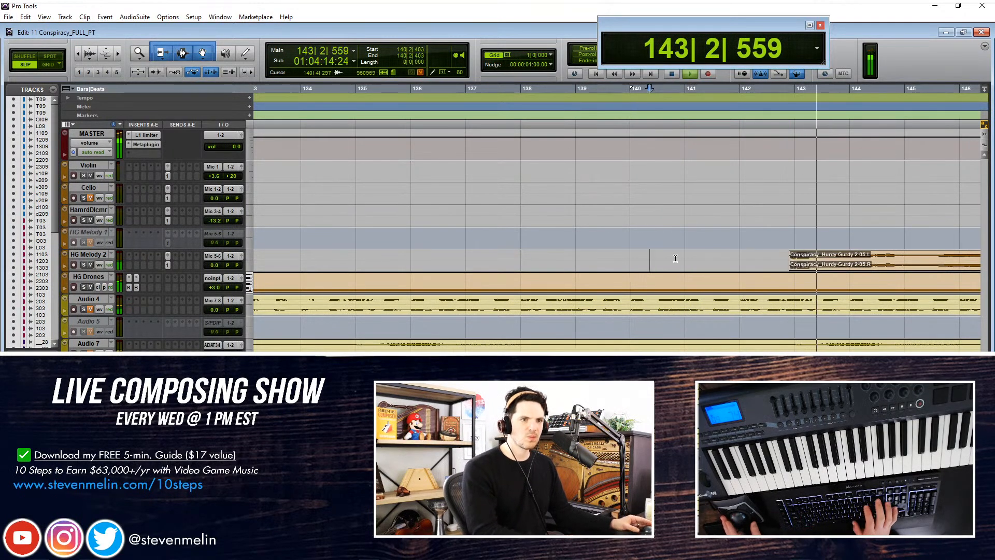
key(ctrl+bracketleft)
key(ctrl+bracketleft)
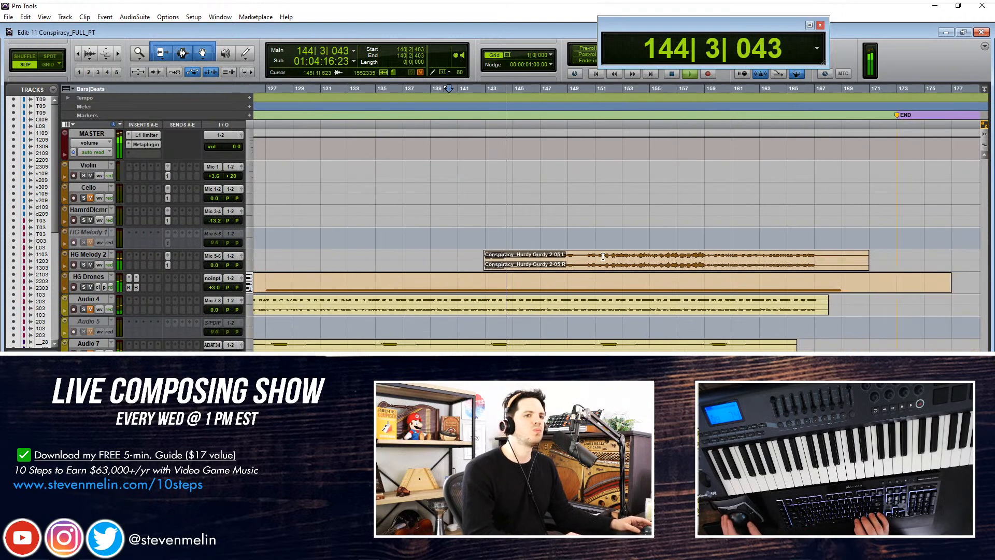
Select the Hurdy-Gurdy 2-05 clip during playback and compare its start with the choir clips on the tracks above
key(ctrl+bracketright)
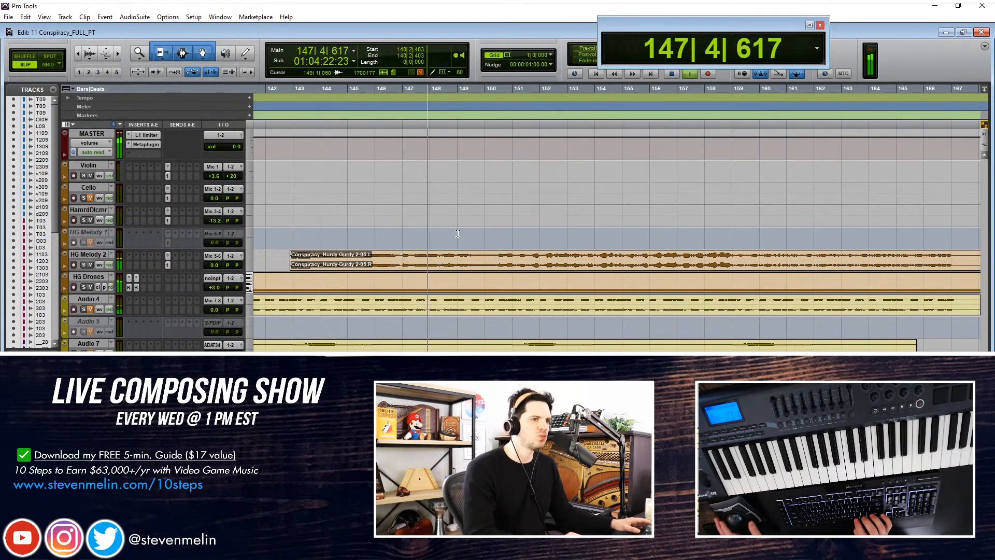
key(alt)
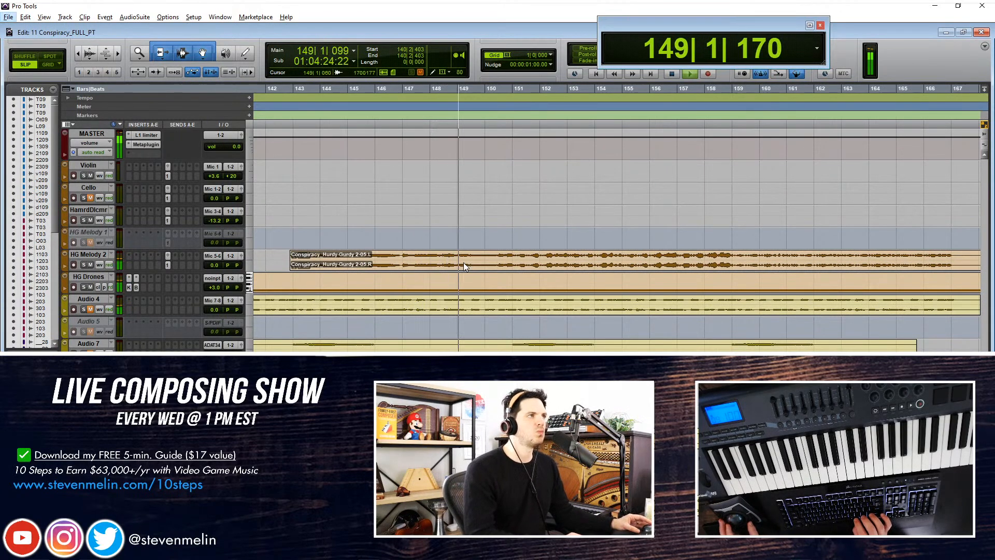
click(448, 257)
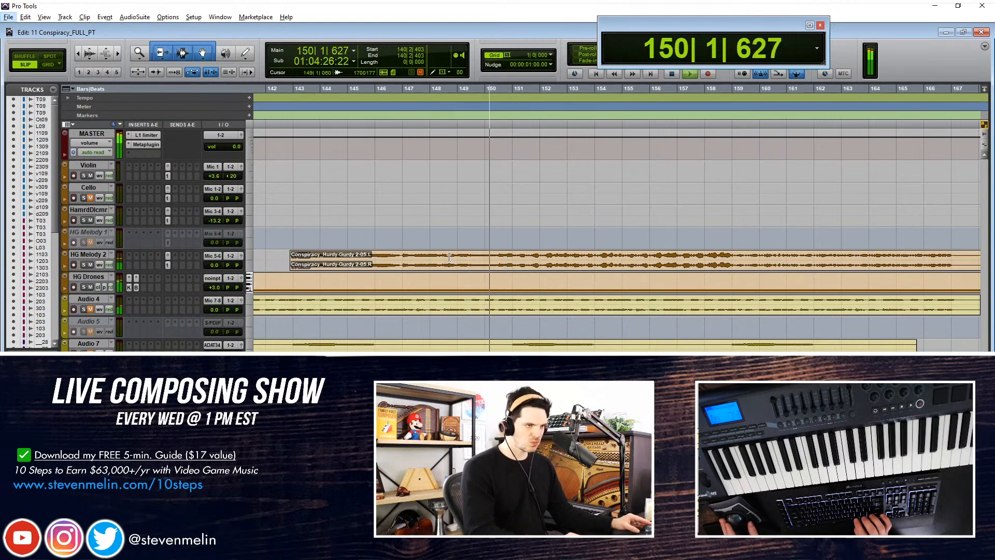
click(437, 265)
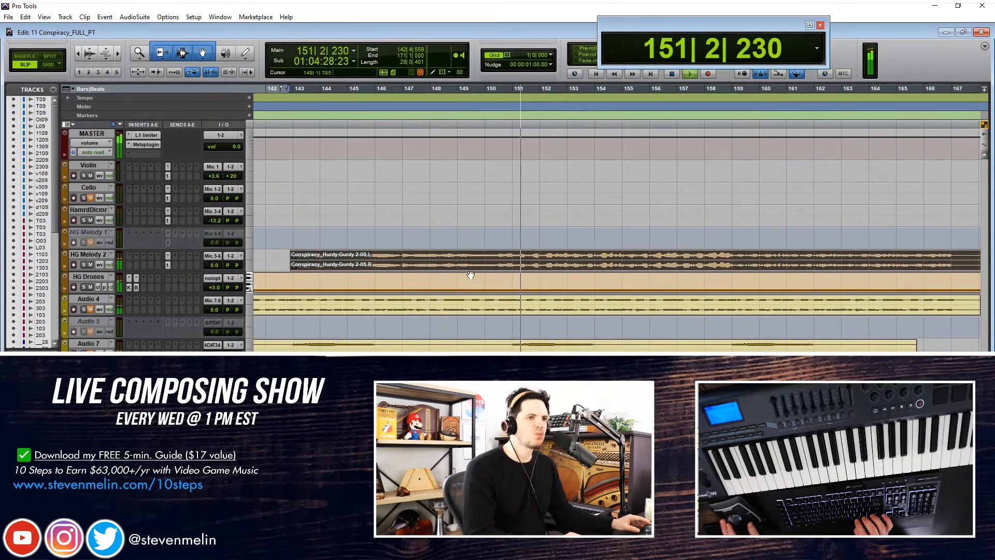
key(ctrl+[)
key(ctrl+[)
key(ctrl+])
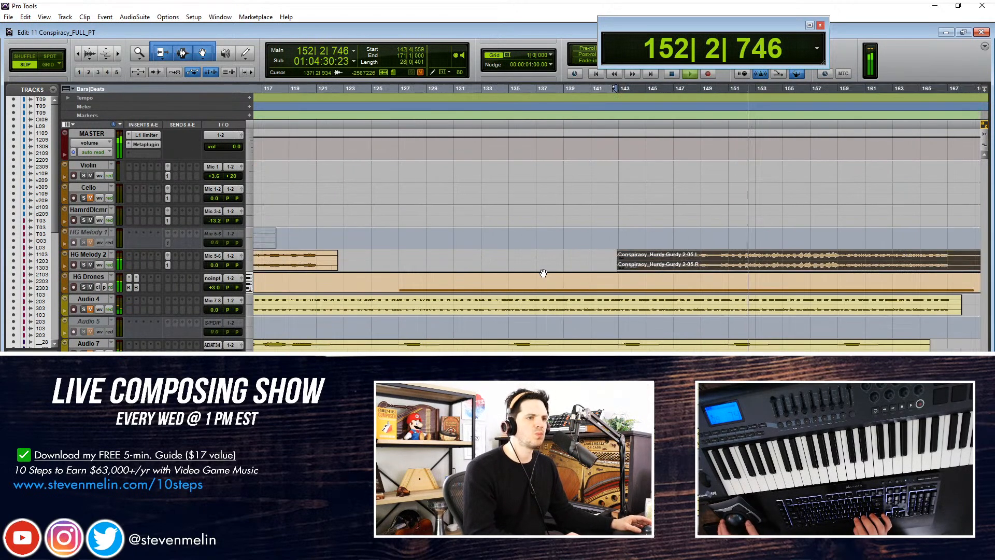
scroll(691, 259, up, 5)
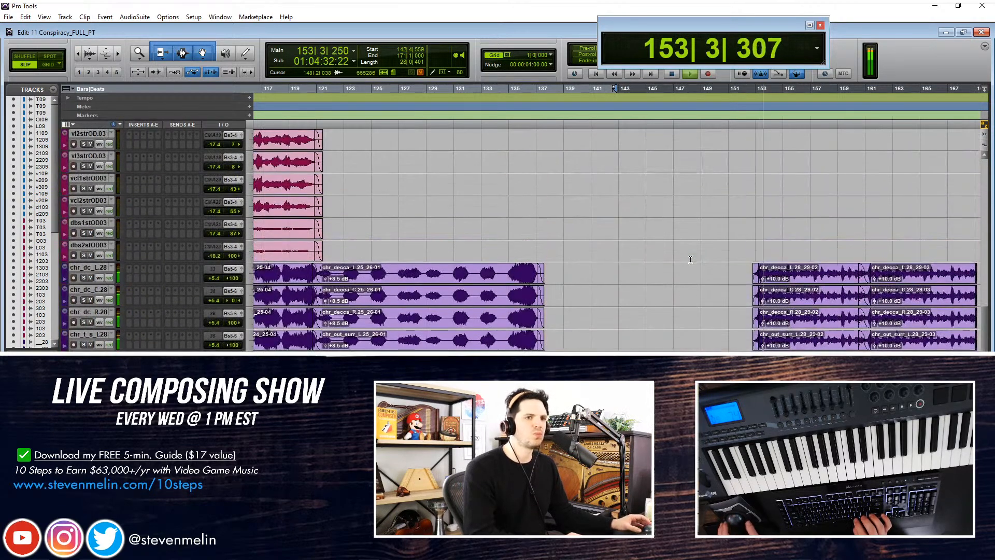
scroll(691, 259, down, 2)
key(ctrl+[)
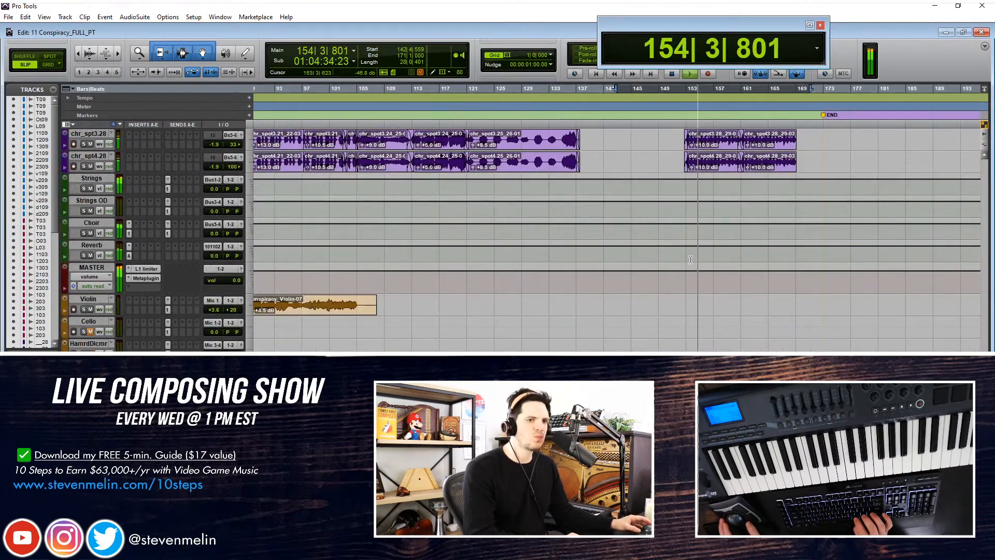
key(ctrl+])
key(ctrl+])
key(space)
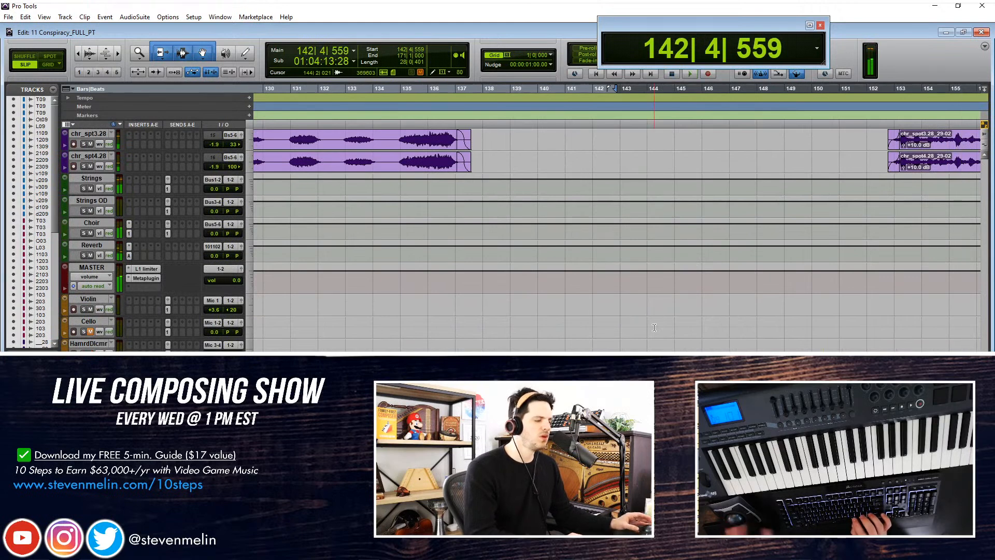
Switch the edit mode to Grid and play from 143|1|000 to check the passage leading into the last choir clips
key(F4)
scroll(617, 239, down, 1)
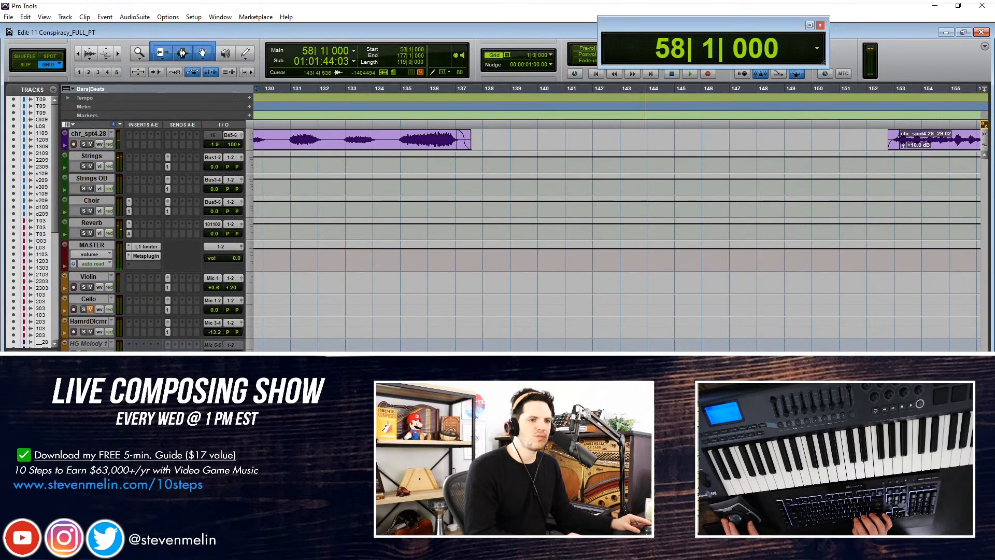
click(680, 90)
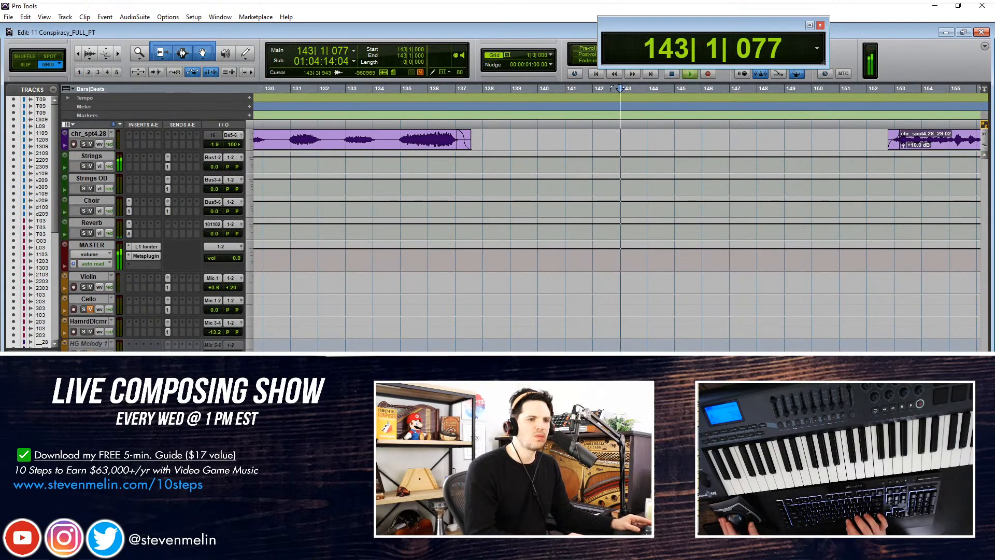
key(space)
key(ctrl+])
key(ctrl+])
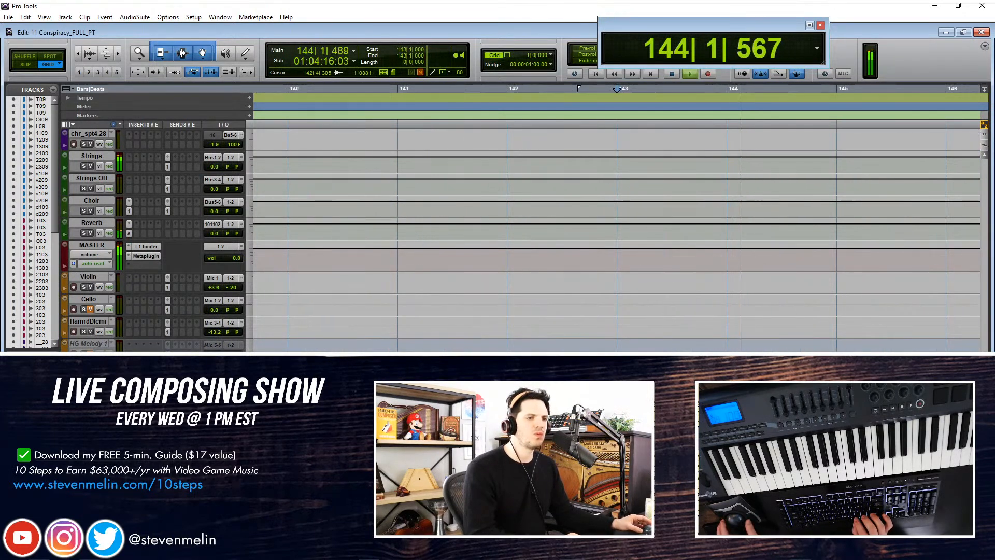
key(ctrl+[)
key(ctrl+[)
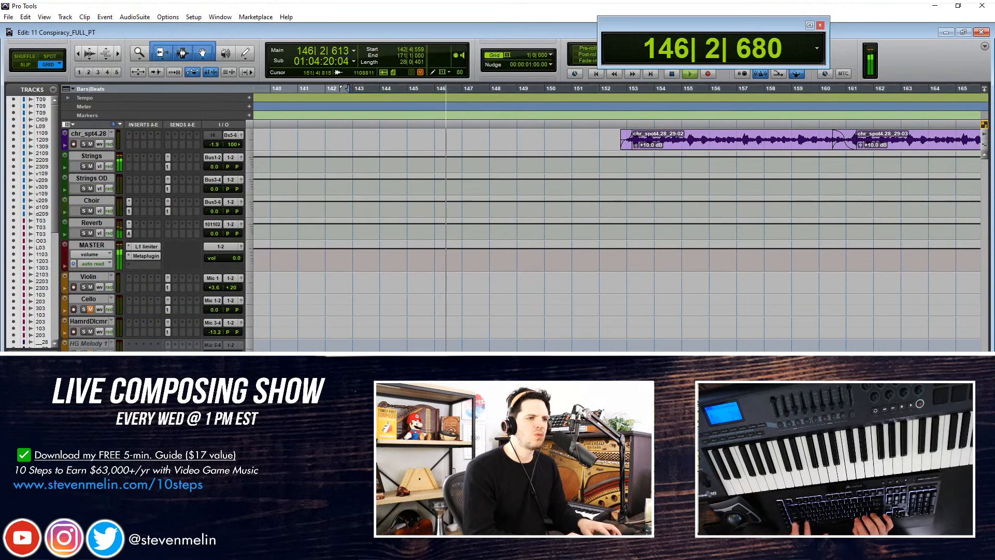
scroll(617, 217, right, 5)
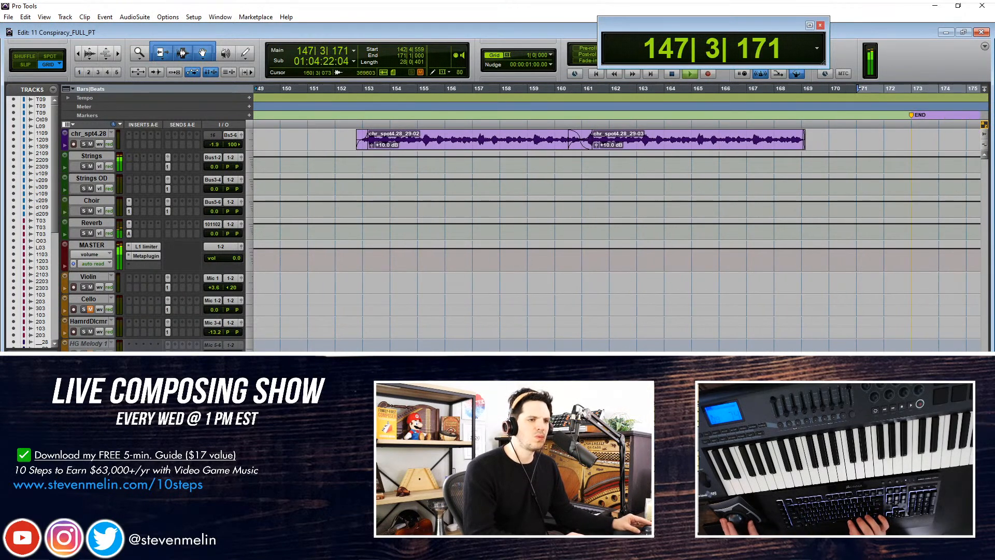
Play from 158|1|000 and check how the hurdy-gurdy, drone and choir clips run up to the END marker
click(502, 89)
key(space)
scroll(582, 341, down, 6)
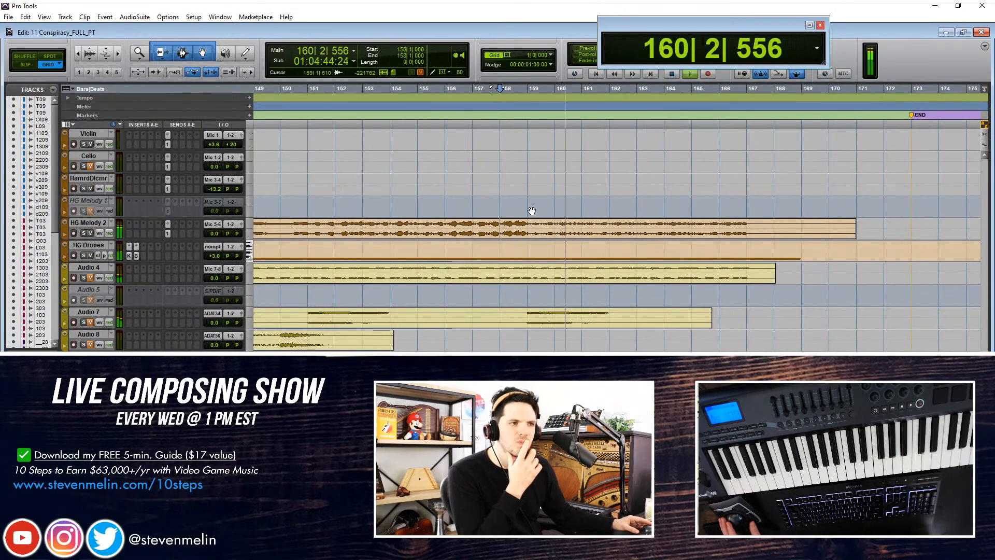
key(ctrl+[)
key(ctrl+[)
key(ctrl+[)
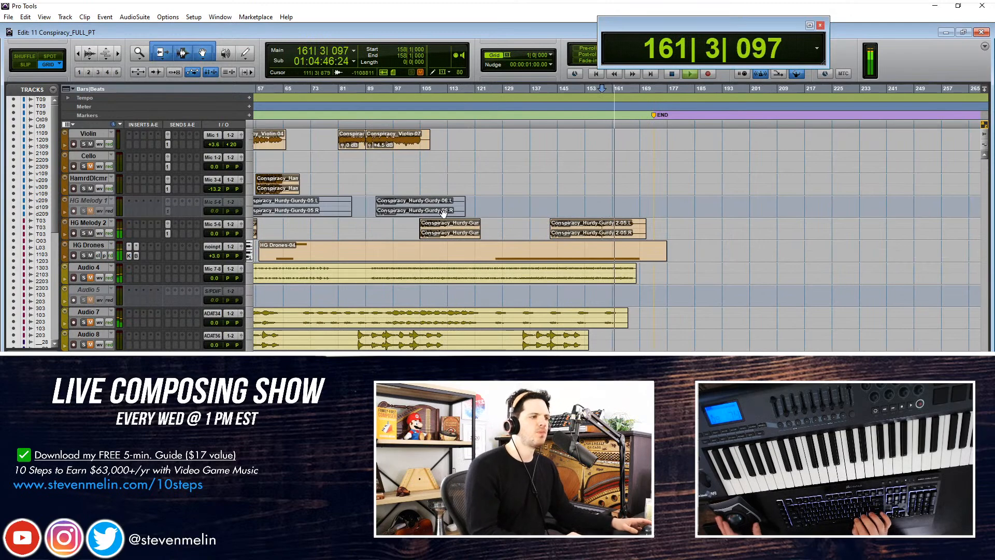
scroll(443, 212, up, 5)
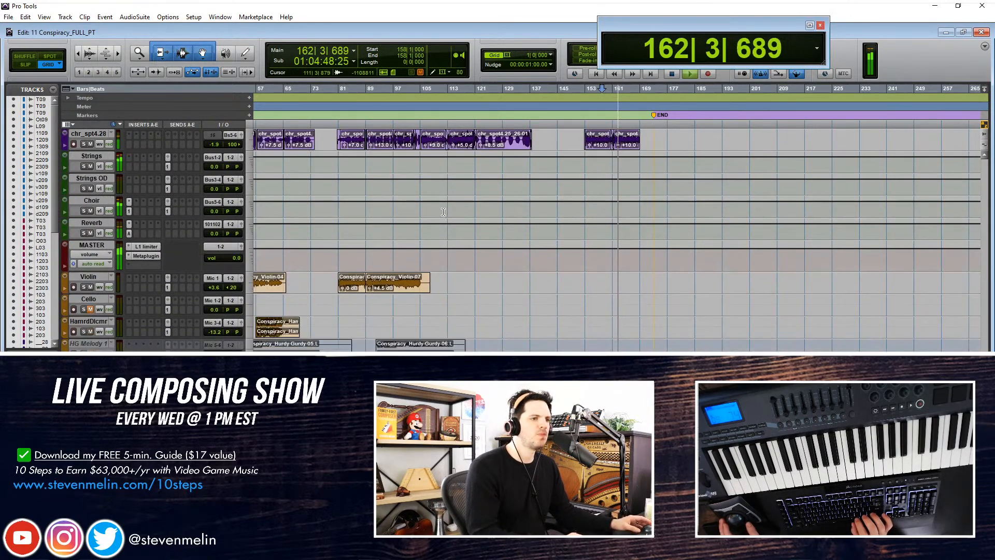
scroll(443, 211, left, 3)
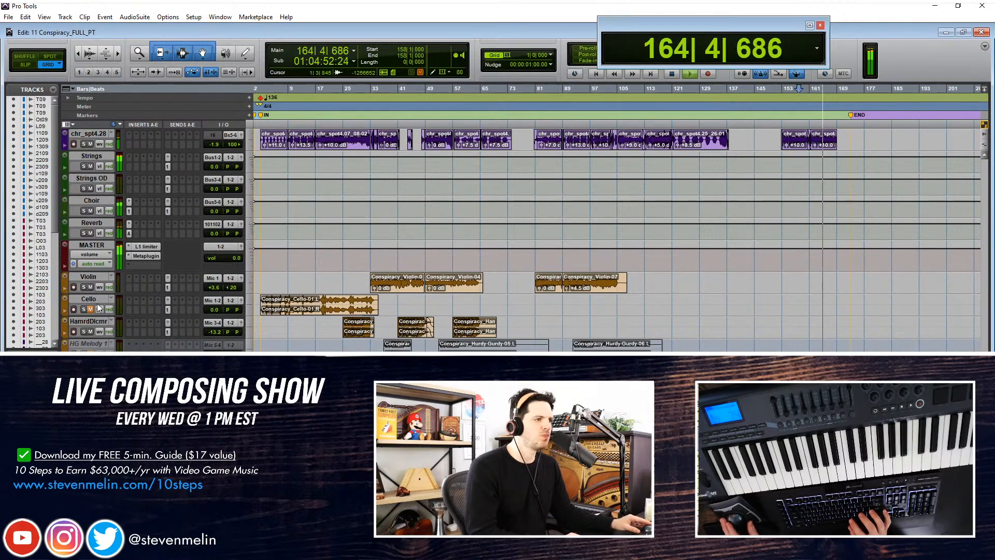
Unmute the Cello track and play the session from its beginning
key(space)
key(Return)
key(ctrl+])
key(ctrl+])
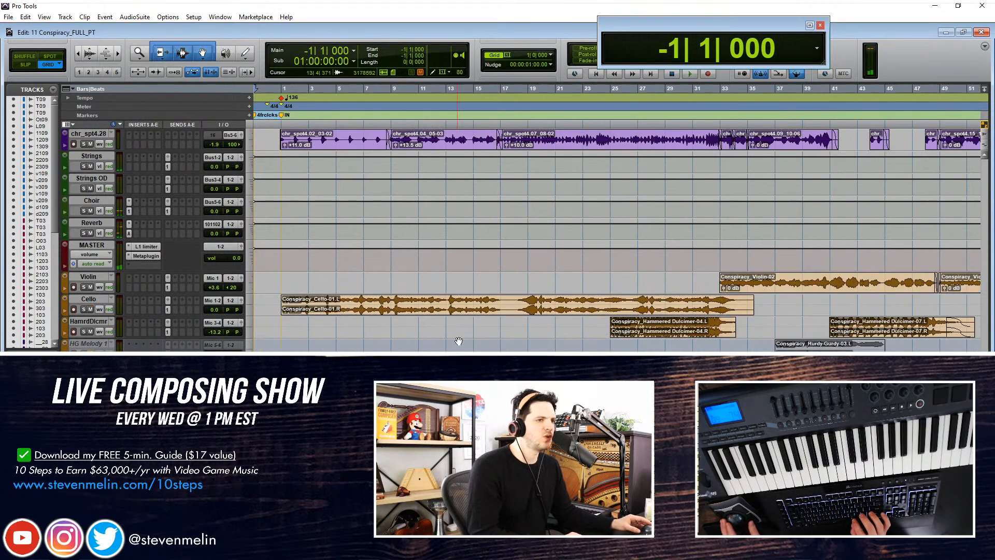
key(space)
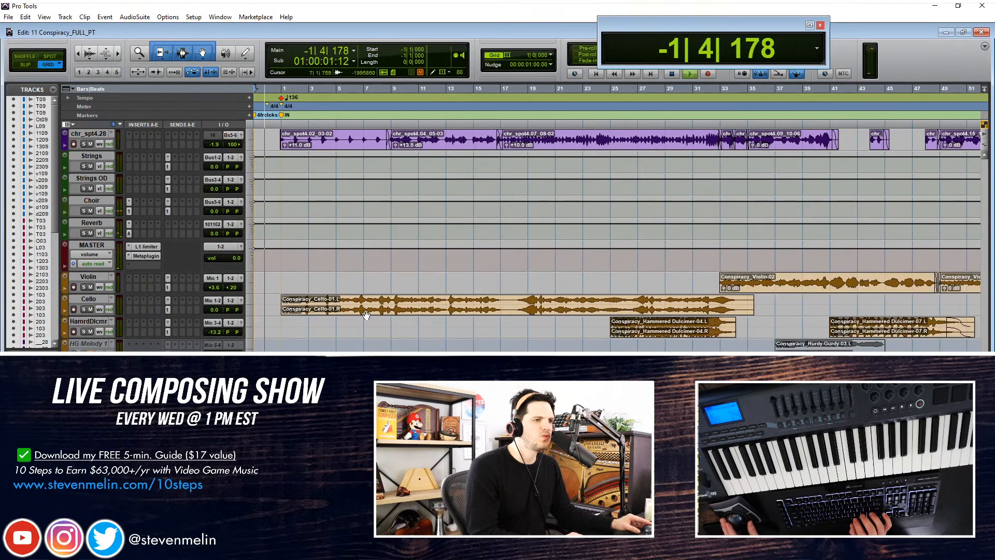
Move the Cello-01 clip to start at 33|1|000, under the first violin clip, and play from 32|1|000
drag(528, 304, 674, 323)
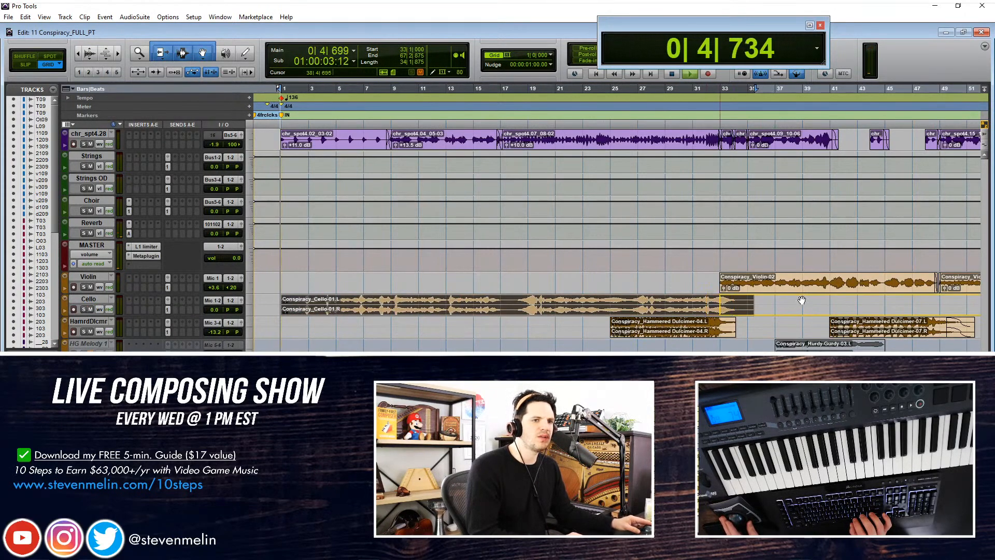
drag(285, 298, 725, 295)
key(space)
click(707, 299)
key(ctrl+bracketright)
key(space)
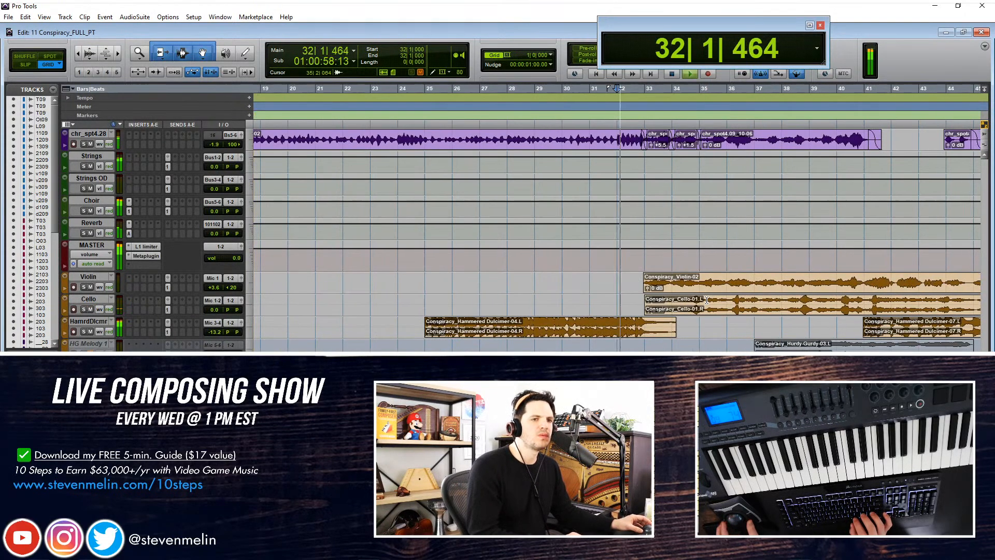
Switch the edit mode to Slip and shift the Cello-01 clip earlier to start at 32|4|334
key(ctrl+bracketright)
key(ctrl+bracketright)
key(ctrl+bracketright)
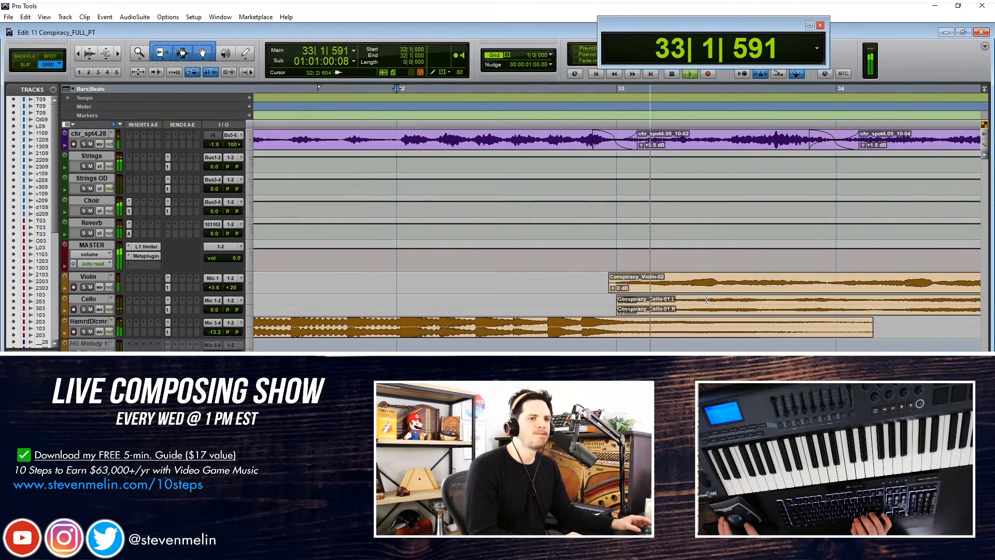
scroll(526, 305, right, 1)
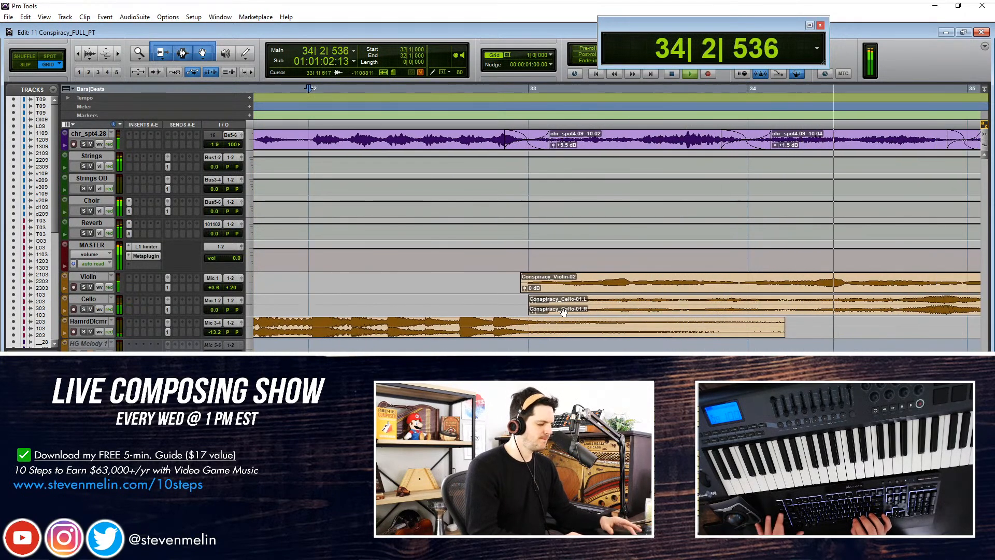
key(ctrl+bracketleft)
key(ctrl+bracketleft)
key(ctrl+bracketleft)
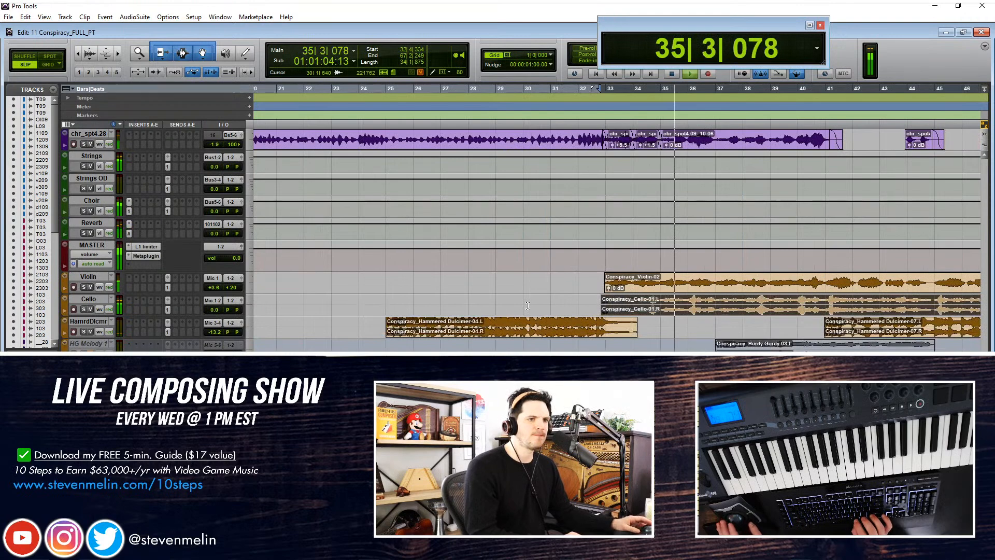
Set the Cello track's volume to +1.8 dB and adjust the level of its send to Bus 101-102
key(ctrl+bracketright)
key(ctrl+bracketright)
key(ctrl+bracketleft)
scroll(652, 310, right, 9)
scroll(652, 310, left, 1)
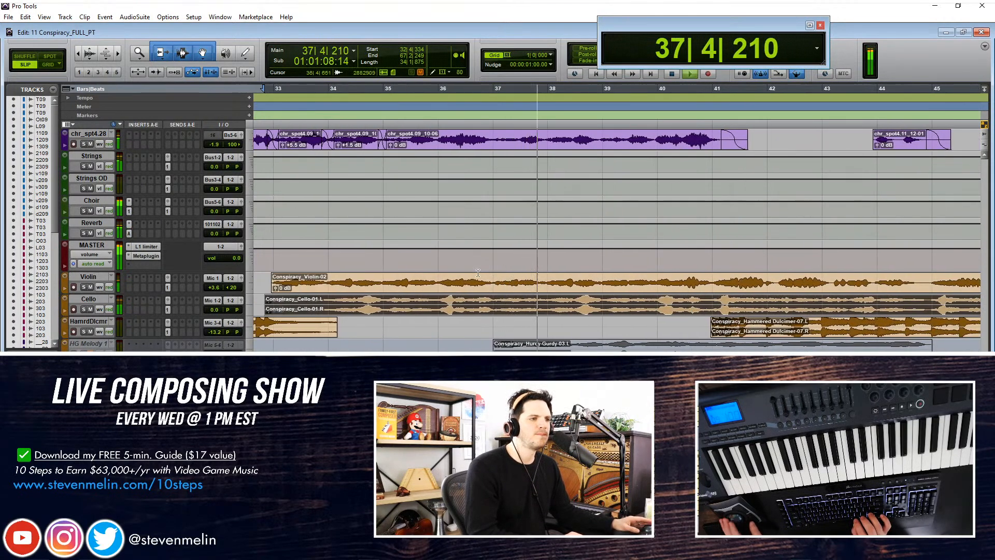
click(217, 310)
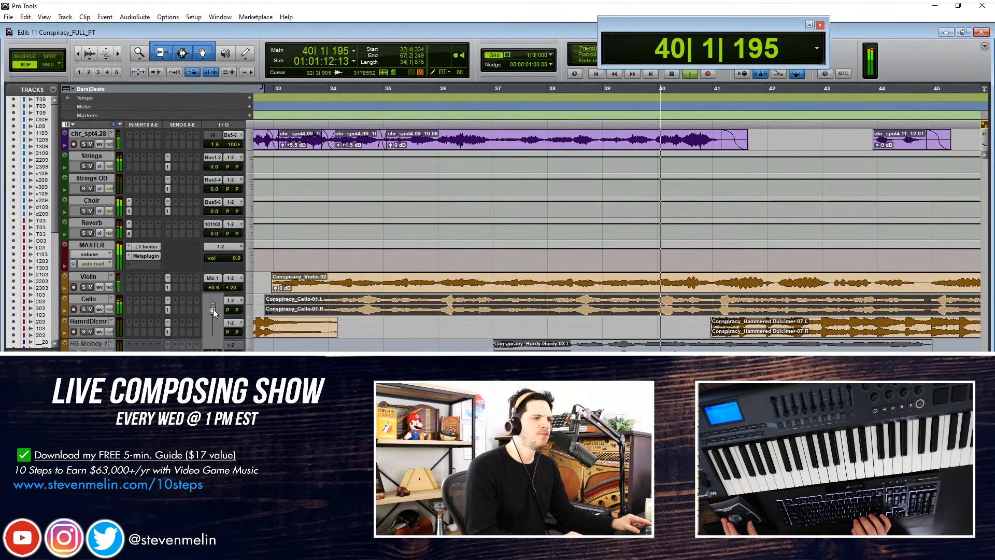
click(168, 310)
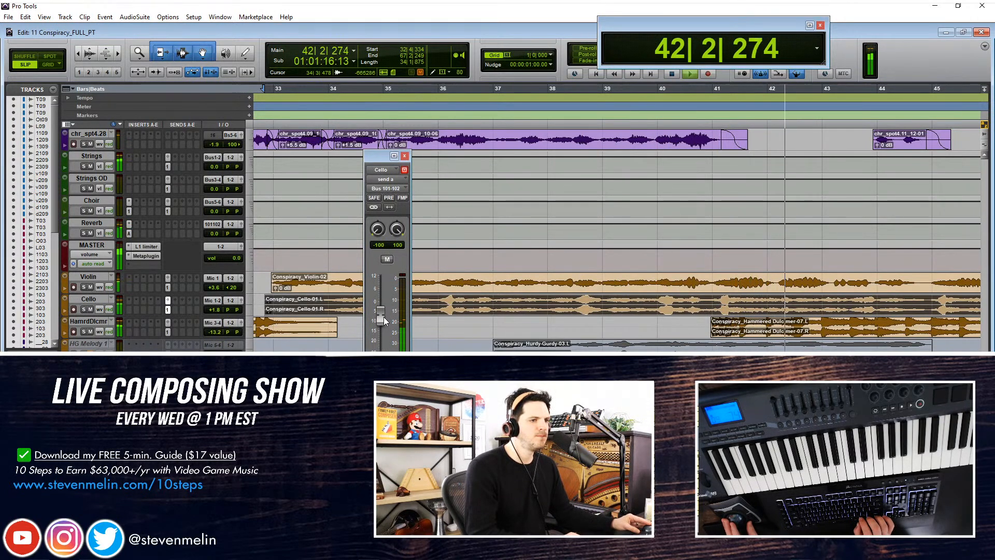
click(405, 156)
Shift the Cello-01 clip slightly earlier to start at 32|4|189
scroll(574, 290, left, 6)
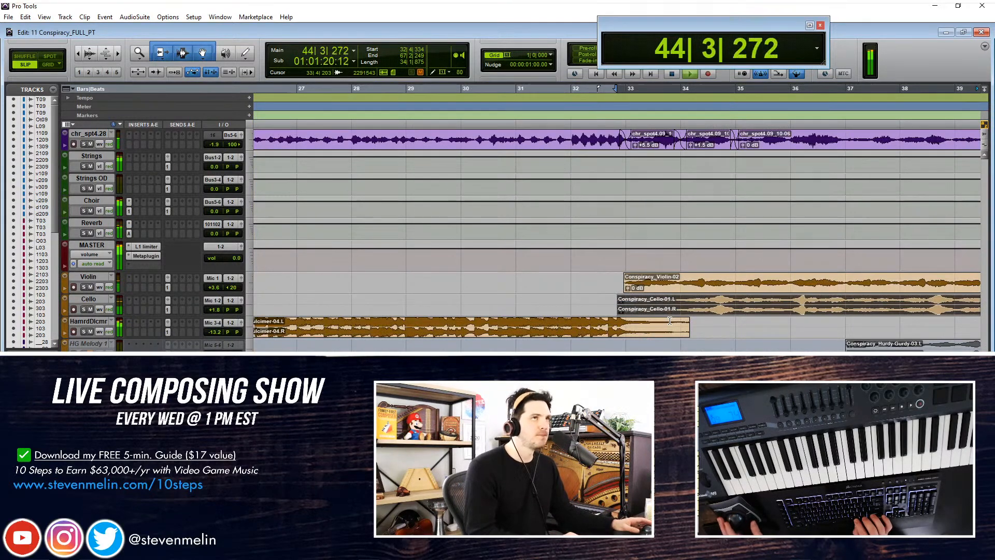
scroll(669, 321, right, 2)
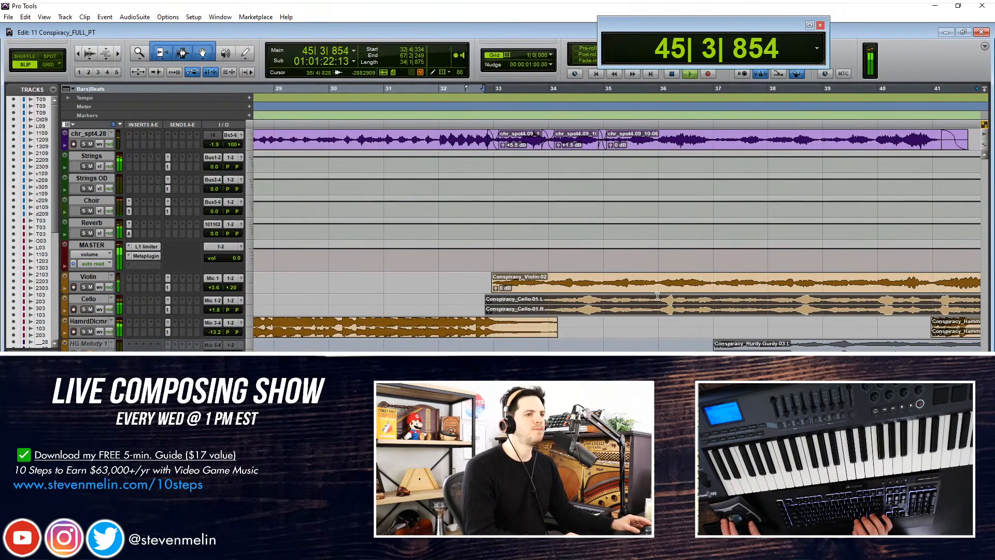
scroll(656, 295, down, 2)
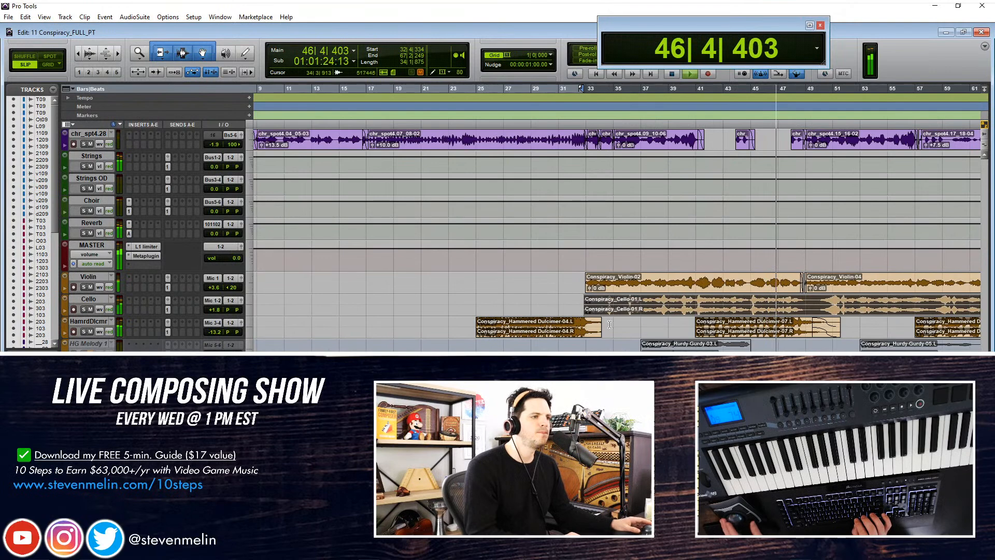
scroll(601, 337, right, 3)
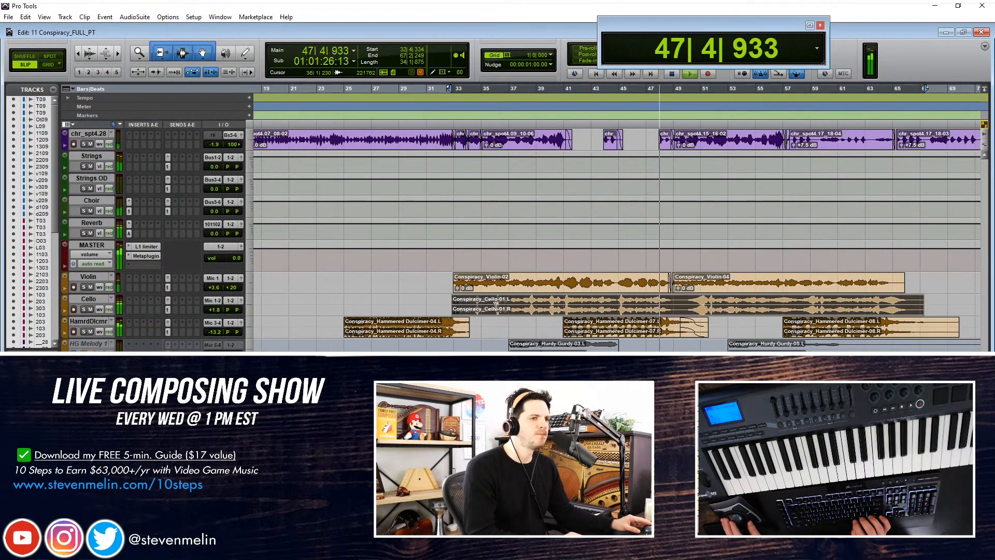
scroll(496, 310, up, 2)
click(660, 310)
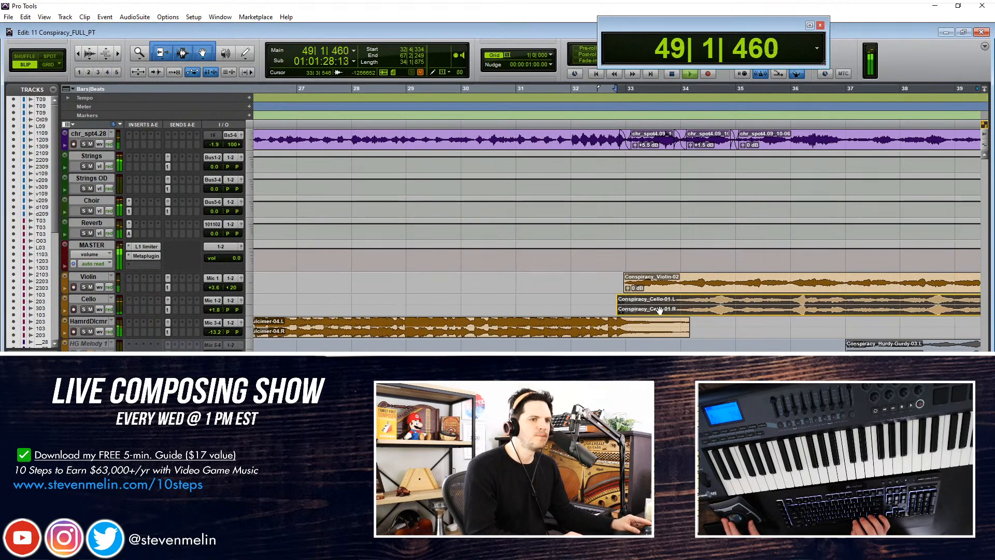
scroll(660, 309, down, 2)
scroll(660, 309, up, 3)
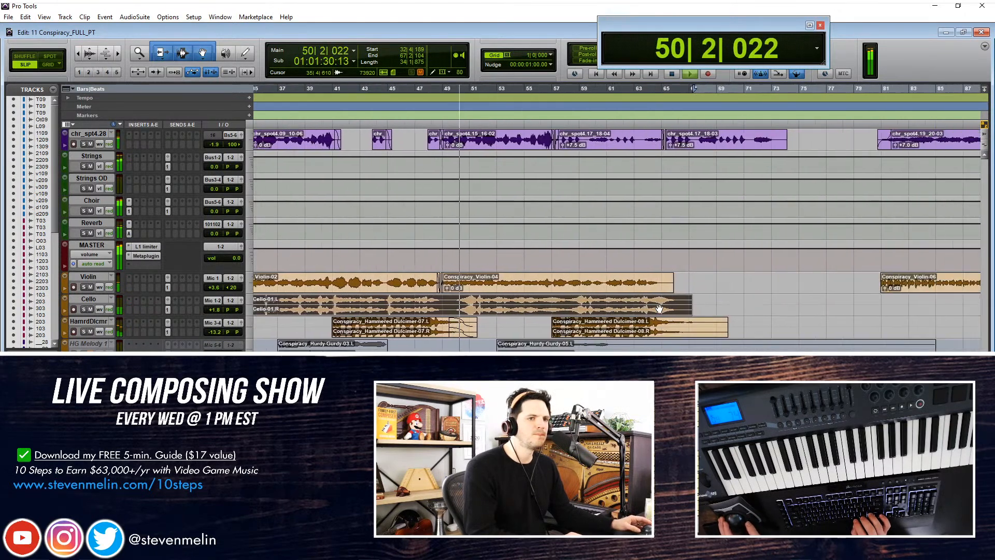
Split the cello clip at 49|3|614 and move its second part to start at 66|1|503
scroll(660, 309, down, 3)
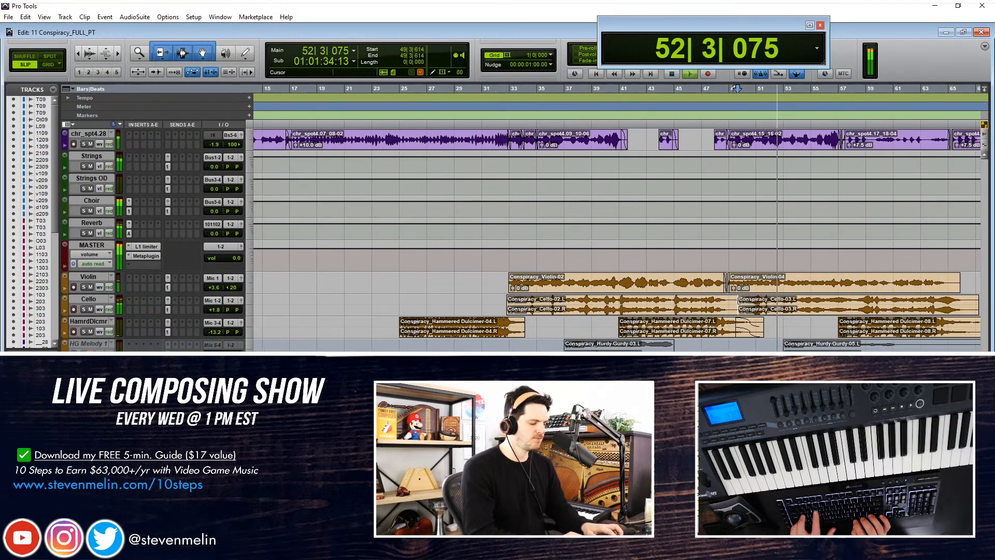
scroll(738, 303, down, 2)
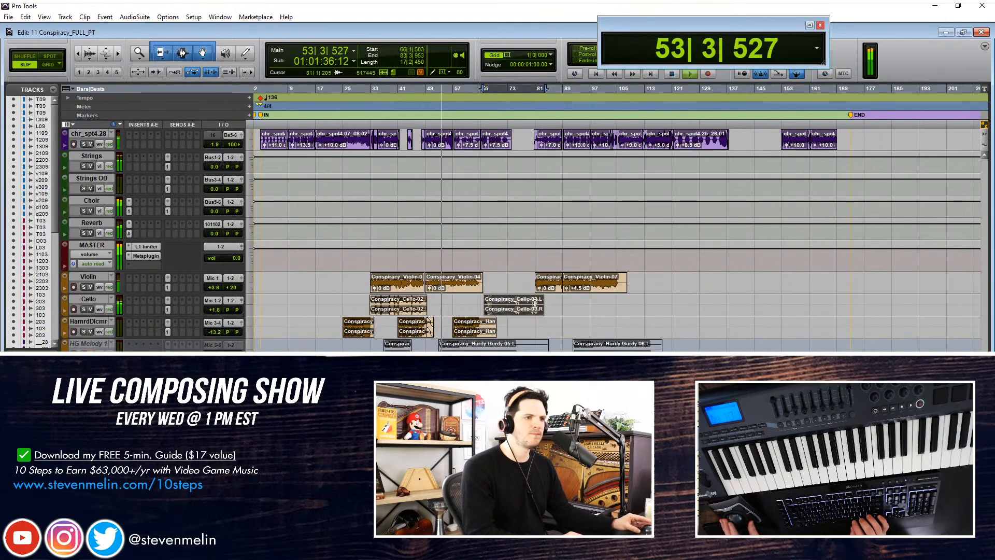
scroll(645, 310, up, 3)
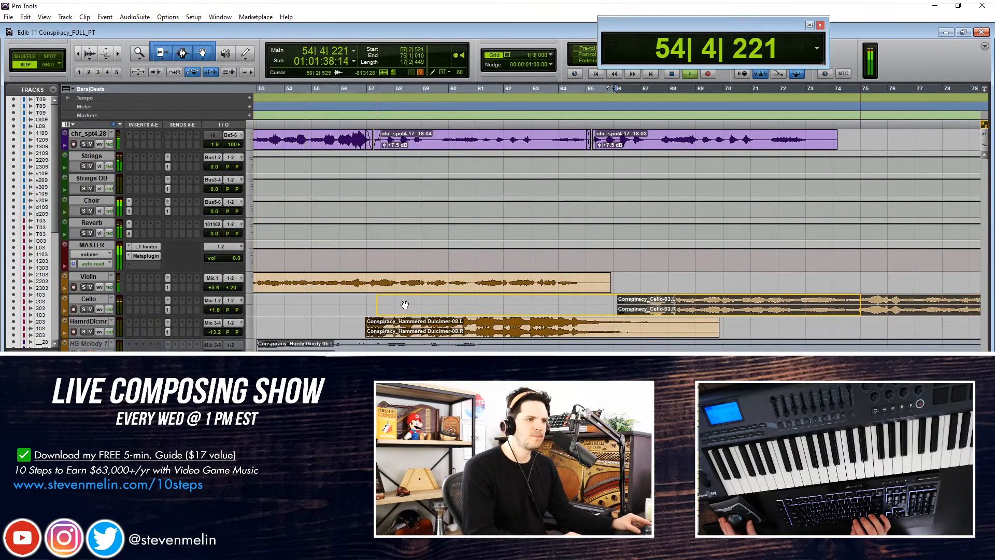
Try the Cello-03 clip at a later position, starting at 72|3|477
scroll(664, 311, up, 2)
drag(681, 312, 751, 313)
scroll(669, 310, up, 1)
scroll(675, 311, down, 2)
scroll(752, 313, down, 4)
drag(469, 311, 523, 311)
scroll(524, 311, up, 4)
scroll(524, 311, down, 2)
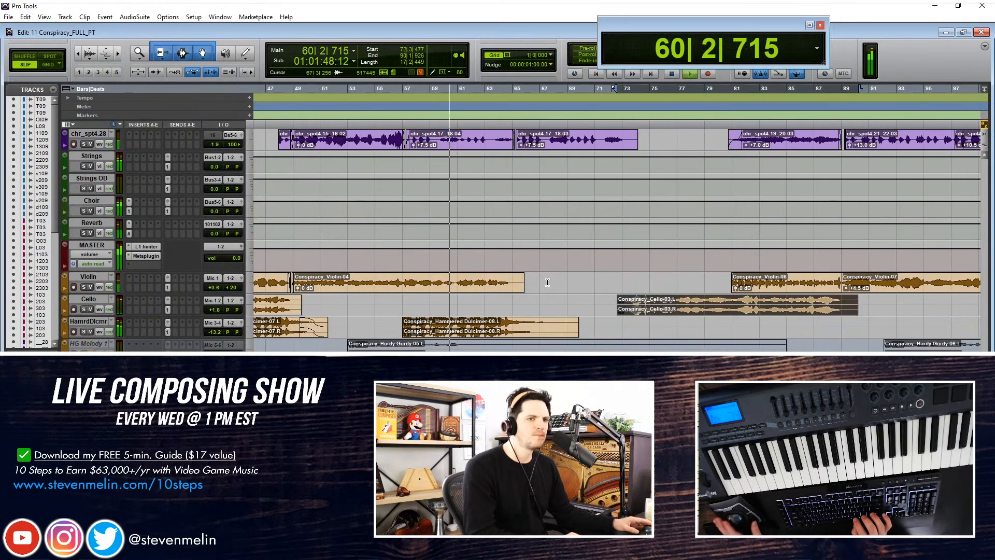
Move the Cello-03 clip back to start at 65|1|844 and compare its start with the choir clip at bar 65
drag(582, 313, 537, 310)
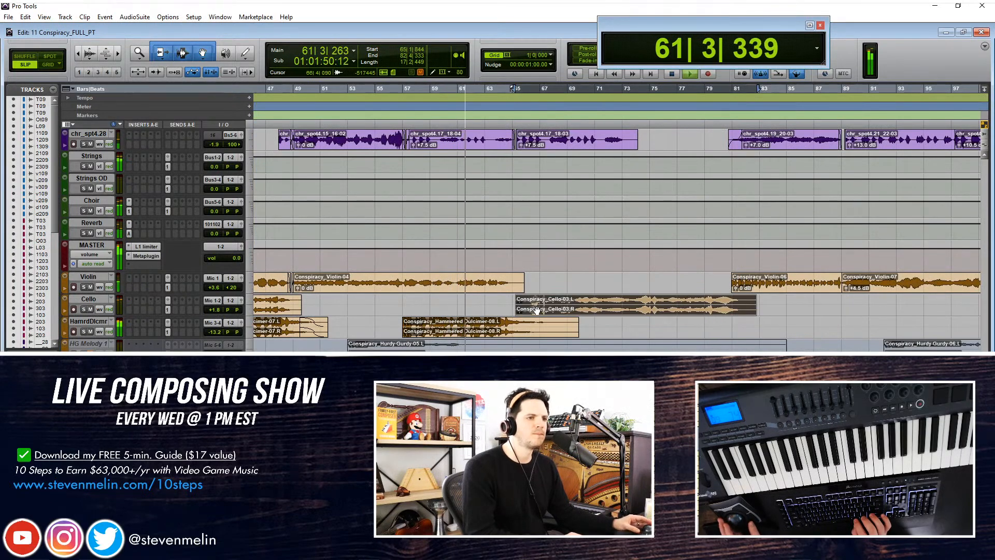
scroll(537, 310, up, 1)
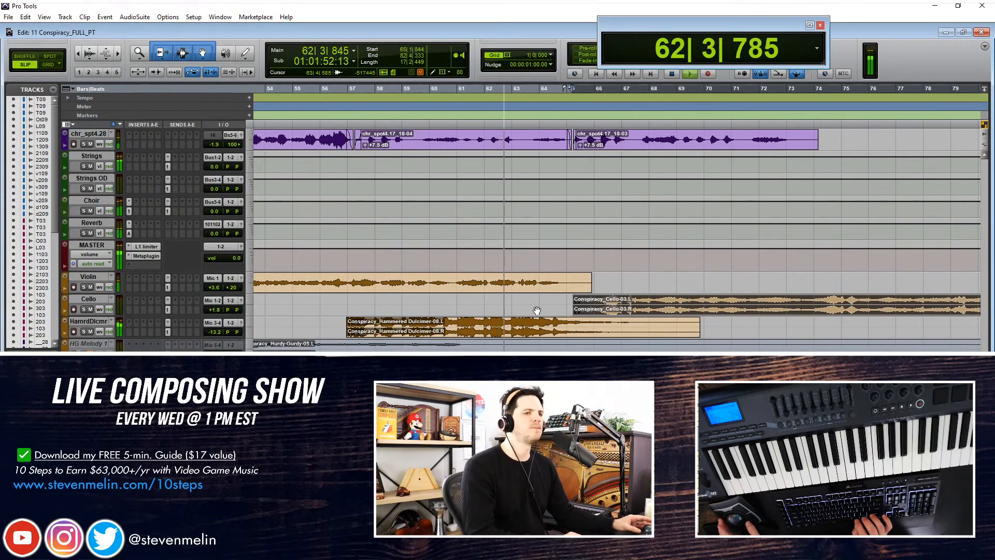
scroll(537, 310, up, 1)
key(t)
key(r)
key(r)
key(t)
key(t)
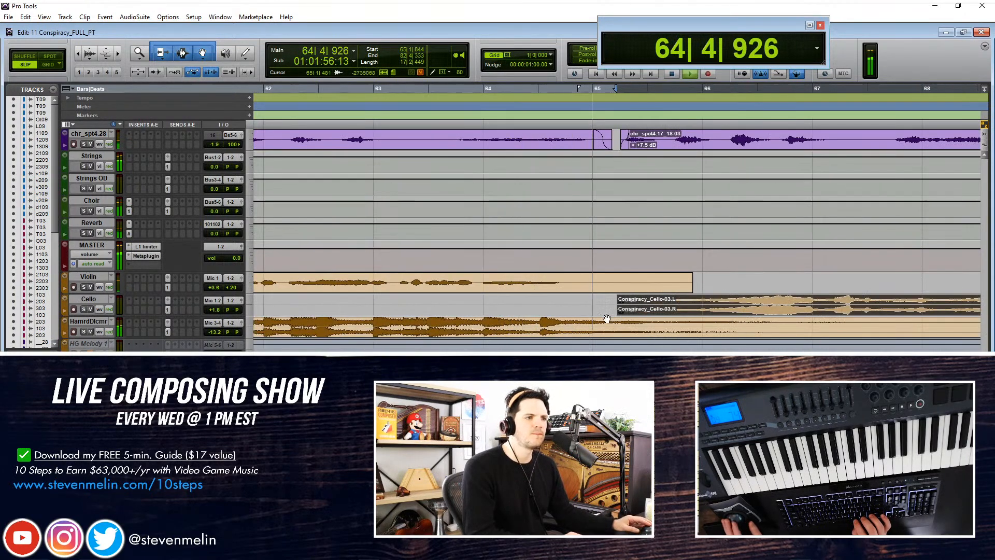
key(r)
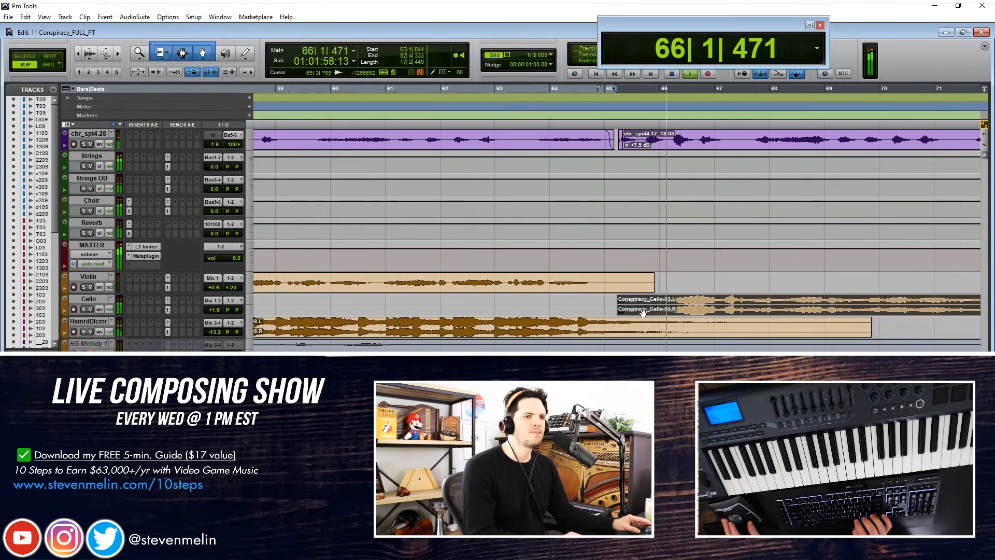
Shift the Cello-03 clip earlier during playback so it starts at 64|3|568
key(minus)
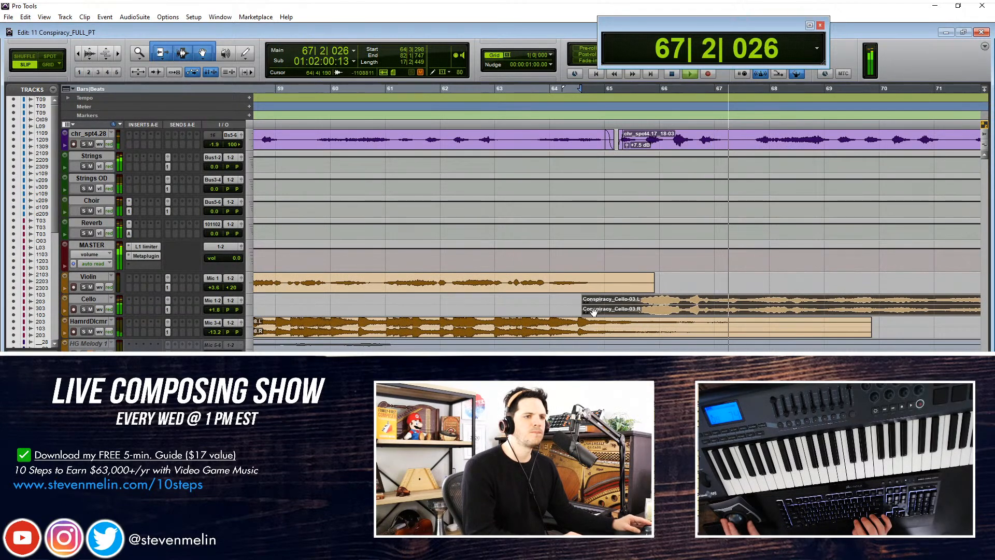
drag(661, 315, 663, 292)
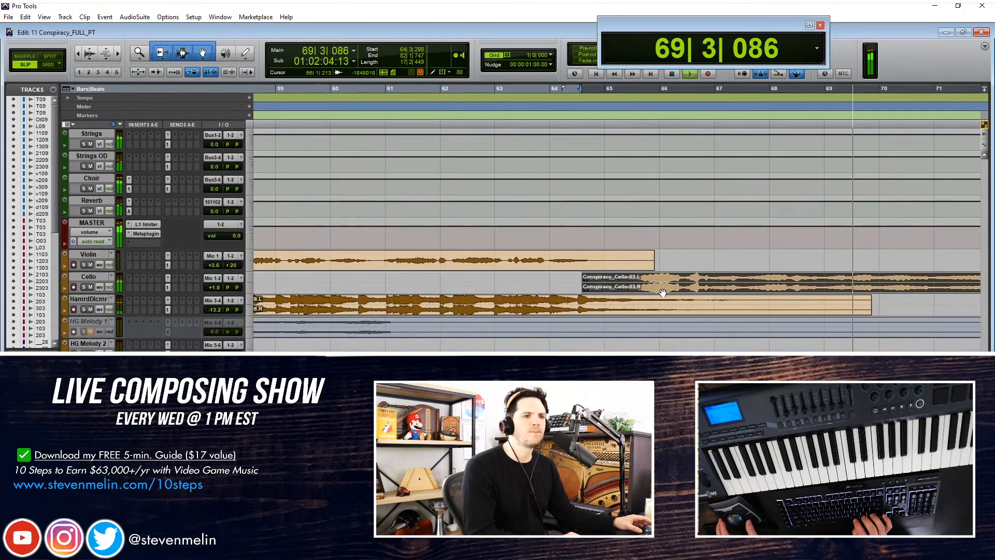
key(r)
key(t)
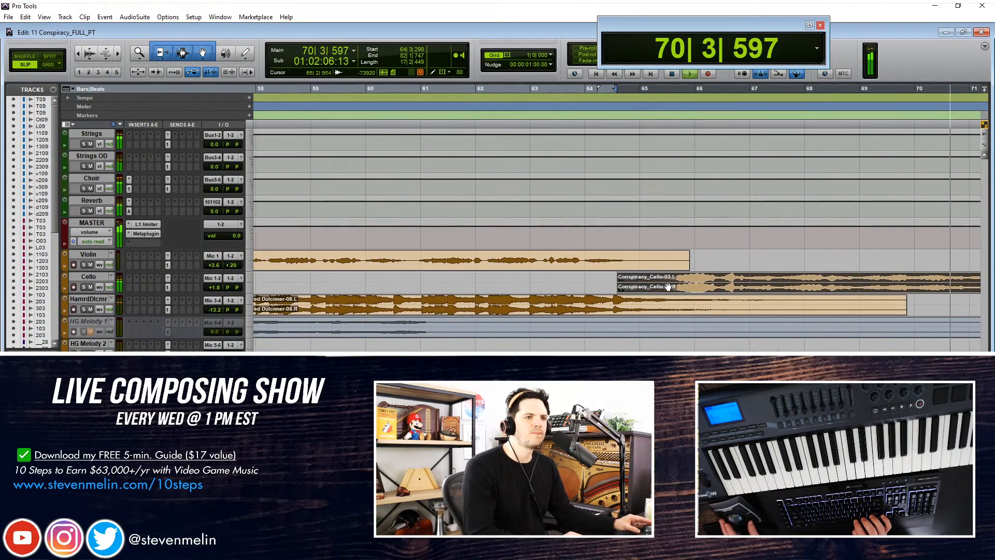
key(r)
key(r)
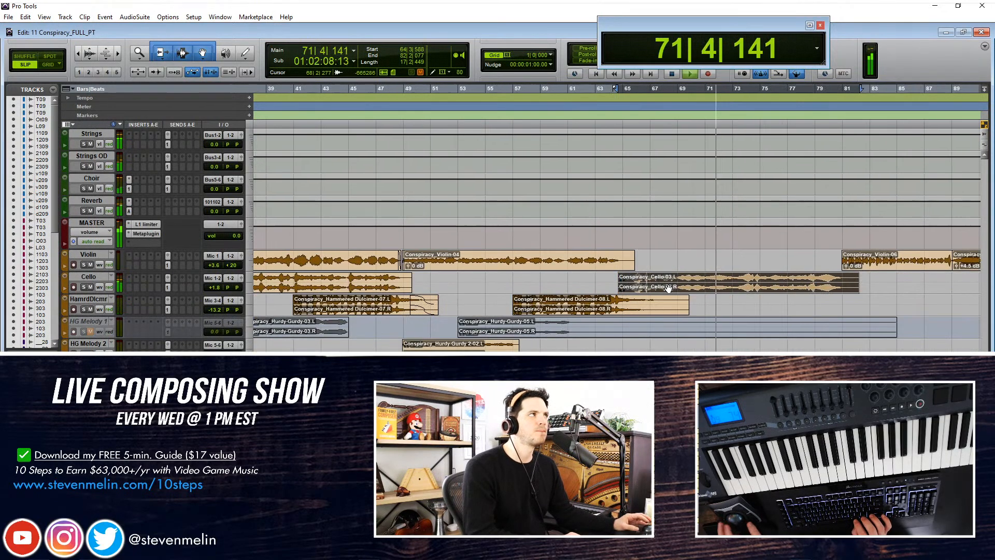
Keep playing through the Cello-03 clip and check its phrases up to the next violin clip
scroll(669, 289, right, 3)
key(t)
key(t)
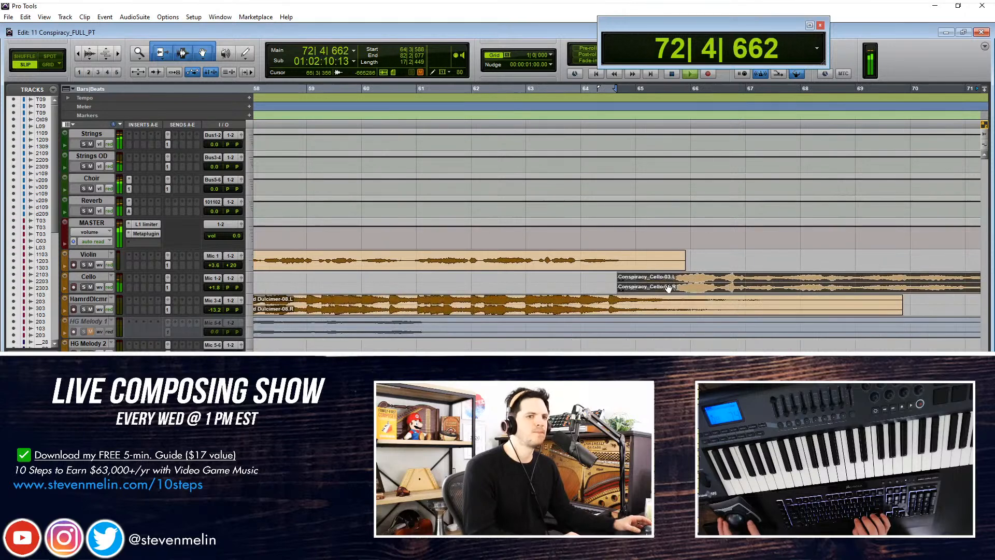
scroll(669, 289, right, 2)
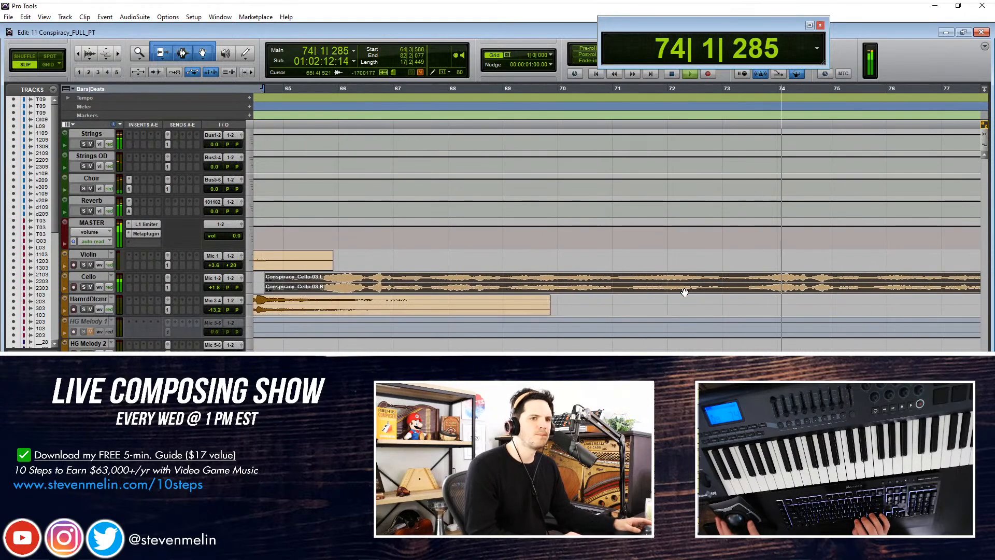
key(r)
key(r)
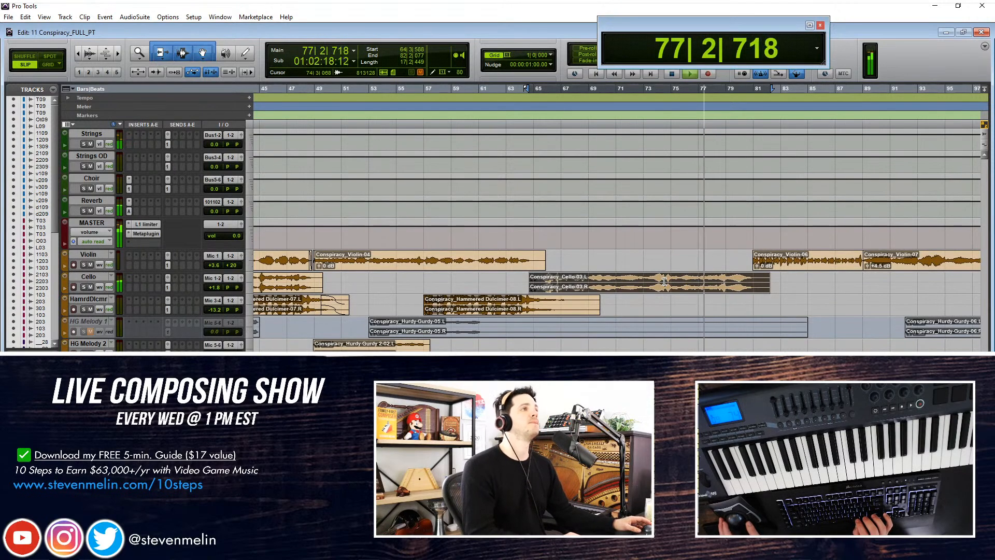
Shift the Cello-03 clip slightly later to start at 64|3|733 and set the Cello track volume to 0.0 dB
key(t)
key(t)
click(661, 288)
key(r)
key(r)
key(r)
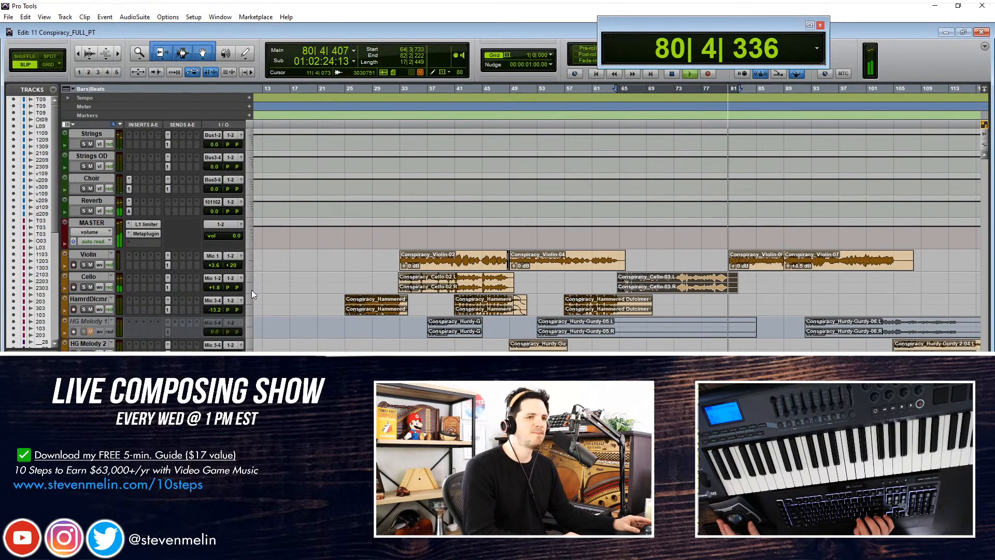
click(213, 287)
drag(214, 287, 213, 289)
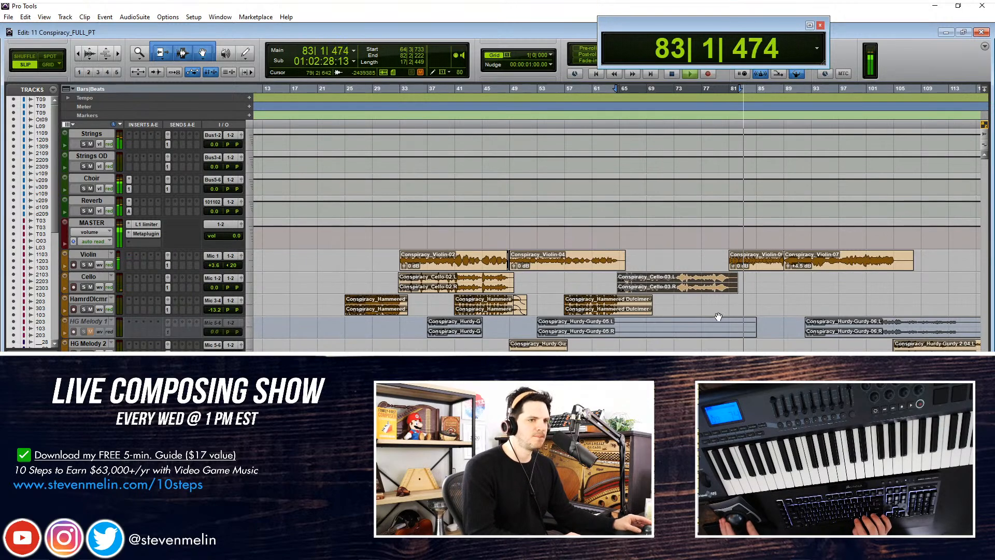
Crossfade the junction of the Violin-06 and Violin-07 clips from 88|4|510 to 89|1|493
key(ctrl+bracketright)
key(ctrl+bracketright)
scroll(636, 269, down, 5)
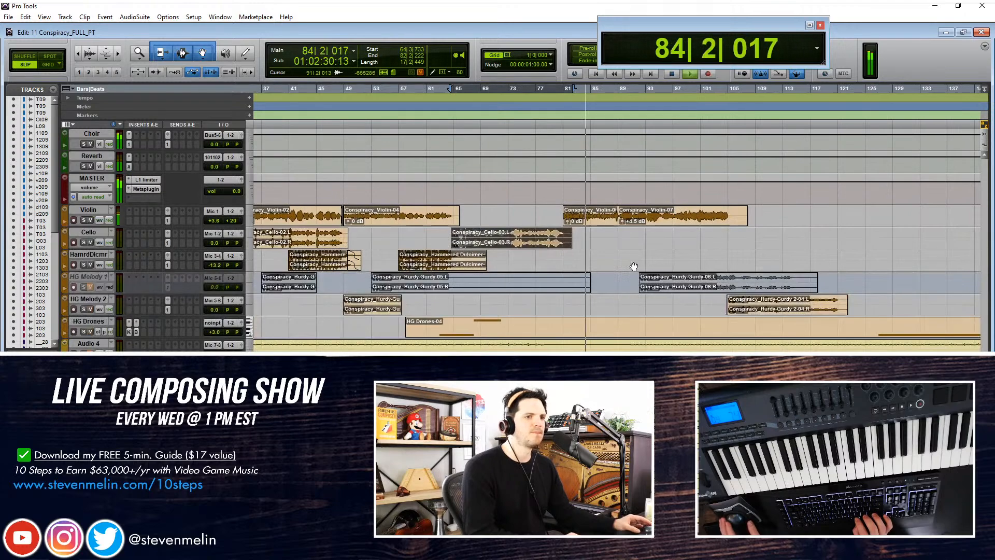
scroll(634, 266, up, 6)
scroll(634, 267, right, 5)
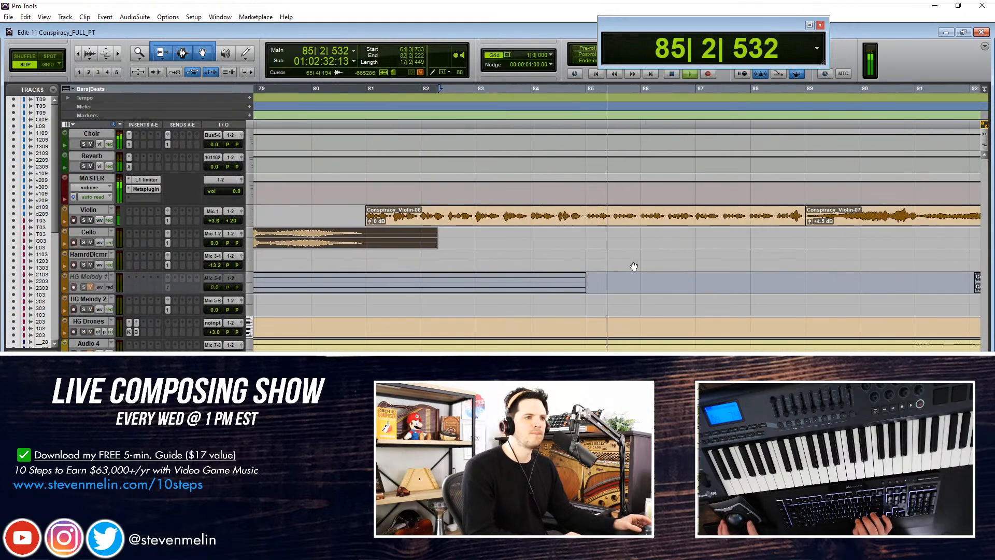
drag(528, 211, 543, 212)
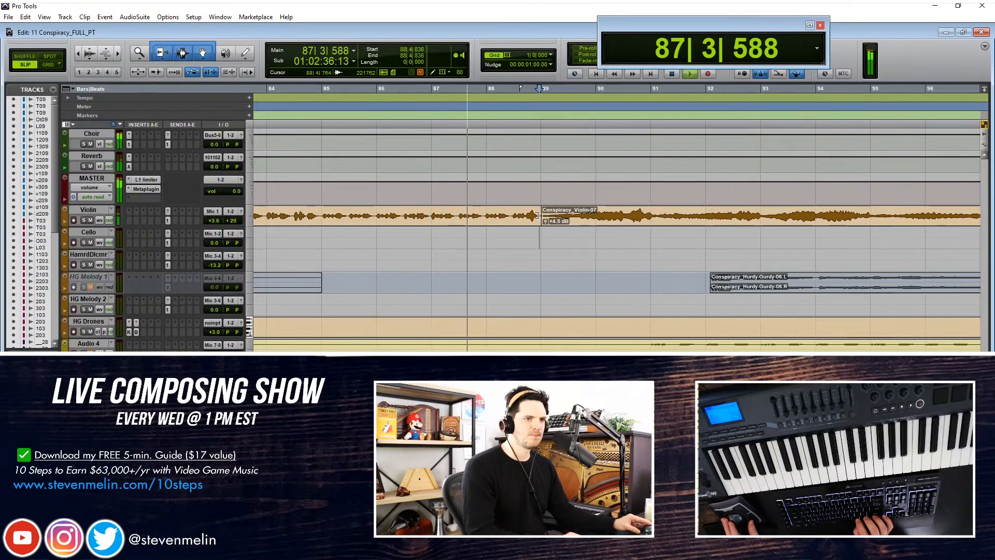
drag(535, 212, 548, 214)
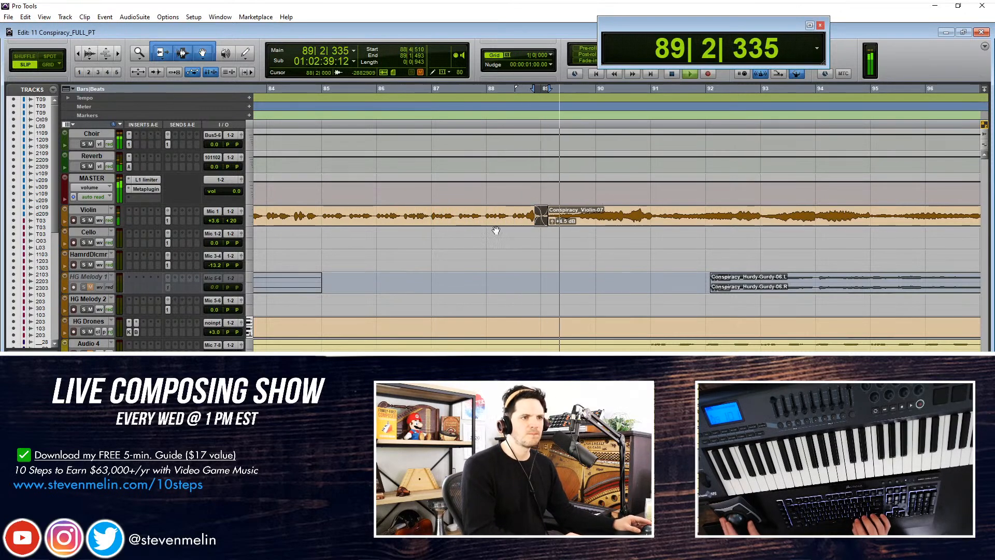
Try the Cello-03 clip underneath Violin-07, starting at 88|4|854
key(ctrl+[)
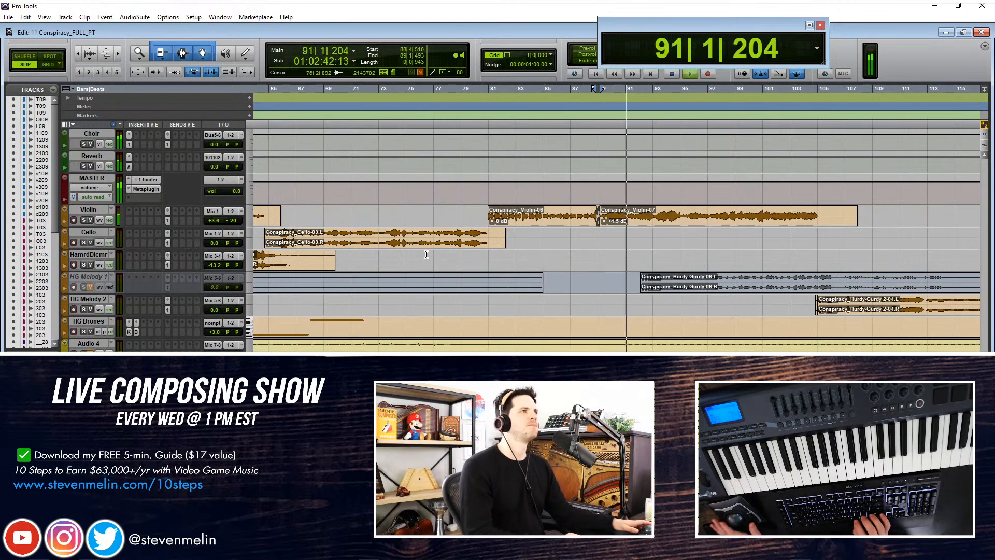
key(alt)
key(alt)
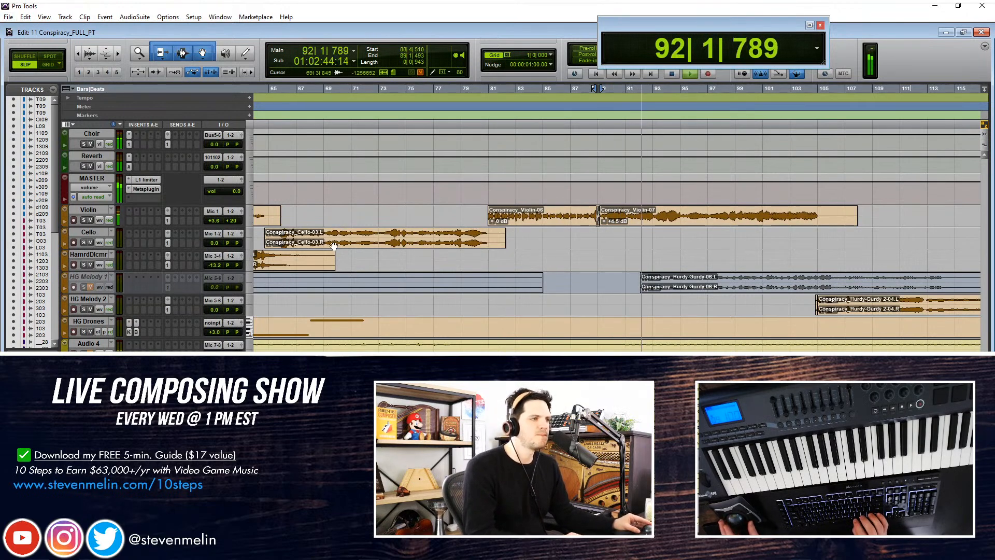
key(F4)
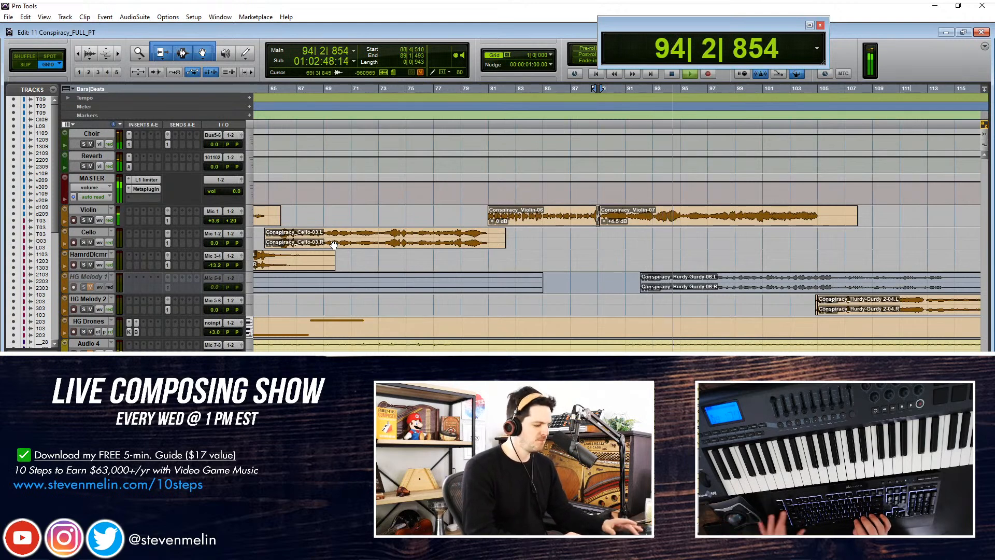
key(F2)
drag(334, 245, 648, 227)
key(ctrl+])
key(ctrl+])
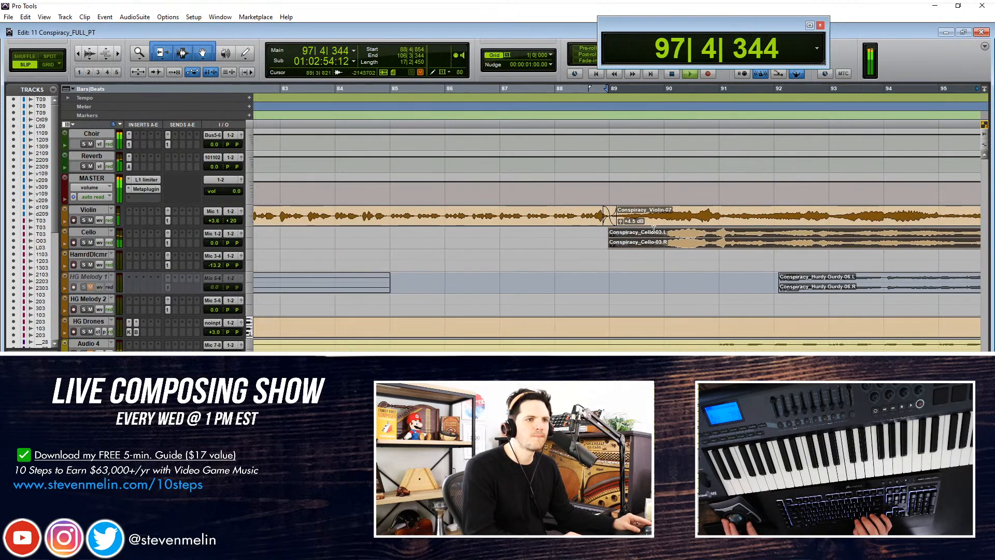
Try progressively earlier positions for the Cello-03 clip under the violin, ending with a start at 88|3|110
key(ctrl+[)
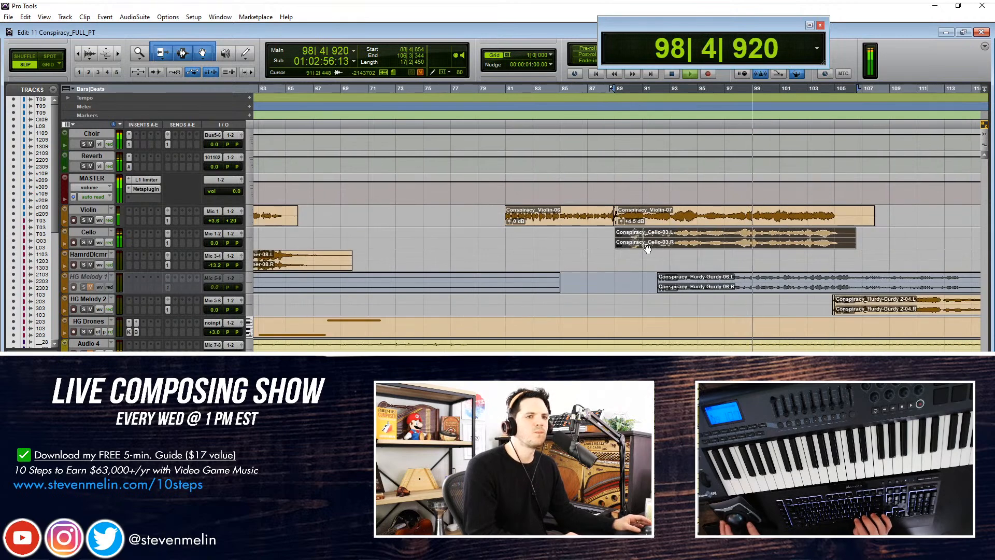
key(ctrl+])
drag(648, 249, 638, 238)
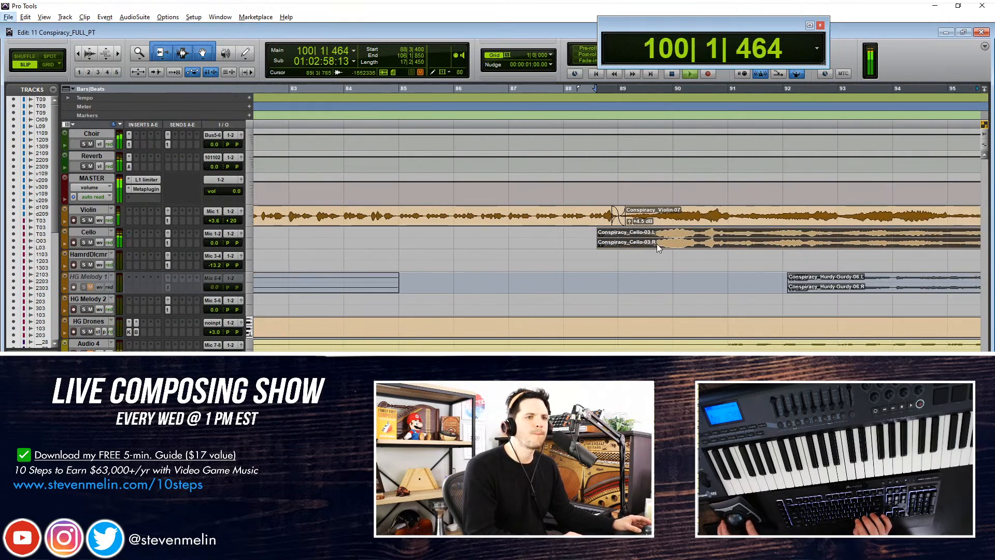
scroll(655, 254, right, 8)
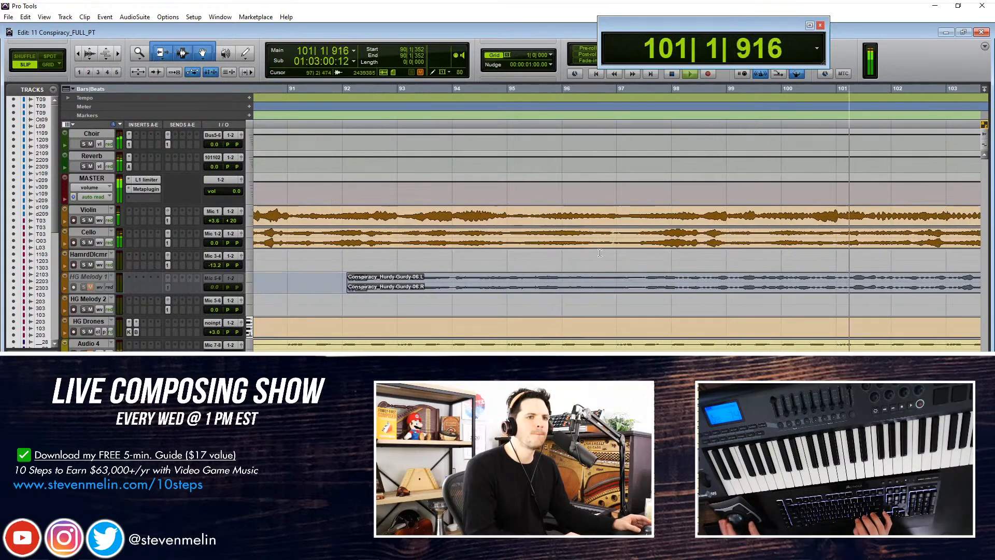
scroll(498, 232, left, 3)
drag(495, 246, 495, 243)
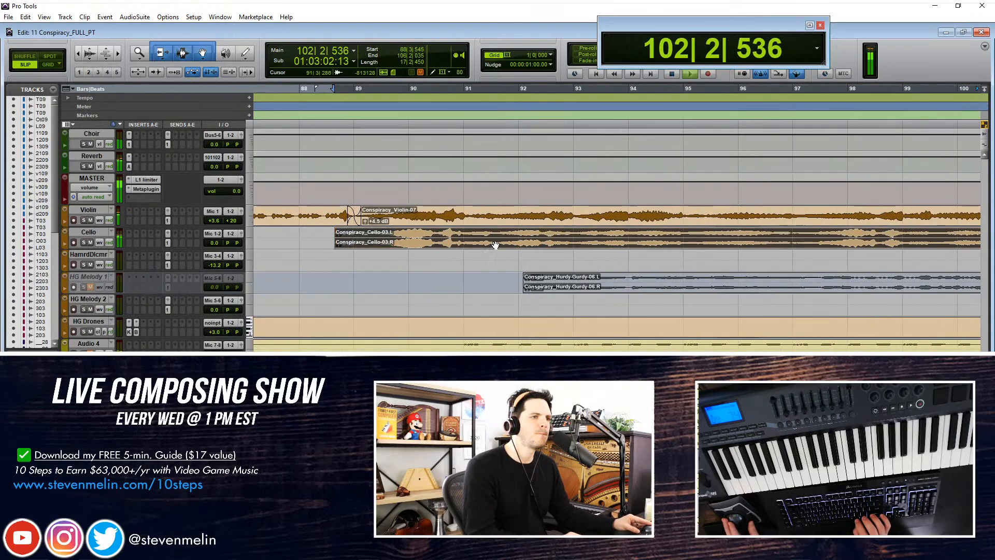
drag(434, 249, 426, 250)
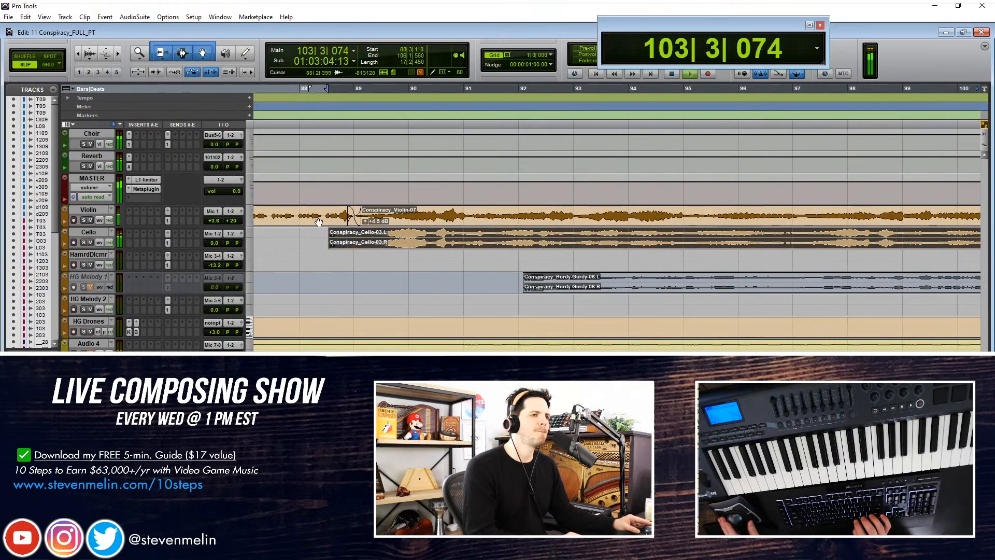
scroll(459, 251, down, 2)
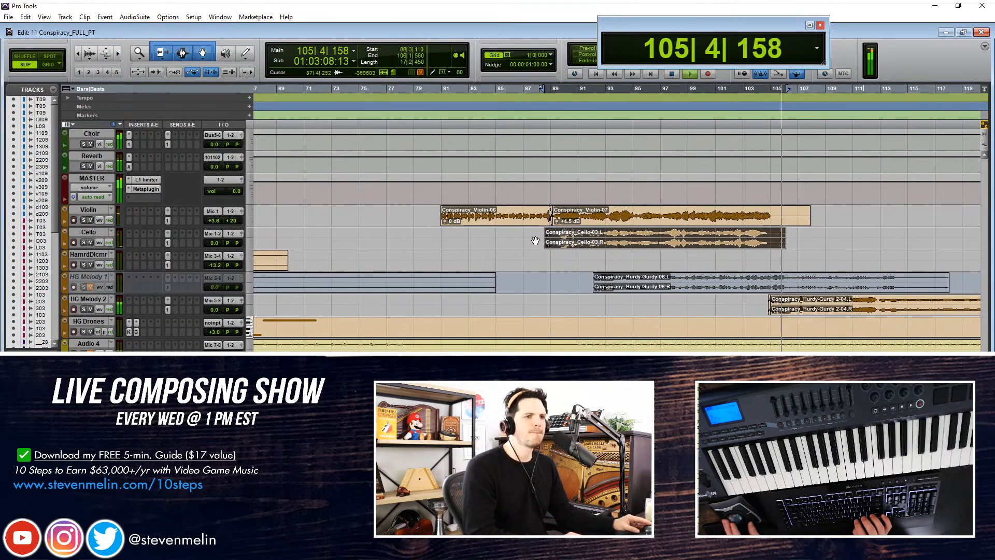
Audition the moved cello from 86|3|700, then undo the Cello-03 moves back to its start at 64|3|733
click(518, 212)
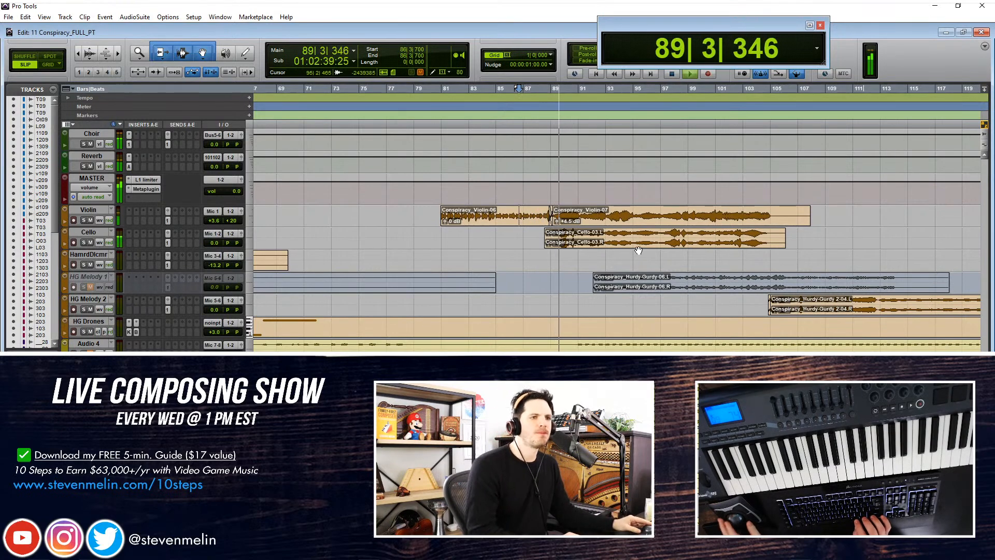
key(ctrl+[)
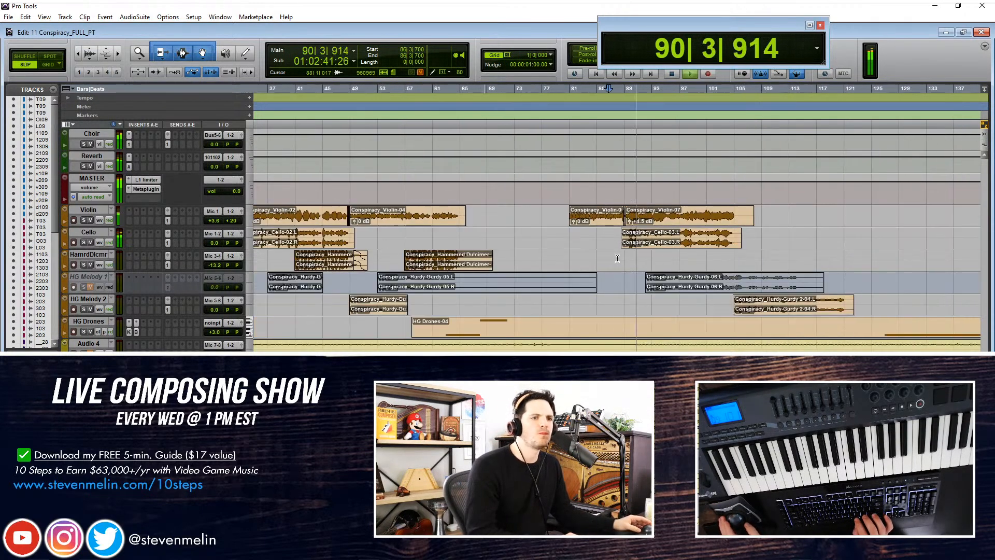
key(KP_Add)
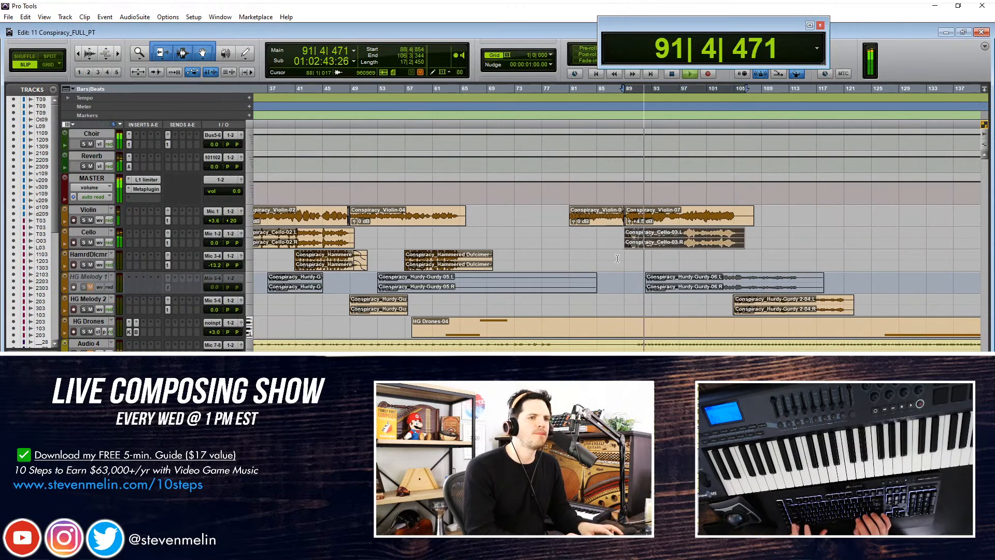
key(ctrl+z)
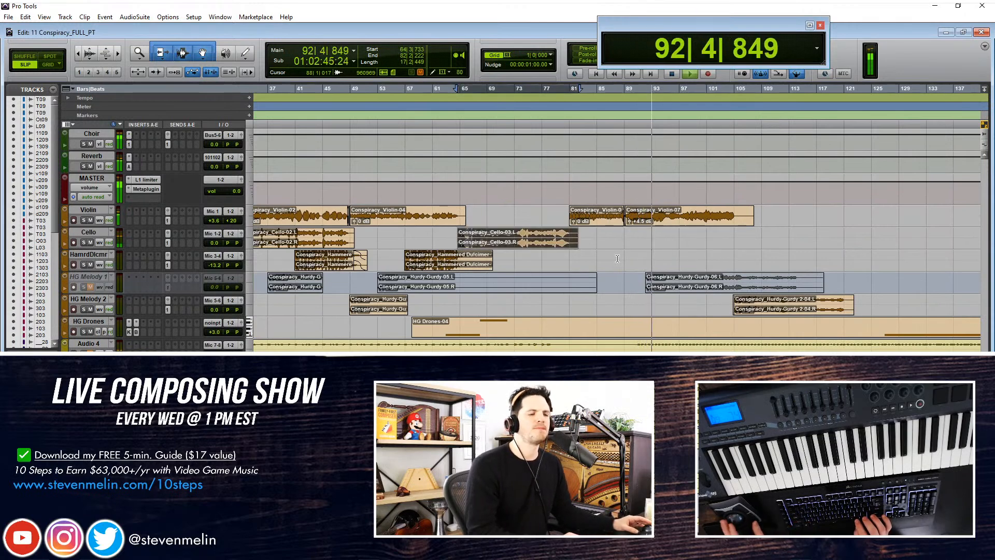
Stop playback, return to the session start and briefly audition the opening against the bass and percussion tracks
key(ctrl+[)
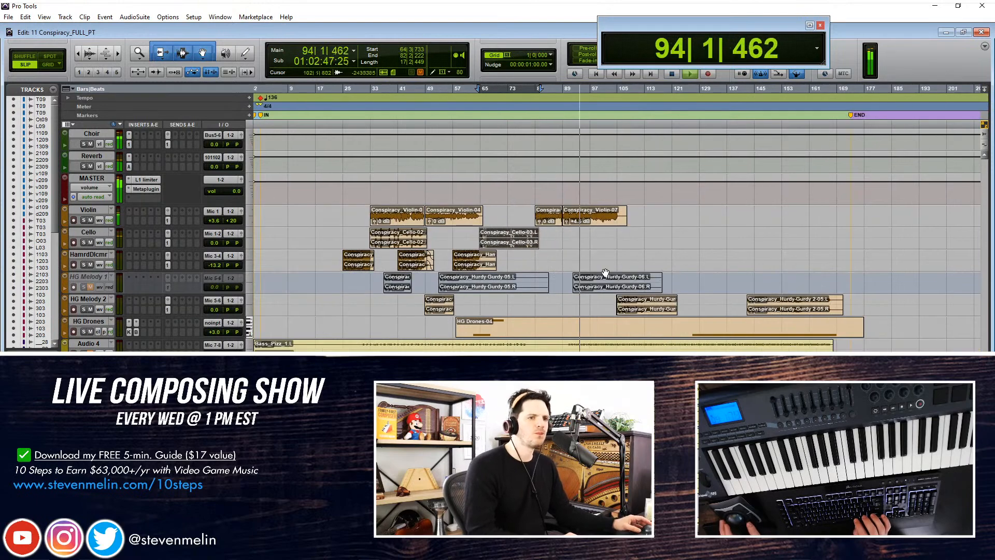
scroll(328, 275, down, 3)
key(space)
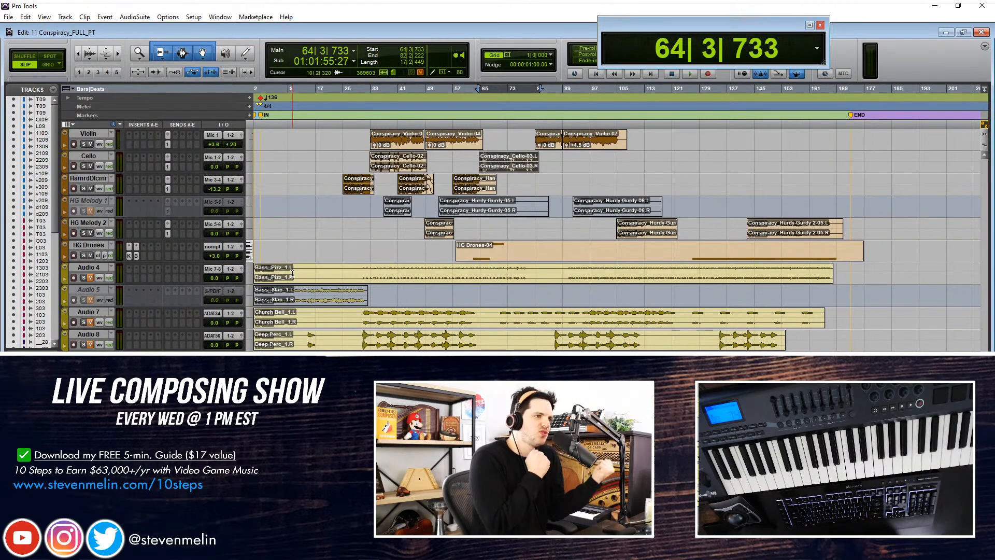
click(307, 206)
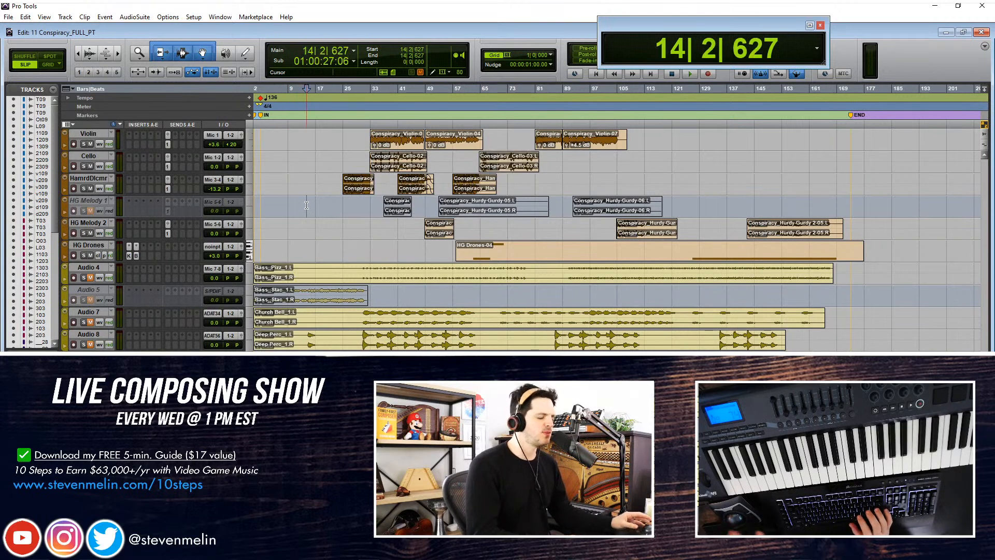
key(Return)
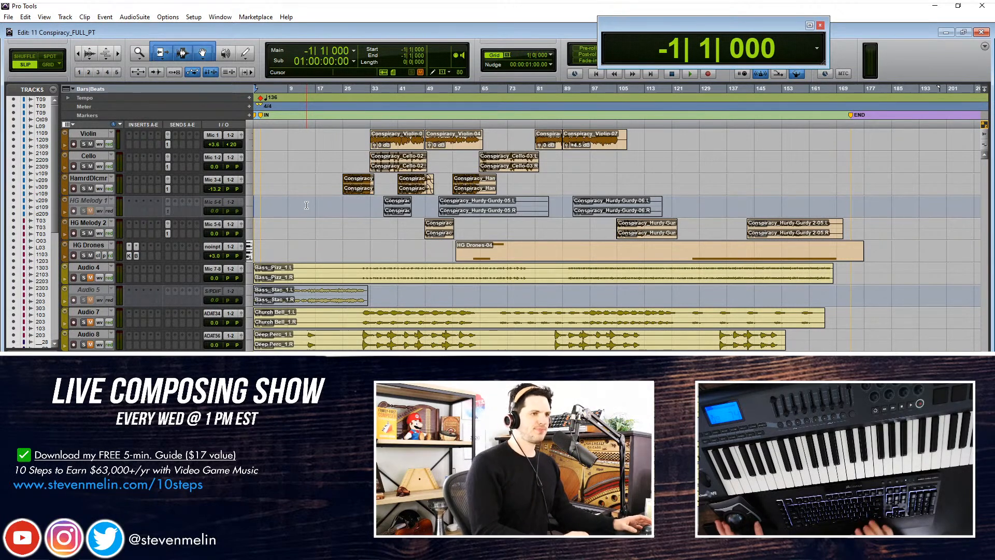
key(ctrl+])
key(ctrl+])
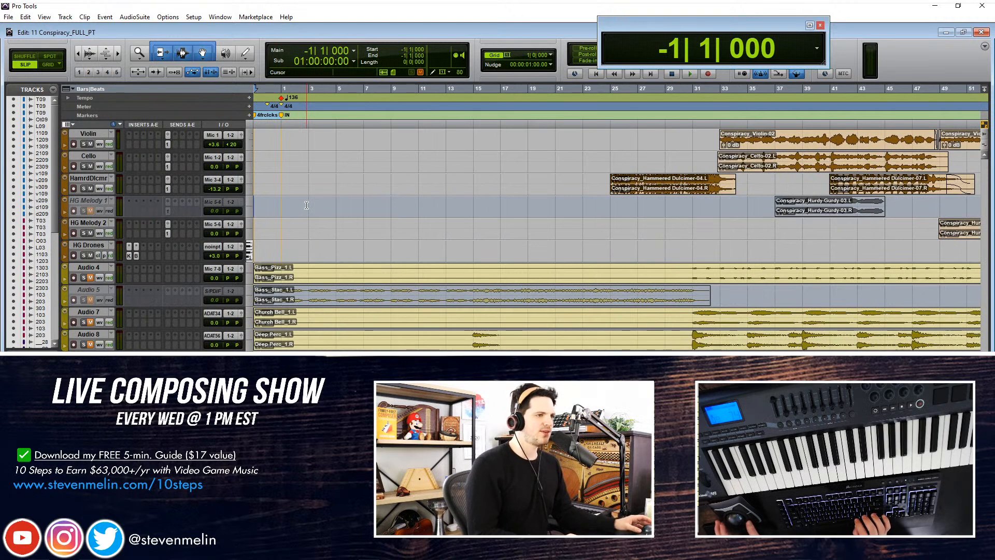
key(space)
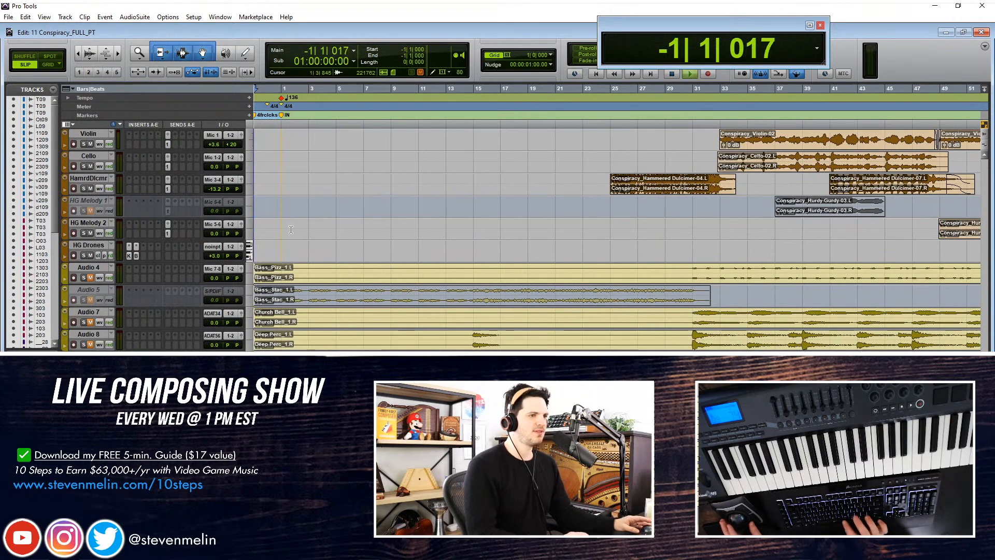
key(space)
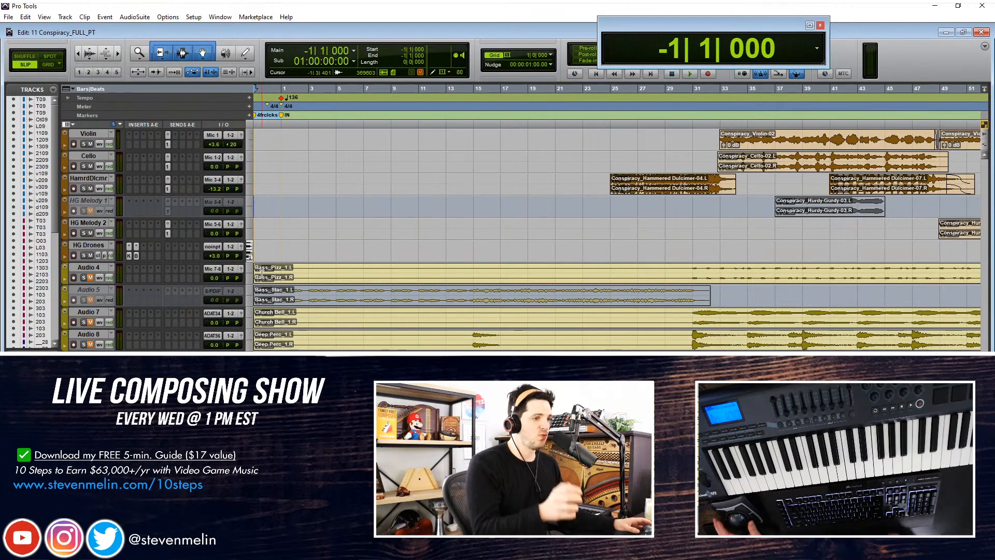
Give the Audio 4 bass pizzicato track a send to Bus 101-102 and check its send fader
scroll(261, 273, down, 1)
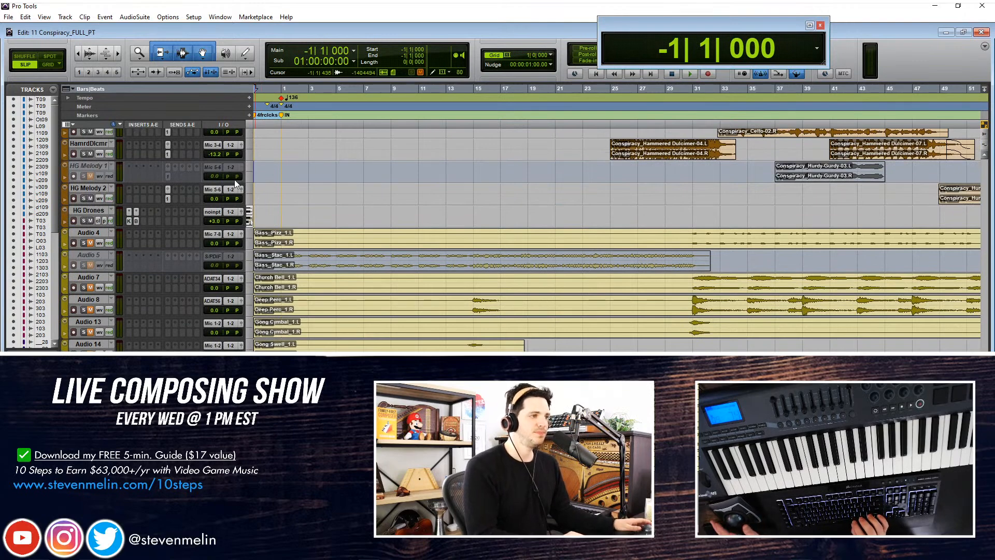
key(r)
key(r)
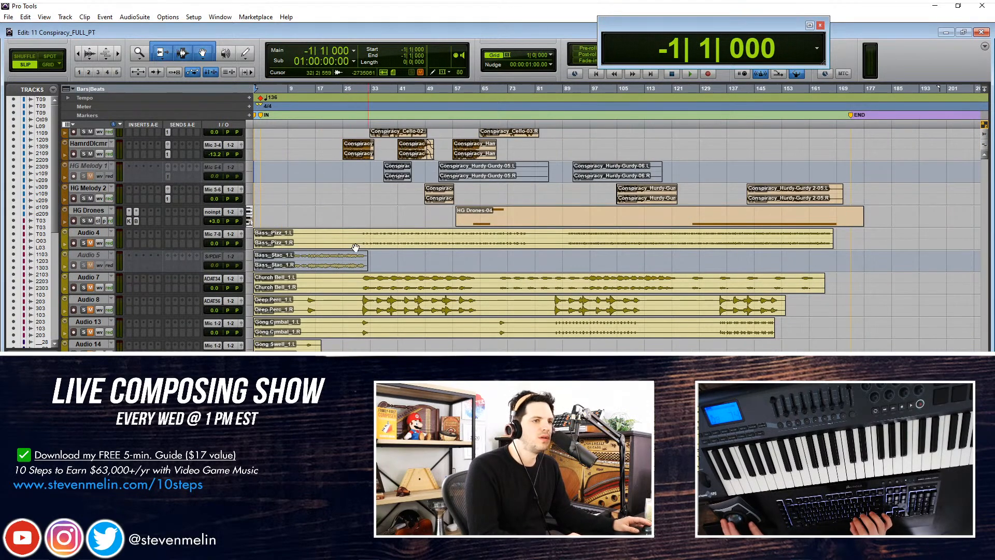
key(t)
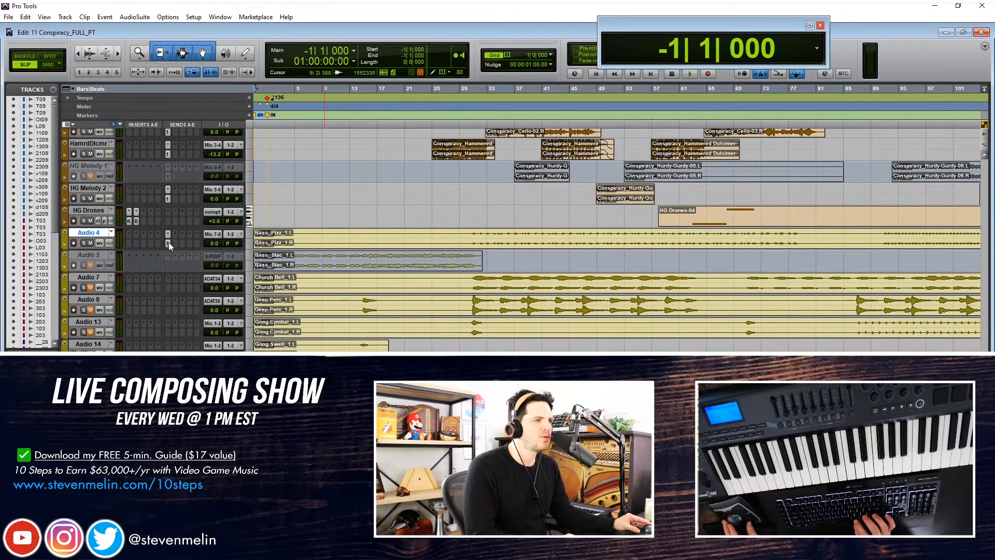
click(167, 238)
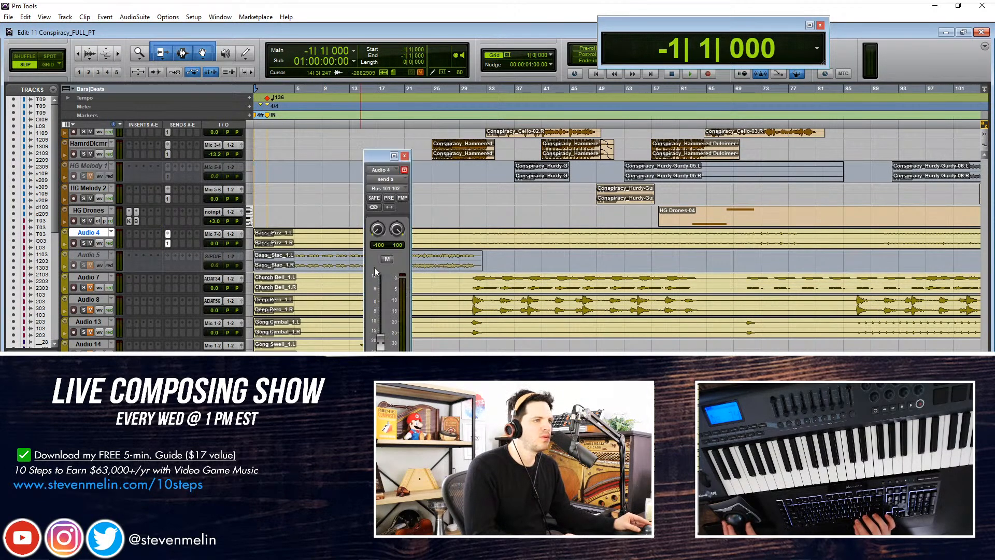
click(405, 156)
Play the bass pizzicato entry from 29|4|585 and raise the Audio 4 track volume to +12.0 dB
click(465, 235)
key(space)
key(ctrl+])
key(ctrl+])
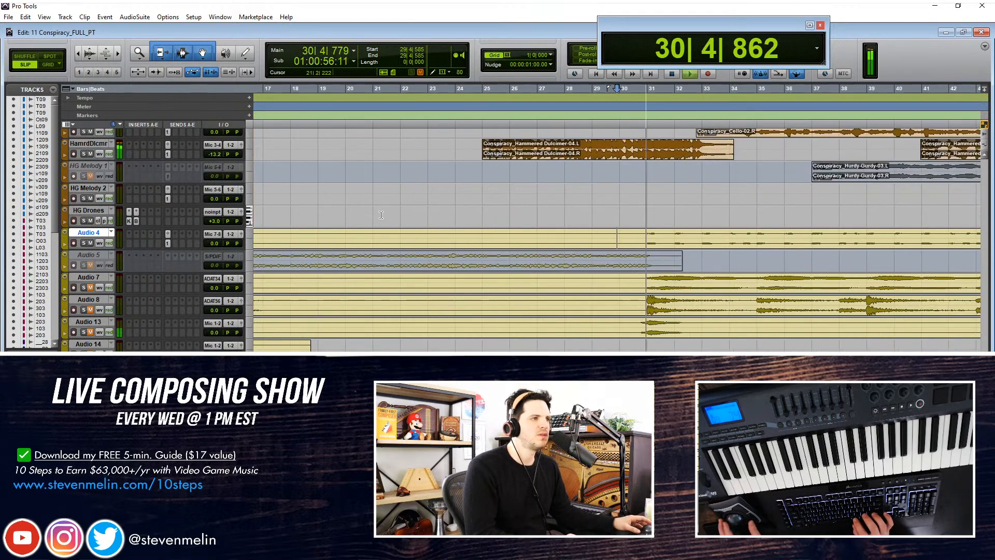
key(ctrl+[)
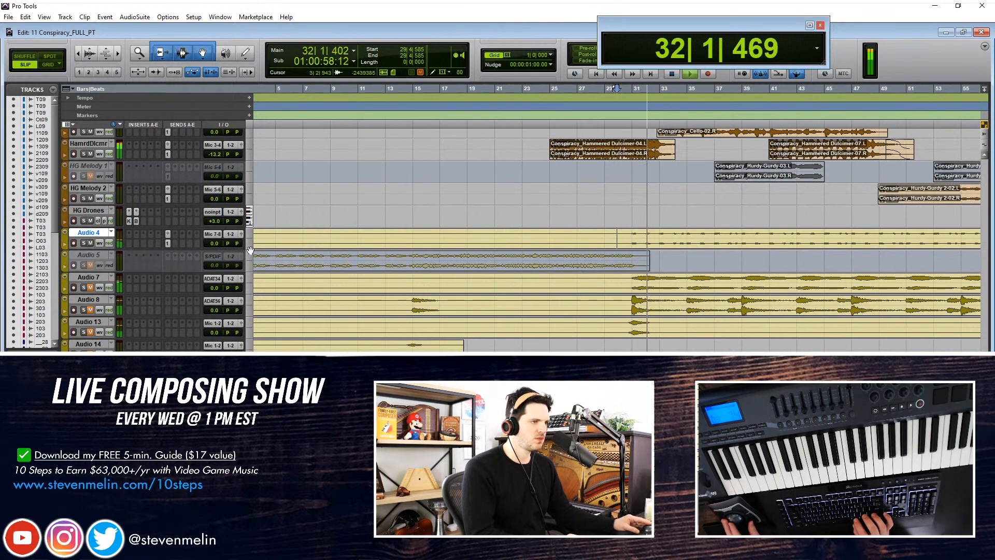
drag(215, 244, 220, 219)
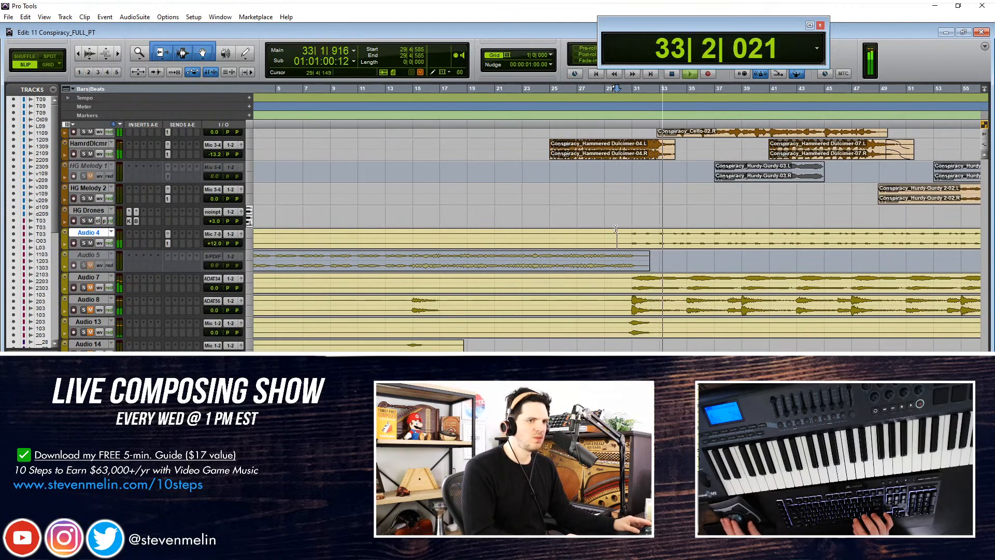
key(space)
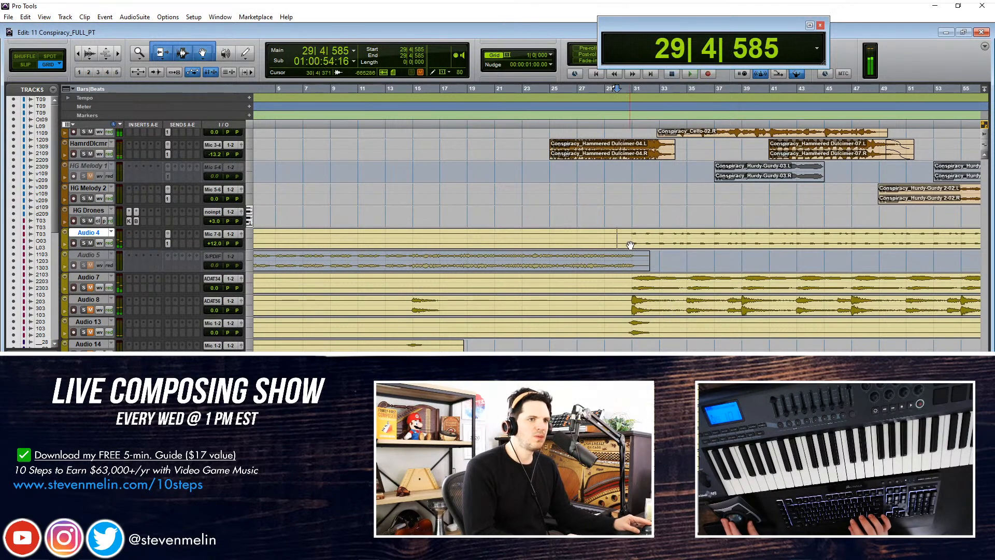
Move the muted Audio 5 bass staccato track directly above the Audio 4 bass pizzicato track
click(630, 243)
shift+click(625, 290)
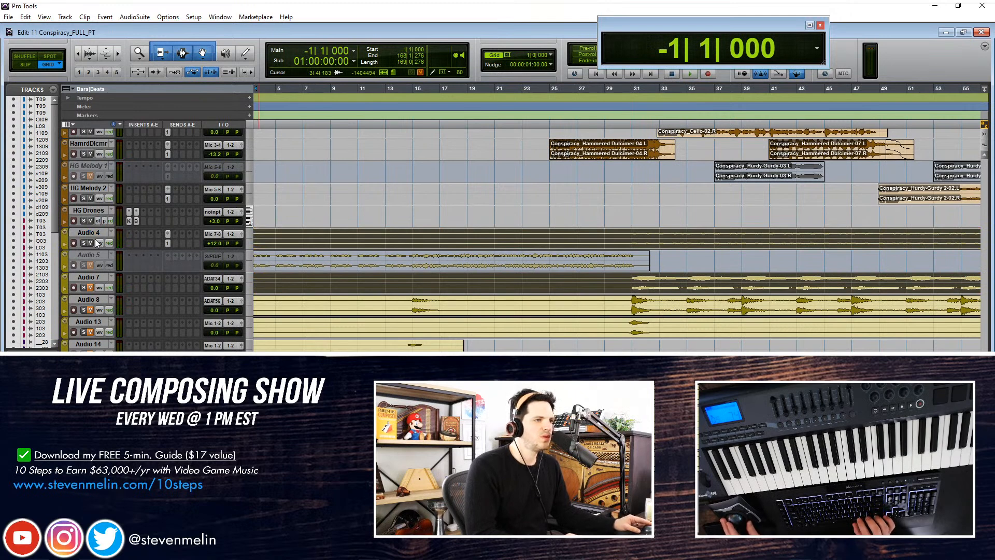
scroll(275, 269, left, 2)
drag(88, 255, 101, 242)
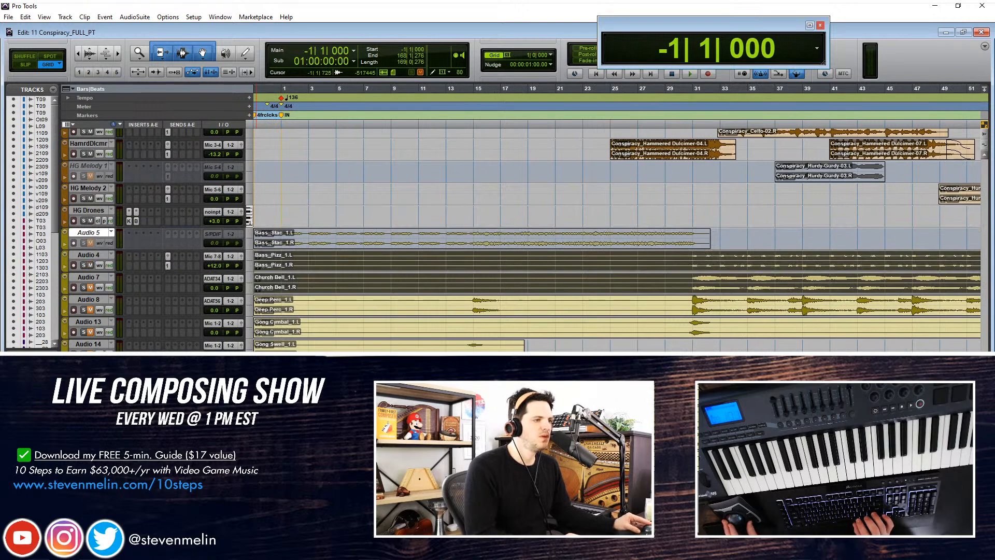
Group the tracks from Audio 5 through Audio 29 as an Edit and Mix group named Stems
drag(88, 233, 88, 344)
key(ctrl+g)
text(STEMS)
key(BackSpace)
key(BackSpace)
key(BackSpace)
key(BackSpace)
key(BackSpace)
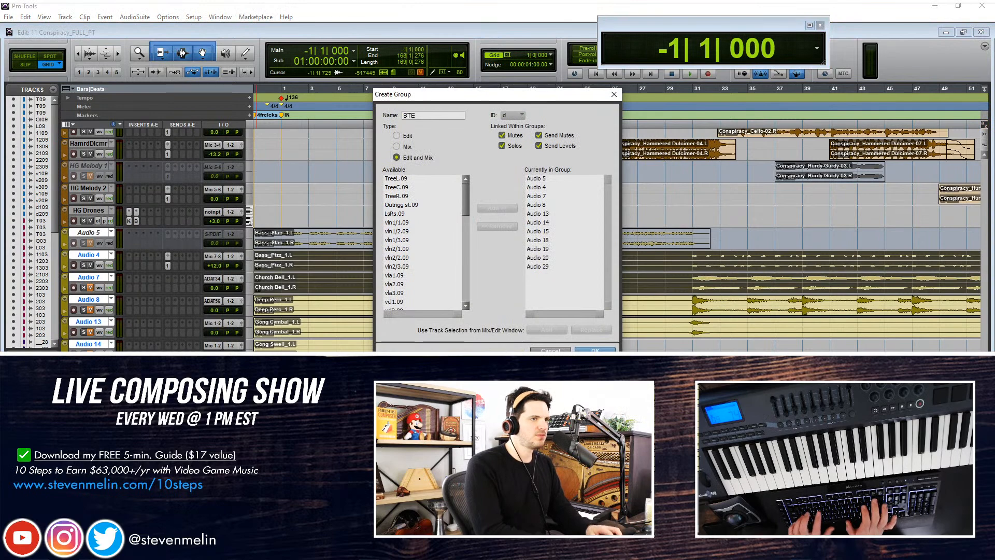
text(Stems)
click(577, 350)
Select all clips in the Stems group and move them together to start at 1|1|000
key(r)
click(284, 207)
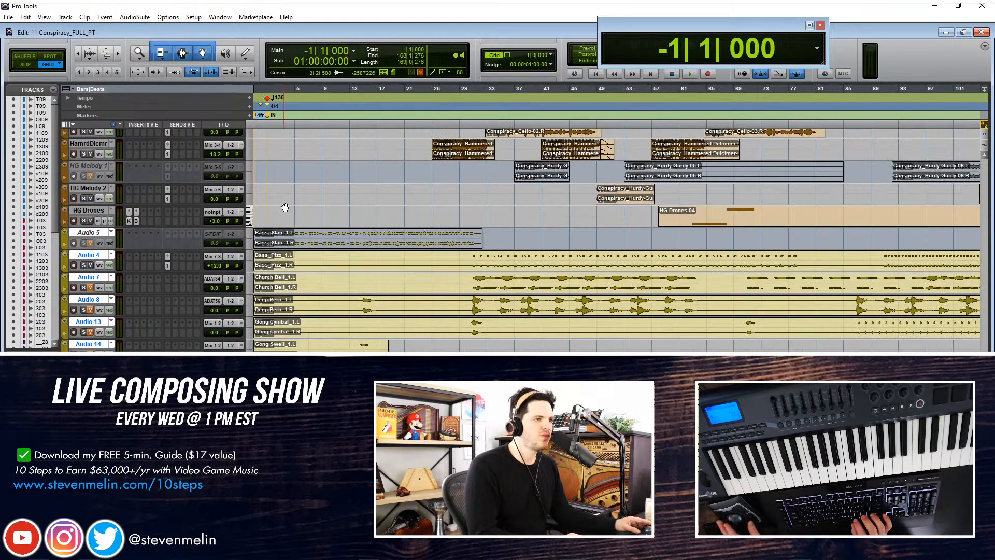
click(312, 247)
click(501, 273)
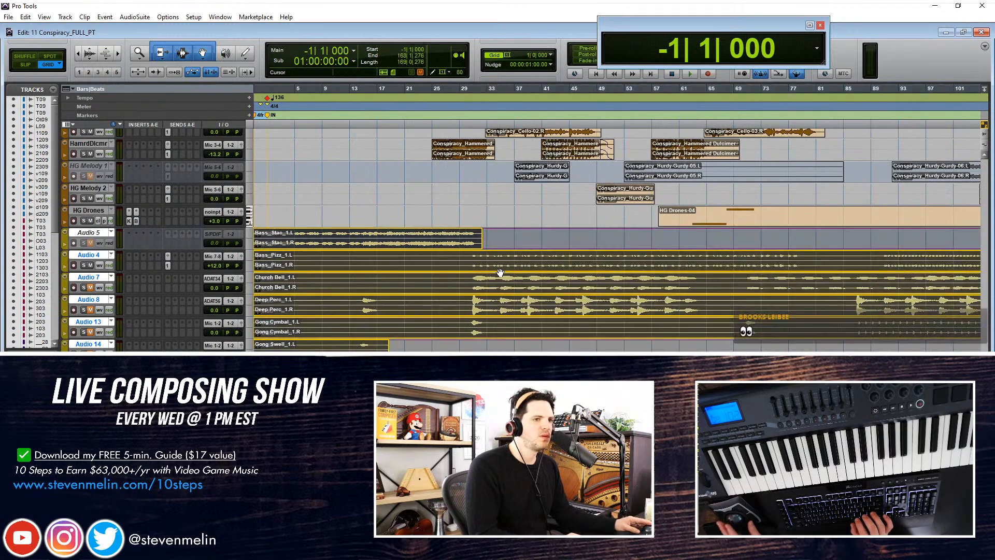
scroll(500, 273, down, 3)
scroll(500, 273, up, 7)
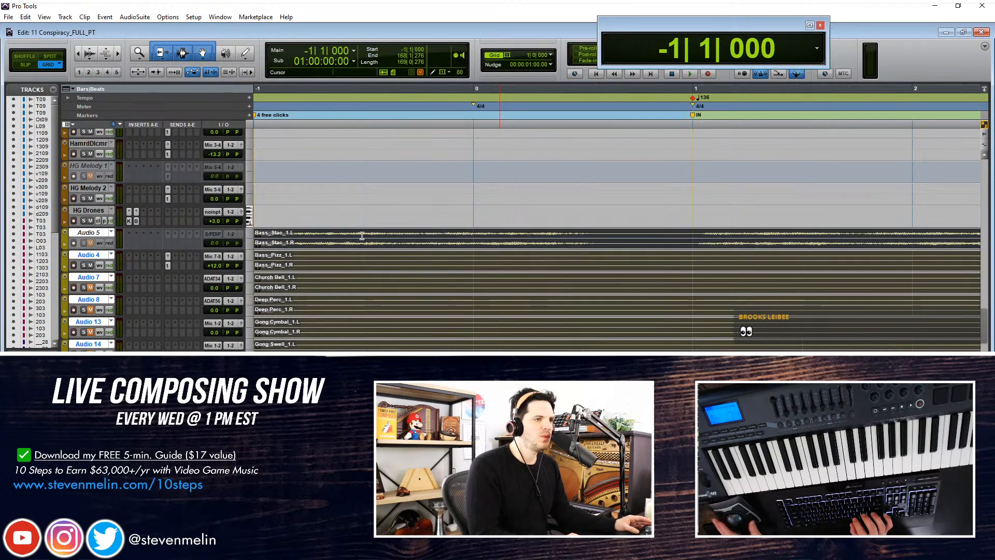
scroll(362, 236, up, 2)
scroll(358, 245, down, 5)
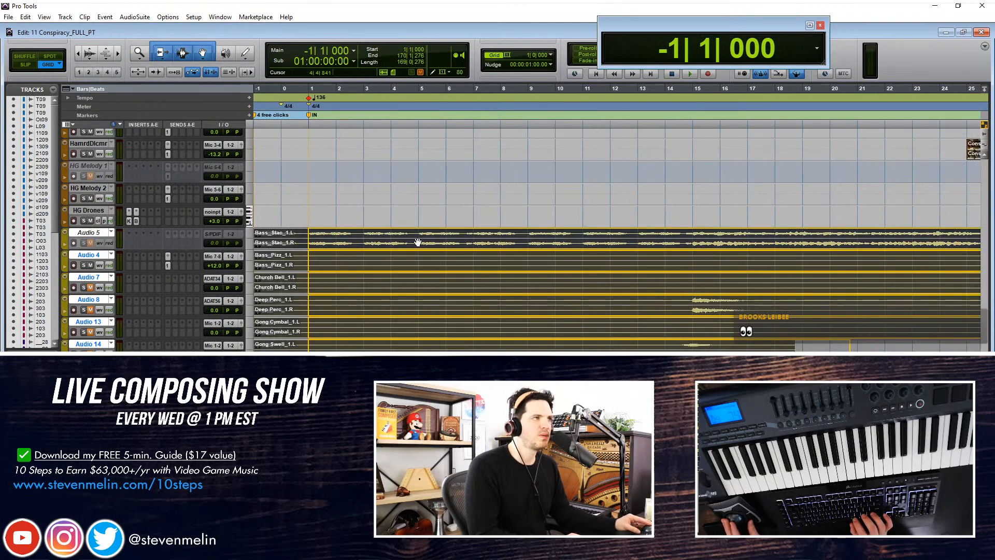
key(ctrl+z)
Audition the moved stems from the opening, restarting playback from 0|1|000 with only the Audio 4 track selected
key(space)
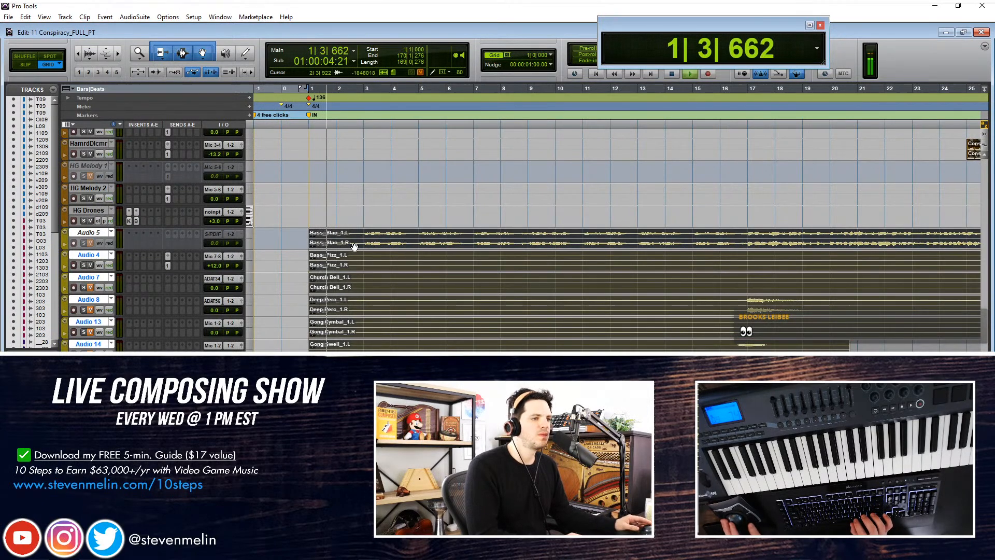
click(89, 257)
click(289, 258)
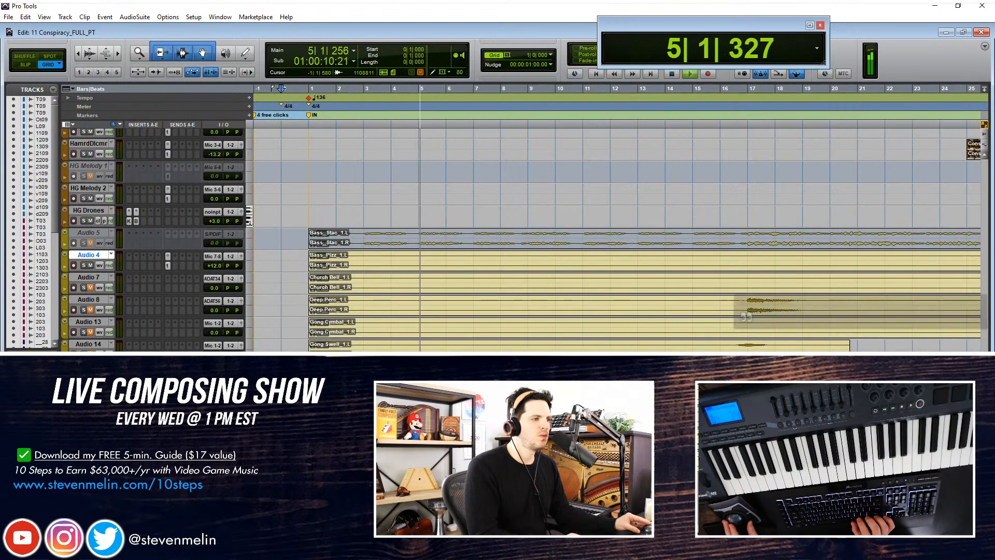
key(ctrl+bracketleft)
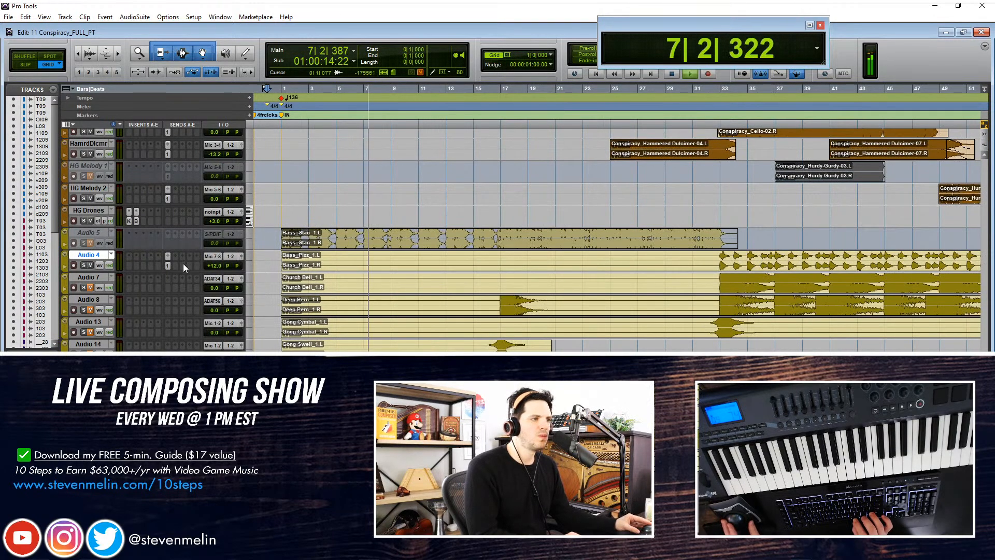
Solo the Audio 4 bass pizzicato track and audition its entry from 32|4|090 in Slip mode
click(718, 258)
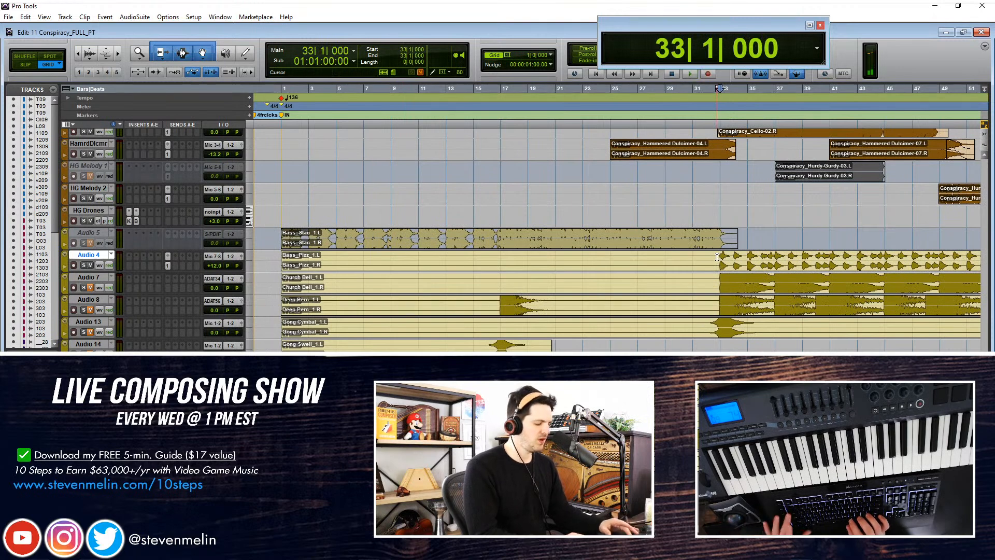
key(space)
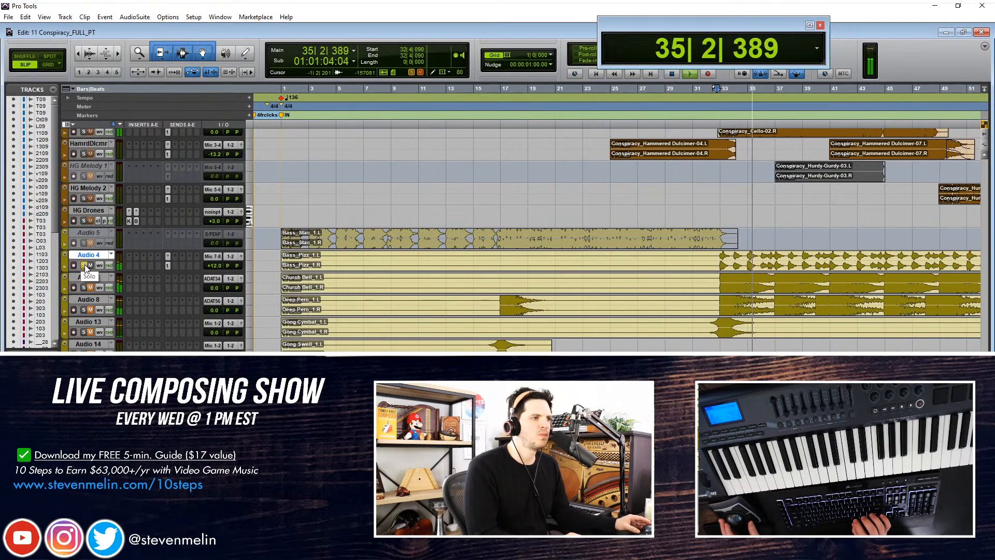
key(ctrl+bracketleft)
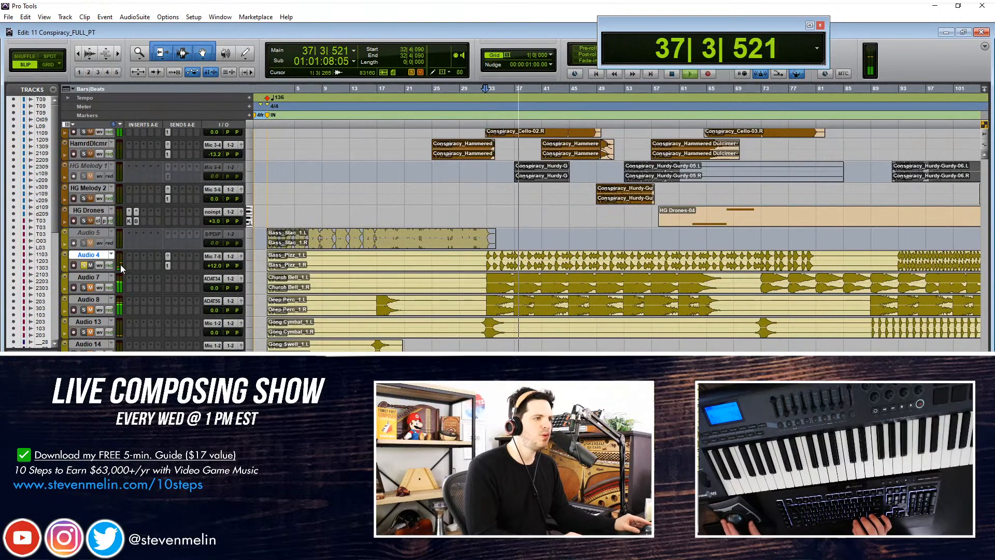
key(space)
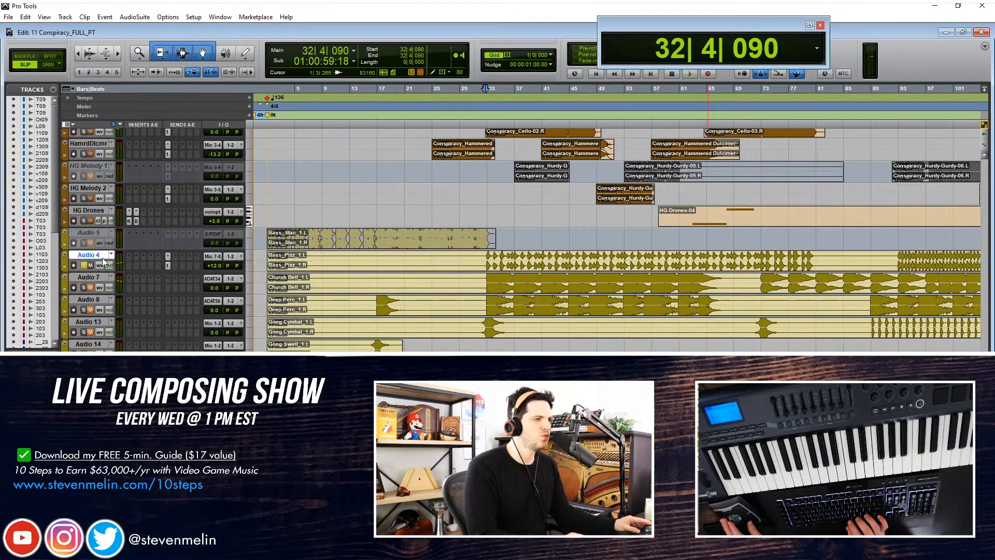
Rename the Audio 4 track as Bass Pizz
double_click(89, 255)
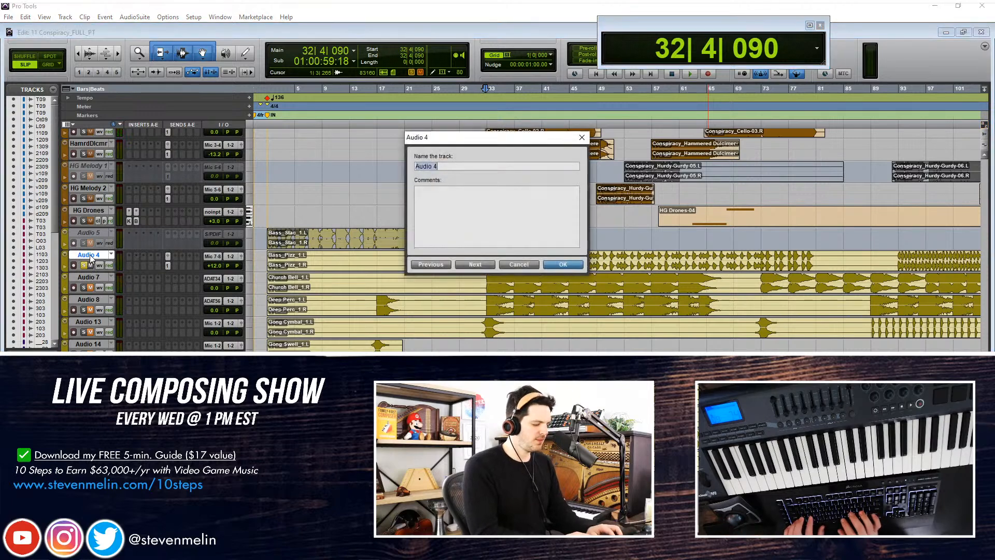
text(Bass Pizz.)
key(Return)
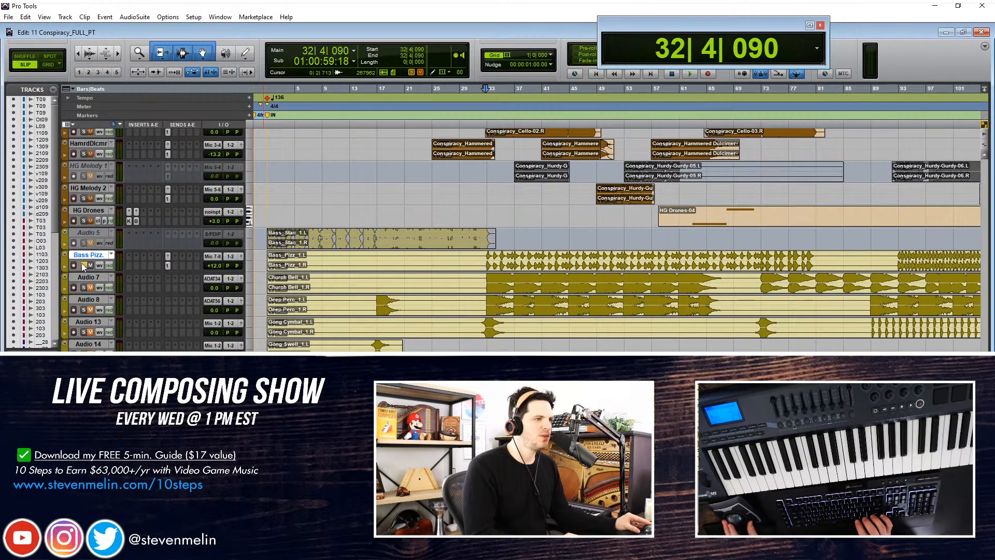
Make the Audio 5 track active, unmute it and rename it as Bass sh
right_click(94, 232)
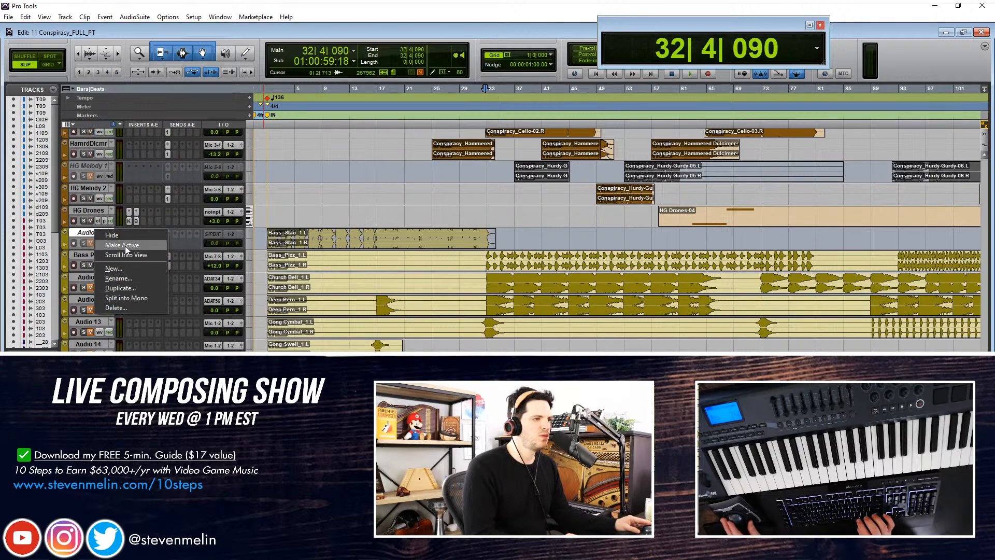
click(126, 246)
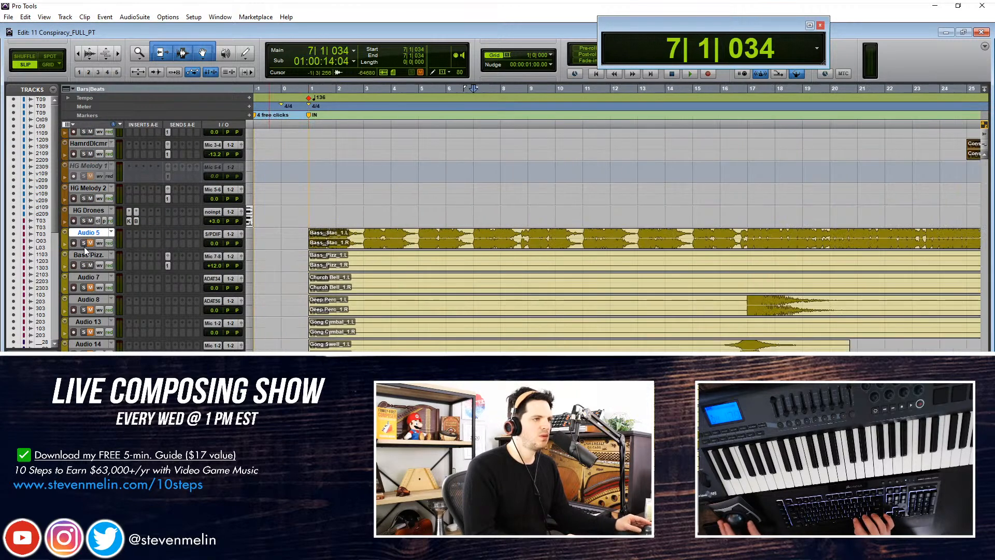
double_click(87, 231)
text(Bas)
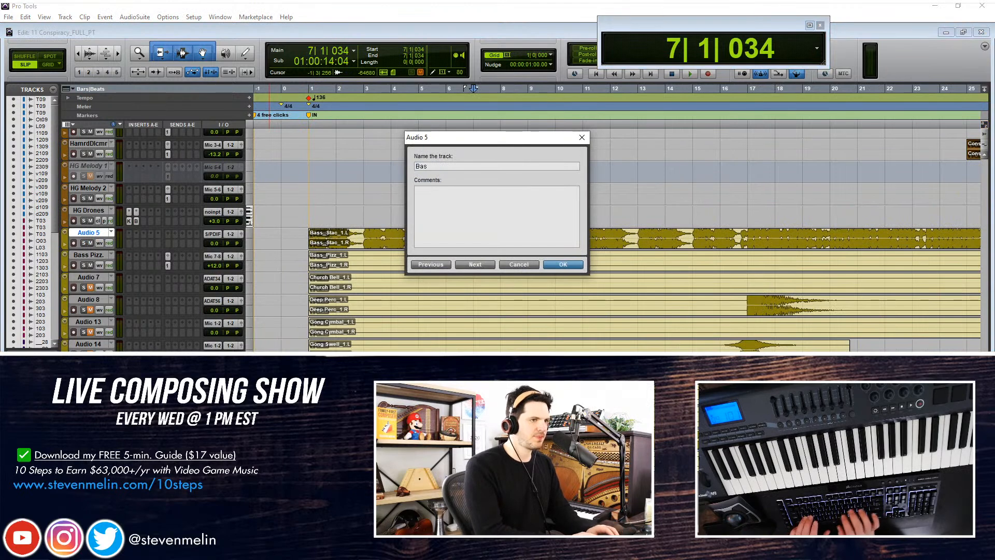
text(s sh.)
key(Return)
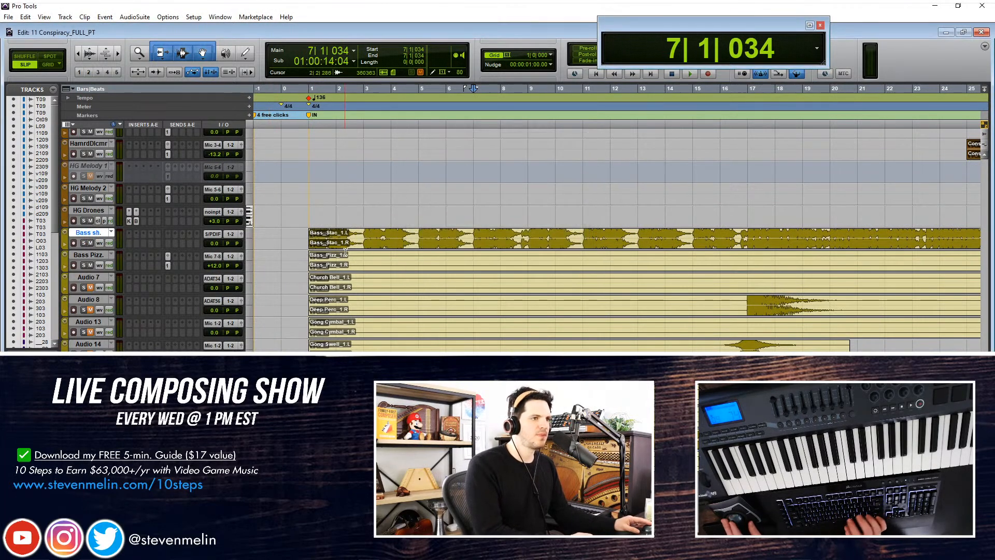
Raise the Bass sh. track volume to +12.0 dB, audition it from 1|1|000, and remove the send from Bass Pizz
click(346, 249)
key(space)
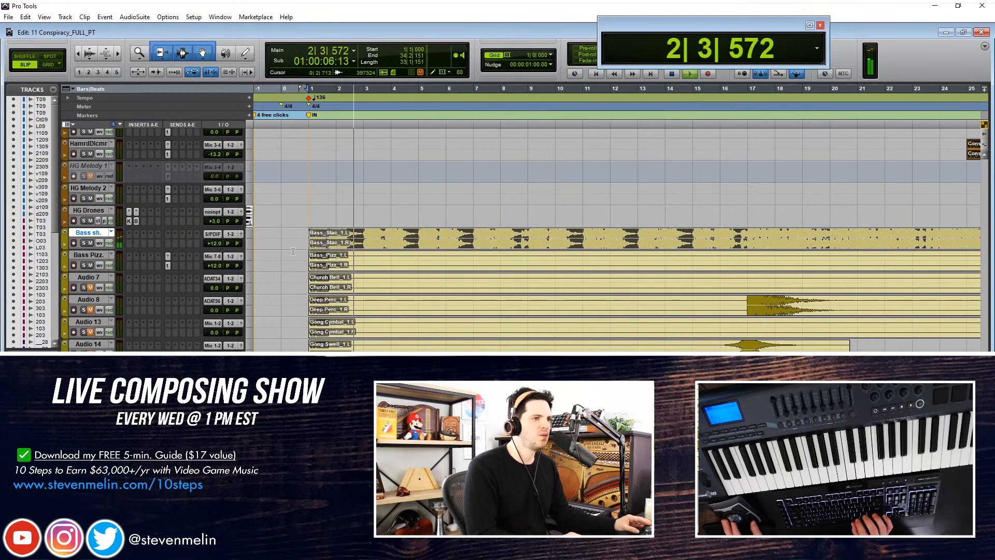
key(space)
click(167, 255)
Select the Bass sh. and Bass Pizz. tracks and move them to the beginning of the track order, above TreeL.09
click(83, 236)
shift+click(82, 256)
scroll(21, 296, down, 10)
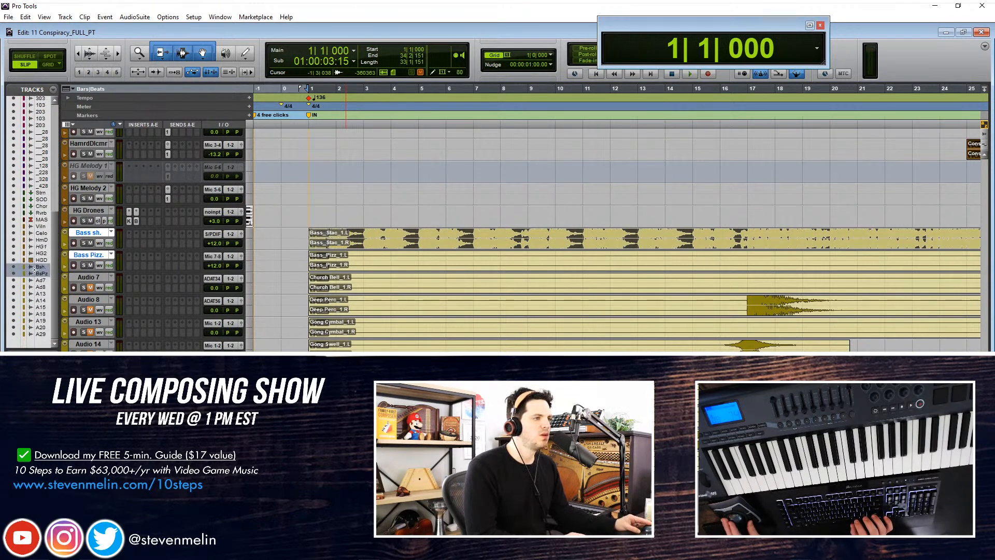
scroll(39, 233, up, 10)
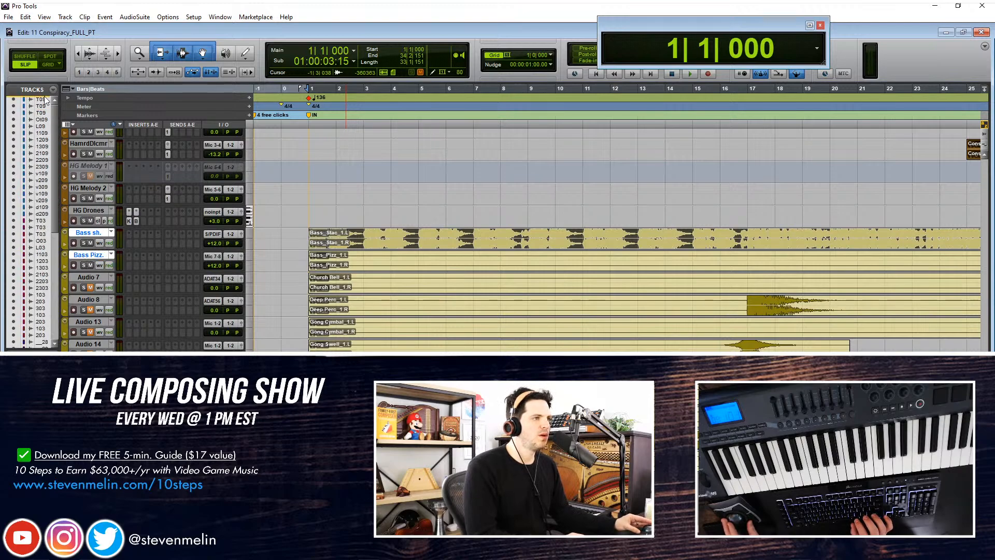
drag(45, 99, 46, 98)
scroll(171, 228, down, 5)
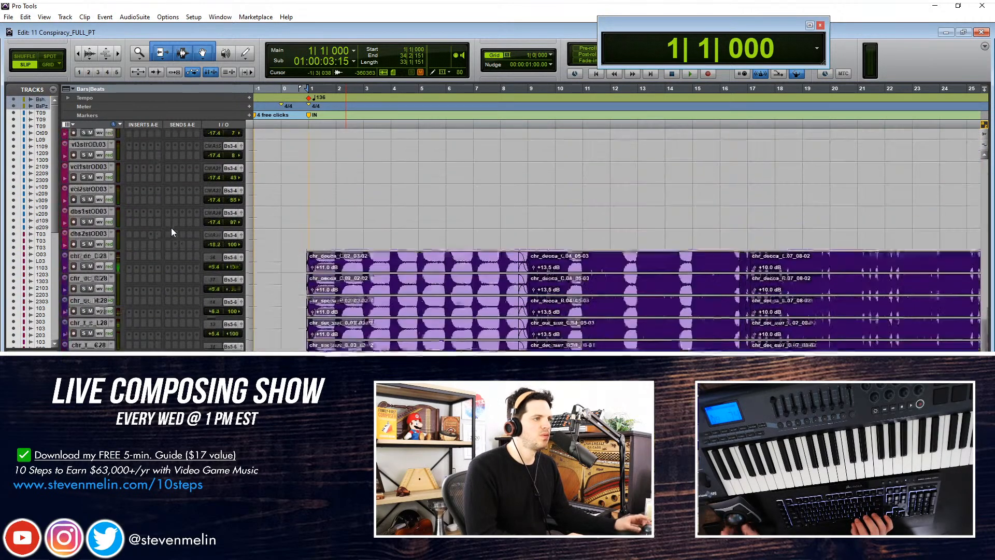
scroll(171, 226, up, 5)
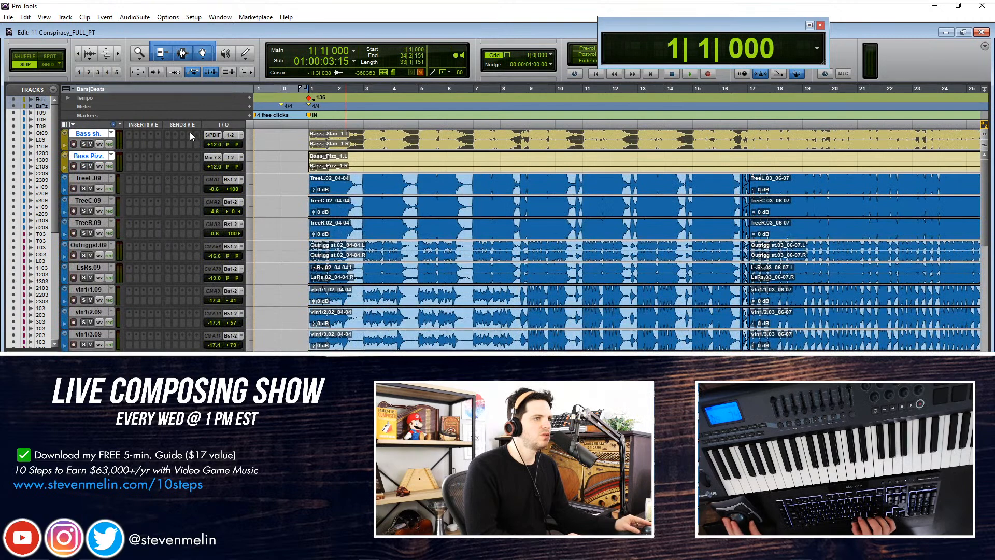
Route the outputs of both the Bass sh. and Bass Pizz. tracks to Bus 1-2 (Stereo)
click(235, 136)
mouse_move(270, 161)
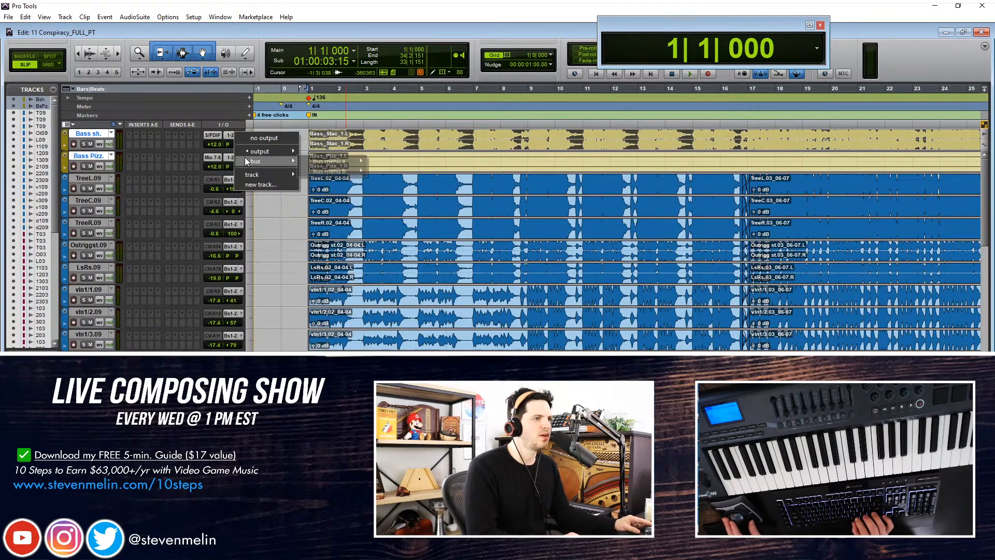
mouse_move(324, 163)
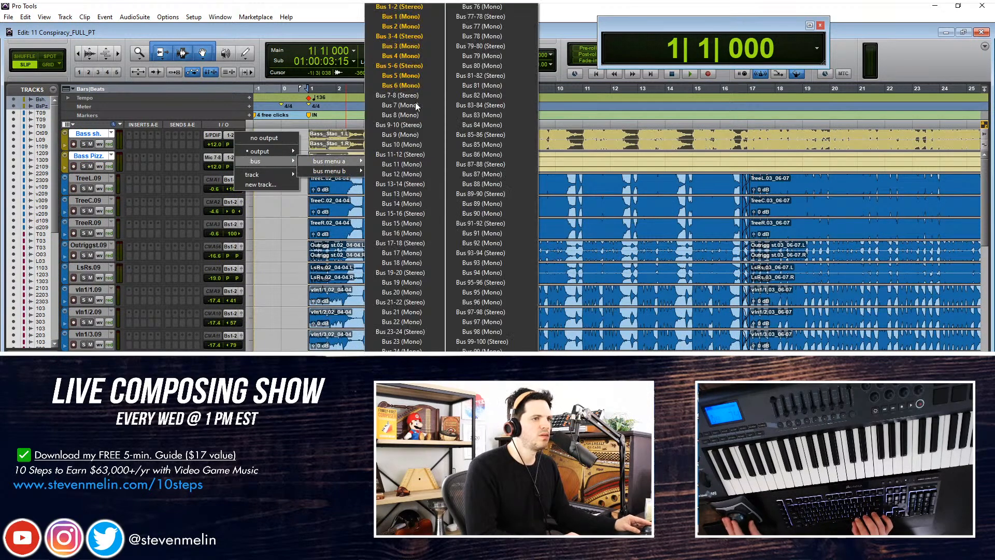
click(400, 11)
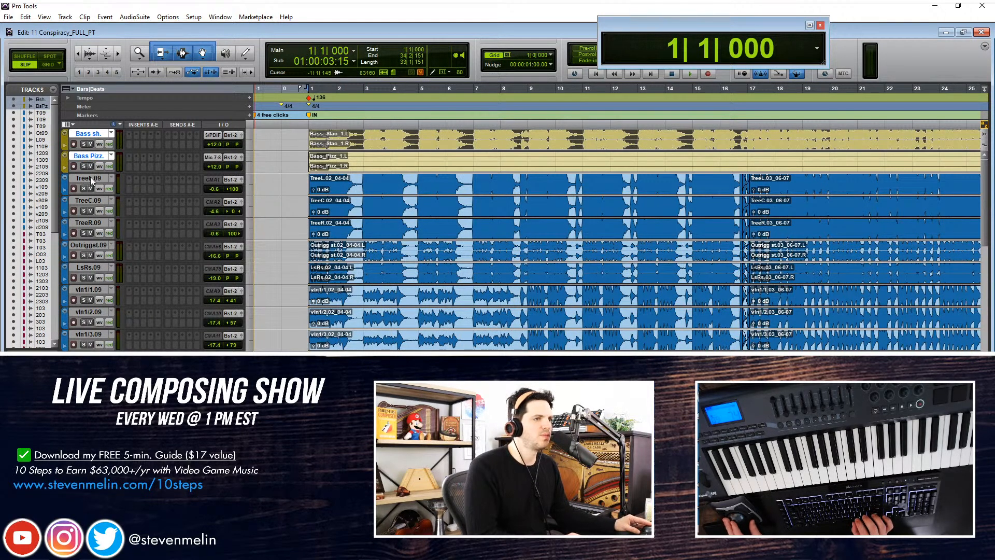
Play the opening from 0|4|153 and move the Bass_Stac_1 clip slightly earlier, to 0|4|915, in line with the TreeL.09 clip start
click(91, 156)
click(97, 135)
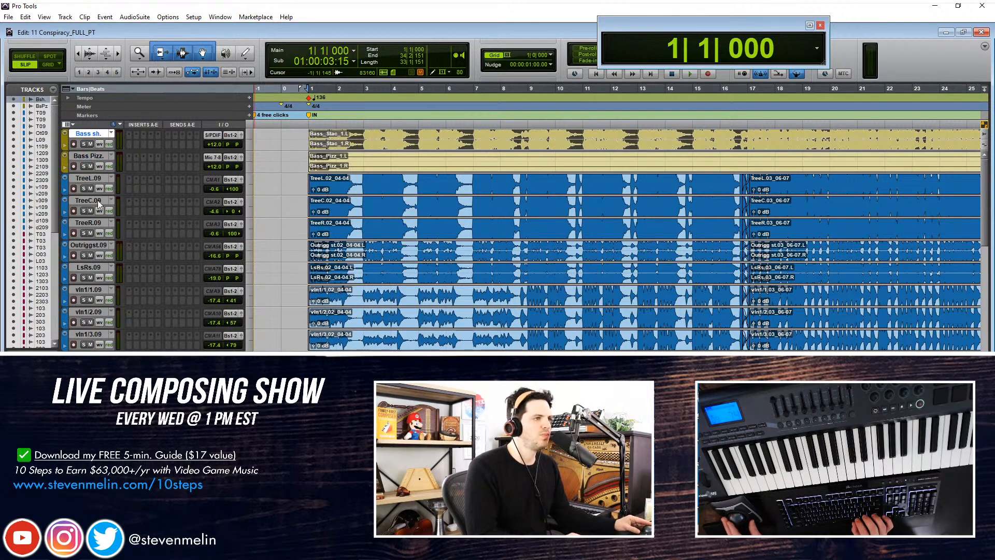
key(ctrl+])
key(ctrl+])
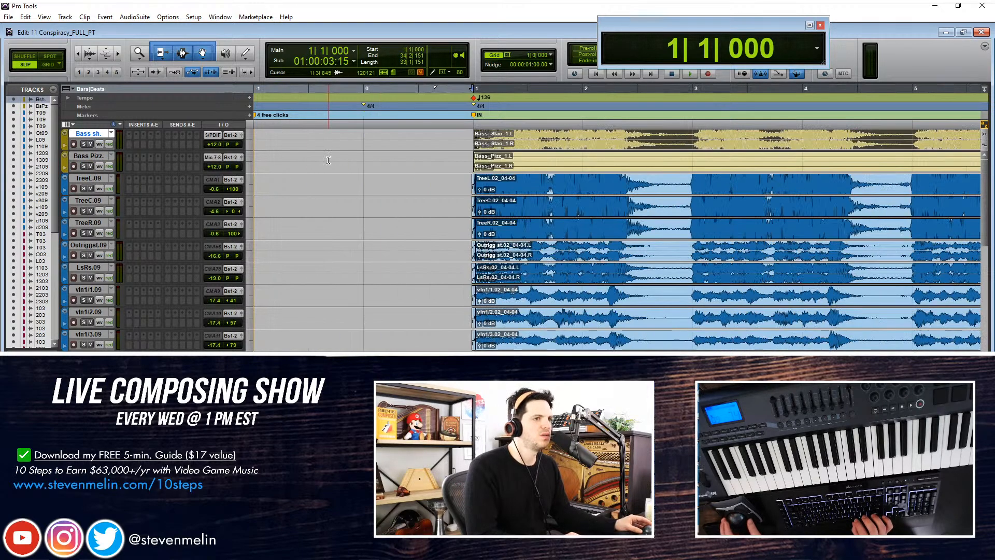
click(450, 137)
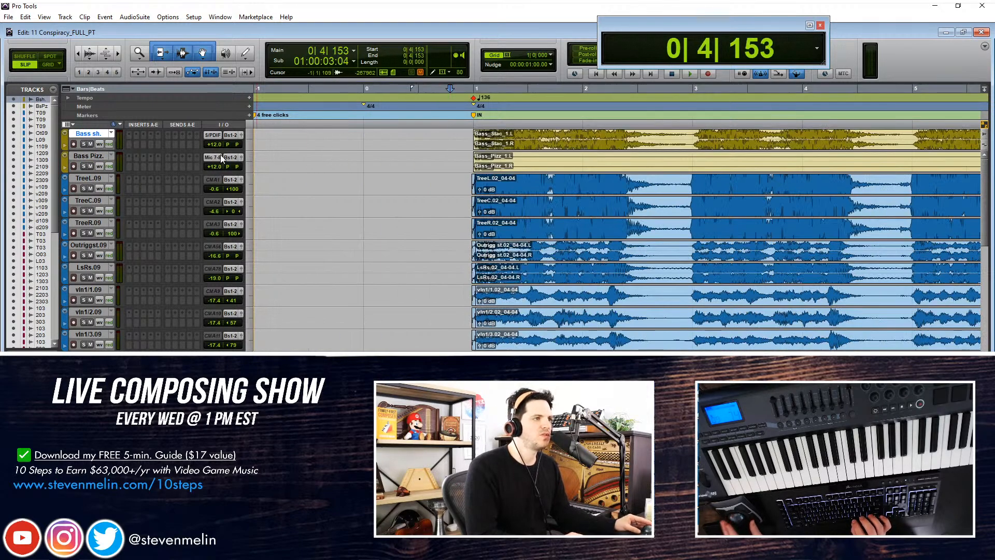
key(space)
key(ctrl+])
key(ctrl+])
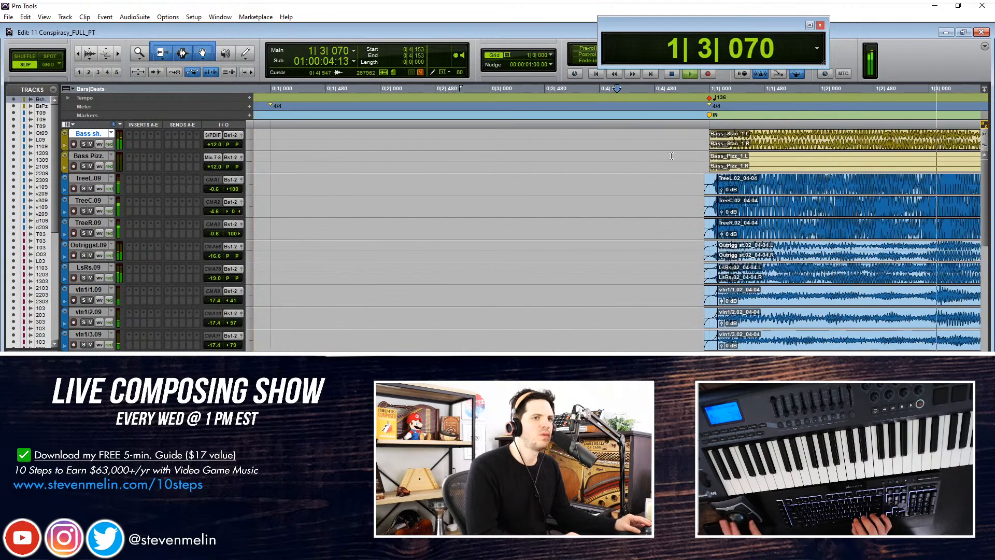
drag(734, 145, 728, 146)
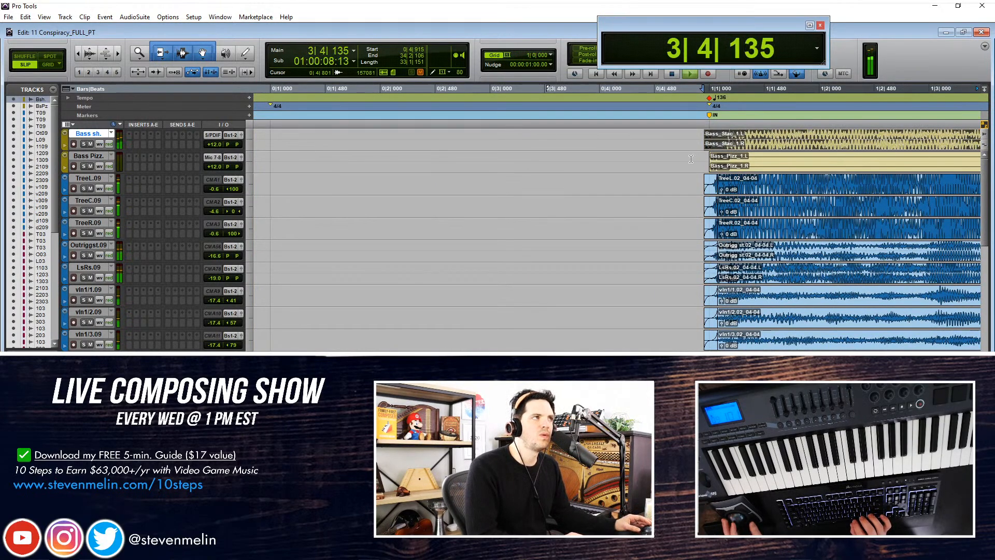
key(space)
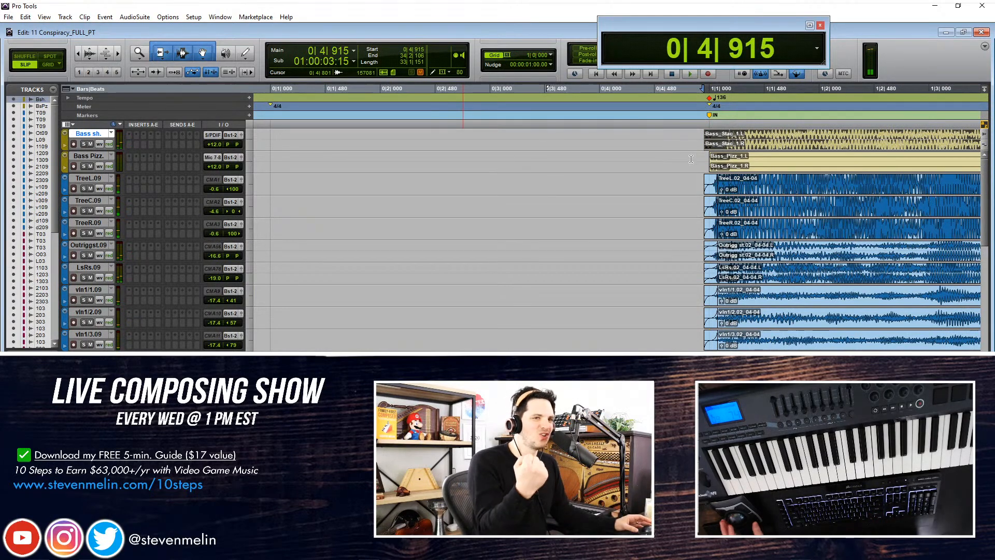
Audition the shifted bass staccato clip against the orchestra tracks from 0|4|819
click(693, 139)
key(space)
key(ctrl+[)
key(ctrl+[)
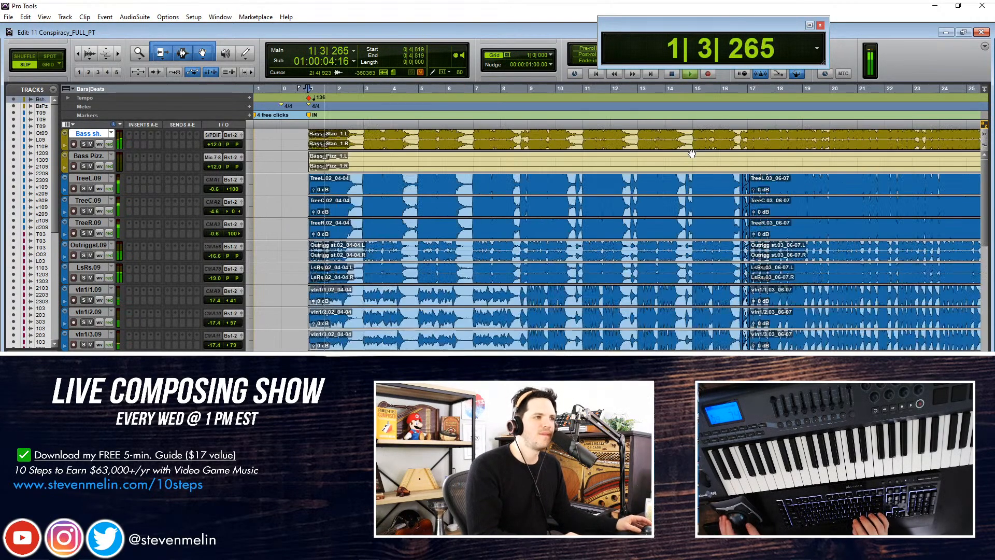
Compare the opening from 0|4|819 with Bass sh. muted and unmuted, and lower the Bass sh. volume to +7.2 dB
key(space)
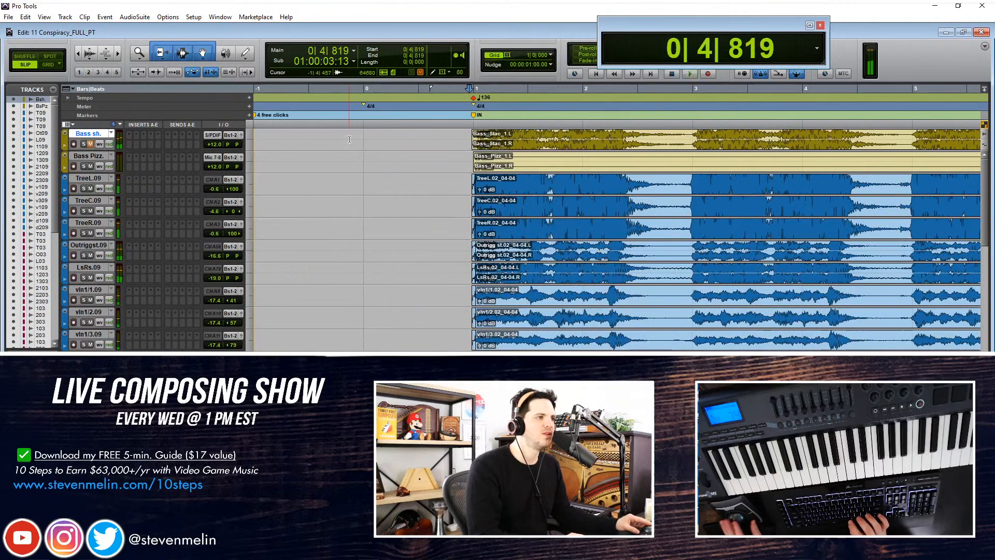
key(space)
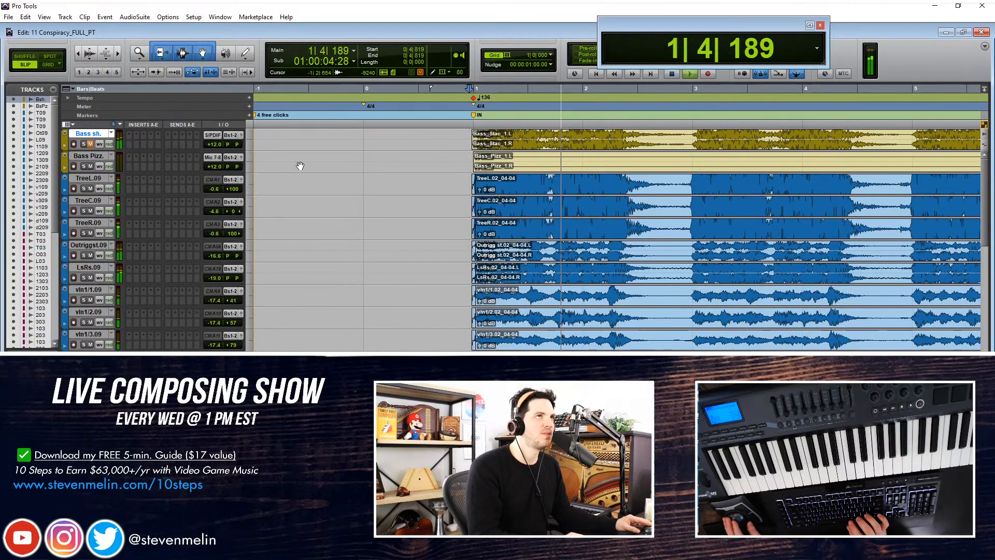
key(space)
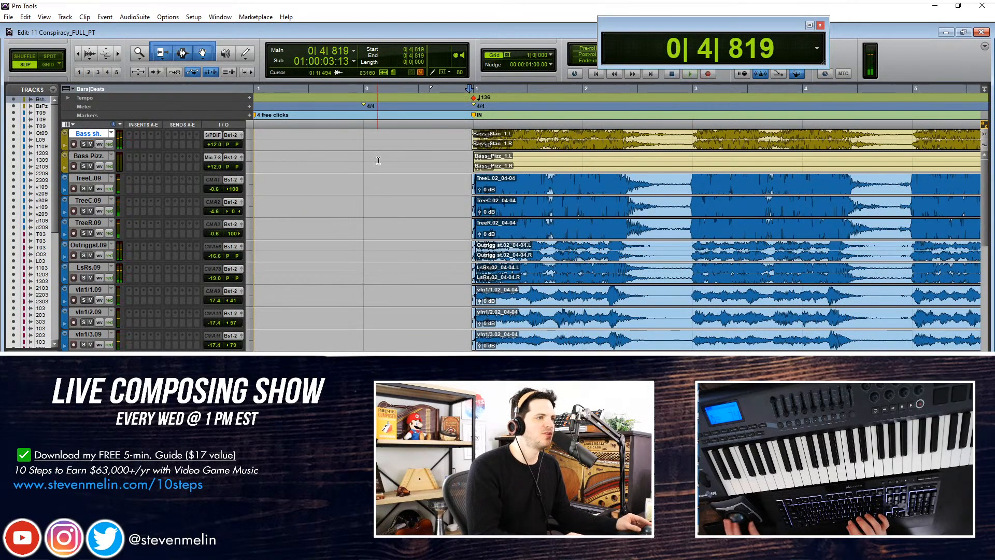
drag(214, 144, 216, 149)
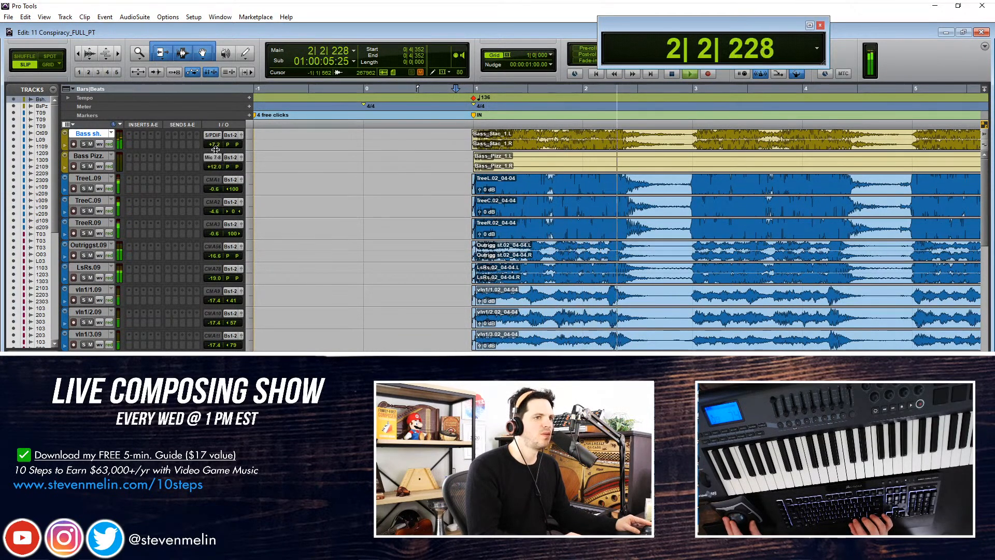
Remove the silent opening of the Bass_Pizz_1 clip up to about bar 33 while playing the section
key(r)
key(r)
key(r)
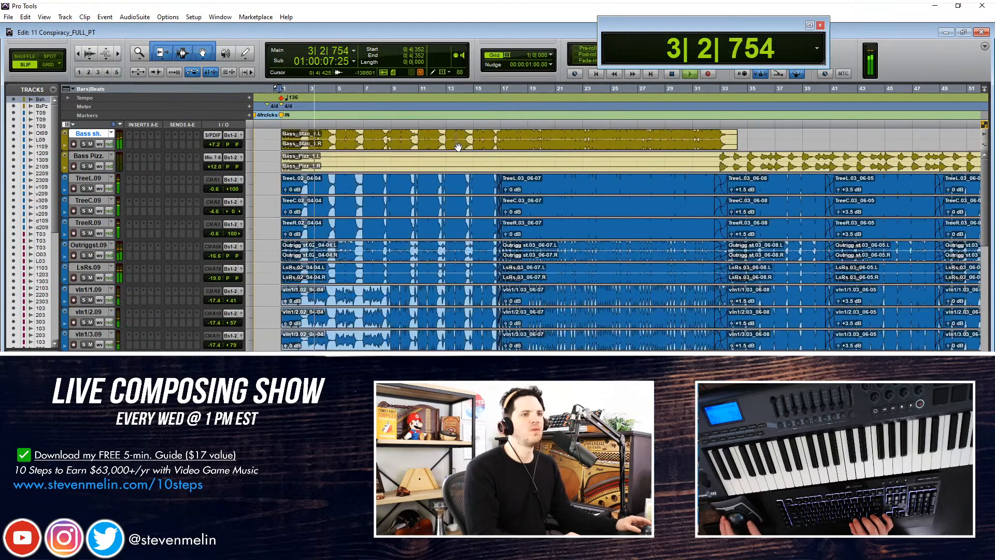
key(t)
key(t)
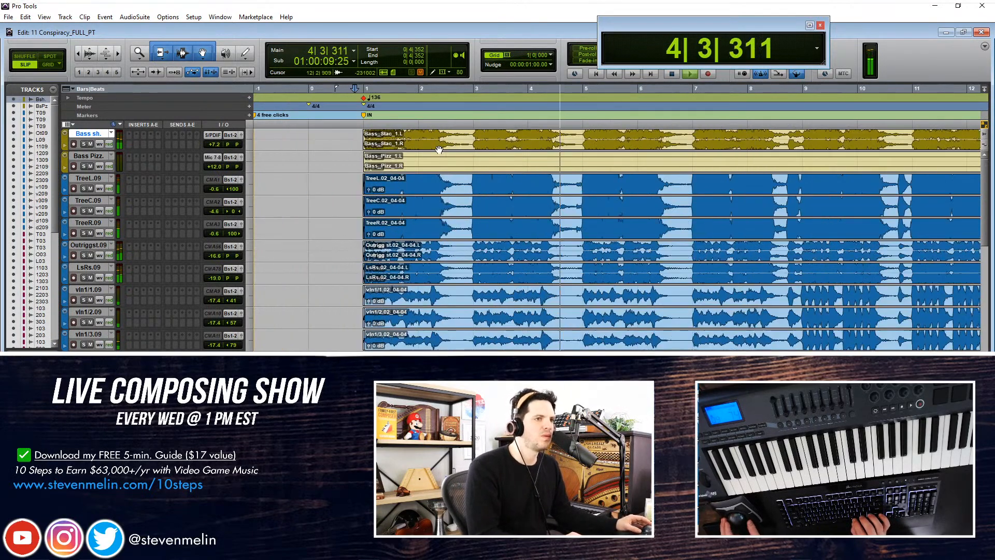
key(r)
key(r)
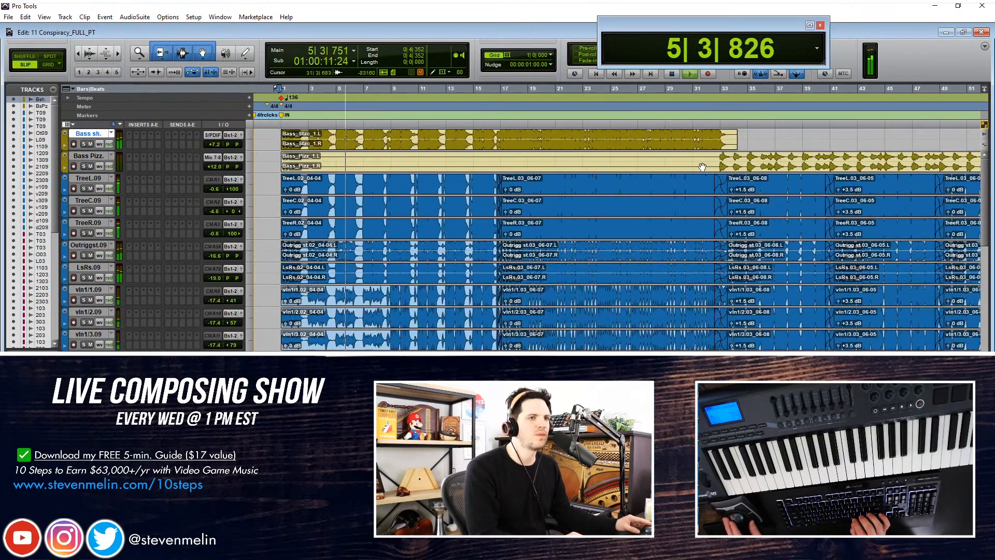
key(t)
key(t)
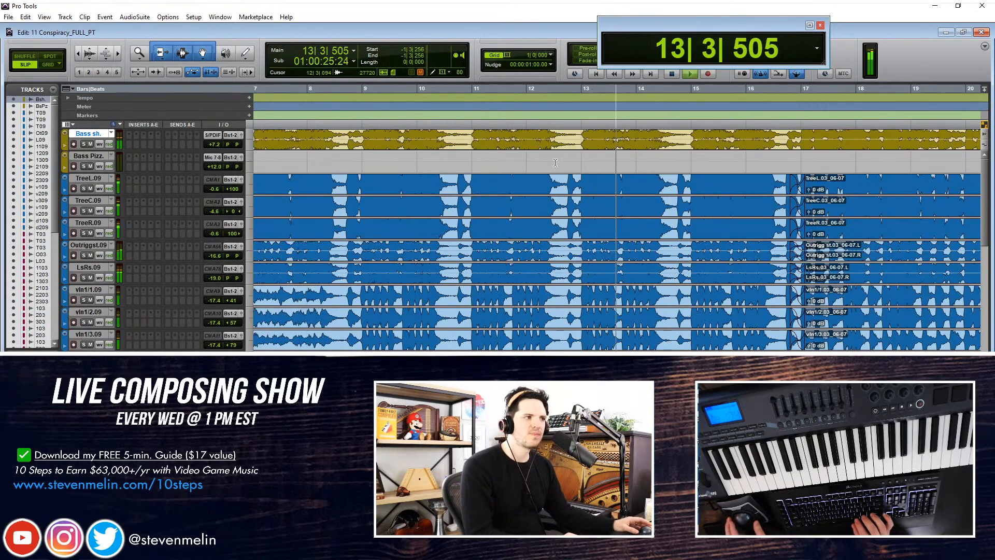
Set the Bass sh. track volume to +7.4 dB during playback into bar 17
key(ctrl+[)
key(ctrl+[)
drag(222, 141, 219, 143)
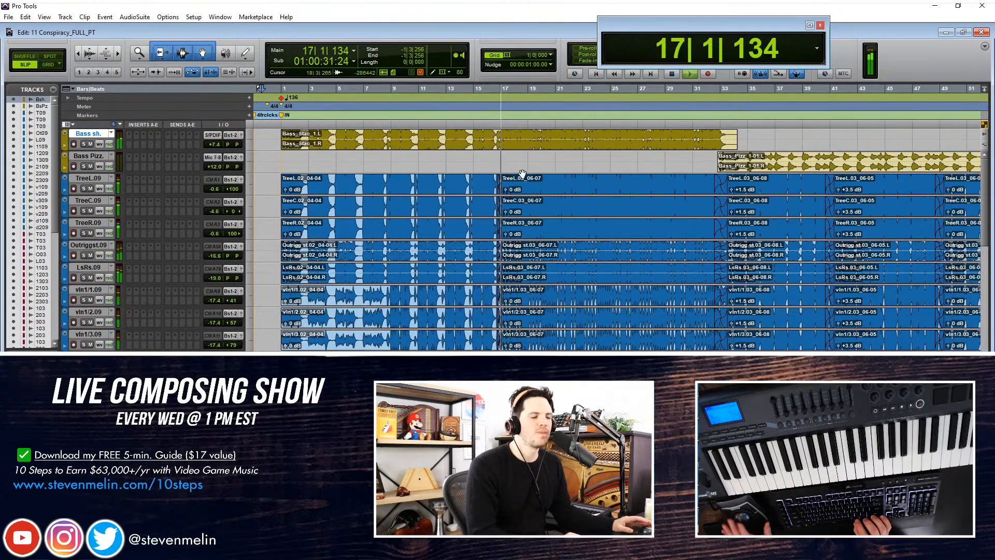
key(ctrl+])
key(ctrl+])
scroll(677, 167, right, 2)
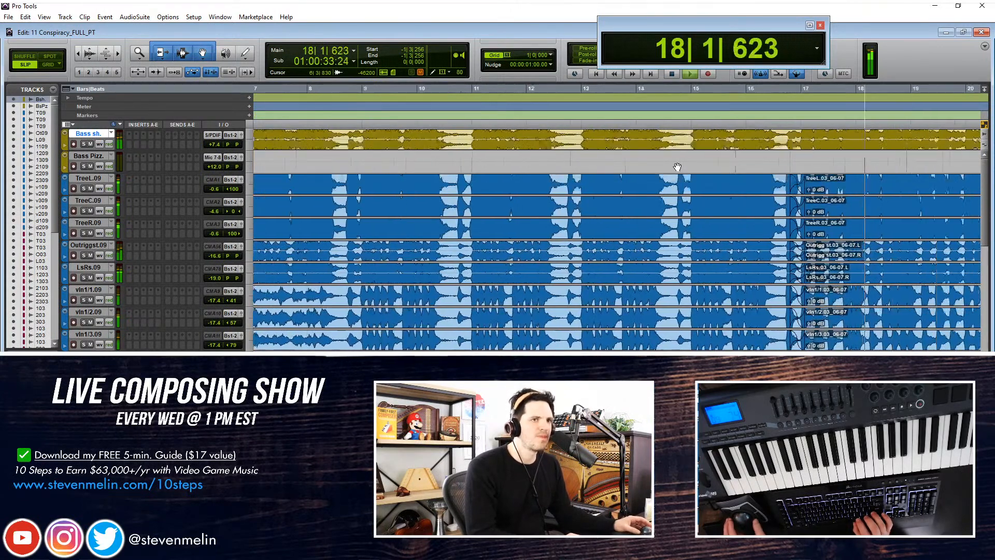
Split the Bass_Stac_1 clip at bar 17, enlarge the Bass sh. track, and set the second part's clip gain to +1.5 dB
click(669, 137)
key(ctrl+e)
click(695, 147)
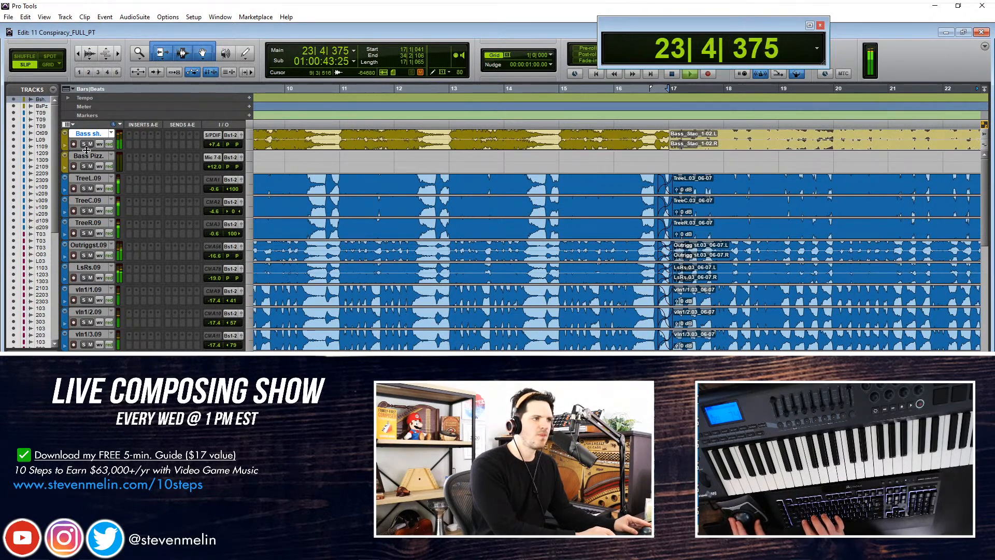
drag(86, 150, 89, 164)
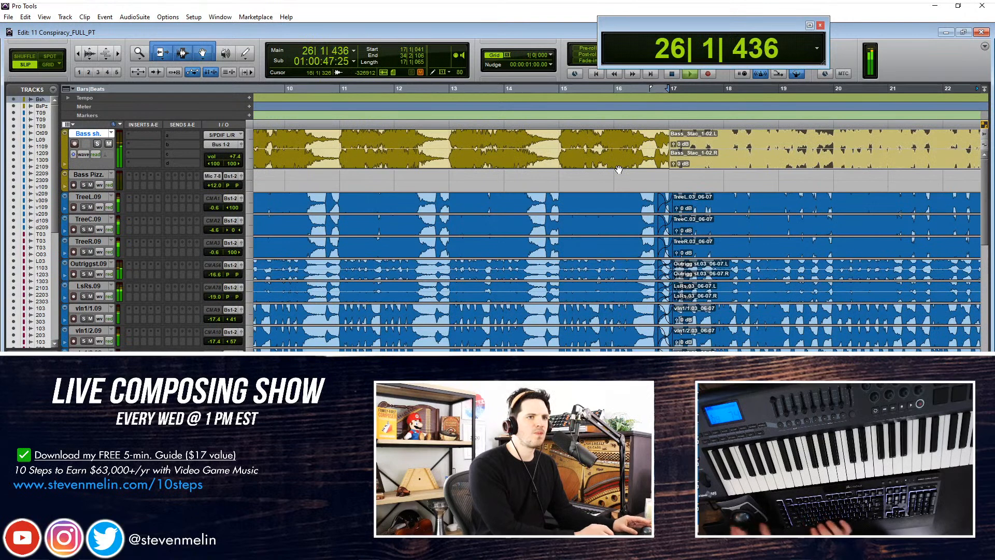
key(ctrl+shift+Up)
key(ctrl+shift+Up)
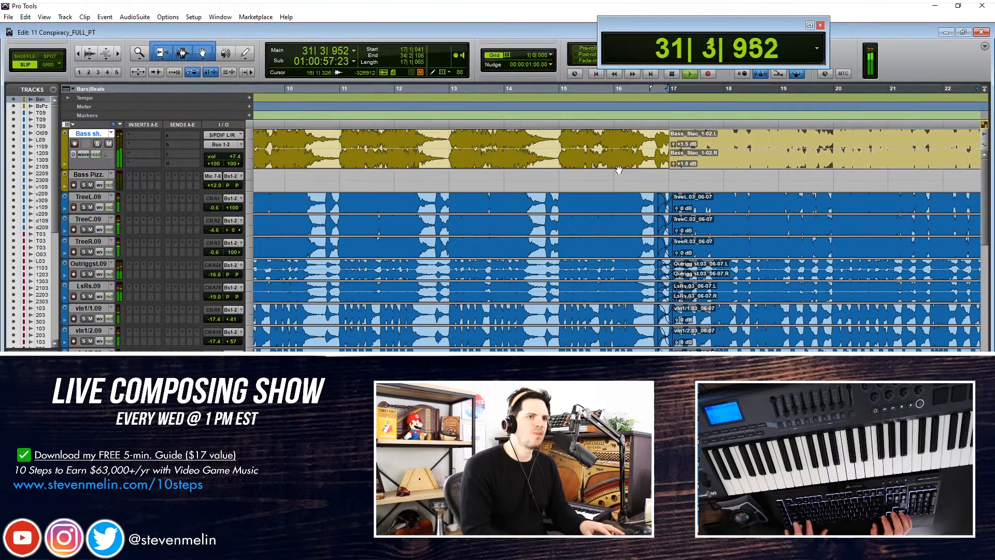
Undo the bass staccato clip gain and split, and the removal of the silent Bass Pizz. opening
click(619, 171)
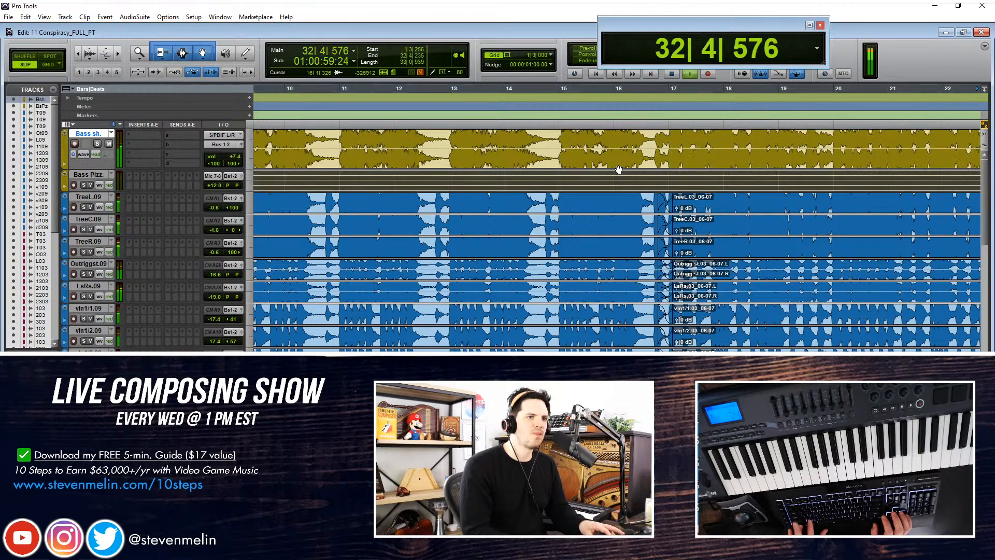
key(r)
key(r)
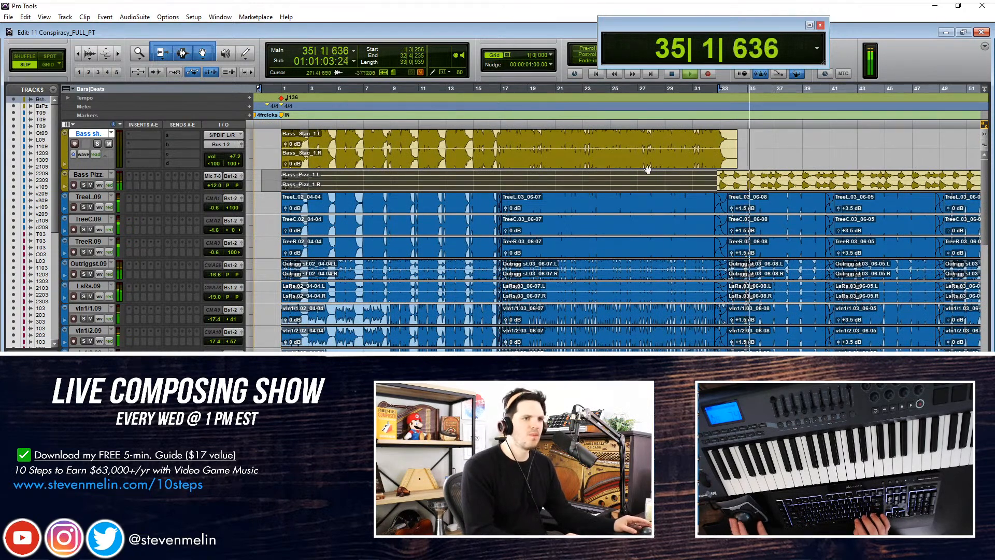
Lower the Bass Pizz. track volume to +6.6 dB while playing from bar 35
click(210, 184)
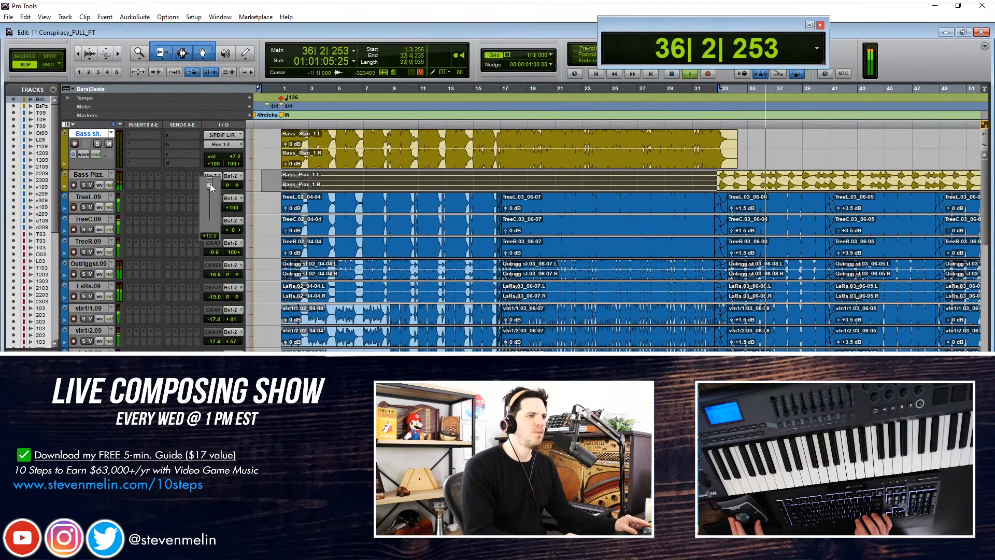
drag(212, 182, 212, 188)
key(r)
key(r)
key(r)
key(t)
key(t)
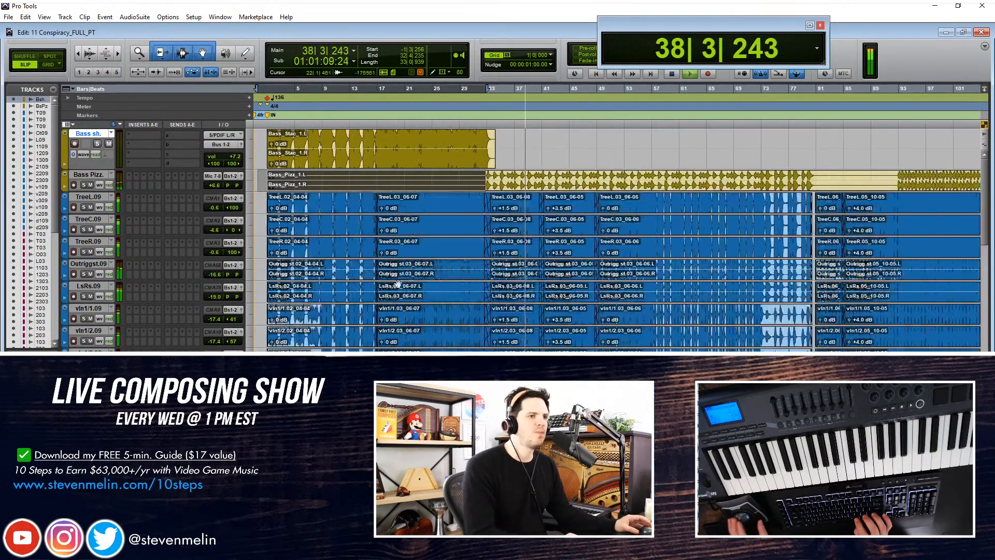
Raise the clip gain of the grouped orchestra clips between bars 41 and 49 to +4.0 dB
scroll(169, 285, down, 10)
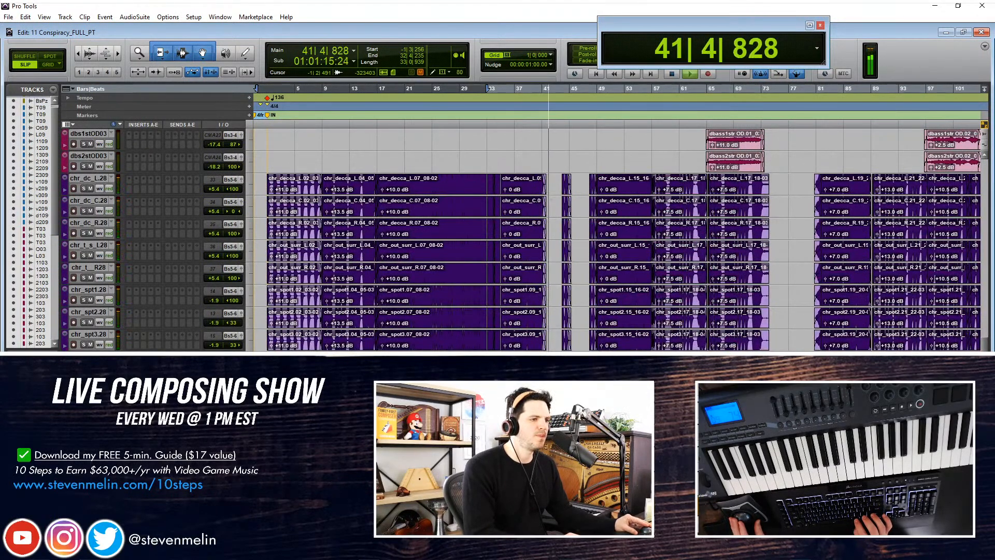
scroll(548, 241, up, 10)
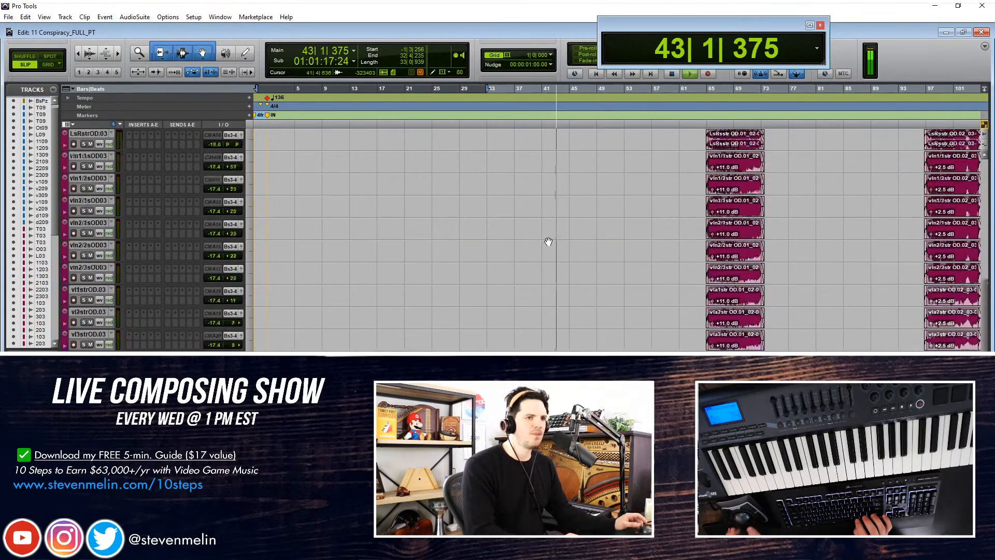
scroll(549, 241, up, 10)
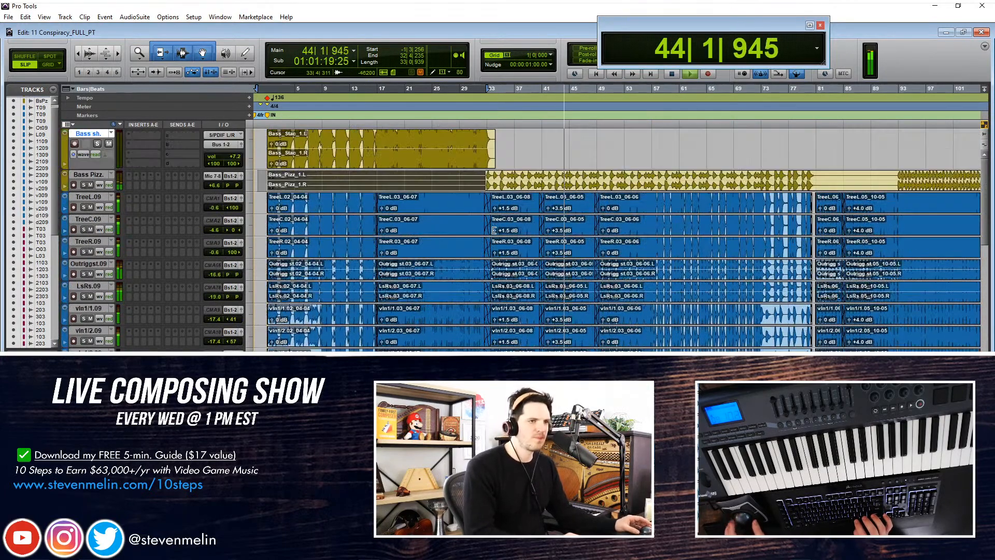
click(572, 253)
scroll(573, 253, up, 3)
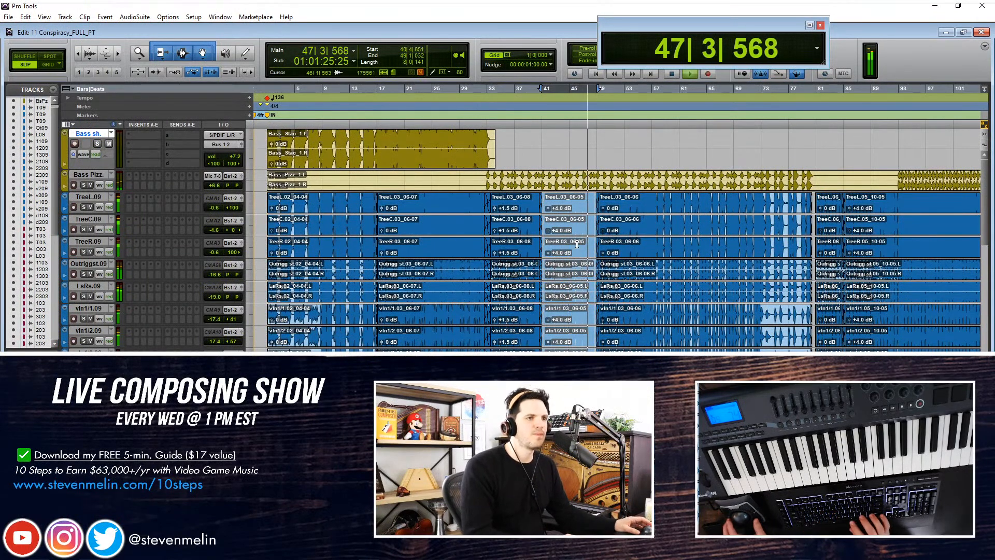
Split the Bass_Pizz_1 clip at 32|4|742, just before its first note, and remove the silent part ahead of it
scroll(498, 177, up, 3)
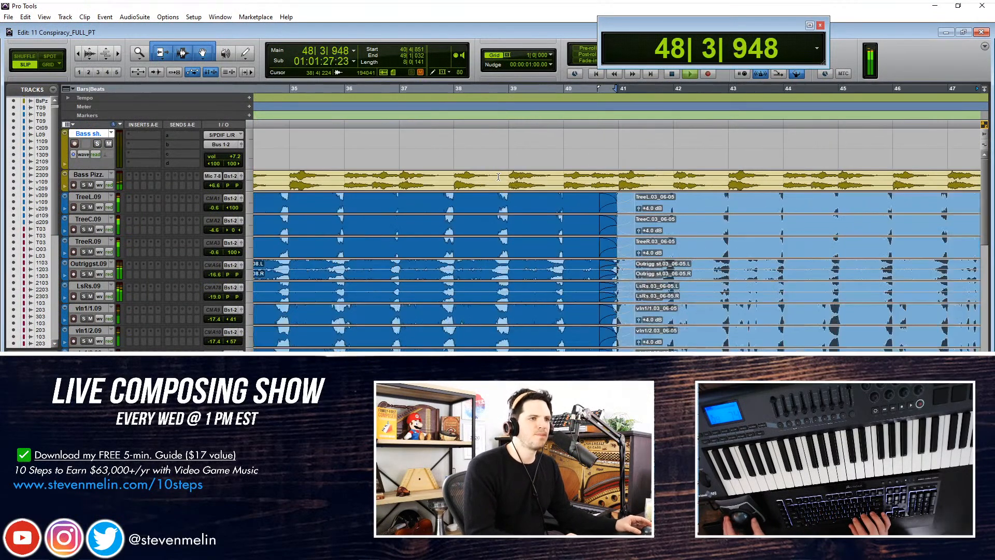
scroll(498, 177, left, 5)
click(440, 175)
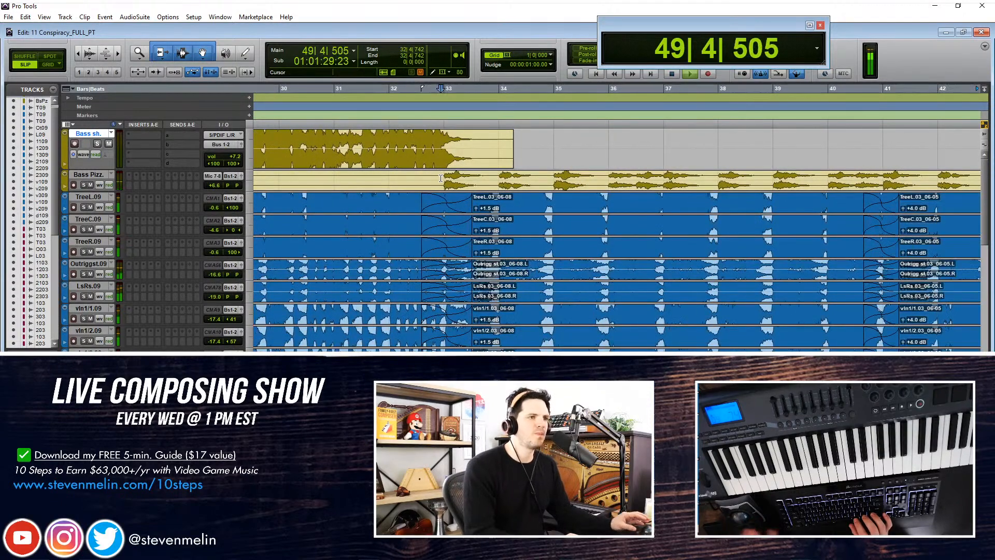
key(space)
click(471, 182)
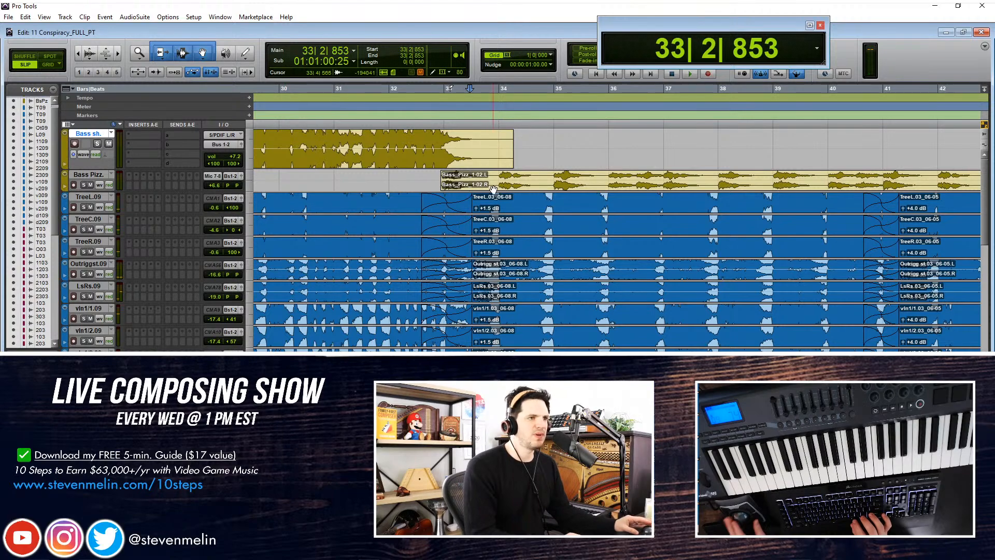
Inspect the start of the split Bass Pizz. clip closely and play the transition from 32|3|723
click(484, 188)
key(ctrl+])
key(ctrl+])
key(ctrl+])
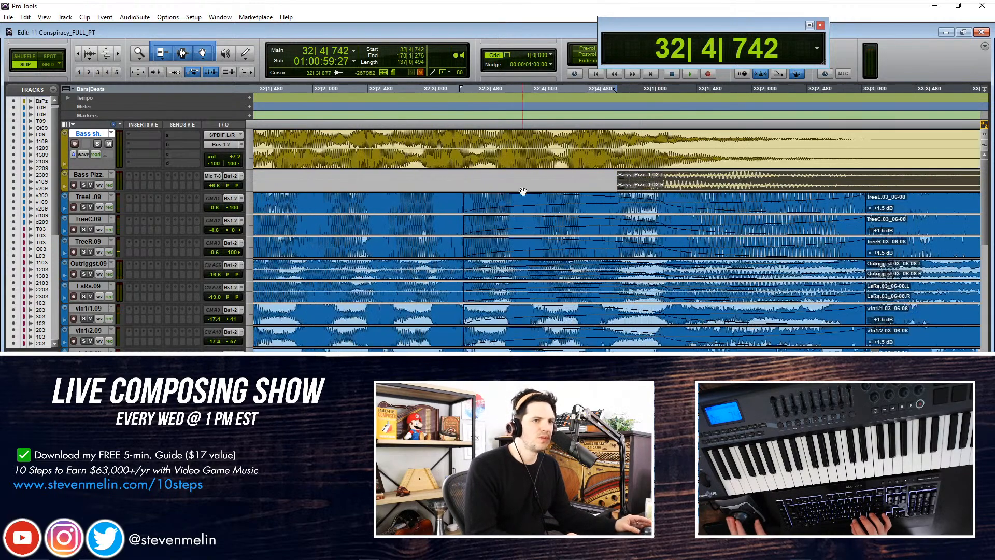
click(505, 178)
key(space)
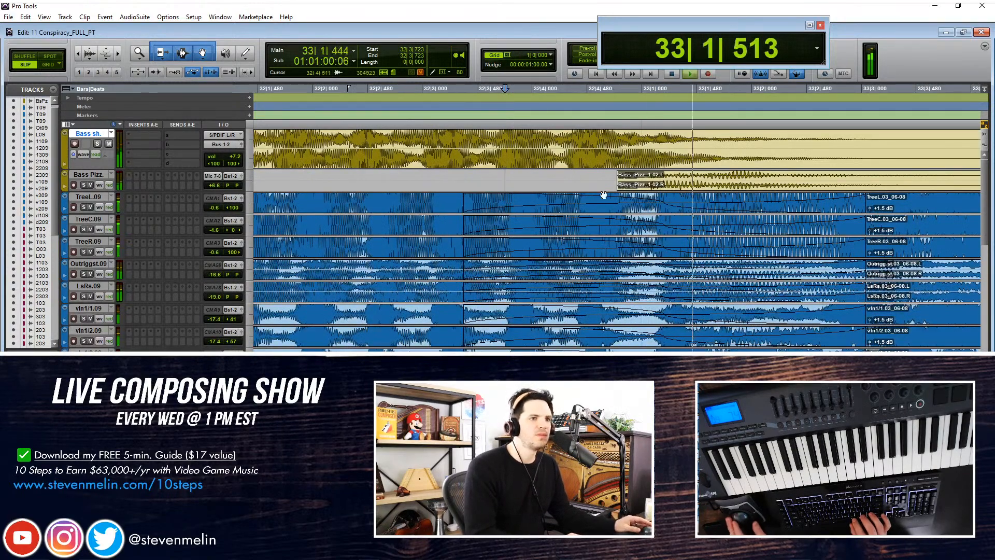
Move the split Bass Pizz. clip slightly earlier so that it starts at 32|4|688
key(ctrl+[)
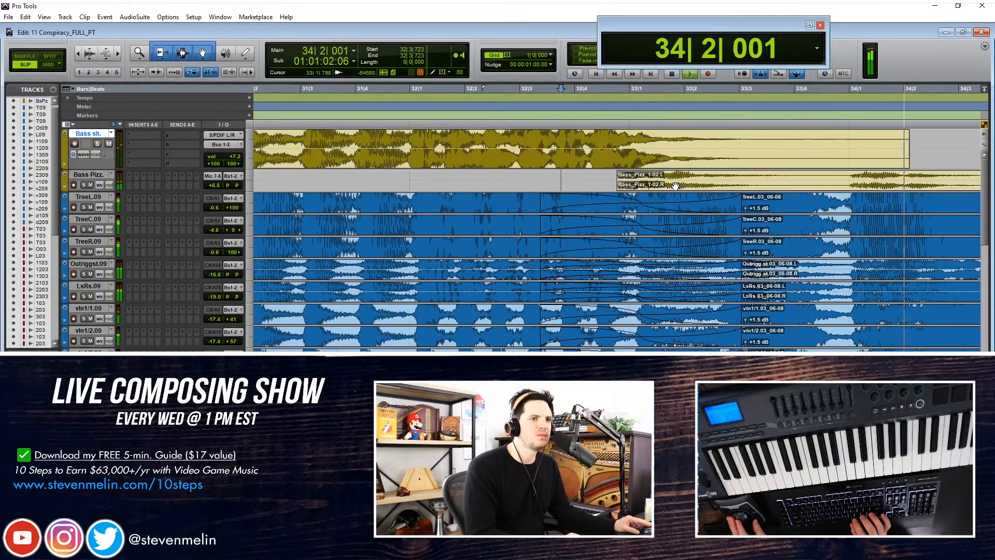
click(673, 182)
drag(672, 181, 673, 189)
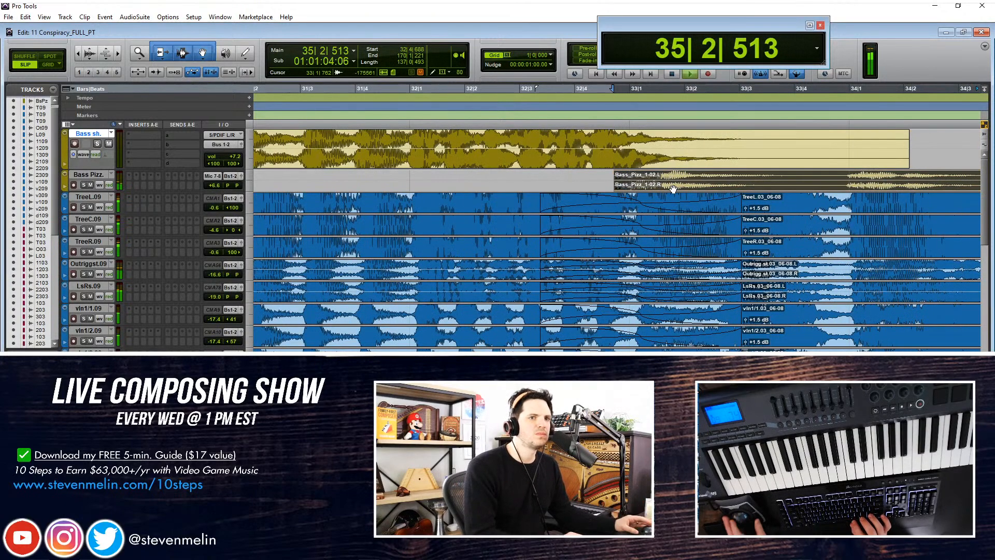
key(ctrl+[)
key(ctrl+[)
key(ctrl+[)
key(ctrl+[)
key(ctrl+[)
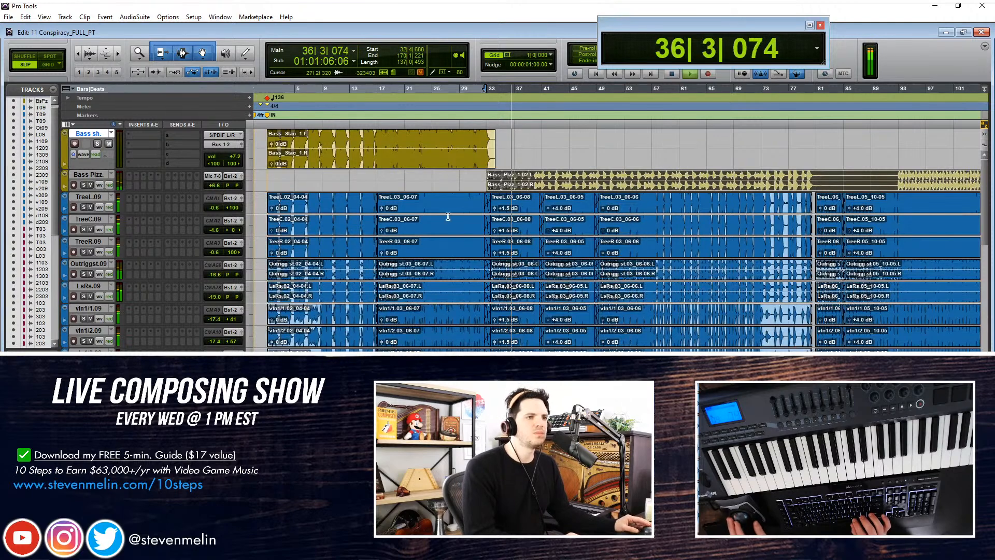
Compare the pizzicato entrance from 32|4|688 with the Bass Pizz. track muted and unmuted against the orchestra tracks
key(alt+space)
click(283, 183)
key(space)
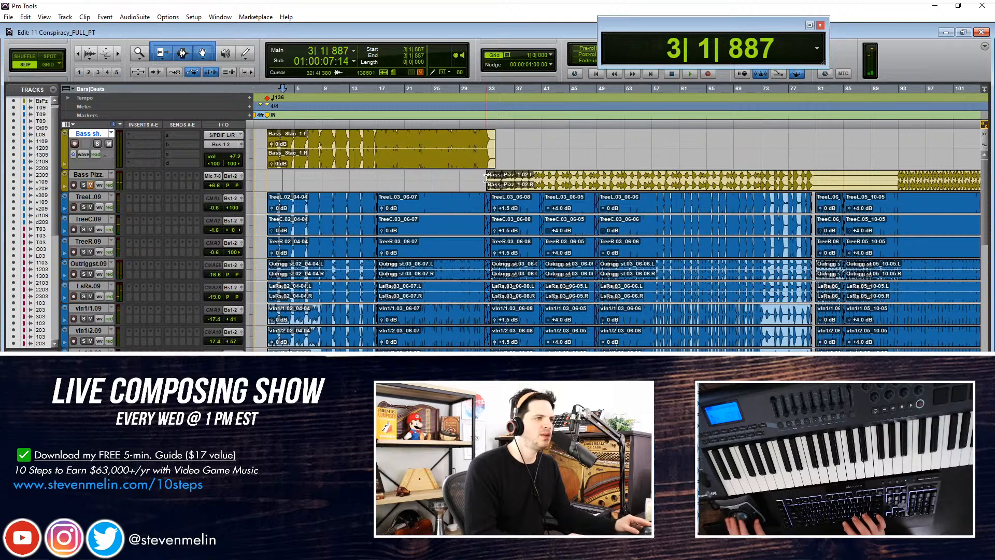
click(488, 200)
key(space)
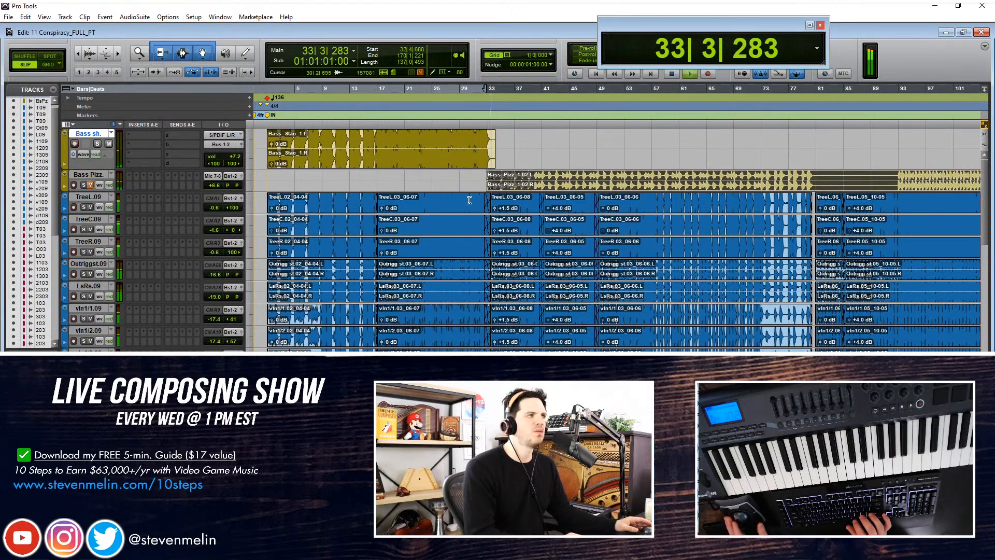
key(space)
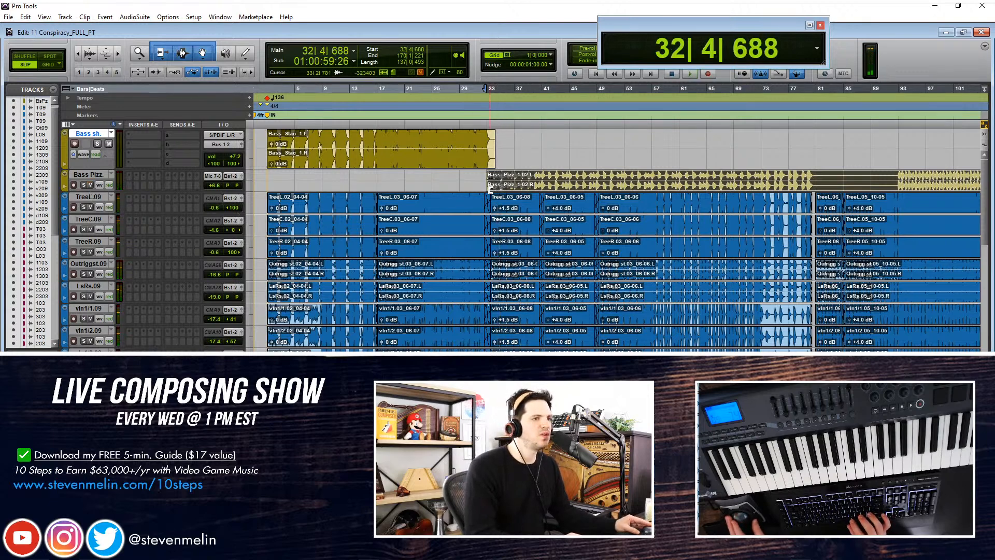
key(space)
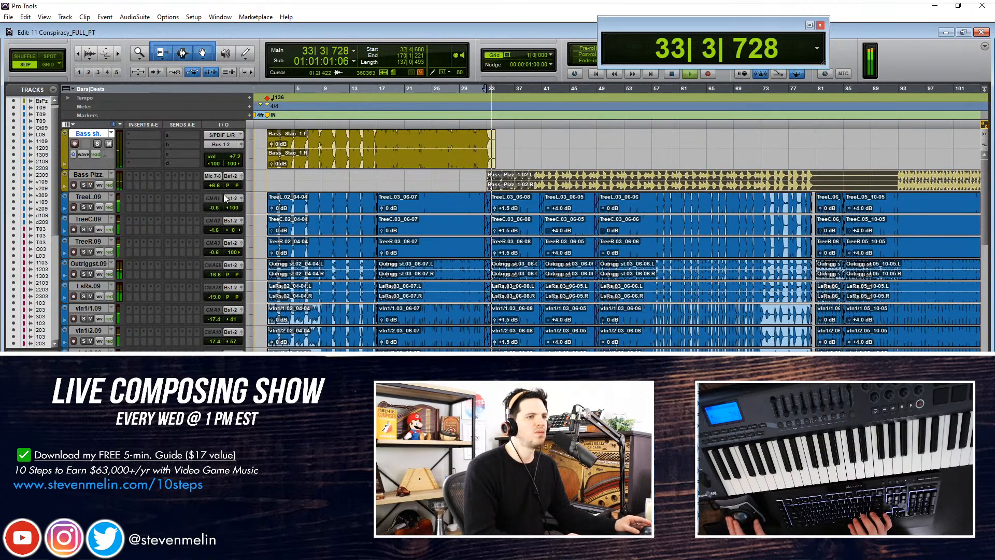
mouse_move(217, 186)
mouse_down()
mouse_move(220, 113)
mouse_move(222, 187)
mouse_up()
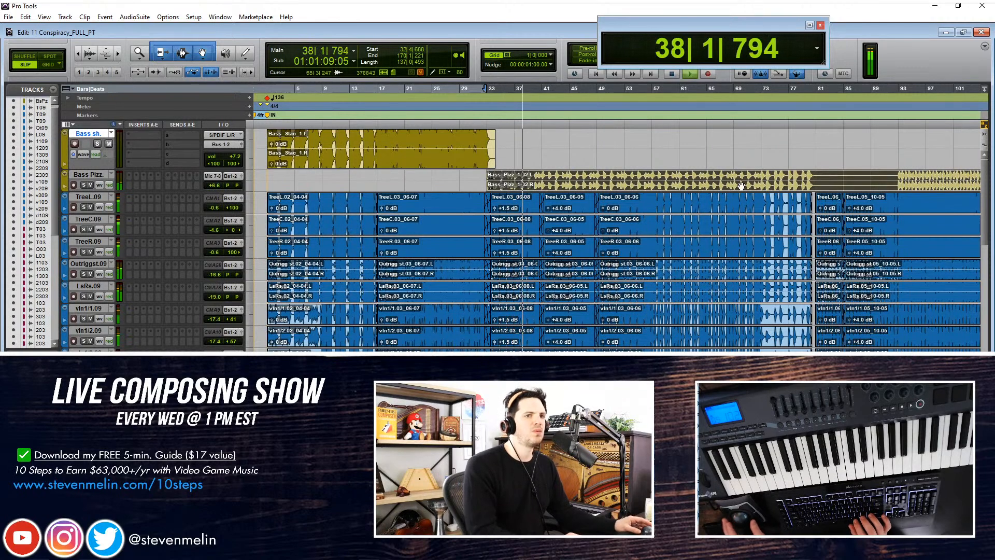
key(ctrl+bracketleft)
key(space)
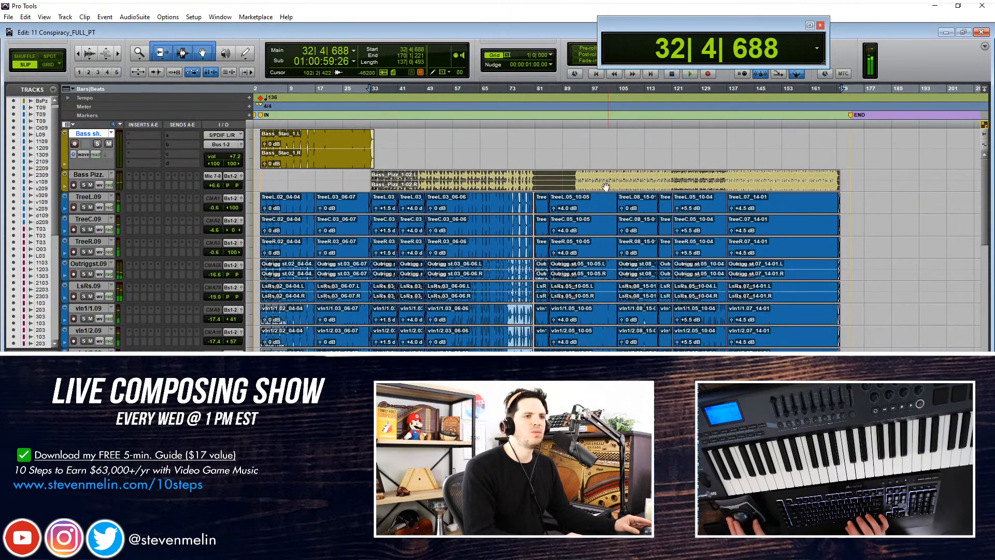
Start playback at the later Bass Pizz. entrance and delete the clip's silent stretch from 81|2|695 to about bar 92
click(574, 177)
key(ctrl+bracketright)
key(ctrl+bracketright)
key(space)
drag(471, 182, 622, 174)
key(Delete)
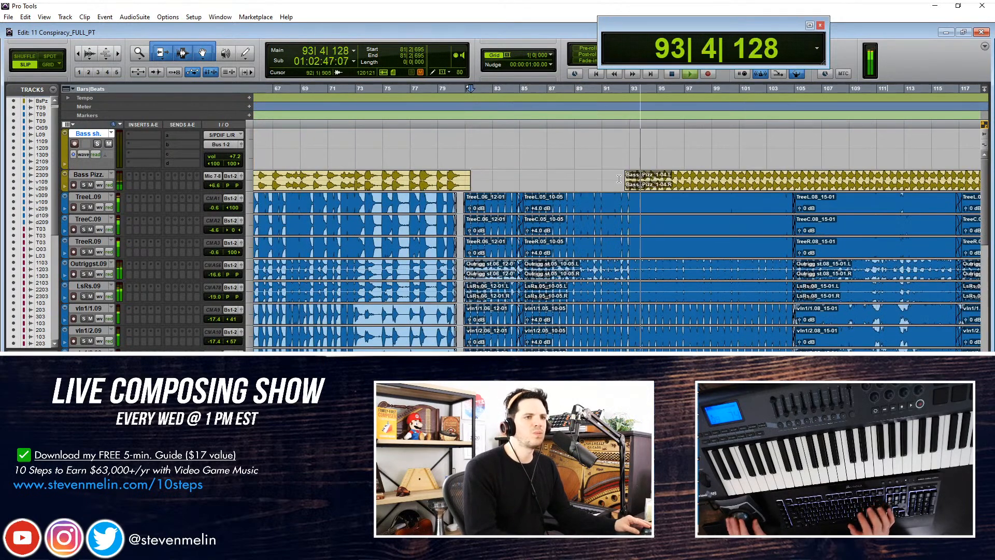
key(ctrl+bracketleft)
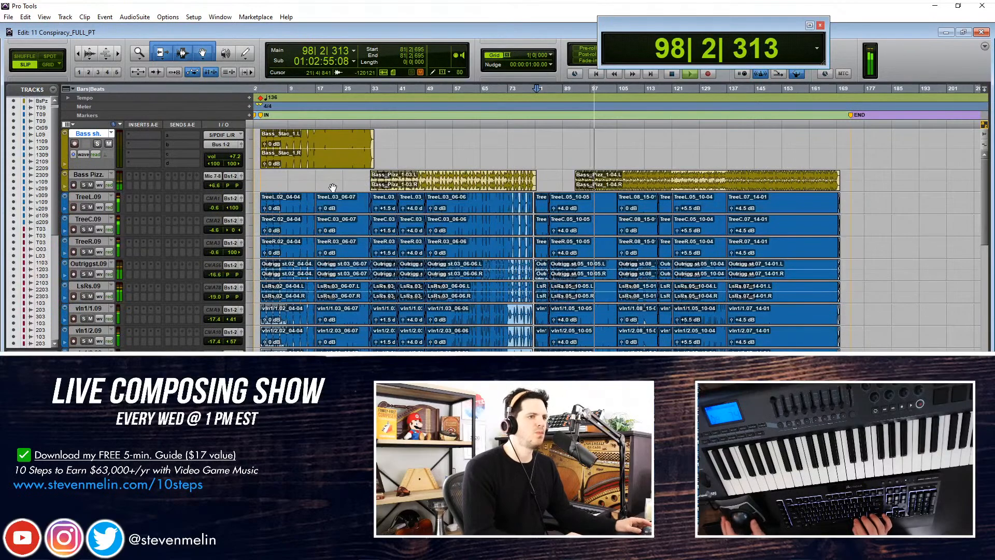
Set the Choir bus volume to -3.6 dB while the mix plays
key(ctrl+])
scroll(331, 208, down, 10)
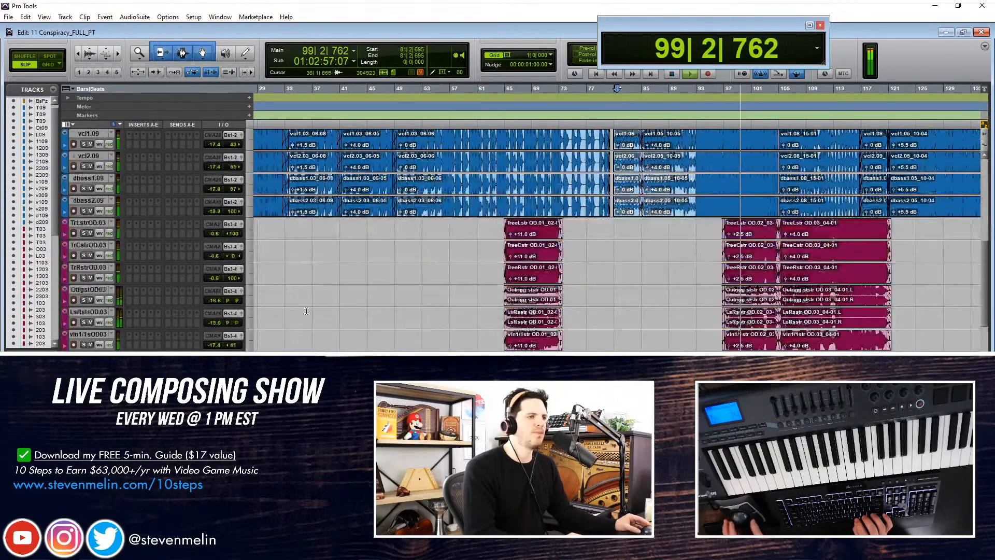
scroll(306, 311, down, 4)
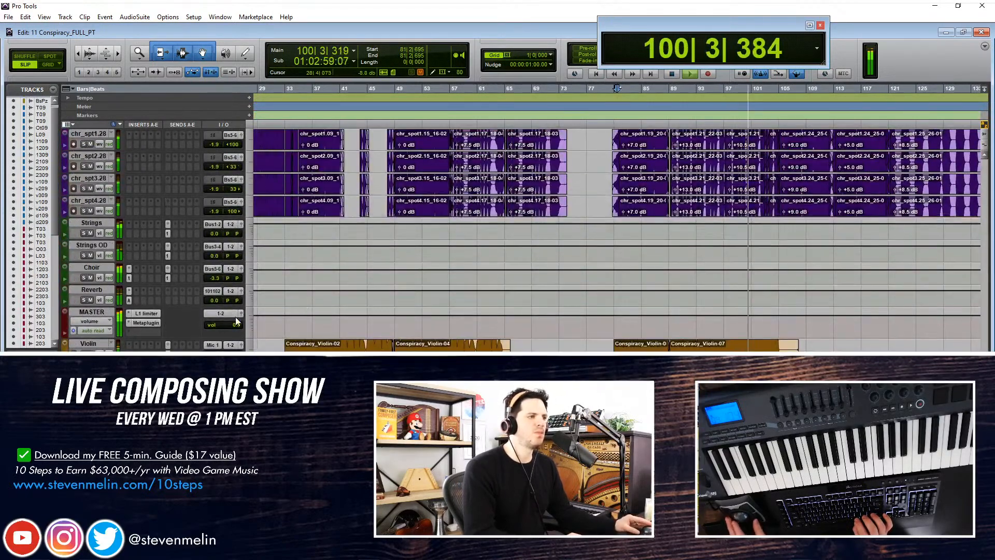
click(218, 278)
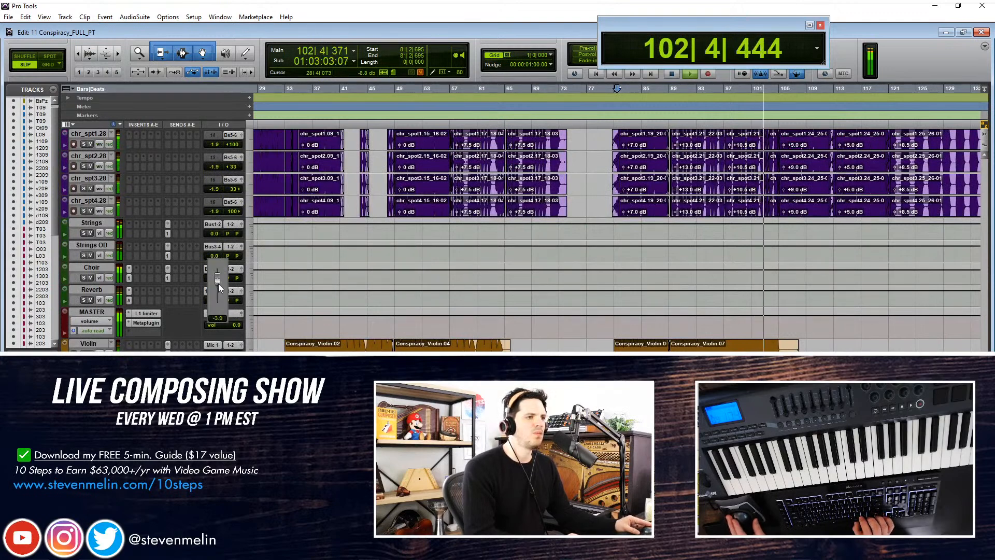
drag(219, 284, 221, 284)
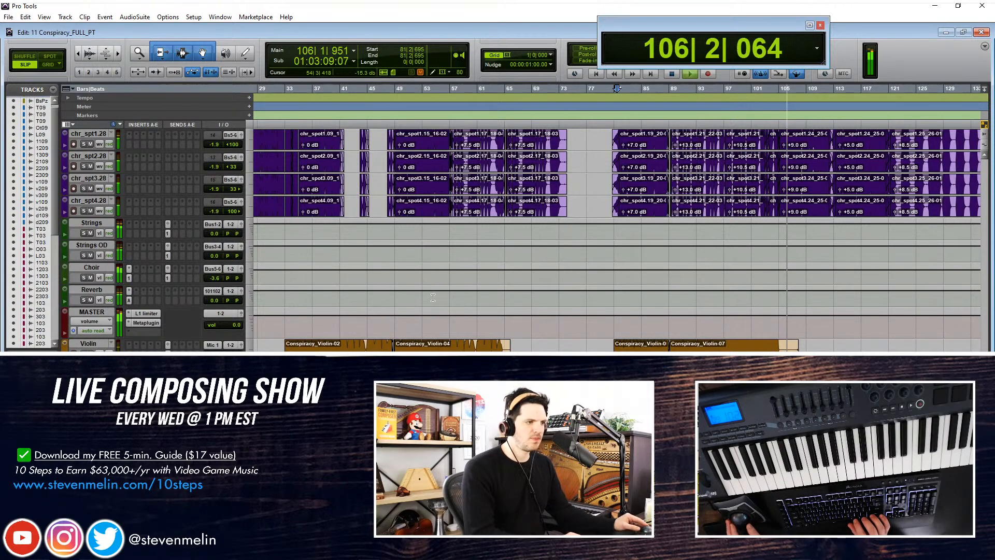
scroll(433, 298, down, 2)
scroll(265, 252, up, 5)
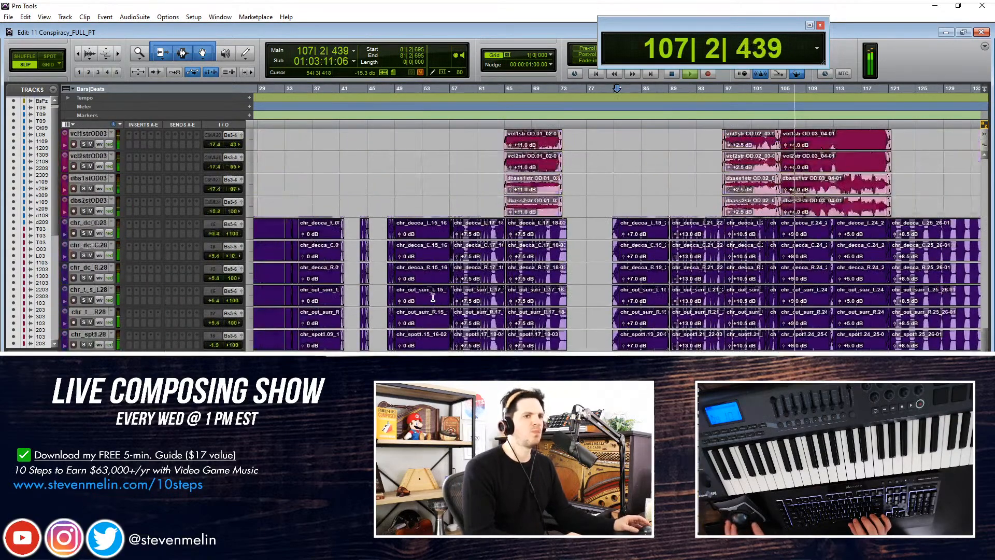
Look over the string, choir and solo instrument clips in the arrangement during playback
scroll(265, 252, up, 8)
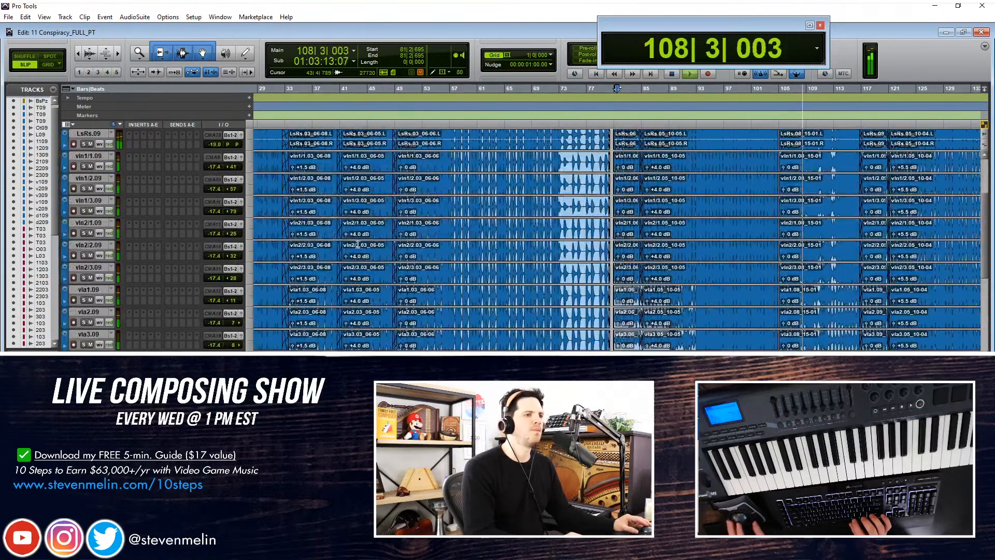
scroll(347, 178, down, 8)
key(ctrl+])
key(ctrl+])
key(ctrl+])
key(ctrl+[)
key(ctrl+[)
key(ctrl+[)
scroll(470, 241, up, 10)
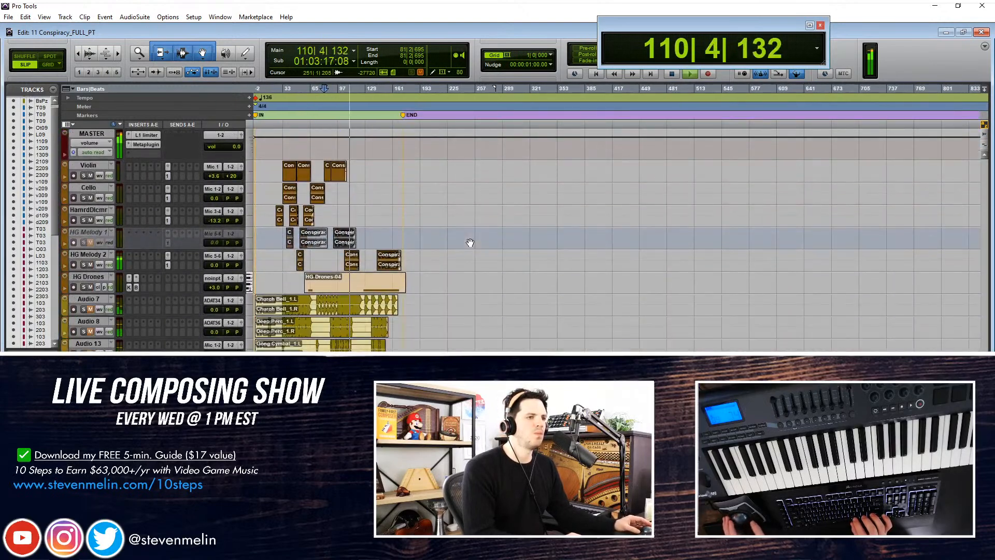
Move the second hurdy-gurdy clip on the HG Melody 2 track slightly later, so it starts at about 104|4|401
key(ctrl+])
click(470, 264)
key(ctrl+])
key(ctrl+])
key(ctrl+])
key(ctrl+])
key(ctrl+])
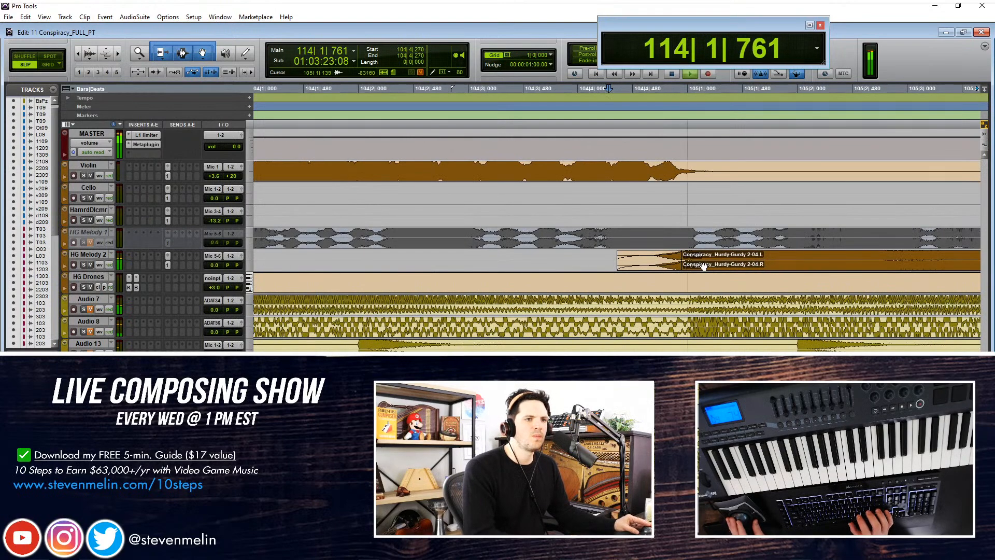
click(704, 266)
drag(708, 264, 708, 265)
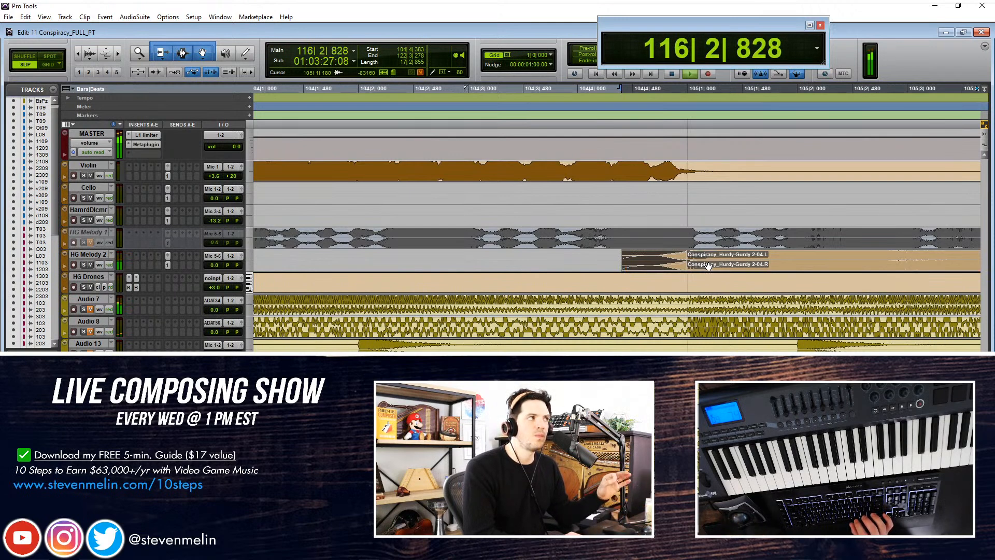
drag(710, 267, 708, 273)
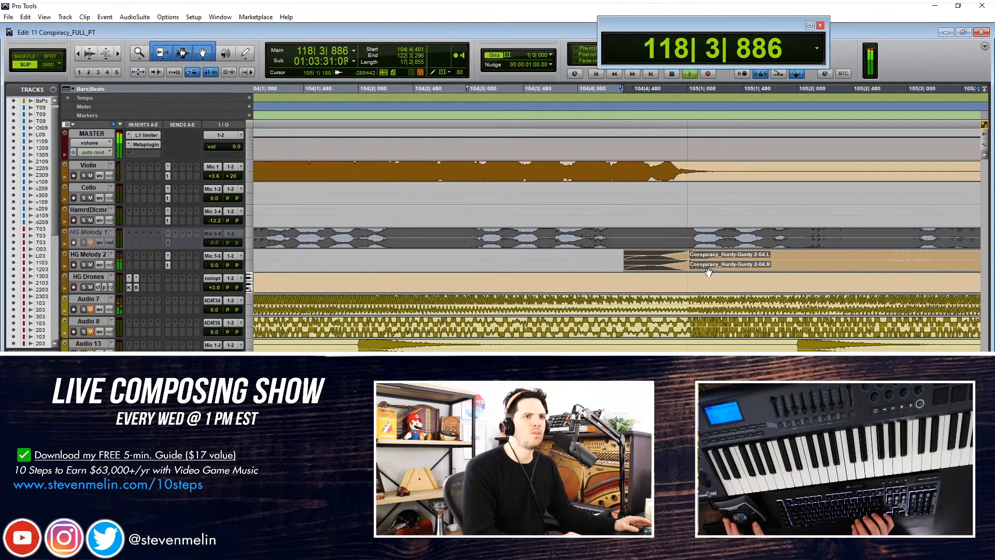
Trim the end of the second hurdy-gurdy clip on HG Melody 2 back to about bar 121|4
key(r)
key(r)
key(r)
key(r)
key(r)
drag(859, 262, 846, 259)
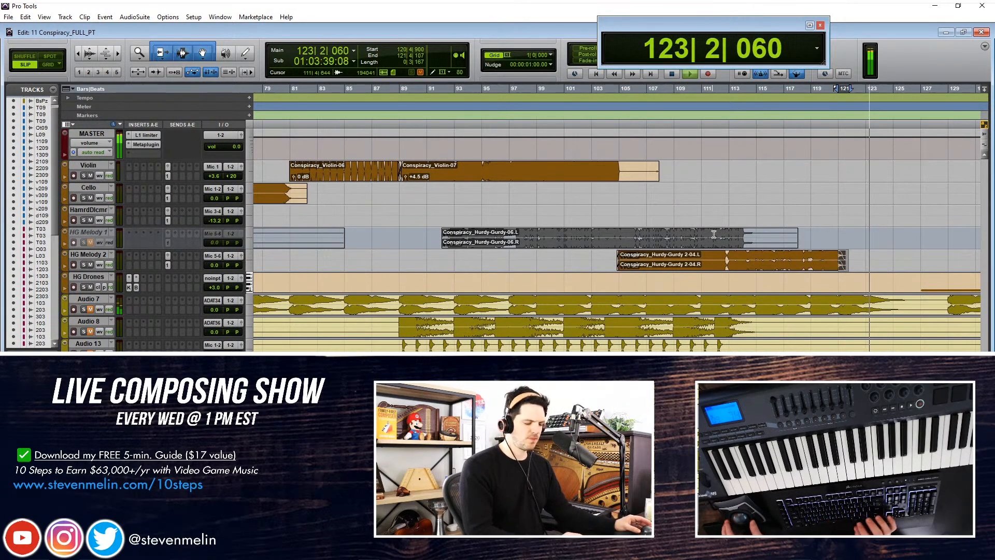
Raise the clip gain of the grouped choir clips starting at bar 121 to +9.5 dB
key(r)
key(r)
scroll(664, 234, down, 15)
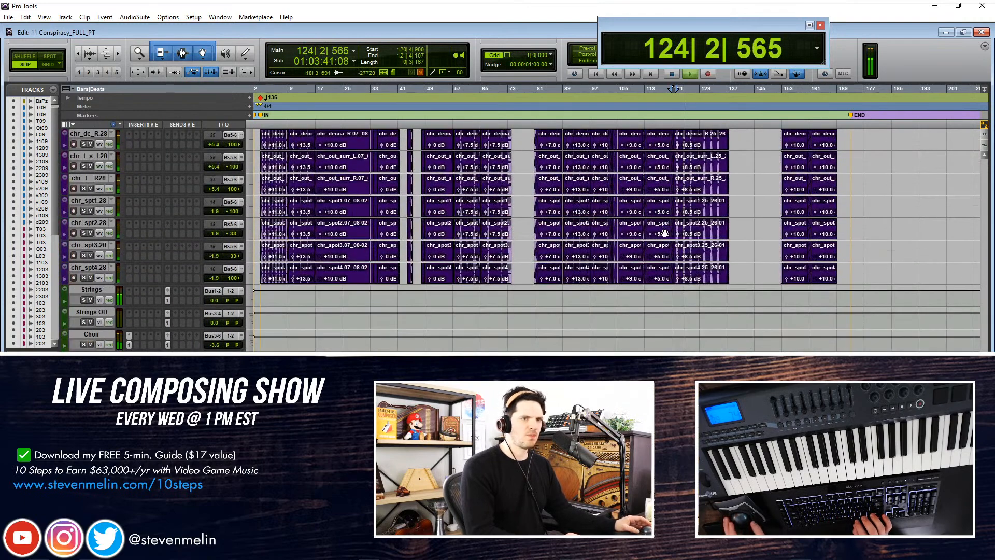
key(t)
key(t)
key(t)
key(r)
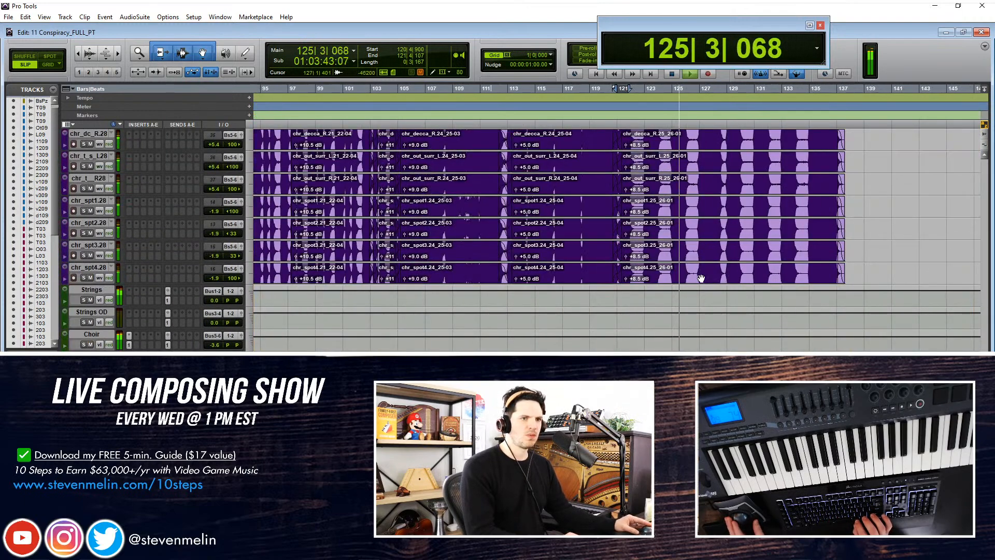
click(747, 280)
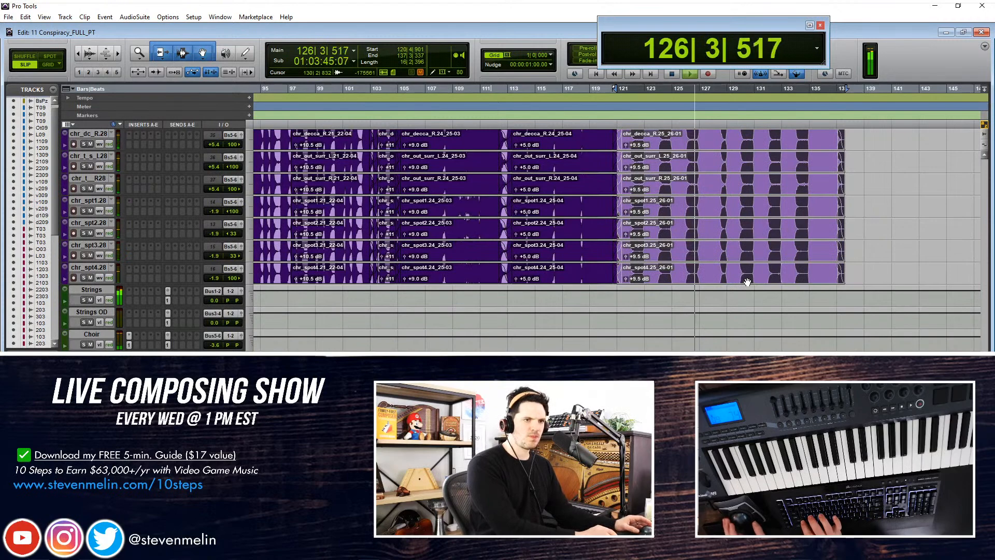
Lower the clip gain of the grouped string clips starting at bar 121 to +4.5 dB
scroll(747, 281, down, 5)
scroll(699, 260, up, 5)
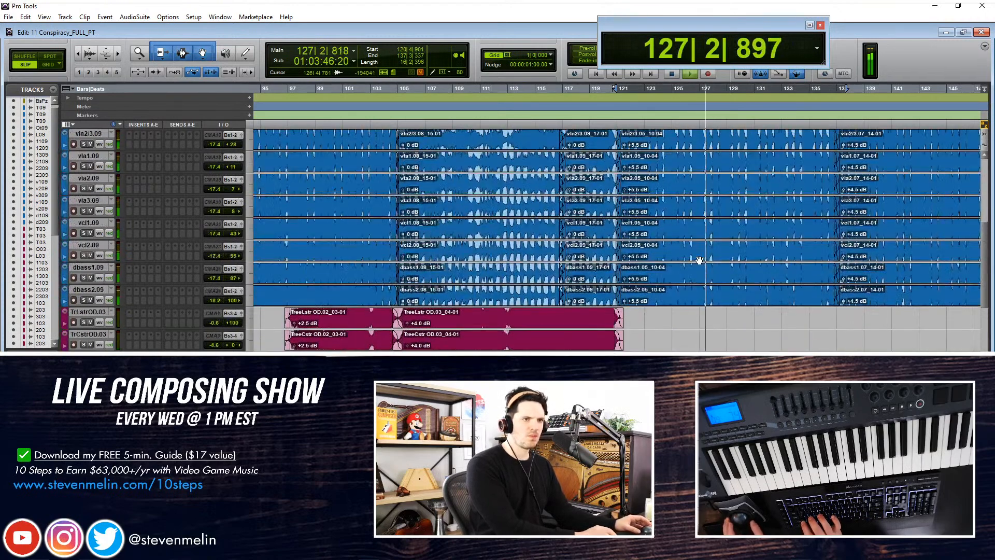
click(677, 303)
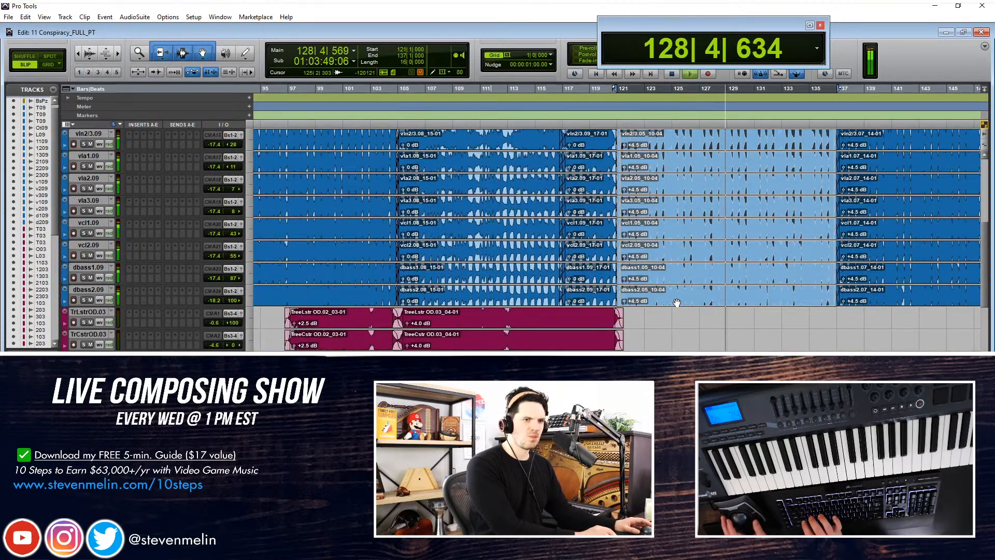
Raise the clip gain of the choir clips starting at bar 121 to +10.5 dB
scroll(672, 308, down, 5)
scroll(663, 313, up, 2)
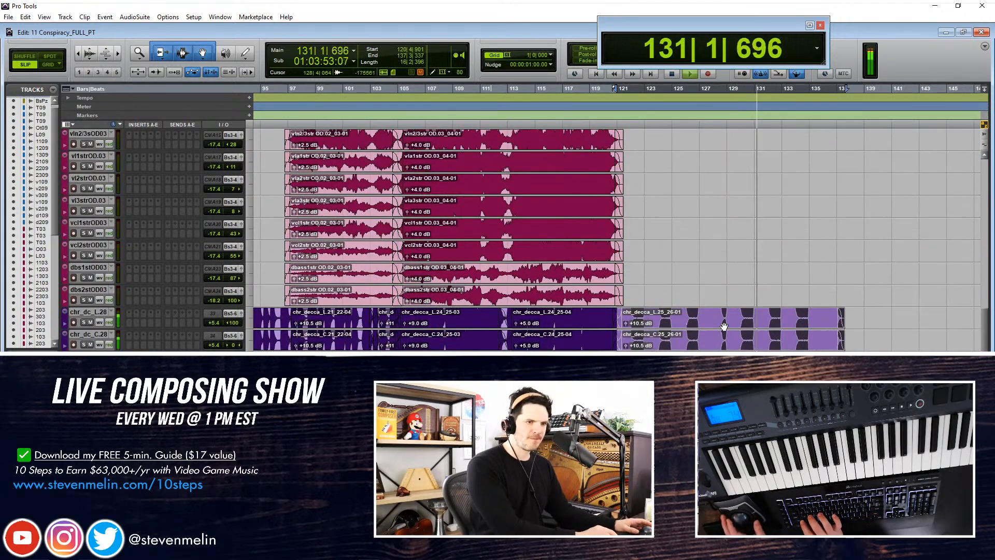
click(724, 326)
Select the grouped string clips at bar 121, followed by the ones starting at bar 137
scroll(724, 326, up, 5)
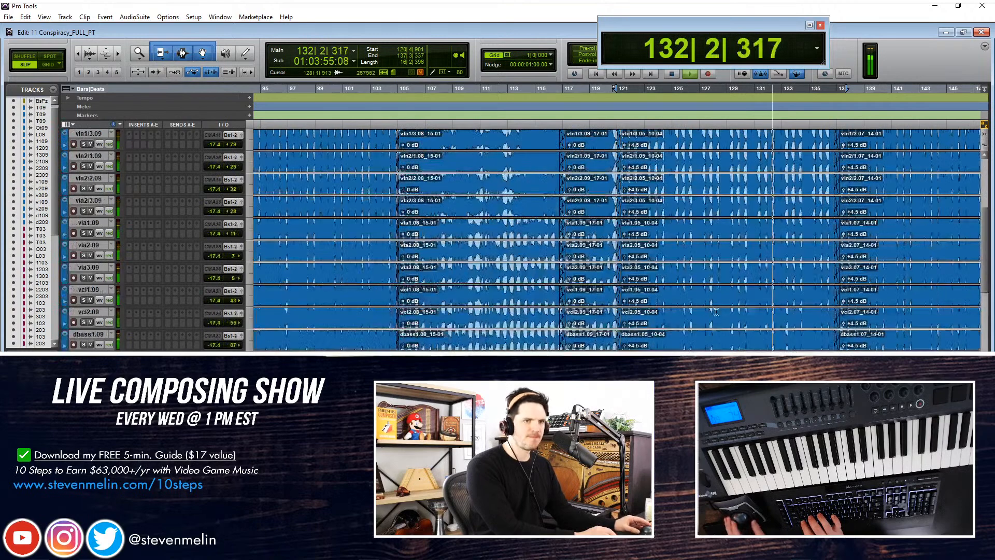
double_click(725, 326)
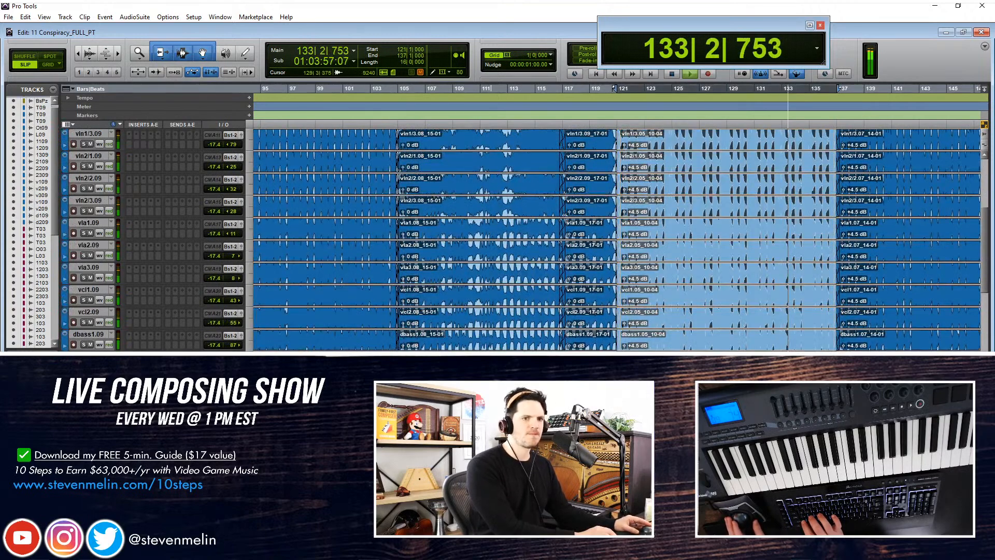
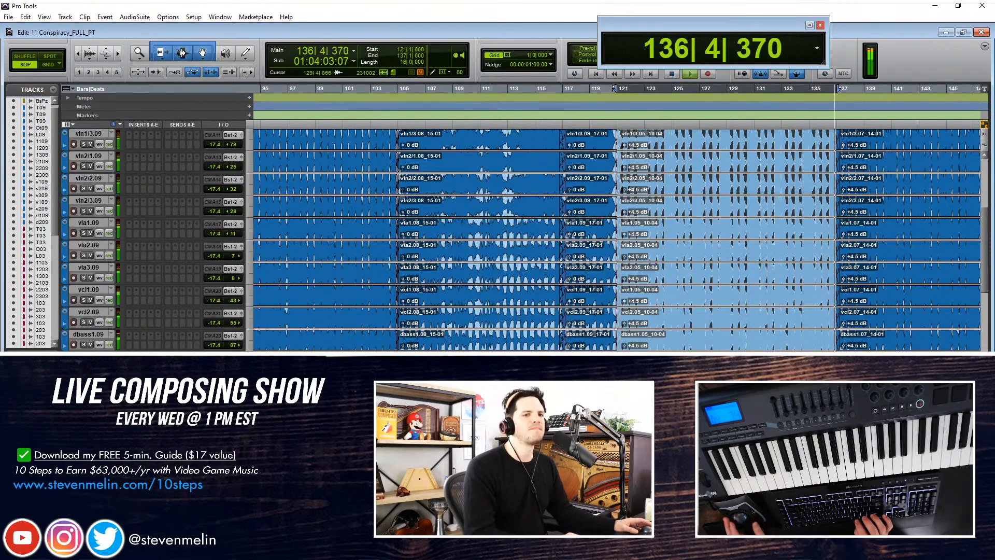
scroll(893, 344, down, 1)
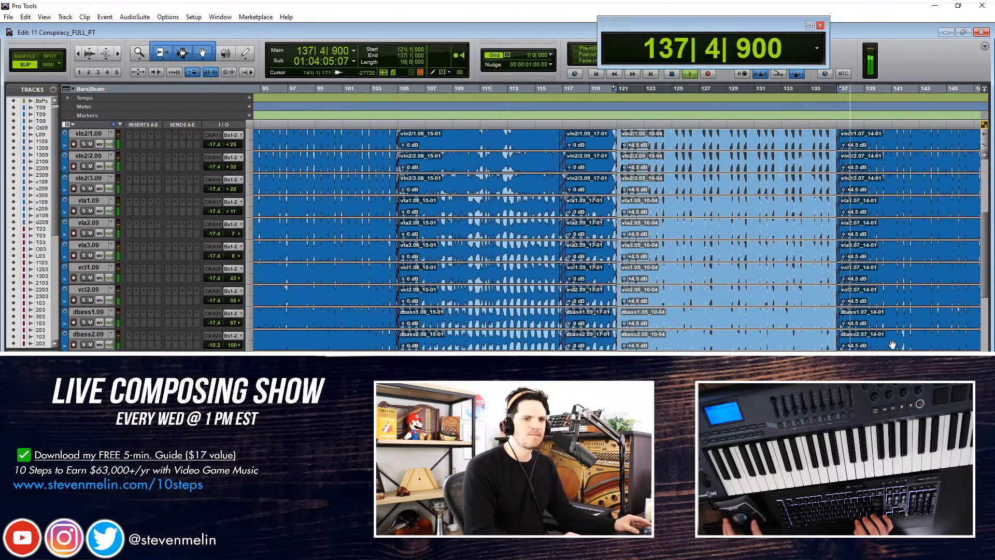
scroll(892, 345, right, 3)
click(778, 345)
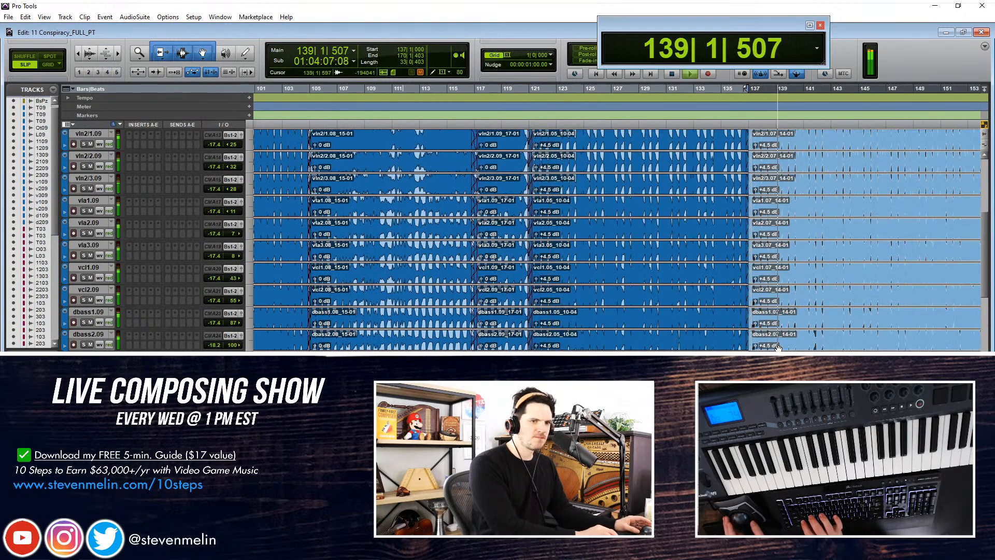
Return playback to the session start, play it briefly and look over the string and choir clips there
key(space)
key(Return)
key(space)
scroll(350, 282, up, 9)
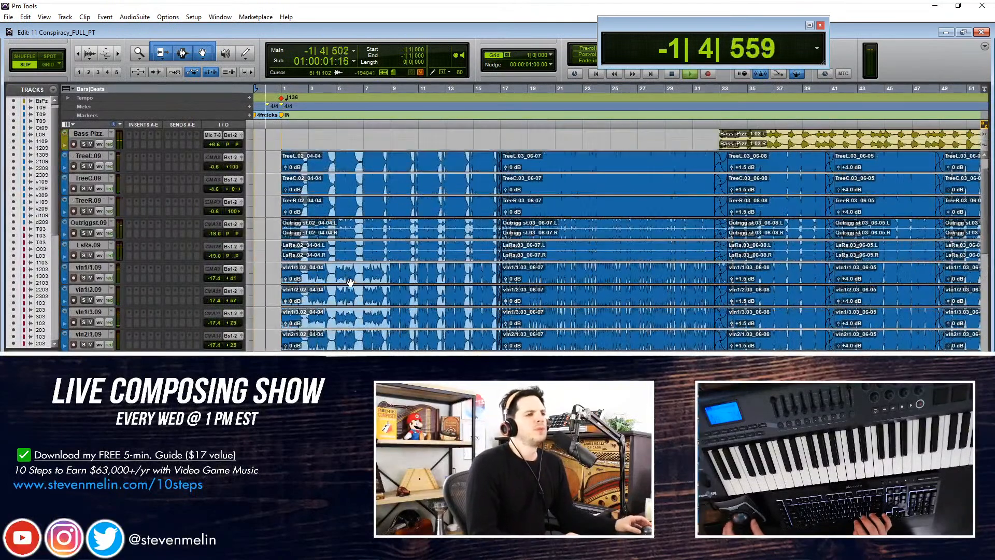
scroll(351, 283, down, 12)
key(space)
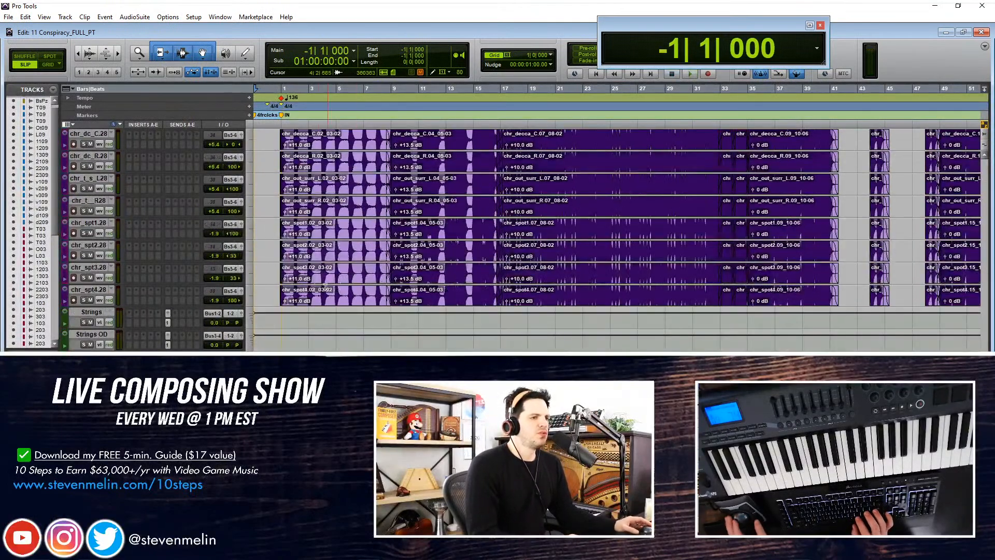
Switch to Grid mode and move the selected percussion audio so it starts at 1|1|000
scroll(338, 285, down, 15)
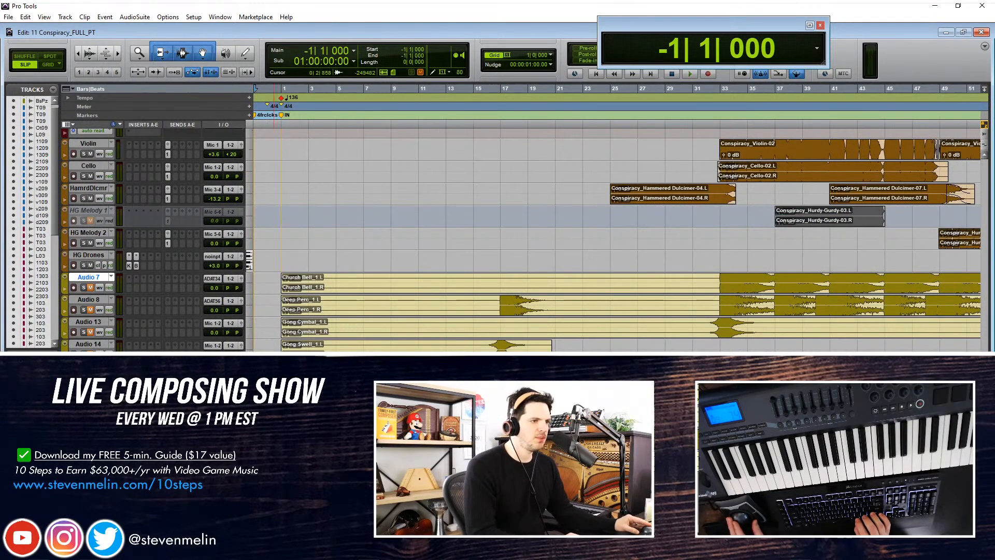
key(ctrl+a)
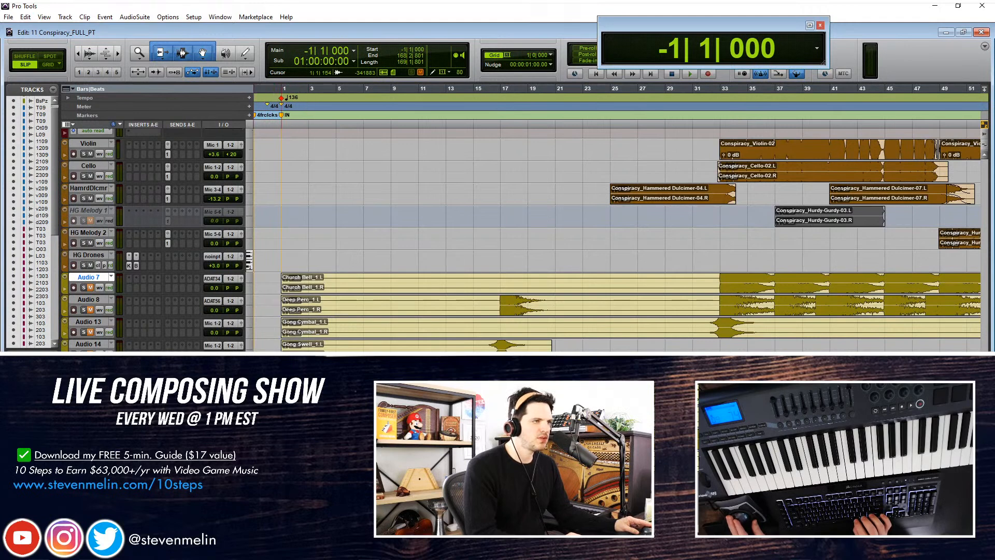
key(F4)
mouse_move(293, 373)
mouse_down()
mouse_move(268, 374)
mouse_move(297, 373)
mouse_up()
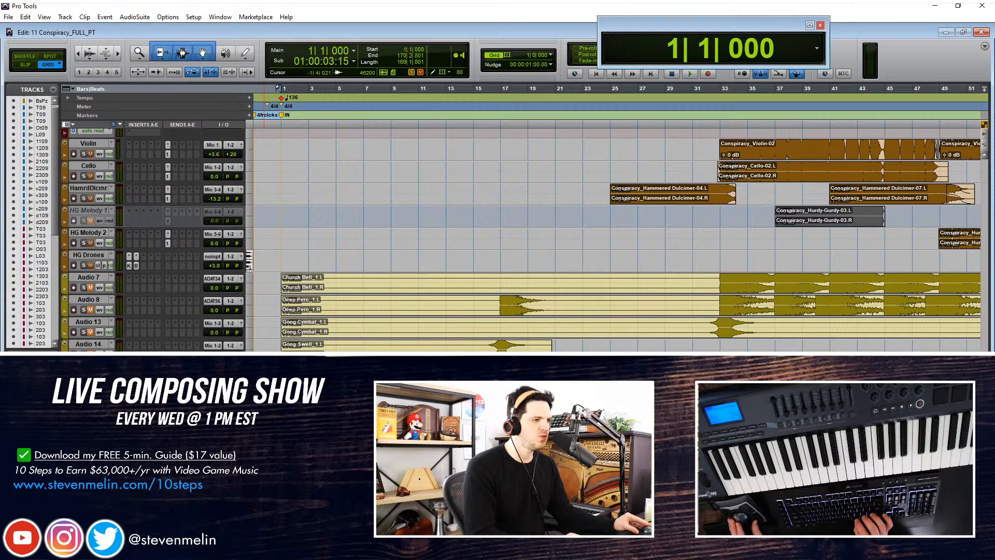
Insert a FabFilter Pro-Q equalizer on the Audio 15 track
mouse_move(176, 386)
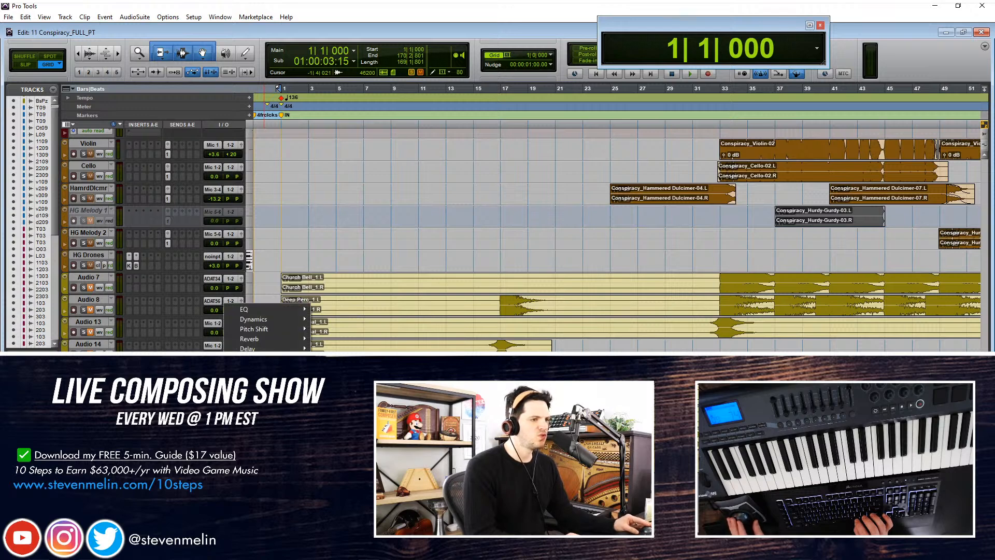
mouse_move(273, 310)
click(347, 349)
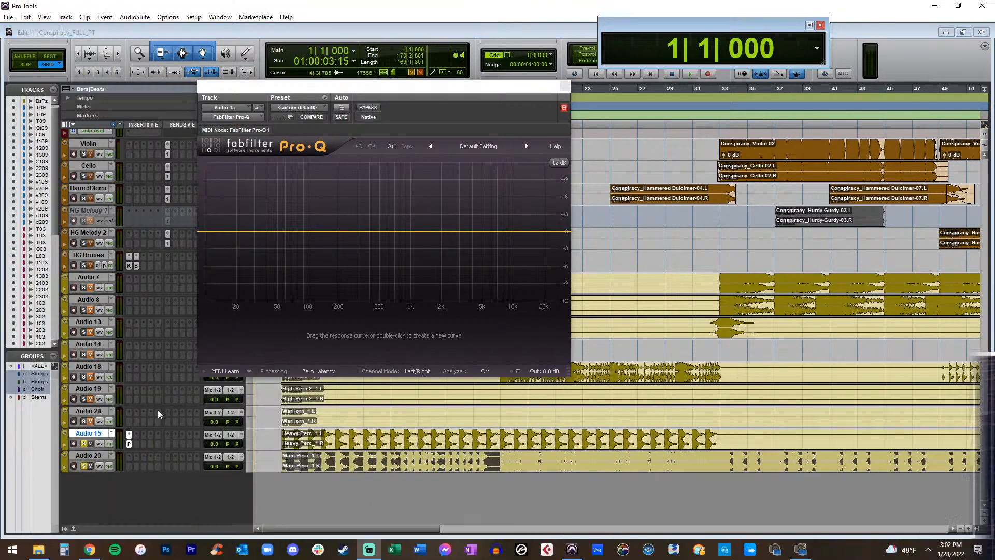
Rename the Audio 15 track to "Heavy Perc" and the Audio 20 track to "Main Perc"
double_click(92, 432)
text(Heavy Perc)
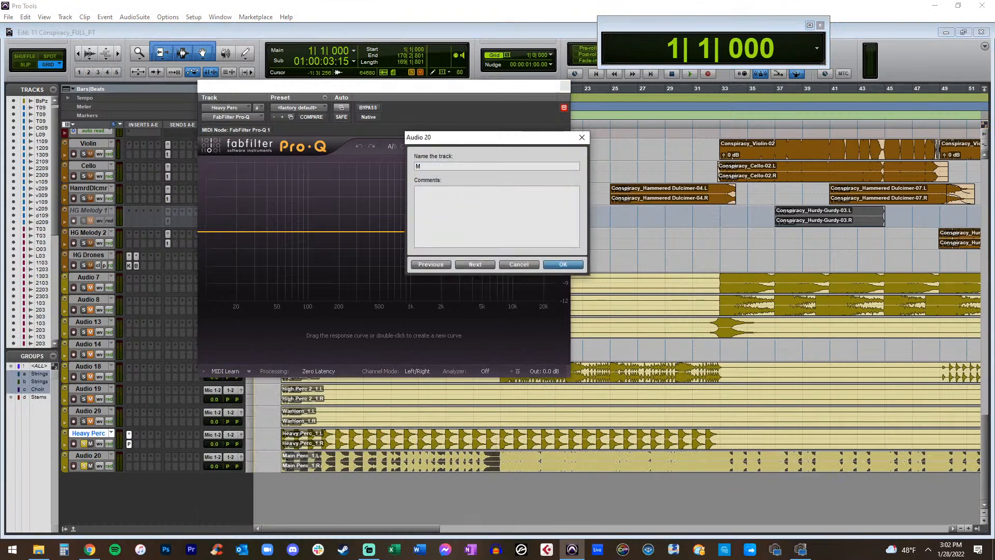
key(Return)
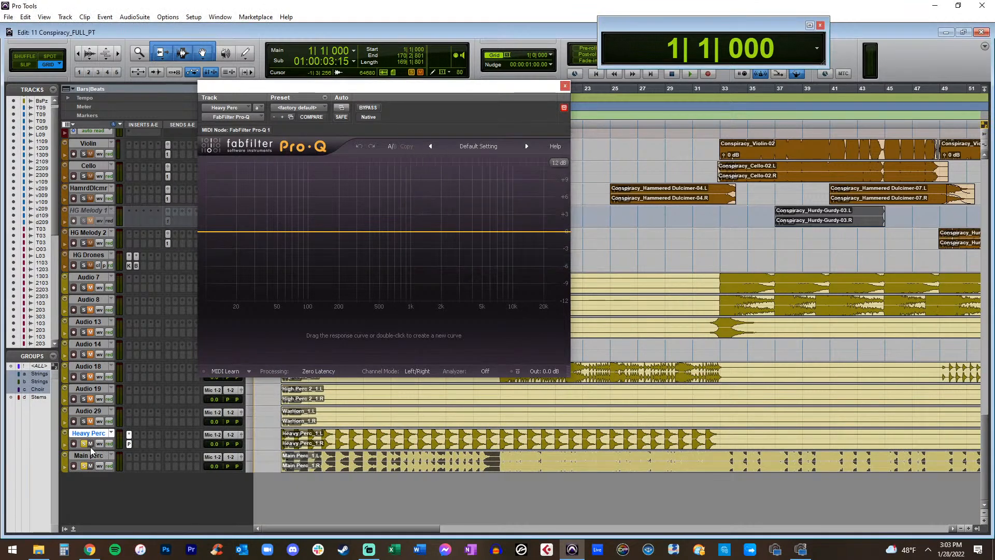
double_click(89, 455)
text(Main perc)
key(Return)
double_click(87, 457)
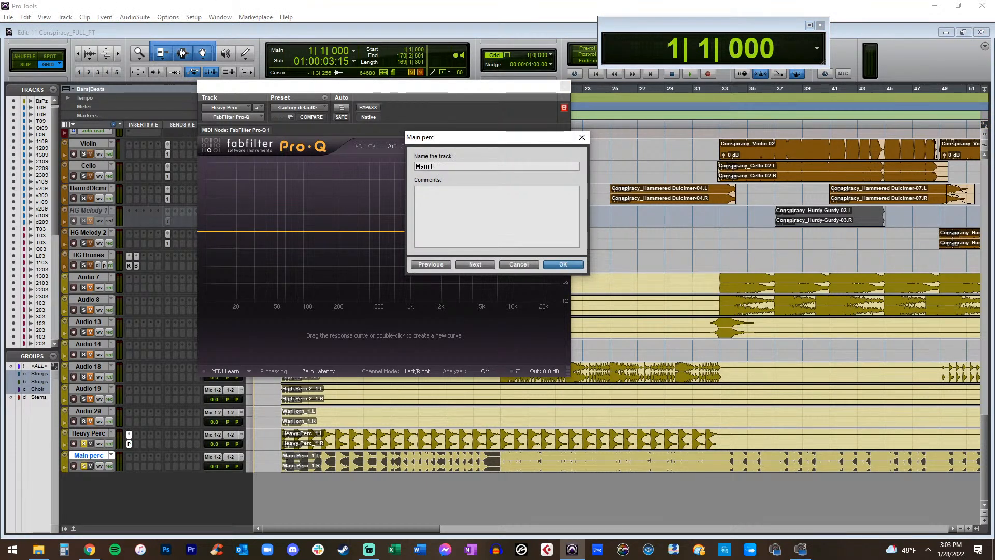
key(Return)
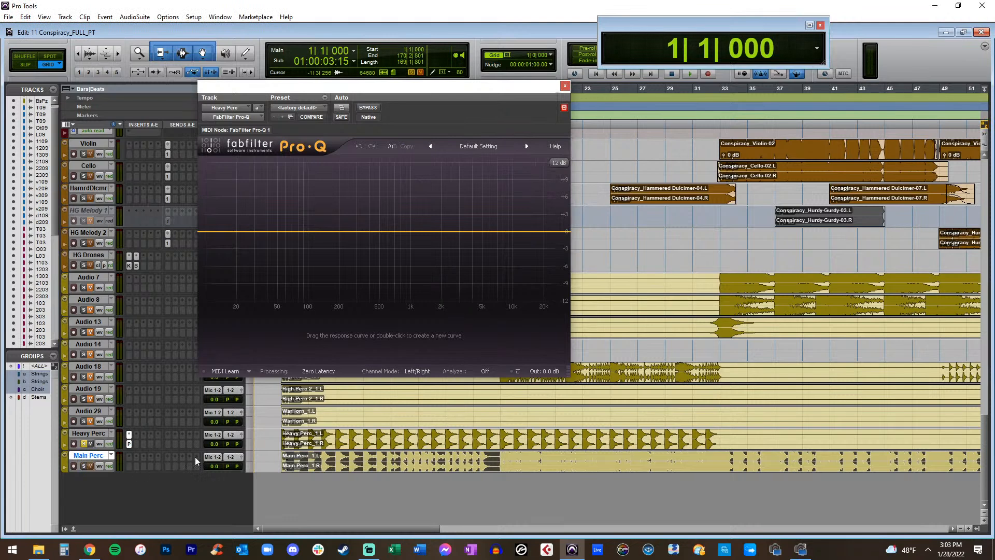
Play from bar 1 and add a low cut near 30 Hz and a high cut at about 29.3 kHz to the Heavy Perc equalizer
key(space)
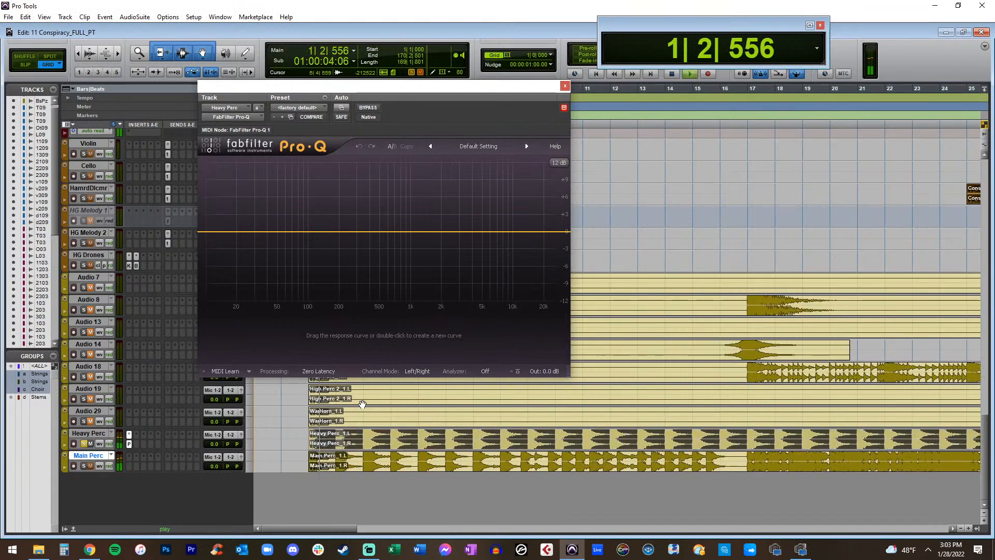
key(ctrl+])
drag(555, 233, 465, 236)
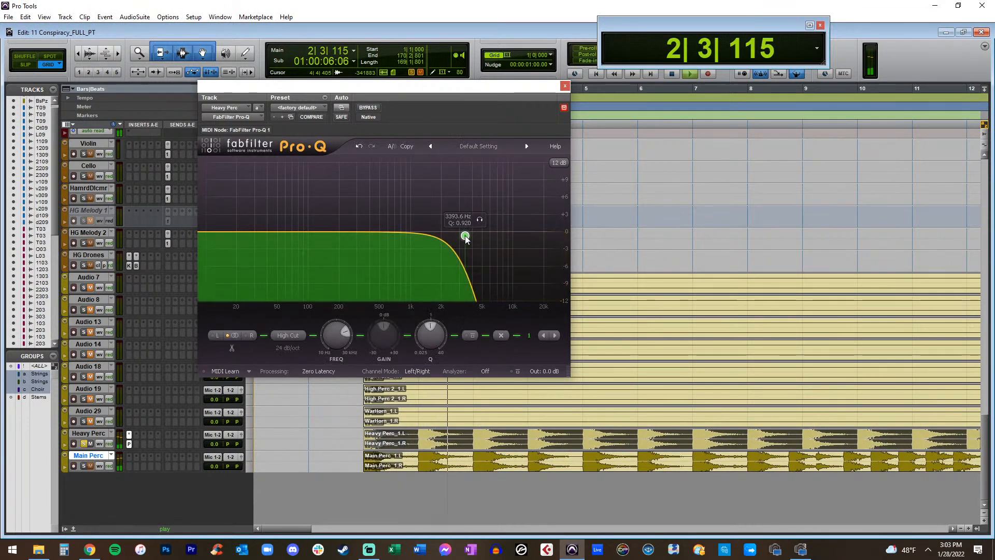
drag(205, 236, 251, 236)
drag(465, 237, 561, 247)
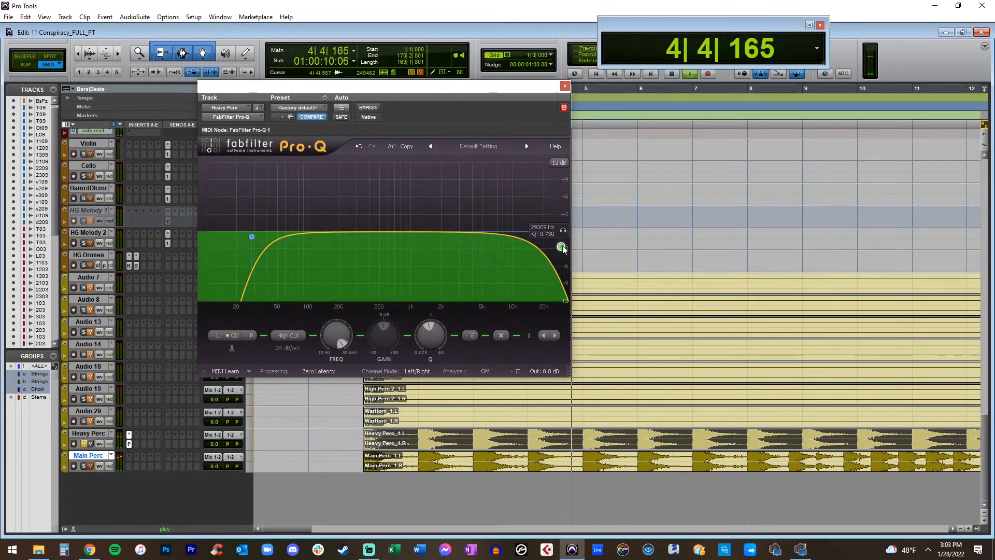
Shape Heavy Perc with bell bands of about +8.3 dB at 70 Hz, +6.25 dB at 9.8 kHz and -2.6 dB at 819 Hz
drag(304, 233, 294, 192)
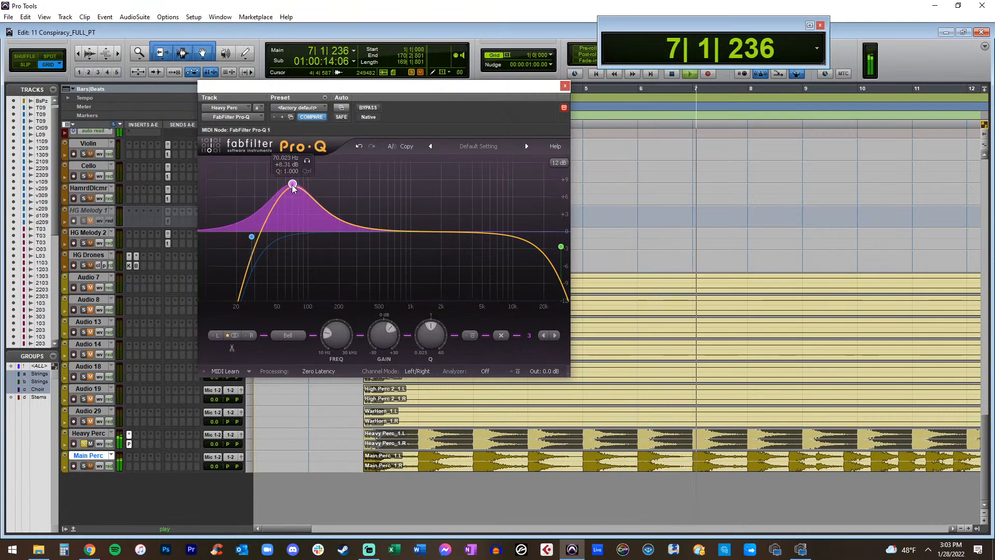
drag(473, 231, 512, 196)
drag(412, 226, 404, 250)
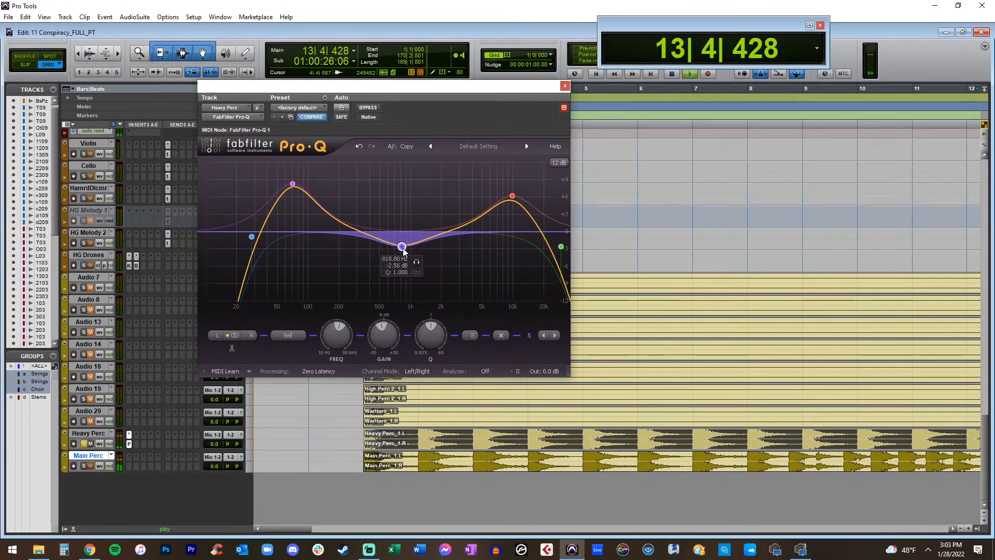
Raise the Heavy Perc track's volume to +8.4 dB and open the Pro-Q equalizer on the Main Perc track
click(565, 86)
drag(215, 440, 216, 437)
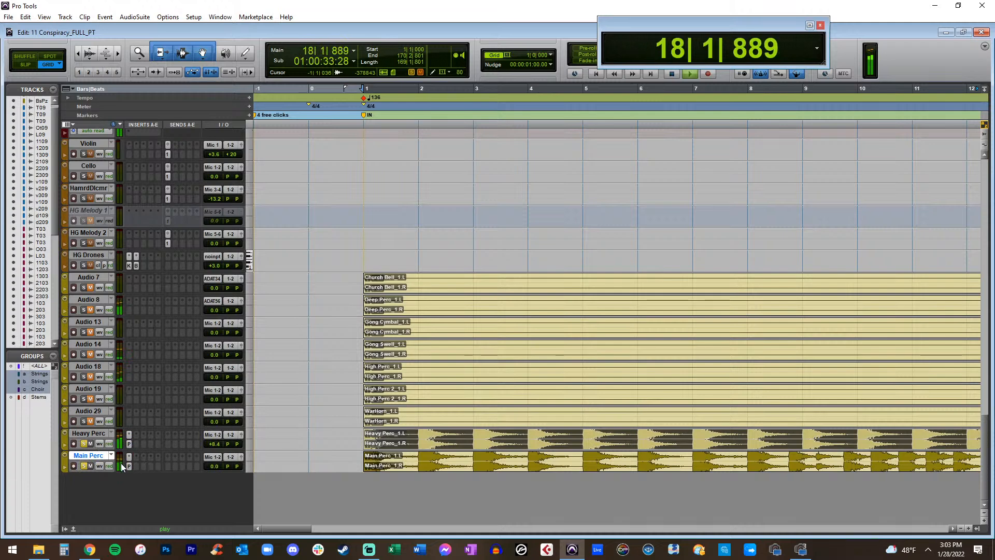
click(129, 466)
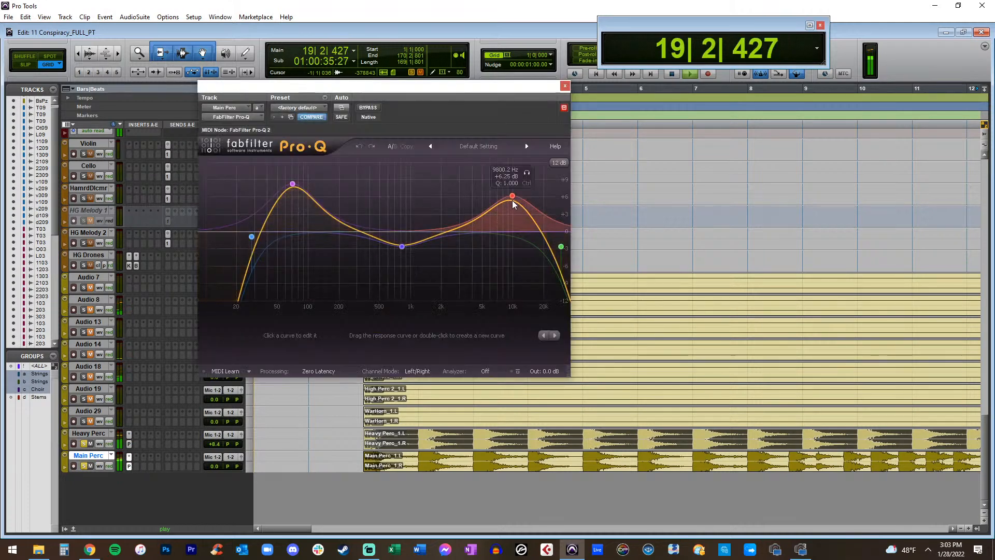
Remove all five copied bands from the Main Perc equalizer
click(501, 335)
click(501, 335)
click(501, 335)
click(500, 336)
click(500, 335)
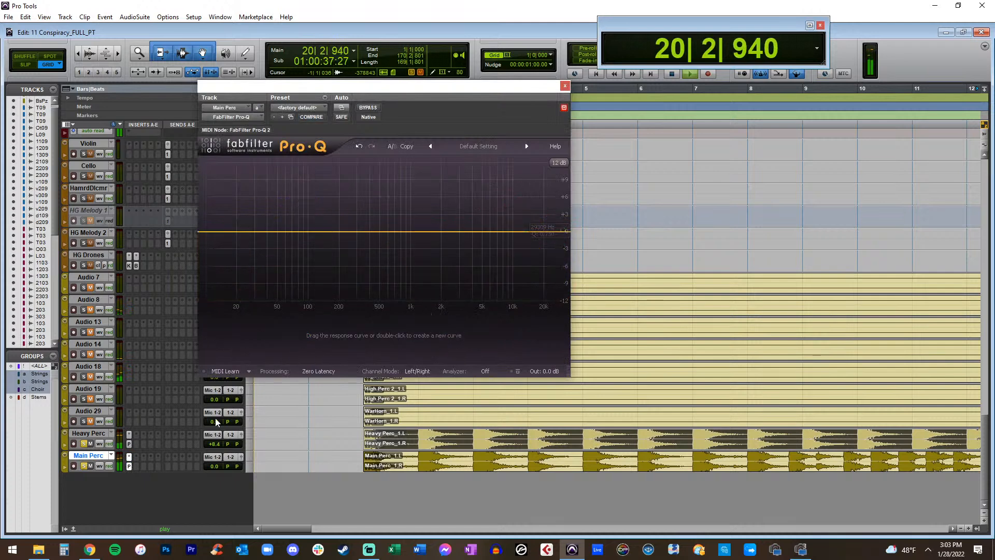
Add a low cut near 20 Hz, a high cut and a bell of about +3.3 dB at 109 Hz to Main Perc
double_click(208, 231)
drag(208, 231, 236, 232)
double_click(562, 231)
drag(563, 231, 529, 239)
double_click(393, 232)
drag(393, 231, 313, 217)
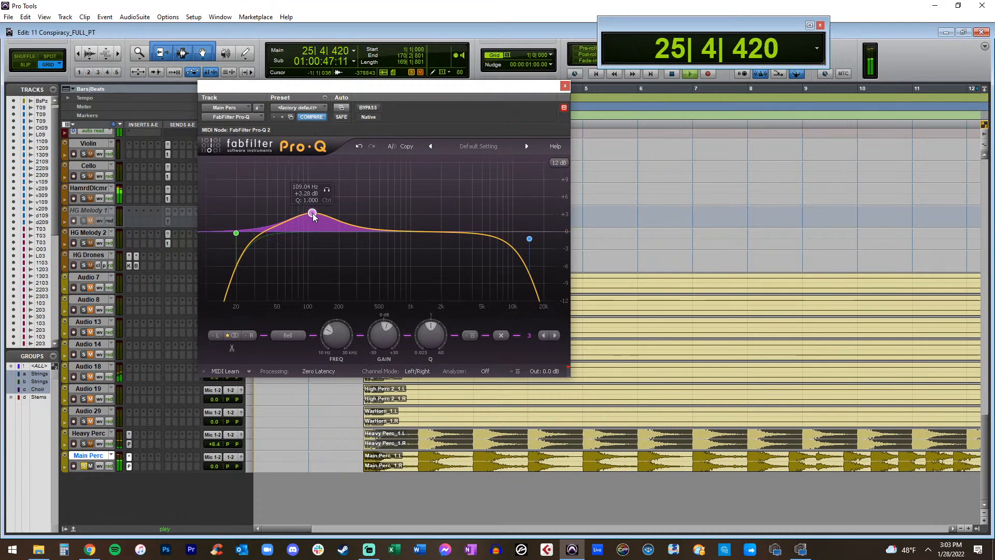
Add a narrow +7.7 dB bell at 838 Hz with Q 40, raise the high cut's frequency, and add a dip of about -4 dB near 6 kHz
double_click(394, 231)
drag(394, 232, 403, 187)
drag(434, 317, 433, 294)
drag(529, 239, 553, 235)
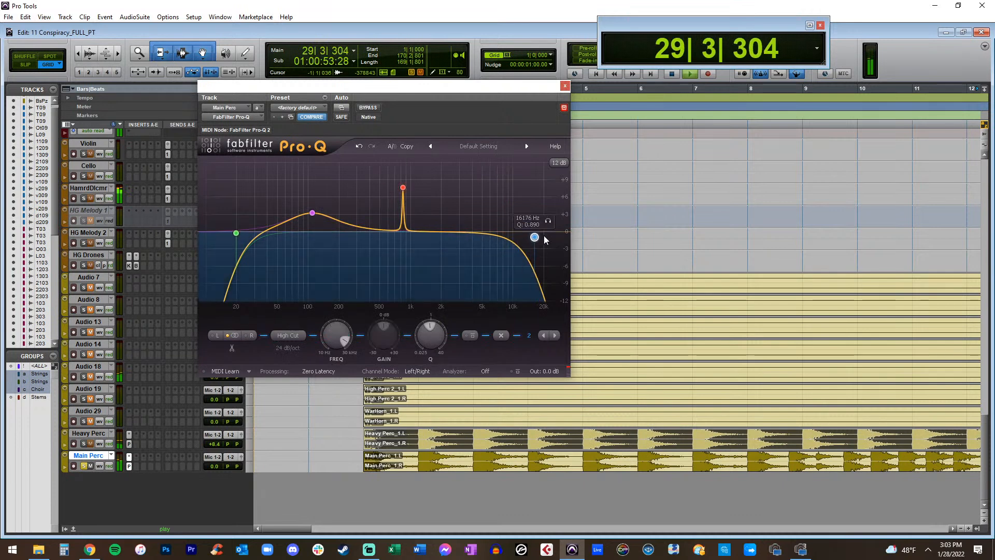
double_click(492, 253)
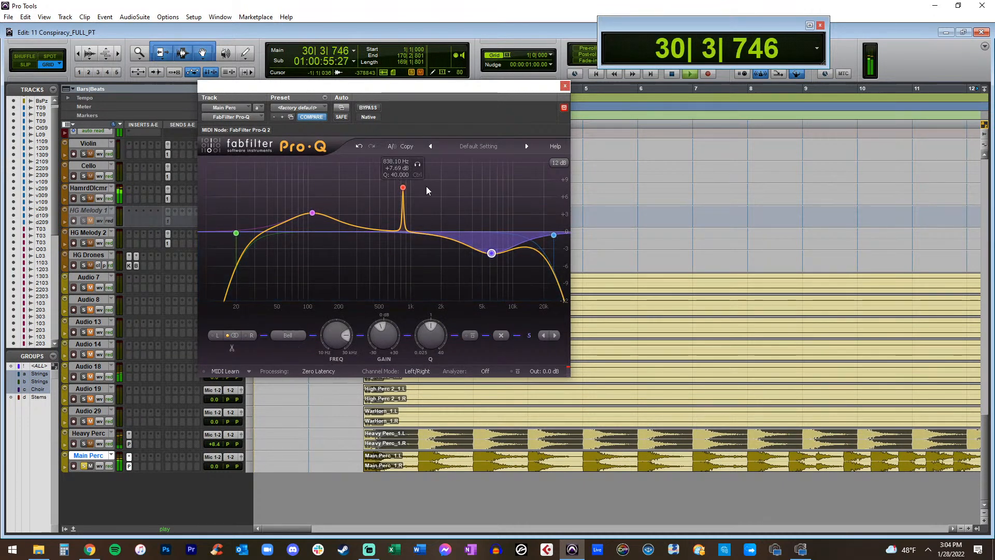
Turn the narrow bell into a broad, gentle midrange boost, soften the upper dip to about -2 dB, and raise Main Perc's volume to +6.6 dB
click(403, 188)
mouse_move(337, 336)
mouse_down()
mouse_move(335, 318)
mouse_move(338, 347)
mouse_move(342, 339)
mouse_up()
drag(419, 344, 434, 393)
mouse_move(389, 342)
mouse_down()
mouse_move(390, 287)
mouse_move(385, 362)
mouse_move(387, 343)
mouse_up()
mouse_move(491, 253)
mouse_down()
mouse_move(475, 206)
mouse_move(477, 242)
mouse_up()
drag(396, 258, 396, 224)
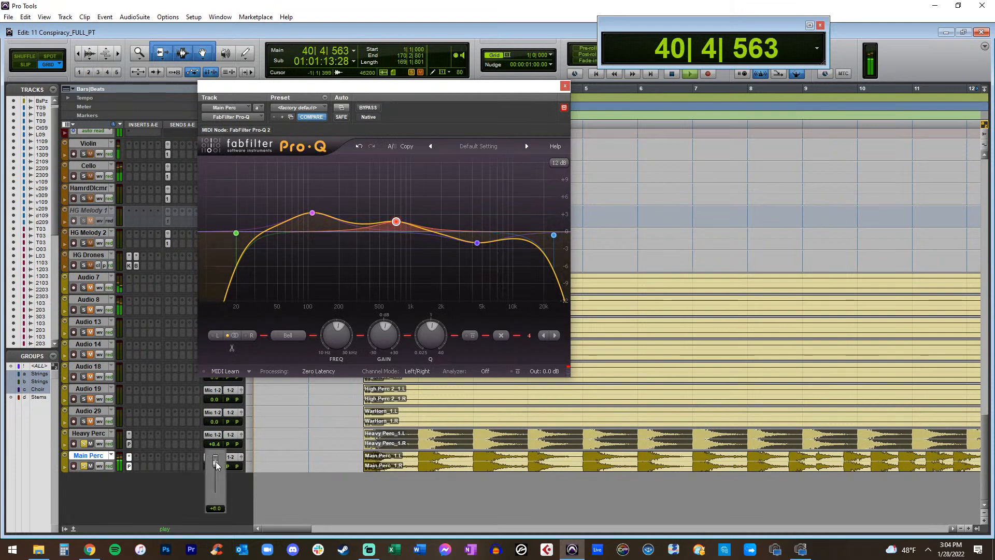
drag(214, 461, 214, 461)
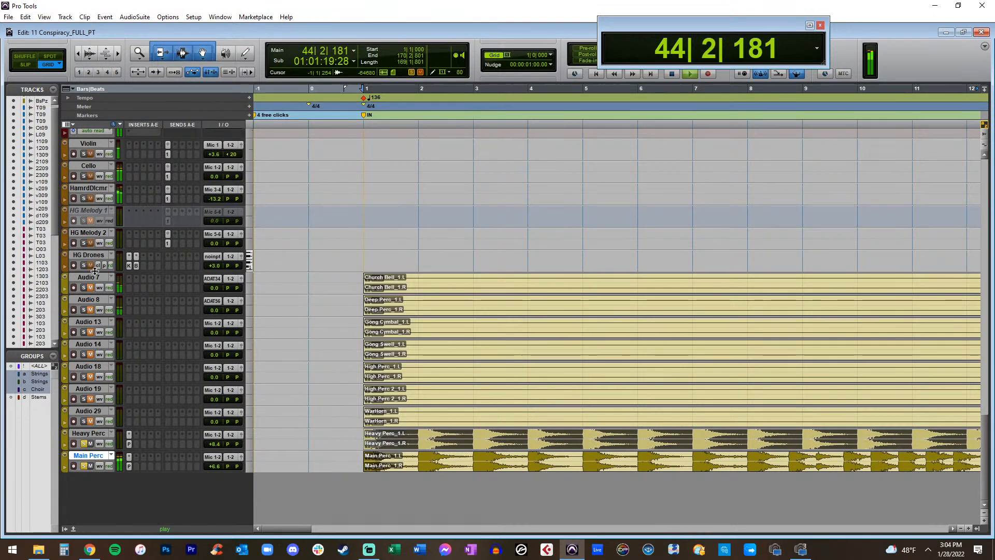
Move the Audio 19 track directly above Heavy Perc and rename it "High Perc"
drag(88, 388, 89, 412)
double_click(89, 412)
text(High)
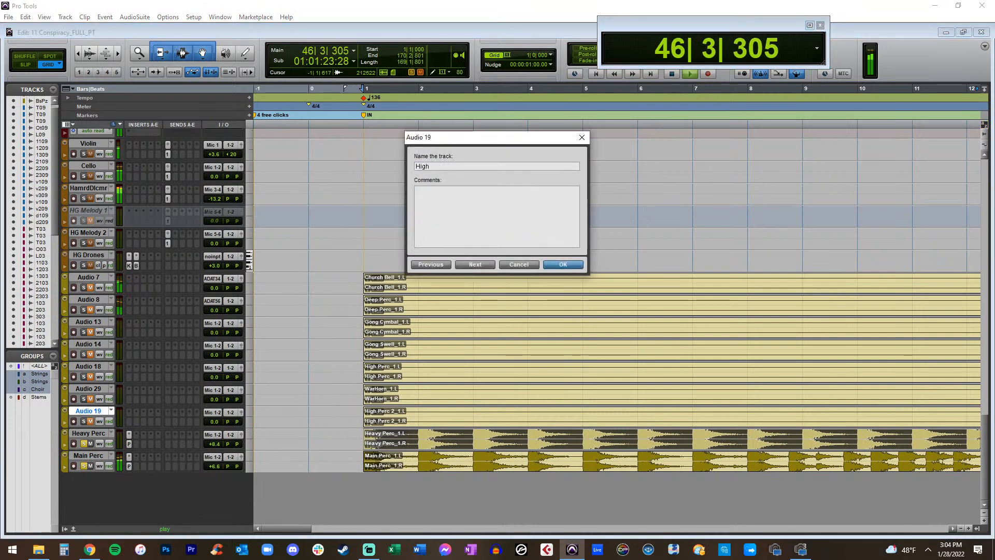
key(Return)
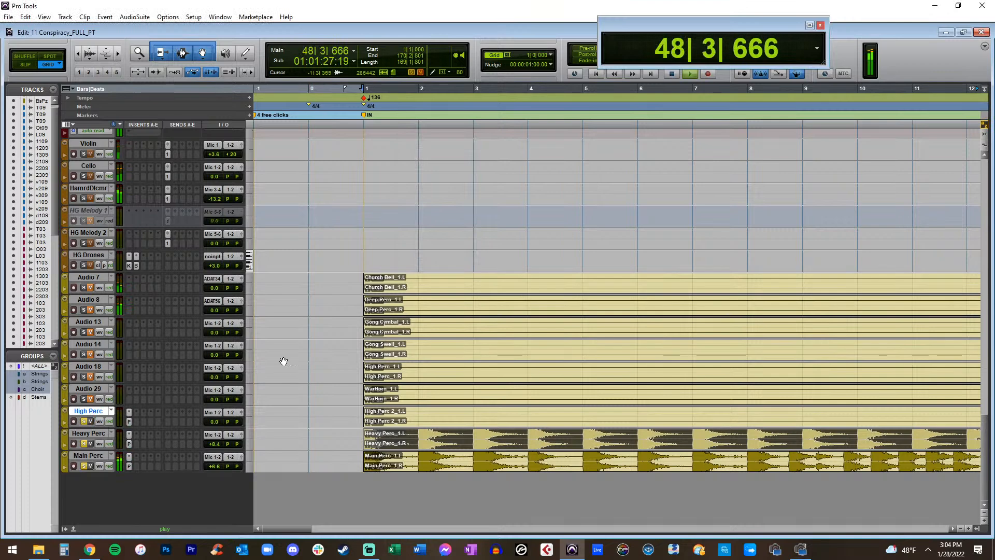
Play from bar 89, where the High Perc part begins
scroll(281, 355, down, 3)
scroll(280, 356, right, 5)
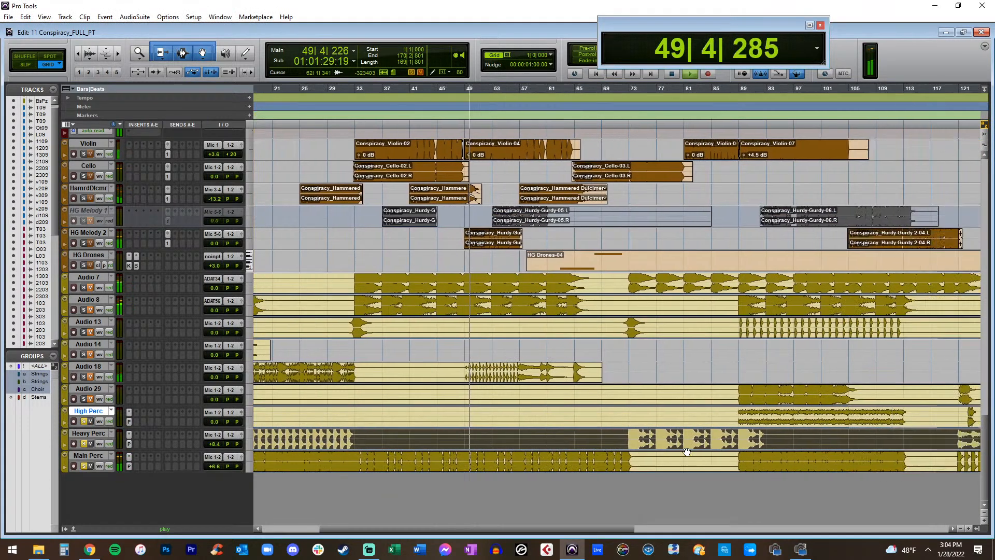
click(428, 415)
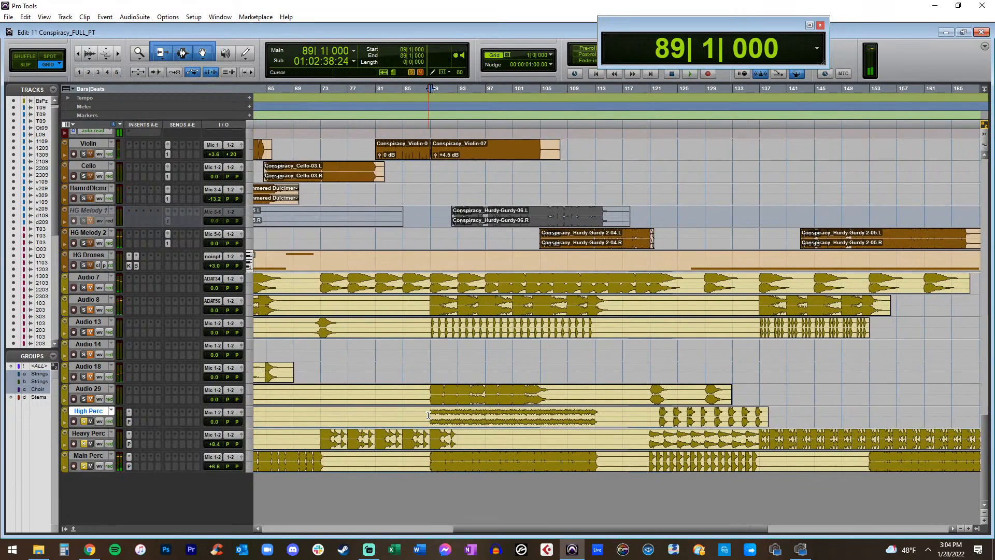
key(space)
scroll(389, 399, up, 3)
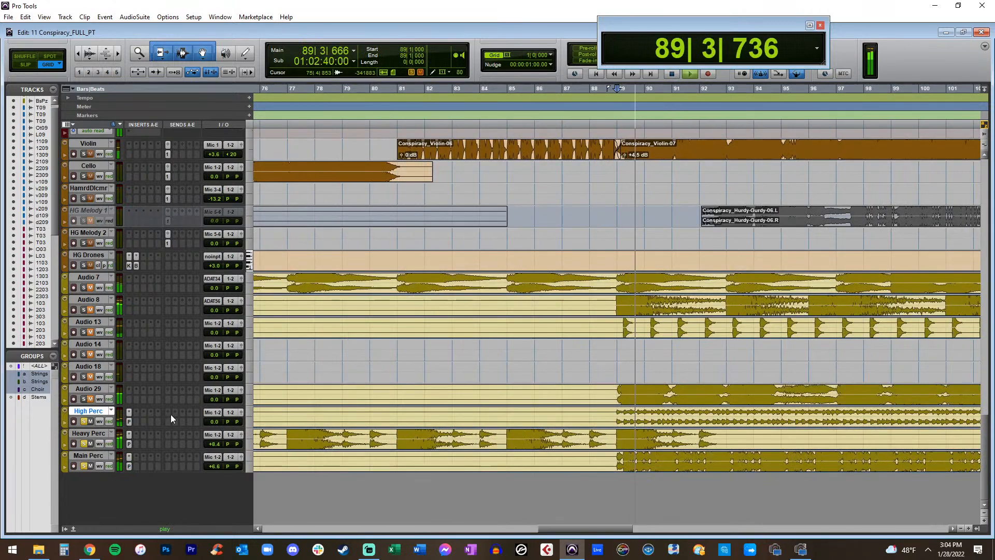
Open the Pro-Q equalizer on High Perc and remove its copied bands
click(129, 413)
drag(344, 229, 402, 245)
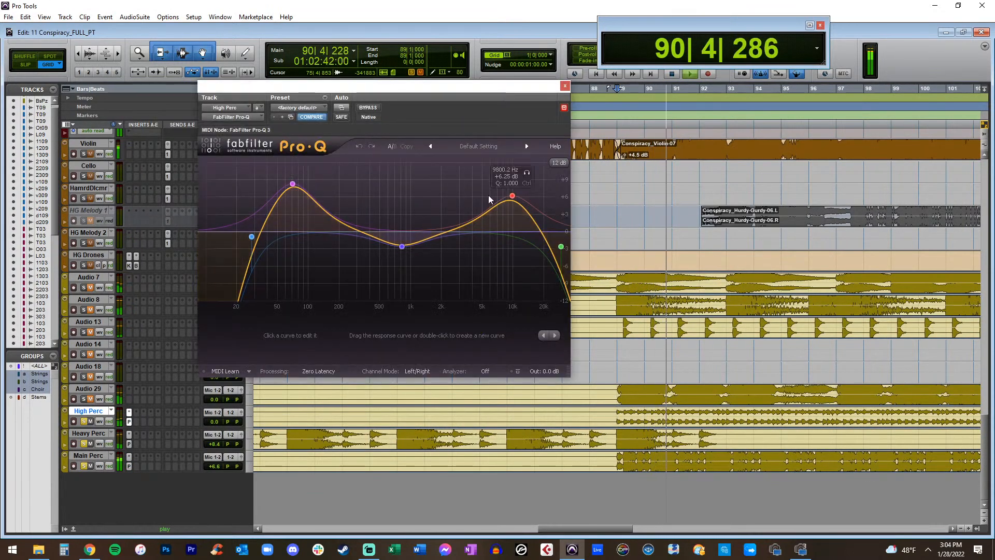
drag(454, 196, 512, 197)
key(ctrl+a)
key(Delete)
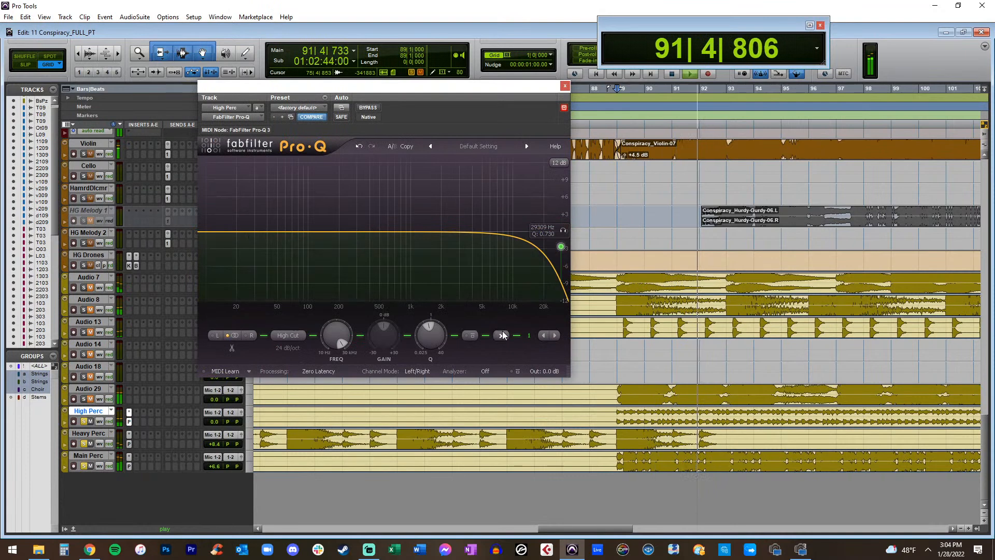
Shape High Perc with a +2.1 dB bell near 9.6 kHz, a low cut near 48 Hz and a high cut, checking the Pre-EQ analyzer
drag(408, 229, 511, 220)
click(485, 372)
click(488, 394)
drag(202, 234, 280, 274)
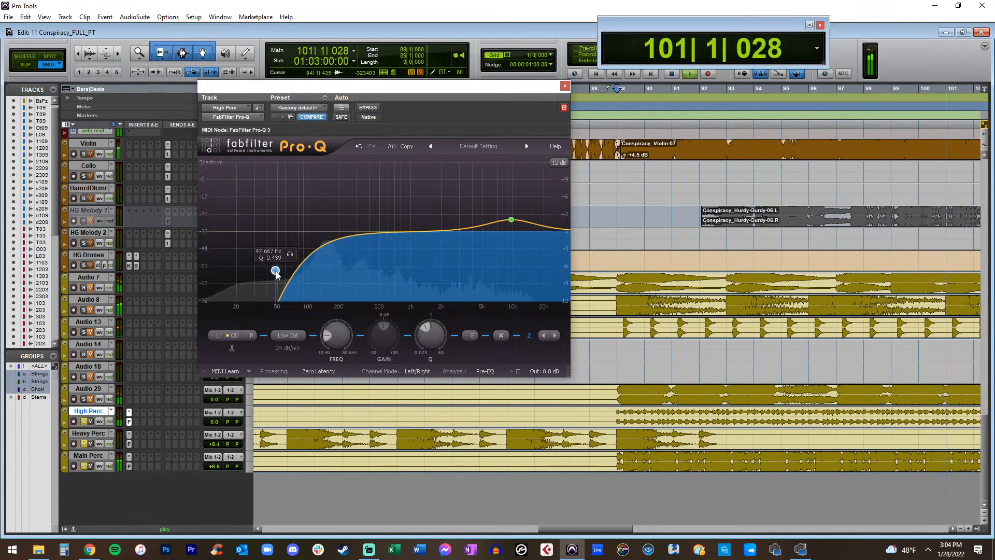
click(485, 373)
click(486, 390)
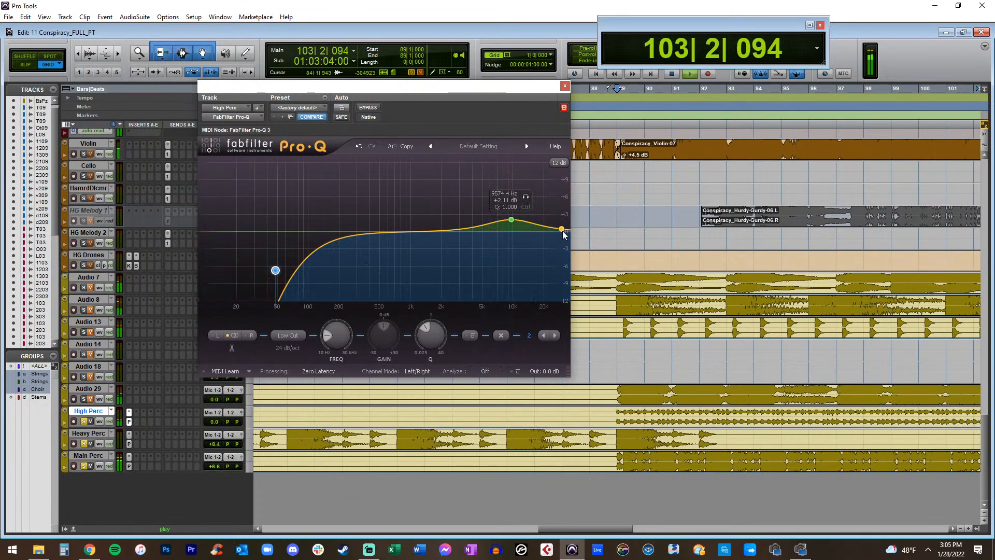
click(566, 85)
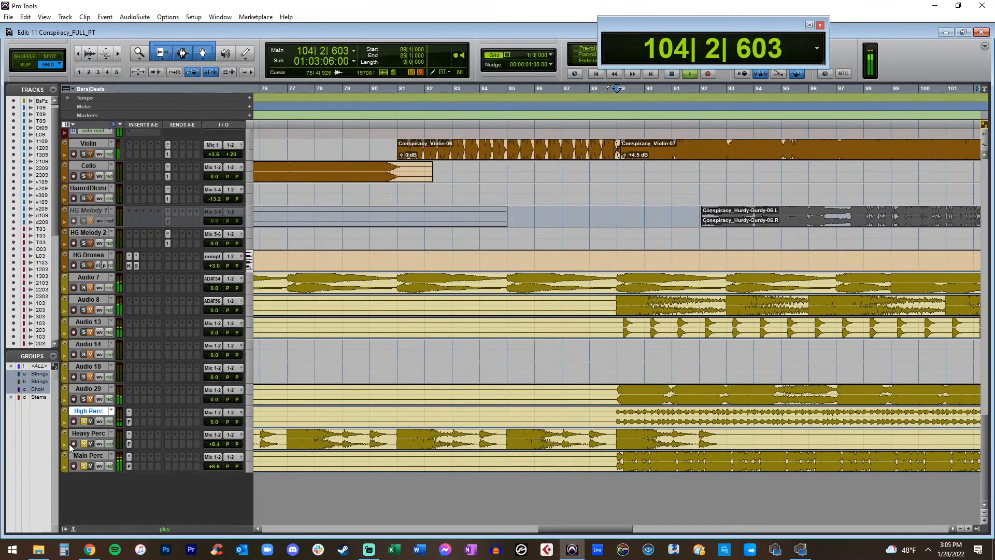
Move the Audio 18 track directly above Heavy Perc and rename it "High Perc 2"
scroll(462, 341, down, 5)
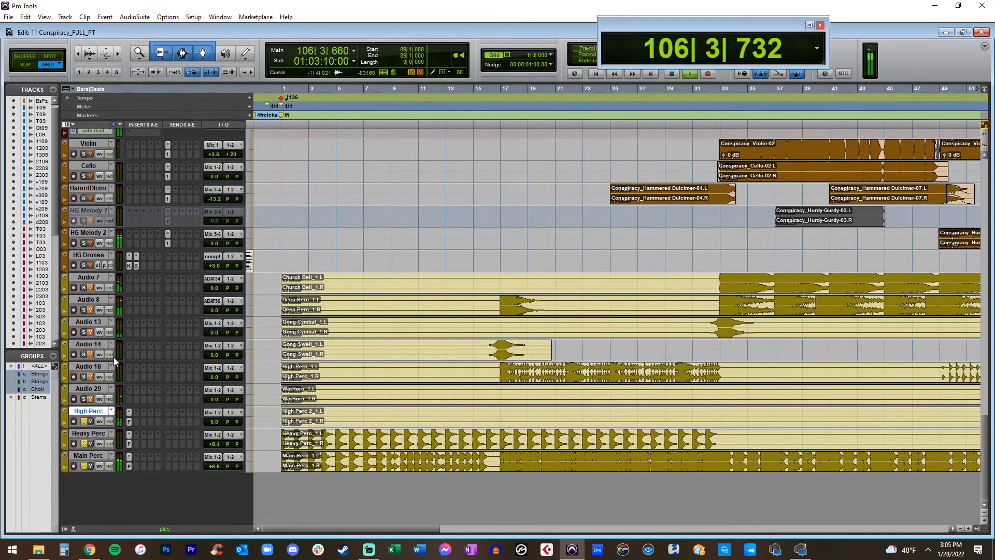
click(89, 368)
drag(90, 371, 92, 415)
double_click(92, 412)
text(High Perc 2)
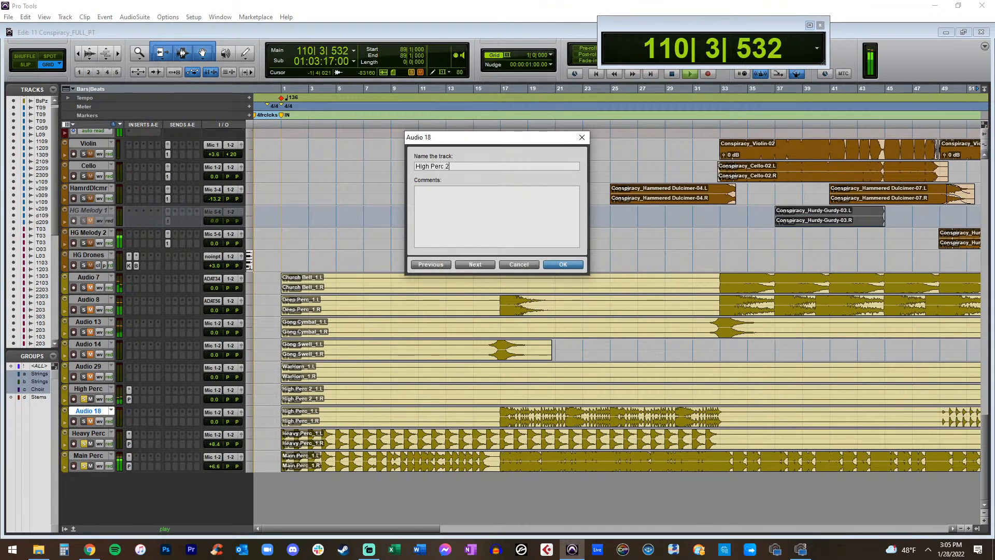
key(Return)
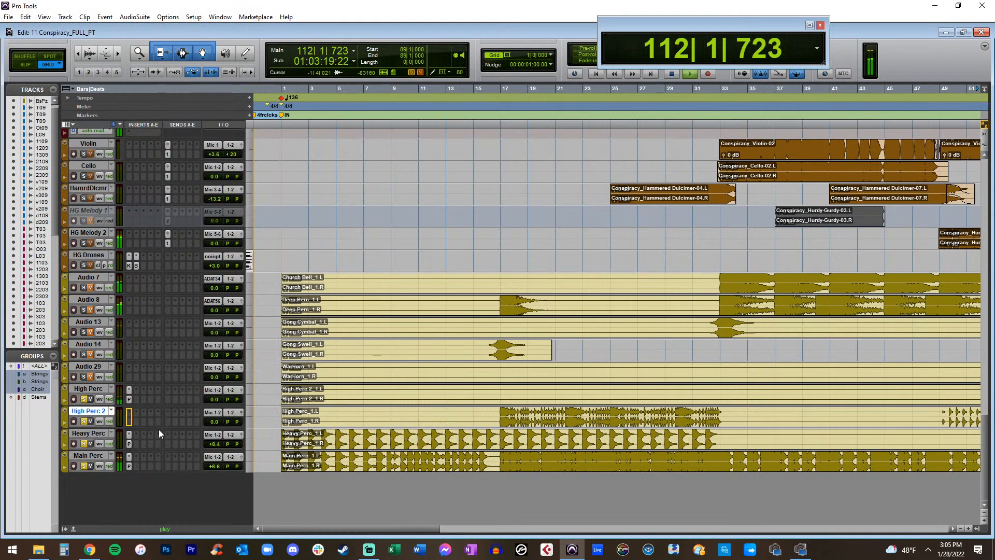
Play from bar 17, swap the two high percussion tracks, and rename the upper one "High Perc 1" and the lower one "High Perc 2"
key(ctrl+bracketleft)
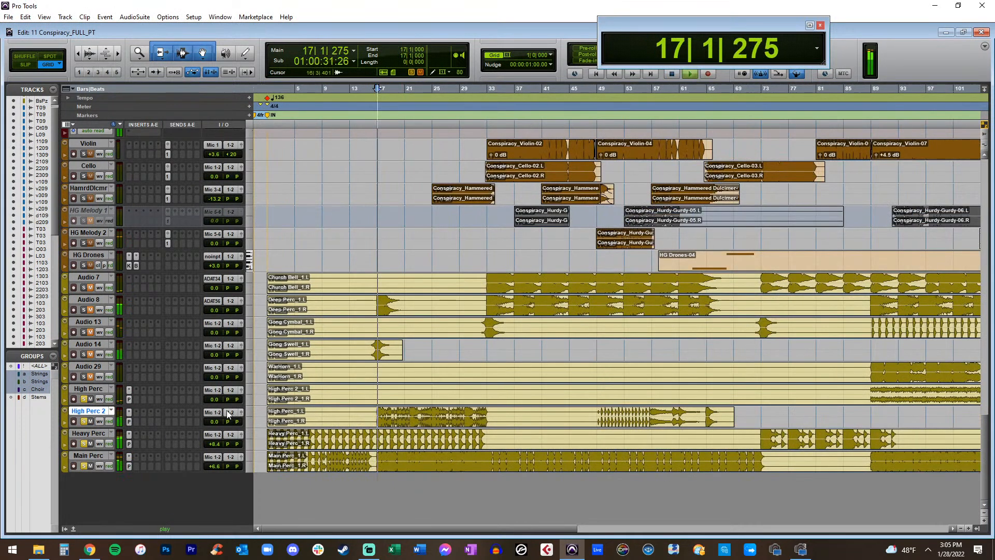
drag(95, 389, 98, 421)
double_click(97, 390)
text(1)
key(ctrl+Right)
key(Right)
text(2)
key(Return)
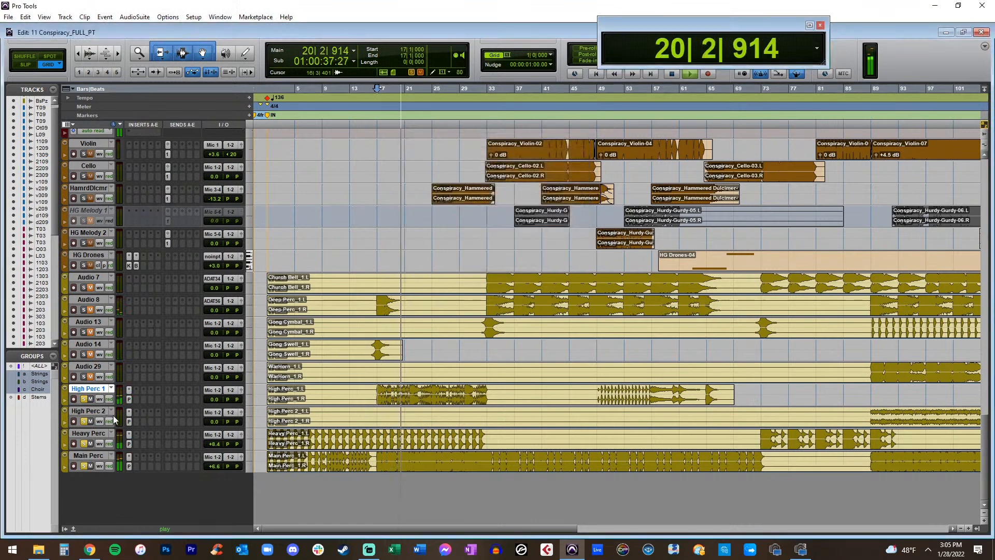
Open the Pro-Q equalizer on High Perc 1 and remove its copied bands
click(128, 420)
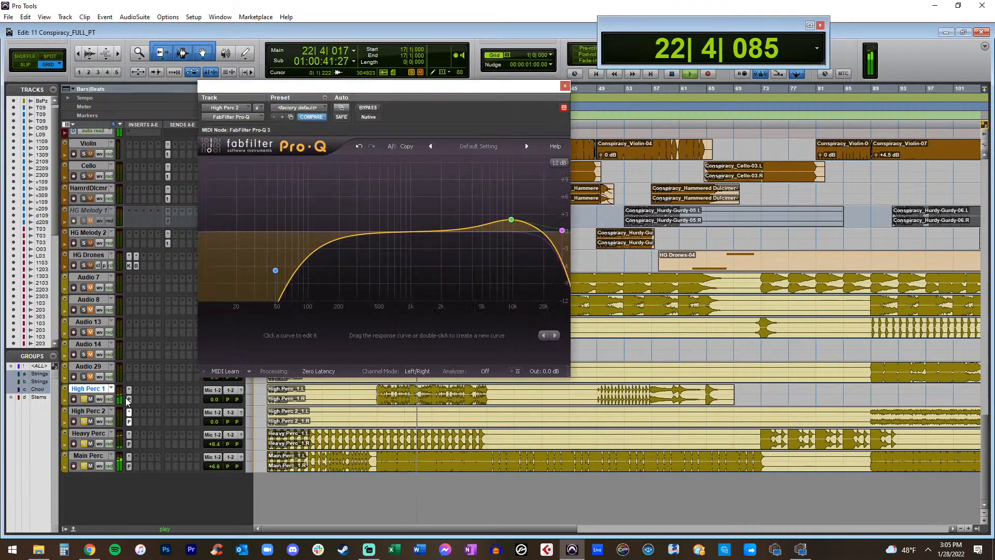
click(275, 270)
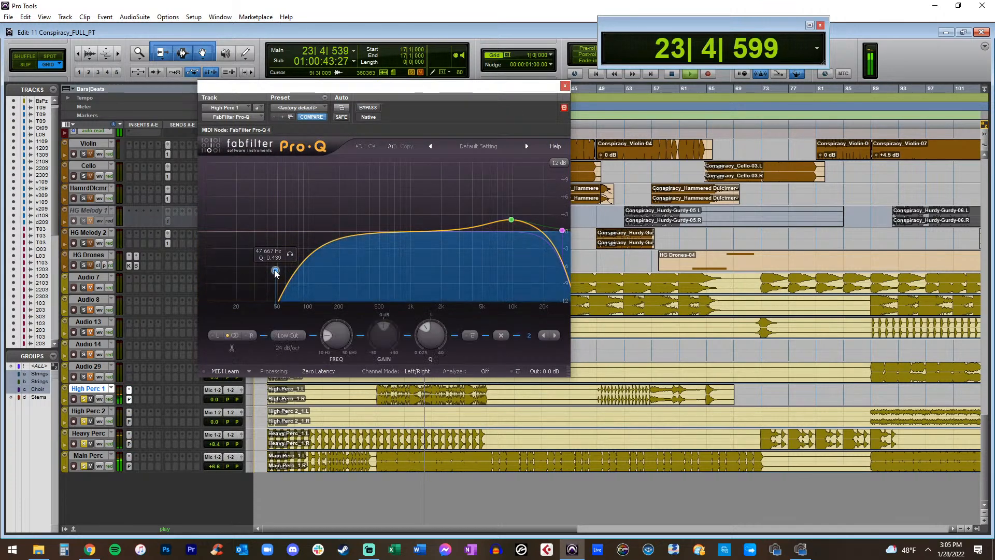
click(501, 335)
click(503, 335)
Boost High Perc 1 near 3 kHz, dip it near 190 Hz, add low and 30 kHz high cuts, and set its volume to +8.4 dB
mouse_move(461, 231)
mouse_down()
mouse_move(418, 166)
mouse_move(450, 207)
mouse_move(456, 171)
mouse_move(311, 195)
mouse_move(288, 166)
mouse_move(467, 166)
mouse_move(520, 184)
mouse_move(502, 195)
mouse_move(550, 170)
mouse_move(564, 177)
mouse_move(546, 192)
mouse_move(369, 172)
mouse_move(403, 172)
mouse_move(468, 209)
mouse_move(459, 217)
mouse_up()
drag(202, 233, 260, 234)
drag(332, 232, 335, 247)
click(564, 232)
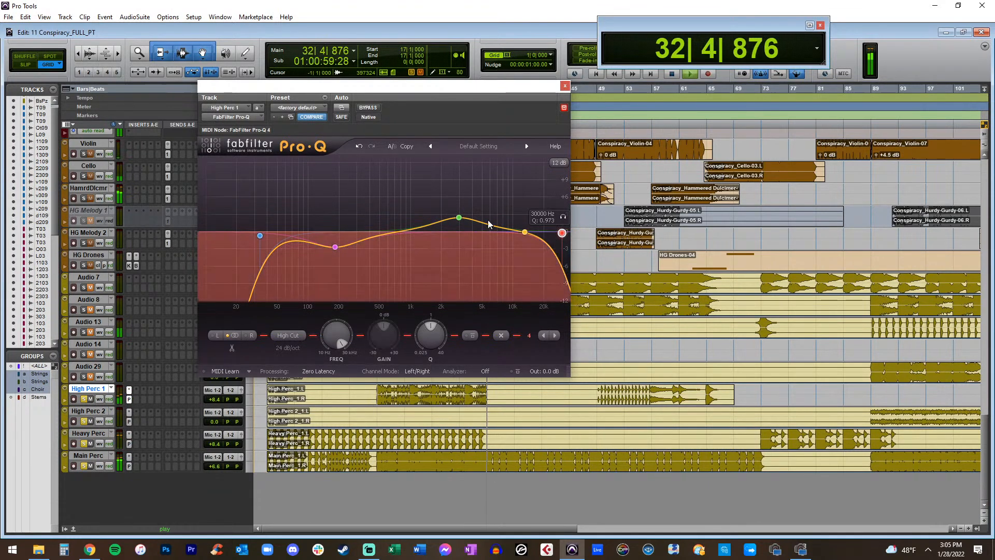
click(565, 86)
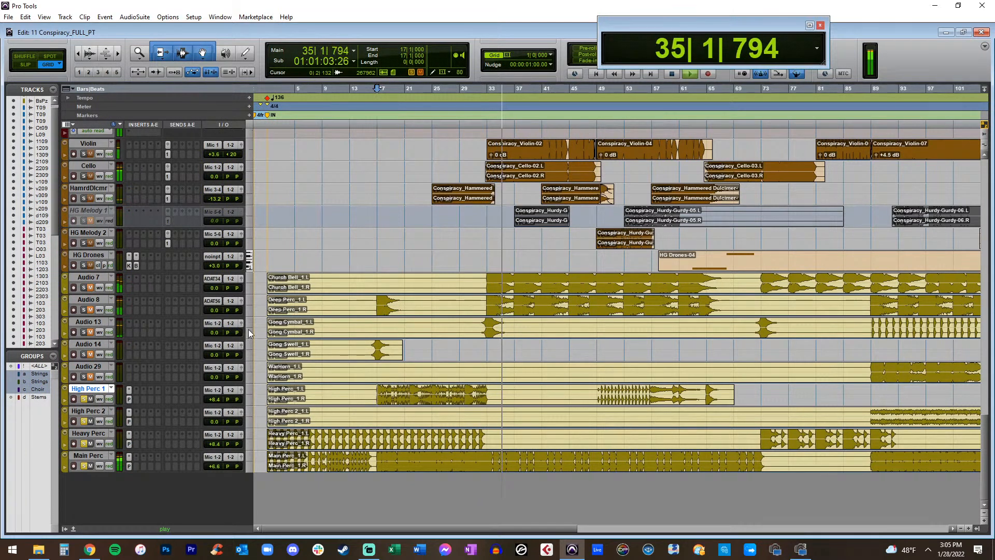
Move the Audio 13 track below Audio 14 and rename it "Cymbal"
drag(100, 319, 90, 351)
double_click(89, 344)
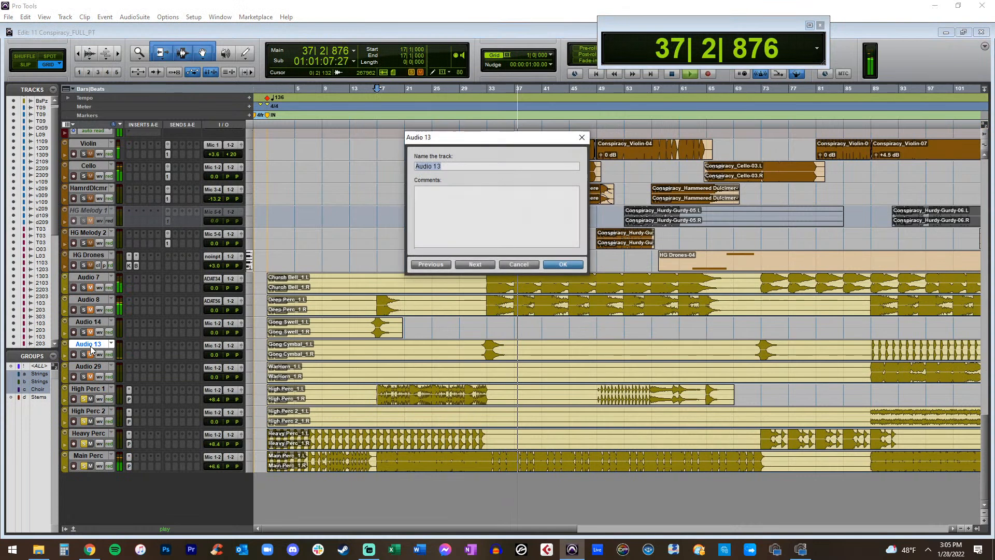
text(Cymbal)
key(Return)
Rename the Audio 14 track as "Gong Swell"
mouse_move(91, 347)
mouse_down()
mouse_move(96, 376)
mouse_move(98, 360)
mouse_up()
click(95, 321)
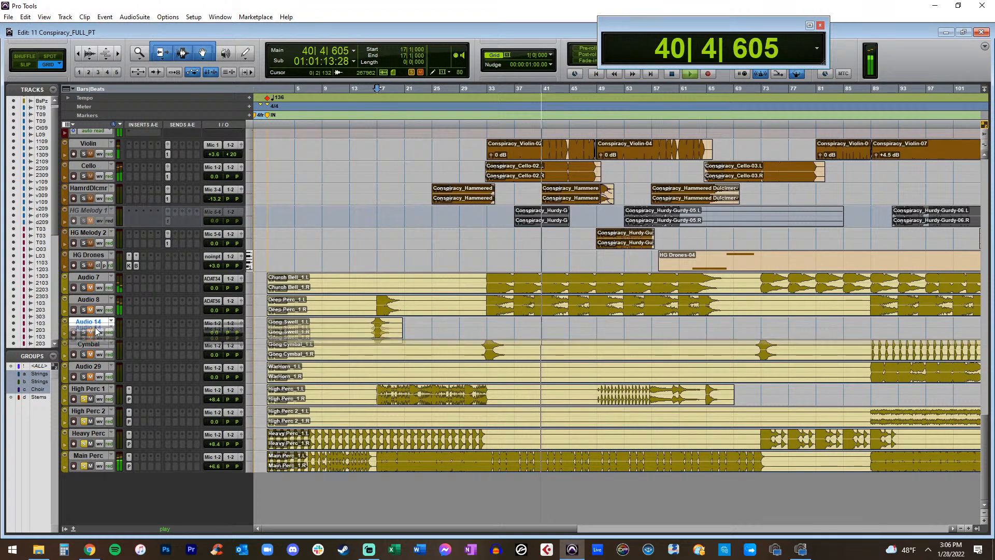
double_click(94, 323)
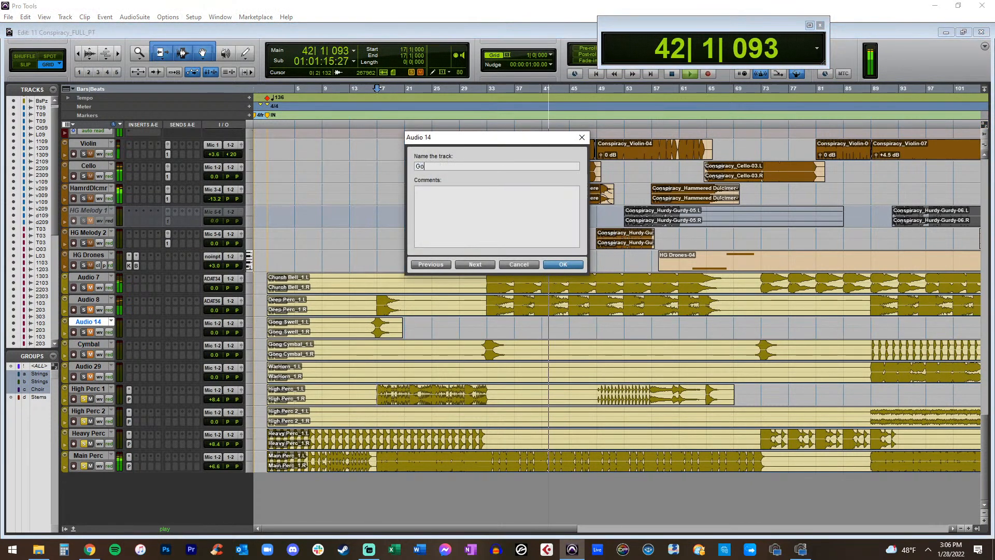
text(Gong Swell)
key(Return)
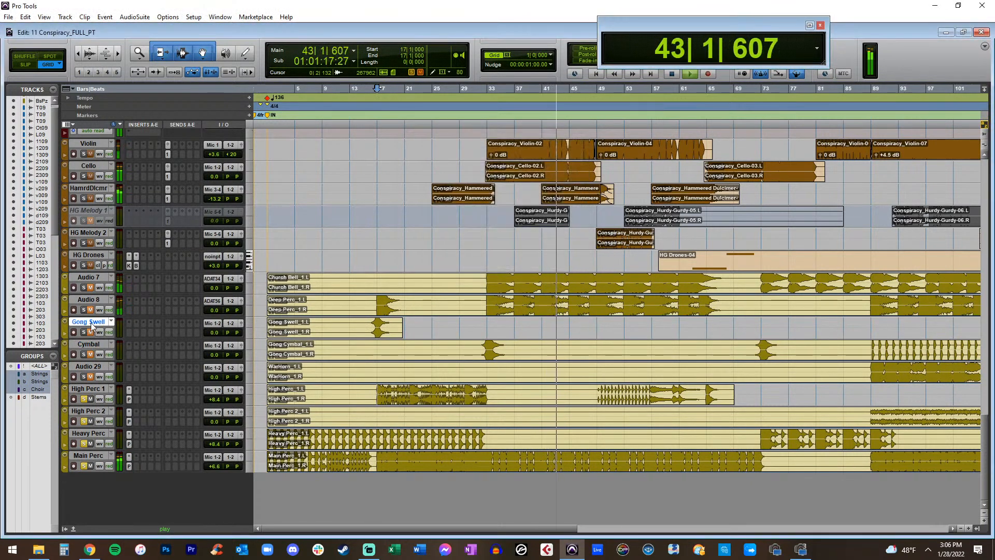
Move Audio 29 above Gong Swell, place Audio 8 between Heavy Perc and Main Perc, and rename Audio 8 as "Deep Perc"
drag(94, 342, 88, 438)
double_click(87, 438)
text(Deep Perc)
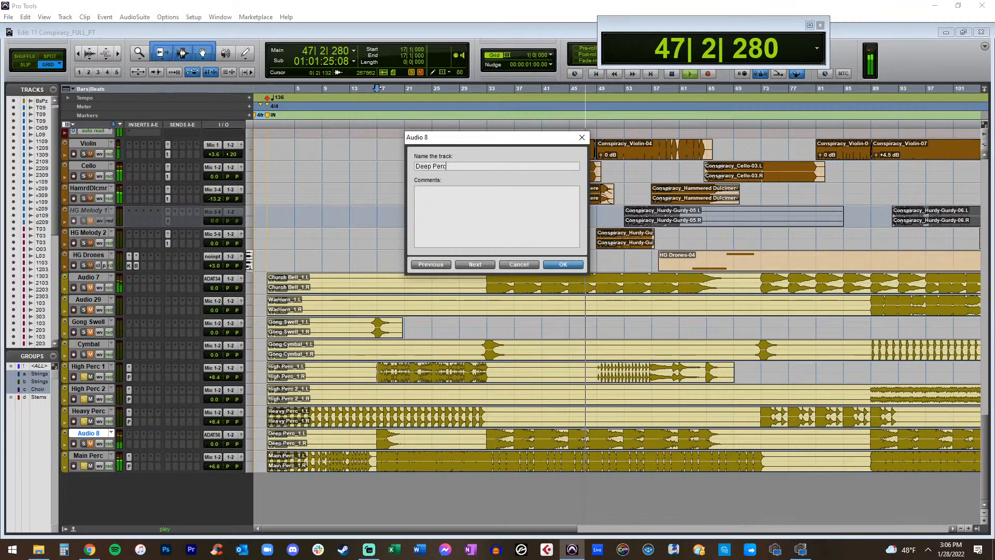
key(Return)
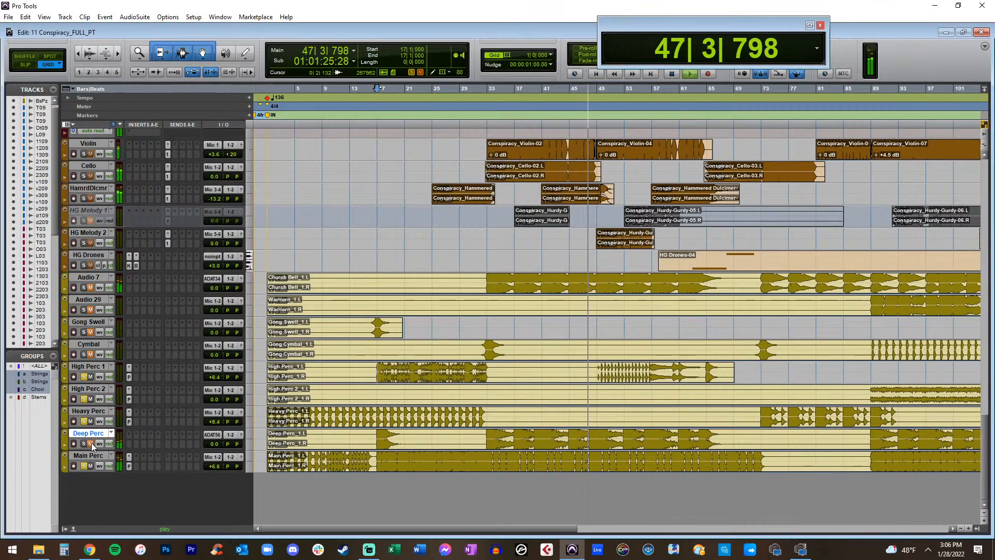
Open the copied Pro-Q equalizer on Deep Perc and remove all its bands
click(129, 441)
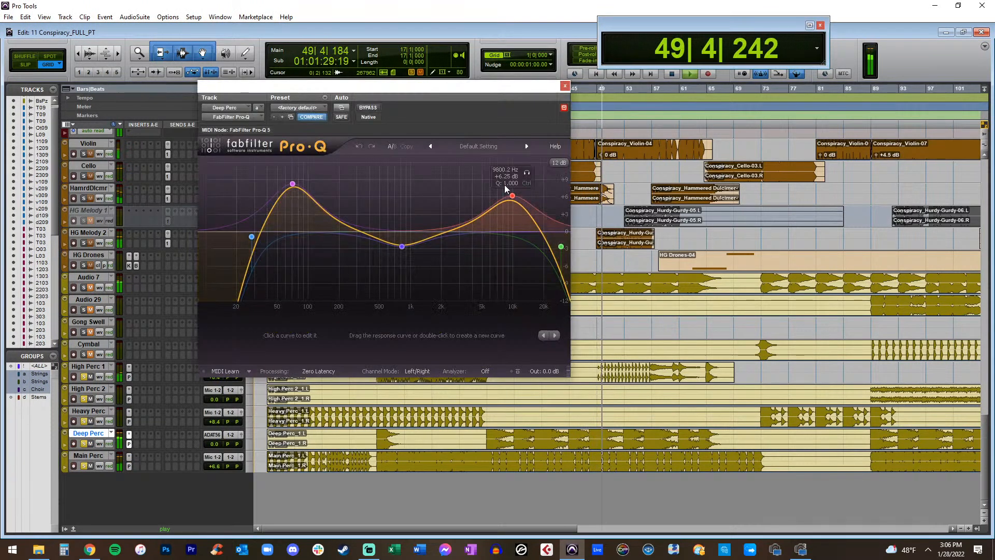
click(512, 196)
click(499, 335)
click(499, 335)
click(500, 335)
click(500, 335)
click(499, 335)
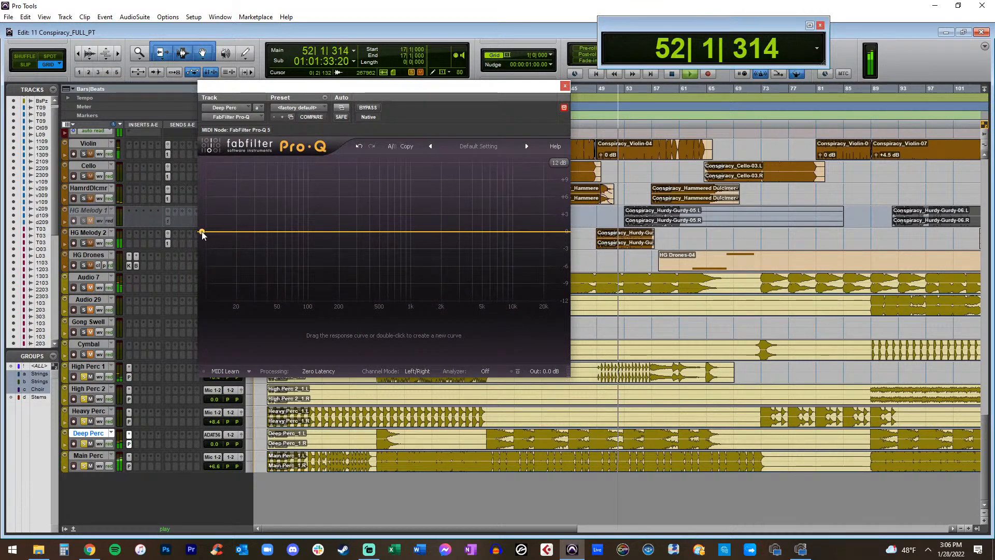
Add a low cut at about 15 Hz to Deep Perc and raise the track's volume to +12.0 dB
double_click(224, 232)
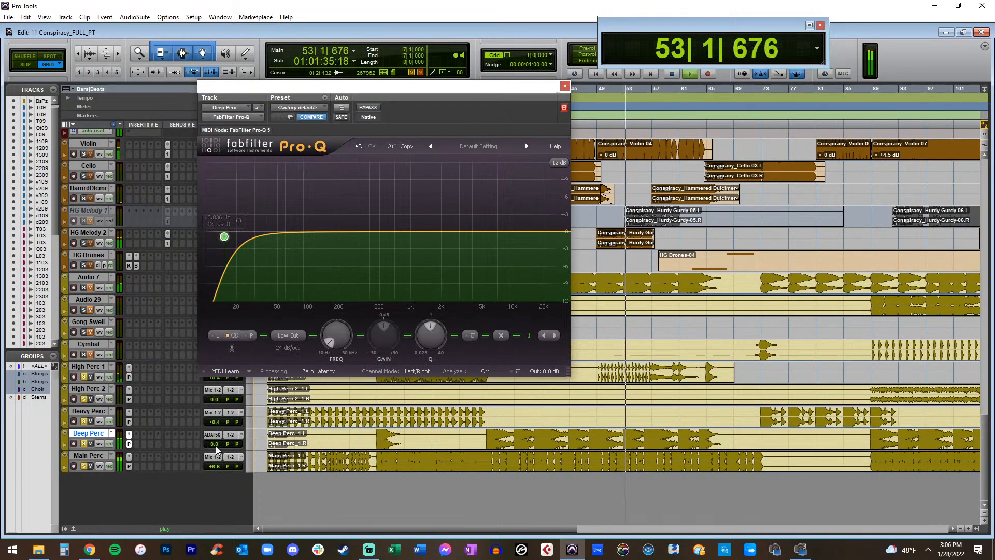
drag(216, 431, 216, 430)
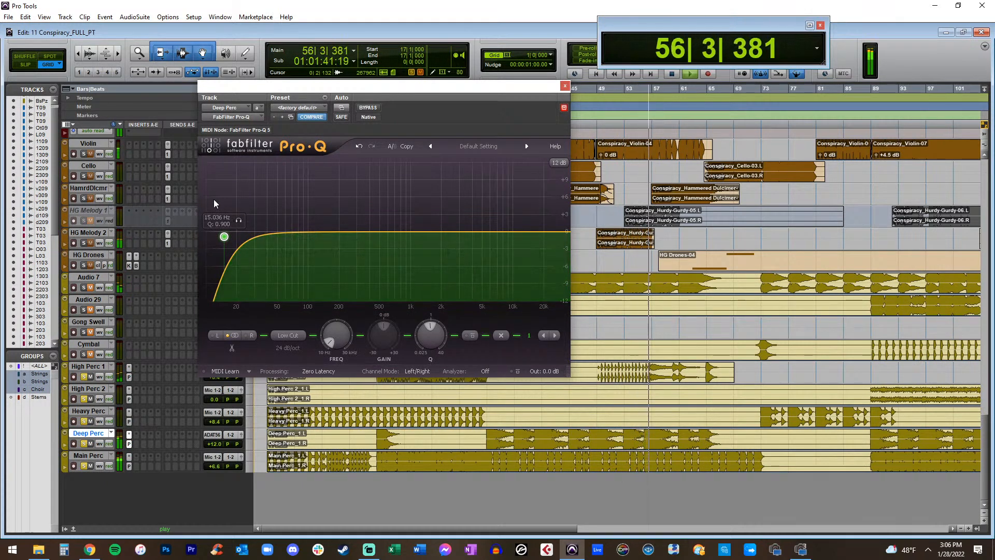
Add a high cut at about 1.2 kHz to Deep Perc's equalizer and set the track's volume to 0.0 dB
click(560, 237)
drag(560, 238, 420, 247)
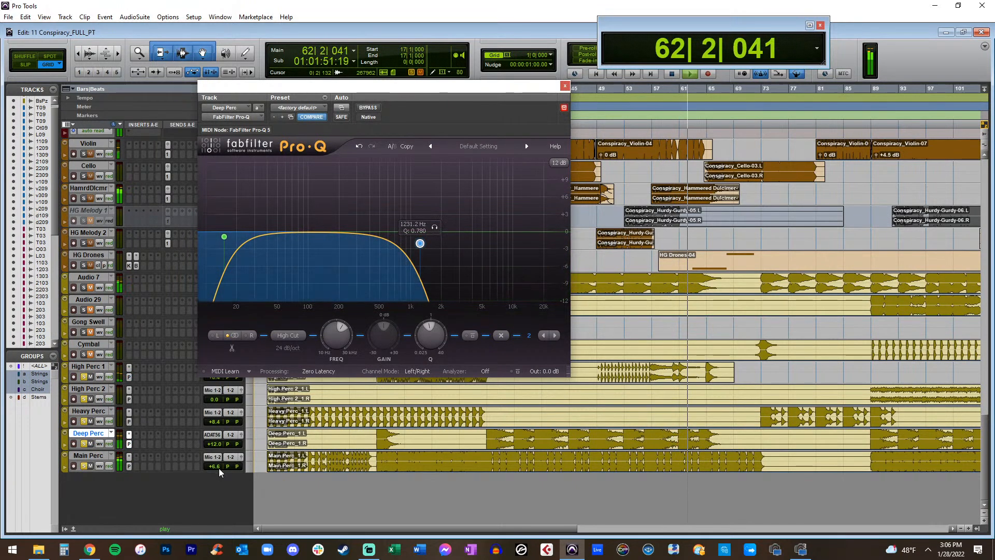
drag(222, 442, 219, 453)
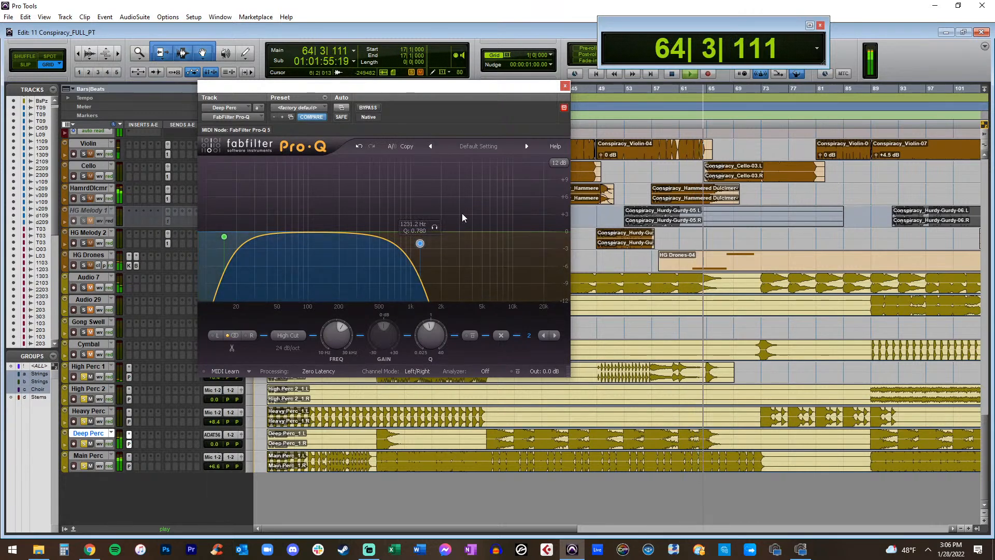
click(566, 86)
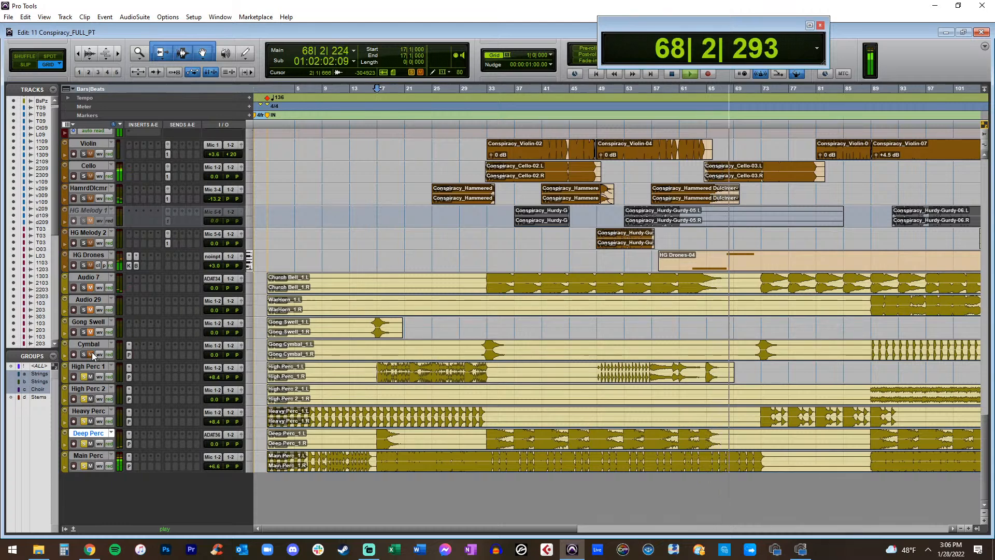
Open the copied Pro-Q equalizer on the Cymbal track and remove all its bands
click(128, 354)
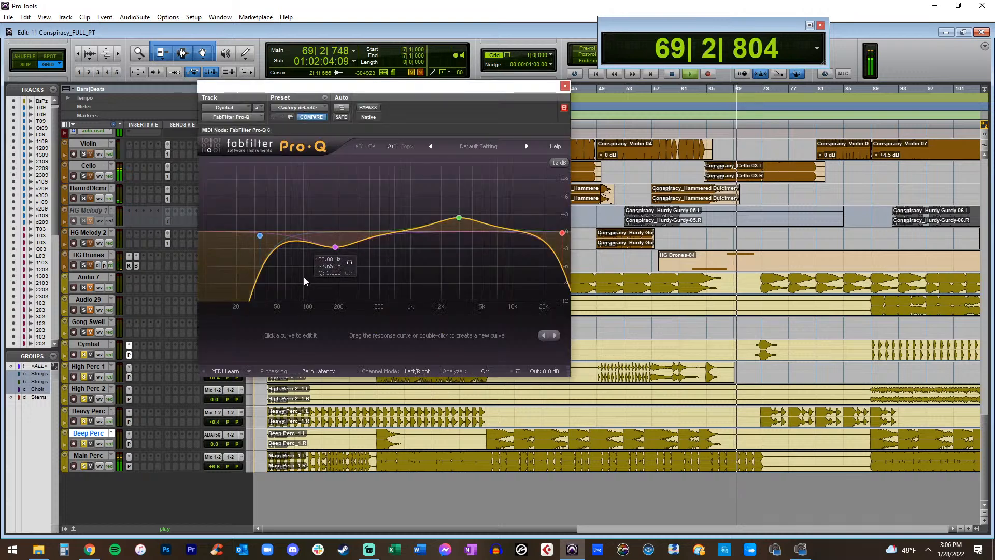
click(562, 233)
click(503, 336)
click(503, 336)
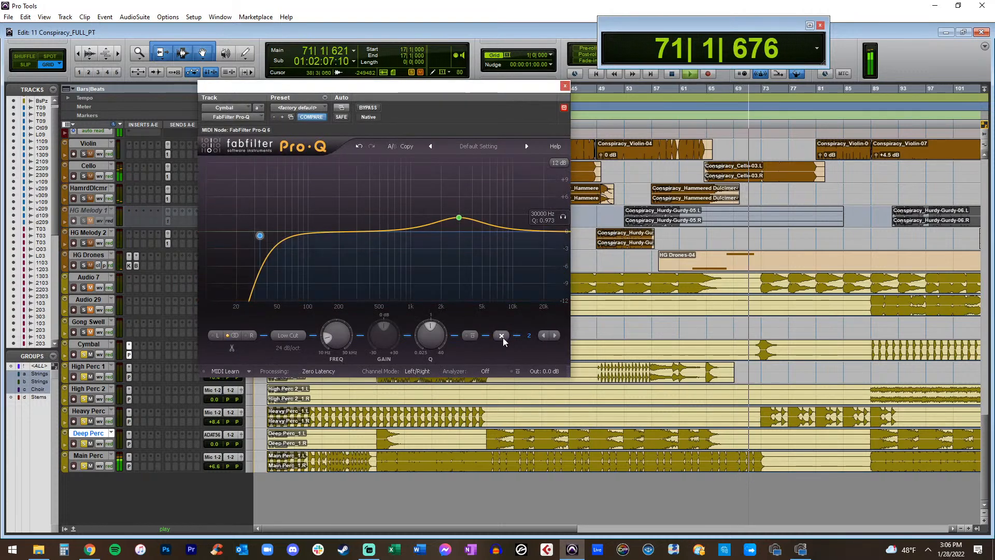
click(503, 336)
click(503, 336)
Delete the silent start of the Gong Swell clip up to bar 16 and fade in the remaining clip up to bar 17
drag(412, 88, 51, 37)
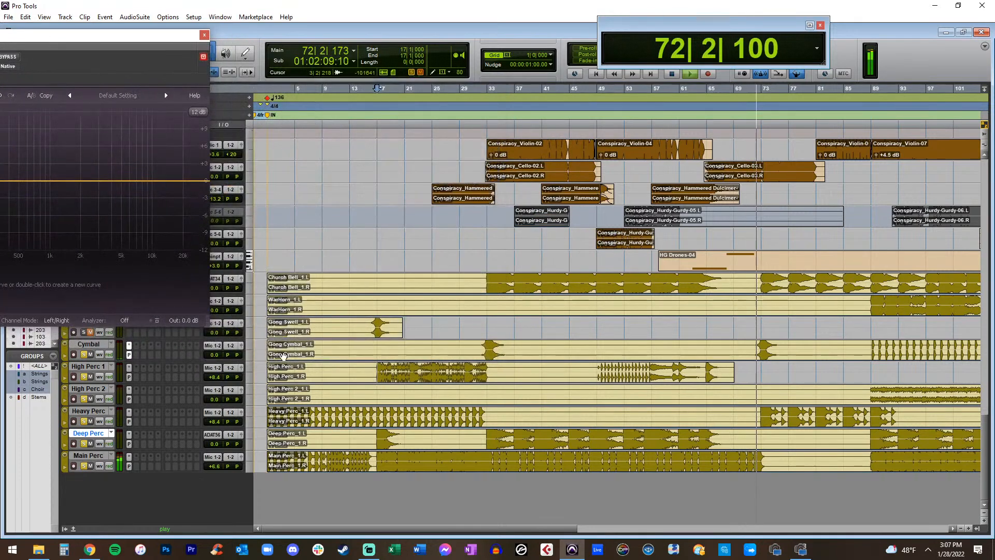
key(space)
click(299, 326)
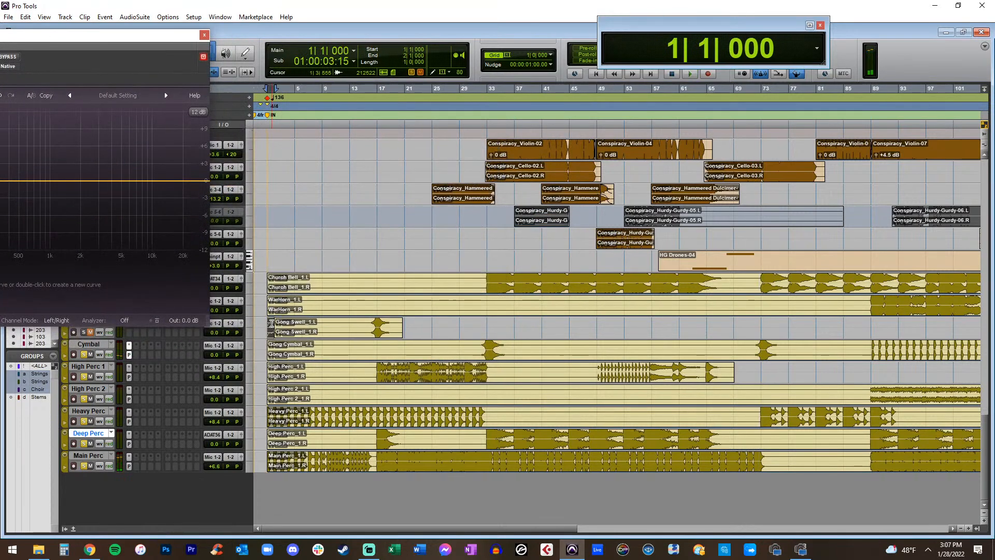
click(264, 325)
key(ctrl+])
key(space)
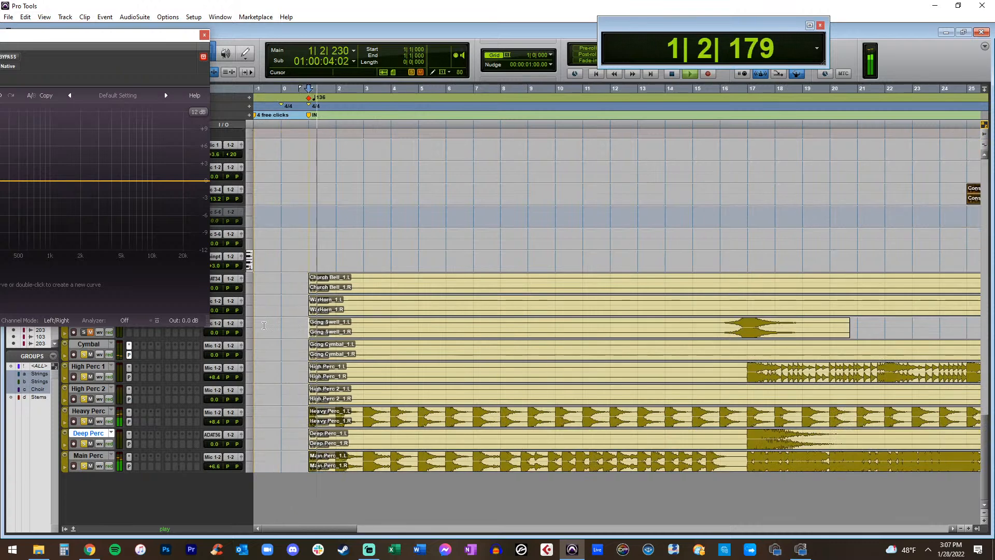
click(488, 320)
key(shift+Return)
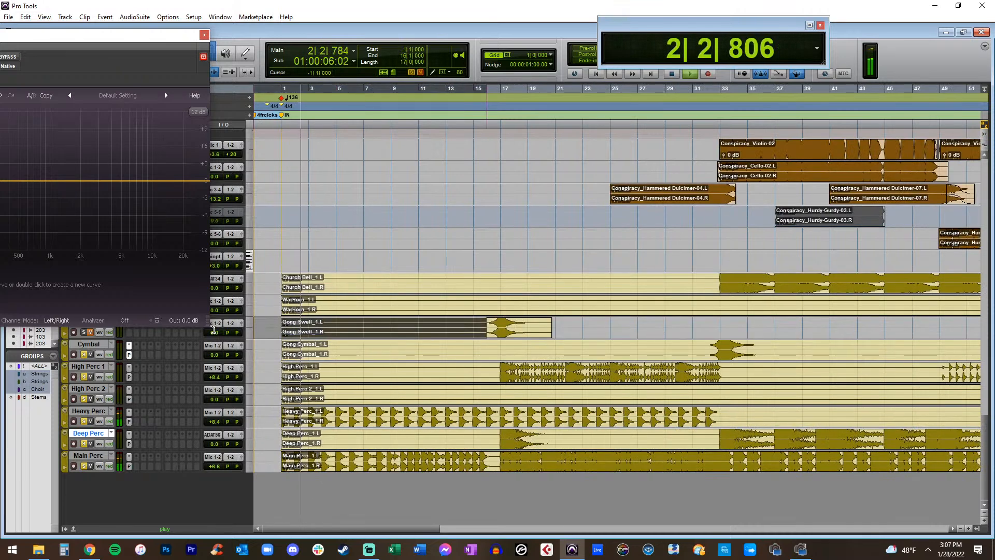
key(Delete)
click(478, 322)
key(space)
key(f)
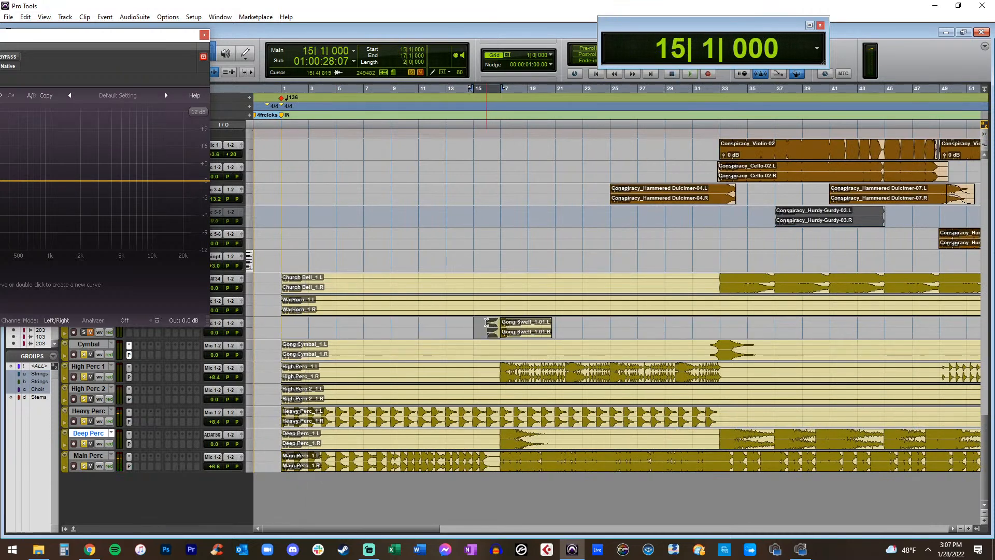
During playback, set Cymbal's volume to +4.8 dB and add a low cut at about 22 Hz and a high cut at about 28.3 kHz
click(487, 329)
key(space)
drag(127, 37, 673, 92)
key(r)
key(r)
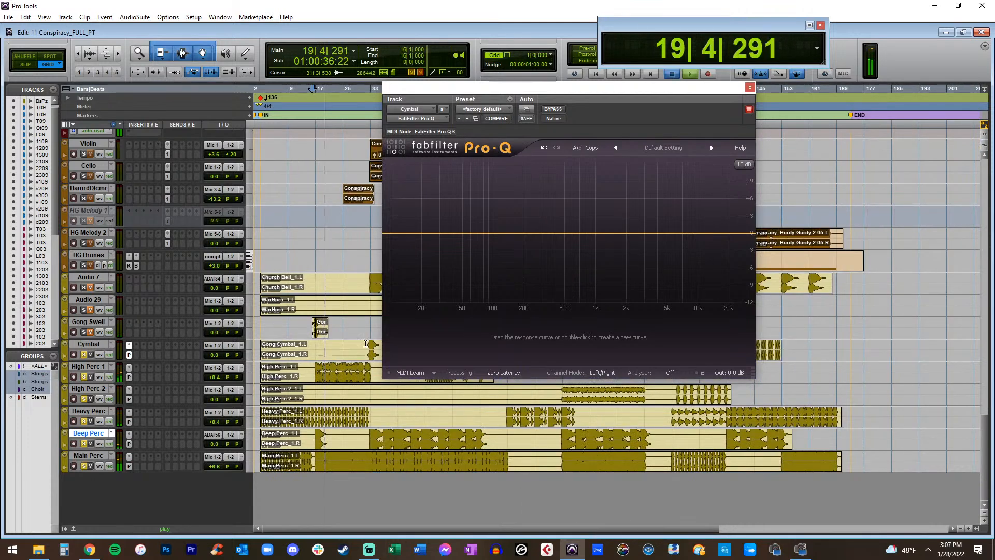
click(366, 297)
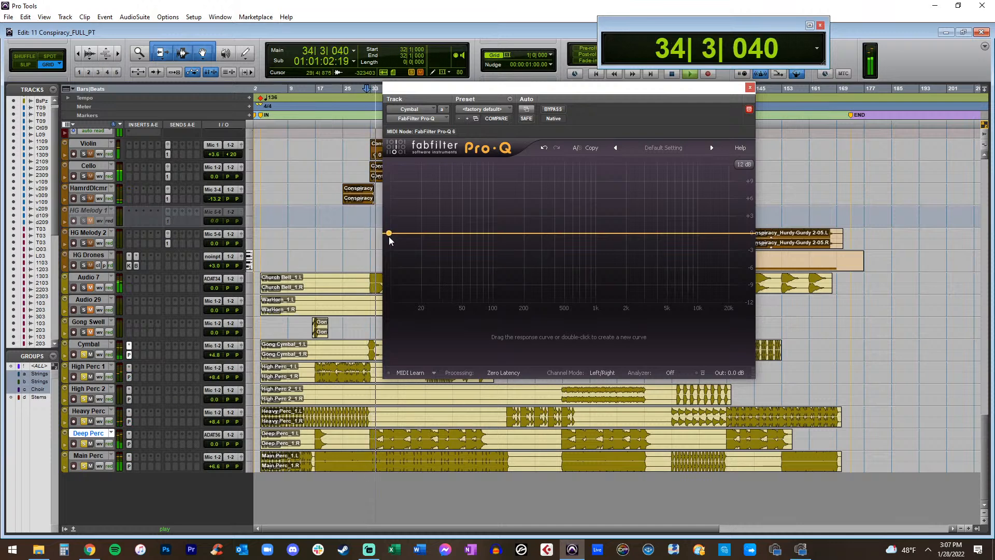
double_click(426, 236)
double_click(744, 234)
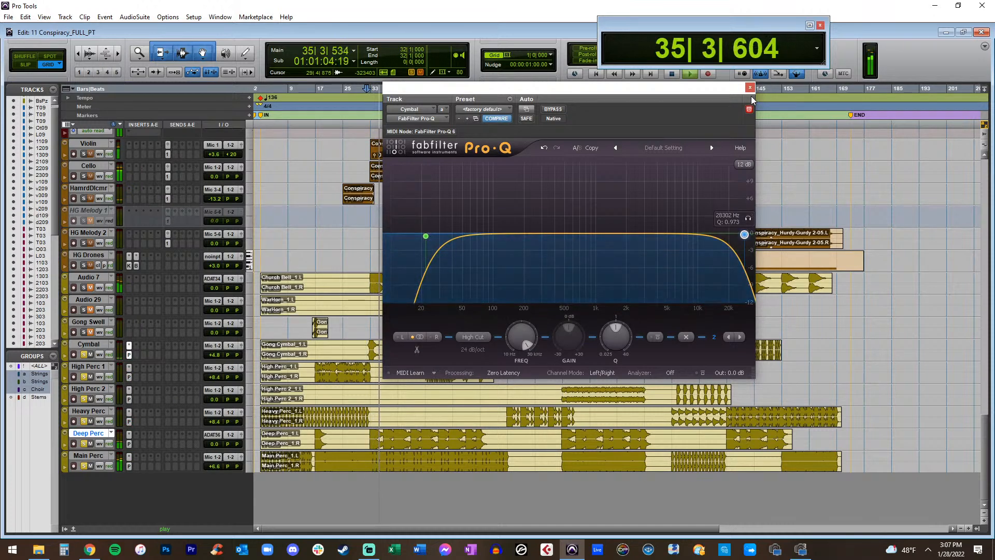
click(751, 87)
Copy Cymbal's Pro-Q equalizer onto the soloed Gong Swell track and set Gong Swell's volume to +3.6 dB during playback from bar 16
click(85, 333)
drag(129, 354, 132, 340)
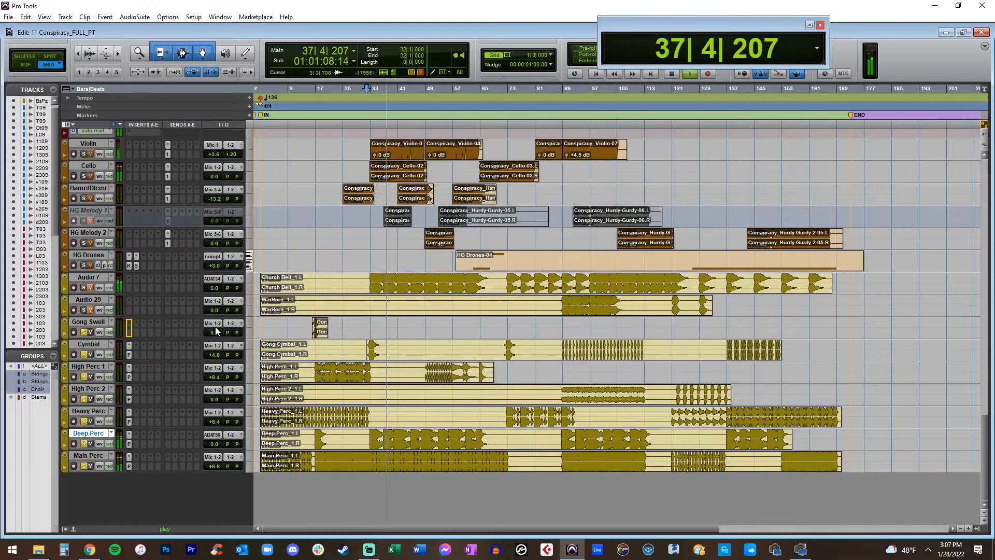
click(311, 324)
key(space)
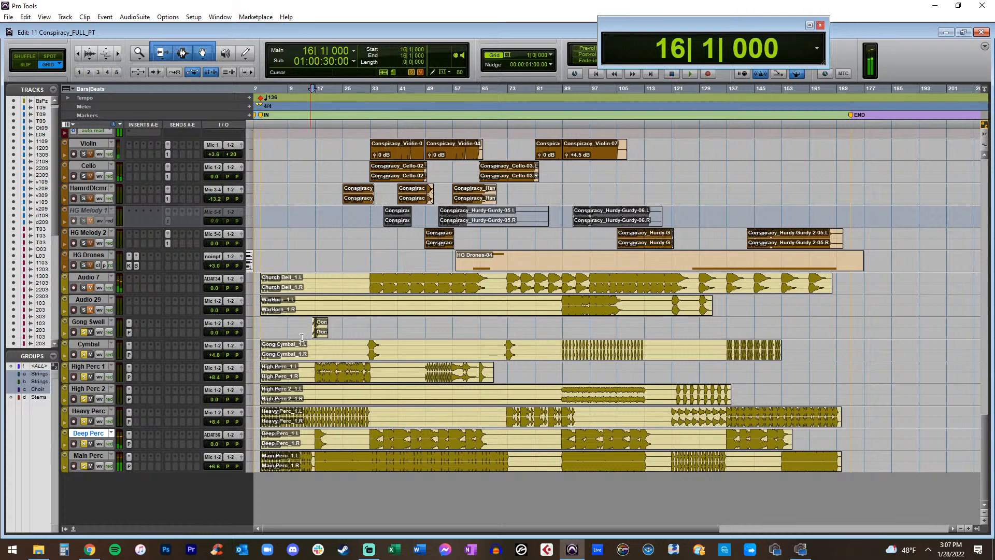
key(ctrl+])
key(ctrl+])
key(space)
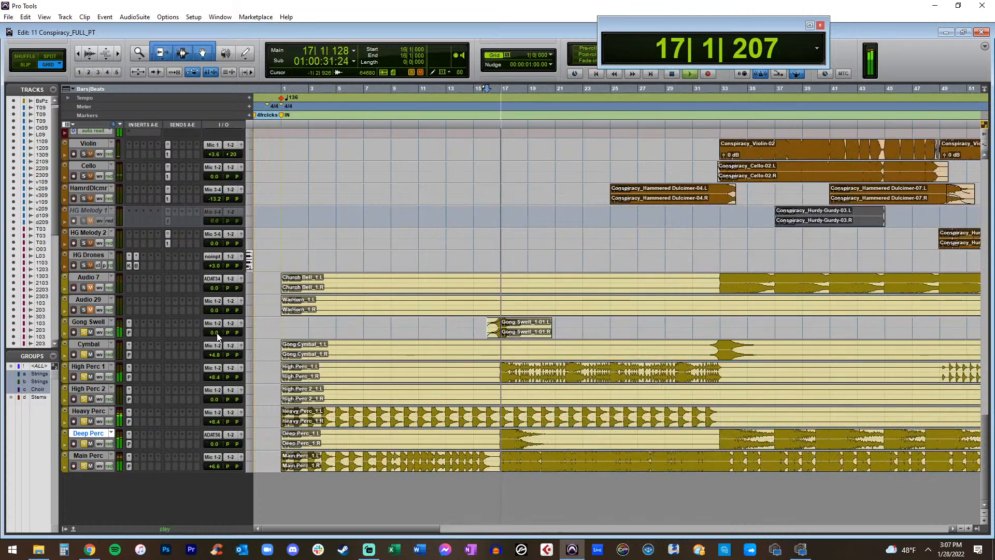
click(129, 332)
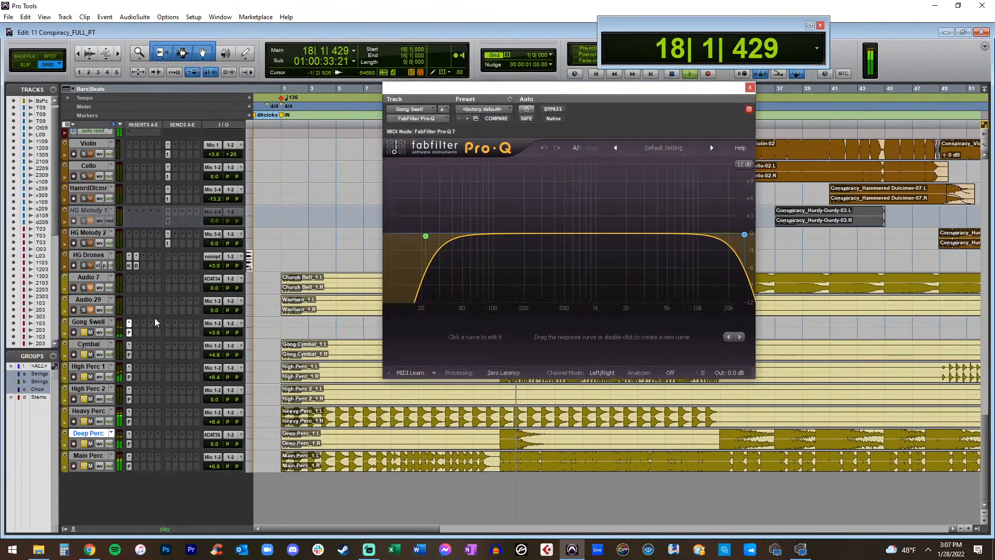
click(749, 88)
key(space)
key(space)
key(r)
key(r)
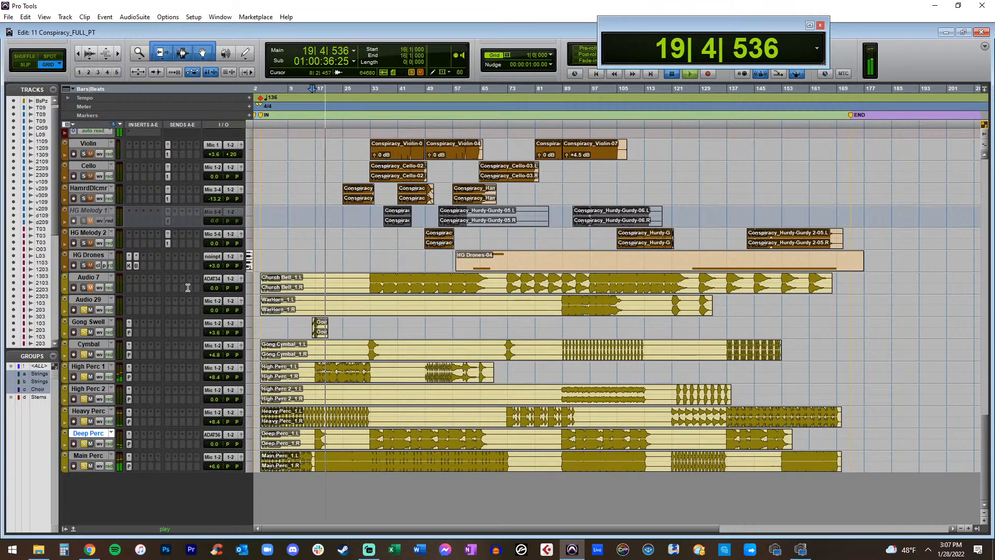
Rename the Audio 29 track as "WarHorn" and the Audio 7 track as "Bells"
key(space)
double_click(91, 300)
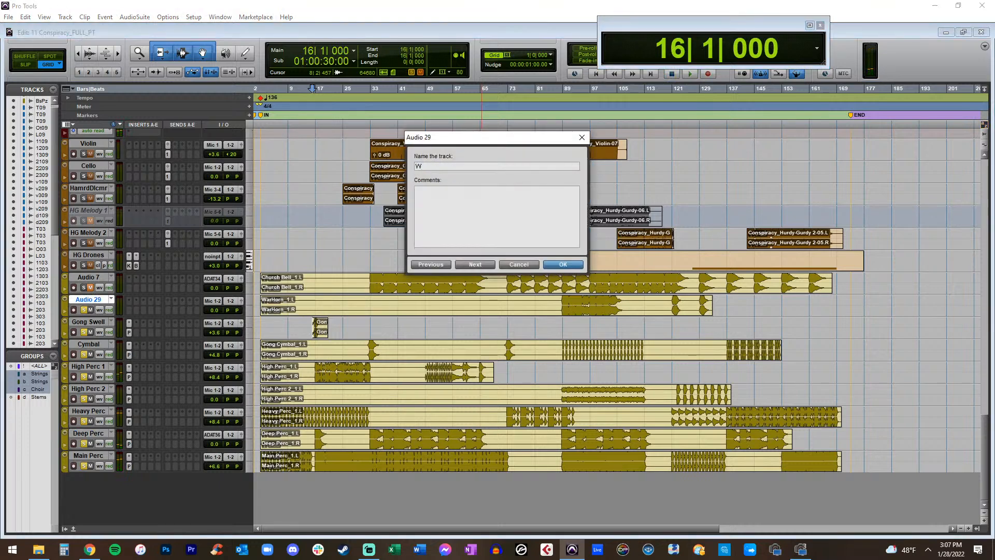
key(Return)
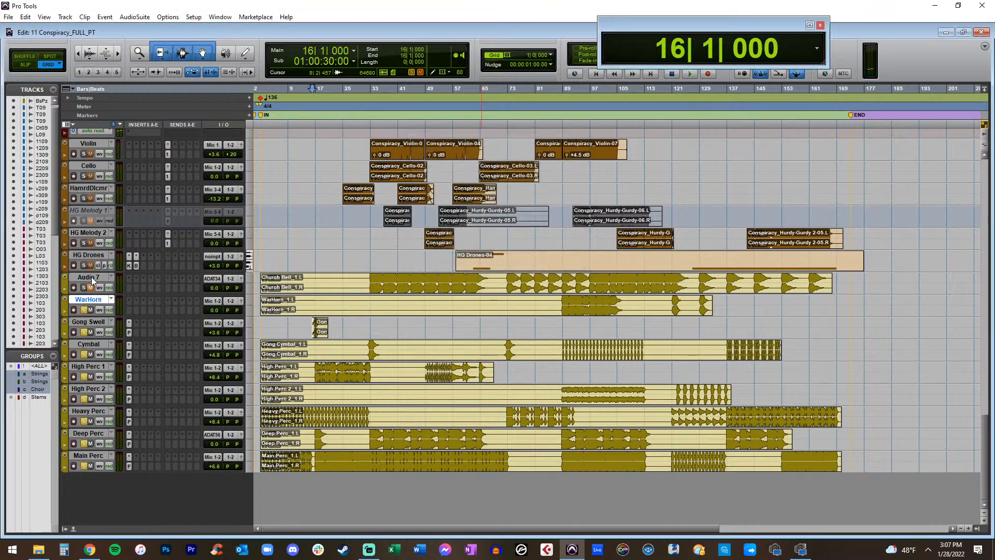
double_click(88, 277)
text(Chu)
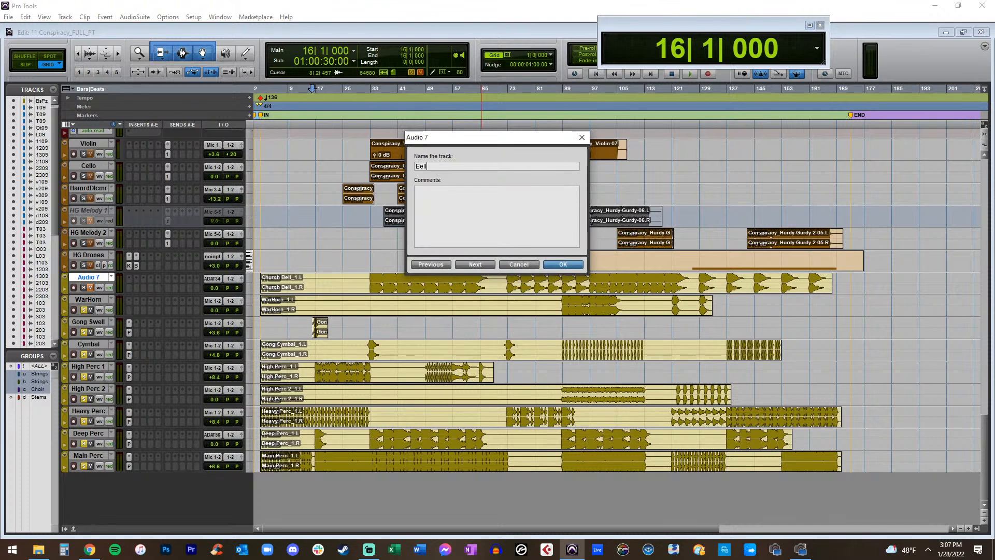
text(s)
key(Return)
In Slip mode, split the WarHorn clip just before bar 88 and delete the silent part in front of it
key(ctrl+bracketright)
key(ctrl+bracketright)
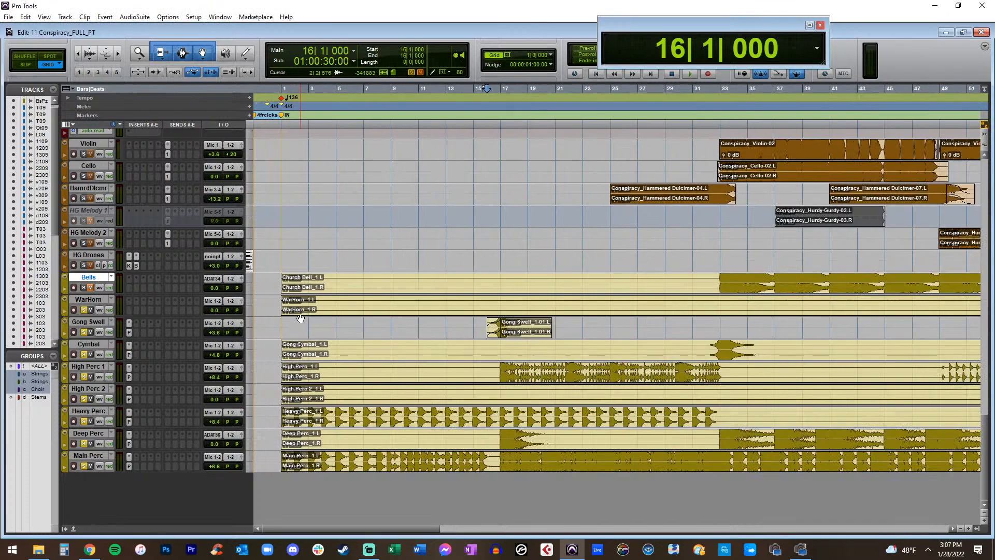
key(ctrl+bracketleft)
key(ctrl+bracketleft)
key(ctrl+bracketleft)
key(ctrl+bracketright)
key(ctrl+bracketright)
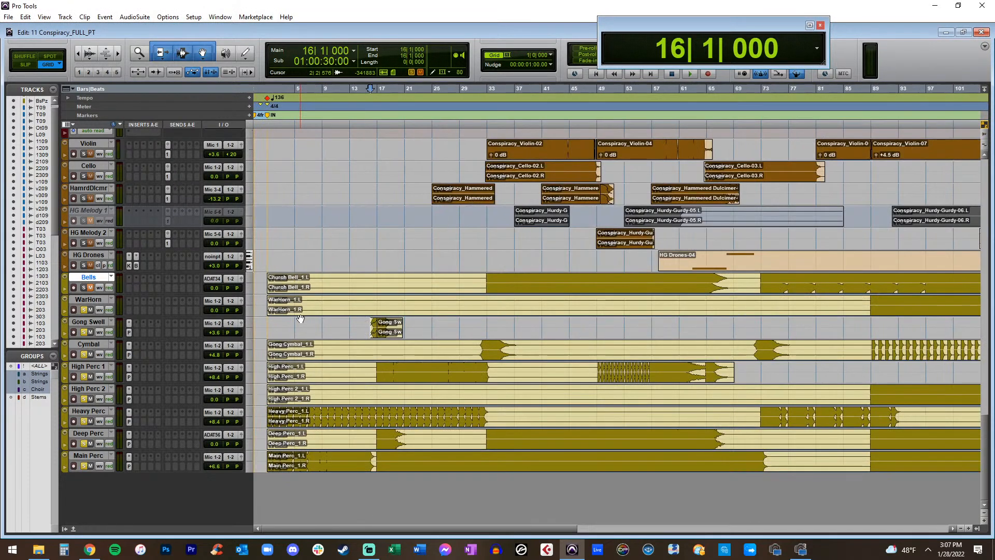
click(864, 304)
key(F1)
key(ctrl+e)
click(752, 294)
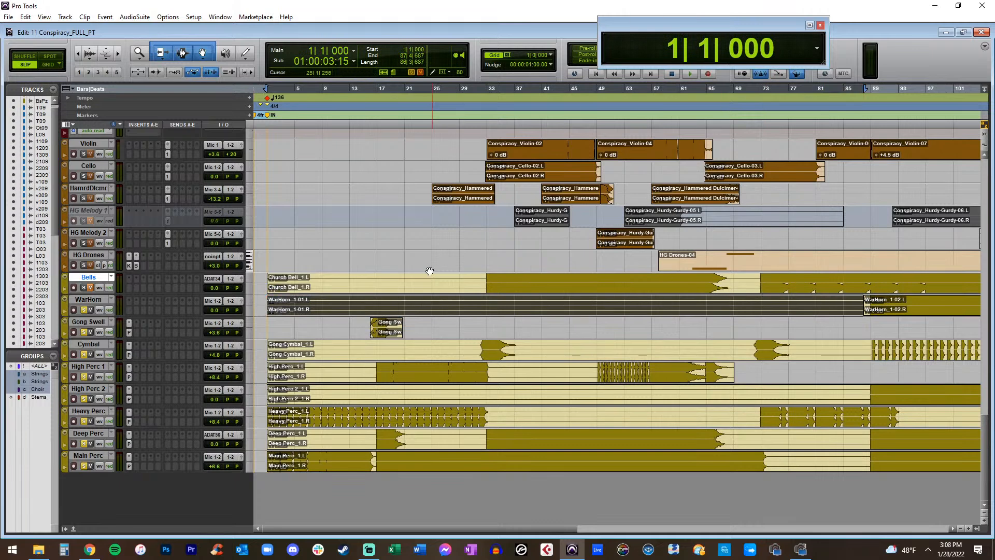
key(Delete)
Split the Church Bell clip on the Bells track at about bar 31 and delete the silent part before it
click(476, 282)
key(ctrl+e)
click(433, 290)
key(Delete)
click(496, 289)
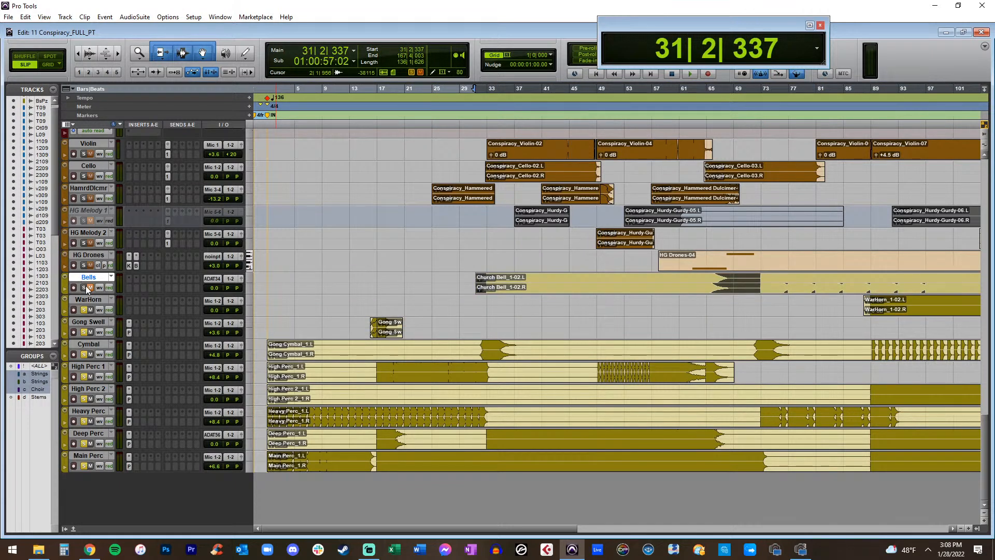
Open the Pro-Q equalizer copied onto Bells and set the track's volume to +4.8 dB while playing from about bar 30
click(129, 288)
drag(509, 104, 69, 93)
click(471, 281)
key(ctrl+bracketright)
key(ctrl+bracketright)
key(space)
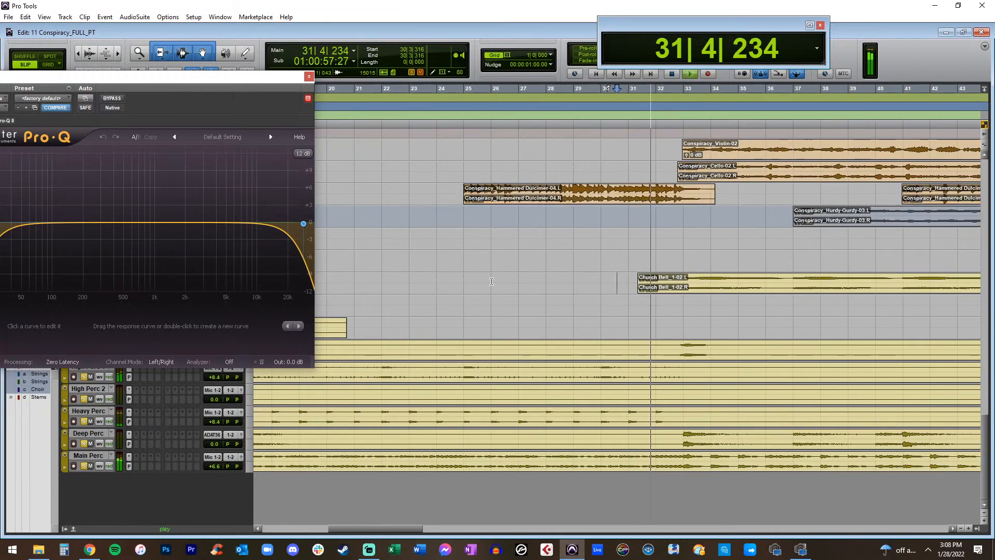
drag(220, 80, 565, 99)
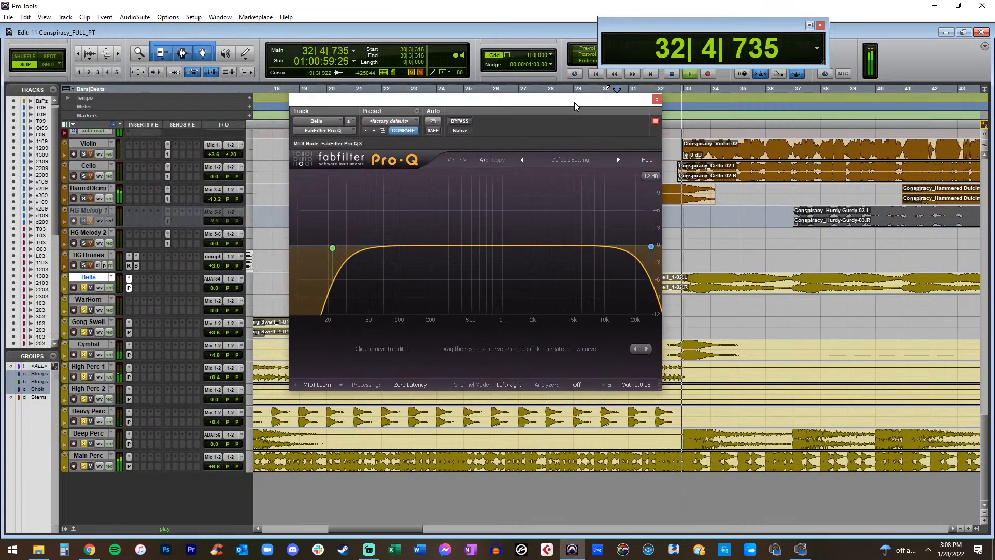
drag(212, 293, 212, 289)
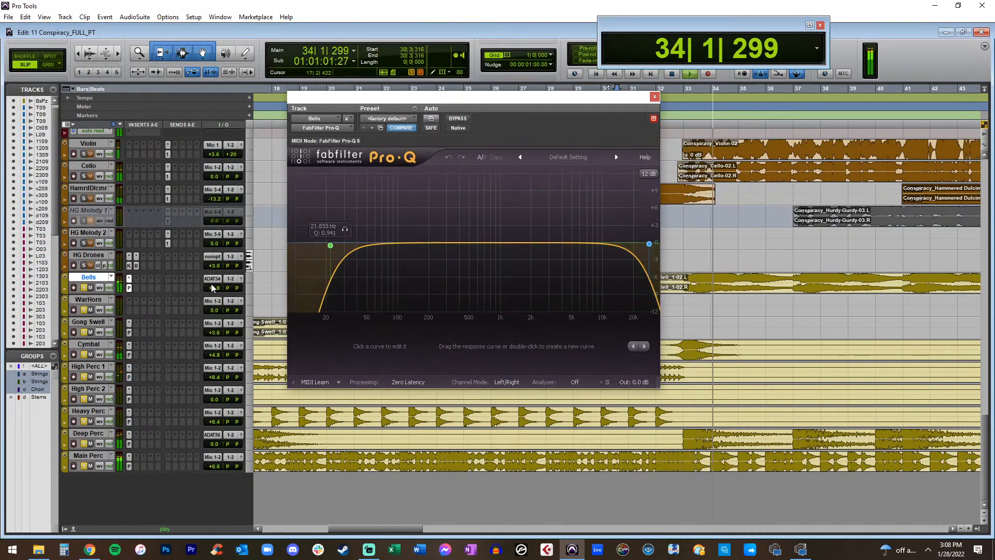
Add a send from Bells to Bus 101-102 with its level at -7.0 dB
click(175, 283)
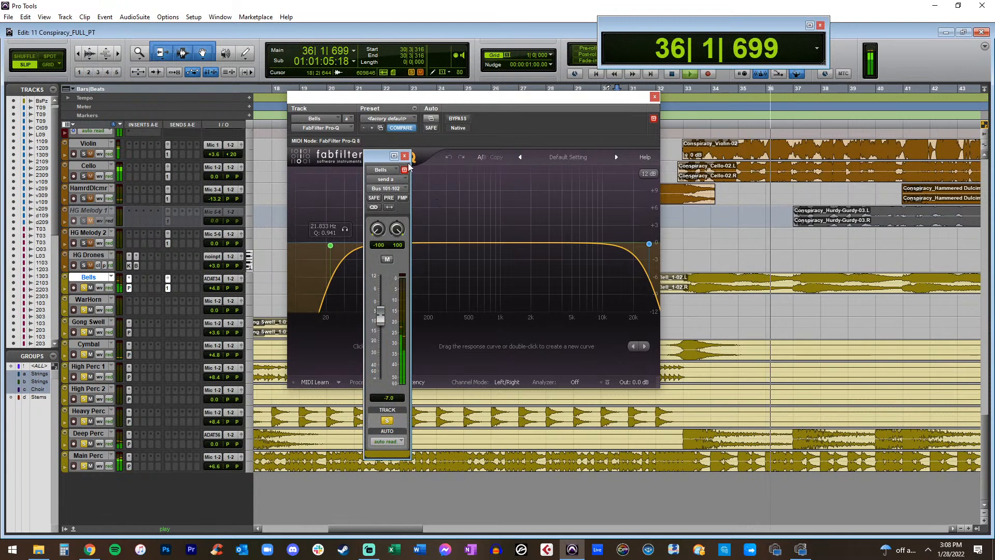
click(404, 156)
Shape Bells' equalizer with a +0.76 dB boost at about 93 Hz, a roughly 3 dB cut near 700 Hz and a gentle boost near 6 kHz
drag(518, 242, 547, 225)
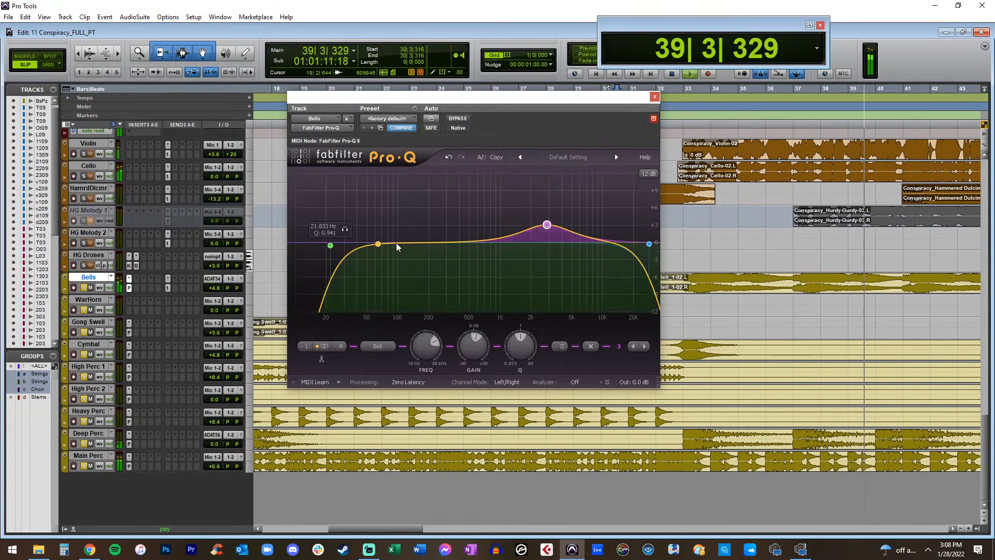
drag(390, 244, 485, 263)
mouse_move(392, 239)
mouse_down()
mouse_move(395, 231)
mouse_move(395, 240)
mouse_up()
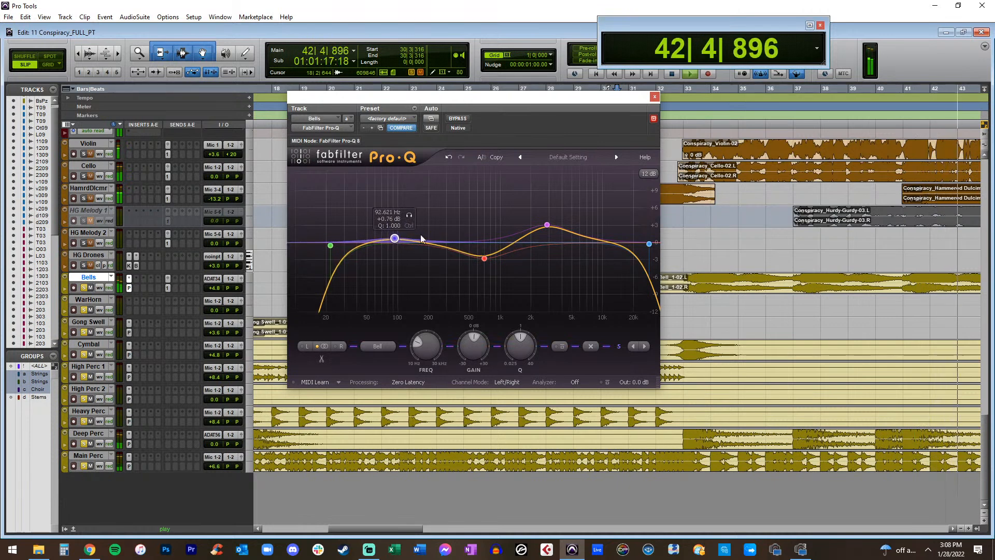
drag(548, 225, 578, 231)
click(655, 97)
Try a higher level, just under +4 dB, on the Bells send to Bus 101-102
key(ctrl+bracketleft)
key(ctrl+bracketleft)
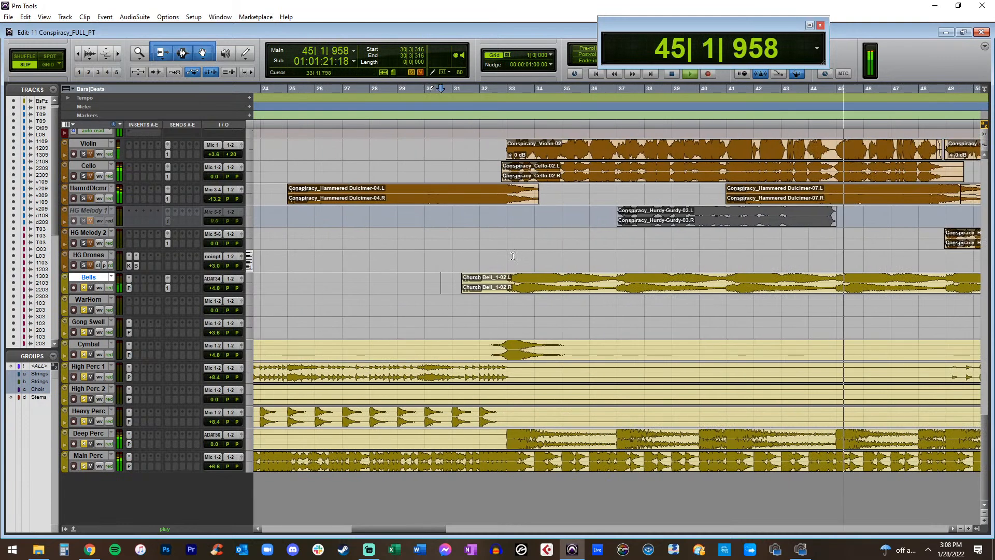
click(168, 287)
drag(384, 322, 384, 302)
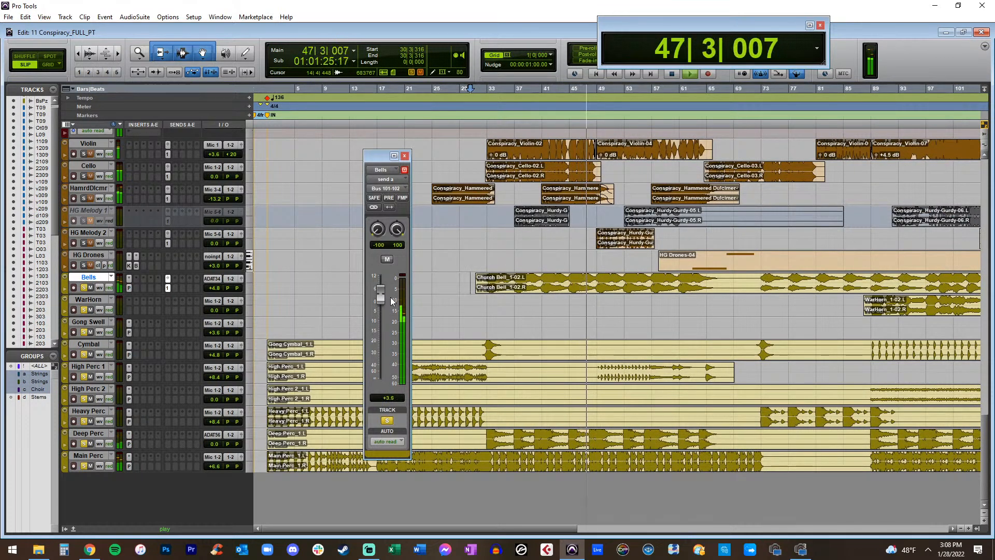
Remove the send from Bells and open a 2C-Audio B2 reverb as the track's second insert
click(167, 282)
click(174, 280)
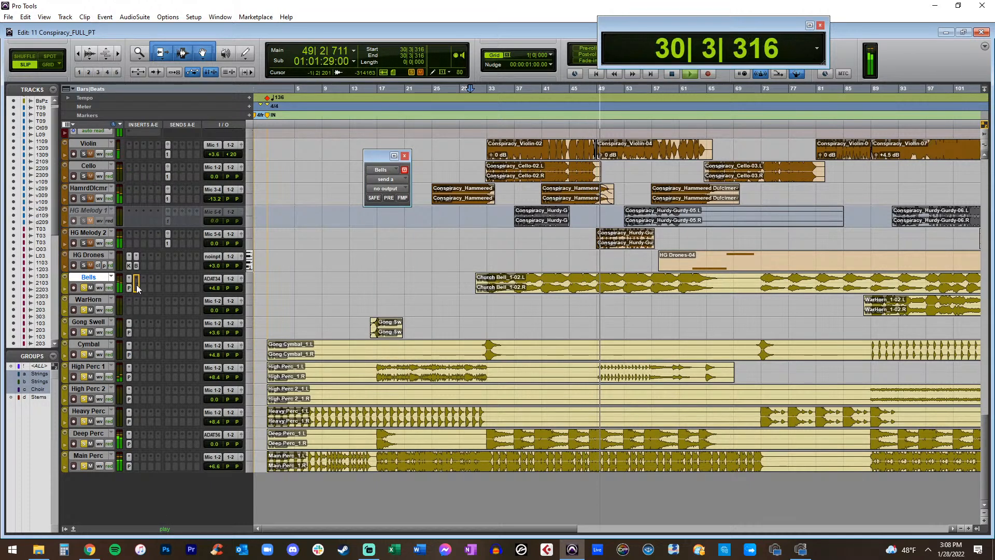
click(137, 286)
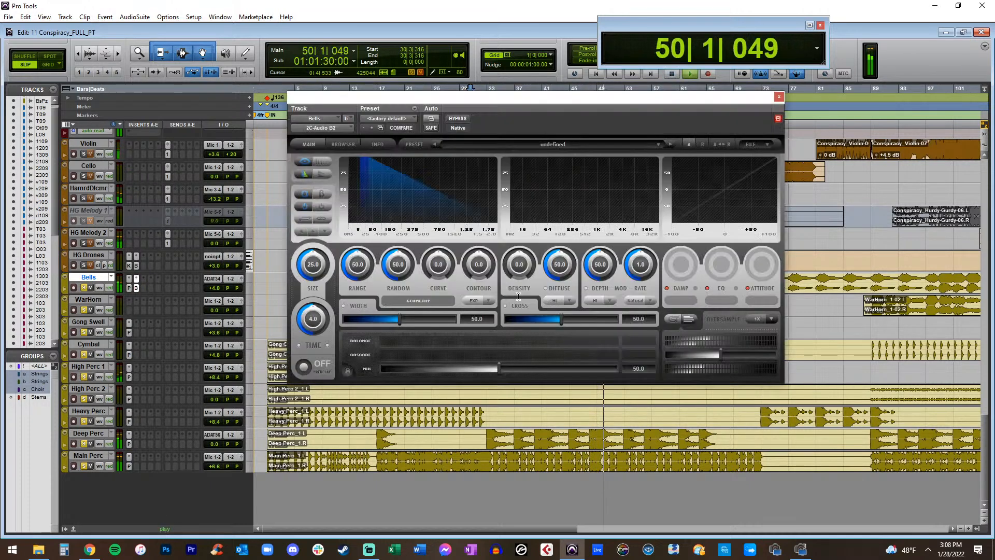
Close the 2C-Audio B2 reverb on Bells and raise the Bells volume to +10.2 dB
click(779, 97)
drag(215, 288, 213, 284)
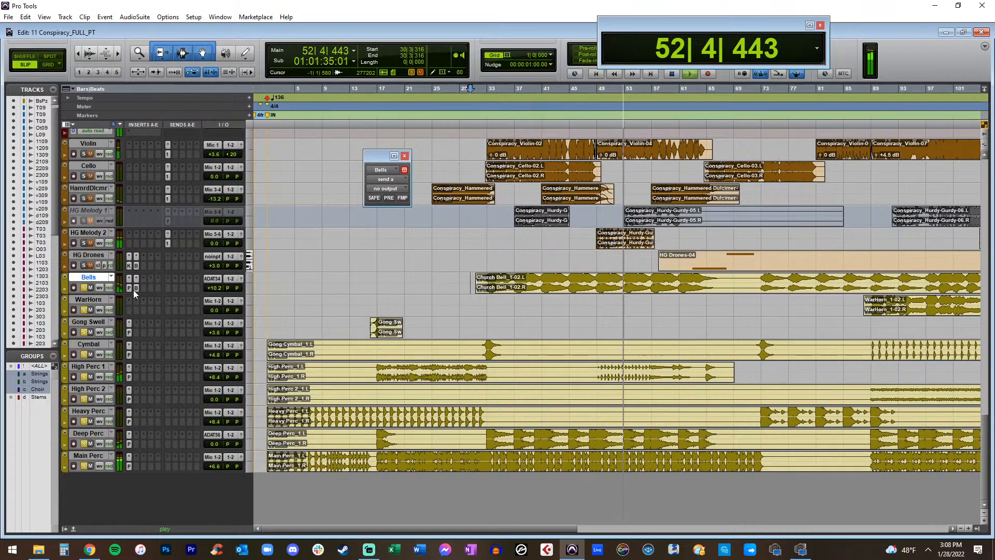
Play from just before the WarHorn clip's entrance, around bar 87, and set WarHorn's volume to +6.0 dB
scroll(437, 294, right, 5)
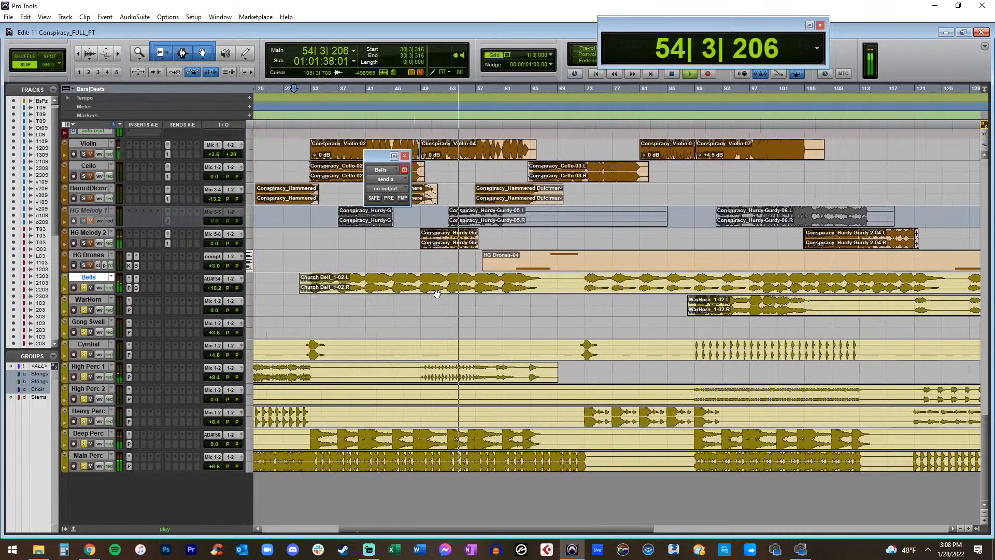
click(706, 311)
key(space)
key(ctrl+])
key(ctrl+])
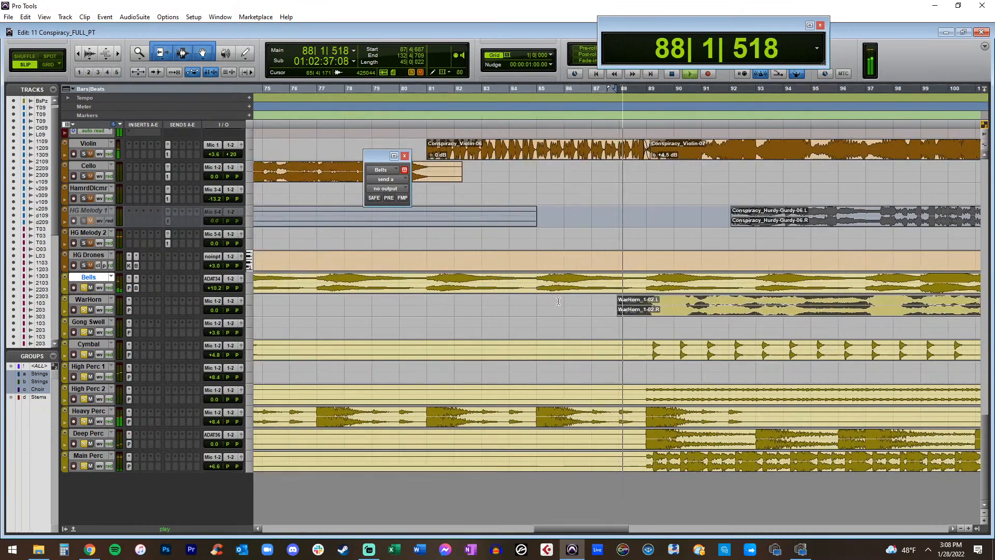
mouse_move(215, 310)
mouse_down()
mouse_move(216, 294)
mouse_move(217, 309)
mouse_up()
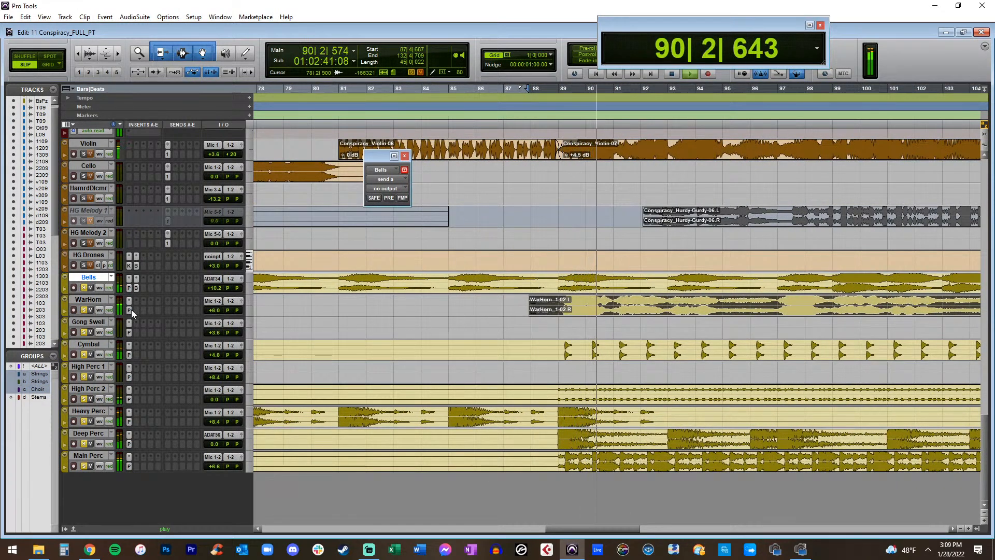
Open WarHorn's FabFilter Pro-Q equalizer and remove all of its existing bands
click(130, 310)
drag(391, 237, 394, 256)
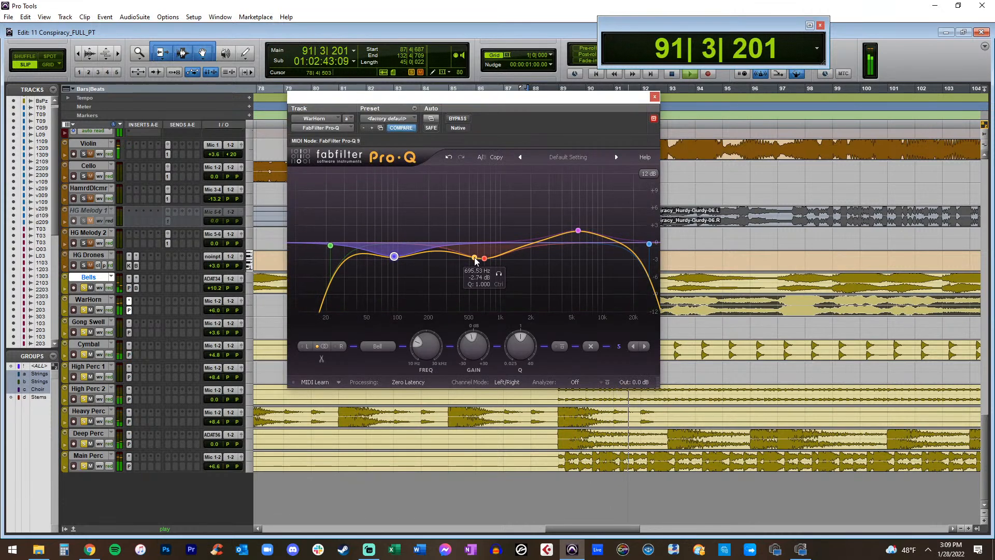
click(591, 347)
click(591, 347)
click(592, 346)
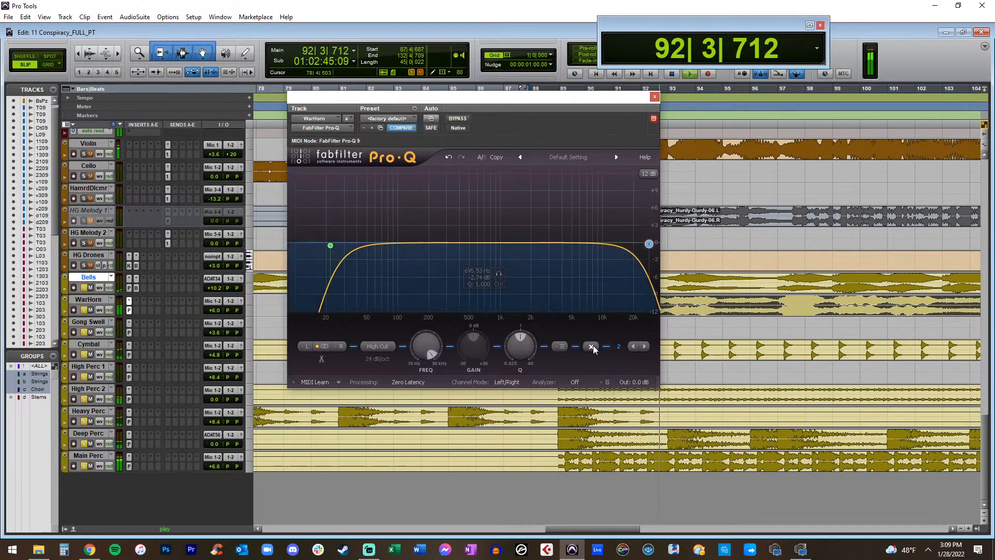
click(591, 346)
click(591, 347)
Raise WarHorn's volume to +12.0 dB and shape its equalizer with a boost of about 13 dB near 500 Hz and a high cut near 3 kHz
drag(214, 314, 335, 280)
drag(344, 245, 425, 244)
drag(498, 242, 476, 163)
drag(650, 244, 549, 247)
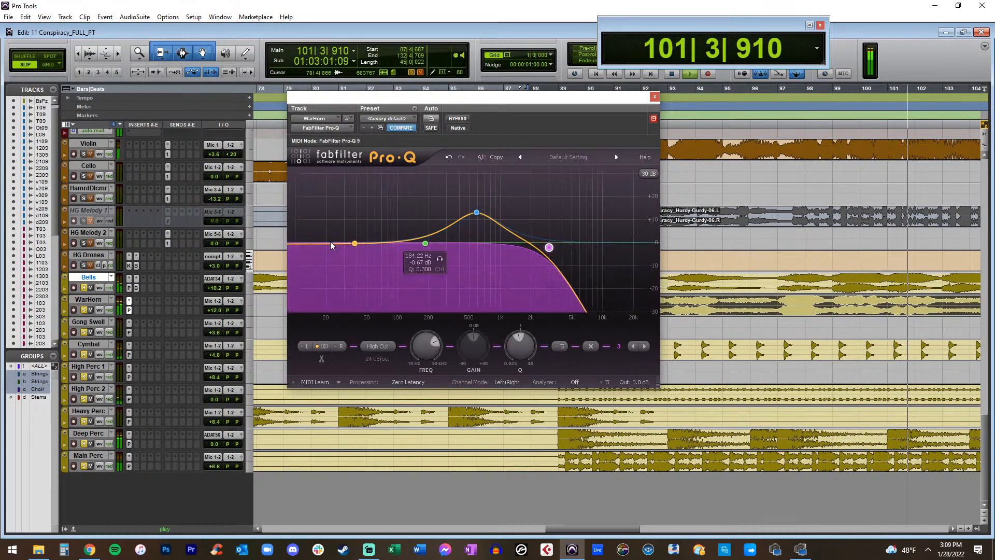
drag(290, 245, 409, 243)
drag(477, 212, 468, 212)
click(654, 96)
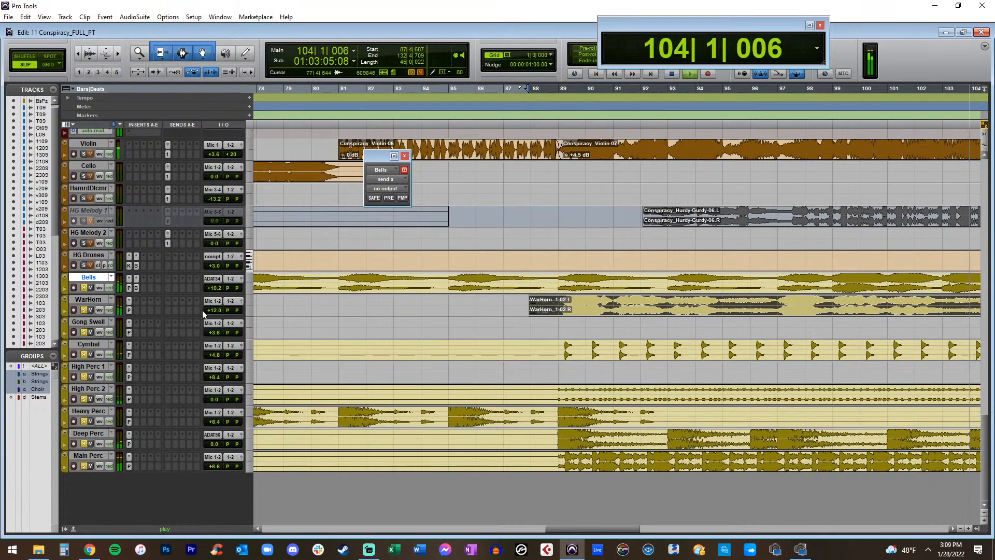
Show the full session, select the tracks from Bells through Main Perc and close the Bells send window
key(alt+a)
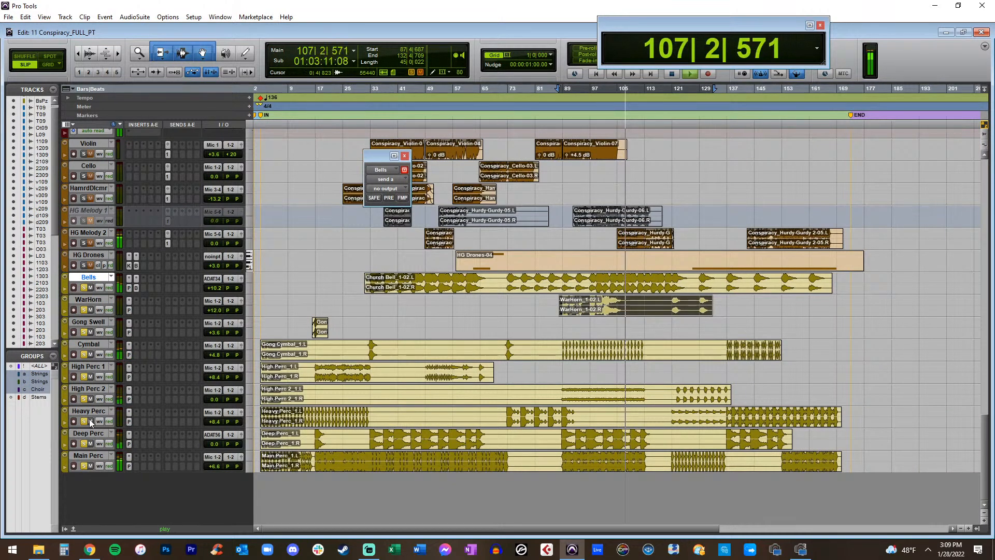
shift+click(79, 457)
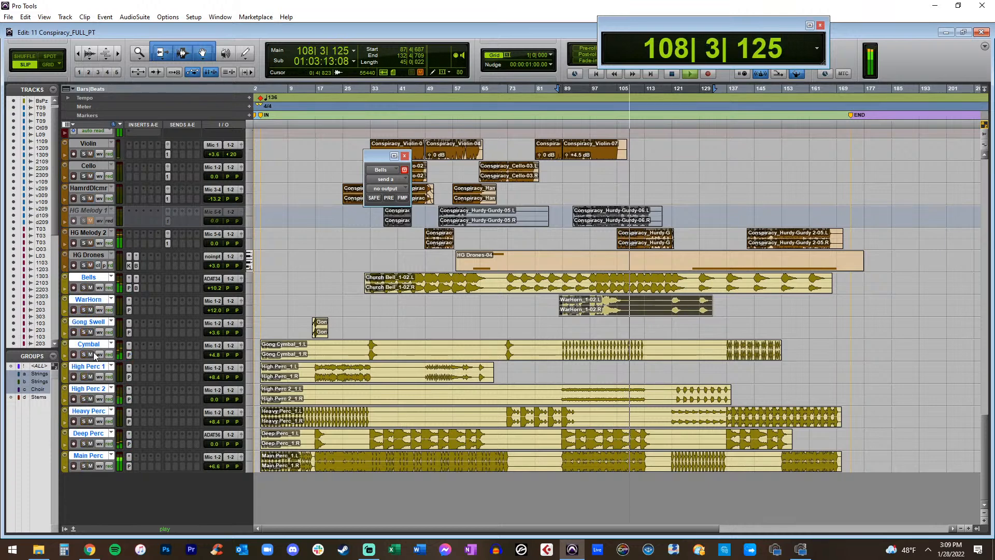
click(405, 156)
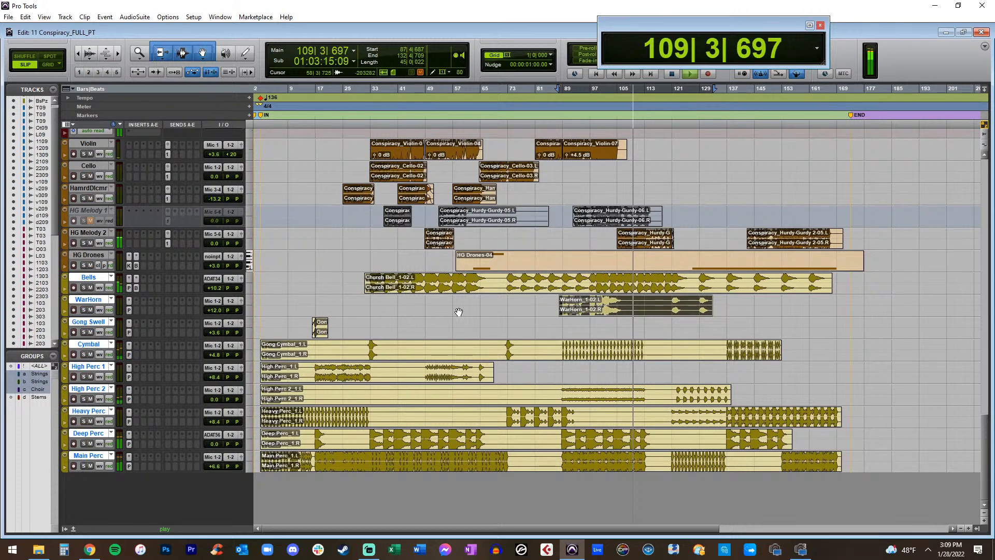
click(456, 306)
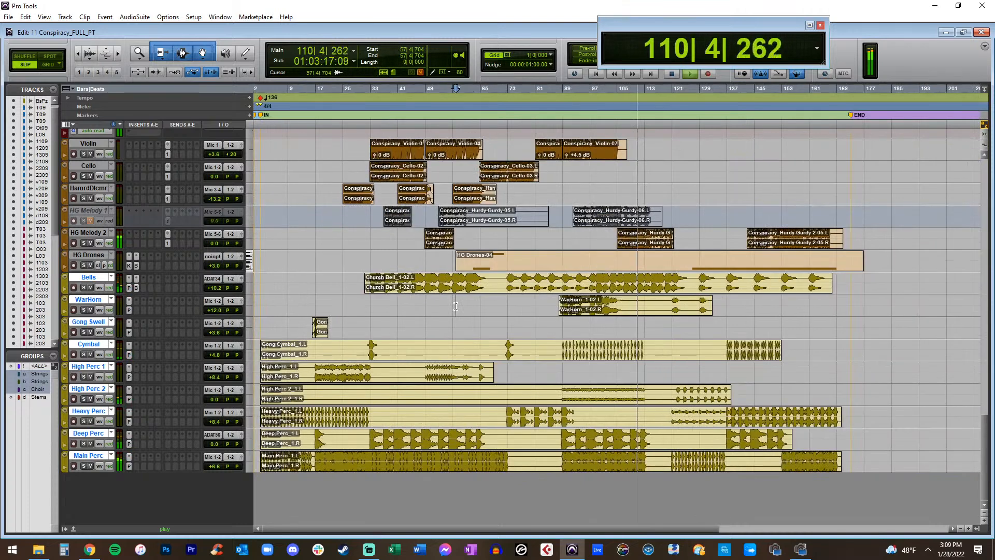
Shift the HG Melody 2 clip near bar 105 slightly later so it starts at 104|4|487
click(636, 246)
key(t)
key(t)
key(t)
key(t)
key(t)
key(t)
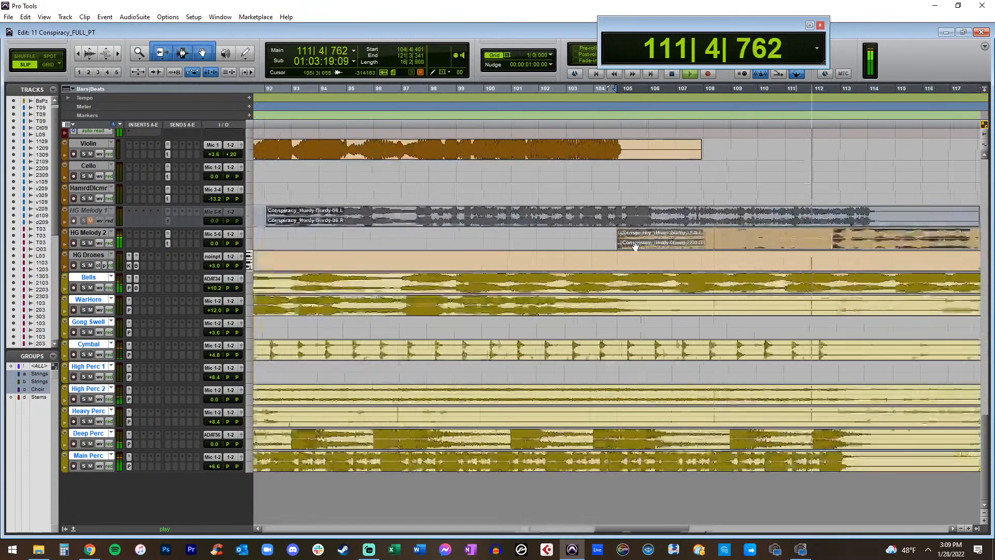
key(t)
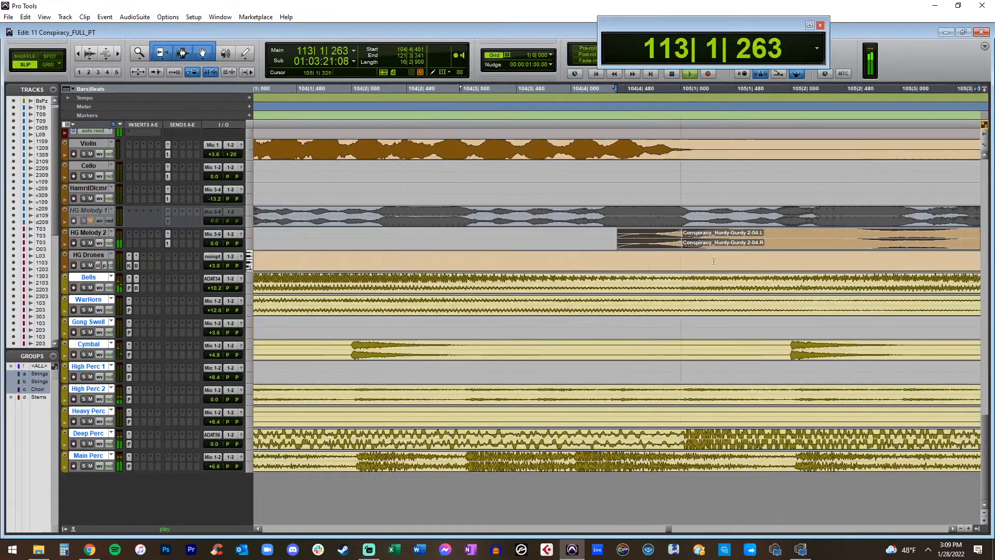
drag(708, 249, 718, 245)
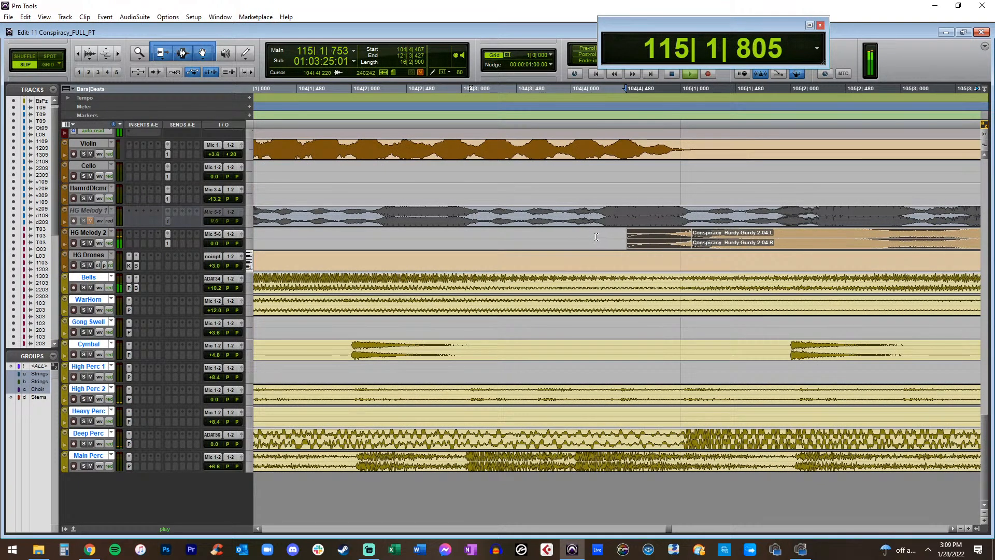
Examine the shifted HG Melody 2 clip's start around bar 104 against the surrounding tracks
key(r)
click(520, 242)
key(r)
key(r)
key(r)
key(r)
key(r)
key(r)
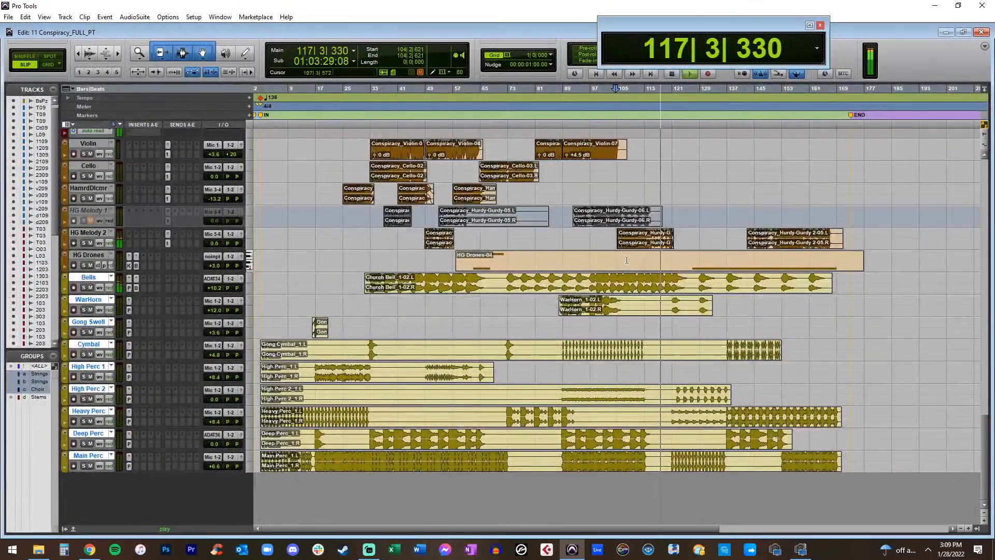
key(t)
key(t)
key(t)
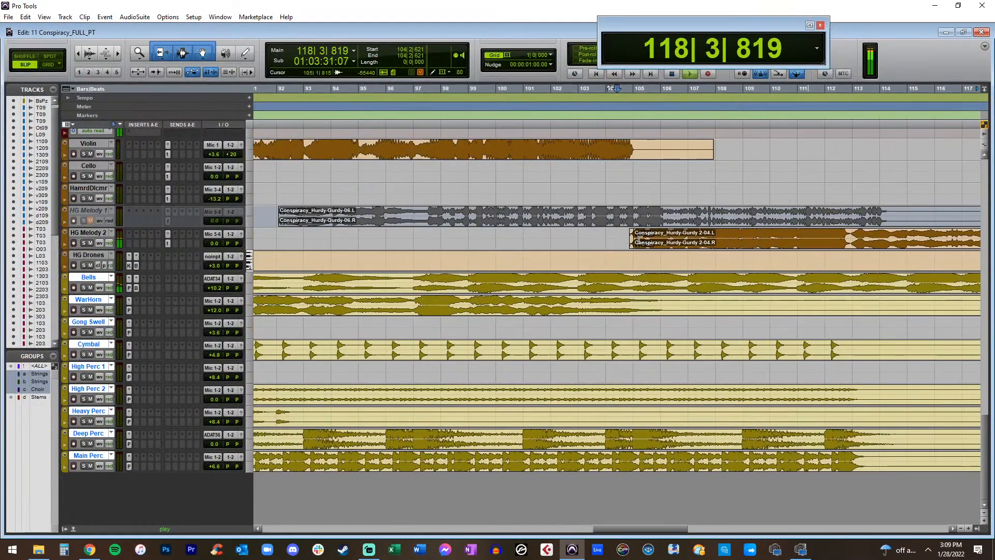
key(r)
key(r)
key(r)
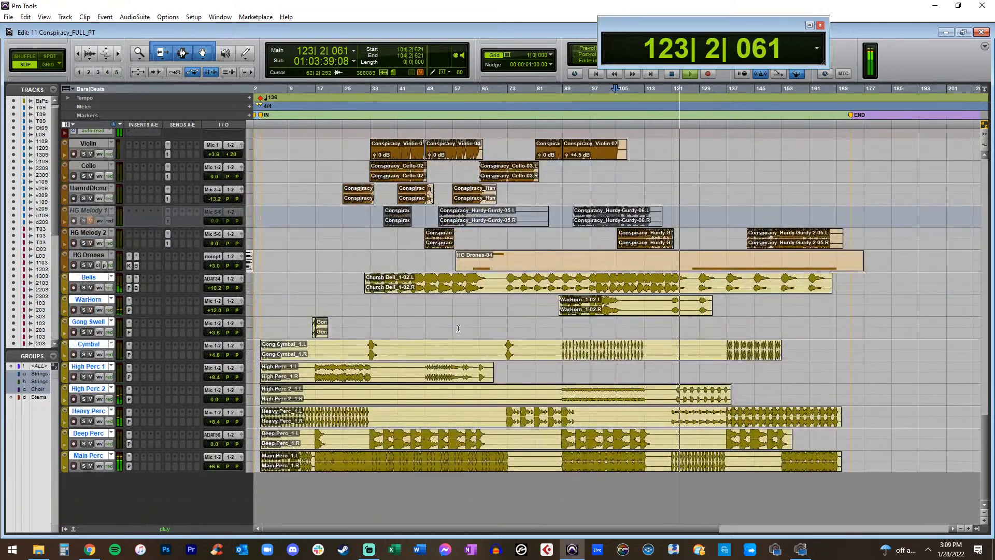
Restart playback from just before bar 1
click(398, 321)
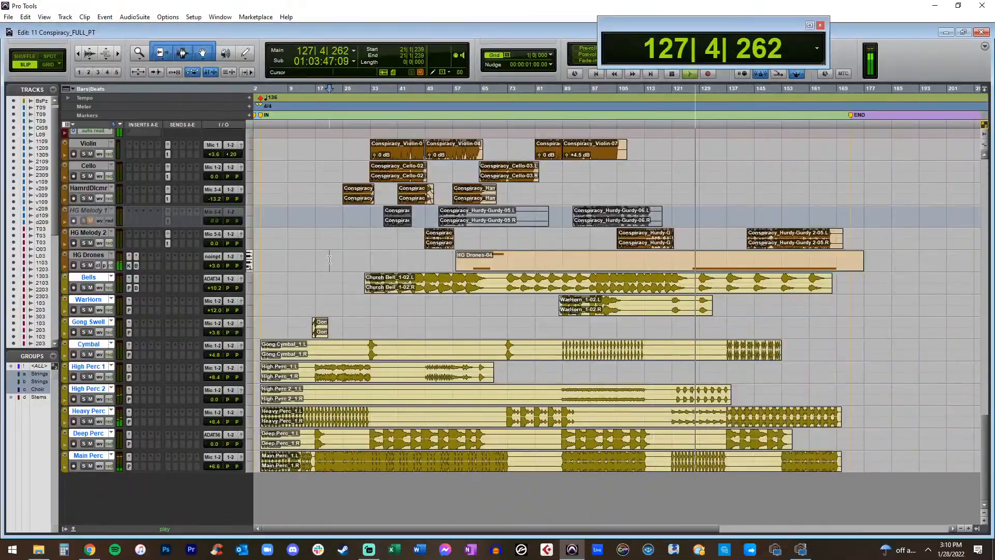
key(space)
key(t)
key(t)
key(space)
key(space)
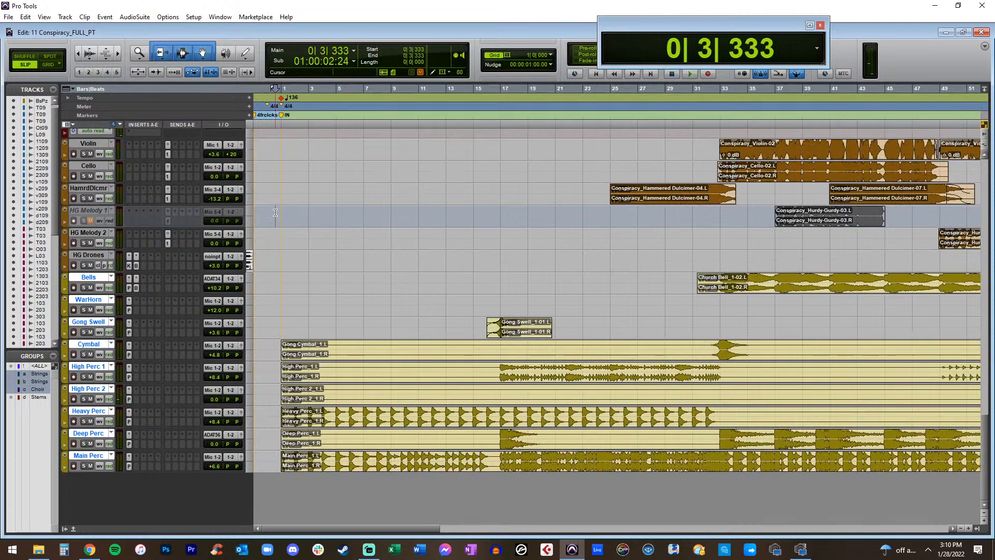
key(space)
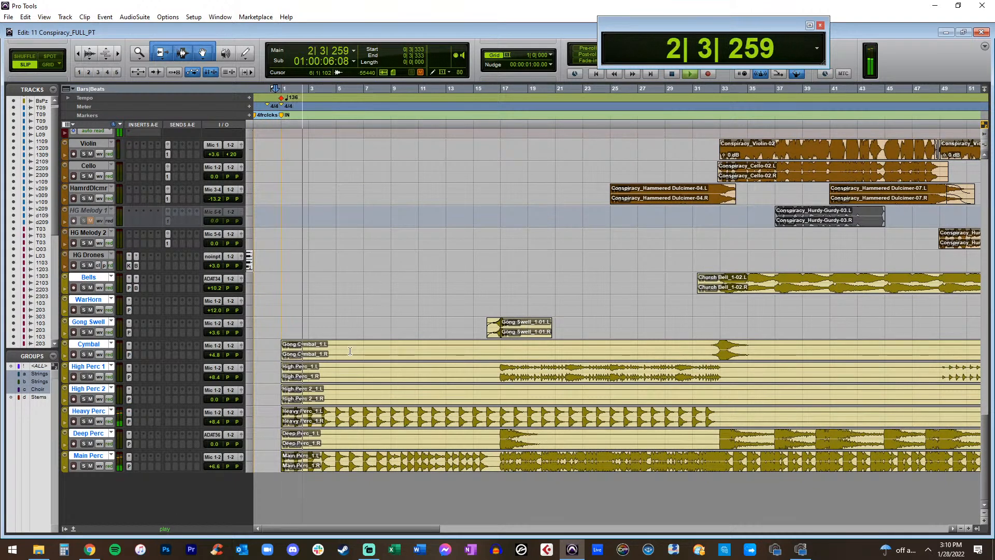
Enlarge the waveform display and delete the silent openings of Cymbal, High Perc 1 and High Perc 2 up to about bar 17
key(t)
key(t)
key(r)
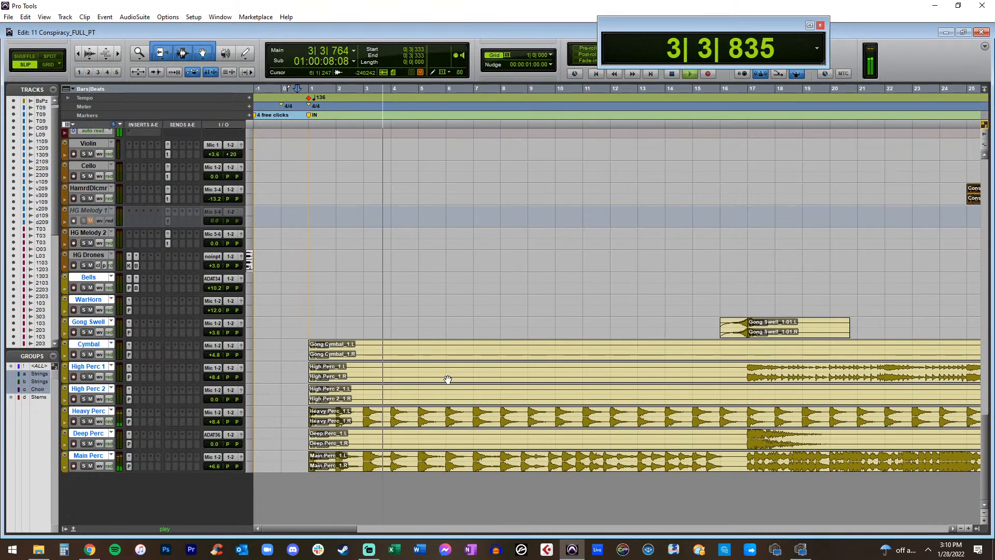
key(ctrl+alt+bracketright)
key(ctrl+alt+bracketright)
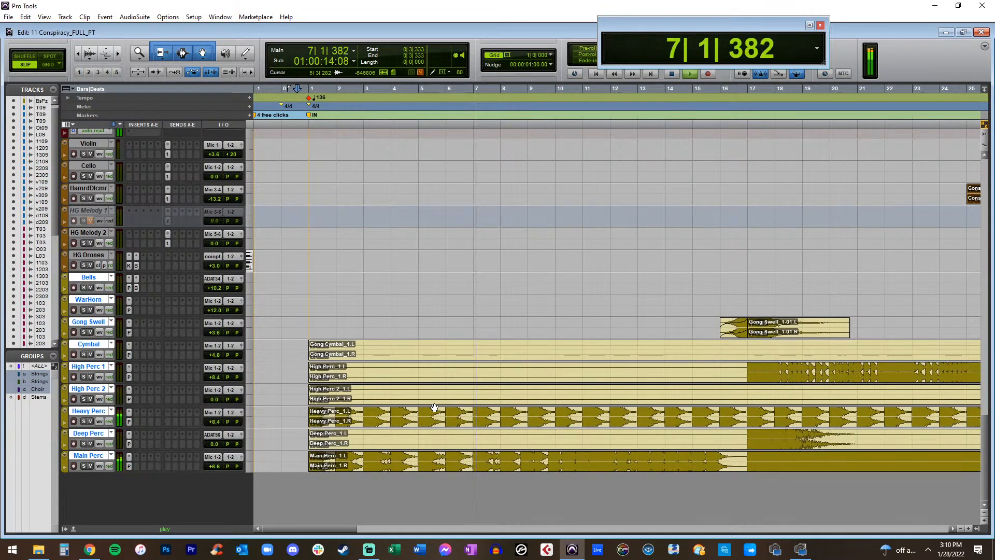
drag(743, 350, 295, 401)
key(Delete)
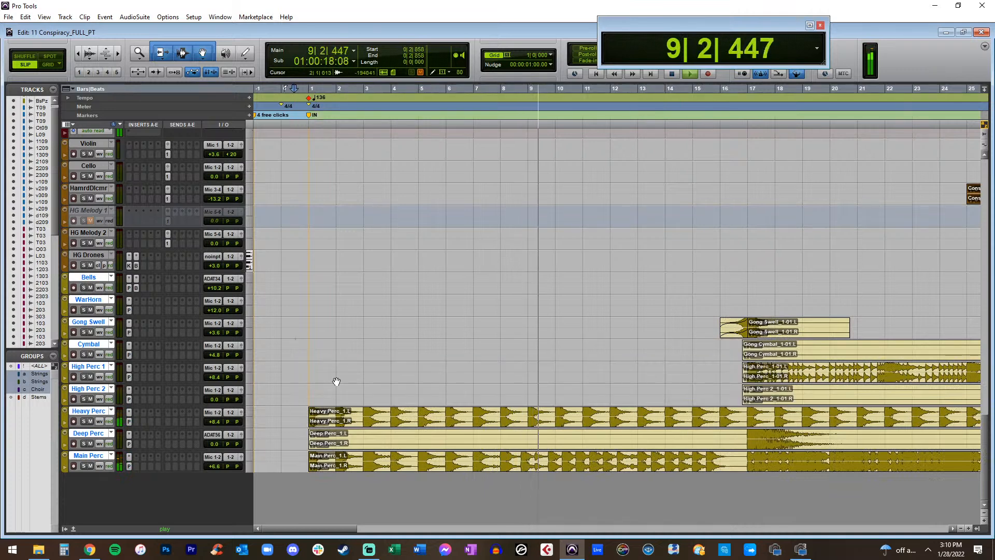
Delete the silent stretch of the Cymbal clip between about bars 20 and 31
scroll(335, 381, right, 5)
scroll(358, 358, right, 8)
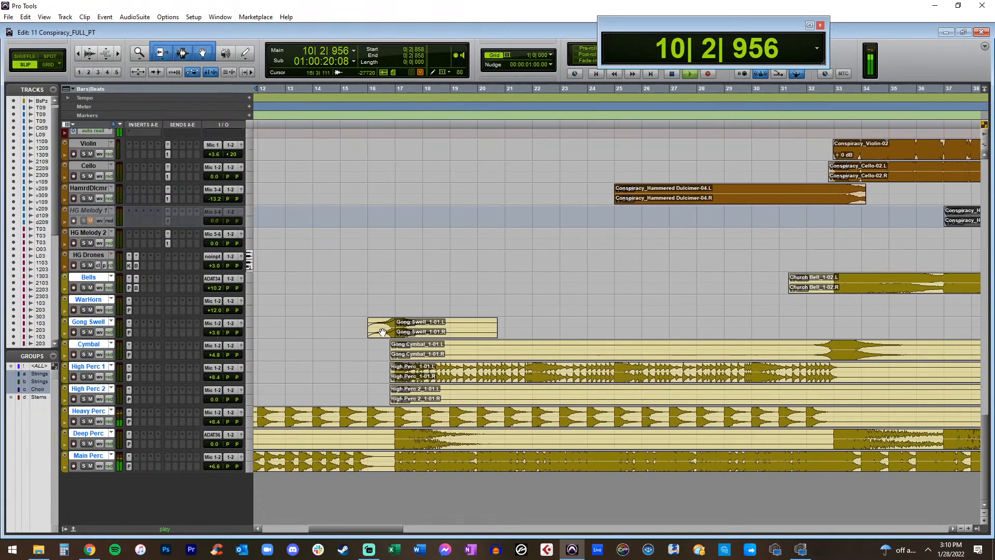
scroll(381, 332, right, 2)
key(ctrl+[)
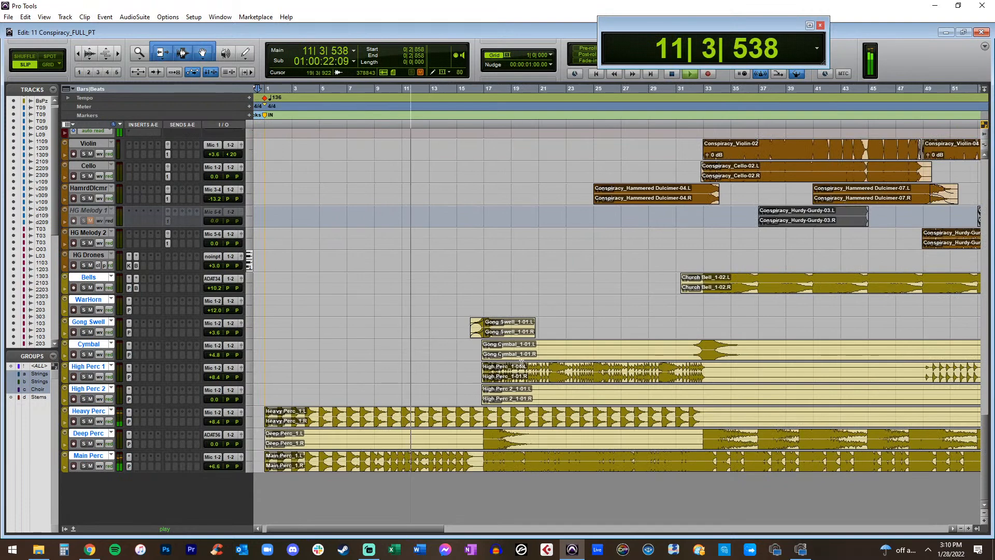
drag(531, 350, 686, 350)
key(Delete)
scroll(645, 351, right, 3)
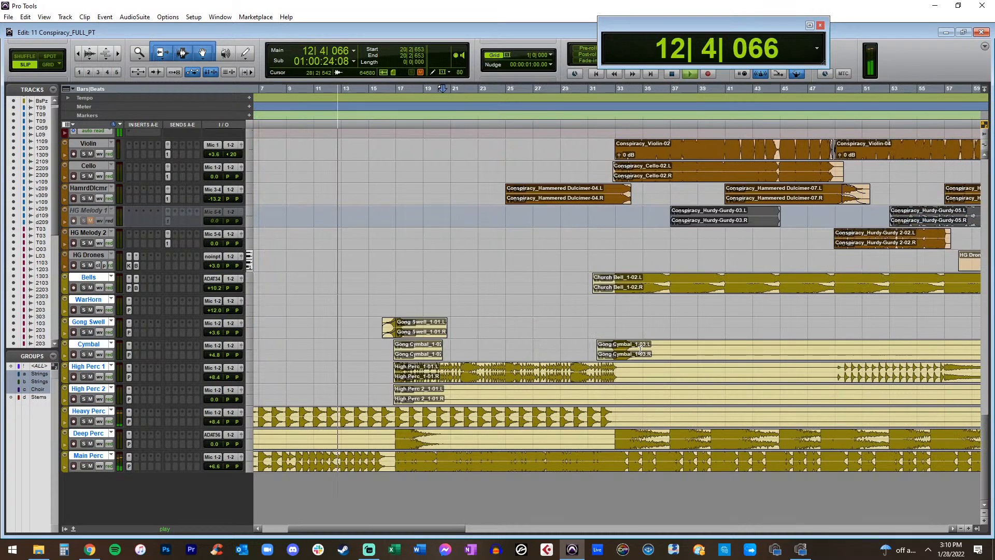
Delete the silent part of High Perc 2 before about bar 87 and of Heavy Perc between about bars 35 and 71
key(r)
key(r)
key(r)
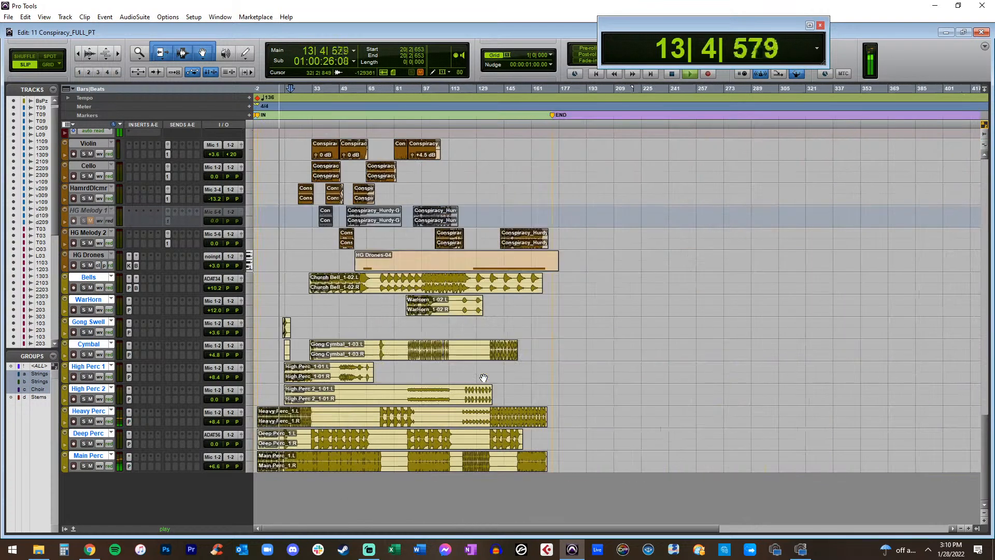
key(t)
drag(554, 391, 283, 393)
key(Delete)
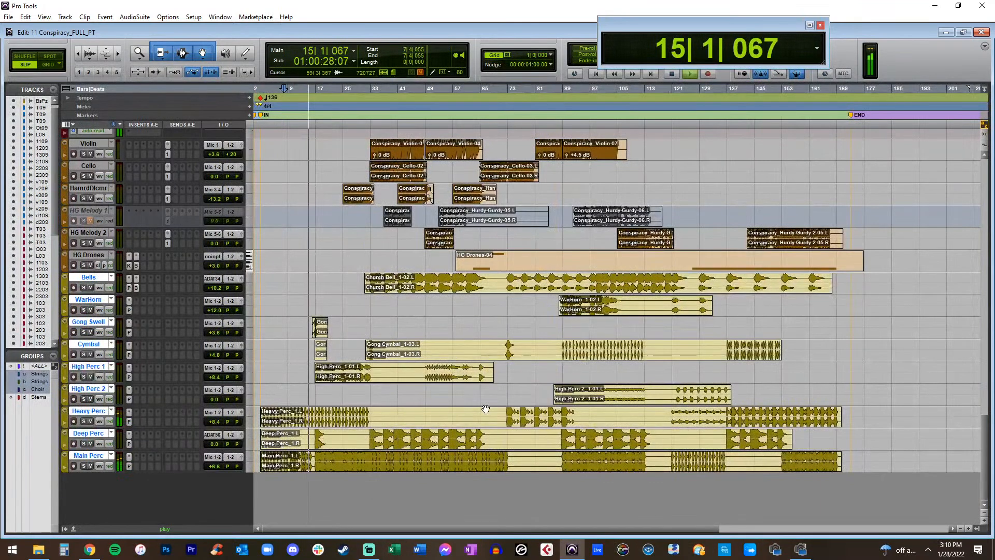
drag(378, 412, 501, 413)
key(Delete)
Delete the silent gaps in Cymbal at about bars 41 to 71, 79 to 87 and 114 to 135
drag(399, 347, 557, 356)
key(Delete)
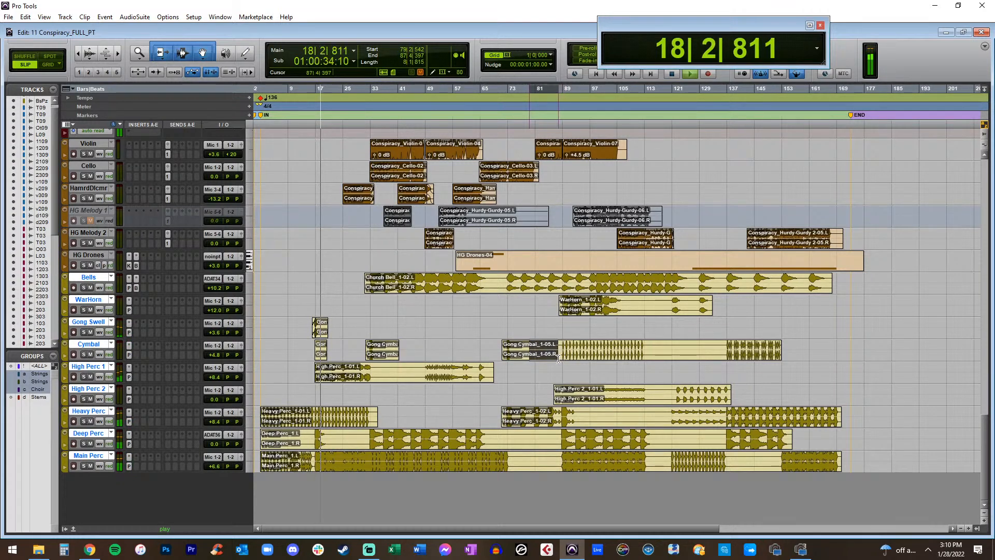
key(Delete)
drag(650, 352, 722, 353)
key(Delete)
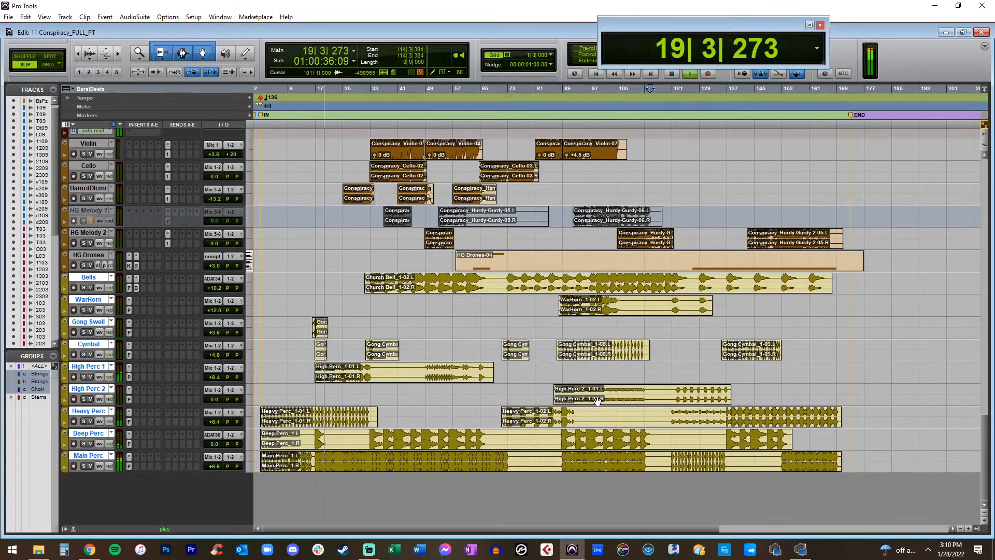
Delete the silent gaps in Heavy Perc at about bars 96 to 120, Deep Perc at 68 to 86 and Main Perc at 75 to 88
drag(583, 414, 667, 415)
key(Delete)
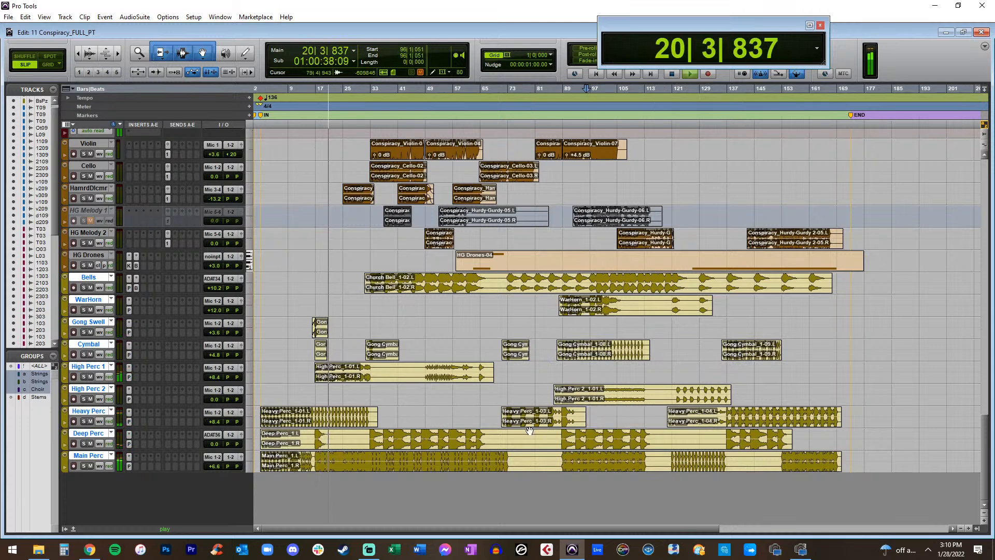
drag(490, 435, 557, 464)
key(Delete)
key(Delete)
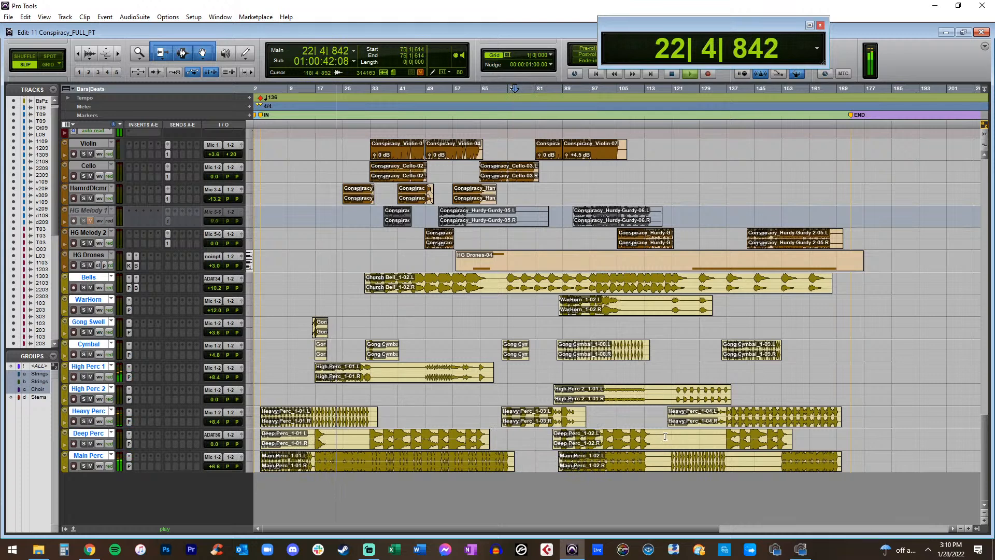
Delete the silent gaps after about bar 113 in Deep Perc and Main Perc, and in High Perc 2 from about bar 114 to 121
drag(688, 441, 771, 461)
key(Delete)
key(Delete)
drag(649, 394, 672, 394)
key(Delete)
scroll(450, 267, up, 6)
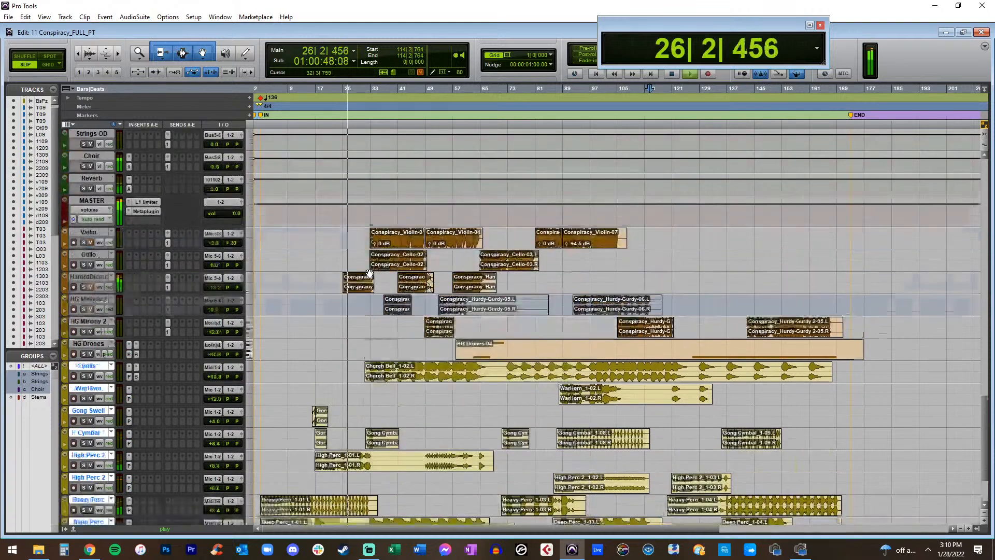
key(t)
key(t)
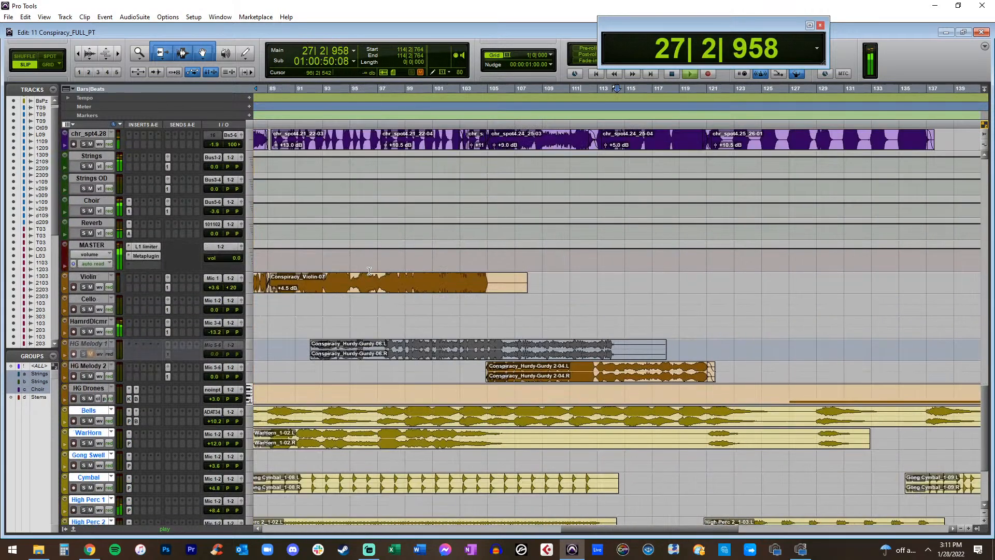
Set the HamrdDlcmr track's volume to -9.9 dB and its Bus 101-102 send level to -17.0 dB
scroll(369, 271, left, 12)
click(585, 331)
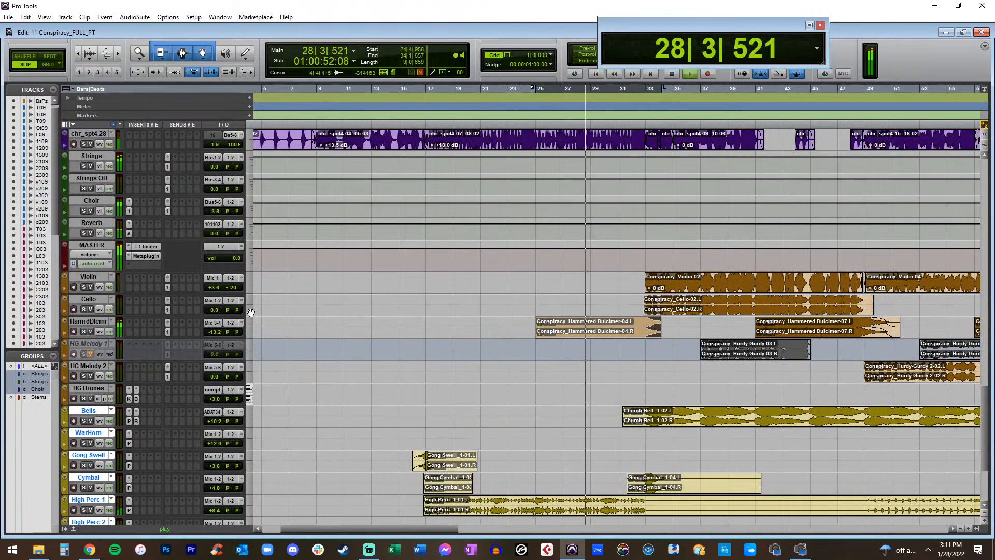
click(215, 332)
drag(217, 329, 216, 331)
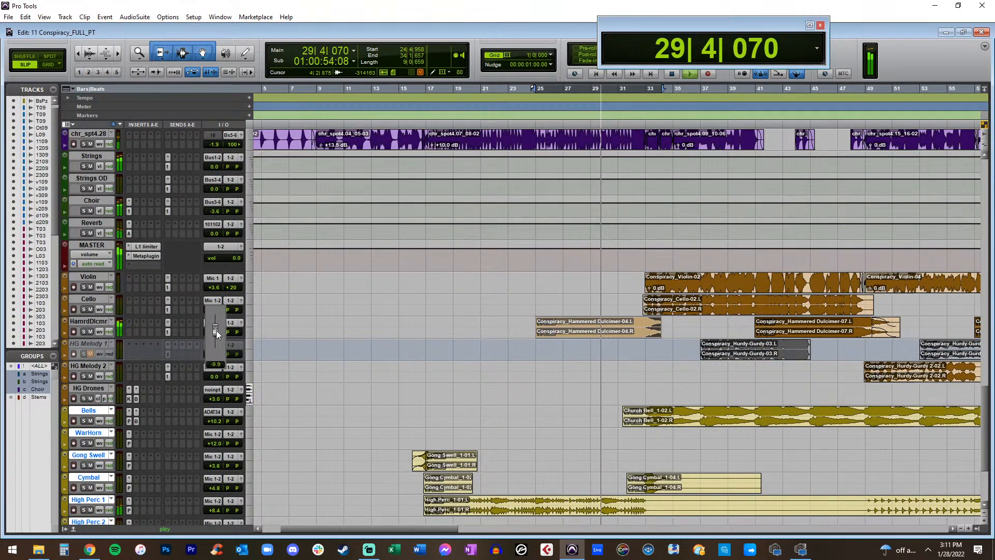
click(168, 324)
mouse_move(381, 347)
mouse_down()
mouse_move(380, 334)
mouse_move(377, 356)
mouse_up()
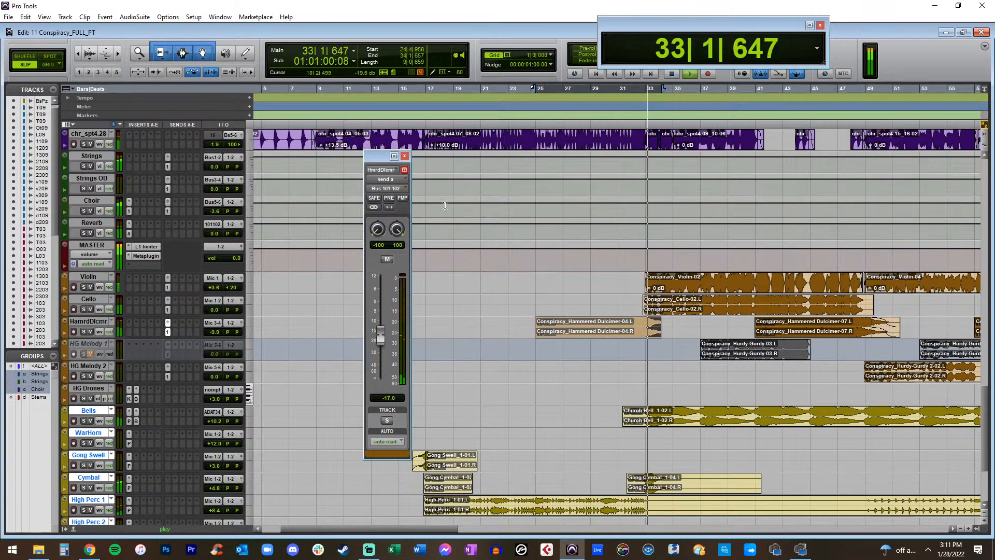
click(404, 156)
Review the melody, bell and percussion clips during playback, checking the Cello and Violin parts around bars 47 to 52
scroll(477, 226, down, 3)
scroll(477, 226, down, 1)
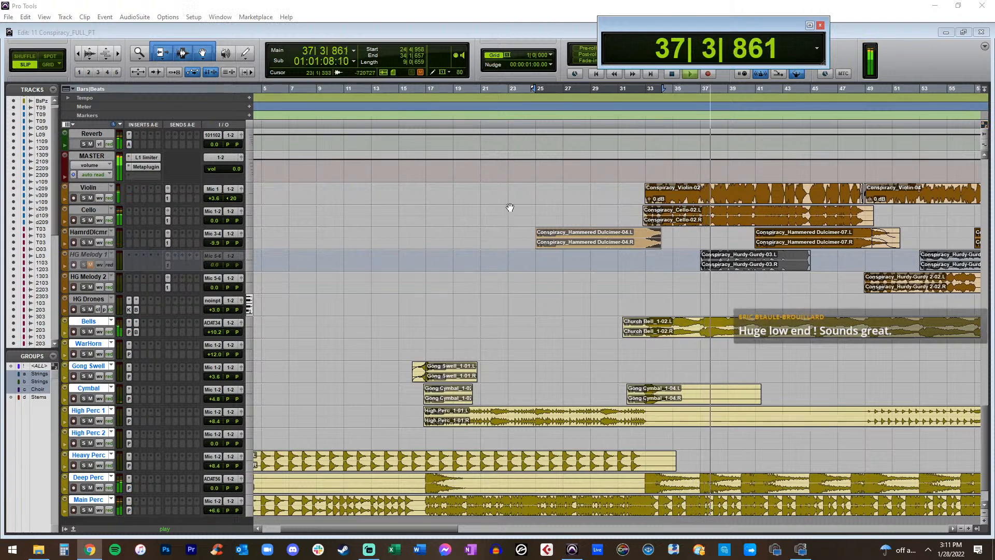
scroll(509, 206, right, 2)
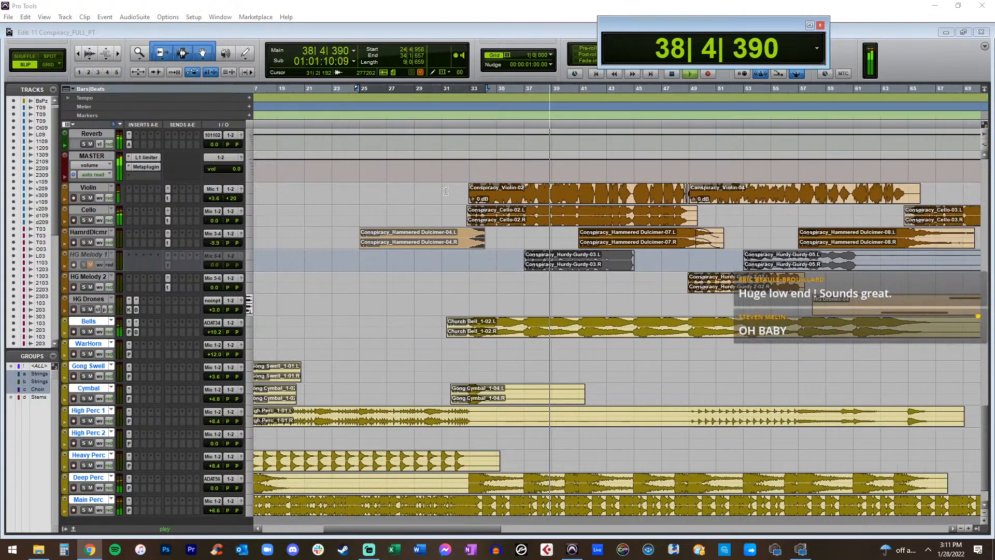
scroll(446, 191, right, 1)
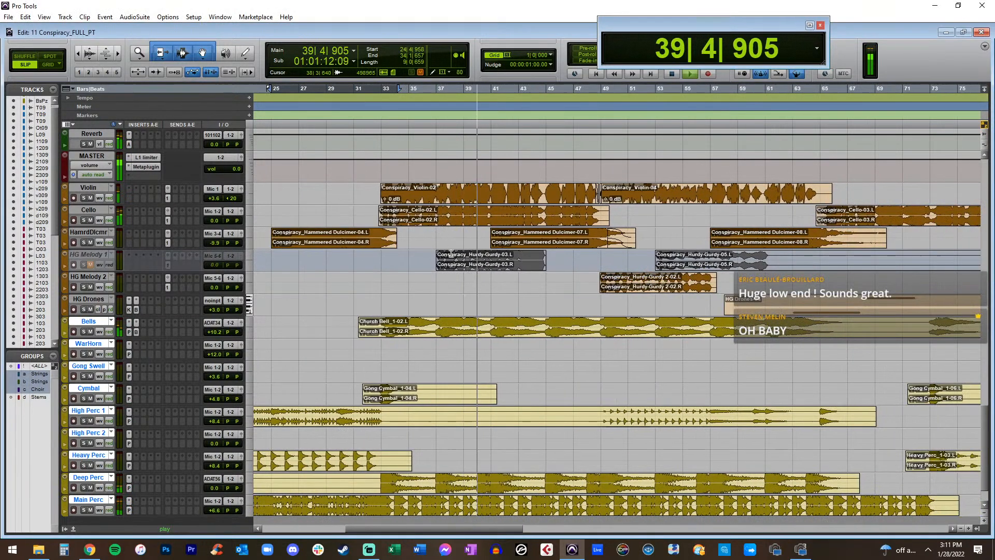
scroll(477, 267, down, 1)
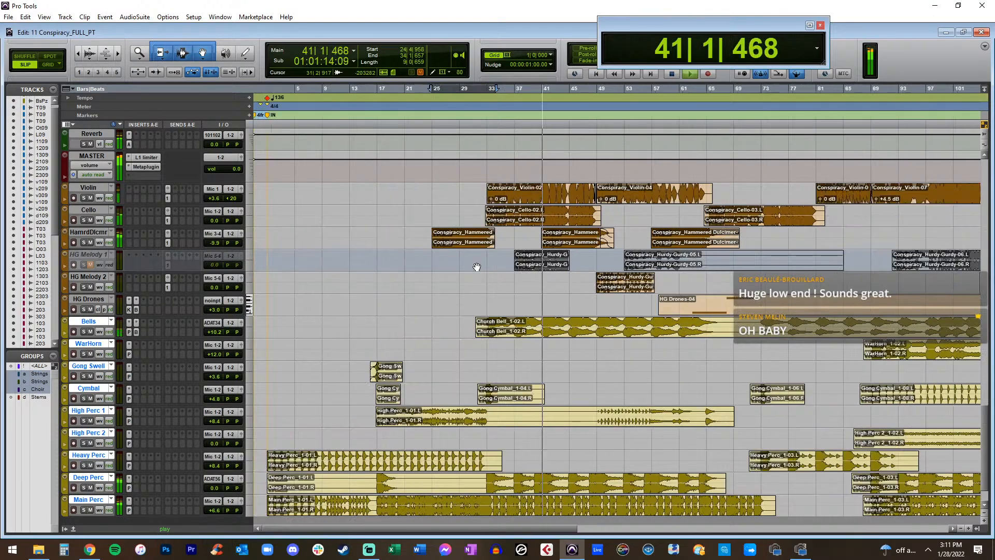
scroll(477, 267, down, 20)
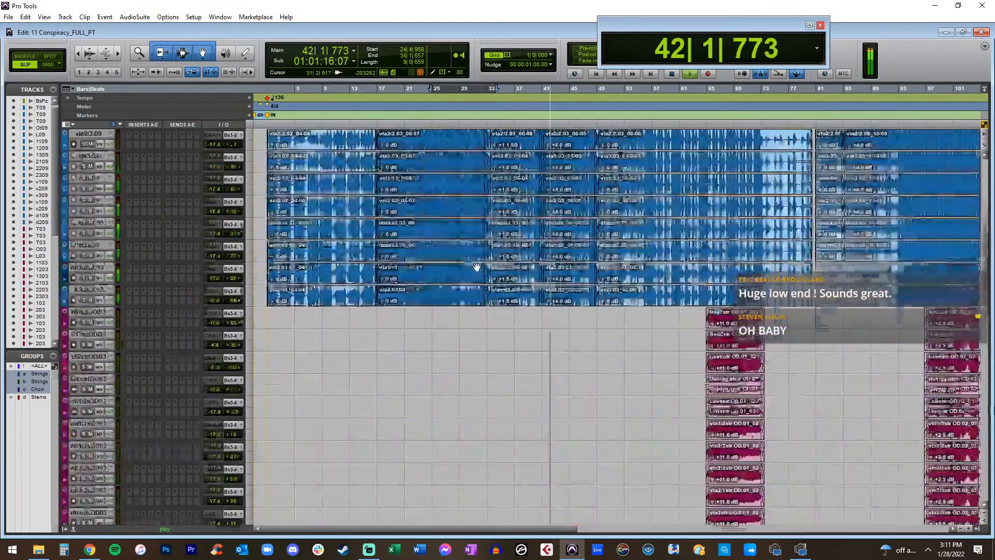
scroll(477, 267, up, 20)
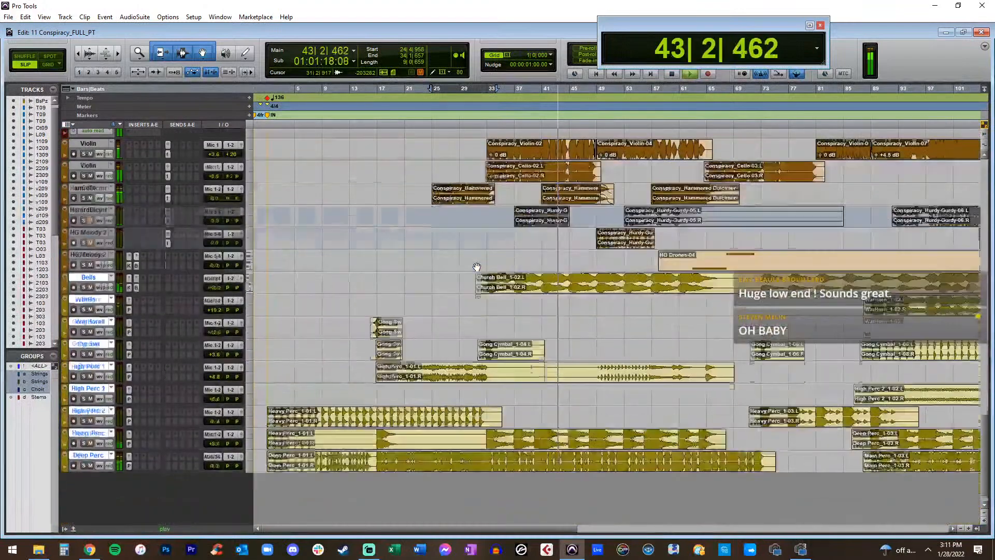
scroll(485, 253, up, 1)
scroll(485, 253, right, 10)
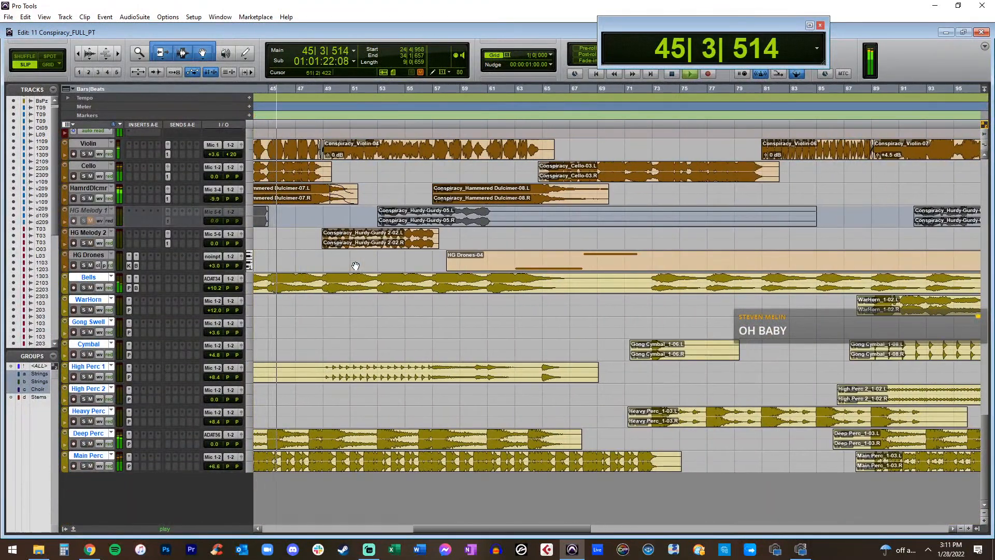
scroll(355, 266, left, 2)
scroll(347, 223, up, 2)
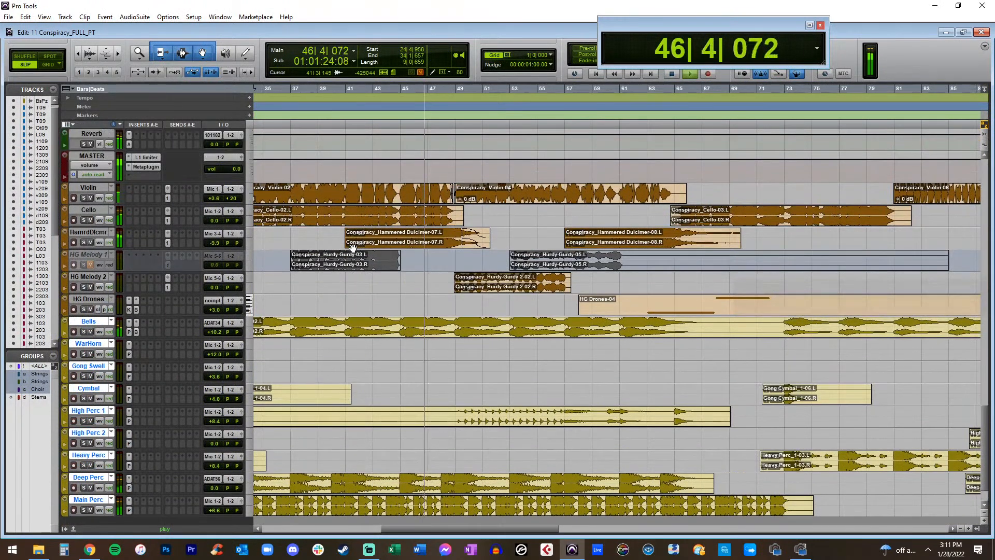
scroll(347, 222, up, 1)
scroll(347, 222, up, 2)
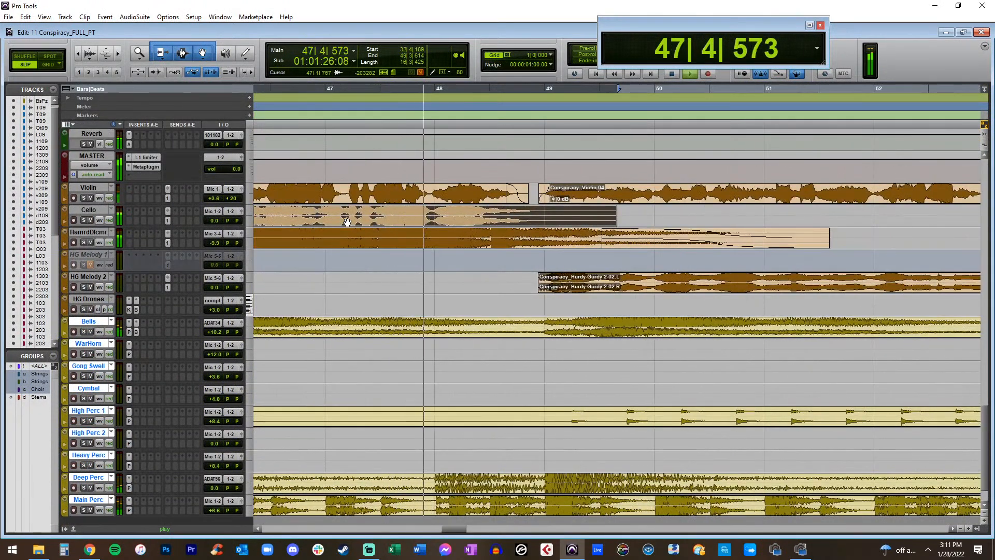
scroll(436, 226, down, 2)
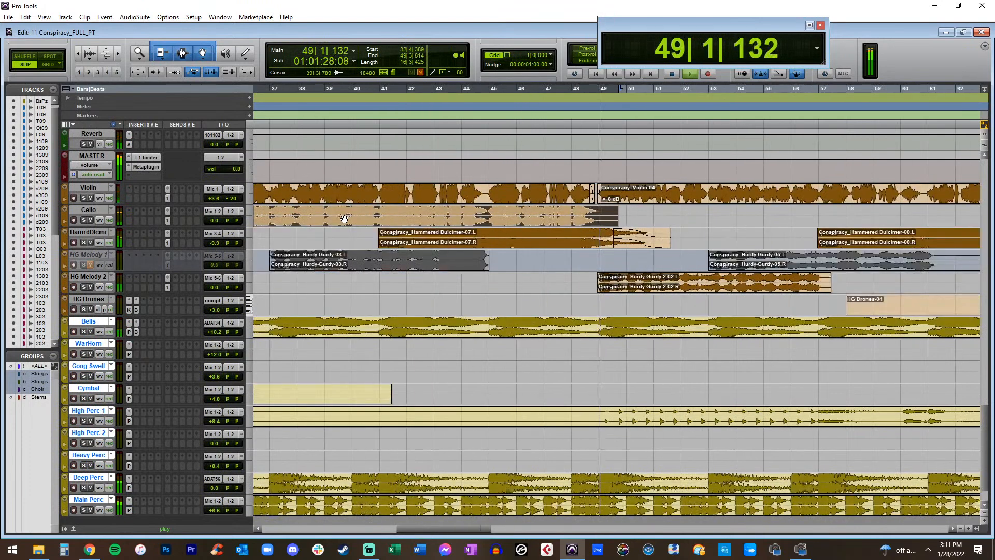
scroll(431, 220, down, 3)
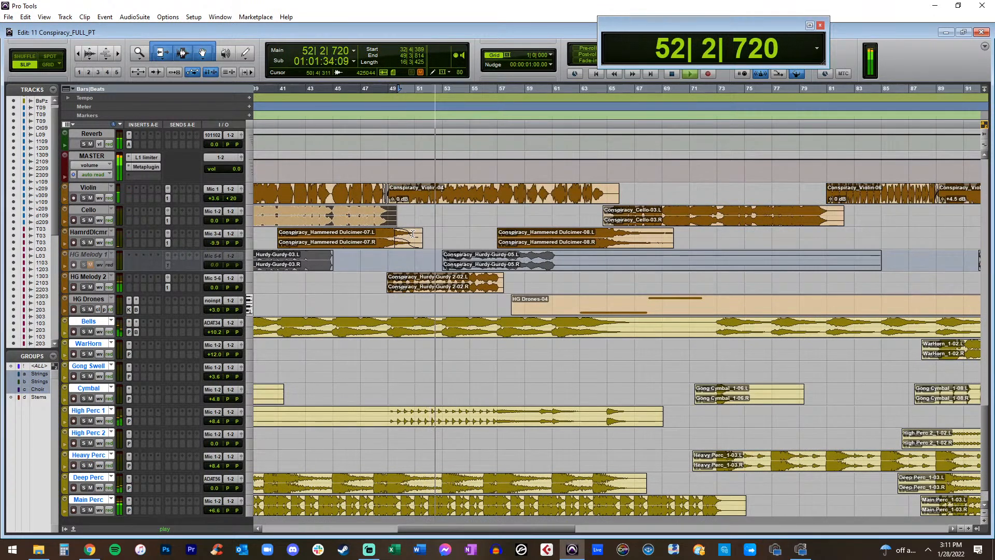
Set the track volumes to +5.4 dB for Main Perc, -1.2 dB for Deep Perc and +7.9 dB for Heavy Perc
scroll(413, 234, down, 2)
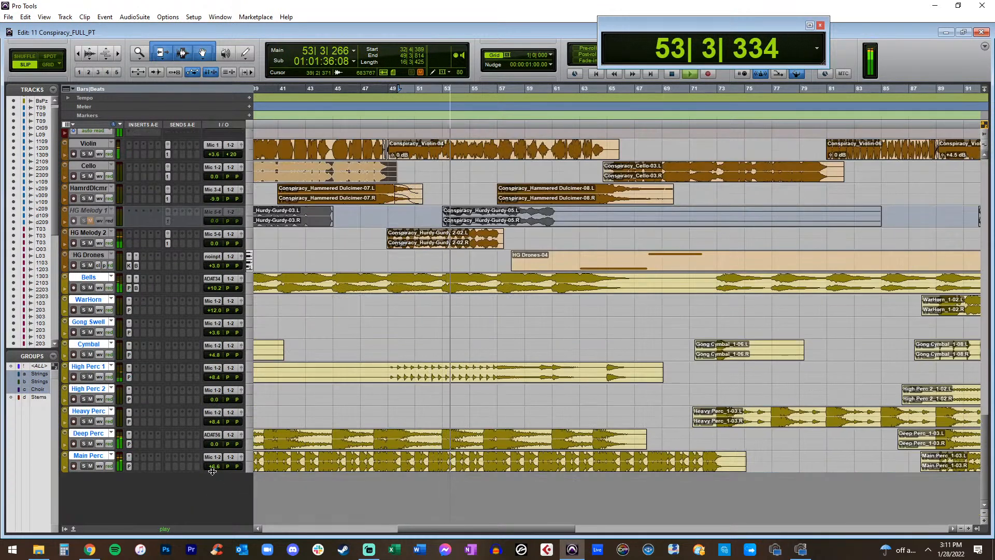
drag(217, 470, 216, 473)
drag(216, 424, 212, 453)
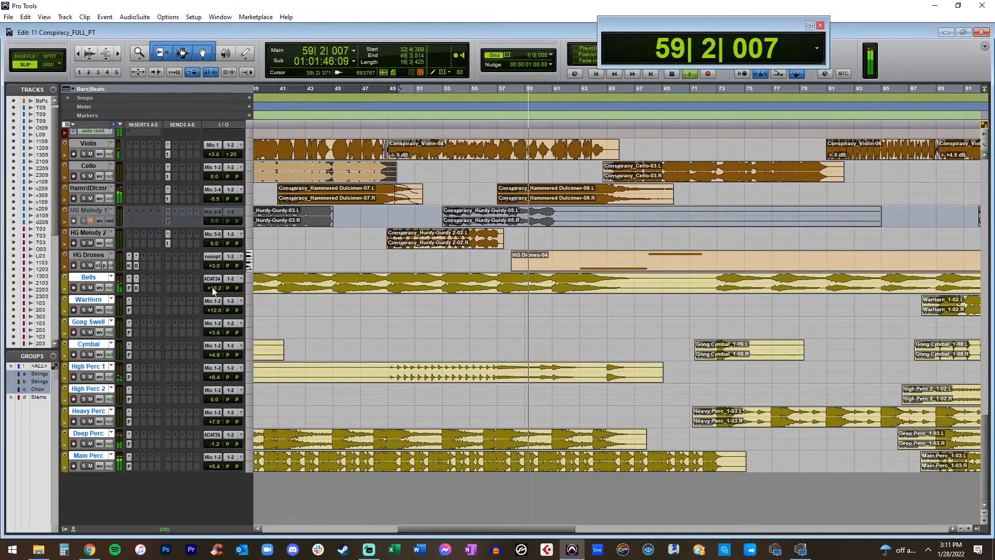
Raise the clip gain of the choir clips between about bars 57 and 65 to +13.5 dB
key(ctrl+bracketright)
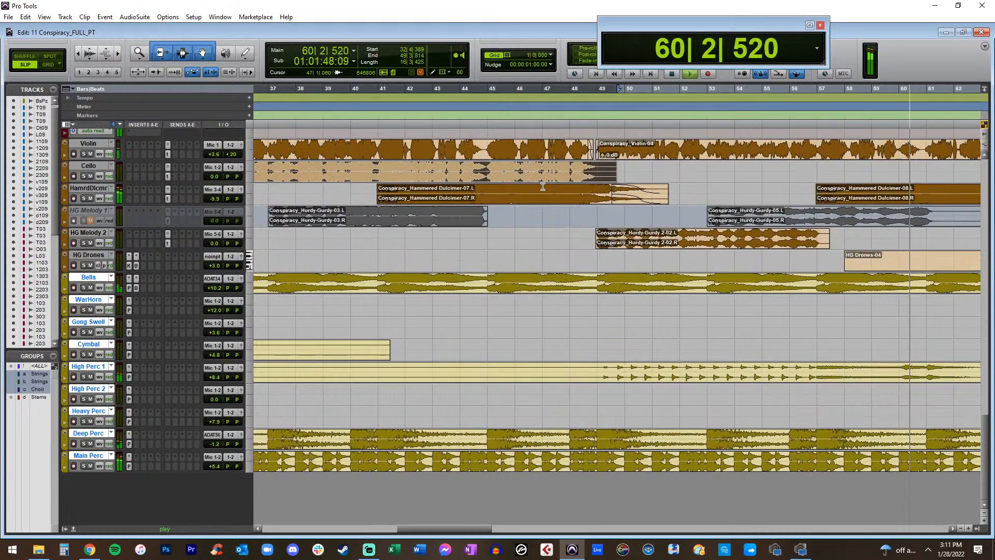
scroll(543, 187, right, 5)
scroll(513, 210, up, 10)
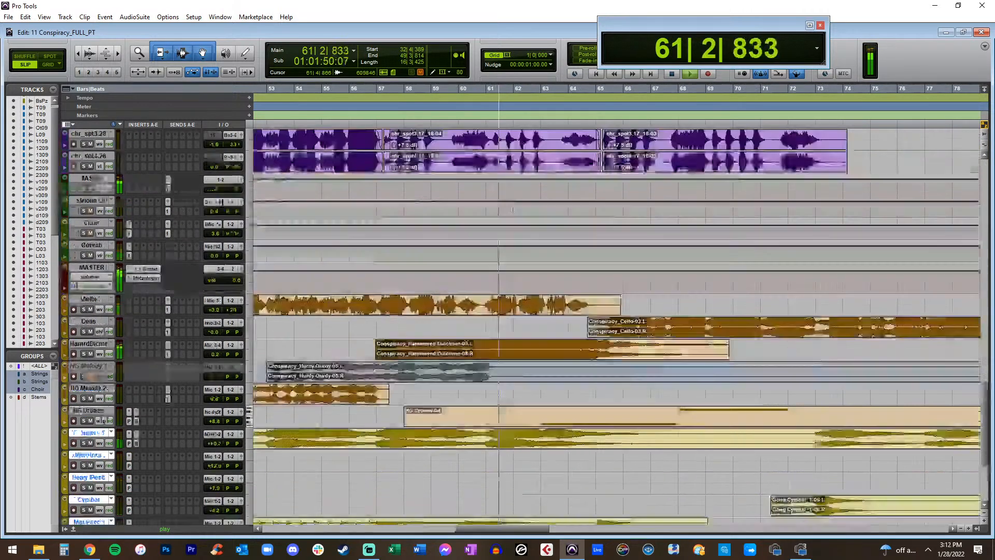
click(468, 258)
key(ctrl+shift+Up)
key(ctrl+shift+Up)
key(ctrl+shift+Up)
key(ctrl+shift+Up)
key(ctrl+shift+Up)
key(ctrl+shift+Up)
key(ctrl+shift+Up)
key(ctrl+shift+Up)
key(ctrl+shift+Up)
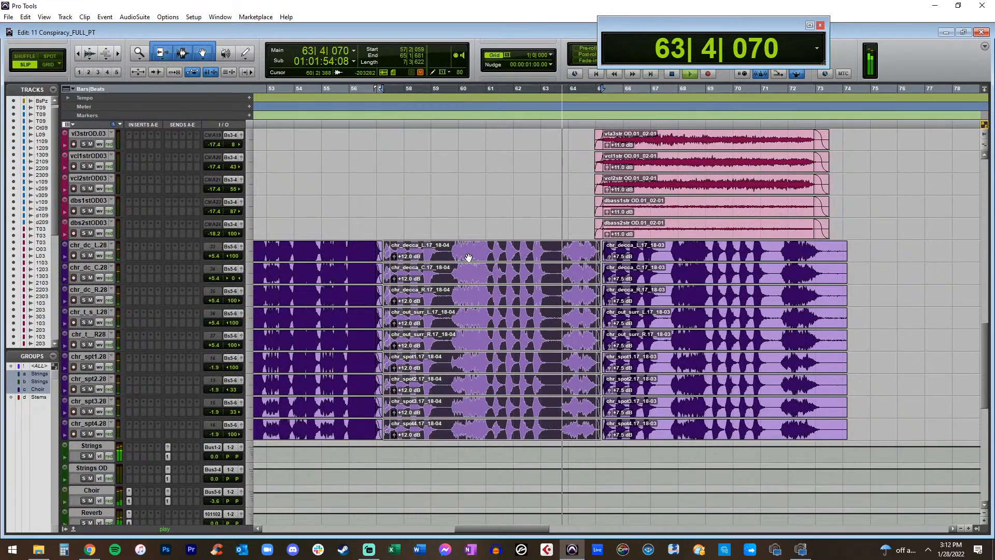
key(ctrl+shift+Up)
key(ctrl+shift+Up)
key(ctrl+shift+Up)
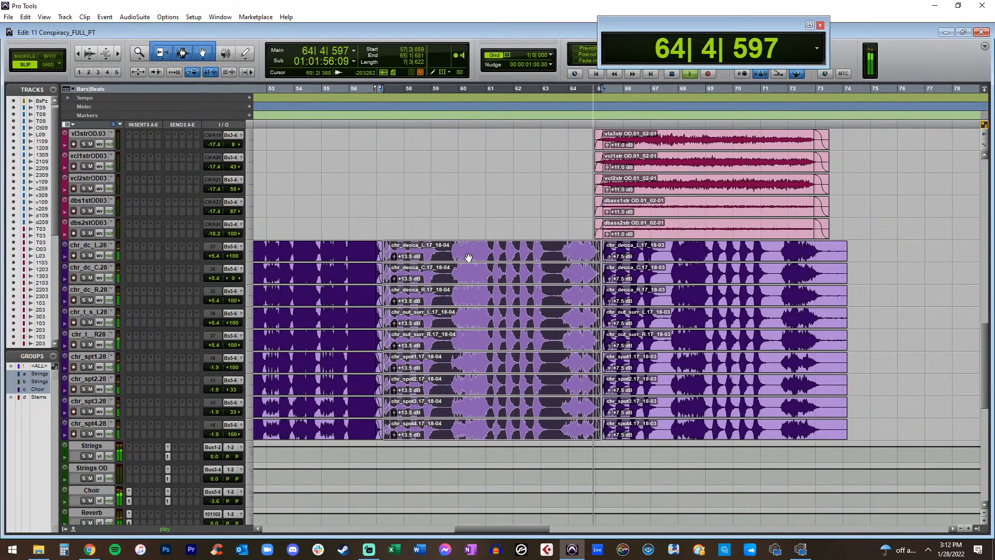
Raise the clip gain of the choir clips between about bars 65 and 74 to +11.0 dB
click(554, 256)
key(ctrl+shift+Up)
key(ctrl+shift+Up)
key(ctrl+shift+Up)
key(ctrl+shift+Up)
scroll(564, 258, right, 3)
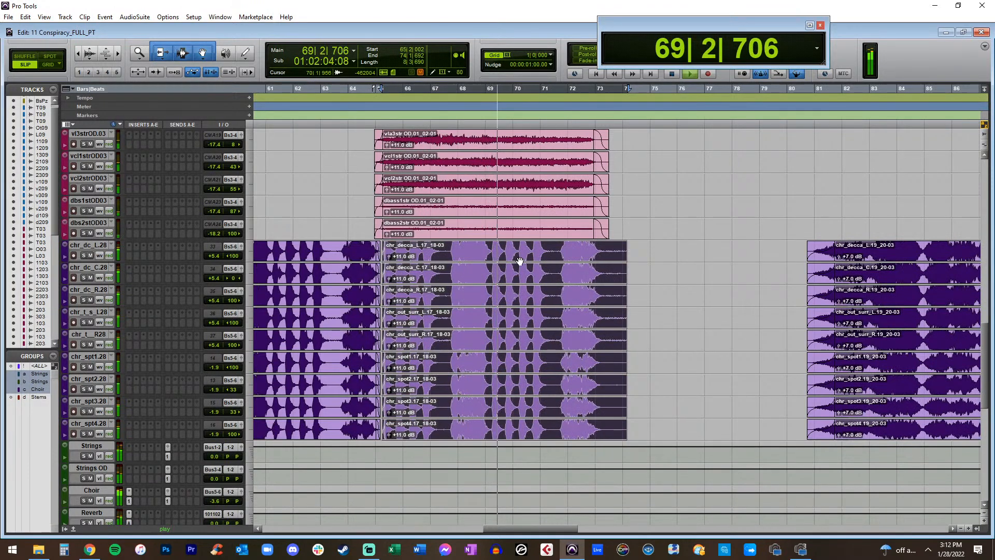
Split the Cello clip at about bar 73 and crossfade the two parts across the cut
scroll(518, 261, down, 7)
scroll(518, 261, right, 3)
scroll(434, 311, down, 1)
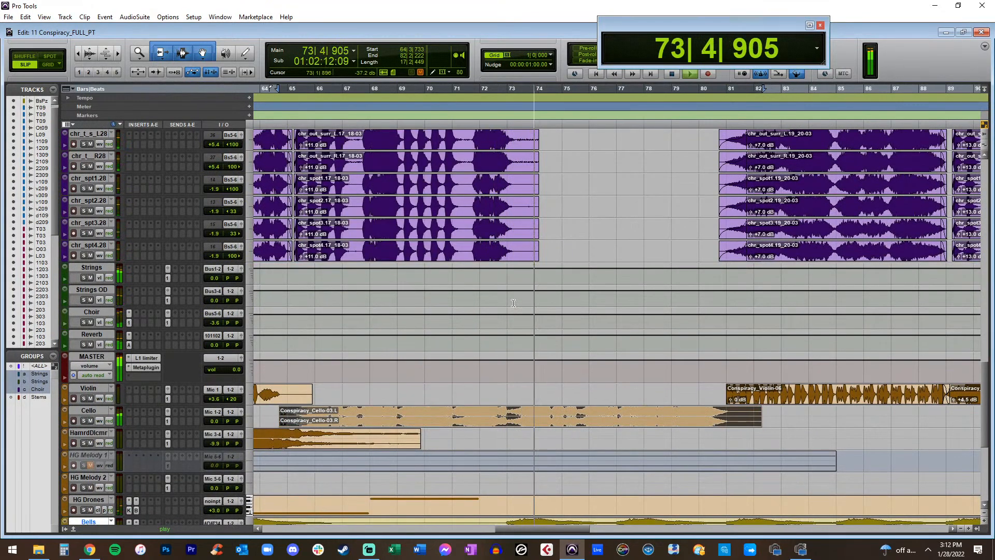
click(510, 413)
key(ctrl+e)
click(541, 421)
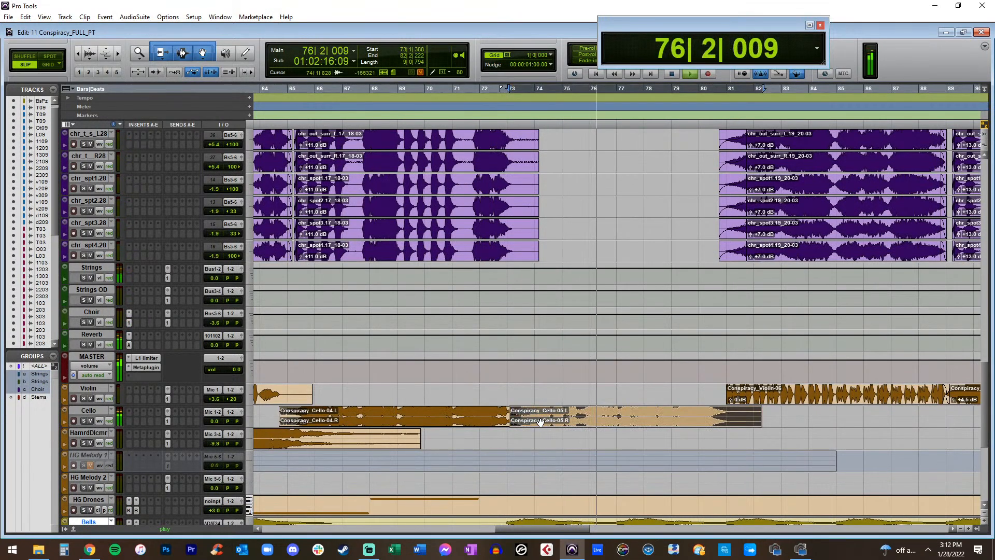
drag(500, 413, 527, 414)
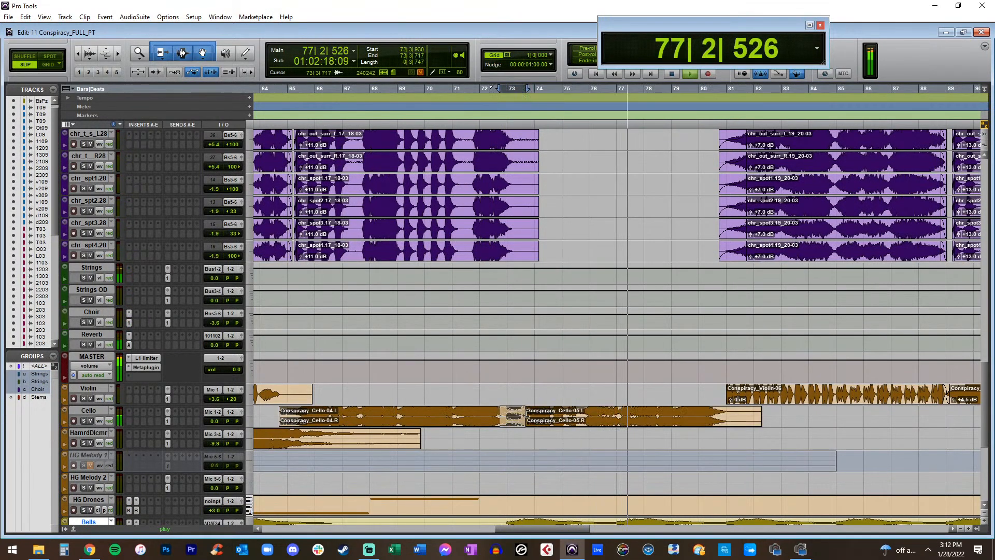
Stop playback and place a copy of the Cymbal clip from about bar 71 near the end of bar 79 on the same track
scroll(583, 340, down, 3)
scroll(583, 341, right, 4)
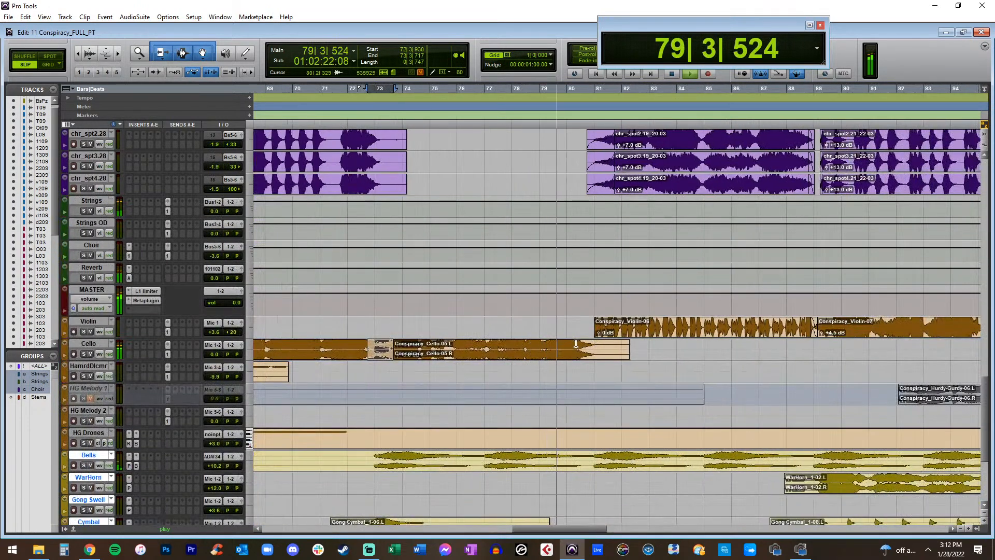
scroll(578, 340, right, 3)
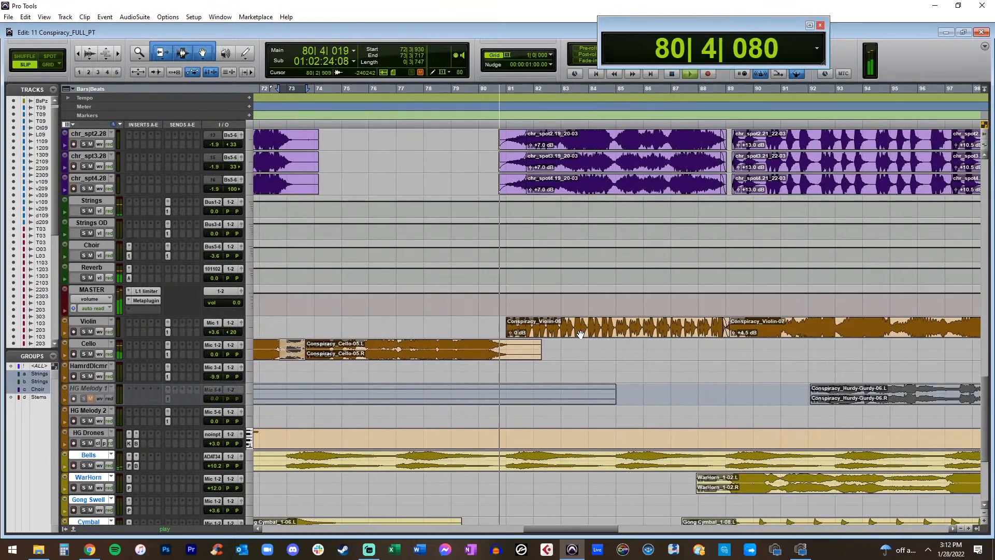
scroll(531, 317, down, 8)
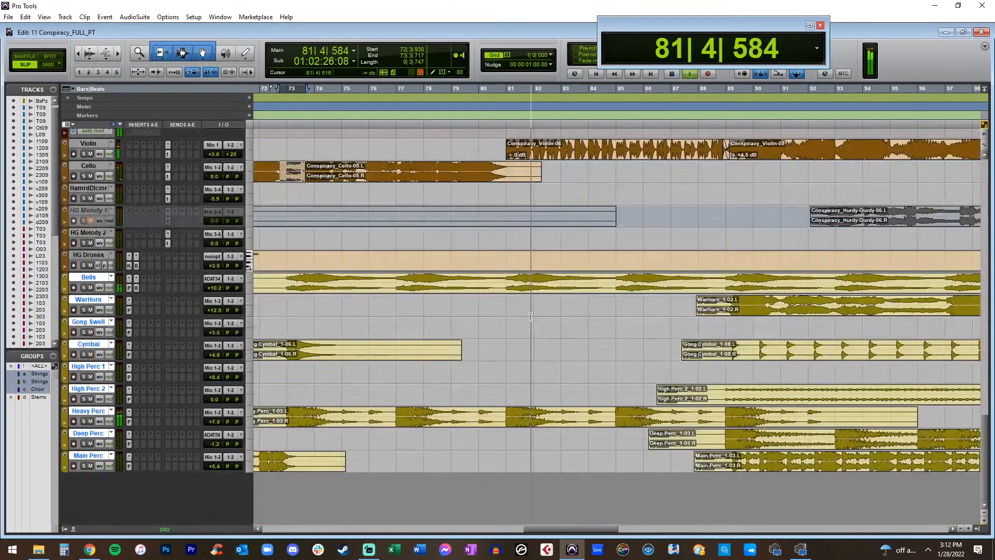
scroll(544, 305, left, 3)
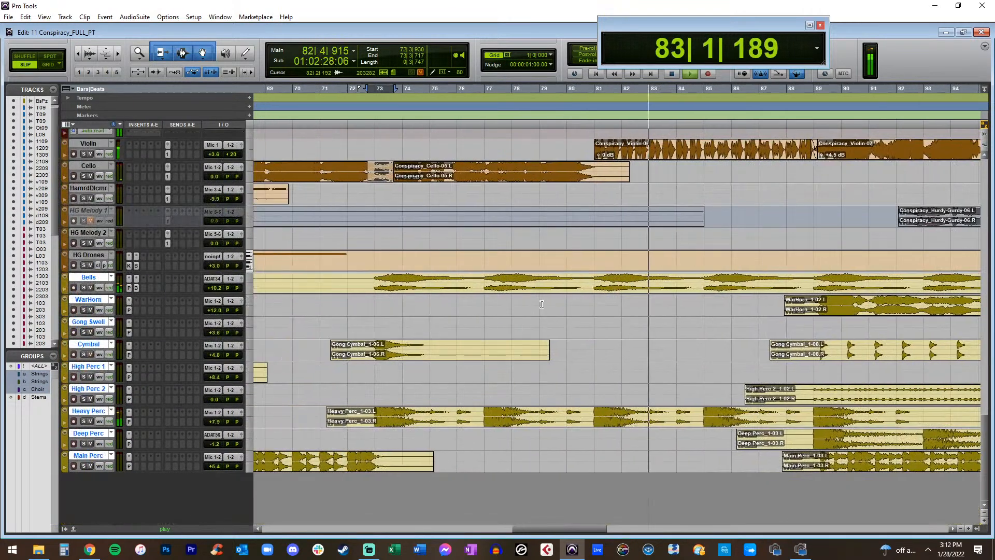
key(space)
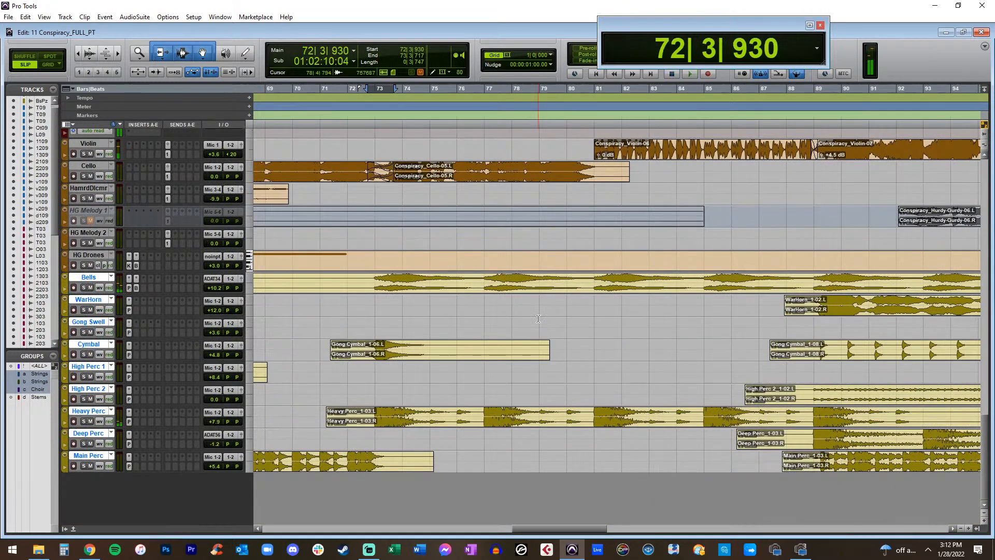
click(379, 359)
drag(623, 355, 612, 355)
key(ctrl+])
key(ctrl+])
key(ctrl+])
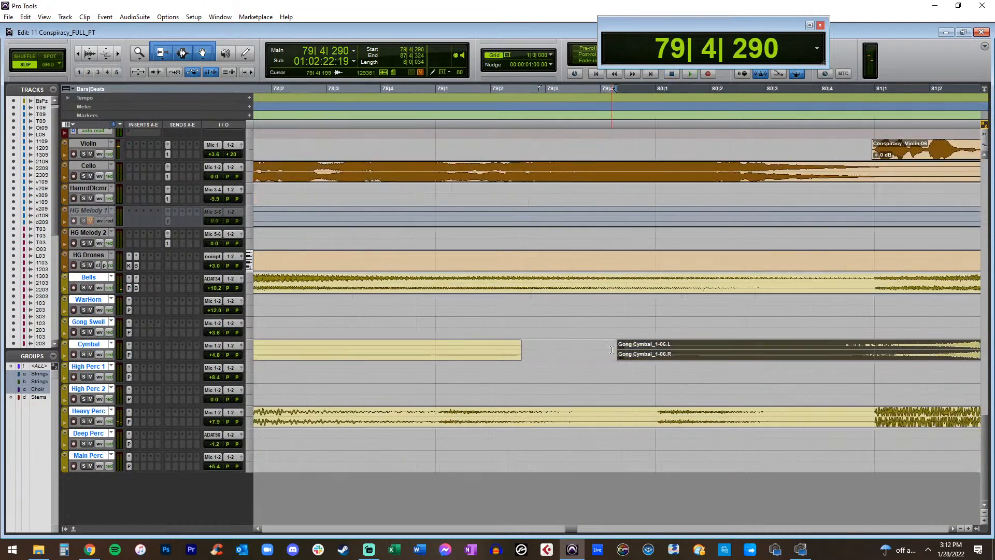
Shift the copied Cymbal clip to start at about 79|2 so its swell peaks at bar 81, checking it with playback
key(ctrl+[)
key(ctrl+[)
drag(667, 354, 658, 354)
click(588, 350)
key(space)
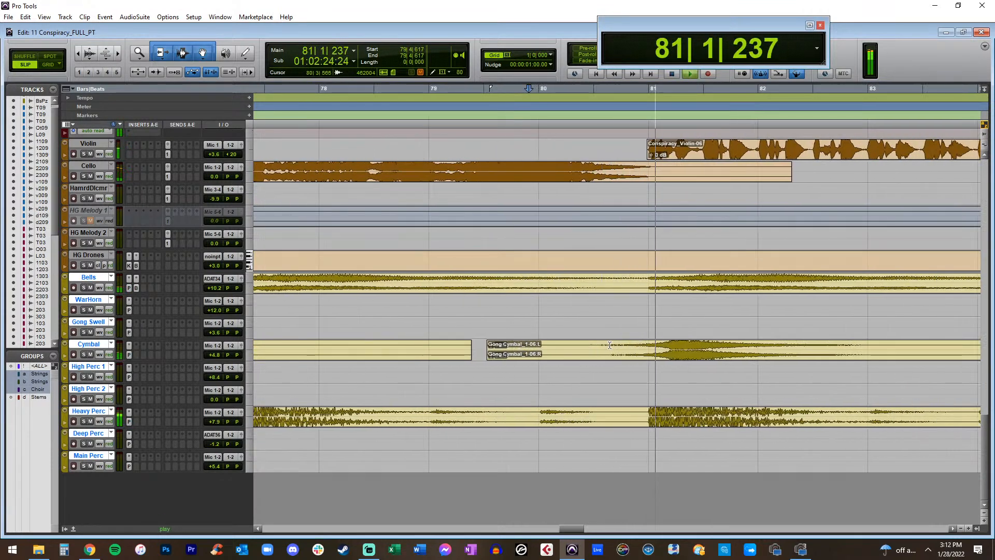
drag(616, 360, 593, 358)
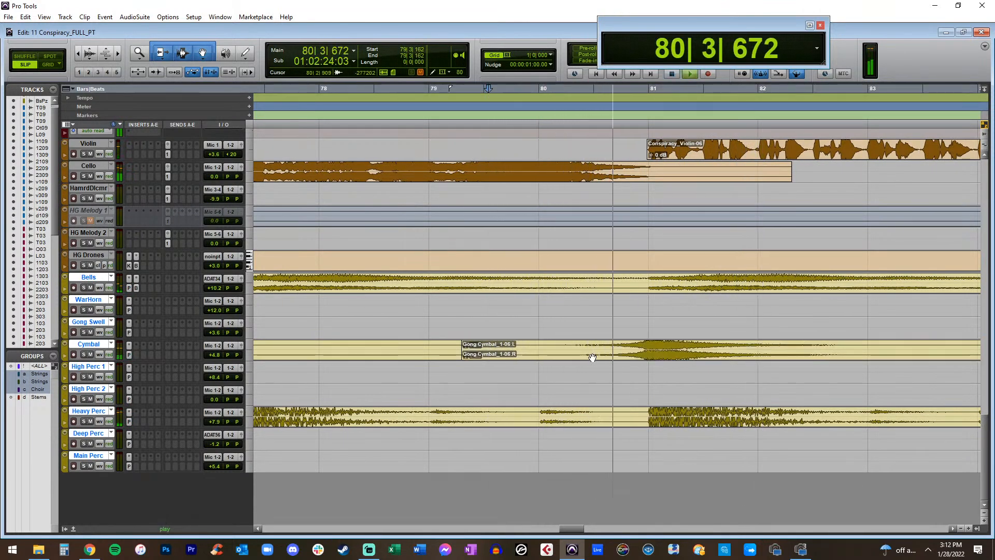
drag(593, 356, 597, 351)
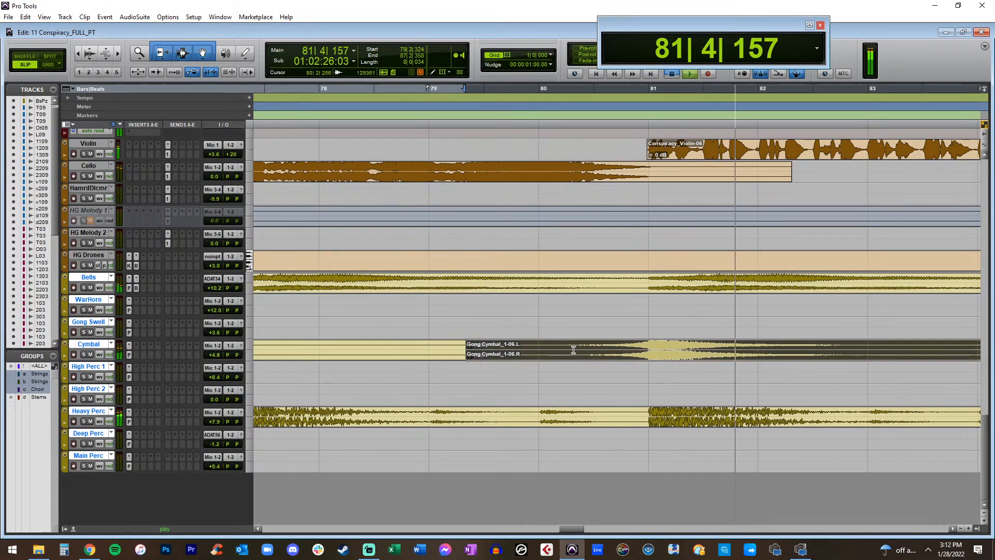
click(572, 348)
key(space)
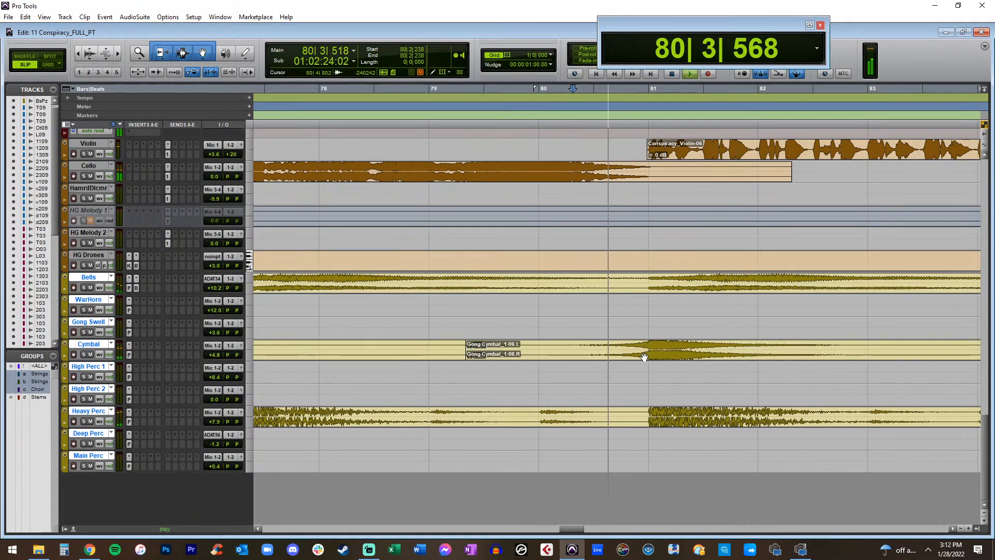
scroll(598, 355, down, 3)
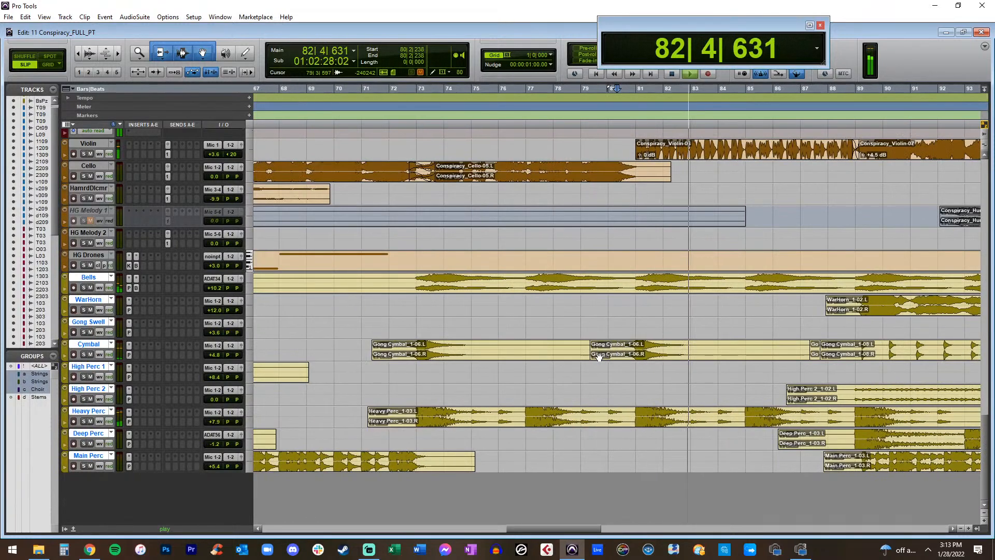
Lower the Cymbal track's volume to +3.0 dB during playback
scroll(652, 323, right, 3)
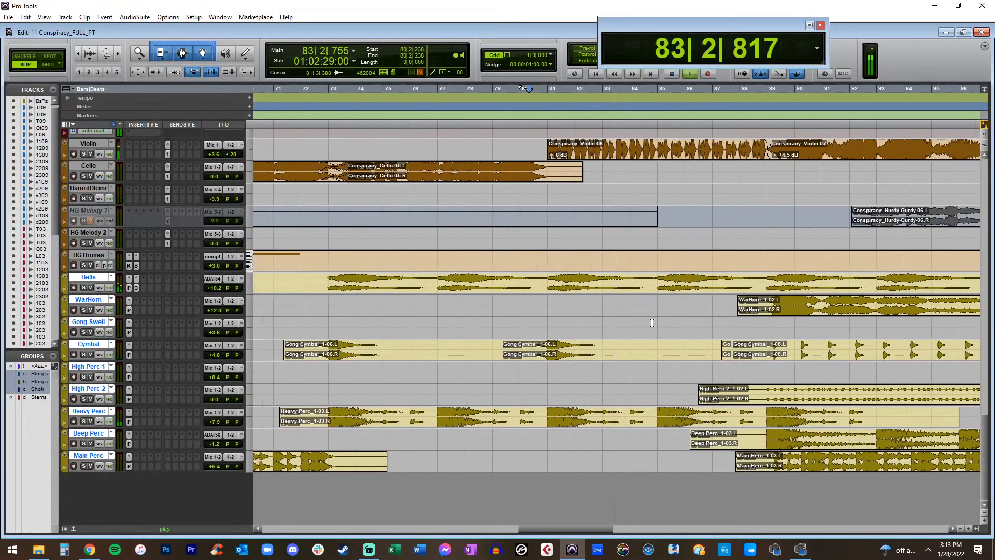
click(217, 353)
drag(216, 356, 218, 351)
Lower the clip gain of the choir clips between about bars 80 and 89 to +10.5 dB
scroll(642, 181, up, 5)
scroll(642, 181, up, 4)
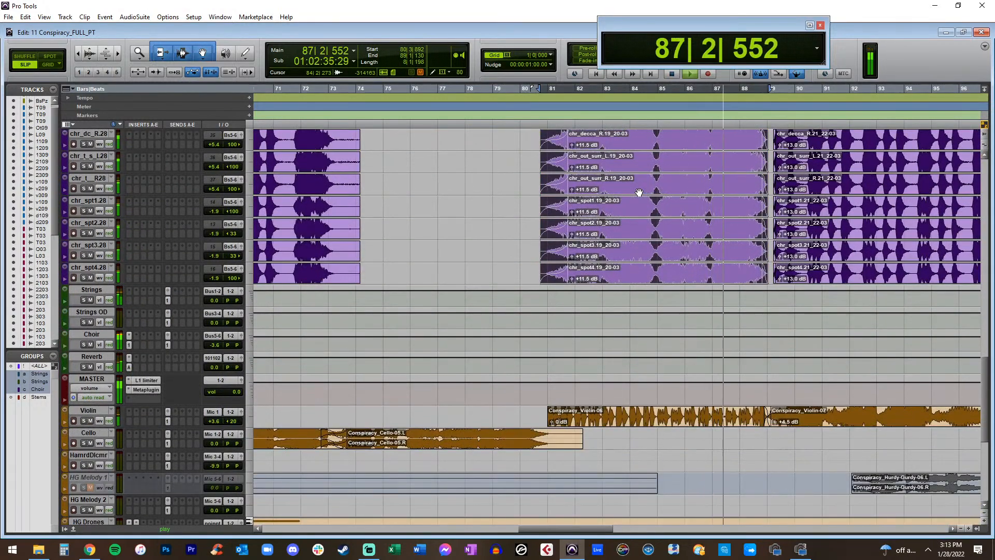
scroll(641, 190, right, 3)
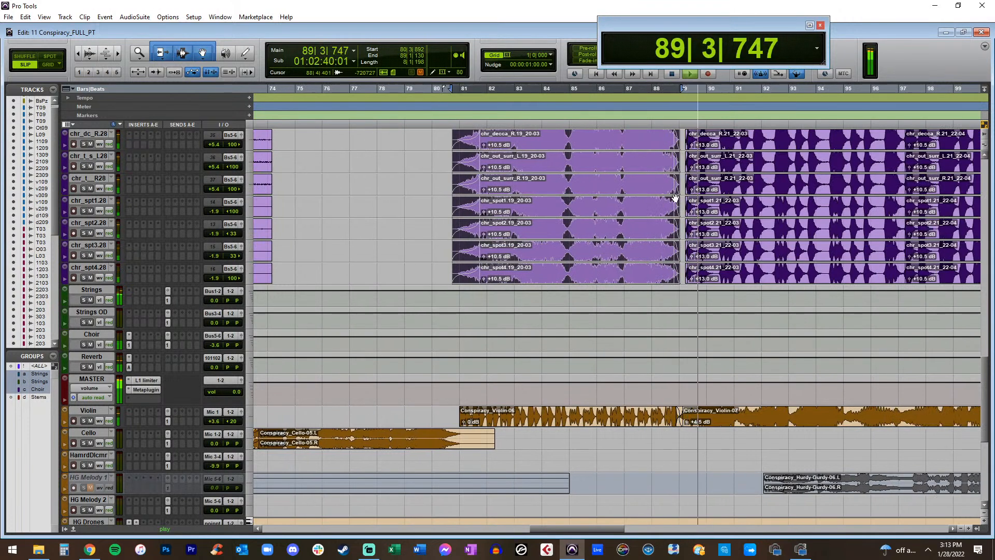
scroll(675, 199, right, 5)
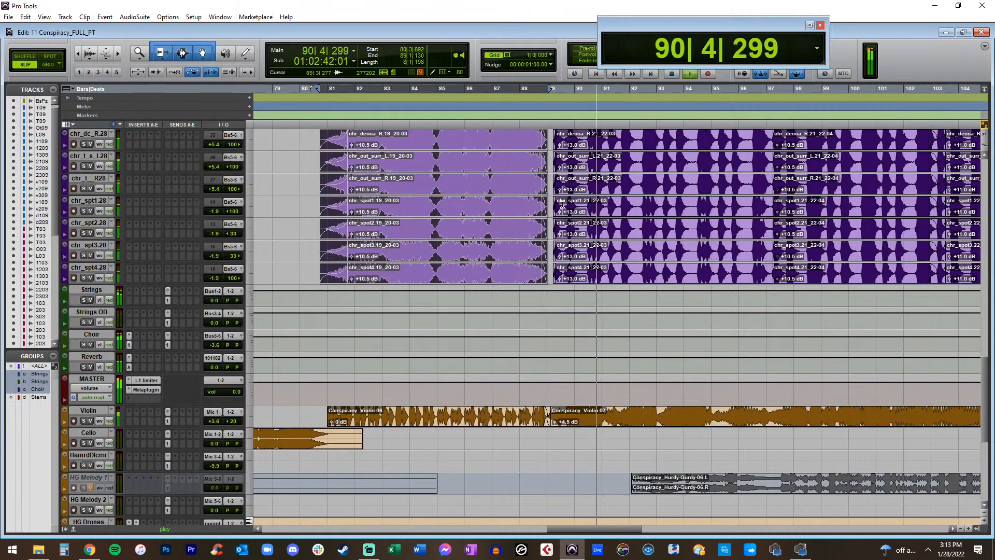
Lower the clip gain of the Violin clip starting at about bar 89 to +3.0 dB
scroll(563, 205, right, 5)
scroll(495, 271, down, 5)
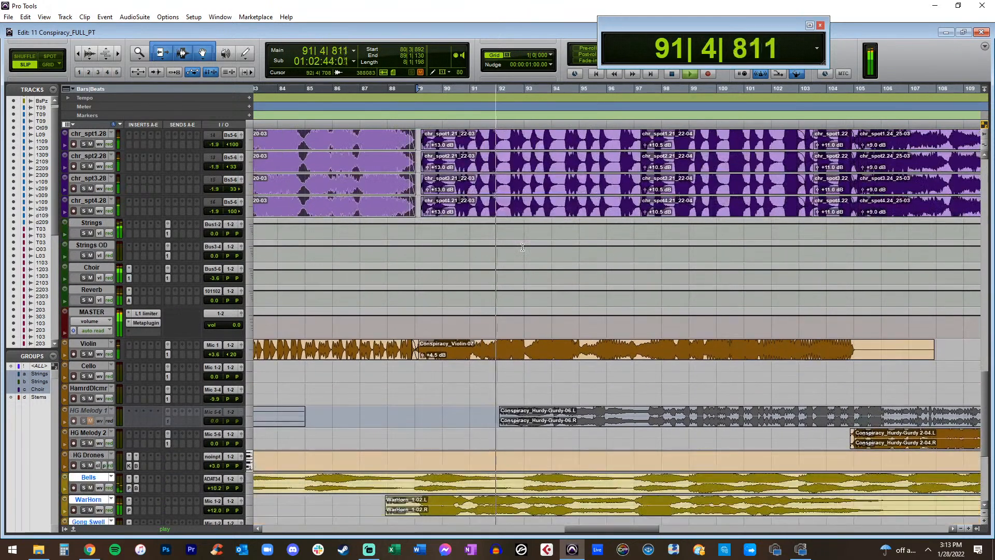
click(472, 306)
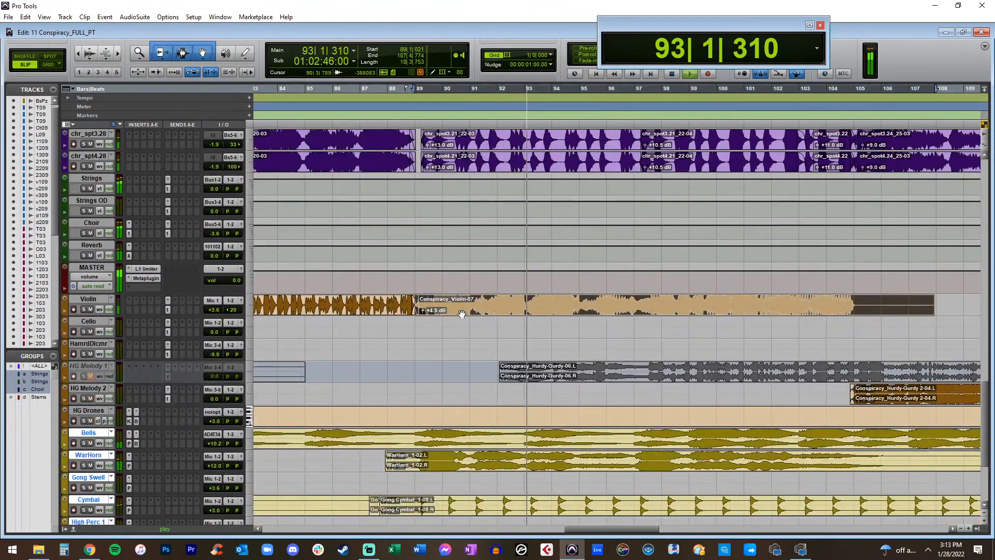
scroll(467, 314, down, 1)
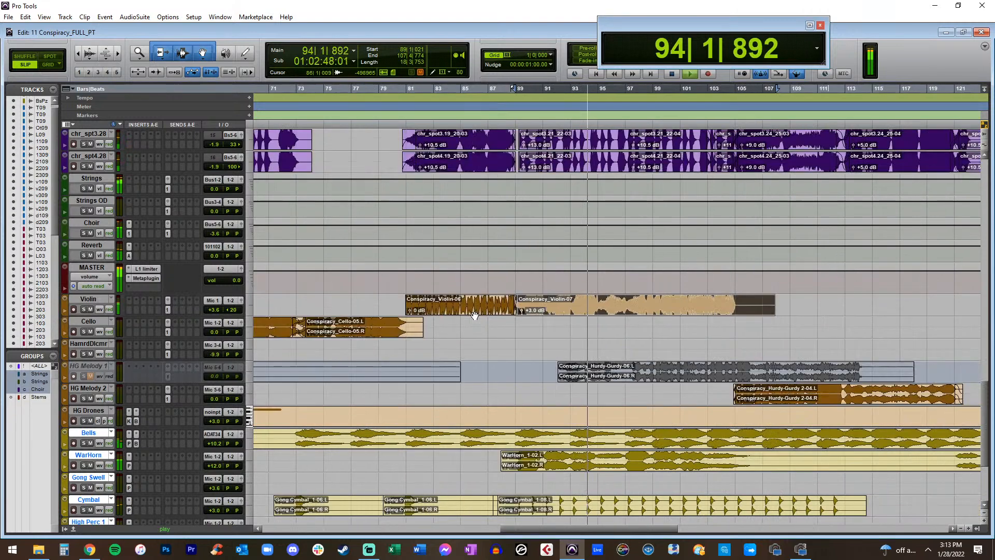
Lower the WarHorn track's volume to +8.4 dB
scroll(473, 314, down, 4)
scroll(475, 314, down, 3)
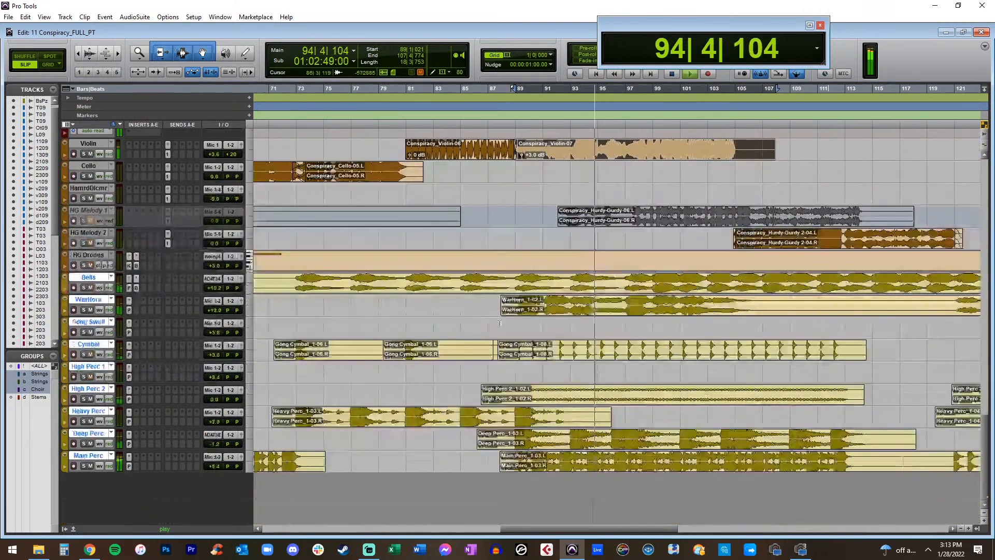
click(560, 313)
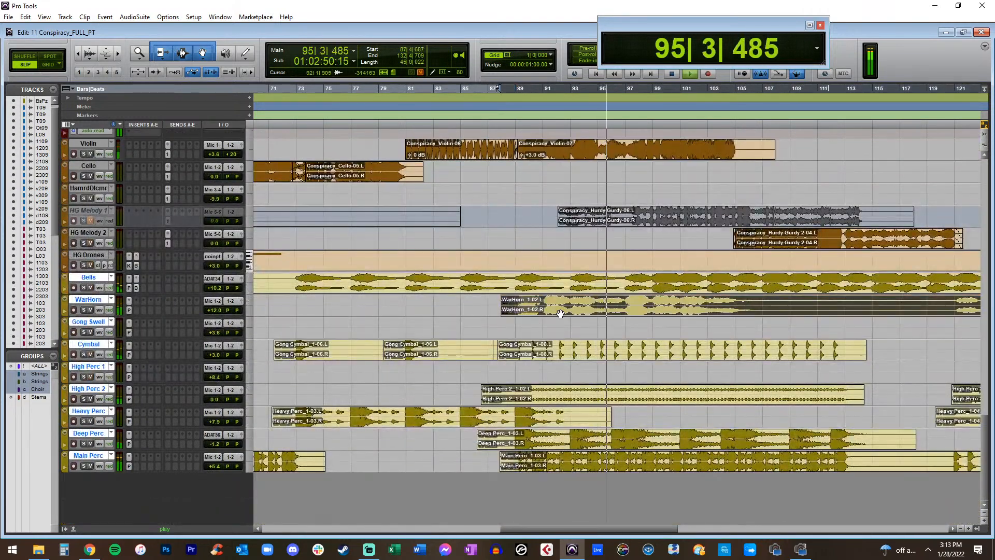
click(213, 310)
drag(213, 311, 213, 312)
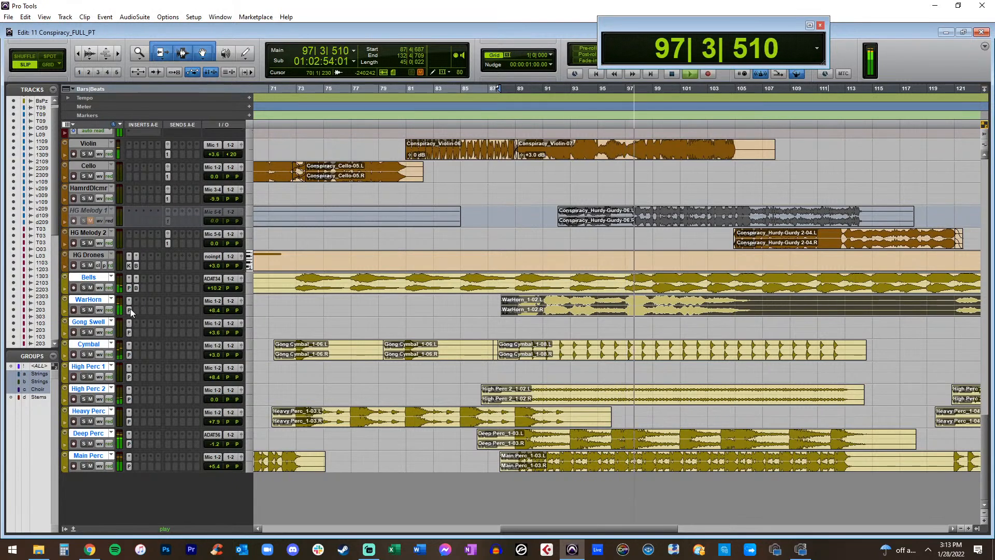
click(130, 309)
click(654, 97)
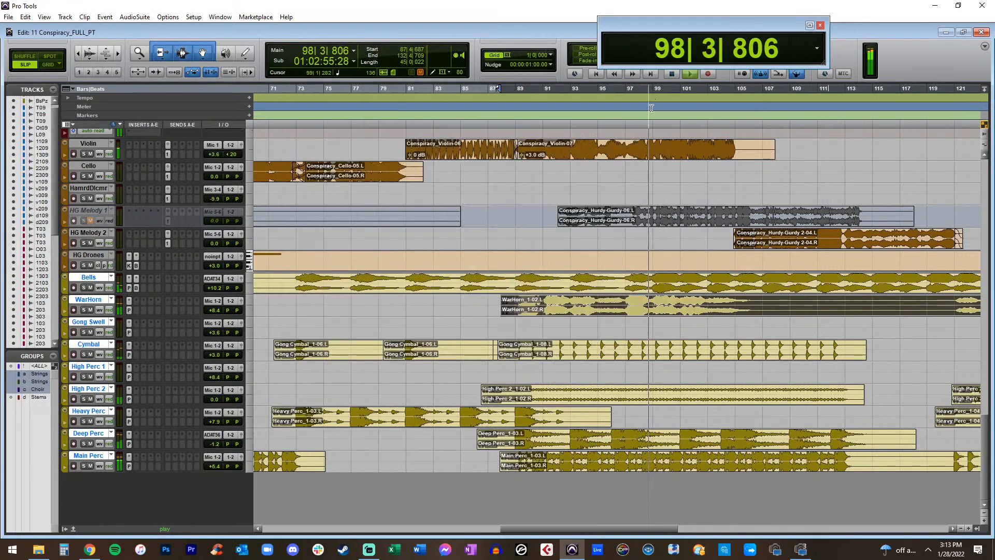
Delete the quiet part of the WarHorn clip between about bars 106 and 120 and fade out the first part from about bar 103
scroll(452, 309, right, 5)
drag(553, 302, 728, 302)
key(Delete)
click(582, 309)
drag(562, 304, 496, 304)
key(Delete)
key(f)
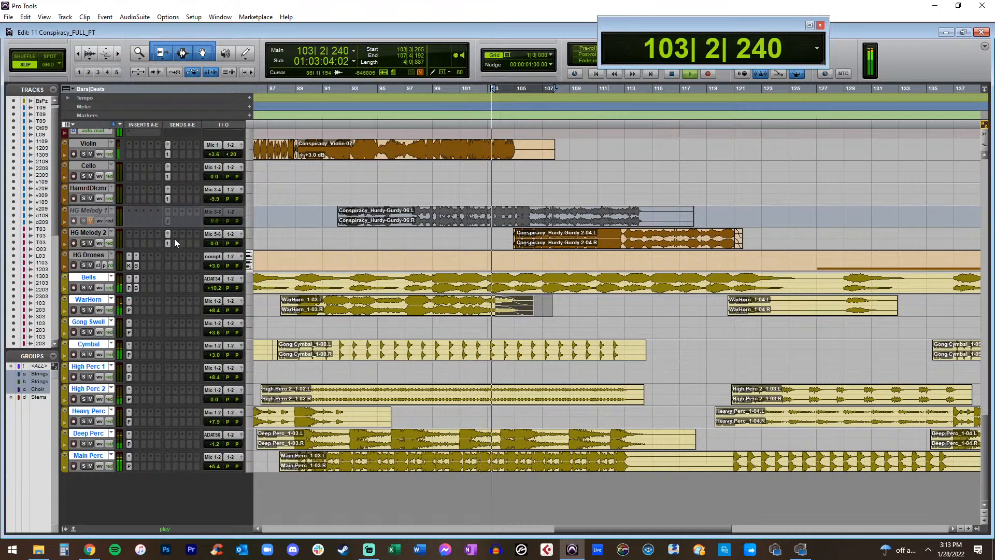
Copy the HG Melody 2 track's send to the WarHorn track
drag(168, 248, 167, 309)
click(166, 309)
click(405, 156)
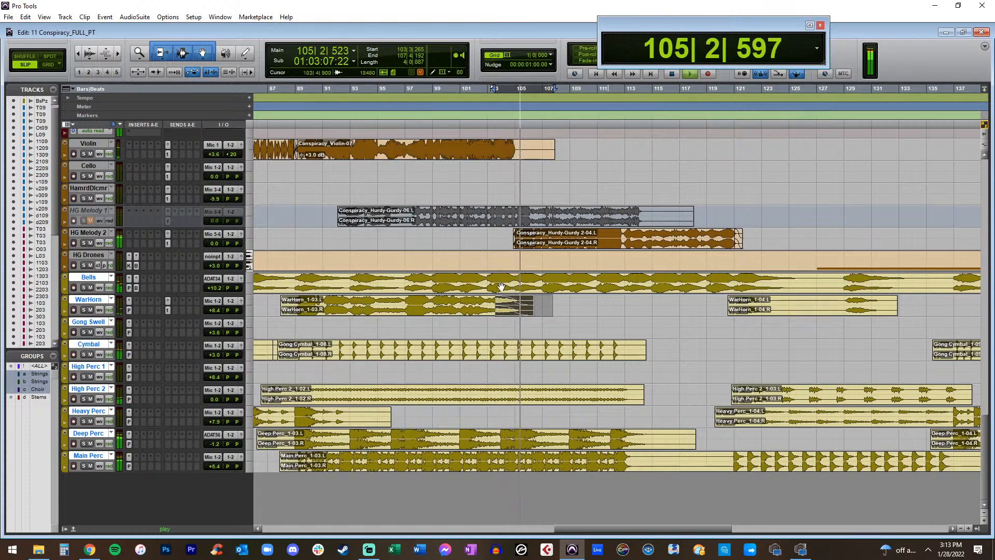
Nudge the HG Melody 2 clip near bar 105 slightly later so it starts at about 104|4|614
key(r)
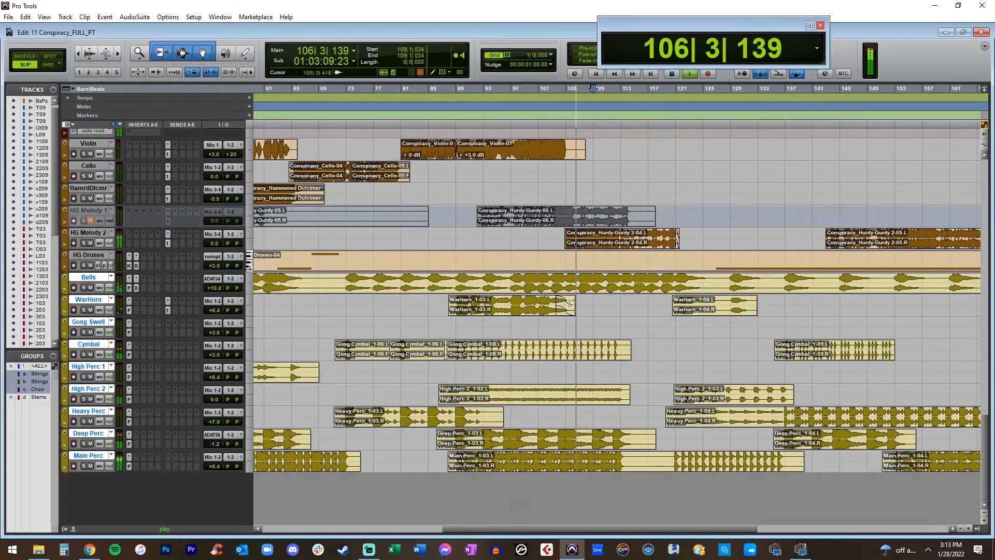
click(589, 248)
scroll(589, 249, up, 4)
mouse_move(658, 246)
mouse_down()
mouse_move(667, 237)
mouse_move(665, 249)
mouse_up()
scroll(656, 242, right, 1)
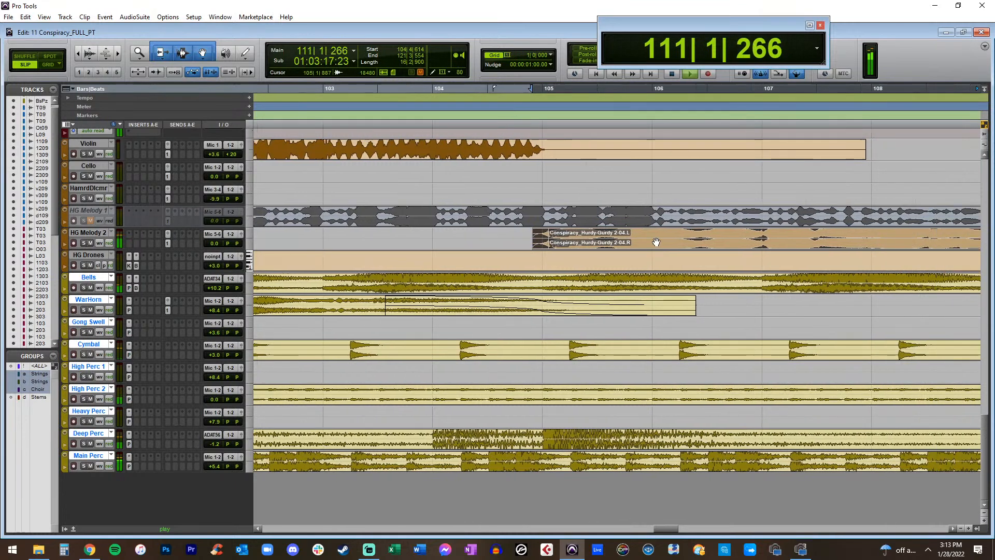
scroll(655, 244, down, 1)
scroll(655, 243, right, 3)
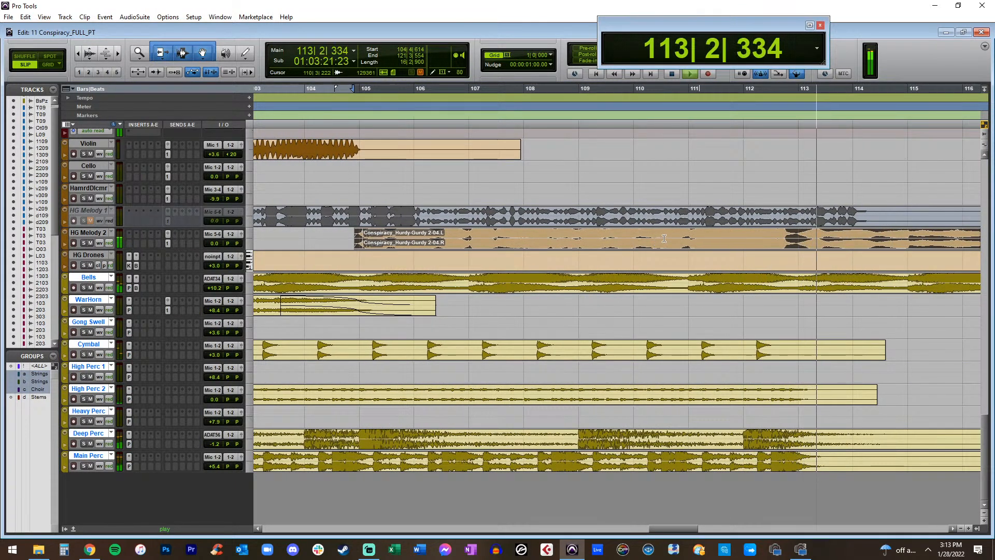
Place a copy of the Gong Cymbal_1-06 clip at about 117|2 on the Cymbal track
scroll(664, 238, right, 4)
scroll(664, 239, down, 2)
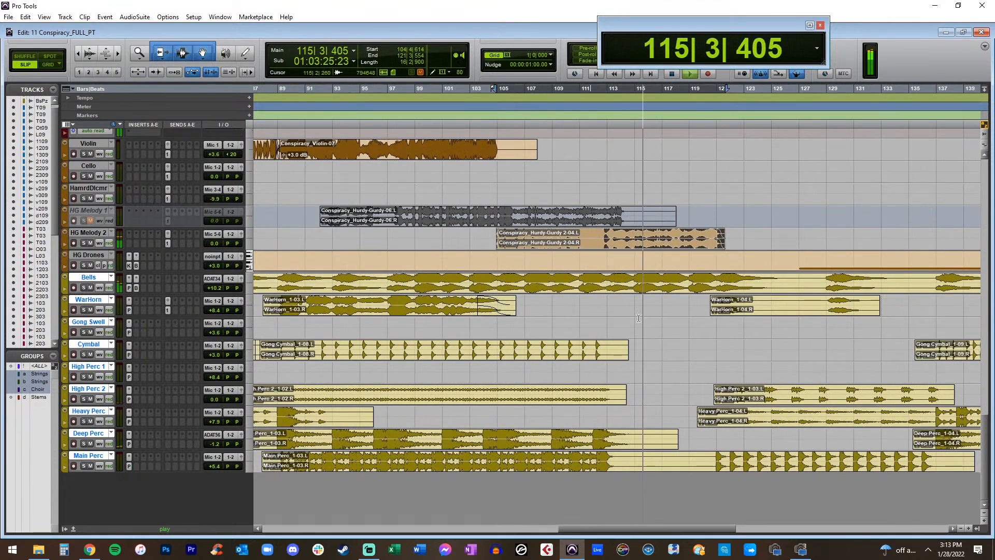
scroll(639, 320, right, 3)
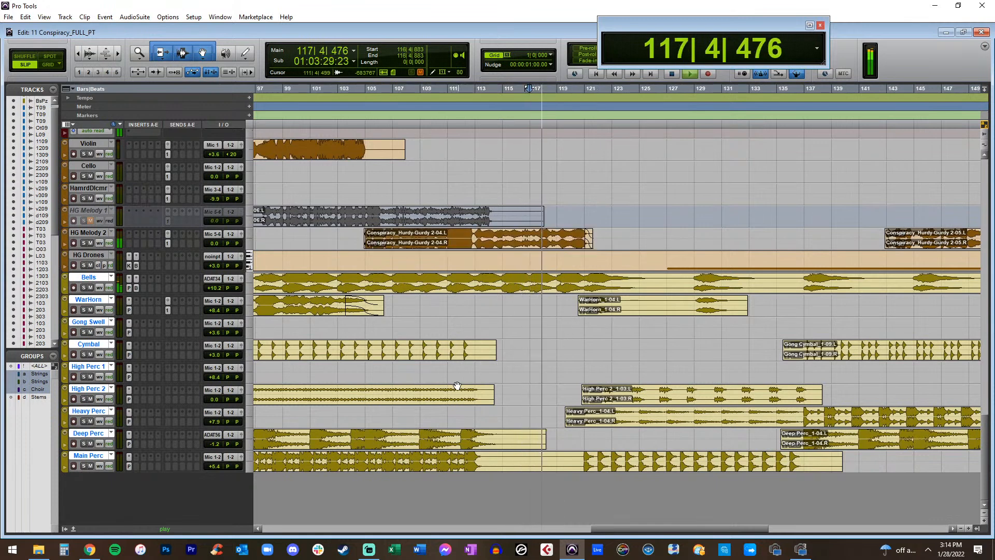
scroll(449, 382, down, 2)
drag(477, 355, 612, 349)
scroll(611, 349, up, 5)
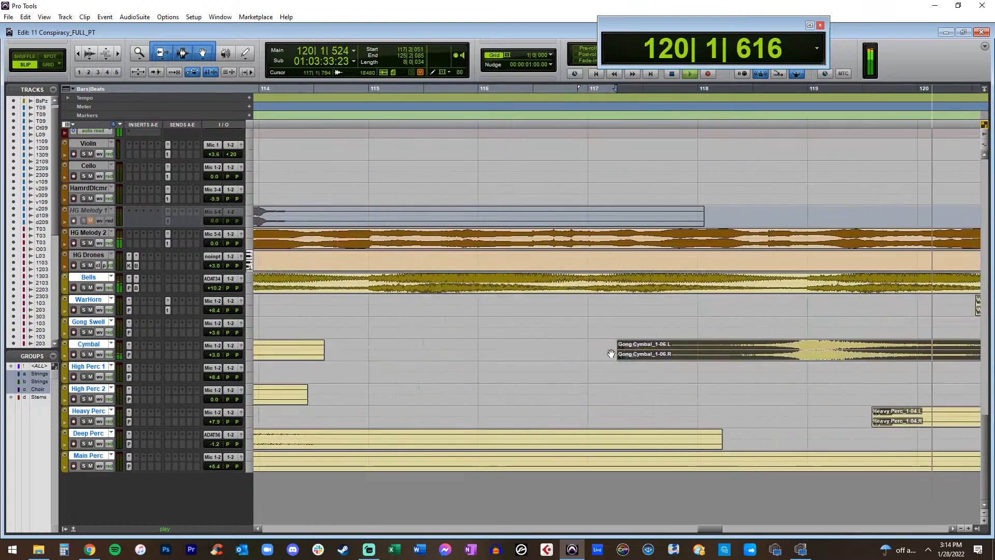
Shift the copied Cymbal clip later to start at about 118|4 and check it with playback
key(r)
drag(712, 355, 807, 356)
key(space)
click(737, 327)
click(691, 349)
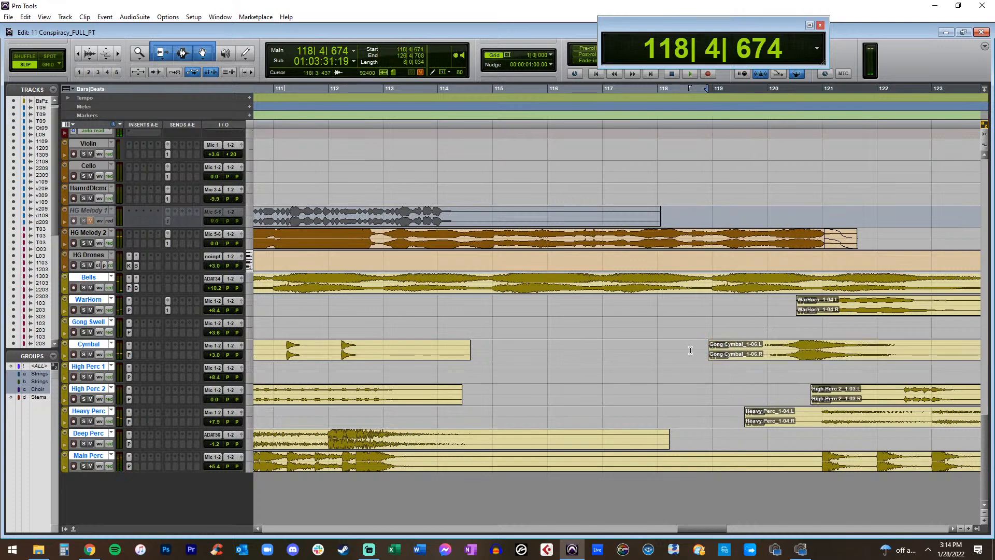
key(space)
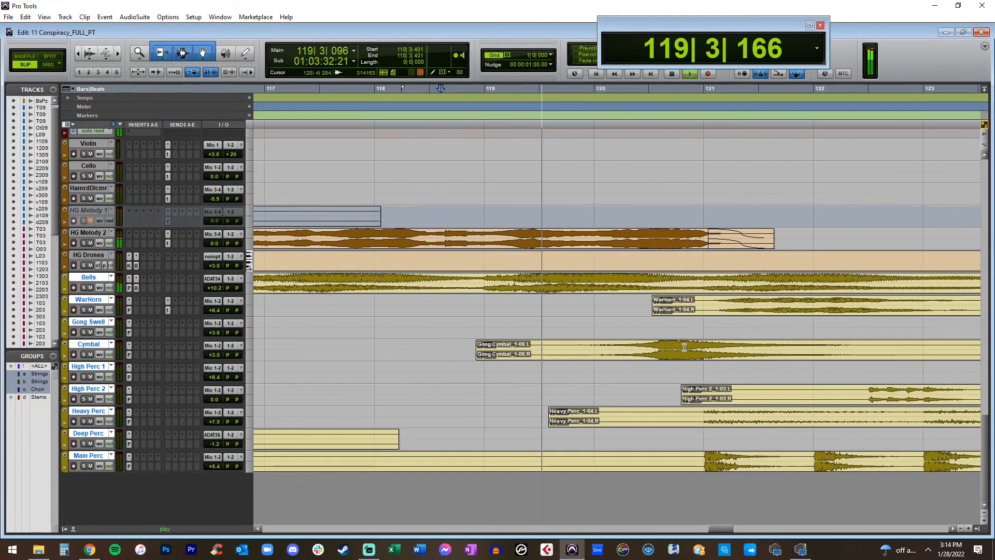
key(r)
key(r)
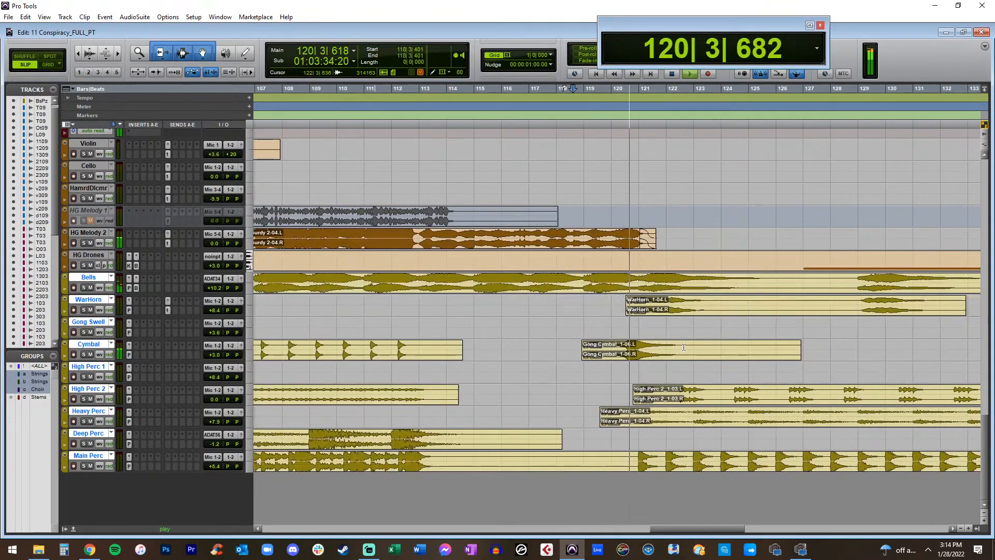
Stop playback, move the copied Cymbal clip to start at about 119|2, and play it back from about bar 120
key(space)
key(r)
key(r)
key(r)
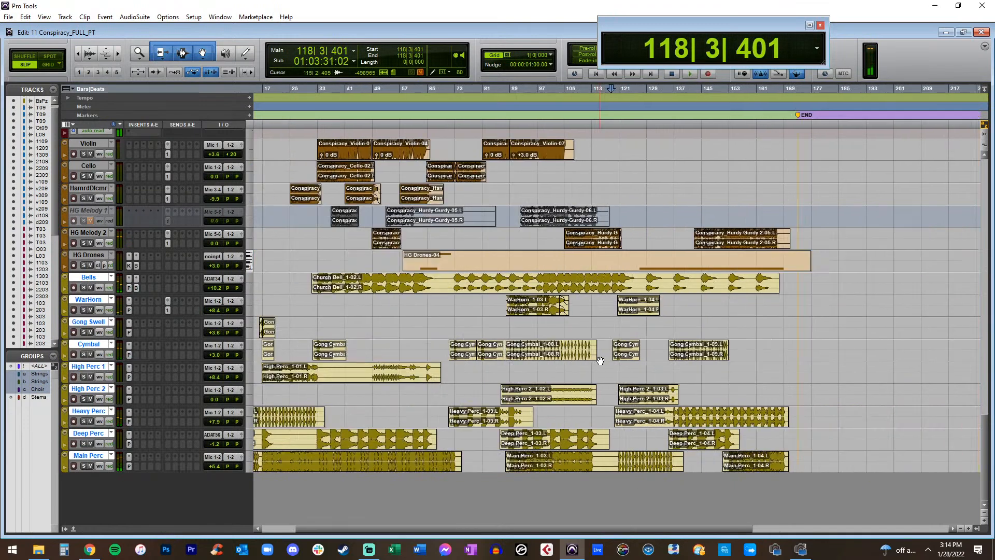
key(t)
key(t)
key(t)
key(t)
key(t)
drag(723, 357, 757, 354)
click(750, 348)
key(space)
scroll(679, 367, right, 3)
click(644, 347)
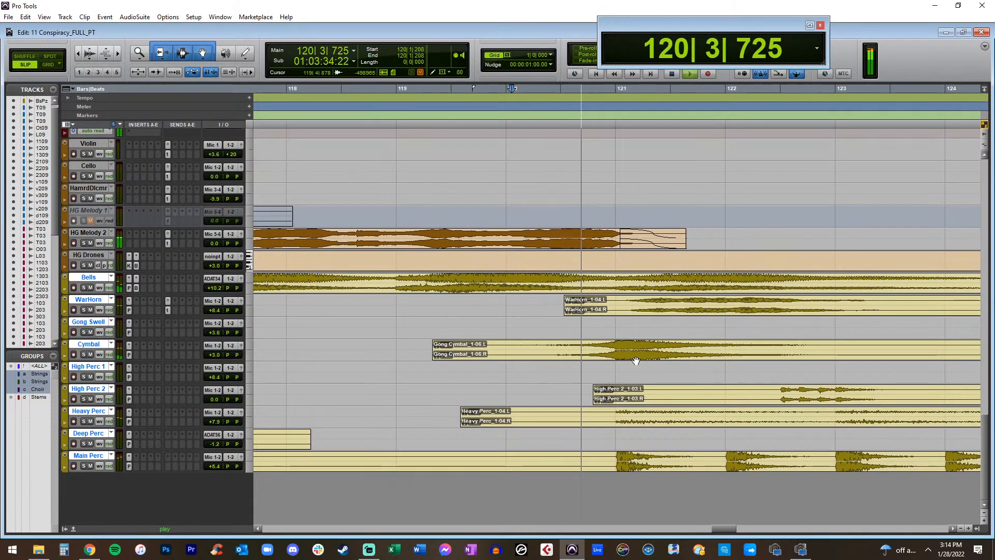
Nudge the copied Cymbal clip later to 119|2|567 and raise the Cymbal track's volume to +4.2 dB
click(637, 358)
drag(461, 343, 469, 342)
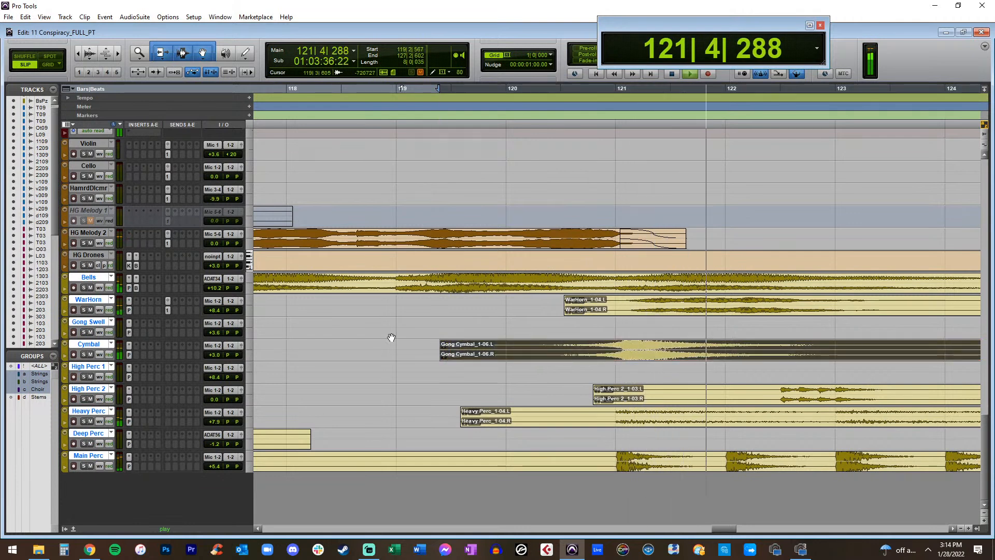
drag(211, 359, 217, 355)
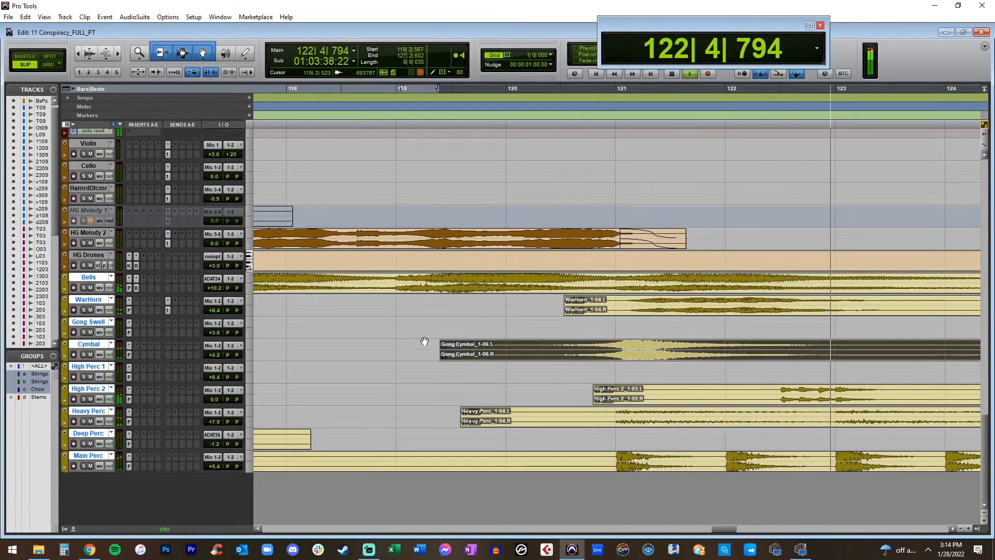
Nudge the copied Cymbal clip earlier to 119|2|386 so its swell peaks at bar 121, checking it with playback
click(507, 347)
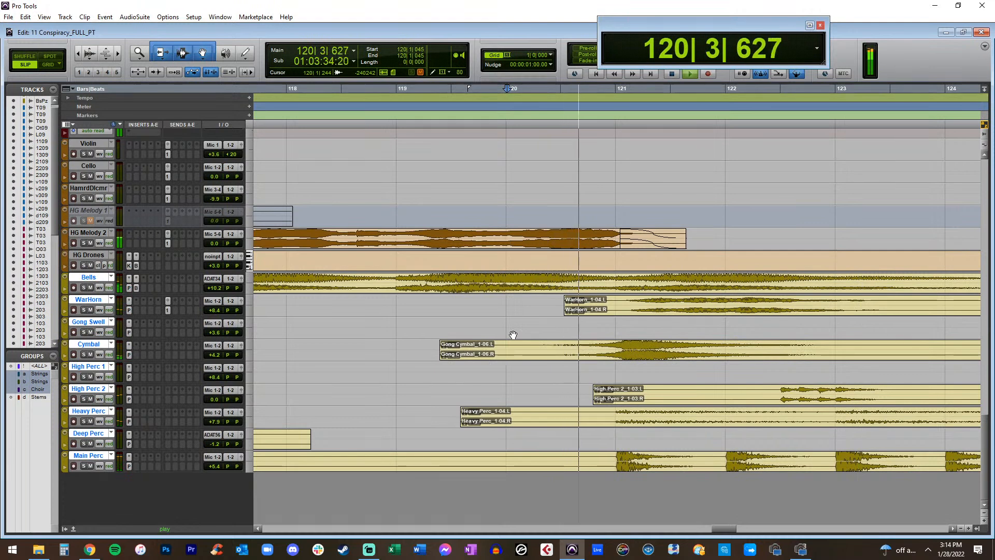
click(584, 354)
drag(585, 353, 580, 354)
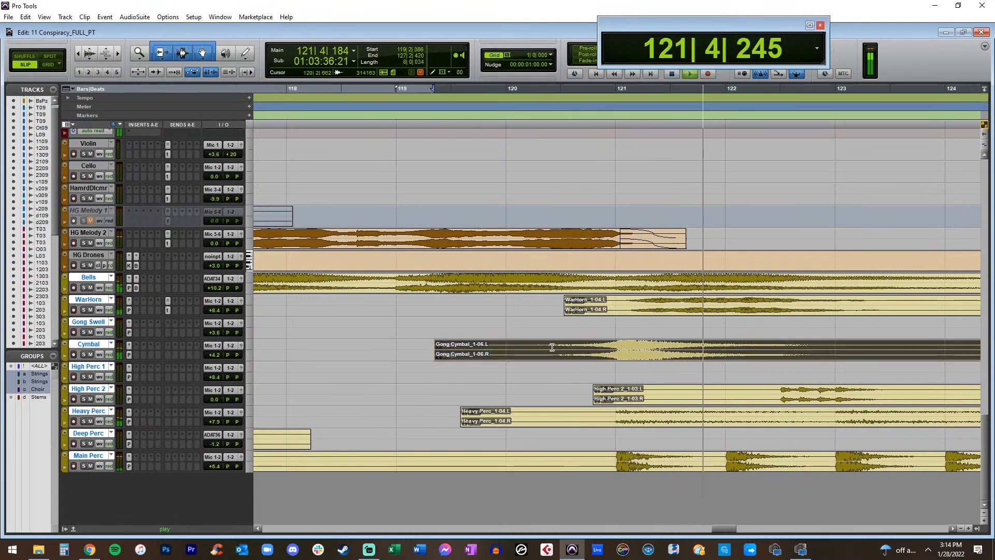
key(space)
key(space)
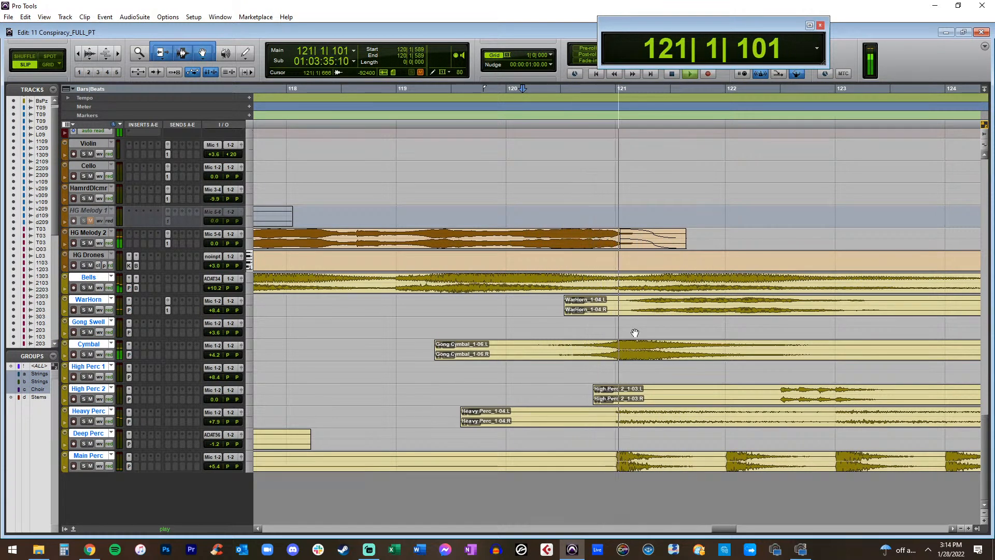
Split the choir clips just before bar 123 and raise the clip gain of the part starting near bar 121 to +12.5 dB
scroll(626, 340, down, 2)
scroll(642, 392, down, 10)
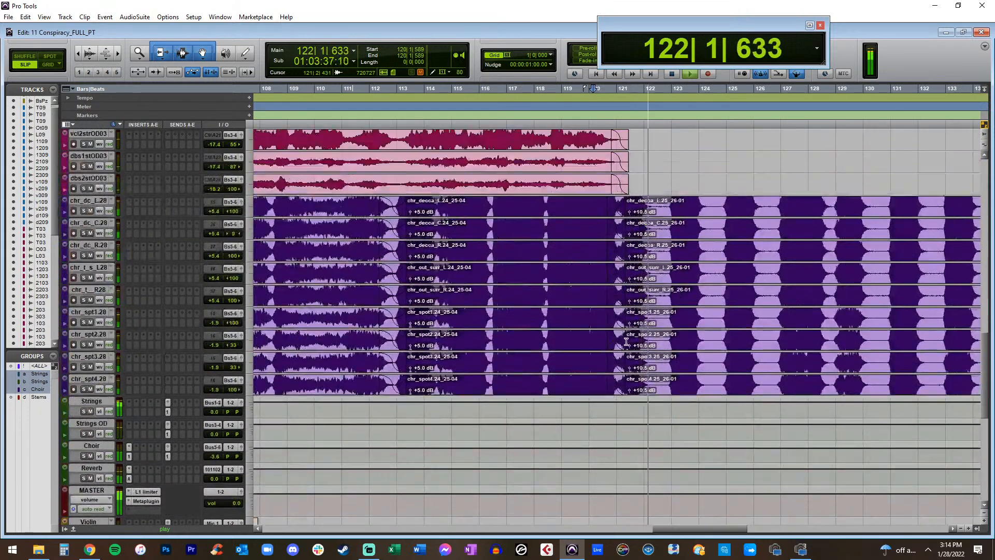
click(652, 413)
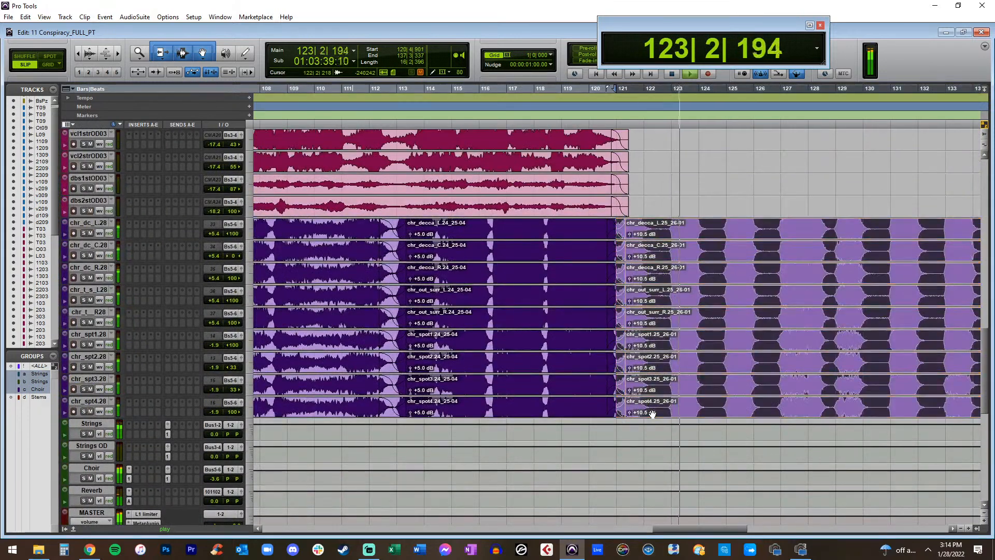
click(668, 229)
key(ctrl+e)
click(650, 238)
key(ctrl+shift+Up)
key(ctrl+shift+Up)
key(ctrl+shift+Up)
key(ctrl+shift+Up)
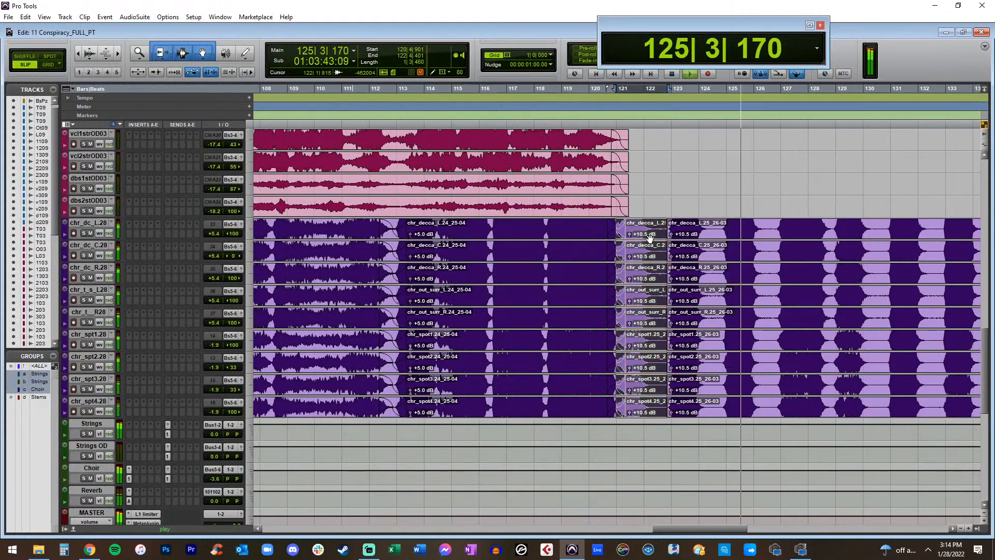
Crossfade the choir clips across the cut near bar 123 and play back from about bar 120
drag(660, 229, 674, 229)
key(f)
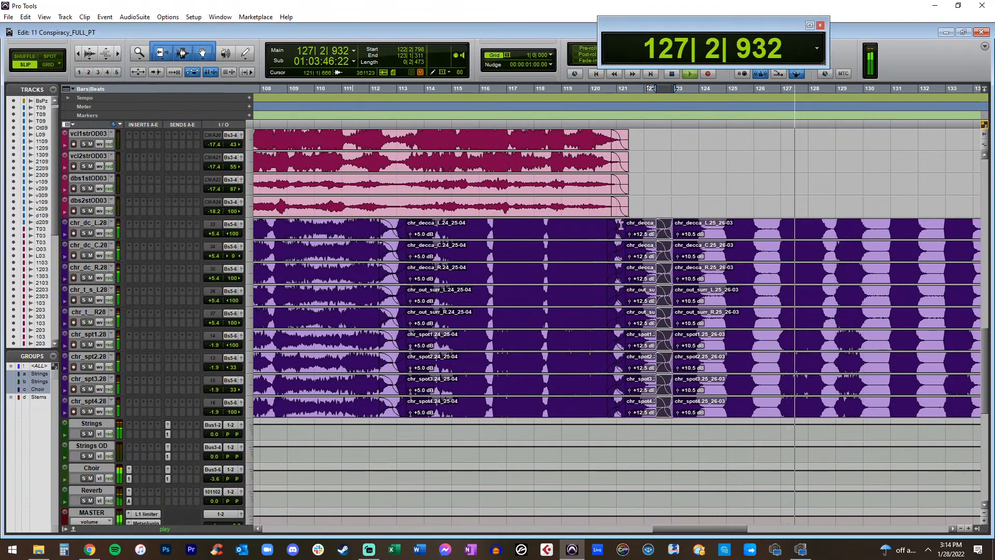
click(599, 230)
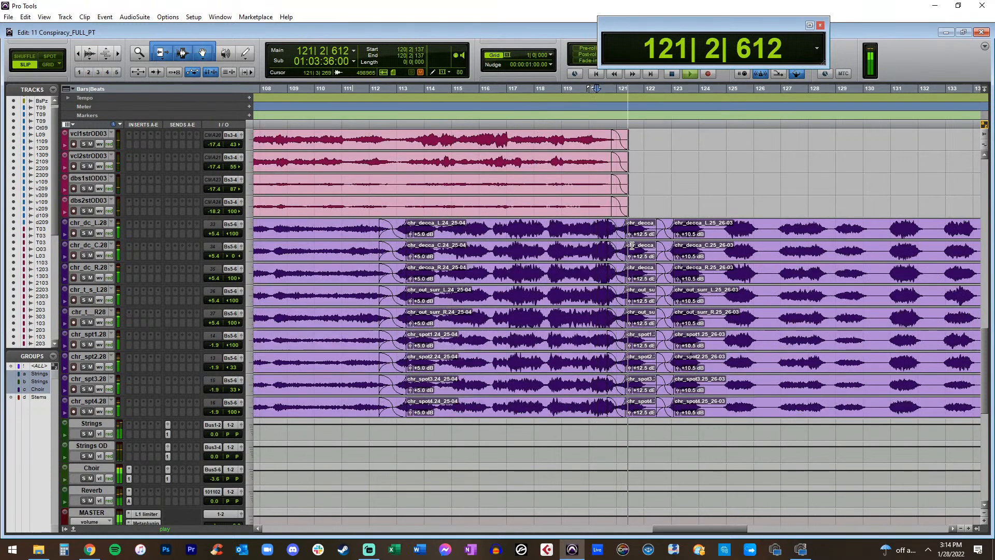
scroll(664, 246, right, 2)
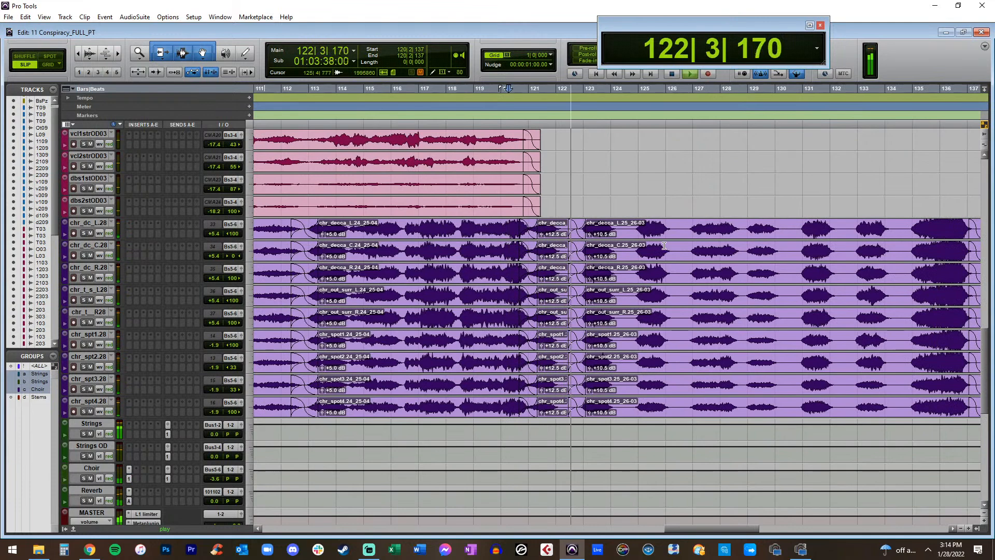
Open the HG Drones clip in the MIDI editor and go to its long C1 note starting near bar 127
scroll(630, 261, right, 1)
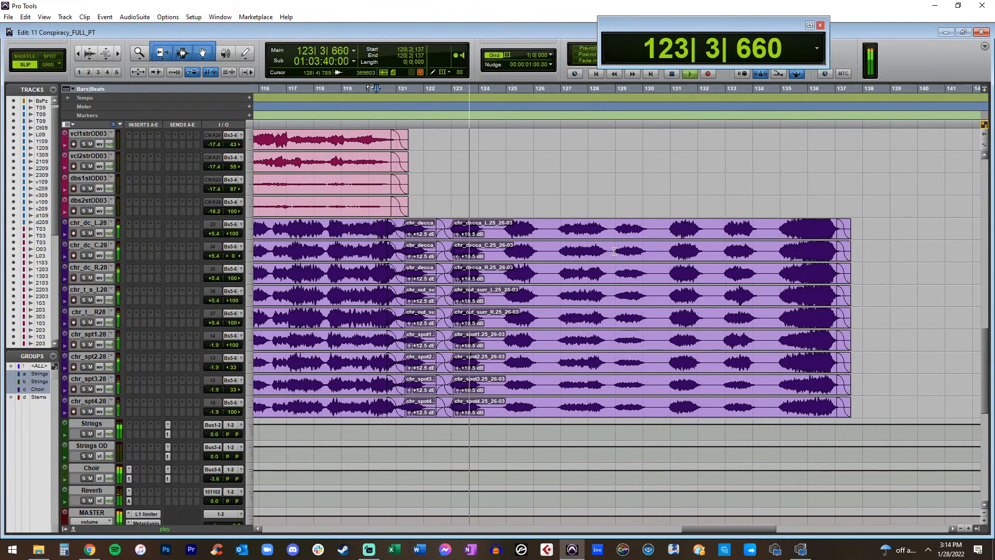
scroll(596, 270, up, 5)
scroll(574, 282, right, 1)
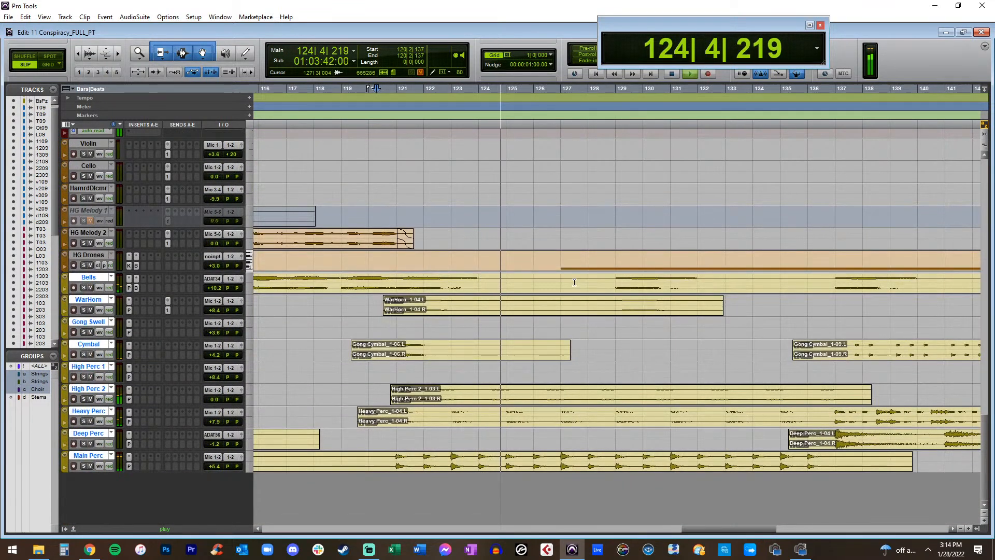
scroll(574, 283, down, 3)
double_click(613, 262)
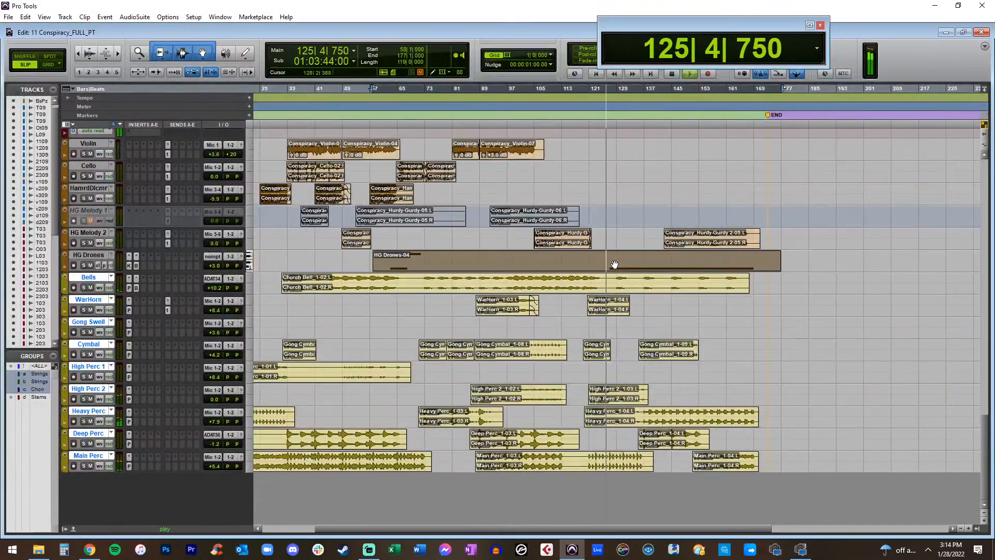
scroll(404, 290, down, 5)
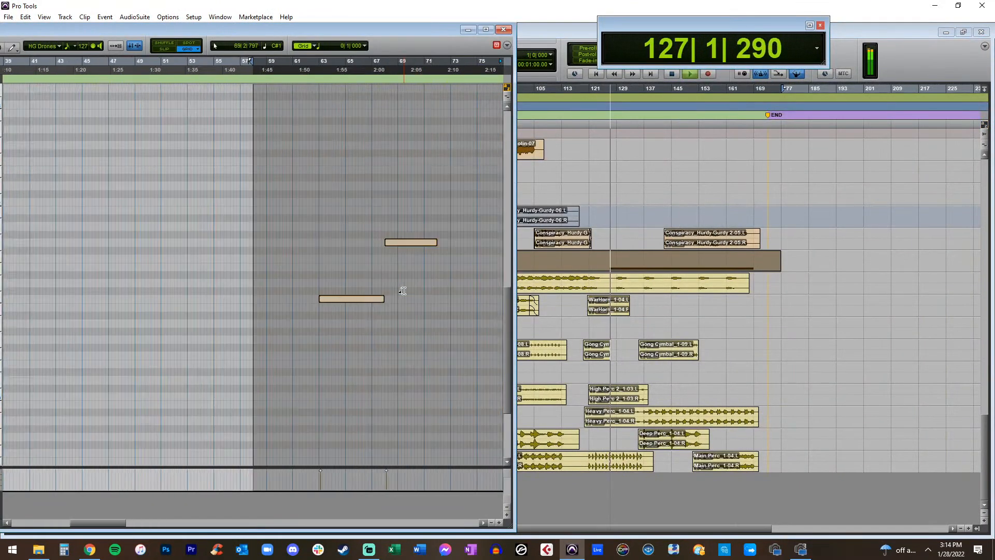
scroll(403, 288, right, 10)
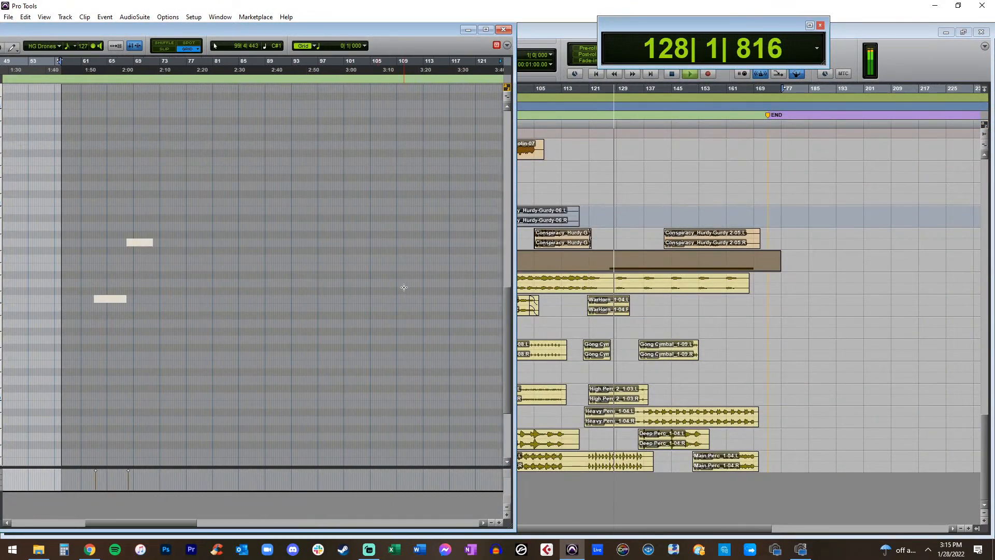
Extend the start of the long HG Drones C1 note back to 121|1|000, check it with playback, and close the MIDI editor
click(365, 251)
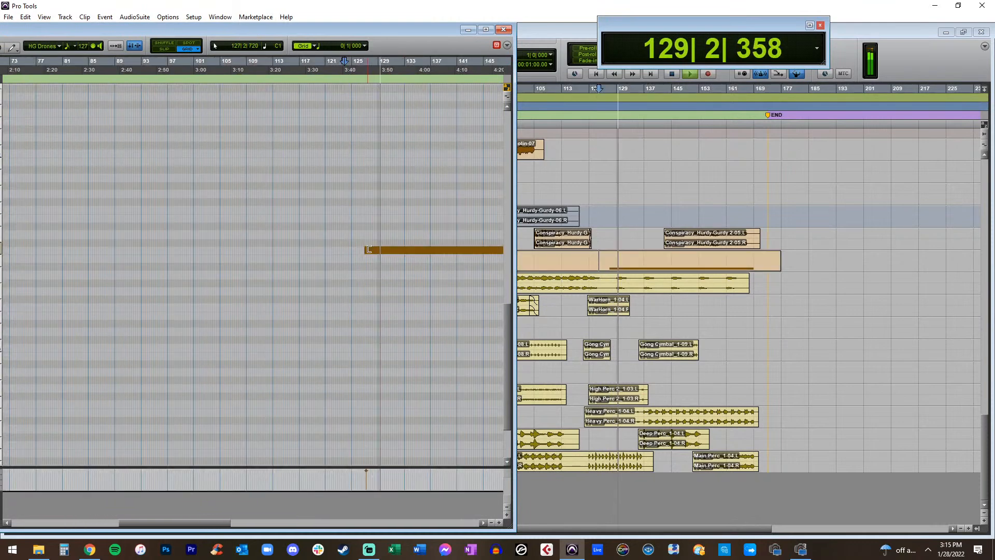
drag(366, 250, 327, 250)
key(space)
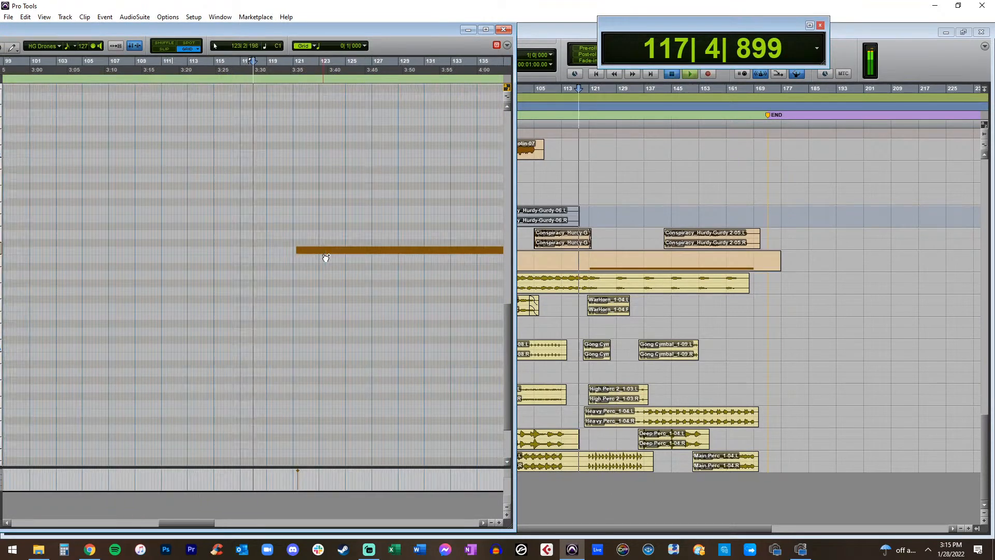
key(space)
scroll(322, 255, up, 6)
scroll(323, 255, down, 3)
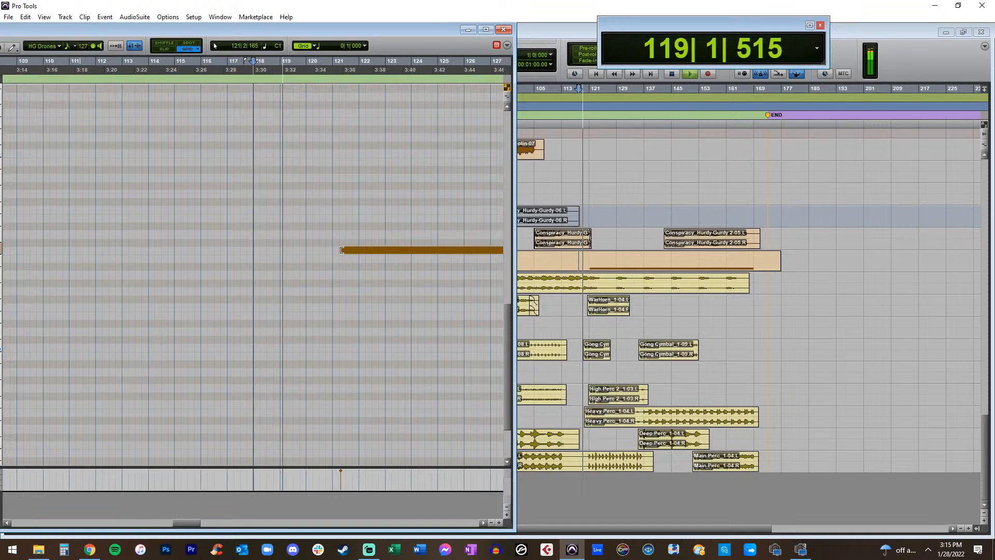
scroll(339, 244, right, 1)
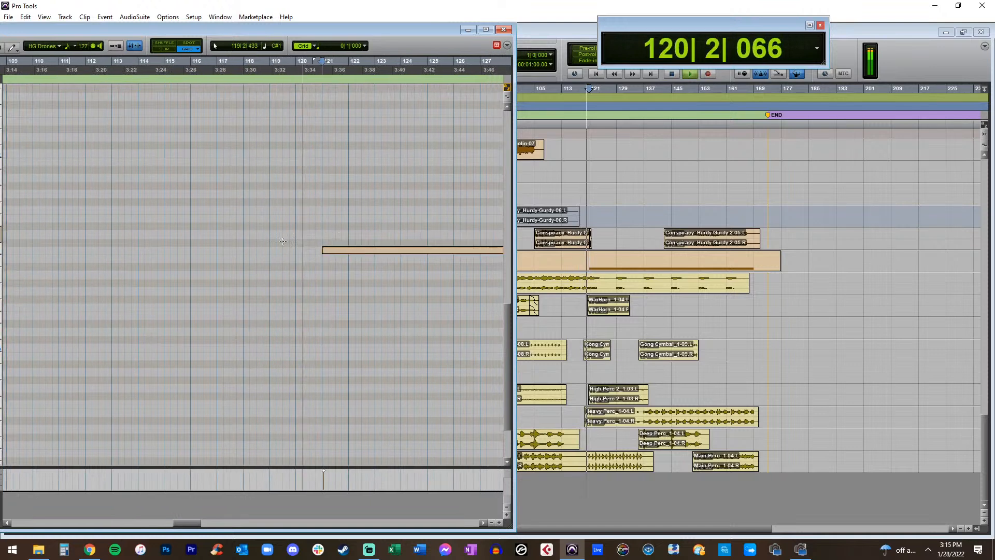
scroll(355, 207, down, 3)
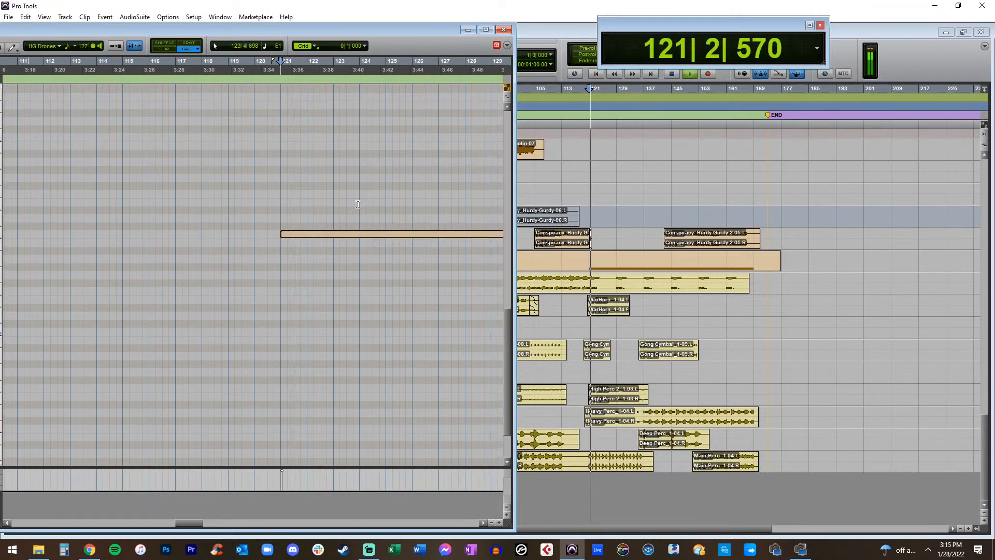
click(504, 30)
Set the mix of the HG Drones track's B2 reverb to 71.3 and the track's volume to +4.5 dB
click(209, 265)
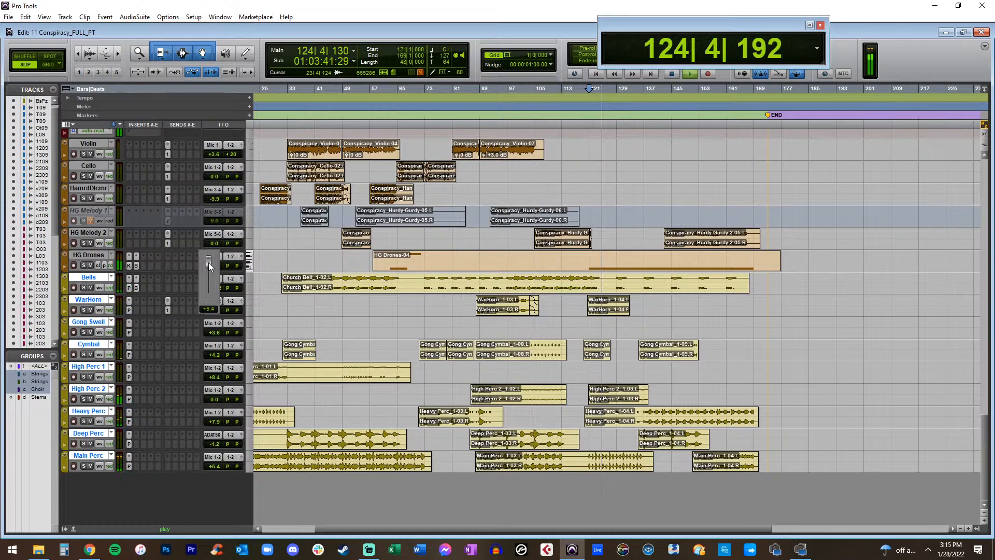
click(136, 257)
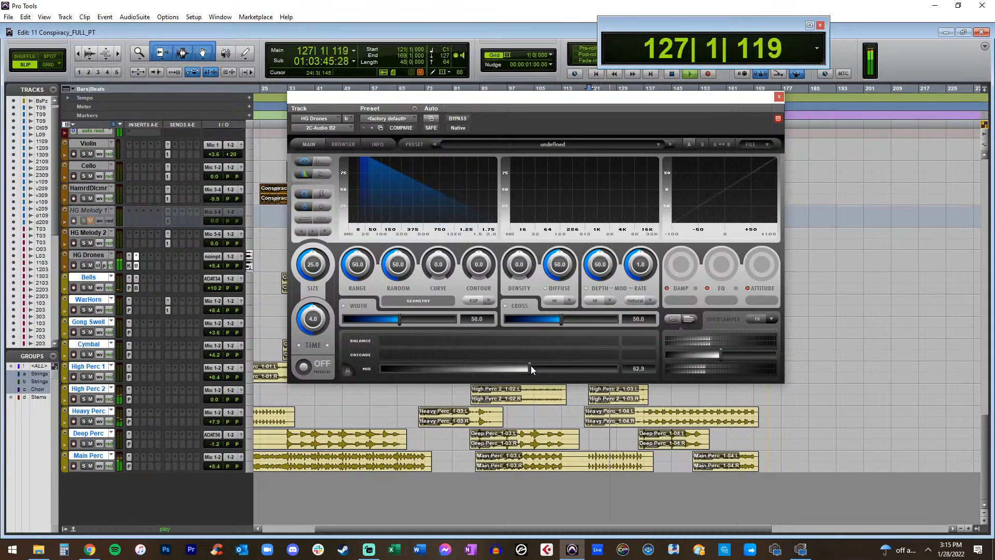
click(548, 369)
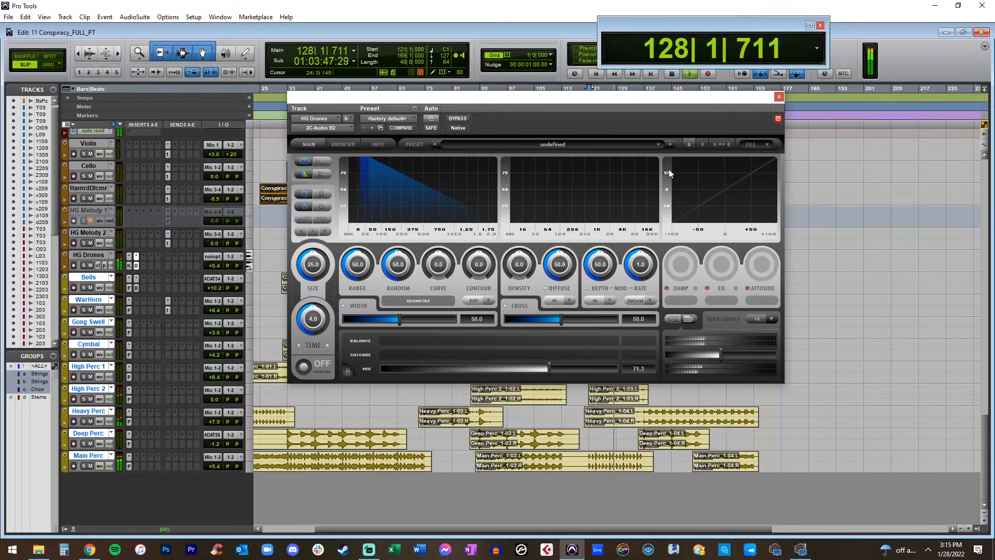
click(779, 97)
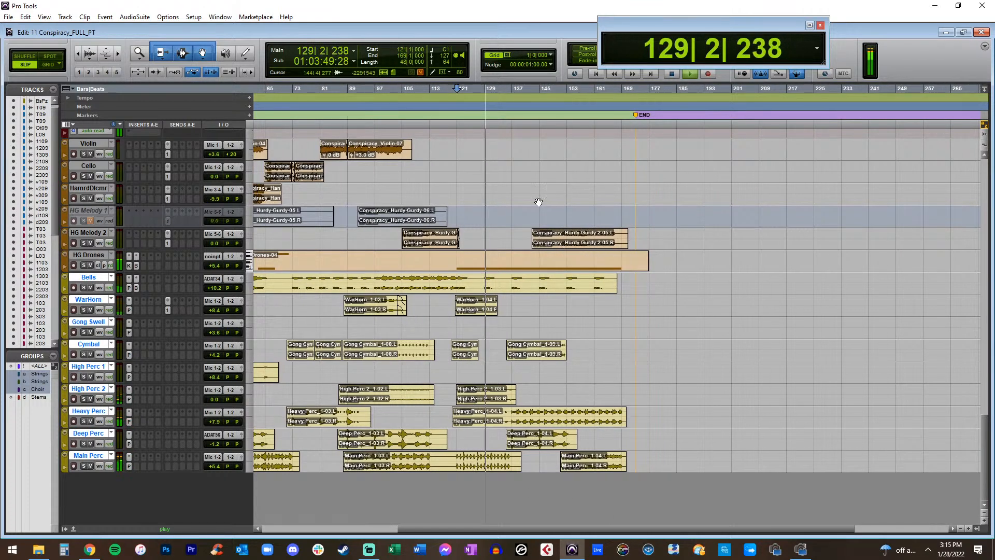
drag(213, 265, 213, 269)
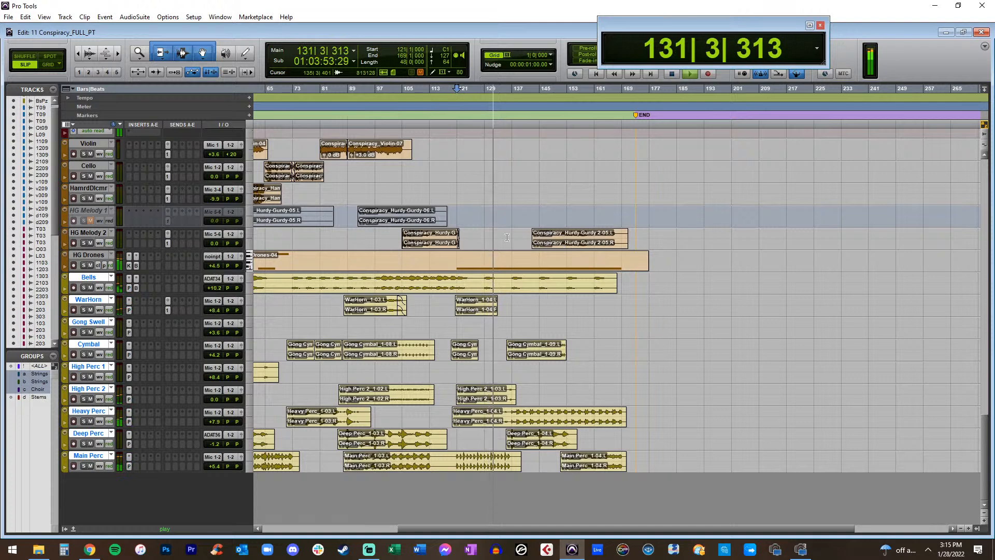
Split the choir clips at 134|3|832 and set the clip gain of the closing part to +8.5 dB
key(ctrl+])
key(ctrl+])
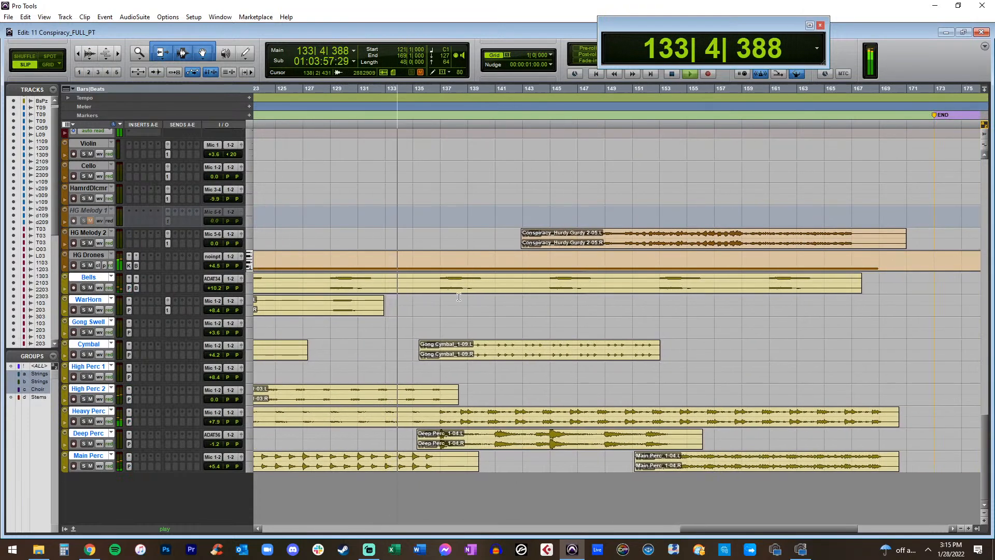
key(ctrl+])
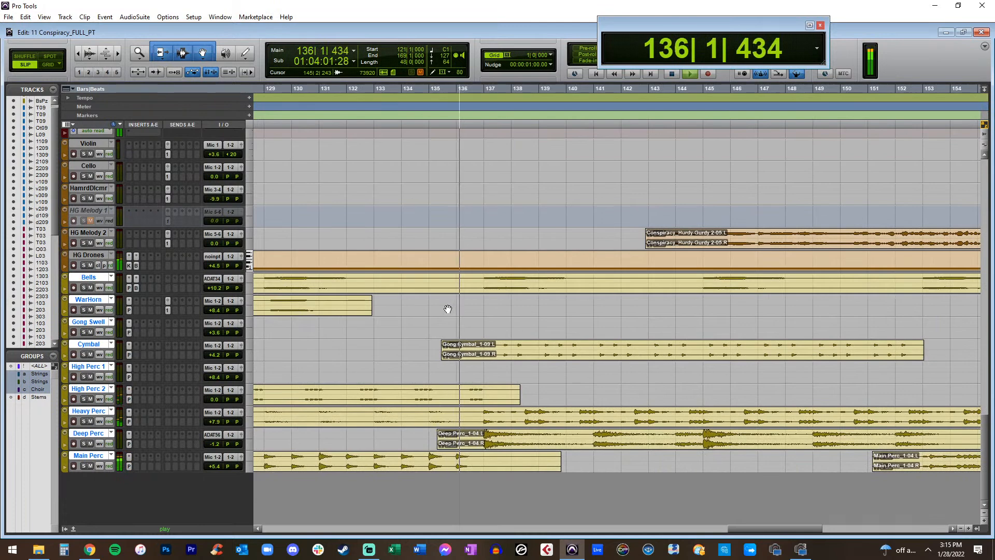
scroll(452, 325, down, 10)
click(421, 270)
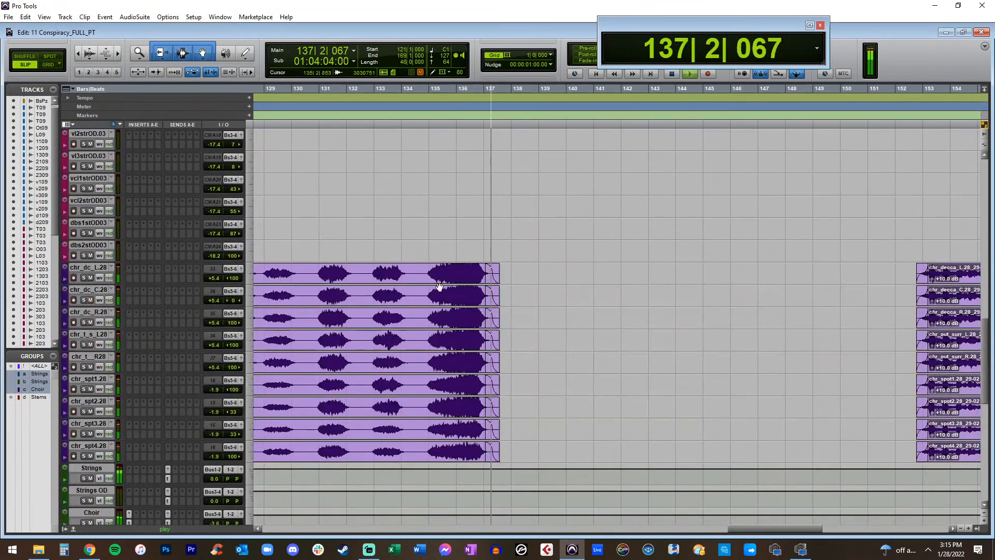
key(shift+Tab)
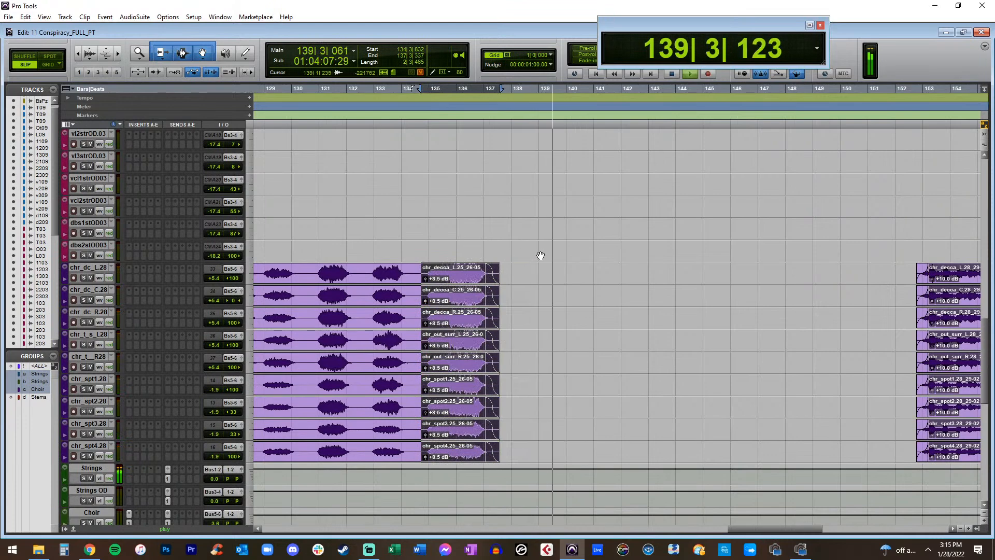
Raise the Heavy Perc track to +8.5 dB and the Deep Perc track to +1.2 dB while playing back toward bar 153
scroll(540, 254, down, 10)
scroll(540, 253, right, 3)
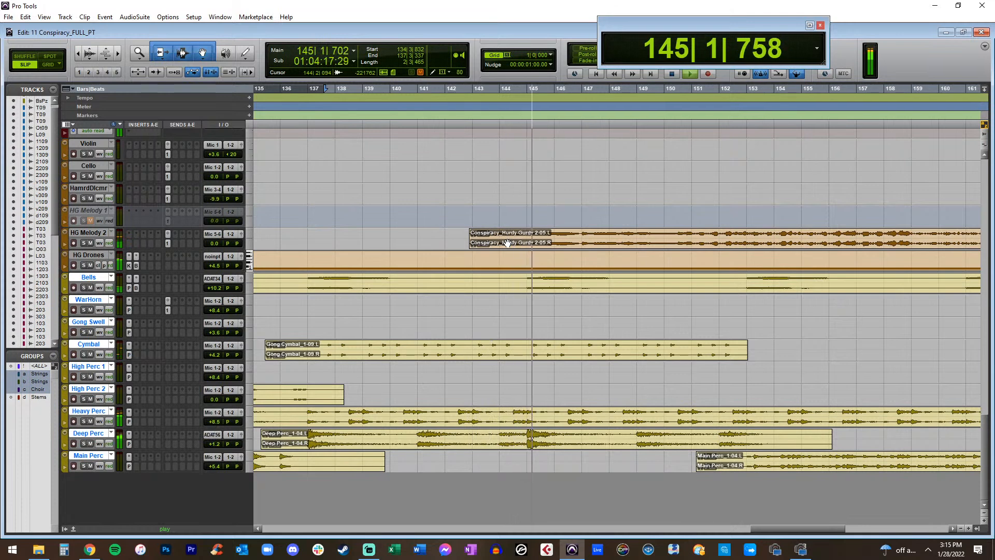
key(ctrl+bracketleft)
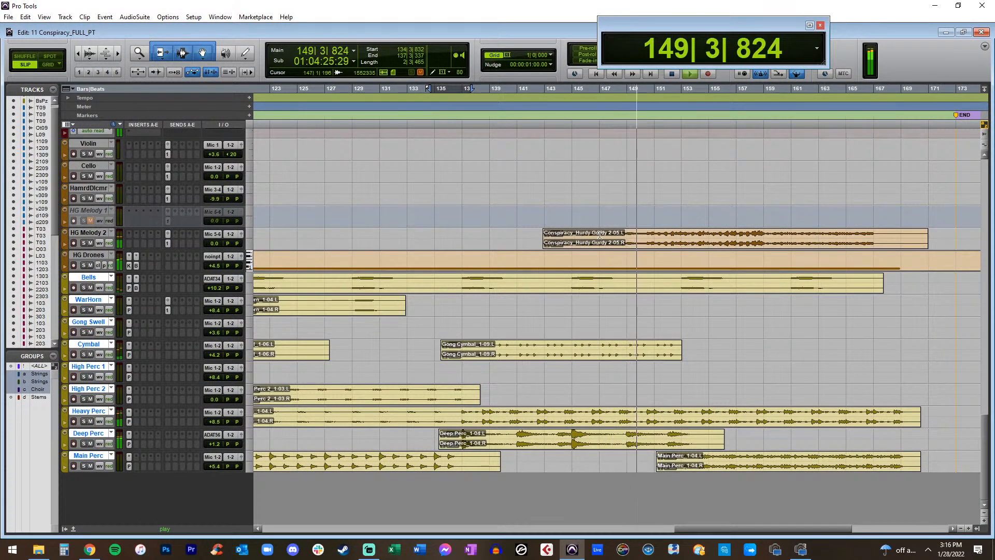
scroll(600, 235, right, 3)
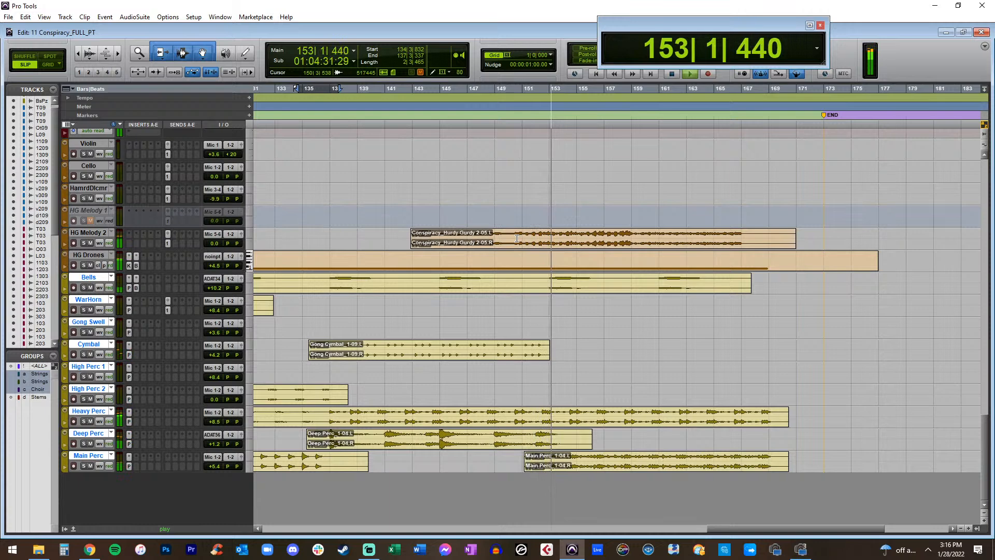
Move the last hurdy-gurdy clip on HG Melody 2 earlier to bar 138 and play back from bar 134
key(space)
click(458, 242)
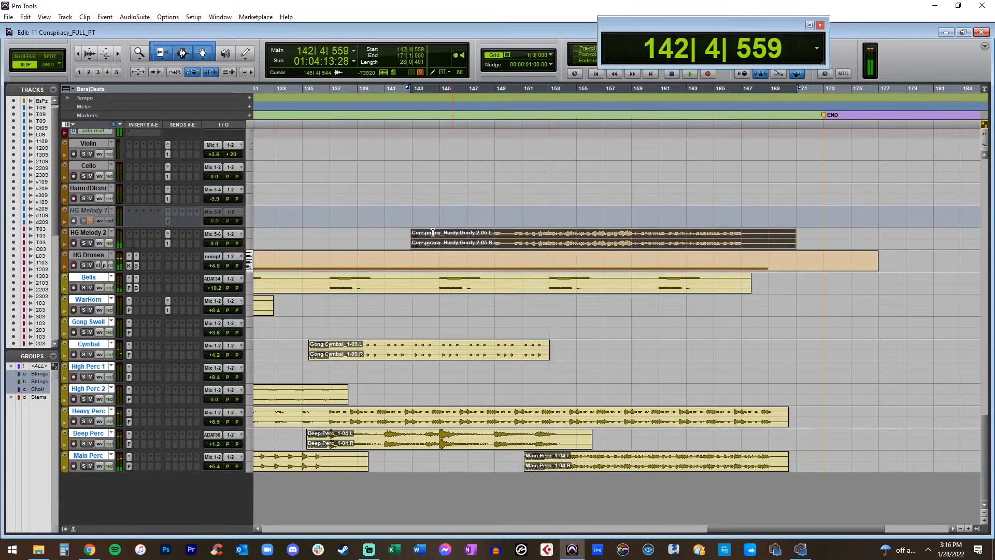
scroll(421, 226, up, 1)
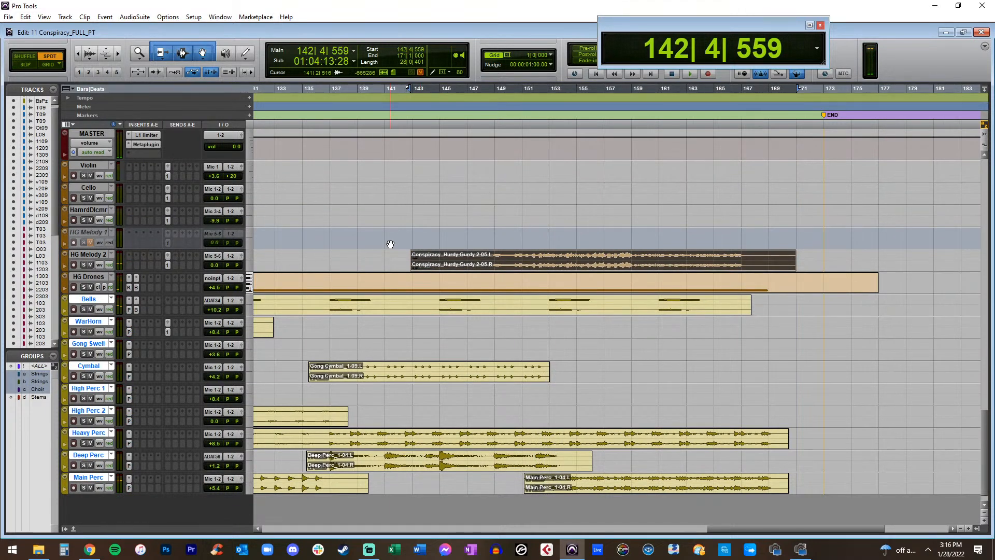
drag(421, 266, 353, 259)
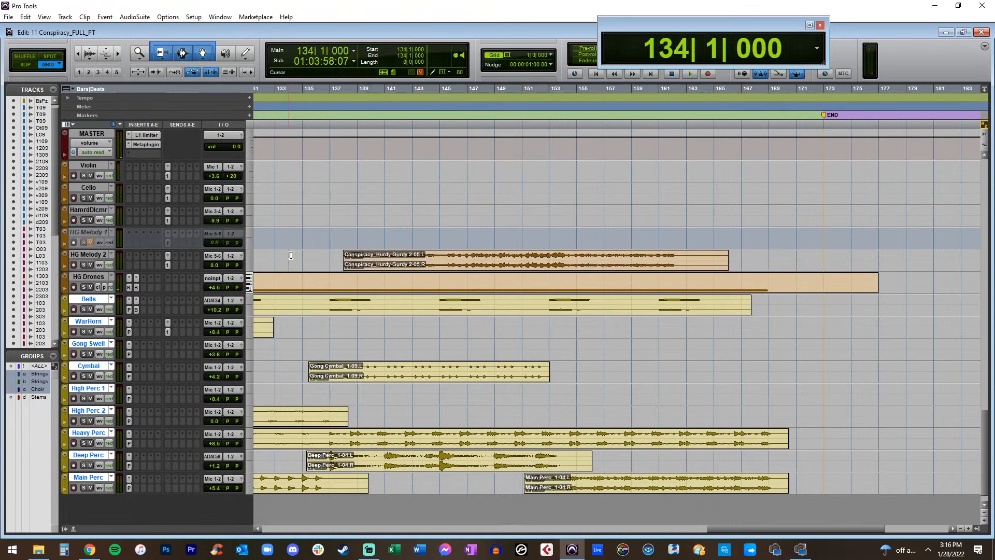
key(space)
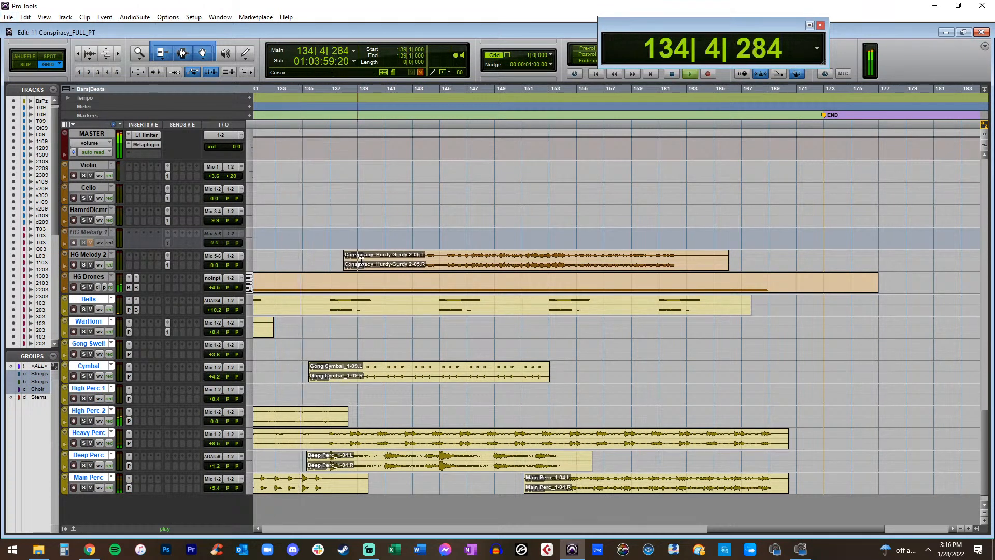
Move the last HG Melody 2 clip earlier to bar 137 on the grid and slip it freely to 136|4|452
click(358, 259)
key(t)
key(t)
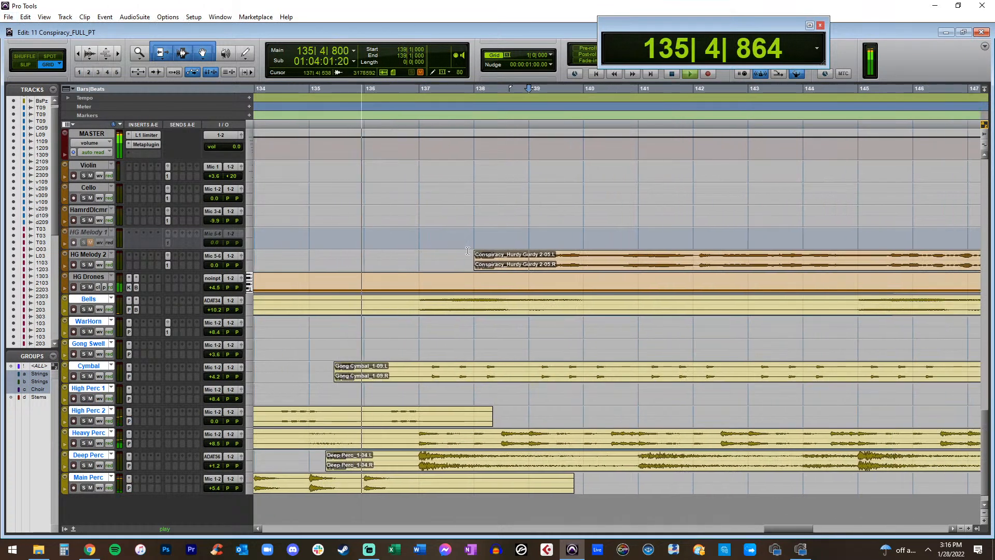
drag(469, 256, 415, 256)
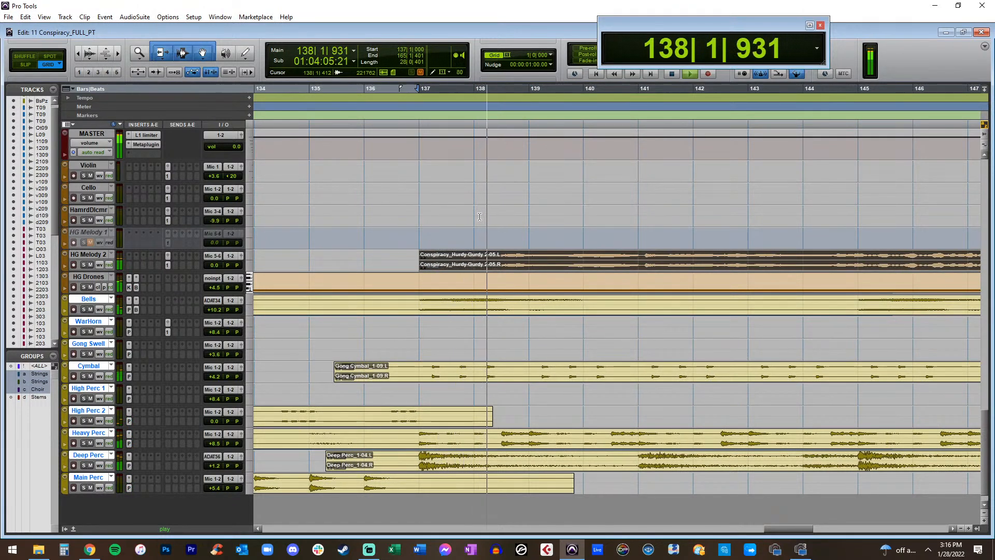
key(F2)
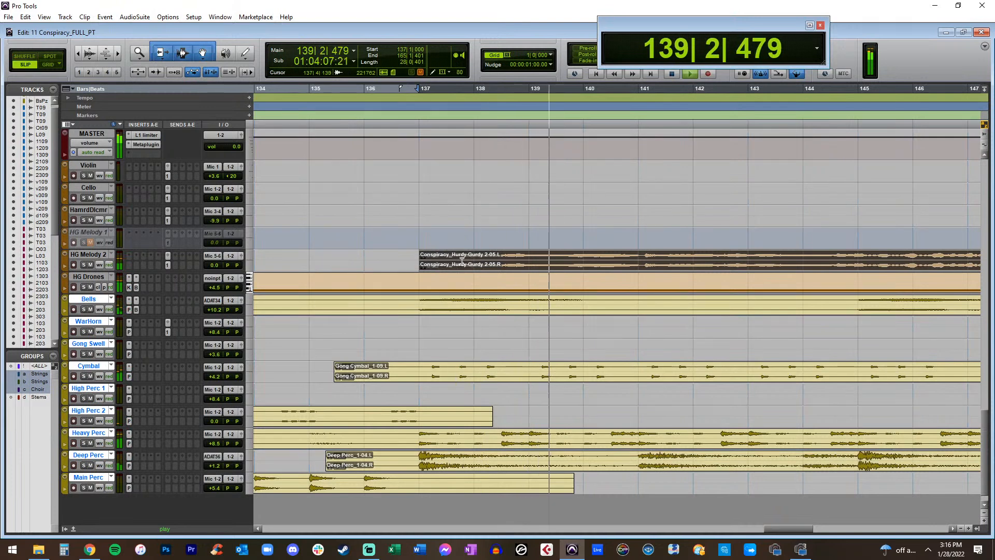
drag(460, 267, 454, 267)
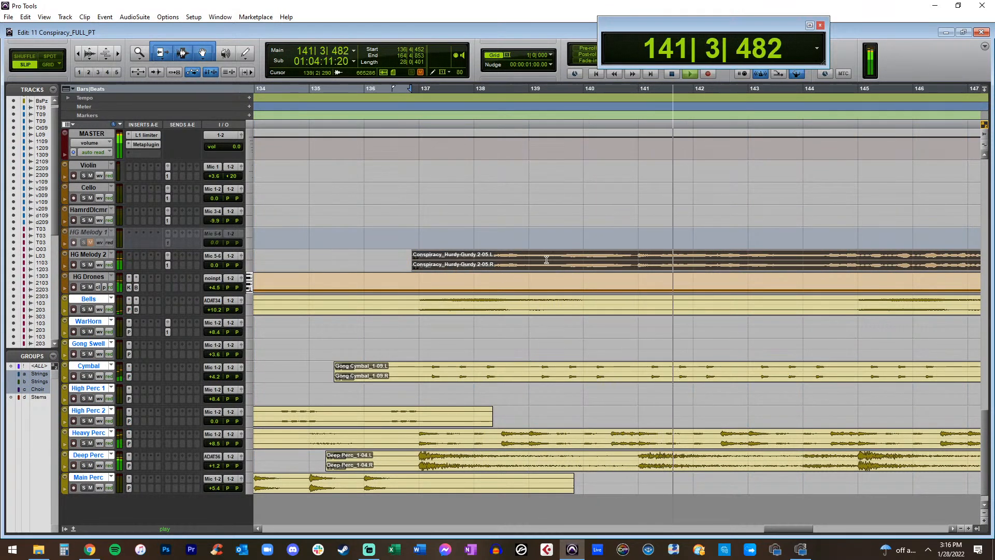
Nudge the last HG Melody 2 clip slightly later to 136|4|561 and check its timing against the percussion with playback
key(ctrl+bracketleft)
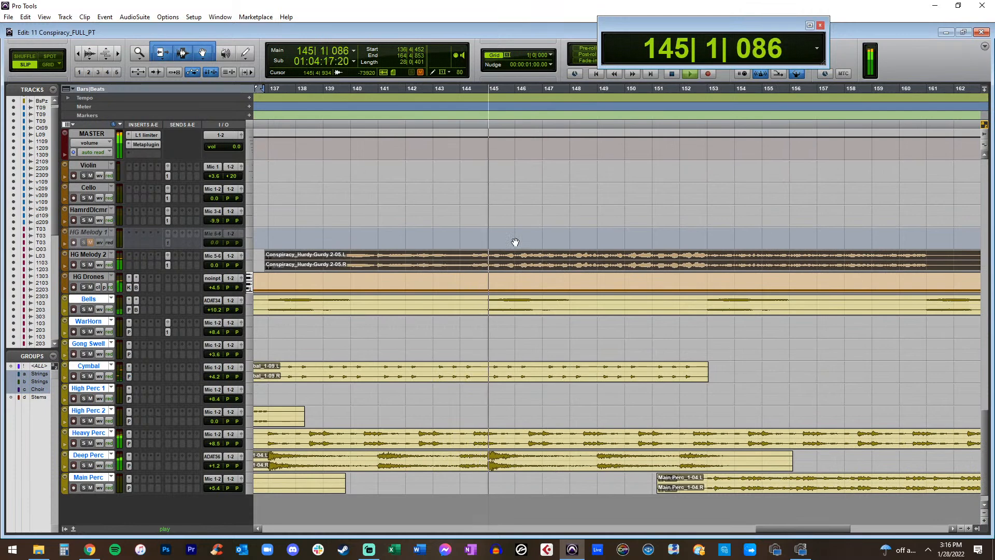
key(t)
key(t)
scroll(509, 257, right, 10)
scroll(510, 257, right, 6)
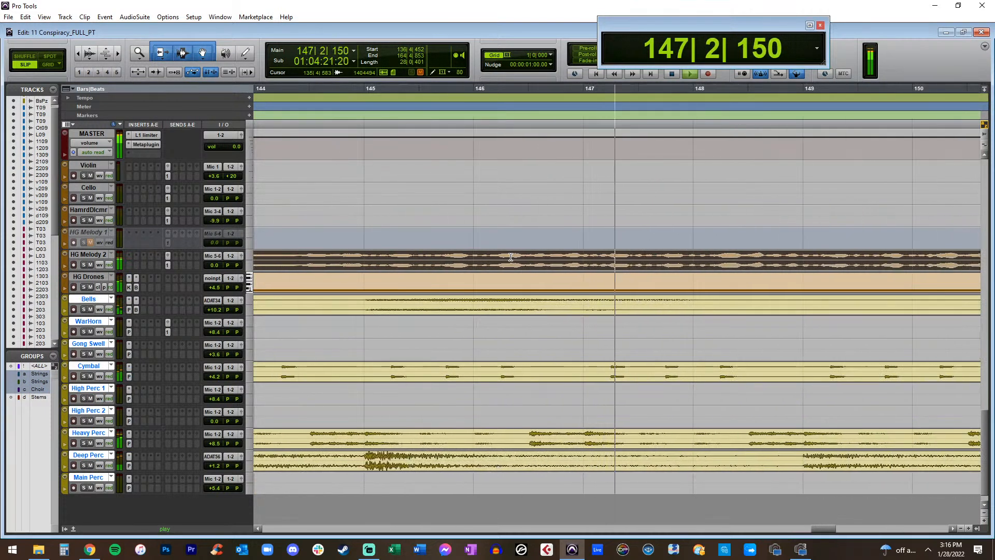
click(514, 266)
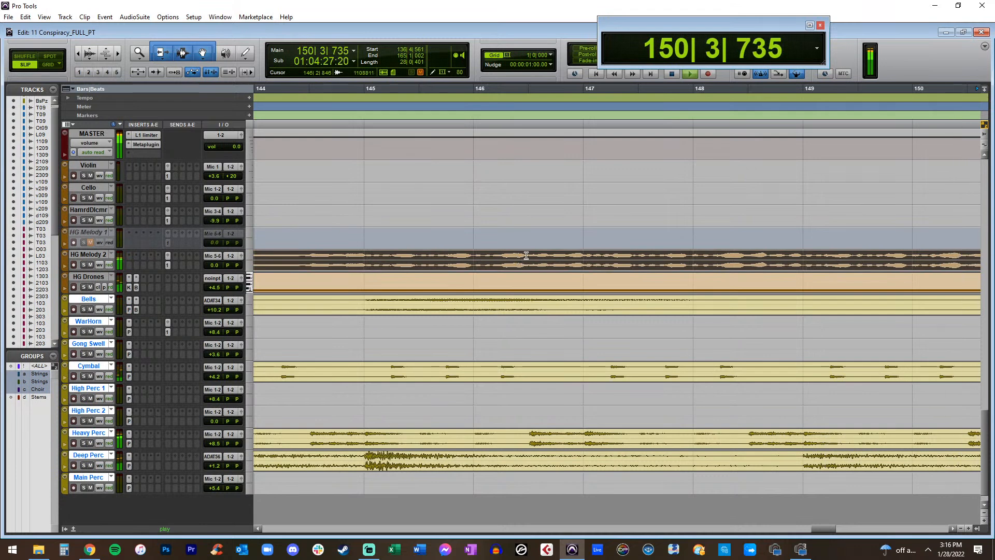
scroll(606, 262, right, 16)
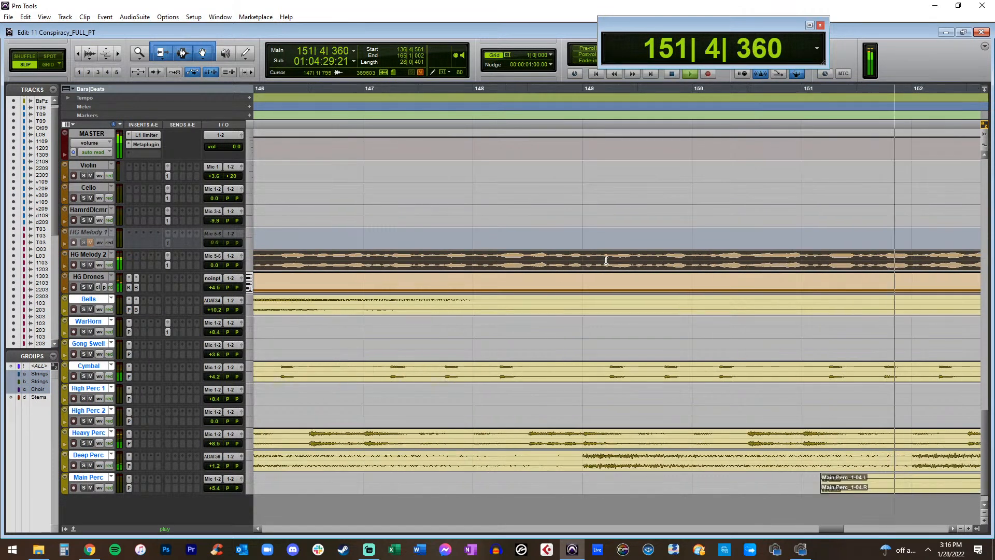
scroll(606, 261, left, 1)
key(r)
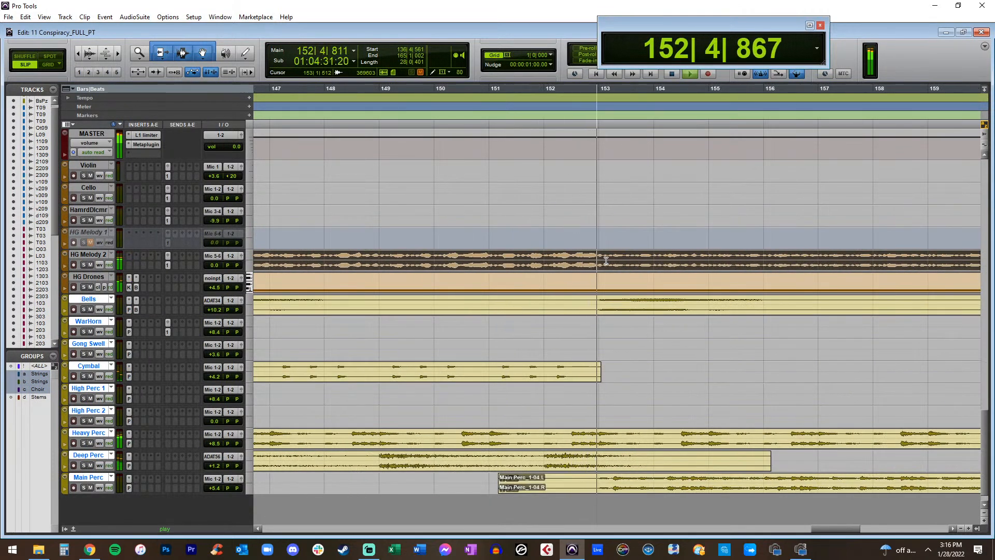
Raise the clip gain of the last two groups of choir clips, between bars 152 and 169, to +12 dB during playback
scroll(591, 259, right, 8)
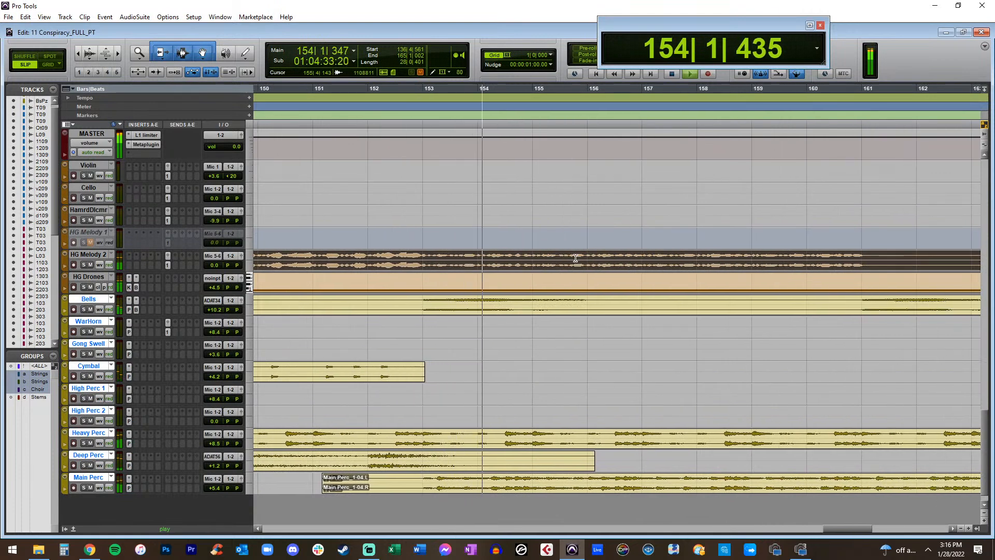
key(r)
key(r)
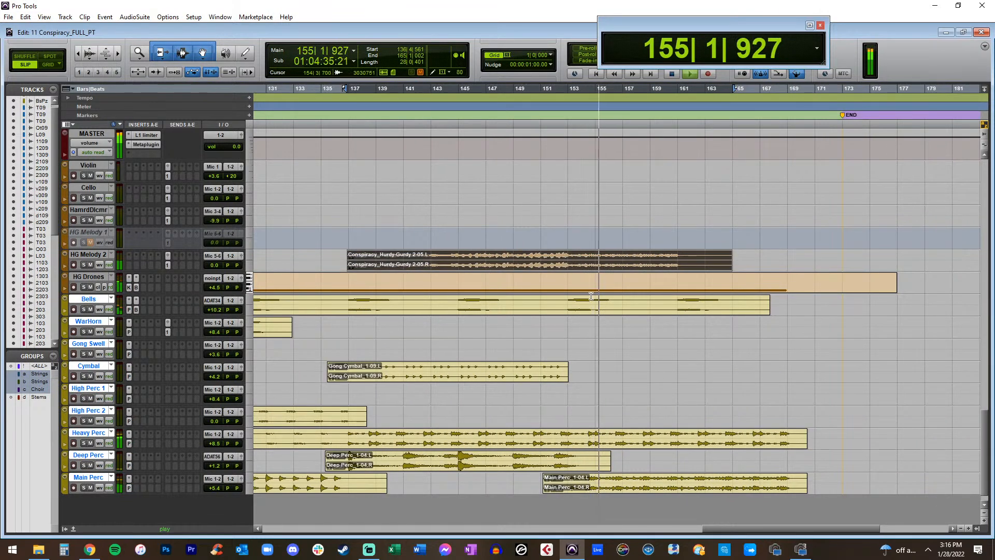
scroll(591, 296, up, 10)
click(613, 284)
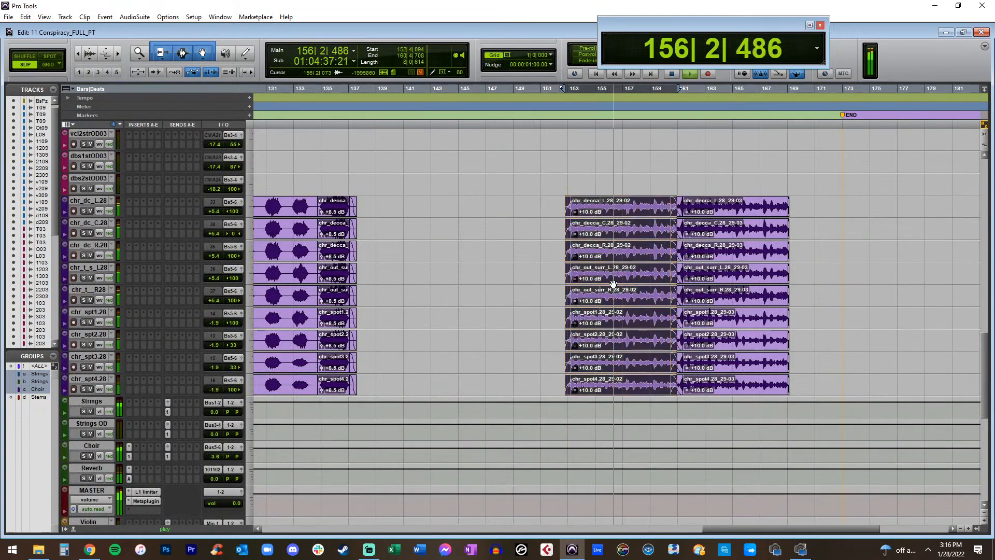
key(super+shift+Up)
click(710, 280)
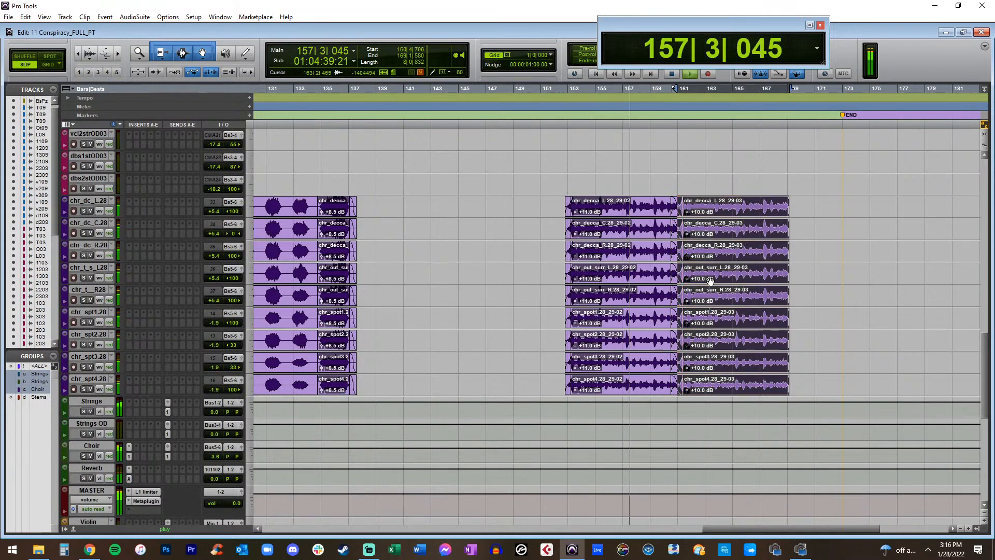
key(super+shift+Up)
click(647, 282)
key(super+shift+Up)
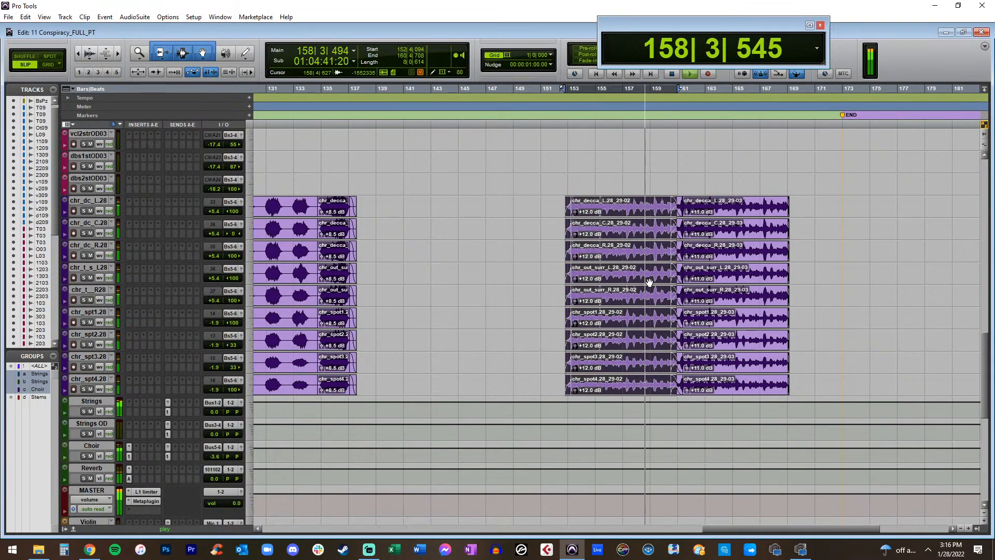
click(708, 280)
key(super+shift+Up)
Listen through the ending past bar 171, checking the final clips, and stop playback at the session start
scroll(708, 279, up, 2)
scroll(708, 279, up, 8)
scroll(649, 250, down, 15)
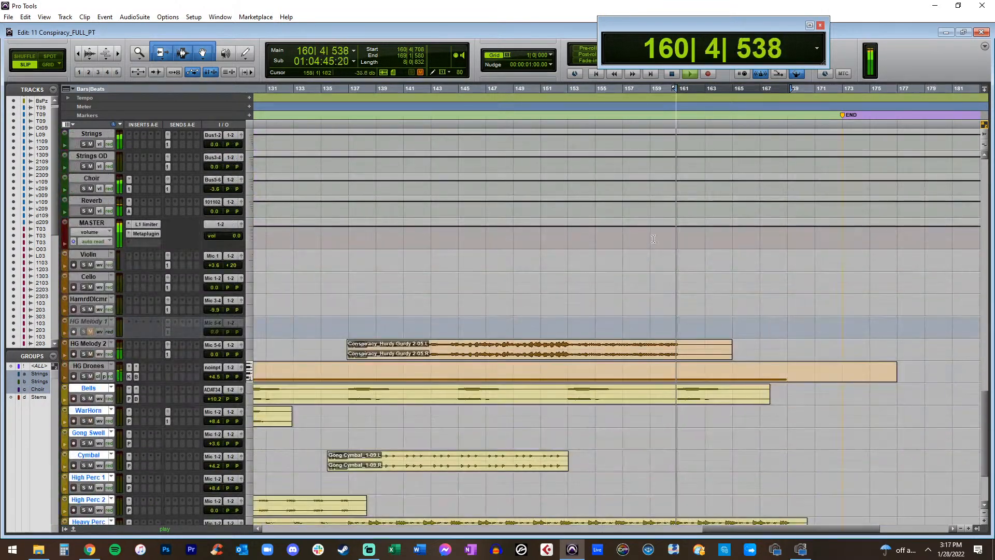
scroll(673, 227, right, 6)
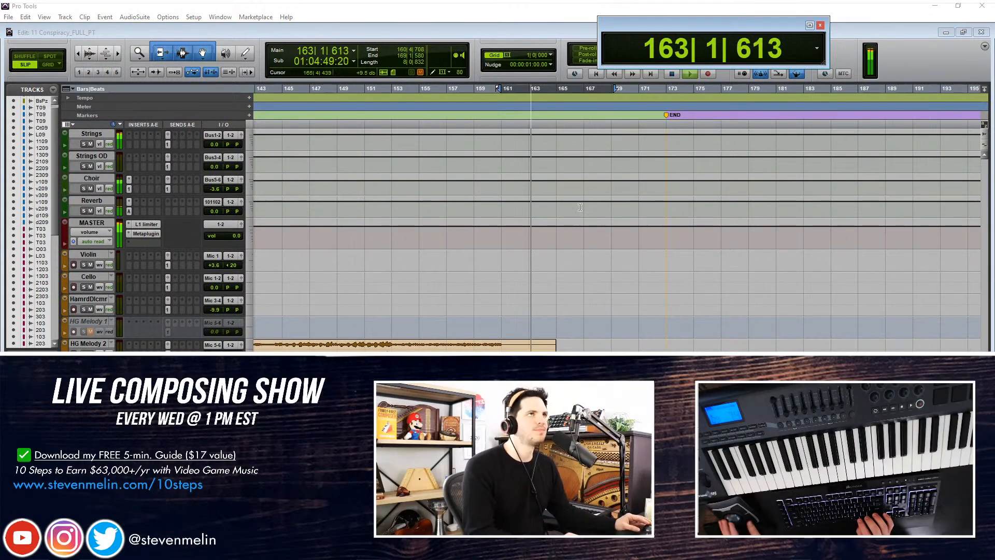
scroll(544, 260, down, 5)
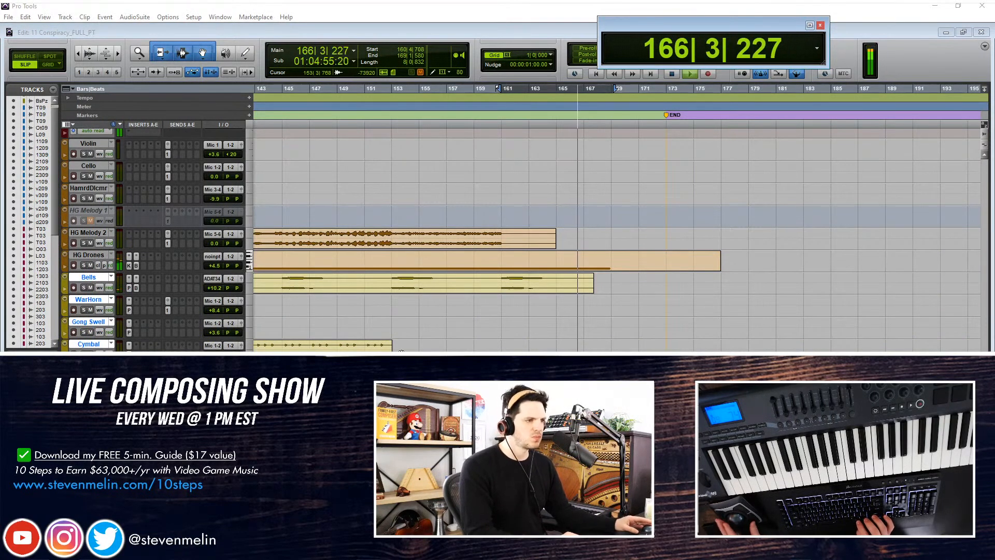
scroll(616, 279, up, 2)
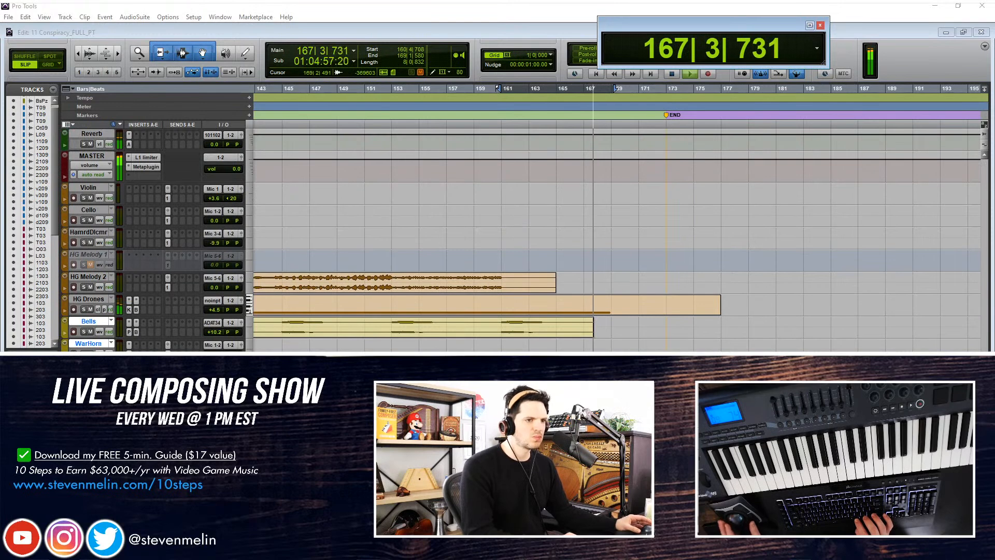
click(615, 279)
key(t)
scroll(845, 89, down, 2)
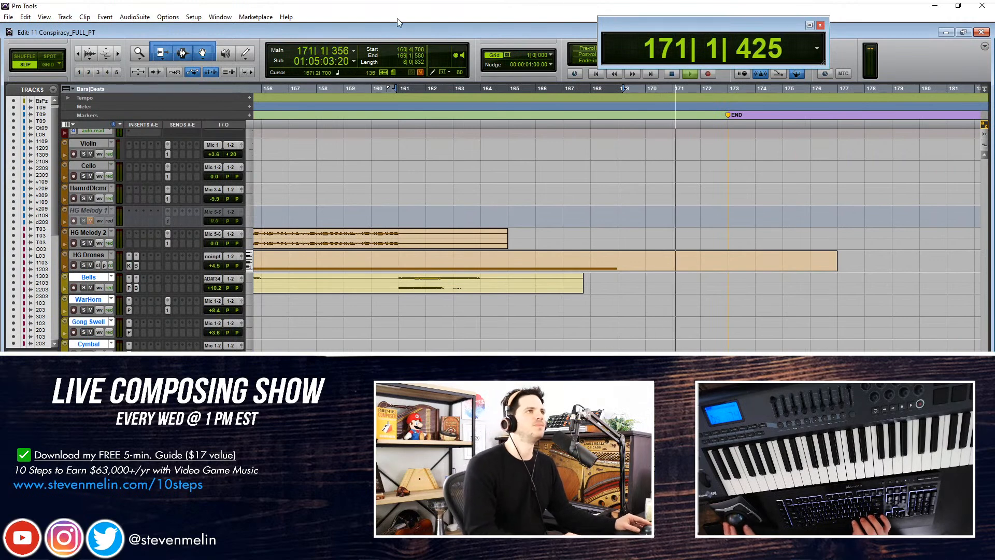
scroll(519, 190, up, 5)
key(space)
key(Return)
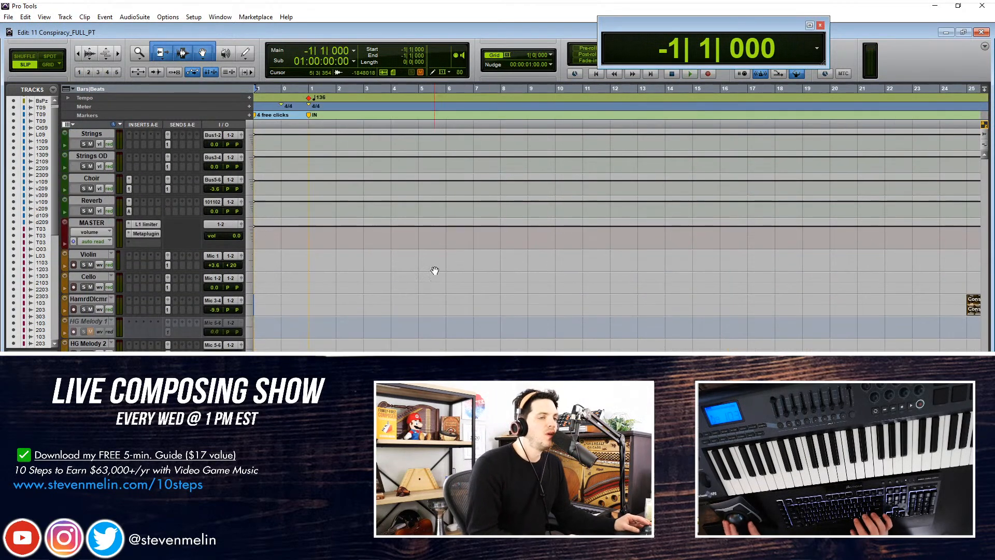
Examine the full arrangement from the session start across the choir, strings, solo instrument and percussion tracks
key(ctrl+[)
key(ctrl+[)
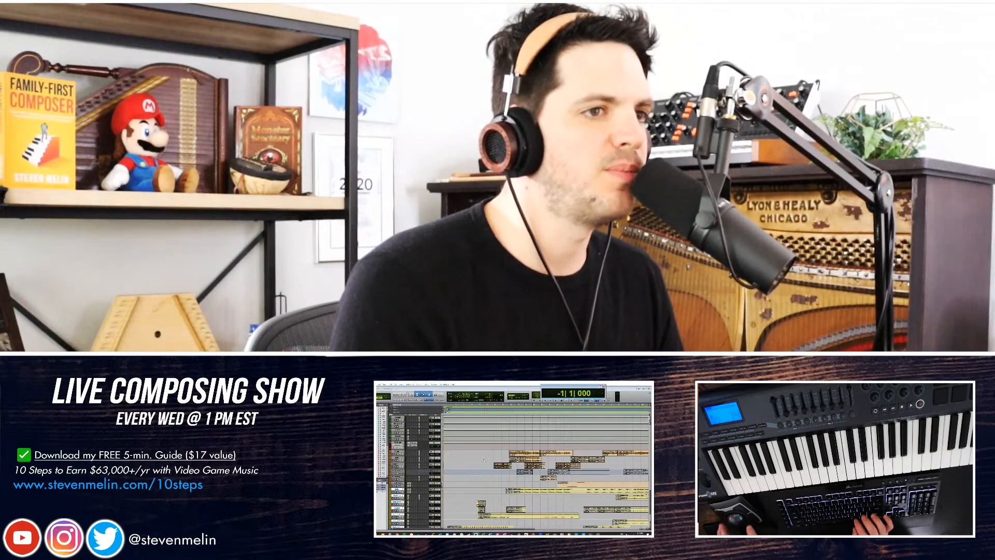
scroll(484, 461, down, 3)
key(ctrl+[)
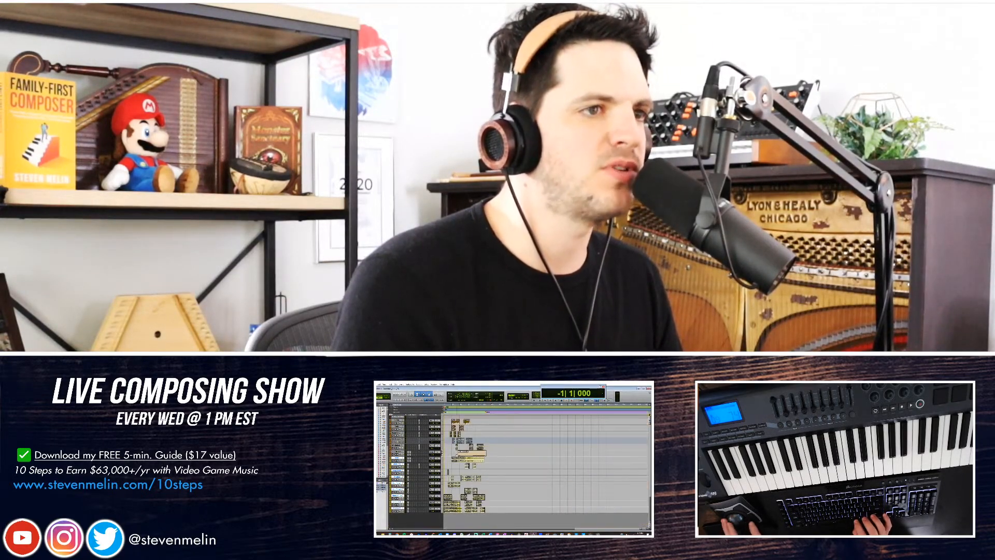
key(ctrl+])
scroll(457, 456, up, 5)
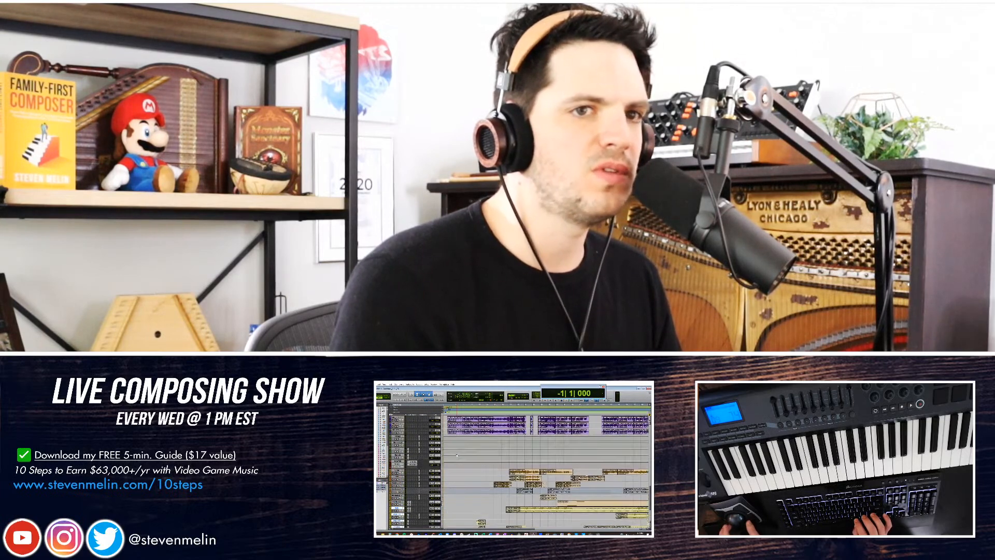
click(459, 470)
scroll(459, 470, up, 3)
key(Return)
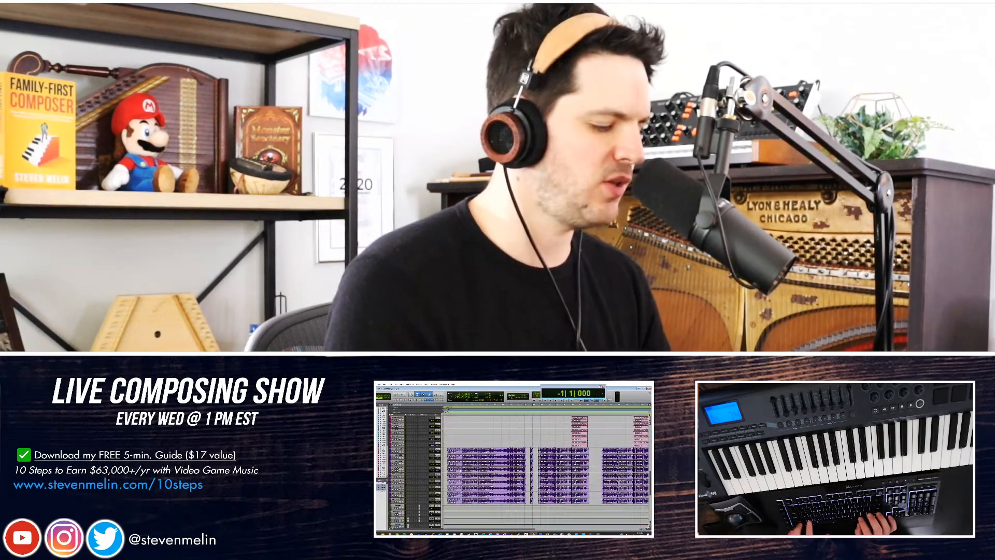
scroll(459, 470, down, 8)
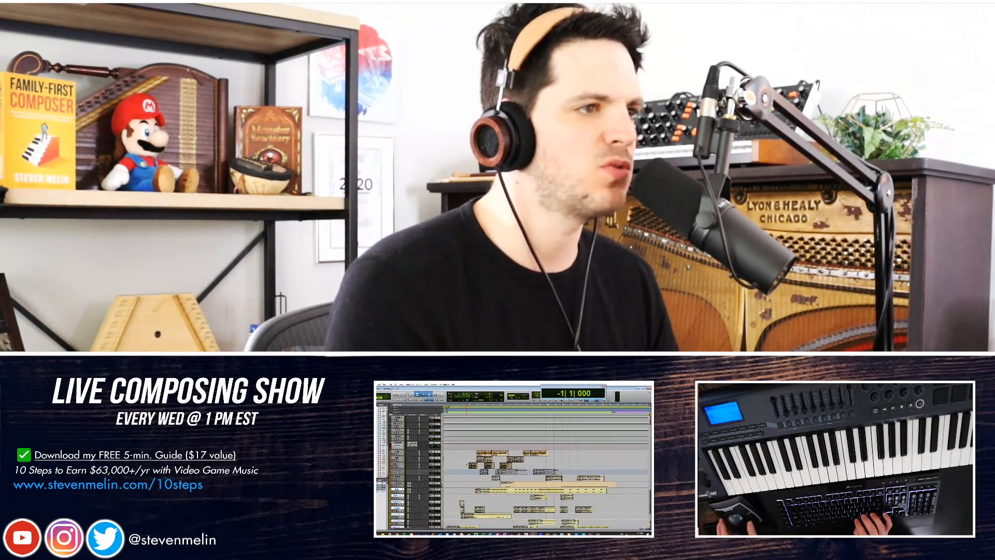
Browse the project folders and load another session file for Import Session Data
click(377, 385)
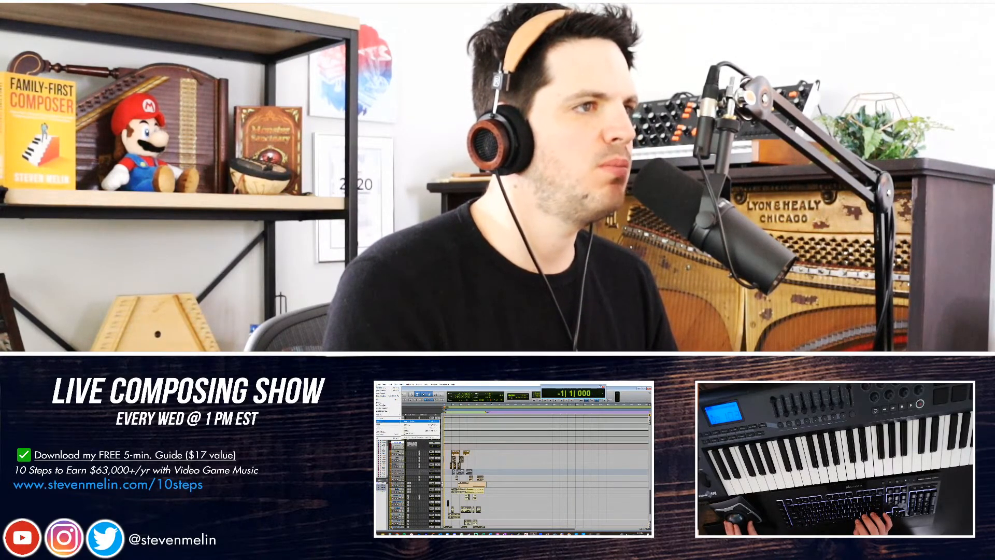
click(415, 424)
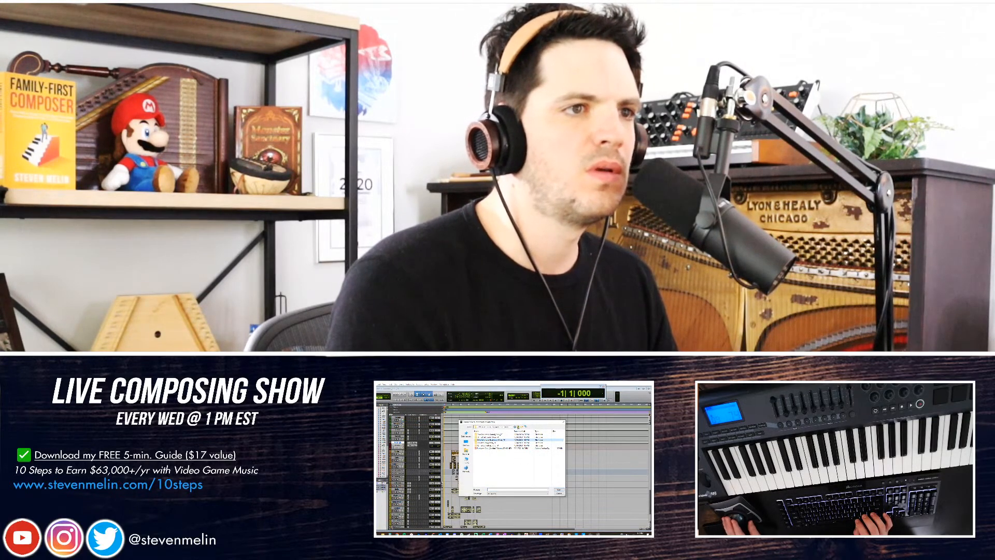
click(518, 427)
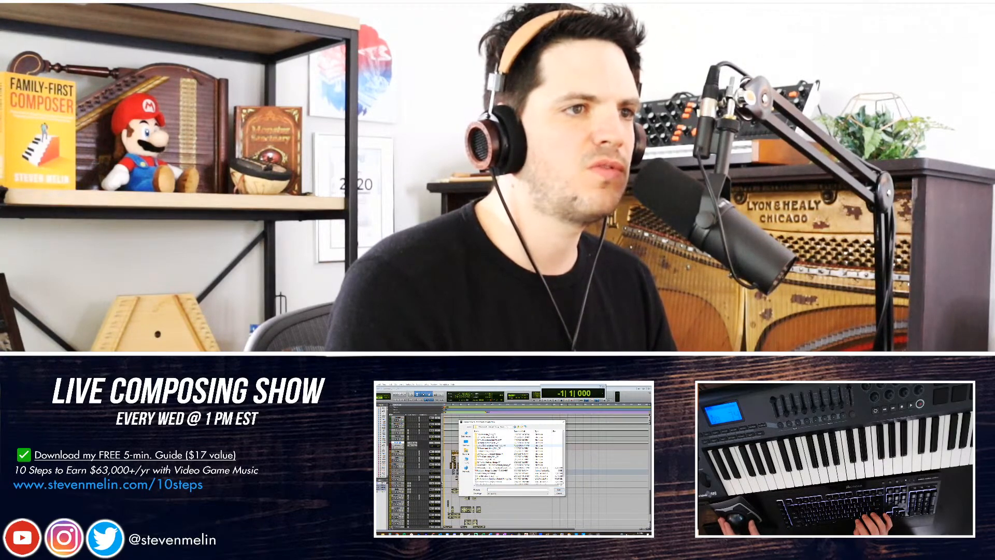
key(Return)
key(Return)
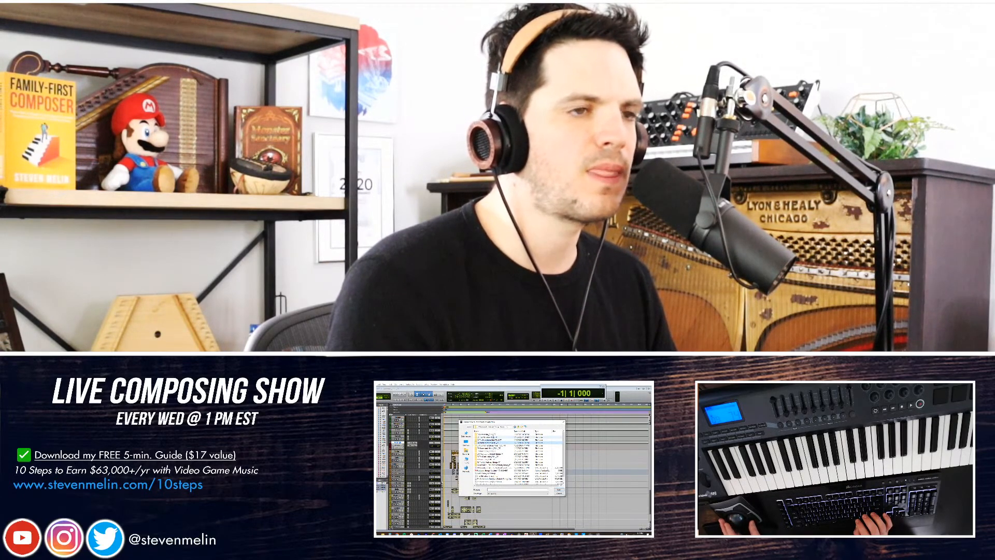
key(BackSpace)
key(Return)
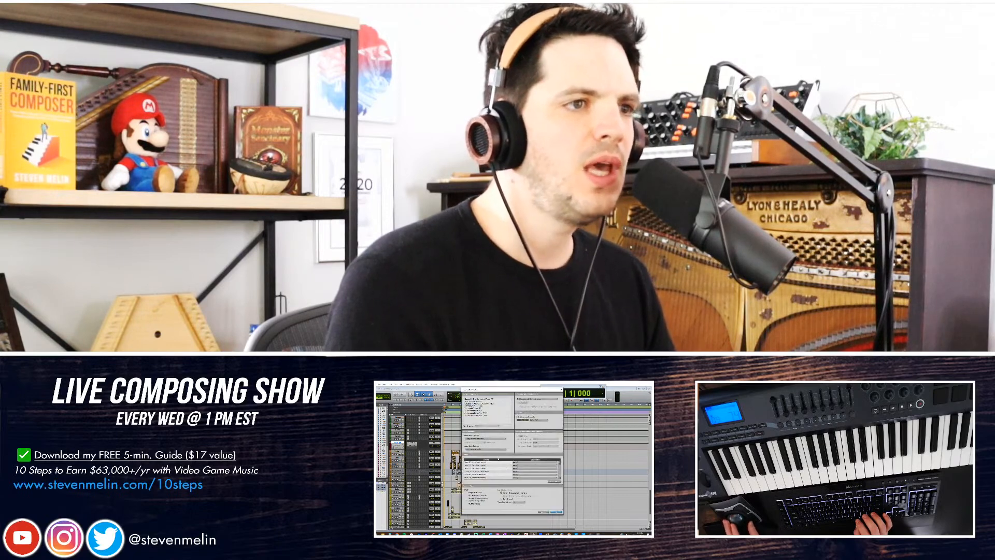
Import the master track carrying Ozone 8 and L1 limiter from the chosen session
scroll(513, 469, down, 5)
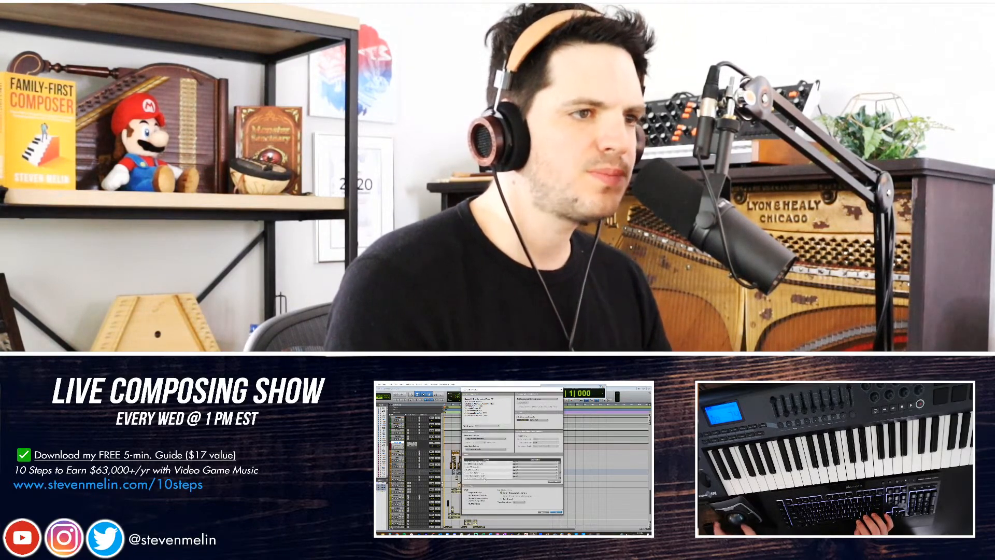
scroll(513, 469, down, 5)
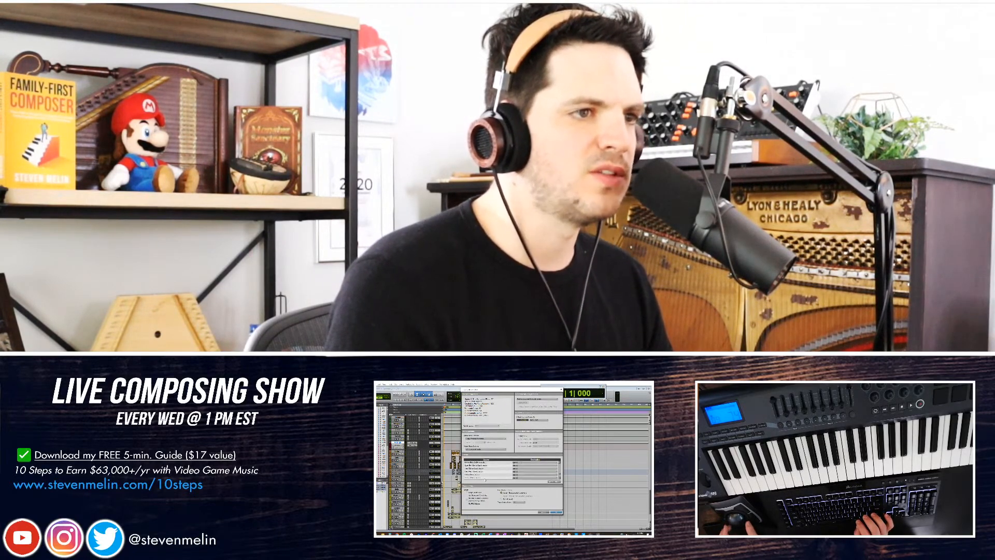
scroll(490, 471, down, 5)
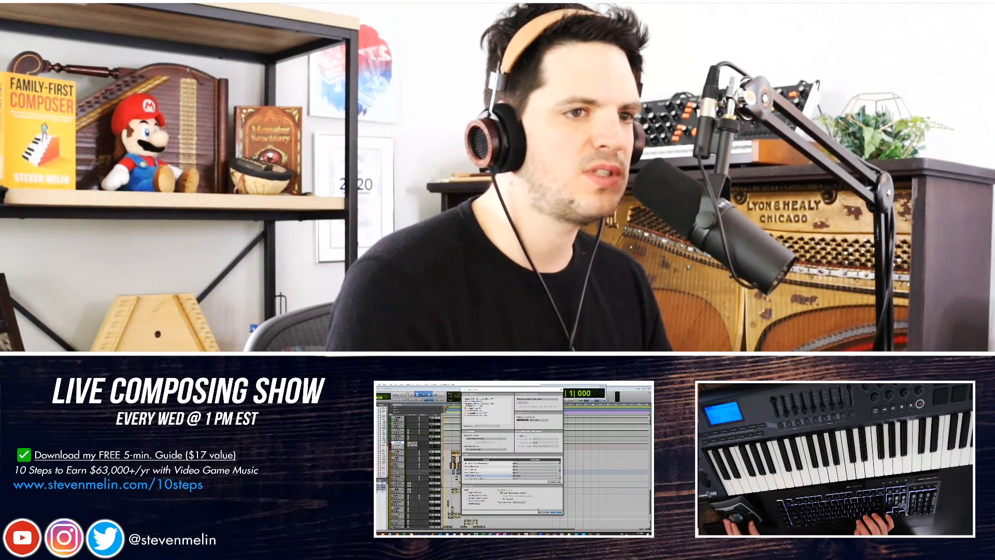
key(Return)
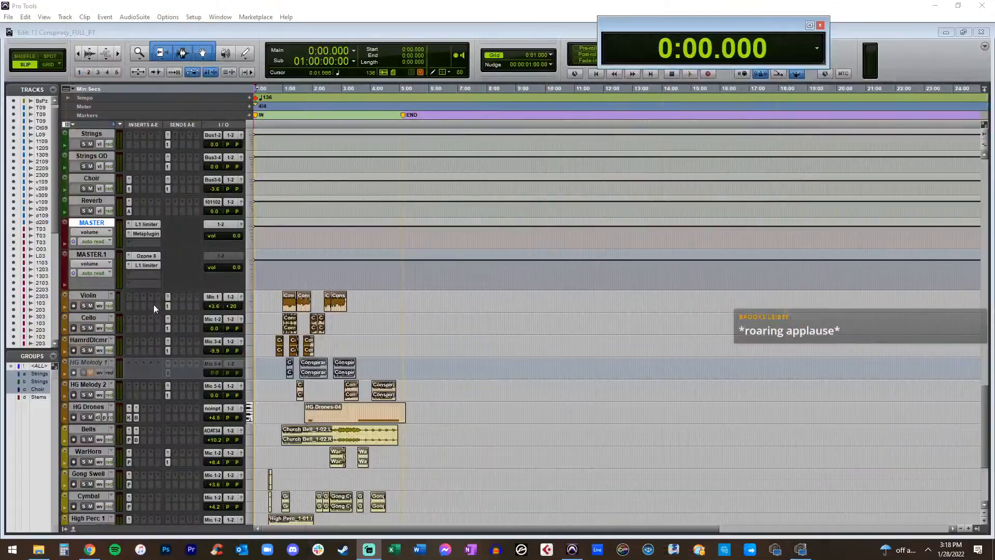
Transfer the Metaplugin insert from MASTER to MASTER.1 below the L1 limiter and delete the old MASTER track
click(95, 223)
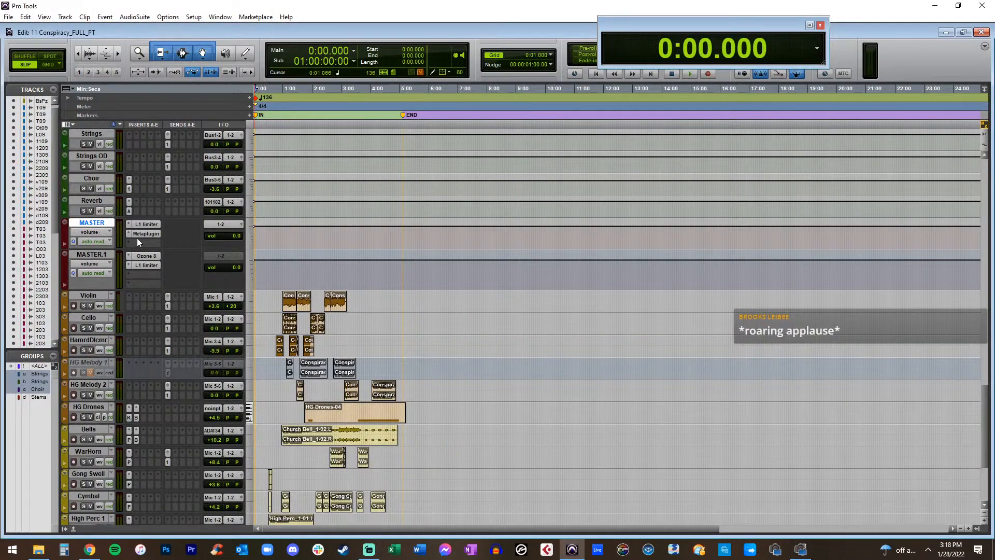
drag(150, 282, 148, 278)
right_click(92, 226)
click(112, 290)
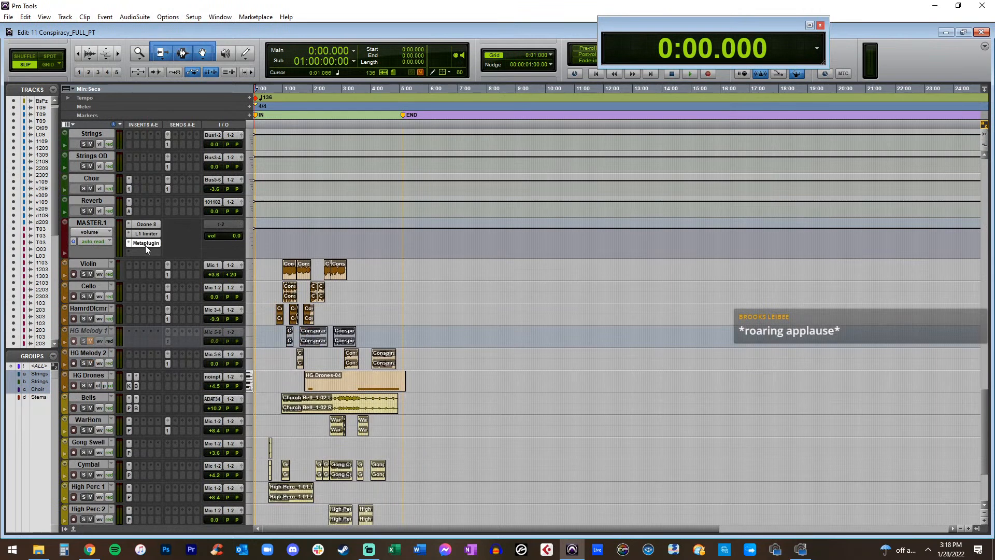
Check the Voxengo Recorder inside Metaplugin on MASTER.1 and close the plug-in
click(145, 244)
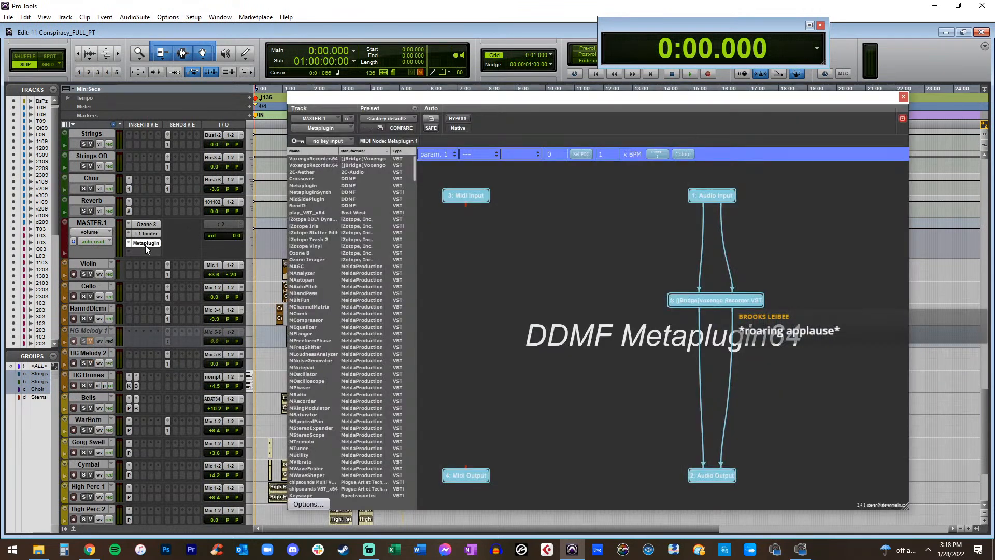
double_click(736, 302)
click(455, 261)
click(469, 176)
click(904, 96)
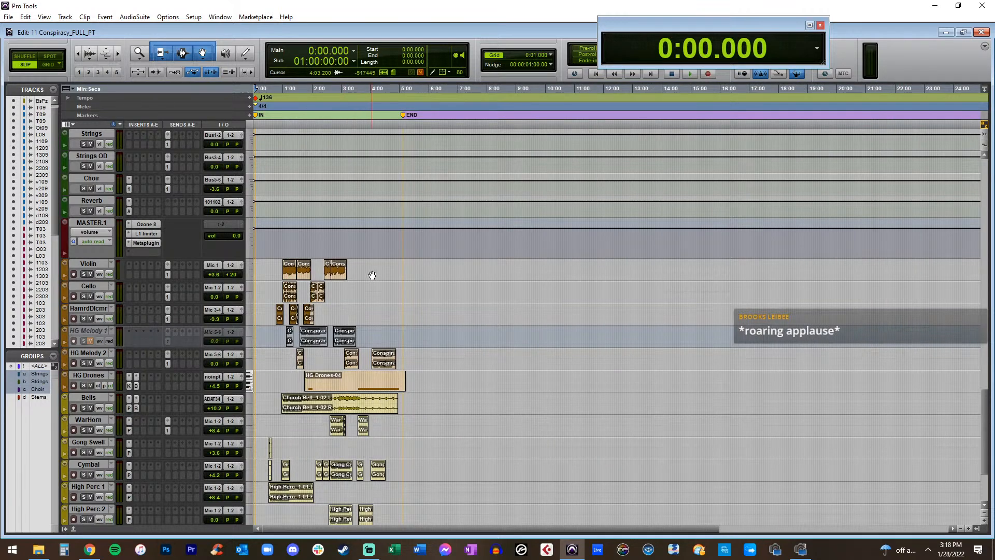
Open Ozone 8 on MASTER.1 and assign the track's output to 1-2
scroll(371, 275, up, 5)
scroll(371, 275, down, 4)
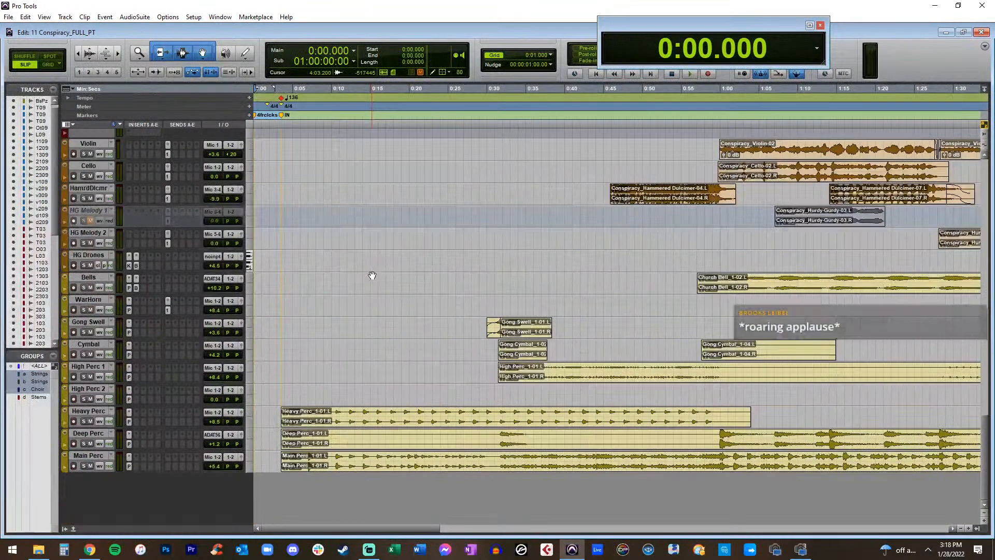
scroll(280, 272, down, 3)
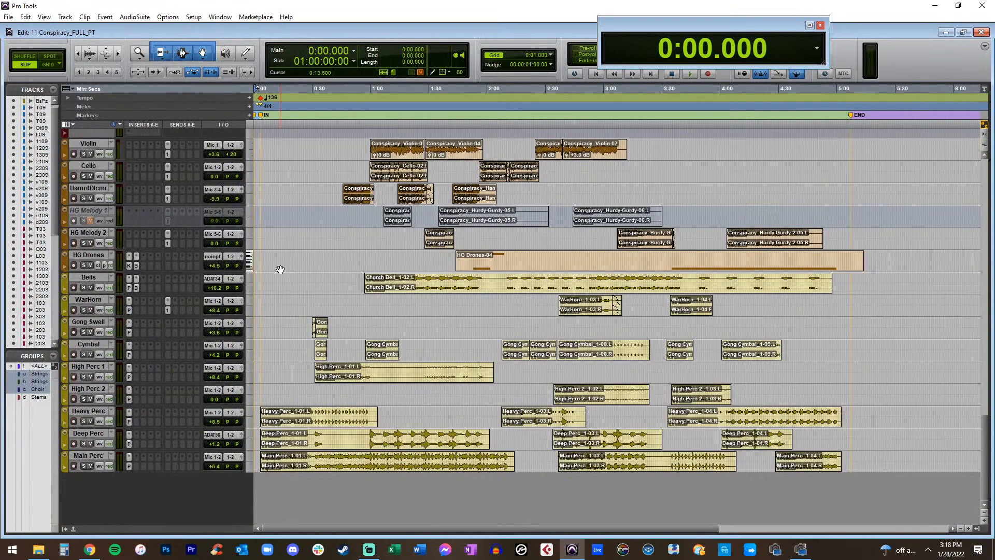
scroll(322, 275, up, 5)
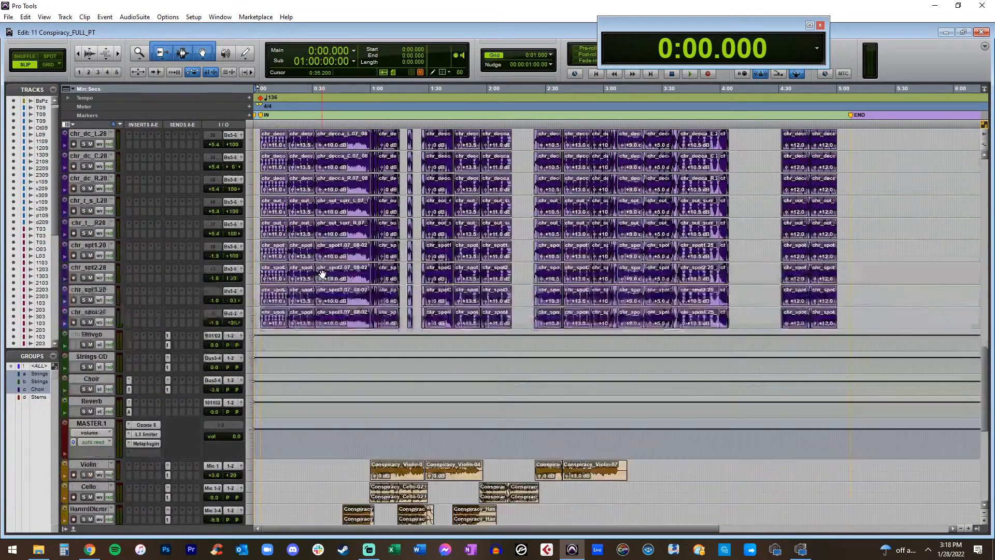
scroll(149, 288, down, 3)
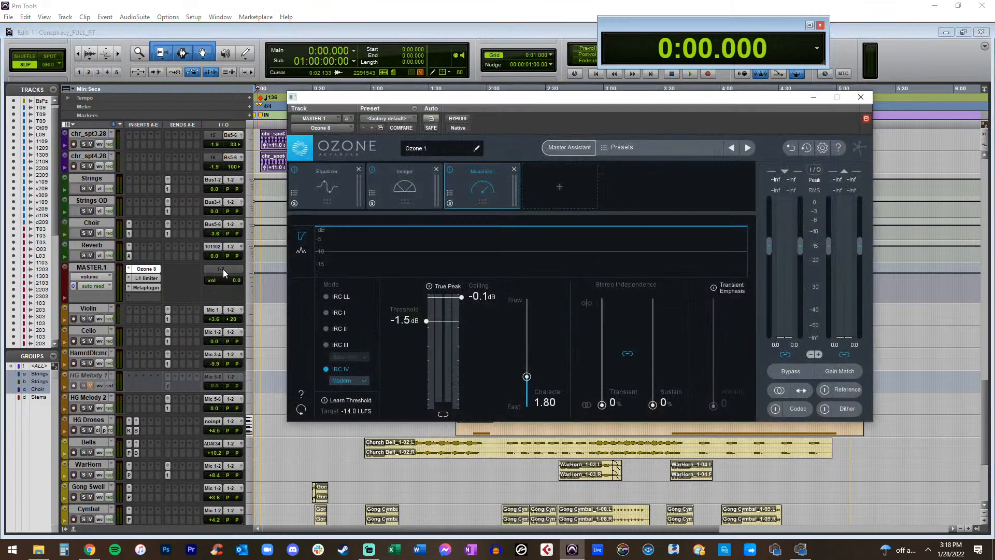
click(223, 269)
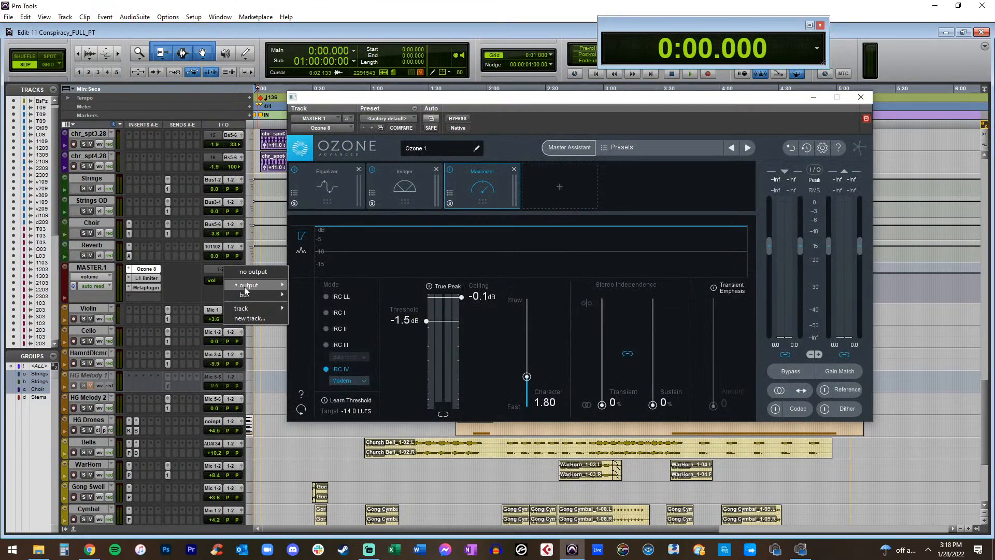
click(318, 185)
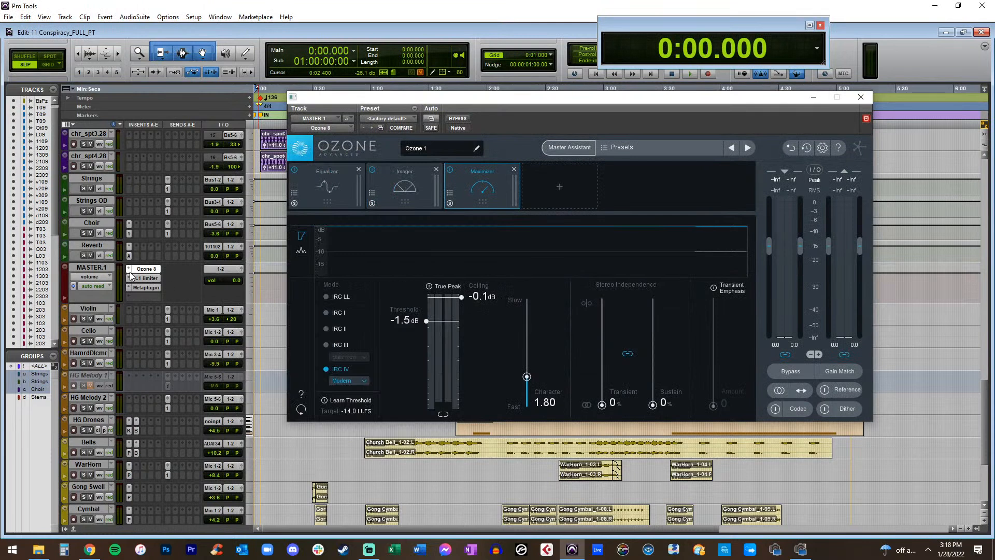
Rename the MASTER.1 track as MASTER
double_click(100, 269)
text(MASTER)
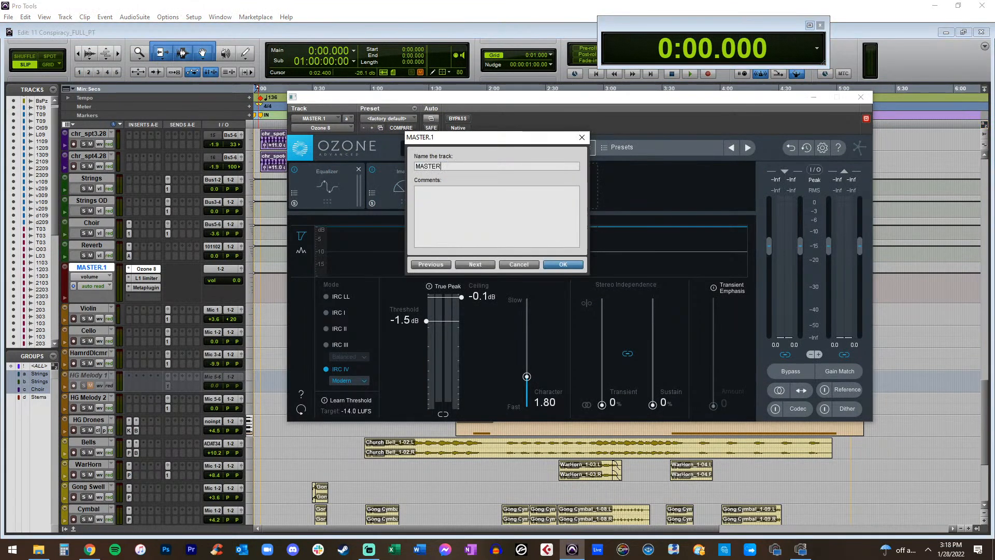
key(Return)
Review the Equalizer, Imager and Maximizer modules in Ozone 8 on the master track and close the plug-in
click(325, 198)
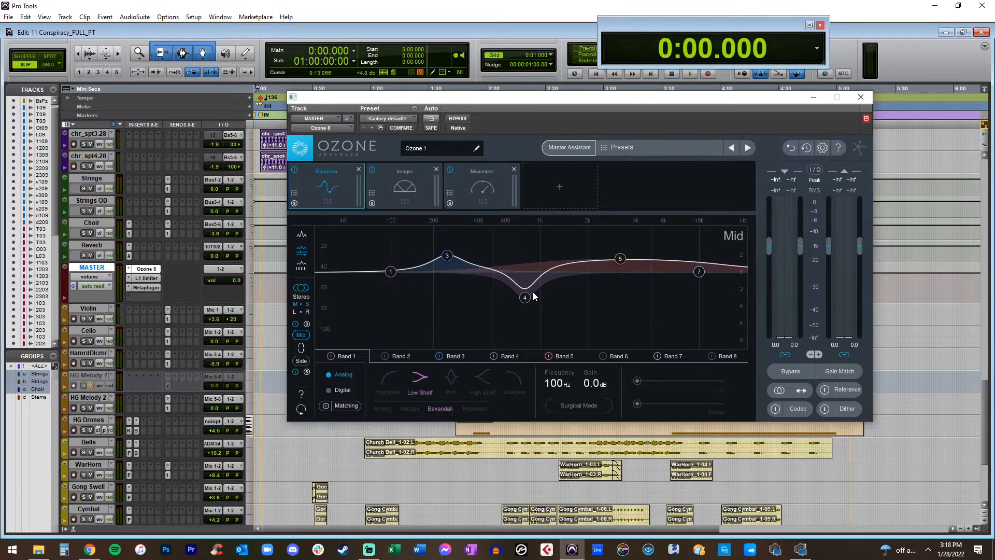
click(384, 182)
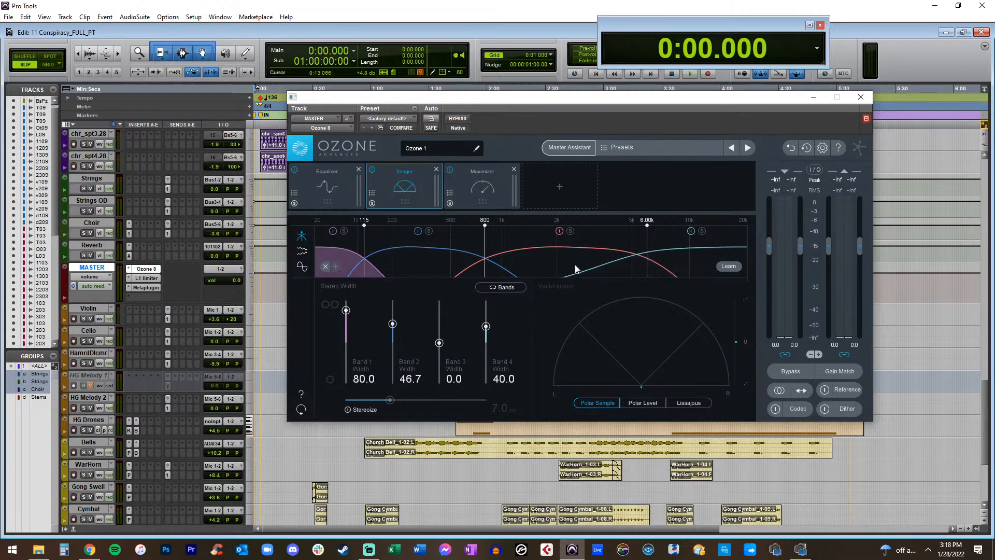
click(480, 192)
click(387, 185)
click(486, 189)
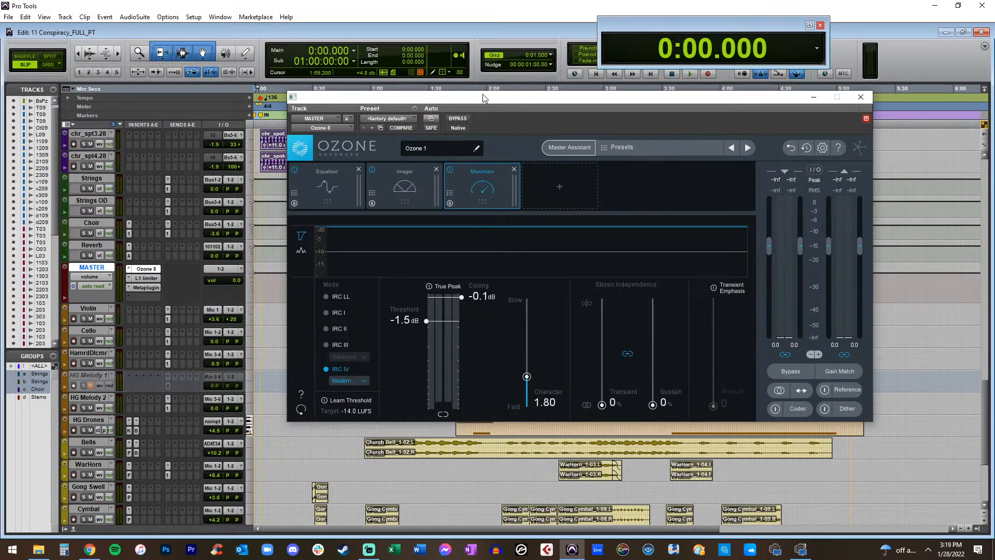
drag(479, 102, 428, 39)
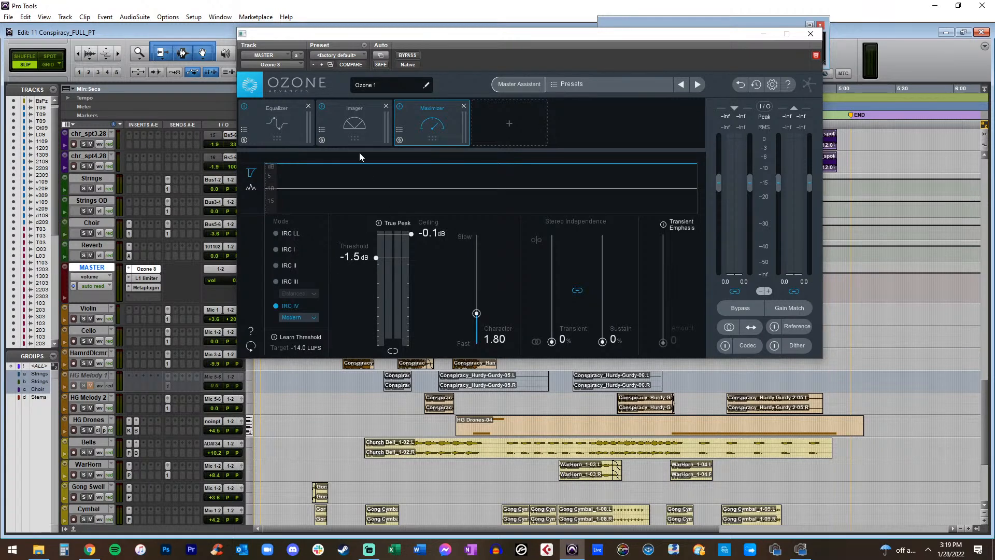
drag(450, 29, 356, 52)
key(ctrl+w)
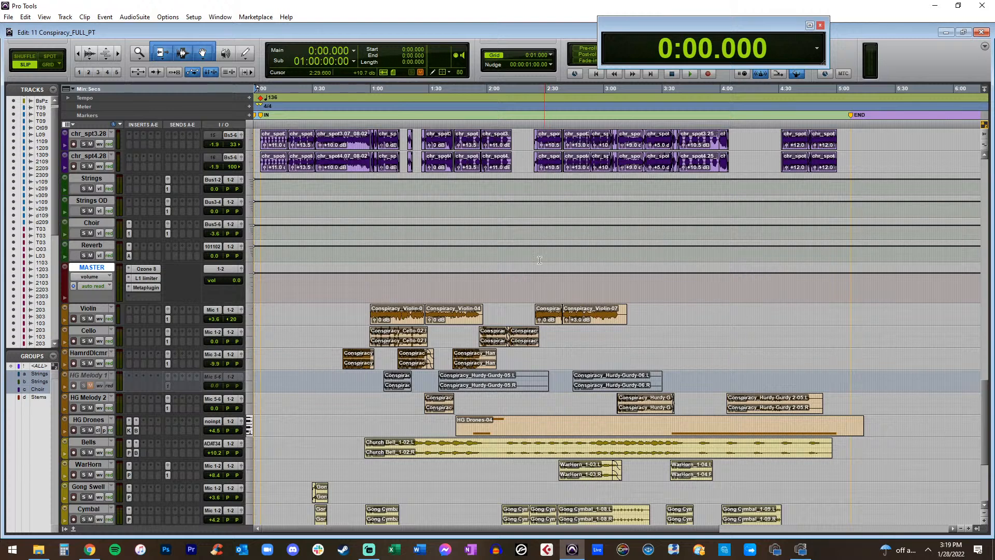
Play the mix from the violin clip at about 2:24 to check the mastering chain, and stop playback
click(553, 319)
key(ctrl+])
key(space)
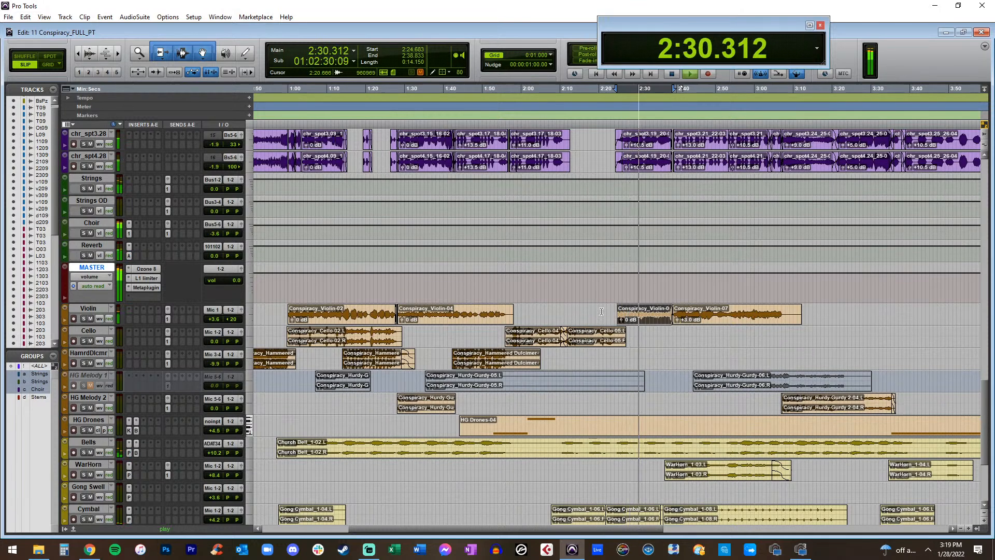
key(r)
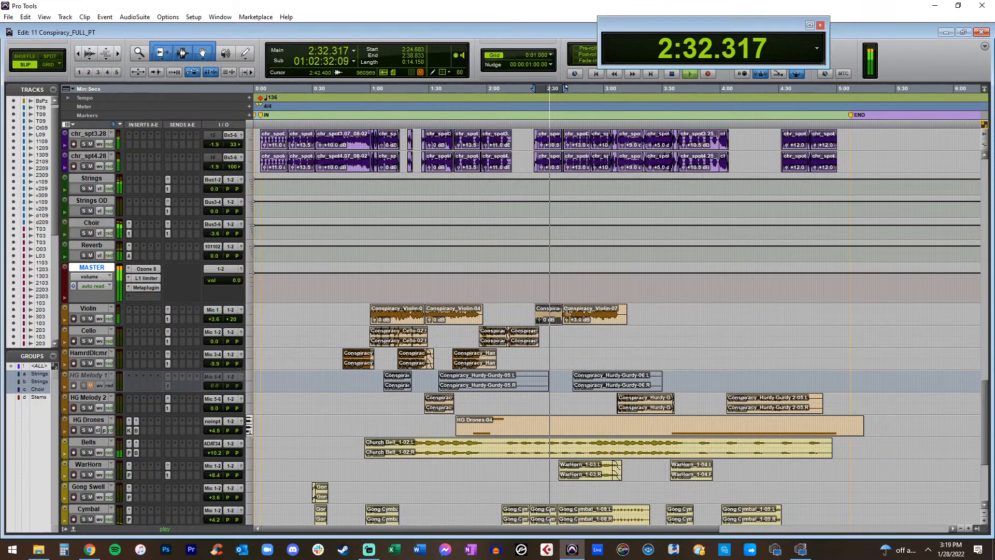
click(528, 315)
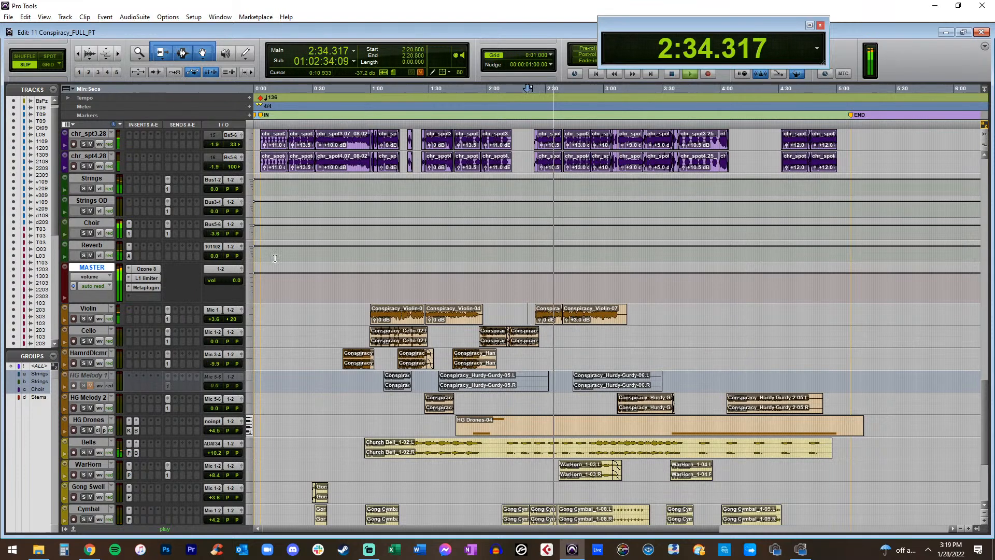
scroll(484, 325, down, 5)
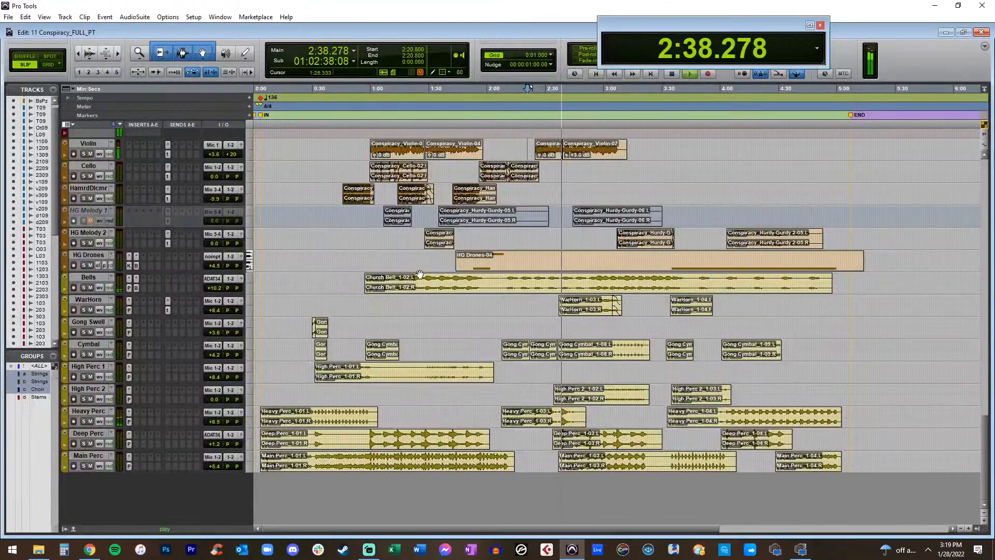
scroll(446, 300, up, 1)
key(space)
Deactivate the Strings and Choir groups while keeping ALL active, and lower the volume of all tracks together by 3.6 dB
scroll(458, 258, up, 5)
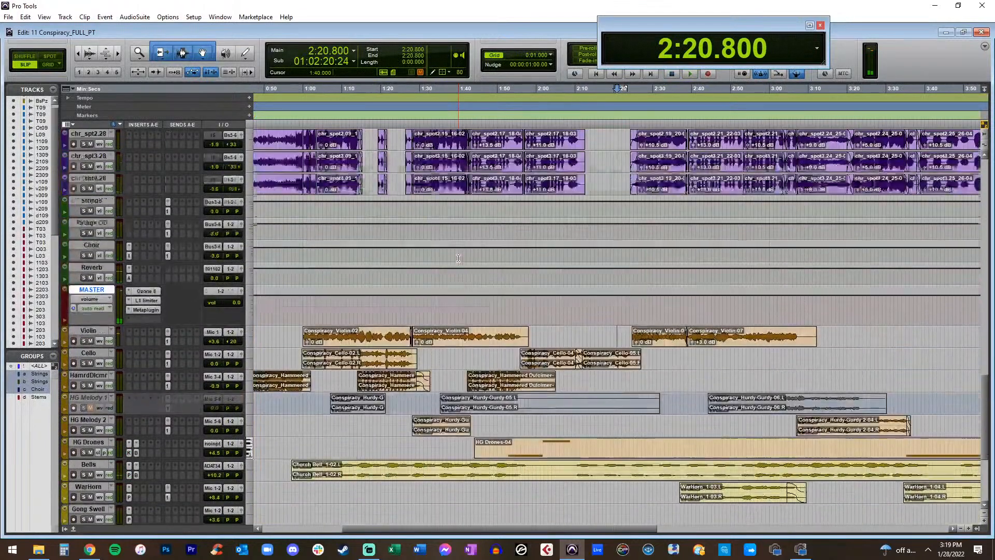
scroll(296, 345, down, 5)
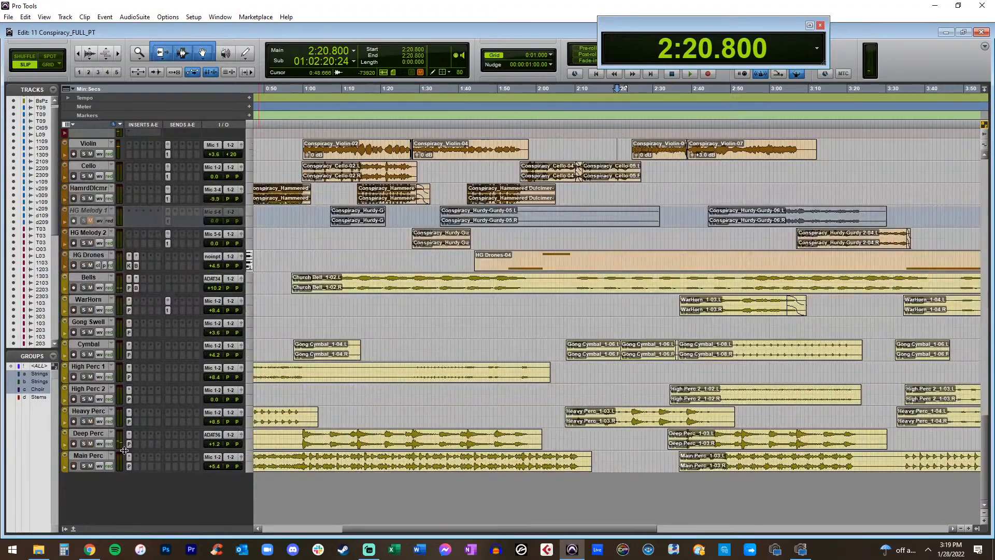
scroll(139, 311, up, 4)
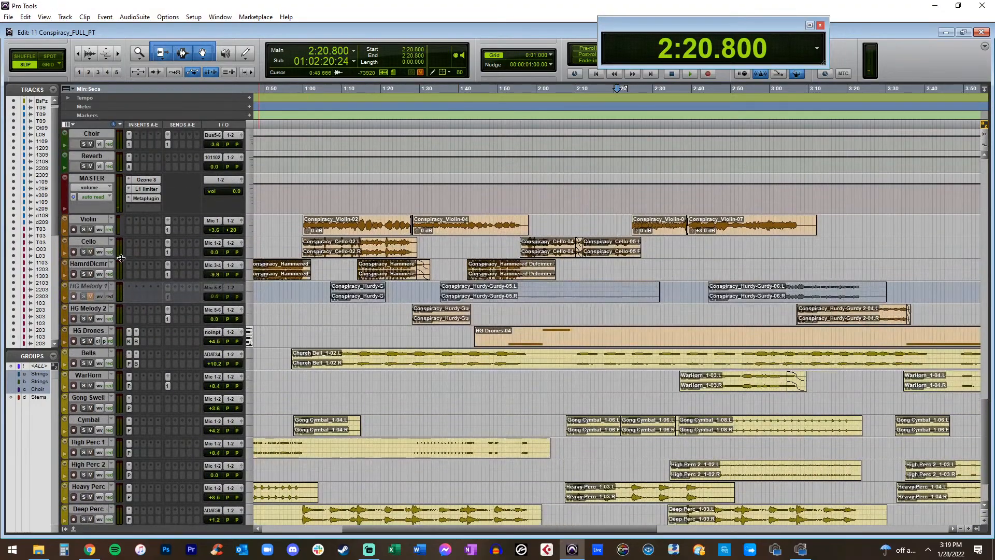
scroll(121, 258, up, 15)
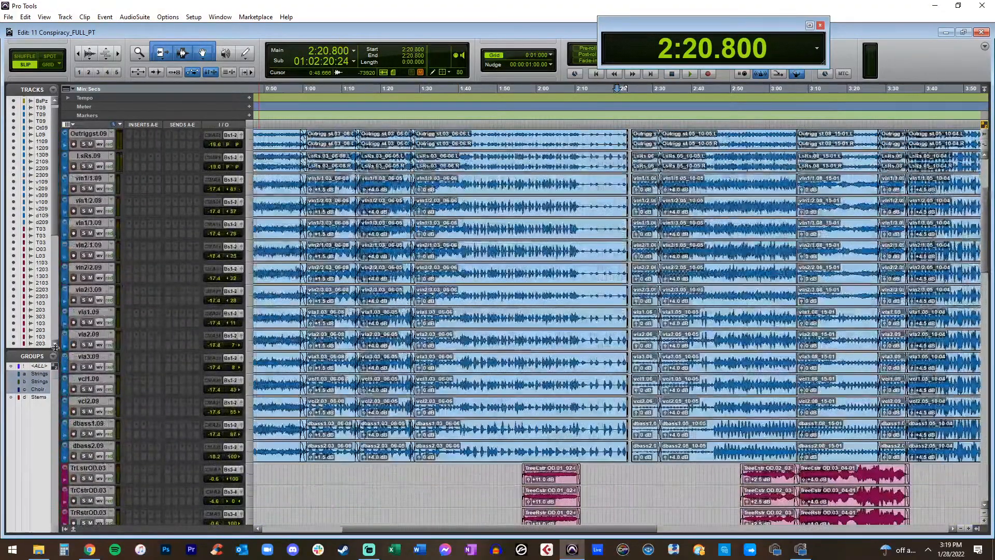
drag(40, 370, 45, 397)
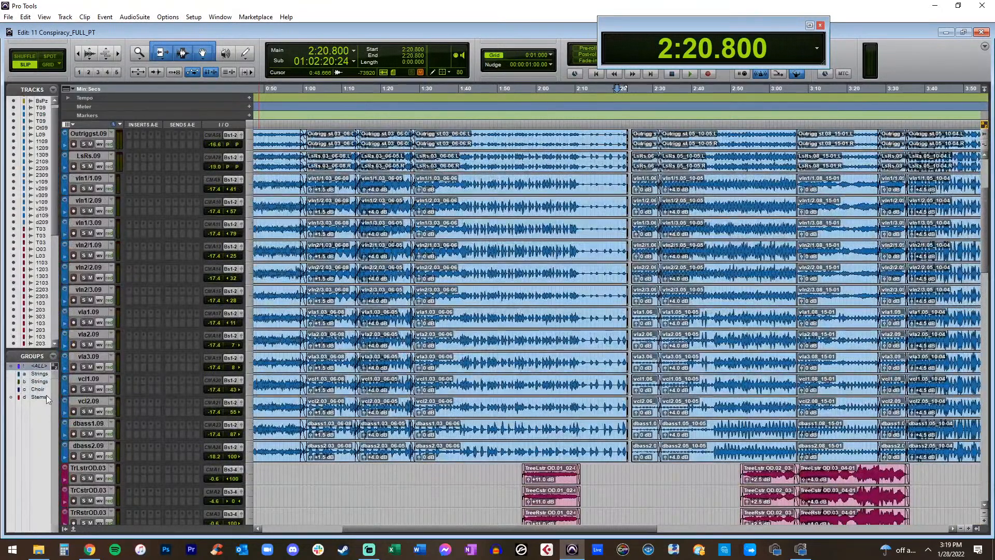
scroll(119, 340, up, 5)
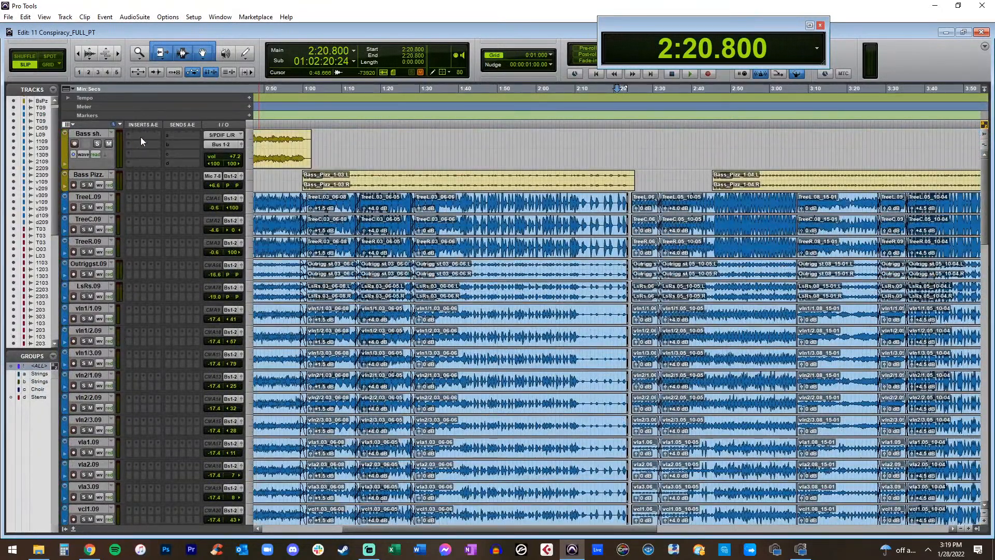
drag(215, 185, 216, 188)
scroll(194, 185, down, 20)
scroll(123, 263, down, 15)
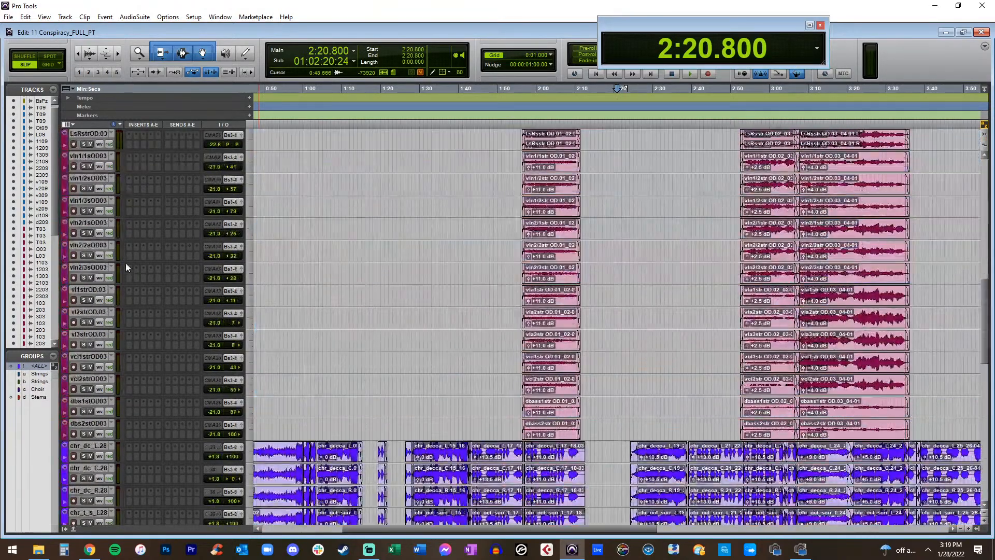
scroll(109, 239, up, 2)
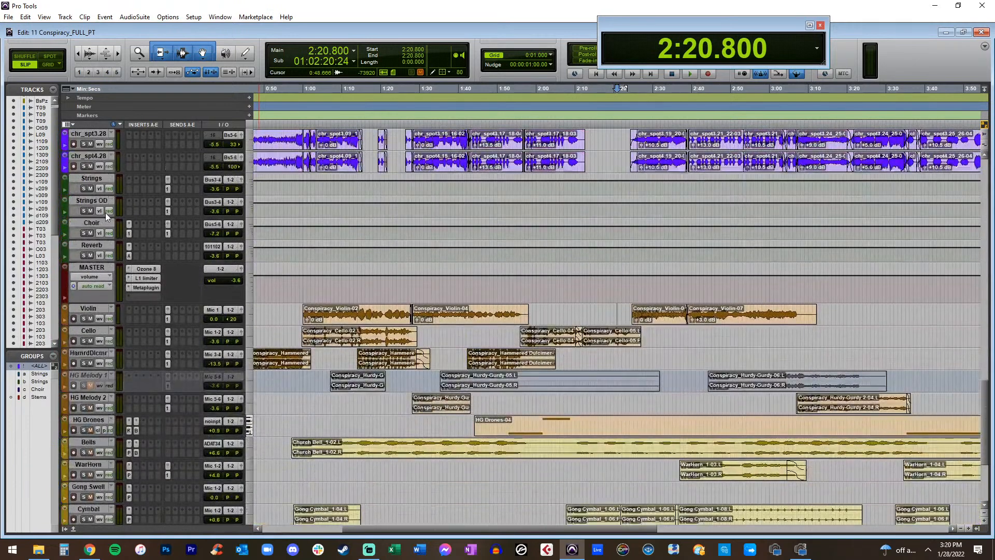
Reset the MASTER track's volume to 0.0 dB
click(90, 203)
scroll(211, 215, down, 2)
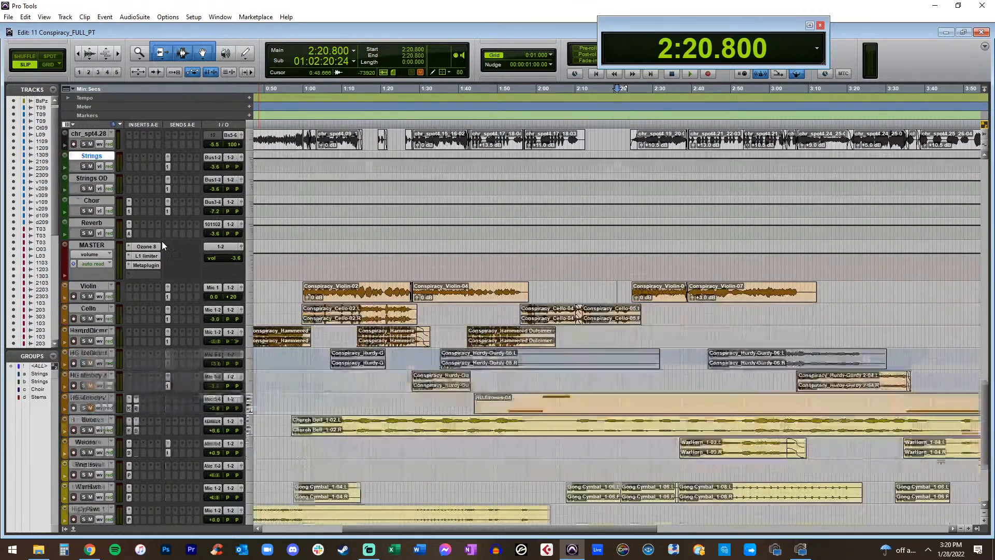
alt+click(234, 258)
scroll(207, 258, down, 6)
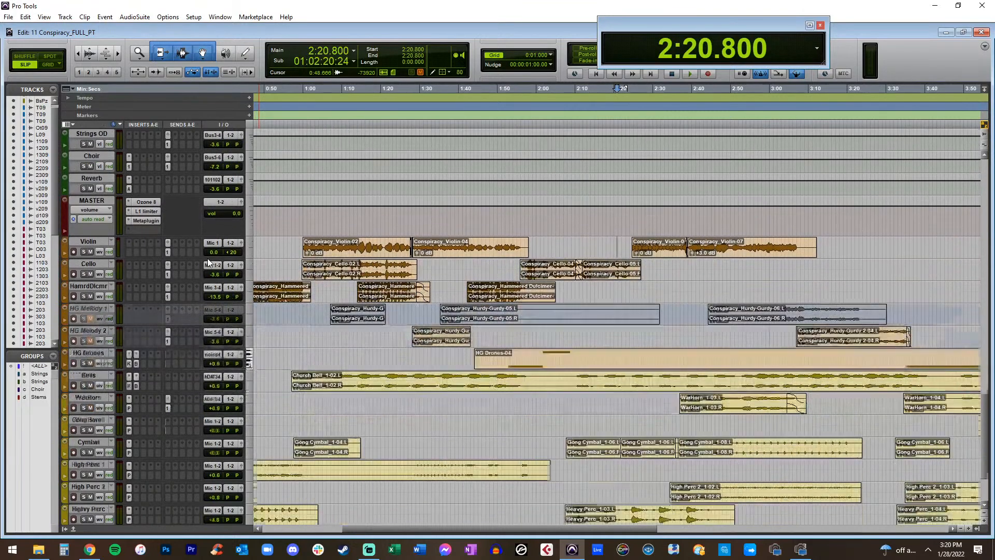
Reactivate both Strings groups and the Choir group
scroll(204, 254, up, 15)
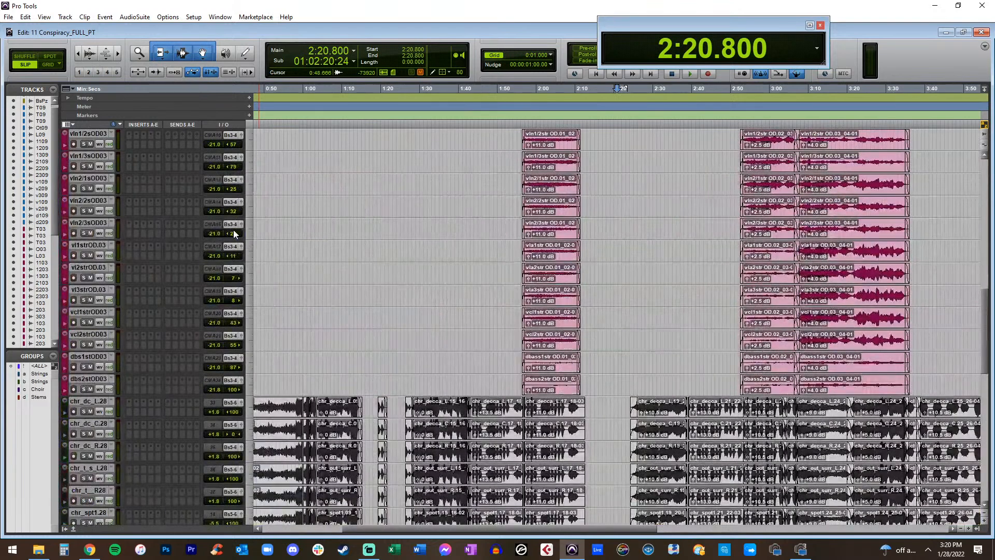
scroll(118, 306, down, 3)
drag(41, 375, 40, 390)
scroll(210, 325, down, 7)
scroll(208, 326, down, 4)
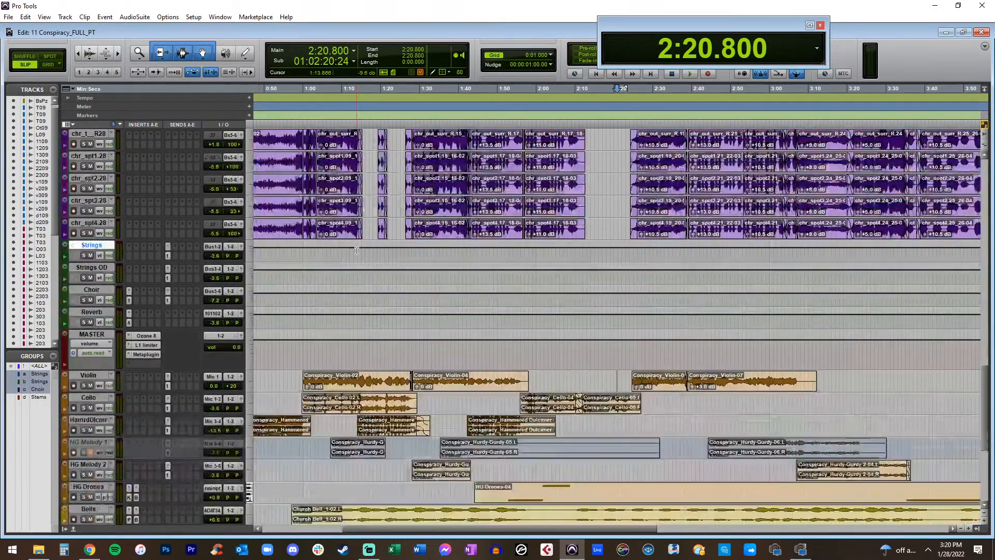
Play the mix from the choir entrance at about 2:24 to check the lowered levels
key(Return)
key(r)
key(r)
key(t)
key(t)
scroll(611, 217, up, 9)
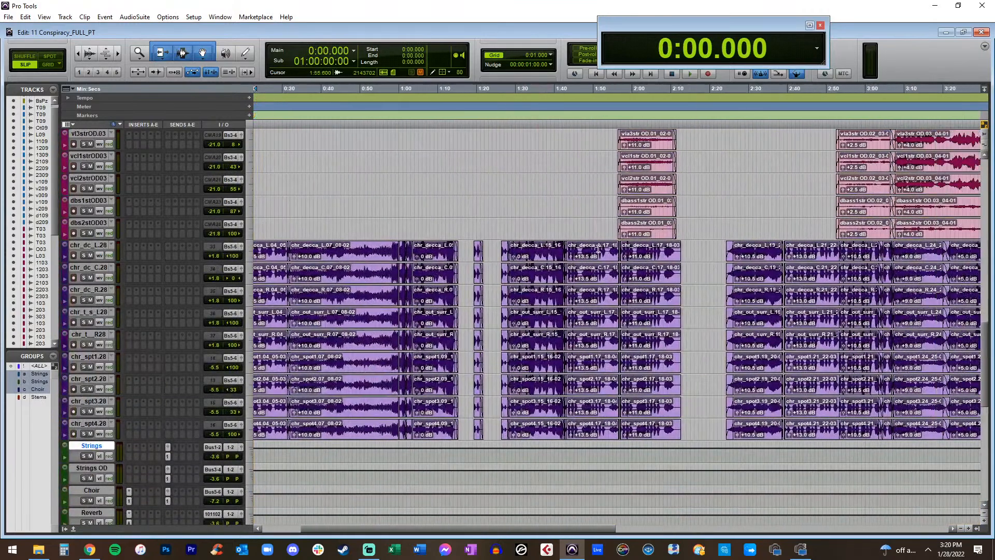
click(543, 262)
key(alt+space)
key(Escape)
click(751, 252)
key(space)
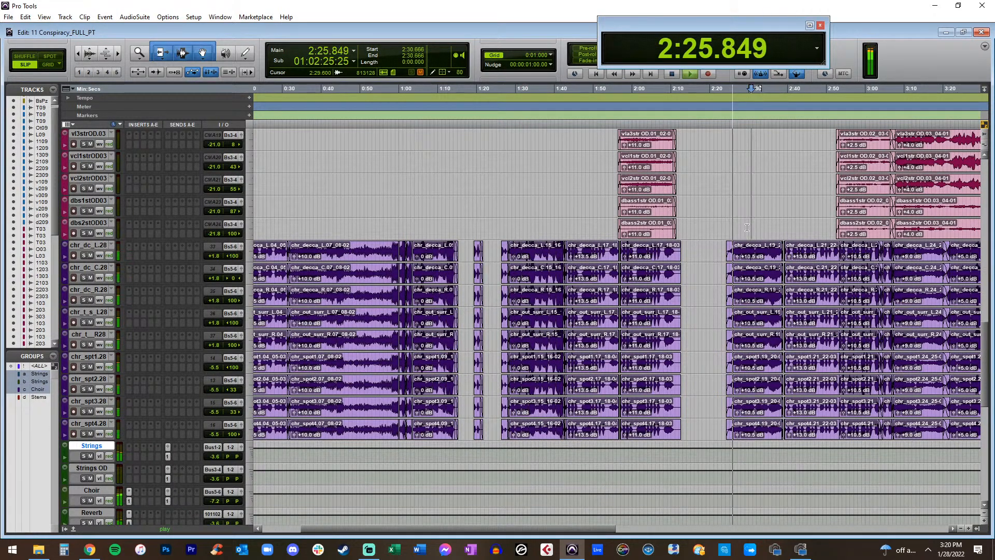
scroll(614, 249, right, 5)
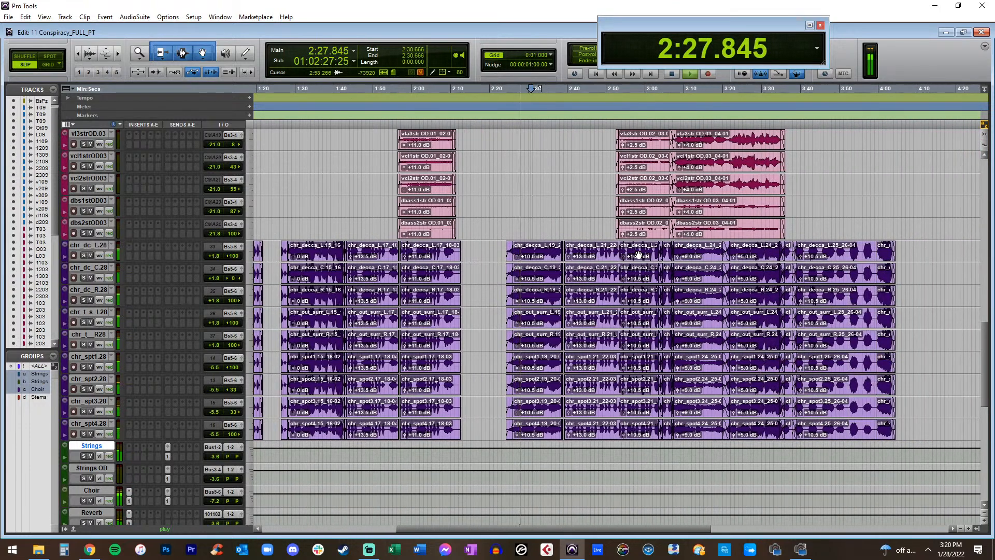
scroll(575, 227, right, 2)
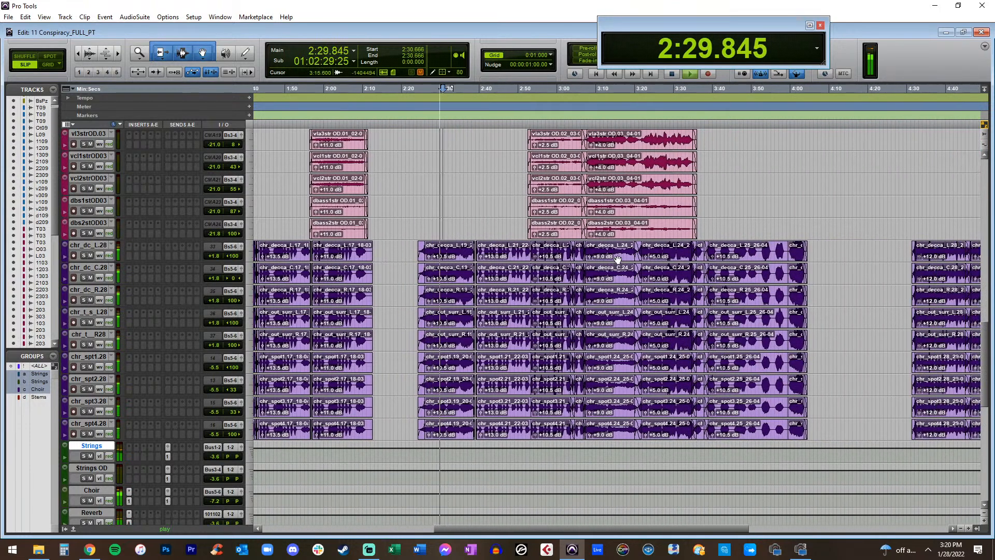
Play the loud section from the choir clip at about 3:20 and stop playback
click(654, 258)
key(space)
scroll(664, 244, right, 2)
scroll(667, 238, right, 1)
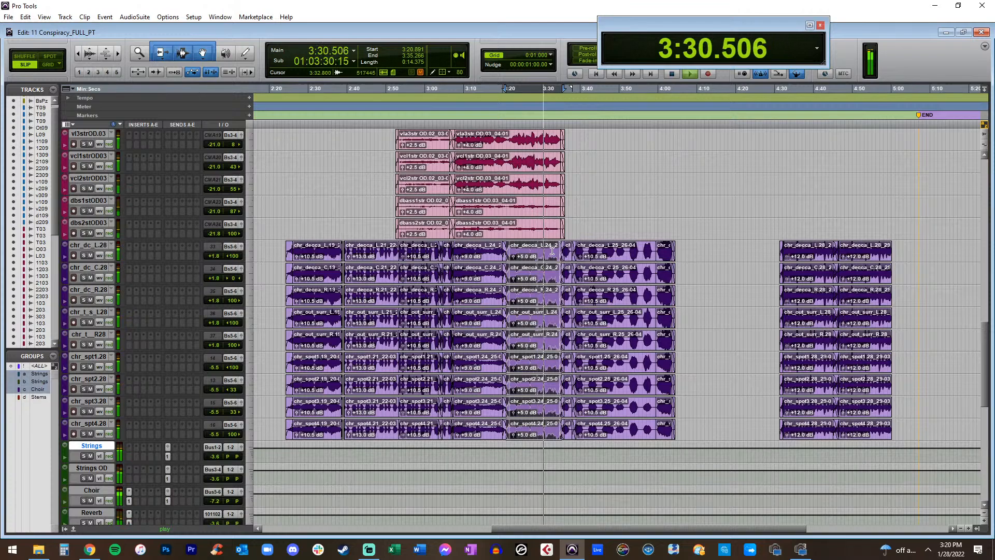
click(587, 230)
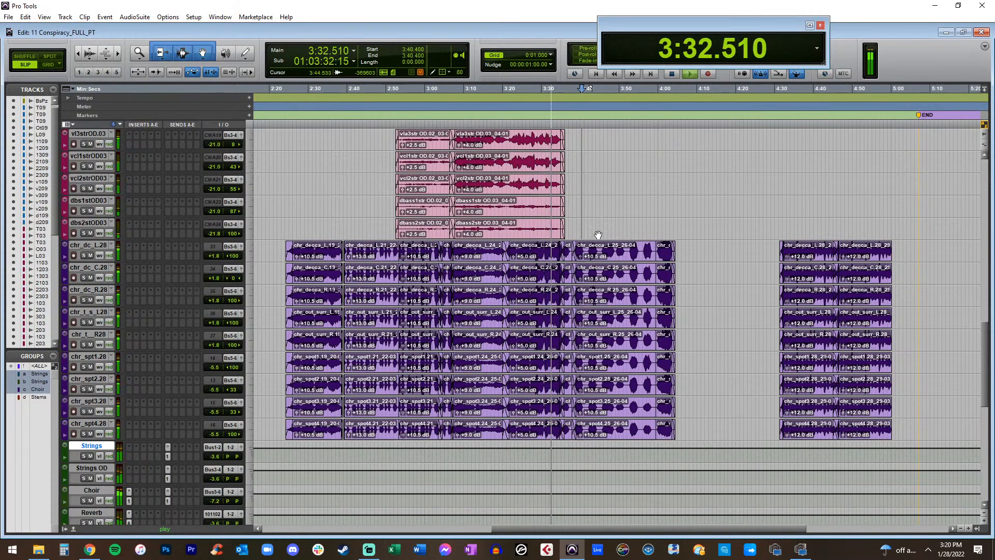
scroll(459, 273, down, 5)
scroll(459, 273, down, 1)
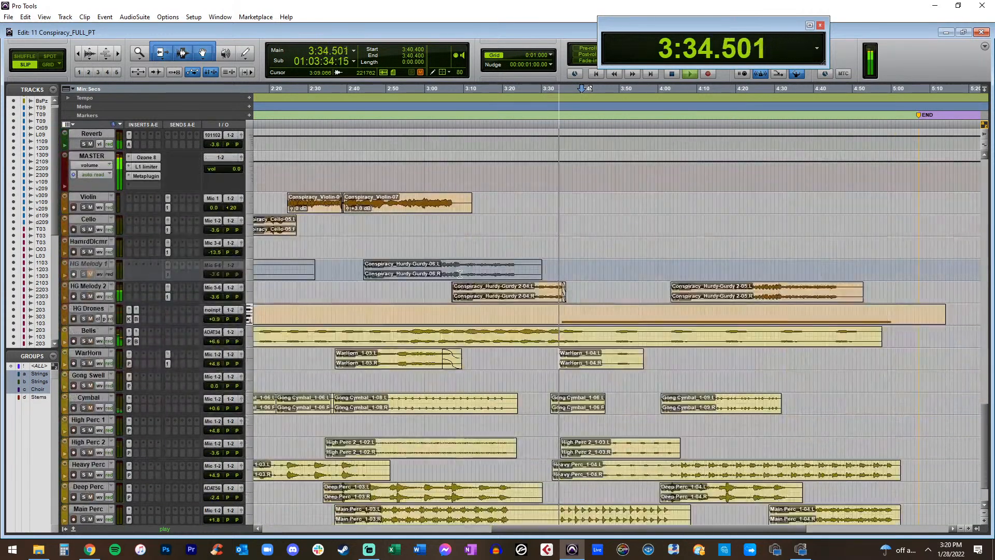
key(space)
scroll(557, 262, up, 8)
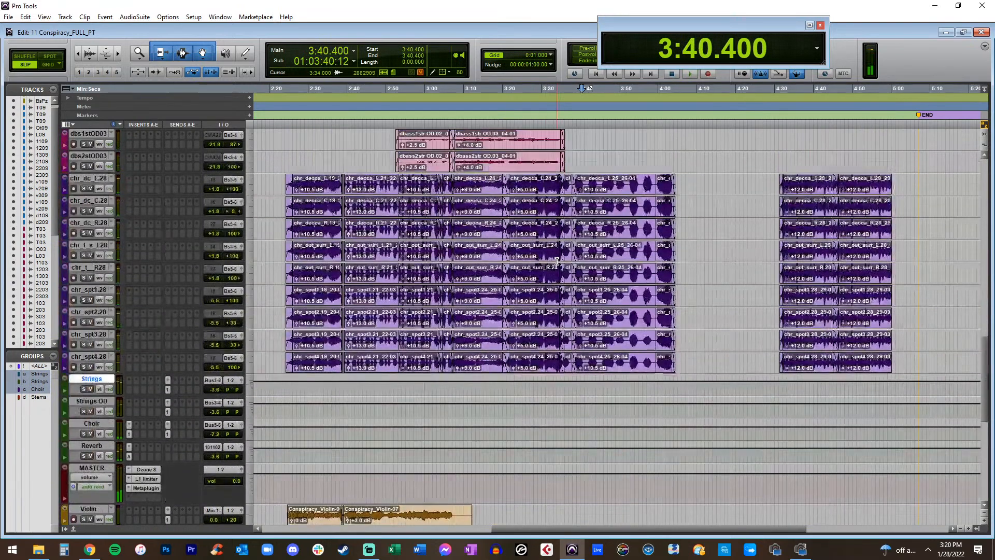
Delete the "4 free clicks" marker at the session start and try to delete the first 4/4 meter change
key(Return)
key(t)
key(t)
key(r)
key(r)
key(r)
key(t)
key(t)
key(t)
key(t)
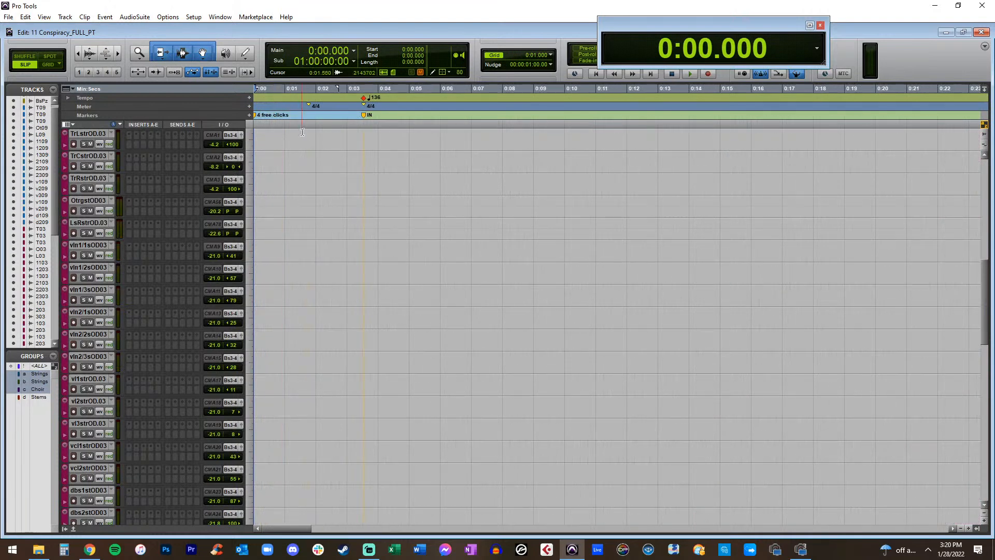
drag(306, 116, 221, 115)
key(Delete)
drag(342, 107, 285, 108)
key(Delete)
key(alt)
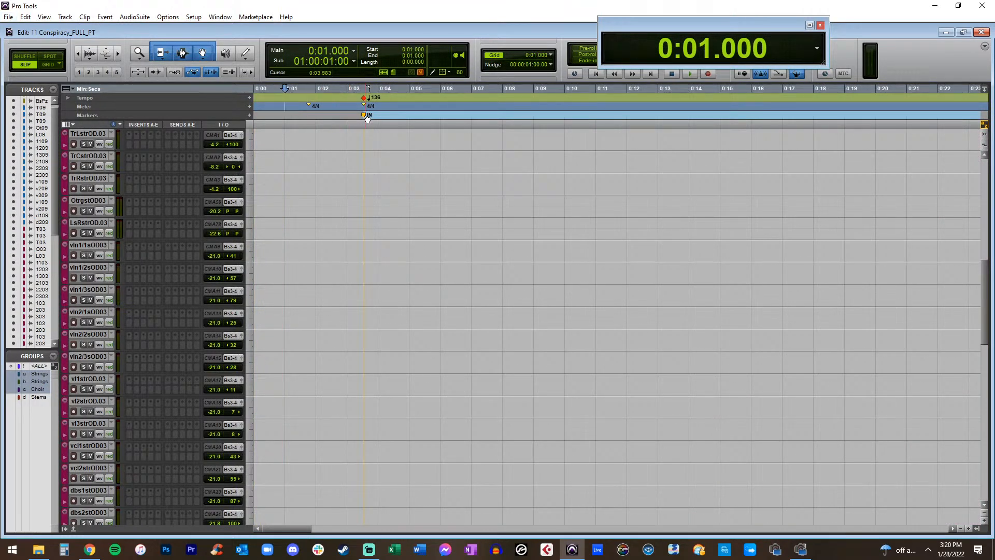
Move the IN marker slightly earlier to about 0:03.4 in Slip mode and return to Grid mode
key(F3)
key(F4)
click(36, 66)
drag(366, 118, 362, 118)
click(54, 66)
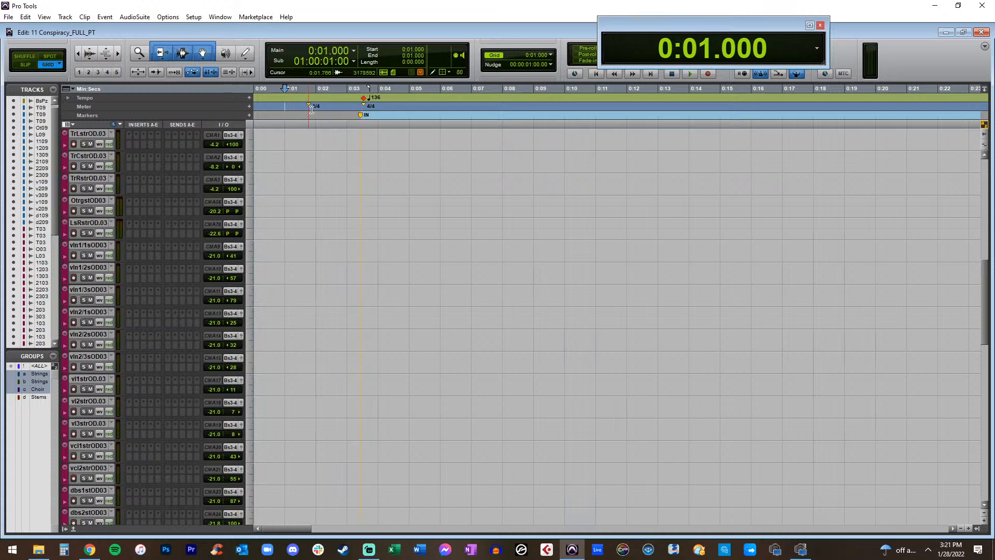
Place the playback position at the IN marker and bring the whole piece up to the END marker into view
click(362, 116)
scroll(362, 117, down, 9)
scroll(338, 120, up, 2)
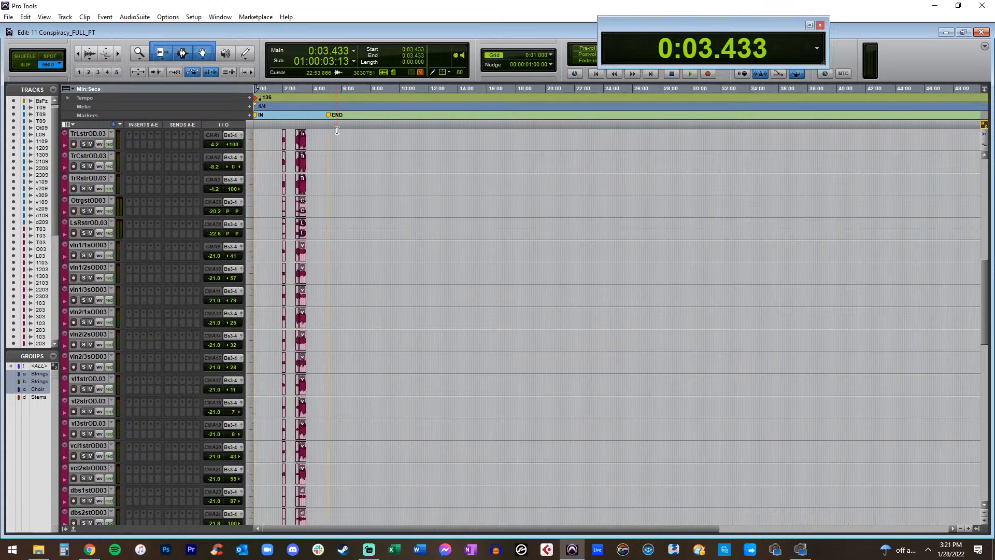
key(ctrl+])
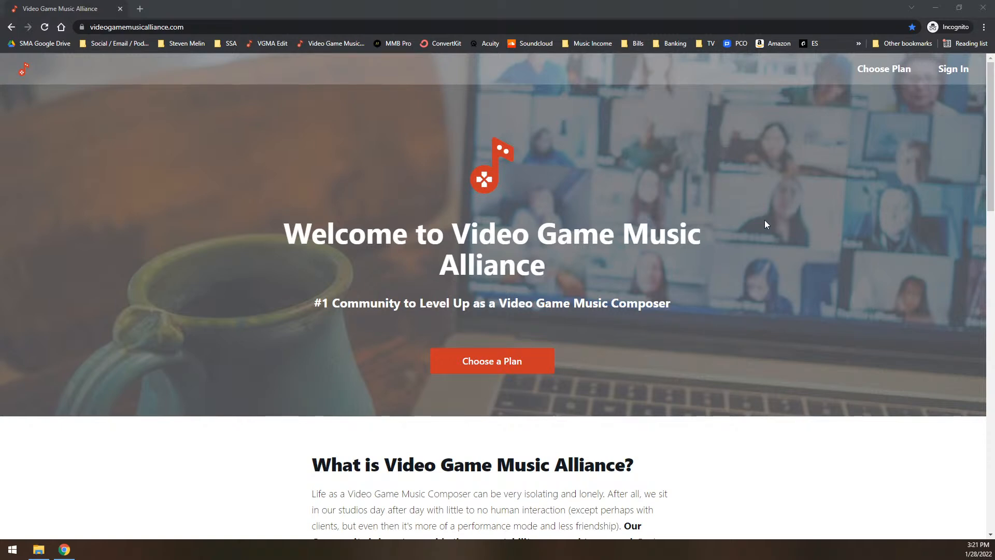
Switch to the Video Game Music Alliance website in Chrome and look through its home page, including the list of Four Pillars skills
scroll(732, 258, down, 2)
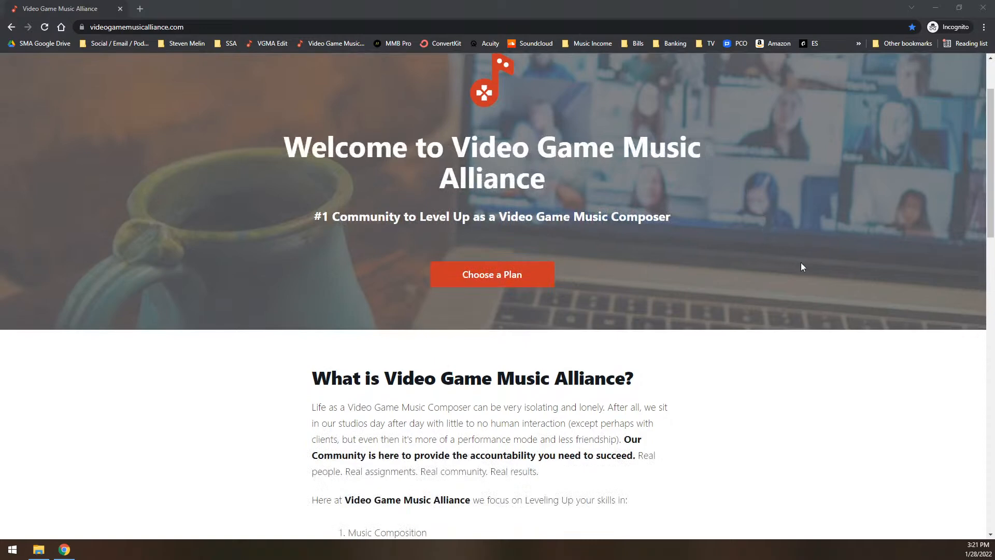
drag(301, 212, 623, 229)
click(687, 261)
scroll(470, 177, down, 8)
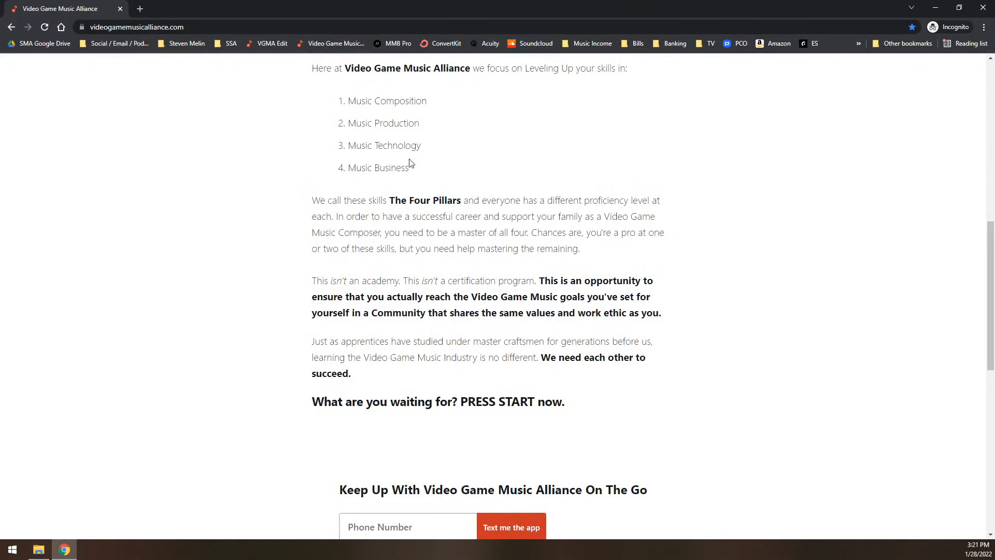
scroll(521, 226, up, 8)
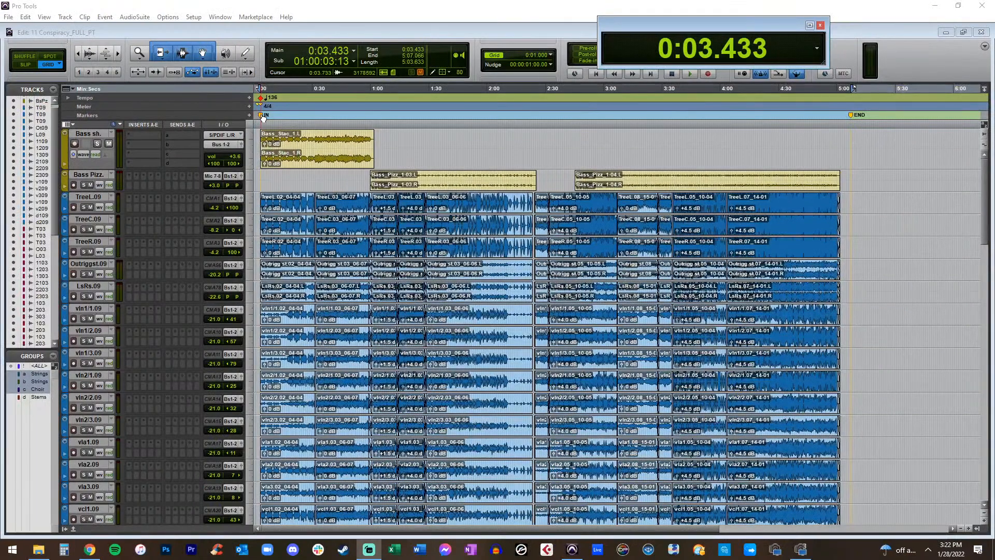
Switch back to Pro Tools, start a disk bounce of the session and name the file Conspiracy_FInal_SM_v1
click(9, 17)
mouse_move(52, 138)
click(123, 139)
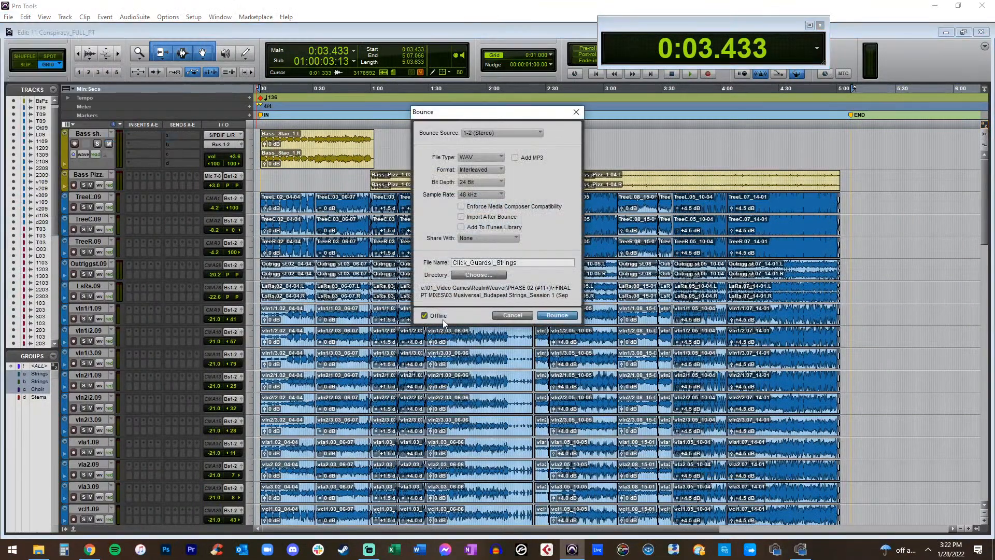
drag(496, 263, 423, 264)
text(Conspiracy_Final_SM_v1)
Choose the Desktop as the destination folder and bounce the mix in real time with Offline turned off
click(491, 275)
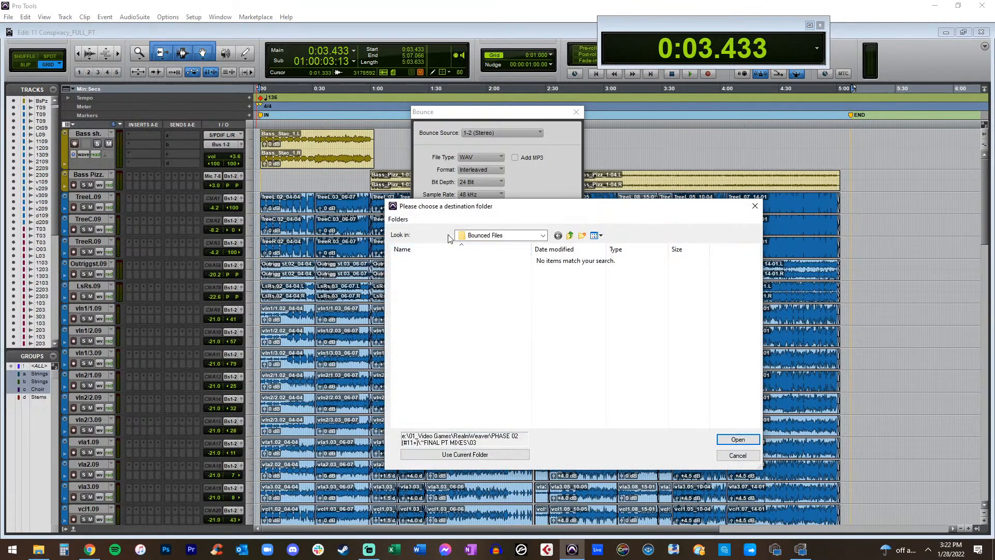
key(Escape)
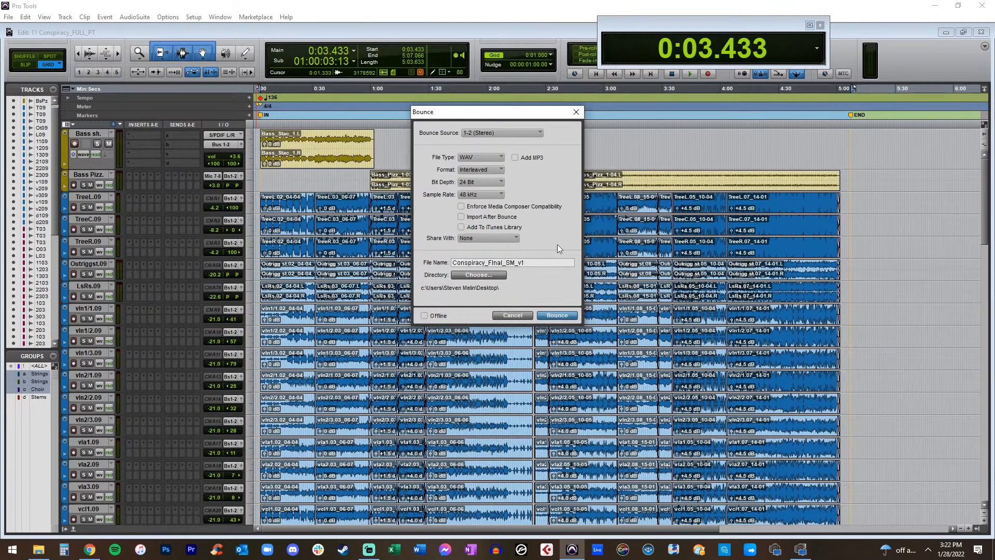
click(556, 316)
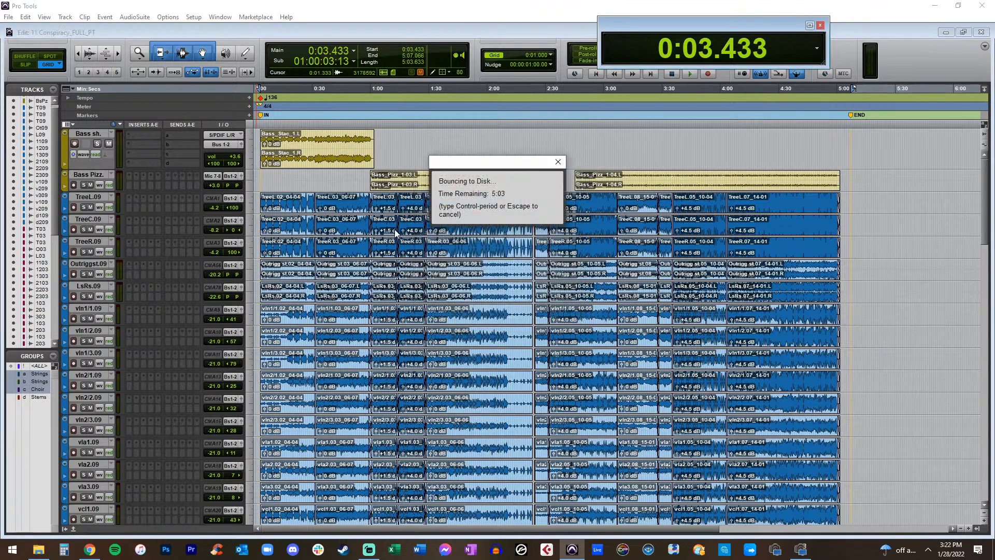